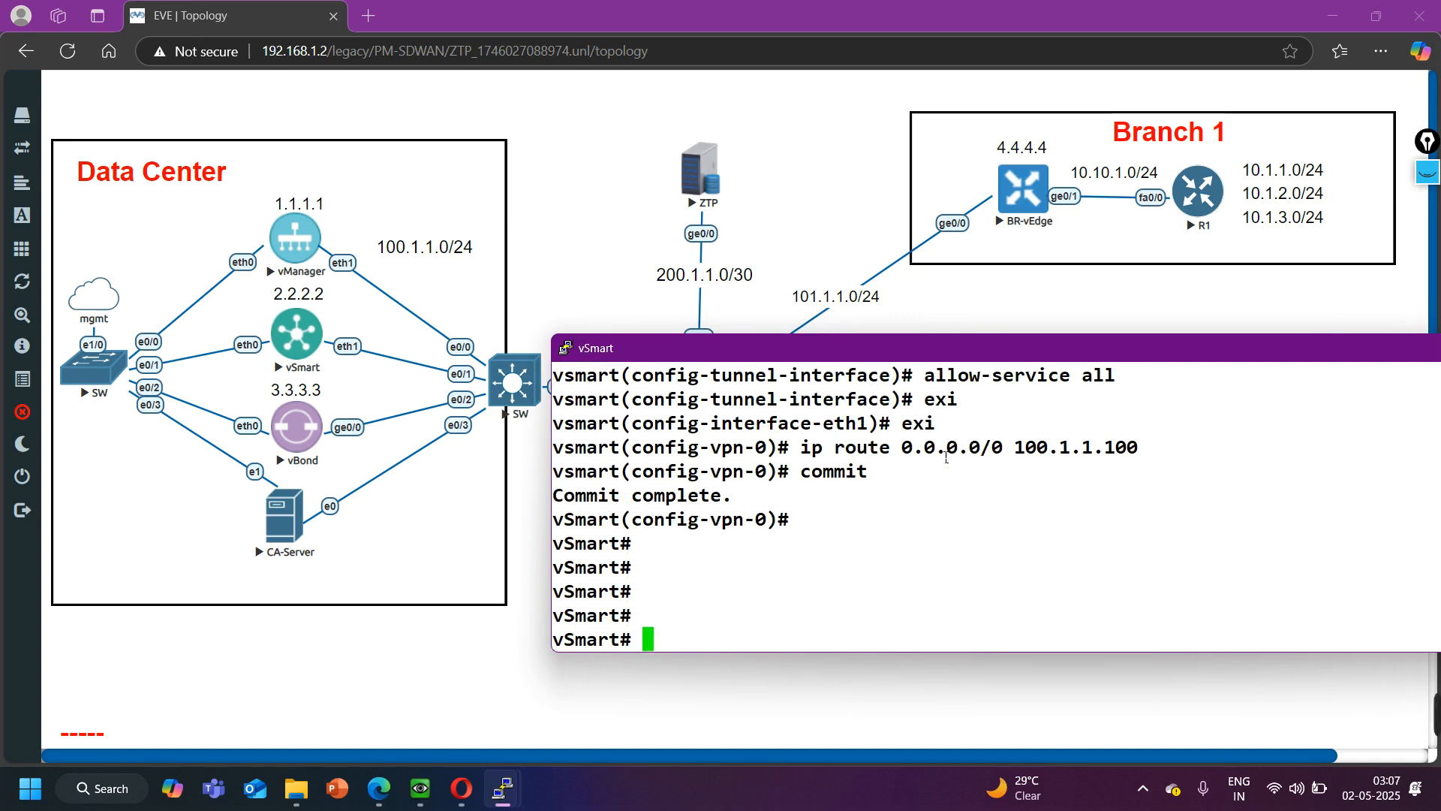
- Ping the gateway 100.1.1.100 from vSmart and stop the ping after a few replies
type("ping 100.1.1.100")
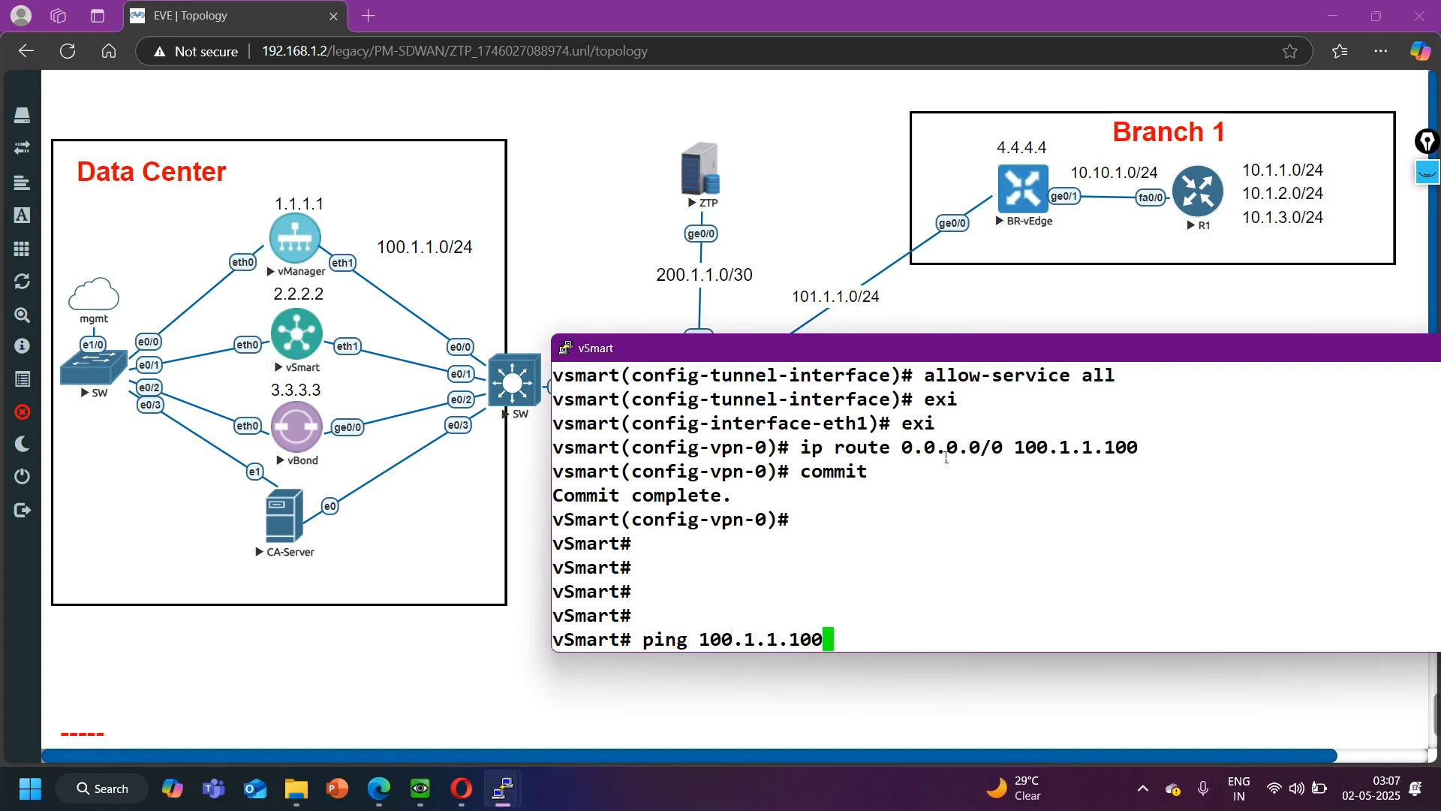
key("Return")
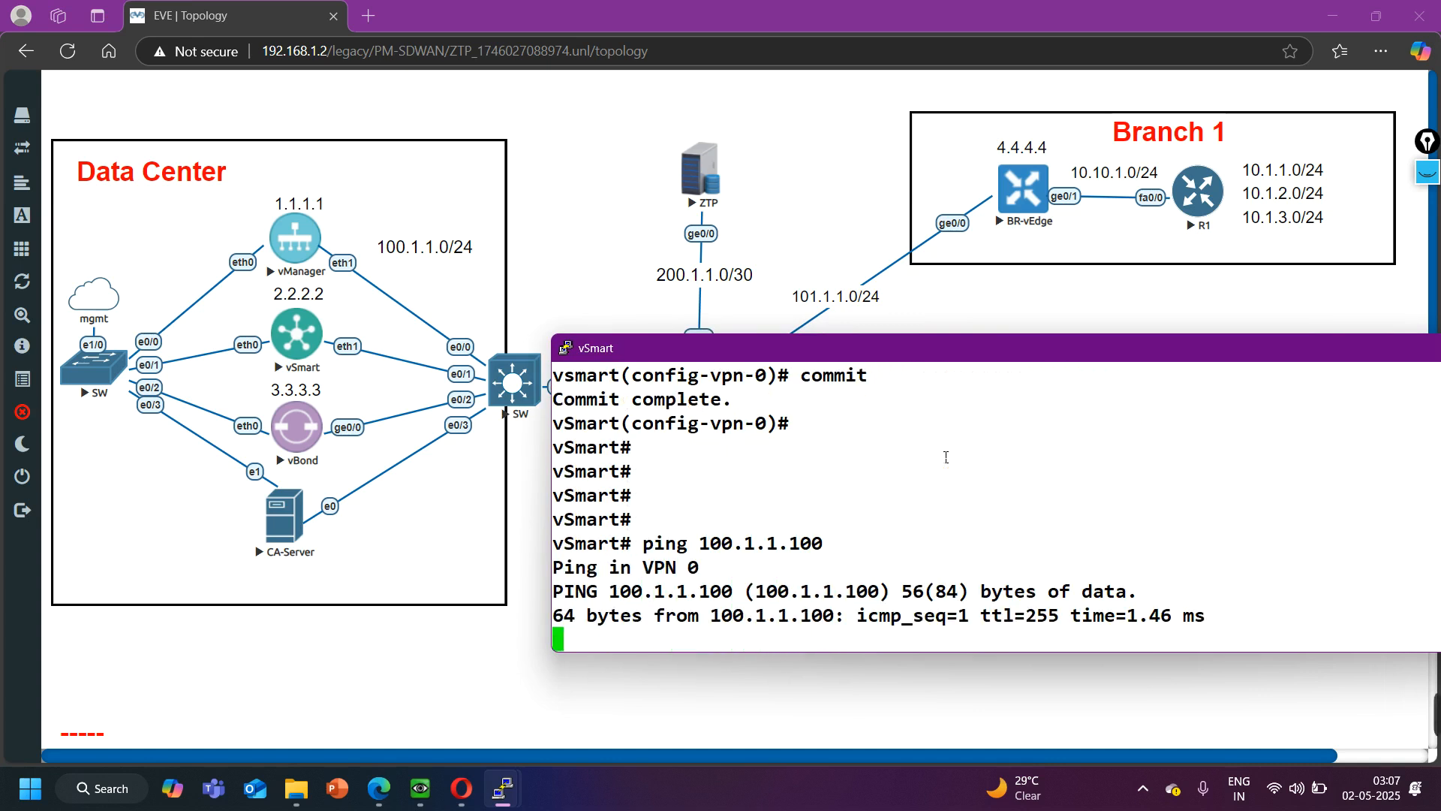
key("ctrl+c")
key("Return")
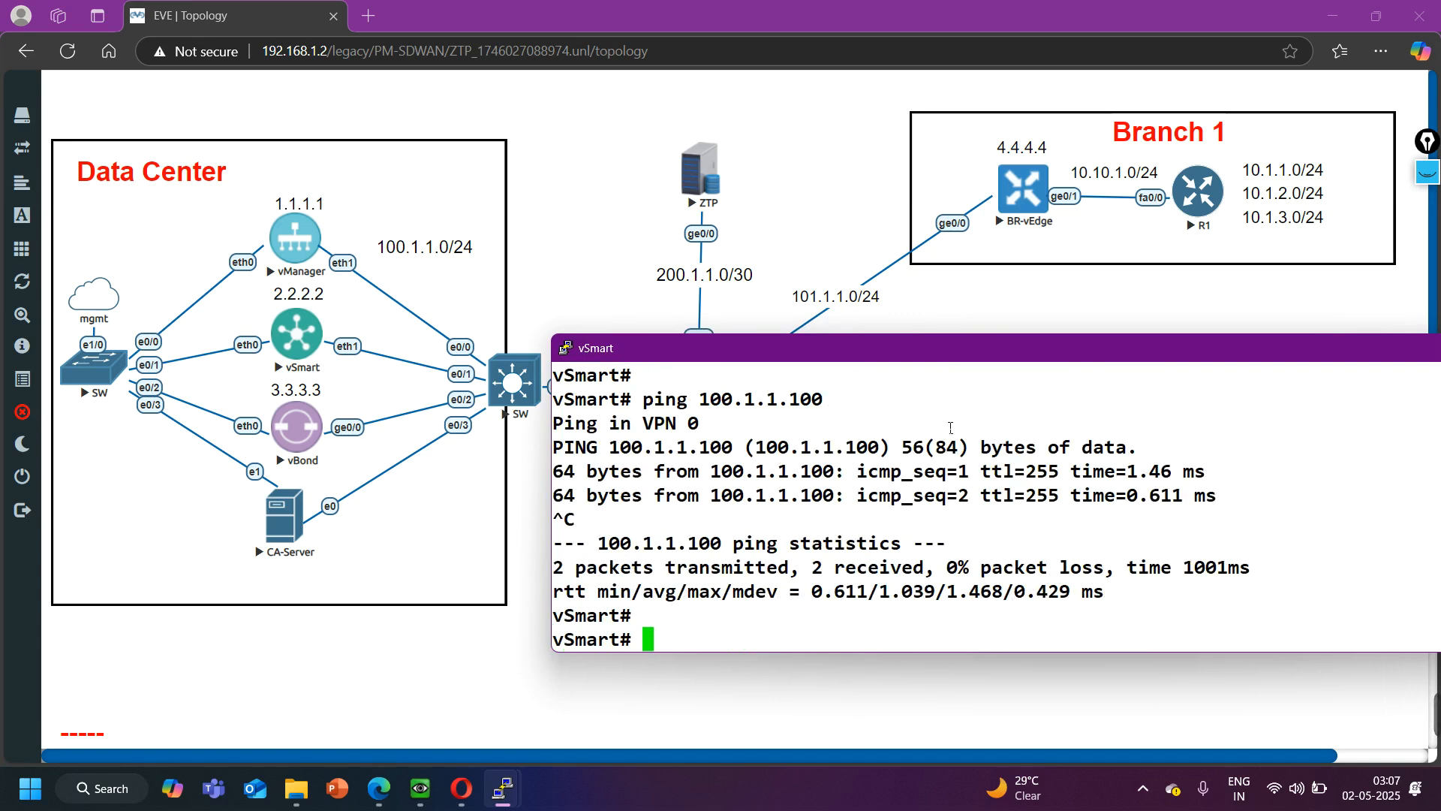
- Switch from the vSmart console to the vManager console and log in as admin with the account password
left_click_drag(1385, 351, 1214, 362)
left_click(1292, 357)
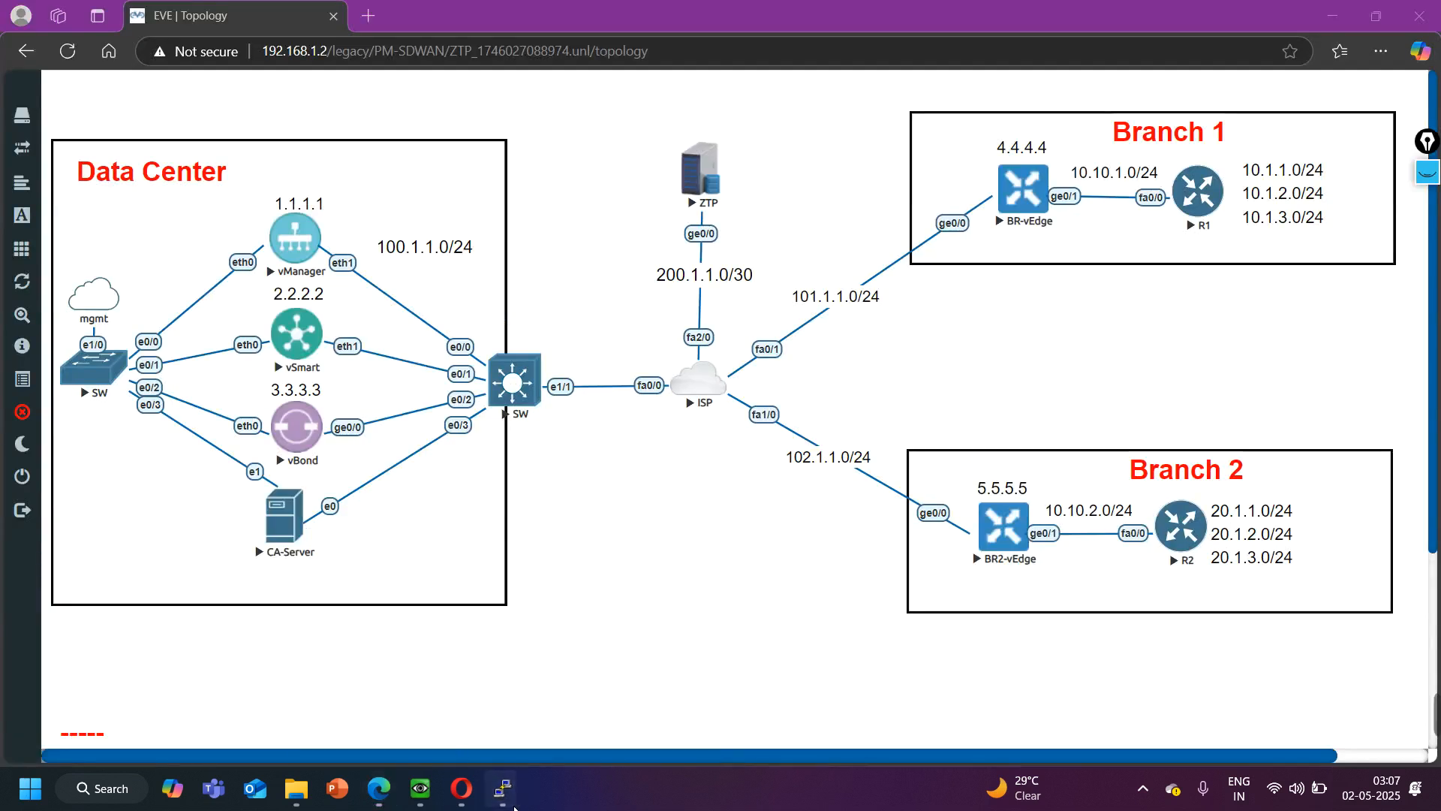
mouse_move(511, 795)
left_click(394, 705)
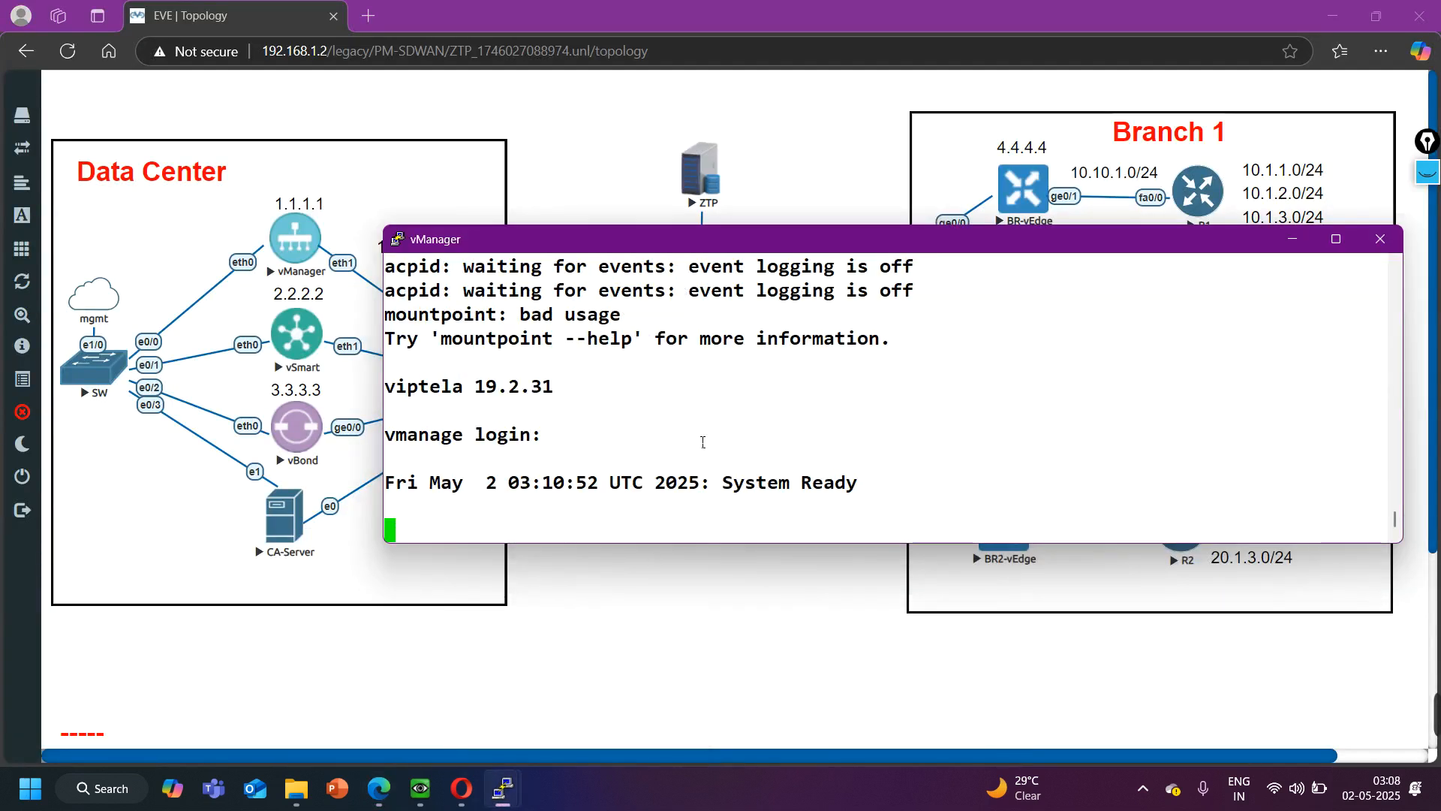
key("Return")
type("admin")
key("Return")
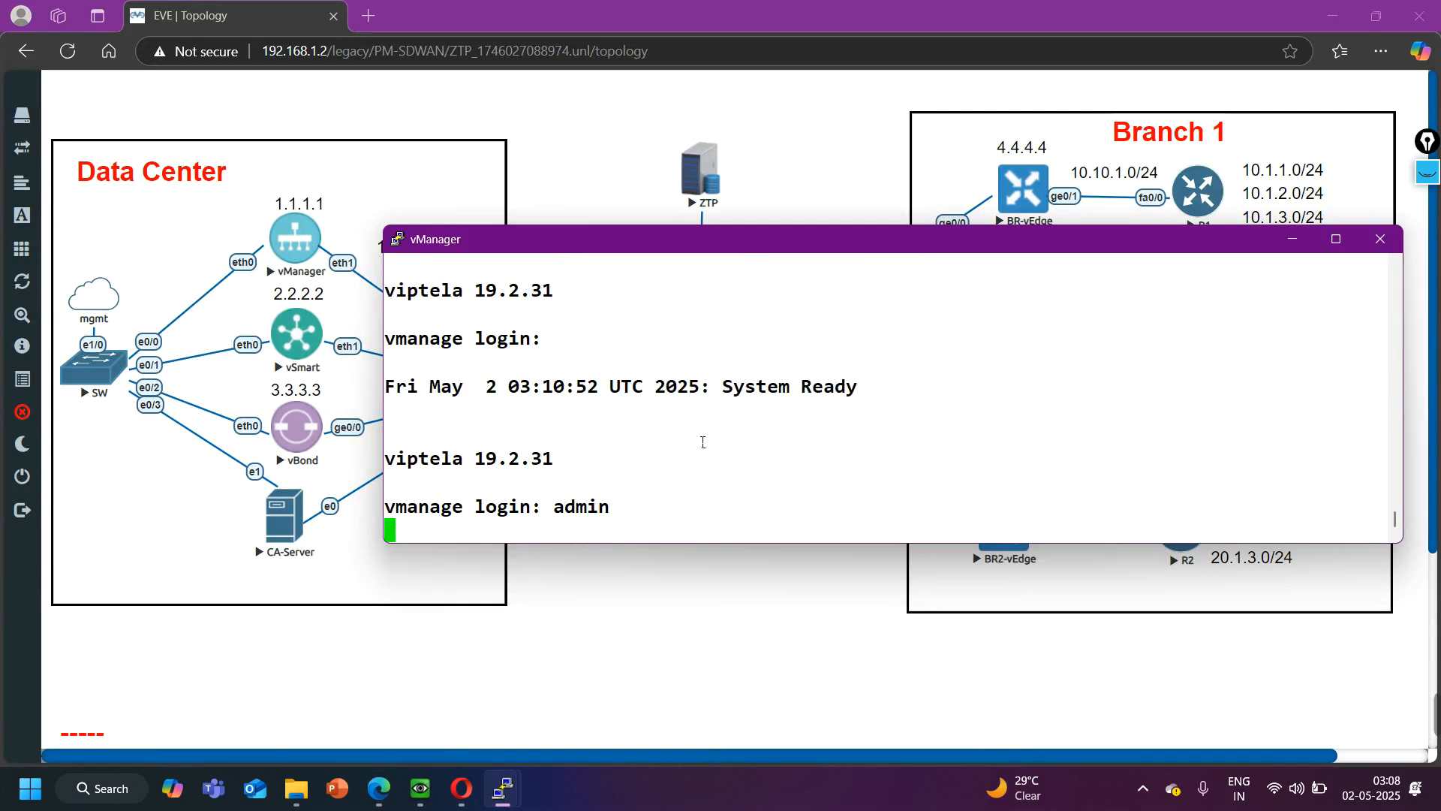
key("Return")
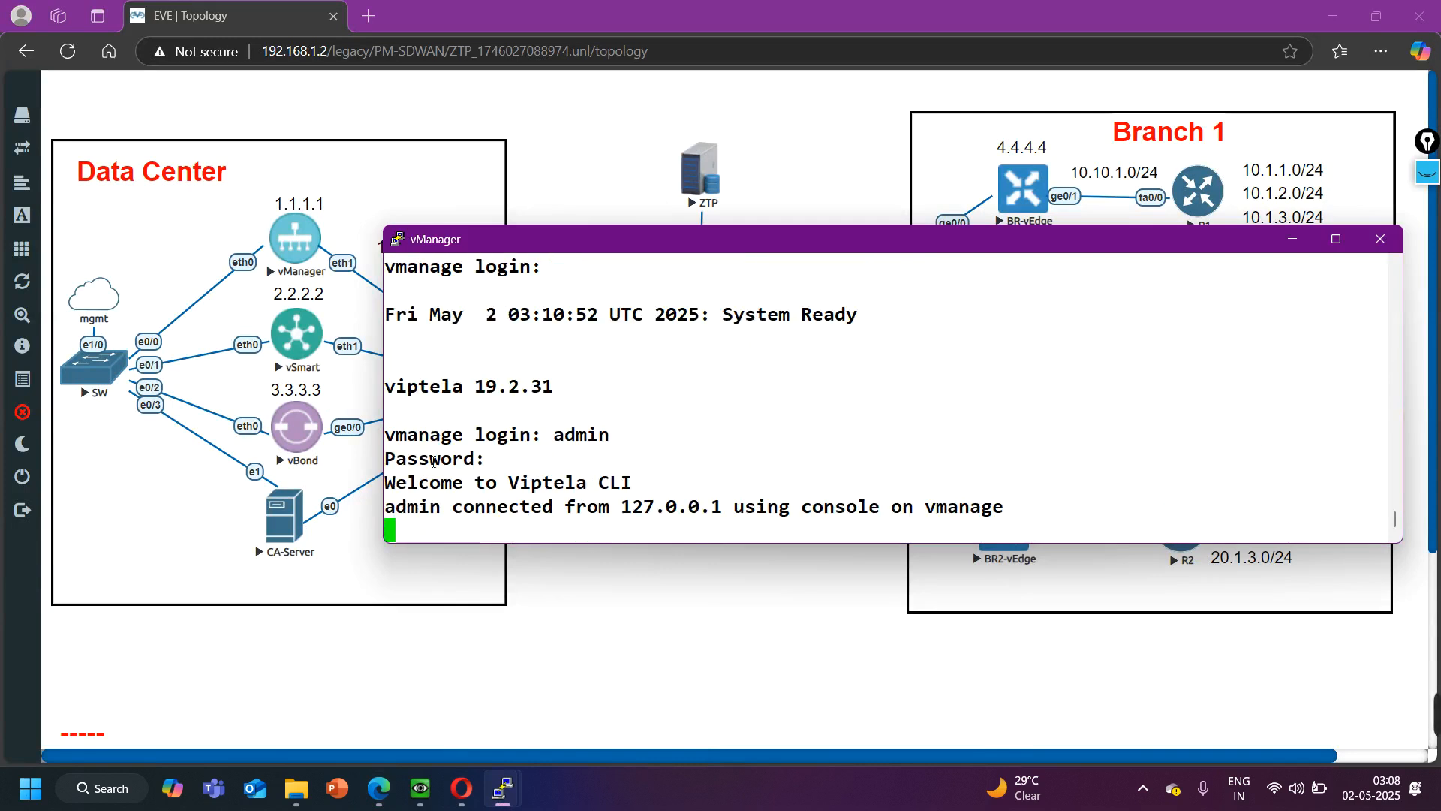
left_click_drag(754, 246, 893, 239)
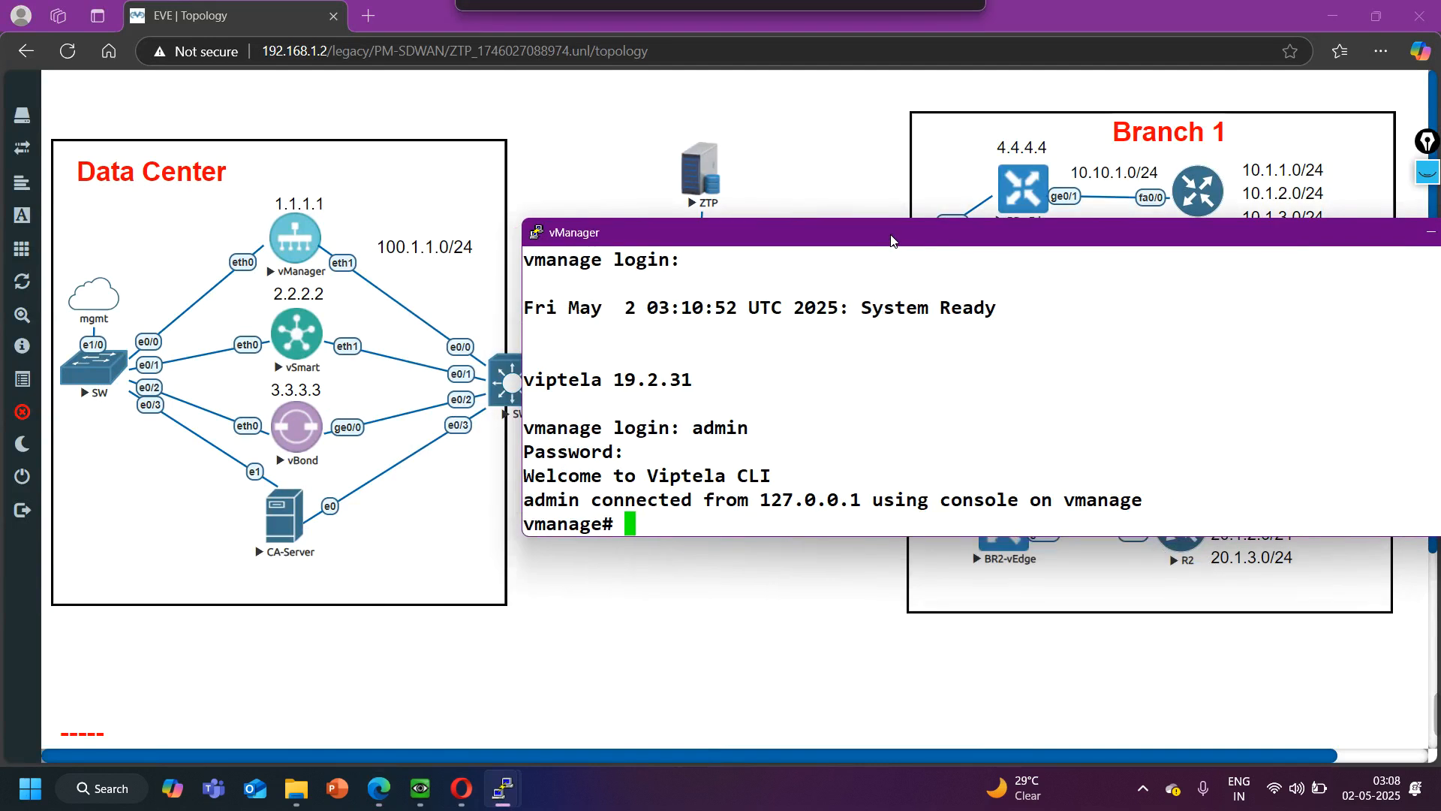
- Enter the system configuration on vManager and set the host name to vManage
type("config")
key("Return")
key("Return")
key("Return")
key("Return")
key("Return")
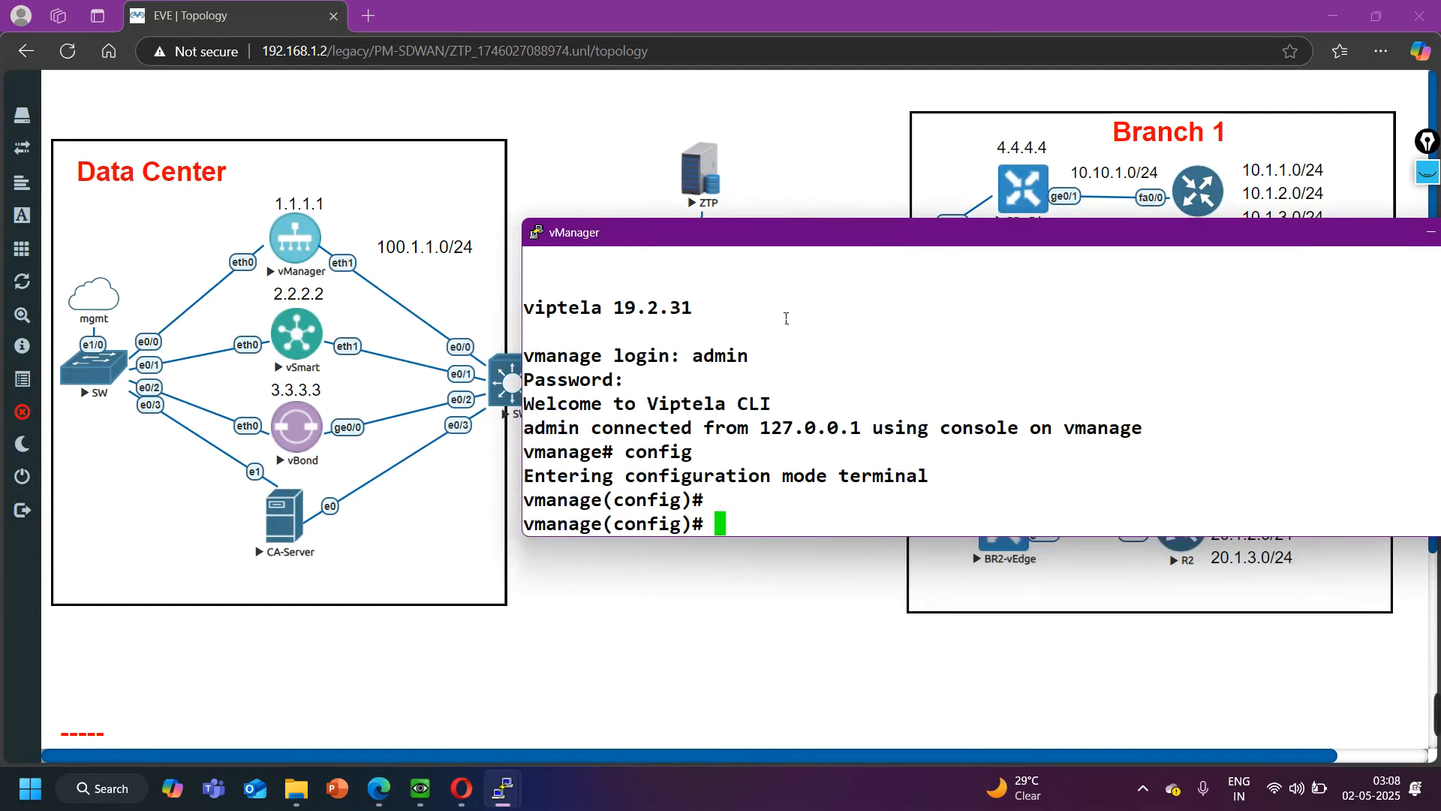
type("system")
key("Return")
type("h")
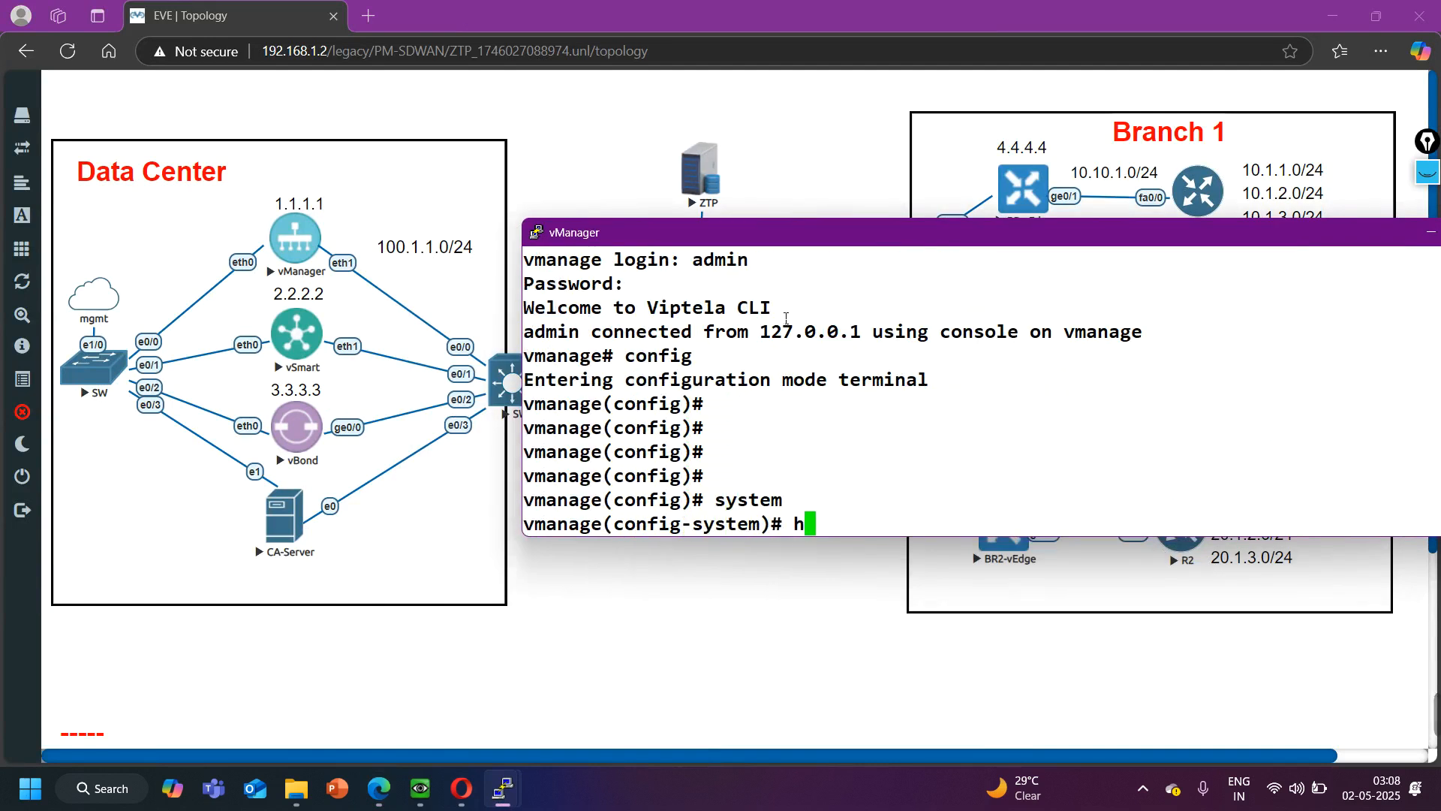
type("ost-name vM")
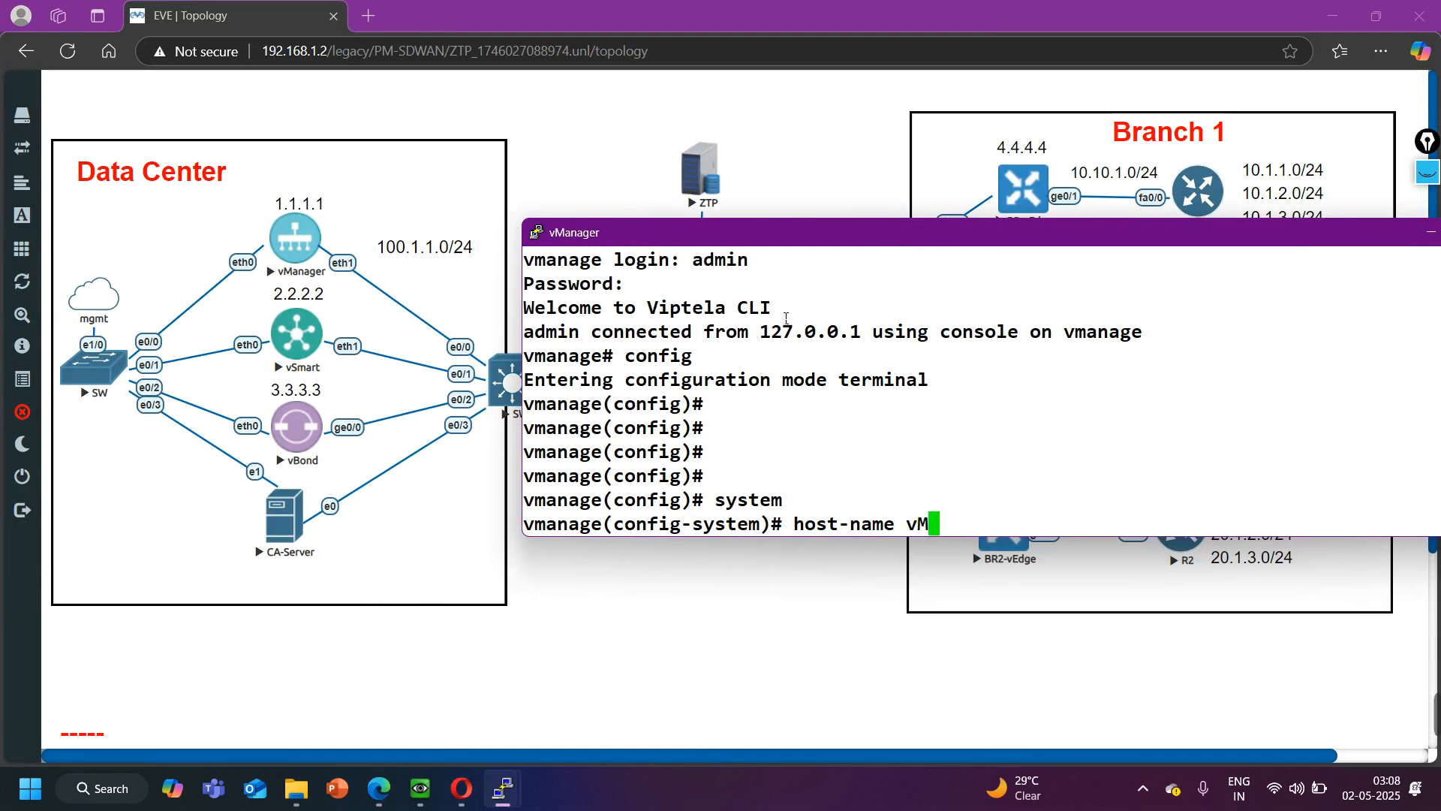
type("anage")
key("Return")
type("i")
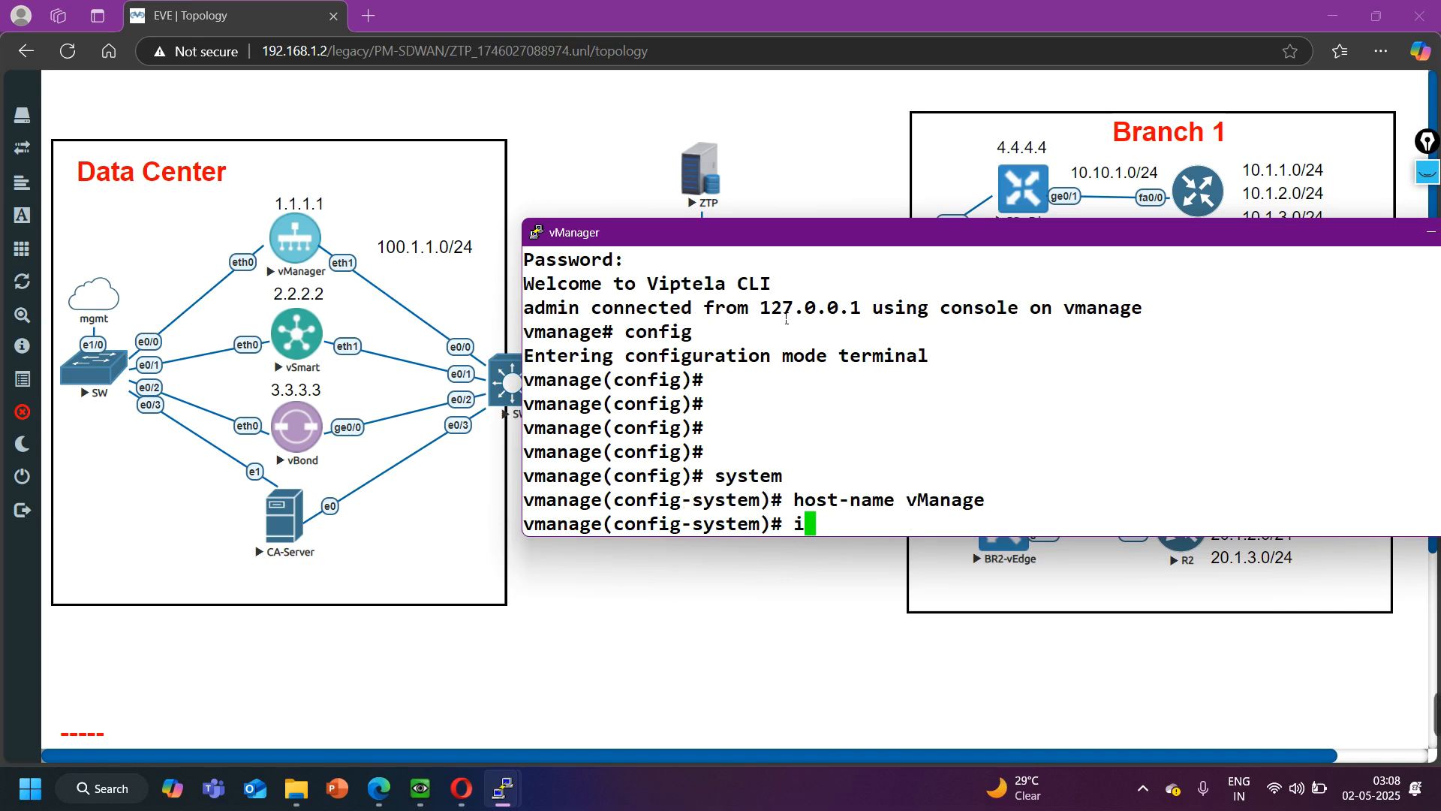
type("rg")
key("space")
key("BackSpace")
key("BackSpace")
key("BackSpace")
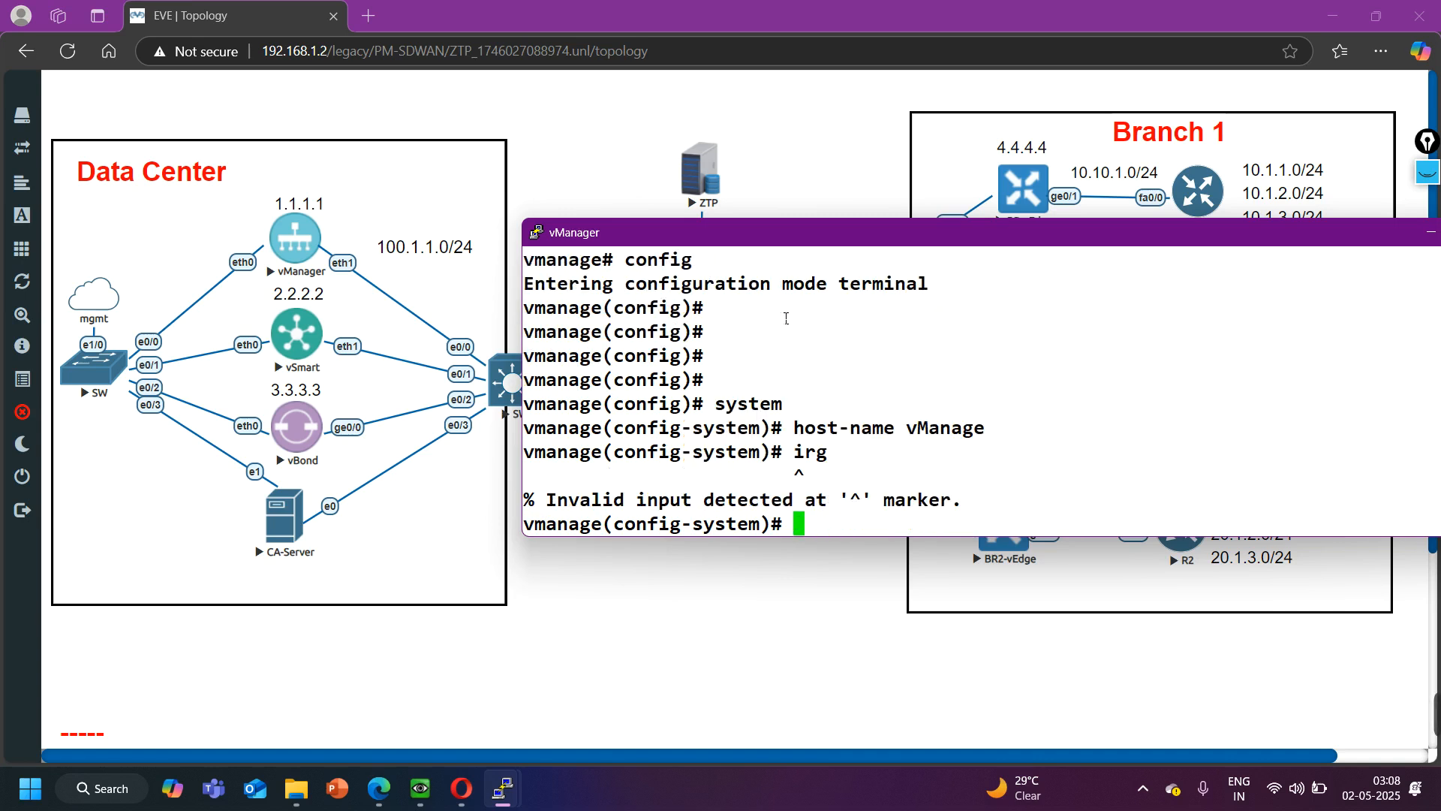
- Set the organization name to nhindialab in the system configuration
type("org")
key("Tab")
type("nh")
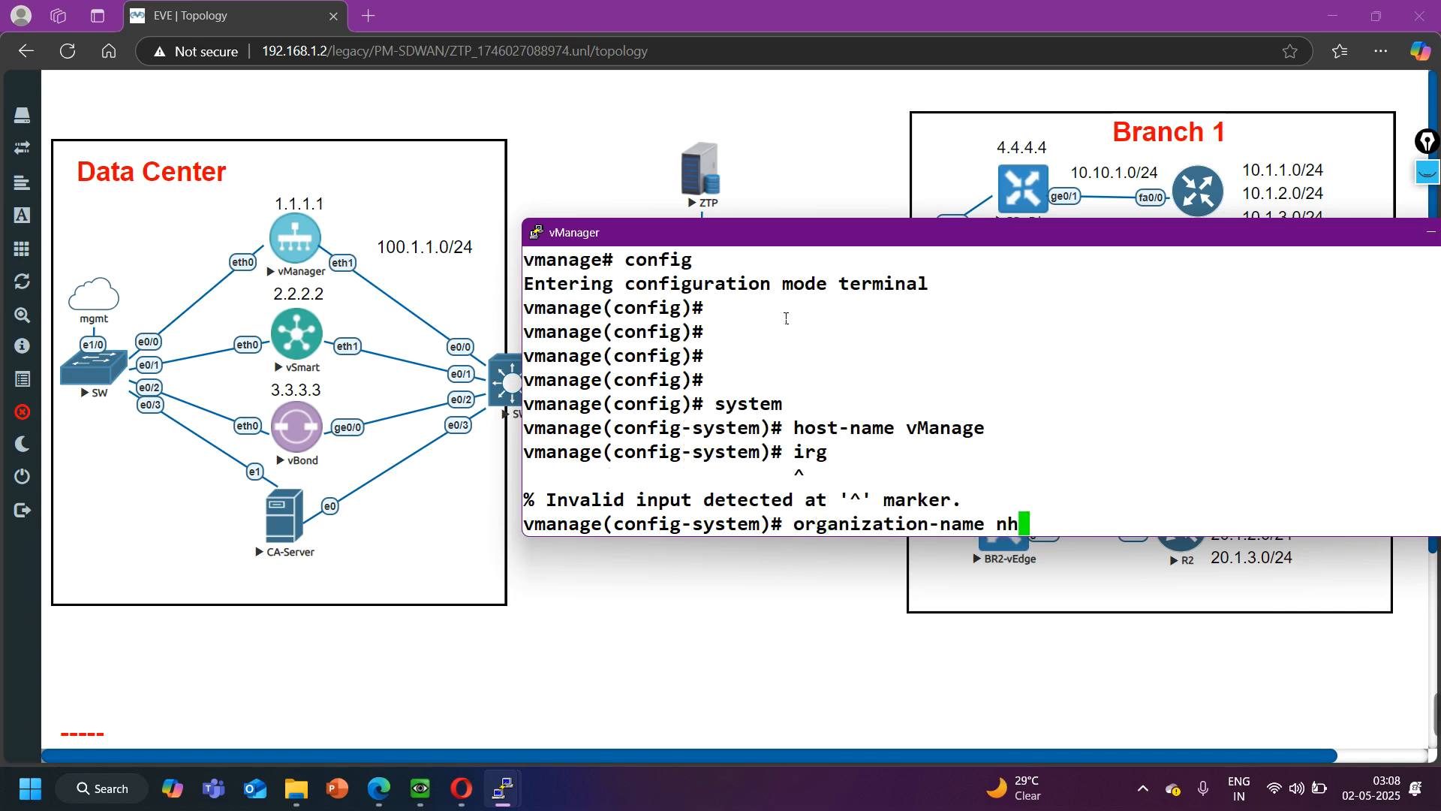
type("indialab")
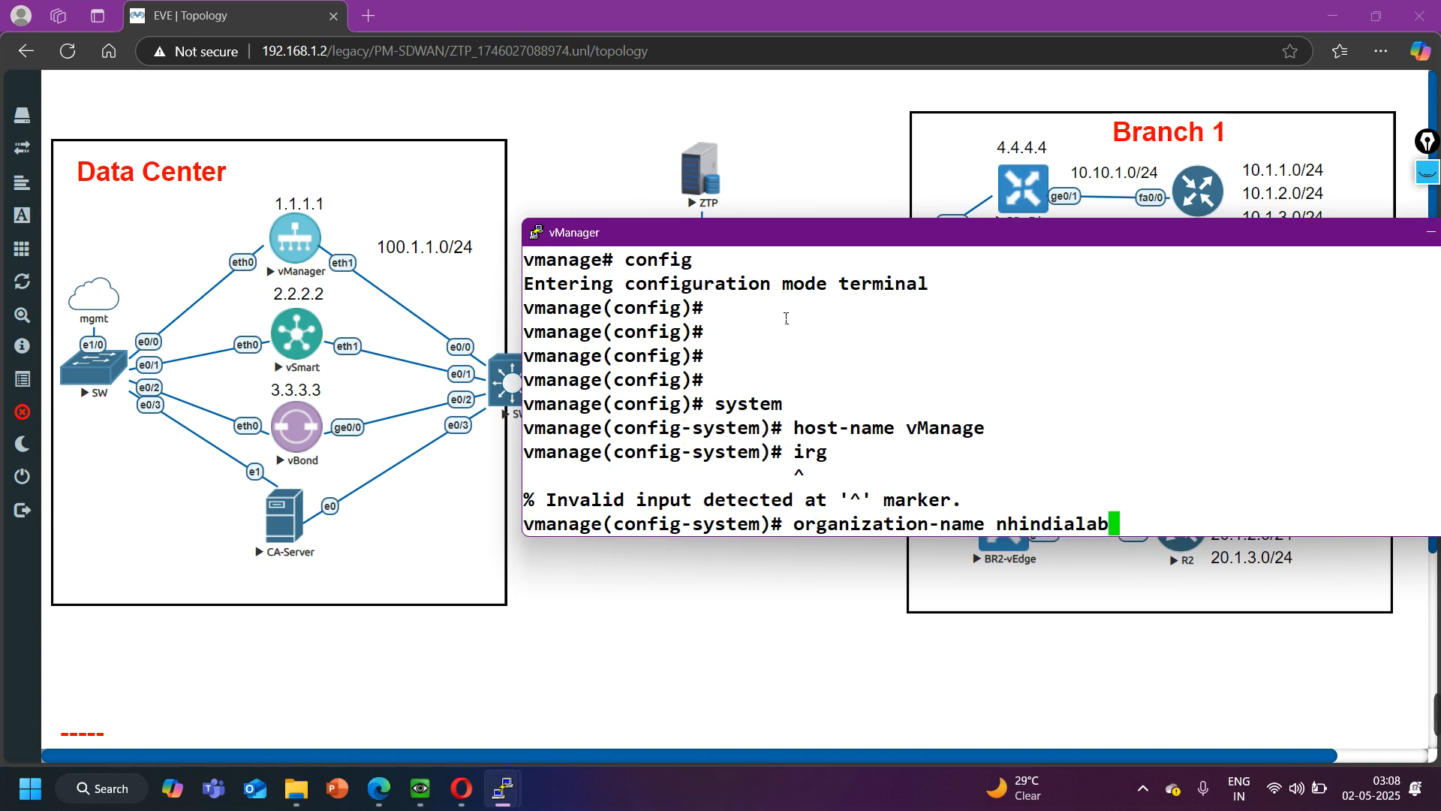
key("Return")
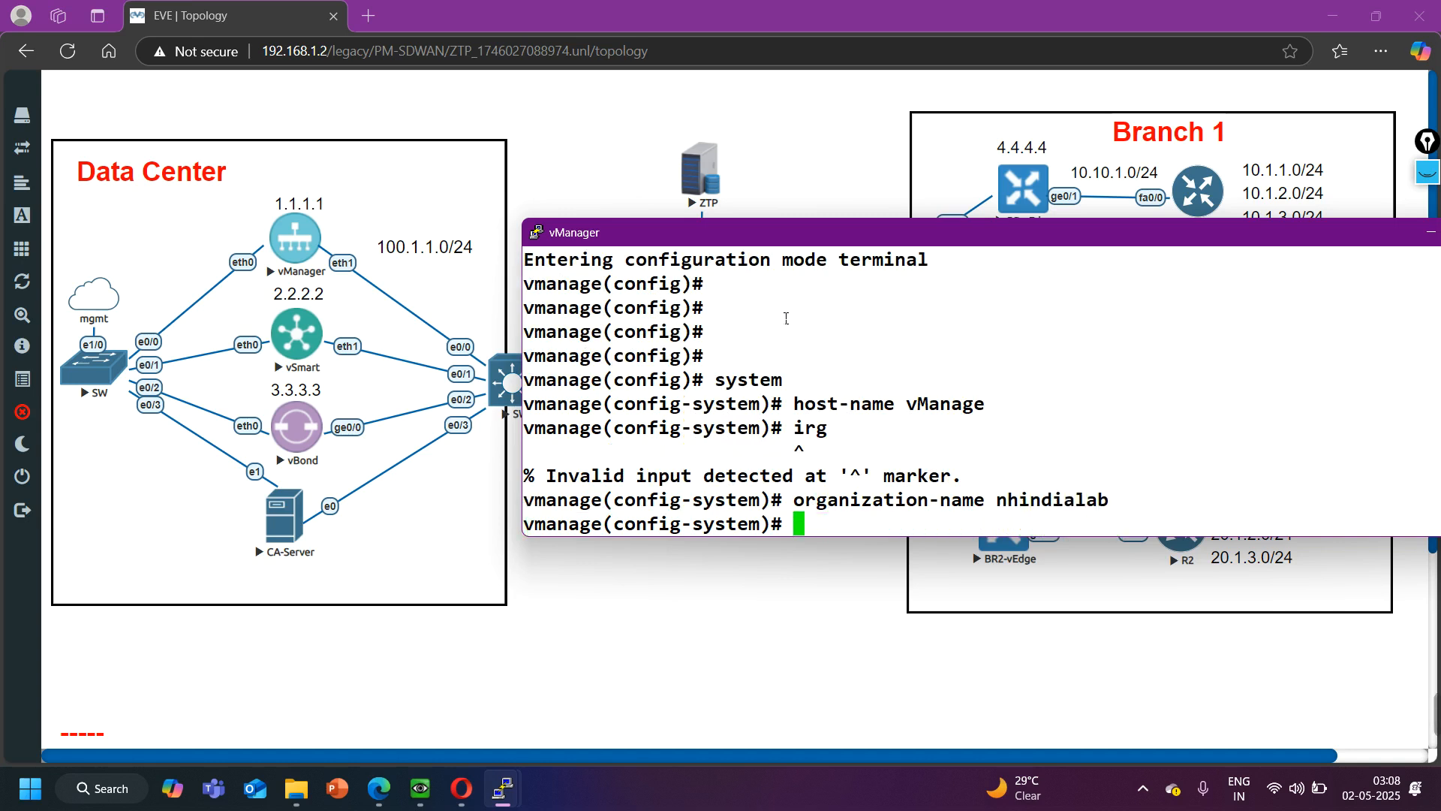
- Assign system IP 1.1.1.1 and site ID 100 in the system configuration
type("system-")
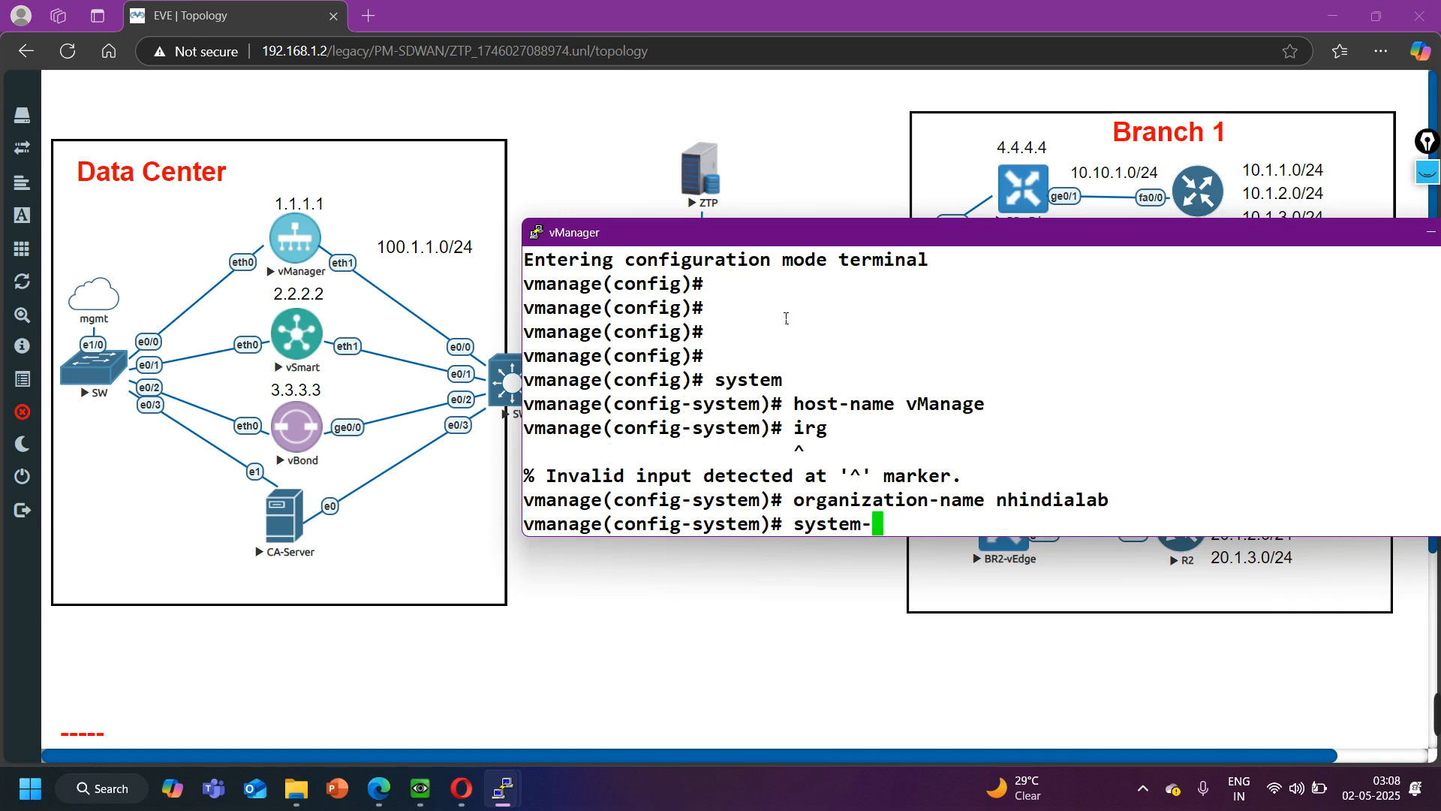
type("ip 1.1.1.1")
key("Return")
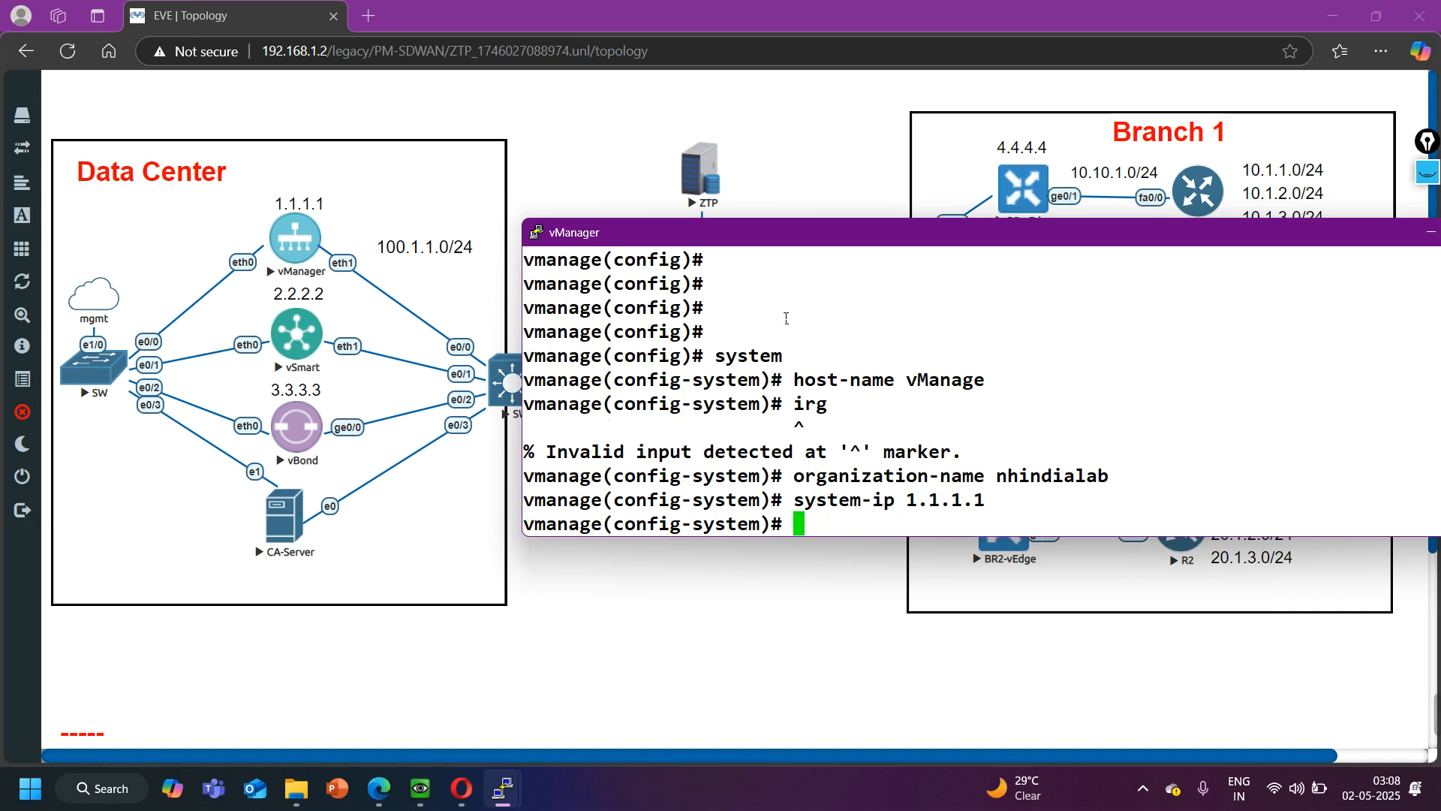
type("site-id 100")
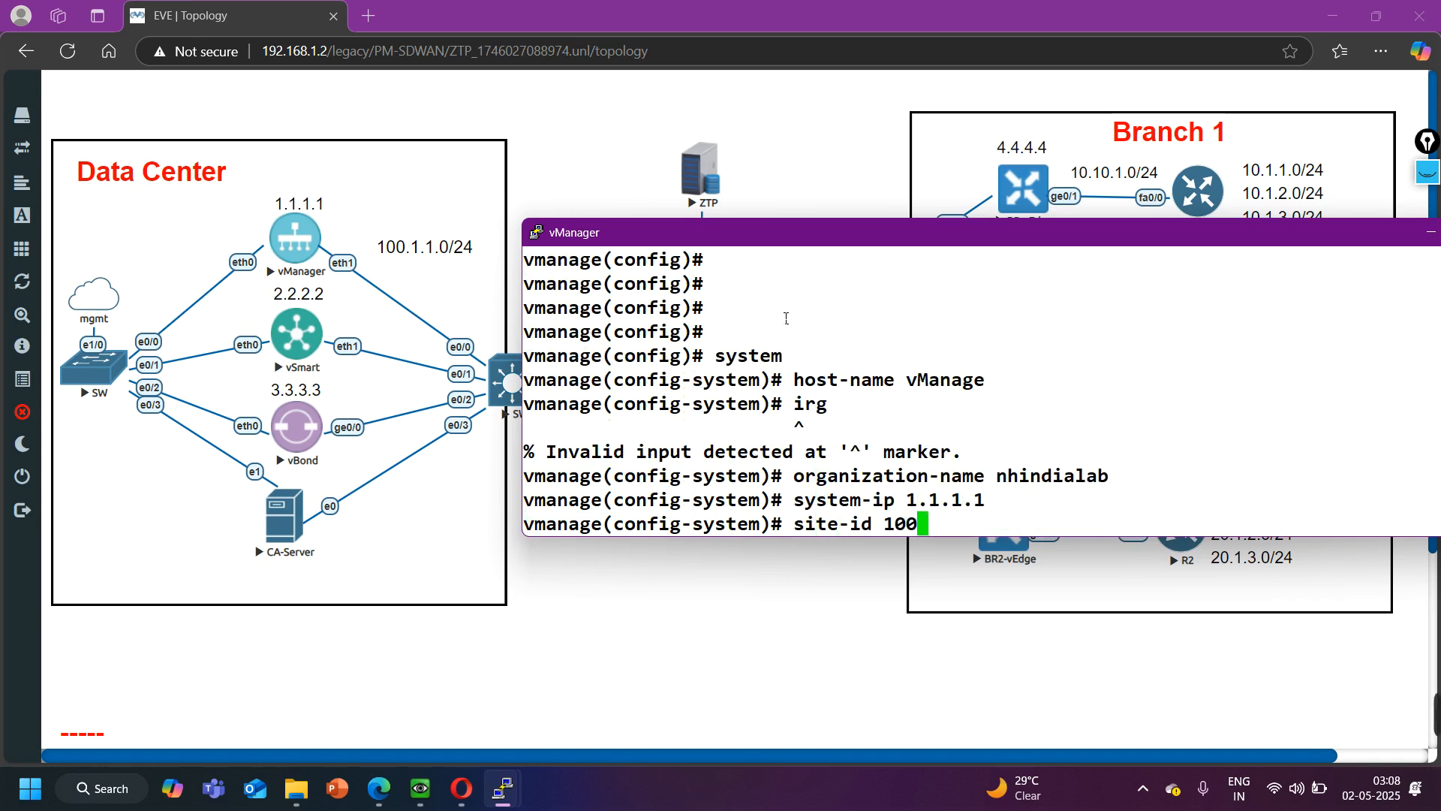
key("Return")
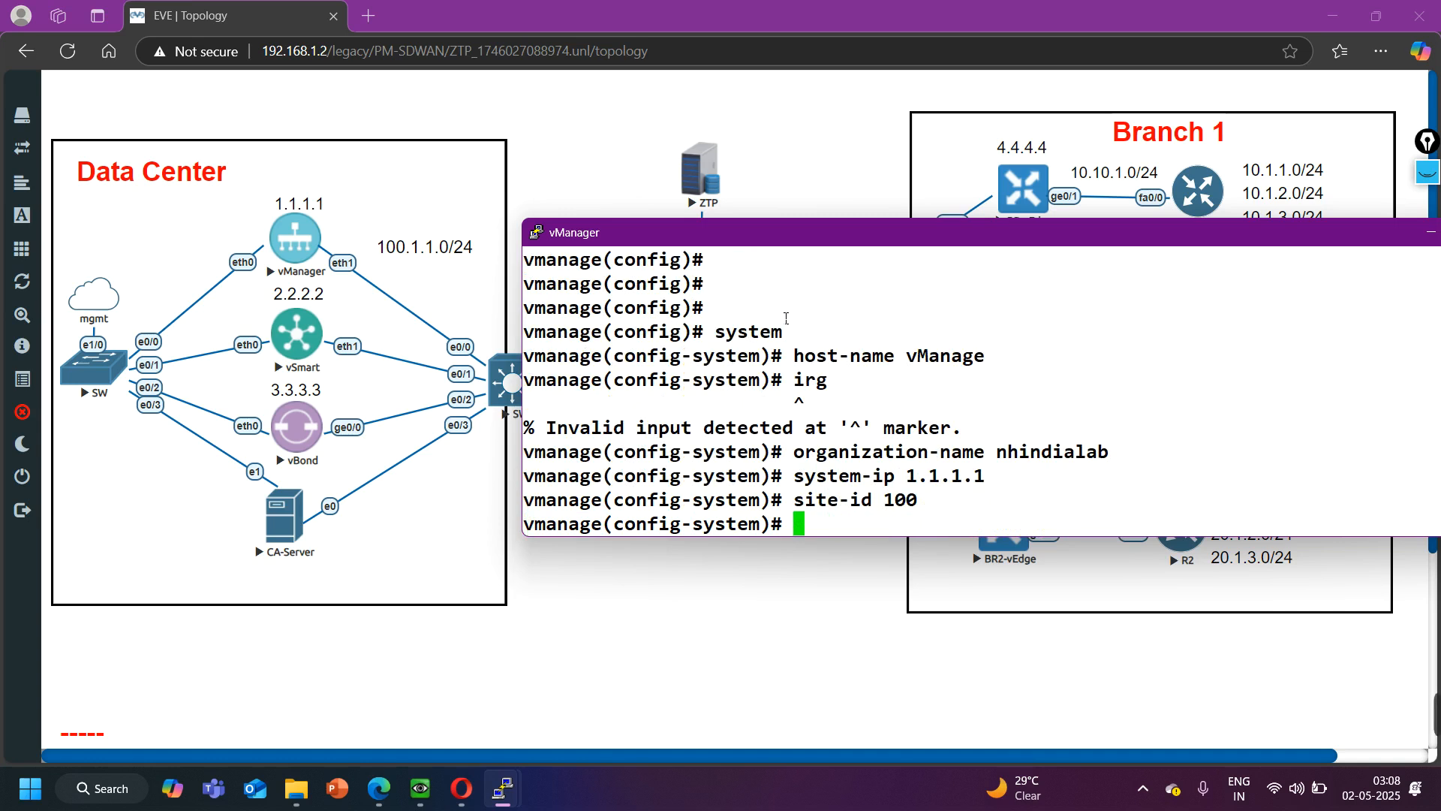
- Set the system clock timezone to Asia/Kolkata
type("clock ")
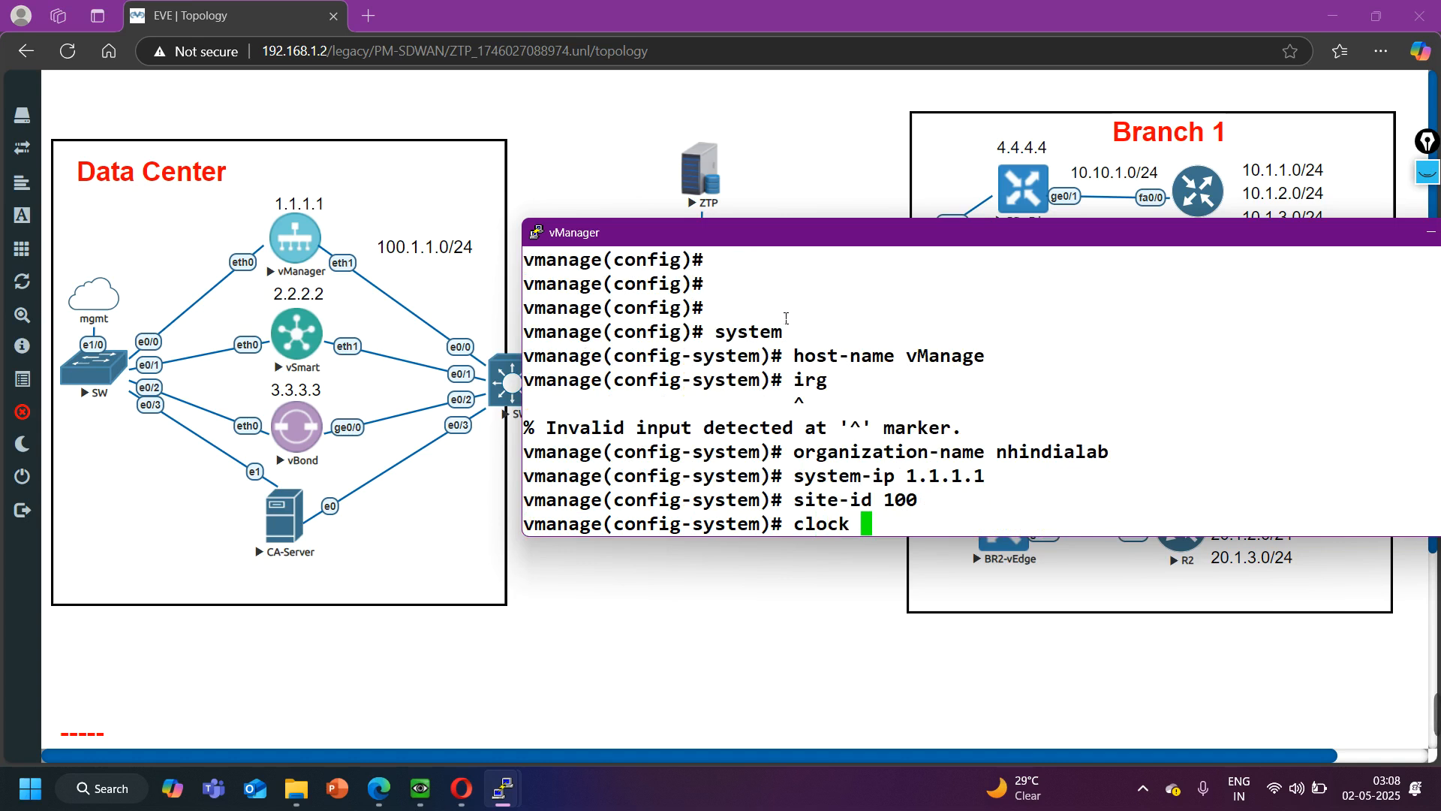
type("timezone Asia/")
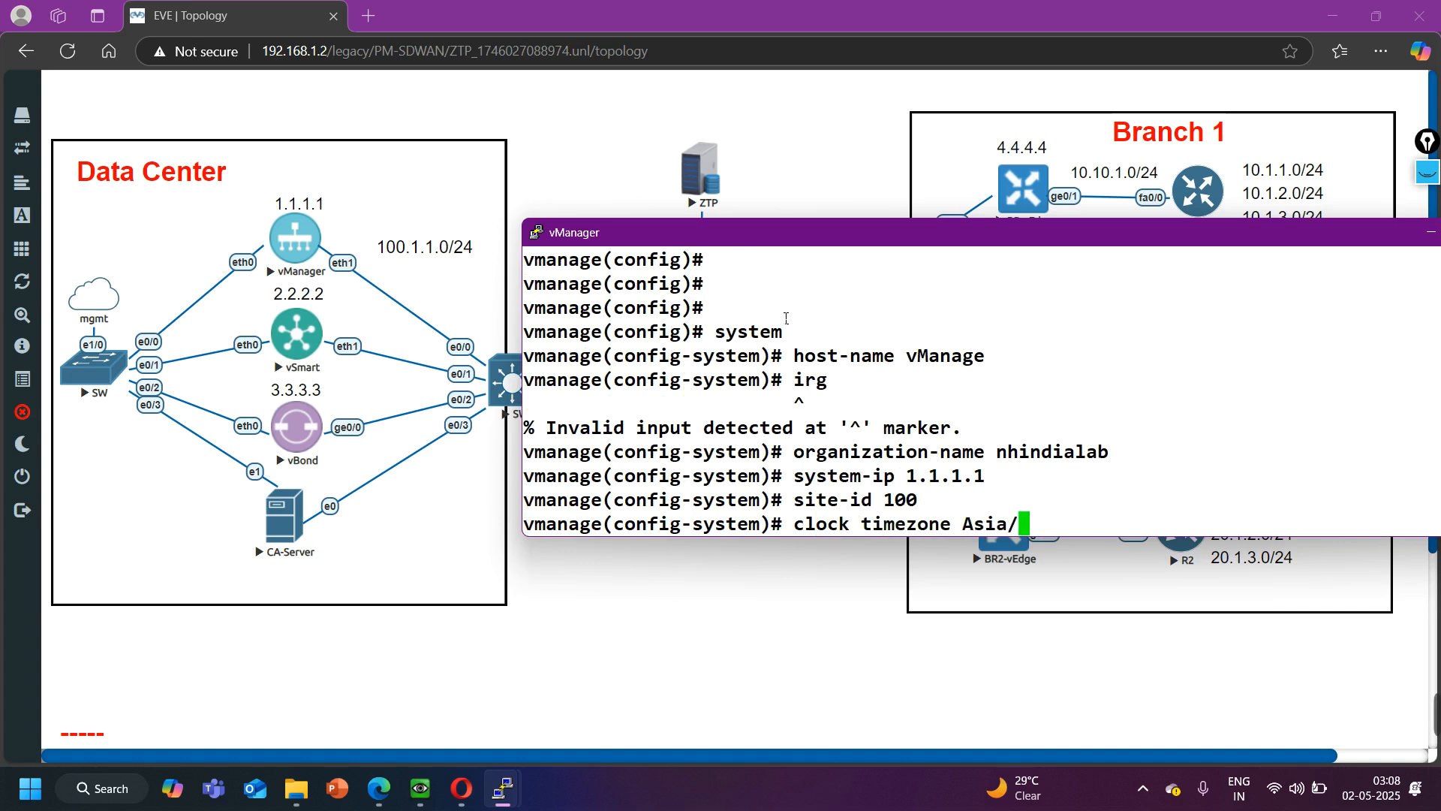
type("Kolkata")
key("Return")
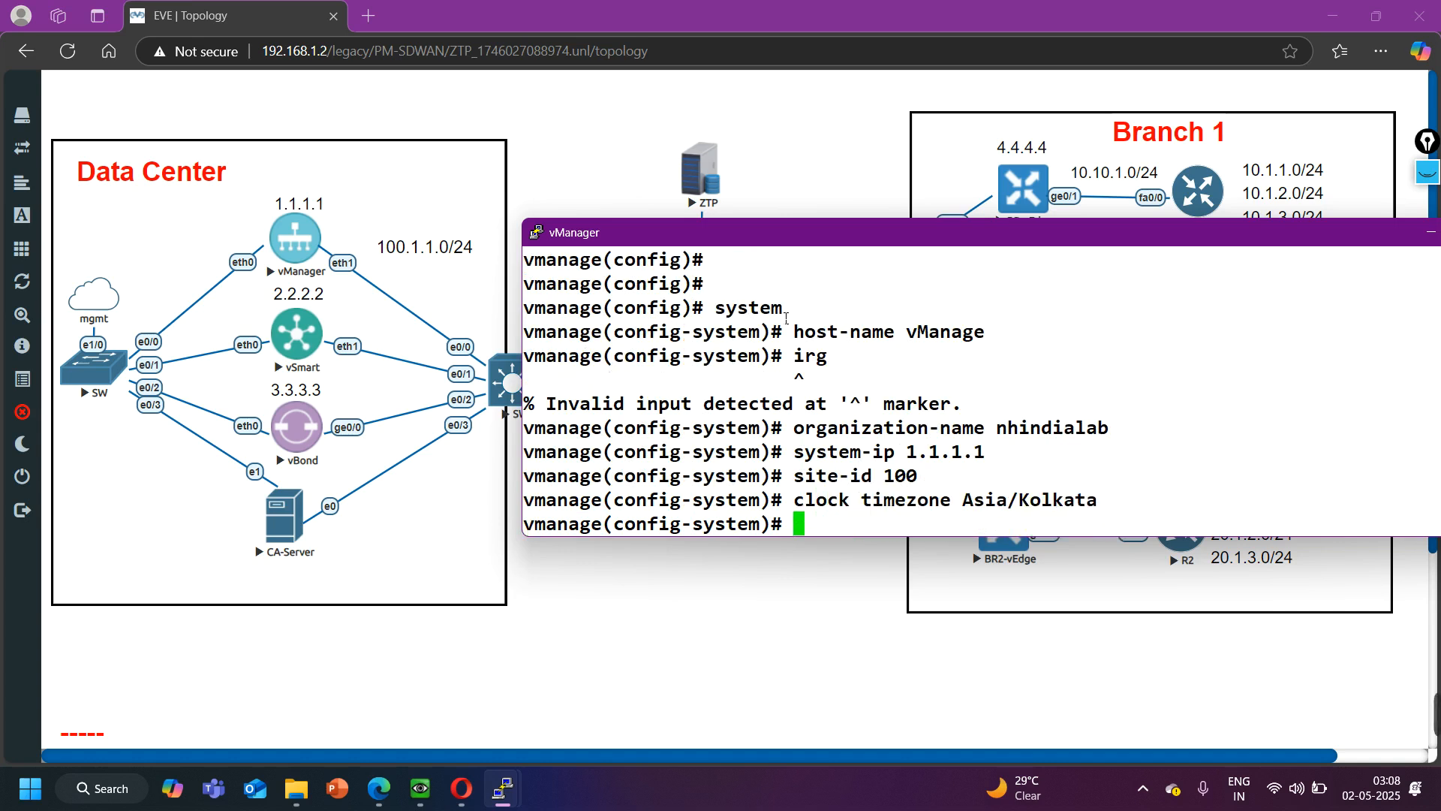
- Set the vBond address to 100.1.1.3 and leave the system configuration level
type("vbond ")
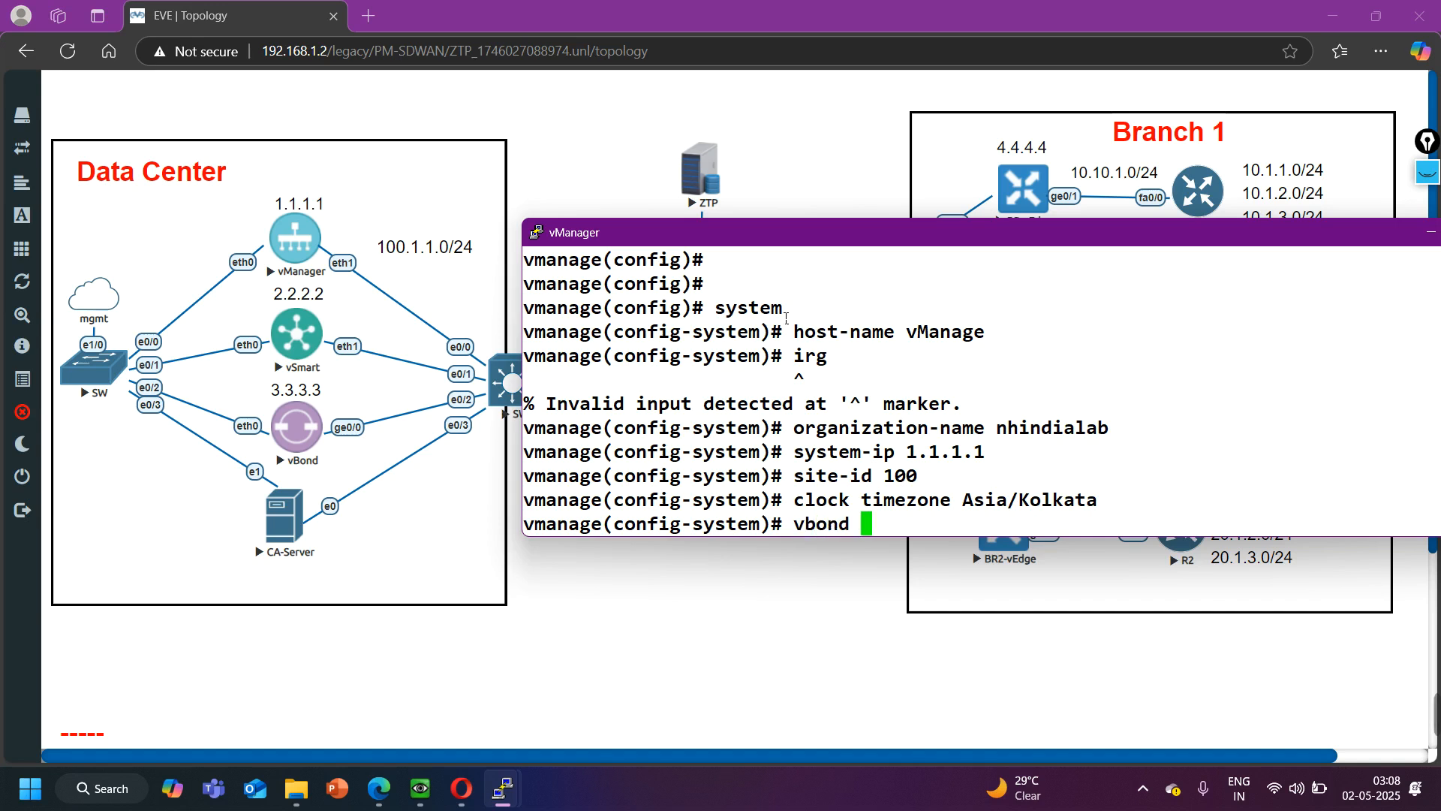
type("100.1.1.3")
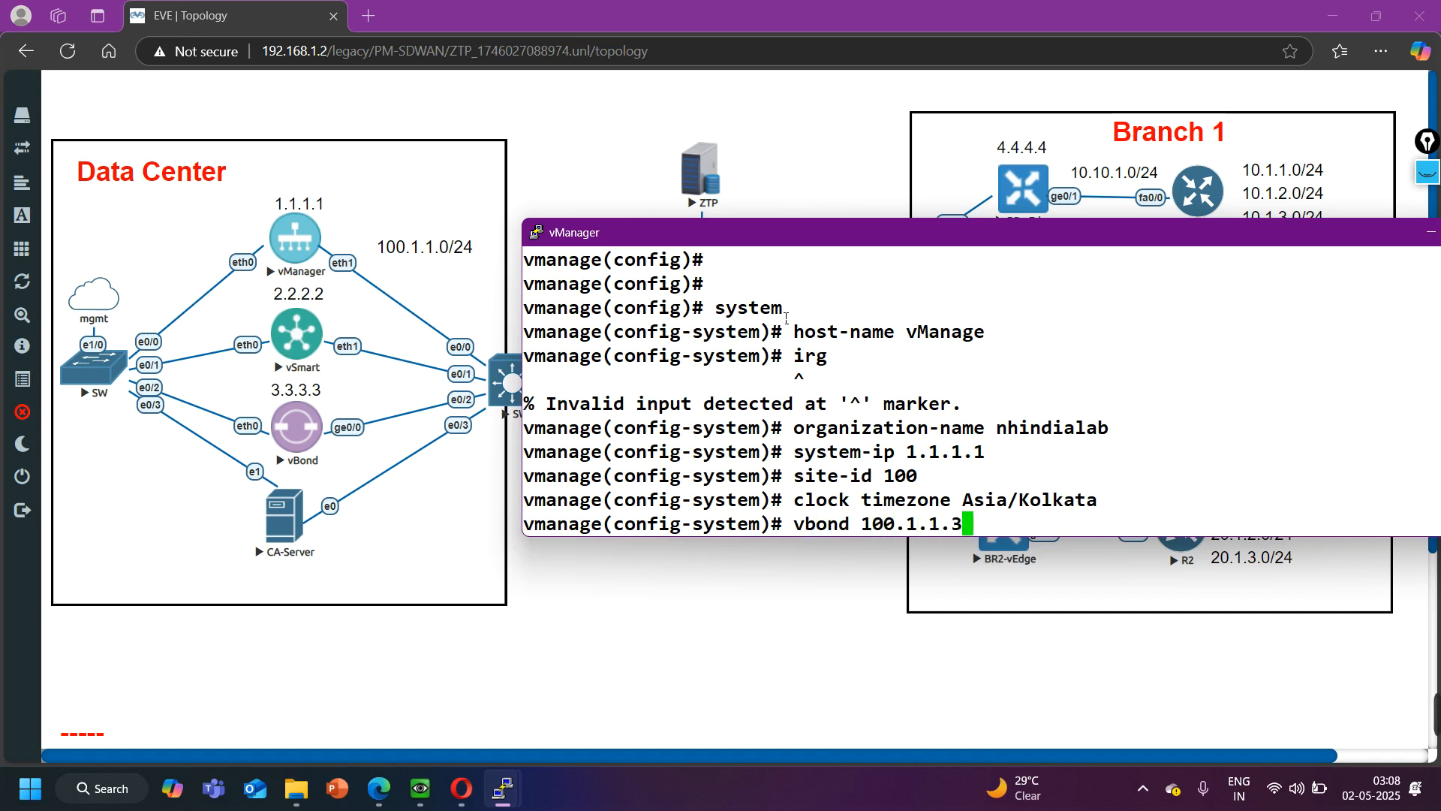
key("Return")
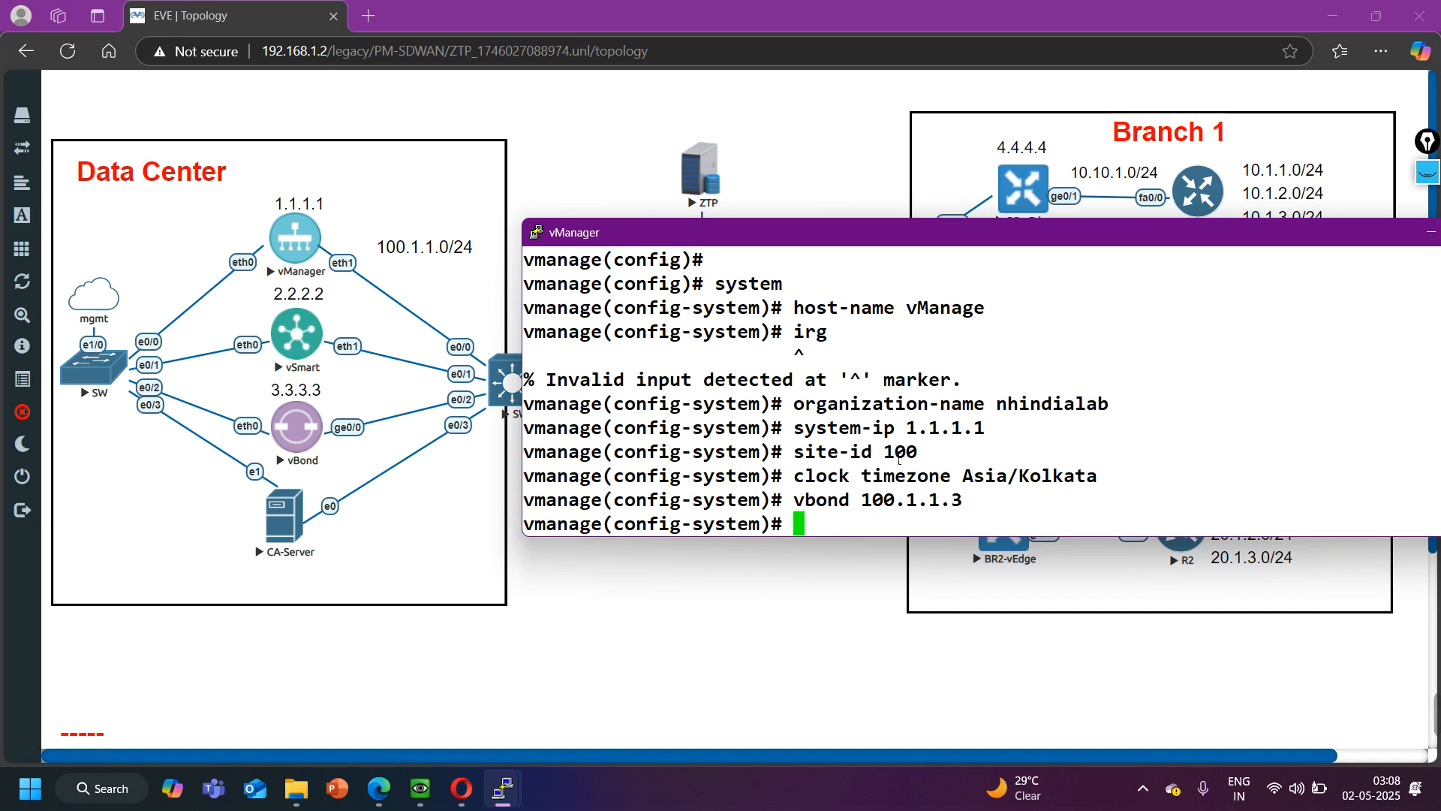
type("exi")
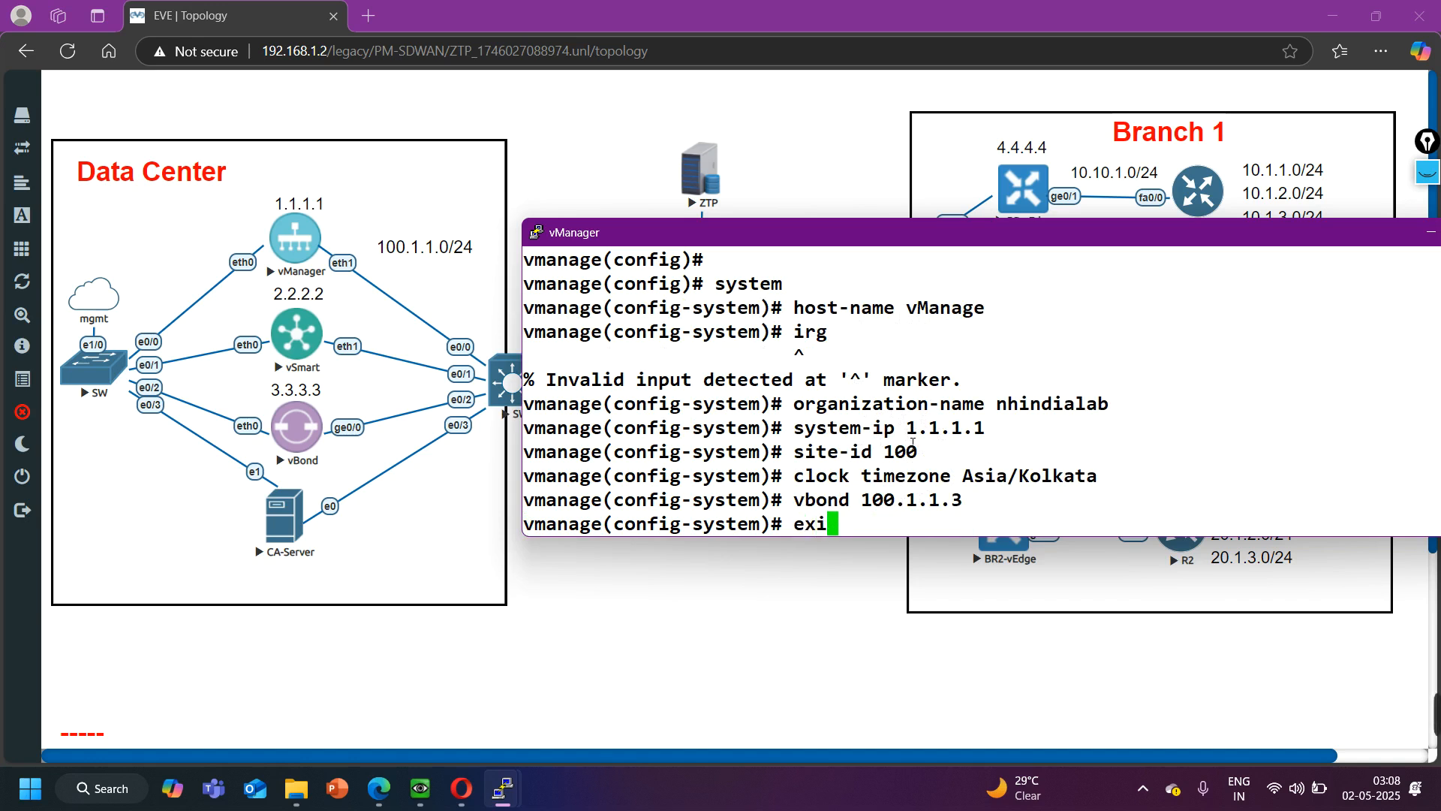
key("Return")
key("Return")
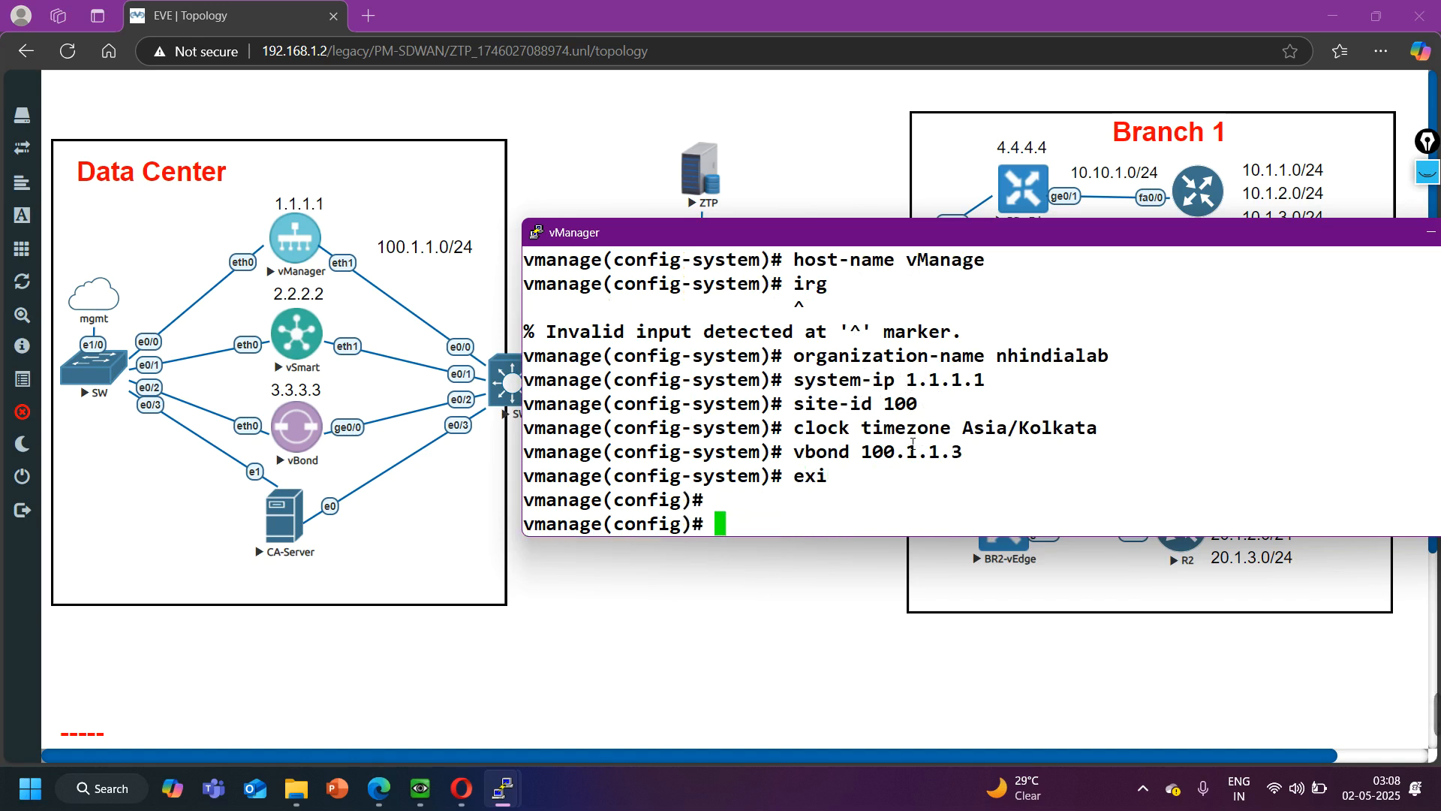
- Show the running configuration of VPN 0 and examine its interface entry
type("do show ")
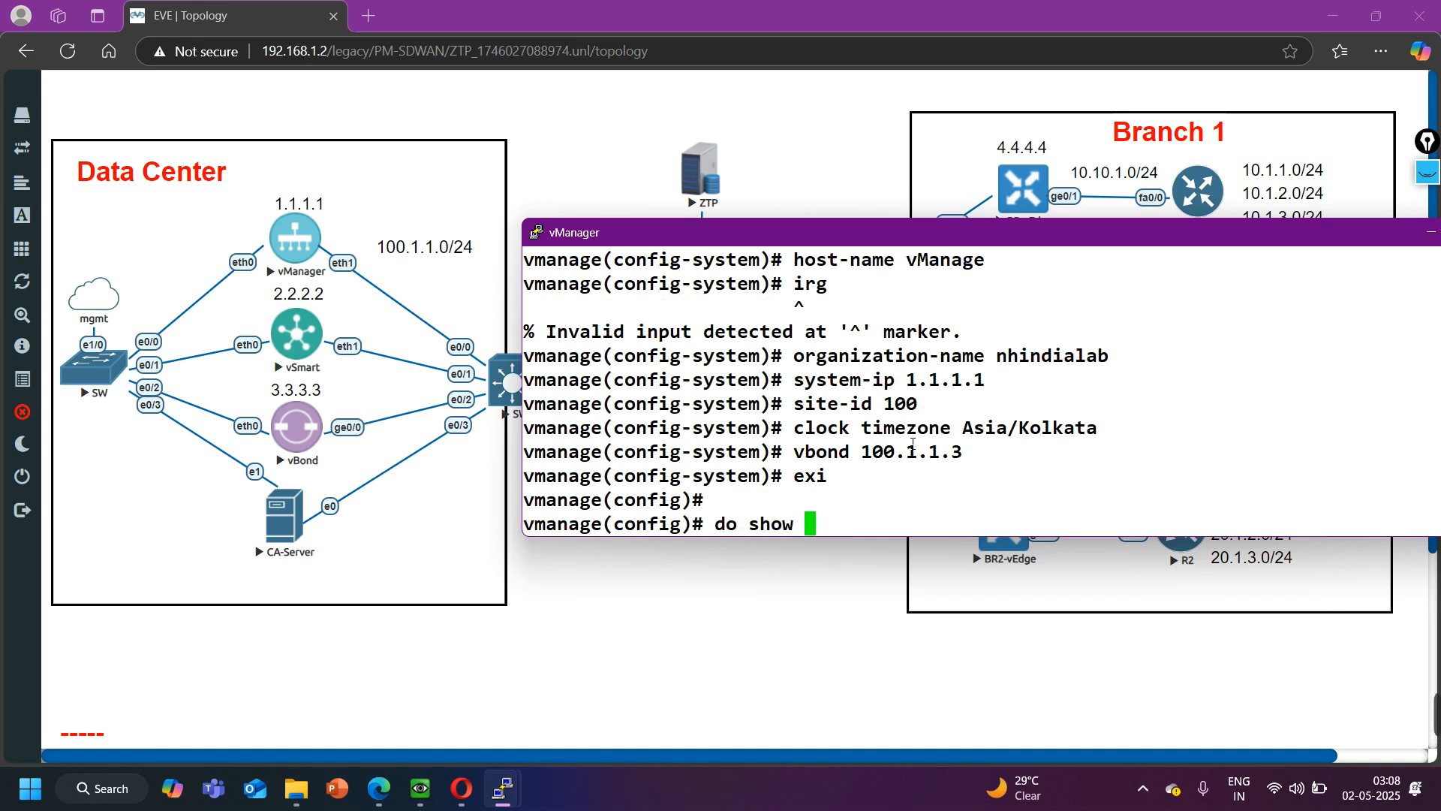
type("vpn 0")
key("Return")
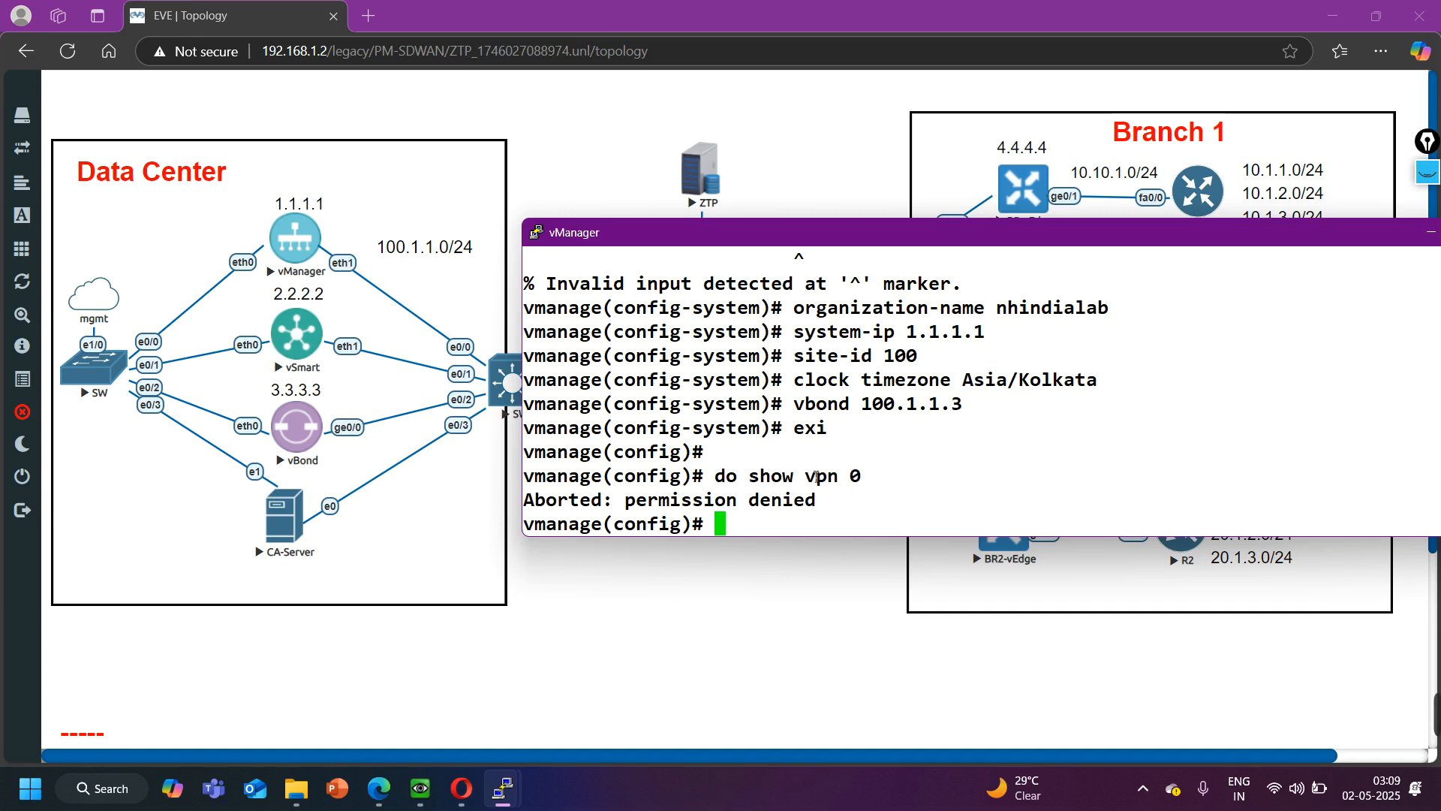
key("Up")
key("Left")
key("Left")
key("Left")
key("Left")
key("Left")
type("run")
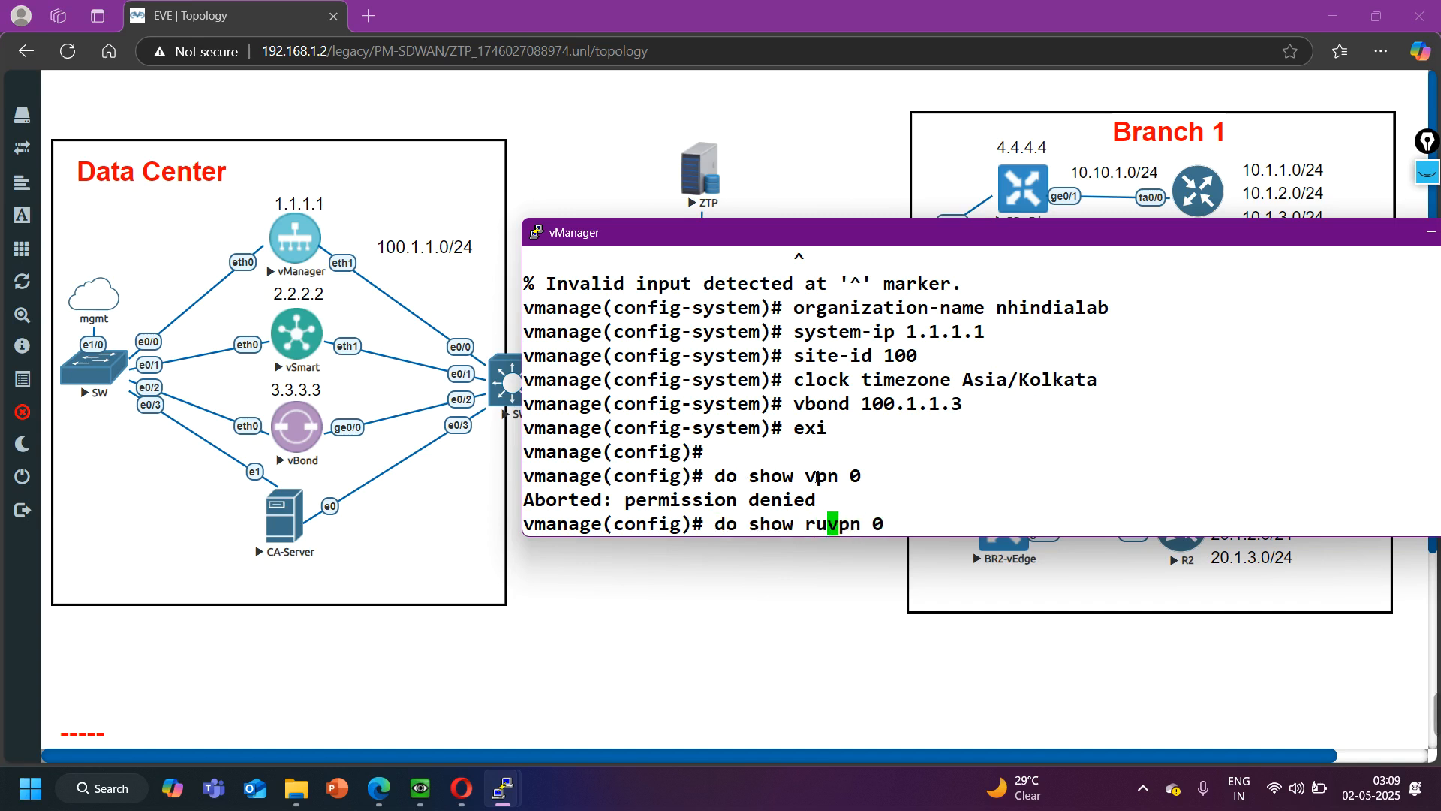
key("Return")
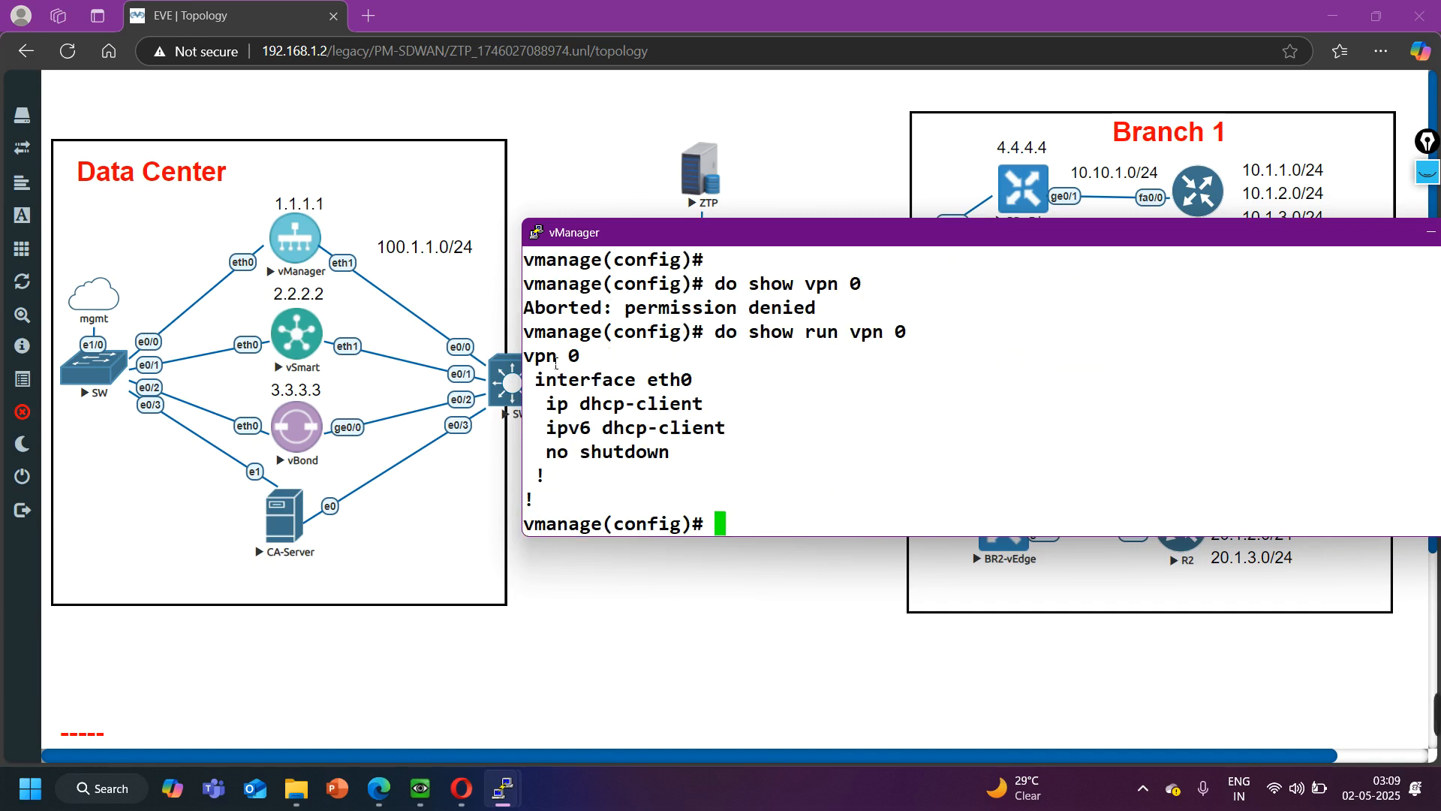
left_click_drag(558, 385, 710, 389)
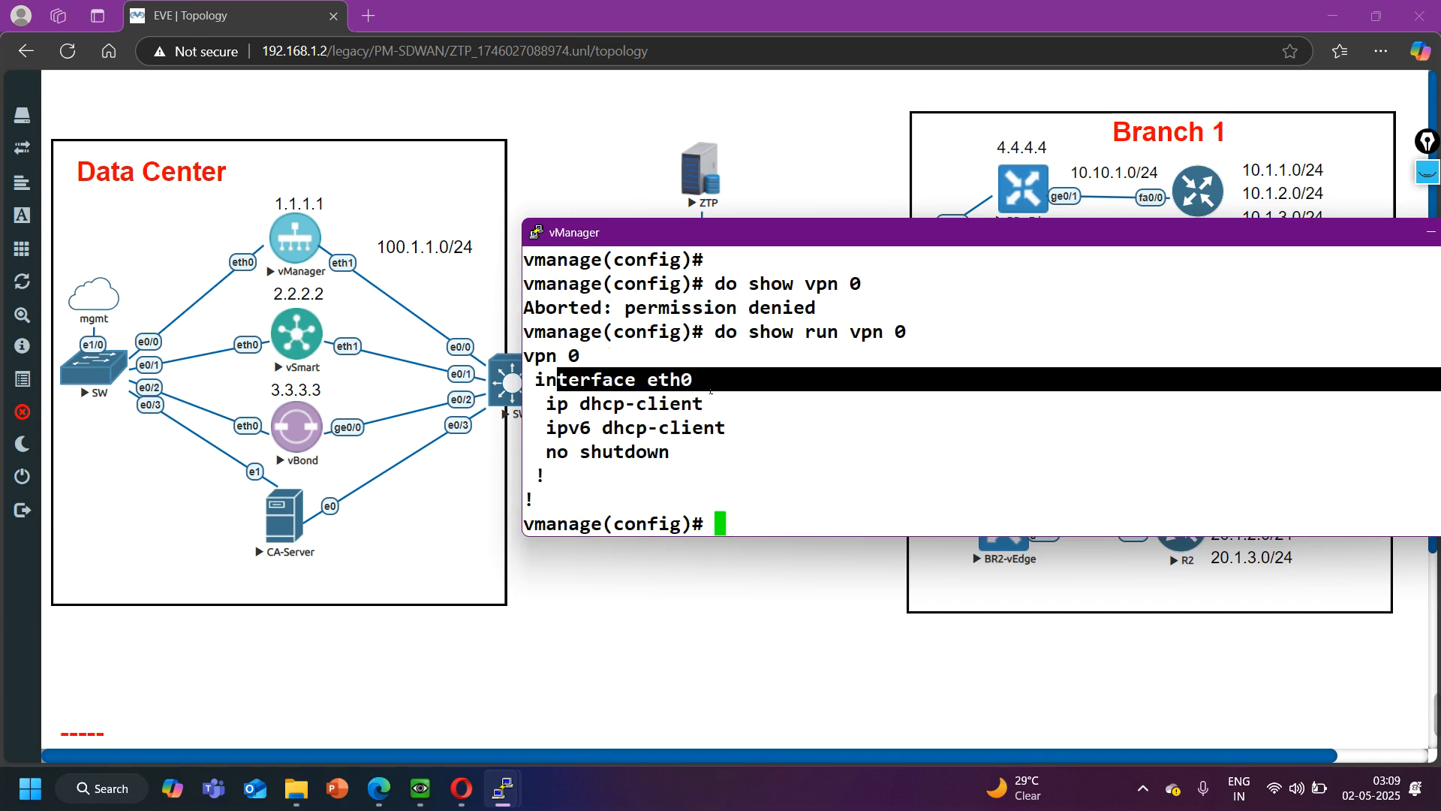
- Enter the VPN 0 configuration and remove interface eth0 from it
type("vpn 0")
key("Return")
type("no")
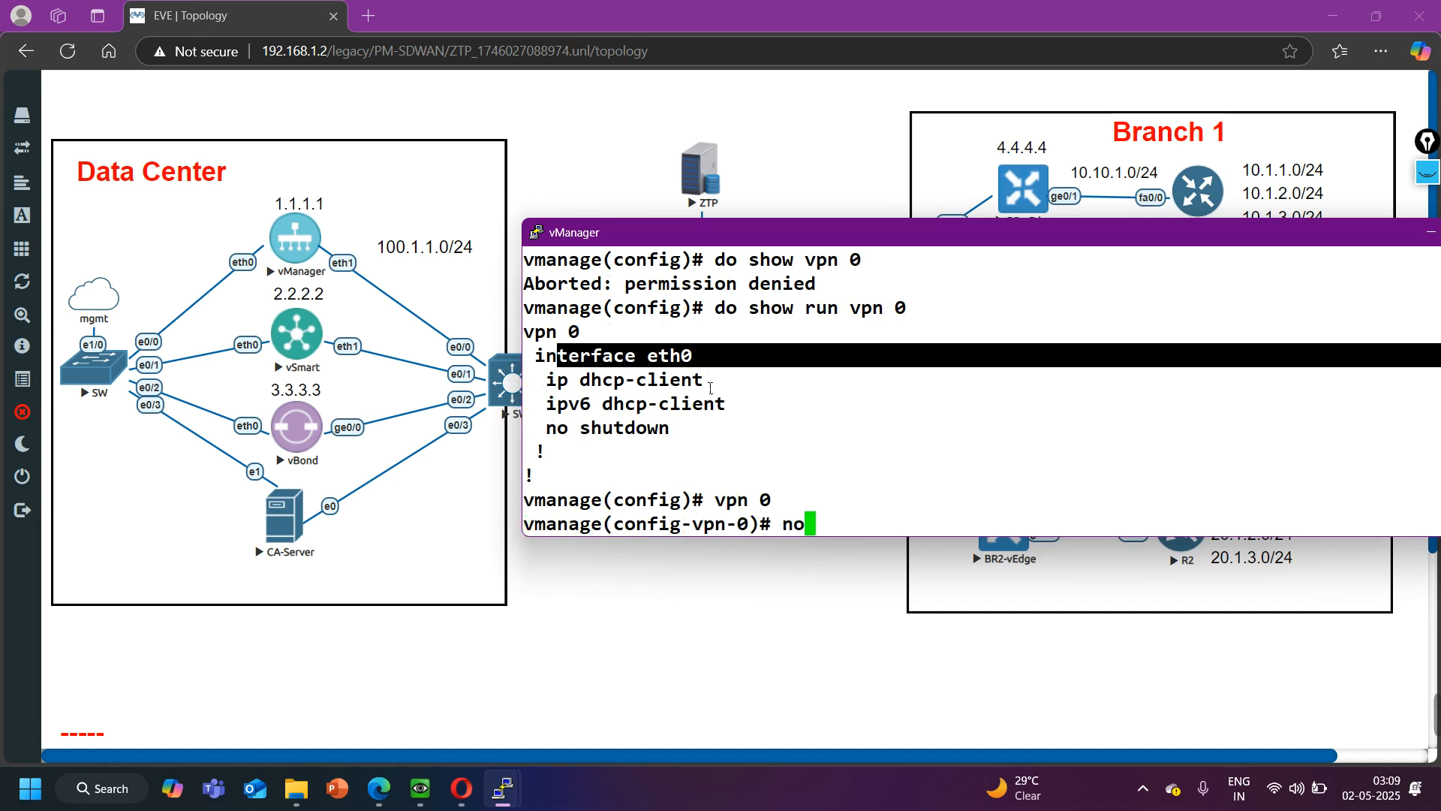
type(" int eth0")
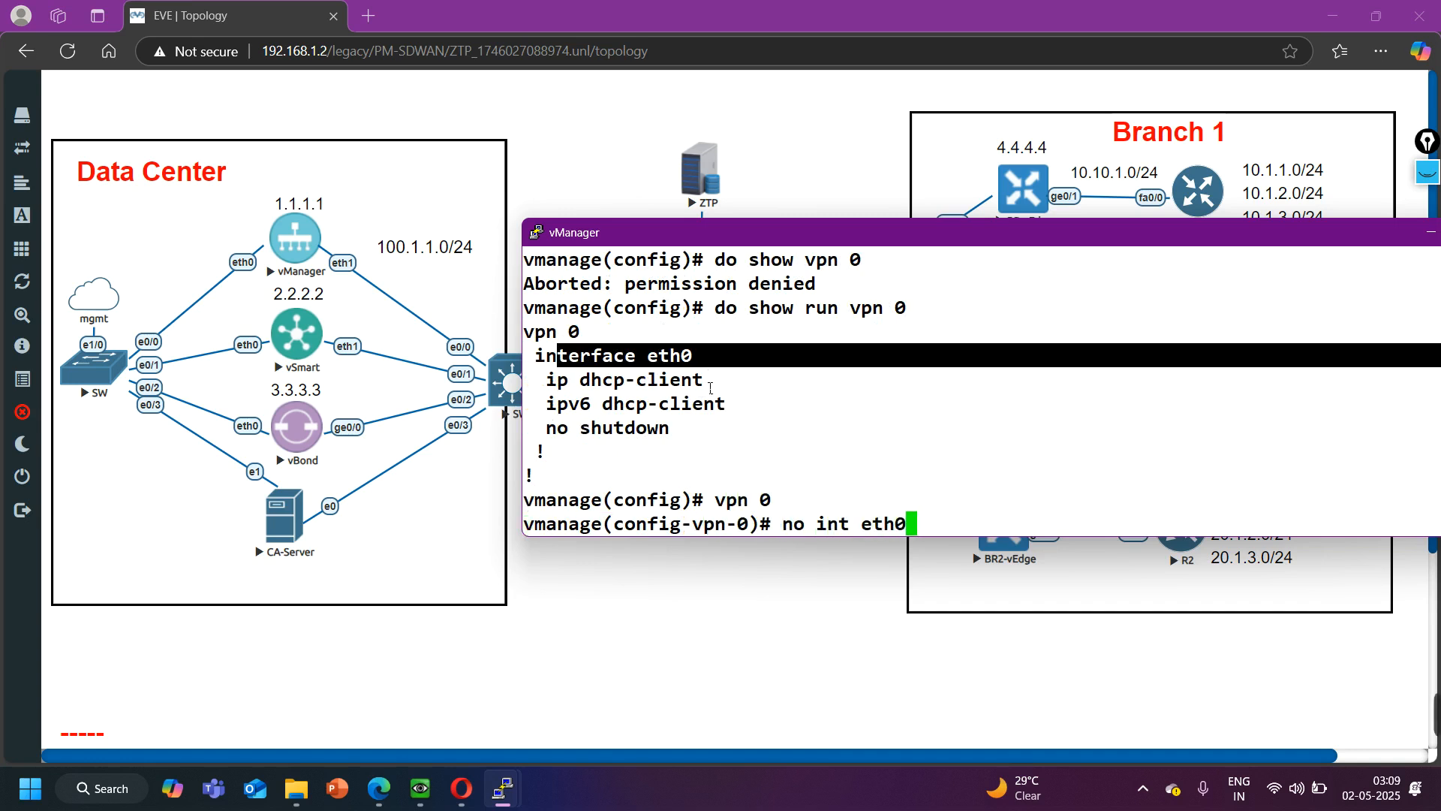
key("Return")
- Add interface eth1 to VPN 0, enable it and assign it IP address 100.1.1.1/24
type("int eth")
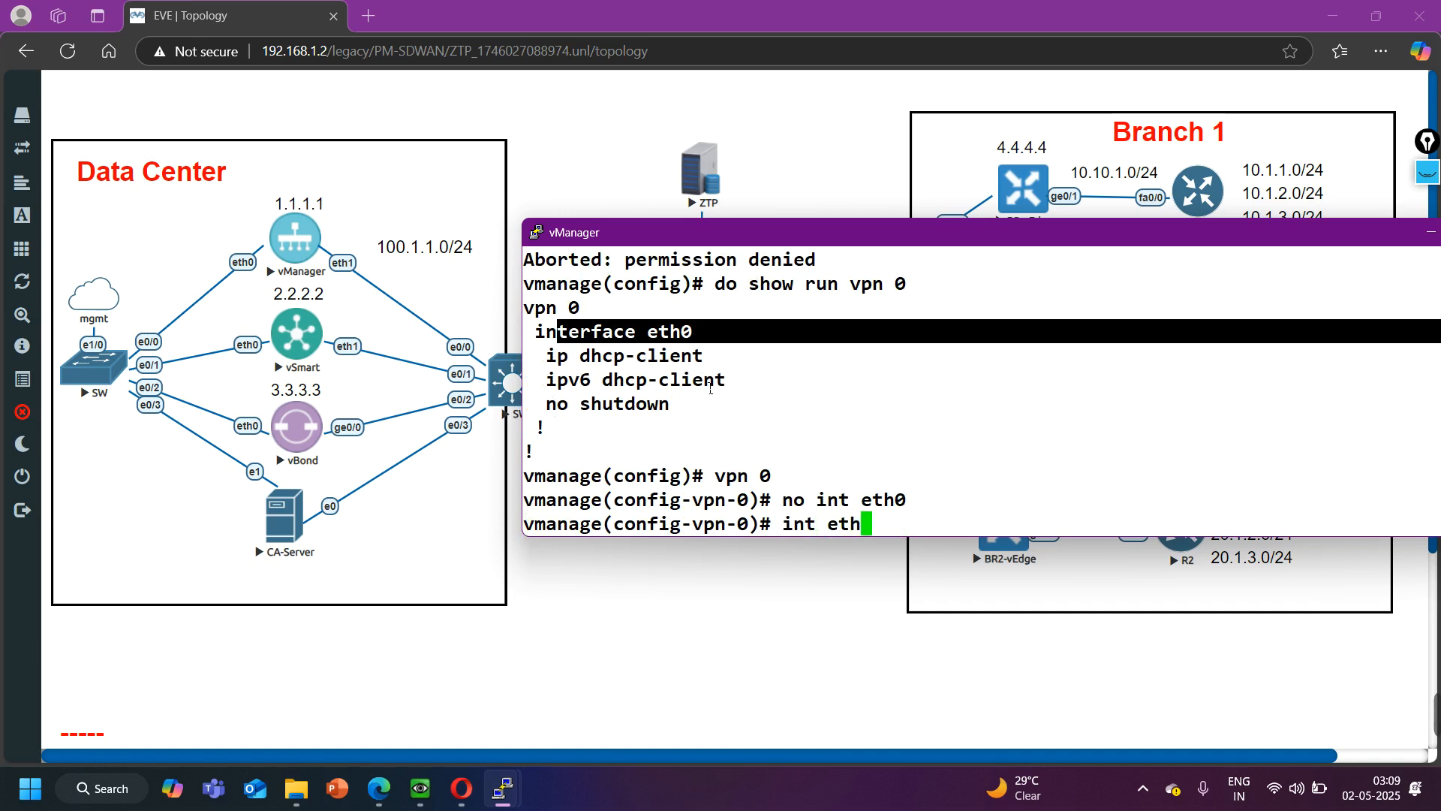
type("1")
key("Return")
type("no shutdown")
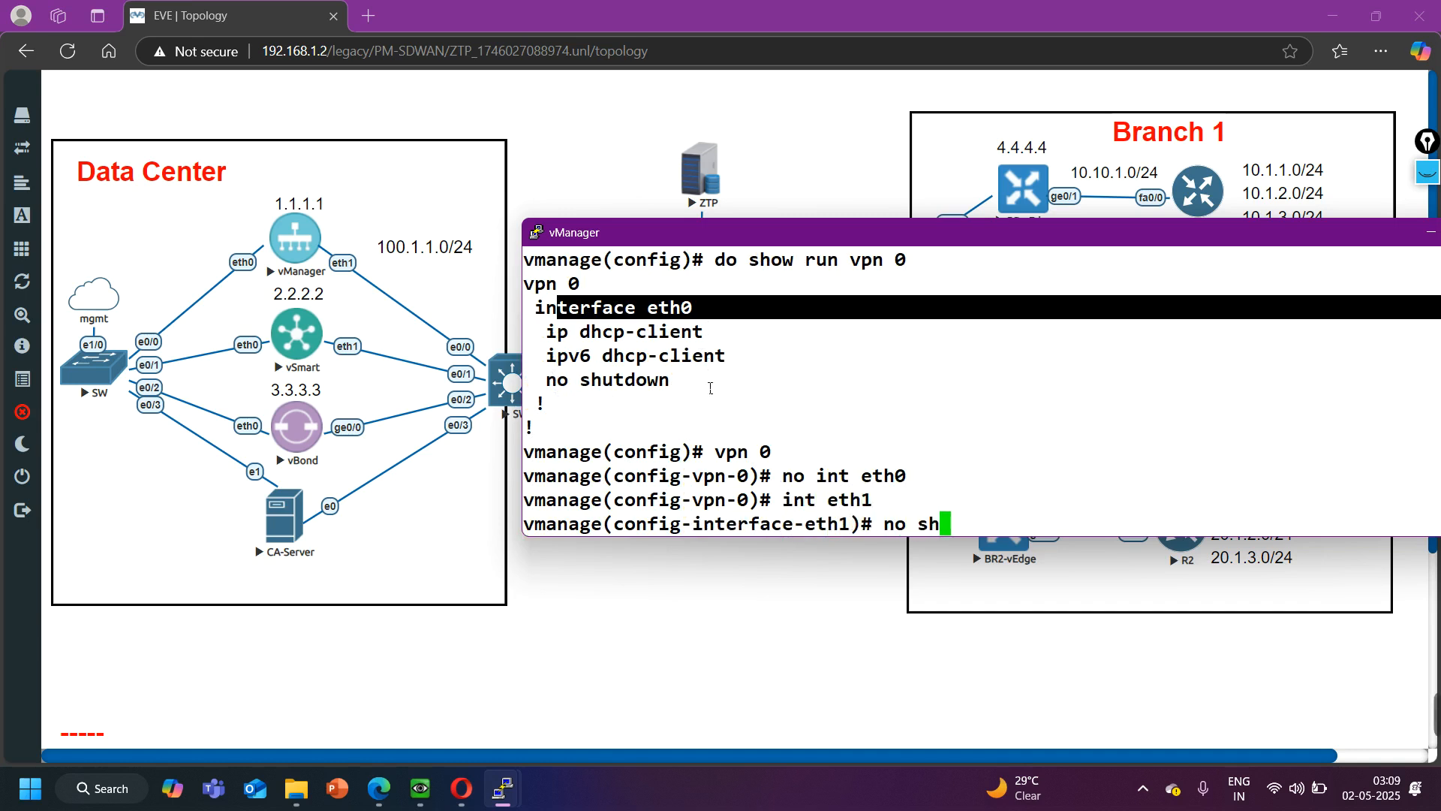
key("Return")
type("ip address ")
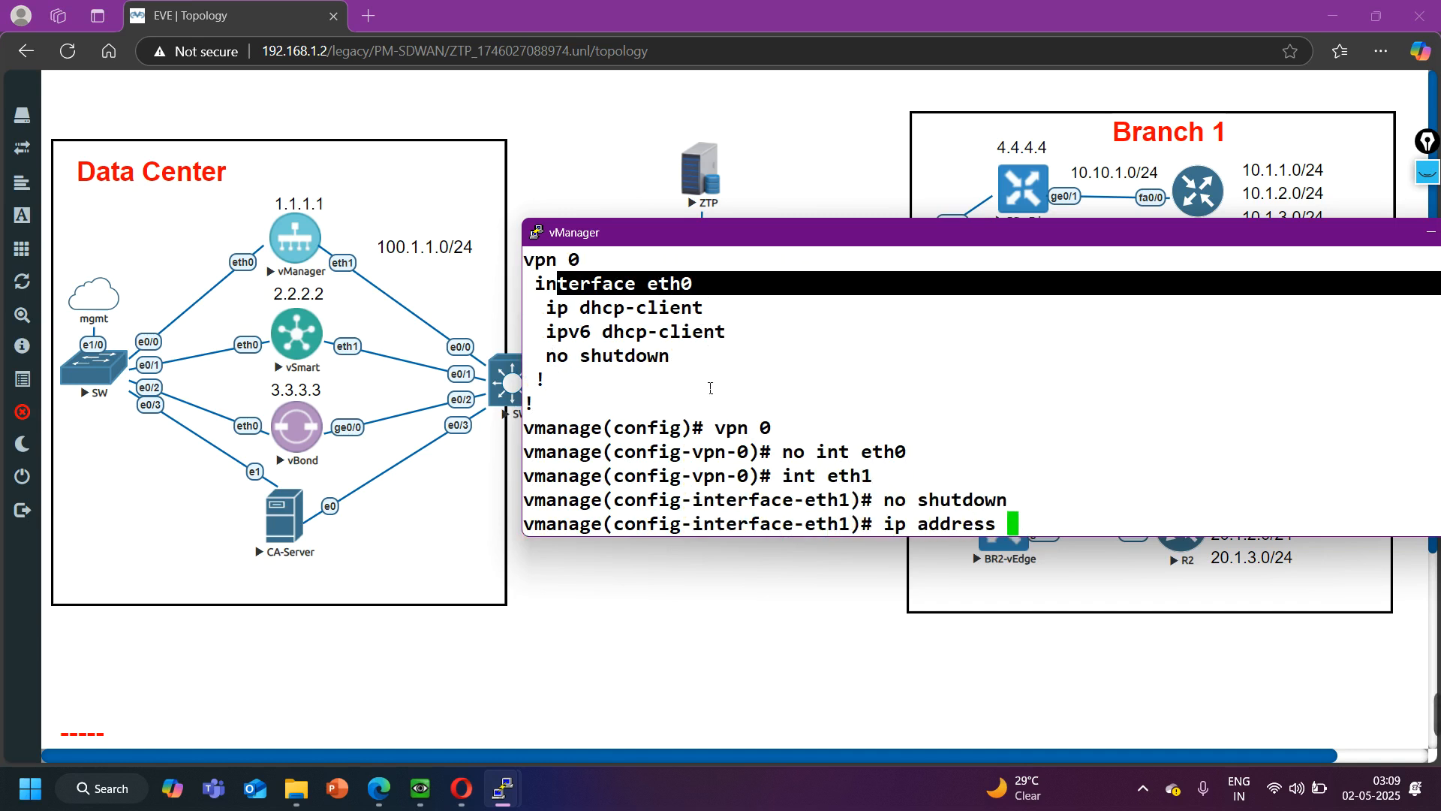
type("100.1.1.")
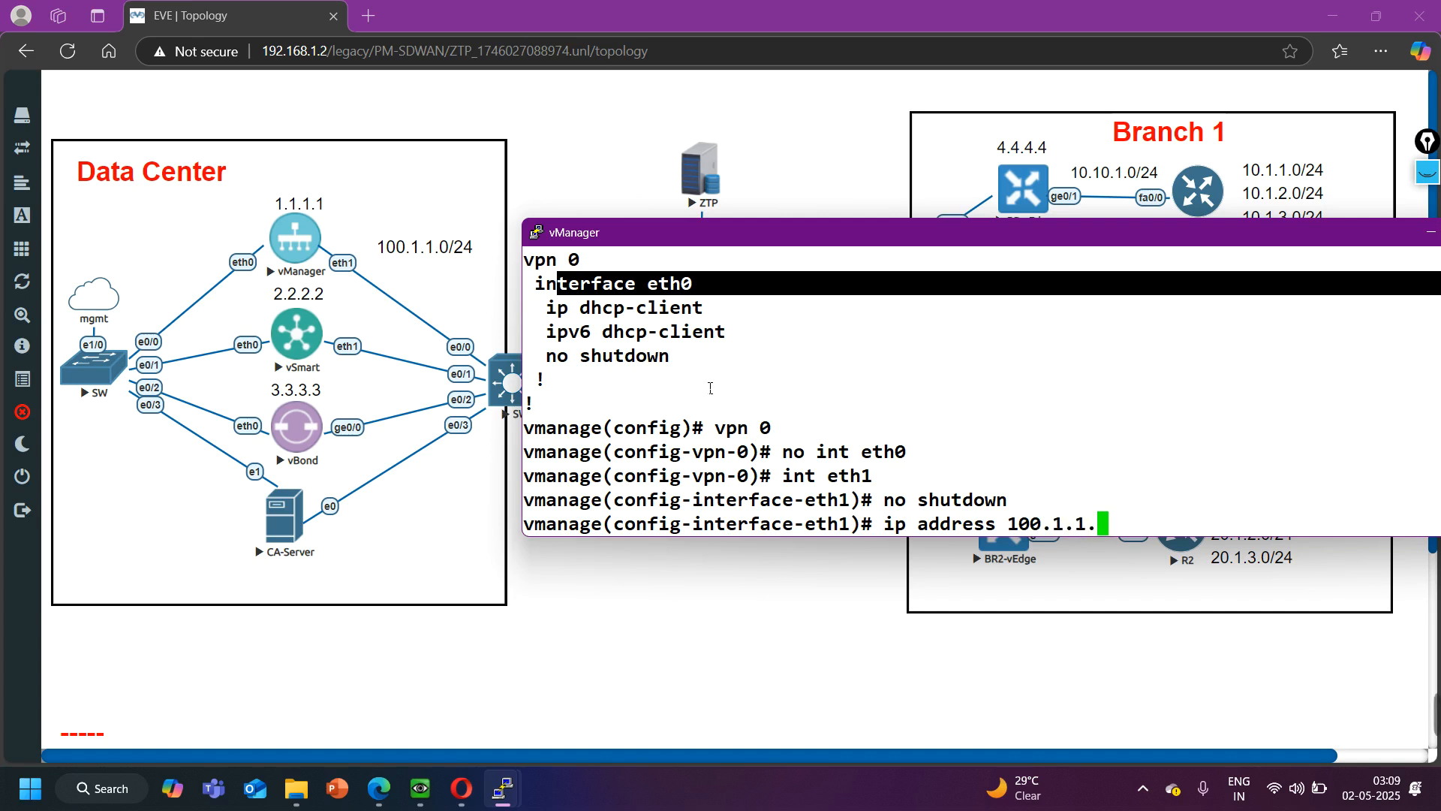
type("1/24")
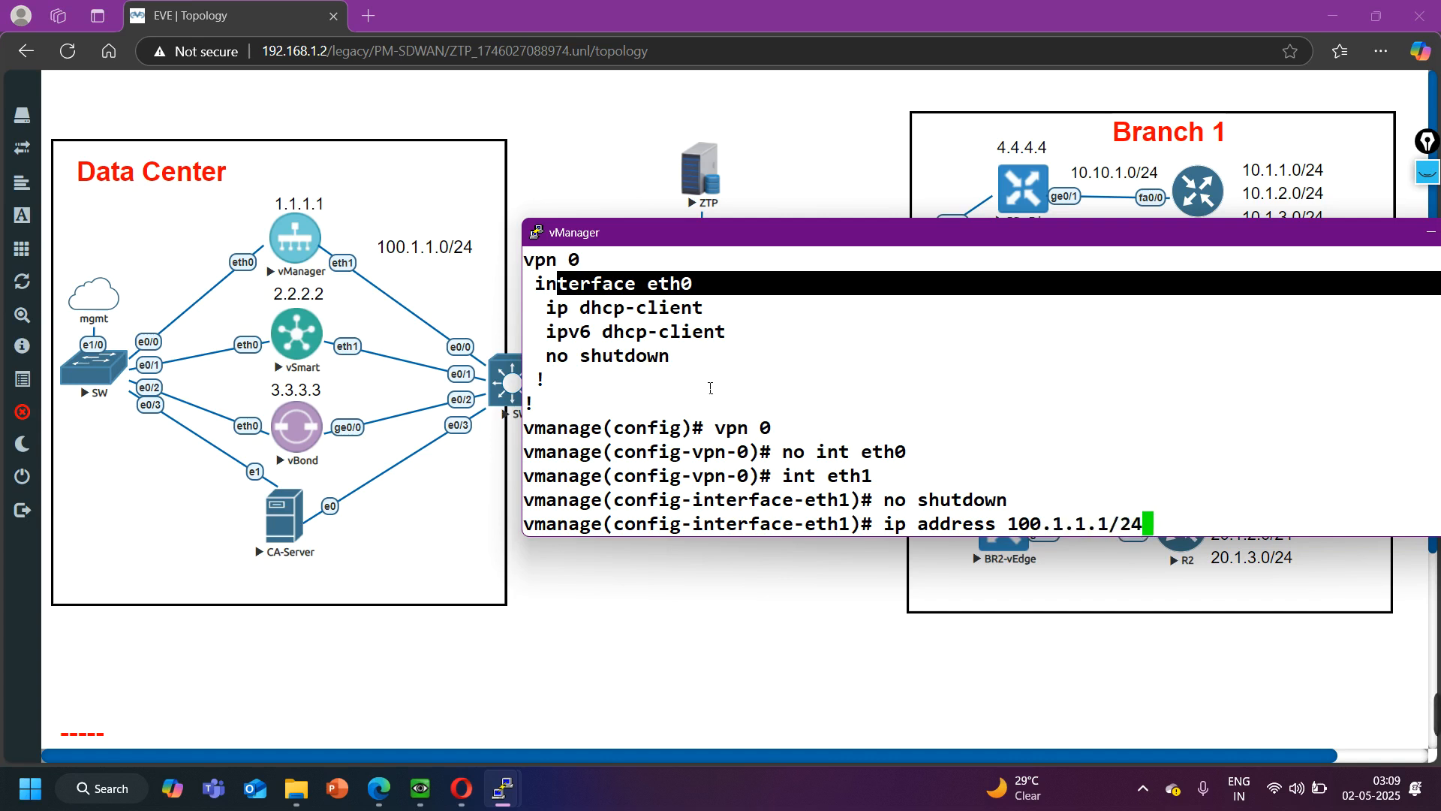
key("Return")
- Try to set allow-service on eth1's tunnel interface without naming a service, and leave the tunnel level
type("tu")
key("Tab")
key("Return")
type("al")
key("Tab")
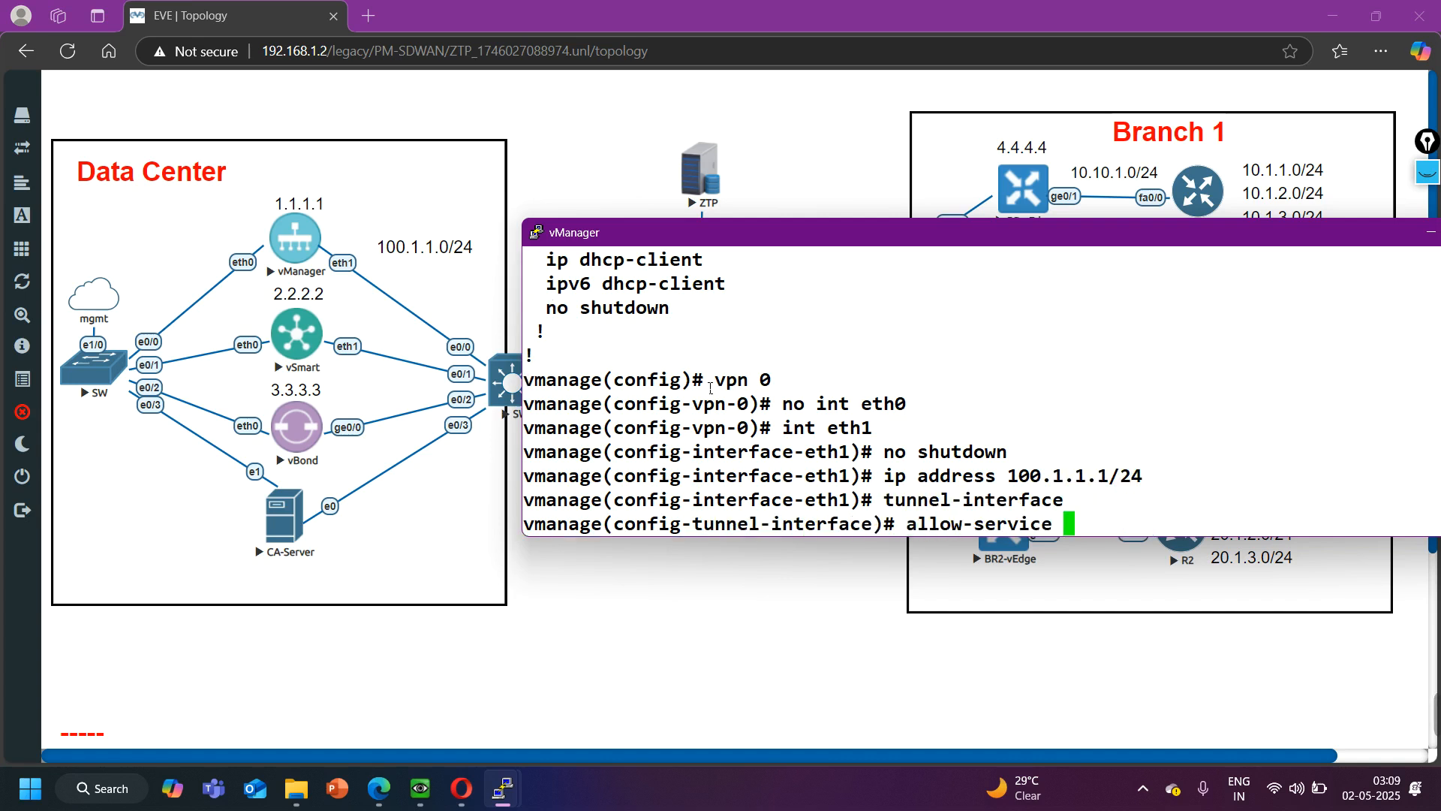
key("Return")
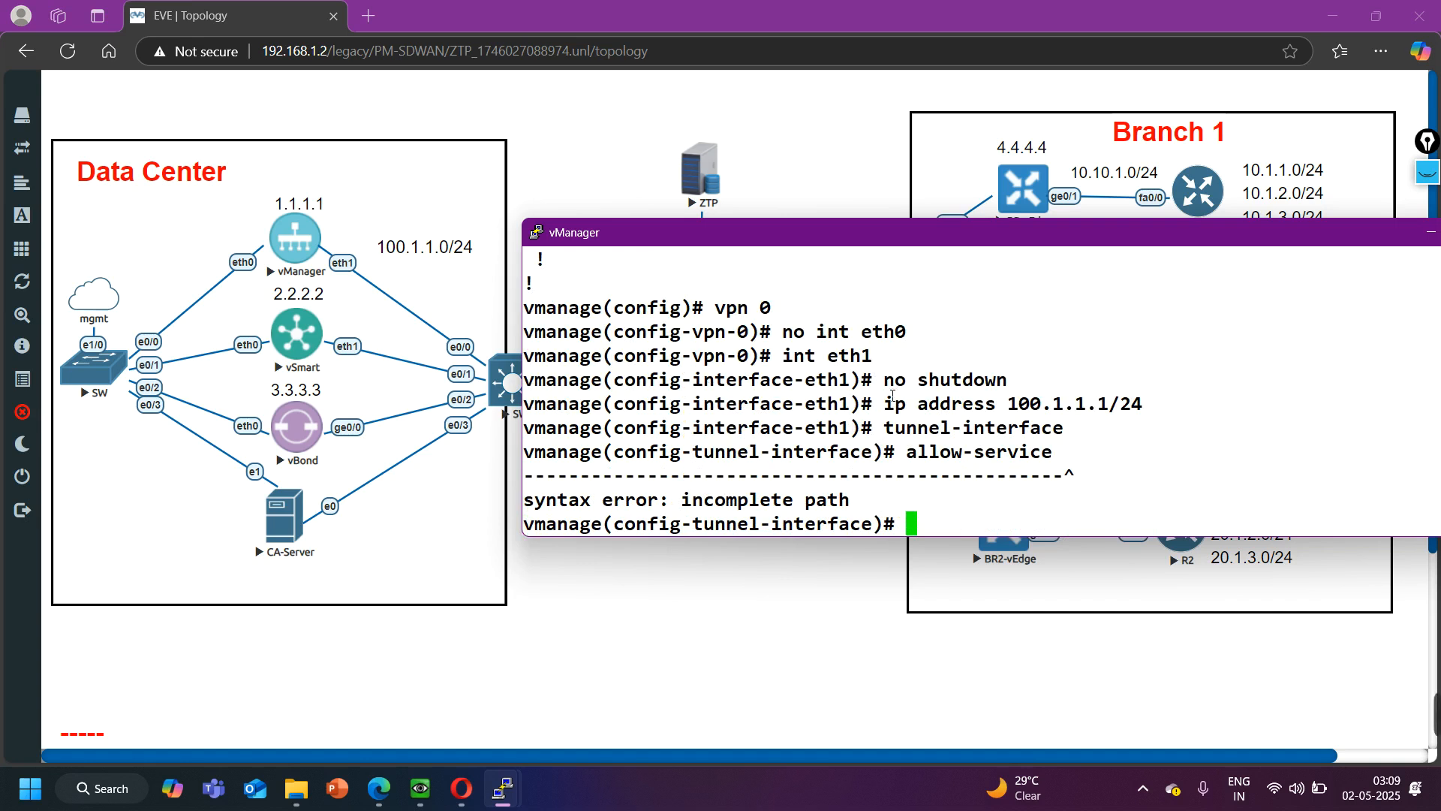
left_click_drag(909, 407, 1135, 403)
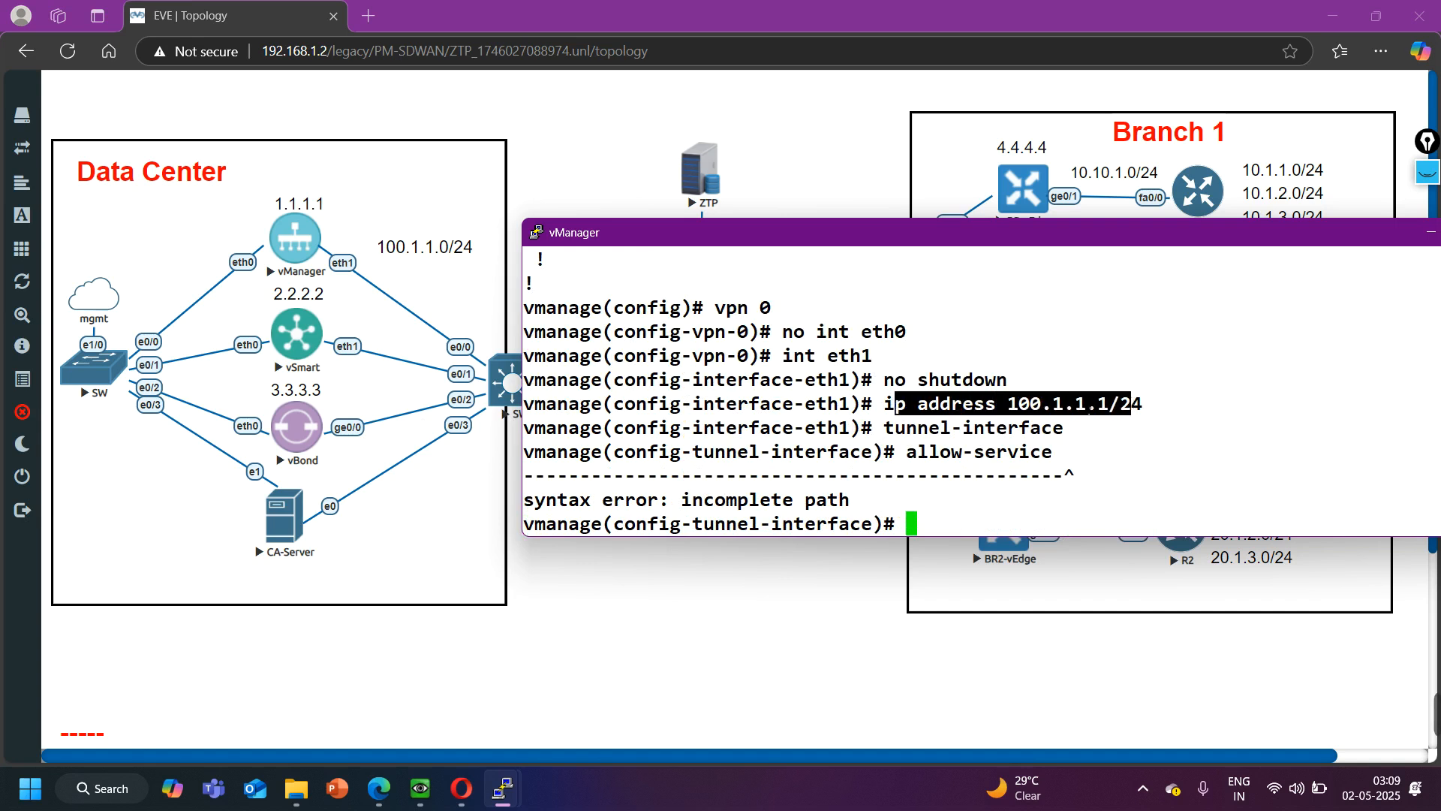
type("exi")
key("Return")
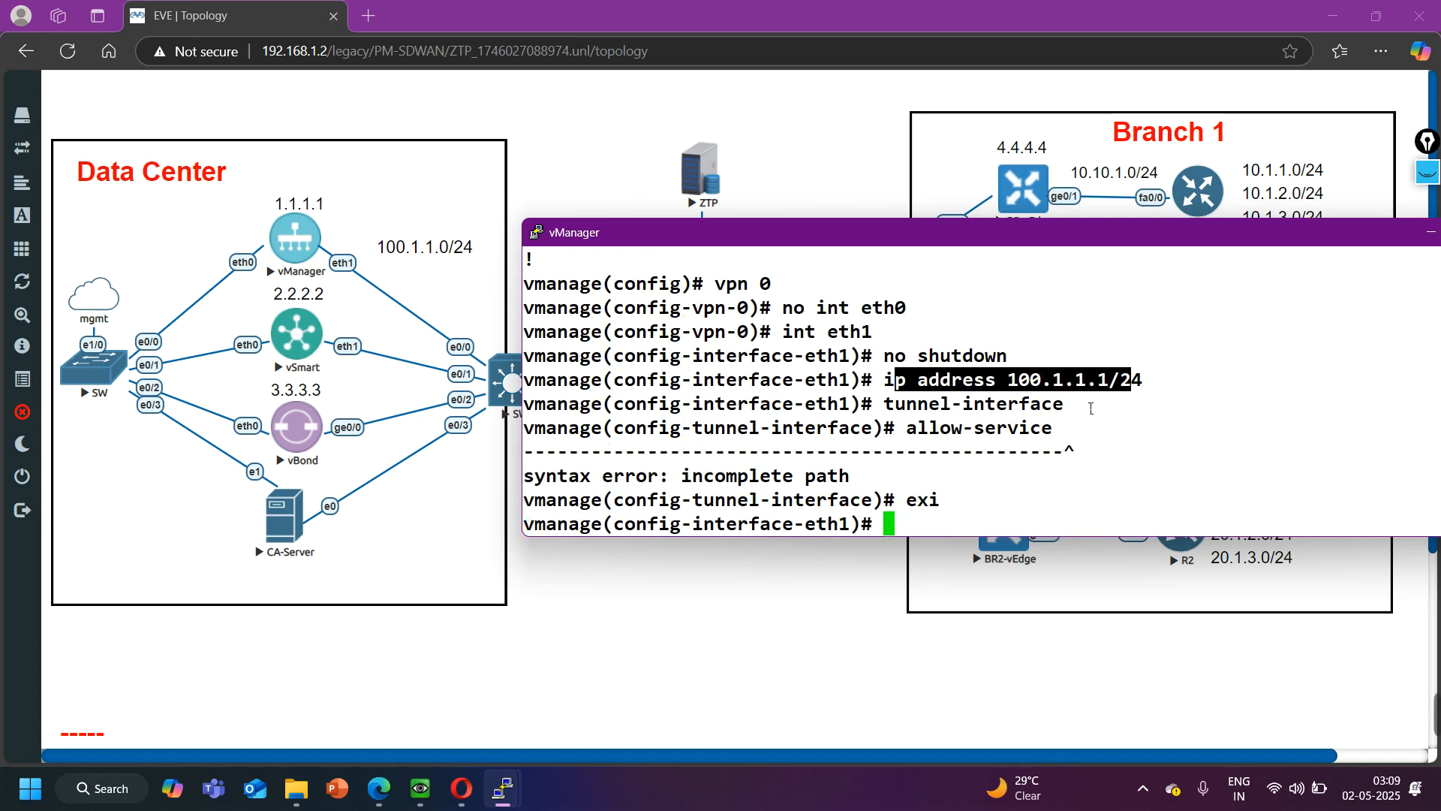
type("ex")
key("BackSpace")
key("BackSpace")
- Allow all services on eth1's tunnel interface and return to the VPN 0 configuration level
type("tunnel-interface")
key("Return")
type("allow-service all")
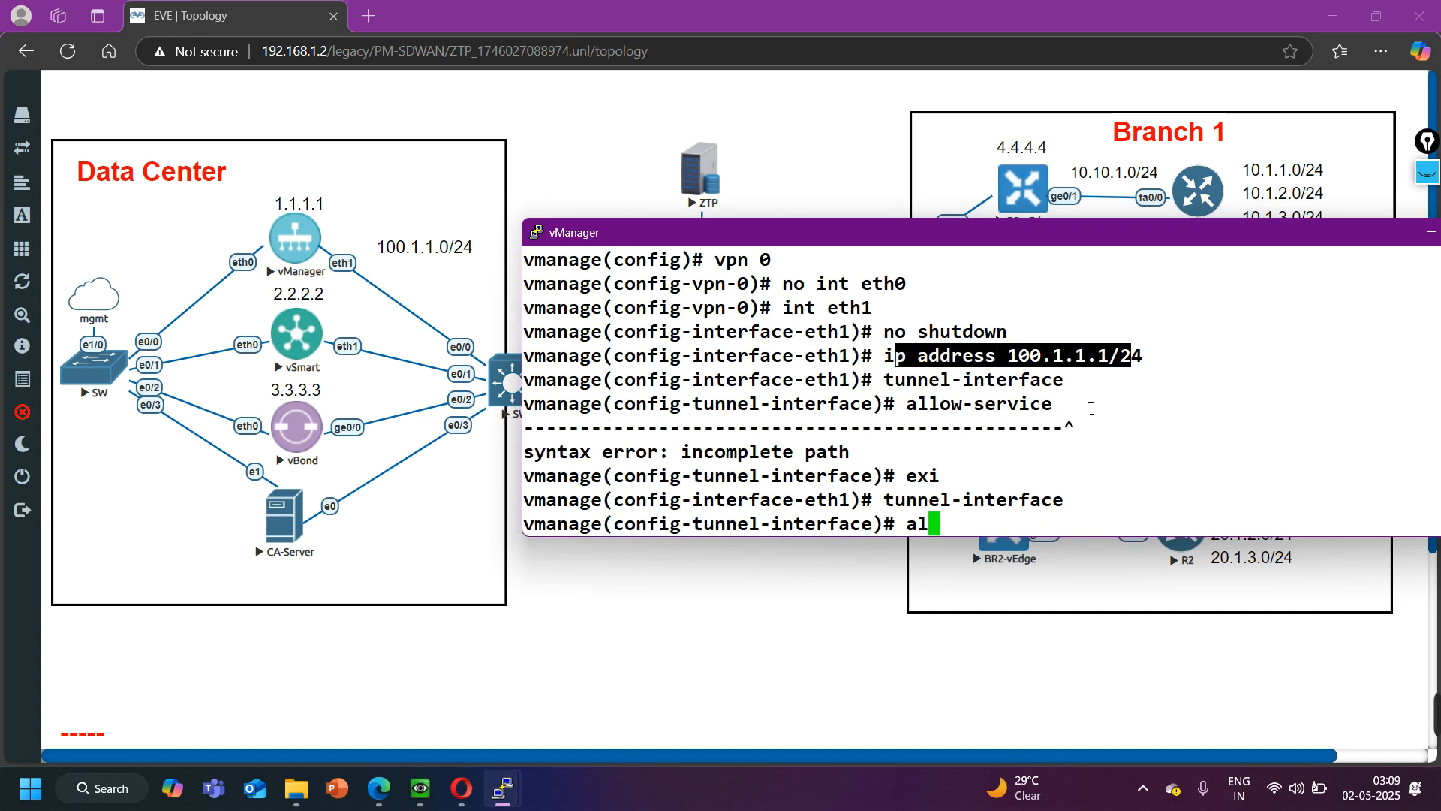
key("Return")
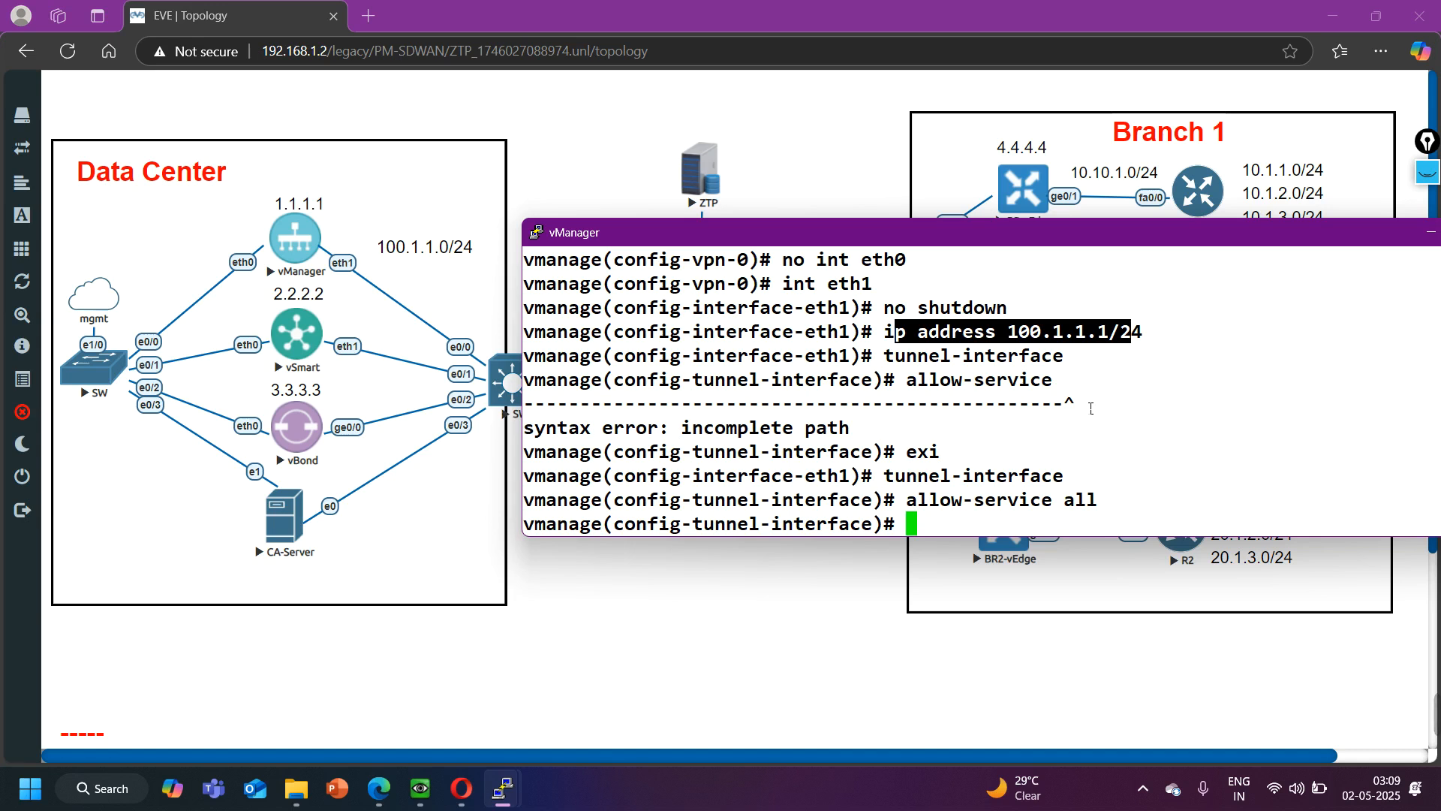
type("exi")
key("Return")
type("exi")
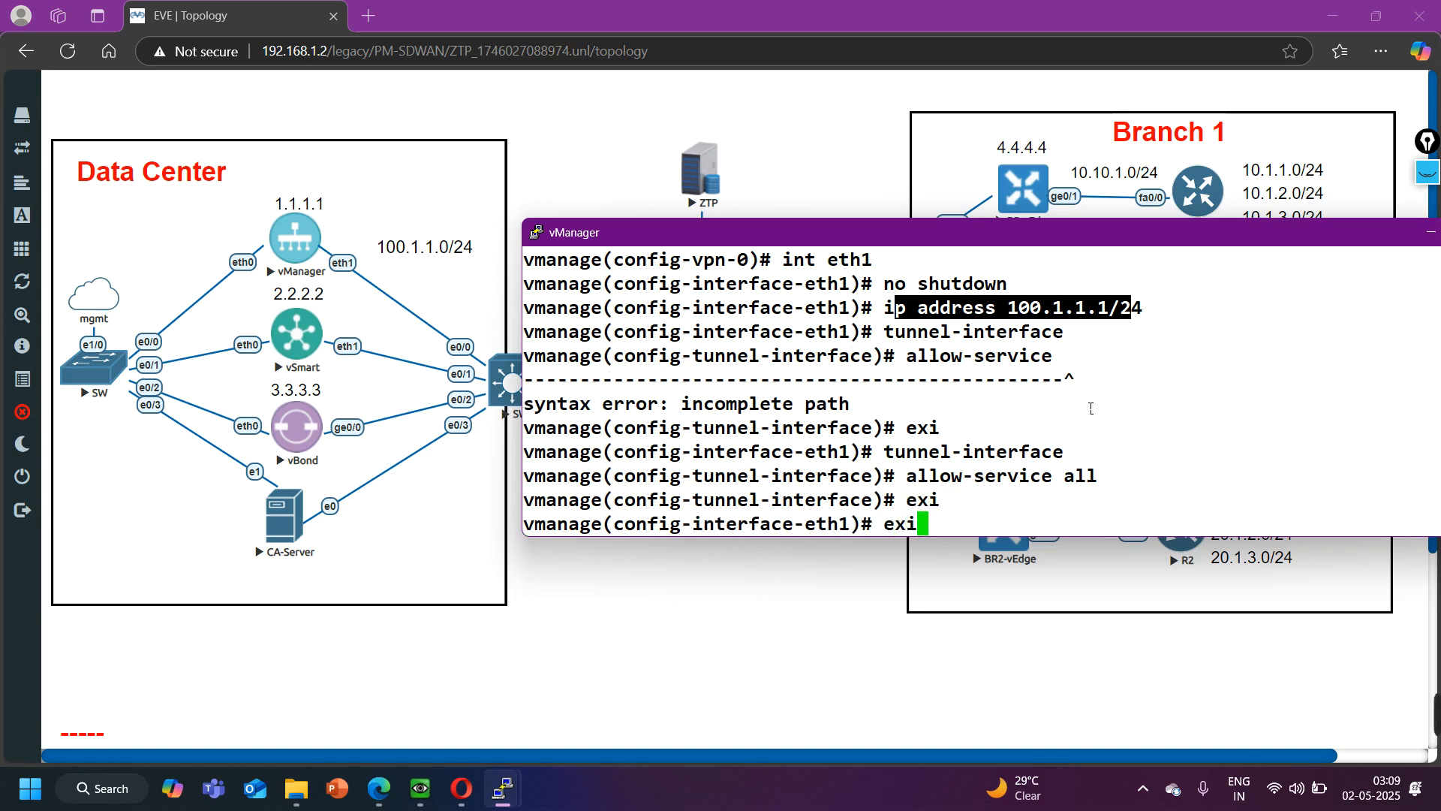
key("Return")
- Add a default route 0.0.0.0/0 via 100.1.1.100 in VPN 0 and leave the VPN 0 level
type("ip route 0.0")
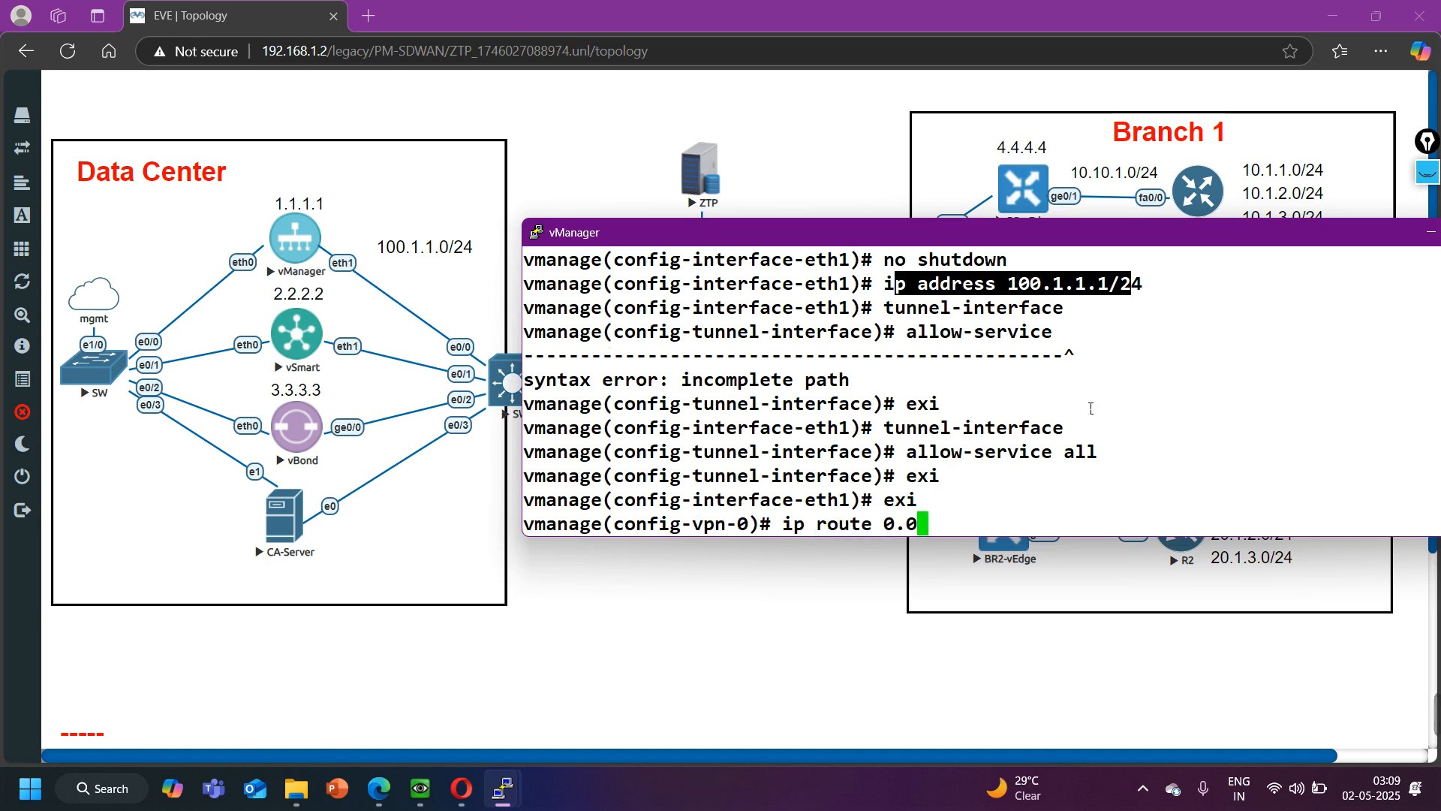
type(".0.0")
type("/0 10")
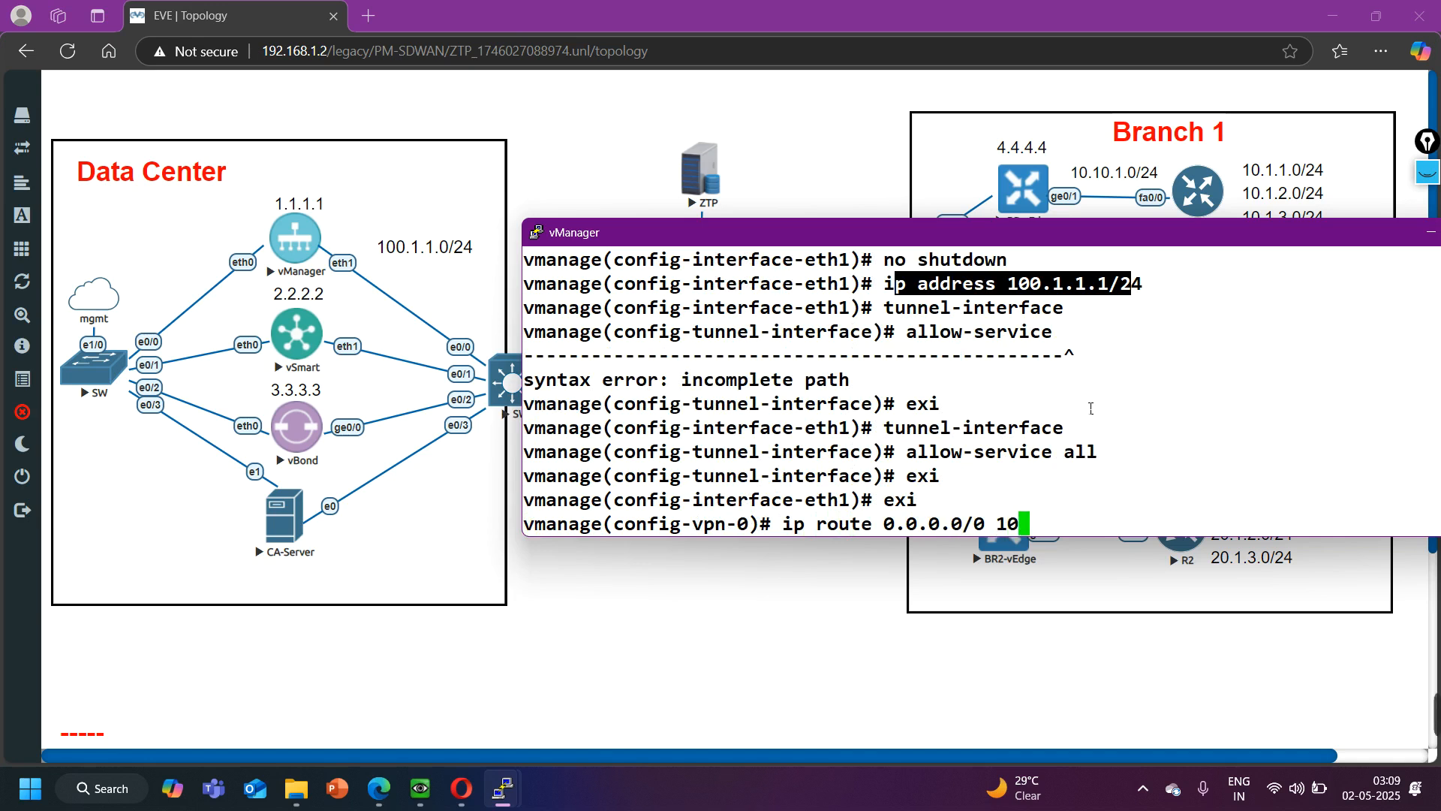
type("0.1.1.100")
key("Return")
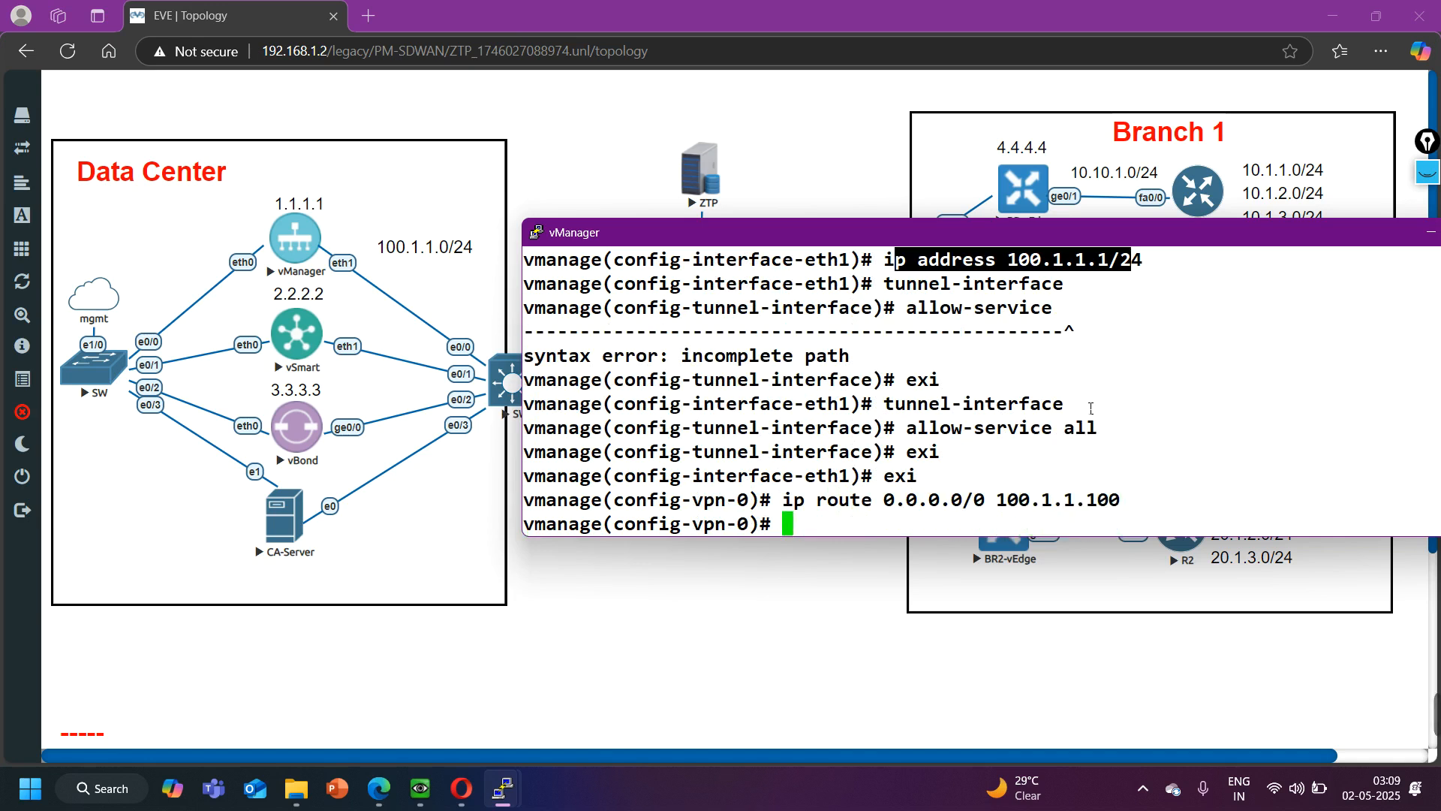
type("exi")
key("Return")
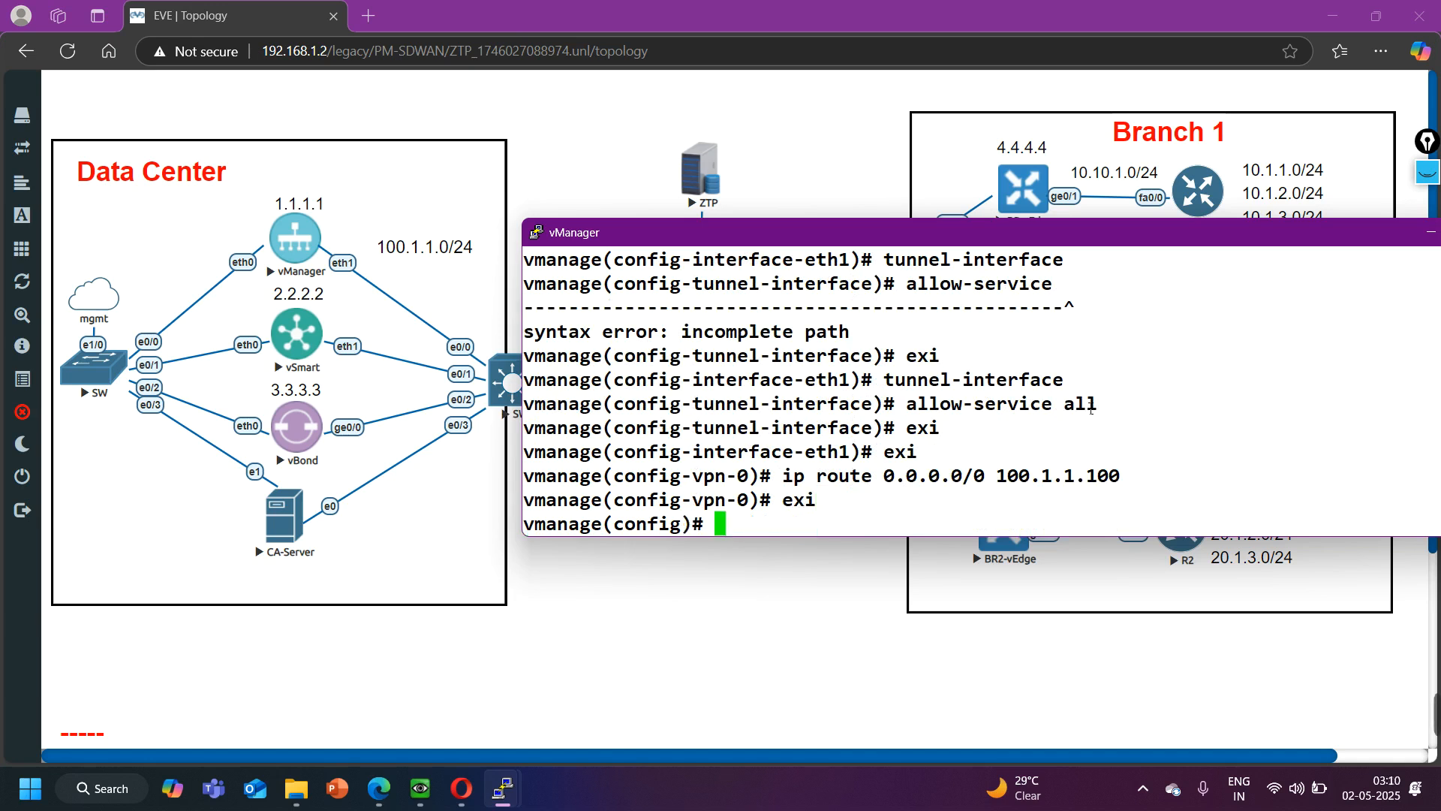
- Enter the VPN 512 configuration, add interface eth0 and enable it
type("vpn 512")
key("Return")
type("int etgh")
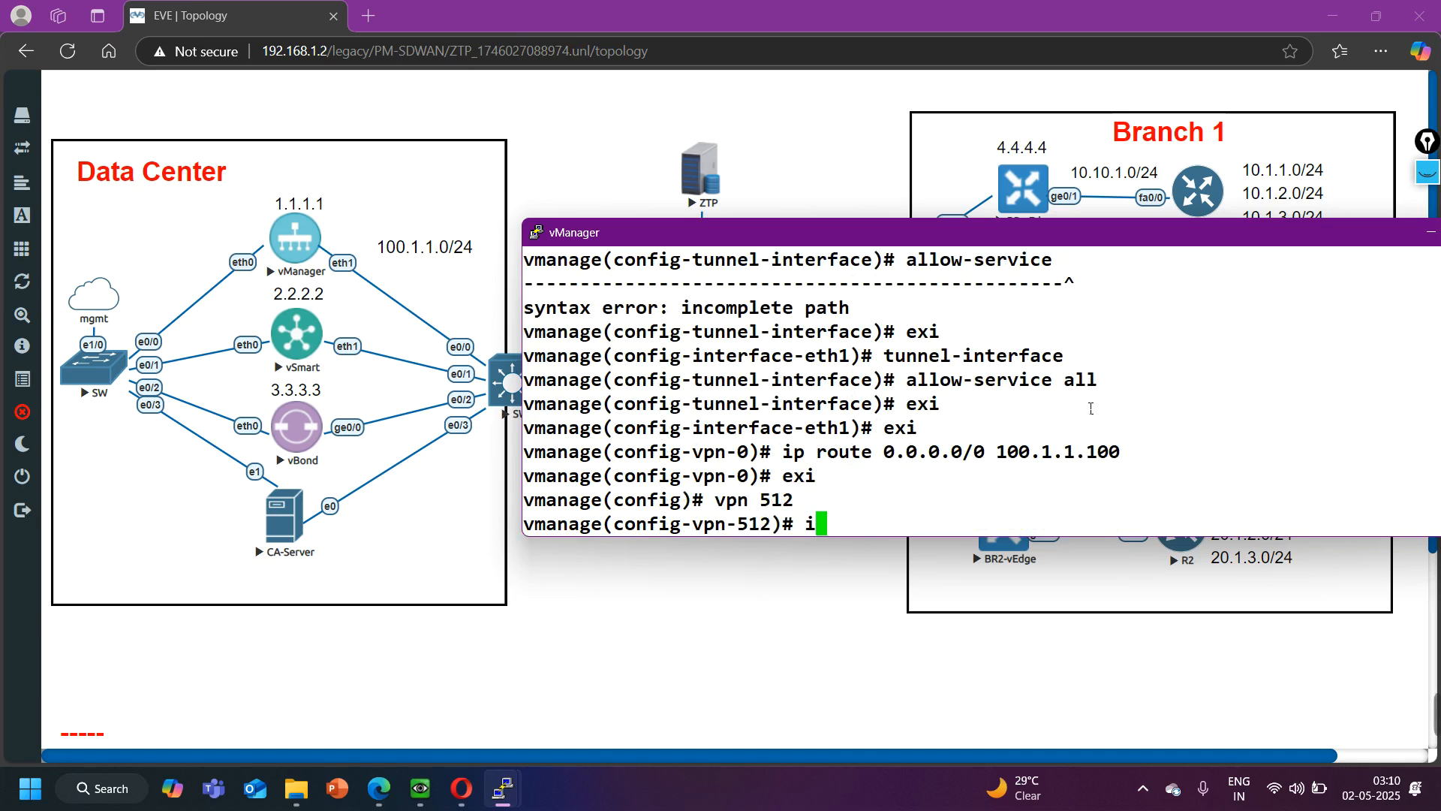
key("BackSpace")
key("BackSpace")
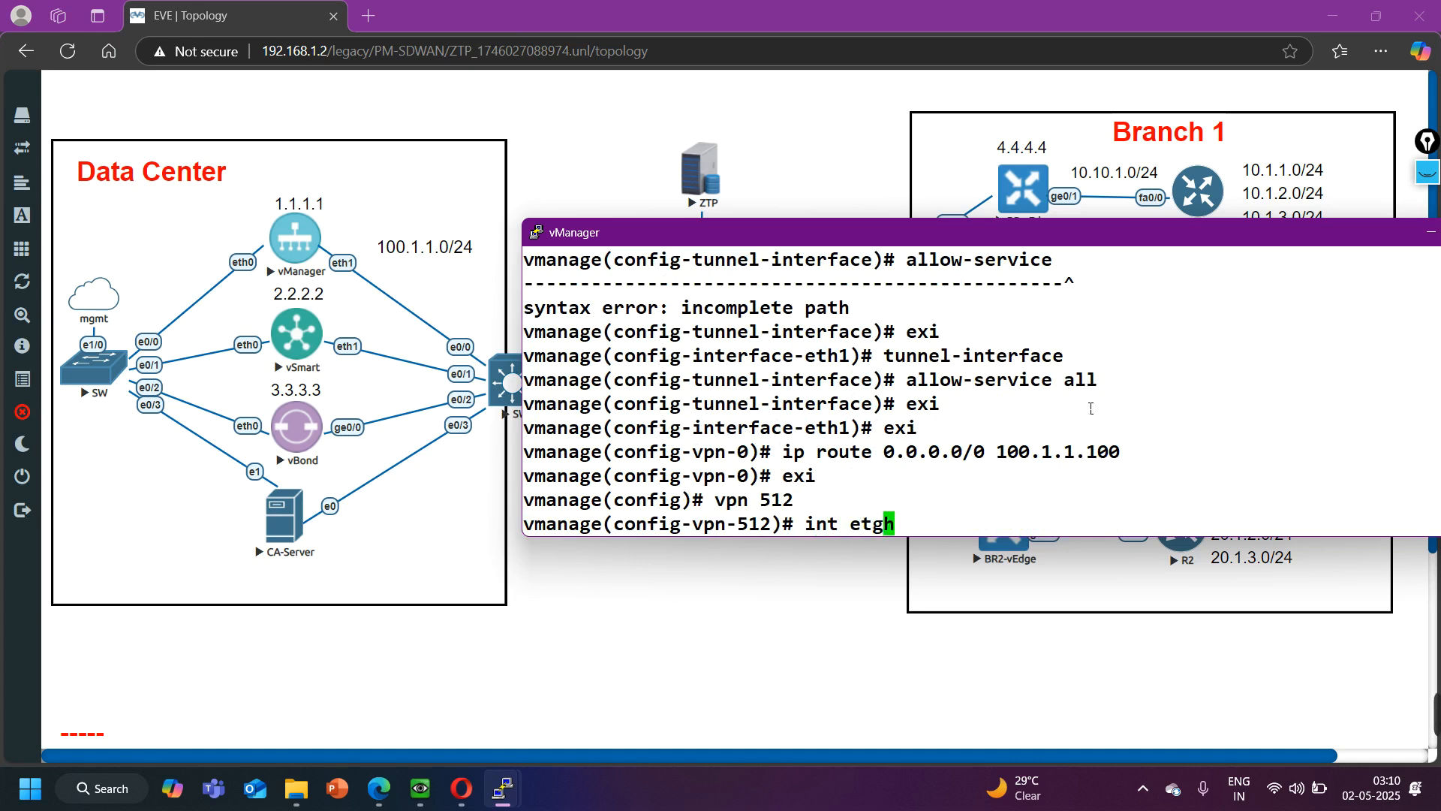
type("h0")
key("Return")
type("no shutdown")
key("Return")
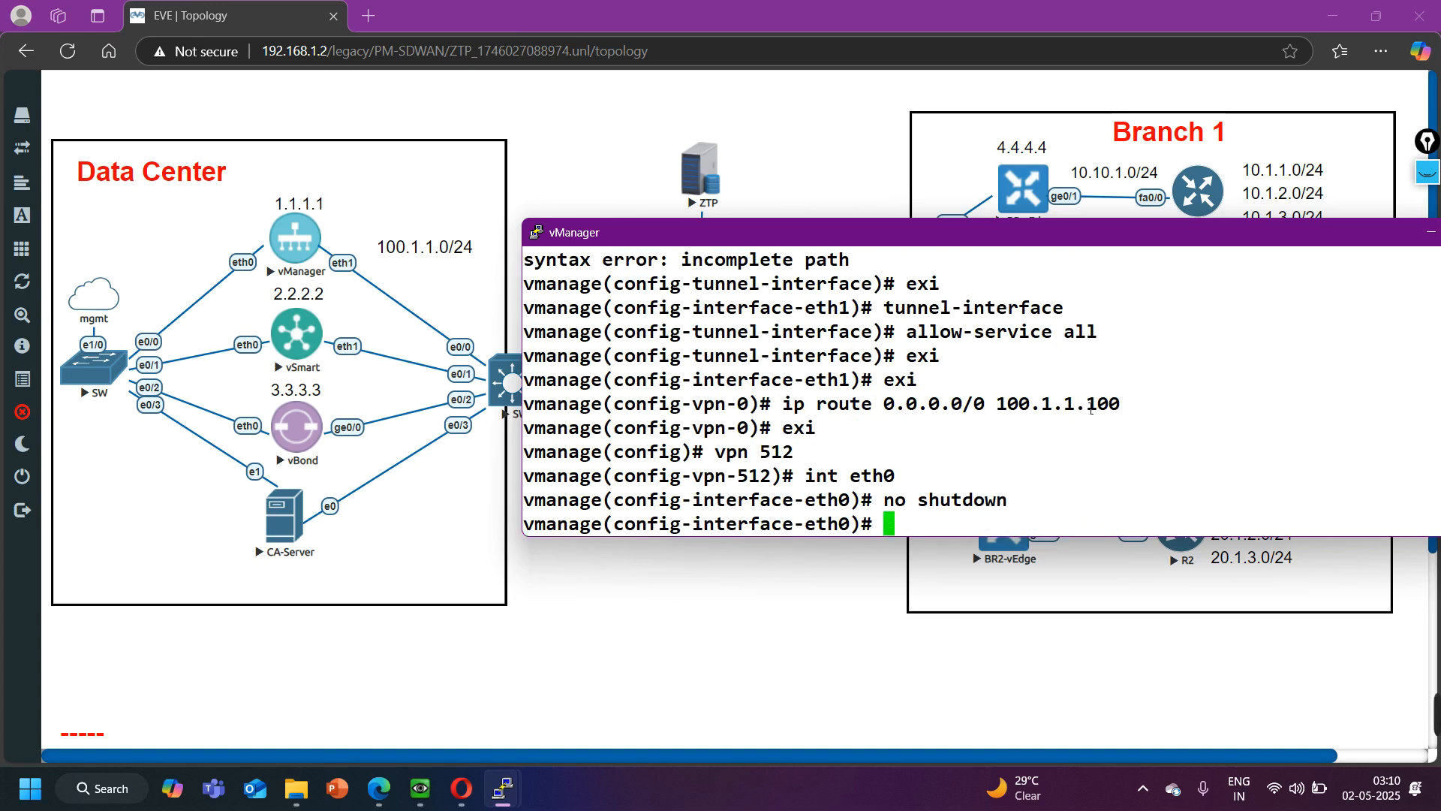
- Assign IP address 192.168.1.20/24 to eth0 in VPN 512
type("ip address 1")
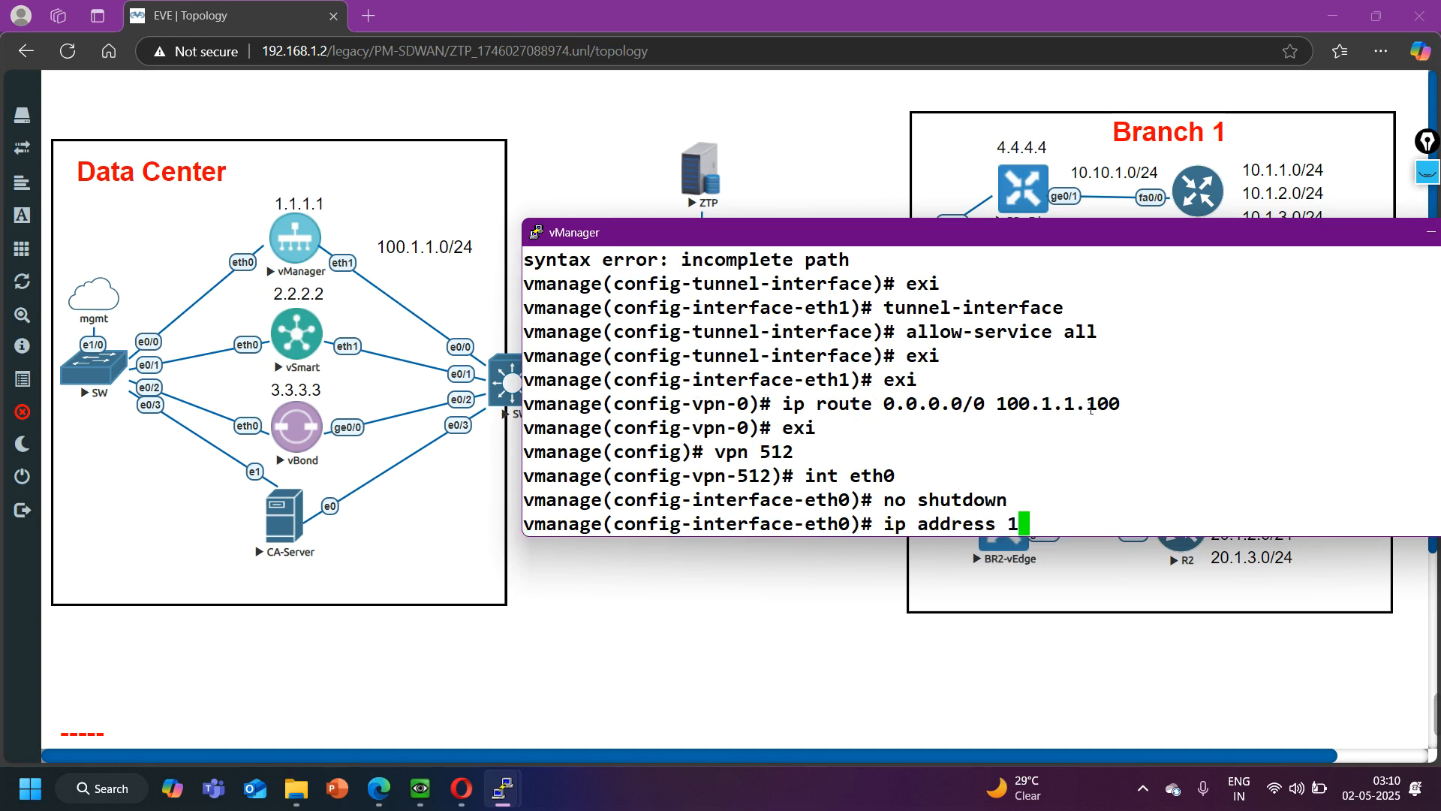
type("92.168.1.")
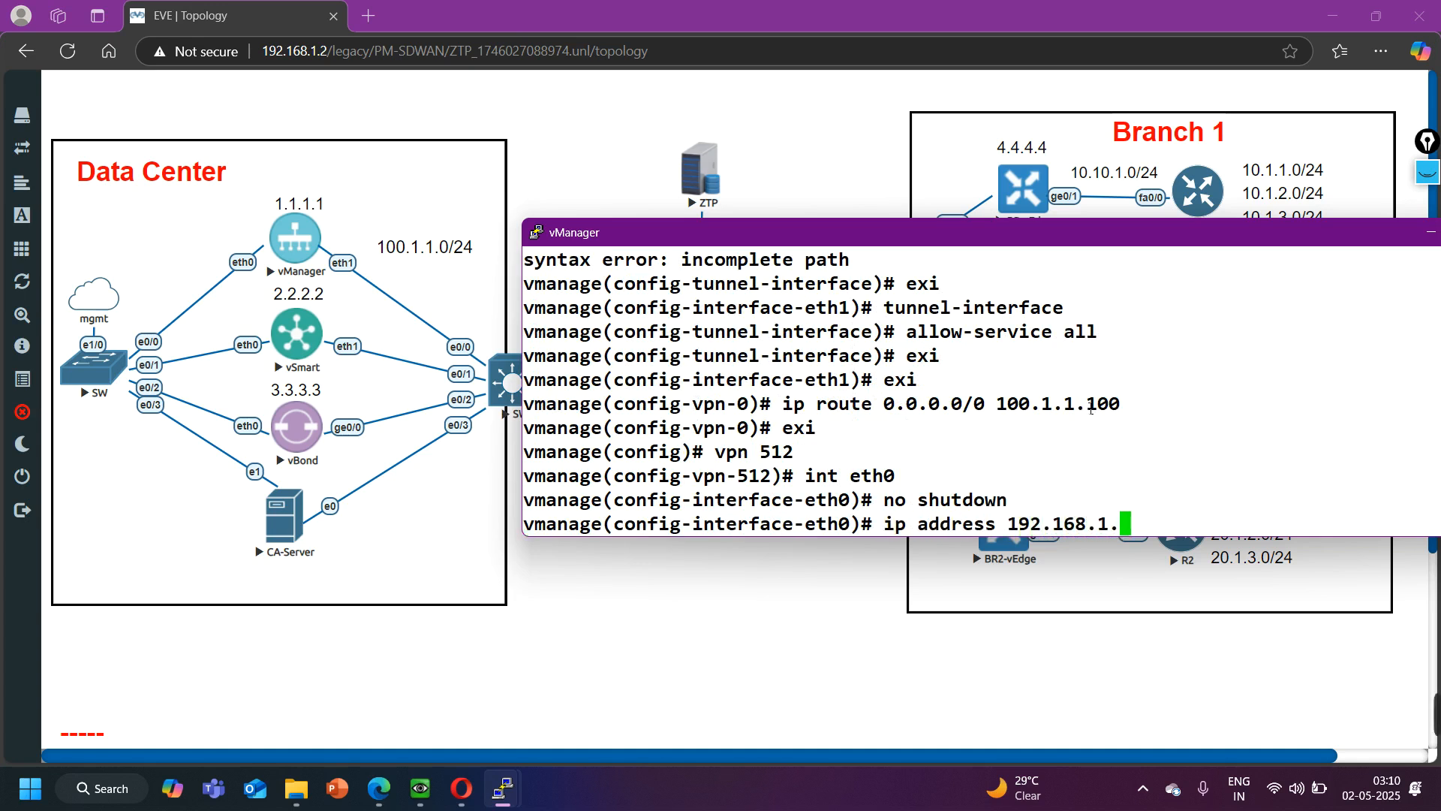
type("20/24")
key("Return")
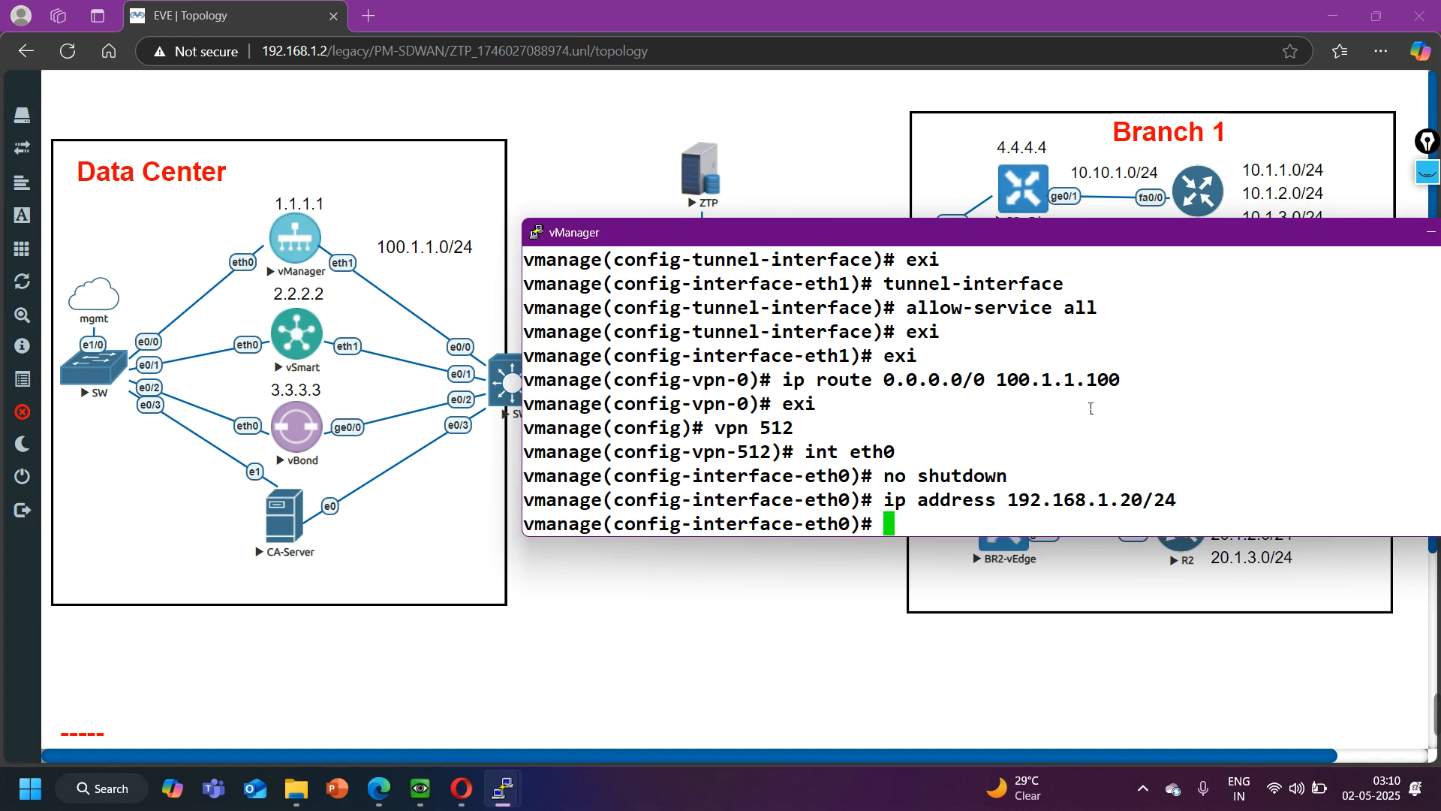
- Commit the vManage configuration changes and leave configuration mode
type("commirt")
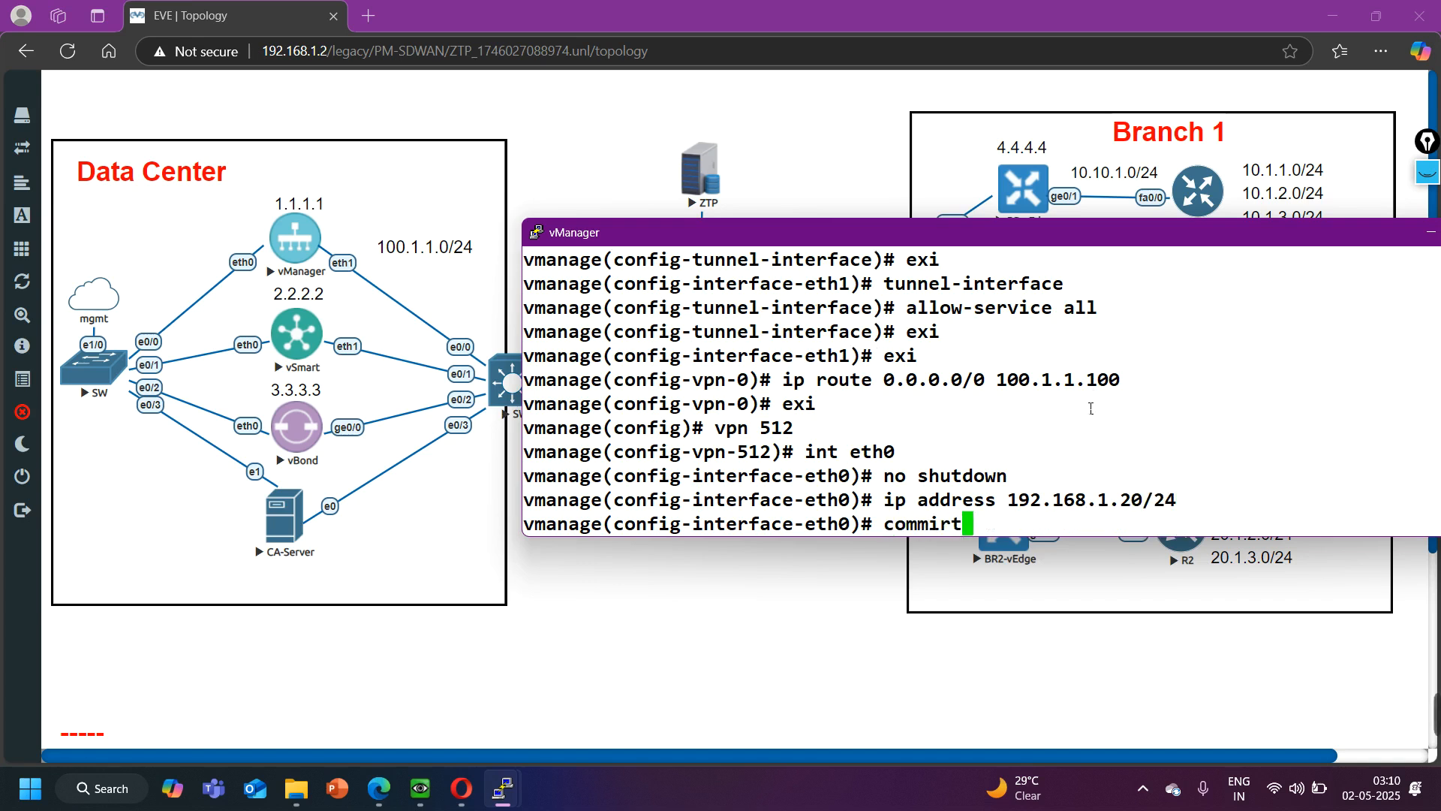
key("BackSpace")
key("BackSpace")
type("t")
key("Return")
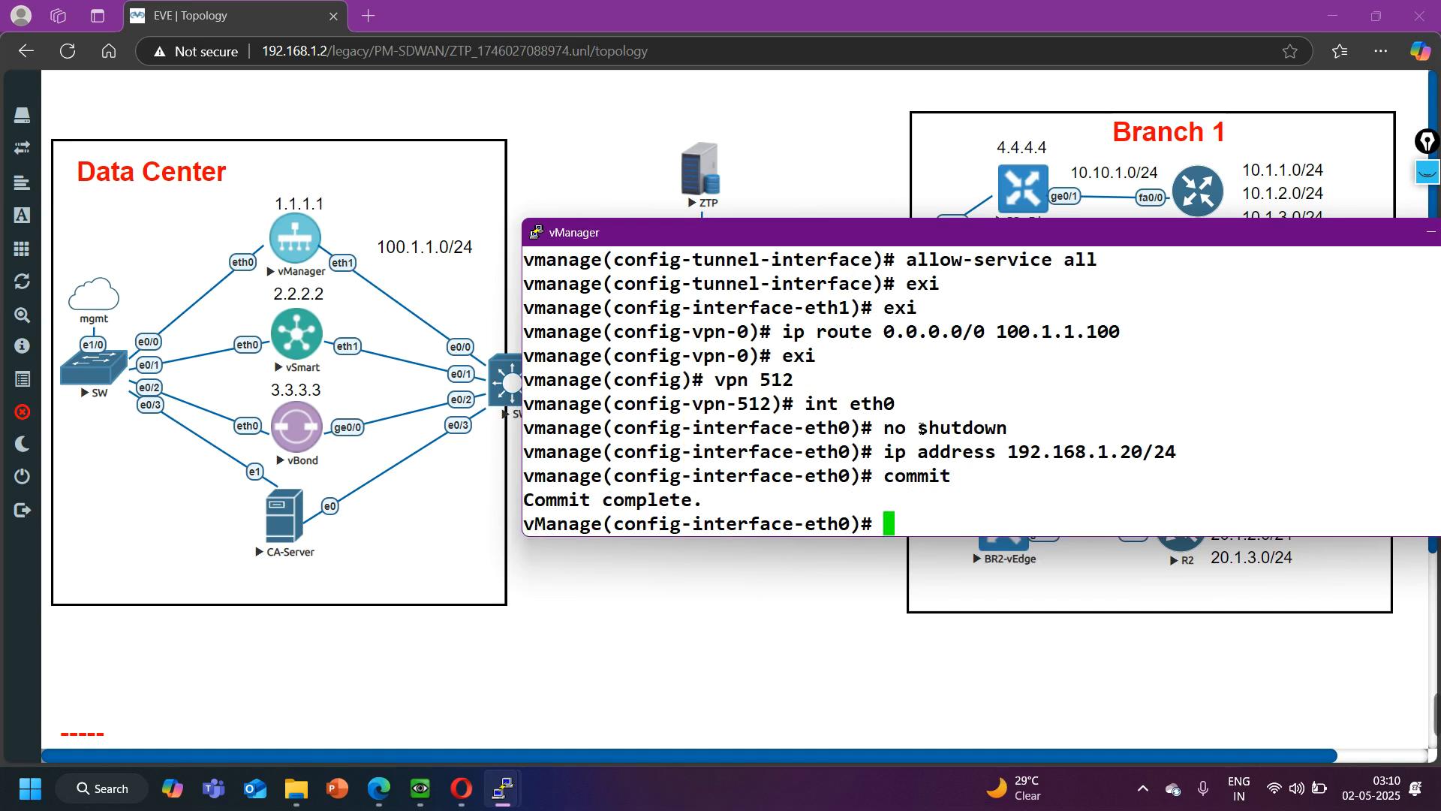
key("ctrl+z")
key("Return")
key("Return")
key("Return")
key("Return")
- Ping the gateway 100.1.1.100 from vManage and stop the ping after a couple of replies
type("ping ")
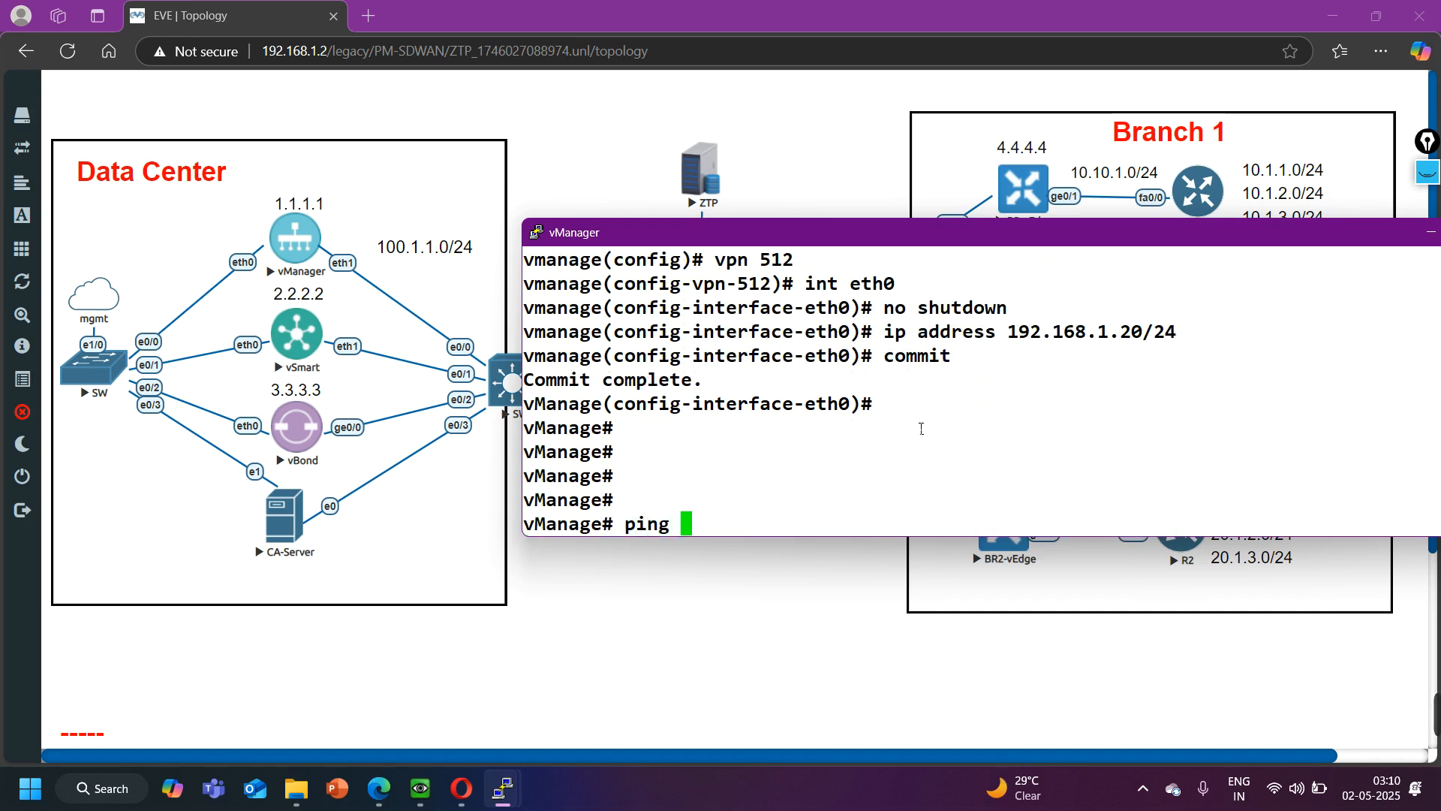
type("100.1.1.10")
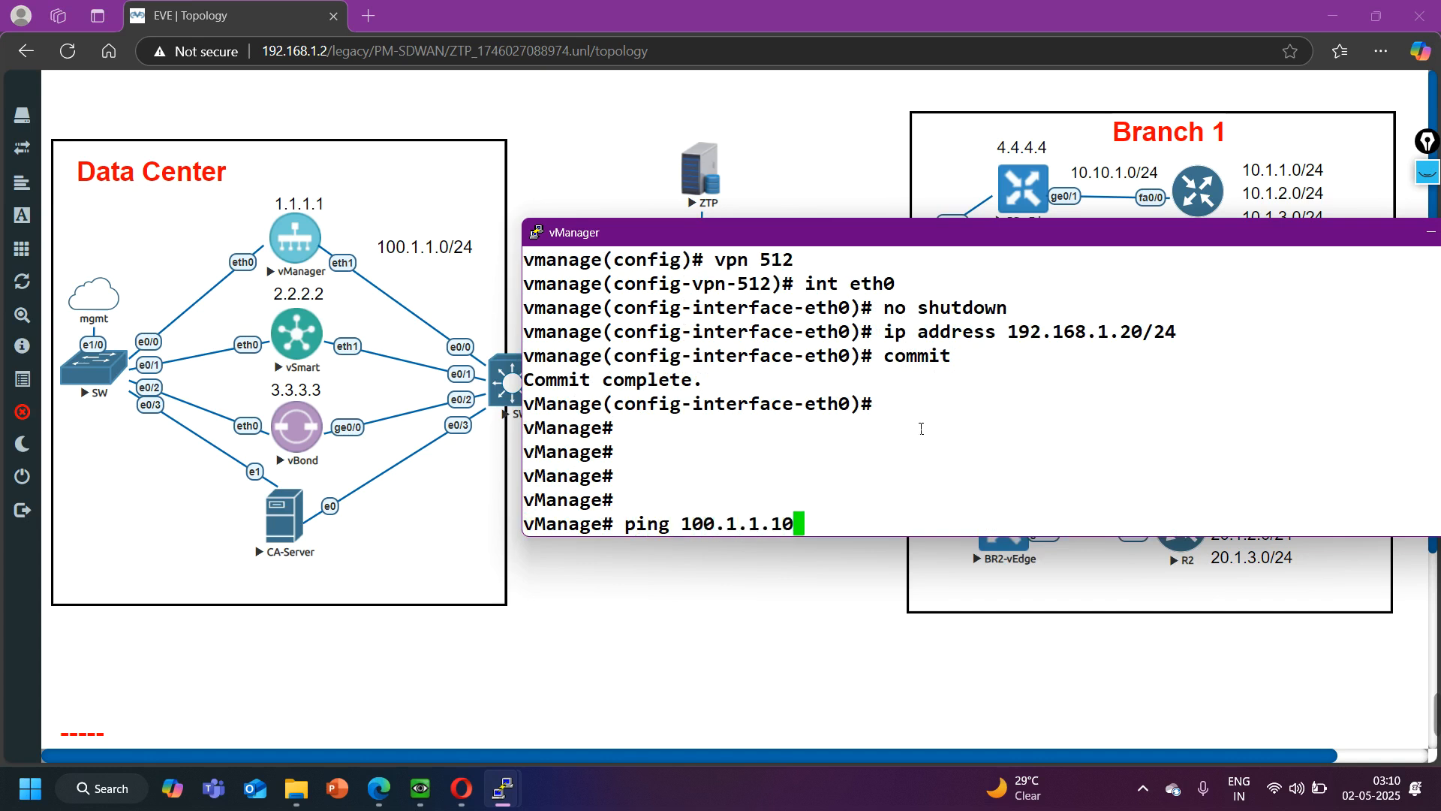
type("0")
key("Return")
key("ctrl+c")
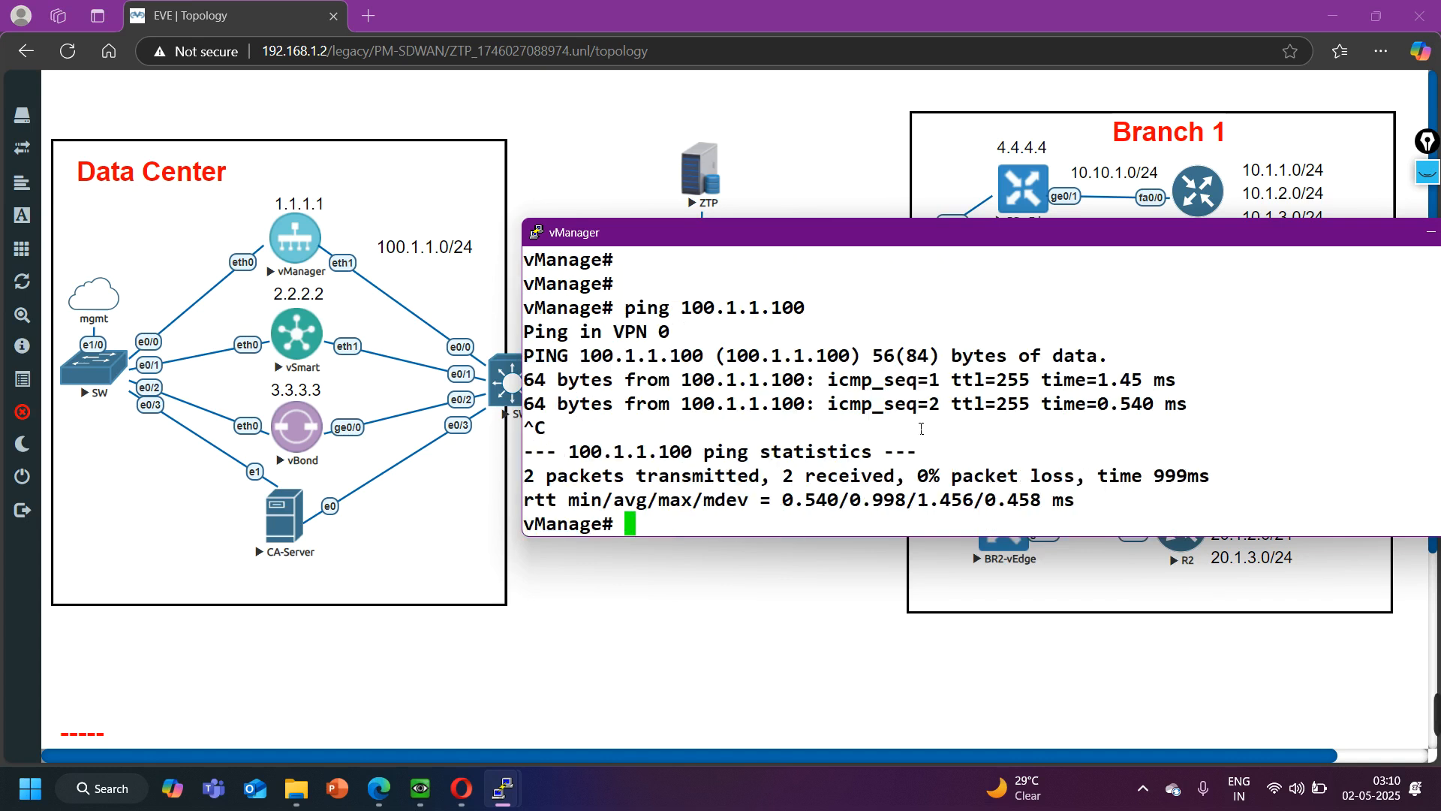
- Ping vSmart at 100.1.1.2 from vManage and stop the ping after a couple of replies
key("Return")
key("Return")
key("Return")
key("Up")
key("BackSpace")
key("BackSpace")
key("BackSpace")
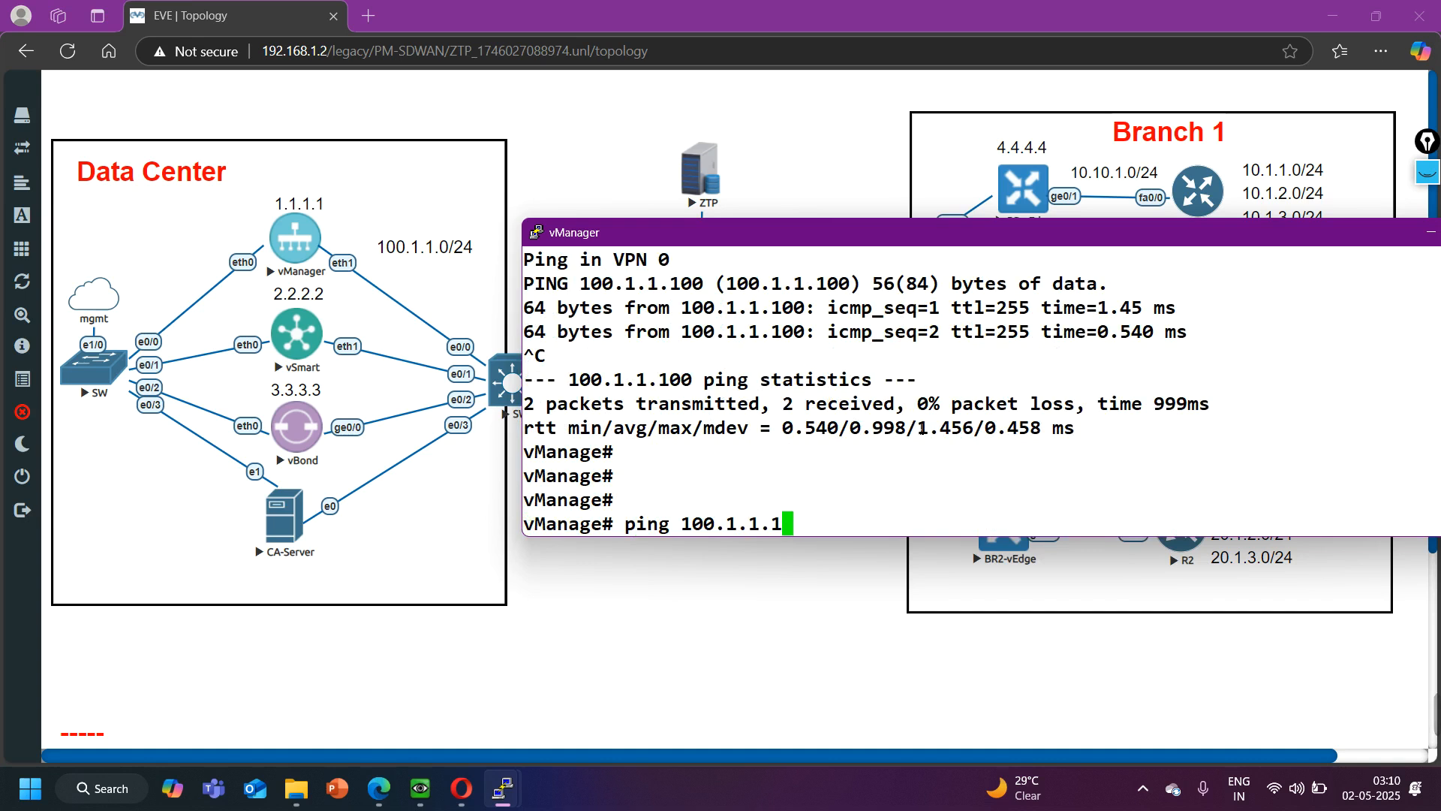
type("2")
key("Return")
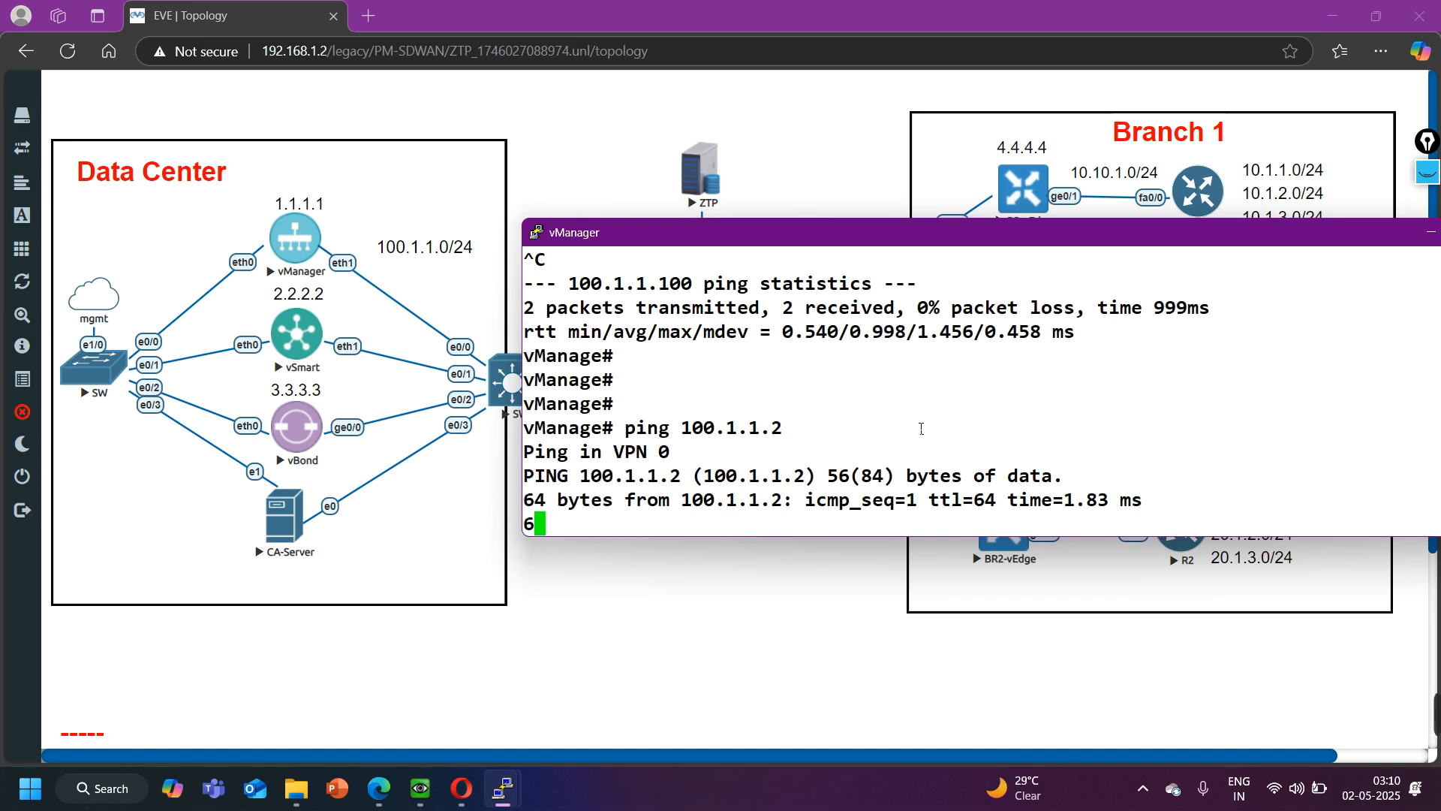
key("ctrl+c")
key("Return")
key("Return")
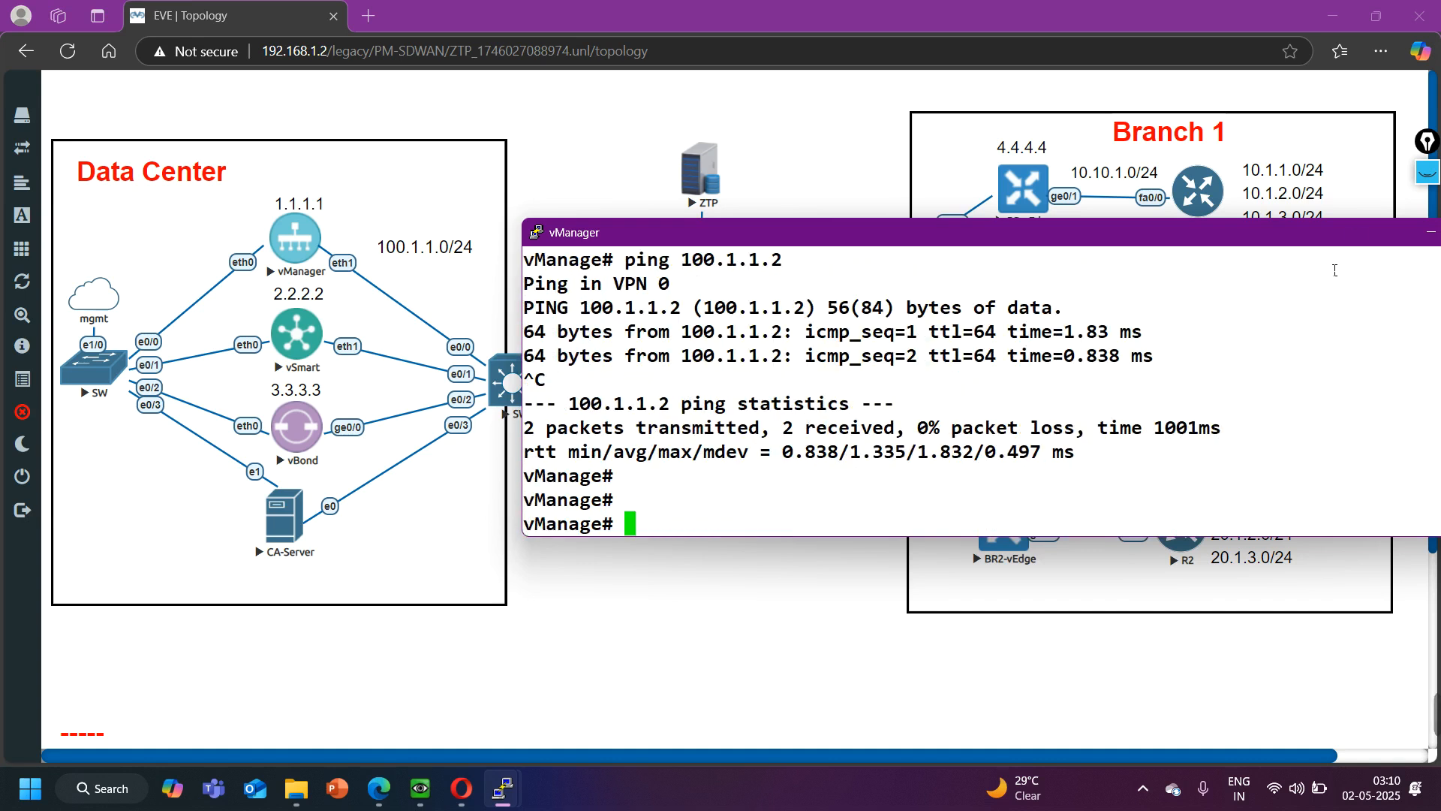
- Switch to Opera and load vManage's web interface at 192.168.1.20:8443 in a new tab
left_click_drag(1326, 237, 1164, 249)
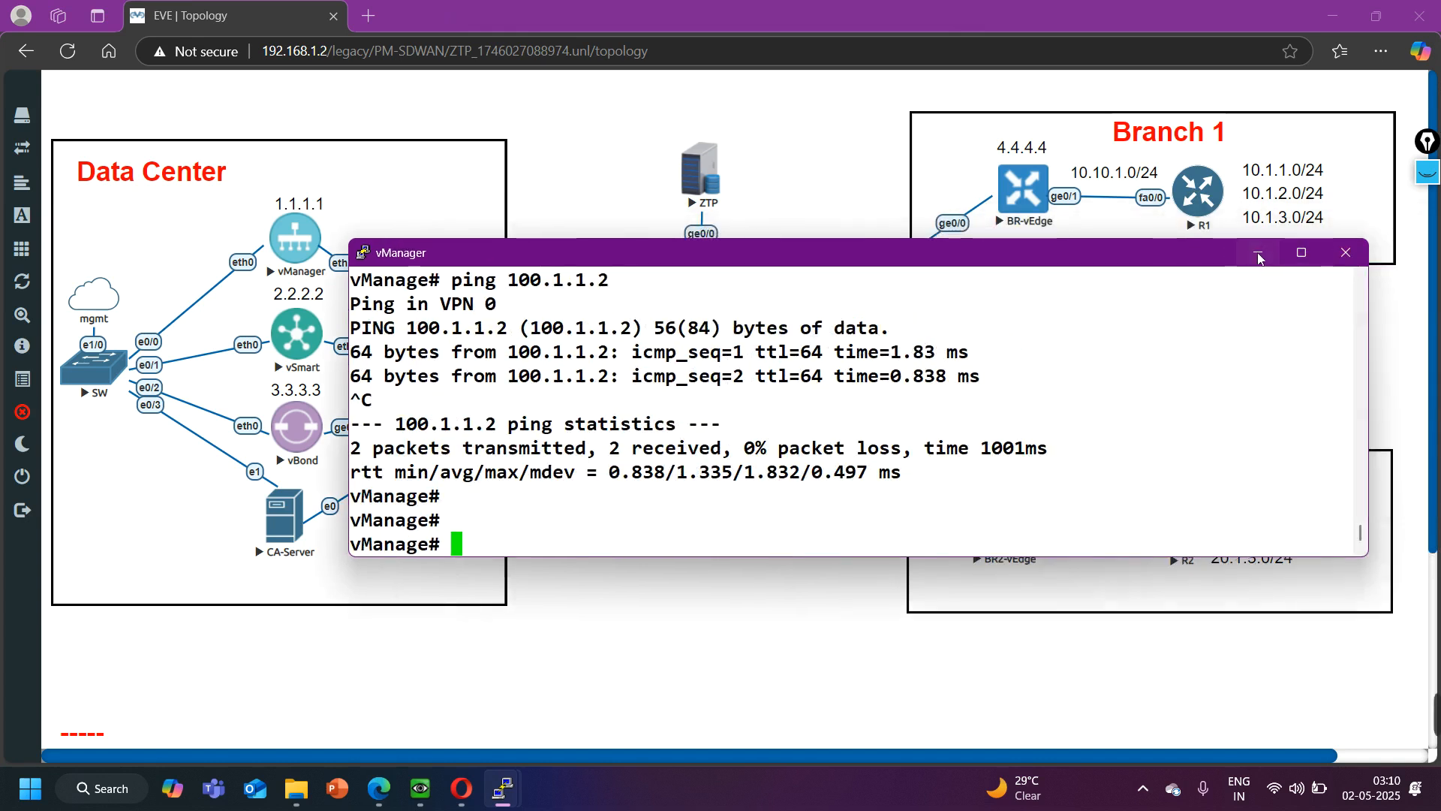
left_click(1304, 249)
left_click(462, 788)
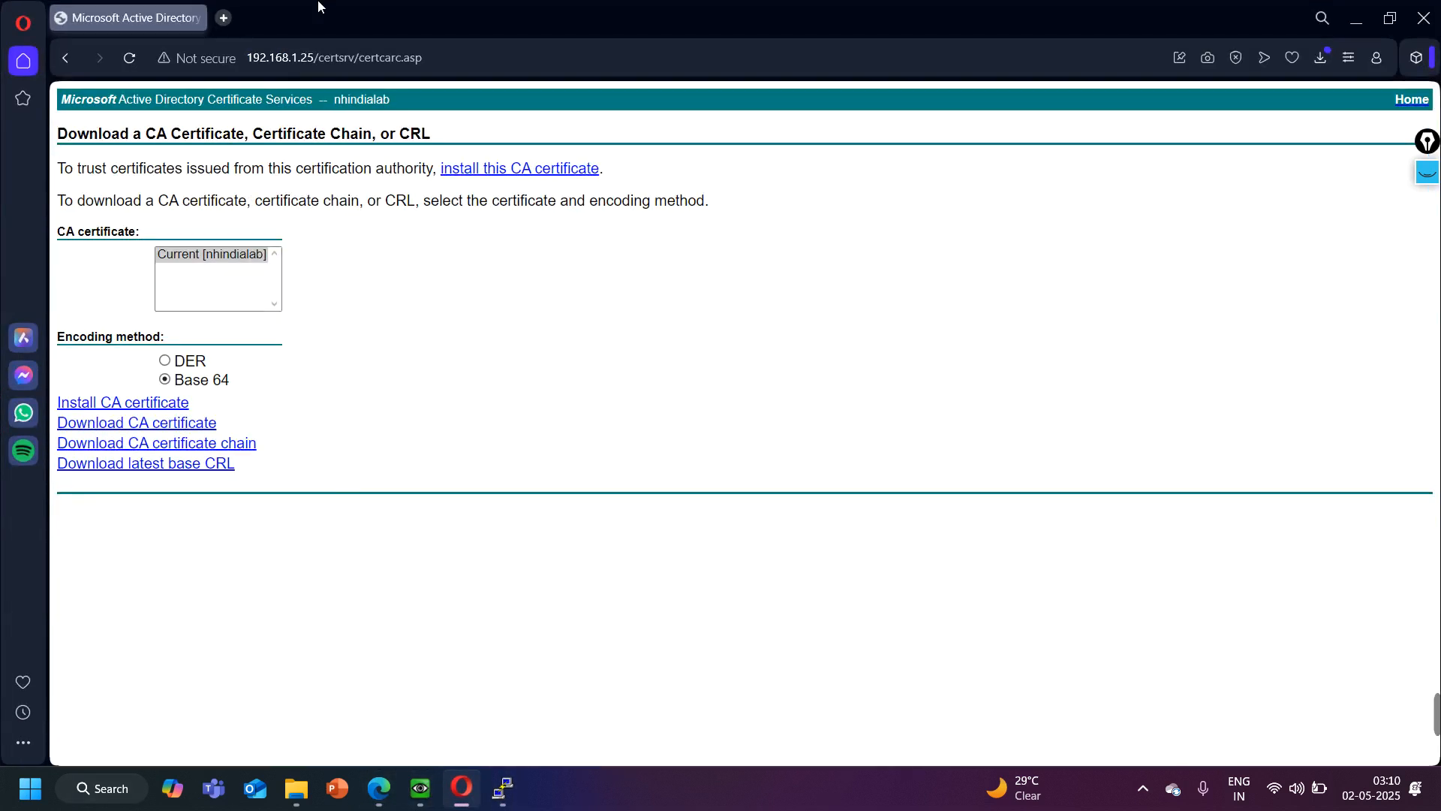
left_click(228, 18)
type("192")
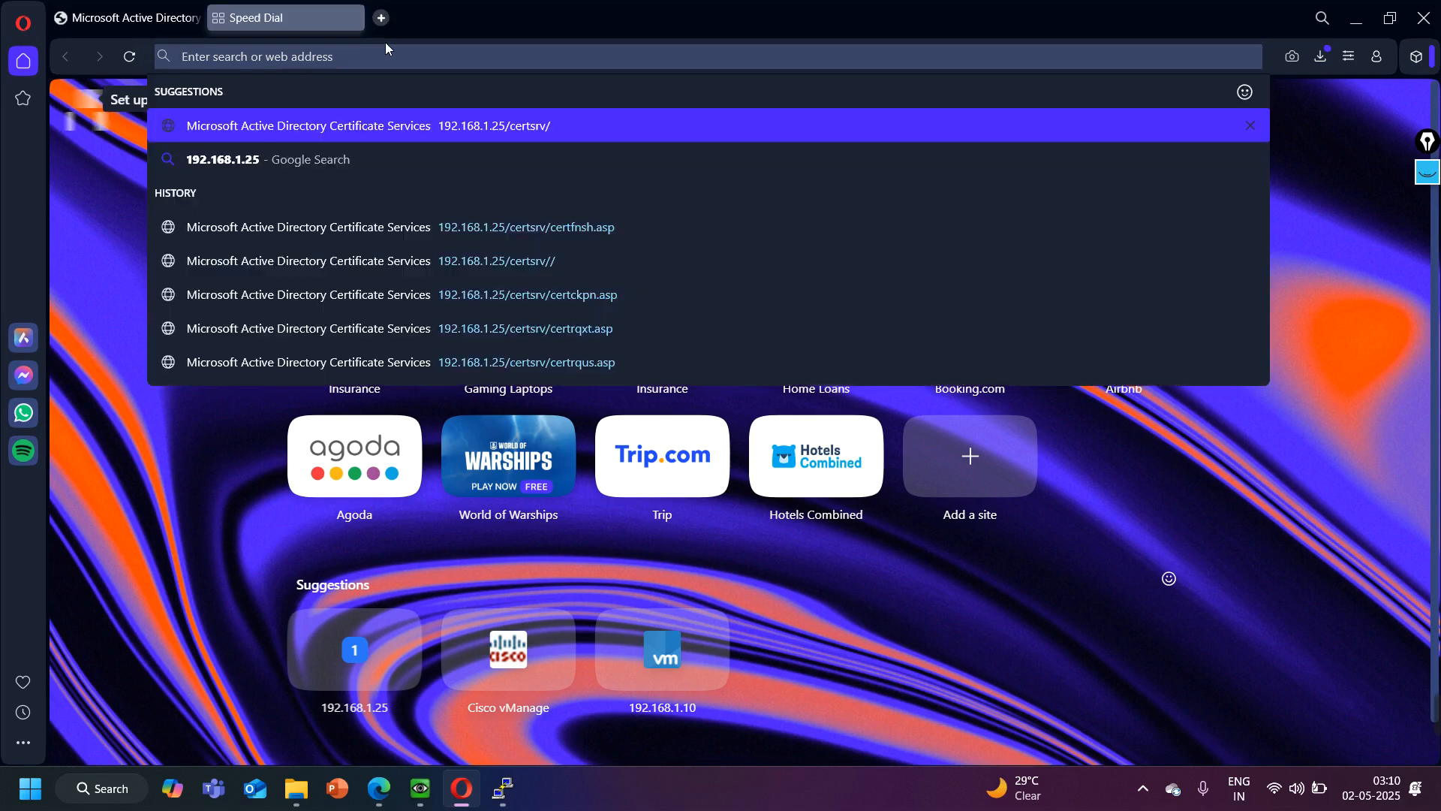
type(".16")
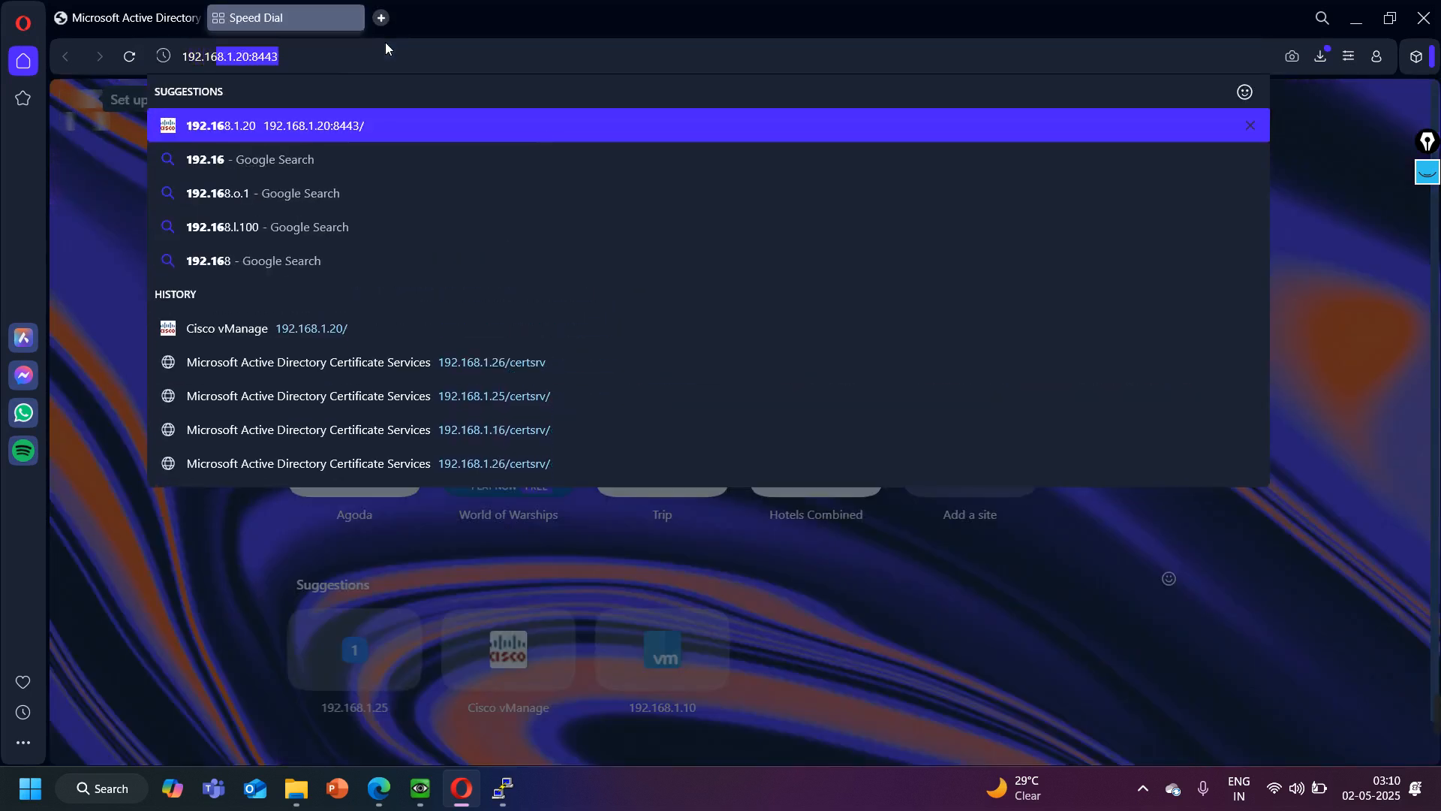
key("Return")
mouse_move(1430, 717)
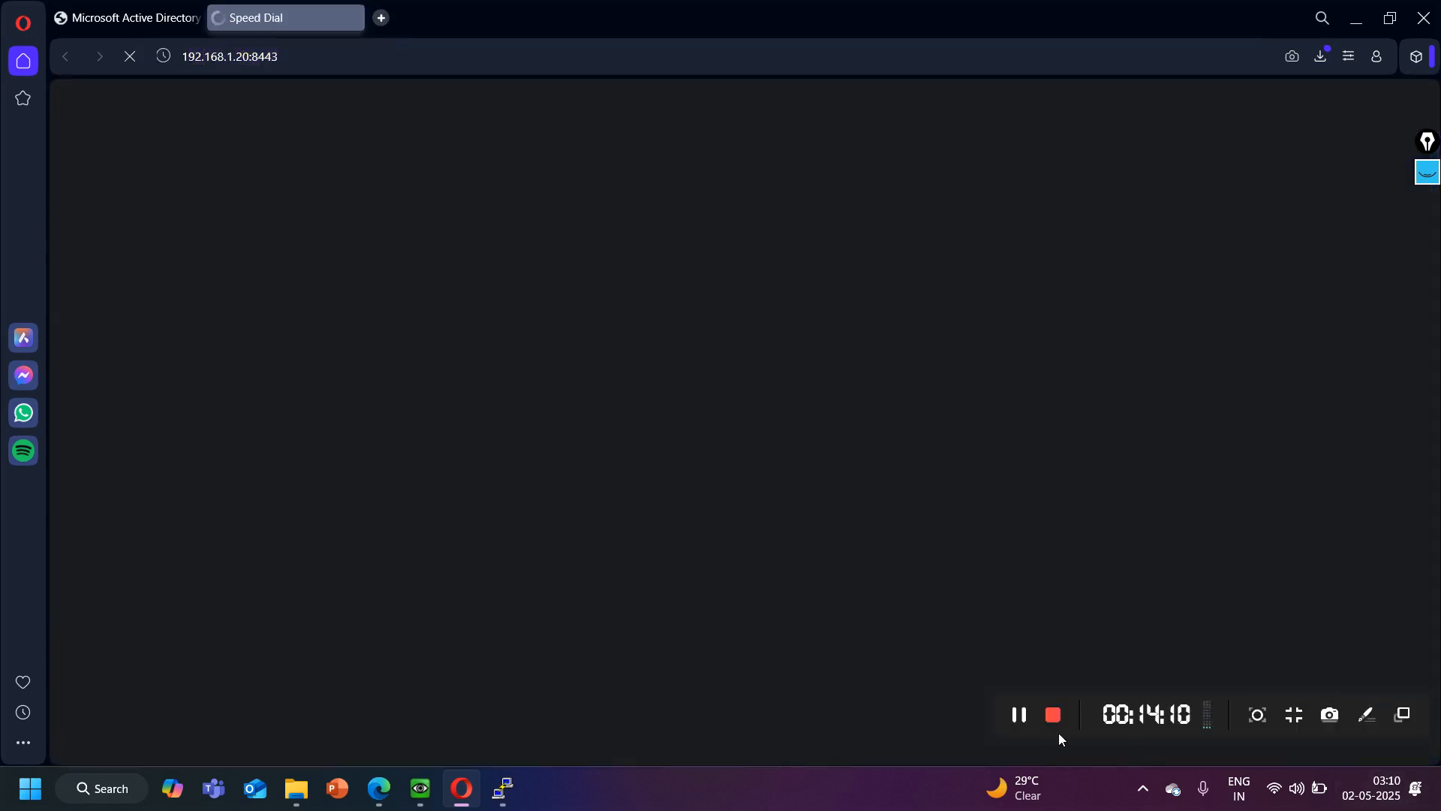
- Return to the EVE topology and open the vBond console, placing it clear of the Data Center devices
left_click(1364, 26)
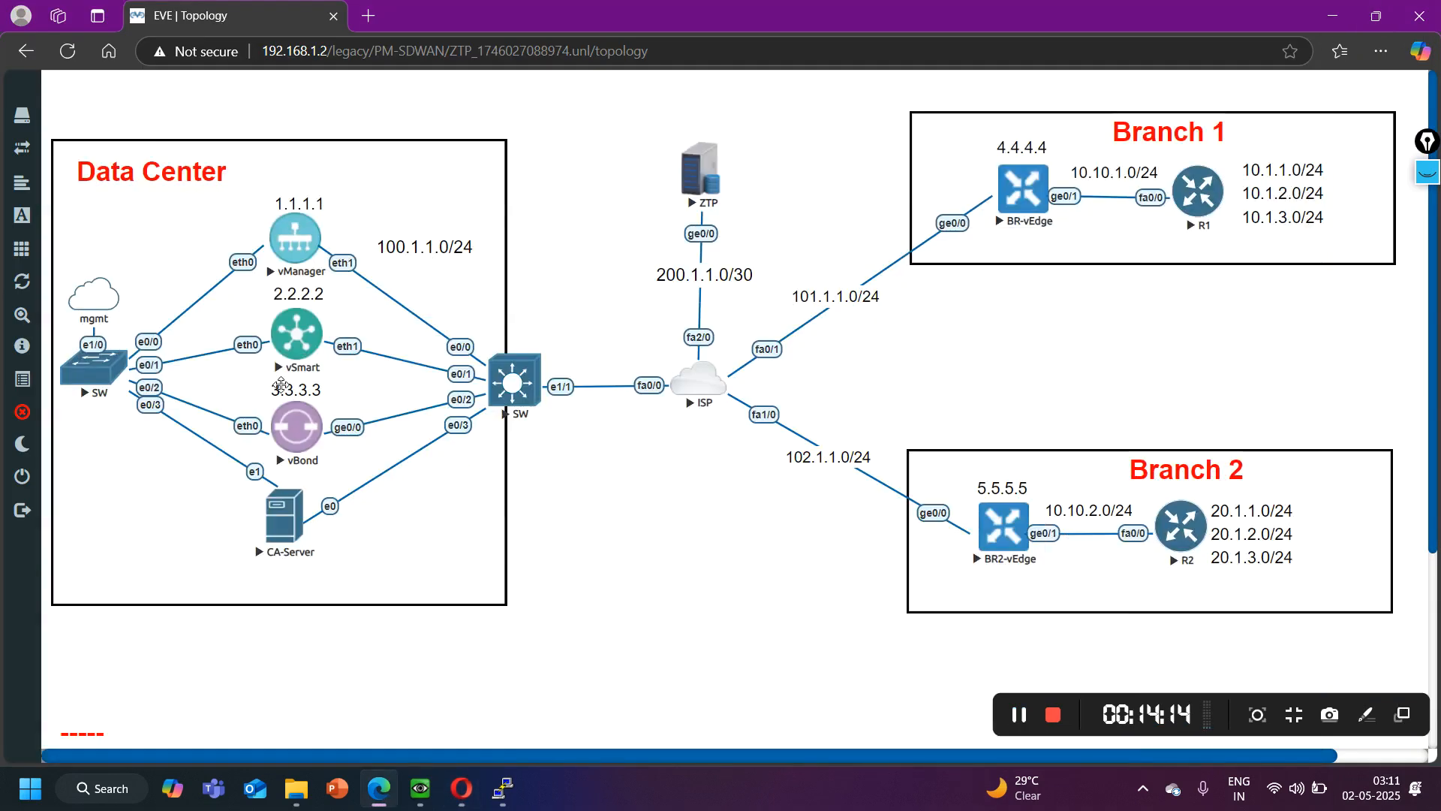
left_click(316, 434)
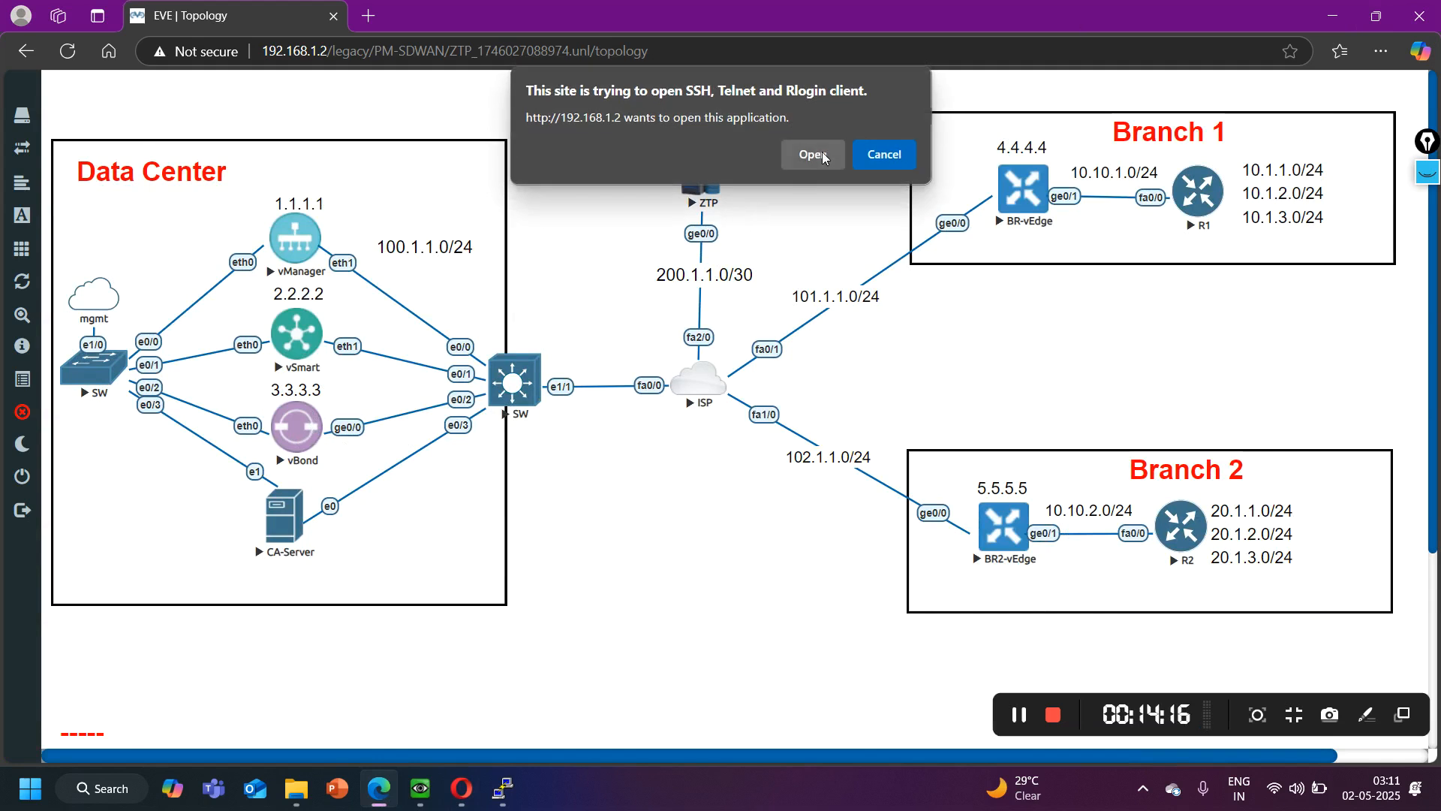
left_click(829, 159)
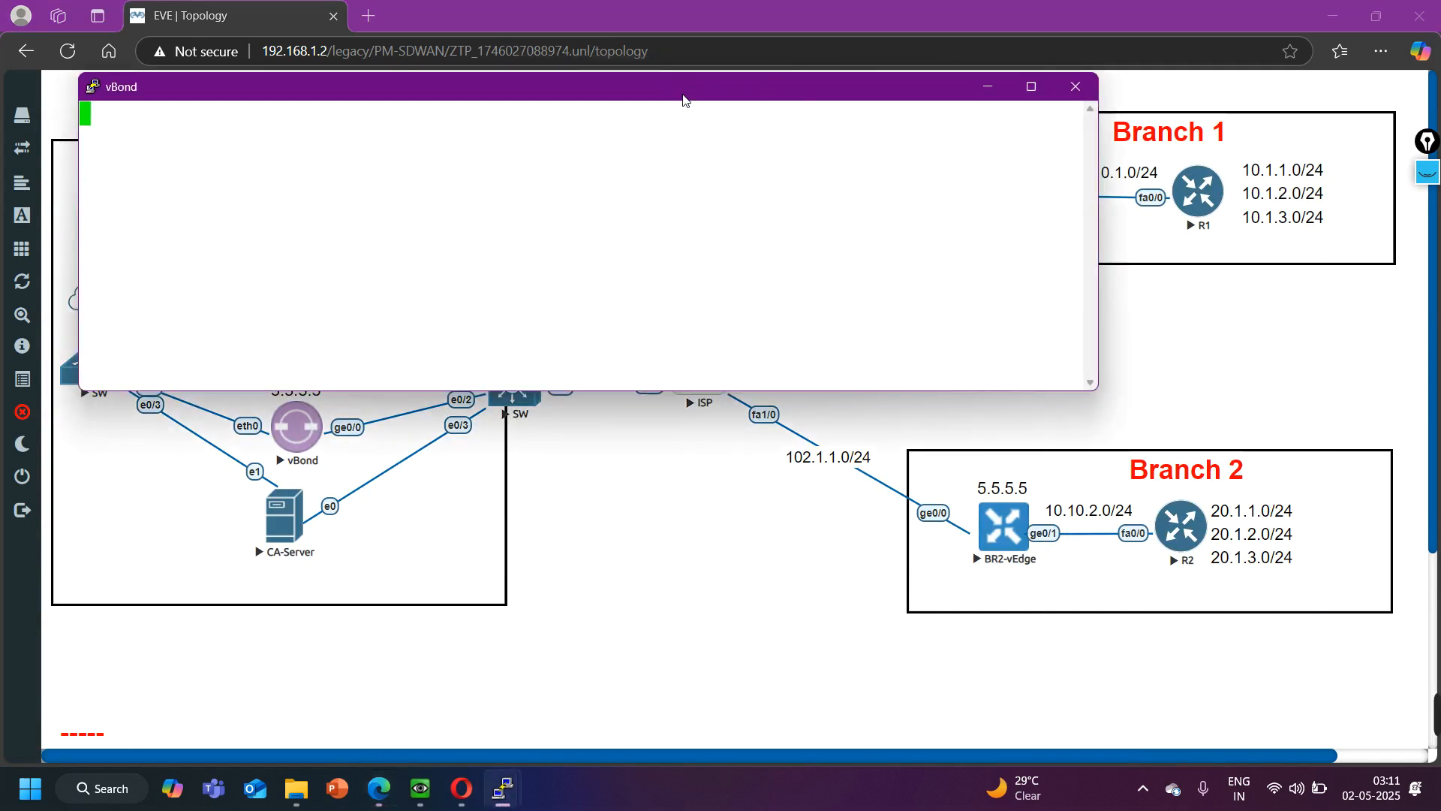
left_click_drag(698, 98, 1196, 325)
key("Return")
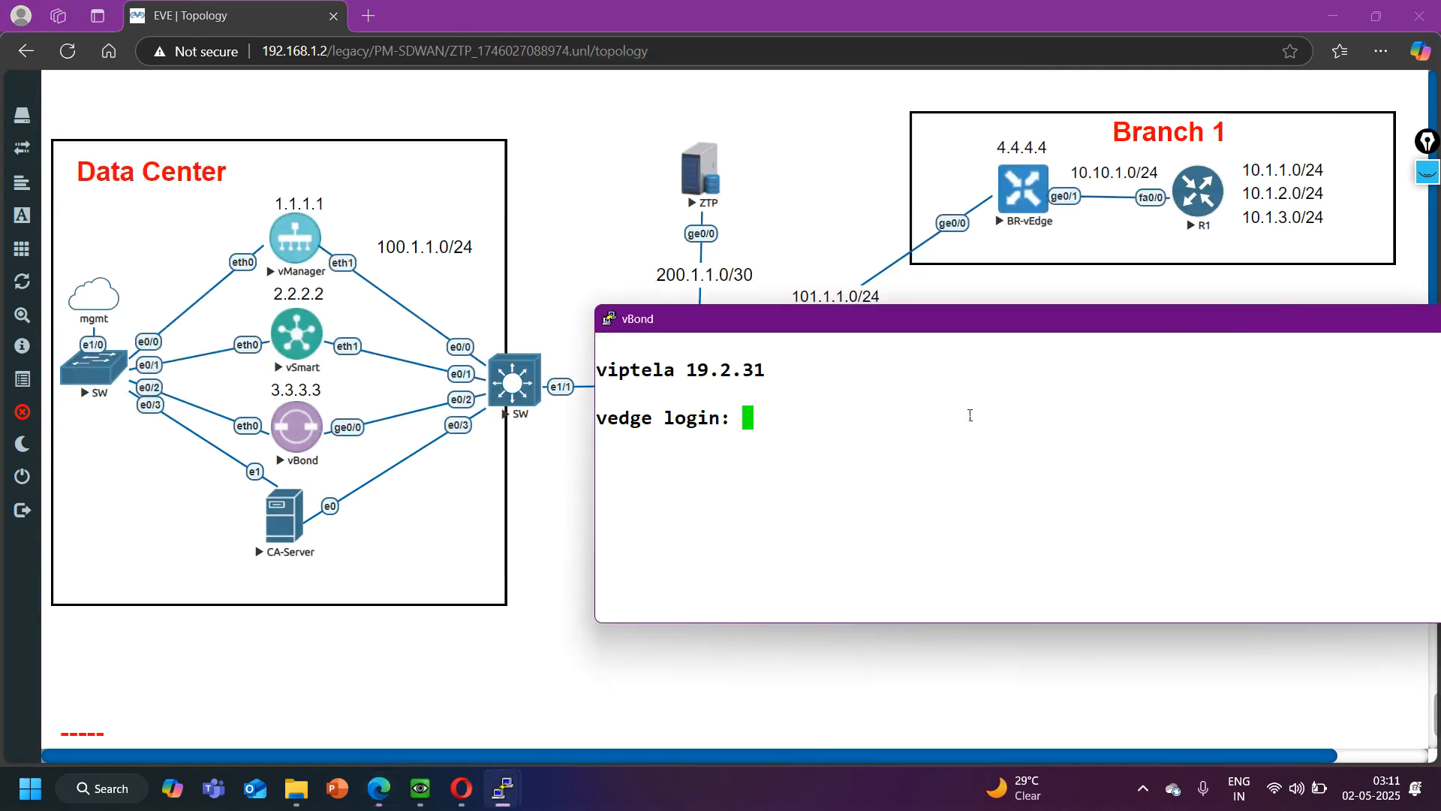
- Log in to vBond as admin with the account password, and set and confirm the initial admin password
type("admin")
key("Return")
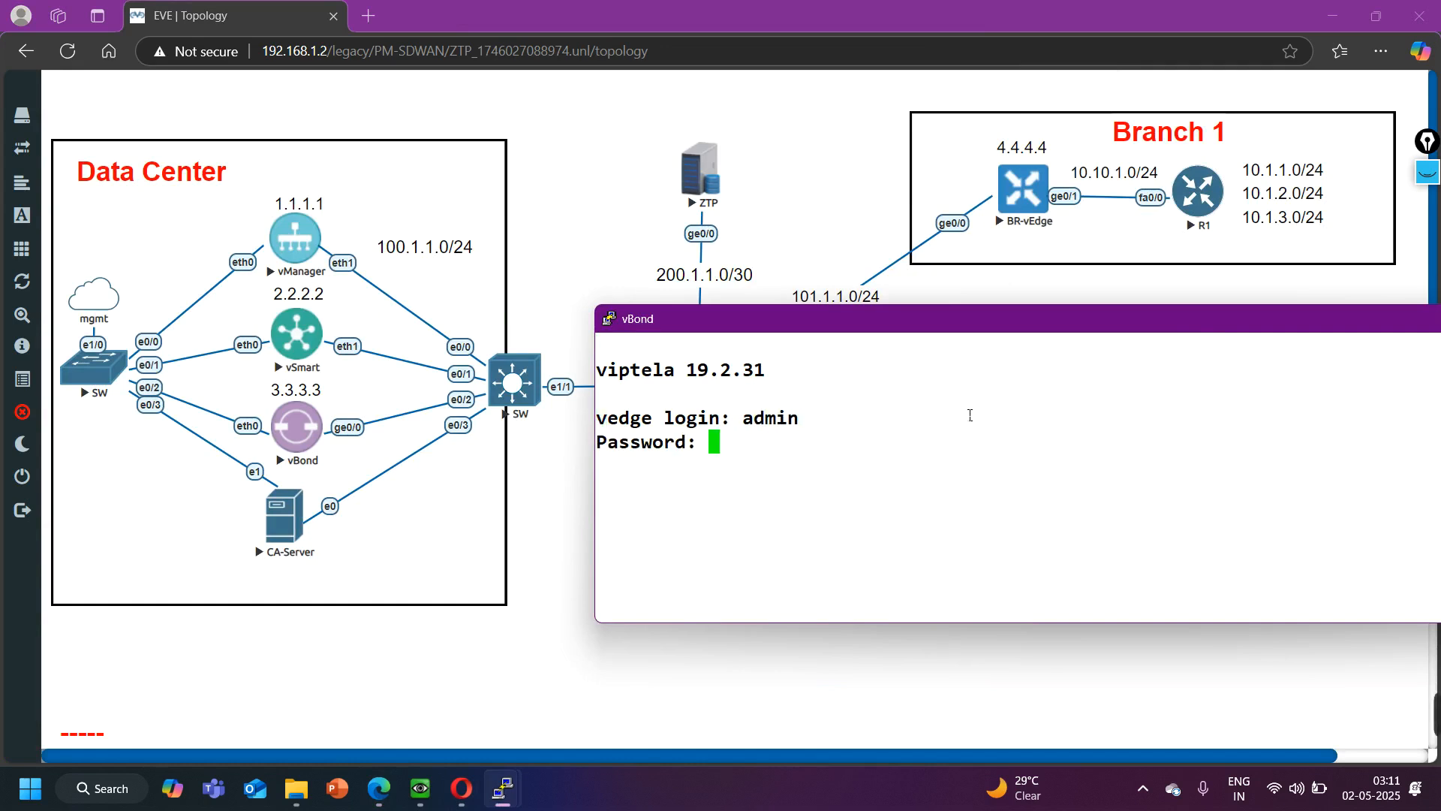
key("Return")
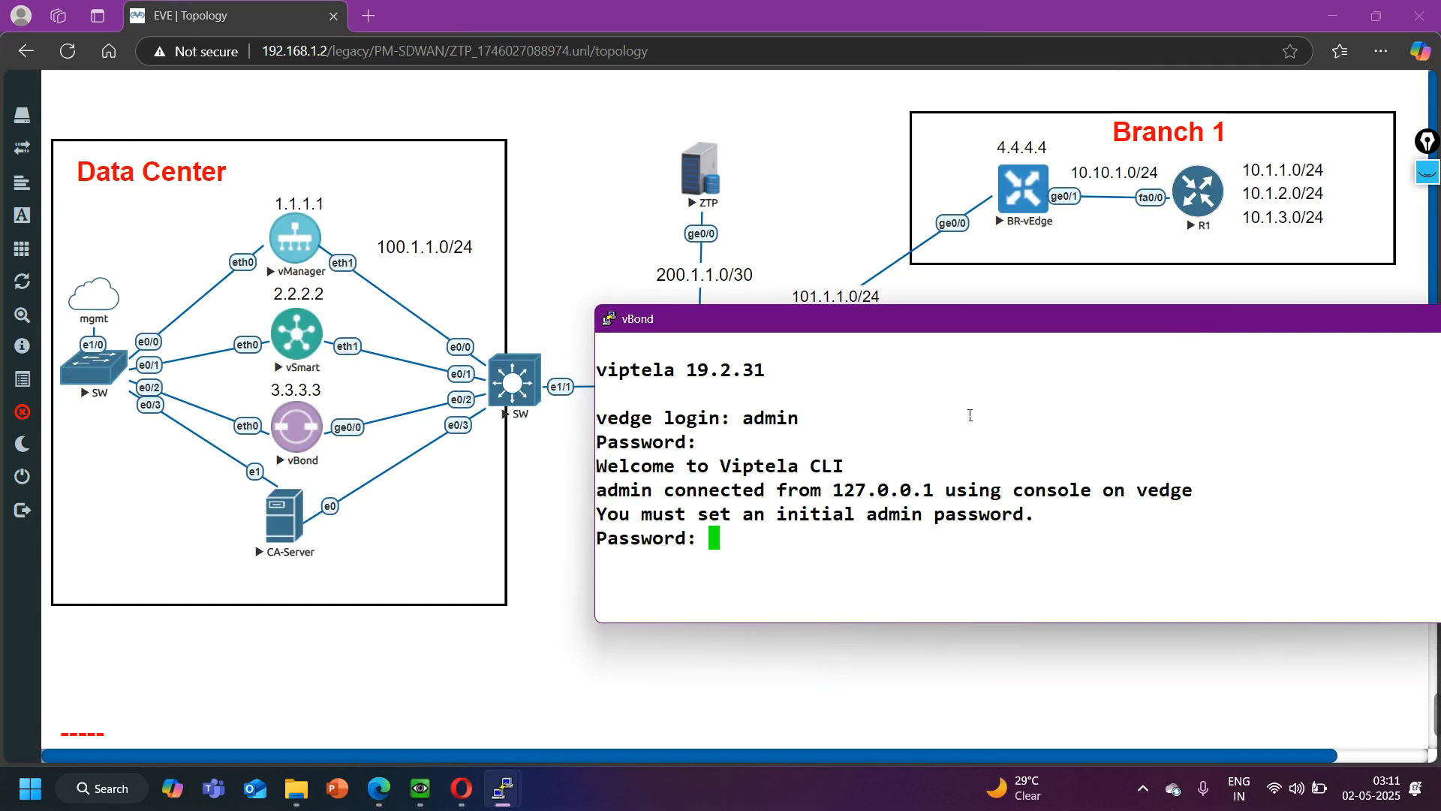
key("Return")
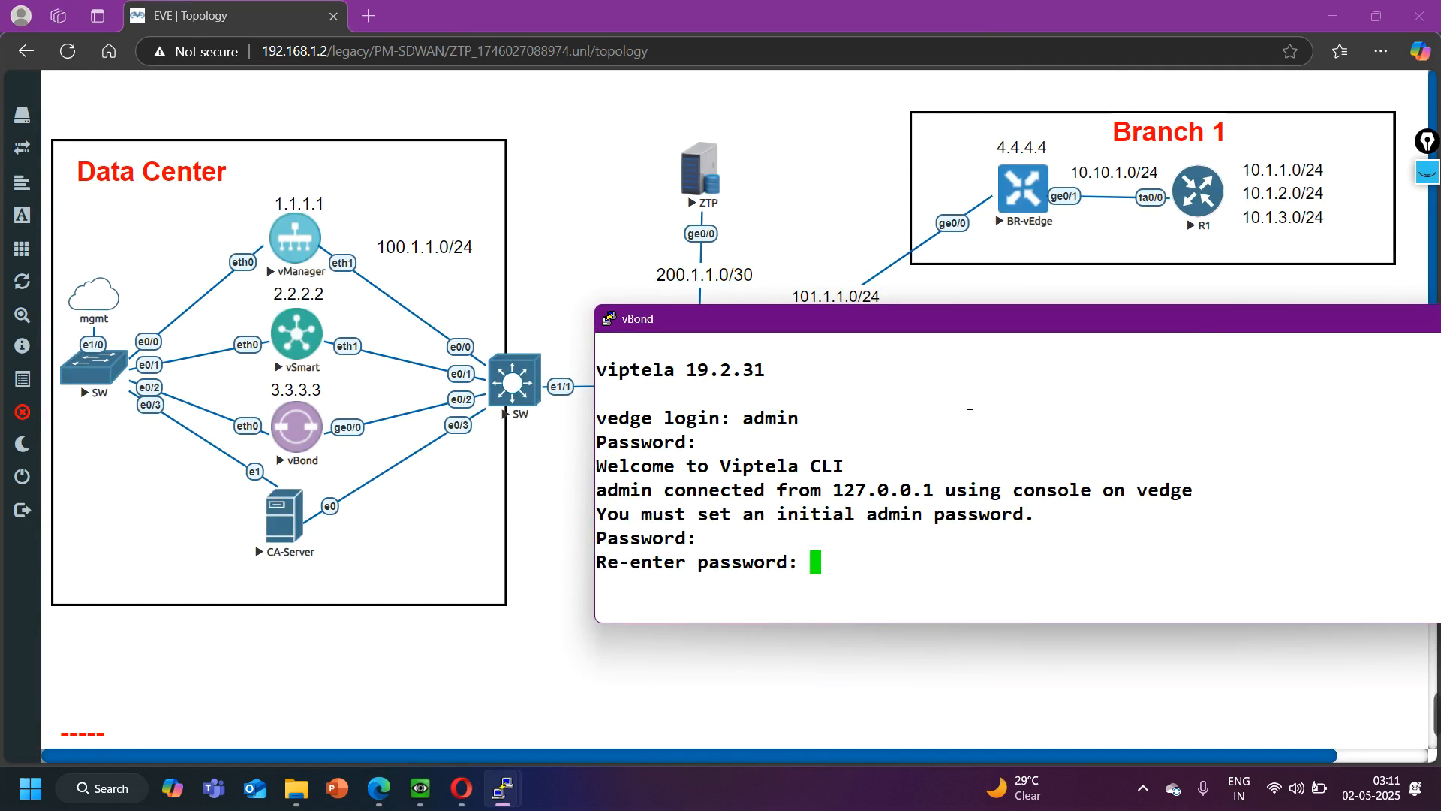
key("Return")
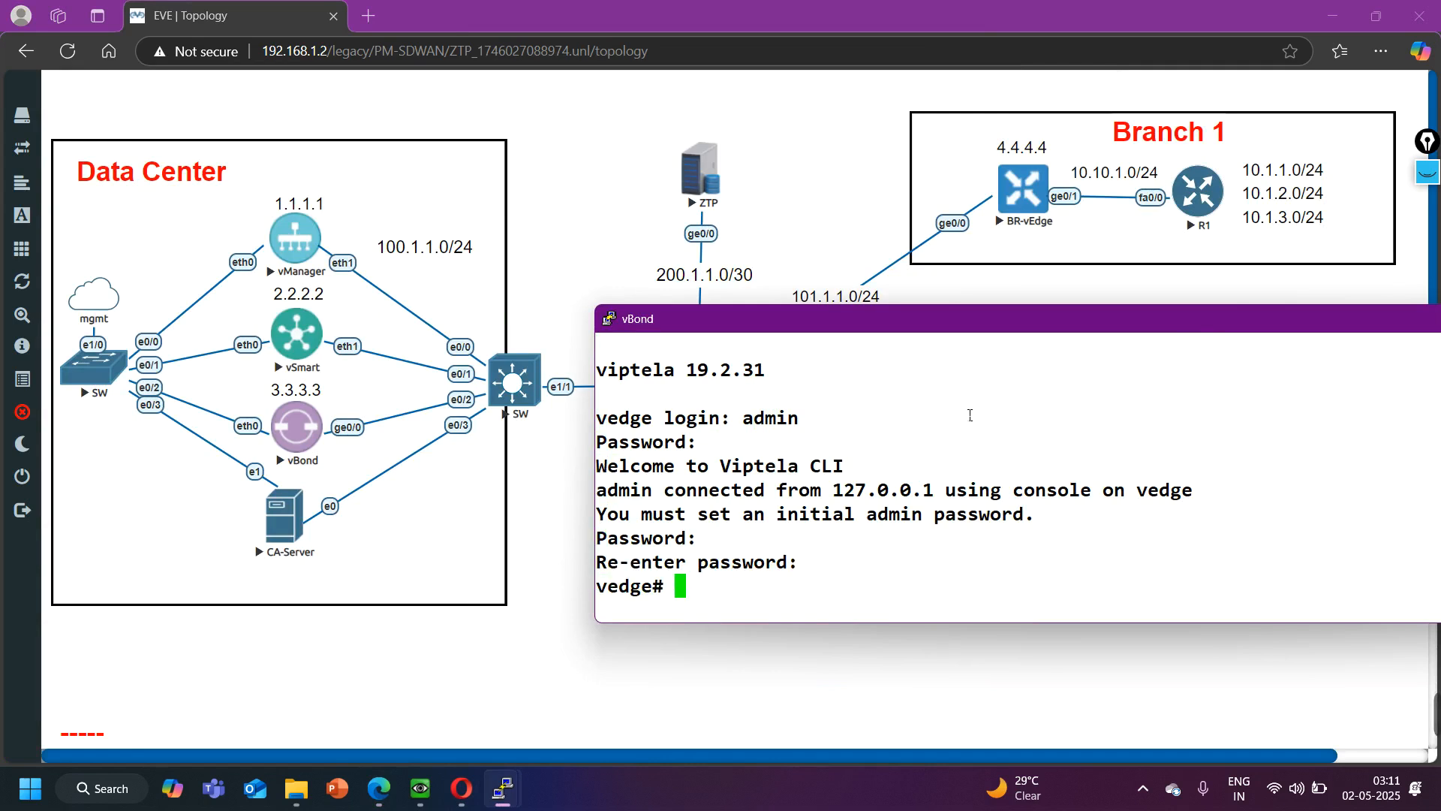
- Enter configuration mode on vBond and set the host name to vBond in the system settings
type("config")
key("Return")
key("Return")
key("Return")
key("Return")
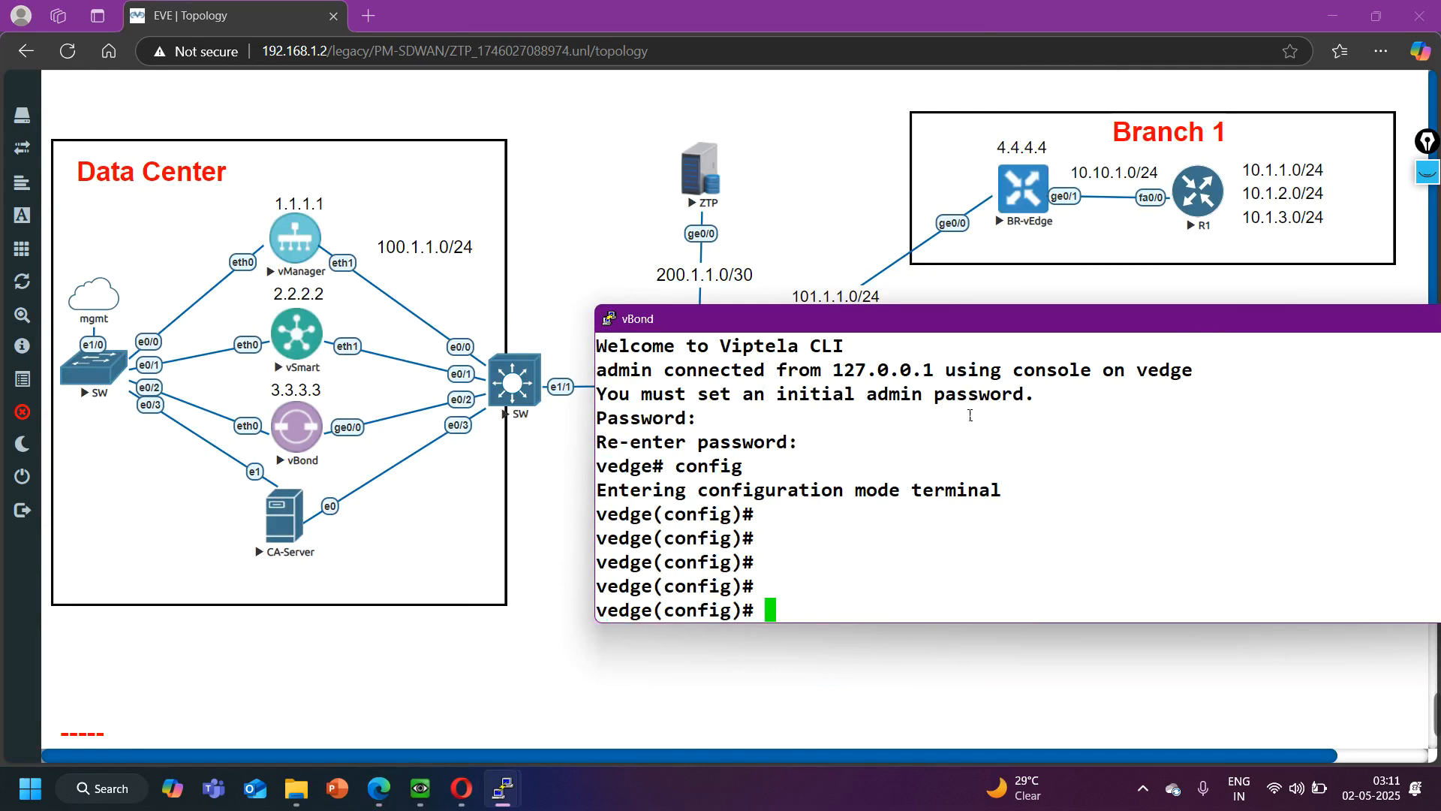
type("system")
key("Return")
type("host-")
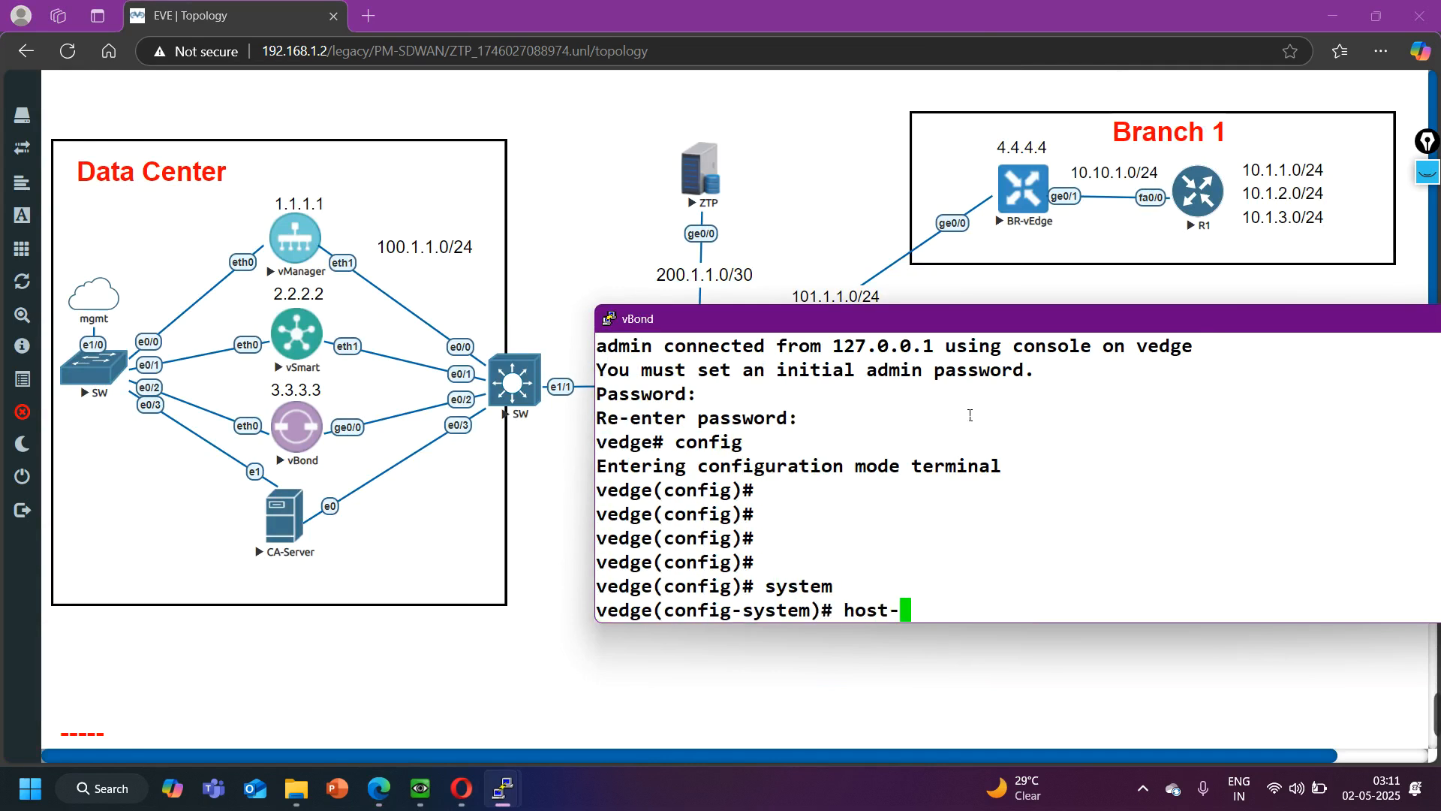
type("name v")
type("B")
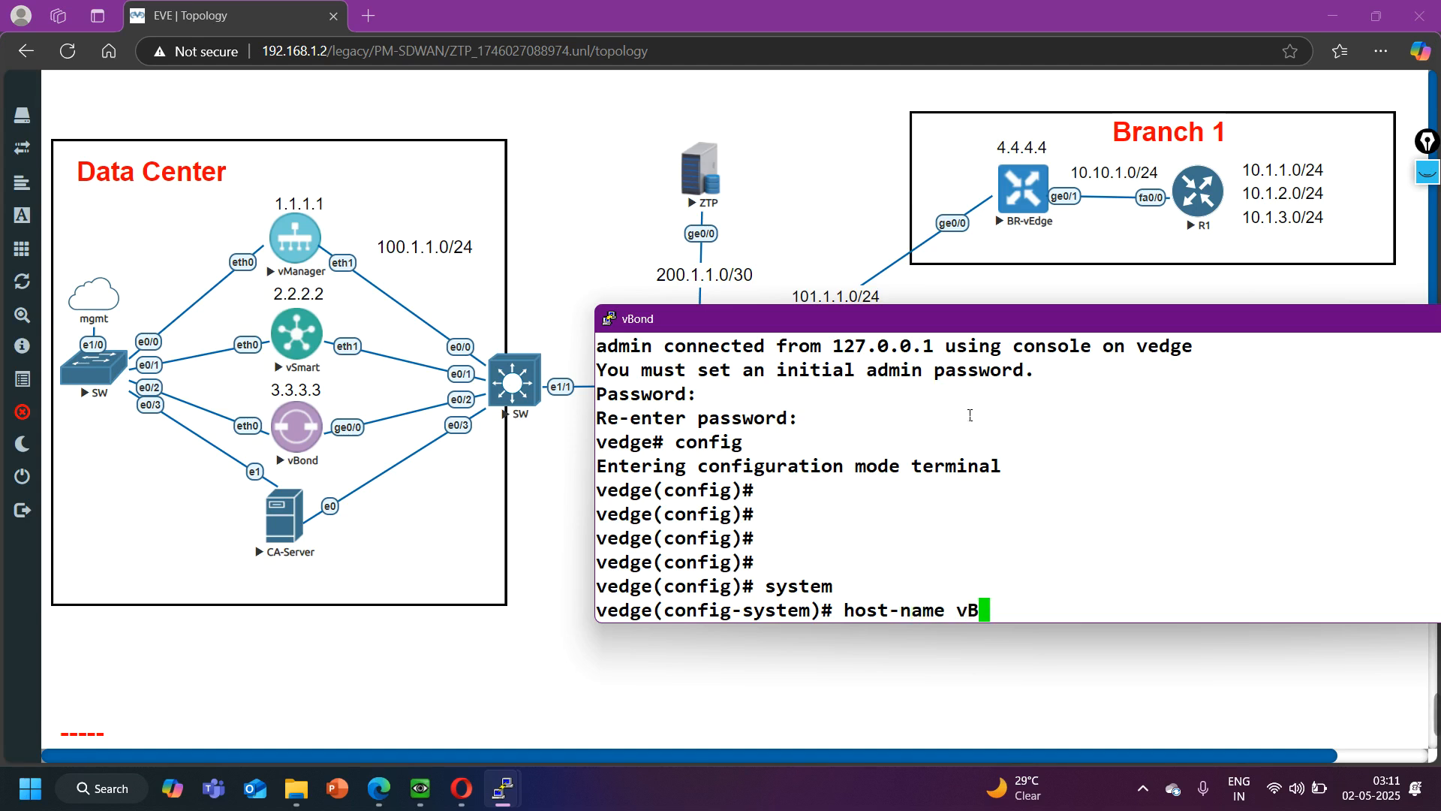
type("ond")
key("Return")
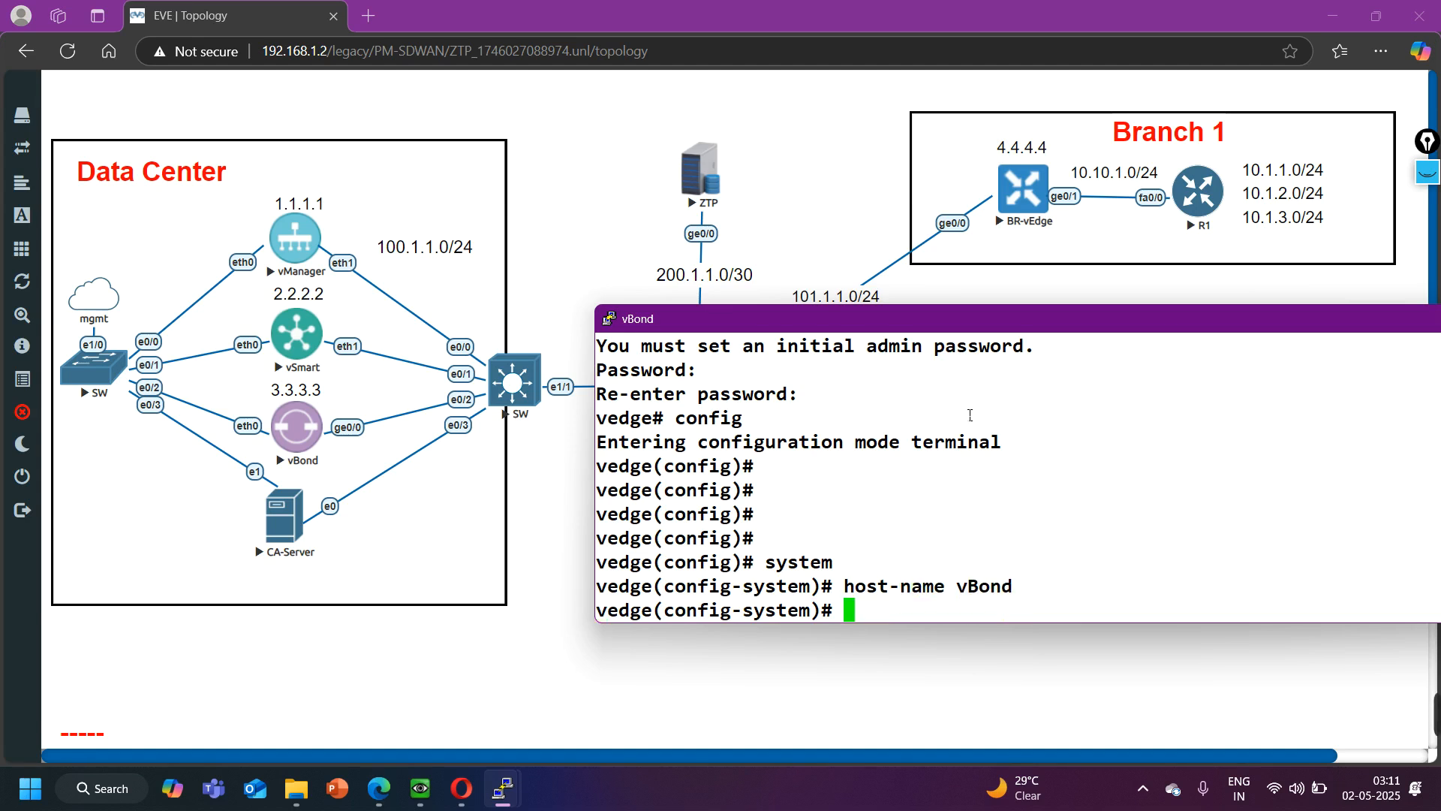
type("suy")
key("Return")
key("BackSpace")
key("BackSpace")
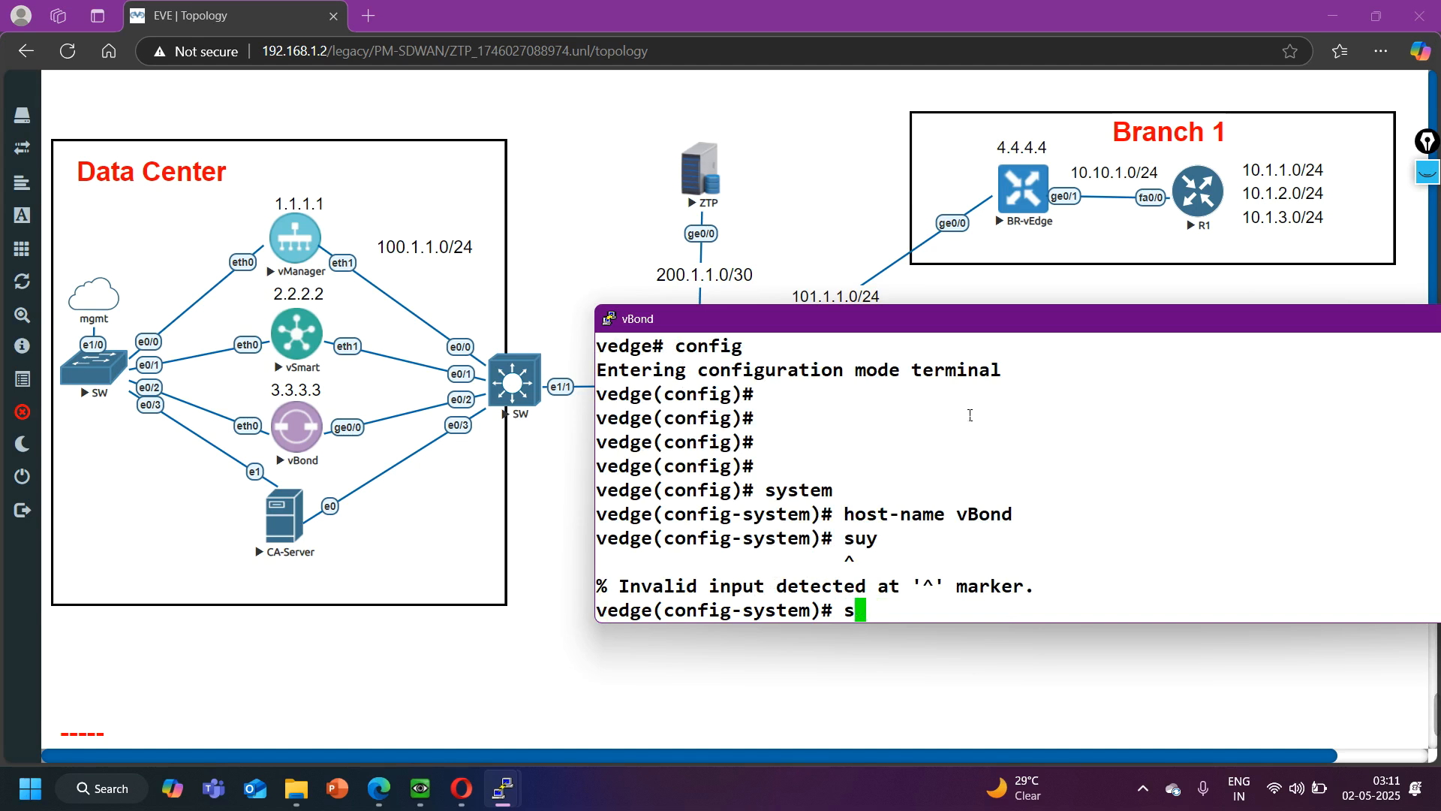
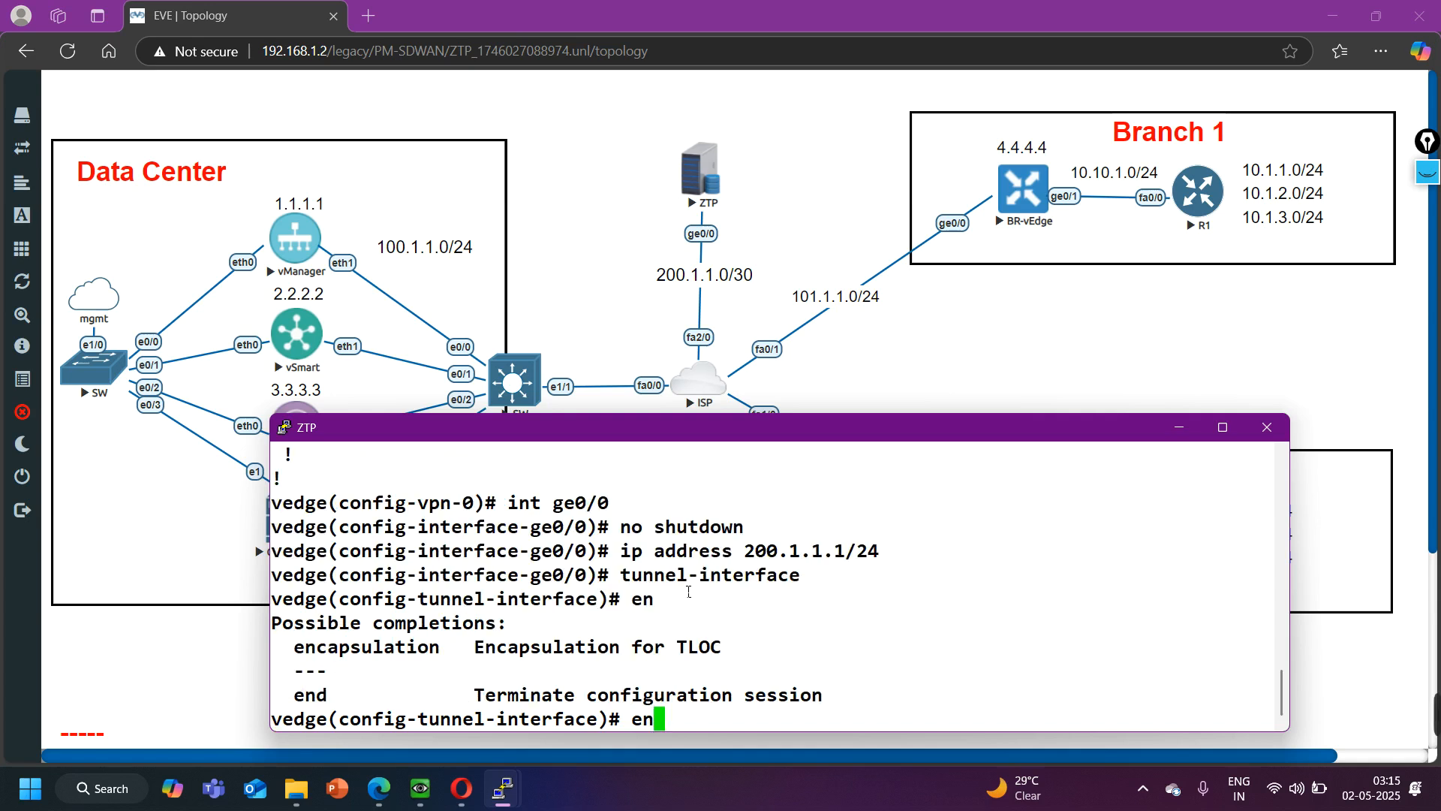
- Set IPsec encapsulation and allow all services on the tunnel interface of ZTP's ge0/0
type("c")
key("Tab")
type("ipsec")
key("Return")
type("allow-service all")
key("Return")
- Try to apply no shutdown from within the tunnel-interface configuration
type("a")
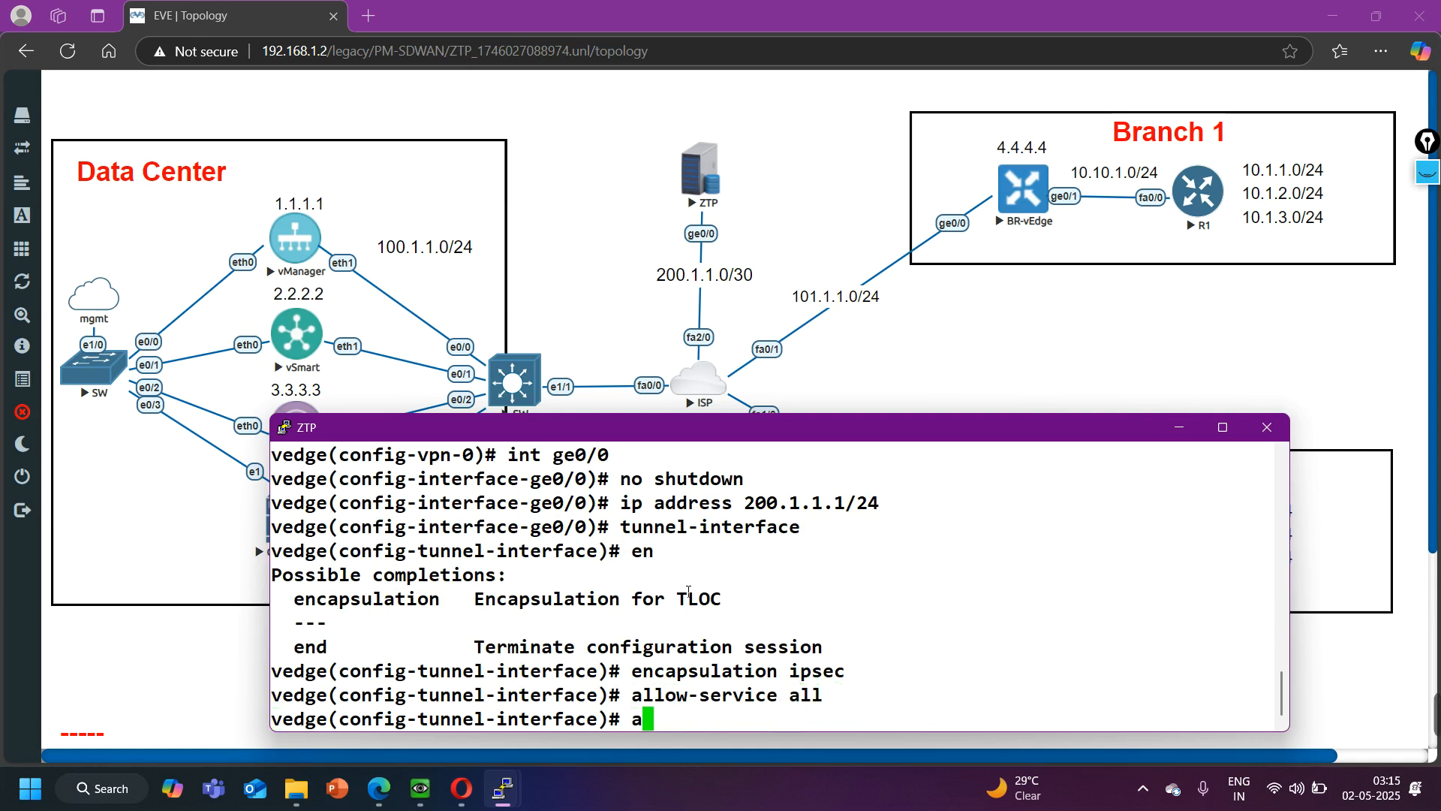
key("BackSpace")
type("no sh")
key("Tab")
key("Return")
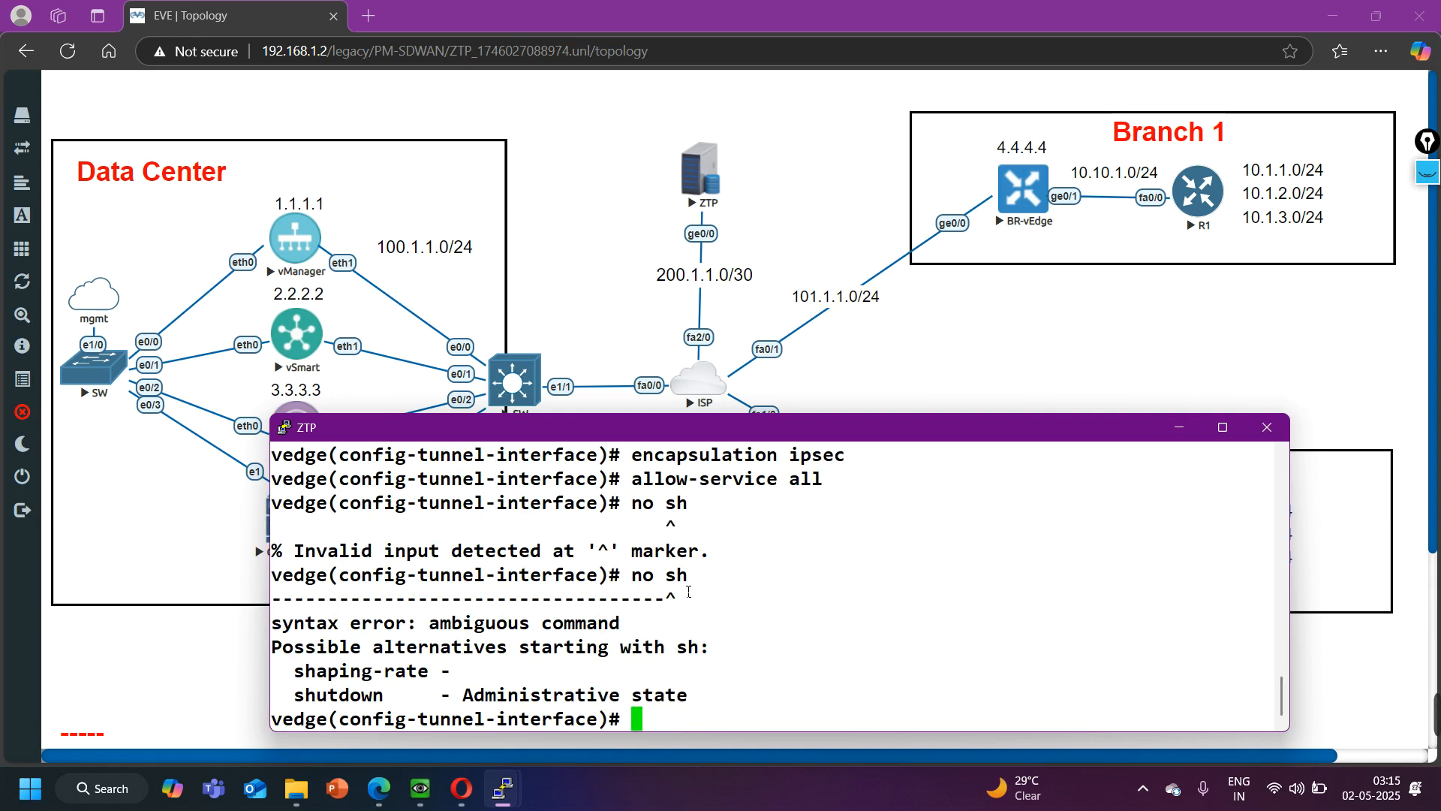
type("no shu")
key("Return")
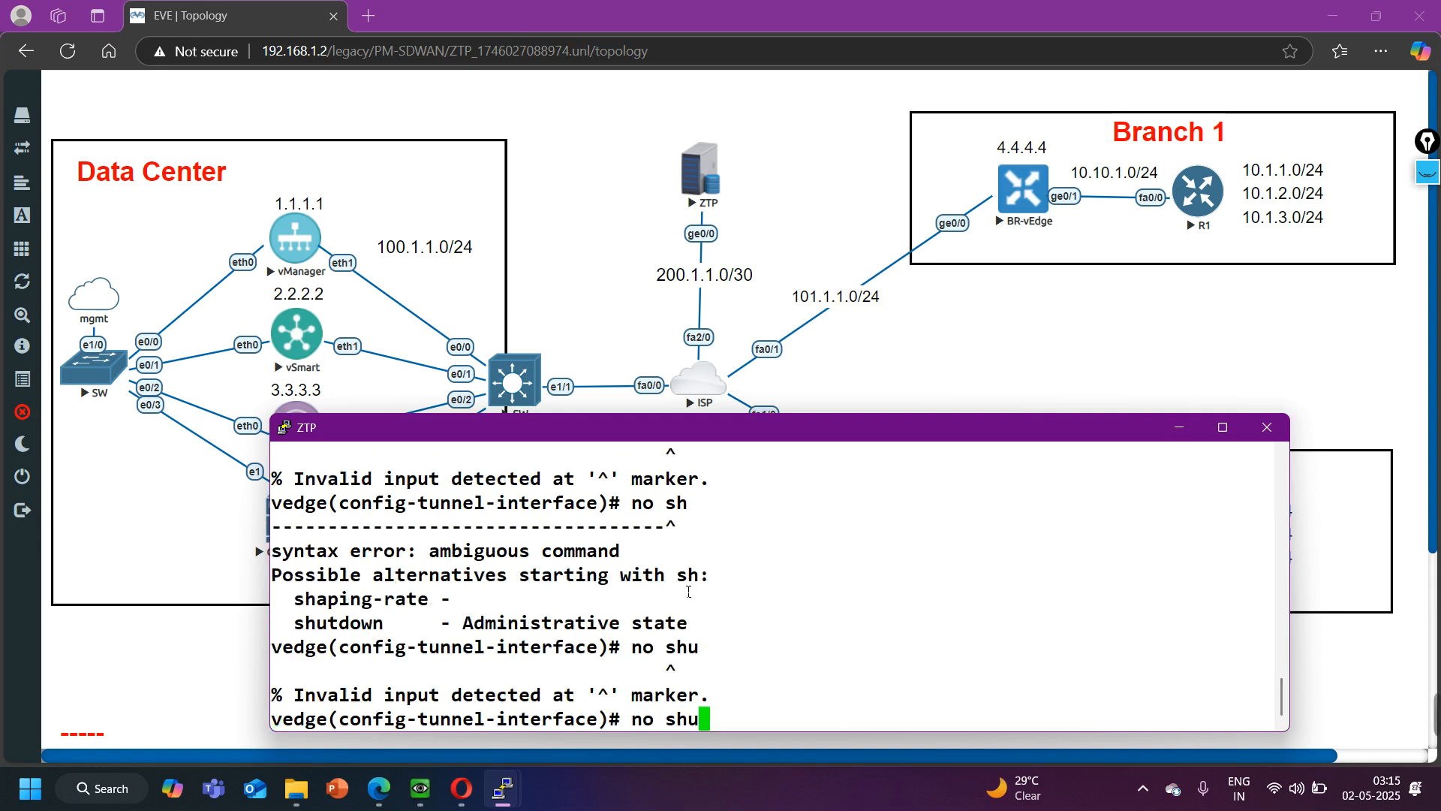
key("BackSpace")
key("BackSpace")
key("BackSpace")
key("BackSpace")
key("BackSpace")
- Leave the tunnel configuration, enable ge0/0 with no shutdown, and return to the VPN 0 level
type("exi")
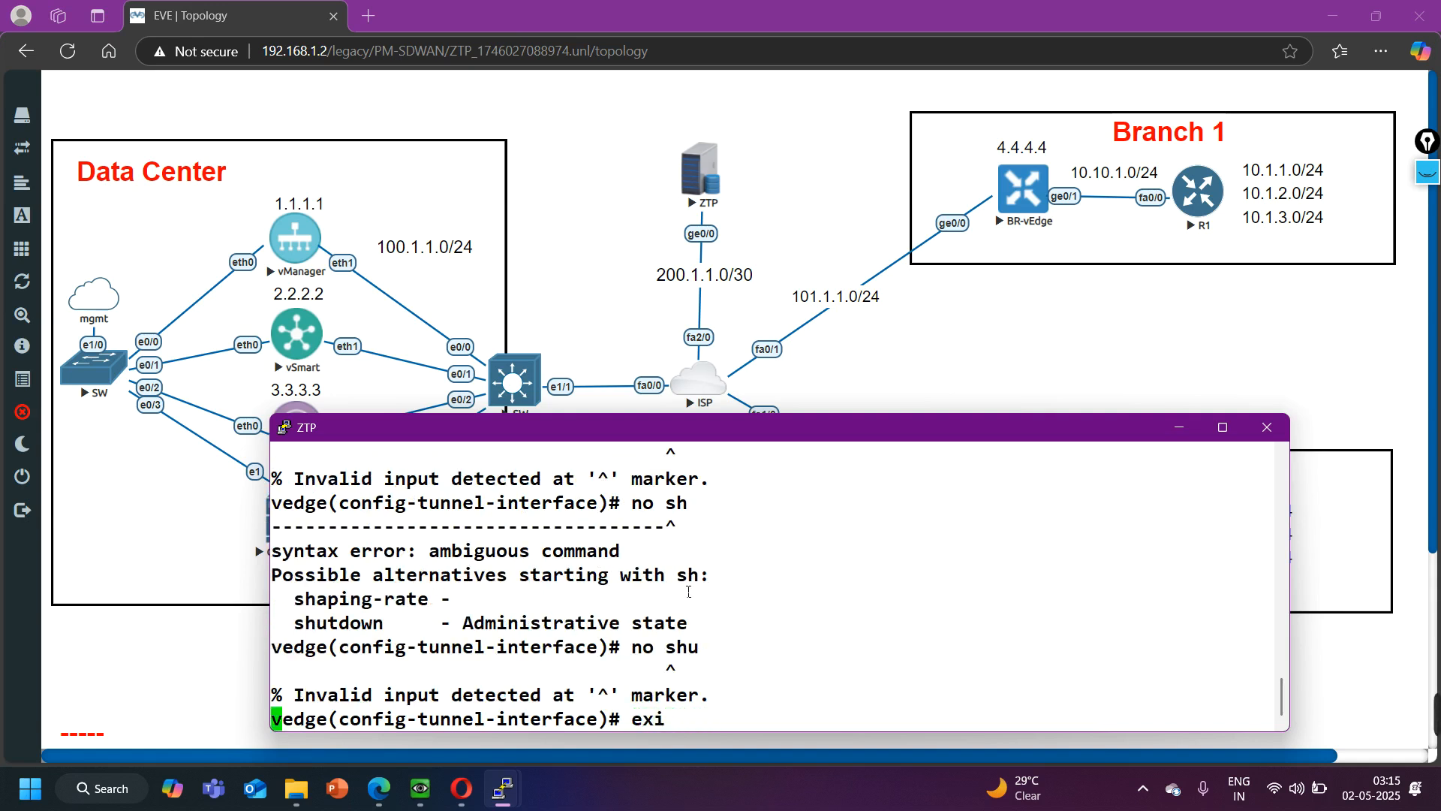
key("Return")
type("no shutdown")
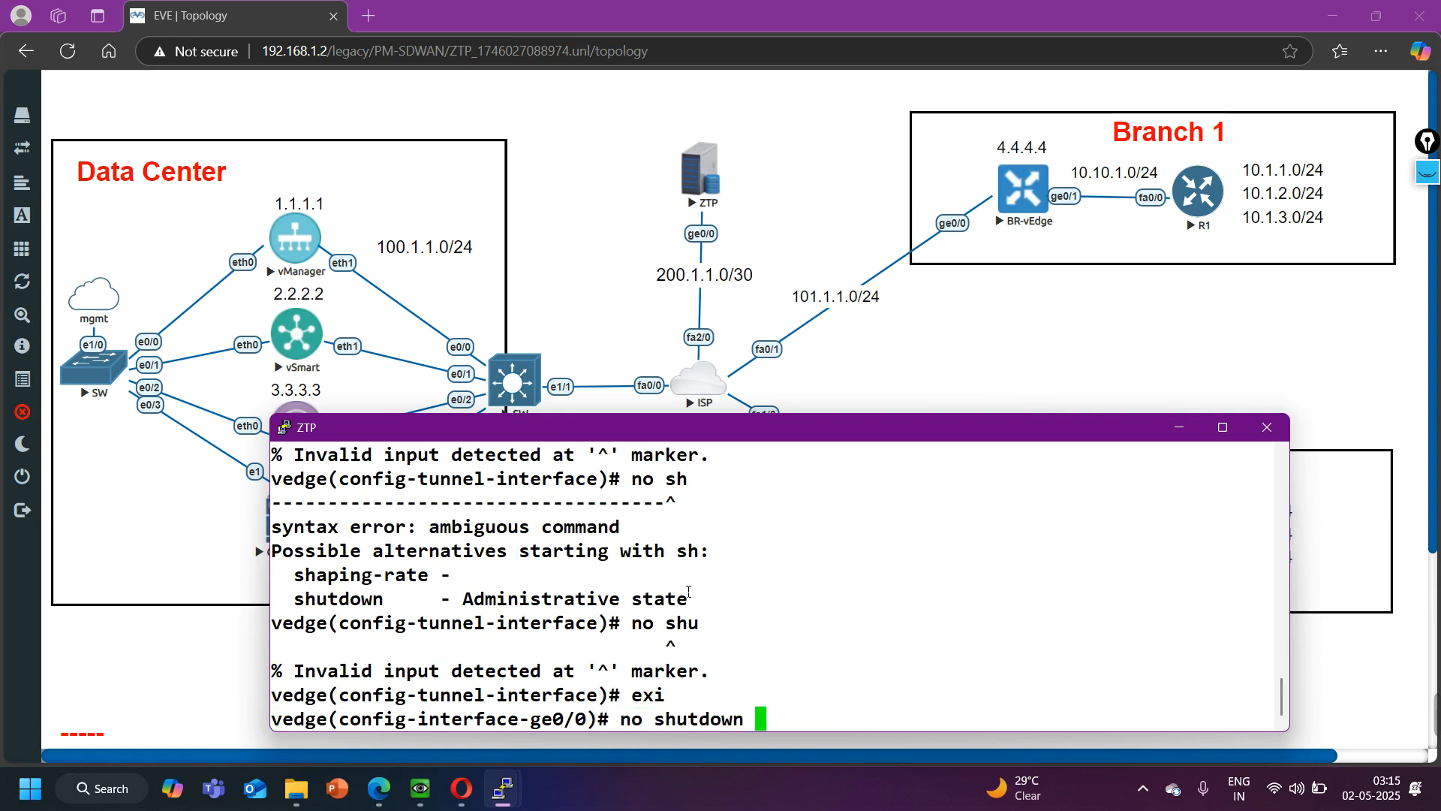
key("Return")
type("exi")
key("Return")
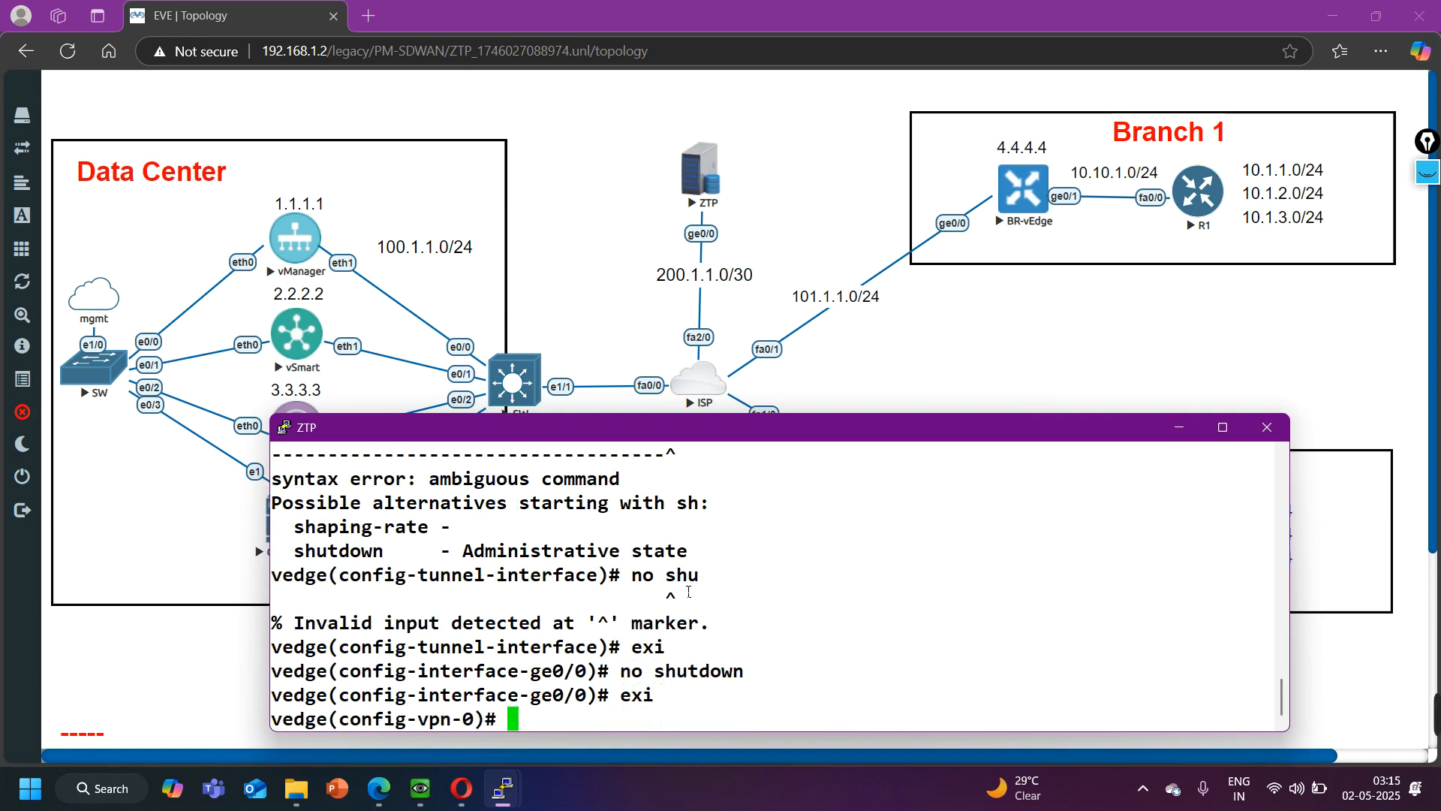
key("Return")
- Add a default route 0.0.0.0/0 through next hop 200.1.1.2 in VPN 0
type("ip route ")
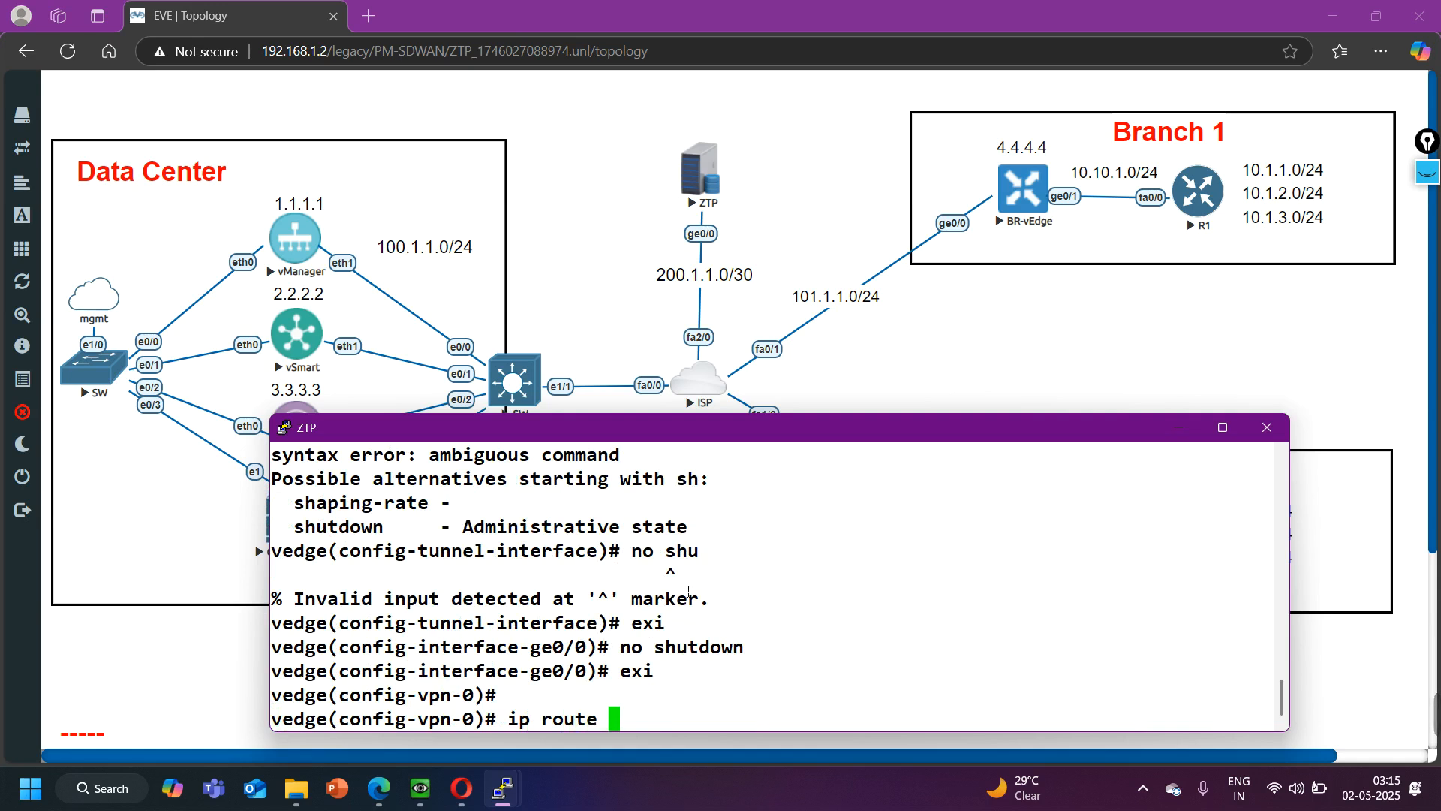
type("e")
key("BackSpace")
type("0.0.0.0/0 ")
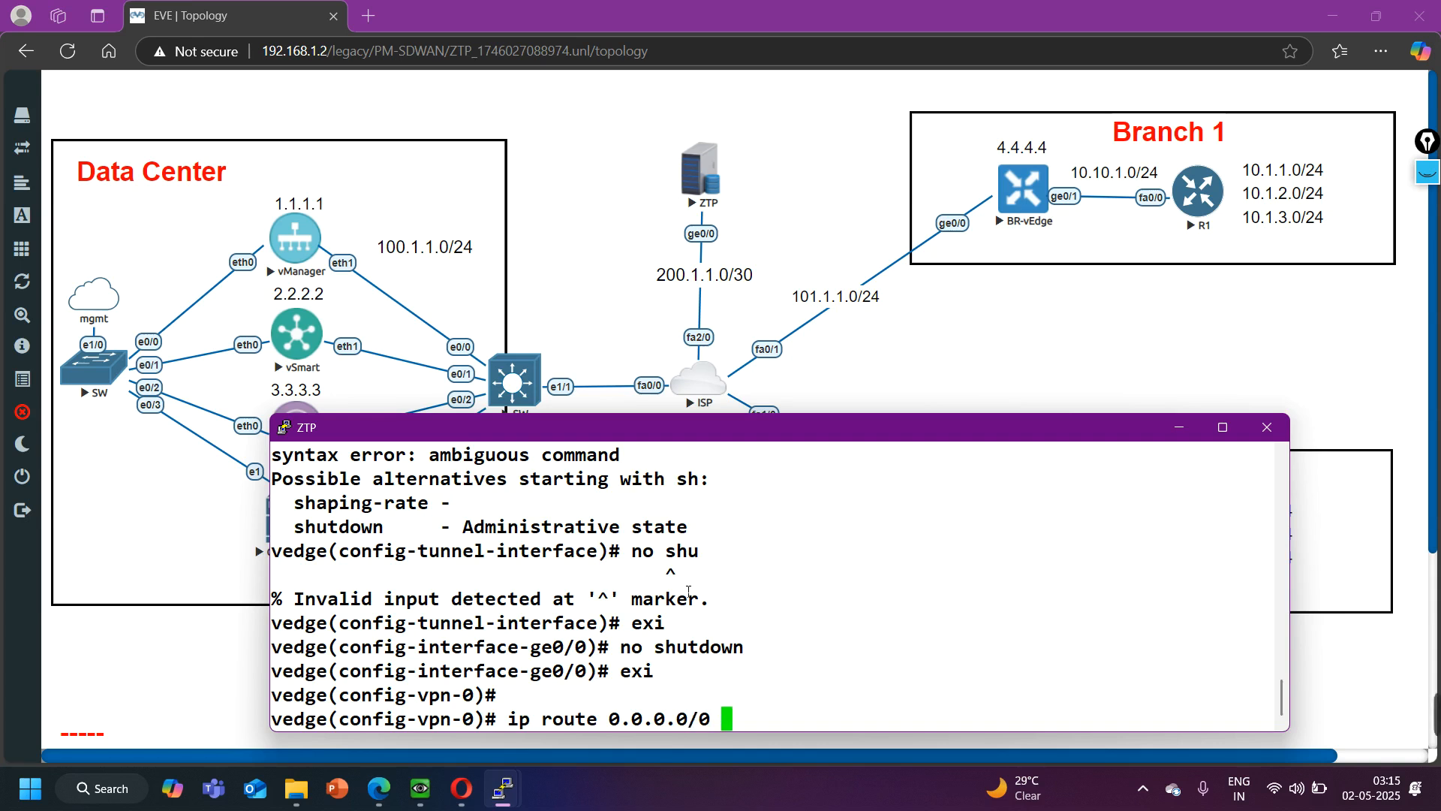
type("200.1.1.2")
key("Return")
- Commit the ZTP configuration and leave configuration mode
type("c")
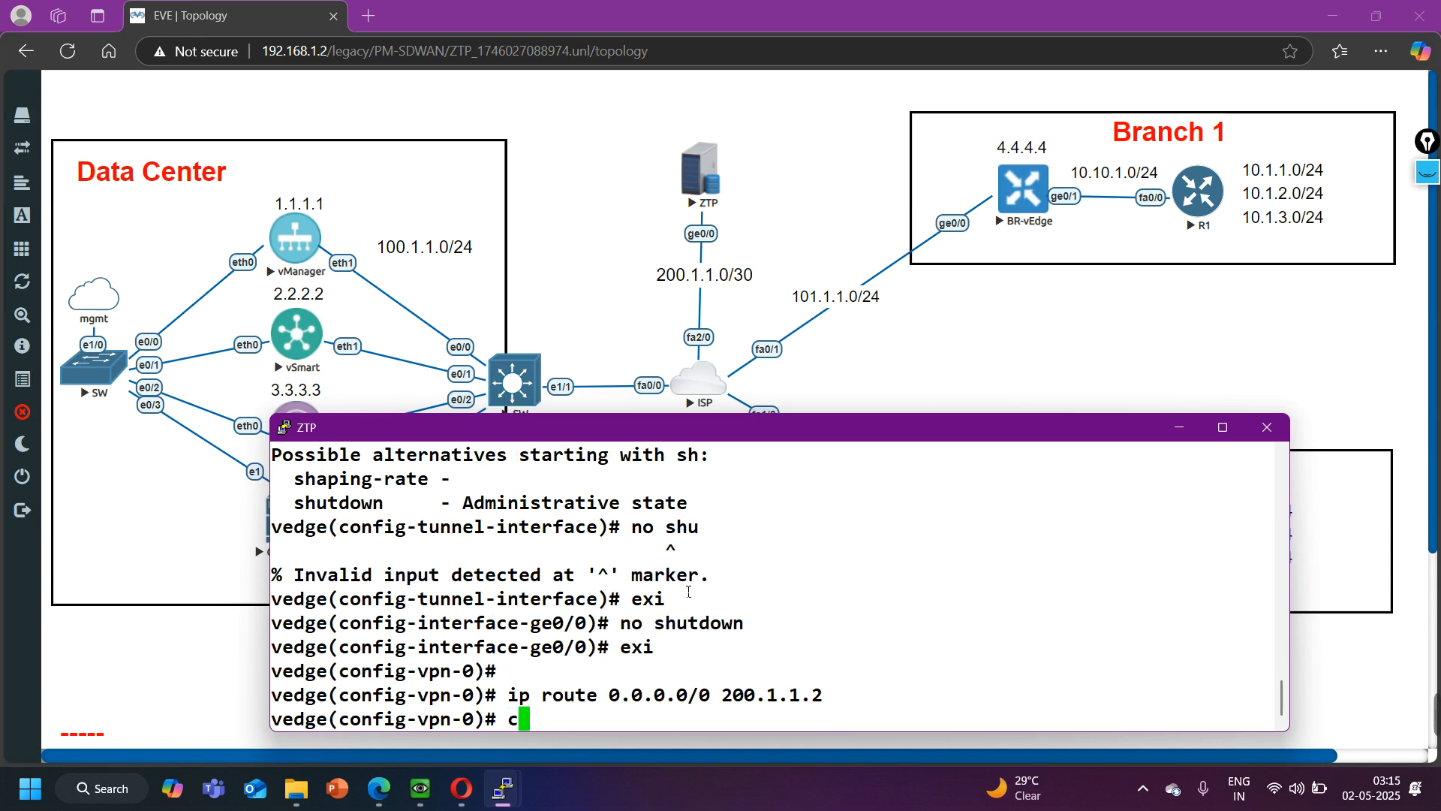
type("ommit")
key("Return")
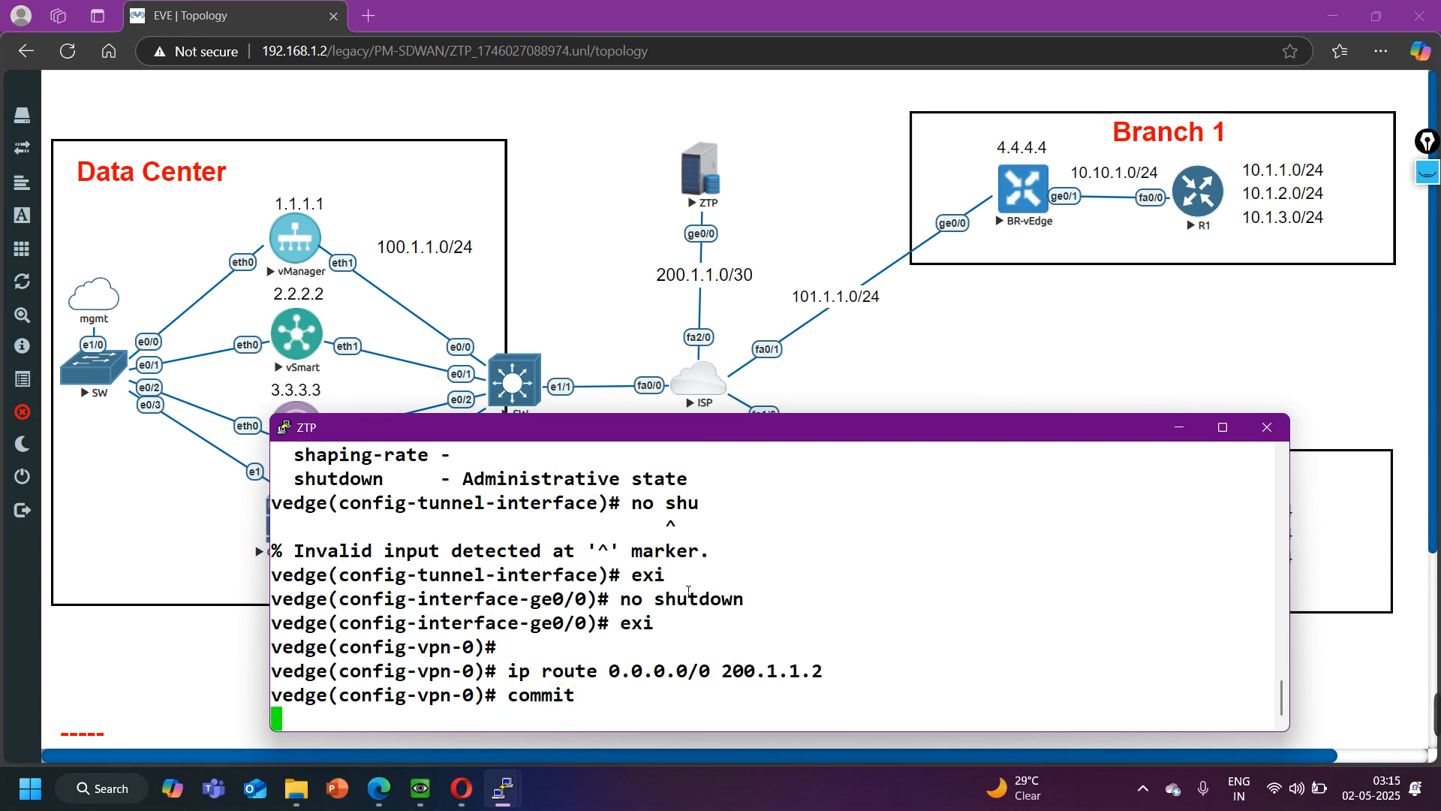
key("ctrl+z")
key("Return")
key("Return")
key("Return")
key("Return")
key("Return")
key("Return")
key("Return")
key("Return")
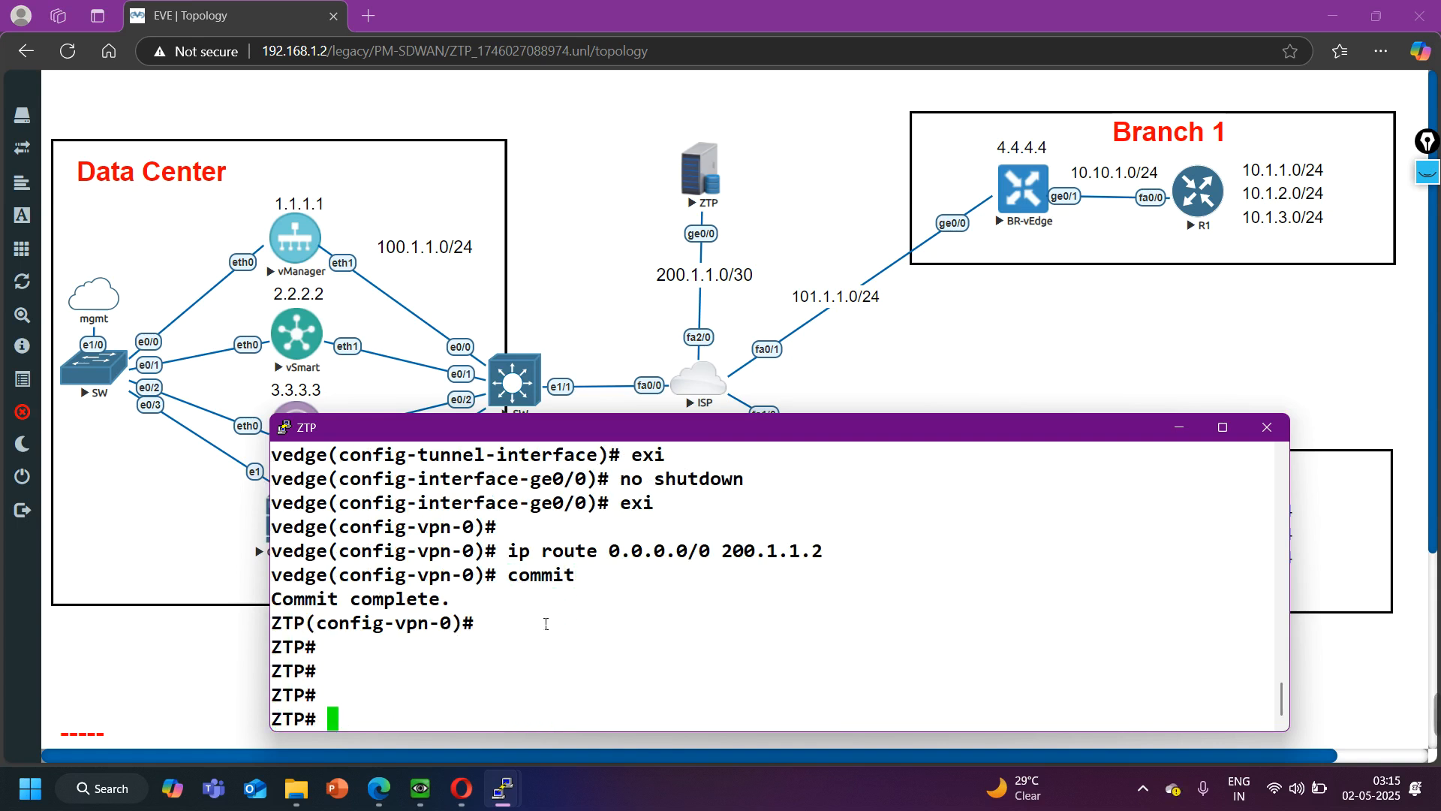
key("Return")
- Ping 100.1.1.3 from ZTP to test reachability, and stop the ping after several packets
type("ping")
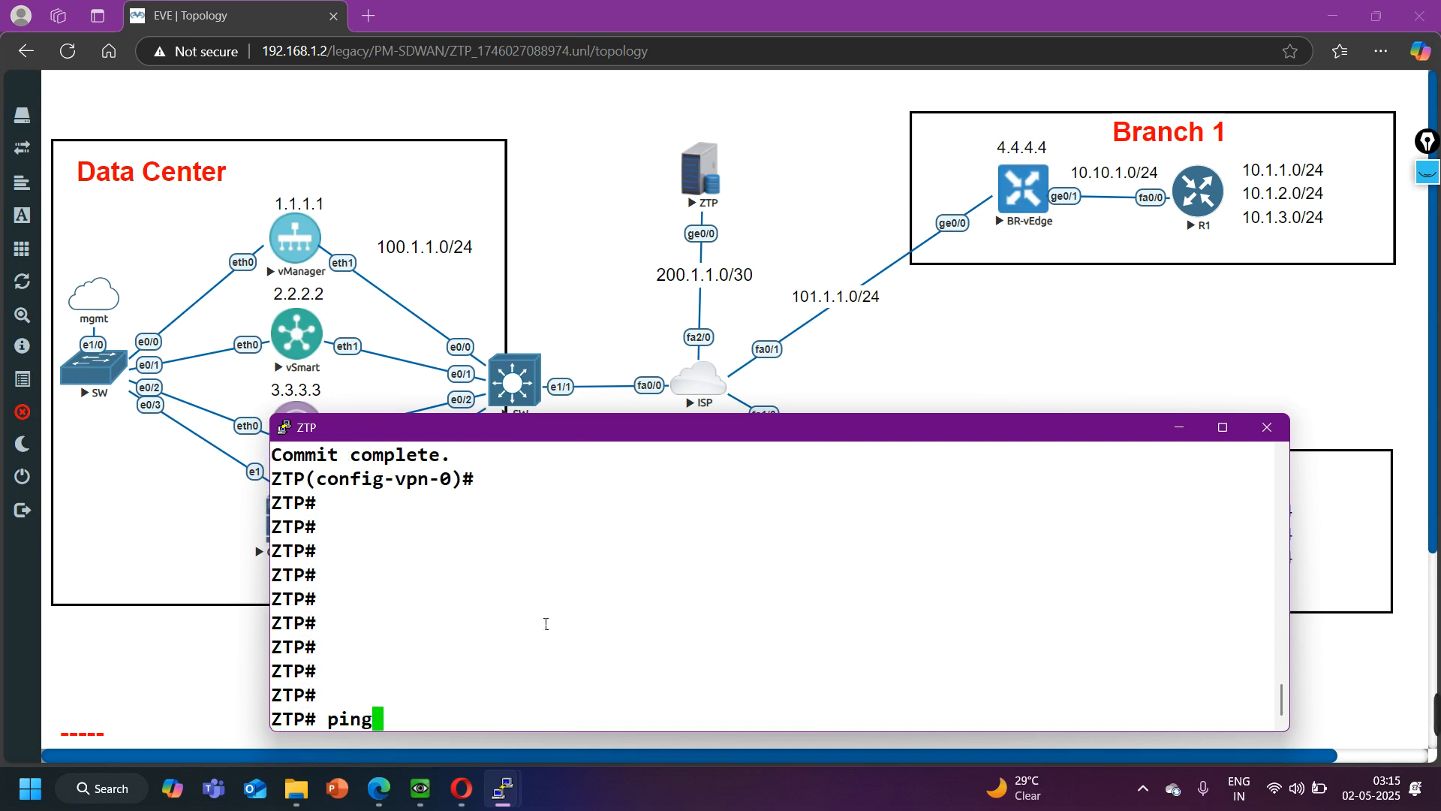
type(" 100.1.1.3")
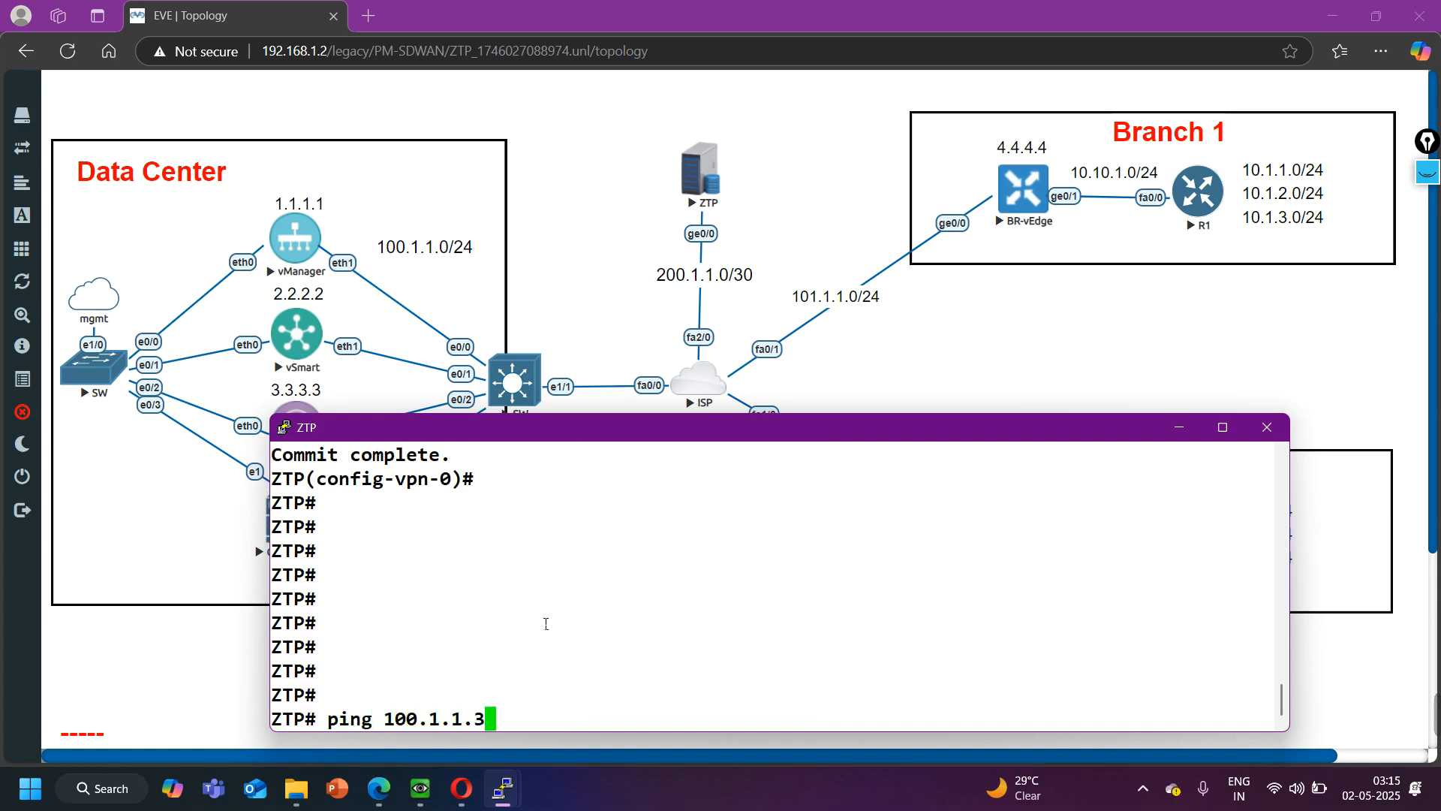
key("Return")
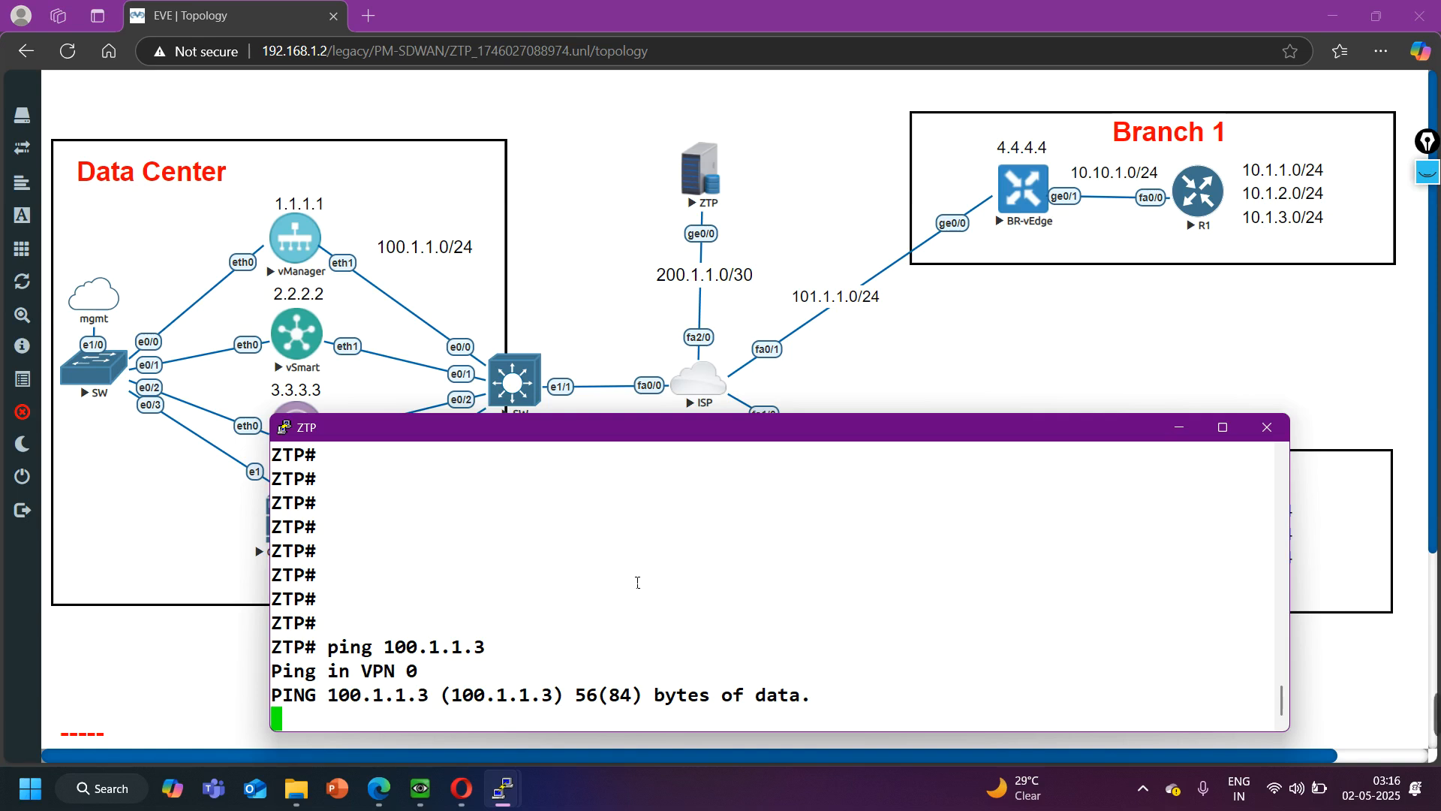
key("ctrl+c")
- Ping the next hop 200.1.1.2 from ZTP and stop after a couple of packets
type("ping 200.1.1.2")
key("Return")
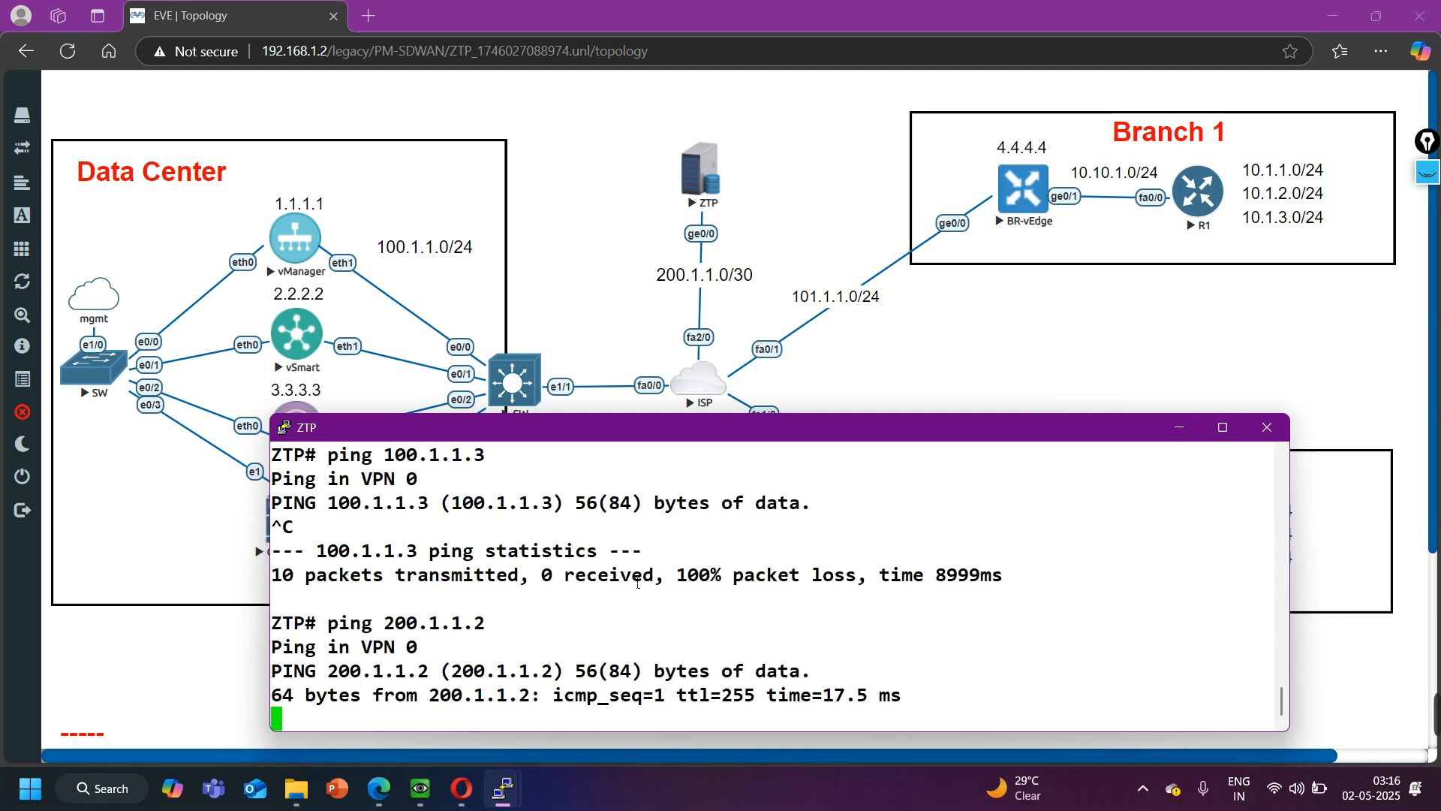
key("ctrl+c")
key("Return")
key("Return")
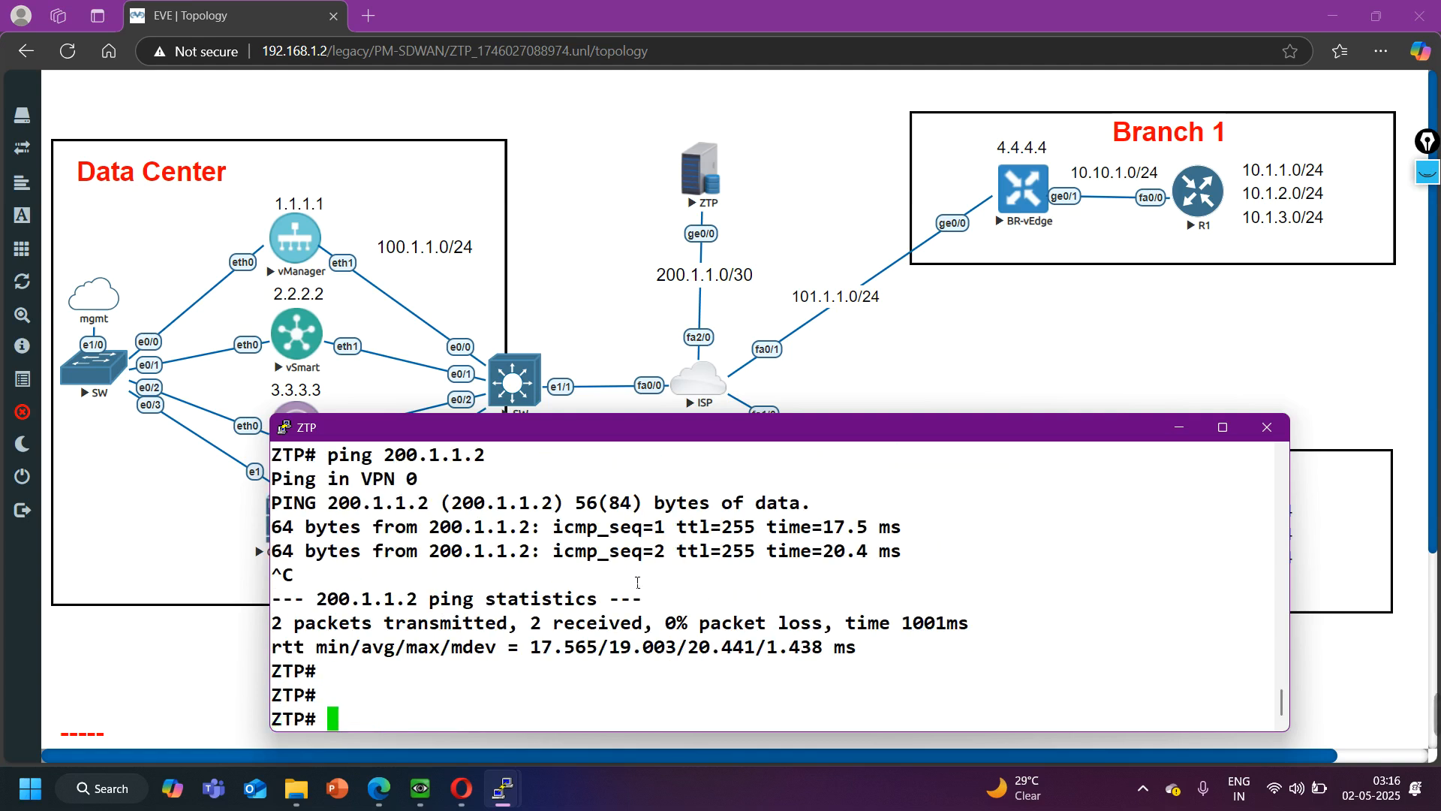
key("Return")
key("Return")
key("Return")
- Show ZTP's running configuration for VPN 0 and review the interface, tunnel and route settings
type("show i")
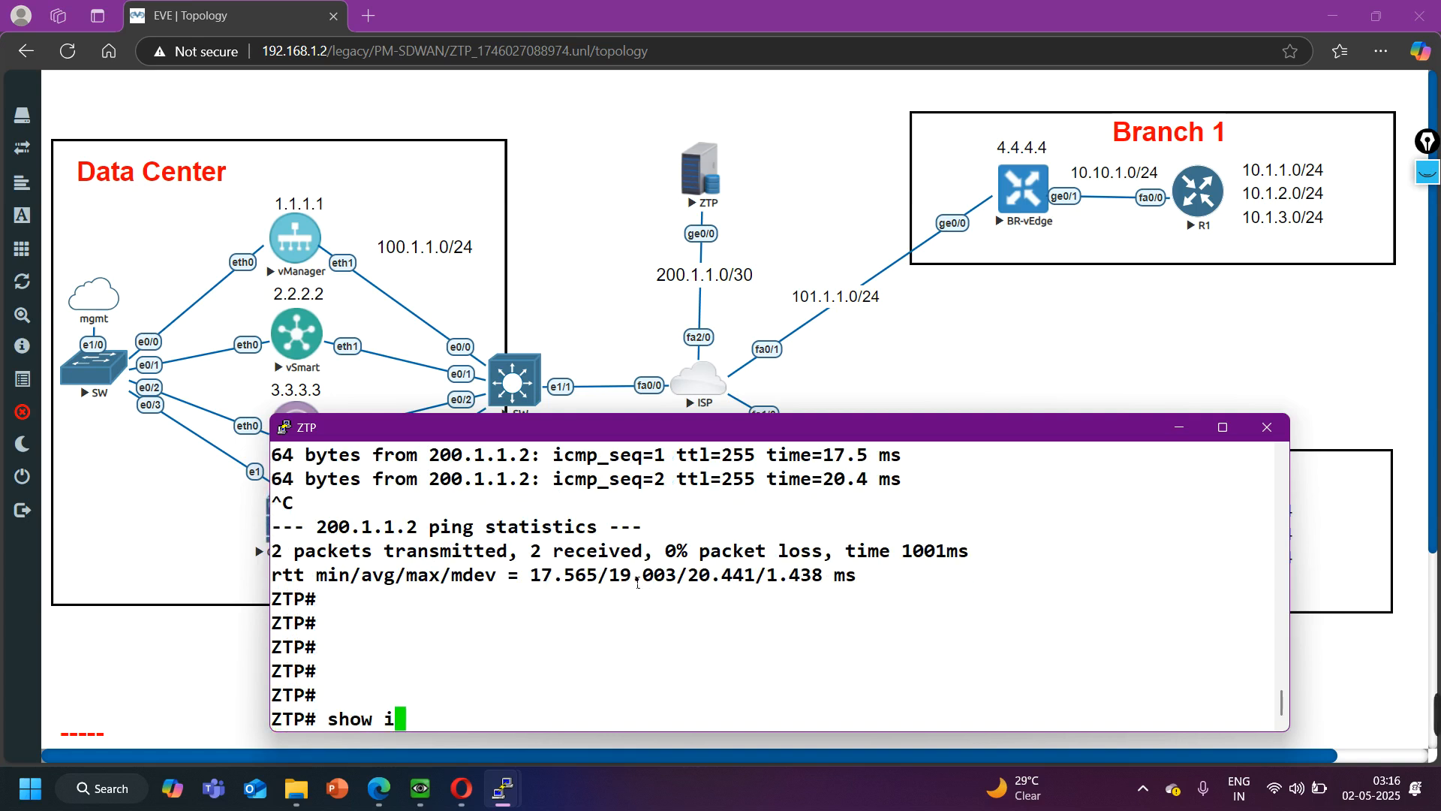
key("BackSpace")
type("run ")
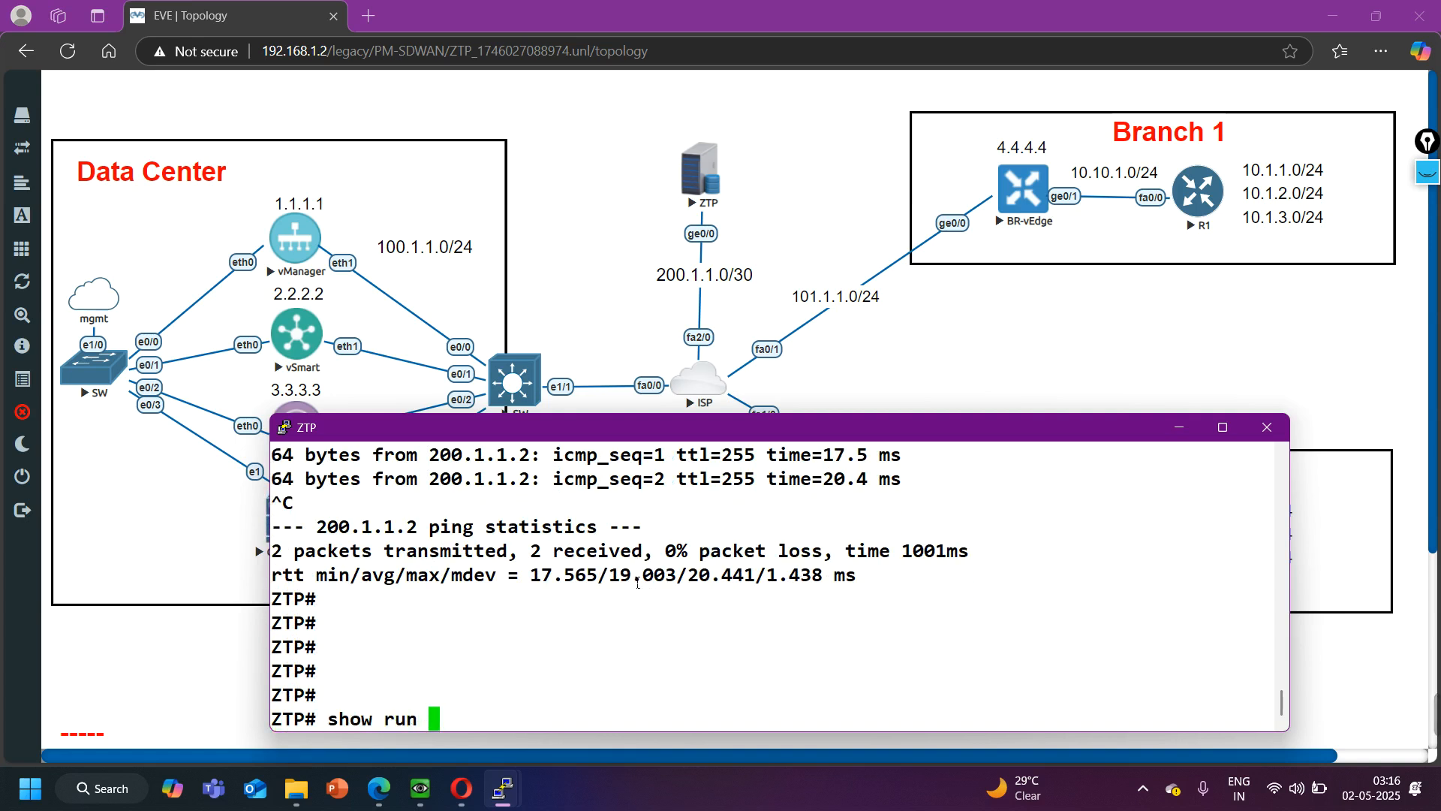
type("vpn 0")
key("Return")
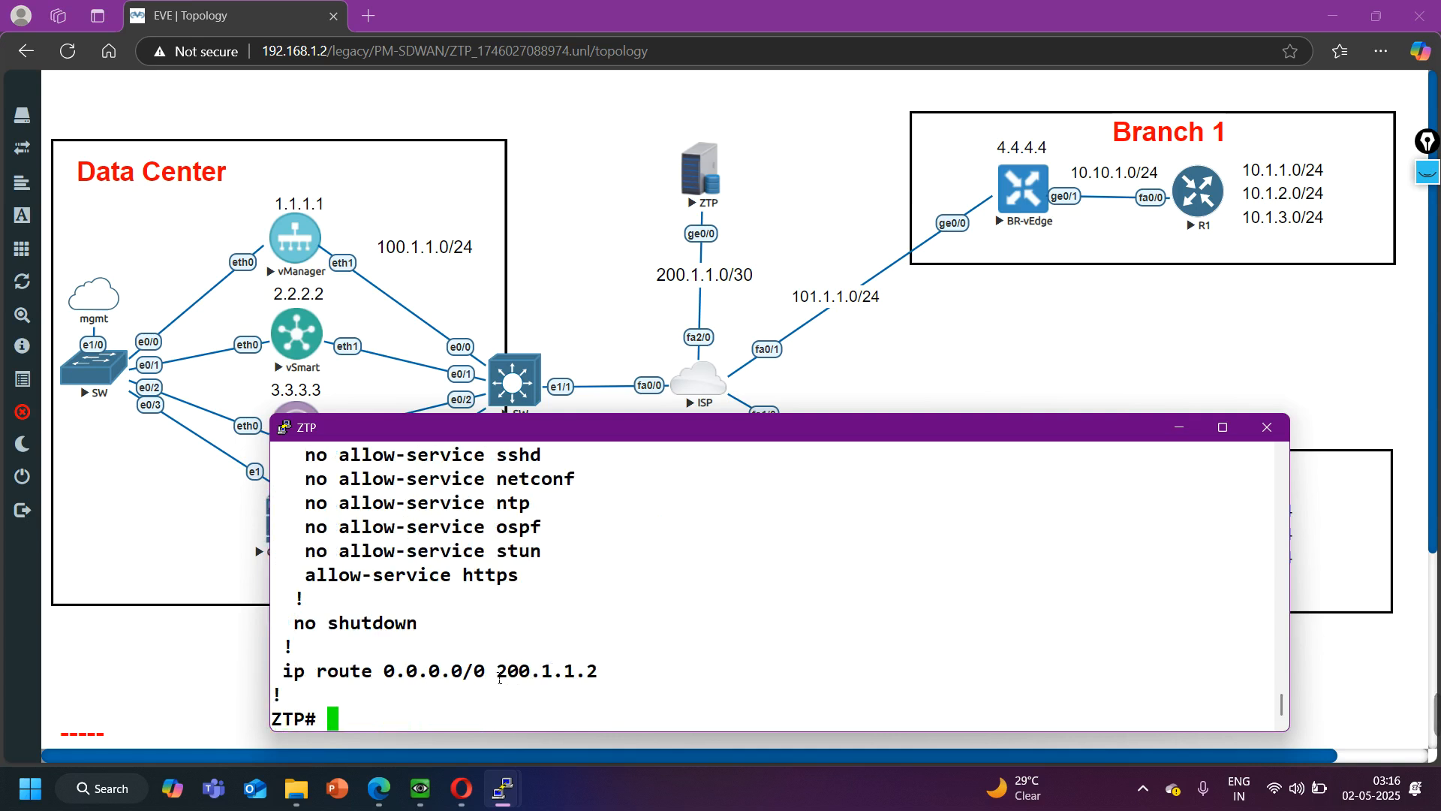
scroll(540, 667, "up", 2)
scroll(456, 661, "down", 2)
scroll(367, 644, "up", 2)
scroll(434, 639, "down", 2)
- Ping 100.1.1.2 in the Data Center from ZTP and stop after a couple of packets
type("ping 1")
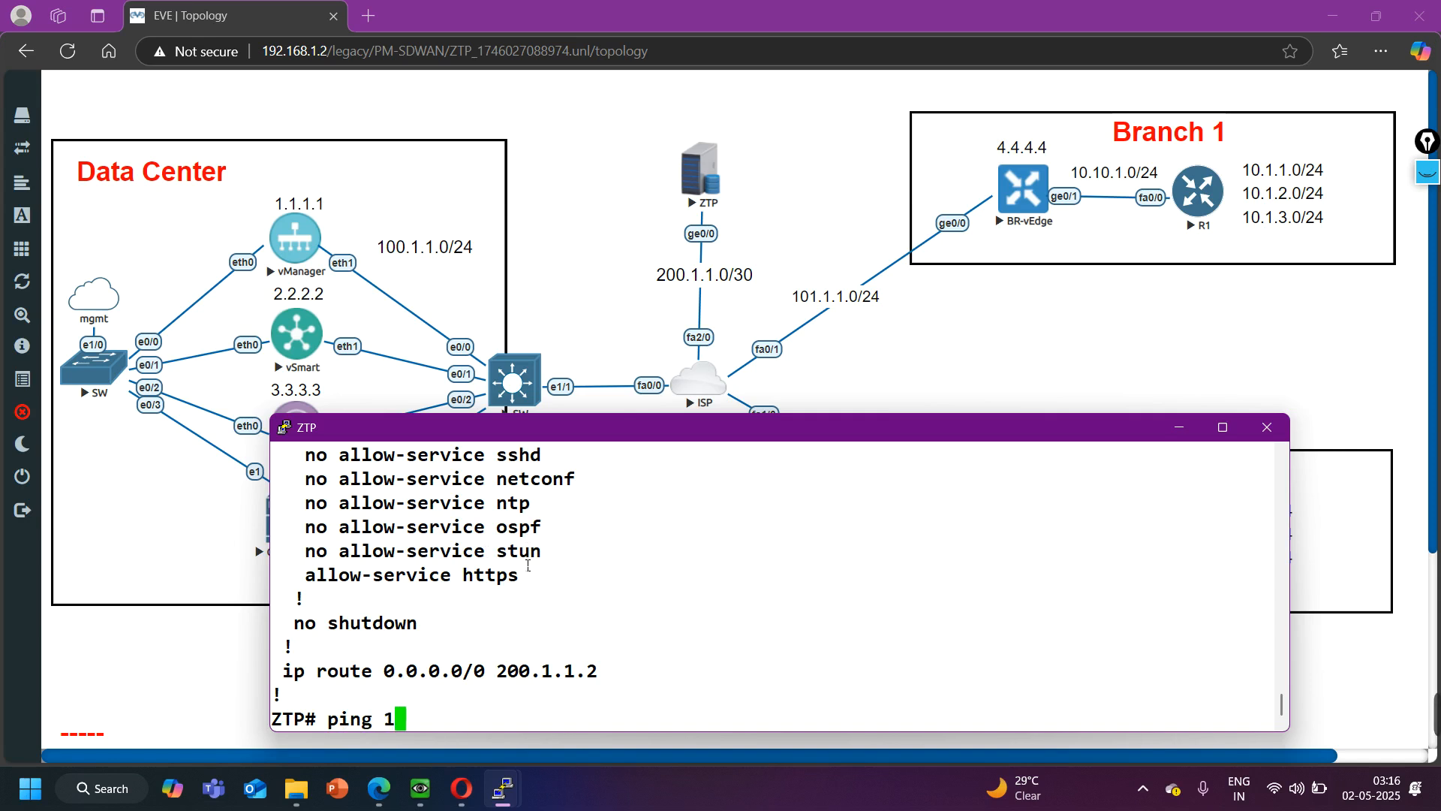
type("00.1.1.2")
key("Return")
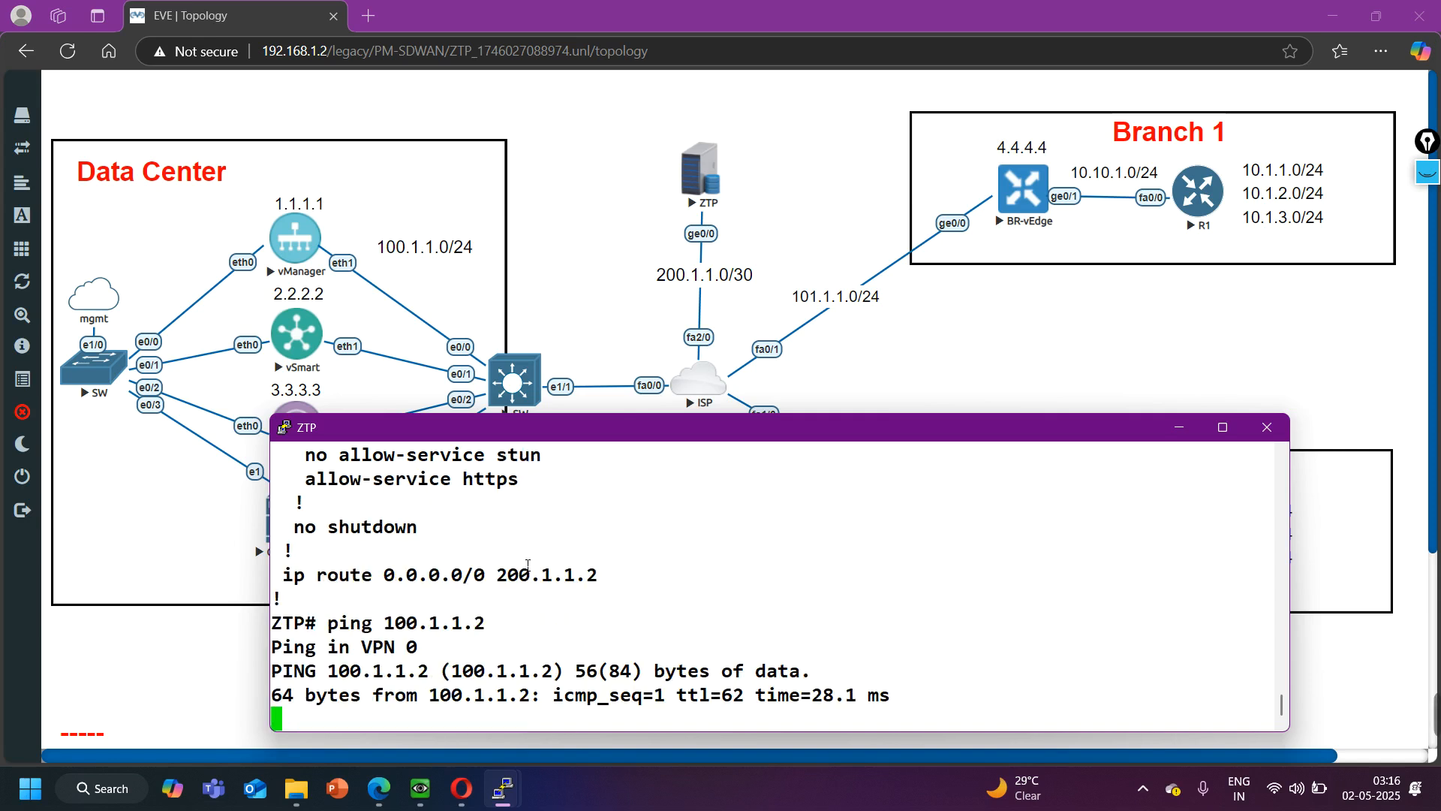
key("ctrl+c")
key("Return")
- Repeat the ping from ZTP with 100.1.1.3 as the destination, and stop it after a few packets
key("Up")
key("BackSpace")
type("3")
key("Return")
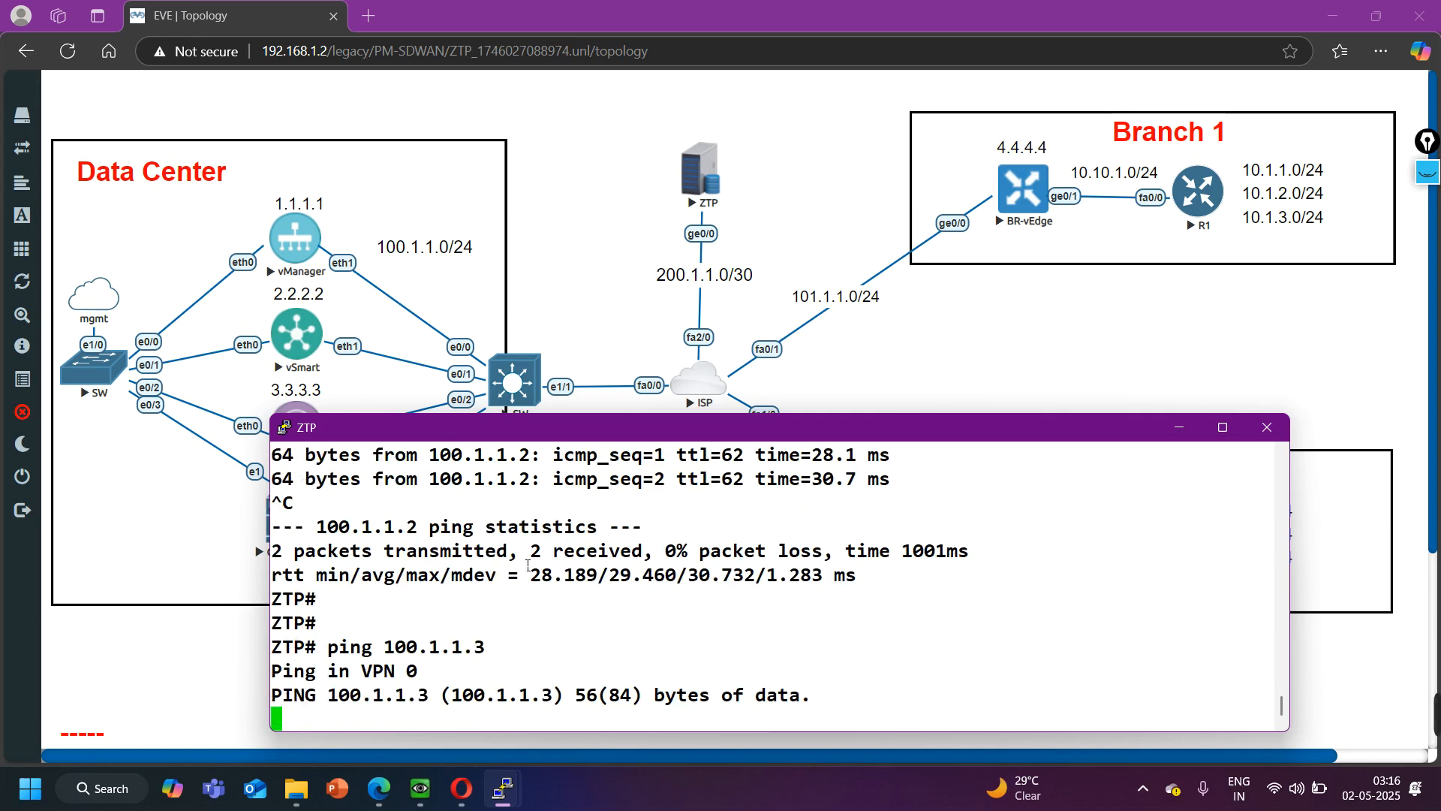
key("ctrl+c")
key("Return")
- Ping 100.1.1.1 from ZTP to check reachability, and stop after a couple of packets
key("Up")
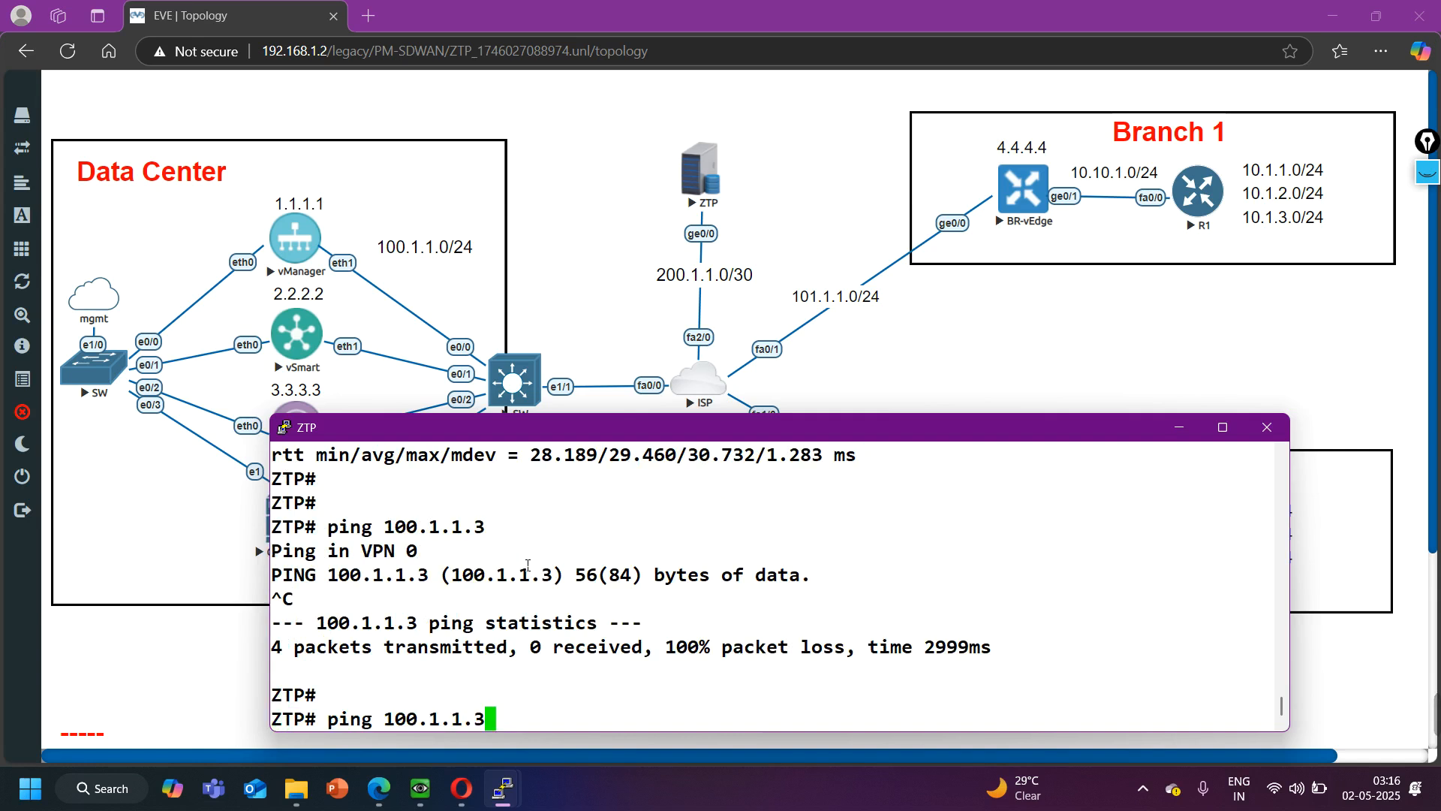
key("BackSpace")
type("1")
key("Return")
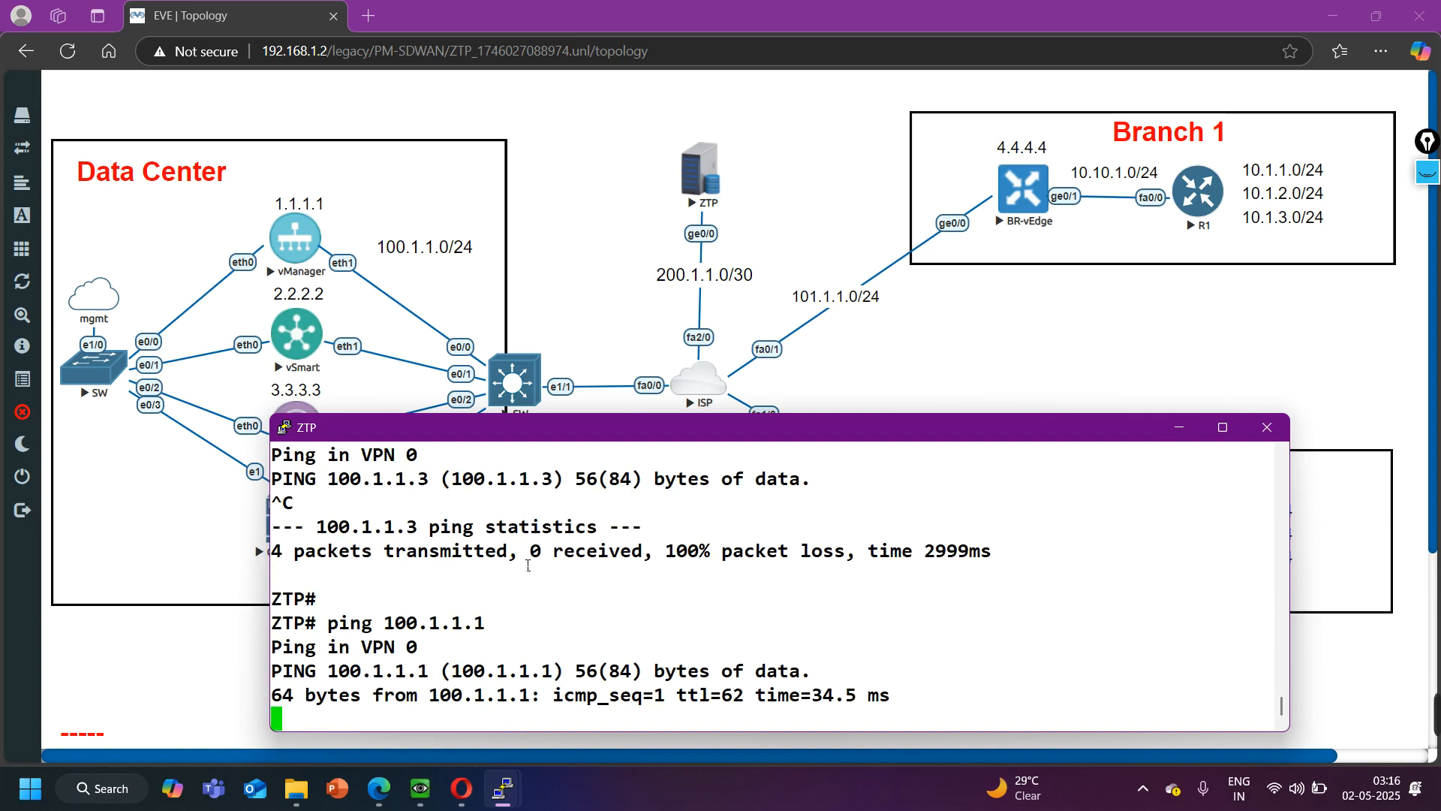
key("ctrl+c")
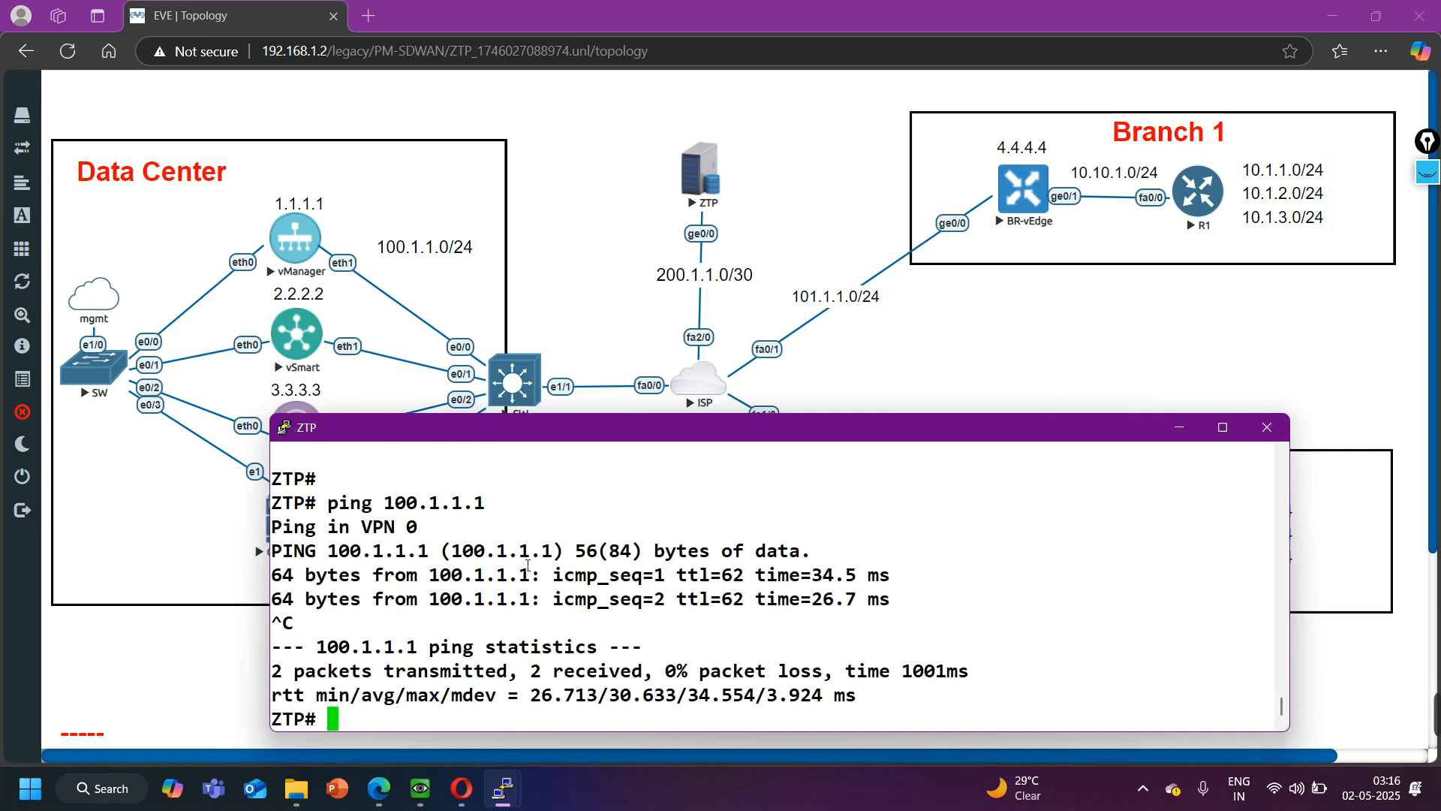
- Minimize the ZTP console, switch to Opera, reload vManage's page at 192.168.1.20:8443, and proceed past the certificate warning
left_click(1180, 428)
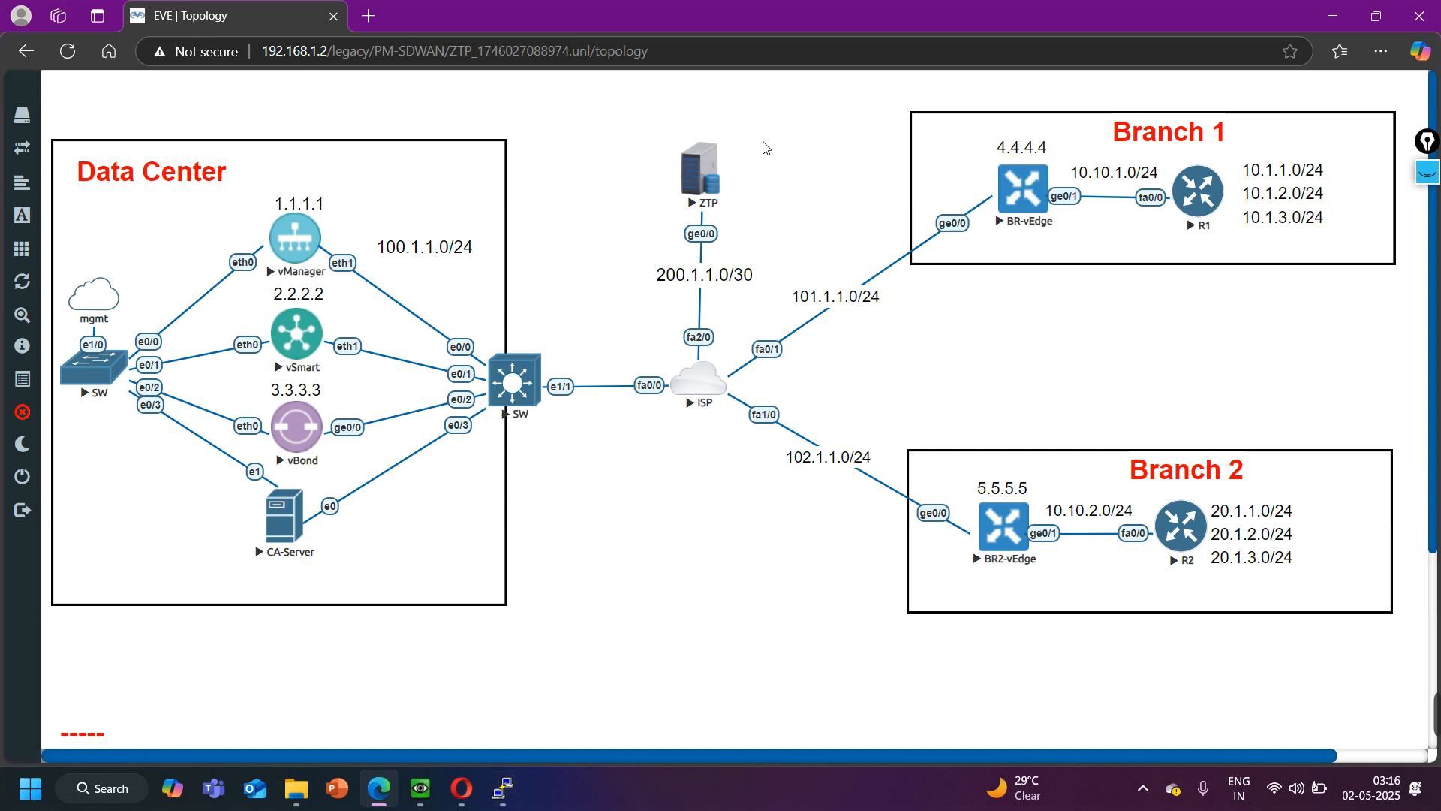
left_click_drag(763, 142, 660, 231)
left_click(690, 642)
left_click(461, 788)
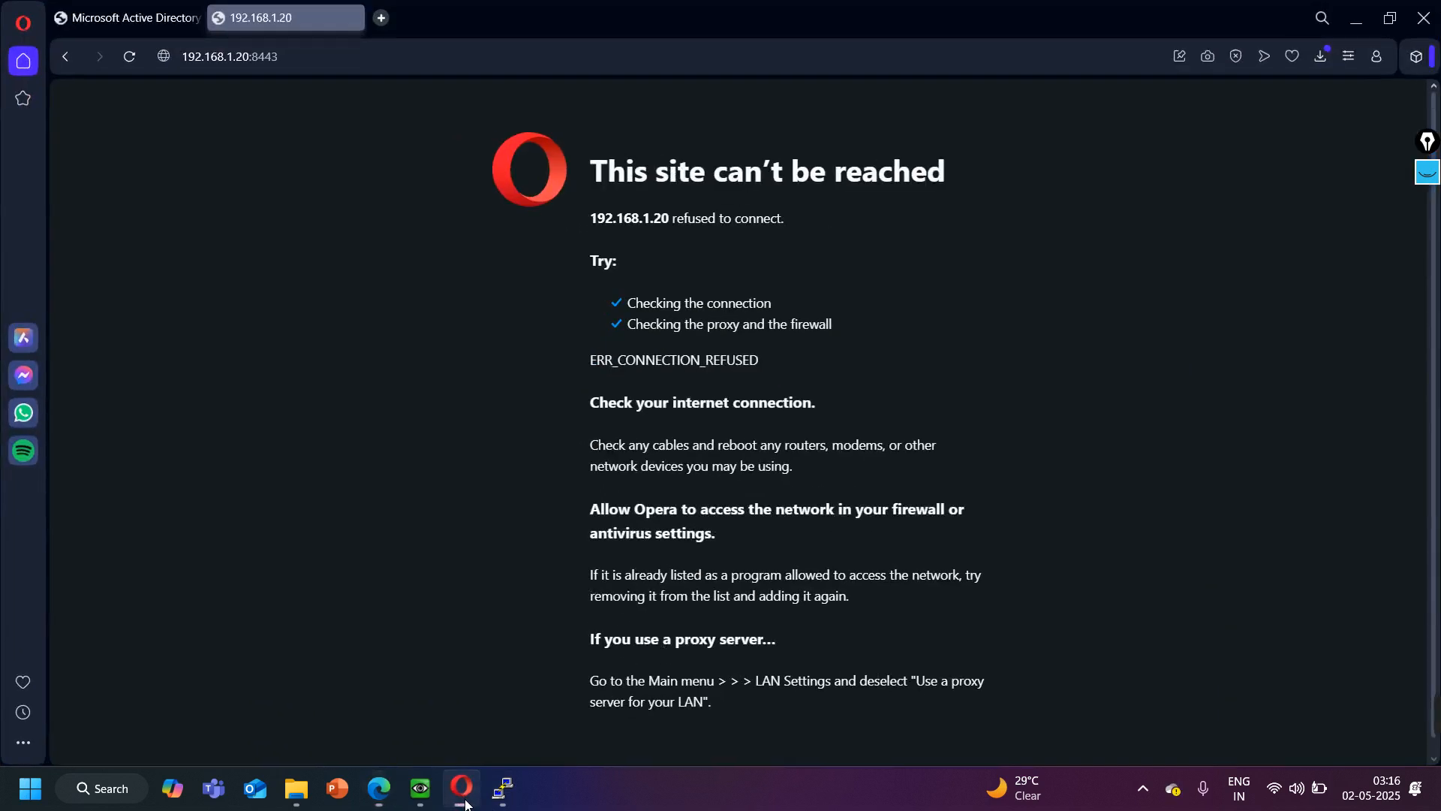
left_click(131, 57)
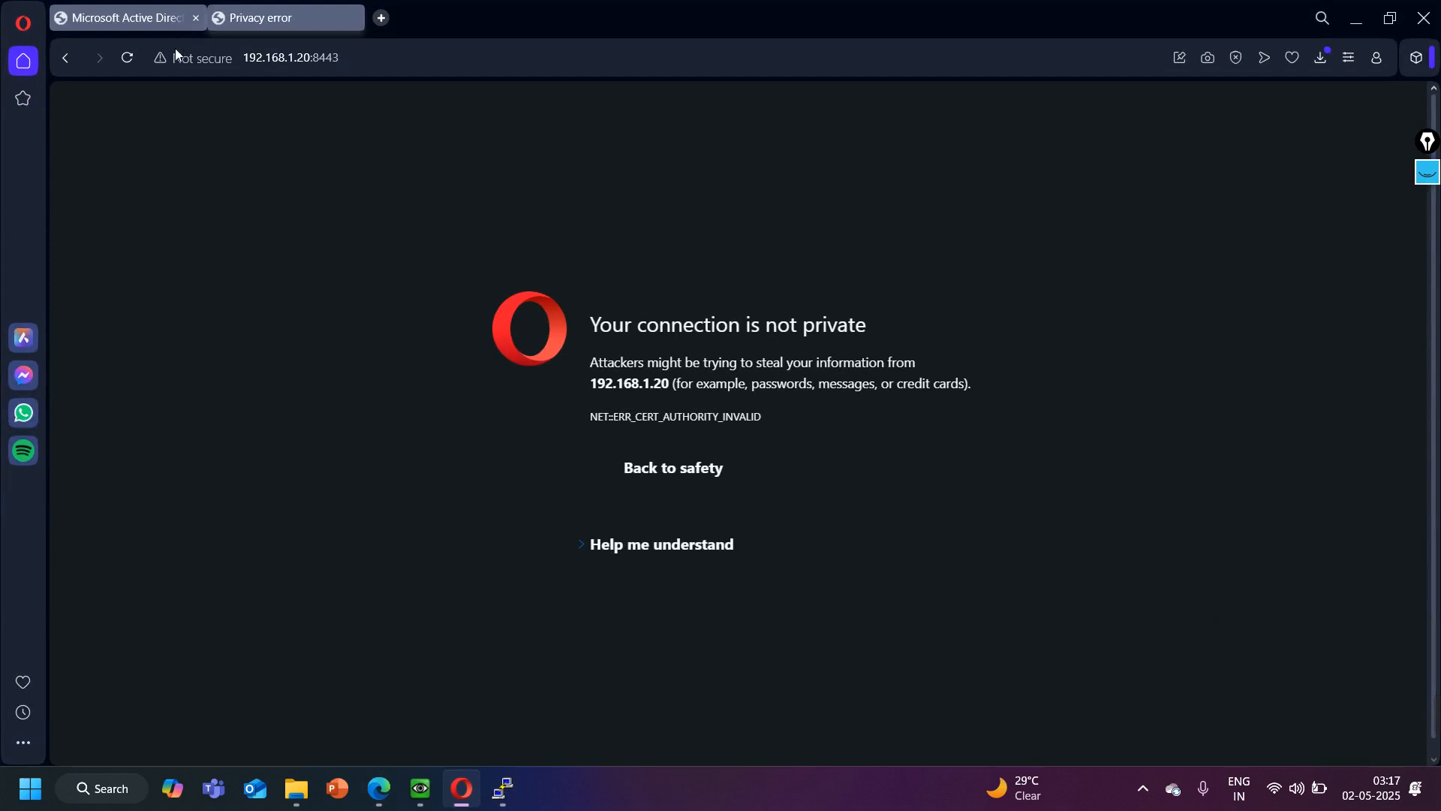
left_click(692, 554)
left_click(685, 601)
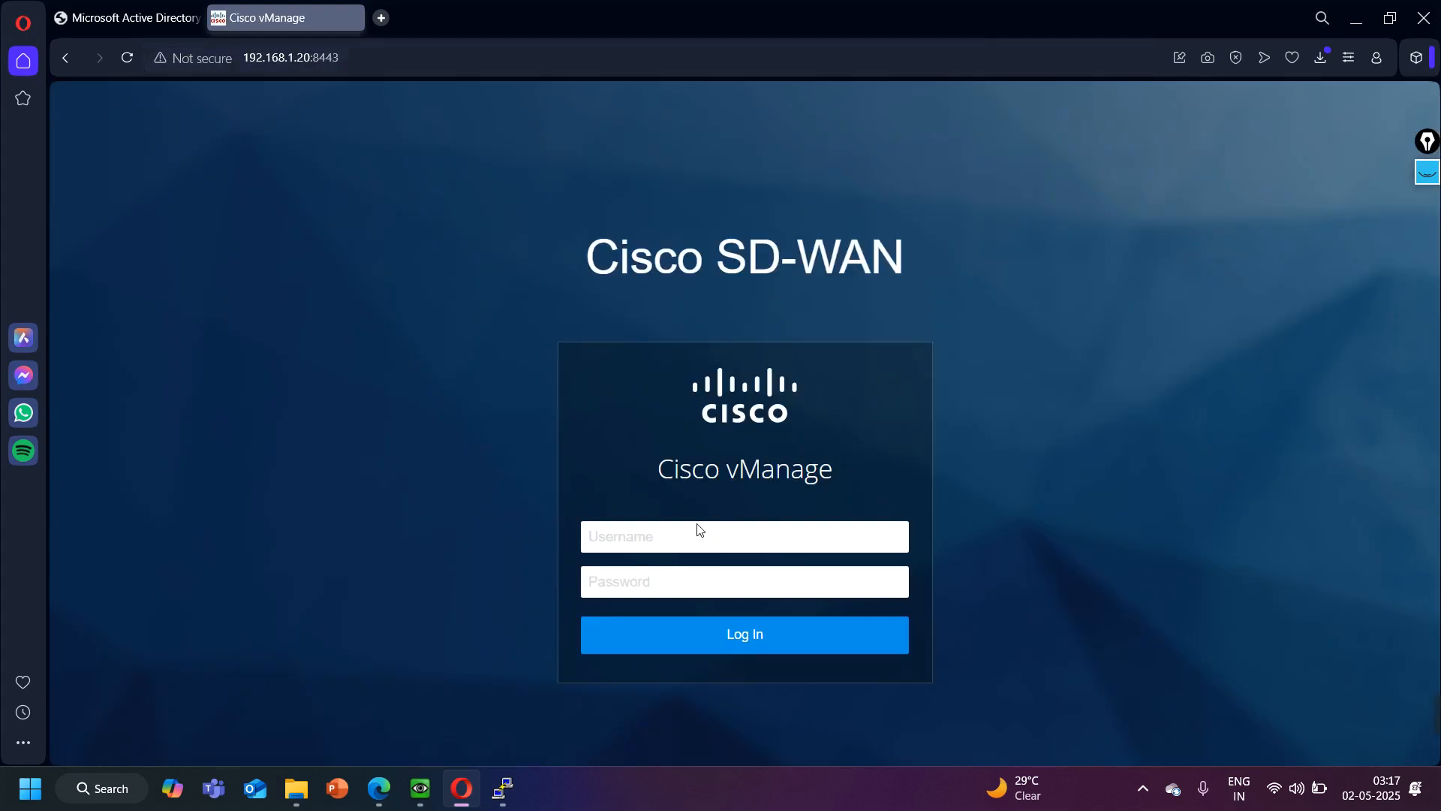
- Log in to Cisco vManage as admin with the account password
left_click(662, 537)
key("Return")
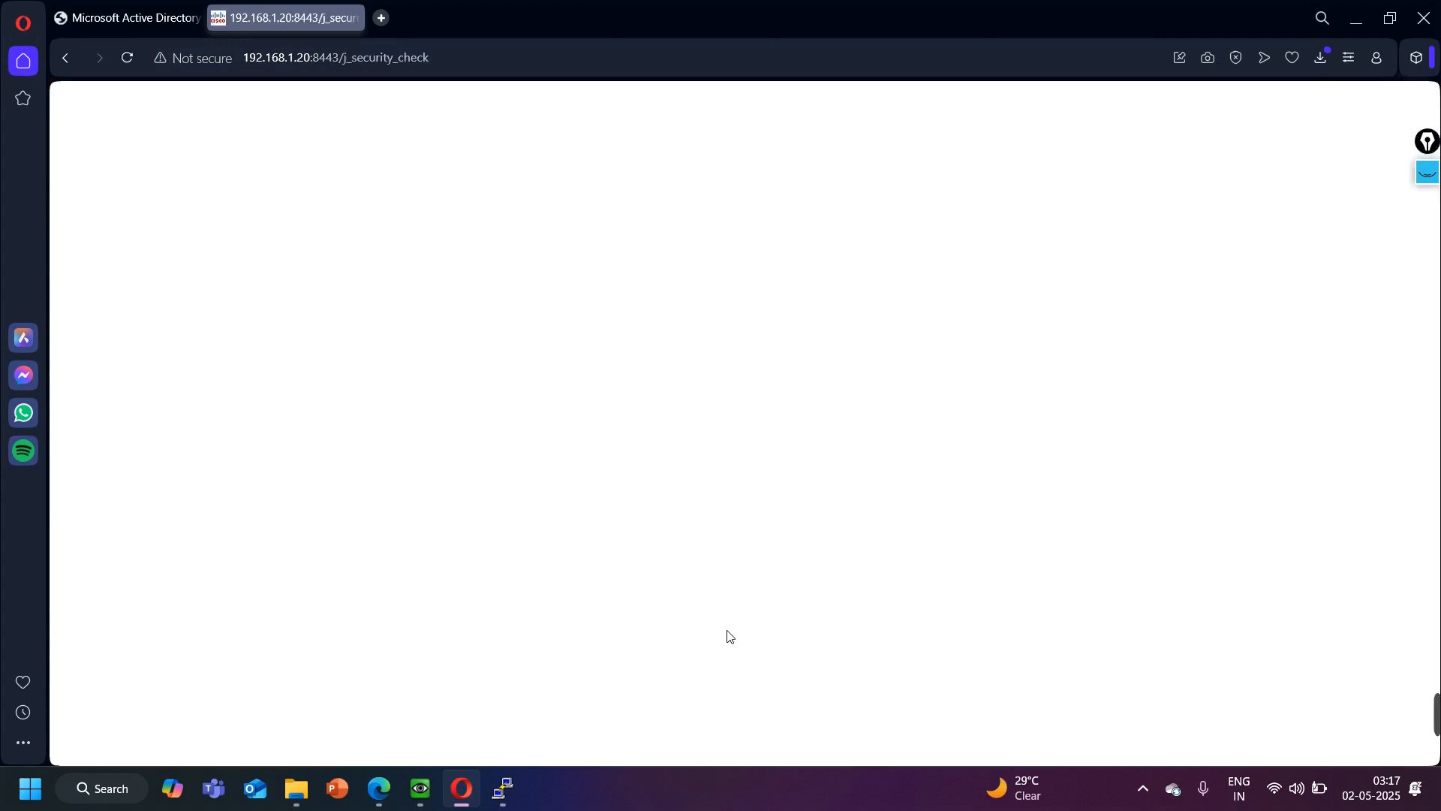
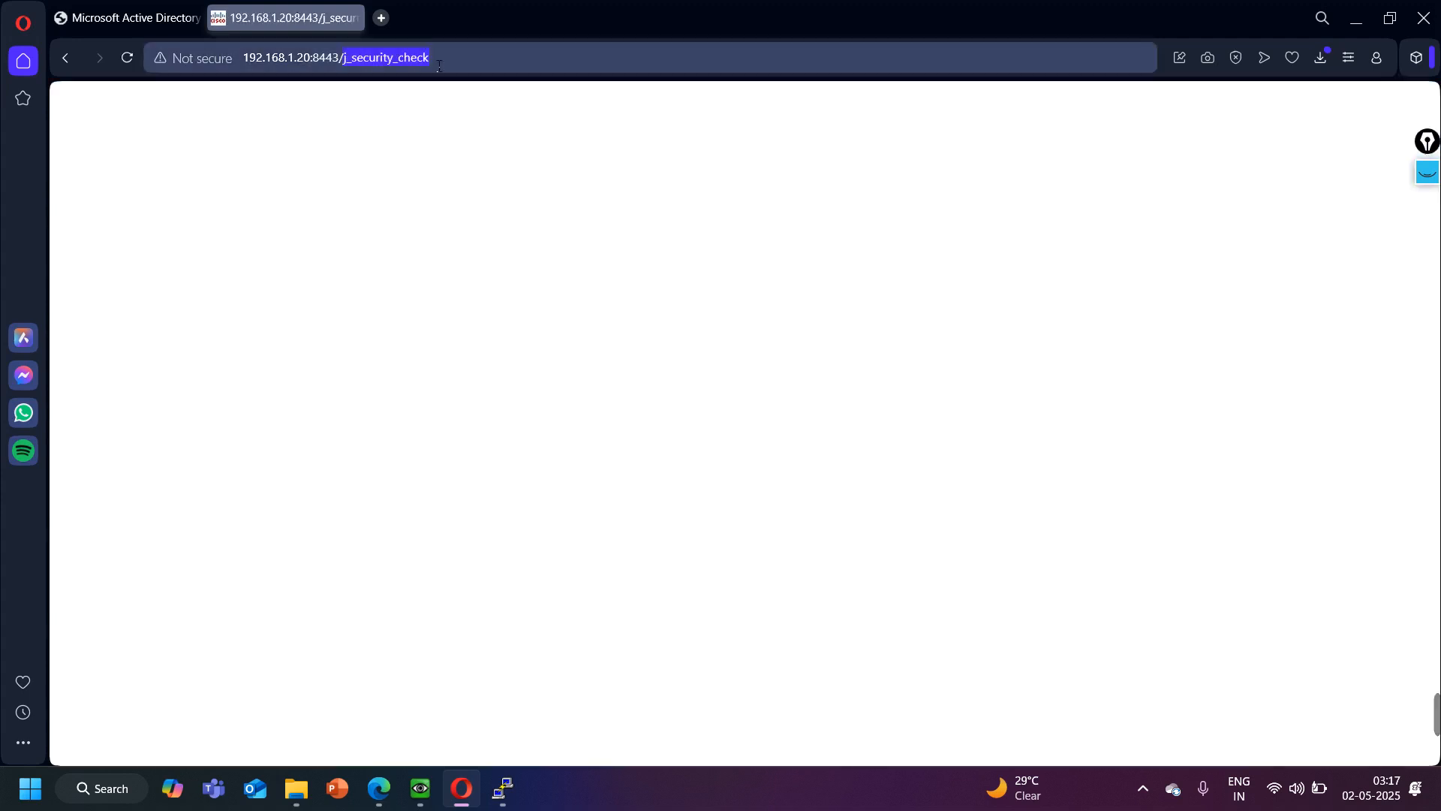
- Load vManage's main page from the base address 192.168.1.20:8443 and dismiss the dashboard's warning notifications
key("BackSpace")
key("Return")
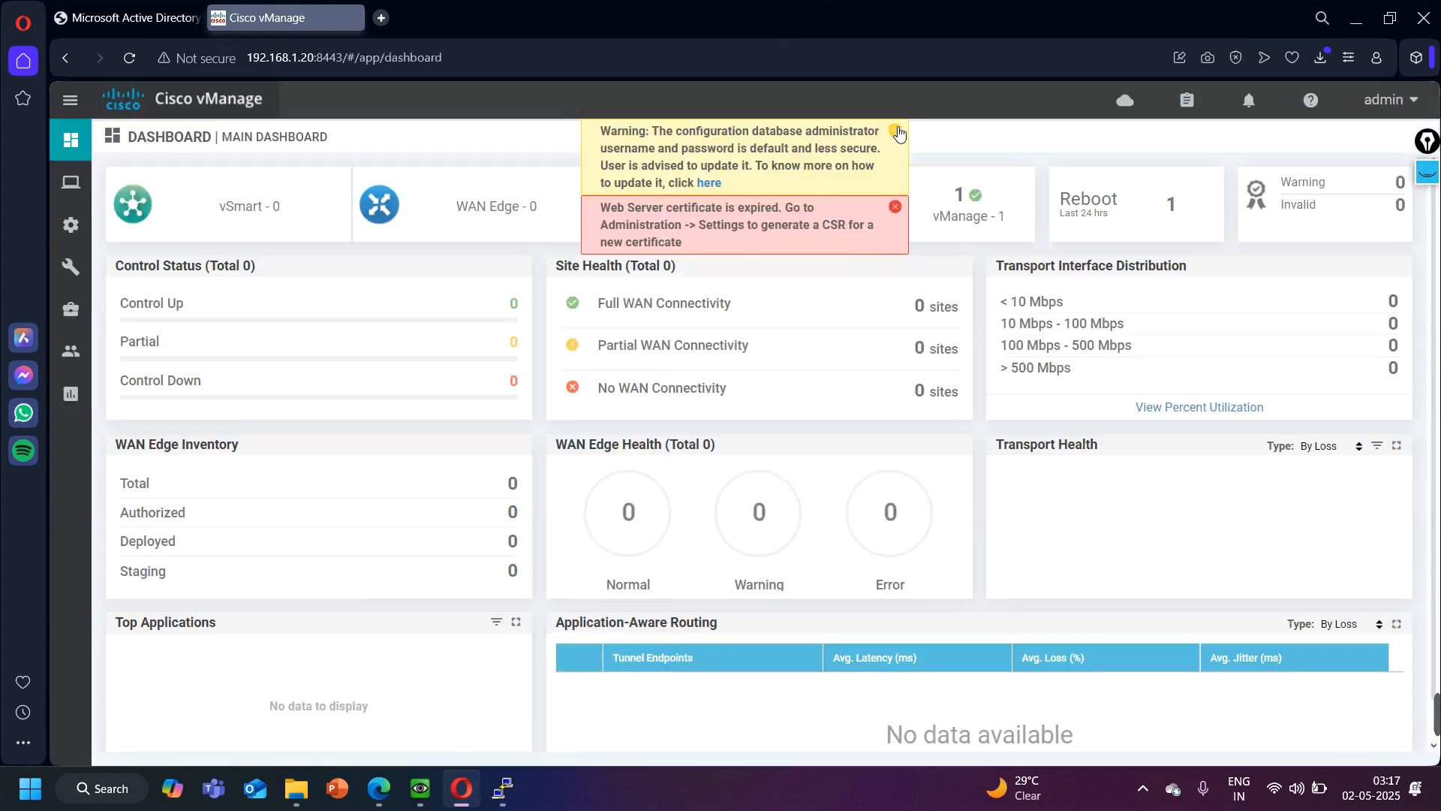
left_click(895, 129)
left_click(903, 131)
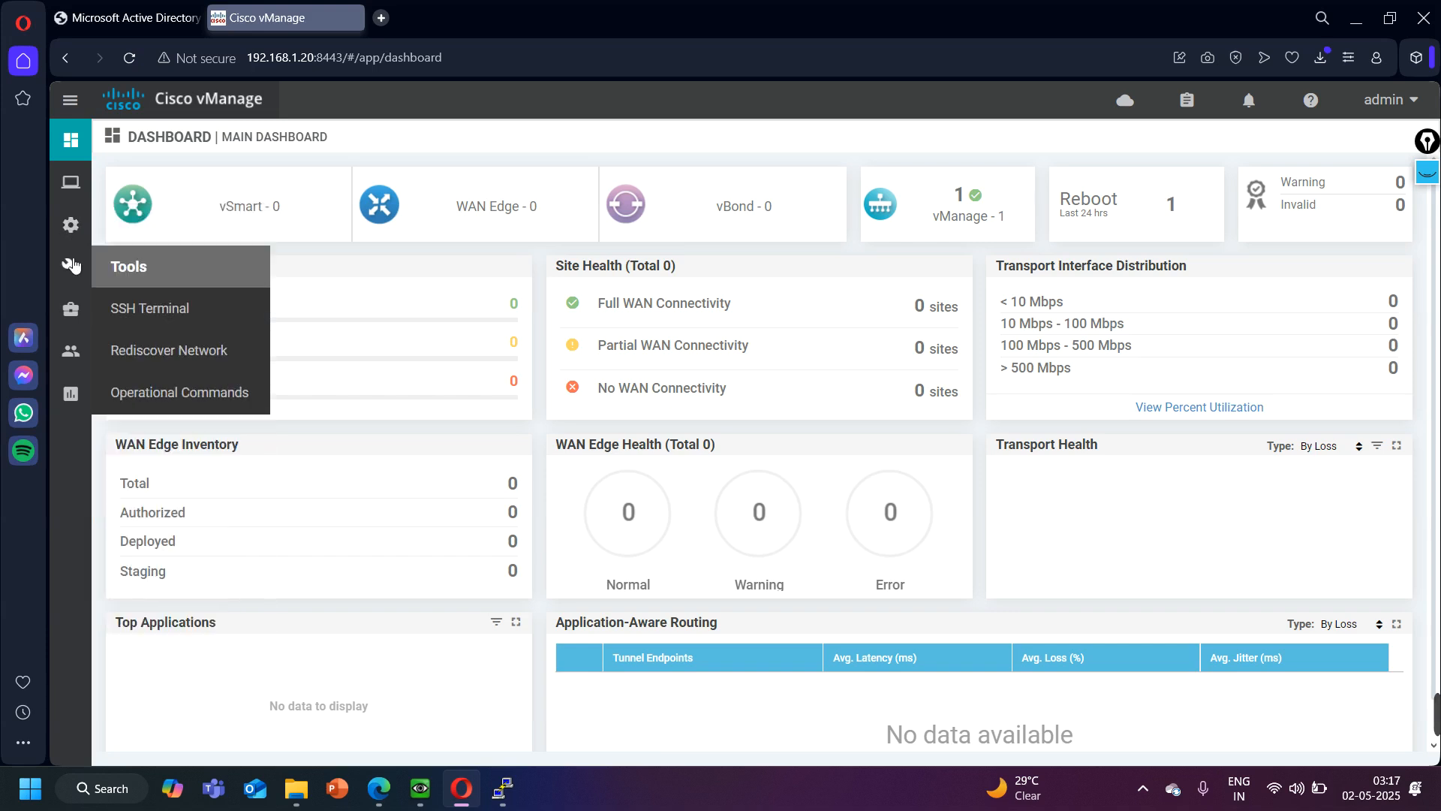
- In vManage's administration settings, enter and confirm nhindialab as the organization name, and save it
mouse_move(79, 312)
mouse_move(75, 351)
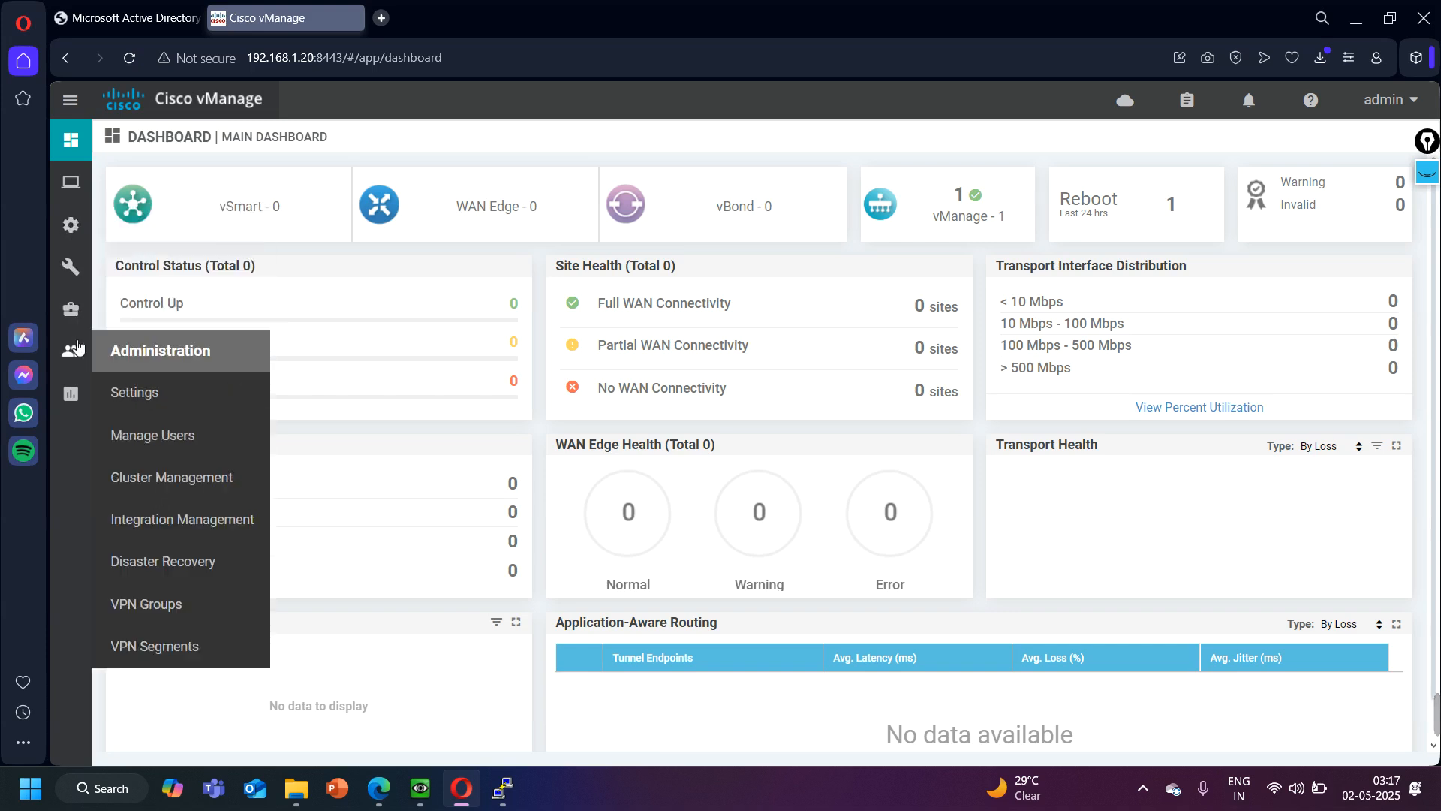
left_click(153, 394)
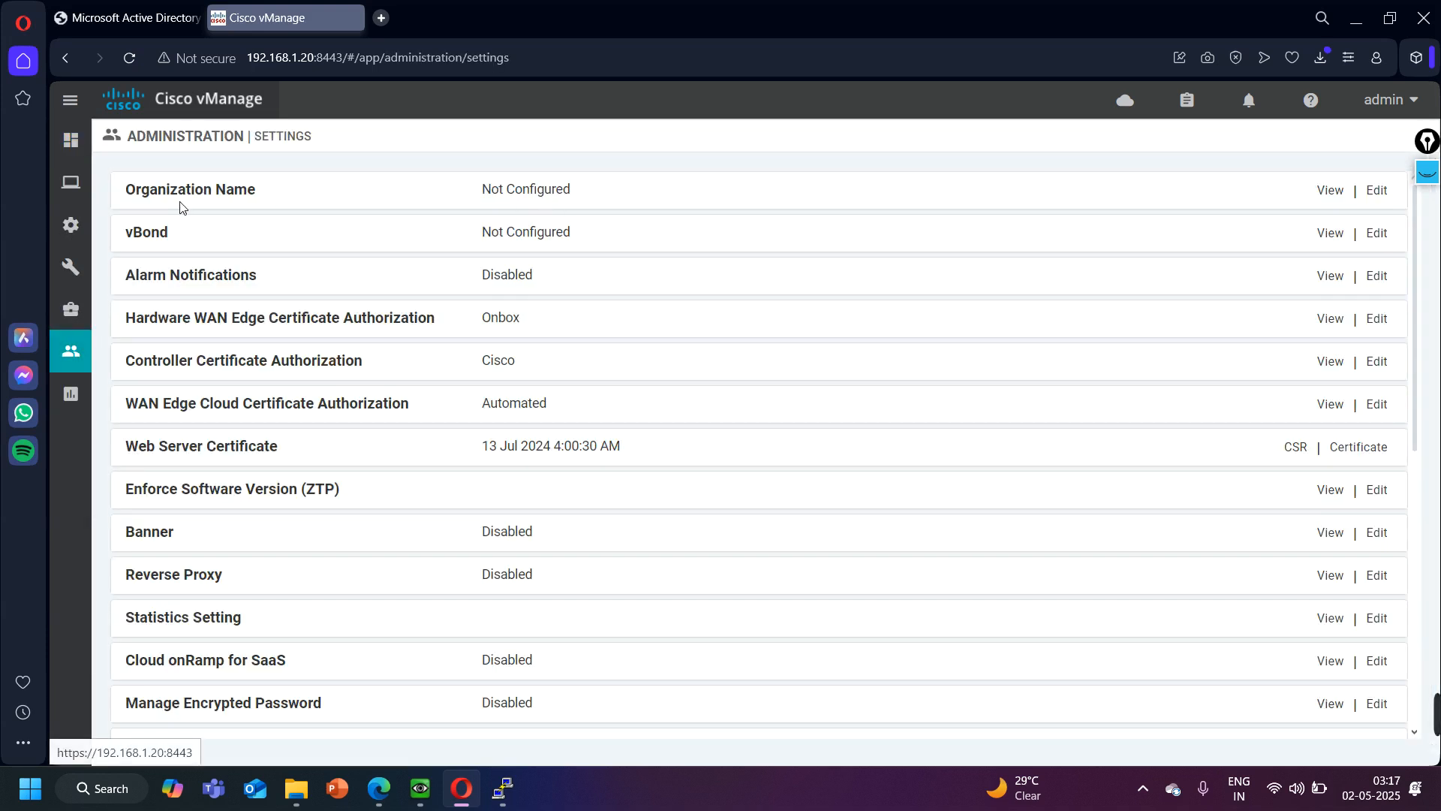
left_click(1381, 205)
left_click(299, 267)
left_click(286, 304)
left_click(439, 267)
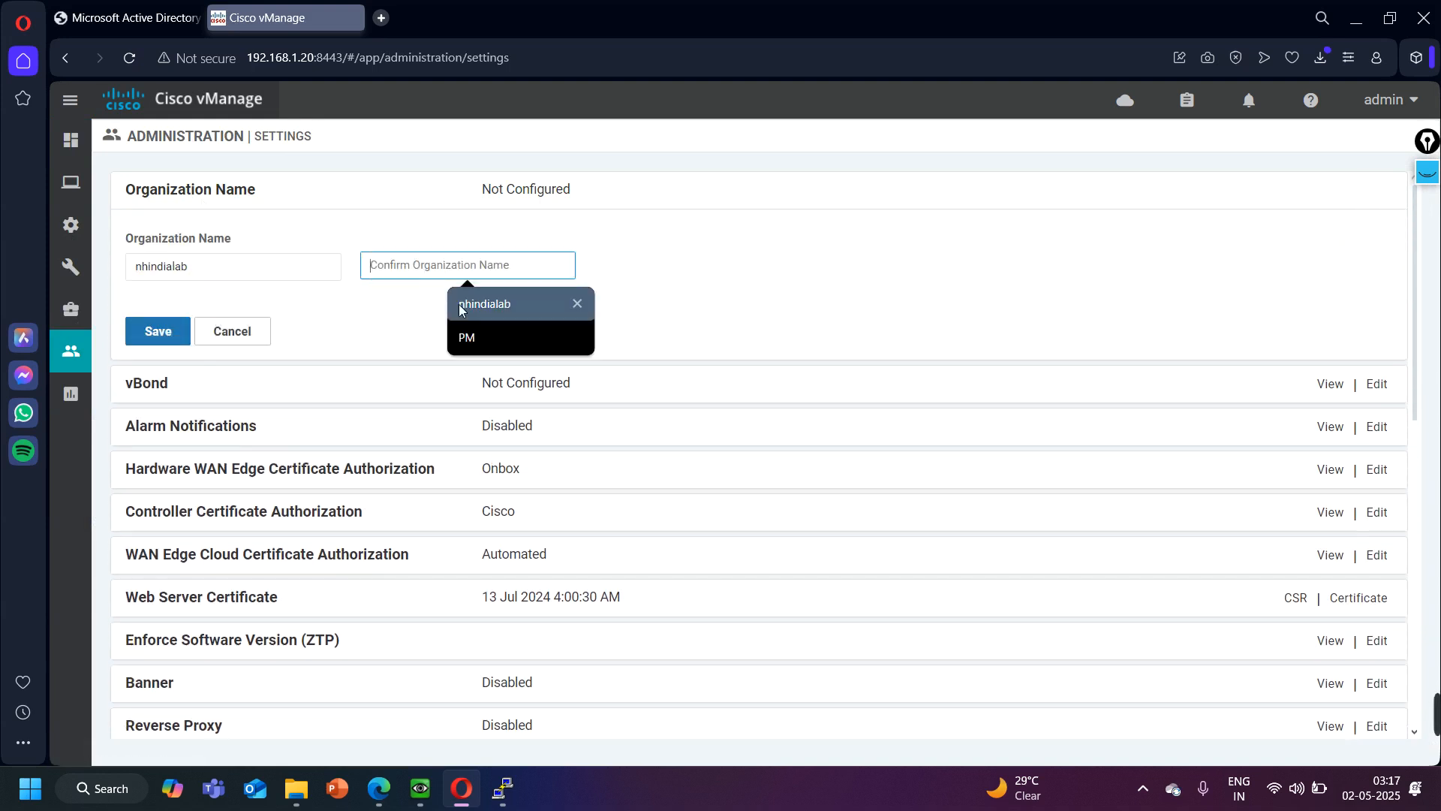
left_click(515, 304)
left_click(176, 332)
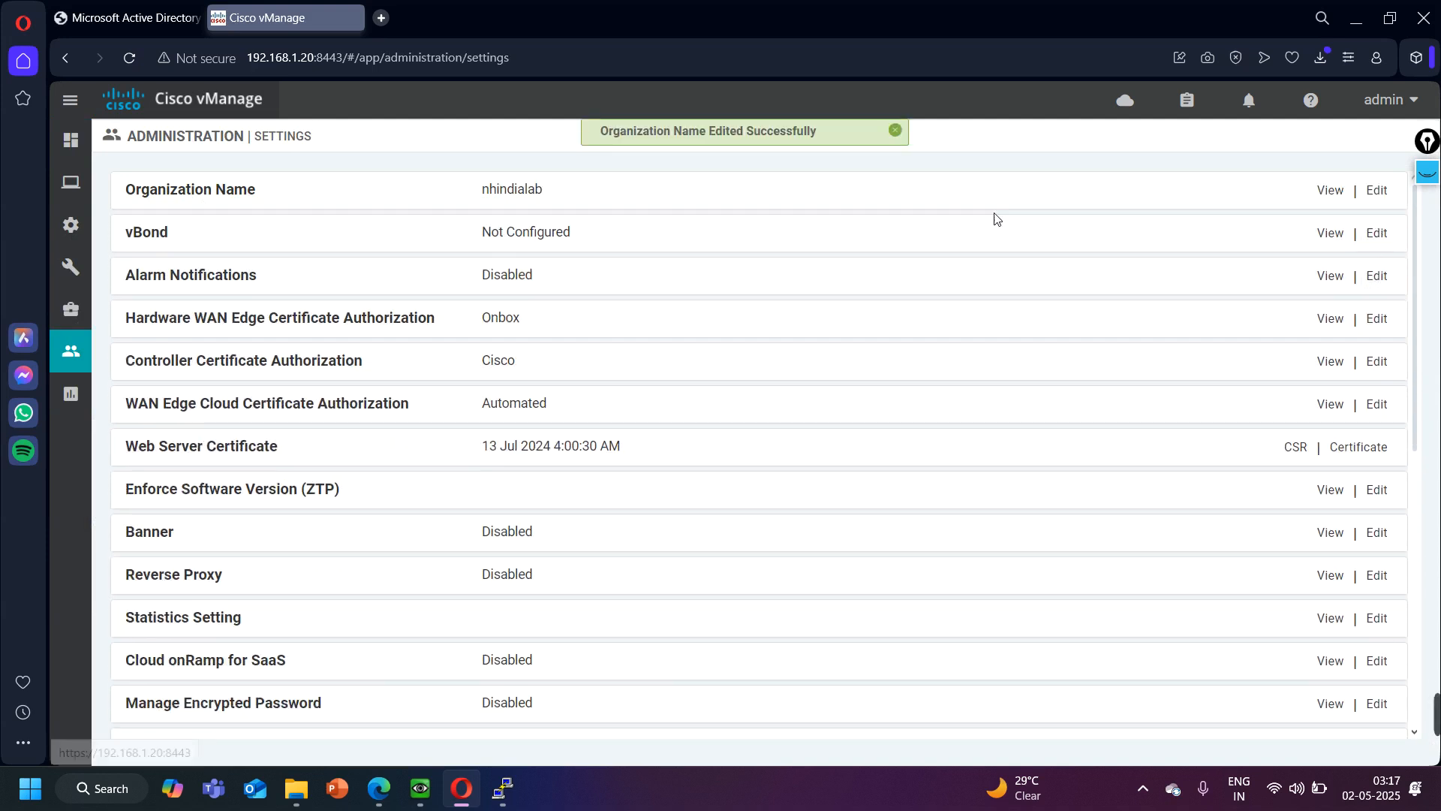
- Set the vBond address to 100.1.1.3 with port 12346 and save it
left_click(1377, 233)
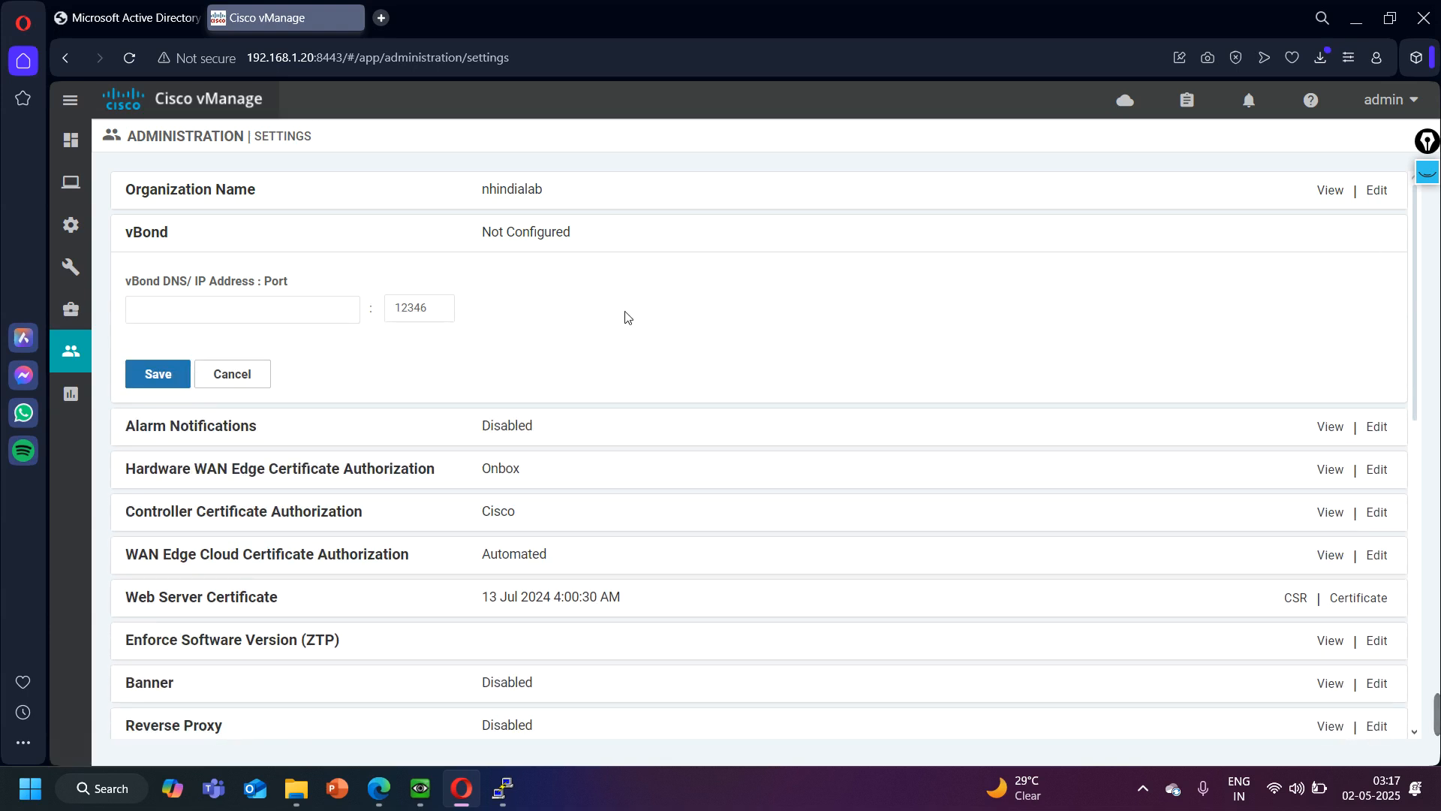
left_click(183, 319)
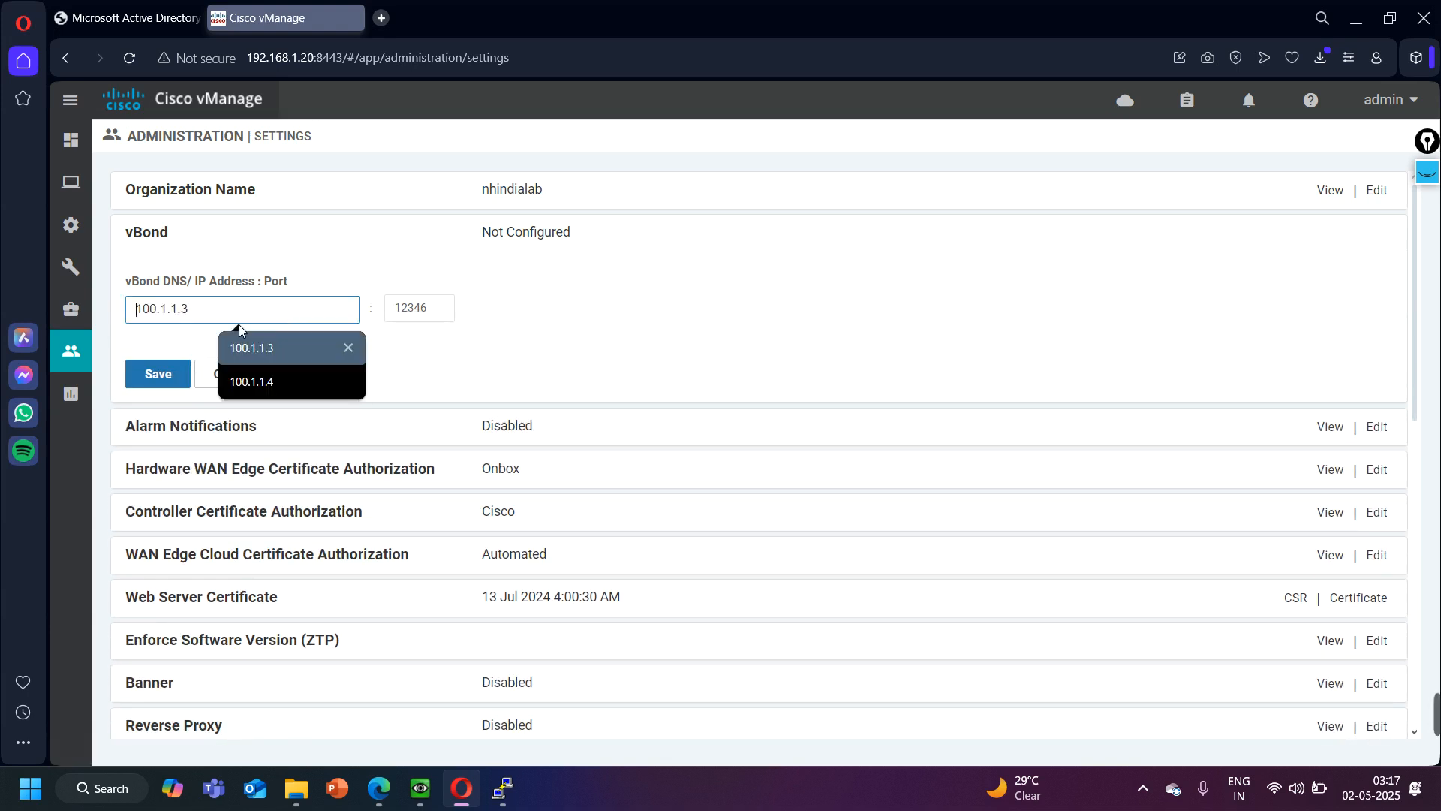
left_click(295, 347)
left_click(162, 372)
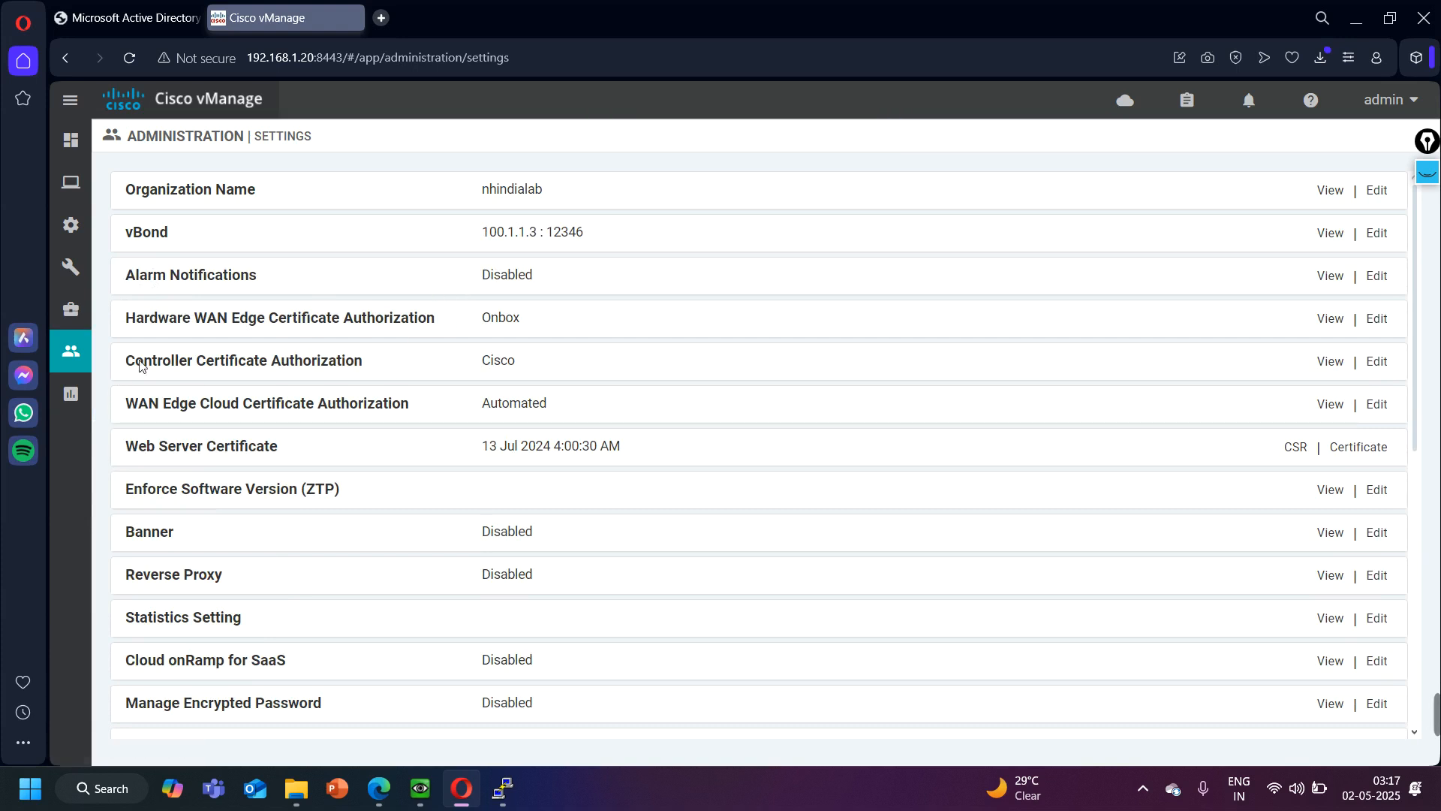
- Change the Controller Certificate Authorization signing method to Enterprise Root Certificate and confirm the authority change
double_click(365, 361)
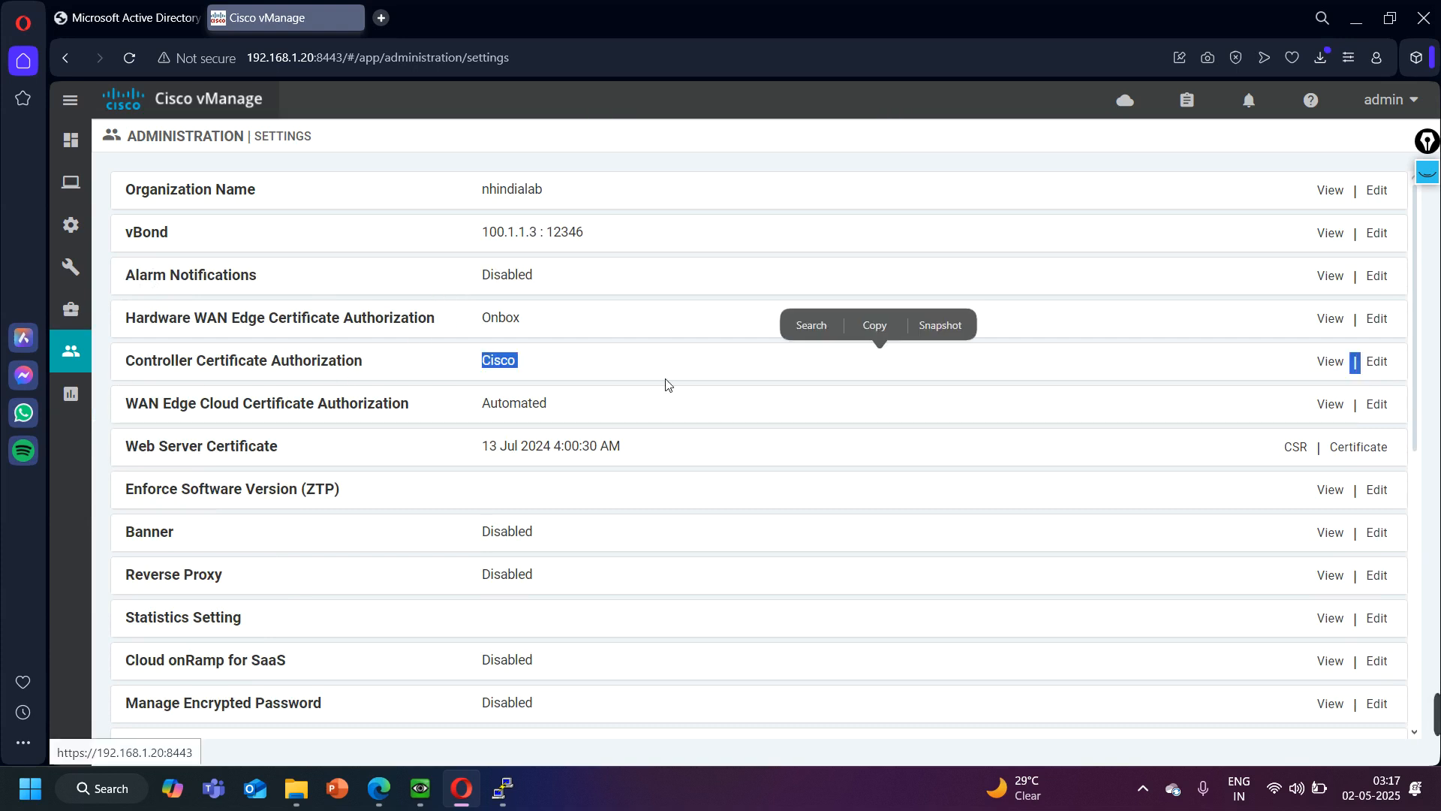
left_click(1377, 364)
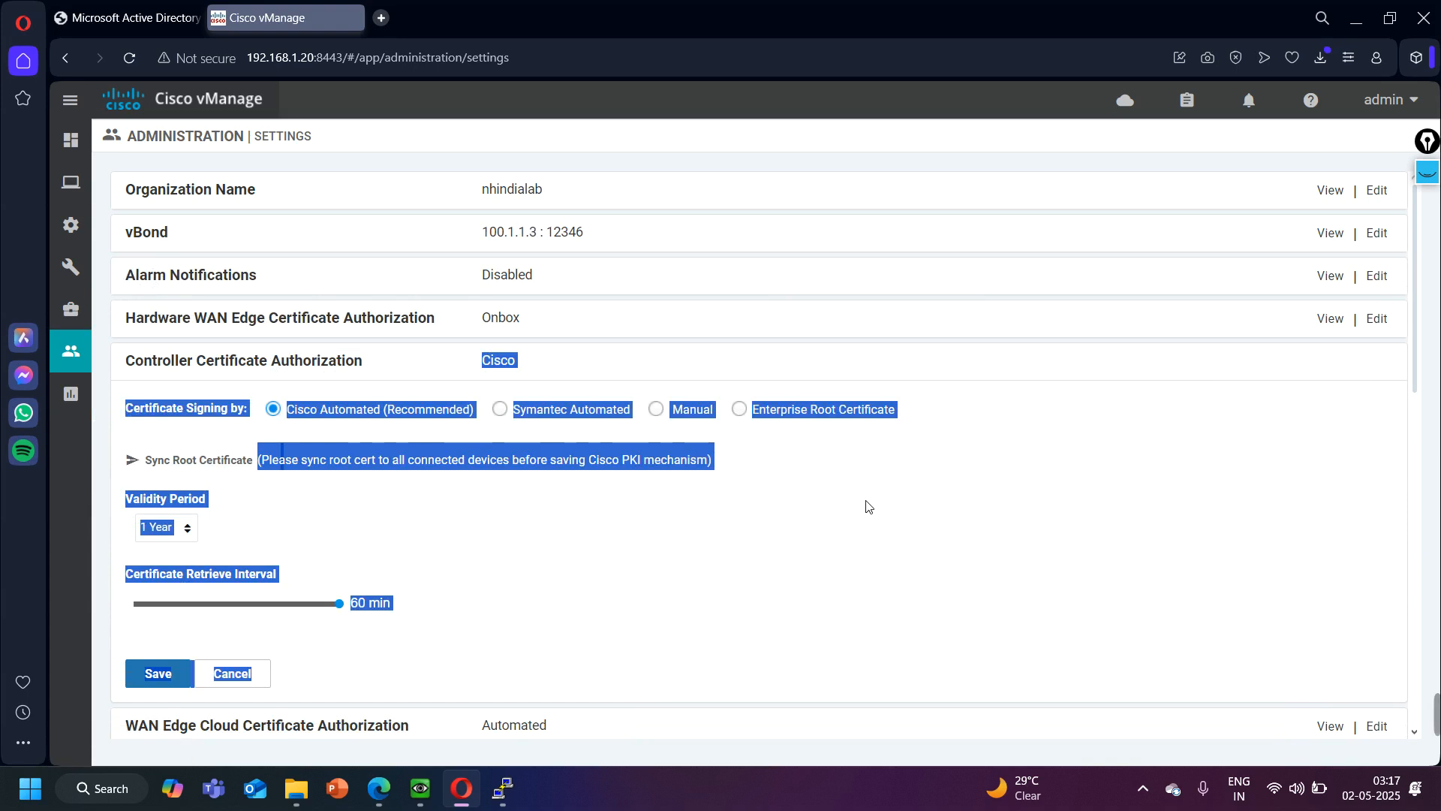
left_click(740, 411)
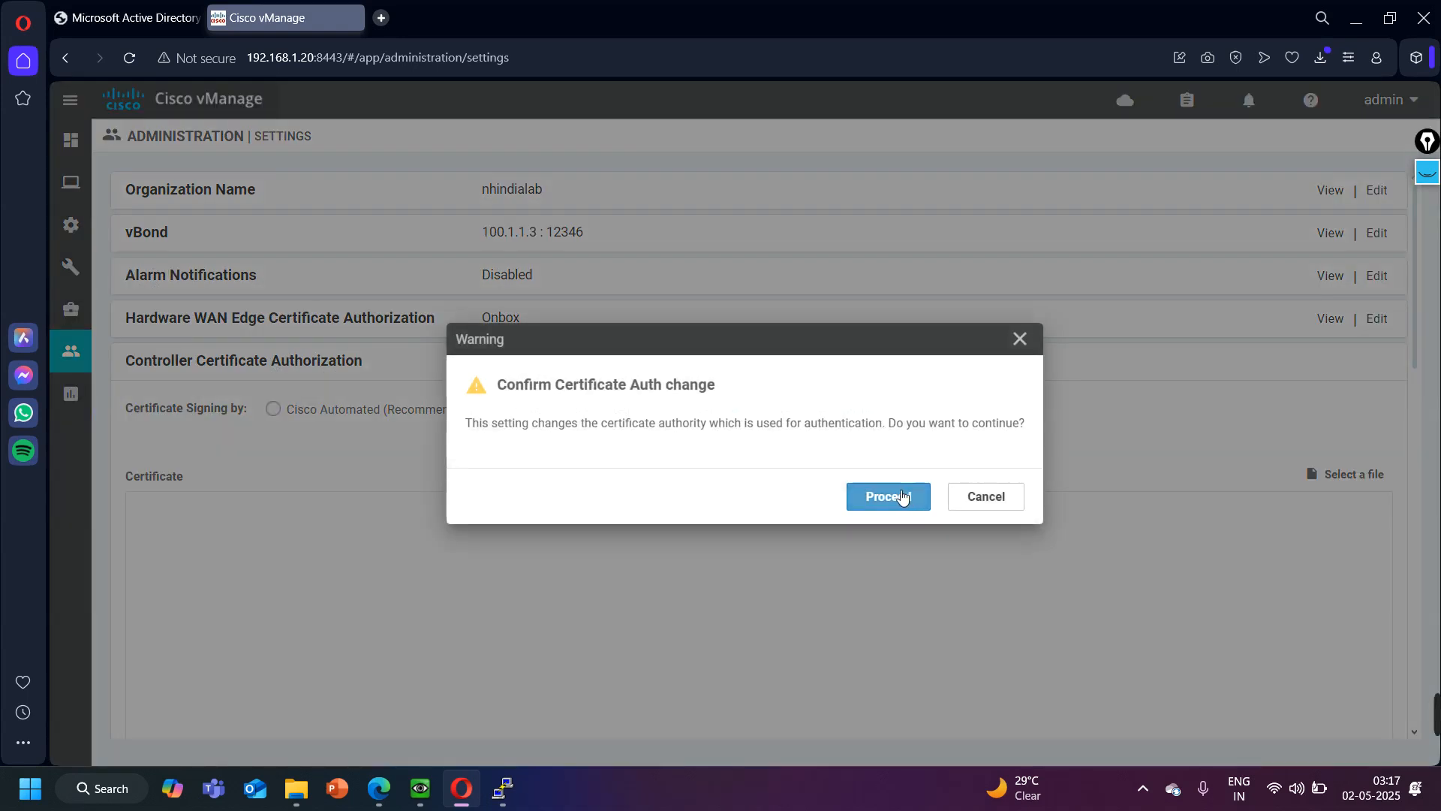
left_click(906, 498)
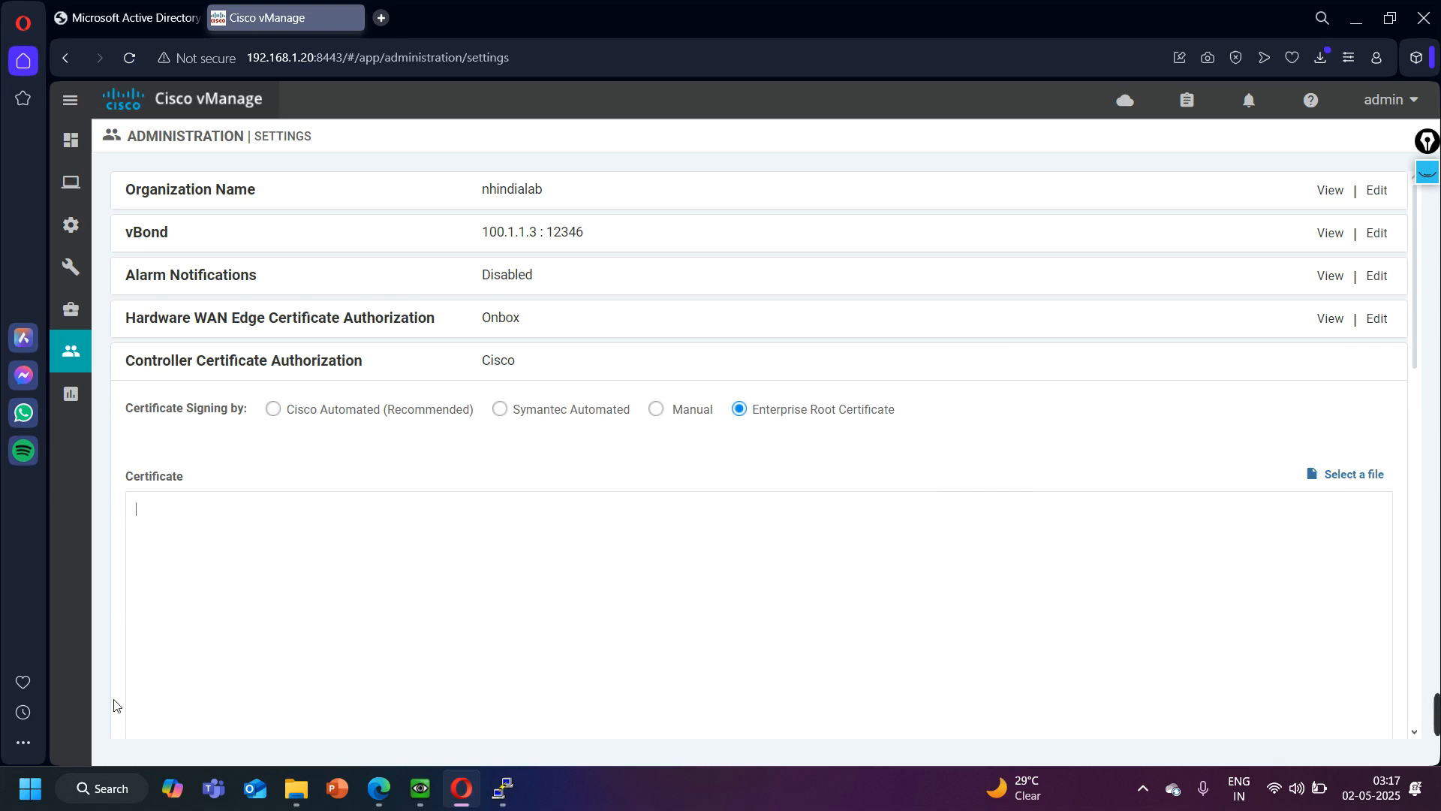
- Load the root CA certificate file from the Downloads folder, then import and save it without setting CSR properties
left_click(1340, 485)
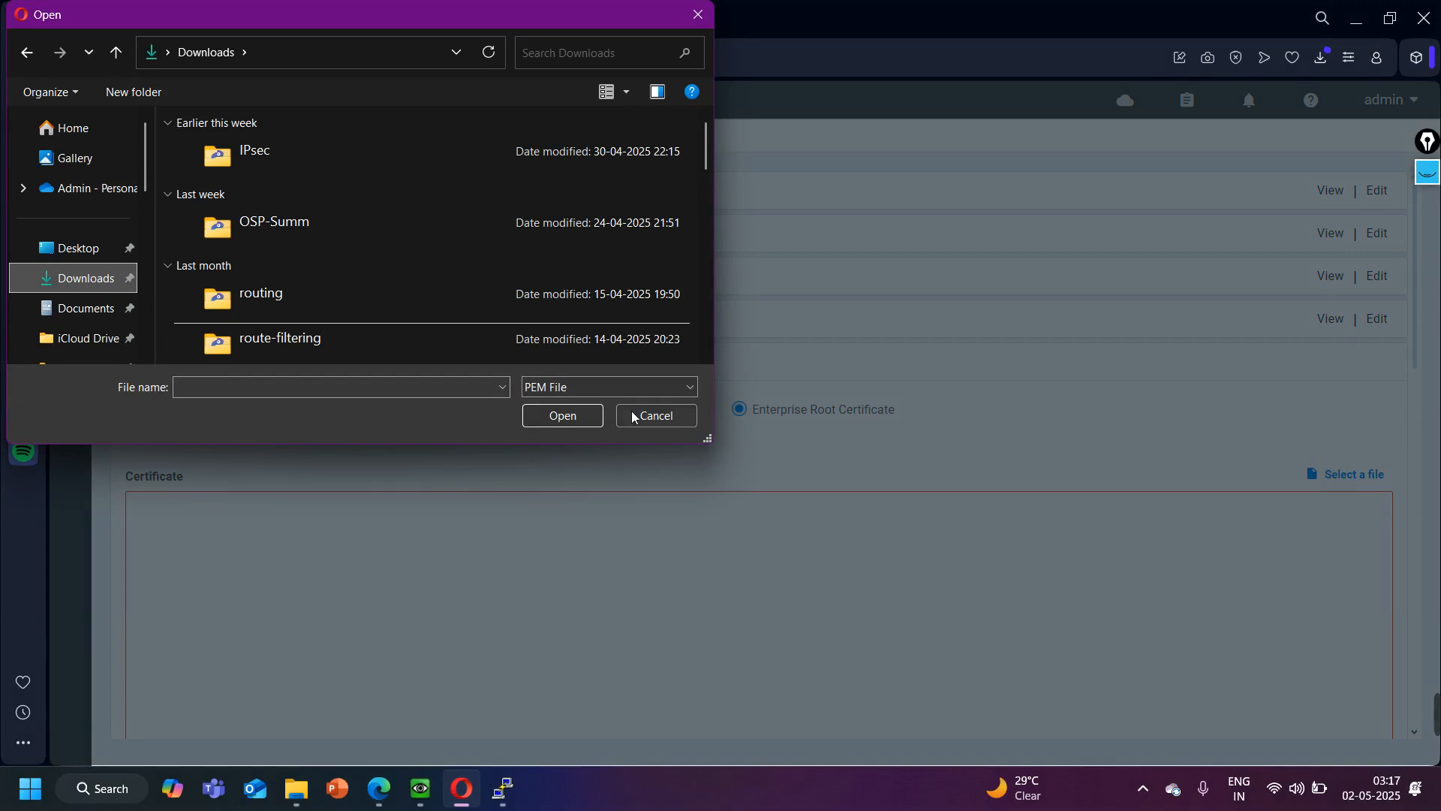
left_click(597, 390)
left_click(593, 417)
double_click(274, 168)
scroll(622, 576, "down", 1)
scroll(622, 576, "down", 8)
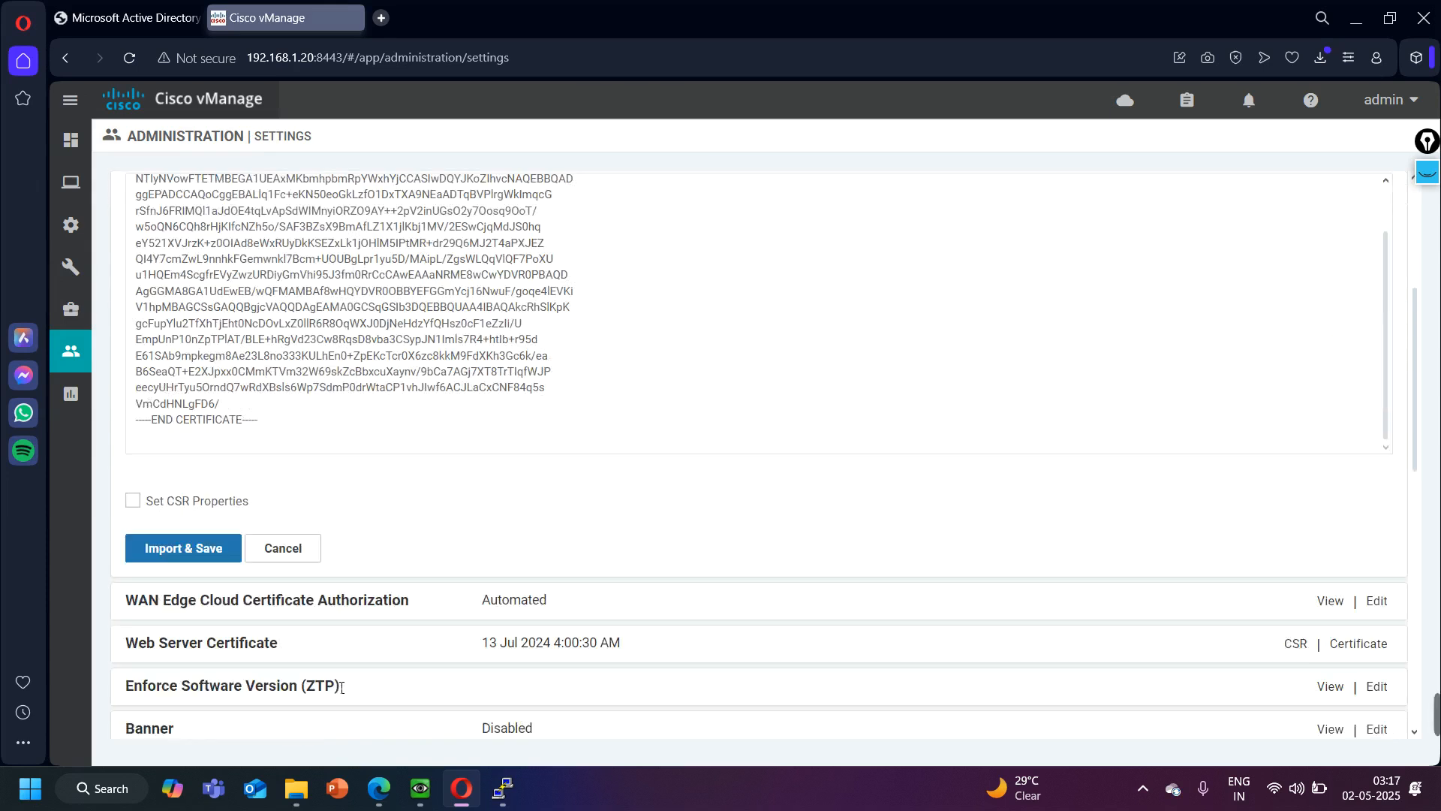
scroll(215, 499, "up", 3)
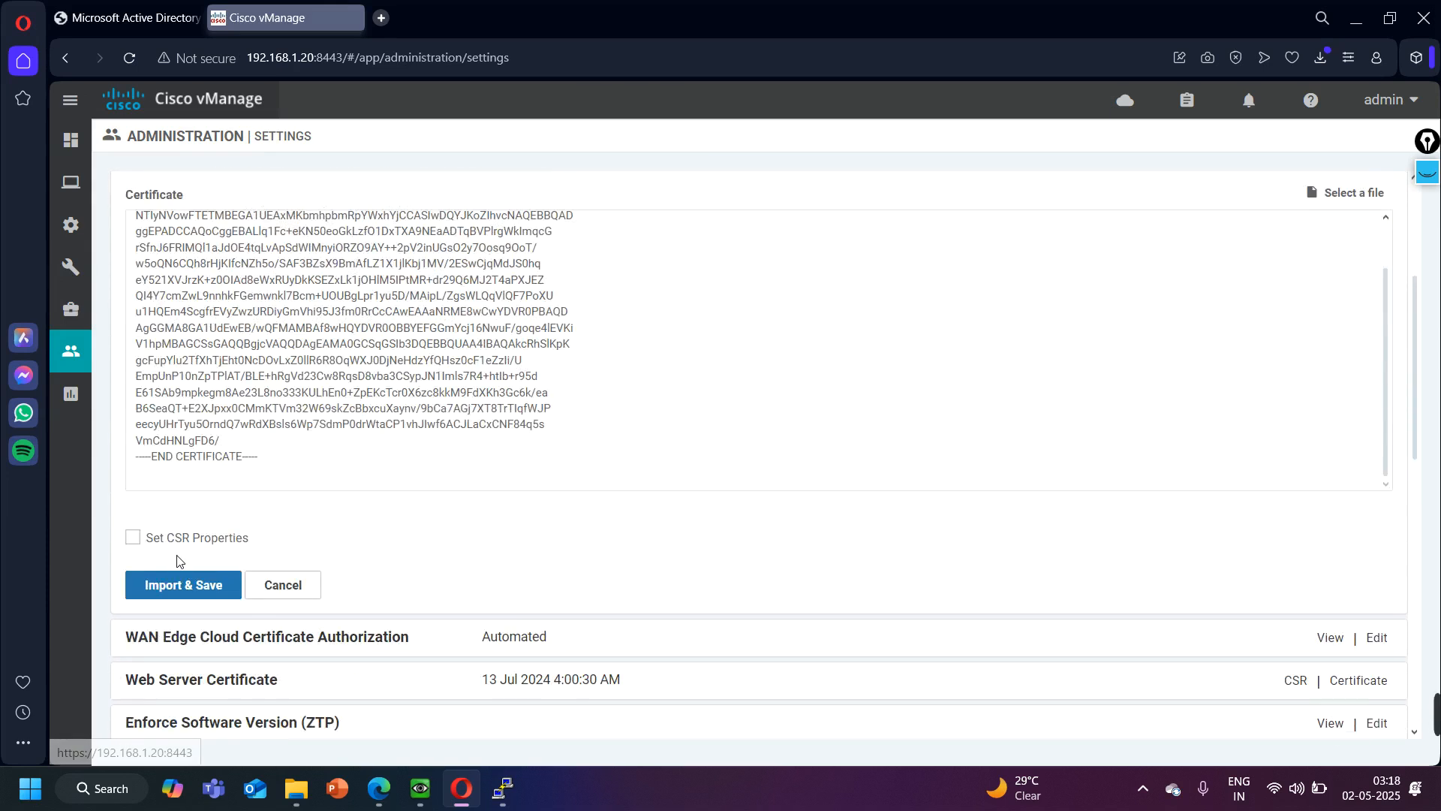
left_click(133, 537)
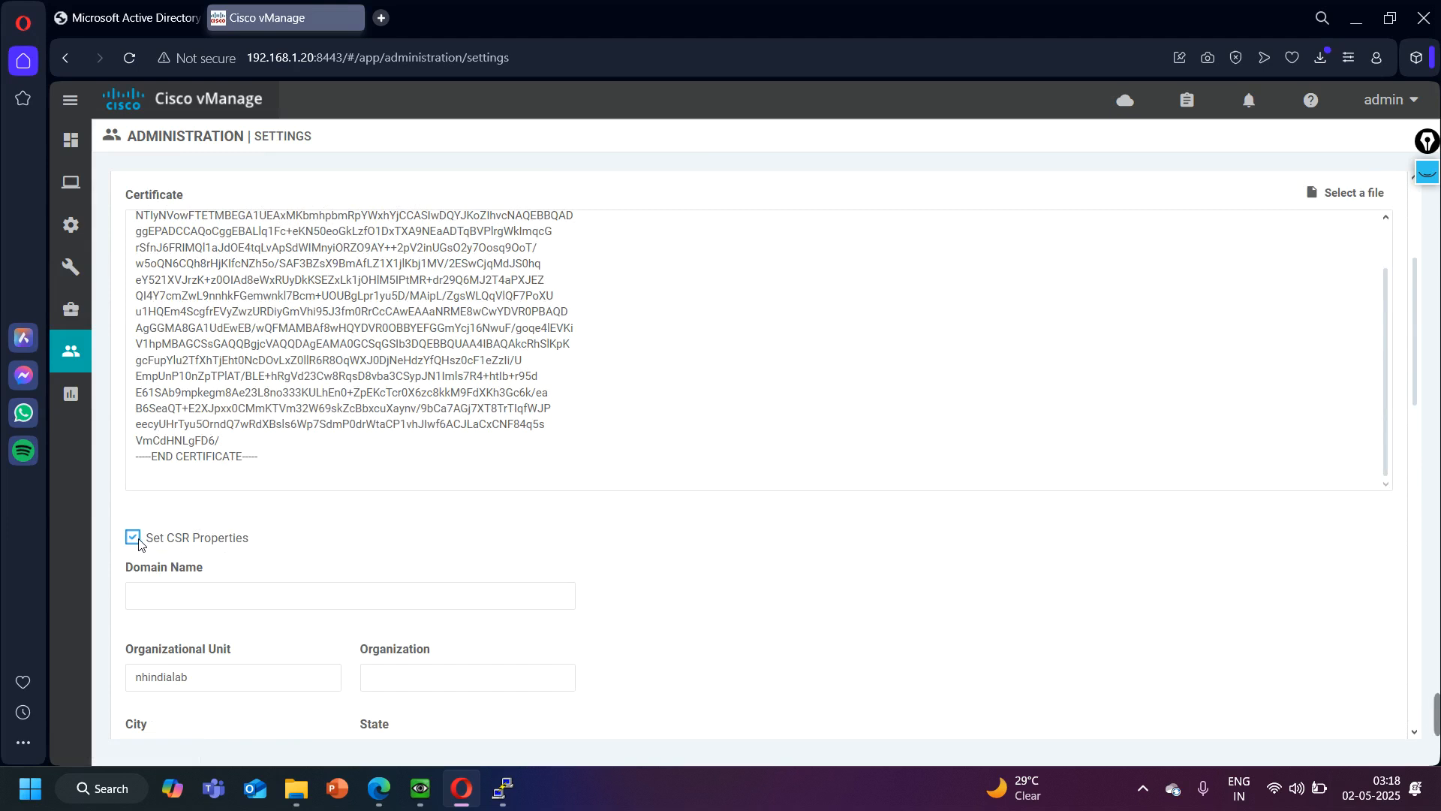
left_click(133, 537)
left_click(173, 586)
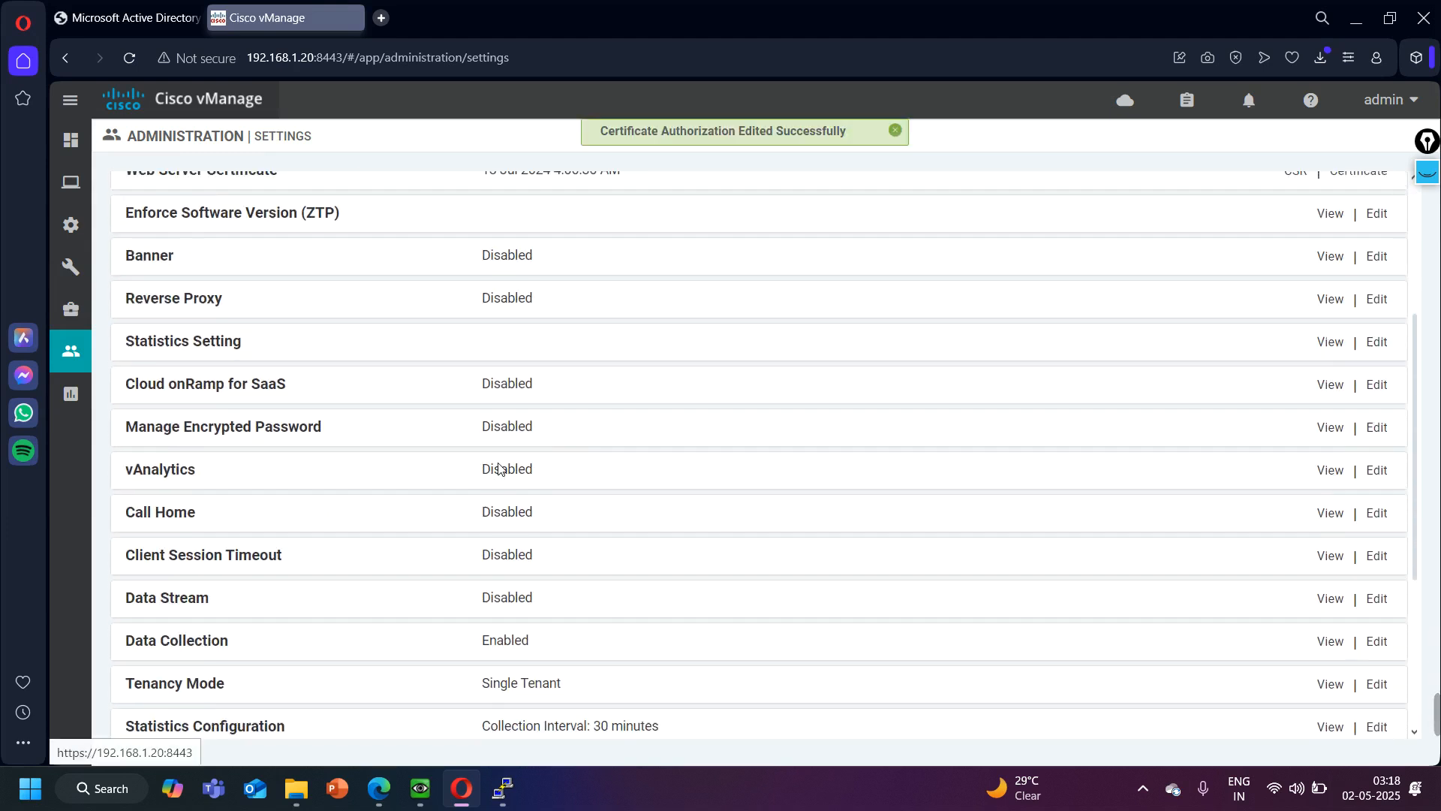
- Open the controllers list in vManage's certificate configuration
mouse_move(70, 225)
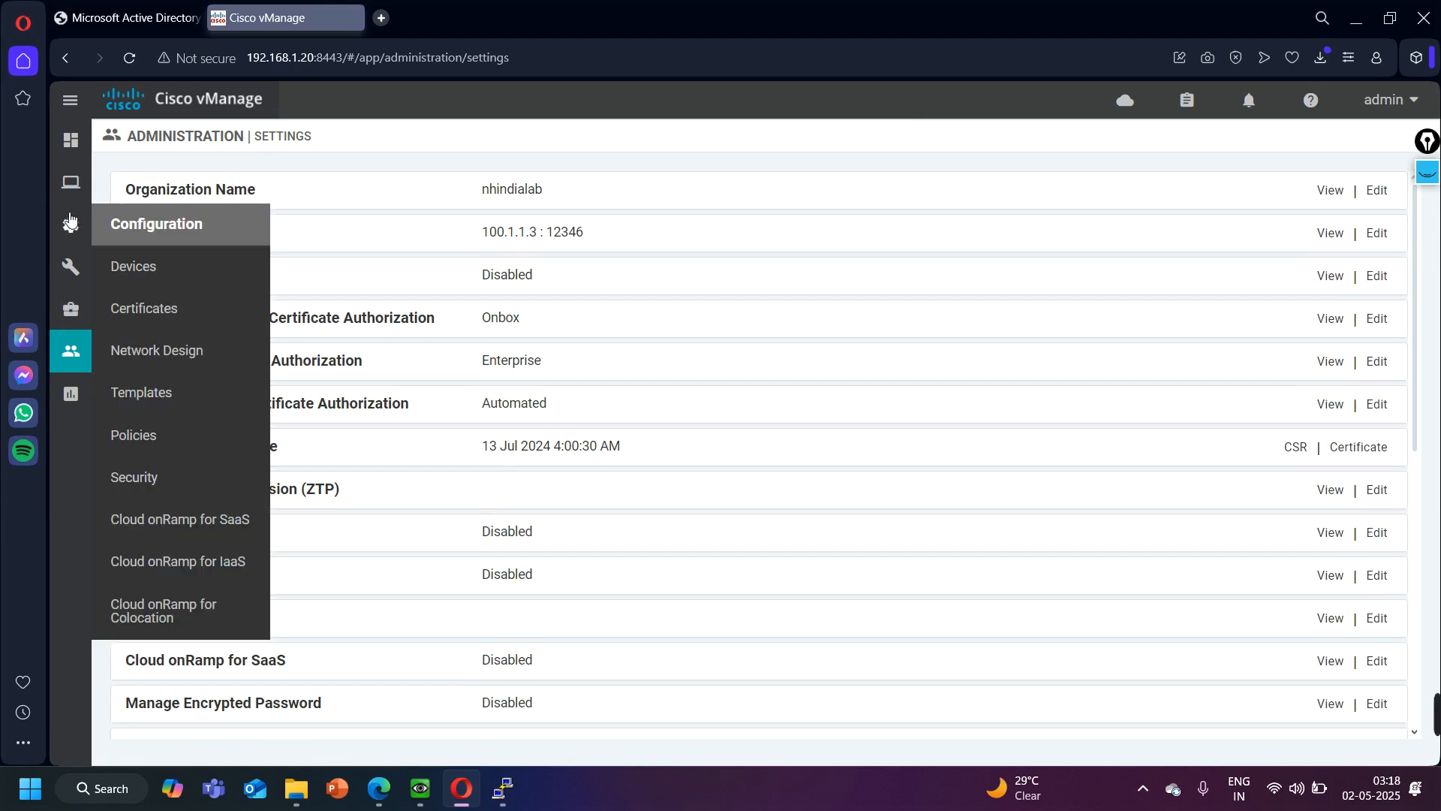
left_click(159, 309)
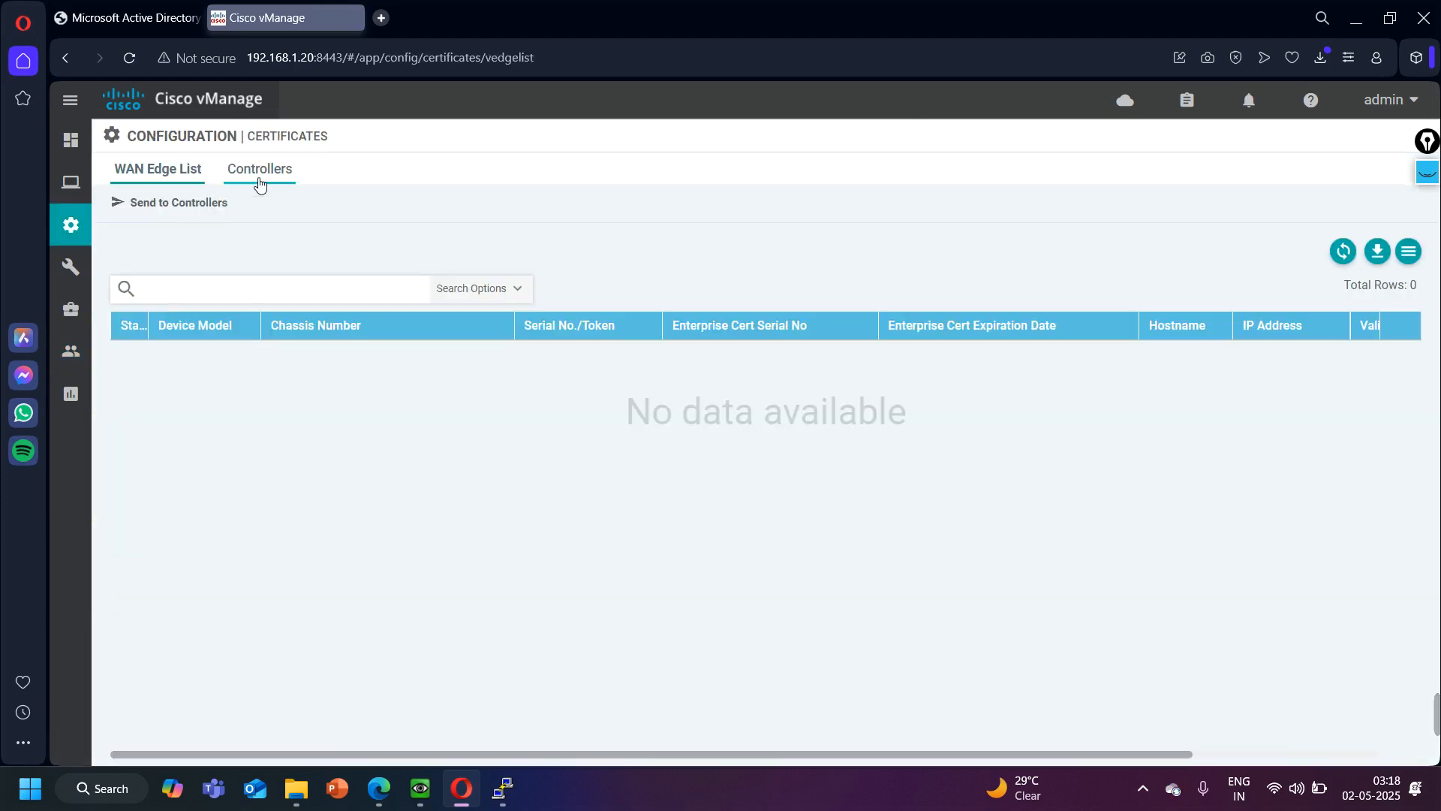
left_click(257, 171)
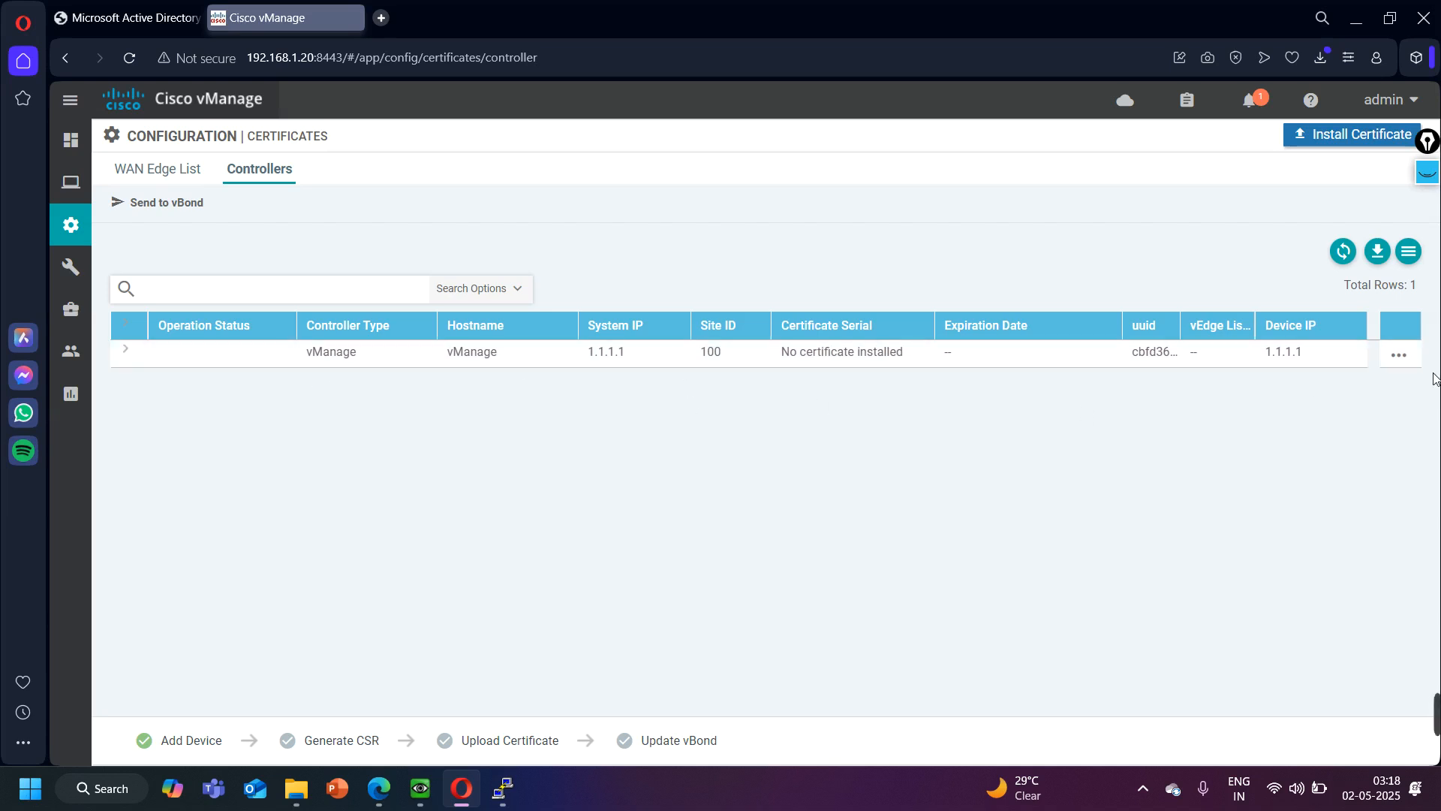
left_click(1400, 358)
left_click(1336, 426)
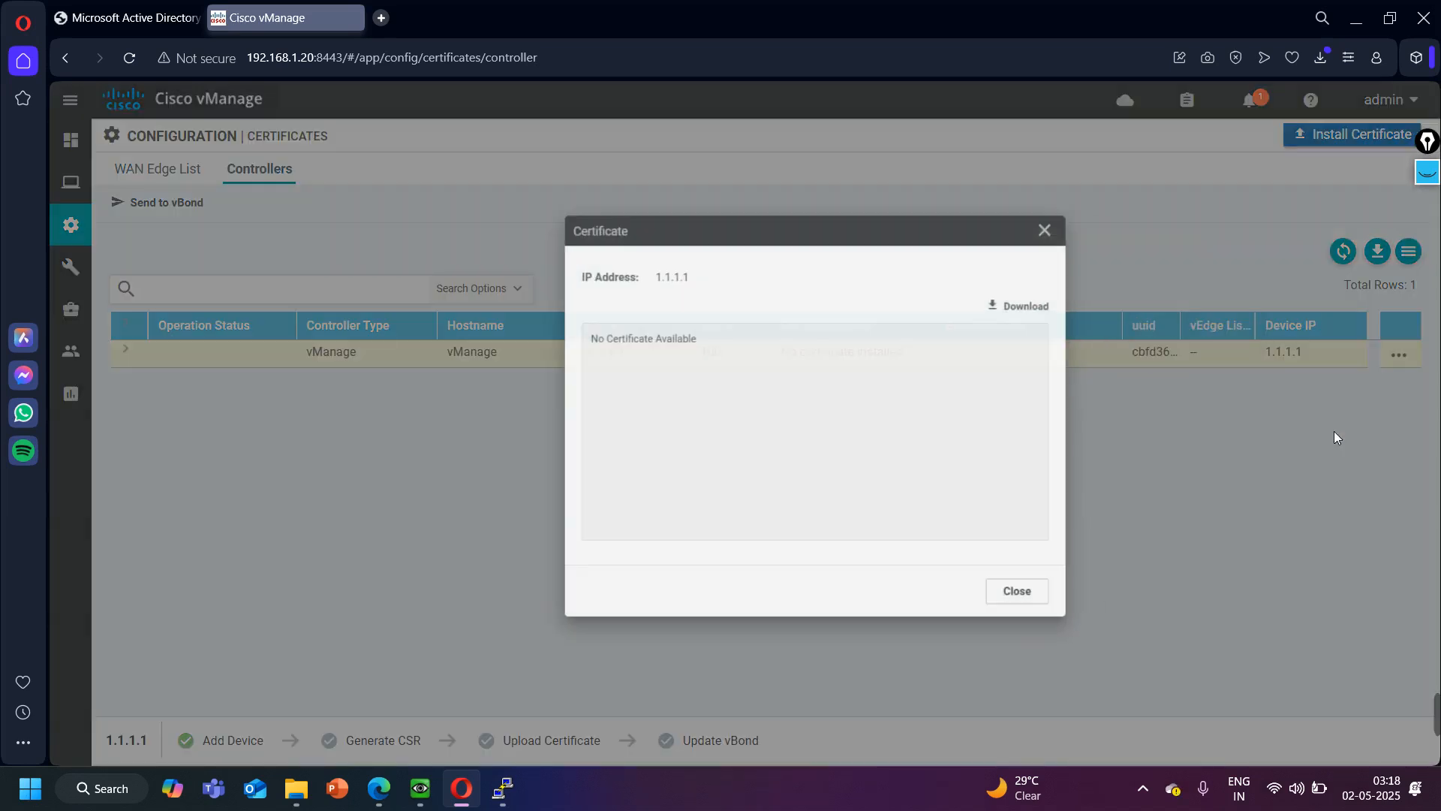
left_click(990, 613)
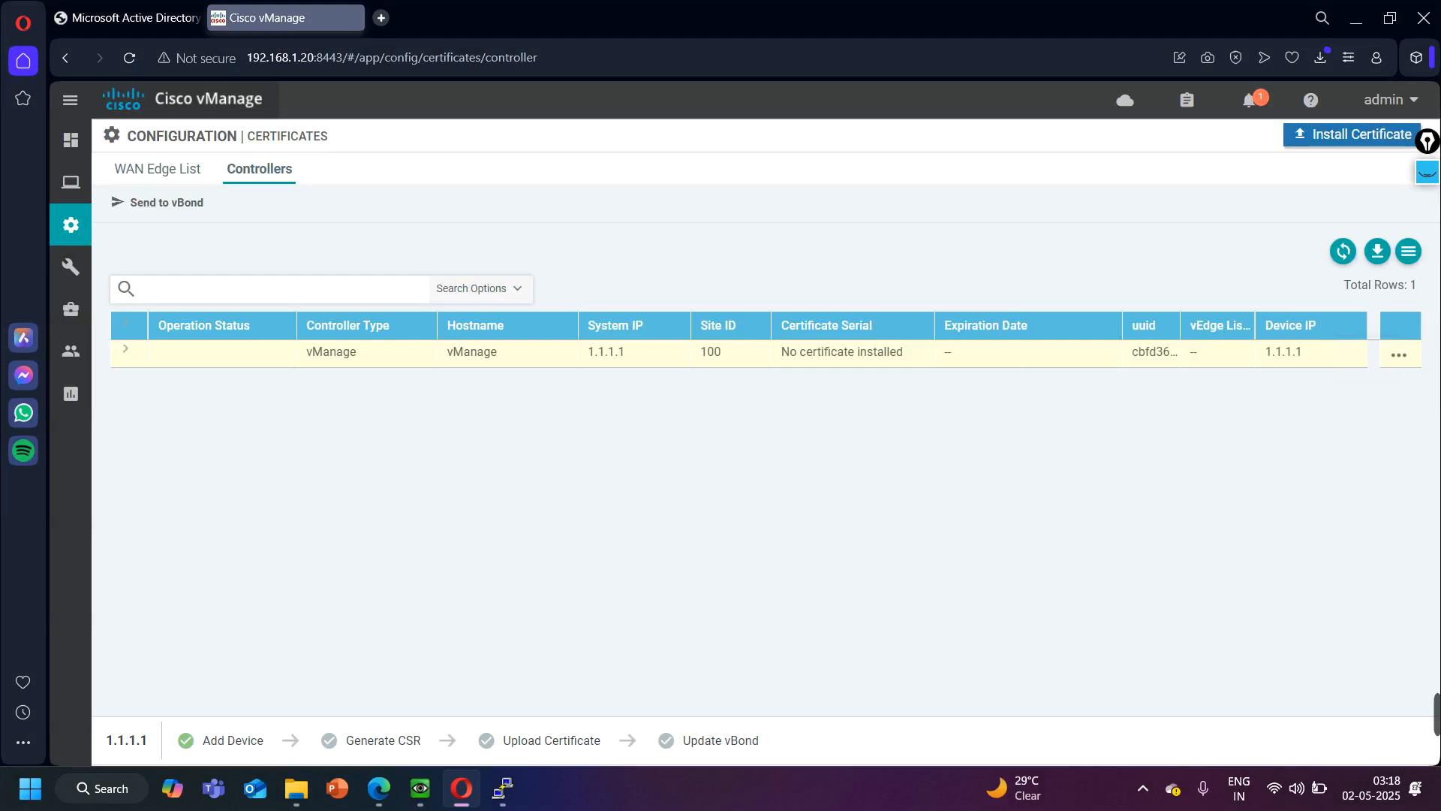
- Generate a CSR for the vManage controller at 1.1.1.1 and copy the entire request text
left_click(1407, 359)
left_click(1327, 443)
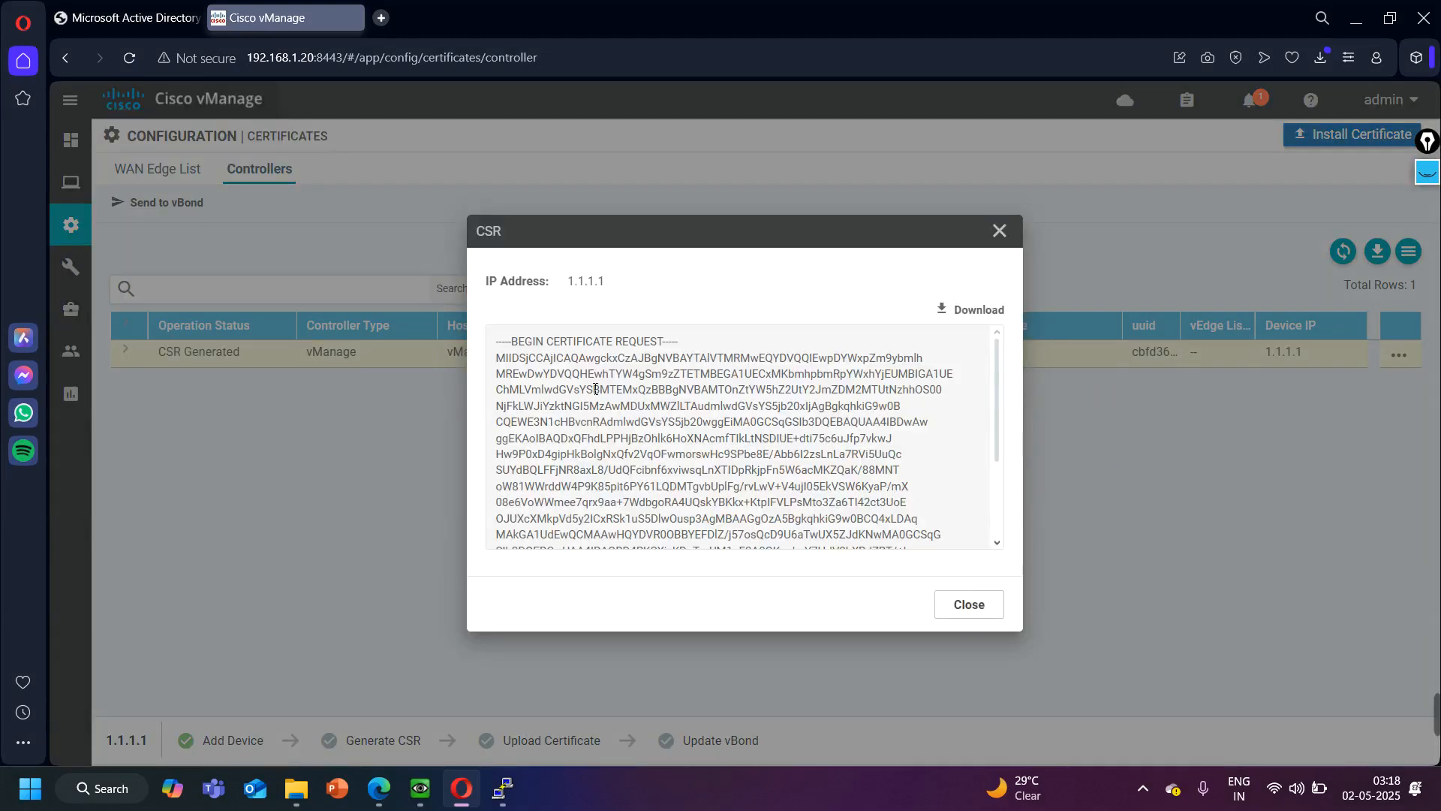
key("ctrl+a")
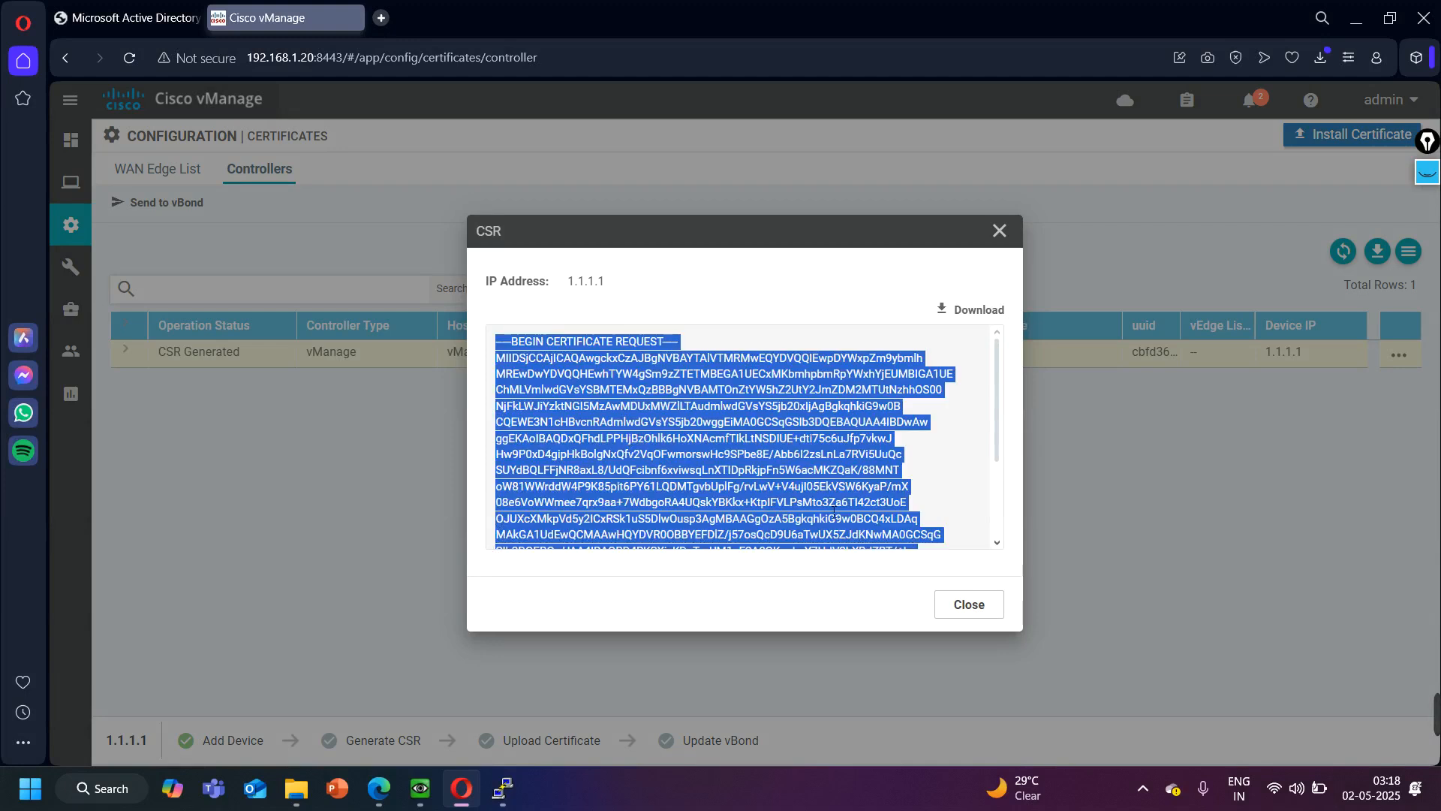
- In Active Directory Certificate Services, start a new certificate request, paste vManage's CSR as the saved request, and submit it
left_click_drag(167, 18, 304, 33)
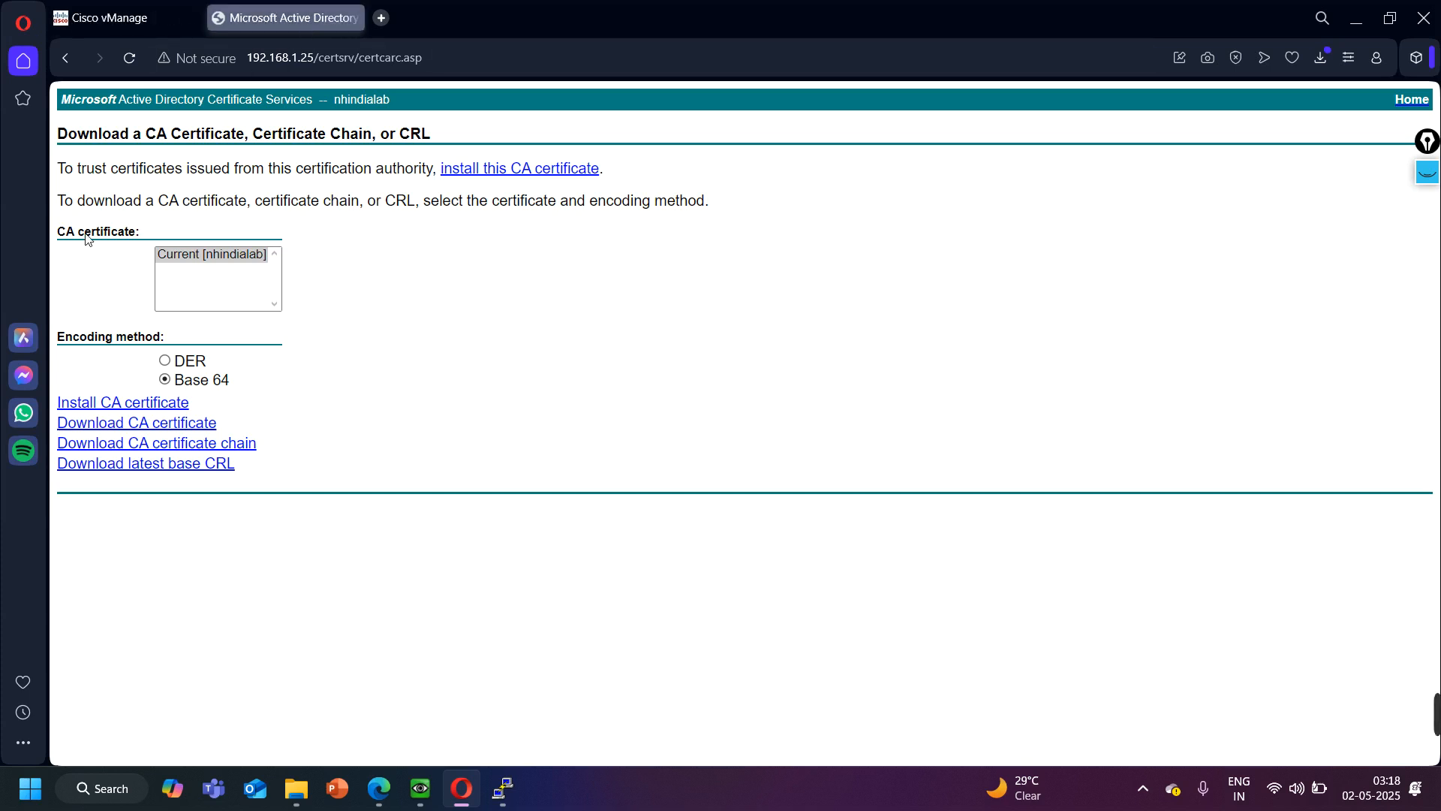
left_click(66, 59)
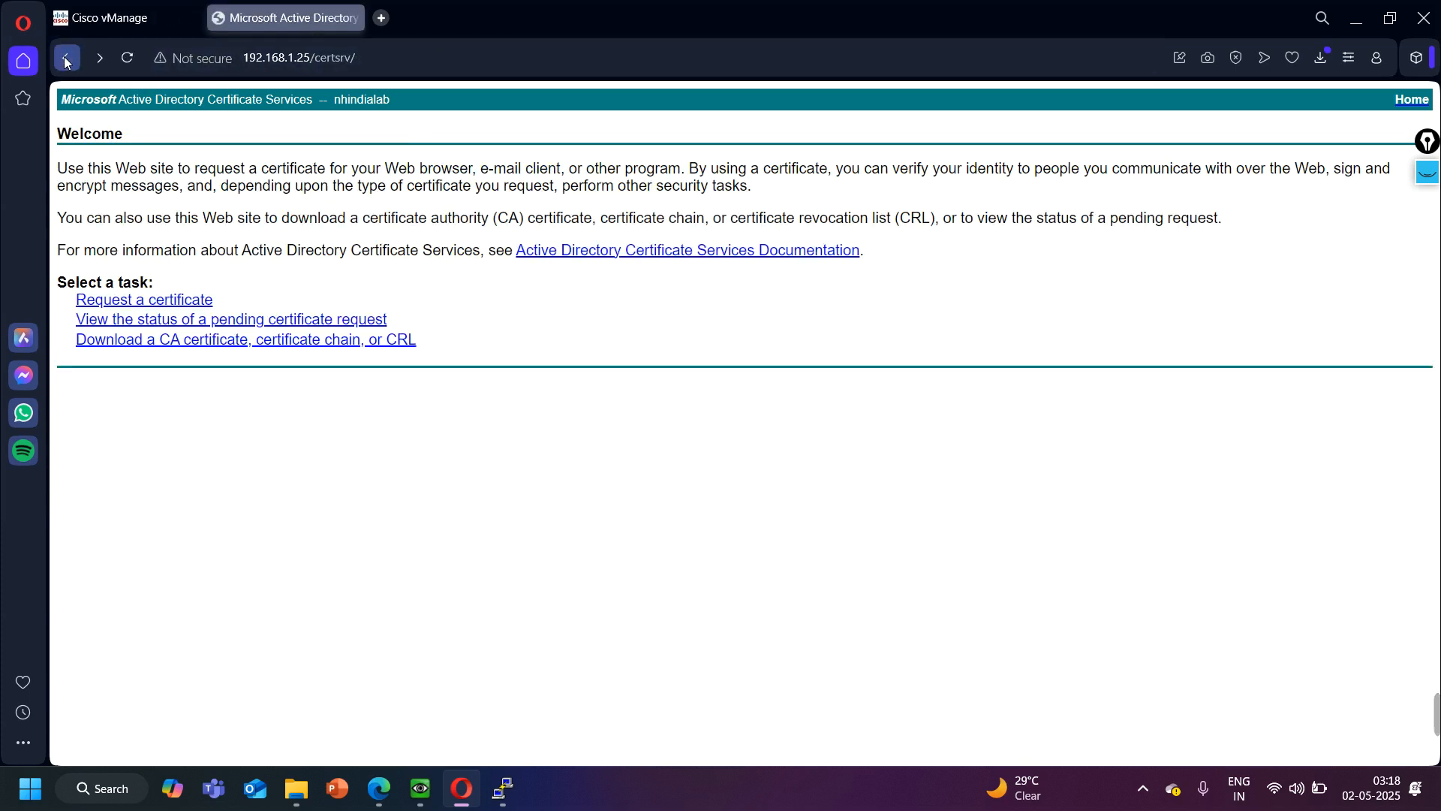
left_click(159, 301)
left_click(239, 240)
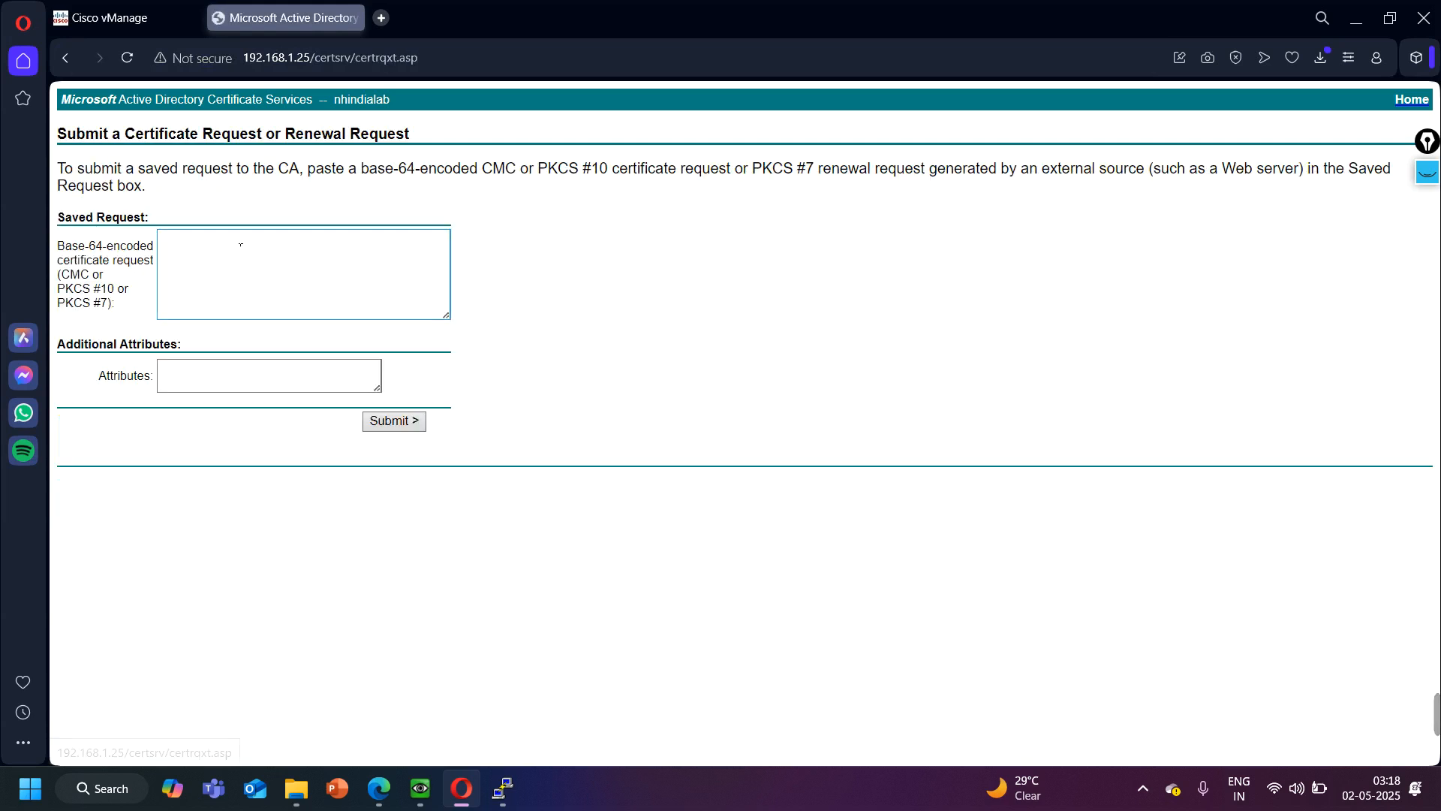
left_click(247, 276)
key("ctrl+v")
left_click(382, 418)
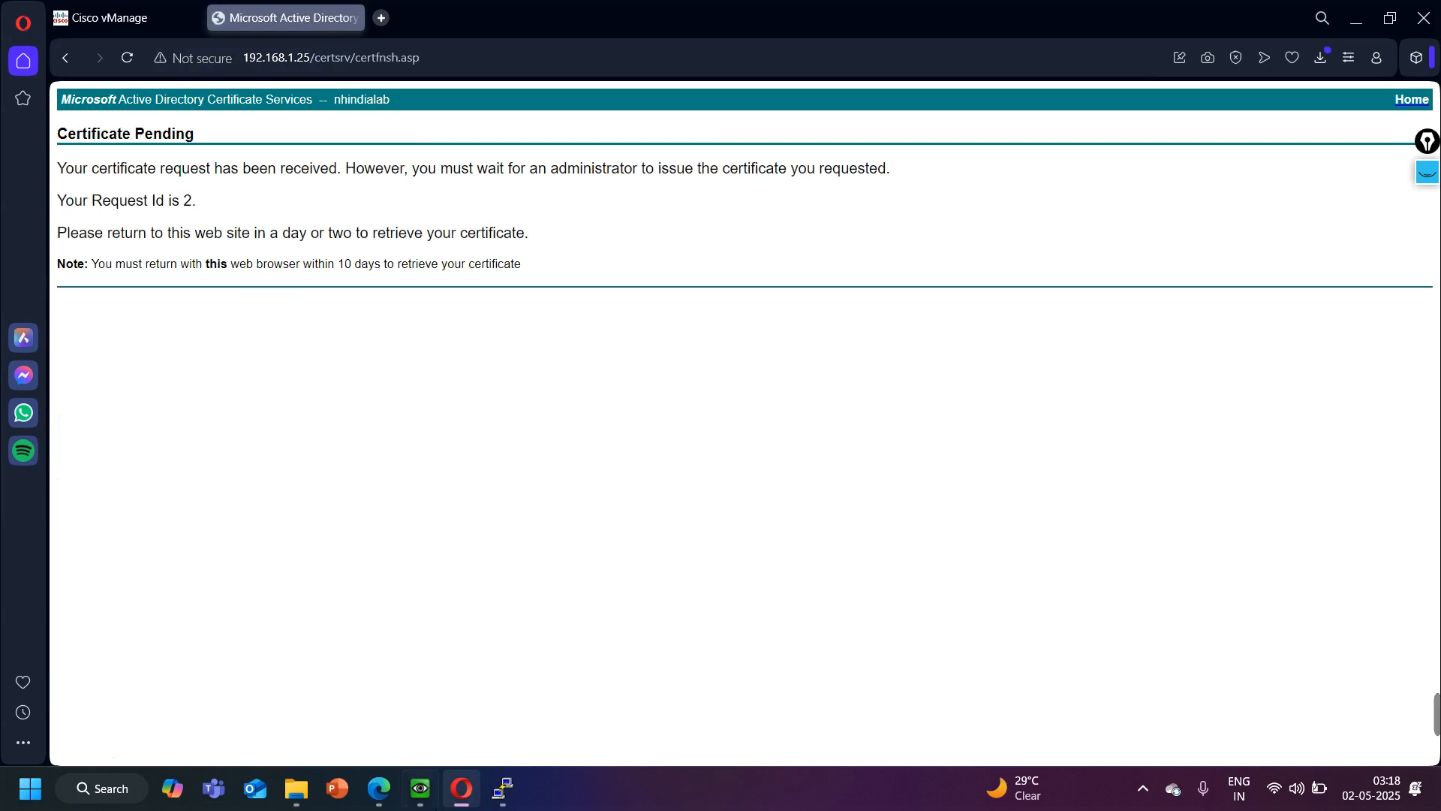
- Switch to the CA-Server console and open the nhindialab authority's Pending Requests in Server Manager
left_click(420, 788)
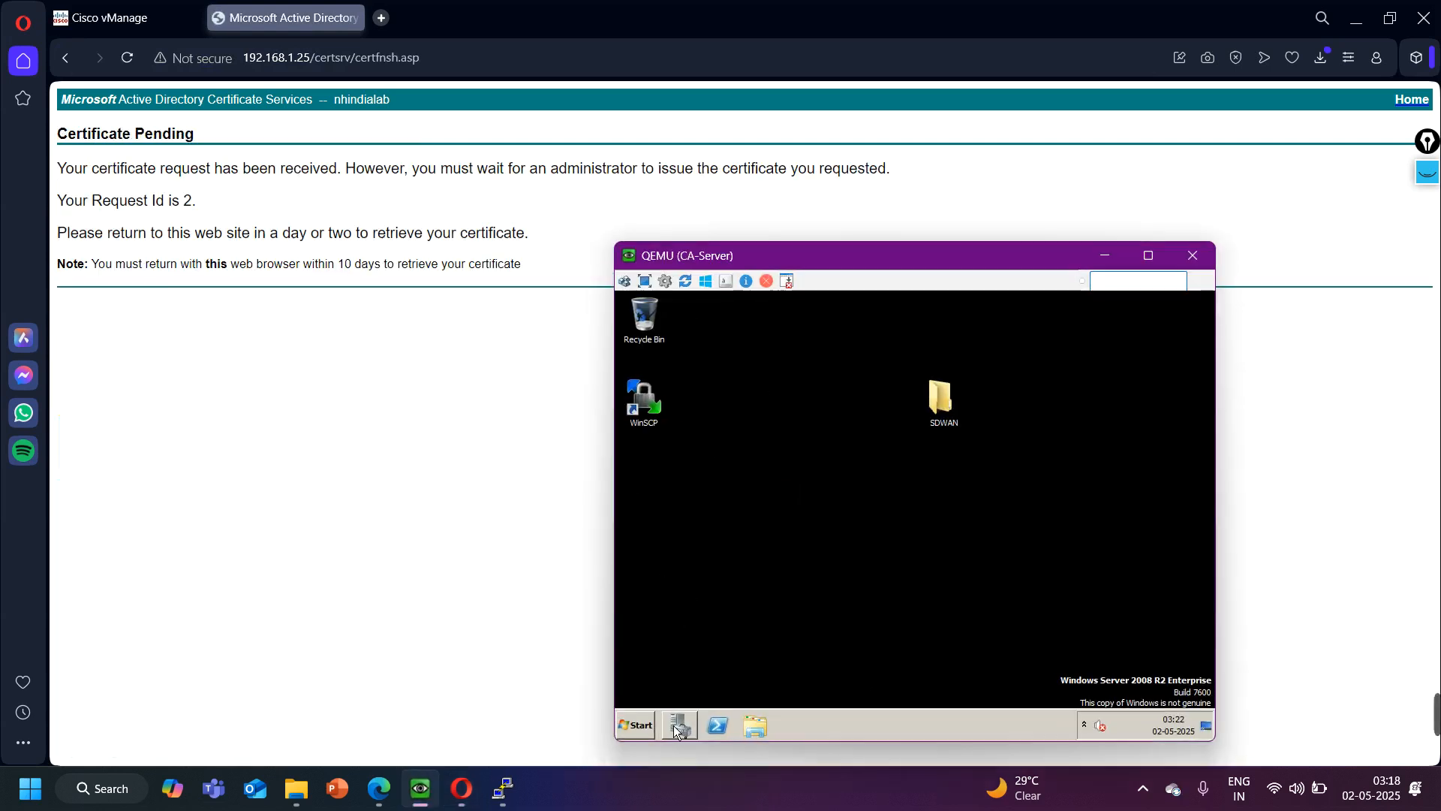
left_click(678, 727)
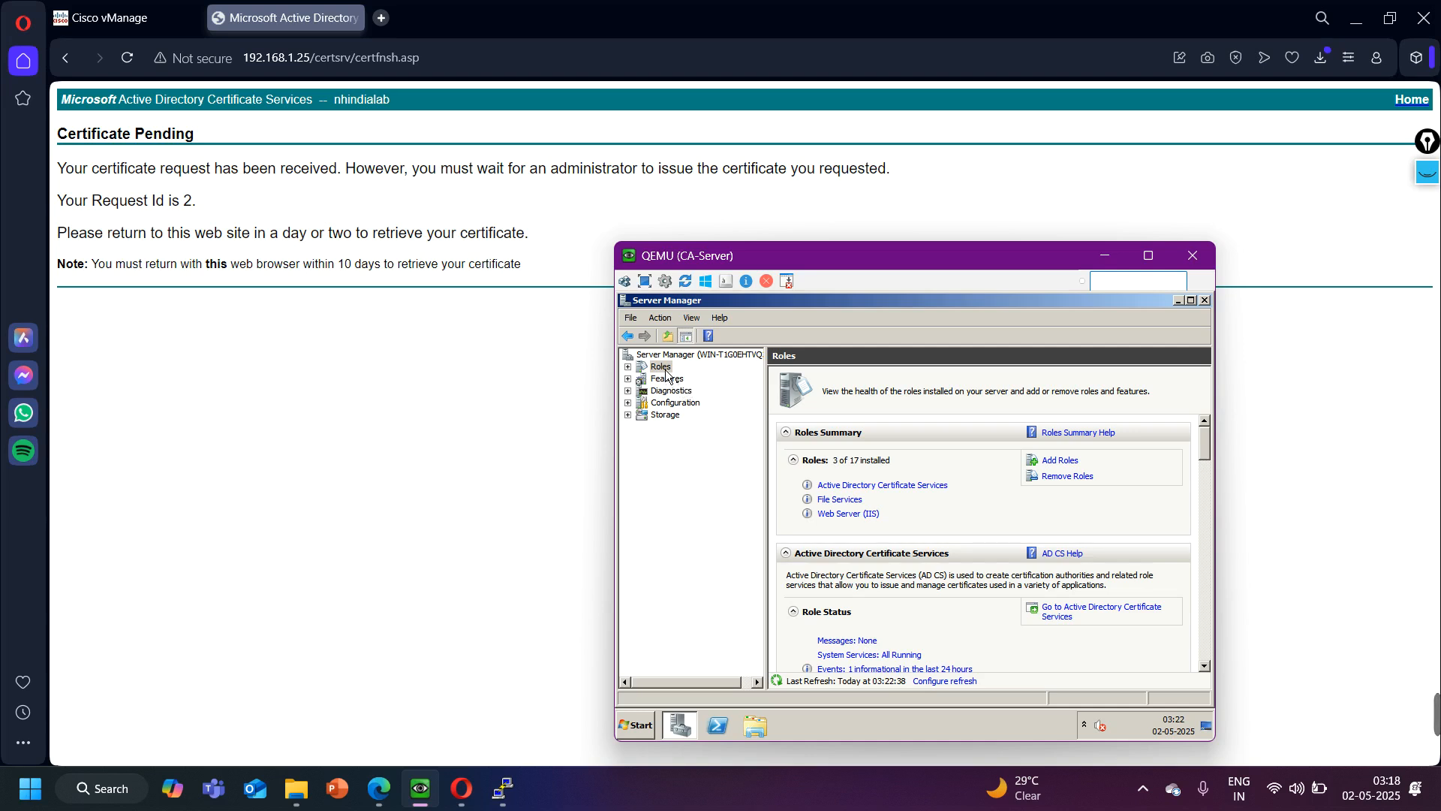
double_click(661, 367)
double_click(700, 379)
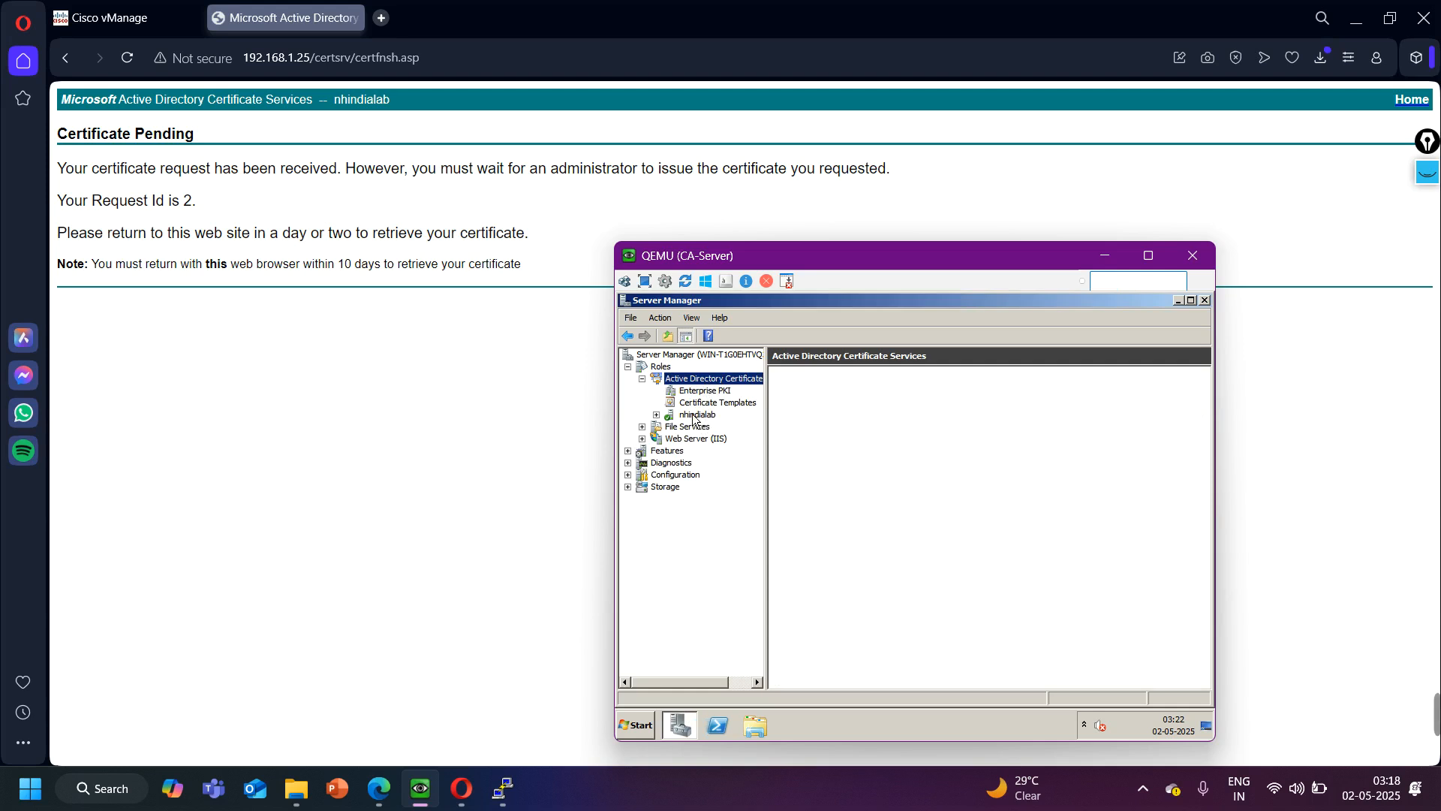
left_click(684, 417)
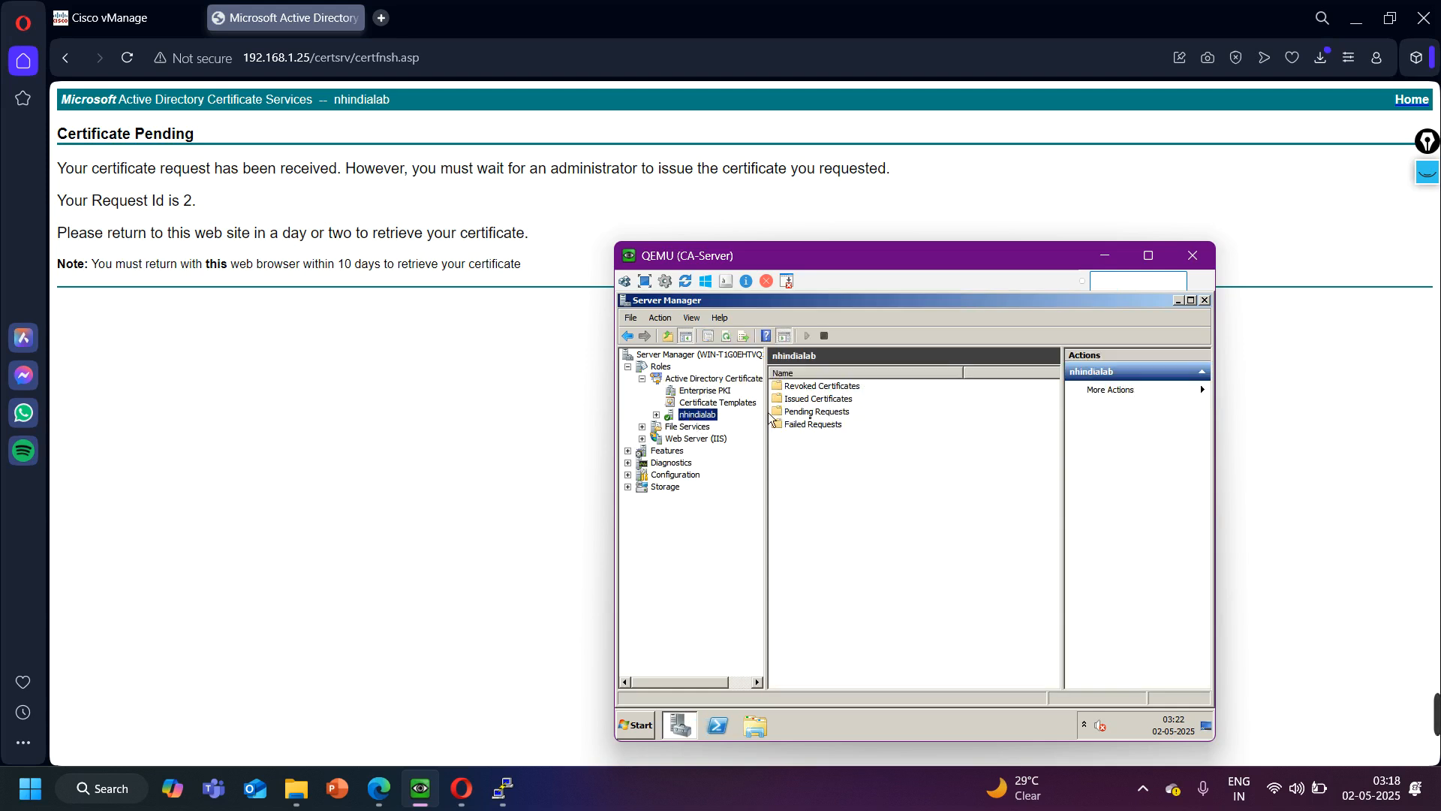
double_click(832, 415)
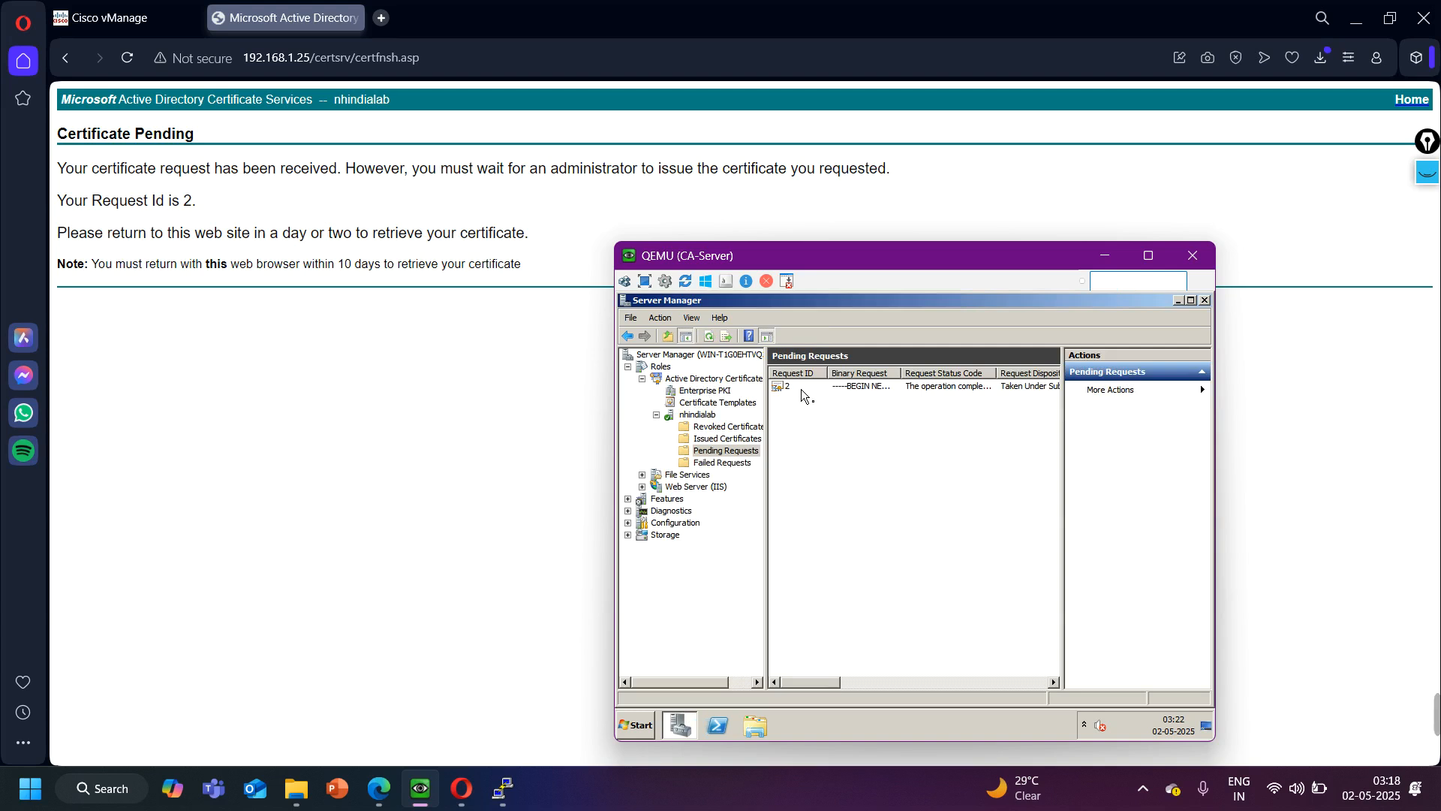
- Issue pending certificate request 2 on the nhindialab certificate authority and put the CA-Server console away
left_click(800, 389)
right_click(801, 391)
mouse_move(833, 397)
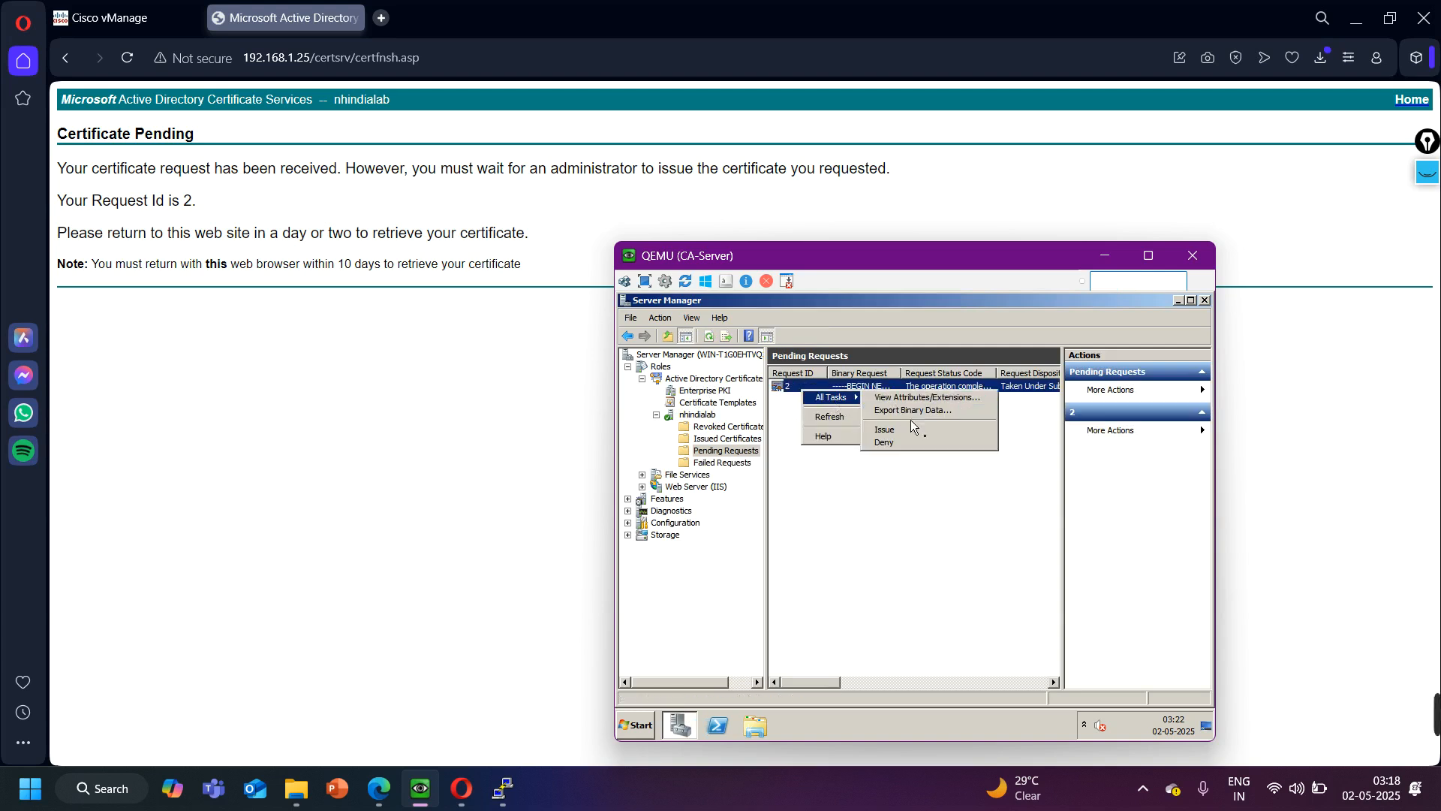
left_click(914, 443)
left_click(1002, 531)
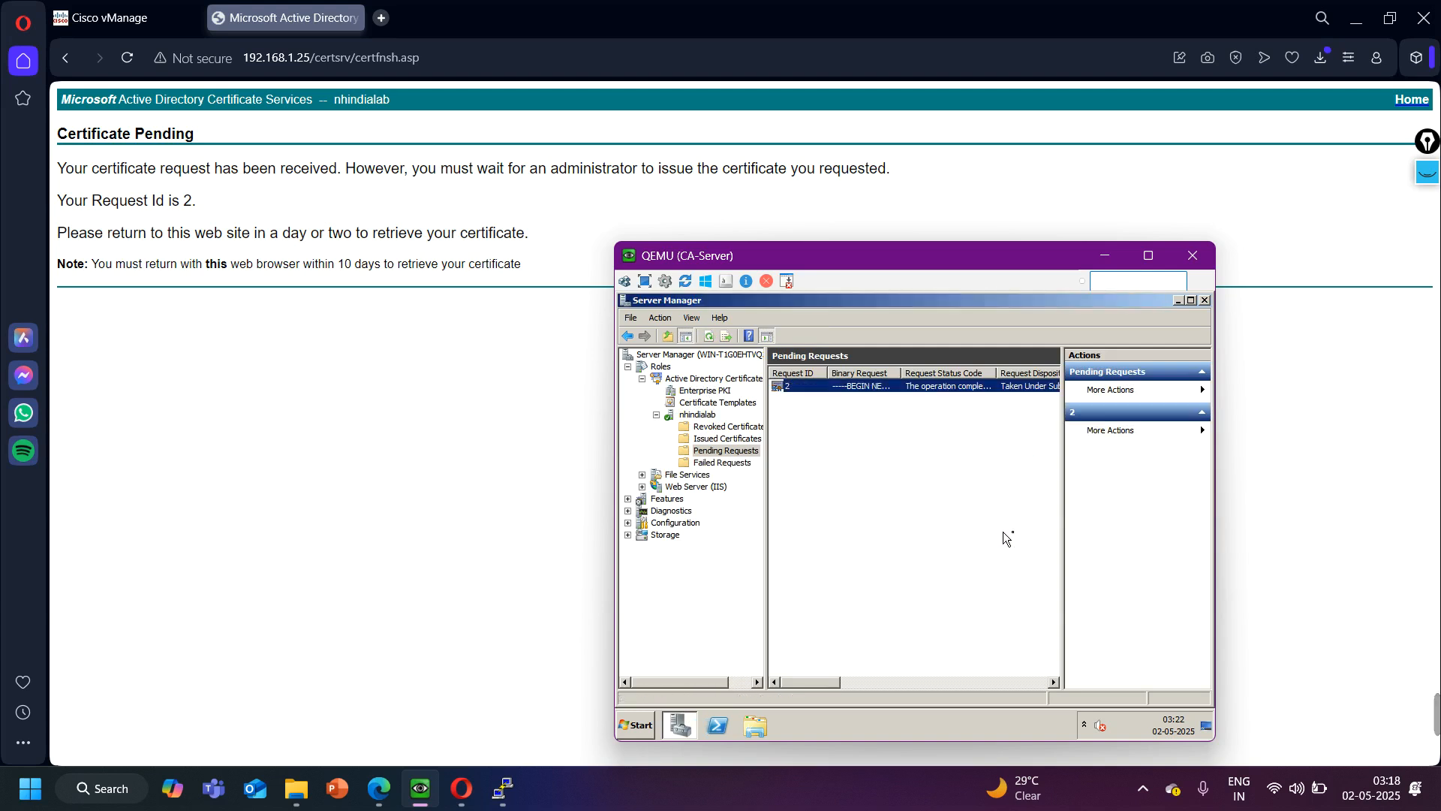
right_click(848, 394)
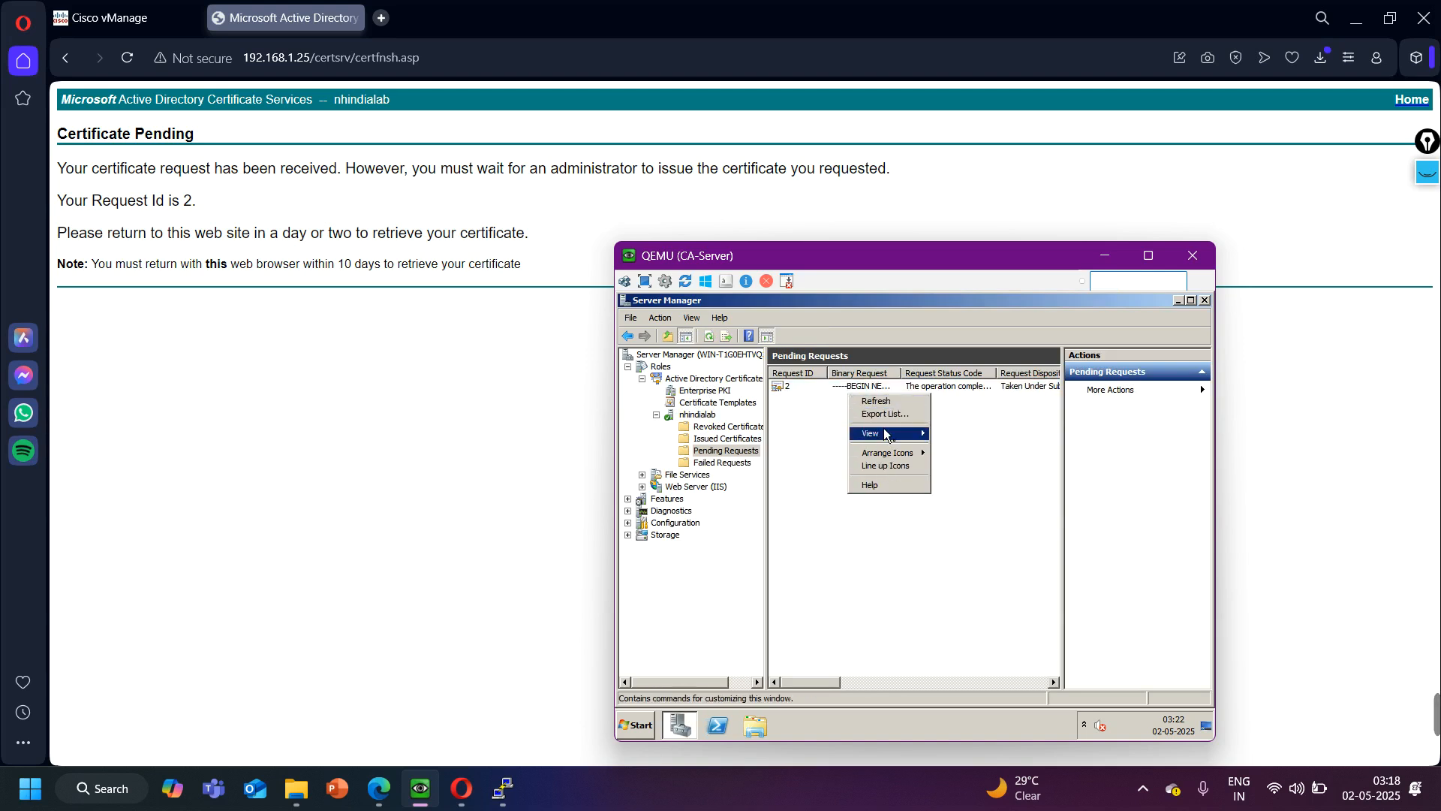
left_click(821, 384)
right_click(821, 384)
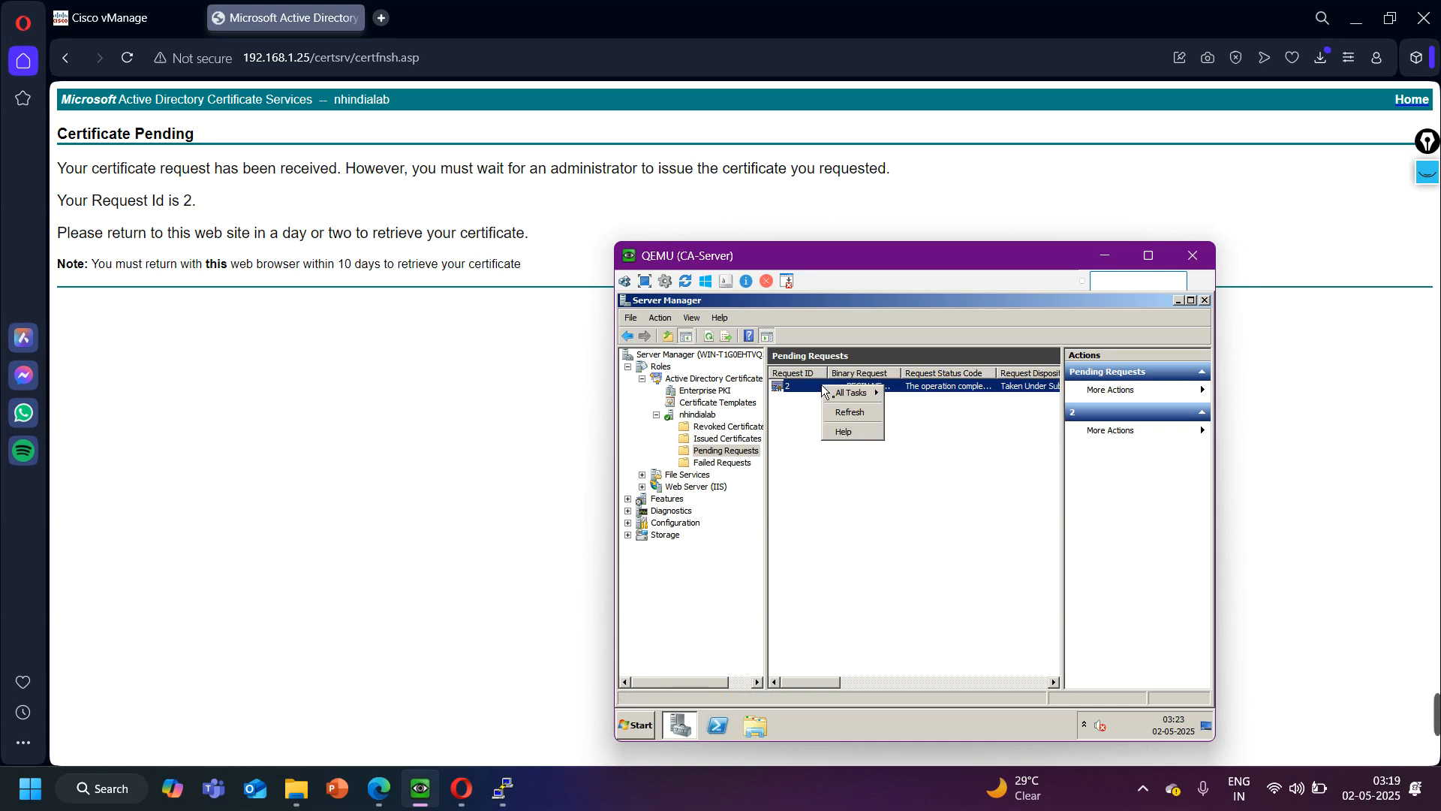
mouse_move(842, 395)
left_click(917, 425)
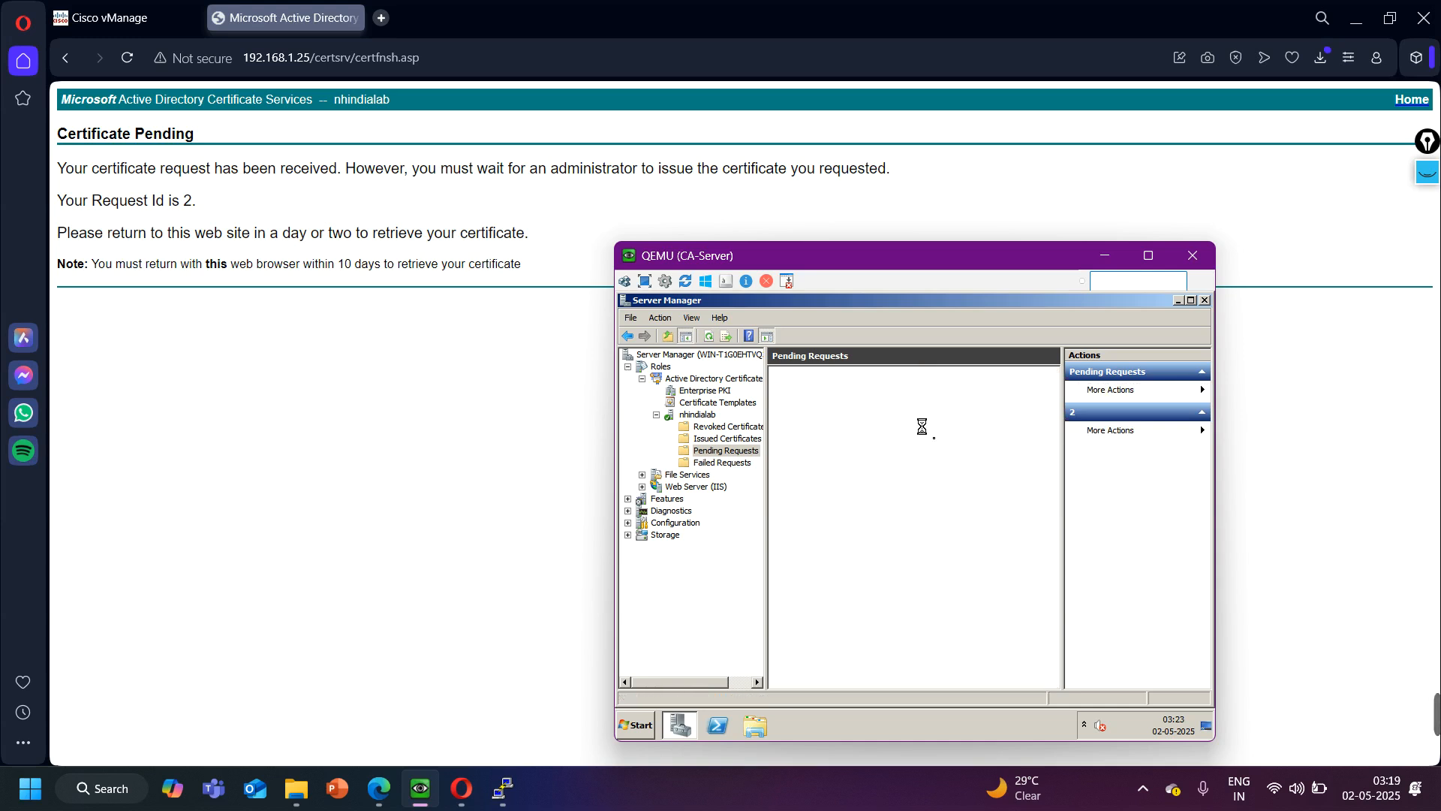
left_click(1104, 255)
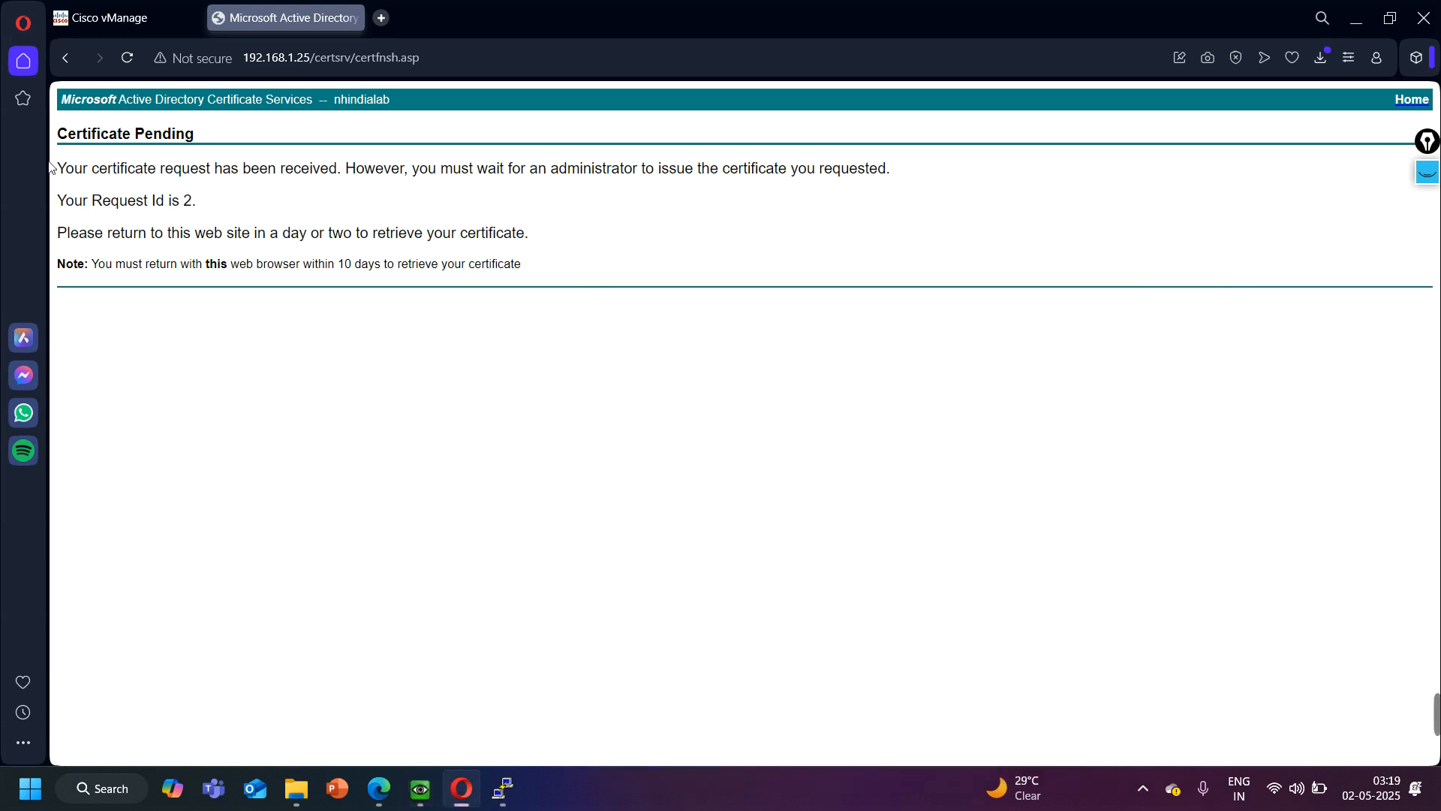
- In Active Directory Certificate Services, view the pending saved-request certificate and download the issued certificate as Base 64 encoded
left_click(66, 60)
left_click(66, 60)
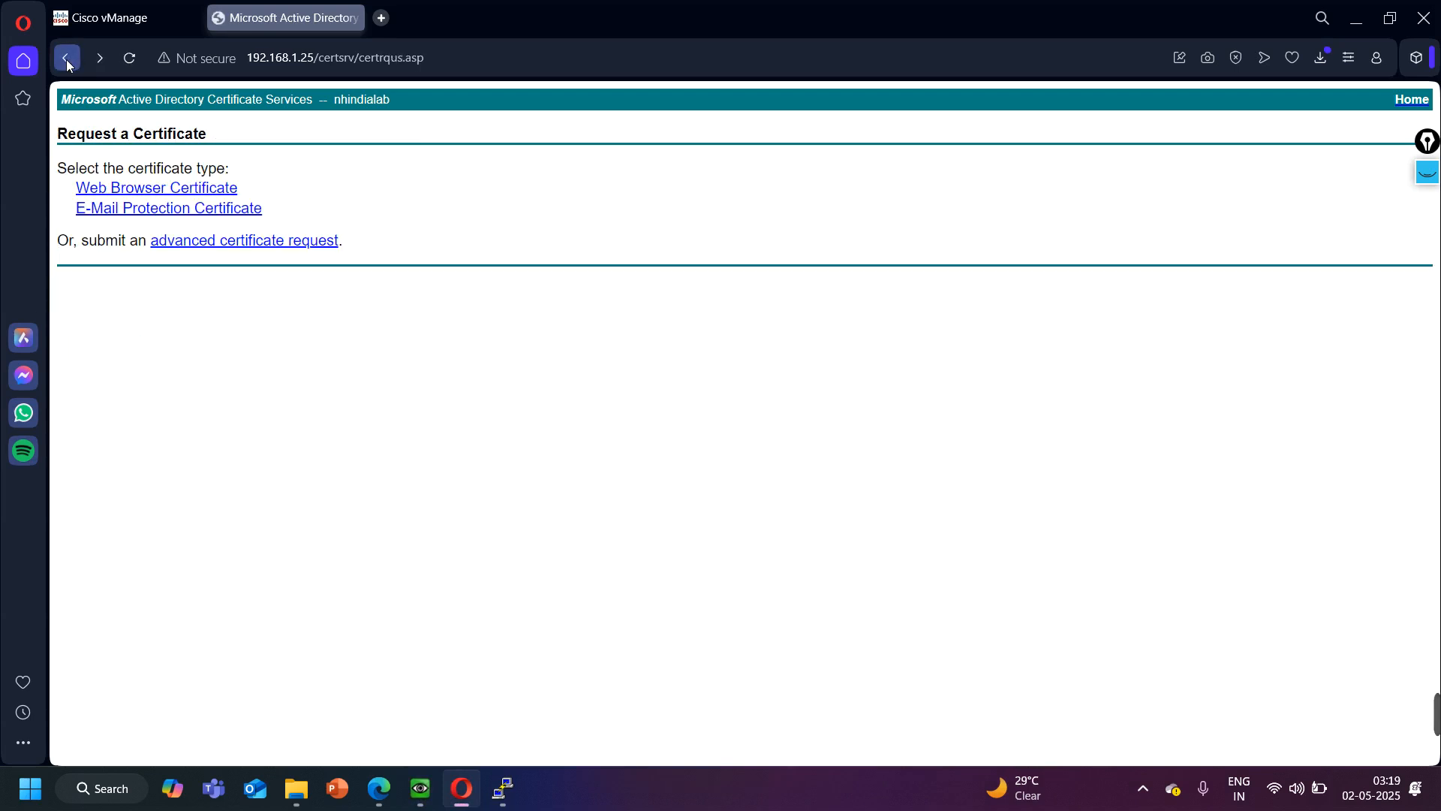
left_click(67, 61)
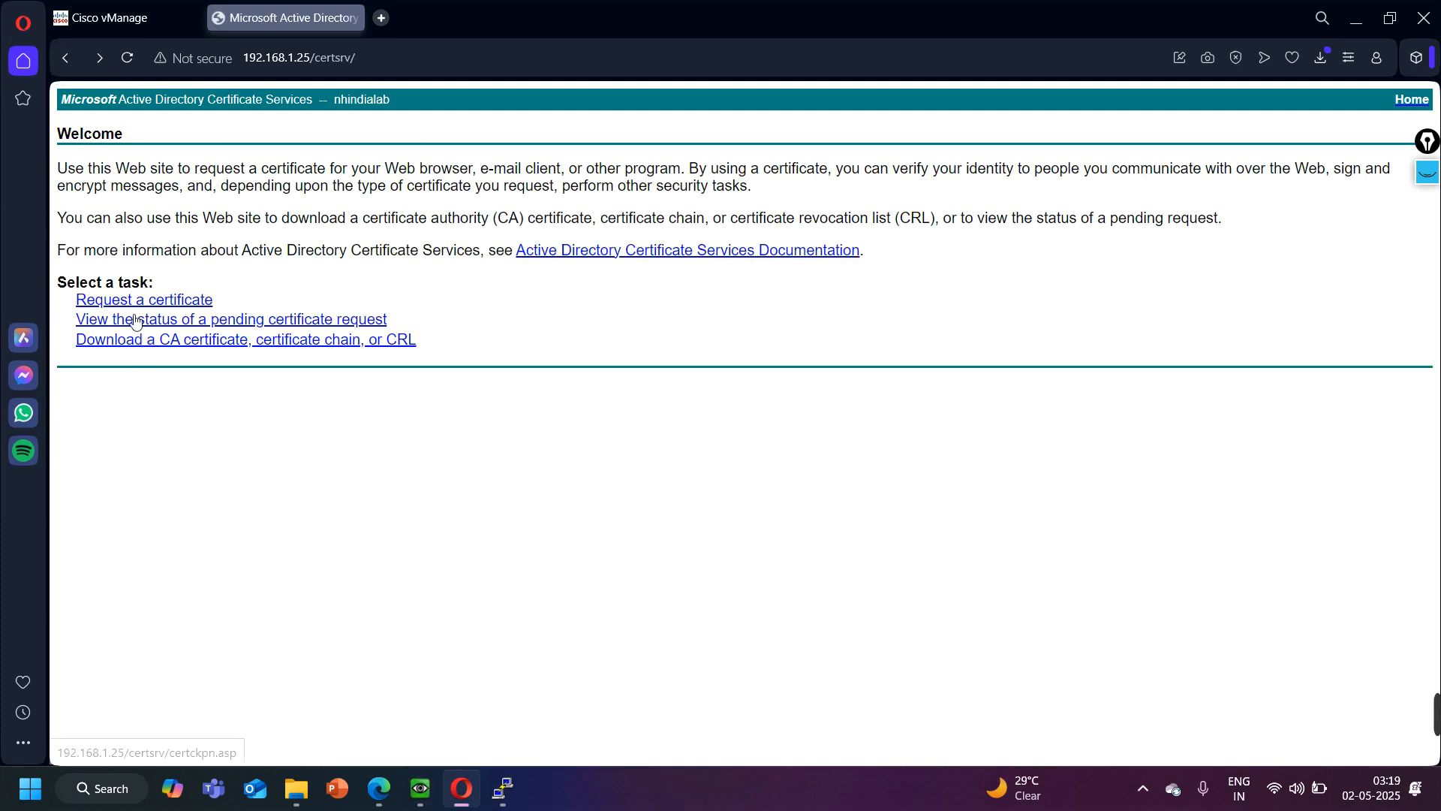
left_click(215, 322)
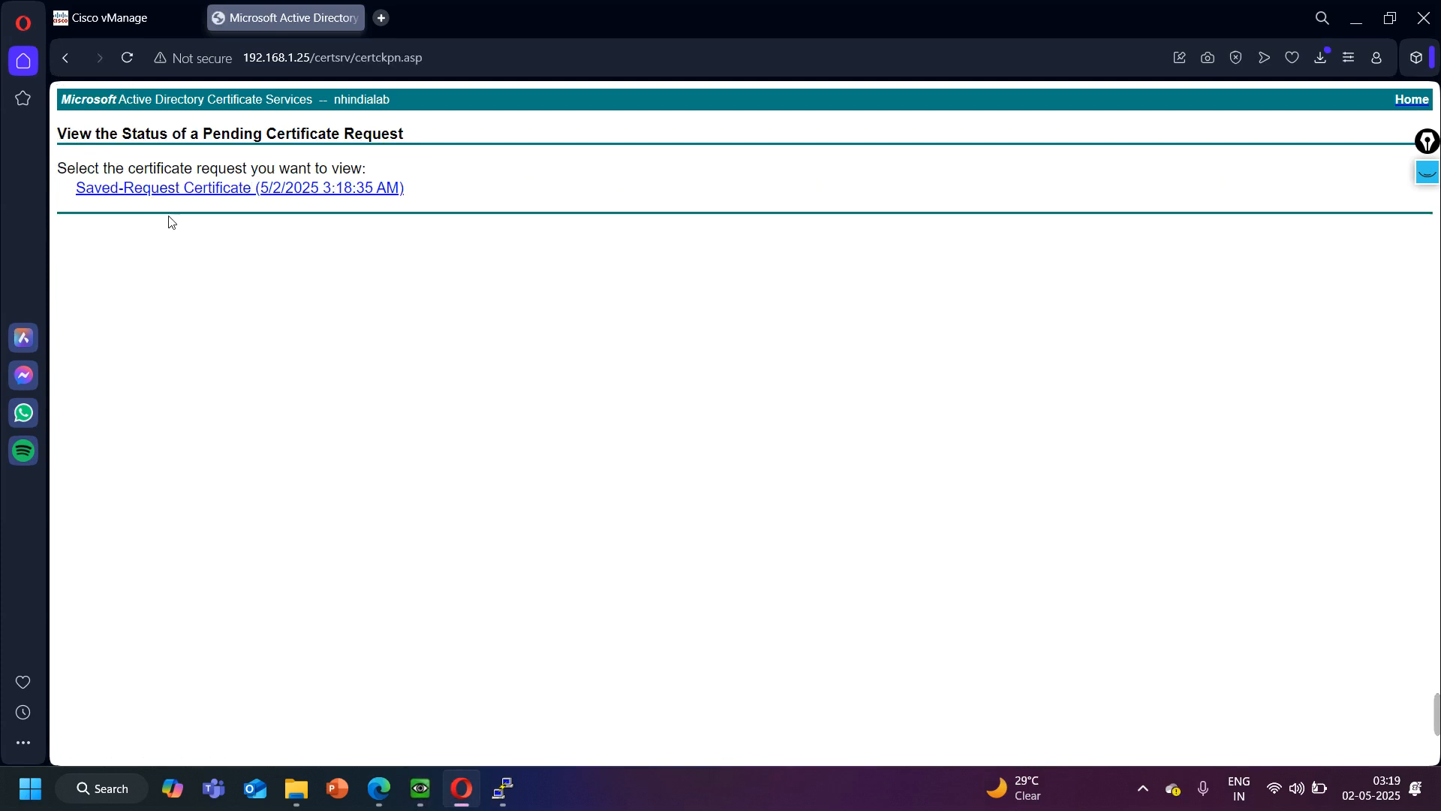
left_click(161, 191)
left_click(306, 207)
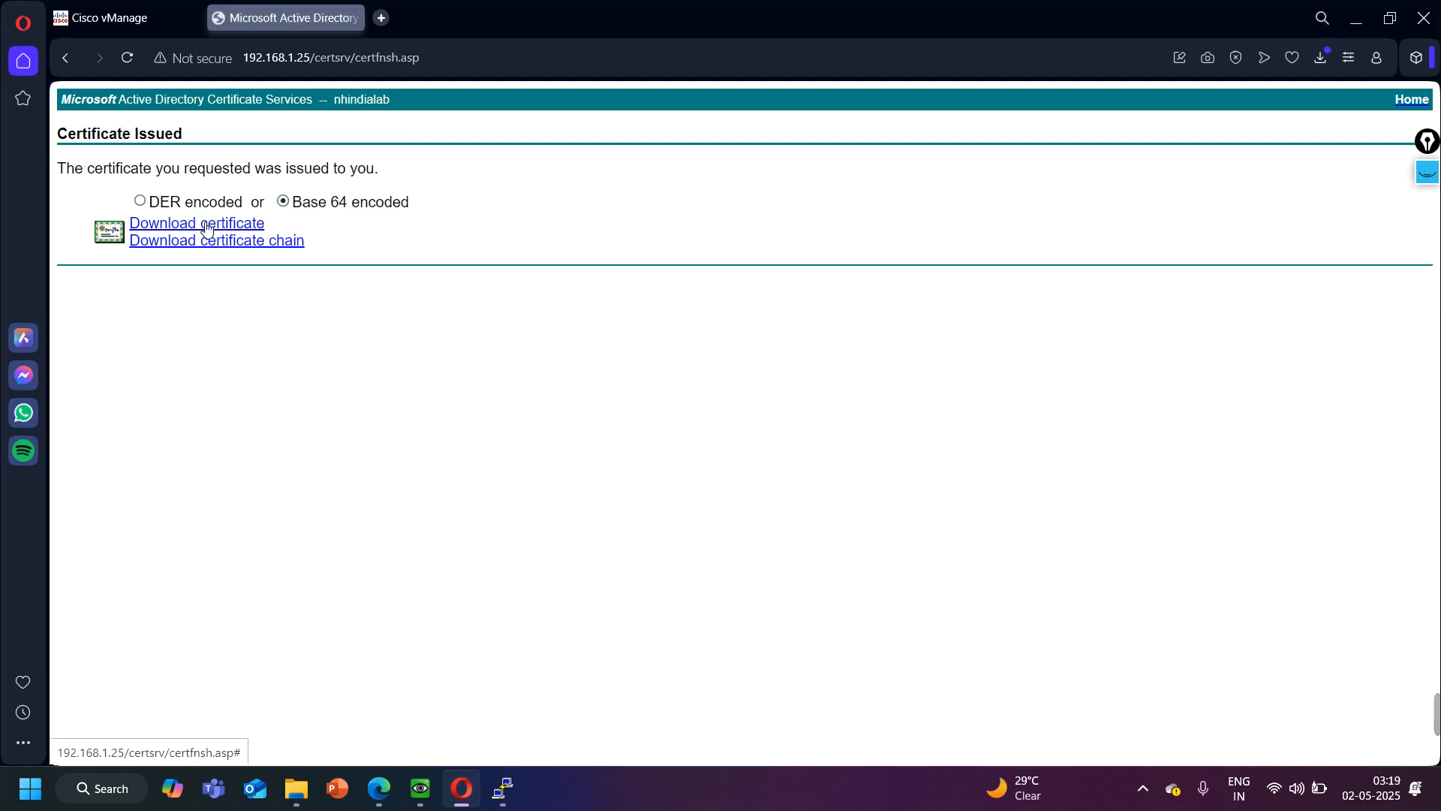
left_click(207, 229)
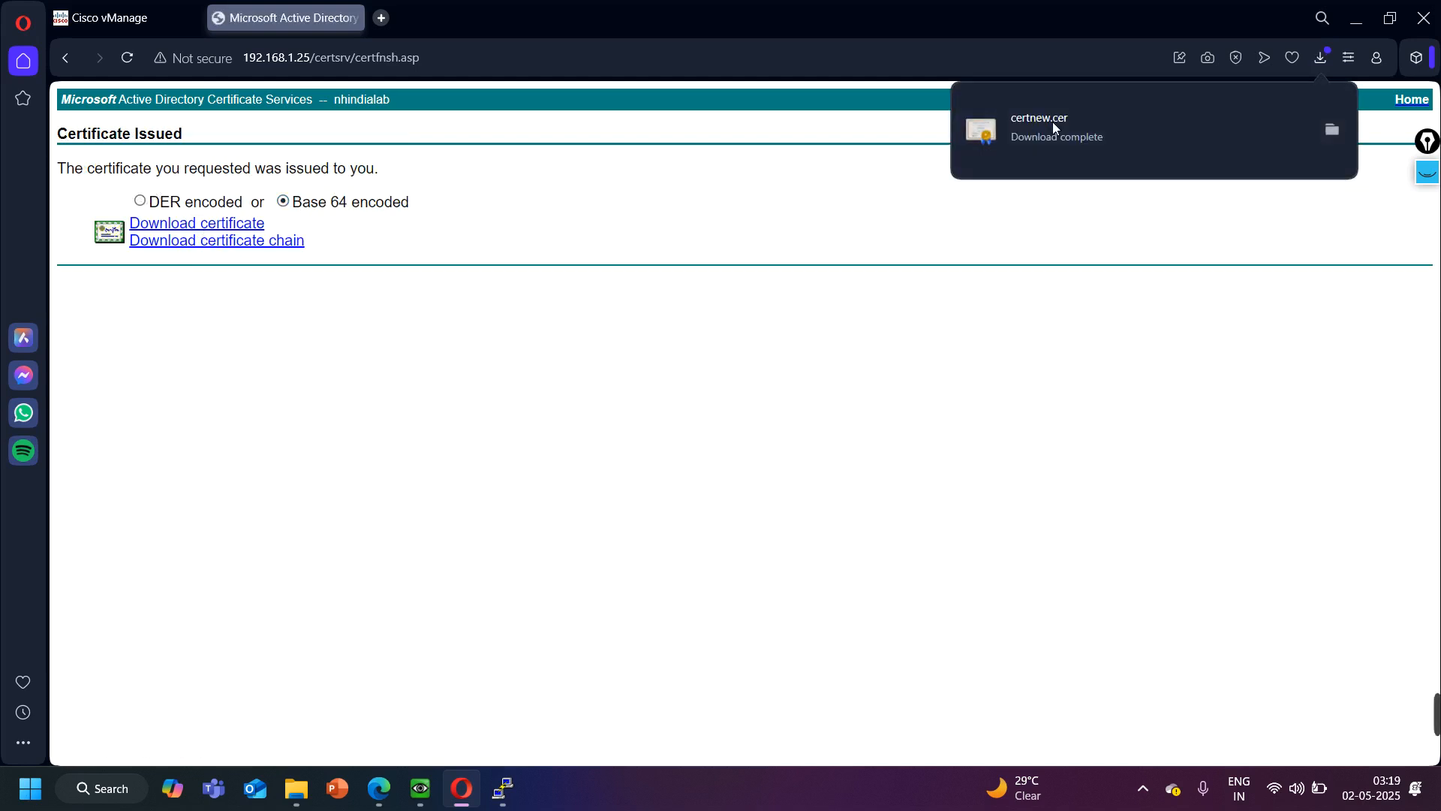
- Show the downloaded certnew certificate in its Downloads folder and rename it to vMnage
left_click(1328, 132)
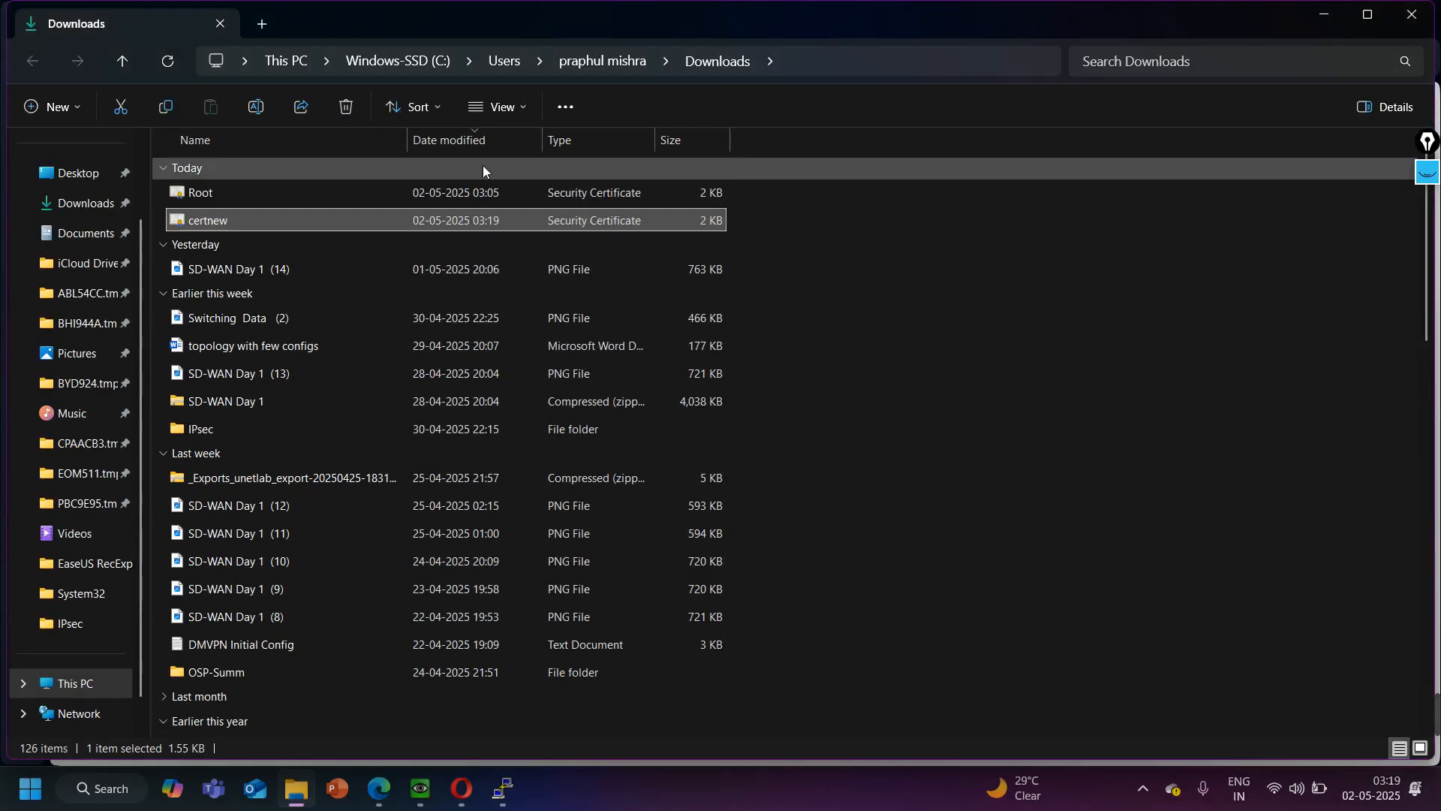
right_click(234, 219)
left_click(336, 674)
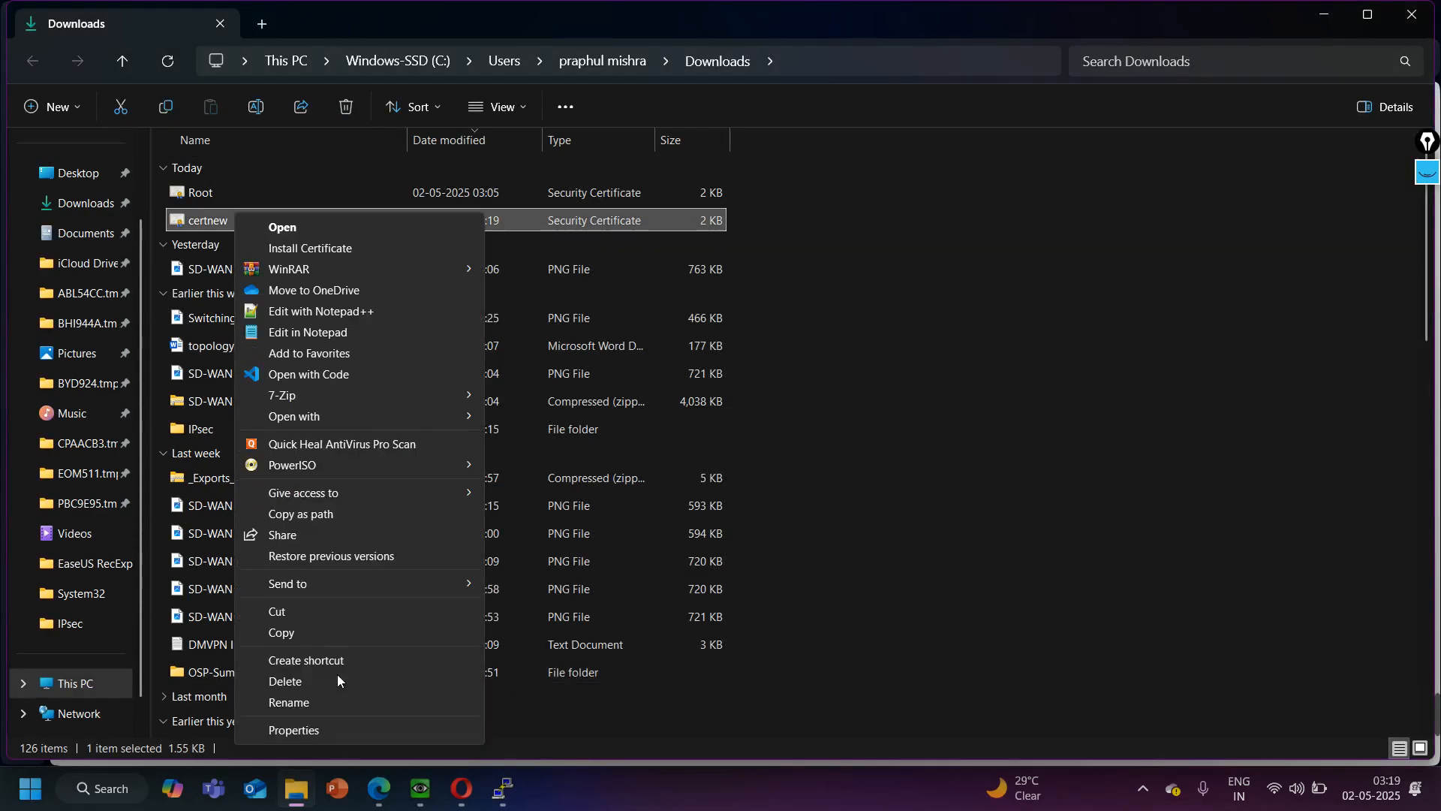
left_click(309, 704)
type("v")
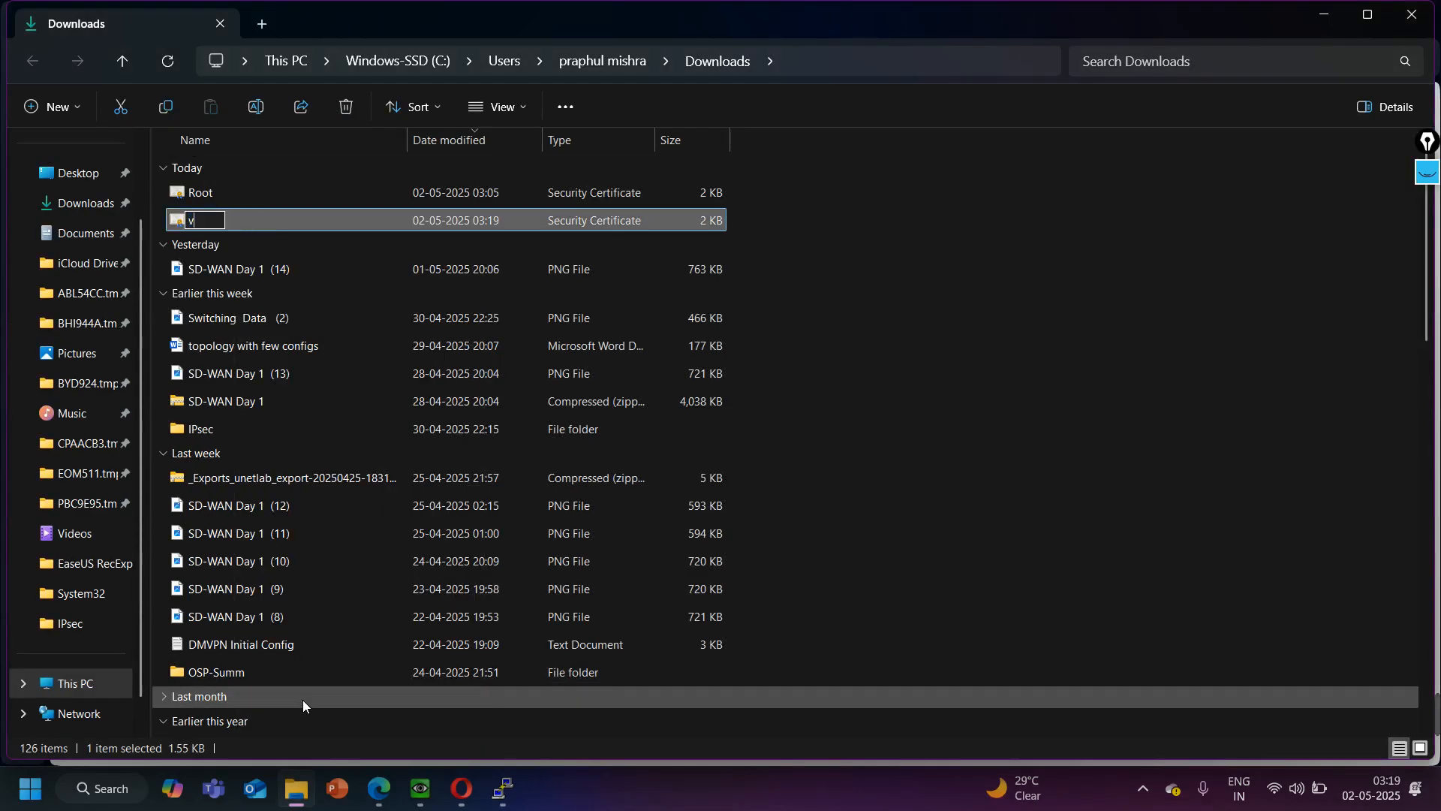
type("Mnage")
key("Return")
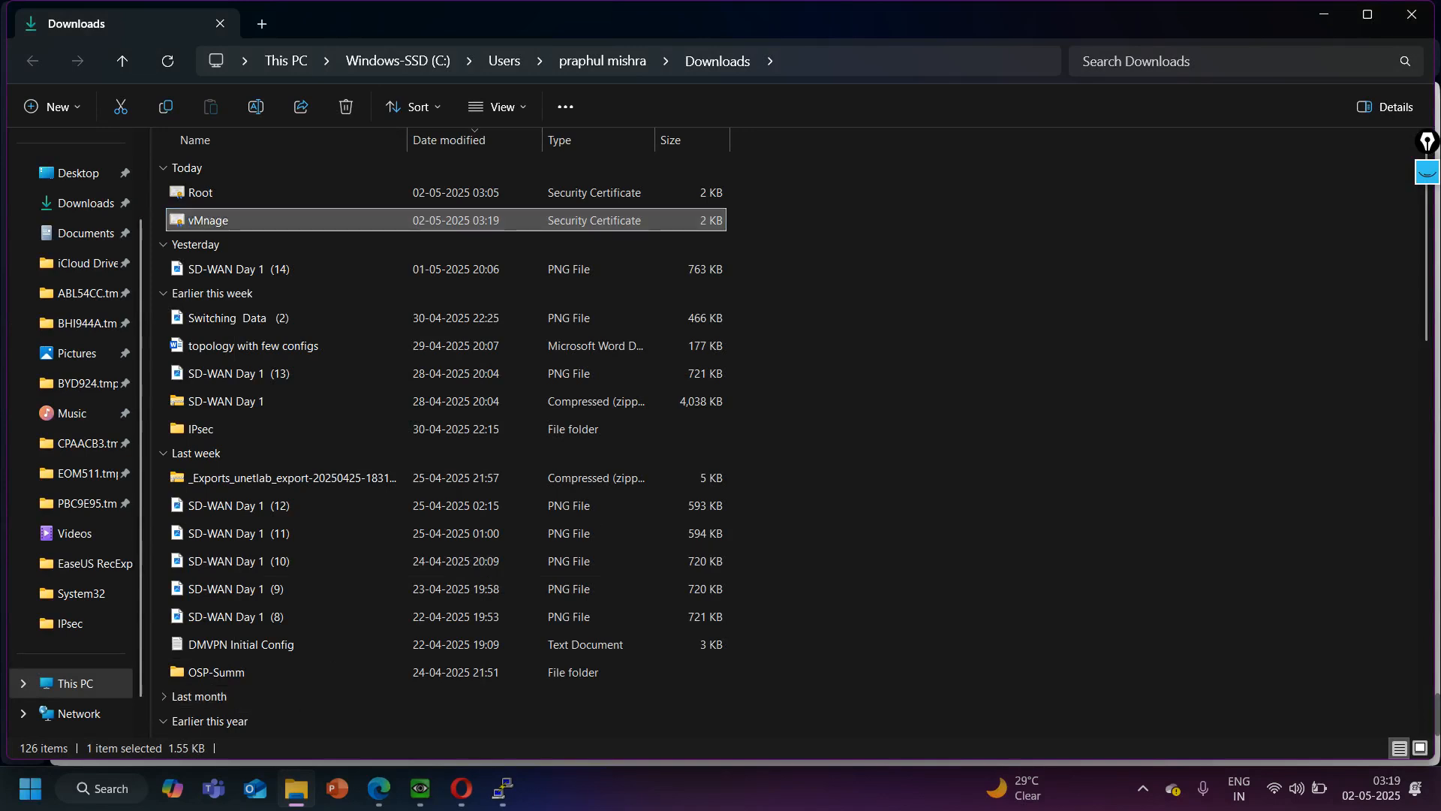
left_click(1324, 10)
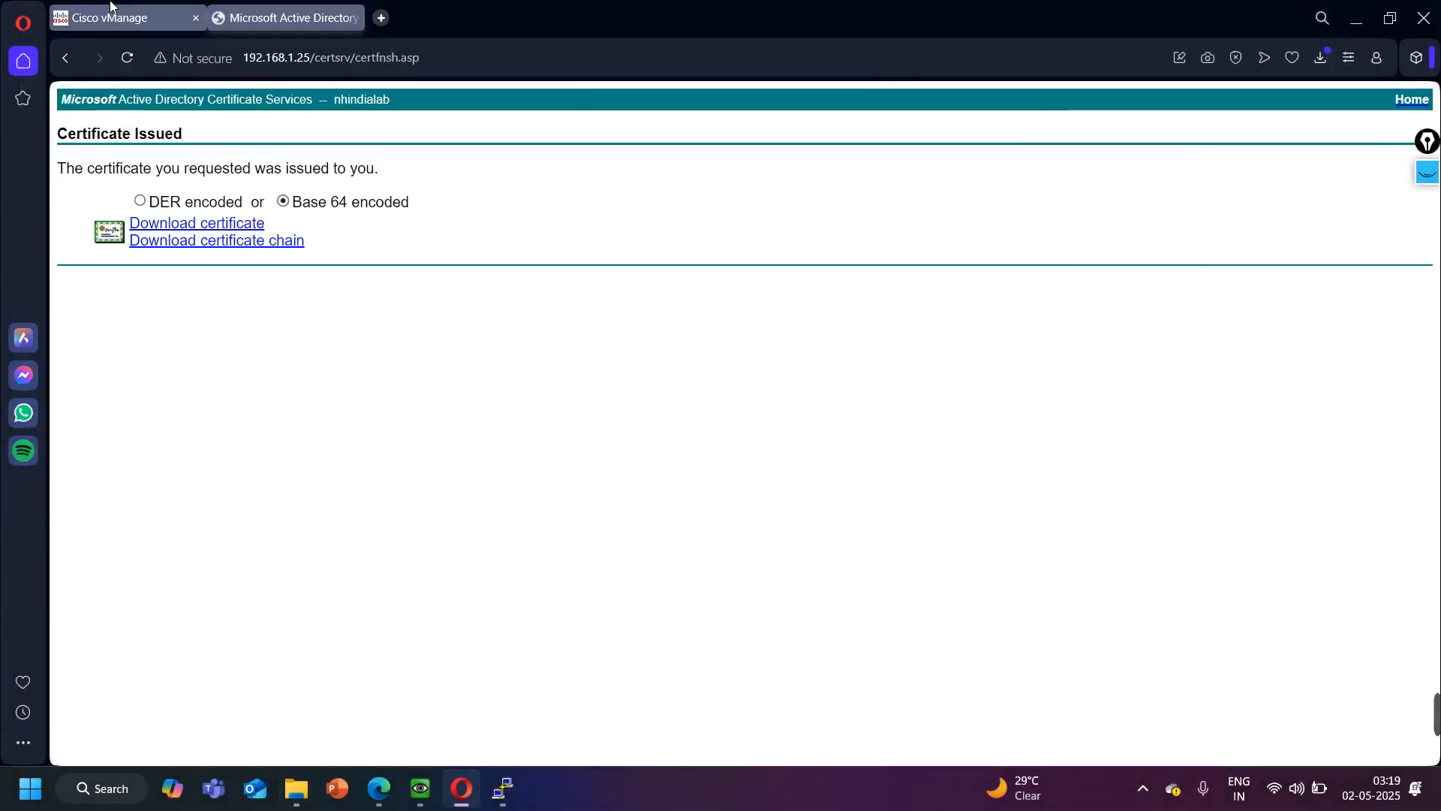
- Return to Cisco vManage, close the CSR, and install the controller certificate from the vMnage file, showing all file types to find it
left_click(115, 17)
left_click(969, 605)
left_click(1351, 134)
left_click(947, 279)
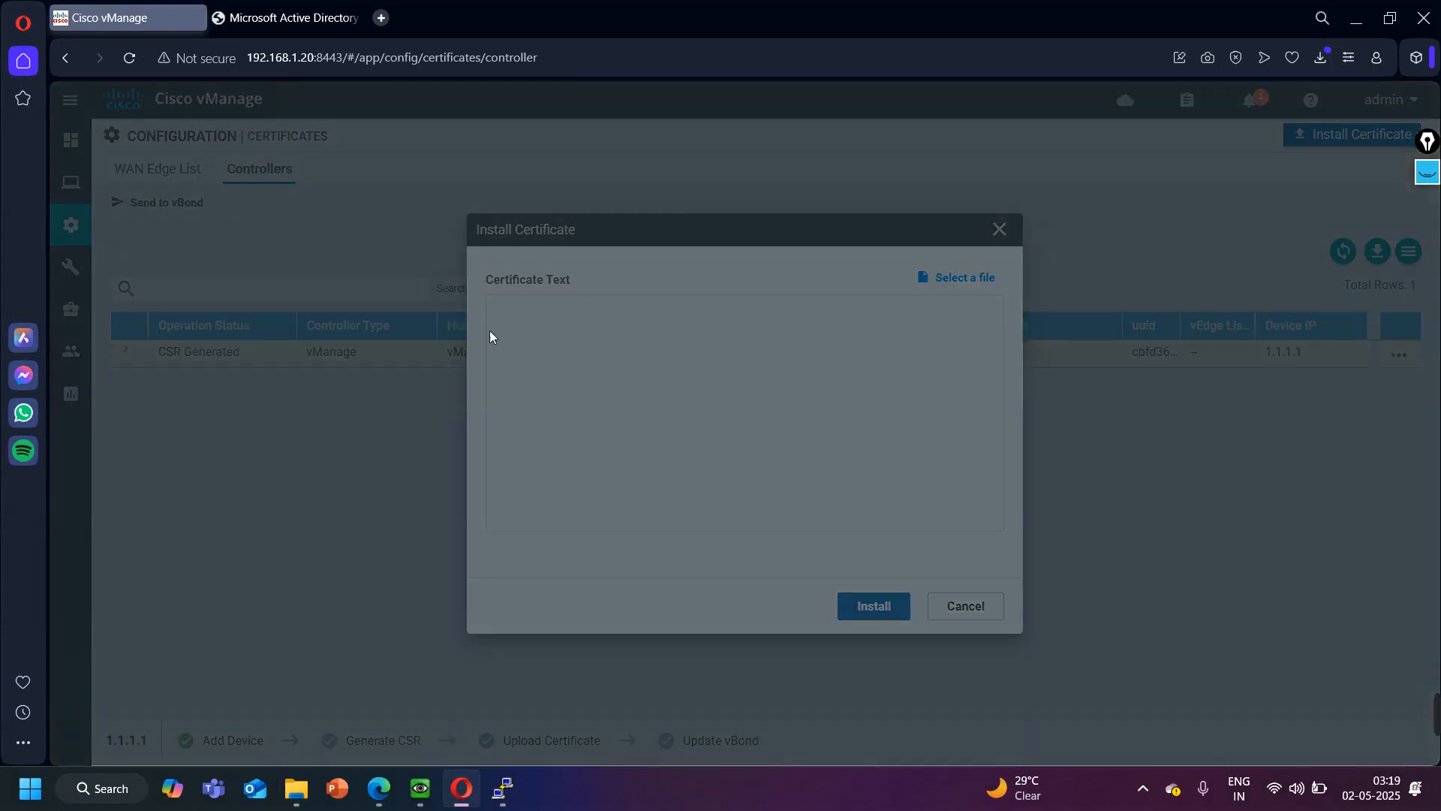
left_click(610, 387)
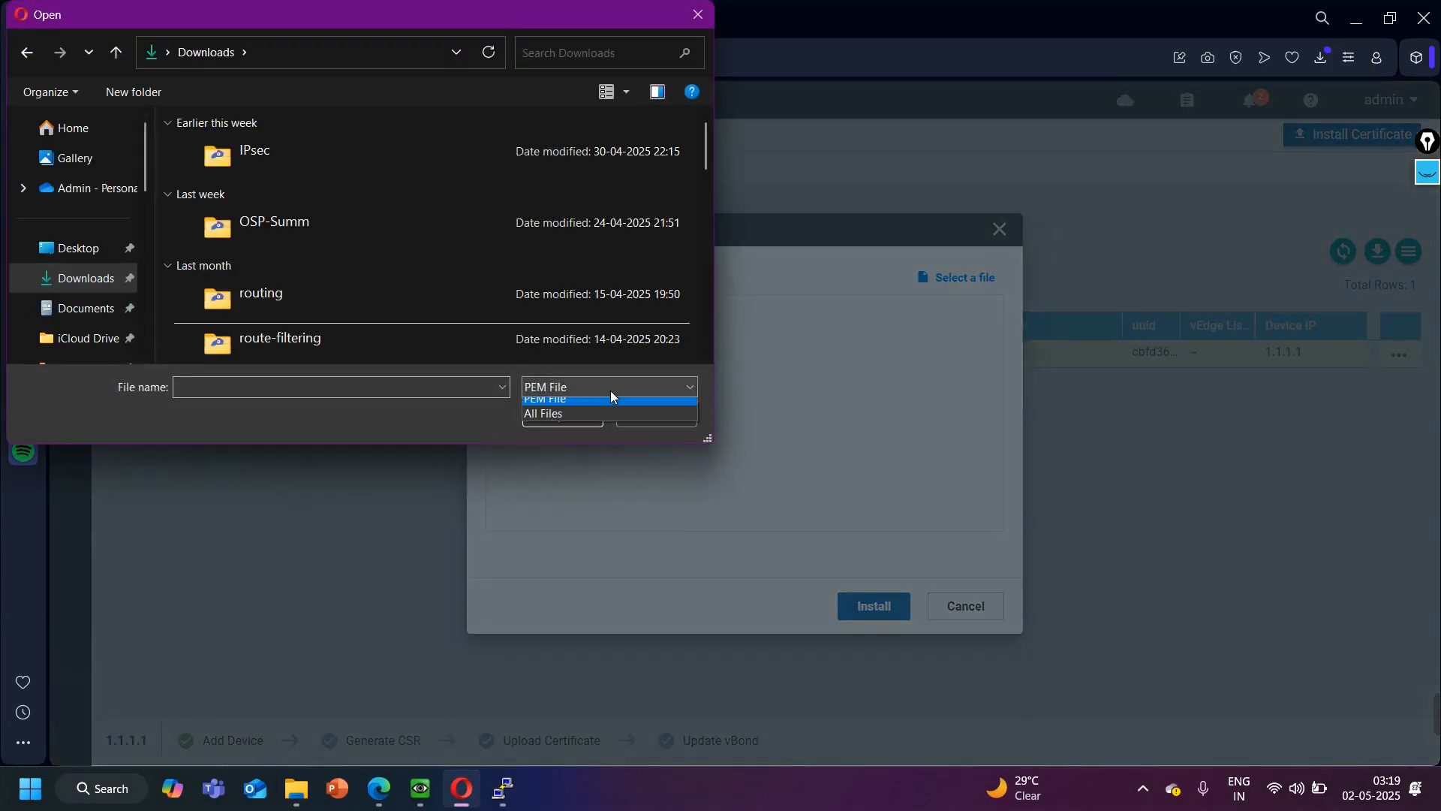
left_click(587, 422)
double_click(312, 179)
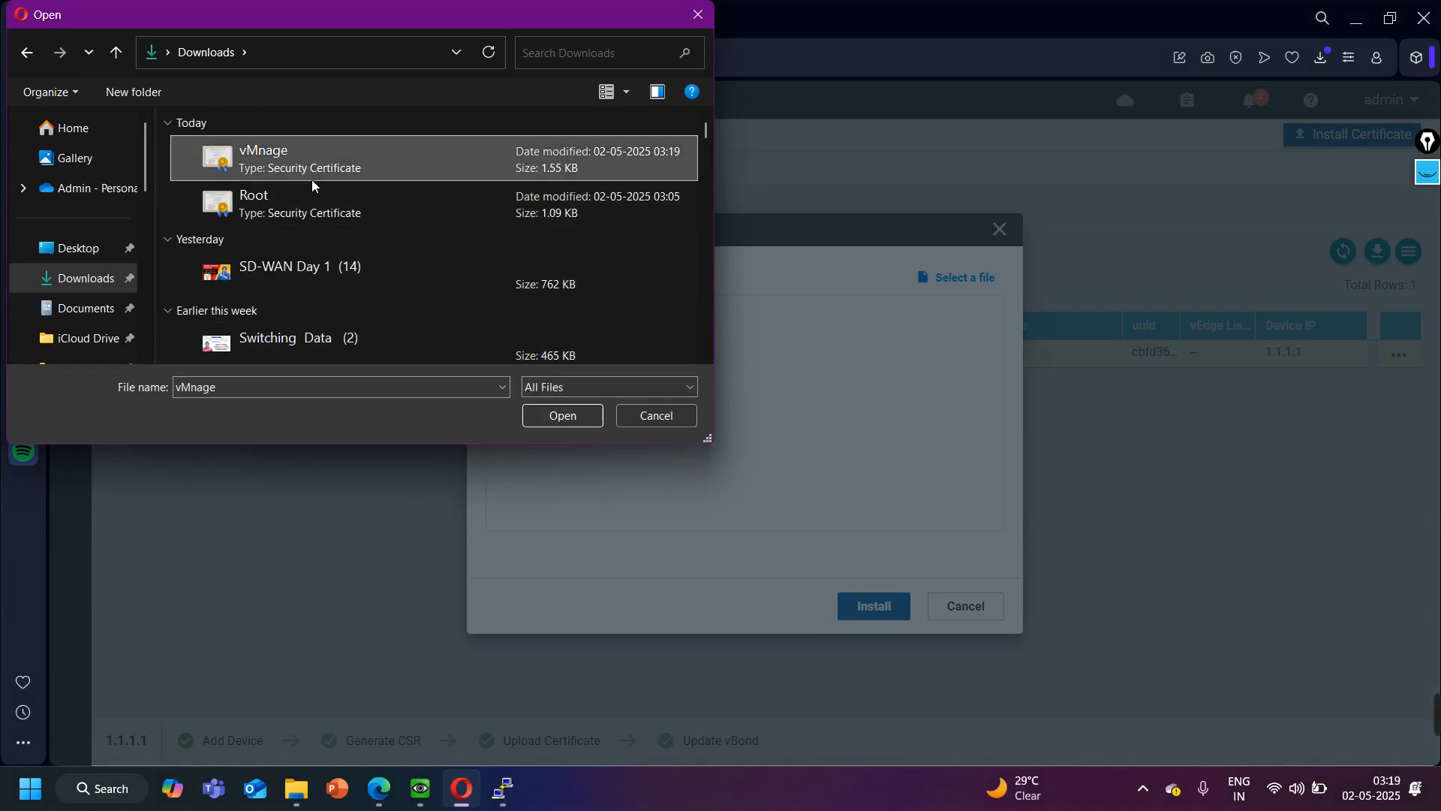
left_click(843, 601)
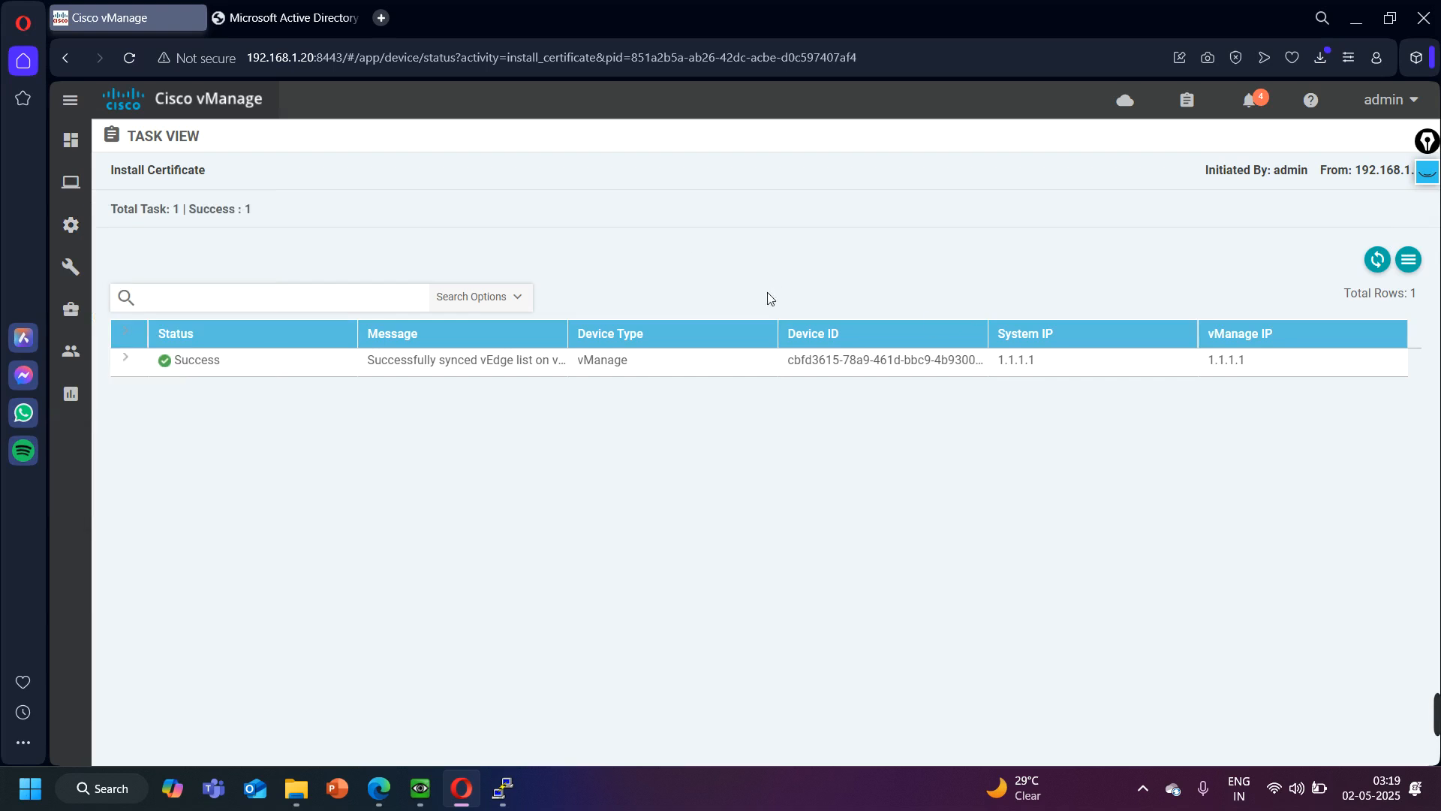
- Open the controllers list in the device configuration and check vManage's certificate status
mouse_move(75, 228)
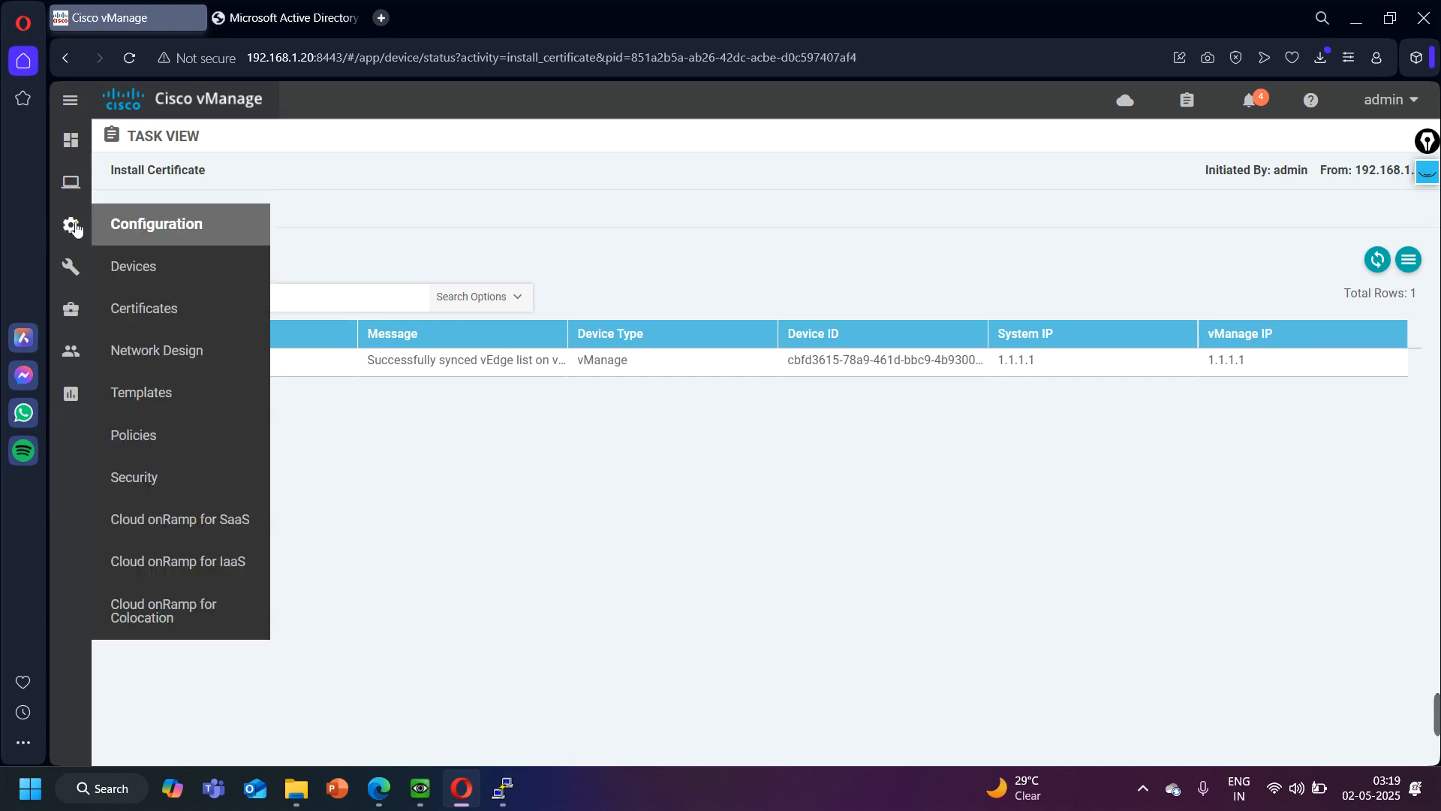
left_click(148, 271)
left_click(257, 172)
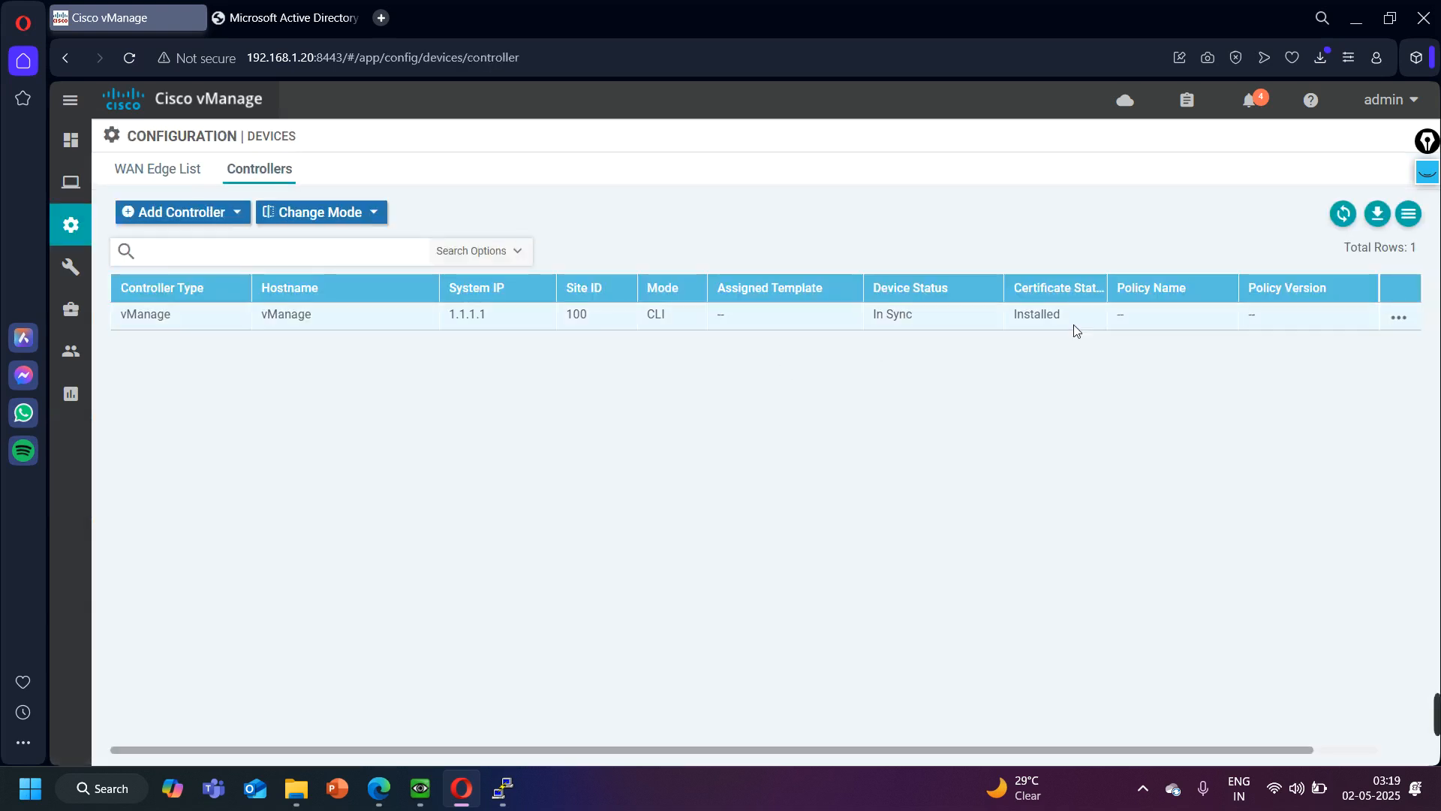
left_click_drag(1061, 316, 1019, 315)
left_click(986, 402)
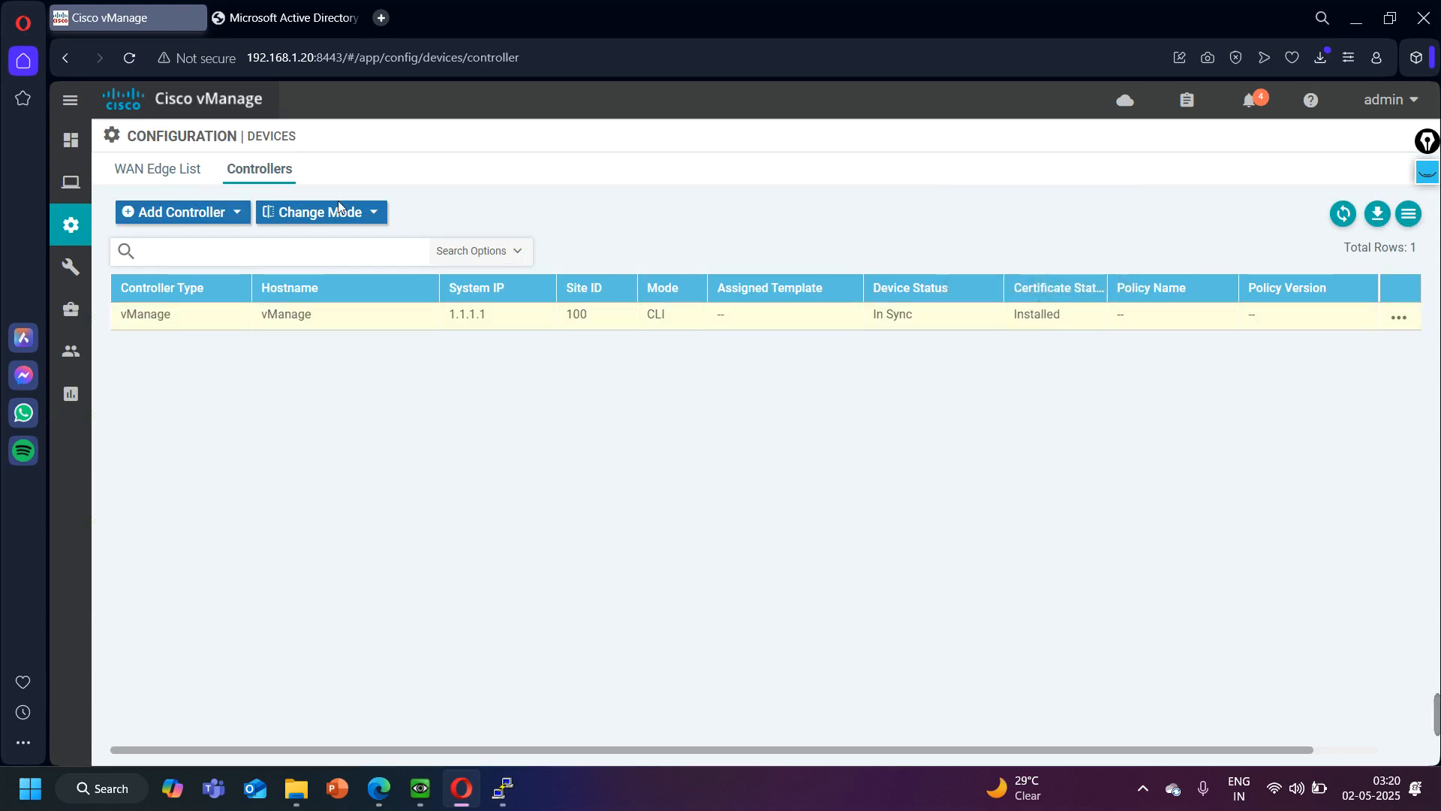
- Add a vBond controller with management IP 100.1.1.3, username admin and the account password, keeping CSR generation enabled
left_click(178, 214)
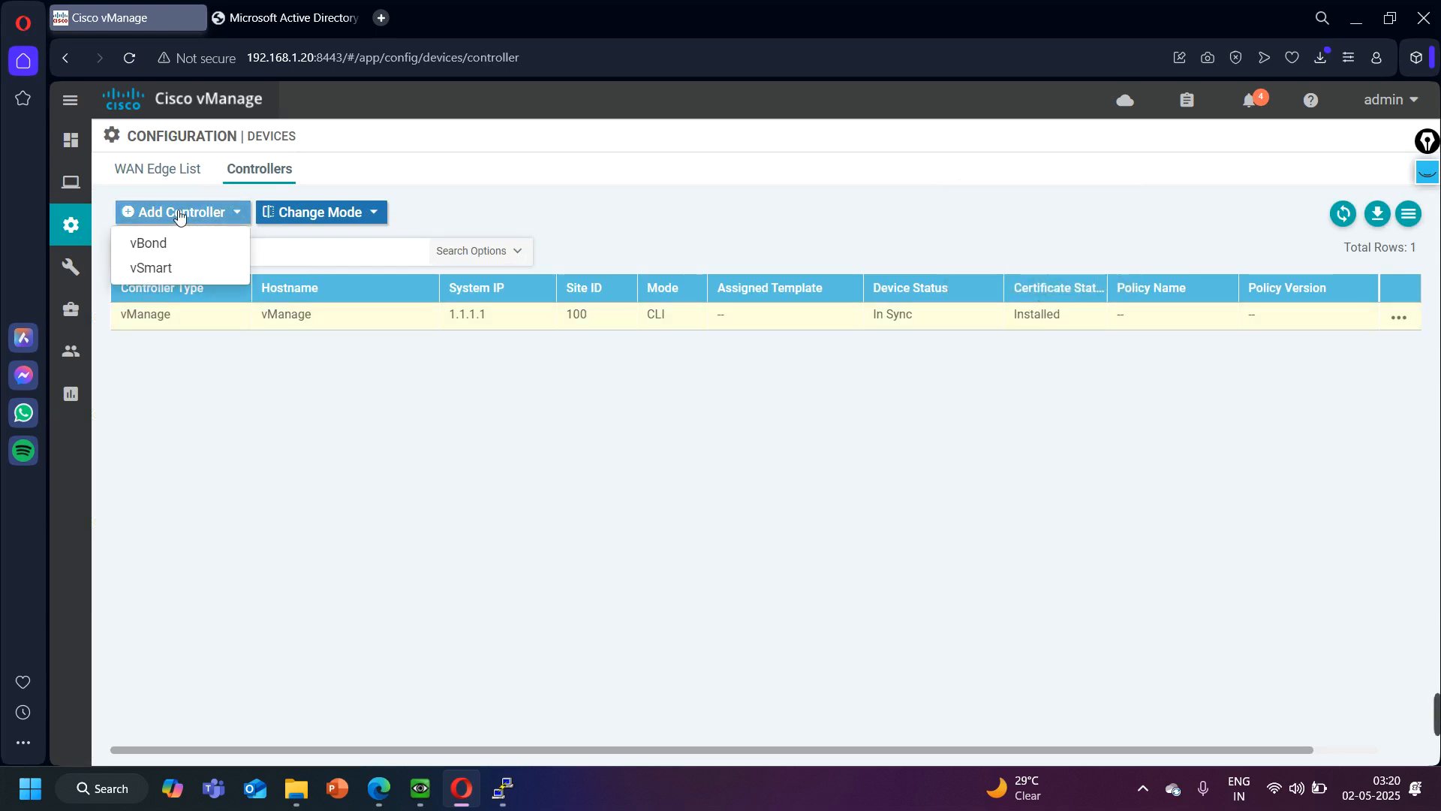
left_click(162, 245)
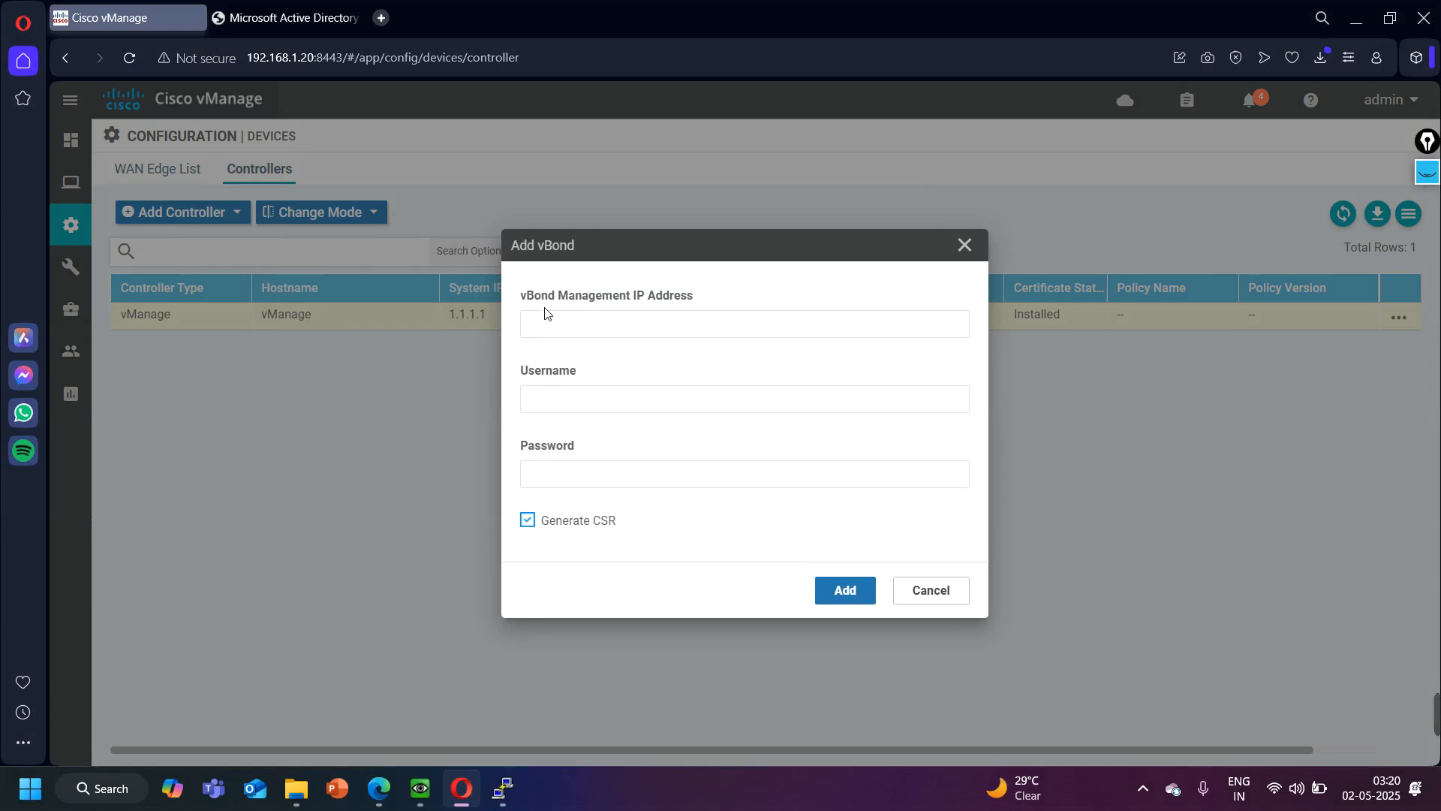
left_click(545, 314)
left_click(686, 366)
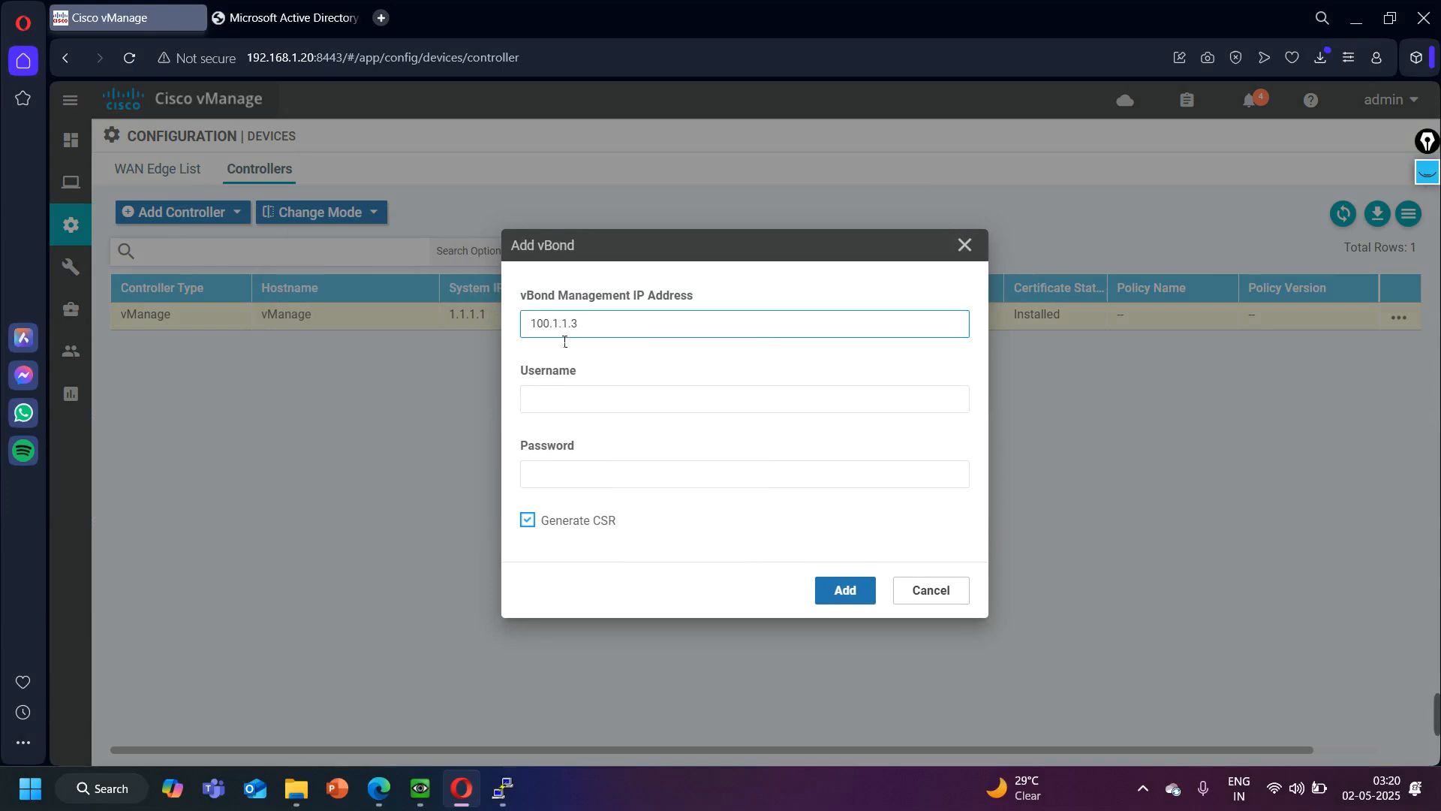
left_click(588, 403)
left_click(634, 430)
left_click(580, 478)
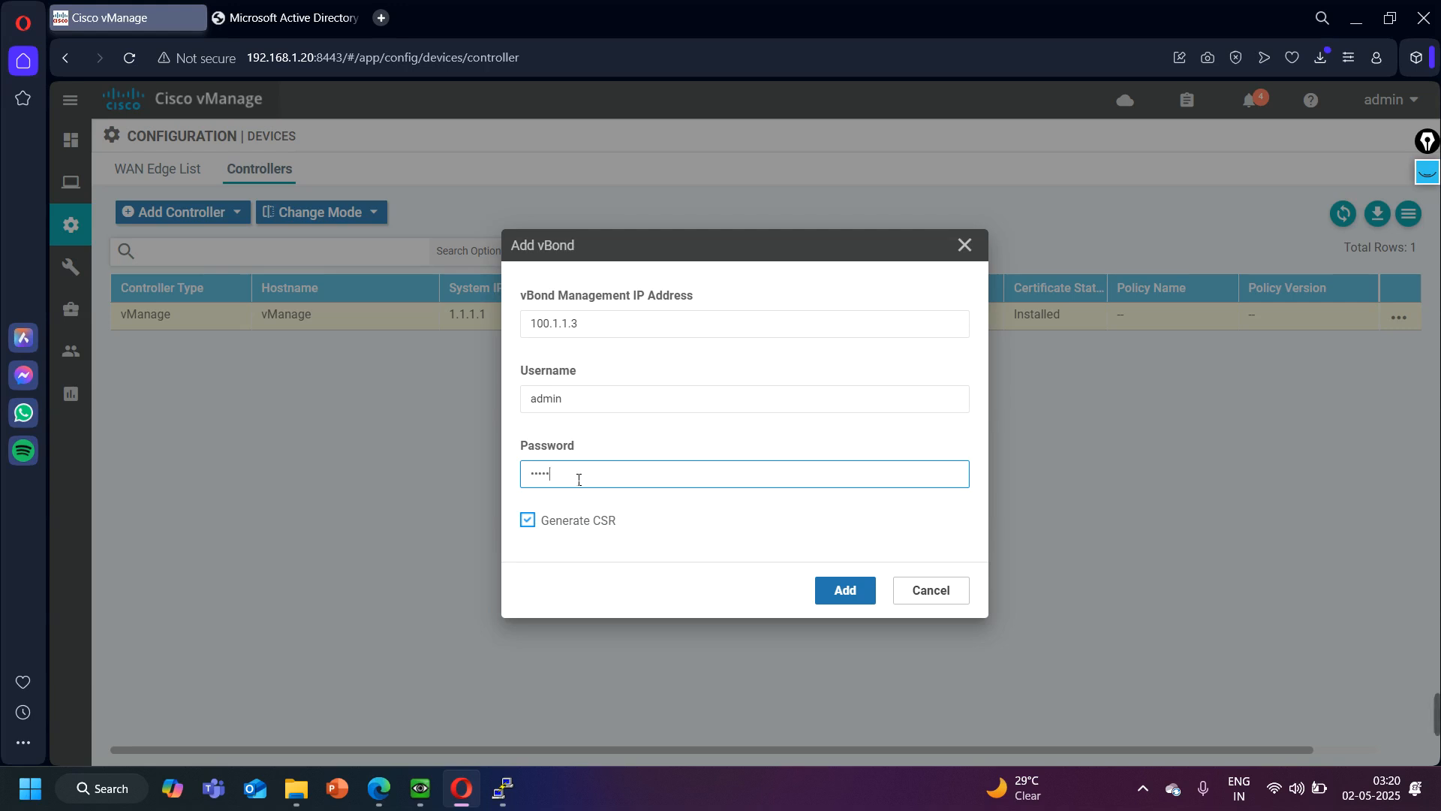
left_click(851, 590)
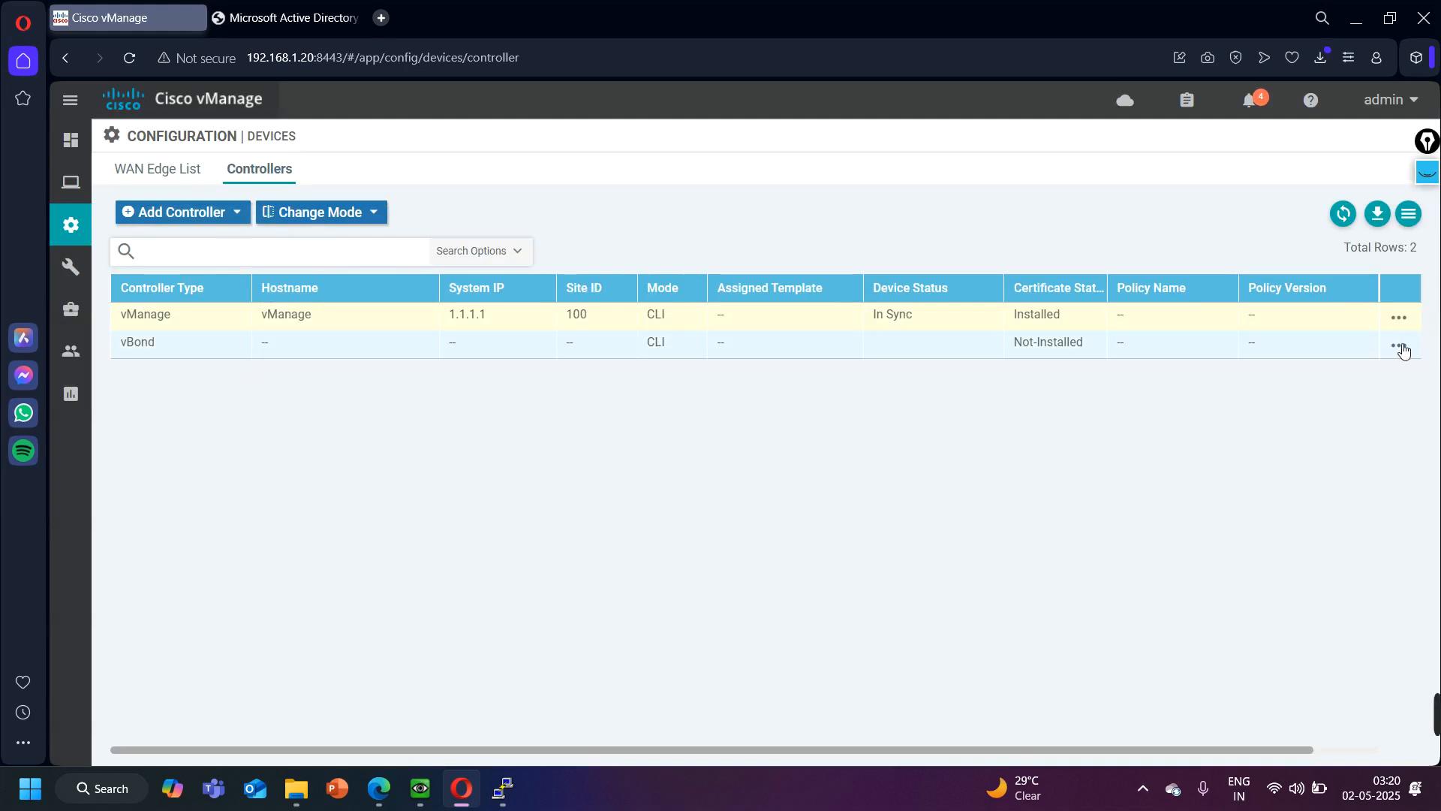
- In the certificate configuration's controllers list, view the CSR of the vBond at 100.1.1.3 and copy its entire request text
left_click(1400, 349)
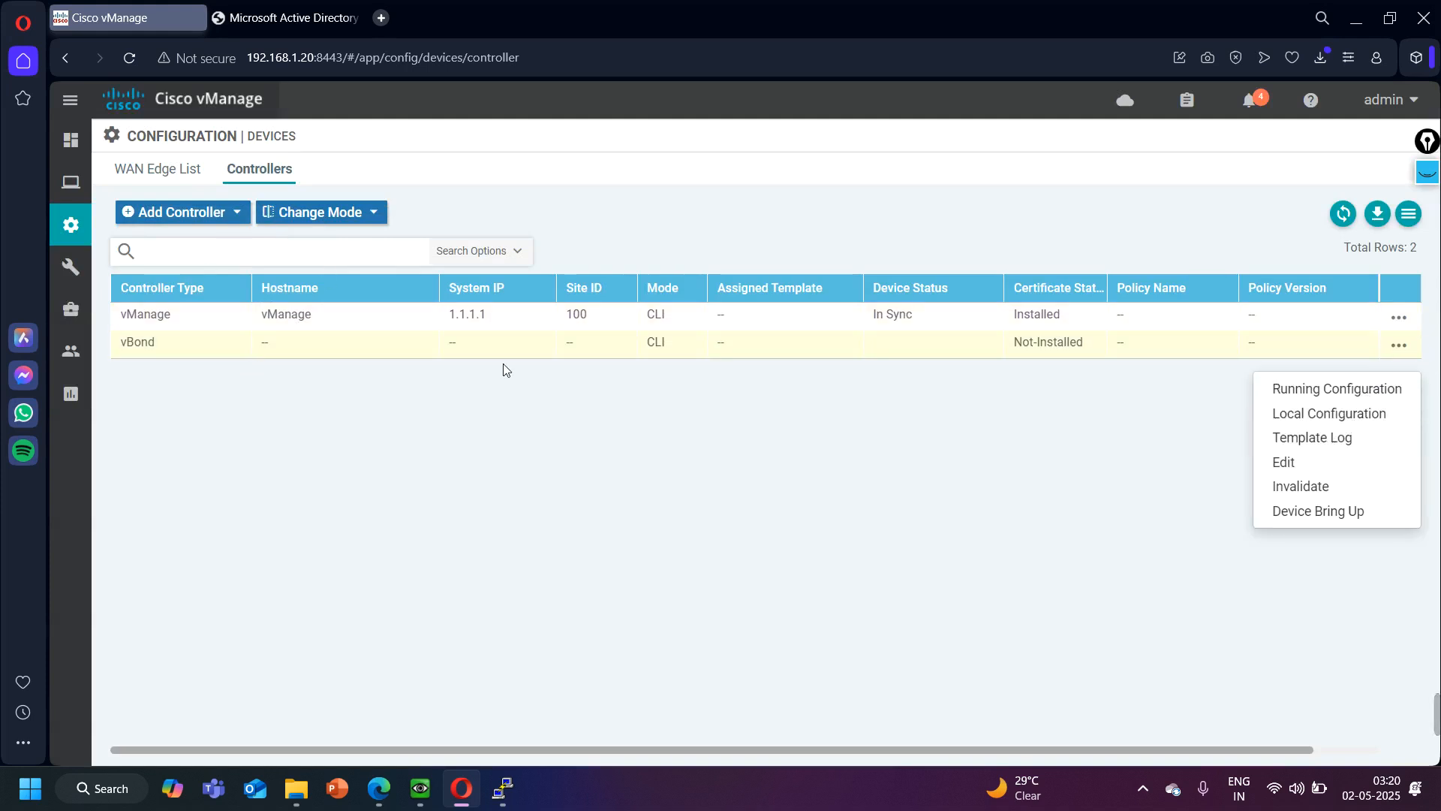
mouse_move(75, 225)
left_click(167, 311)
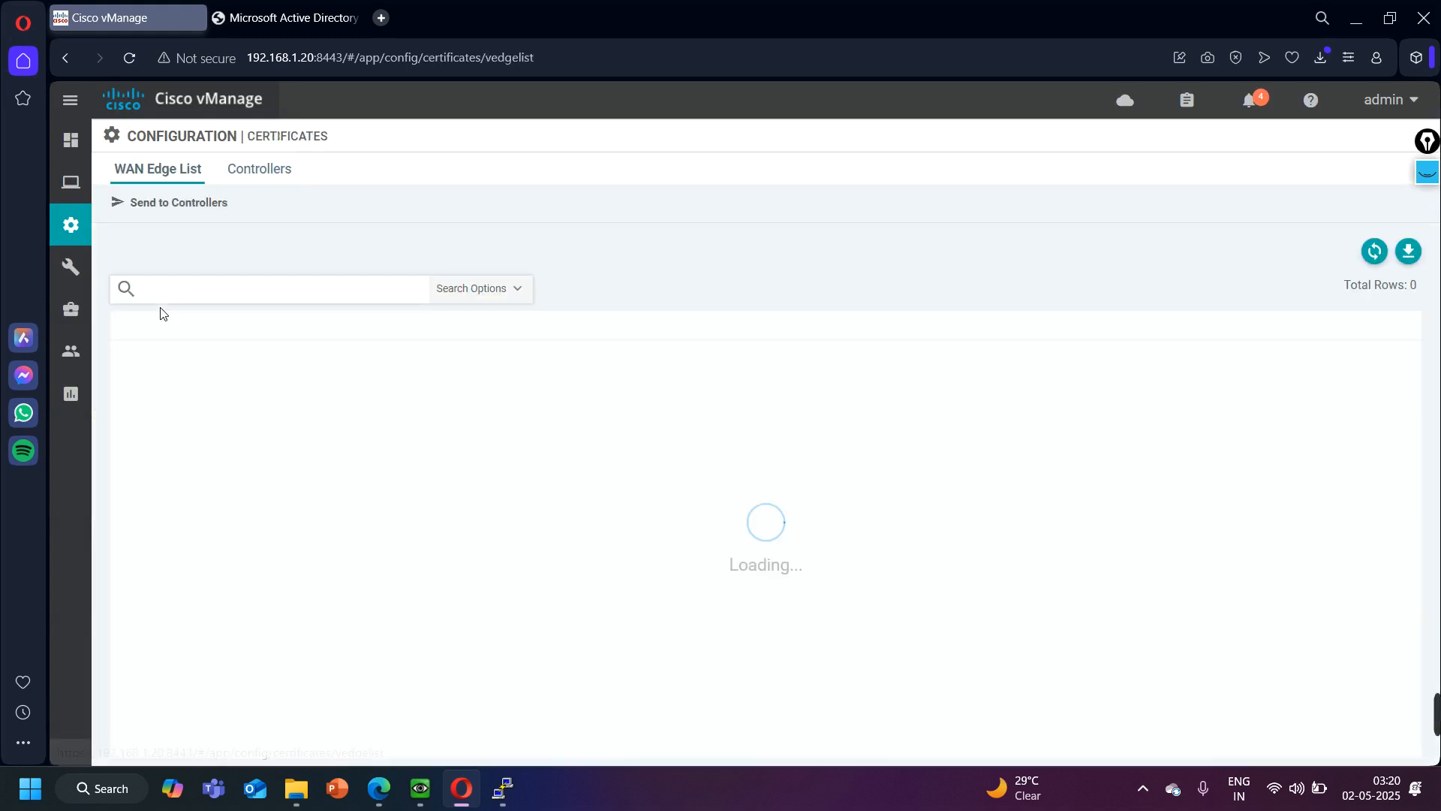
left_click(259, 175)
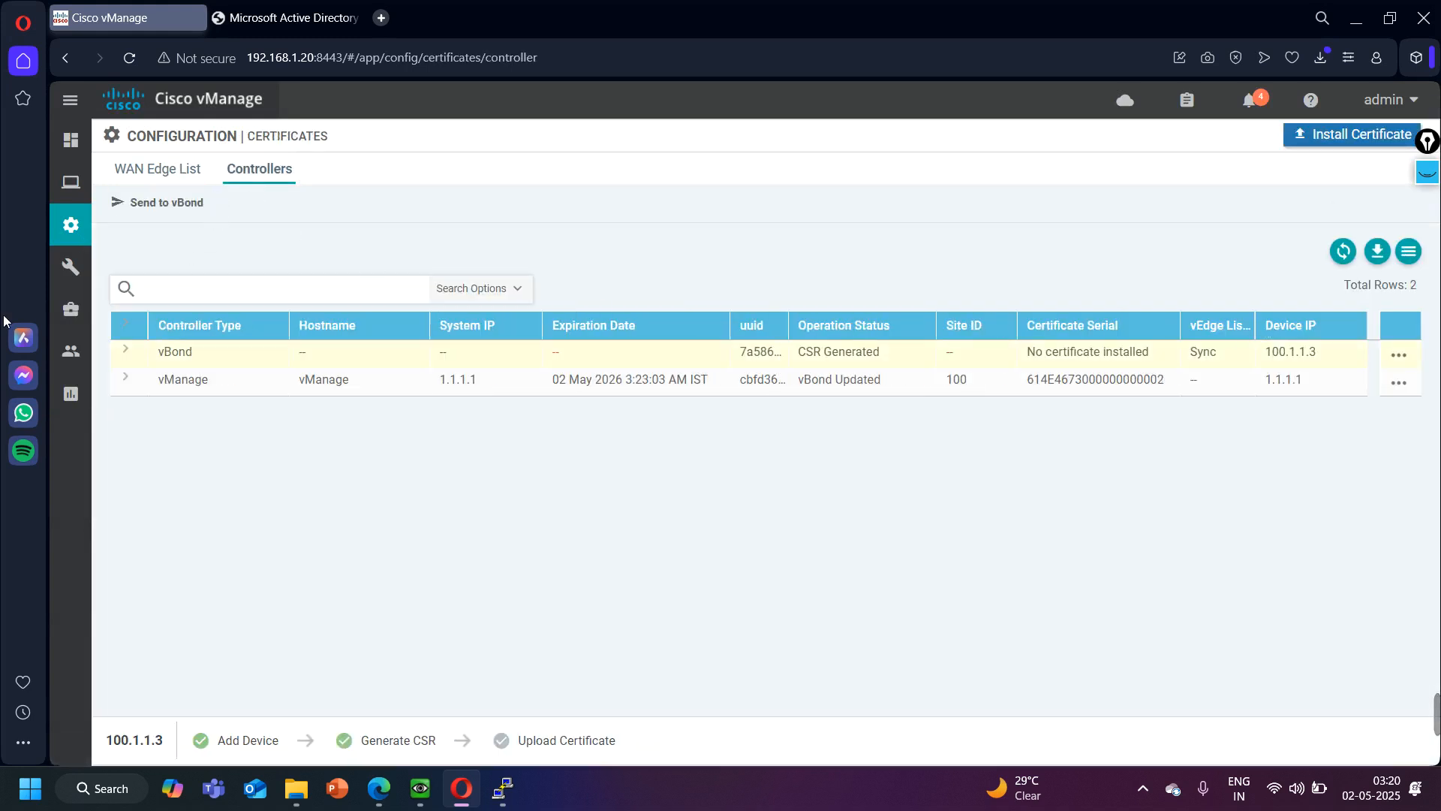
left_click(1399, 355)
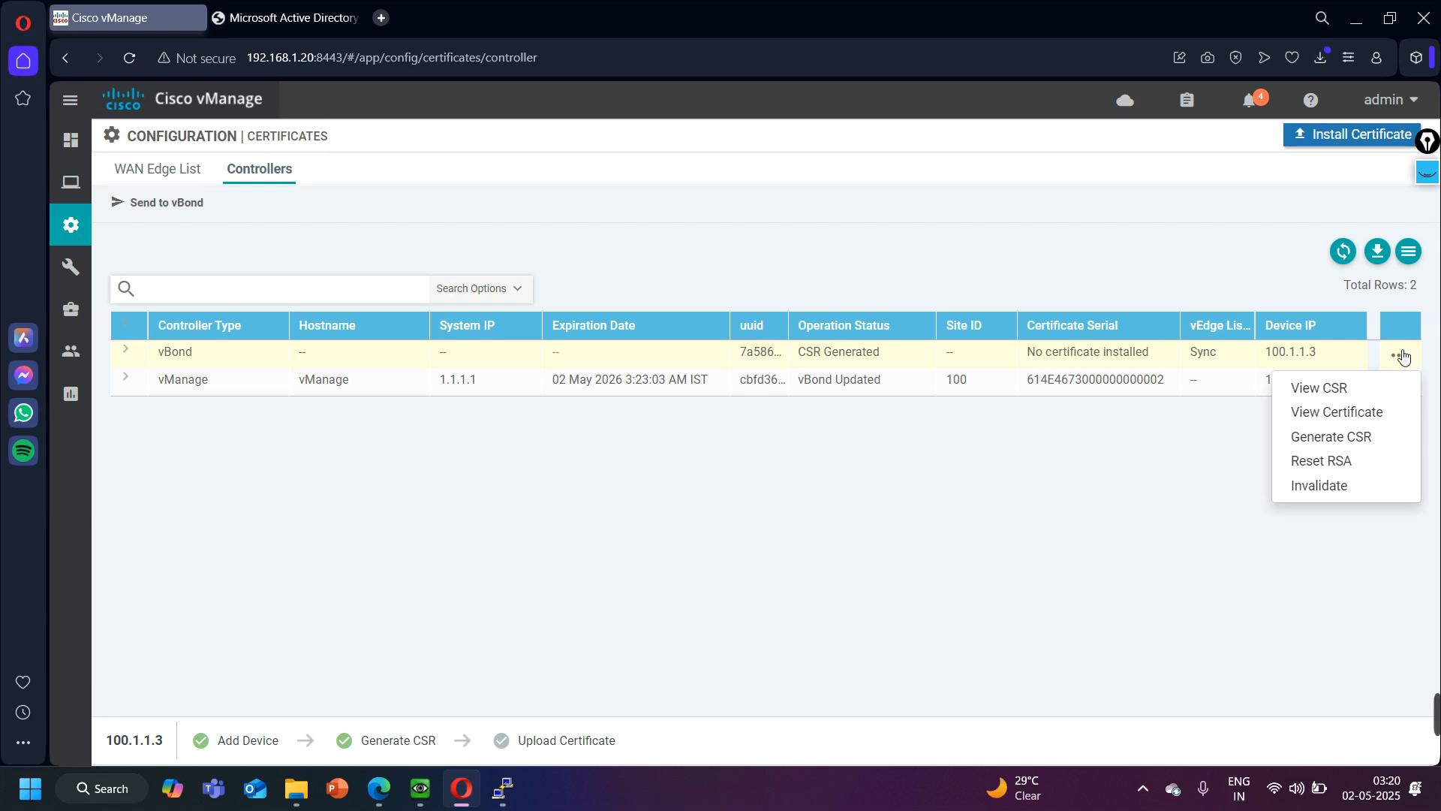
left_click(1339, 389)
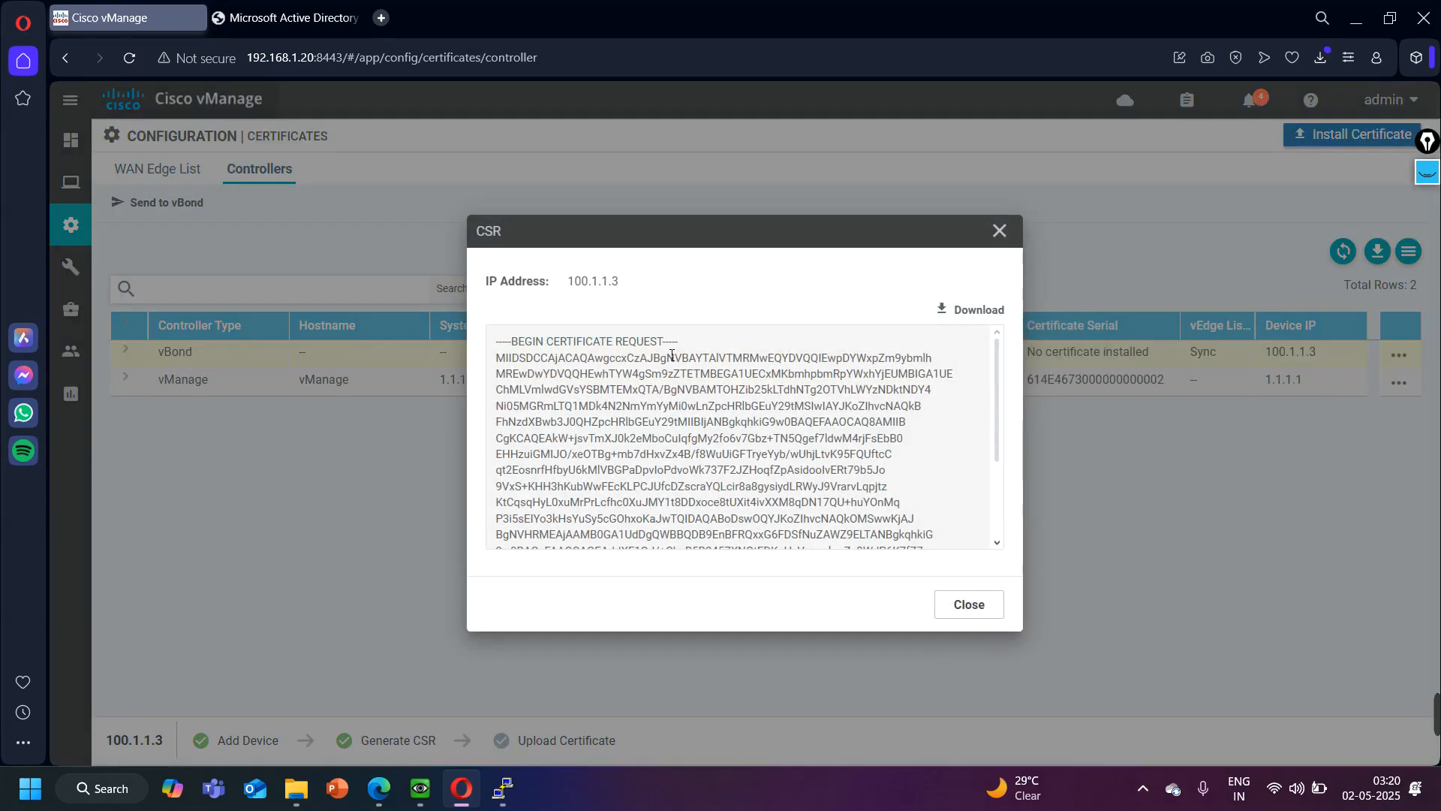
left_click(710, 395)
key("ctrl+a")
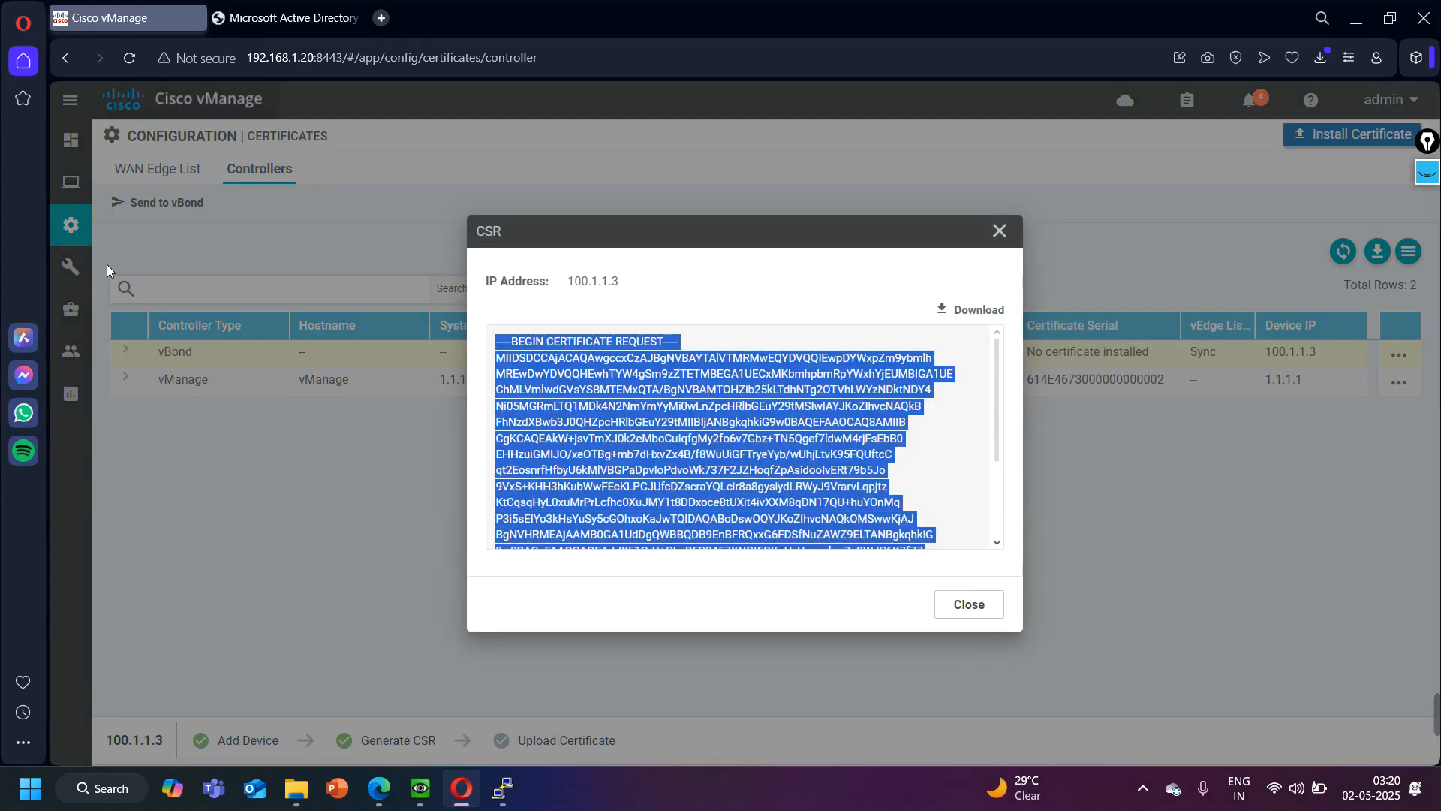
- In Microsoft Active Directory Certificate Services, submit an advanced certificate request containing the copied vBond CSR text
left_click(278, 7)
left_click(73, 62)
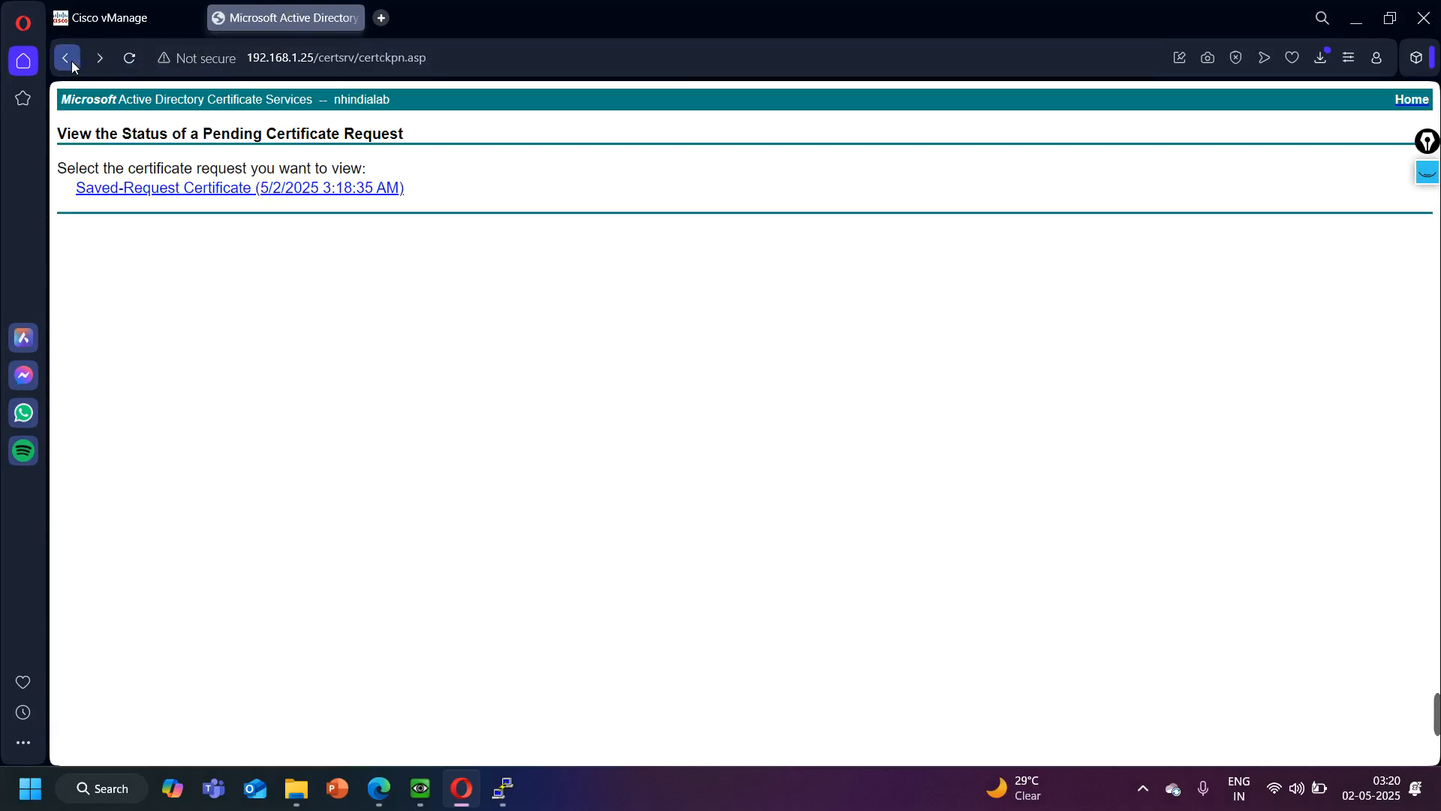
left_click(70, 60)
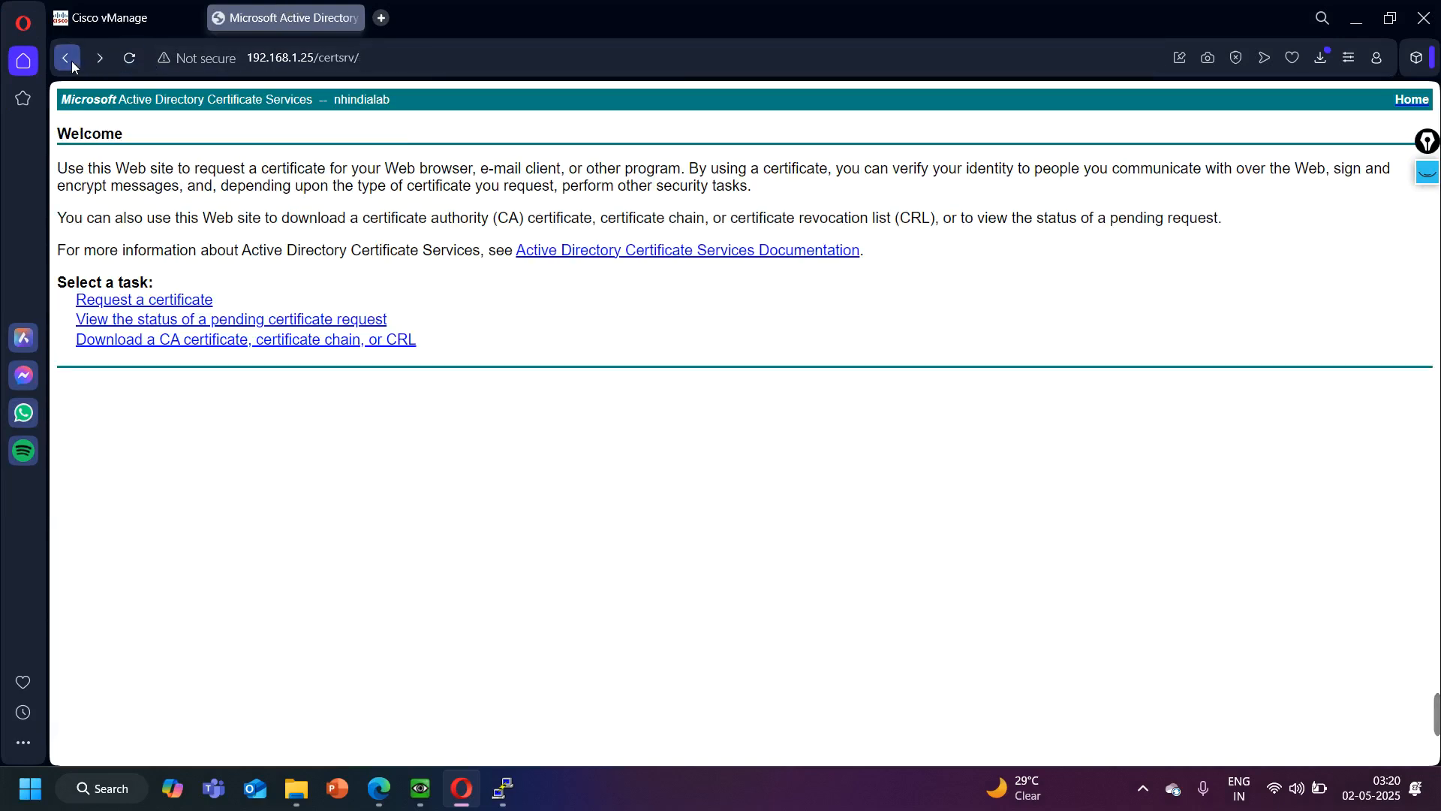
left_click(137, 298)
left_click(212, 241)
left_click(226, 251)
key("ctrl+v")
left_click(379, 422)
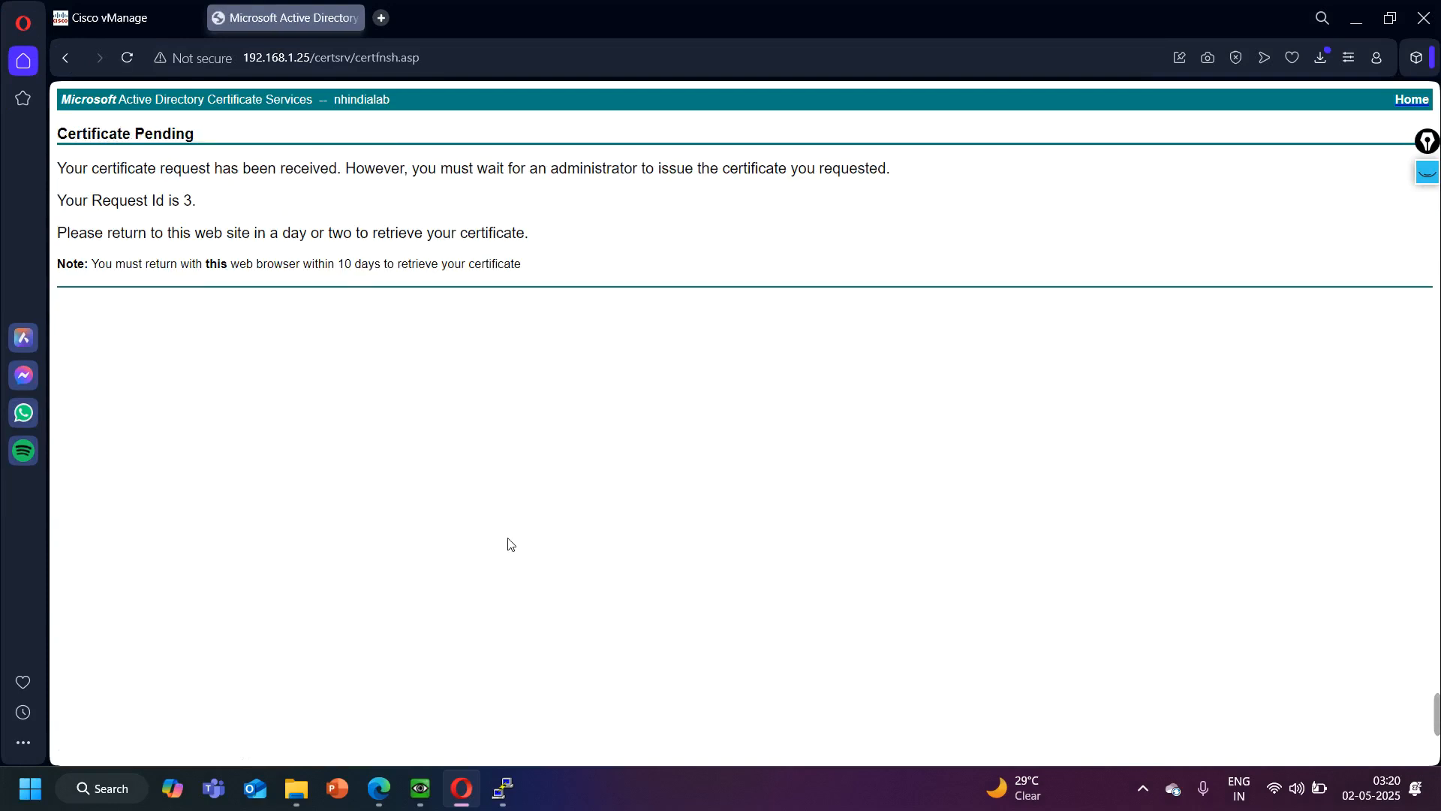
- Switch to the CA-Server's Server Manager, refresh the pending requests, and issue the certificate for request 3
left_click(420, 788)
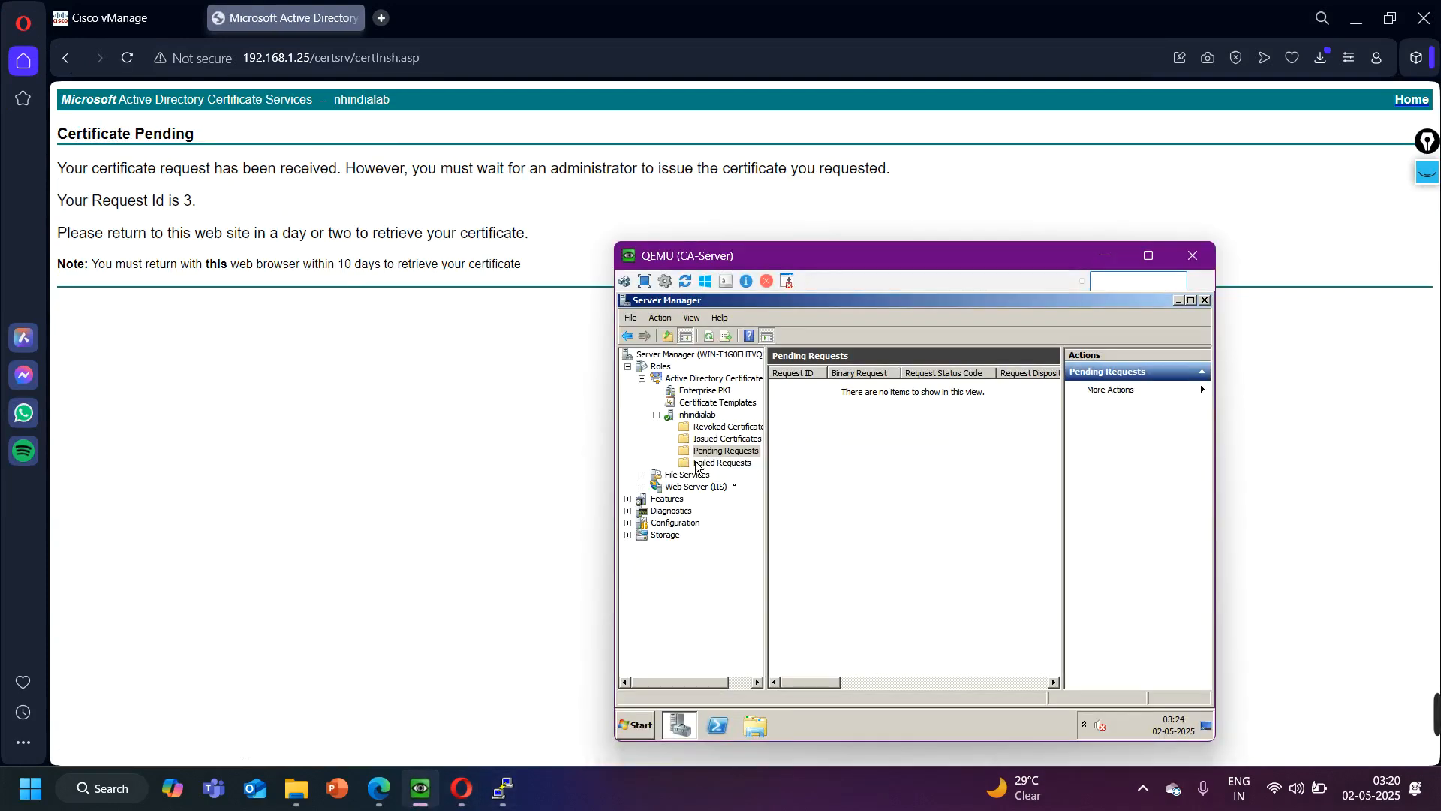
left_click(726, 441)
left_click(726, 450)
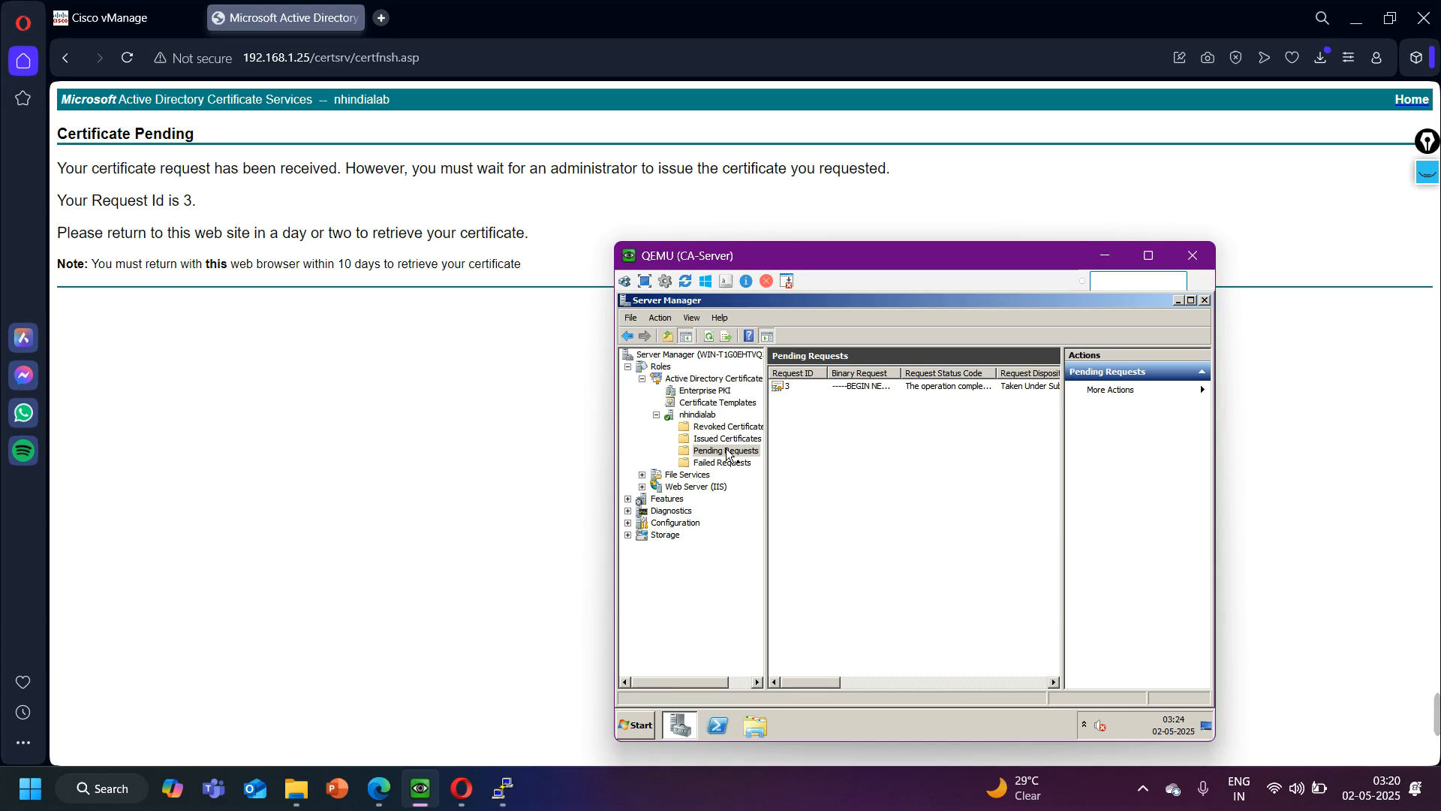
right_click(825, 384)
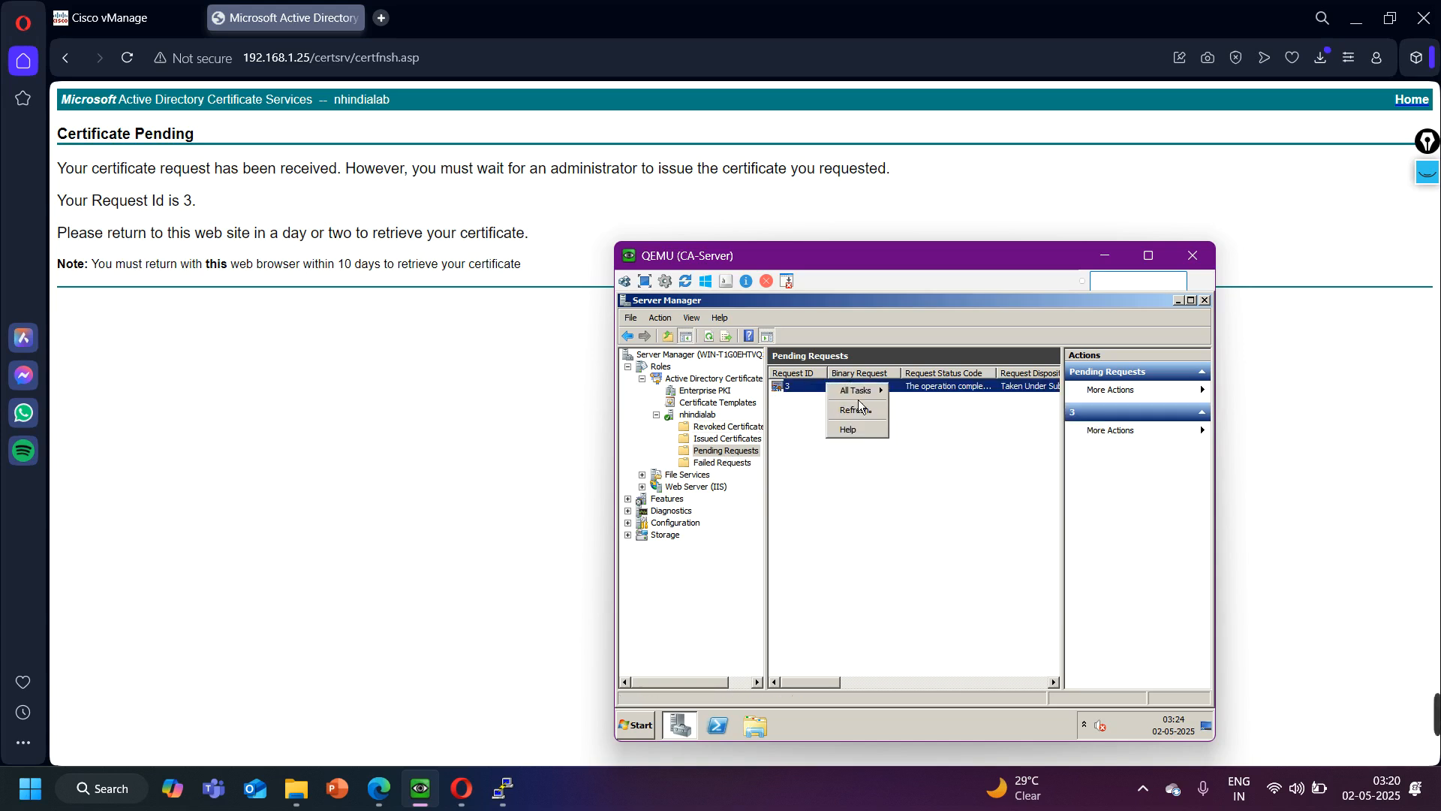
mouse_move(858, 391)
left_click(910, 423)
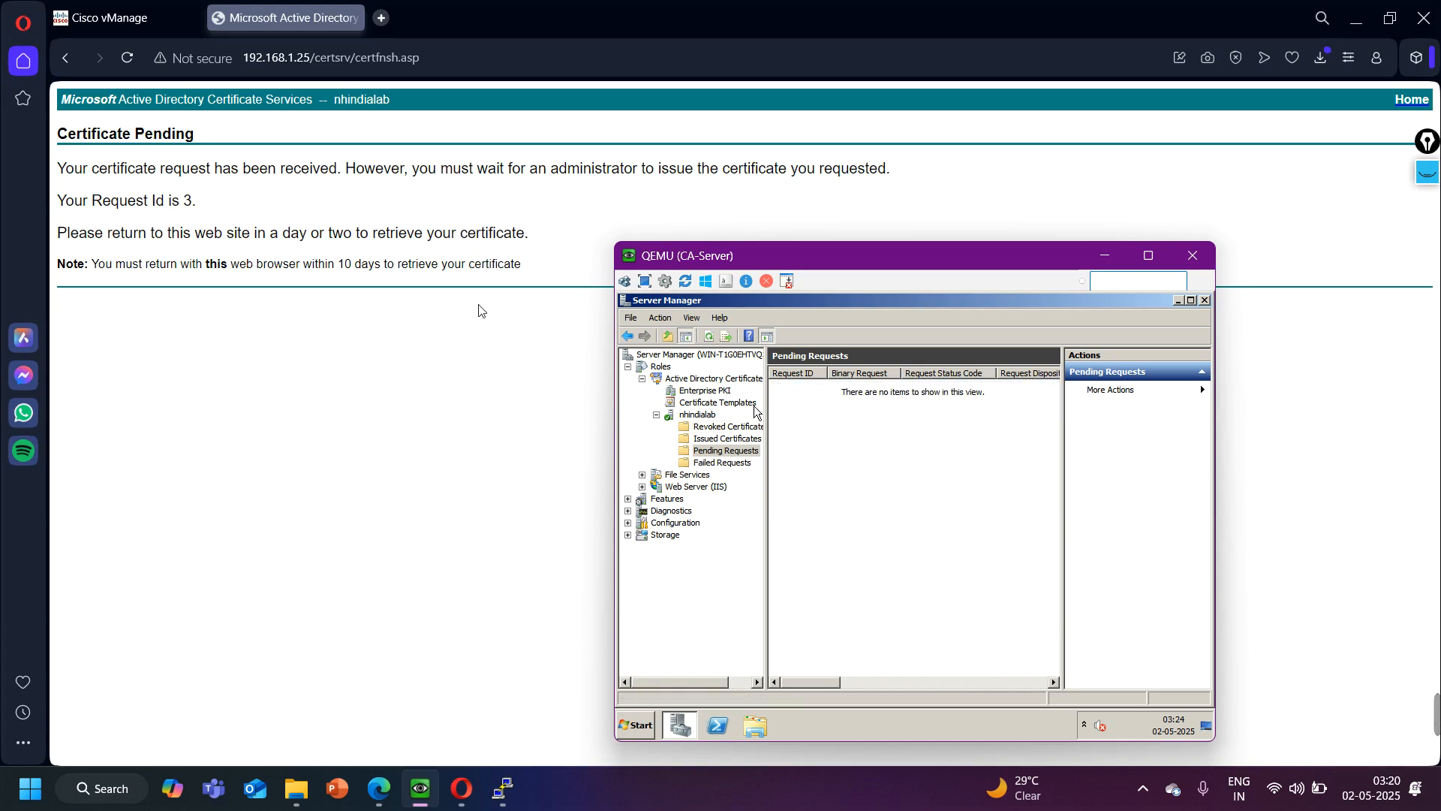
- Back in Certificate Services, open the saved pending request and download its issued certificate in Base 64 encoding
left_click(74, 61)
left_click(74, 61)
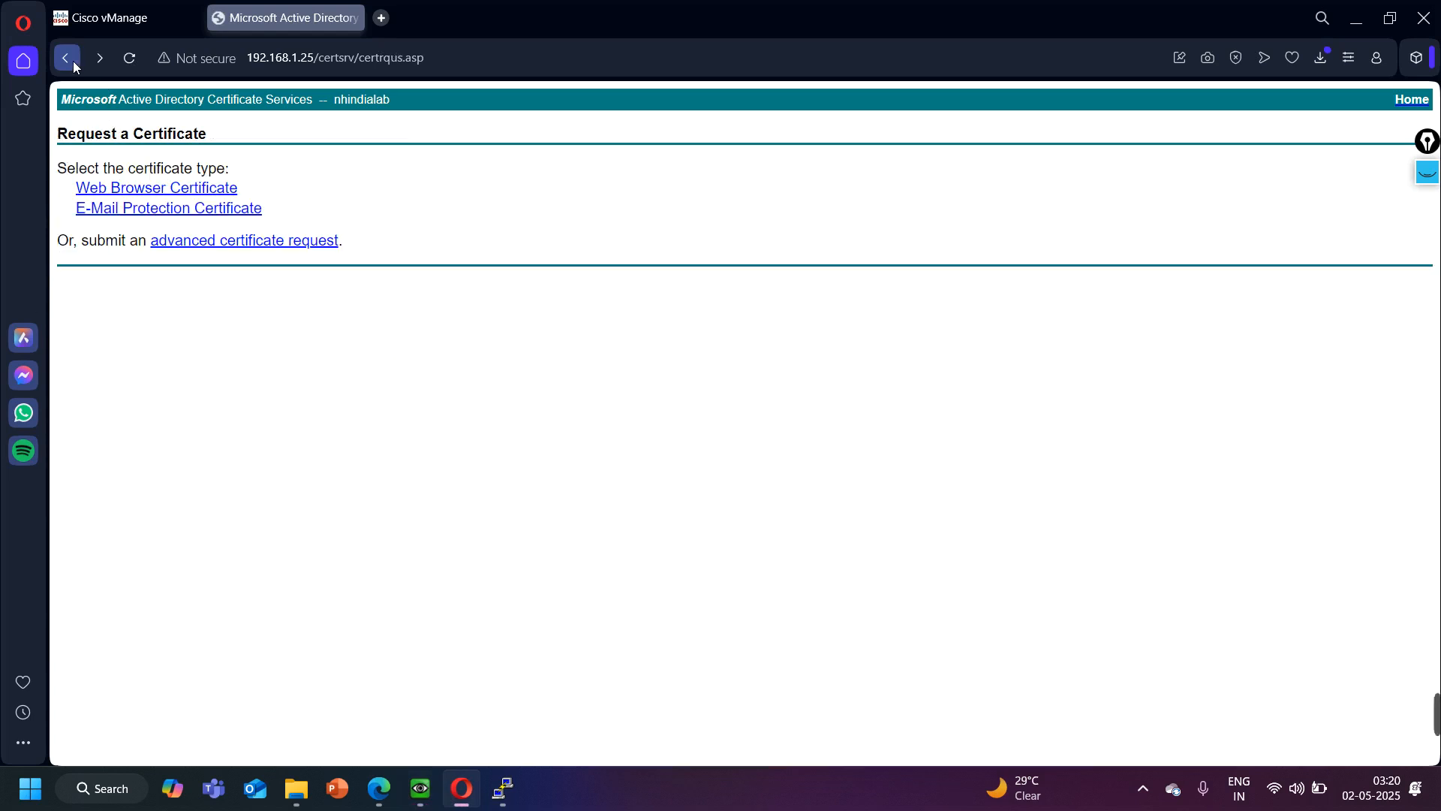
left_click(71, 63)
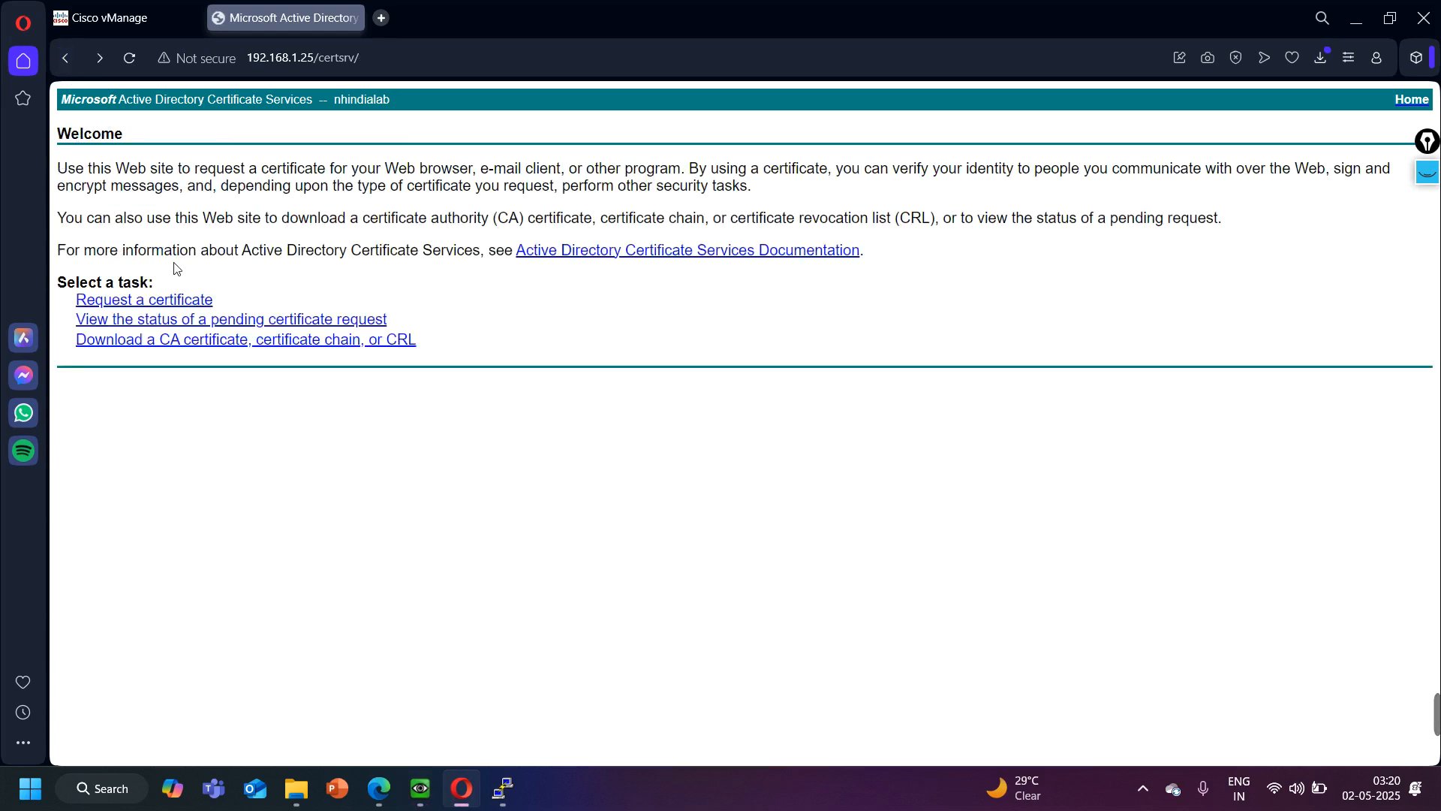
left_click(240, 320)
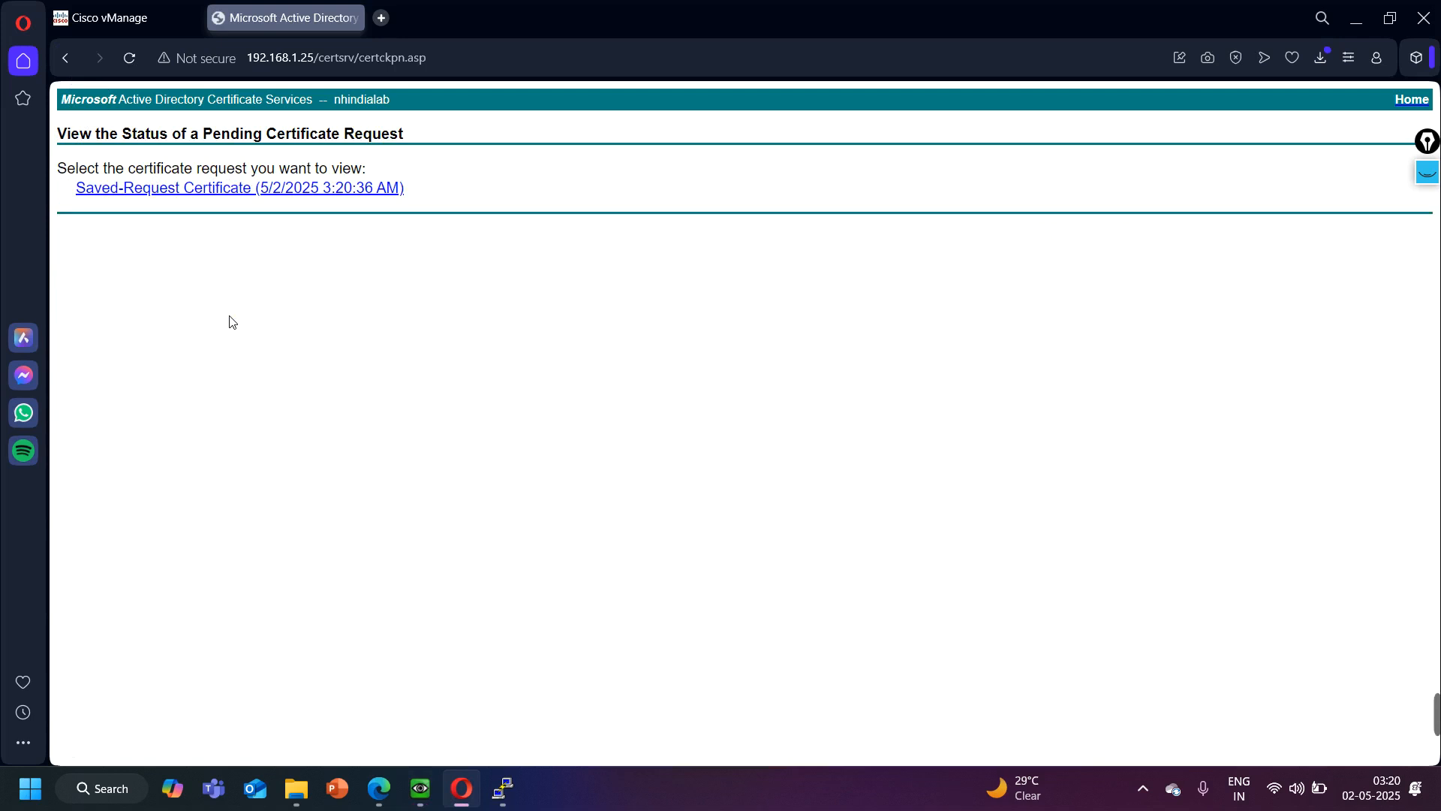
left_click(201, 194)
left_click(300, 206)
left_click(210, 225)
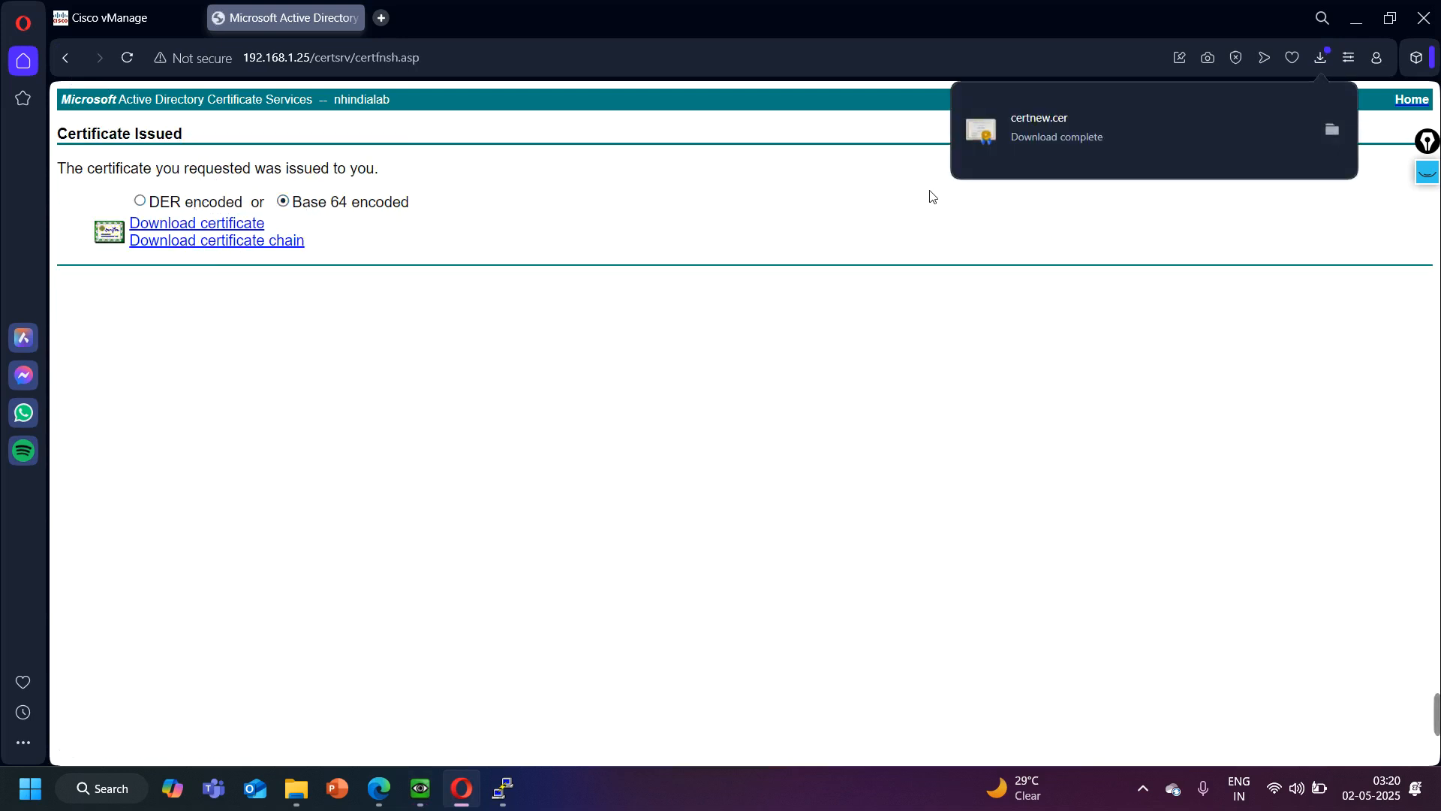
- Show the downloaded certnew certificate in the Downloads folder and rename it to vBond
left_click(1328, 126)
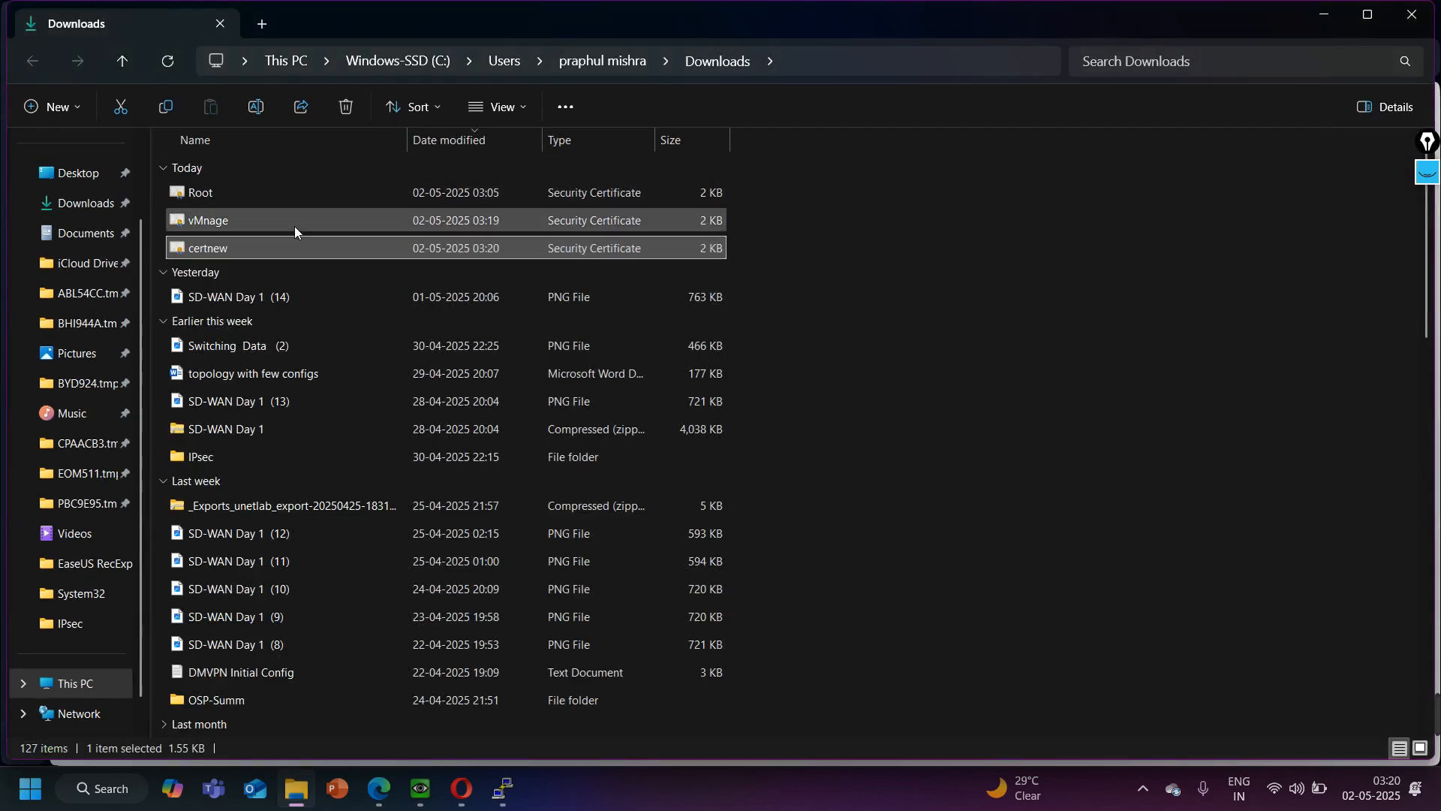
right_click(277, 252)
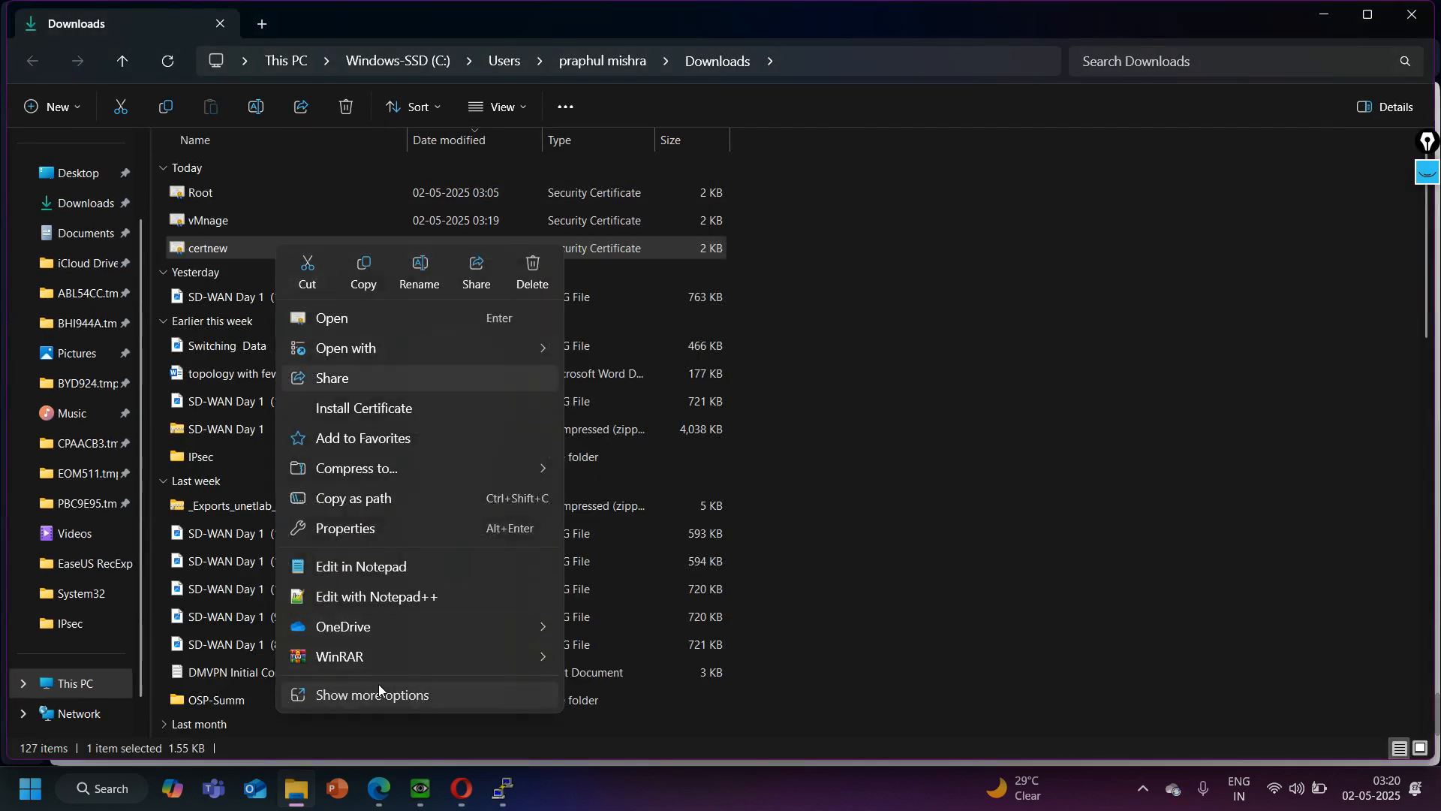
left_click(378, 685)
left_click(342, 707)
type("vBond")
key("Return")
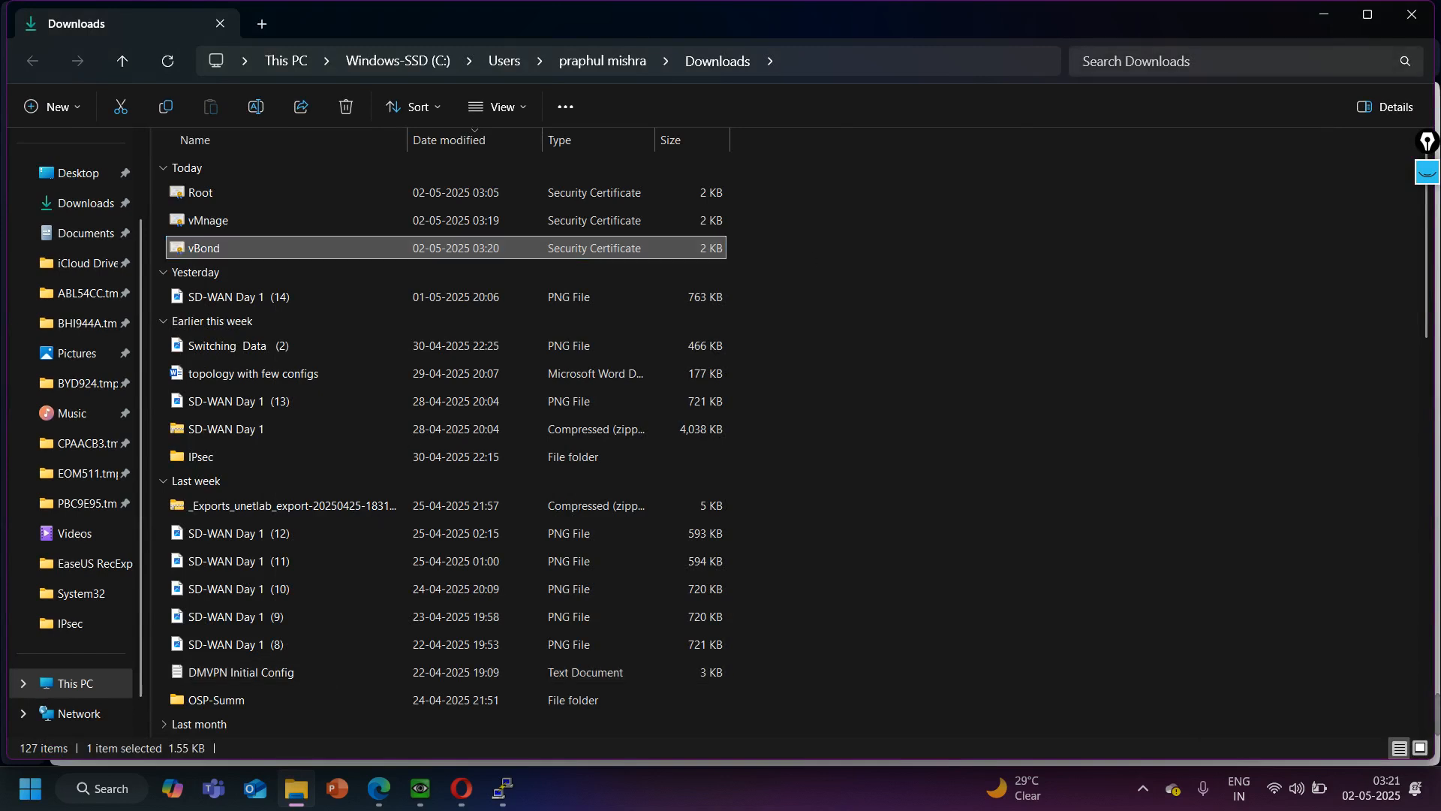
left_click(1315, 22)
- Return to Cisco vManage, close the CSR, and install the controller certificate from the vBond file, showing all file types to find it
left_click(128, 18)
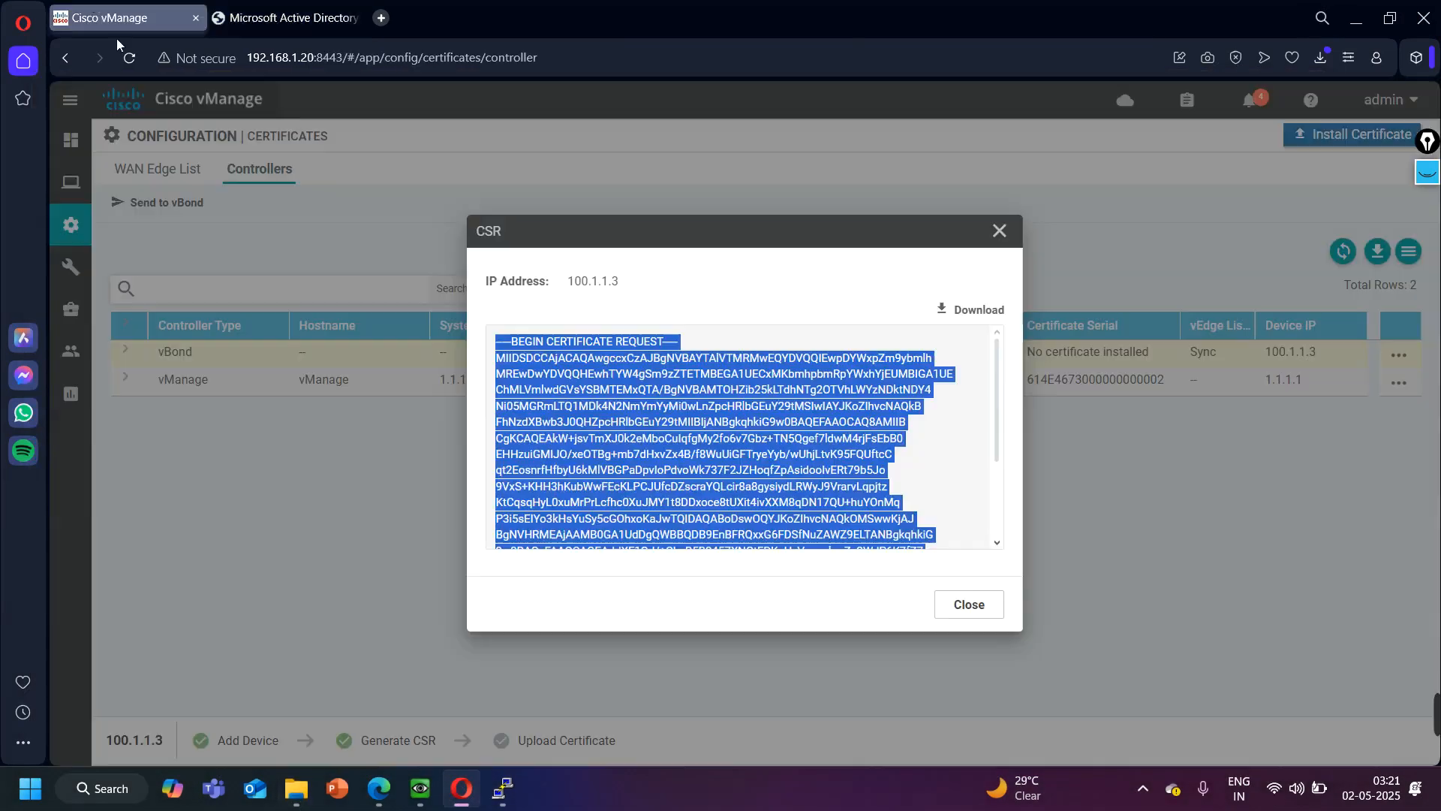
left_click(972, 607)
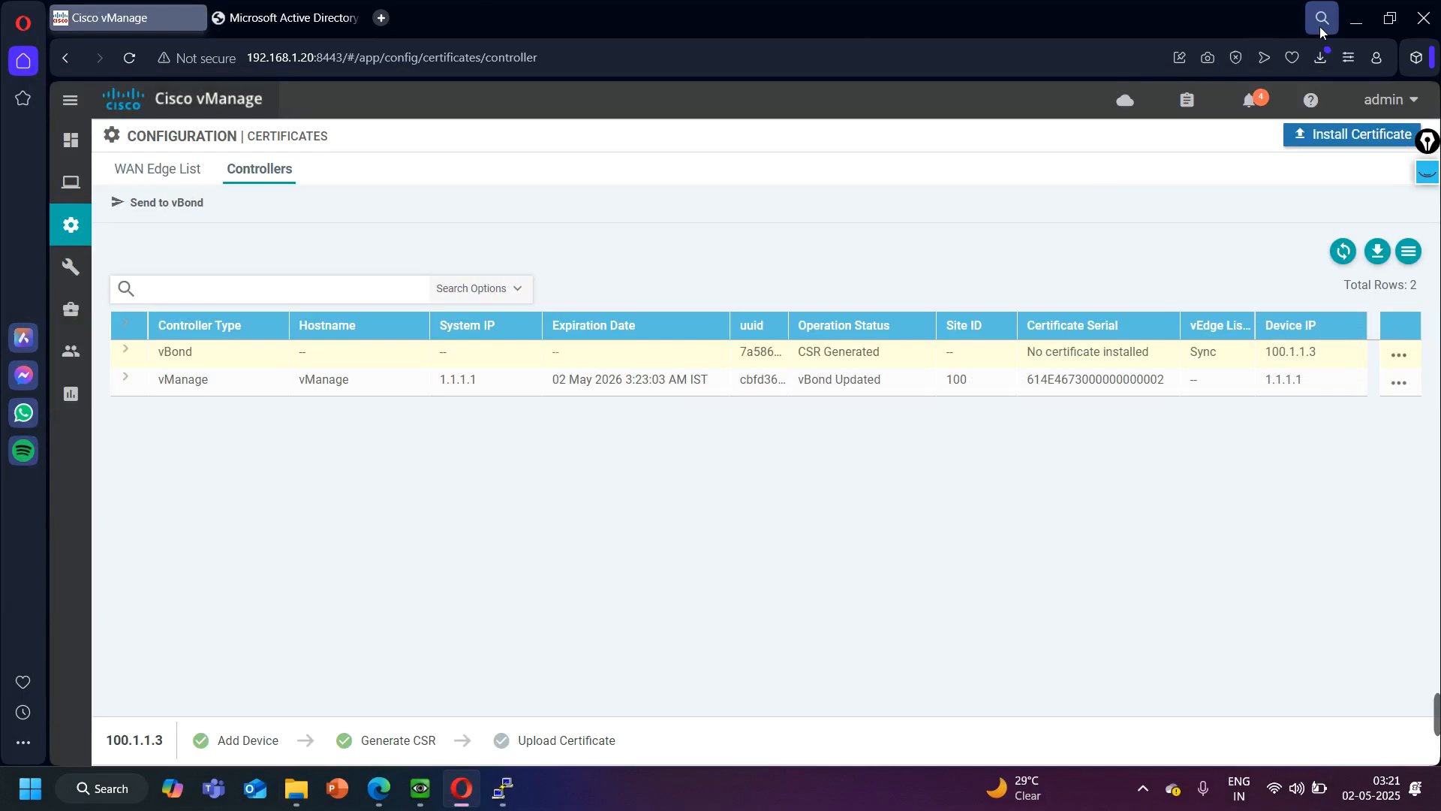
left_click(1338, 133)
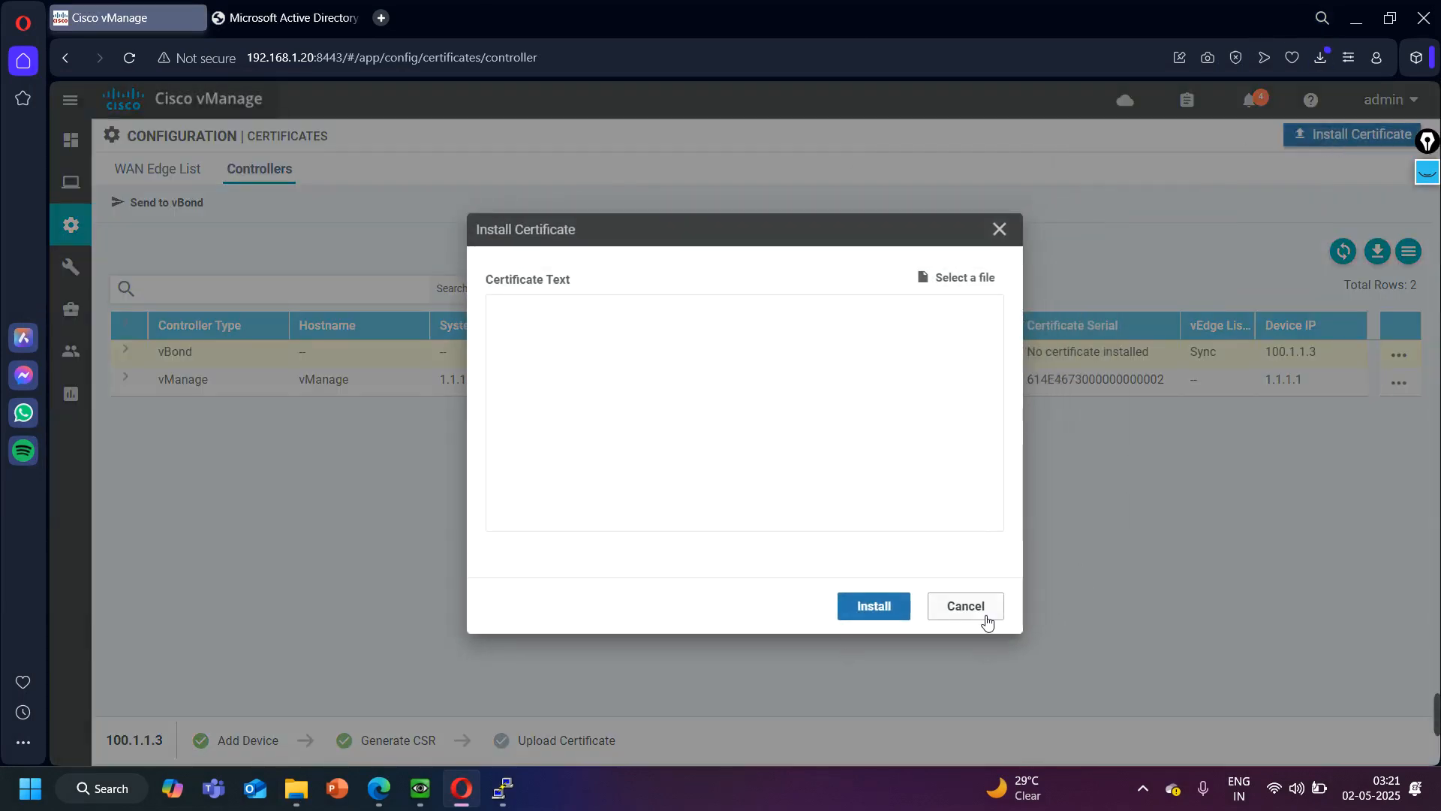
left_click(986, 622)
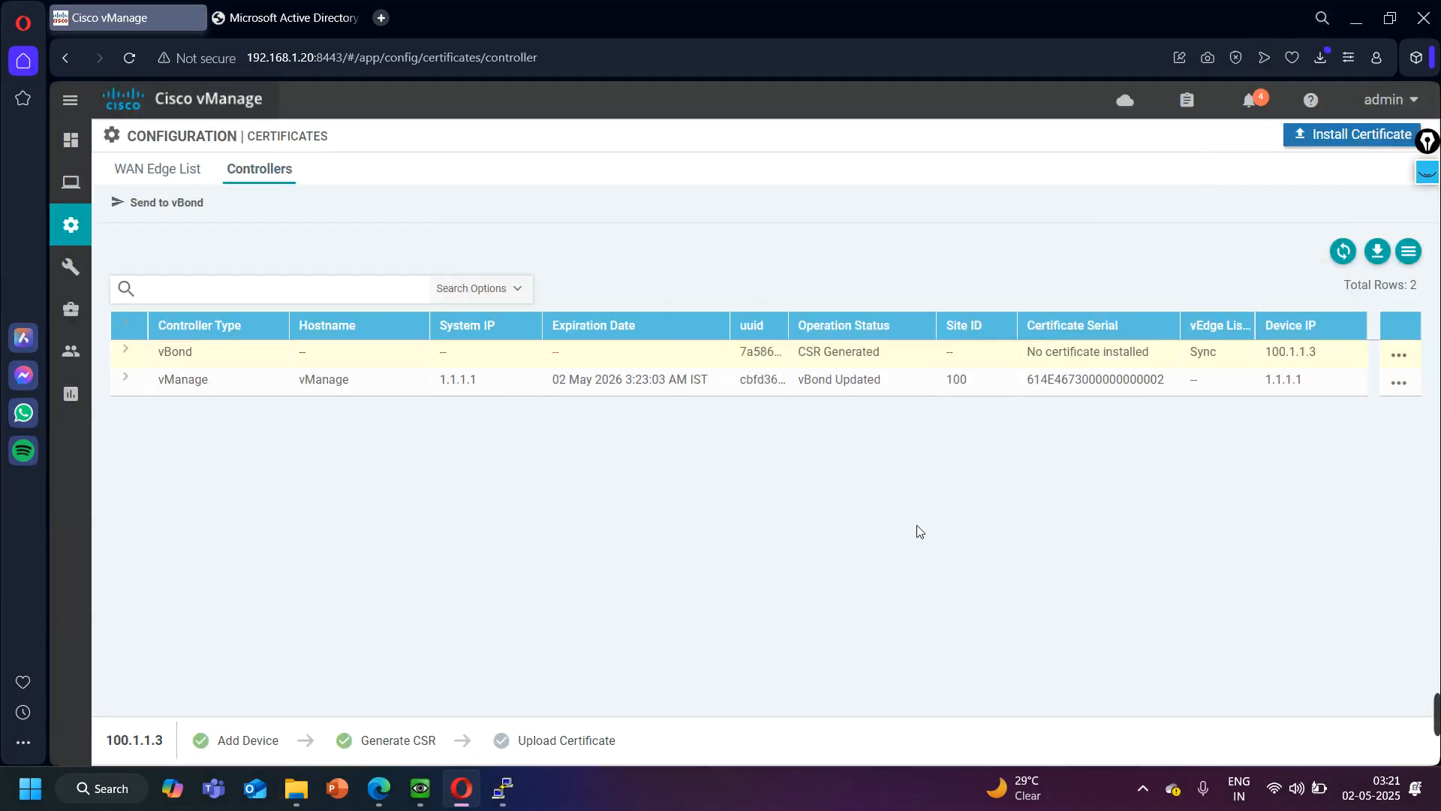
left_click(1336, 144)
left_click(961, 279)
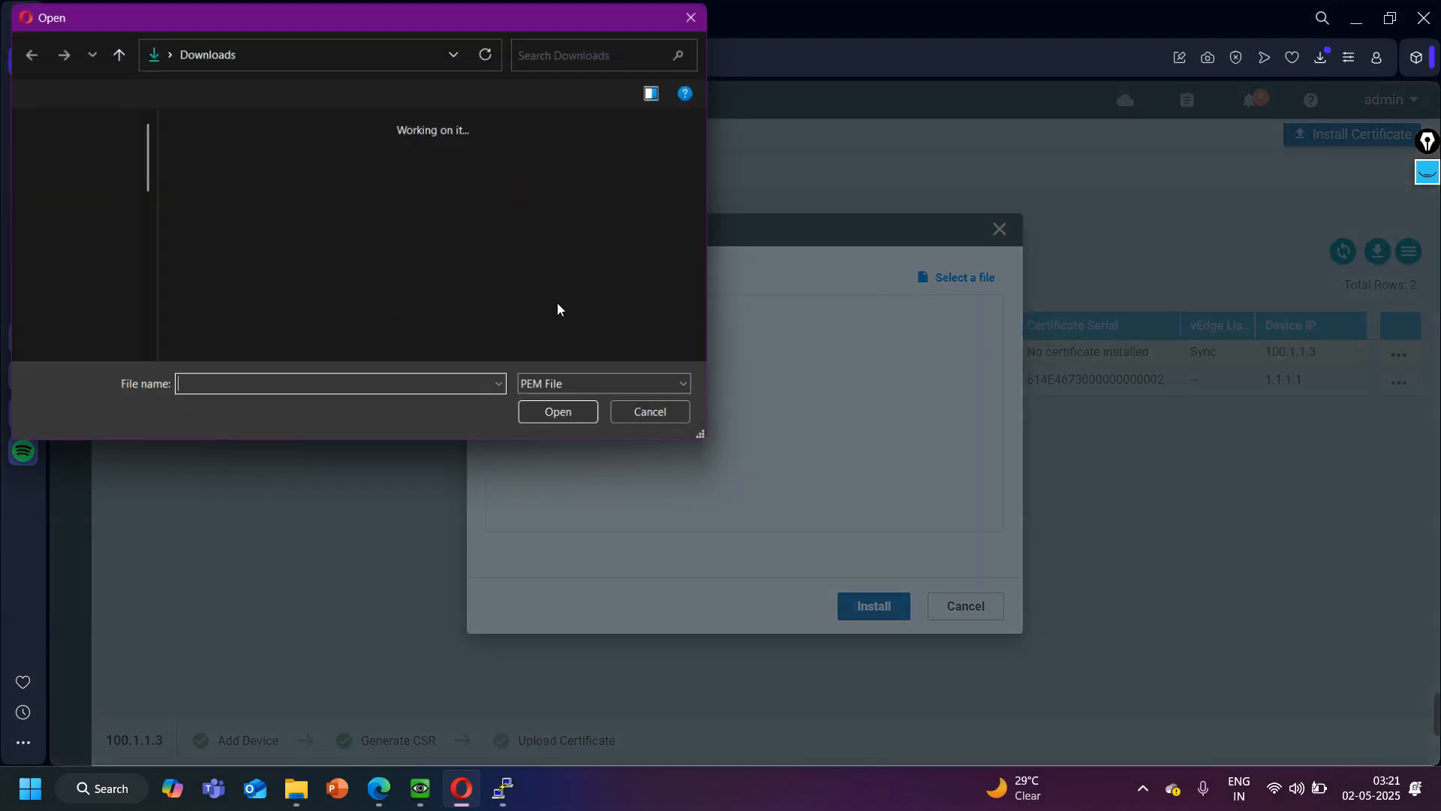
left_click(539, 389)
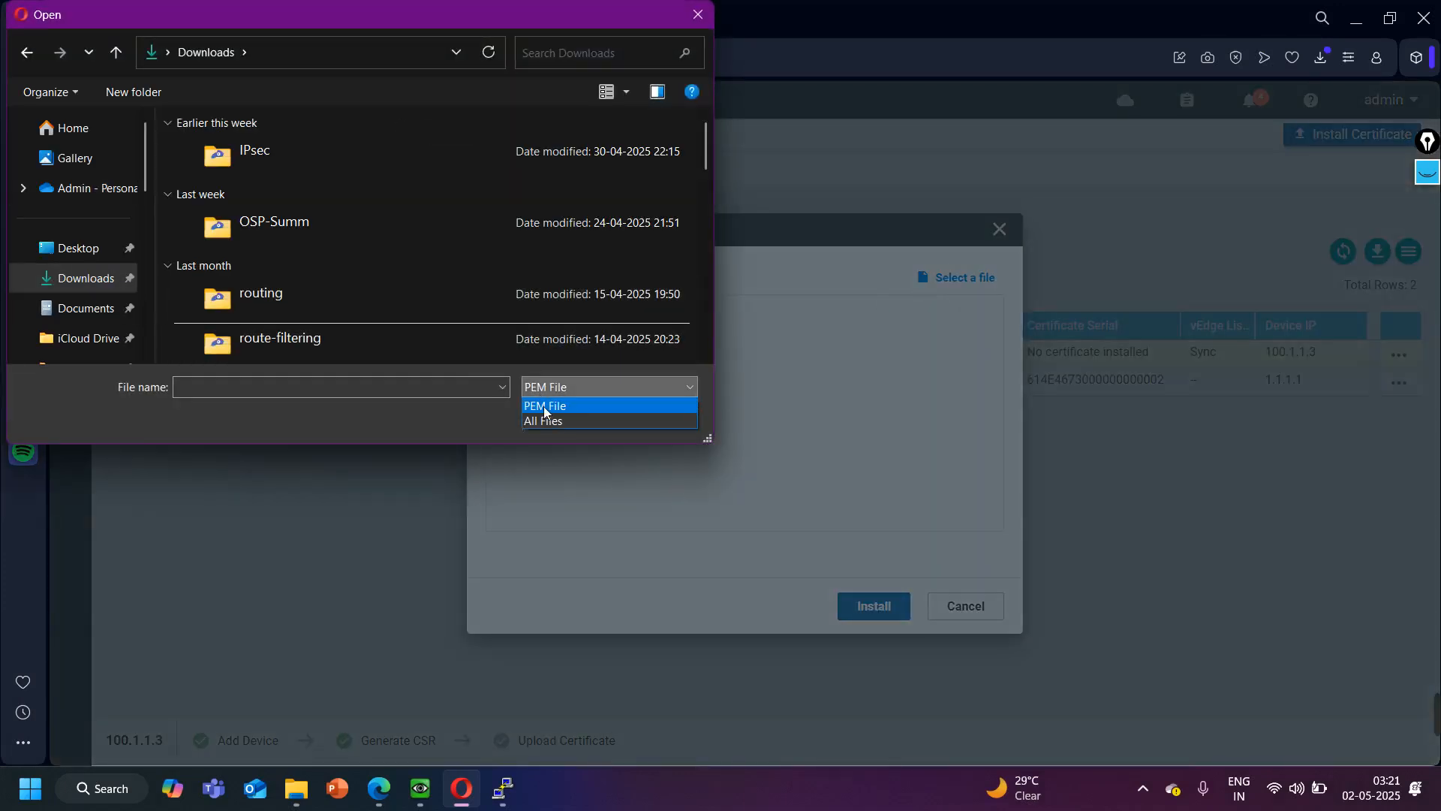
left_click(543, 420)
double_click(282, 151)
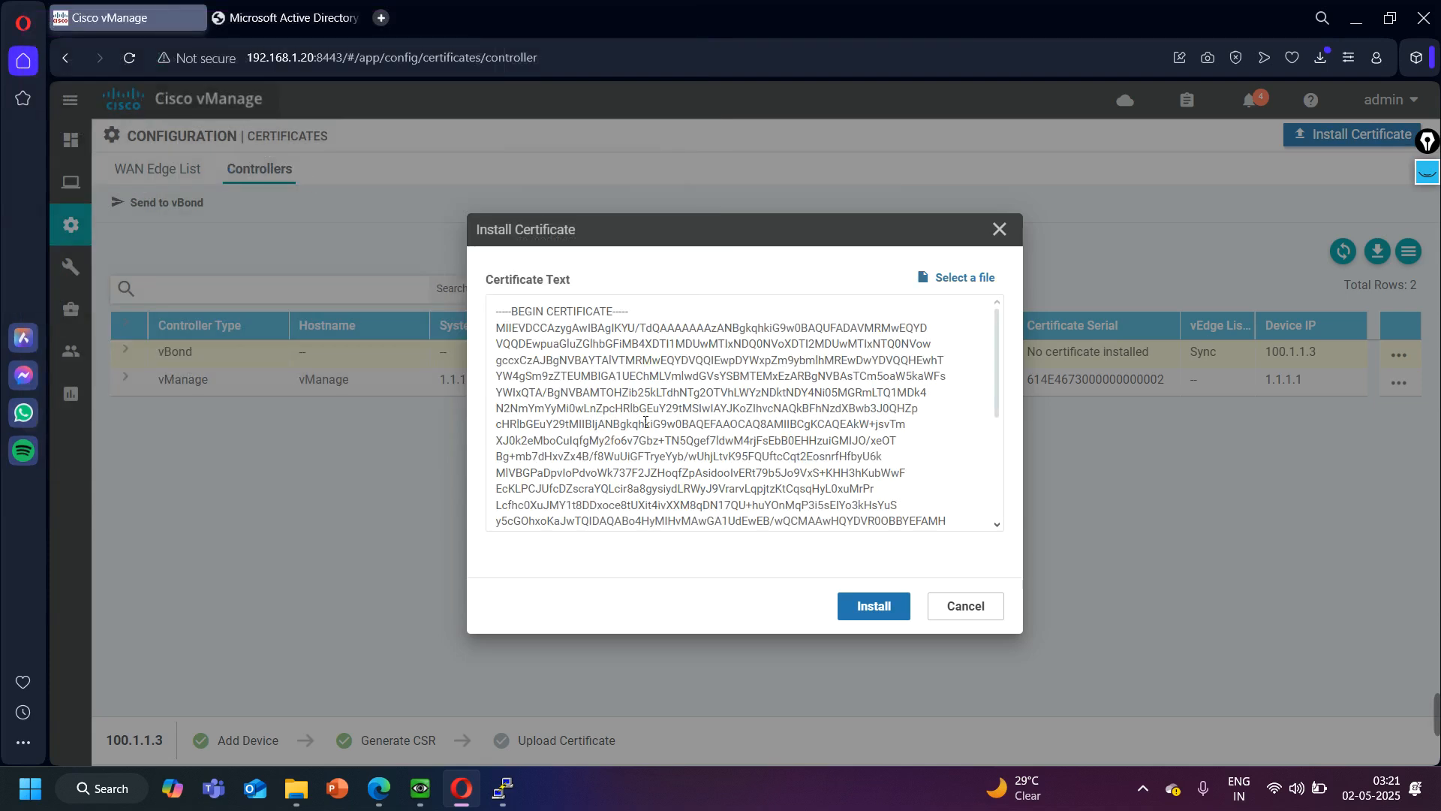
left_click(873, 611)
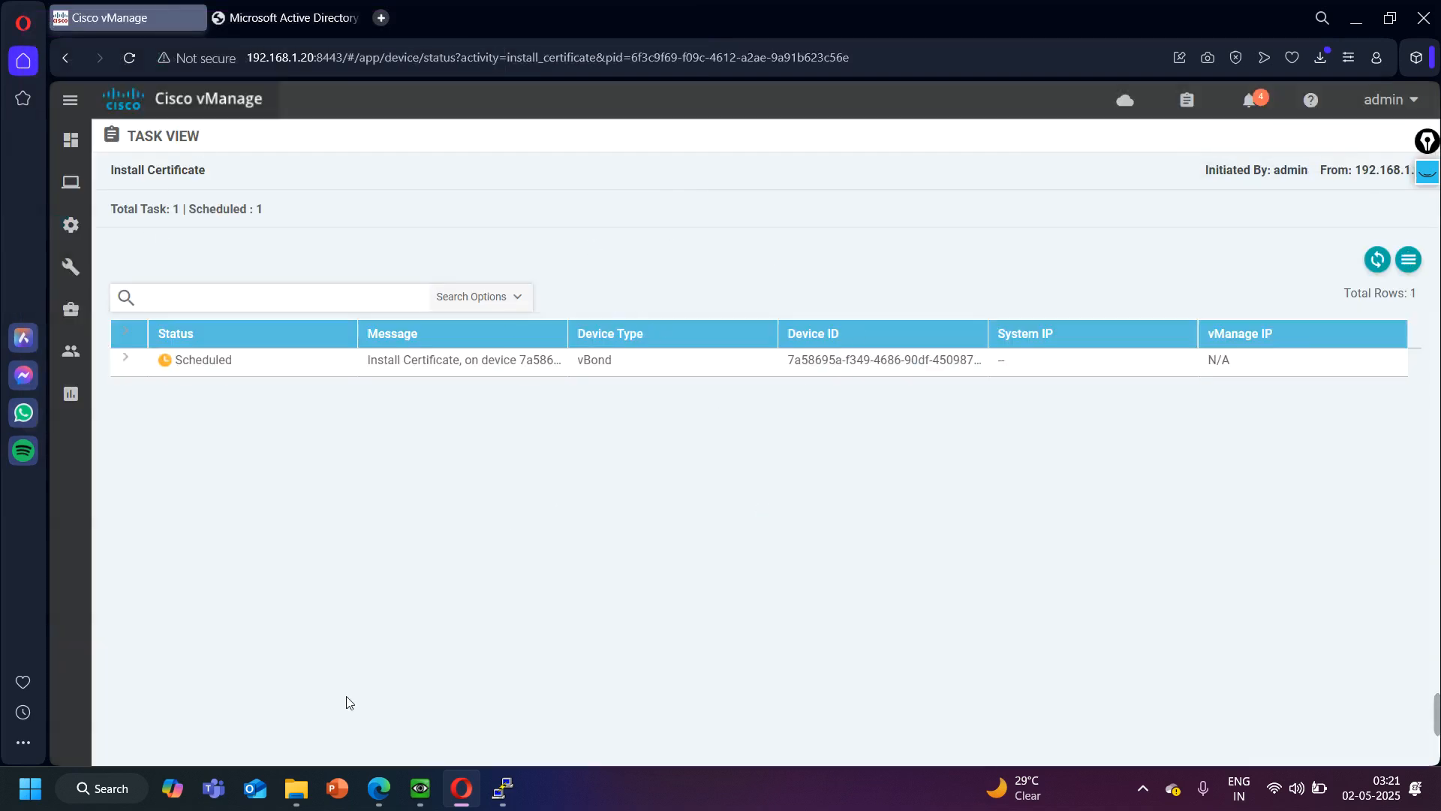
- Check the EVE topology and return to vManage to open the controllers list in the device configuration
left_click(379, 795)
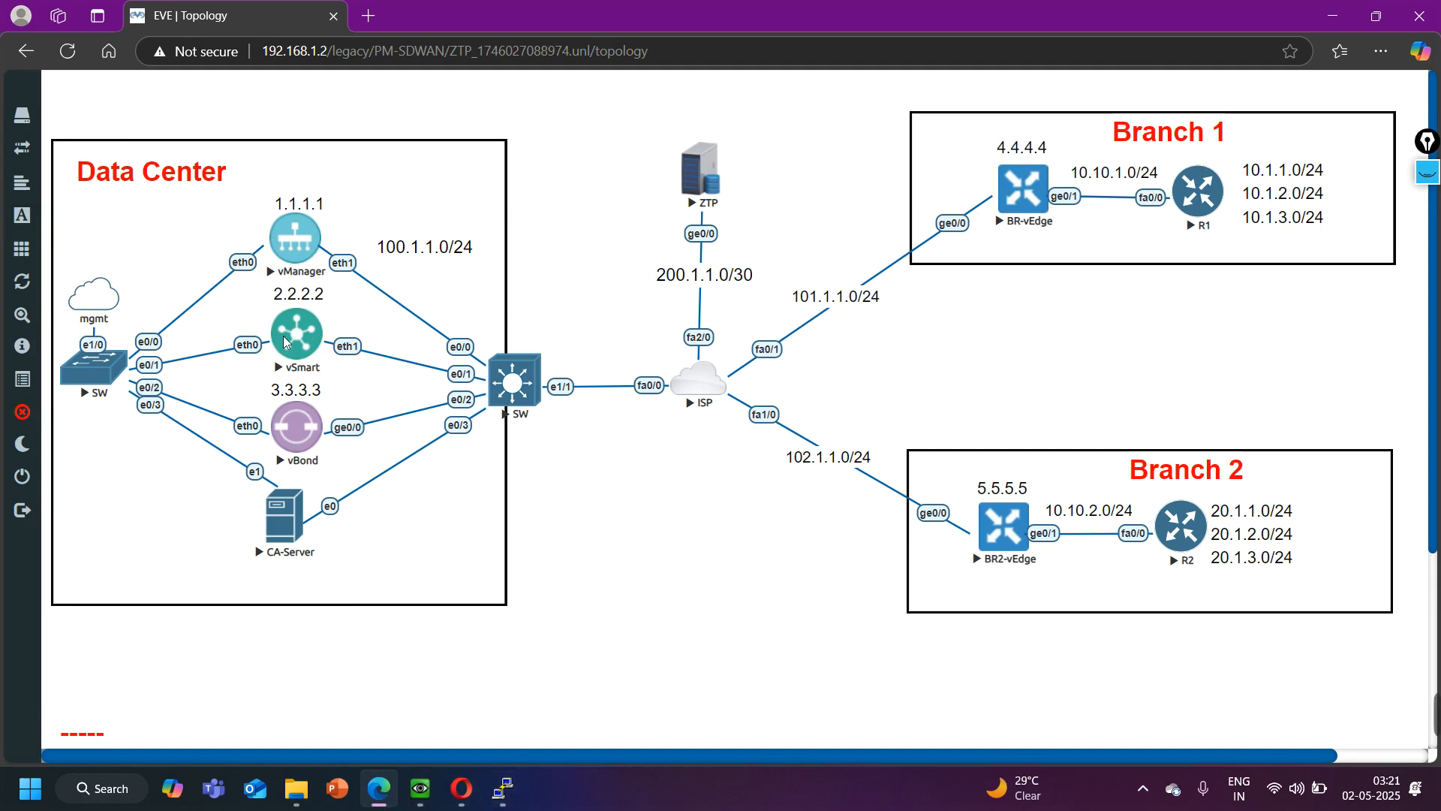
left_click(461, 789)
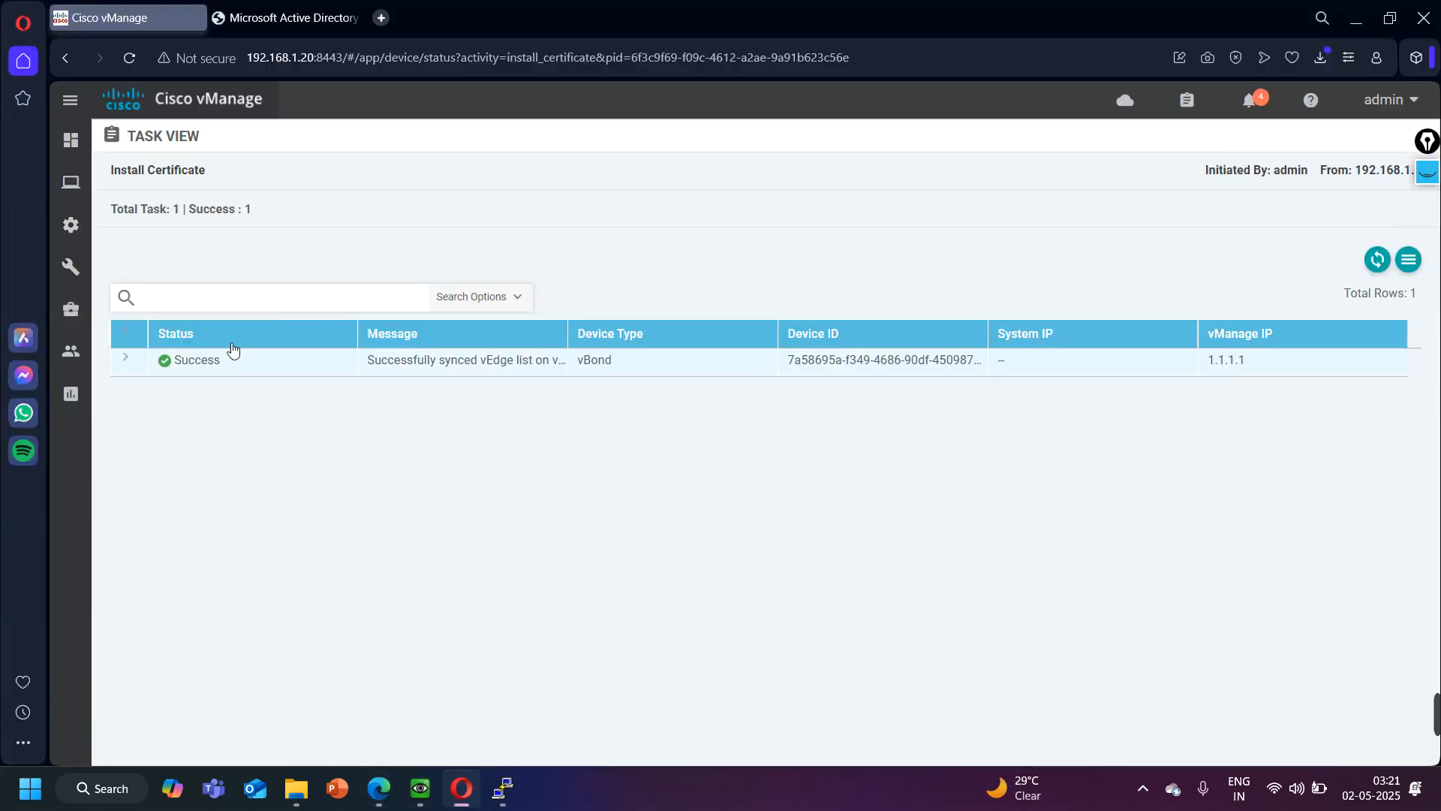
mouse_move(71, 226)
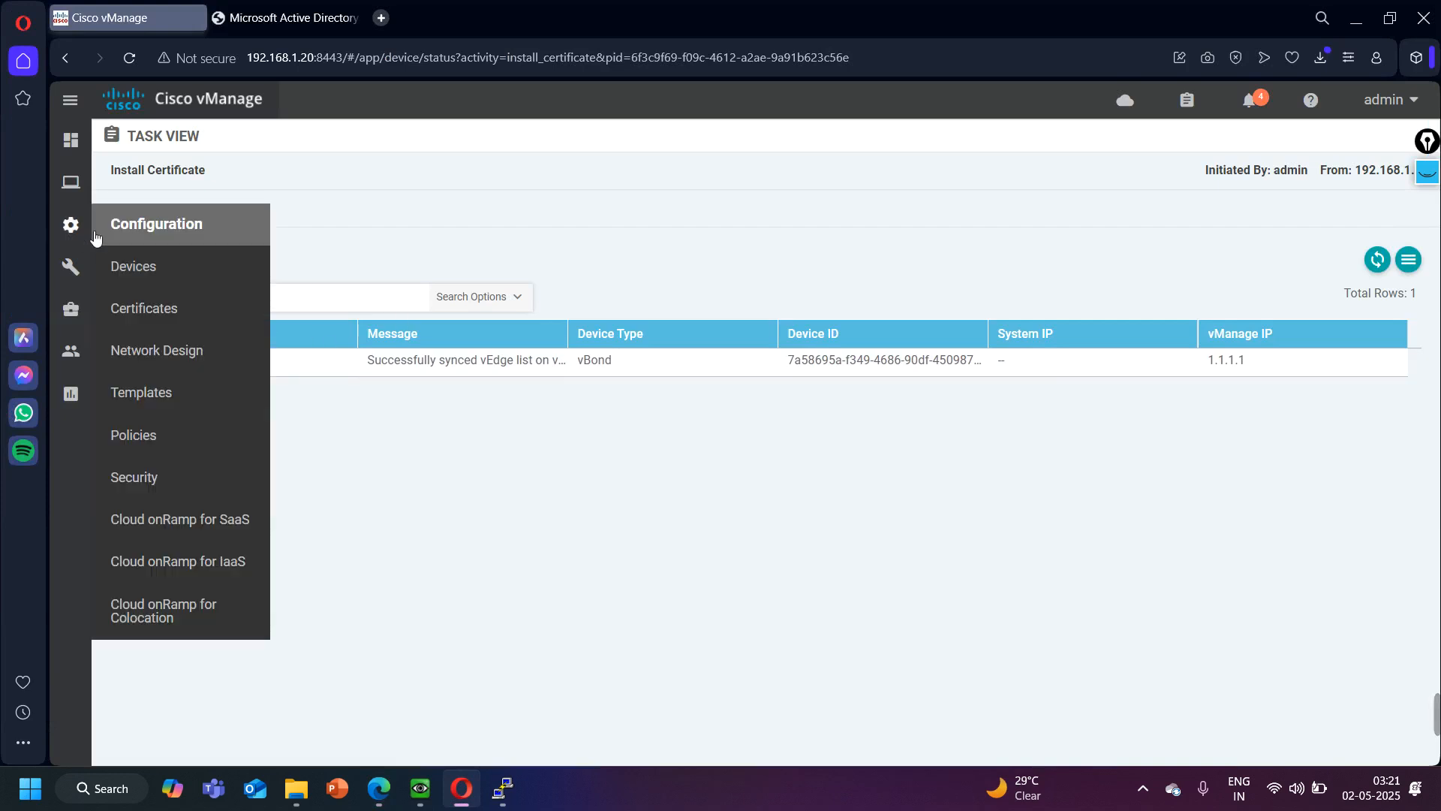
left_click(161, 274)
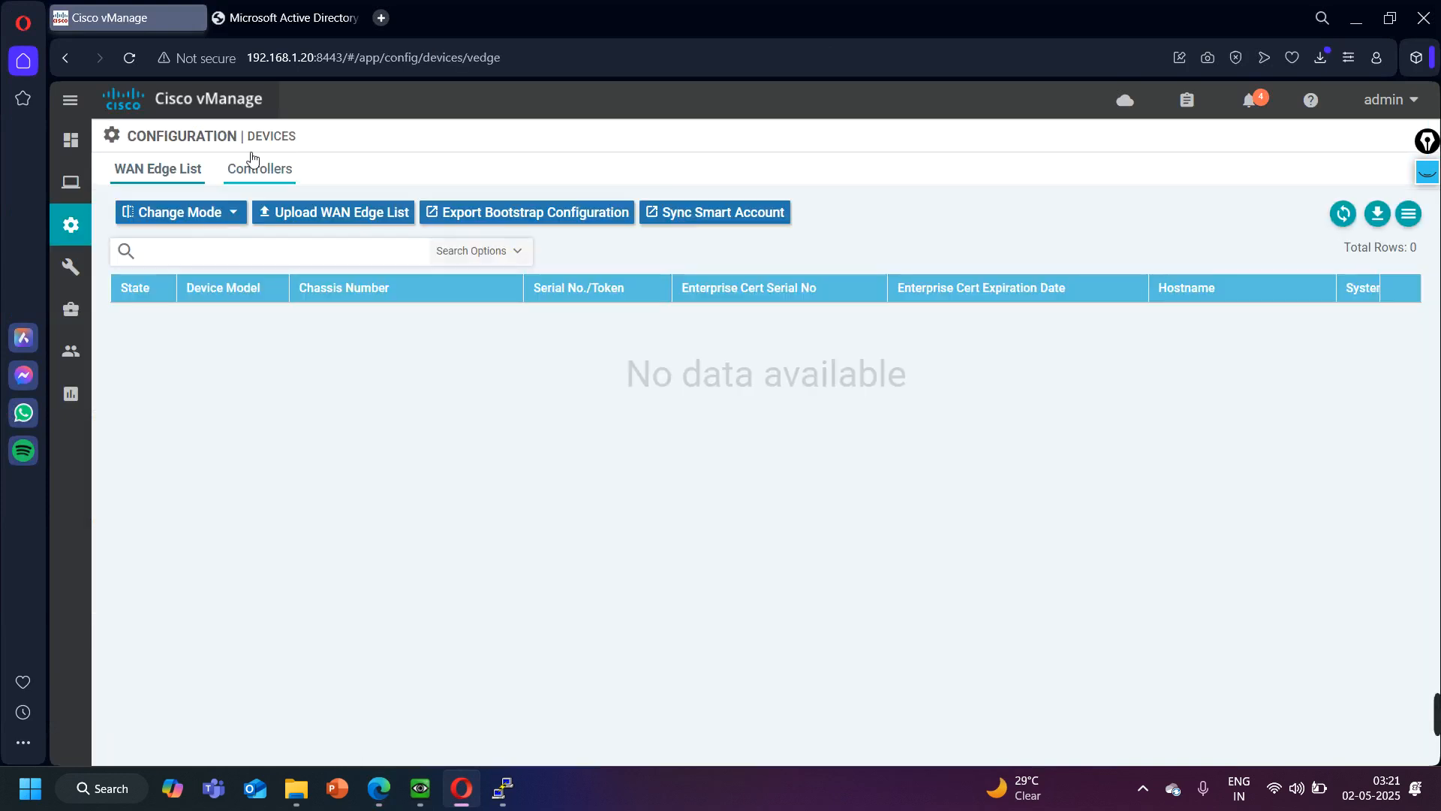
left_click(259, 169)
- Add a vSmart controller with management IP 100.1.1.2, username admin and the account password, keeping the DTLS protocol and CSR generation enabled
left_click(180, 212)
left_click(171, 273)
left_click(600, 299)
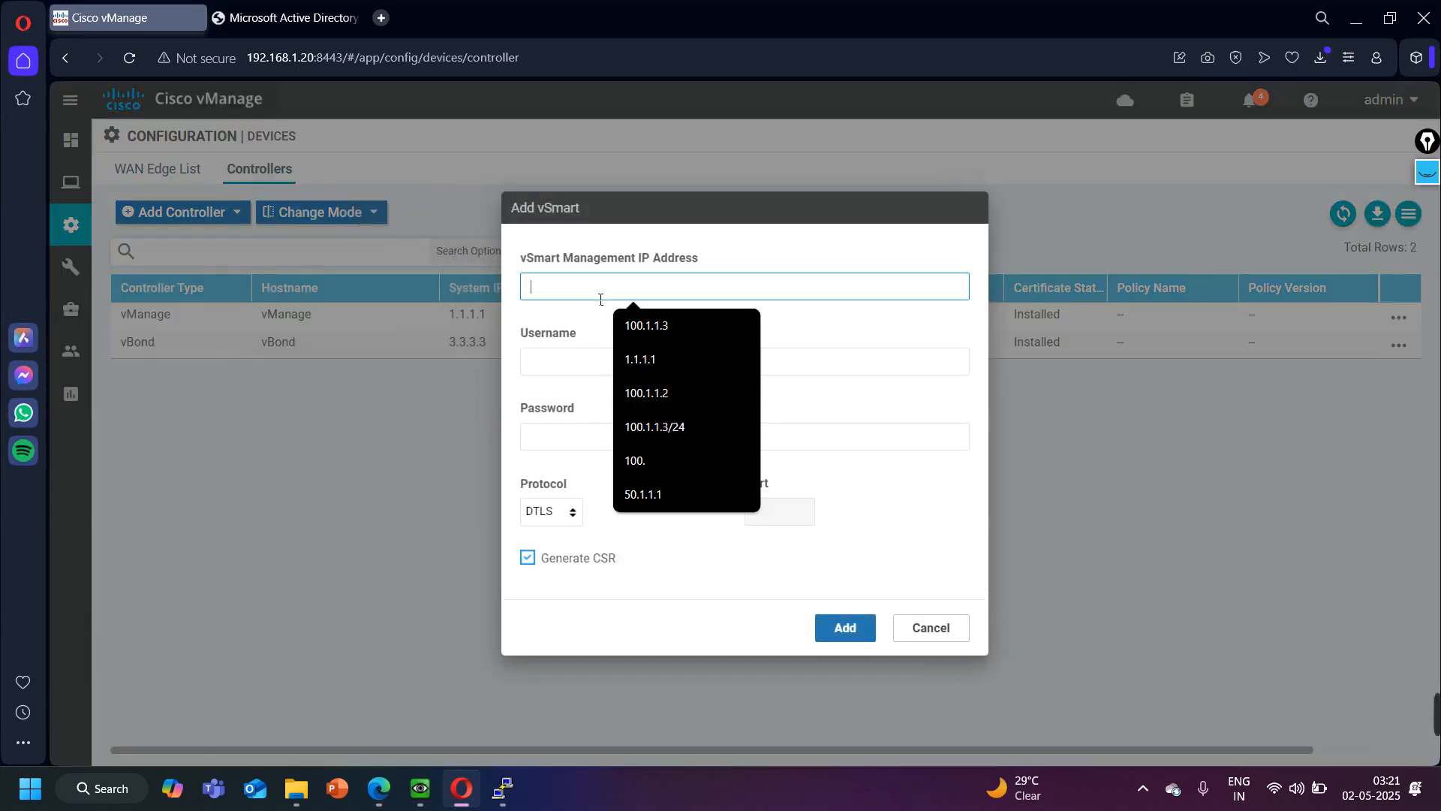
left_click(651, 387)
left_click(603, 365)
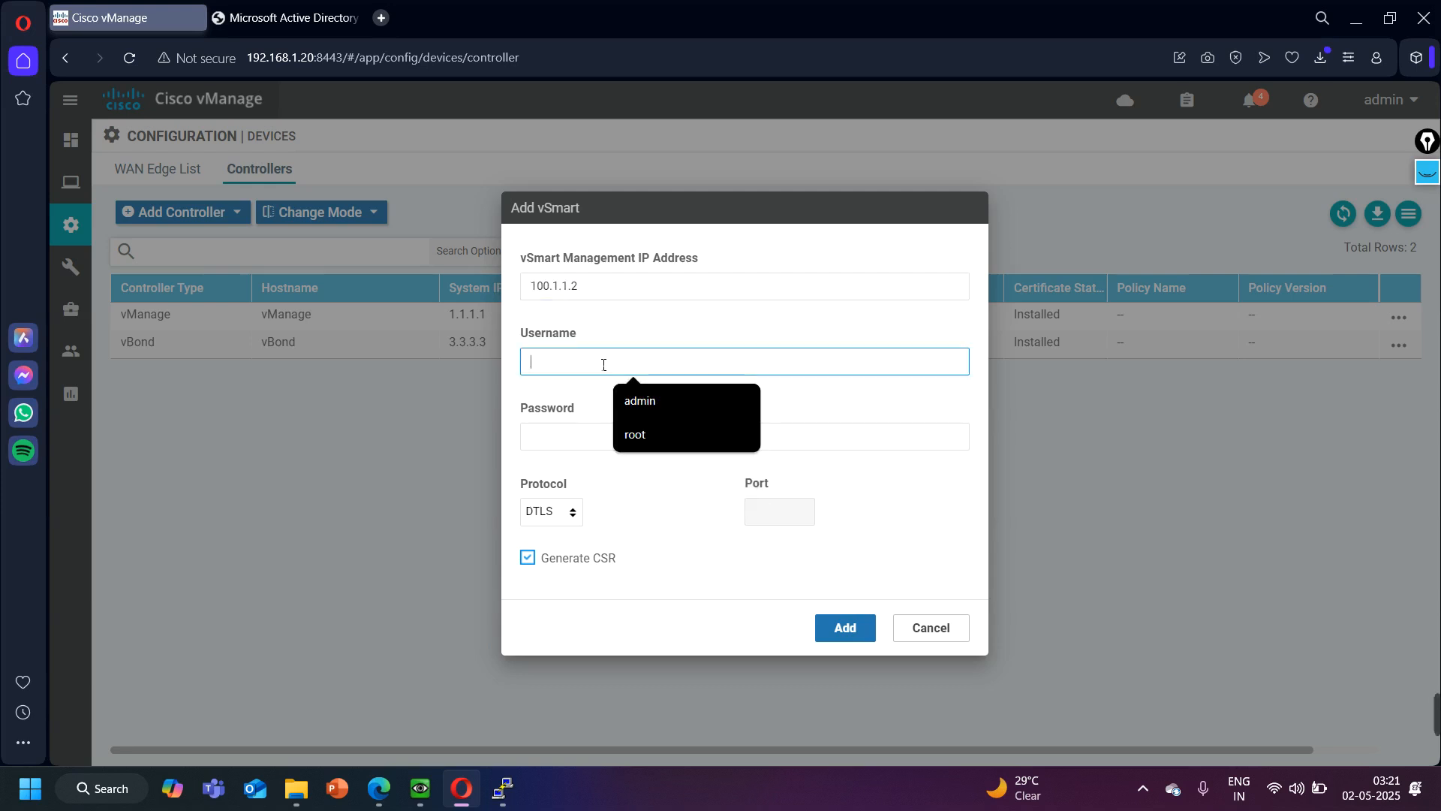
left_click(696, 407)
left_click(605, 448)
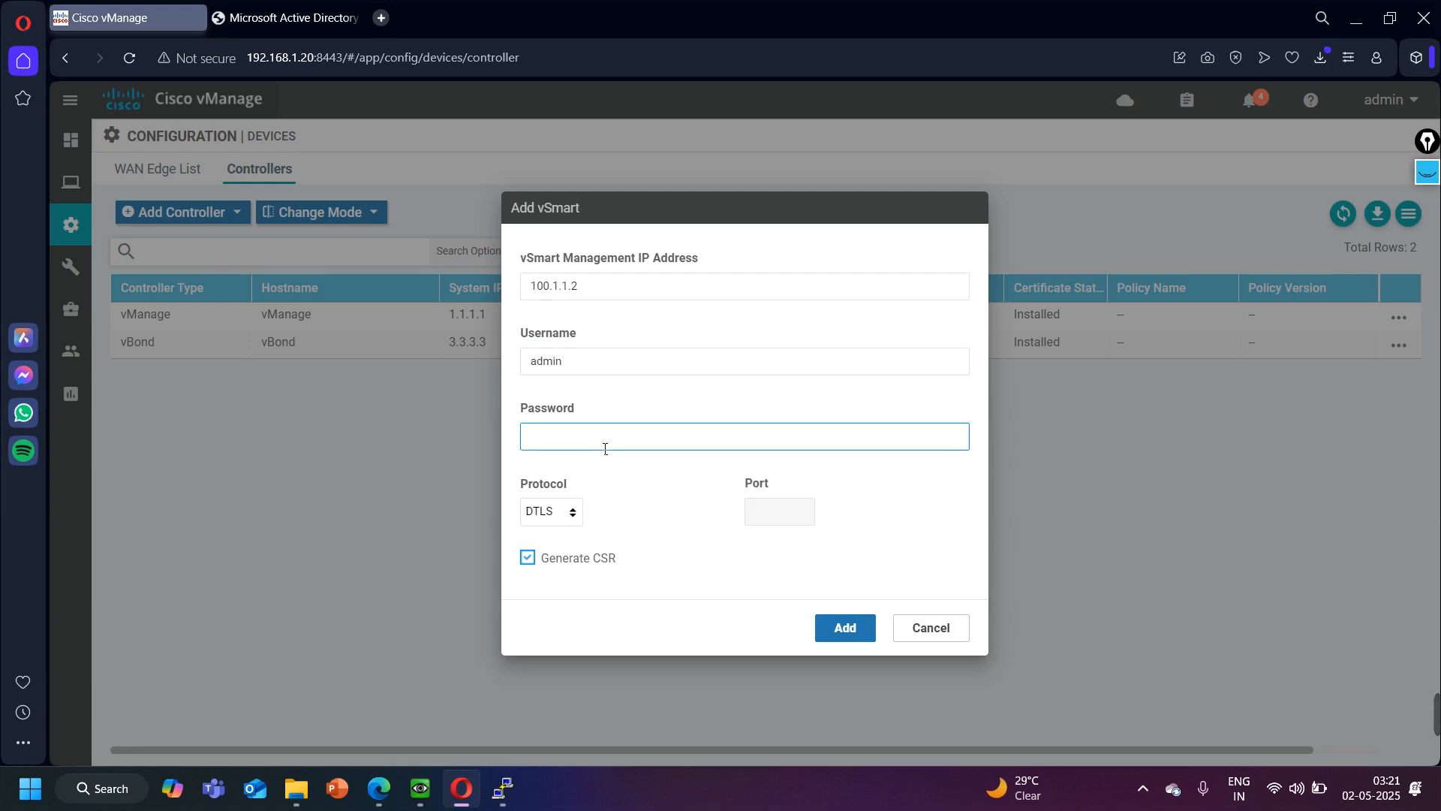
type("•••••")
key("ctrl+a")
type("••")
left_click(843, 628)
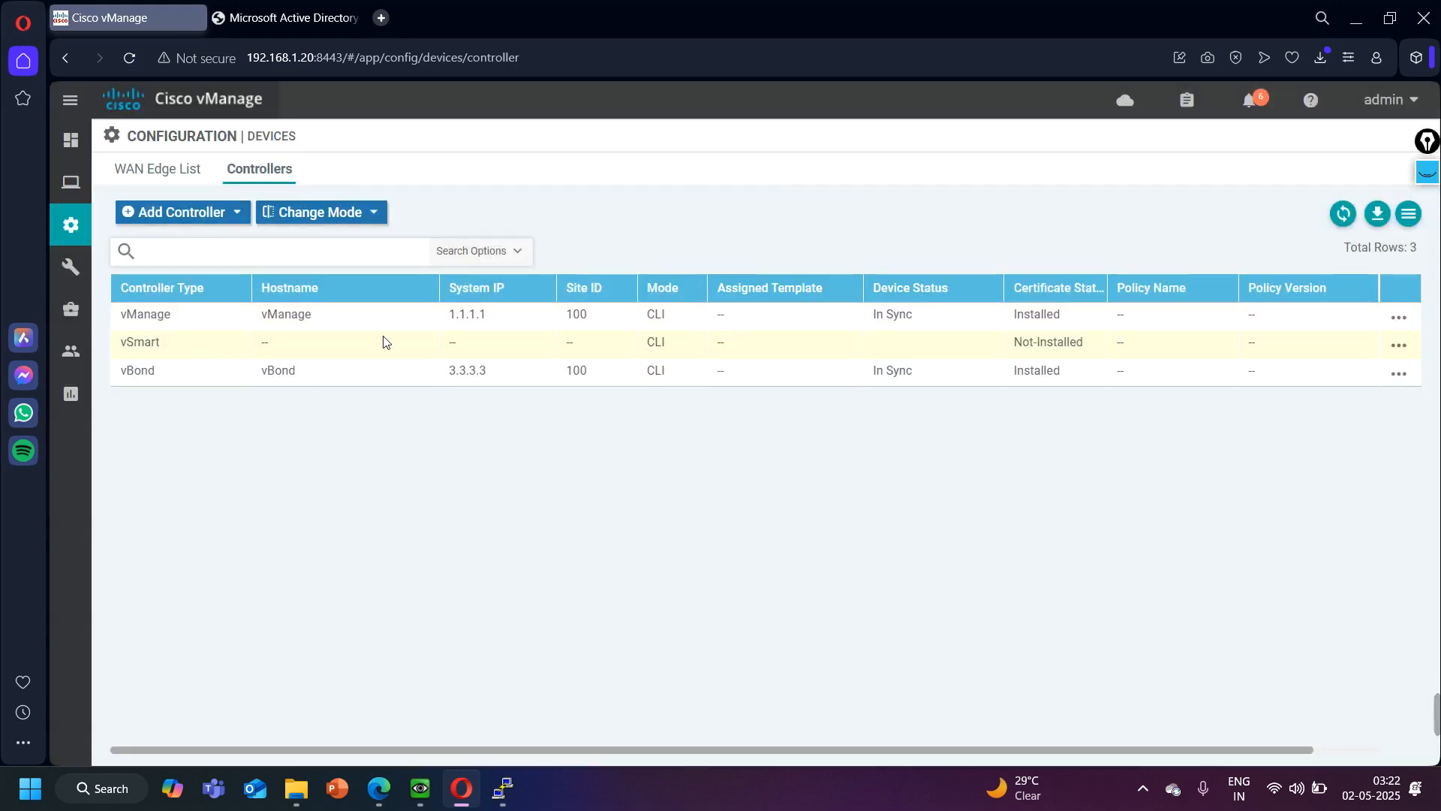
- In the certificate configuration's controllers list, view the CSR of the vSmart at 100.1.1.2 and select its entire request text for copying
left_click(1400, 371)
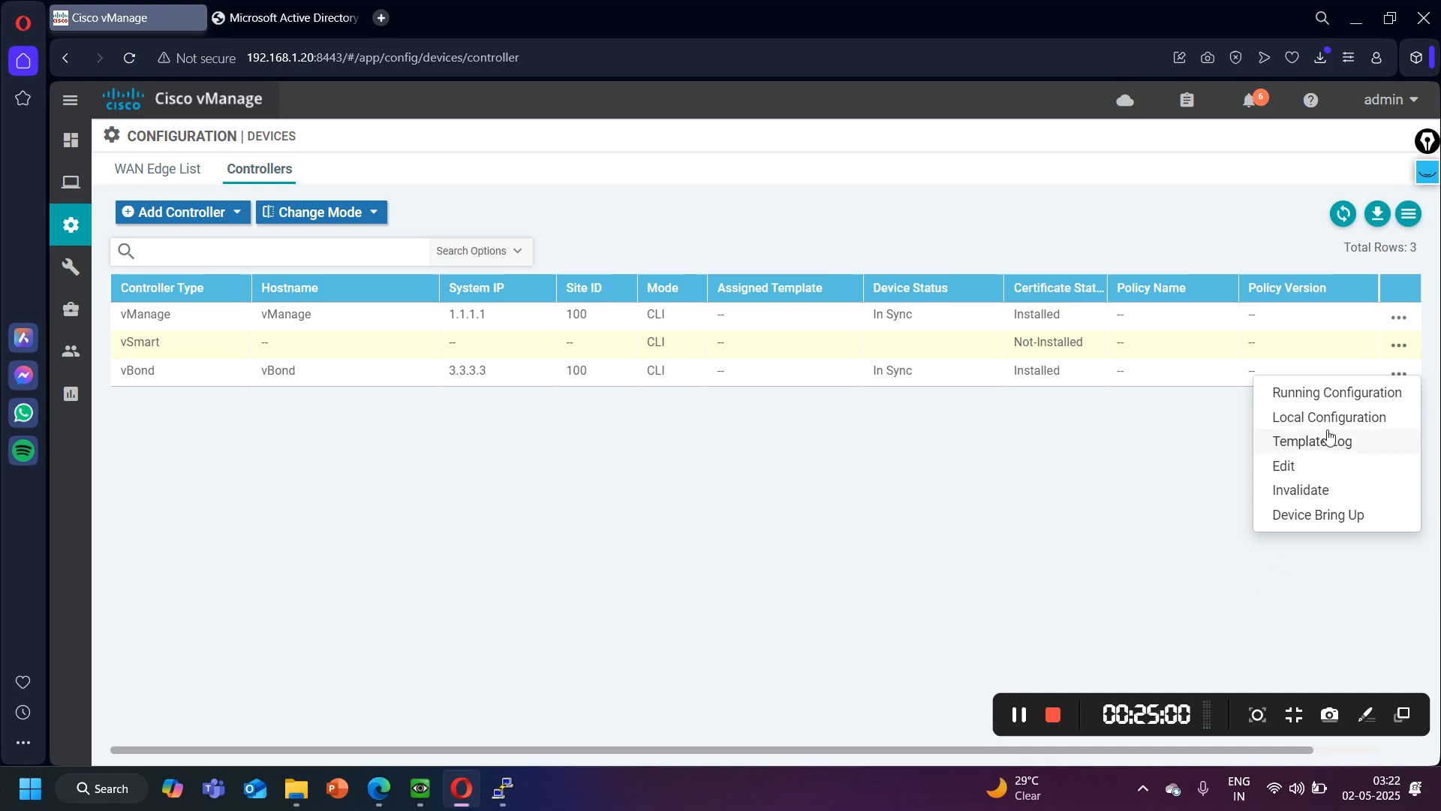
mouse_move(81, 230)
left_click(127, 309)
left_click(182, 383)
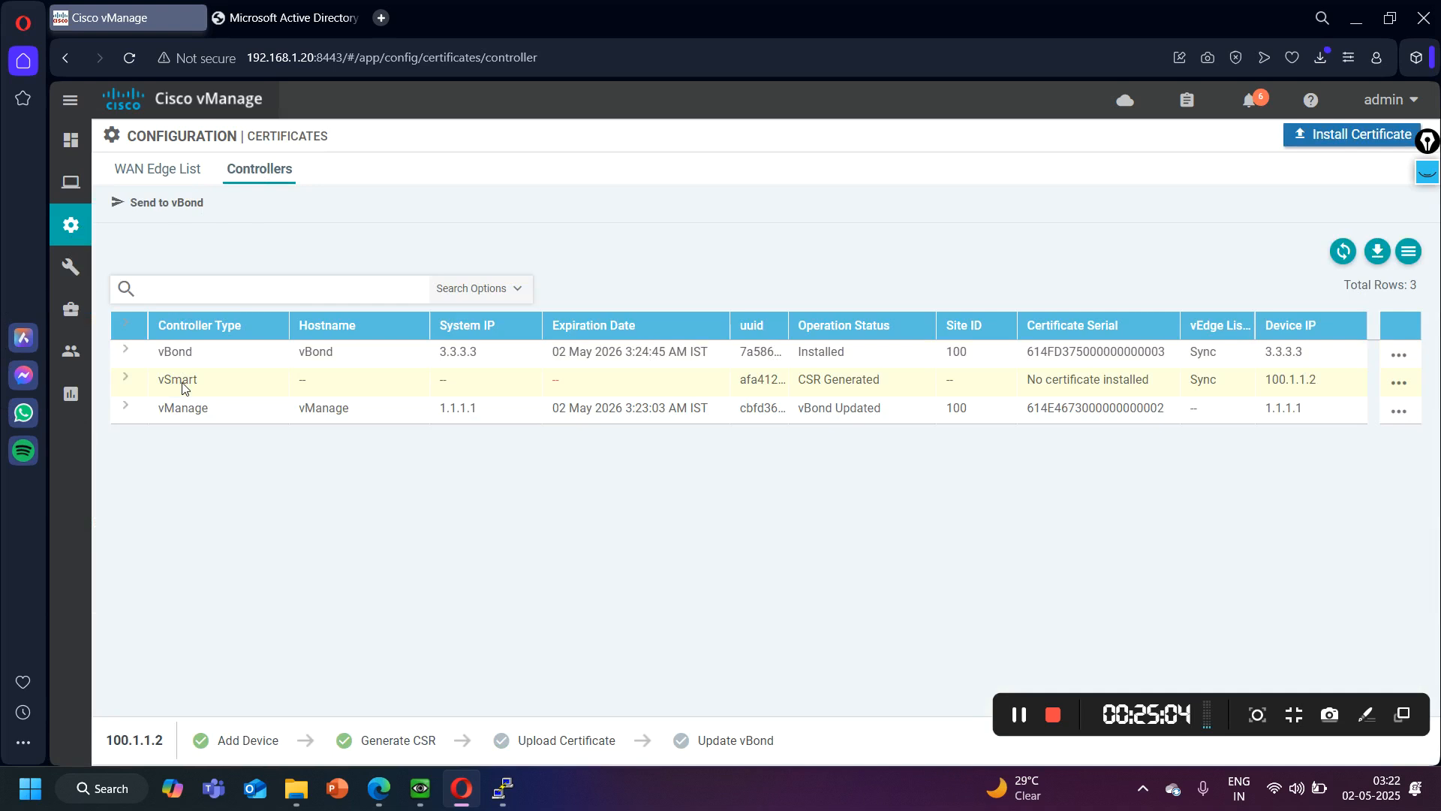
left_click(1398, 383)
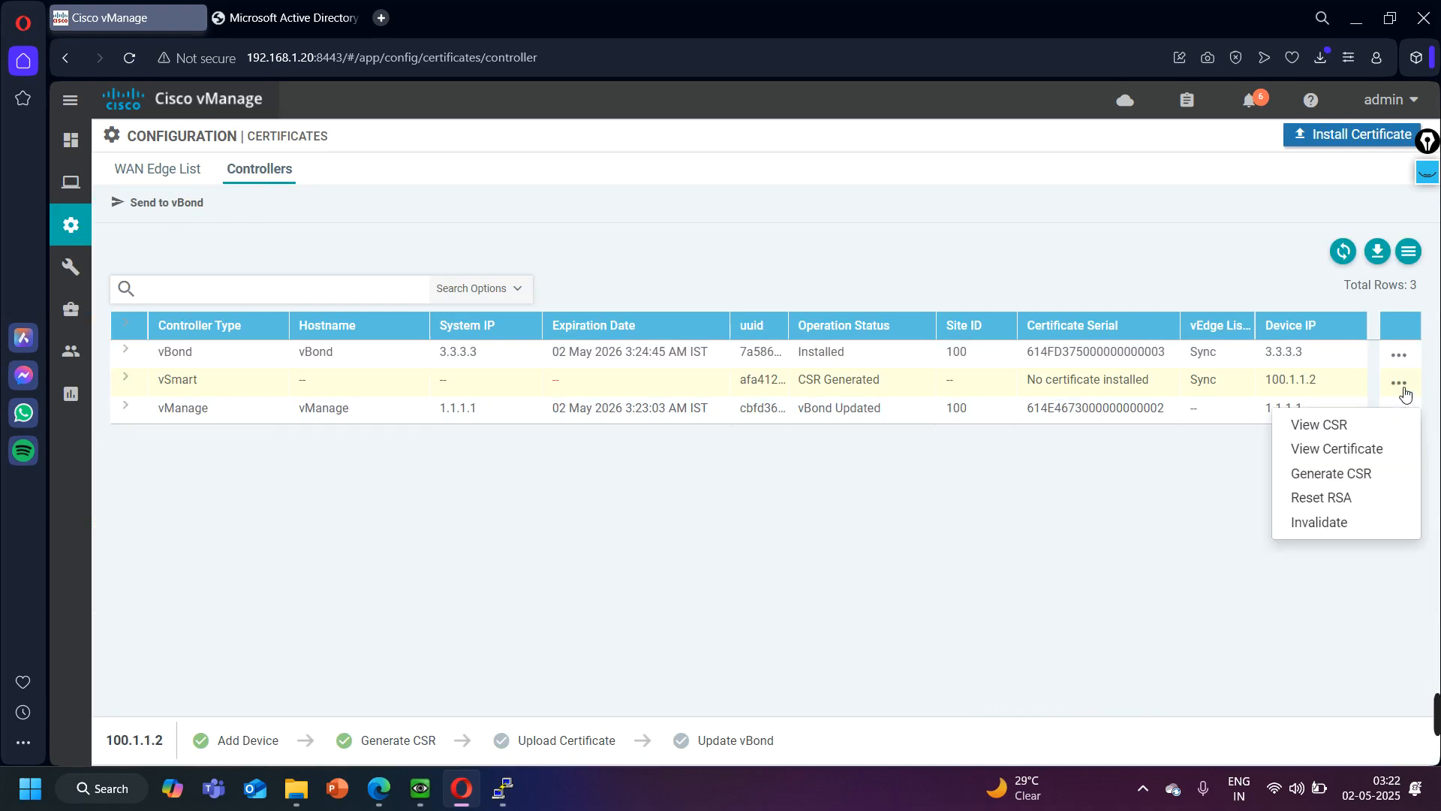
left_click(1363, 421)
left_click(873, 357)
key("ctrl+a")
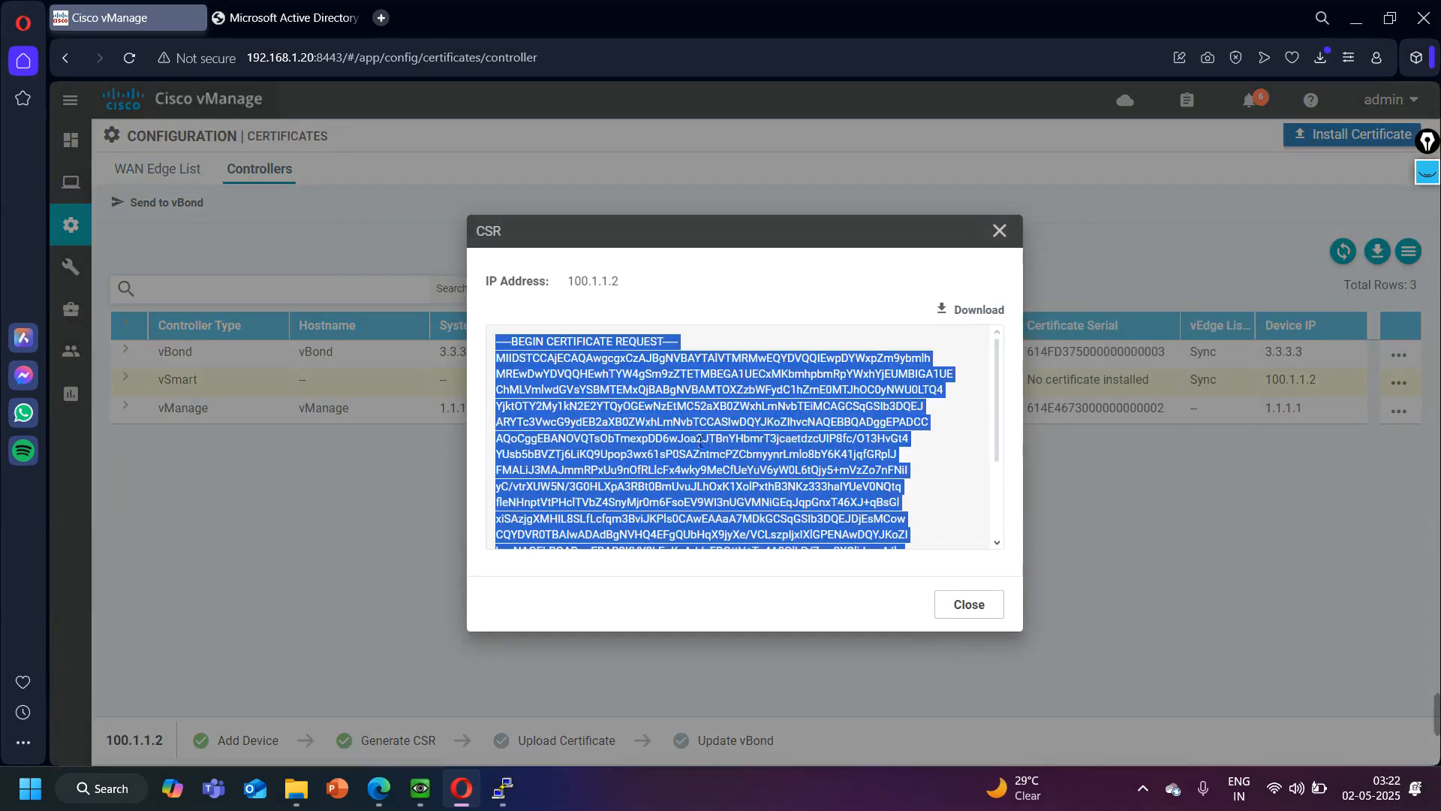
- Submit the copied vSmart CSR as an advanced certificate request on the Microsoft Active Directory Certificate Services site
left_click(337, 15)
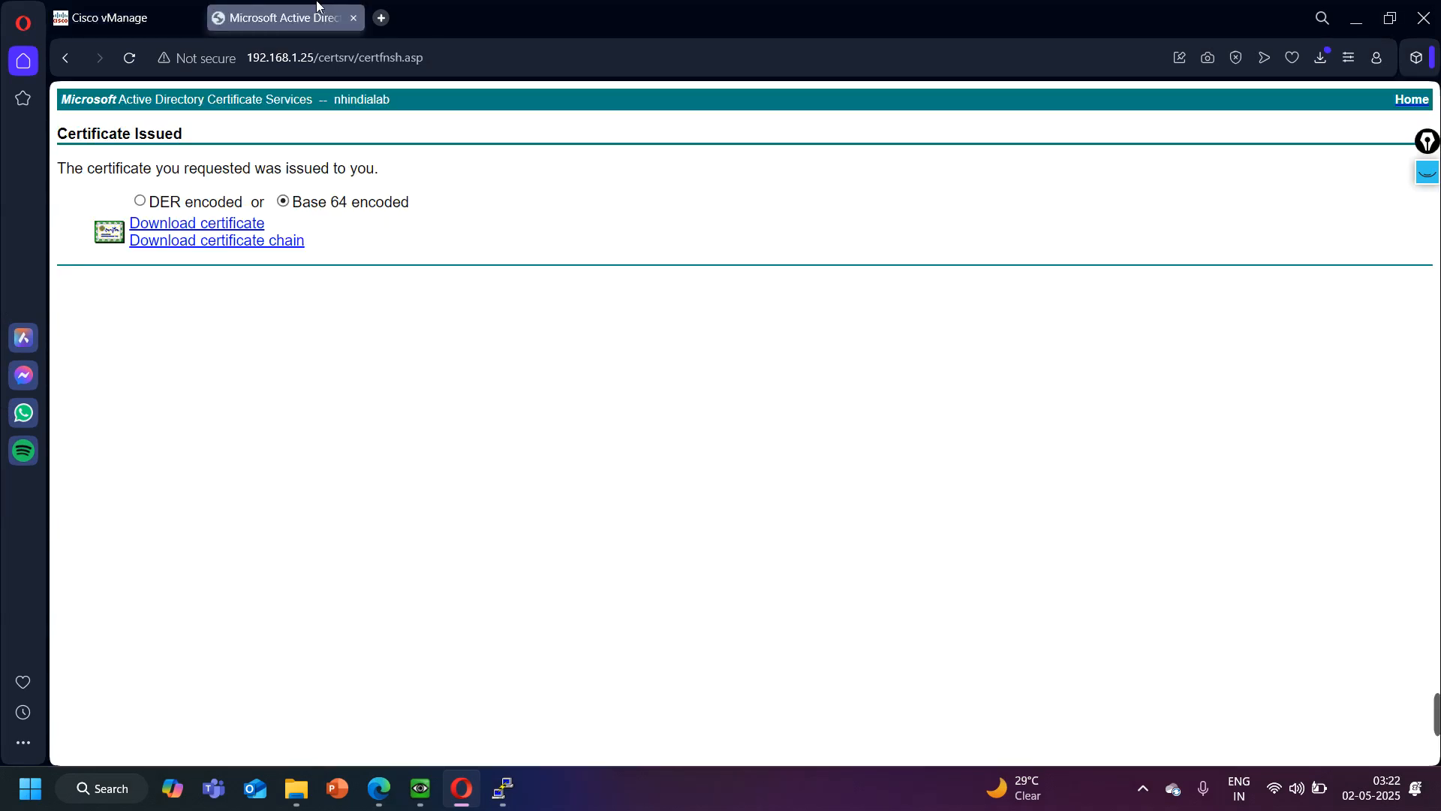
left_click(67, 60)
left_click(165, 300)
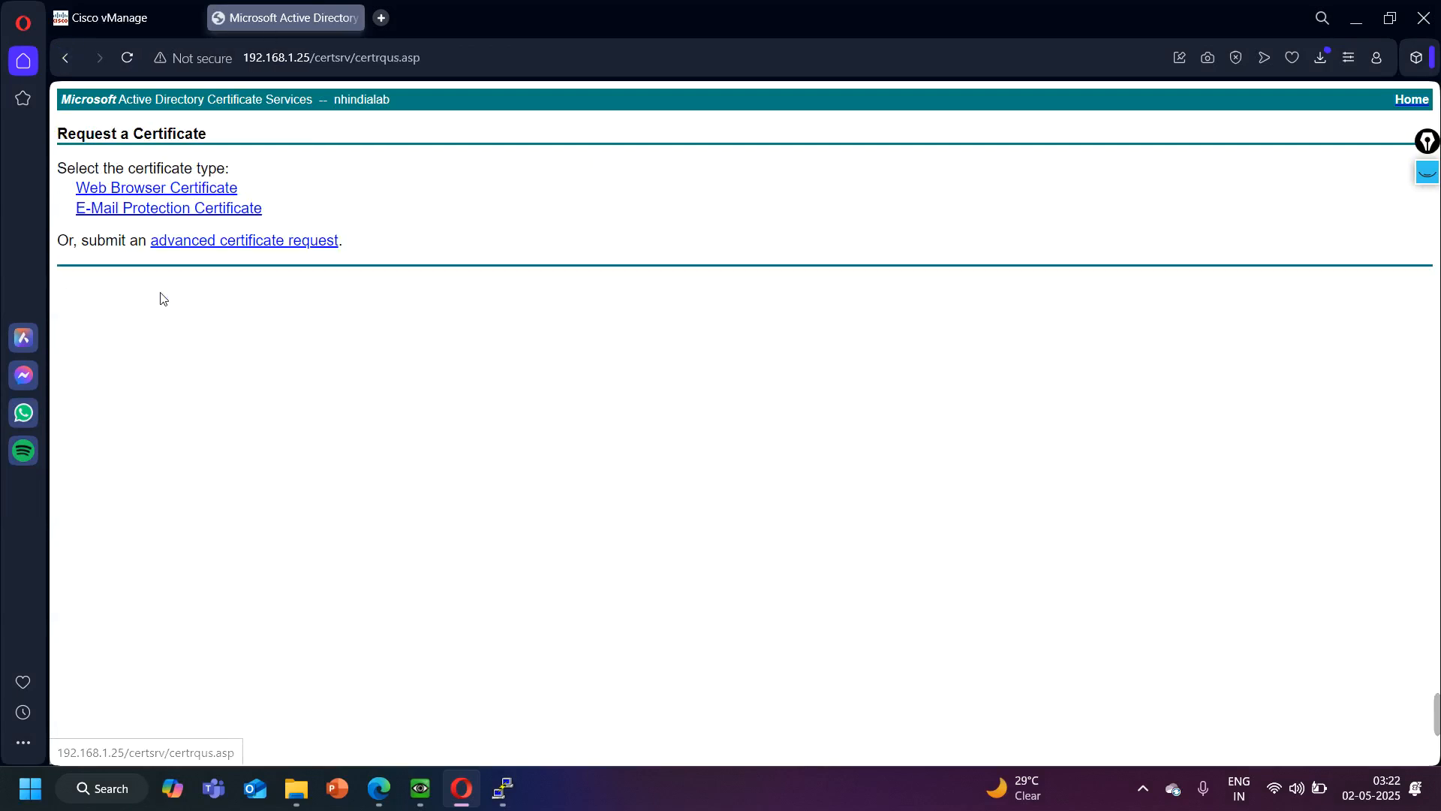
left_click(196, 244)
left_click(222, 298)
key("ctrl+v")
left_click(408, 431)
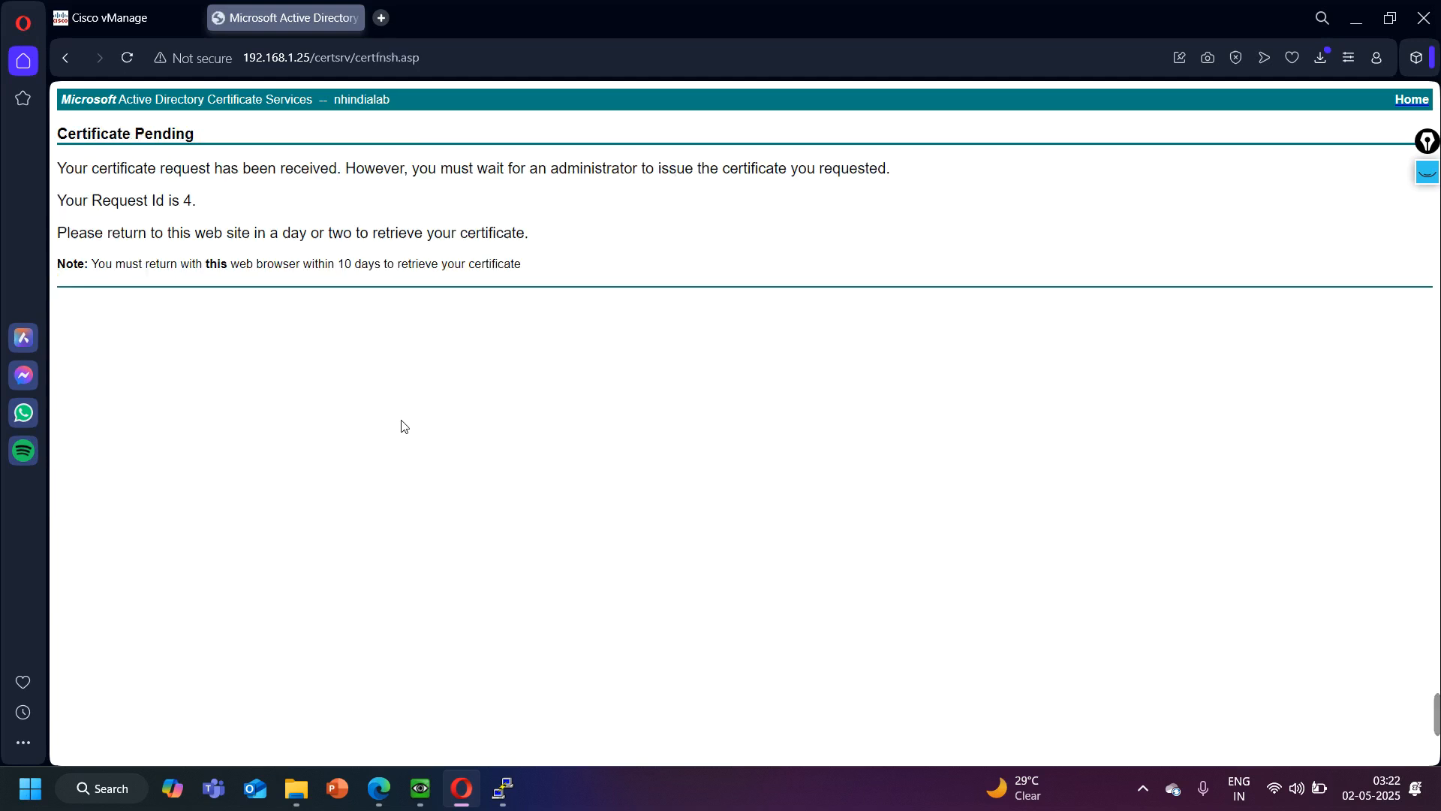
- Switch to the CA-Server console, refresh the pending requests, issue the certificate for request 4, and minimize the console
left_click(420, 785)
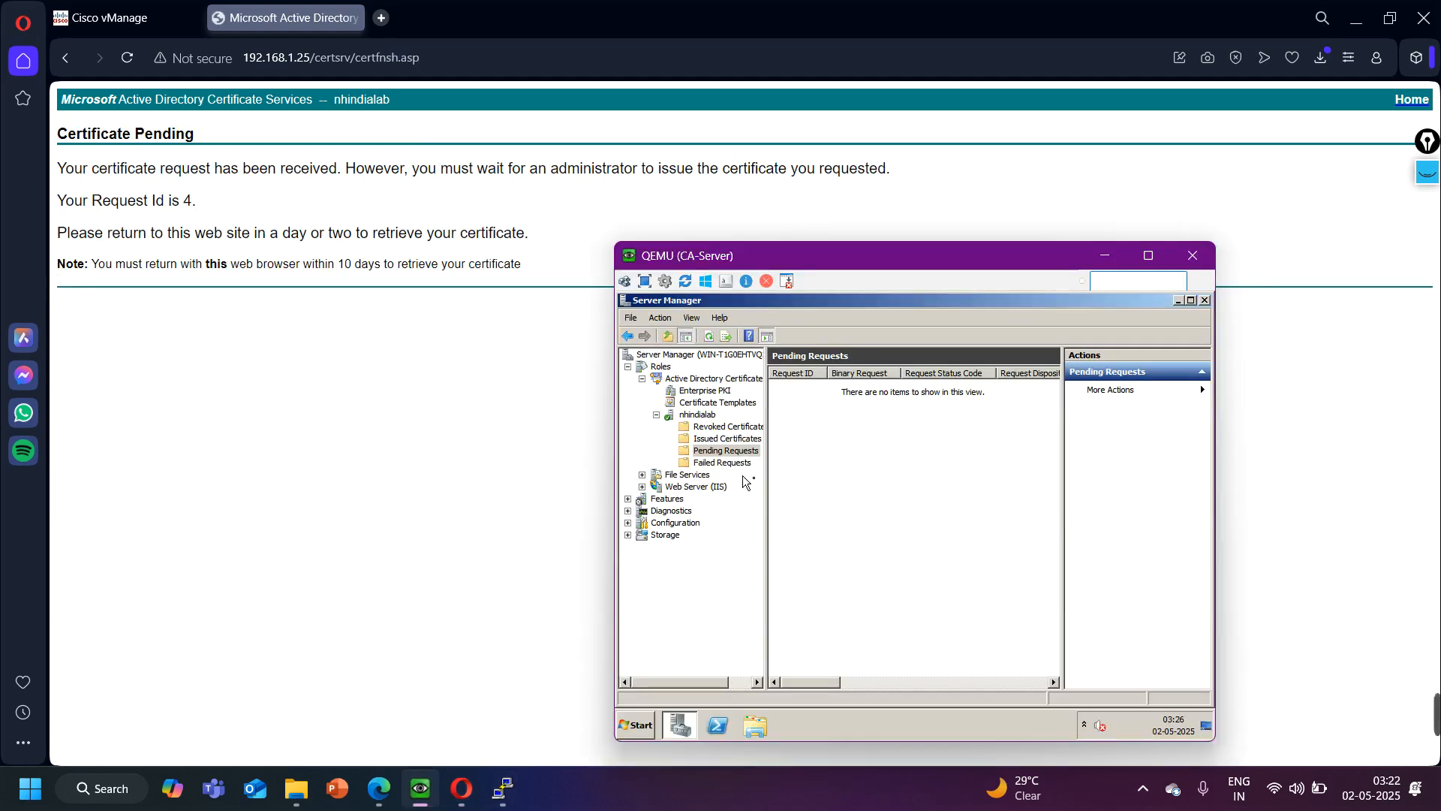
left_click(735, 438)
left_click(726, 451)
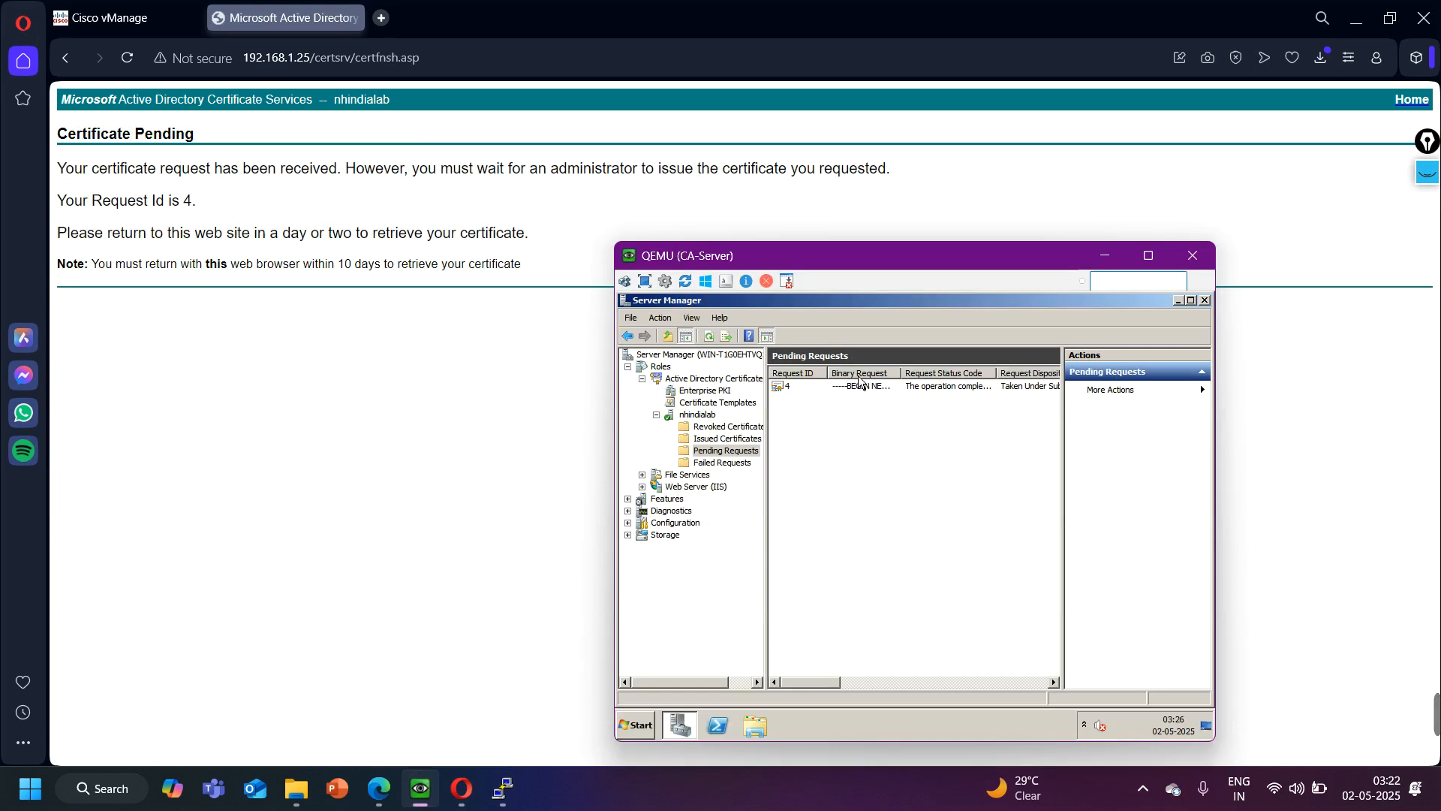
right_click(850, 392)
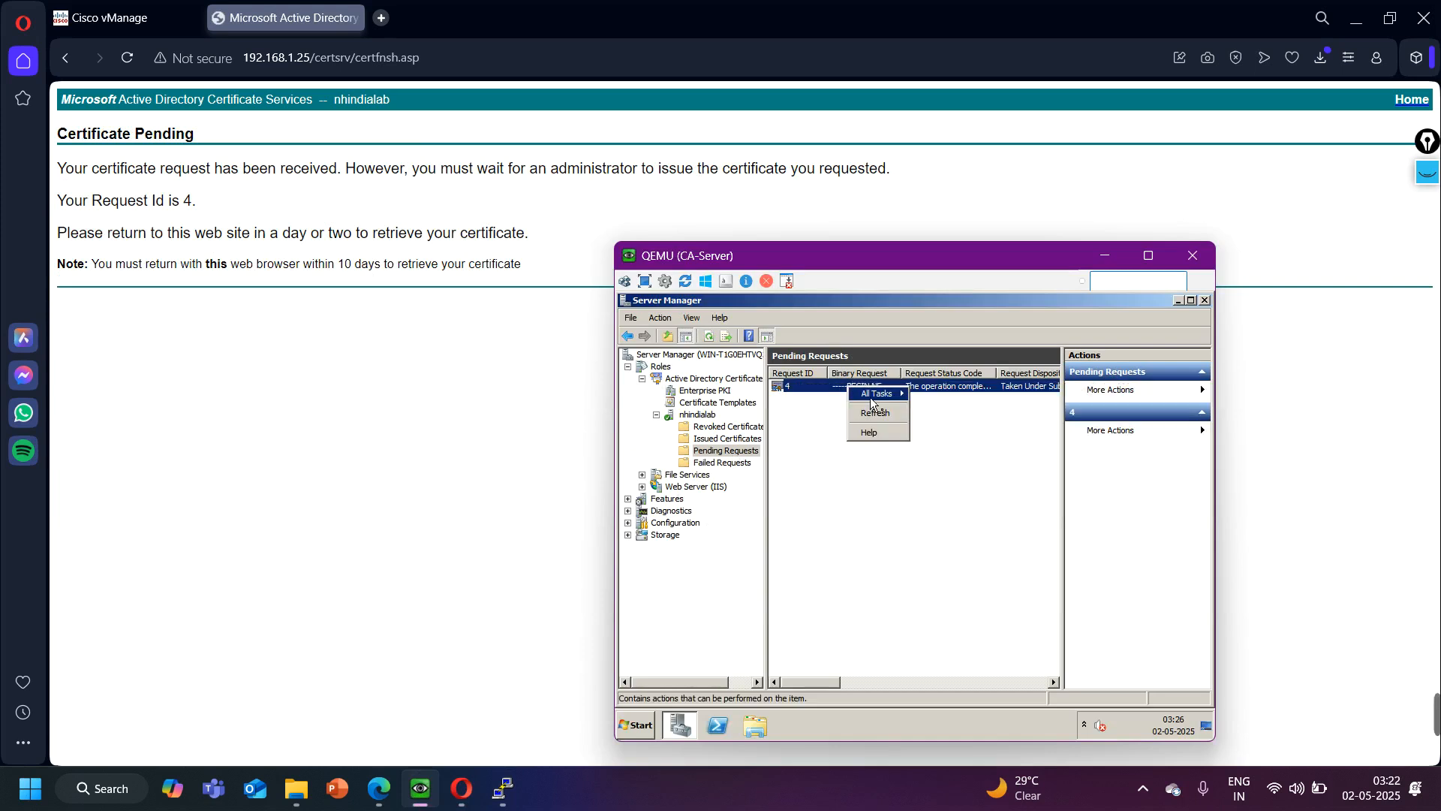
mouse_move(879, 394)
left_click(943, 430)
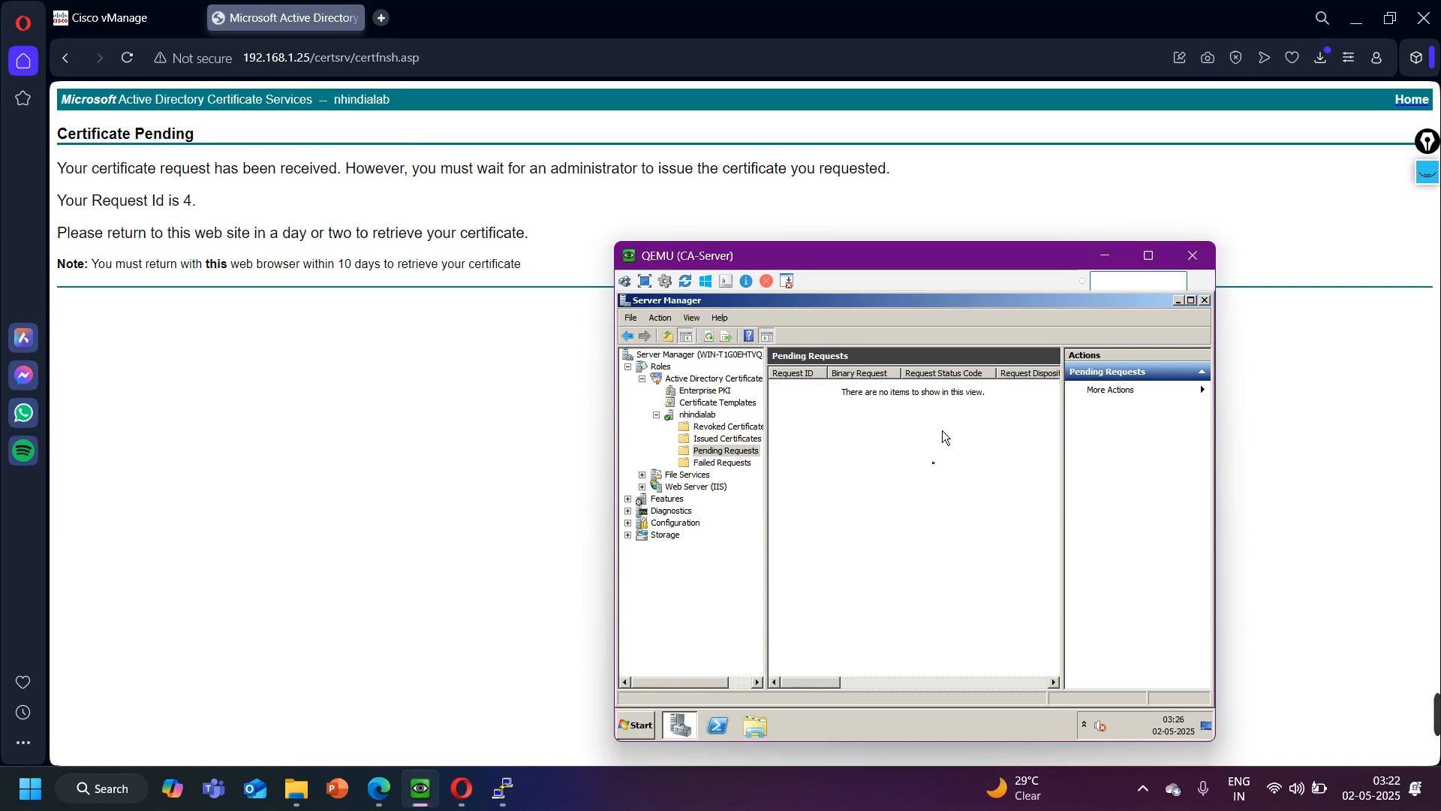
left_click(1104, 255)
- On the certificate services site, open the saved pending request and download the issued certificate in Base 64 encoding
left_click(73, 62)
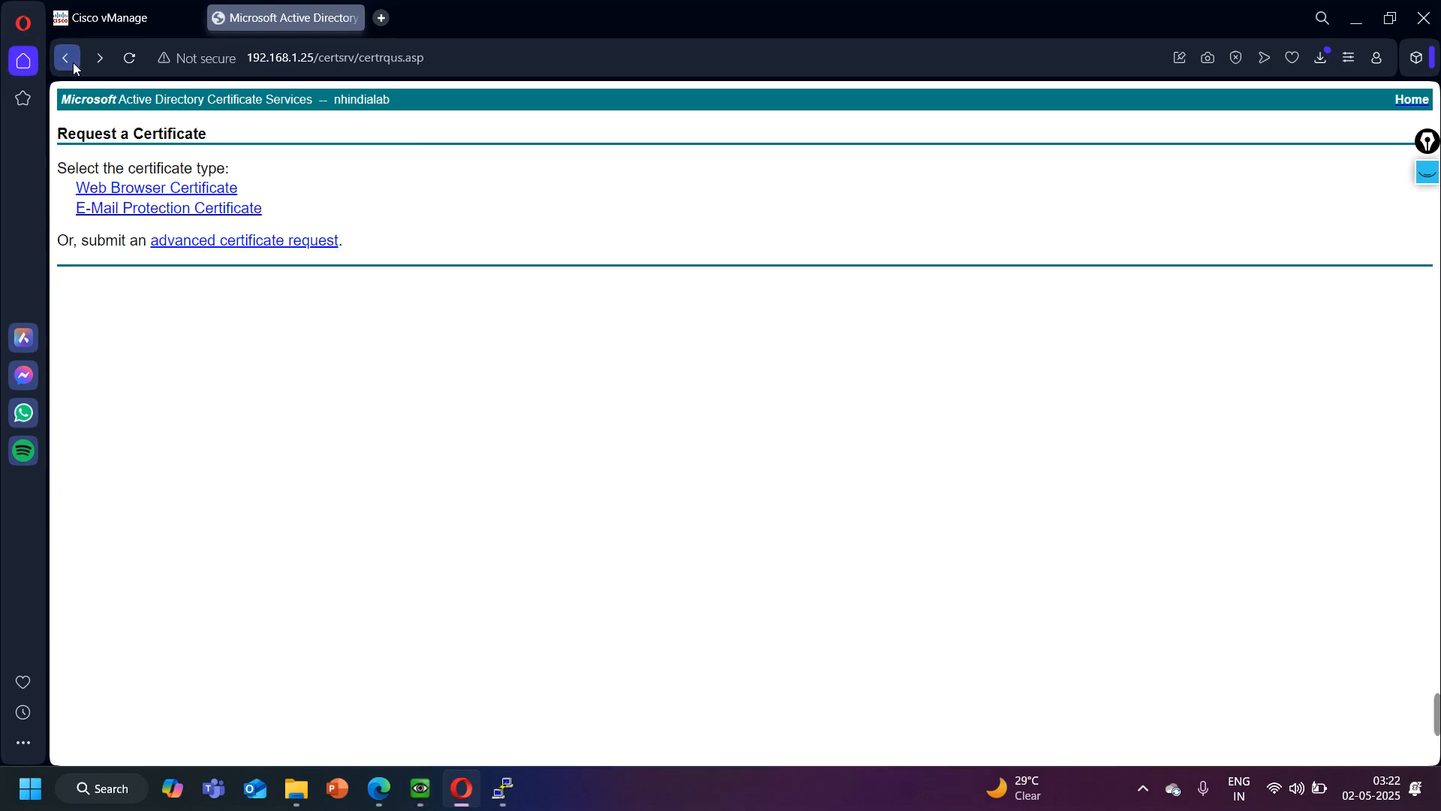
left_click(73, 61)
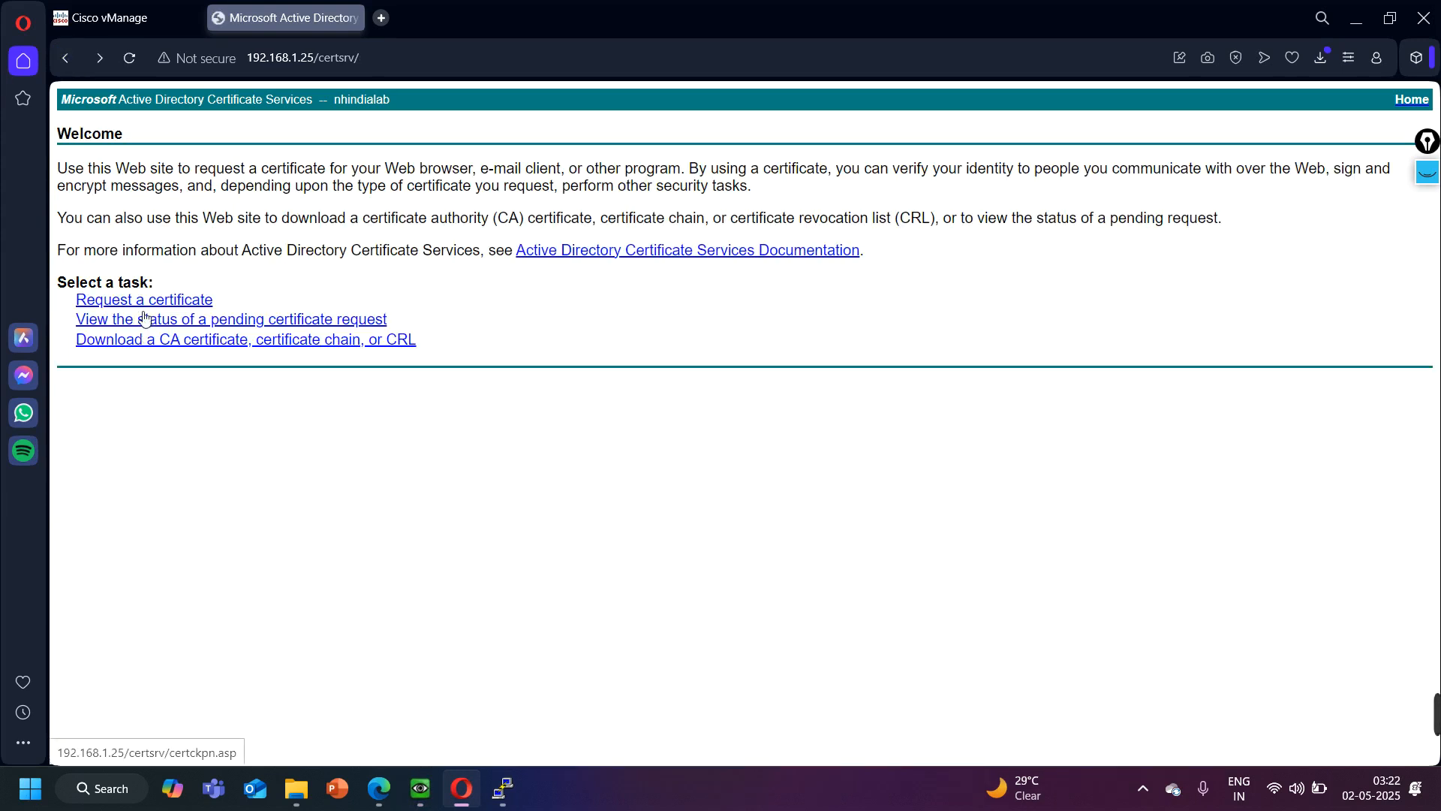
left_click(182, 323)
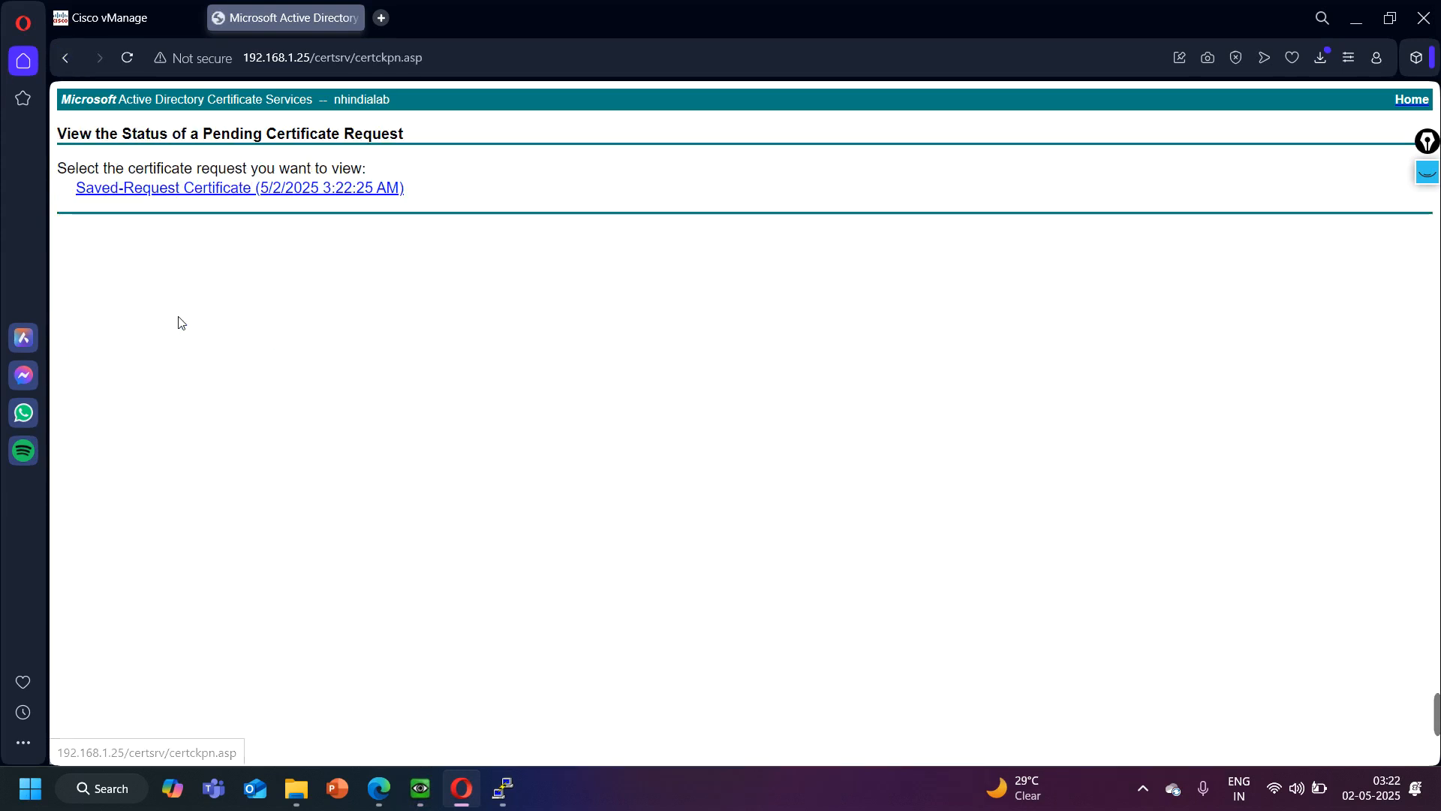
left_click(149, 189)
left_click(308, 207)
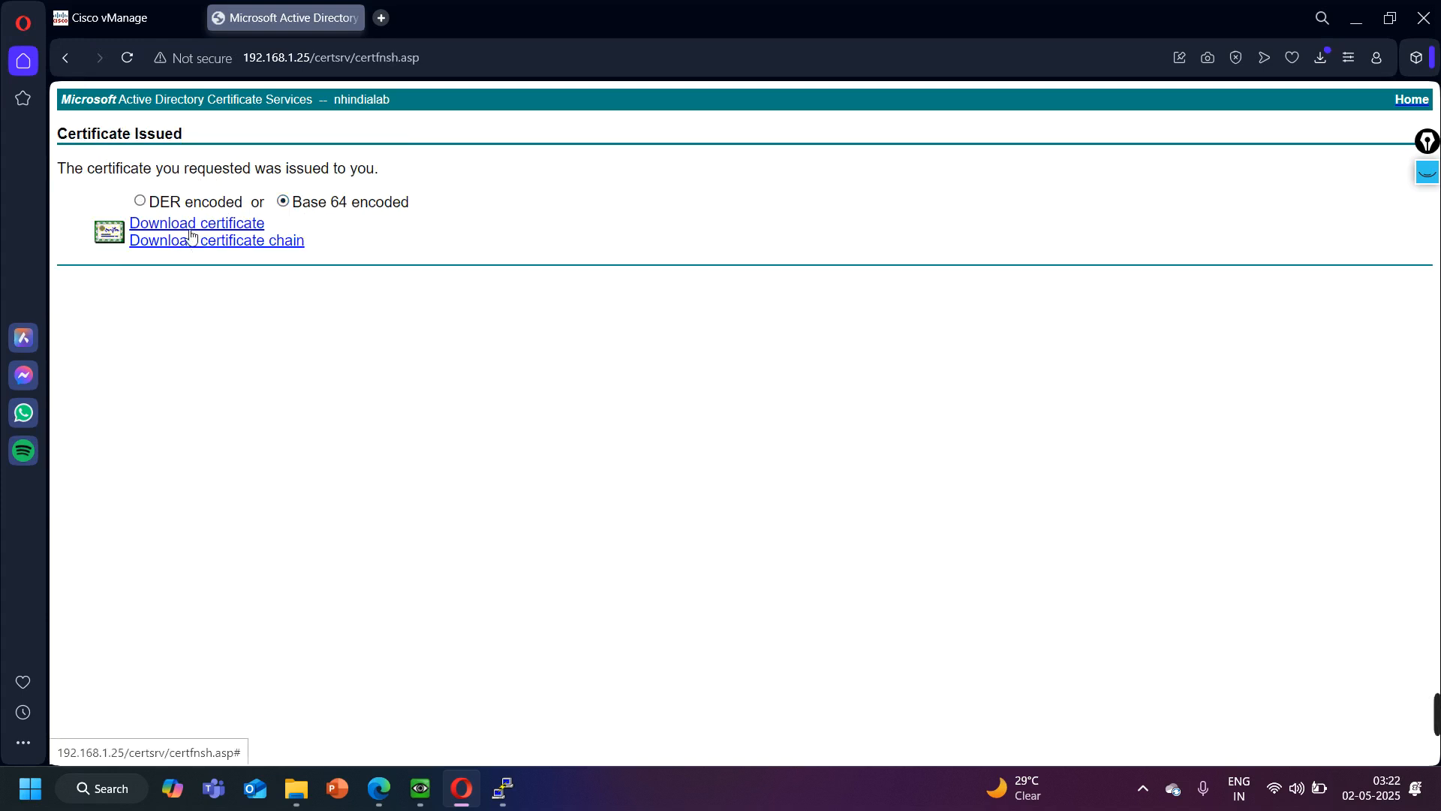
left_click(194, 224)
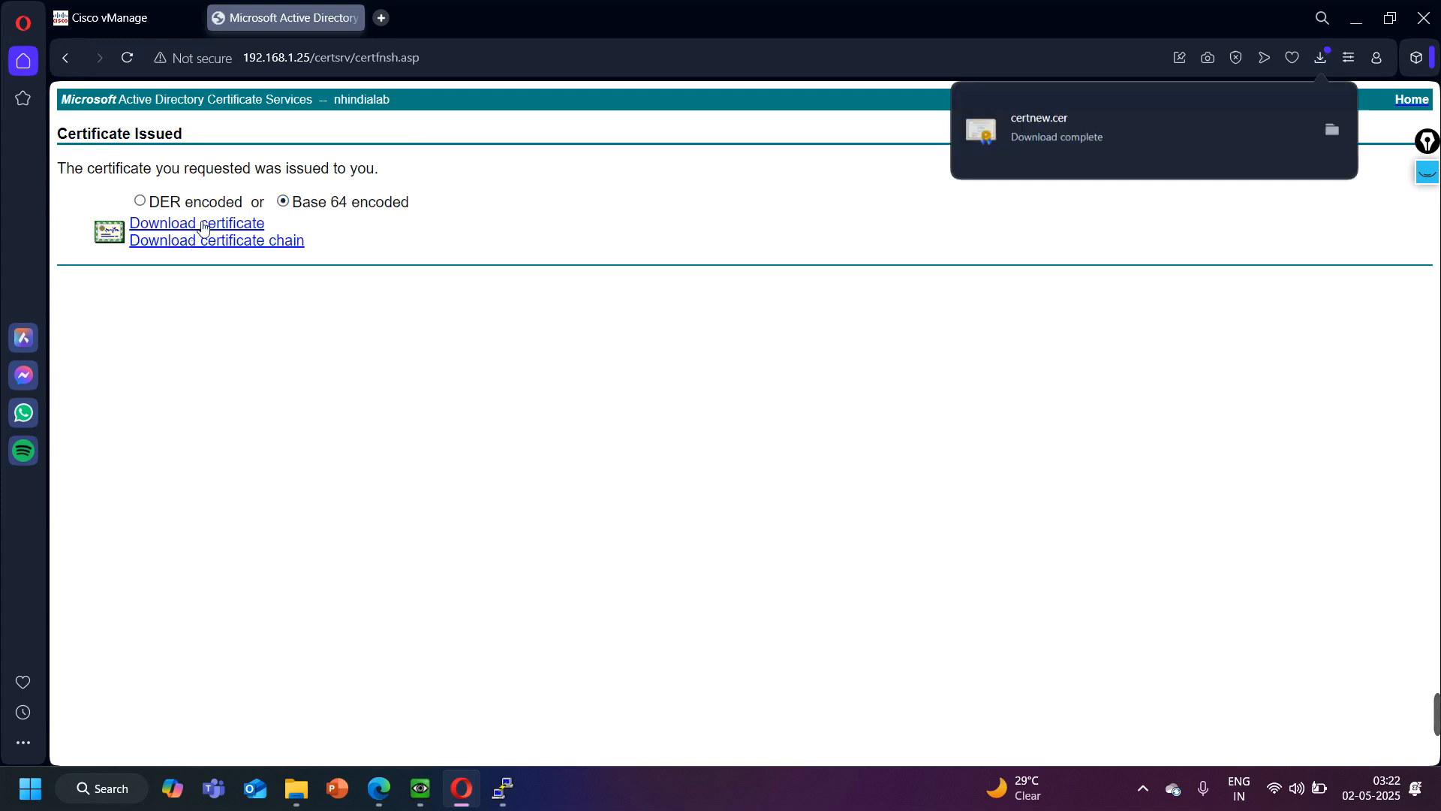
- Show the downloaded certnew certificate in its folder, rename it as vSmart, and minimize the folder window
left_click(1328, 138)
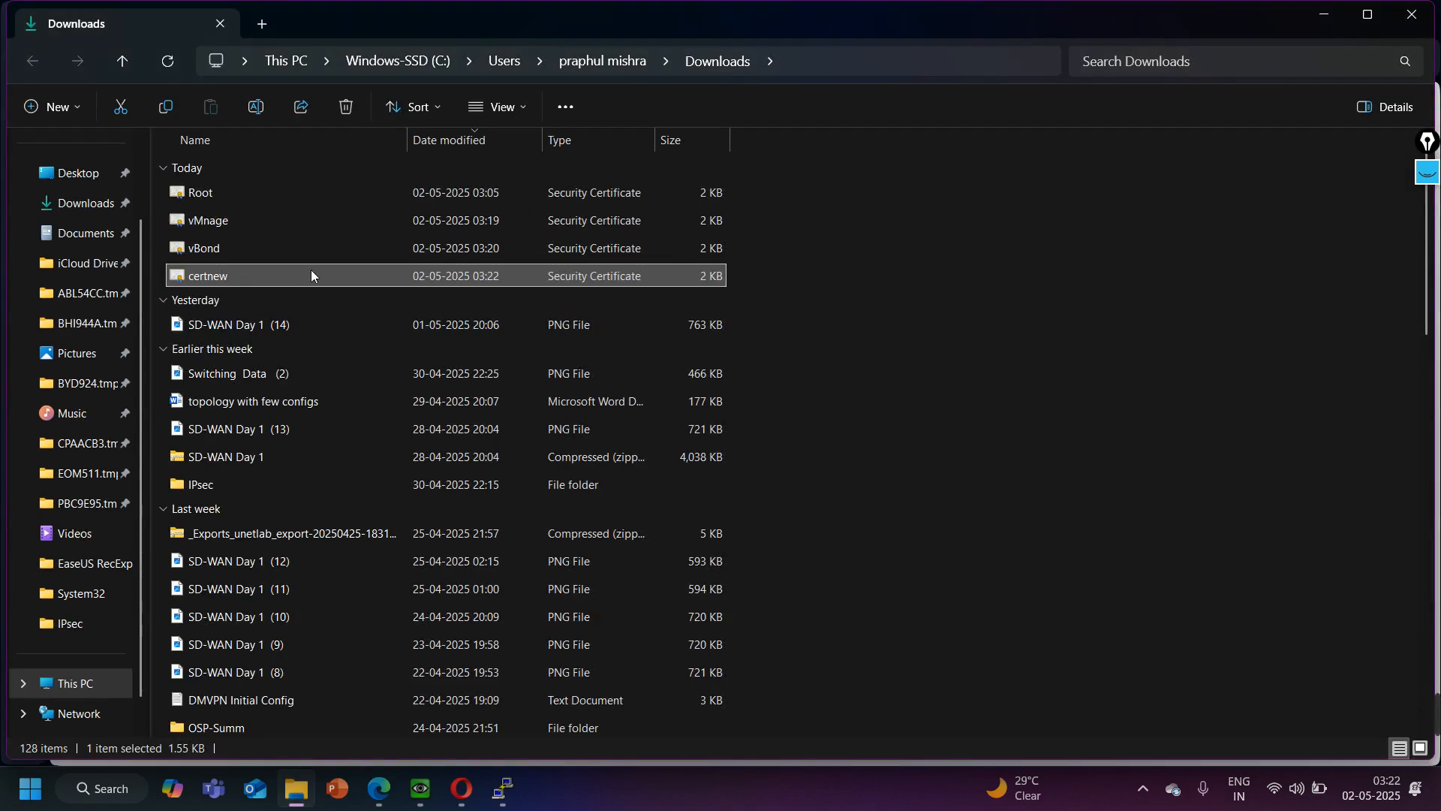
right_click(277, 277)
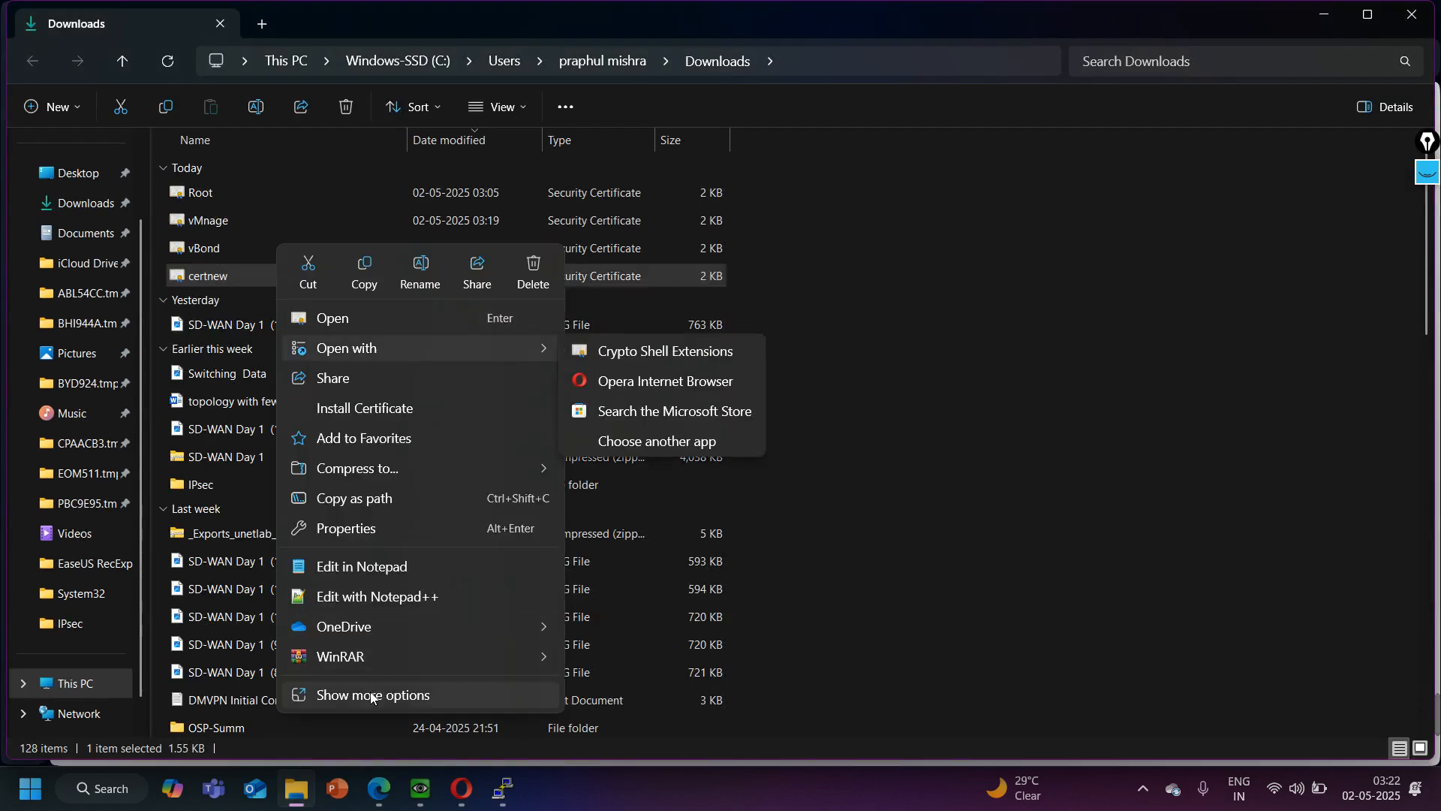
left_click(371, 695)
left_click(344, 704)
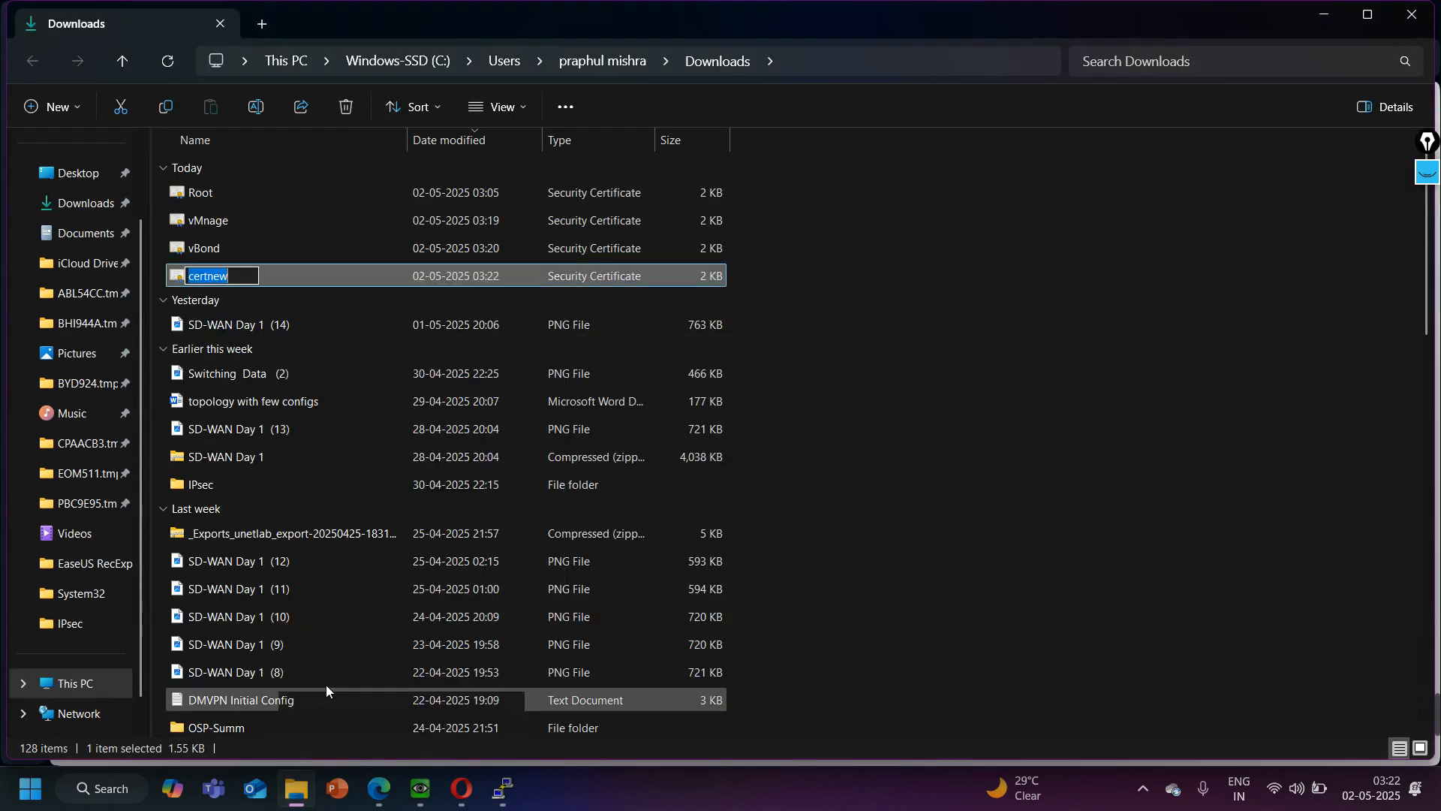
type("vSmart")
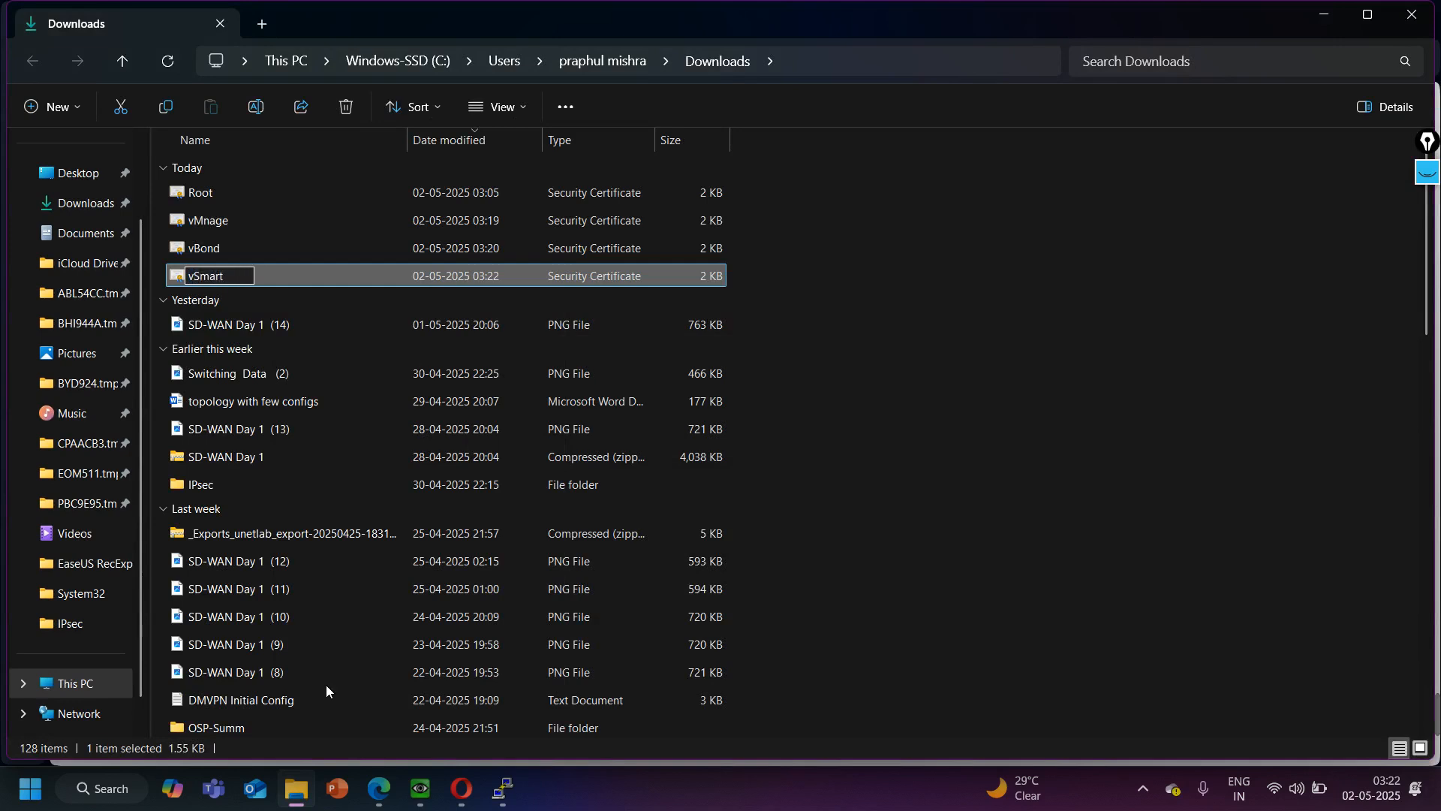
key("Return")
left_click(1324, 15)
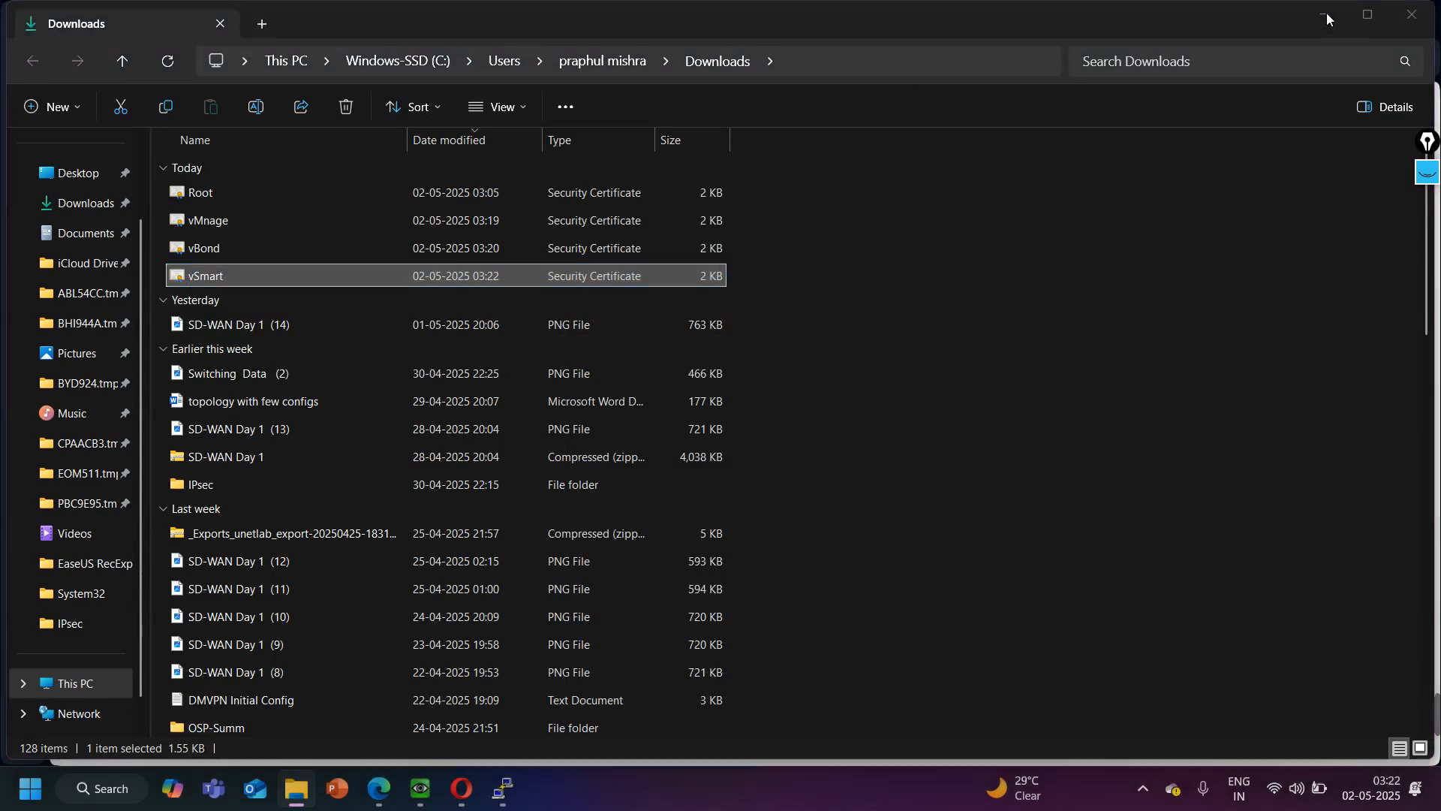
- Return to Cisco vManage, close the CSR, and install the controller certificate from the vSmart file, showing all file types to find it
left_click(123, 18)
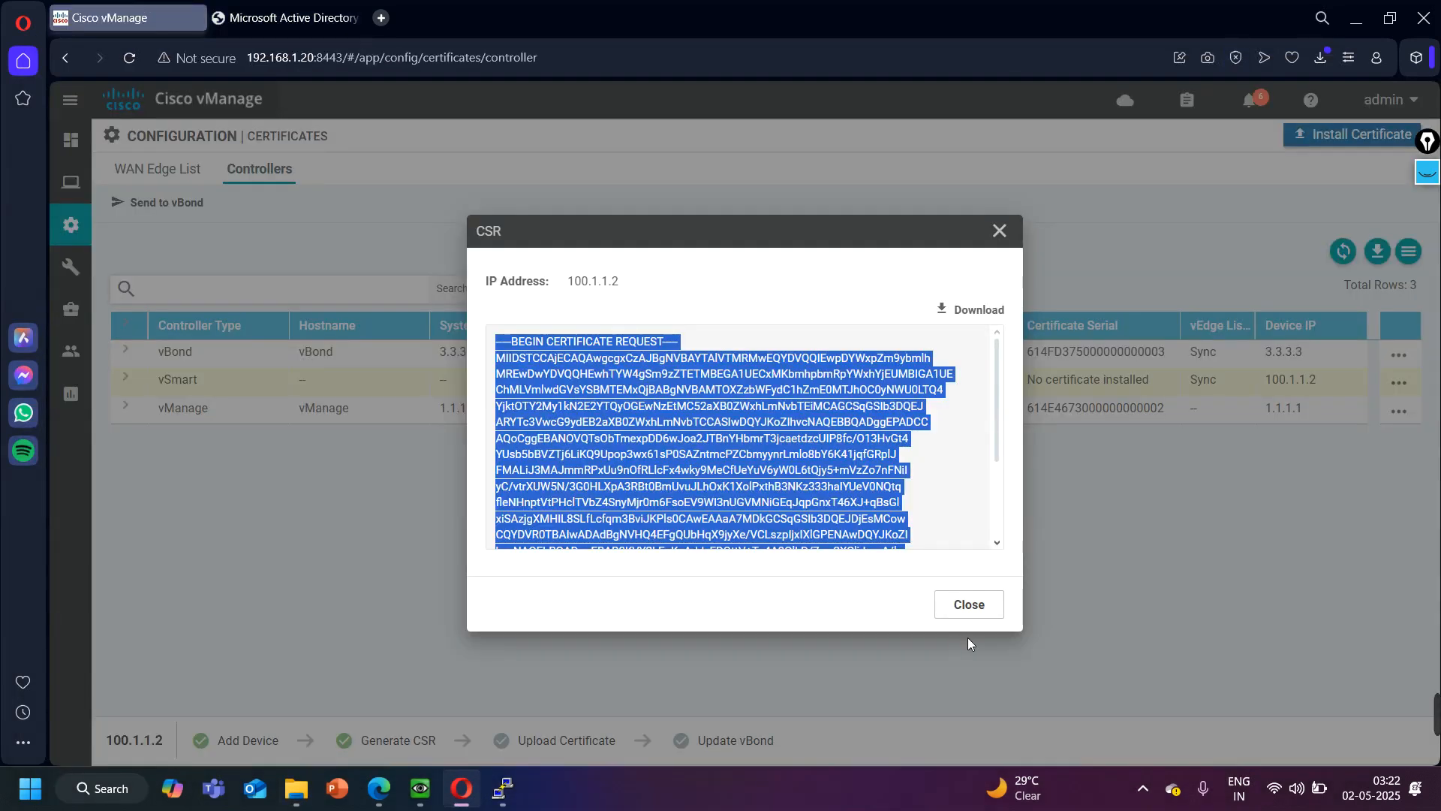
left_click(967, 610)
left_click(1359, 135)
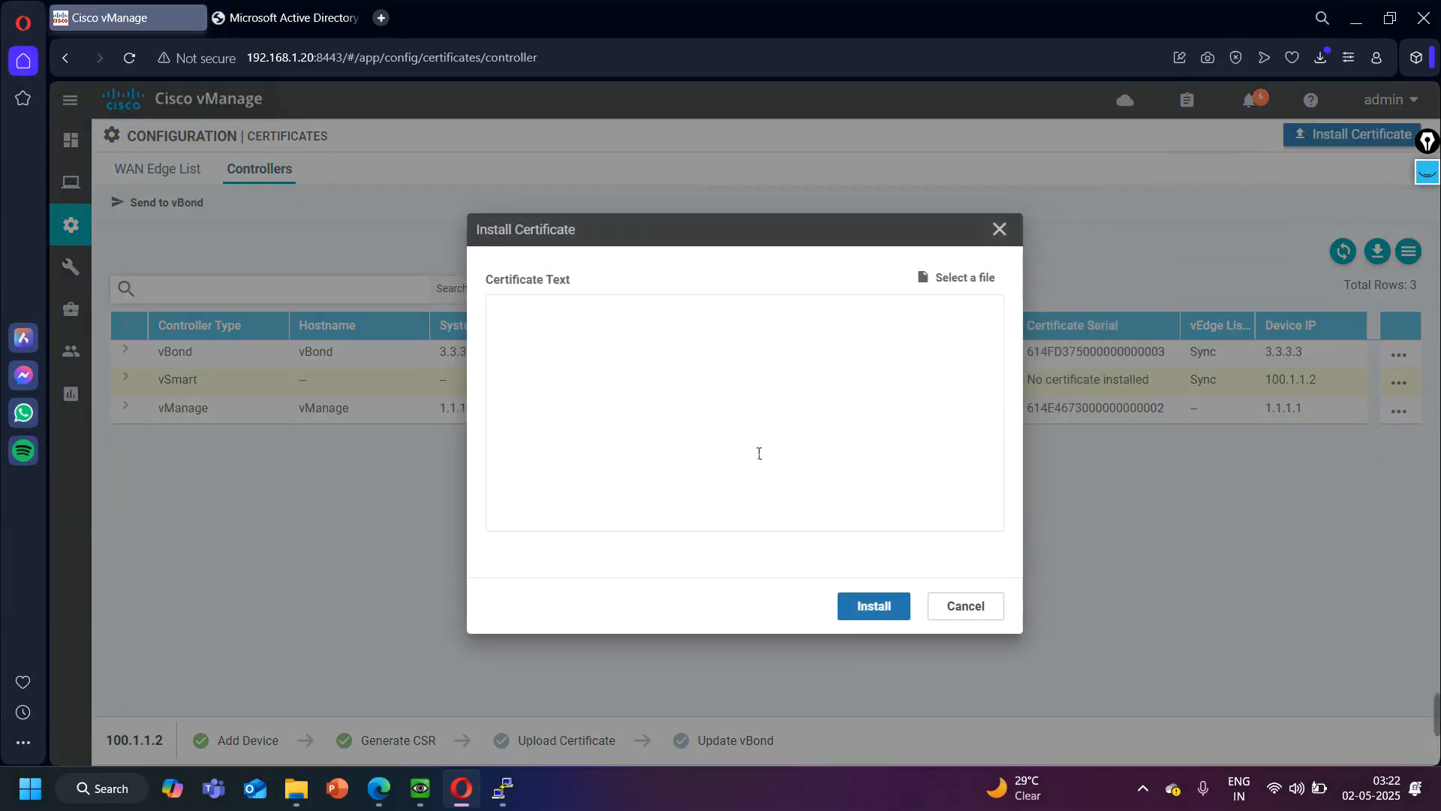
left_click(983, 280)
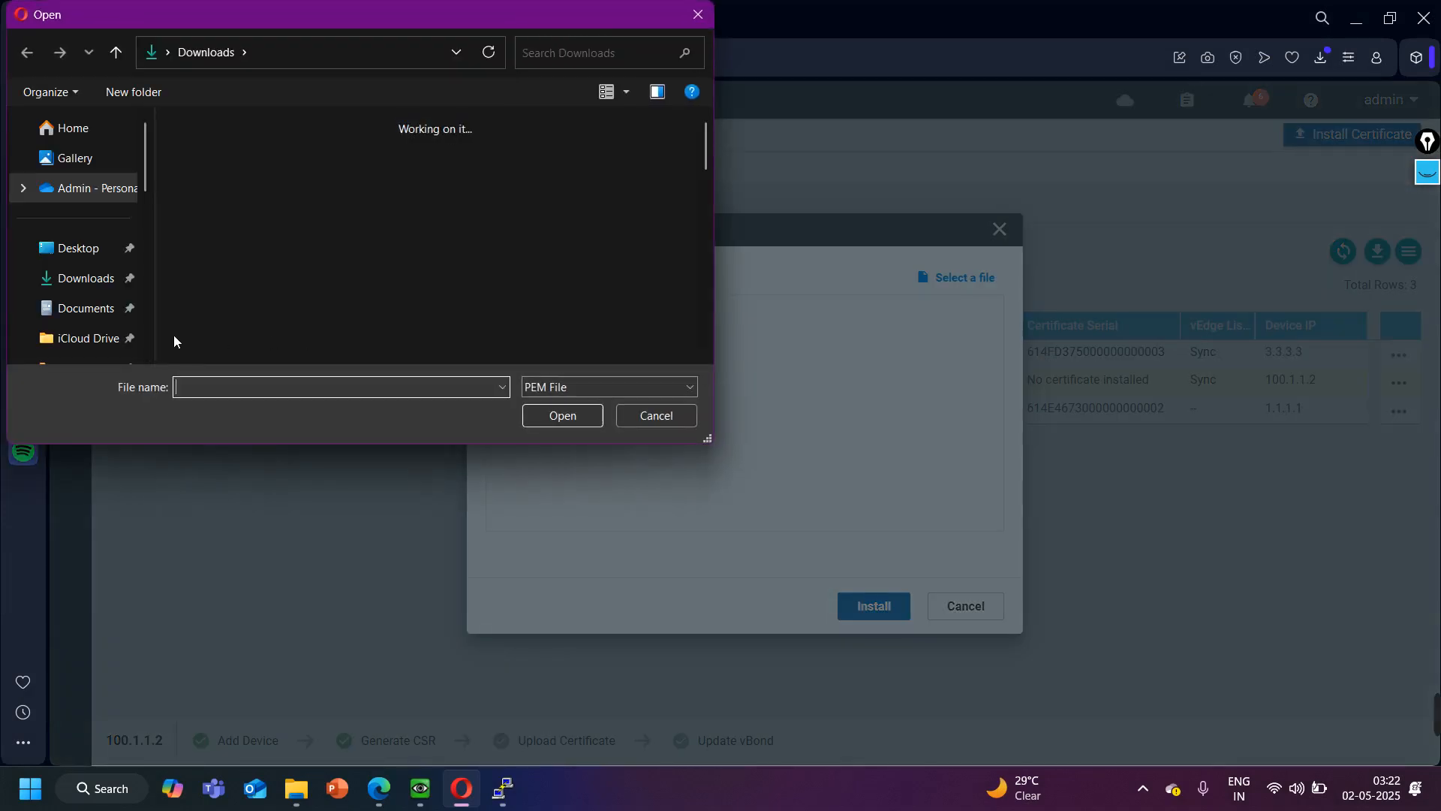
left_click(614, 385)
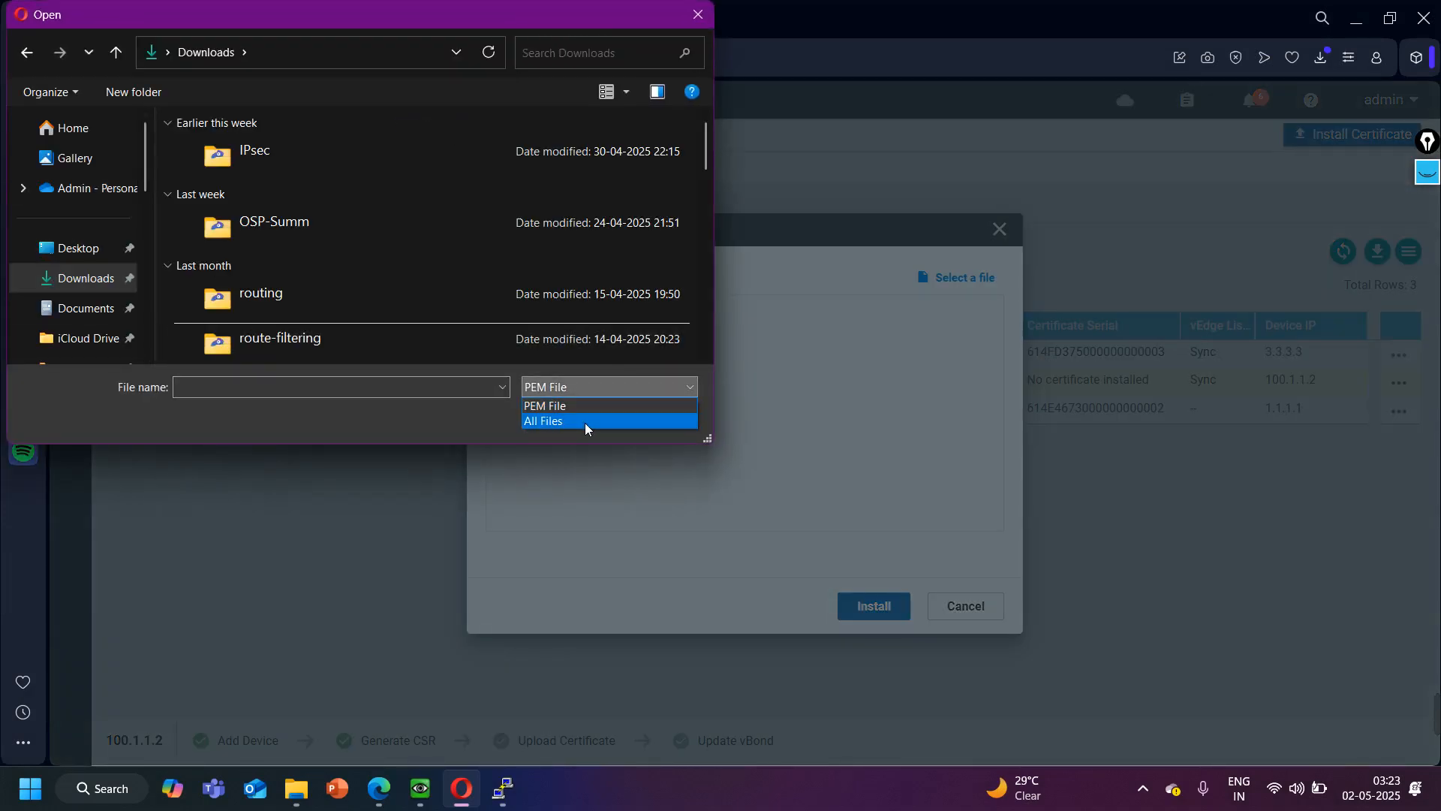
left_click(583, 421)
double_click(313, 172)
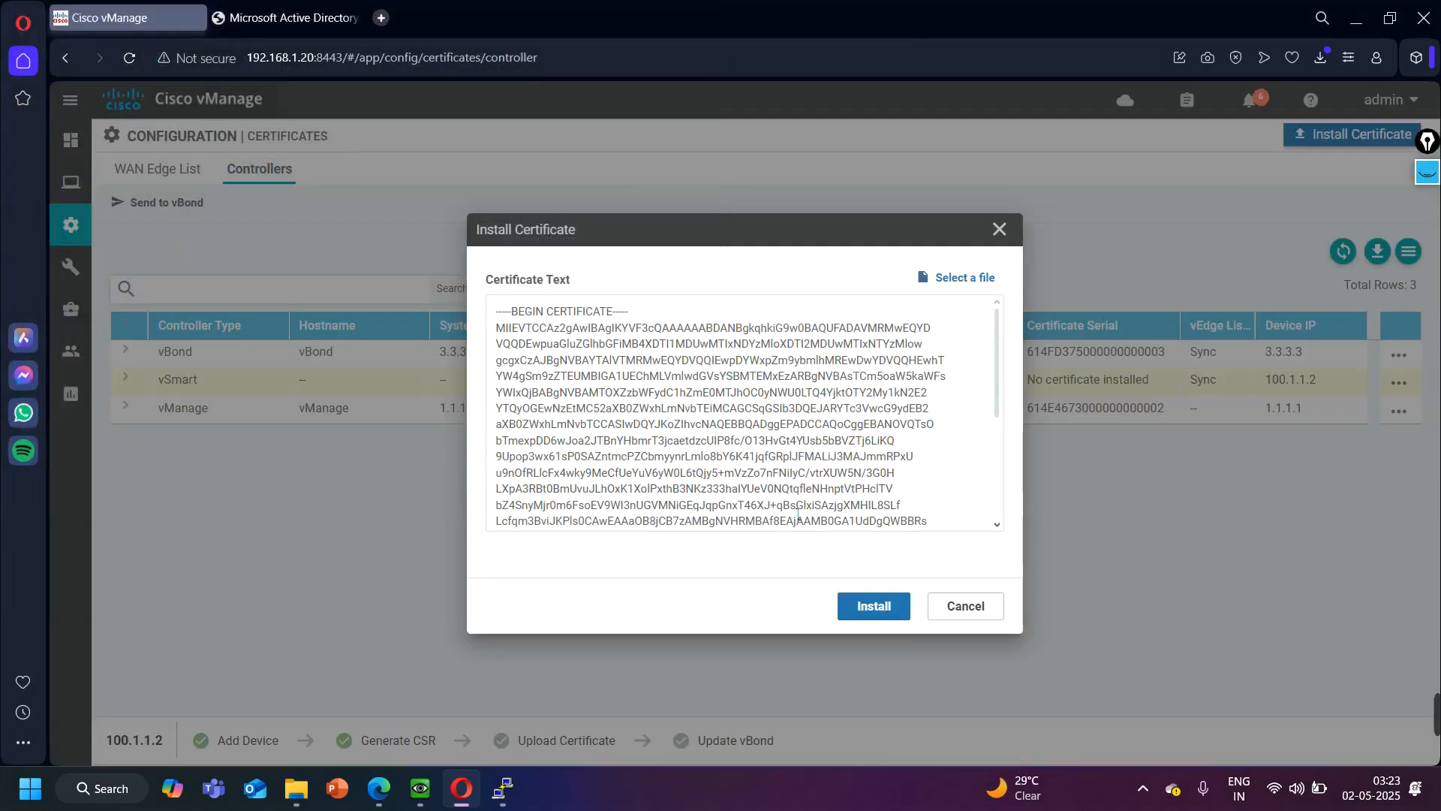
left_click(891, 609)
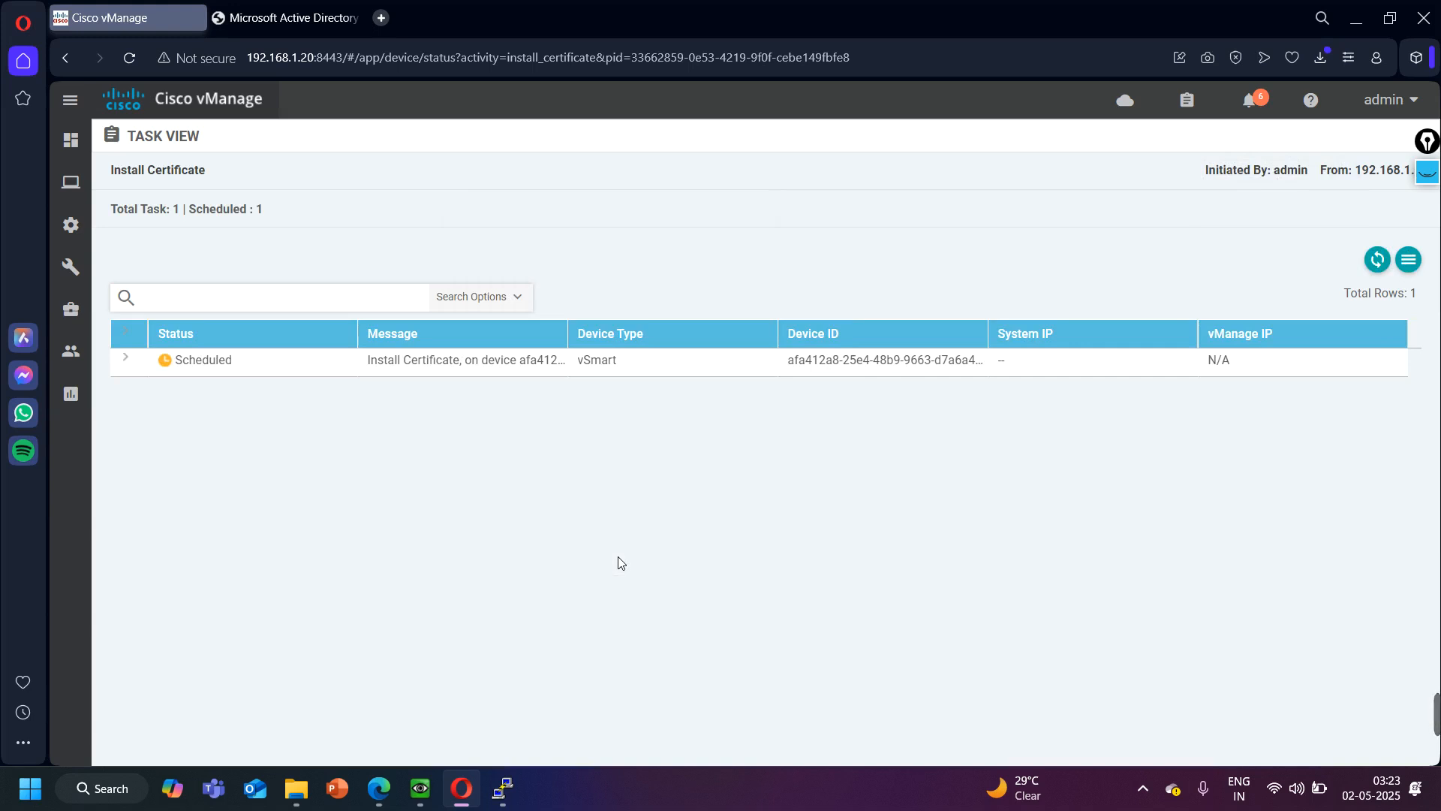
- Check the ZTP server in the EVE topology, and return to vManage to open the device configuration's controllers list
left_click(1356, 17)
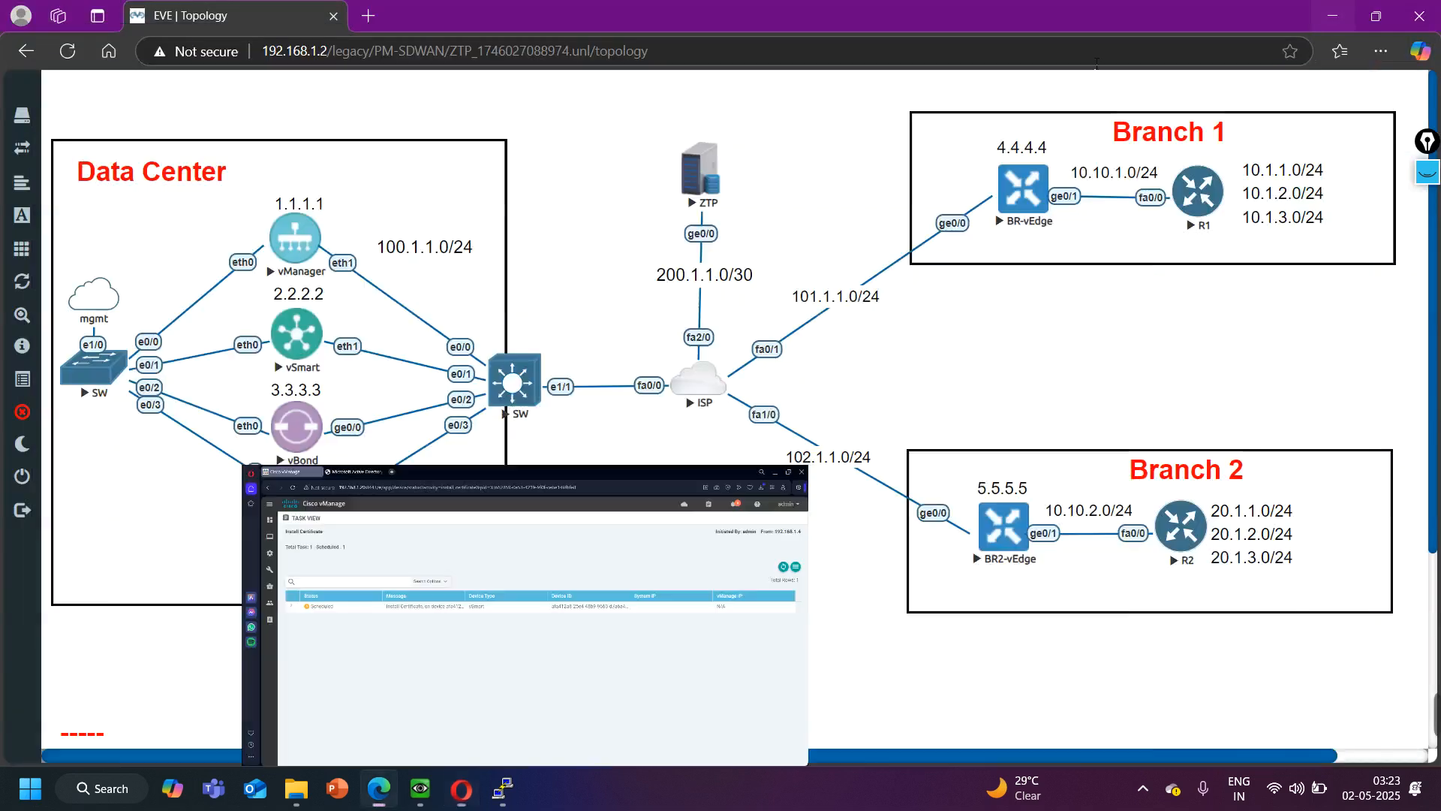
left_click_drag(759, 131, 659, 230)
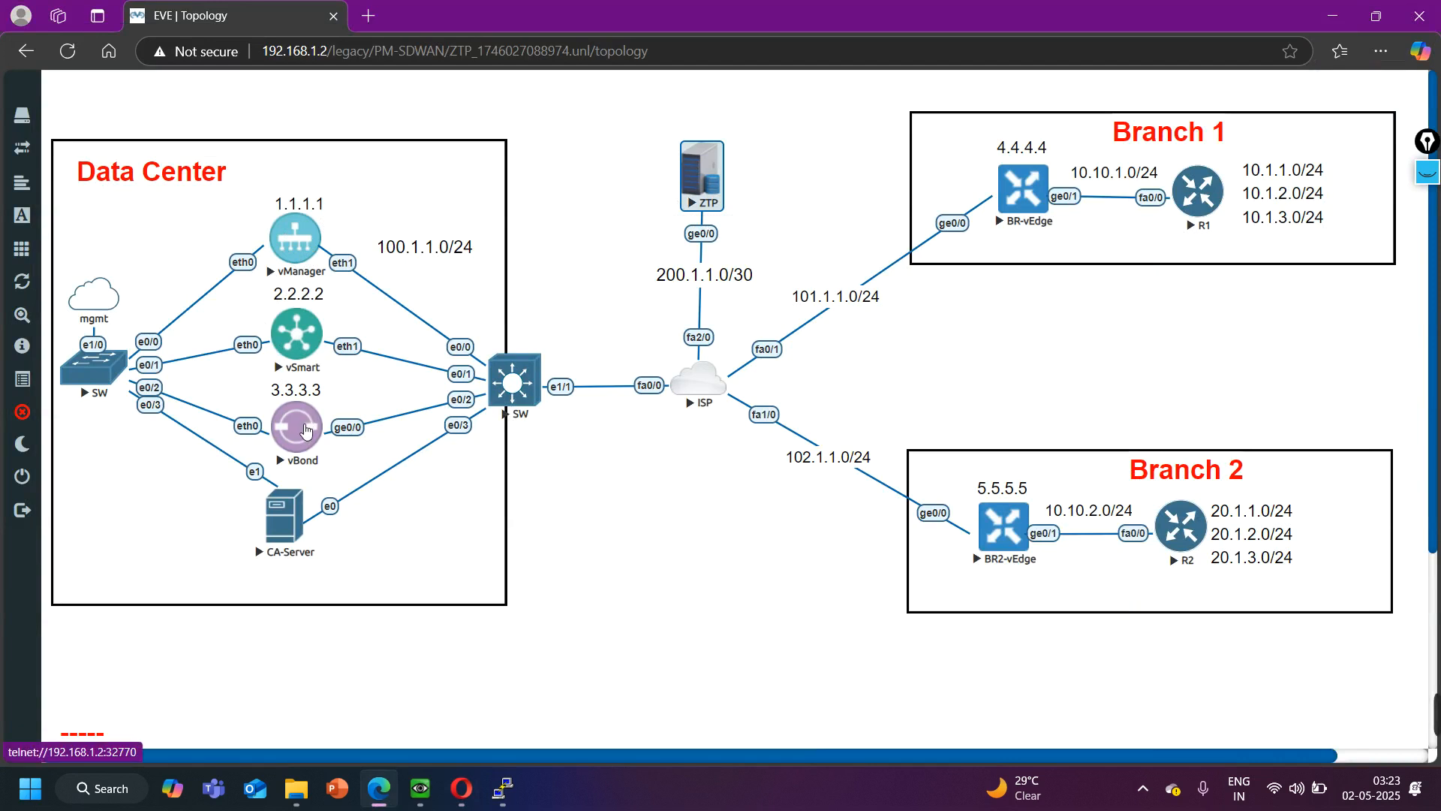
left_click(769, 171)
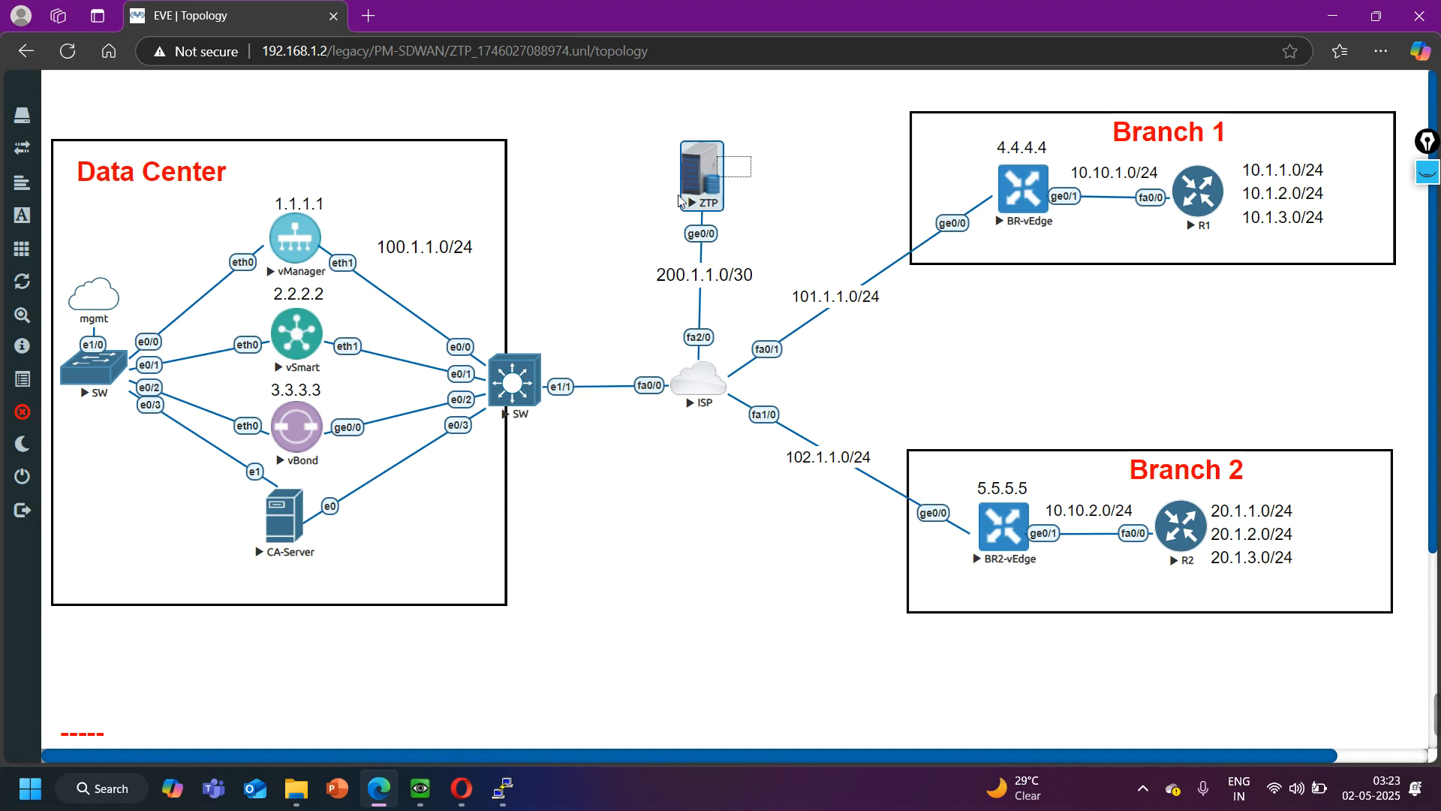
left_click(461, 788)
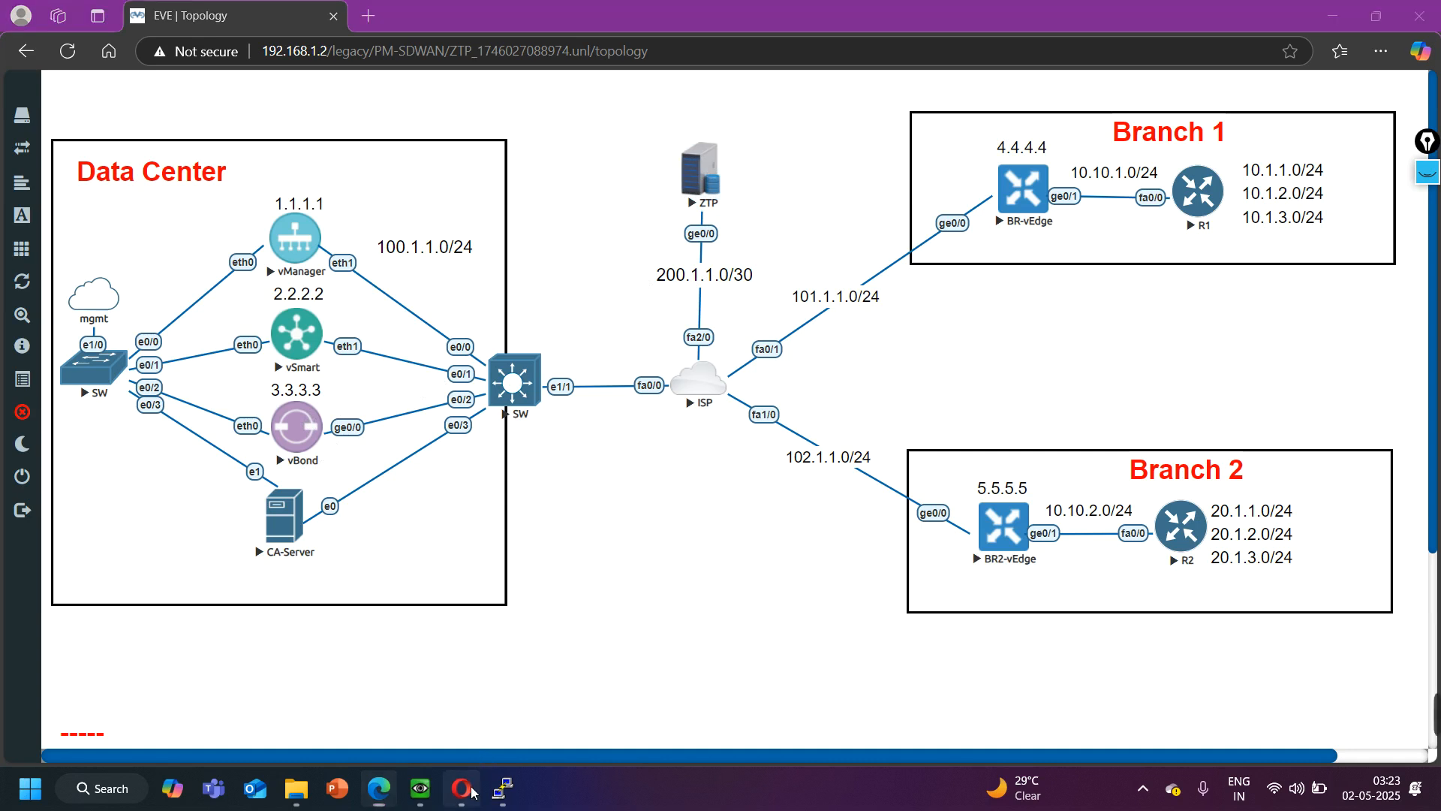
mouse_move(71, 225)
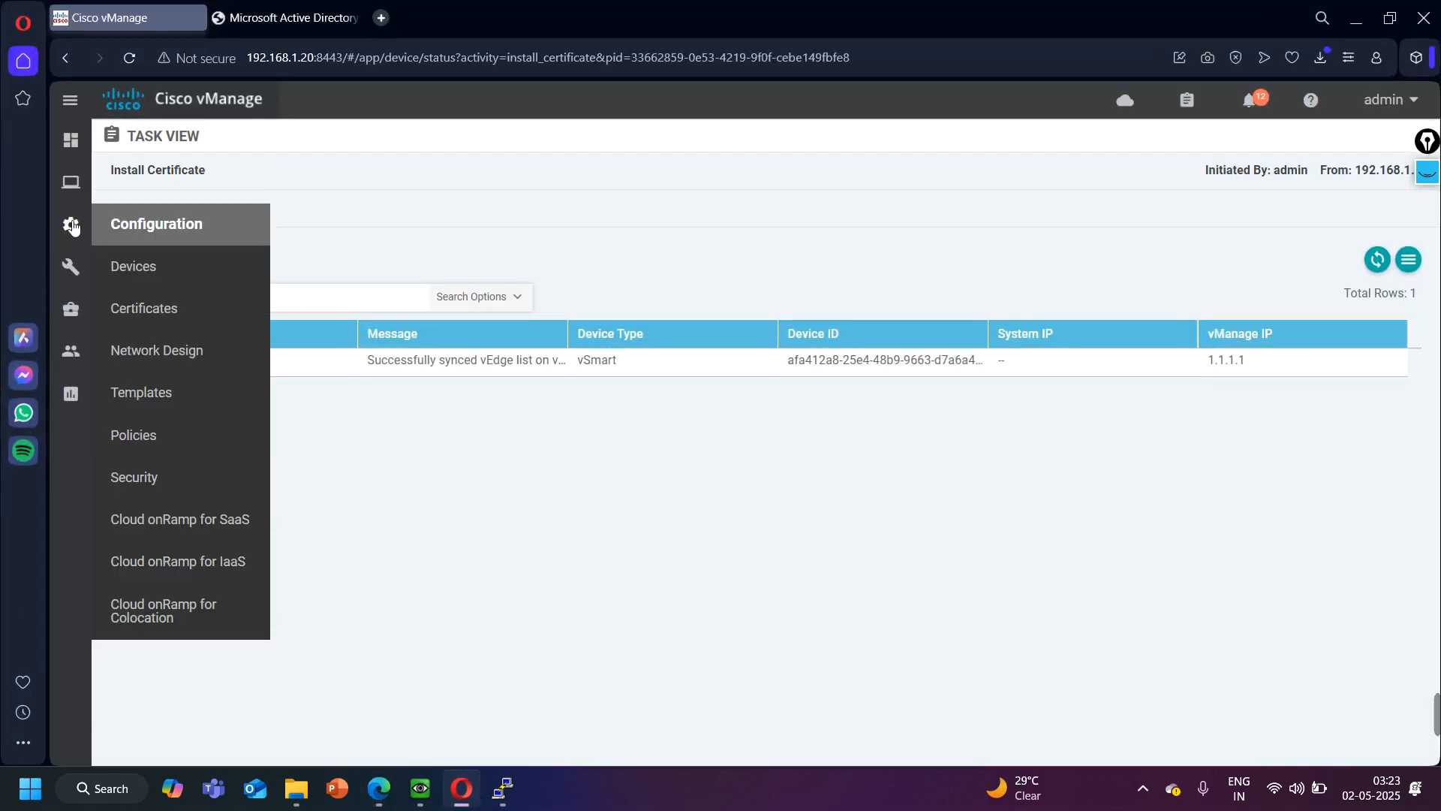
left_click(156, 289)
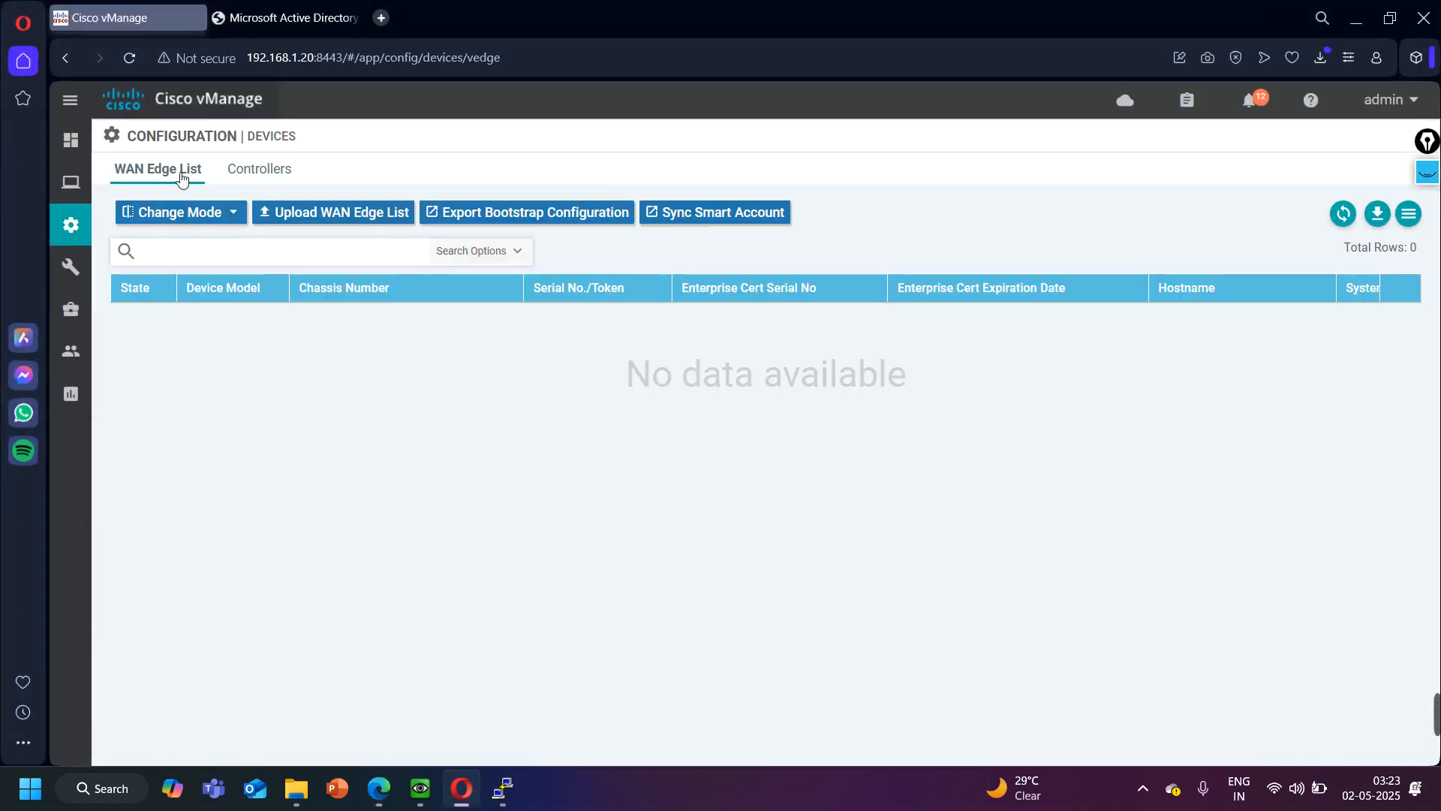
left_click(272, 171)
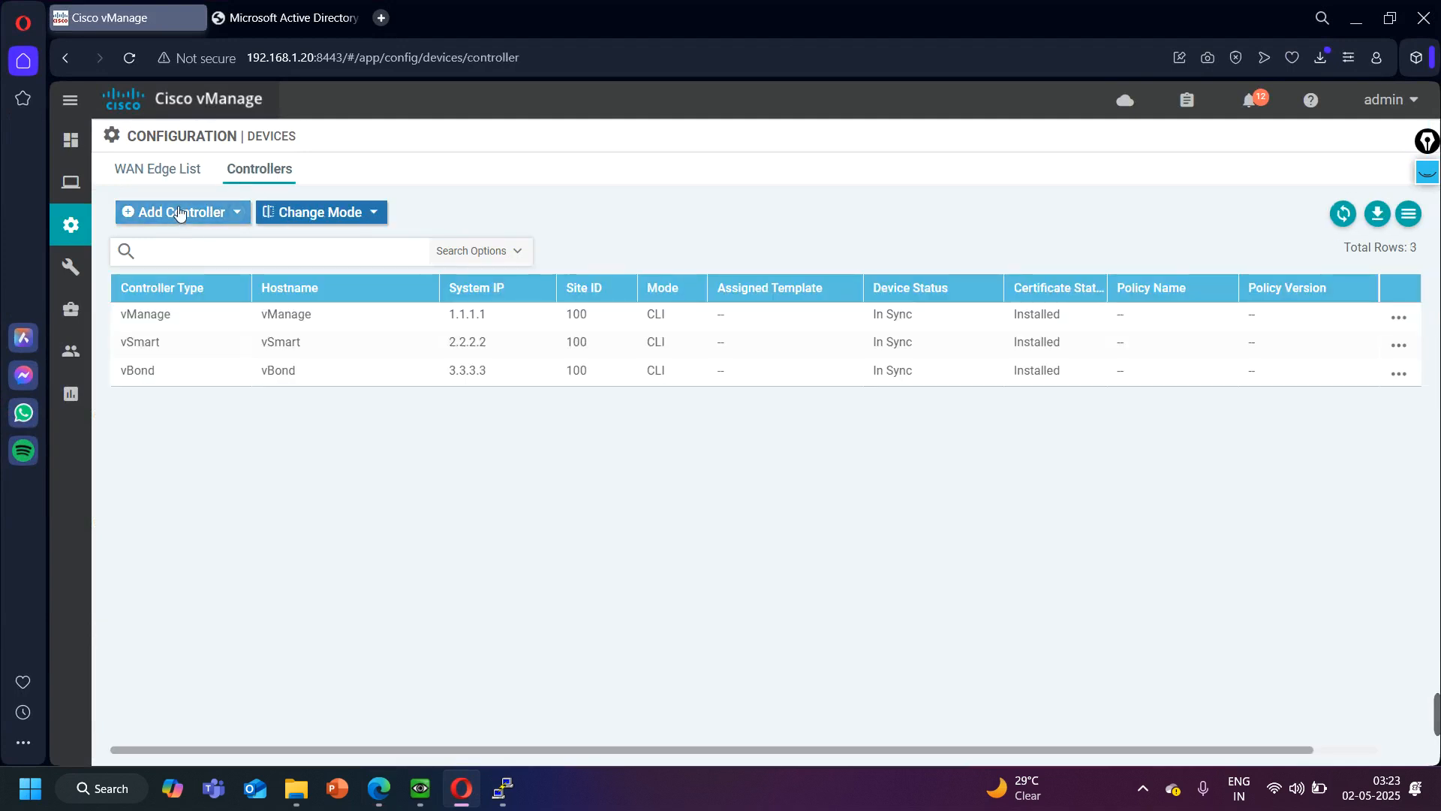
- Add a vBond controller with management IP 200.1.1.1, username admin and the account password, keeping CSR generation enabled
left_click(171, 212)
left_click(154, 243)
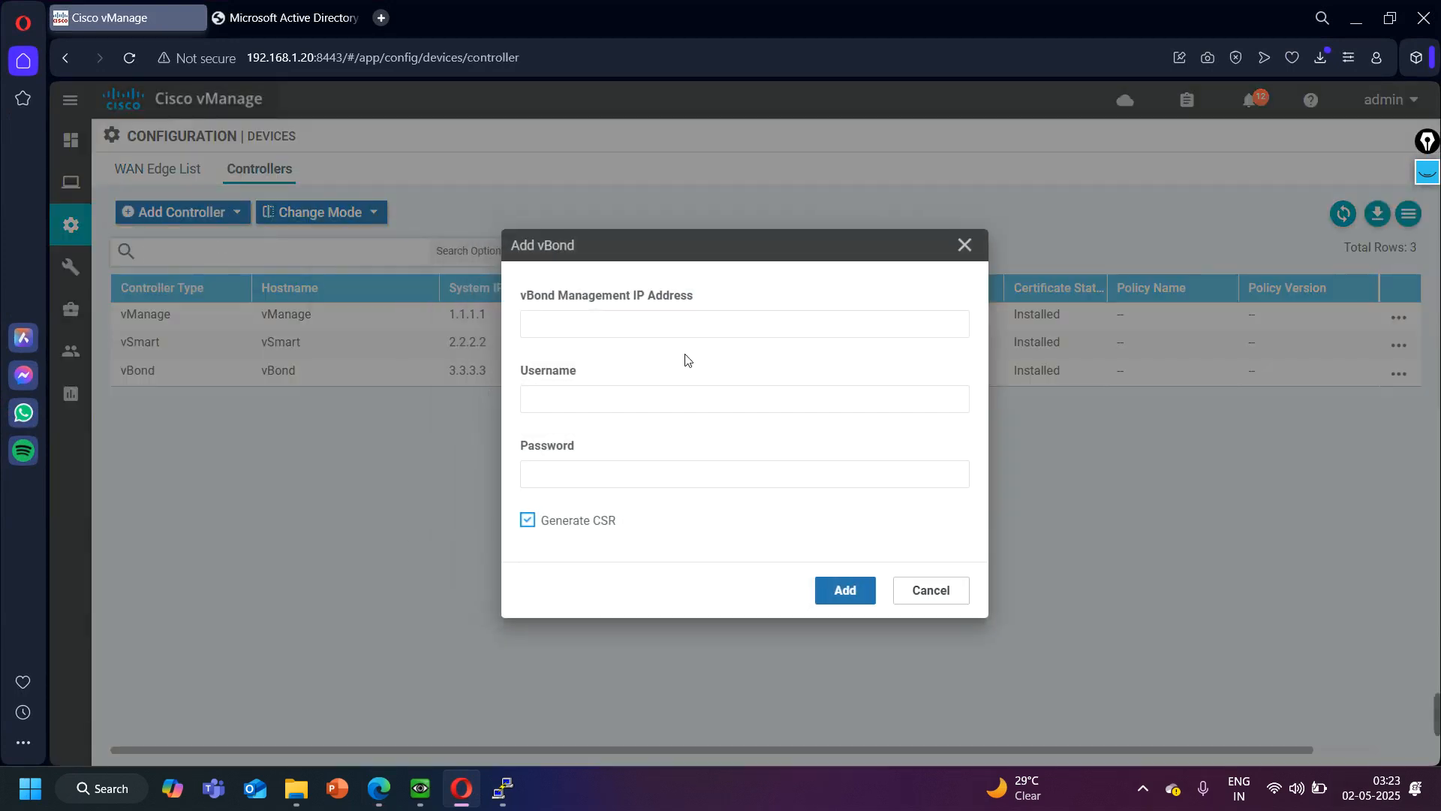
left_click(601, 324)
type("20")
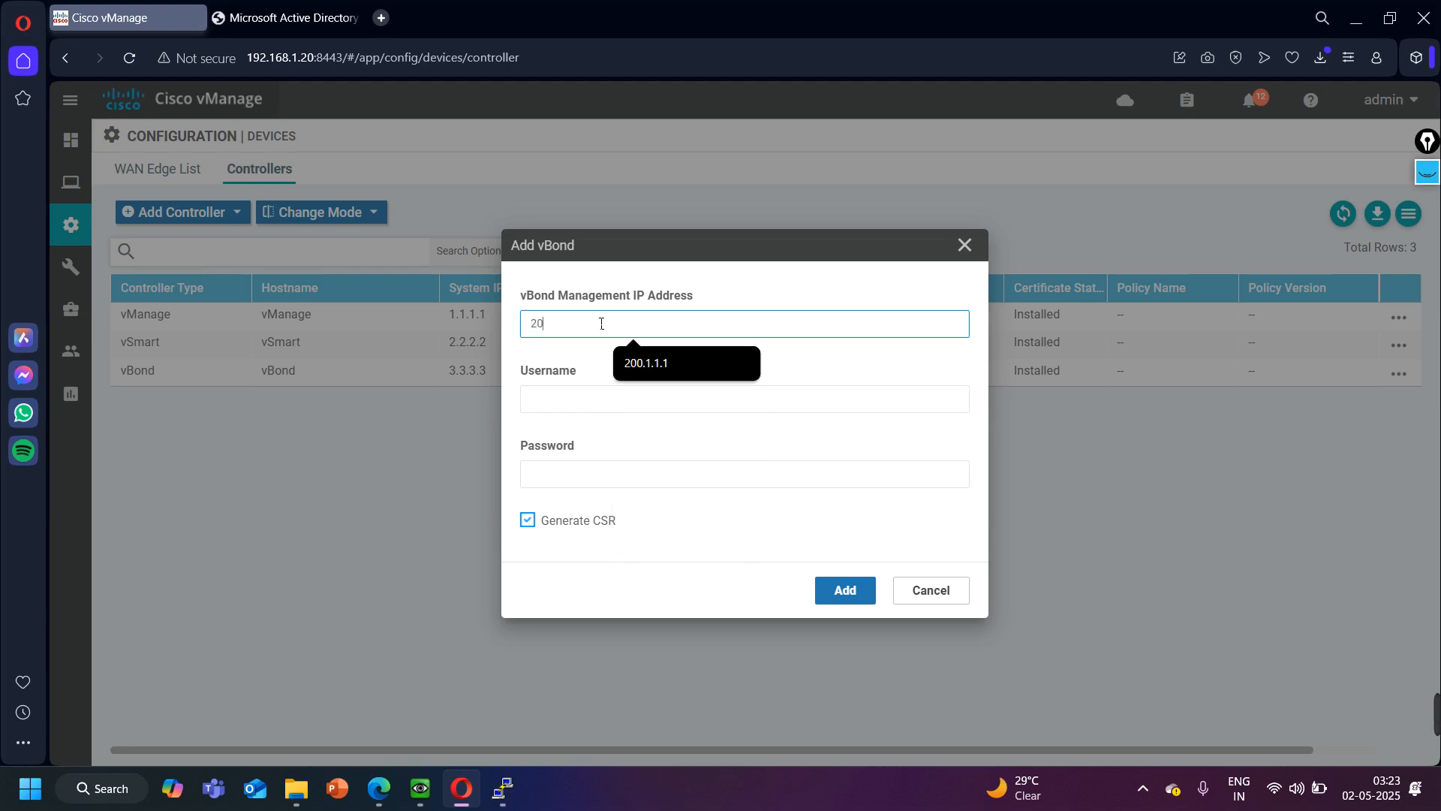
type("0.1.1.1")
left_click(379, 788)
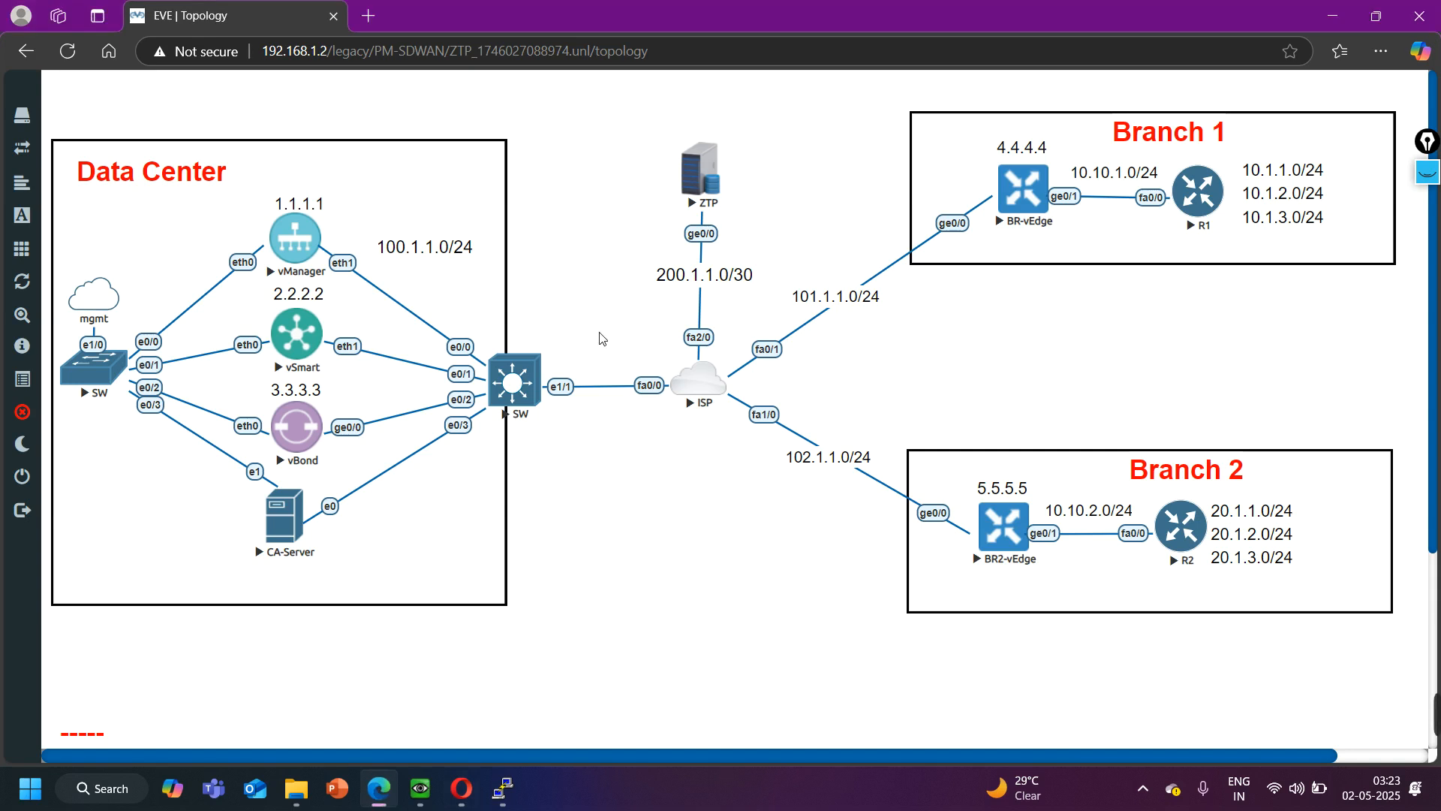
left_click(379, 788)
left_click(586, 411)
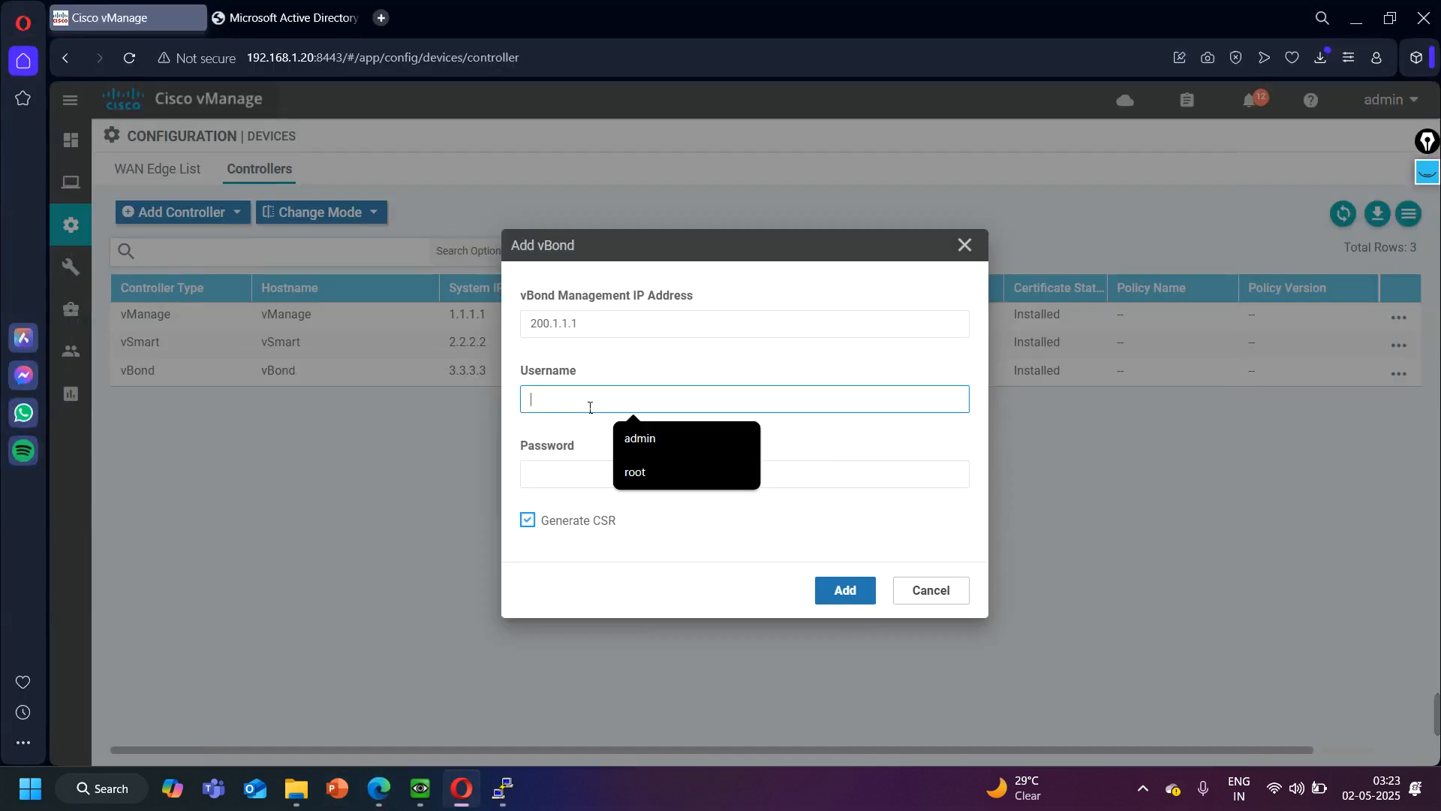
left_click(674, 448)
left_click(602, 482)
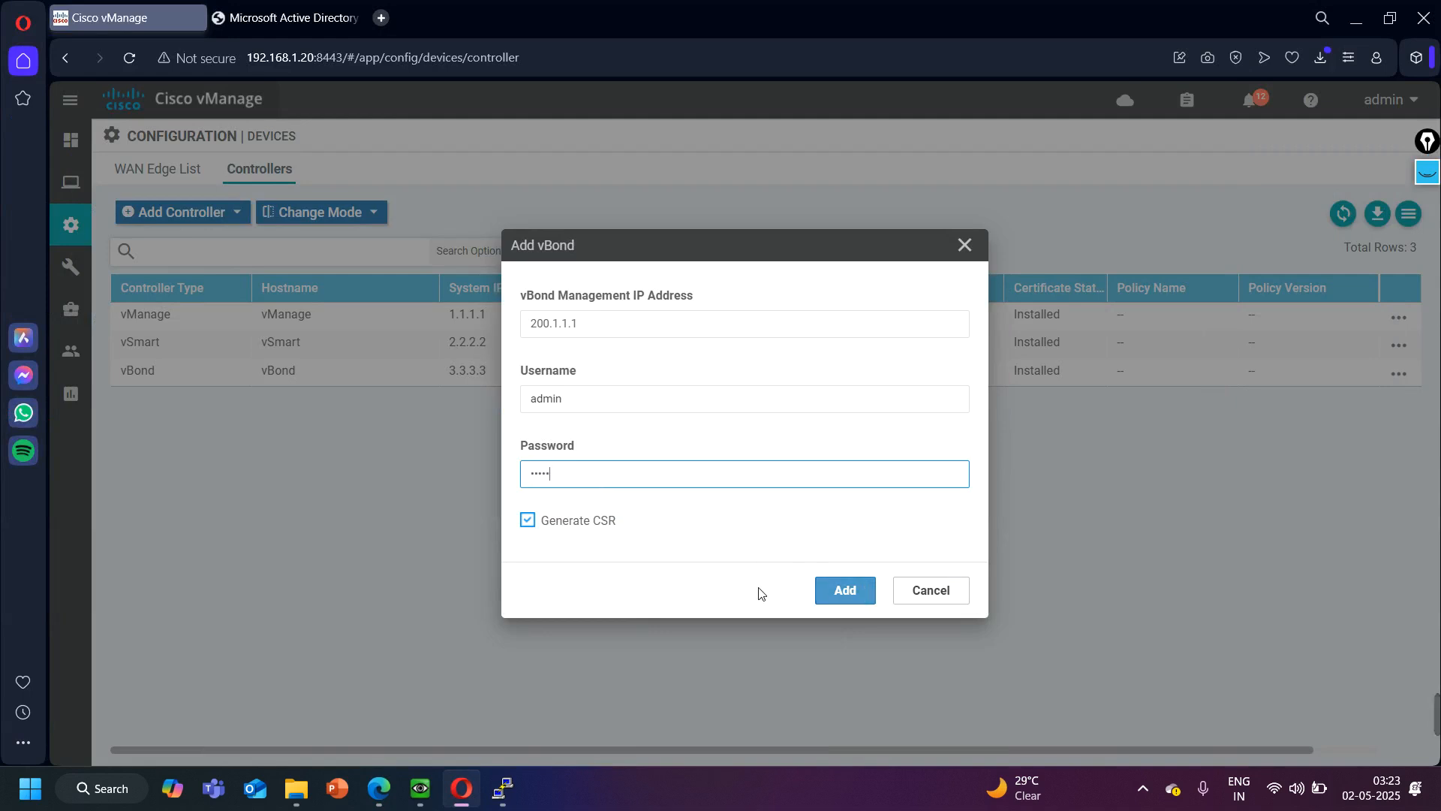
left_click(847, 593)
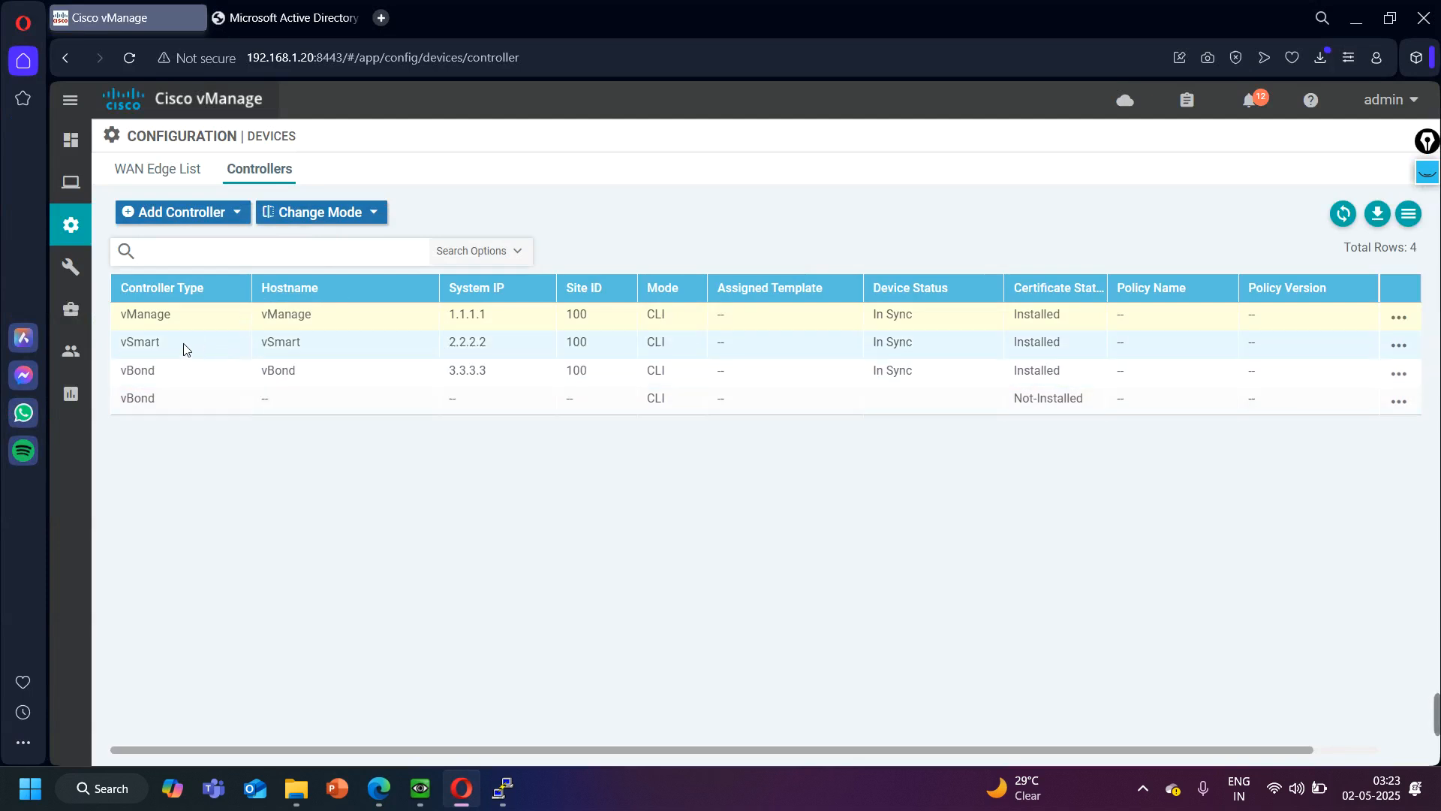
- Check the newly added vBond entry and its available actions, and open the controllers list in the certificates configuration
left_click(138, 405)
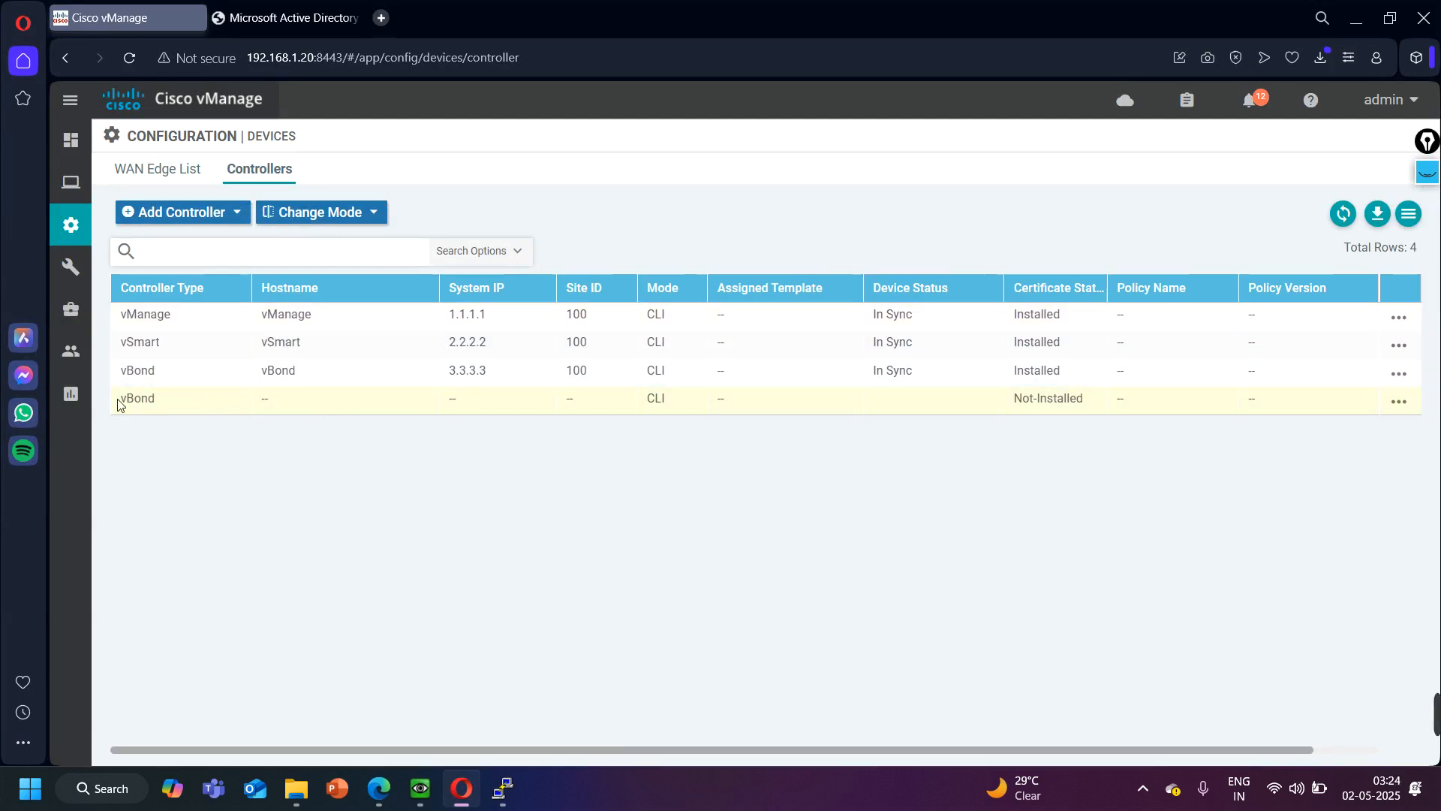
left_click_drag(169, 407, 118, 406)
left_click(1399, 402)
mouse_move(64, 225)
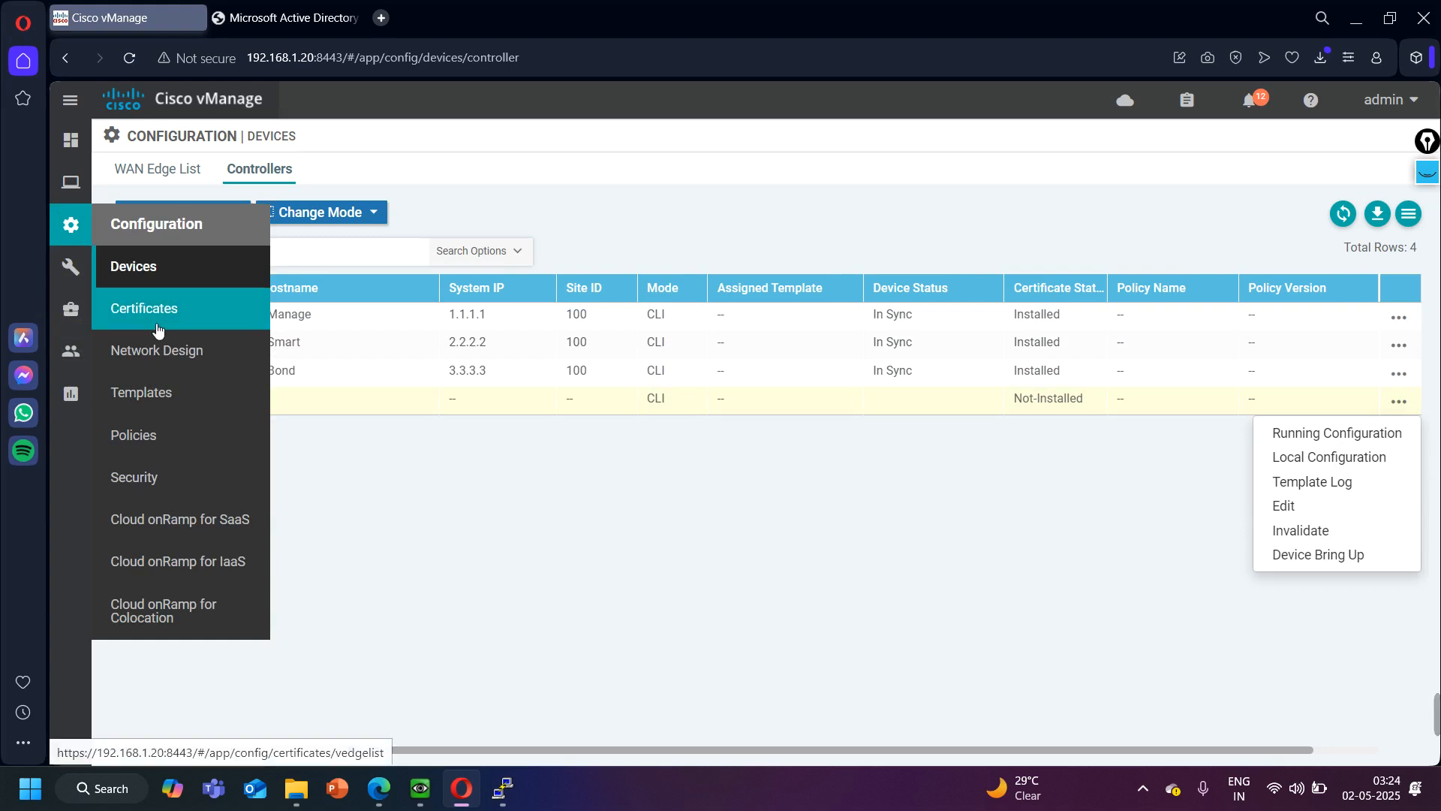
left_click(156, 307)
left_click(256, 173)
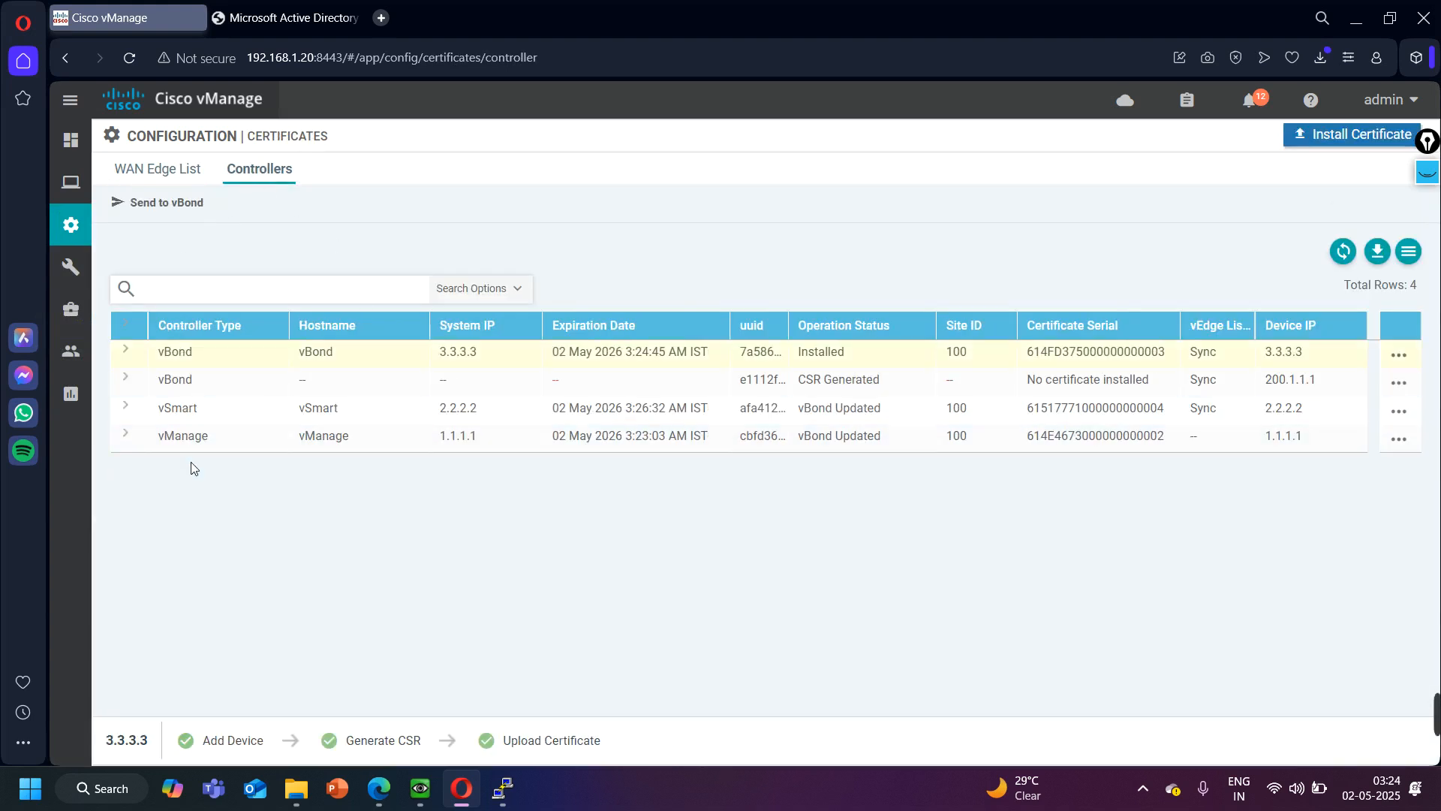
- View the CSR of the vBond at 200.1.1.1, copy the whole request text, and close the CSR
left_click(184, 388)
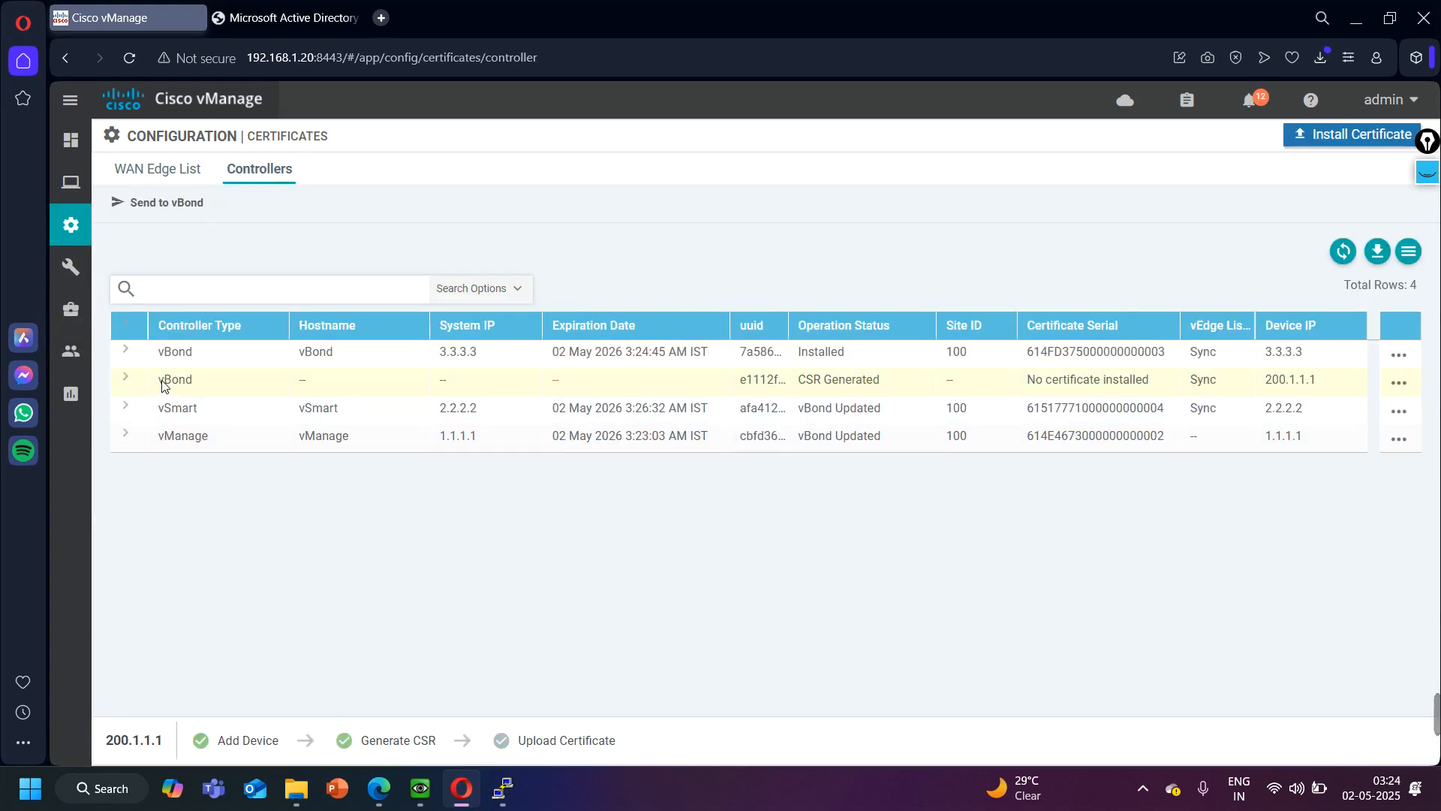
left_click_drag(1026, 379, 1113, 380)
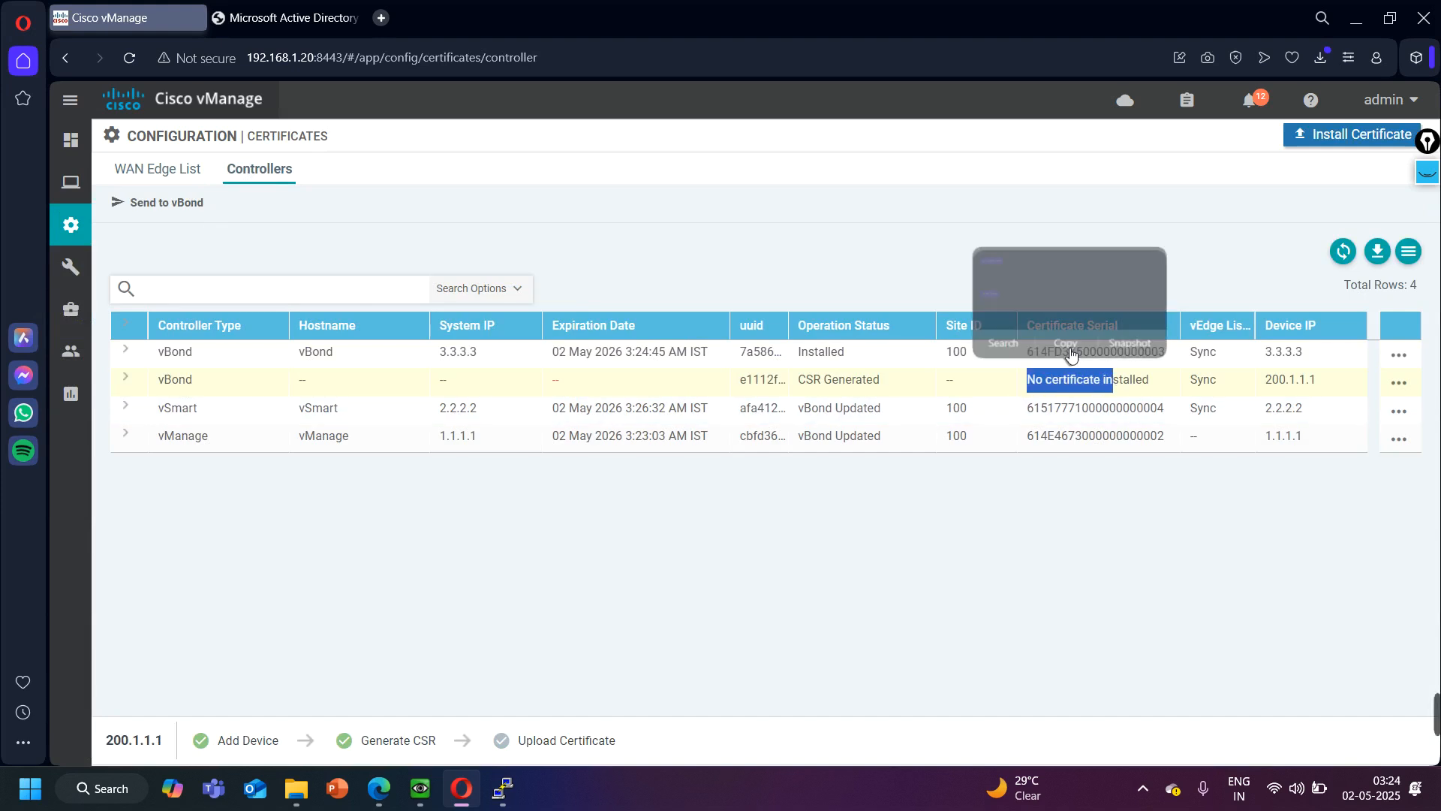
left_click(1398, 382)
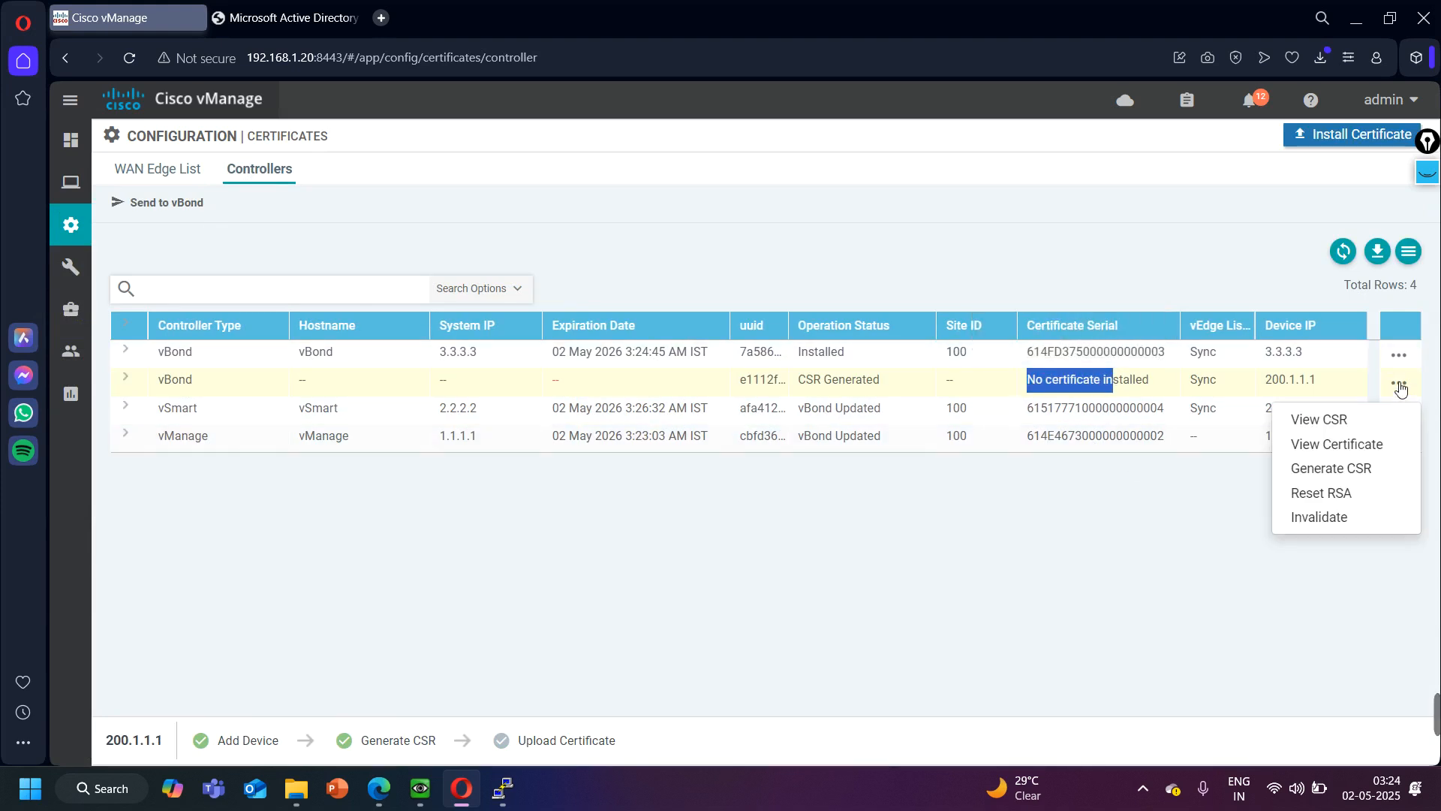
left_click(1321, 420)
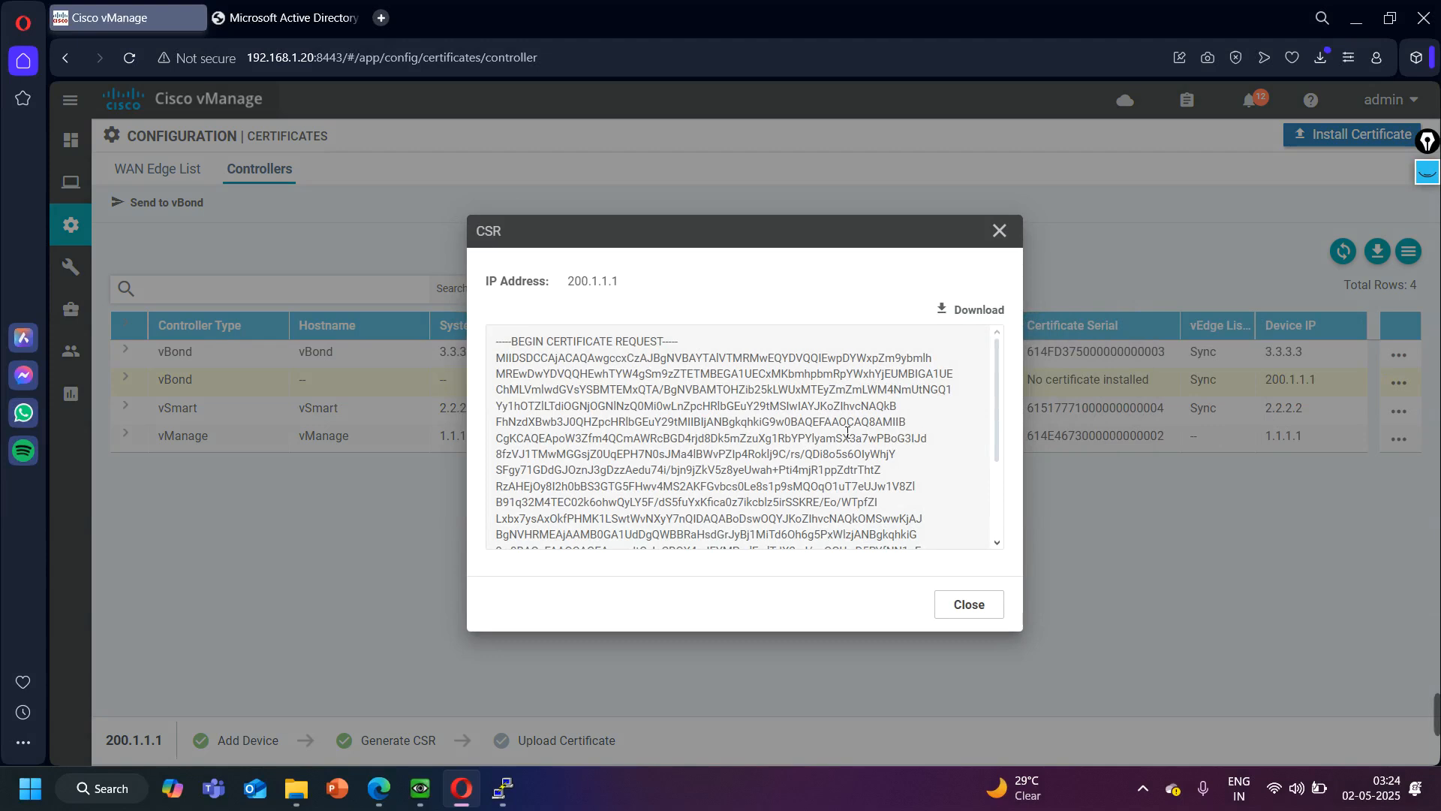
key("ctrl+a")
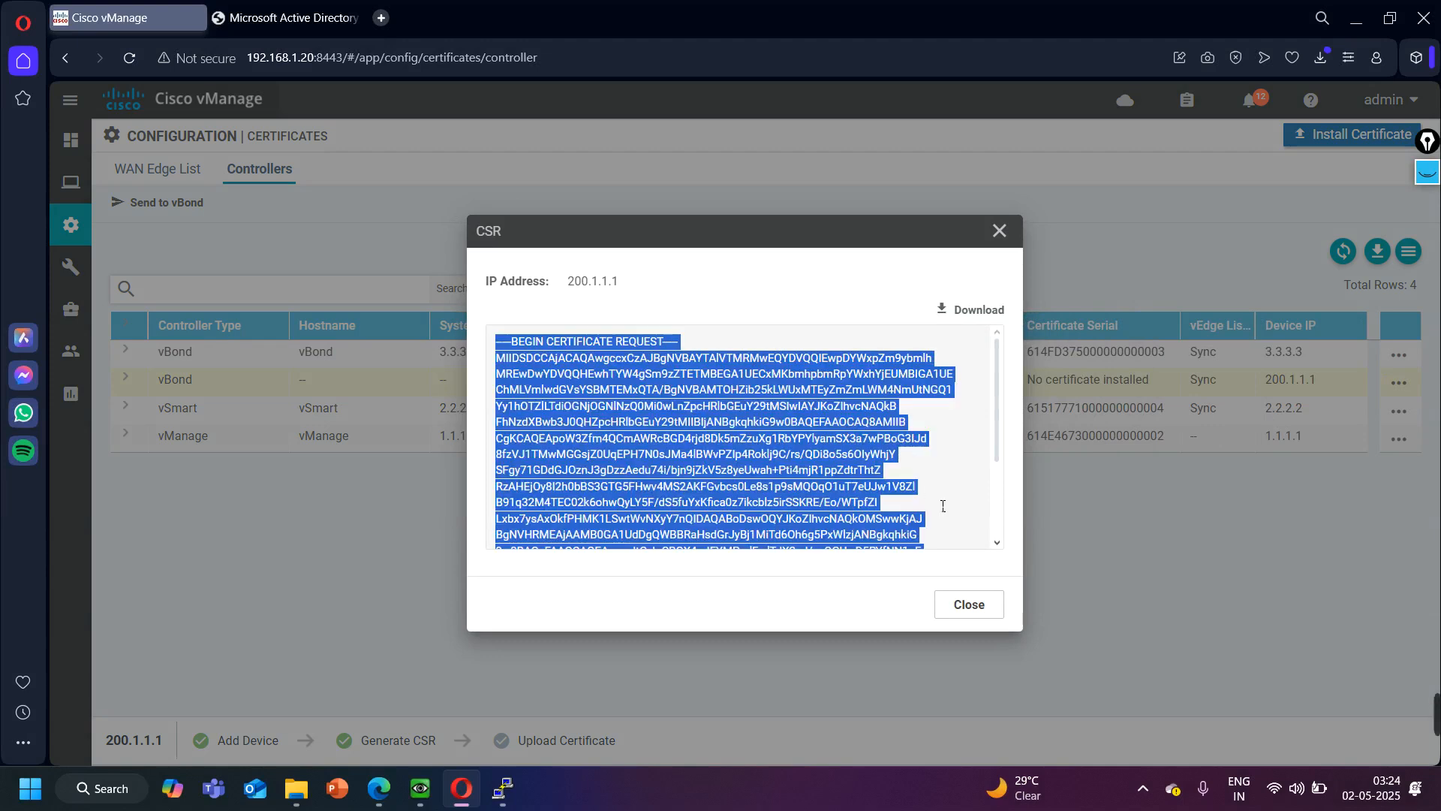
left_click(979, 604)
- On the certificate services site, submit an advanced certificate request with the copied CSR as the saved request
left_click(317, 10)
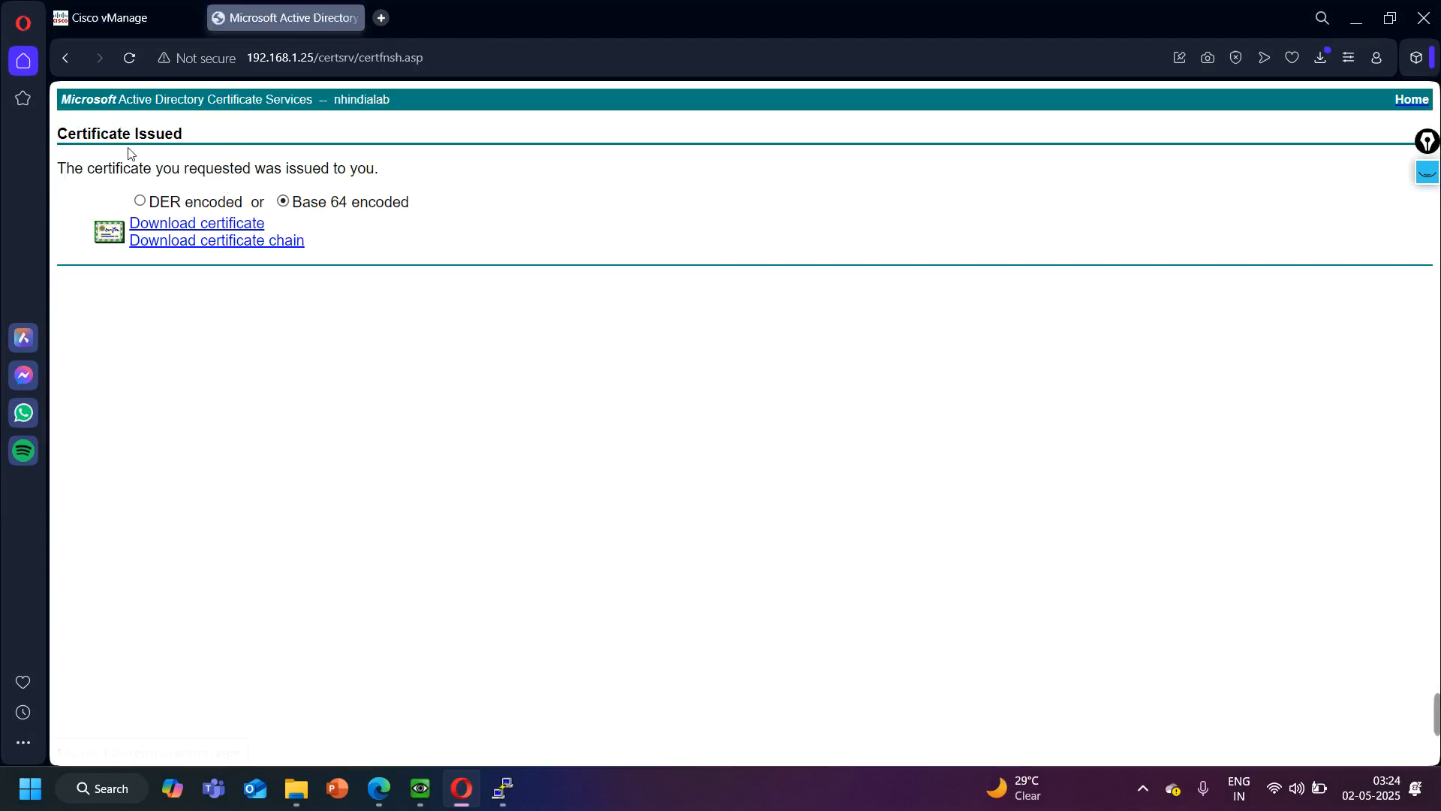
left_click(57, 60)
left_click(57, 59)
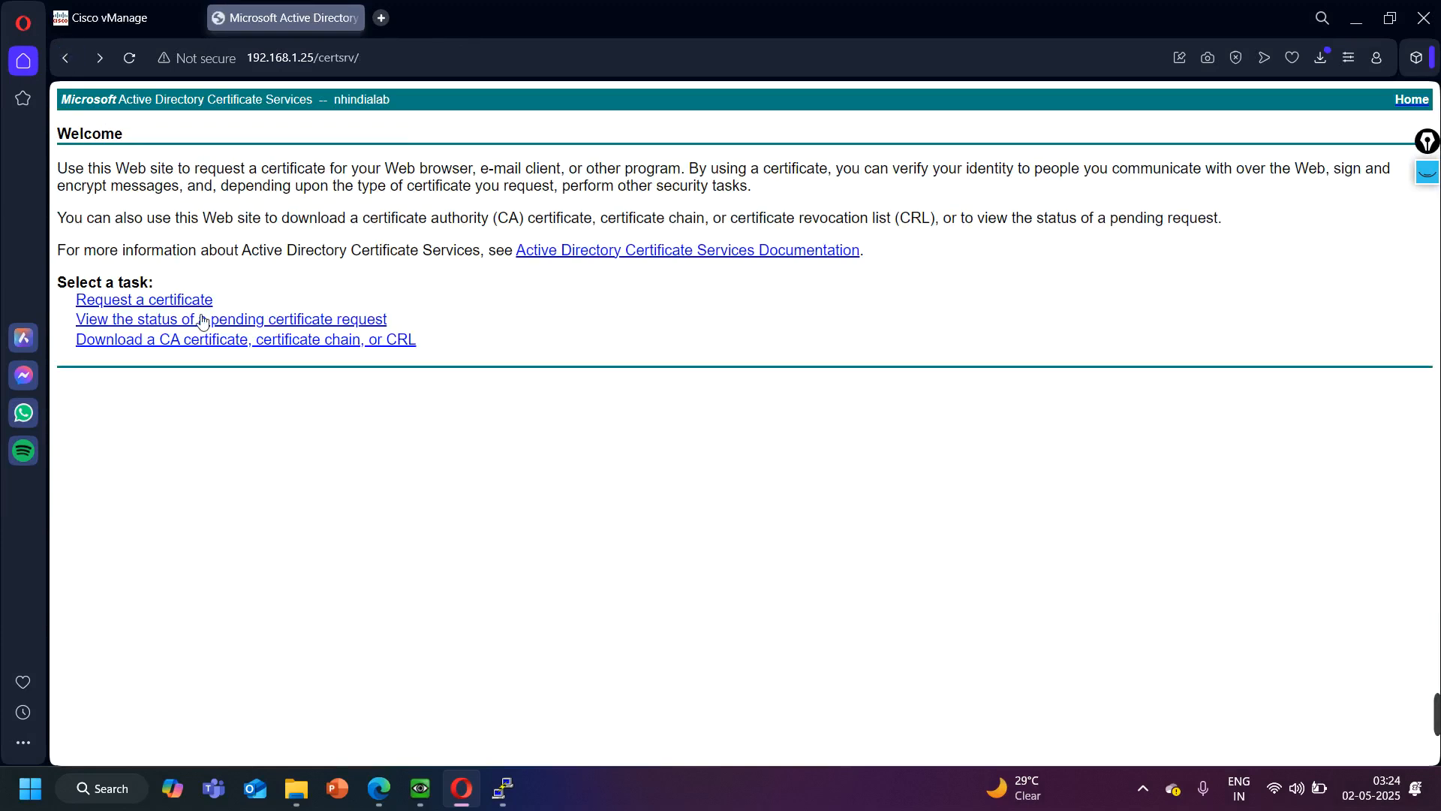
left_click(174, 304)
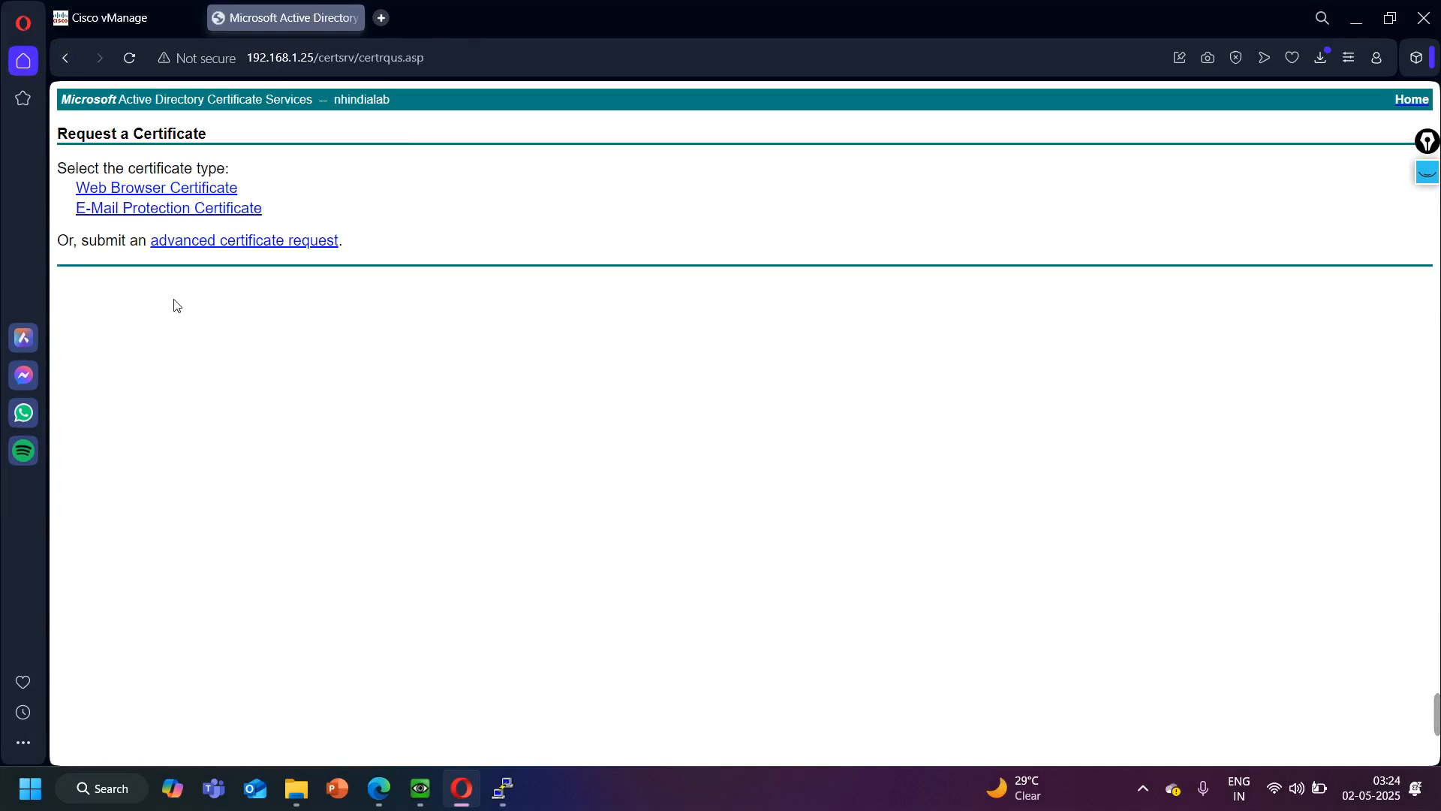
left_click(174, 240)
left_click(257, 268)
key("ctrl+v")
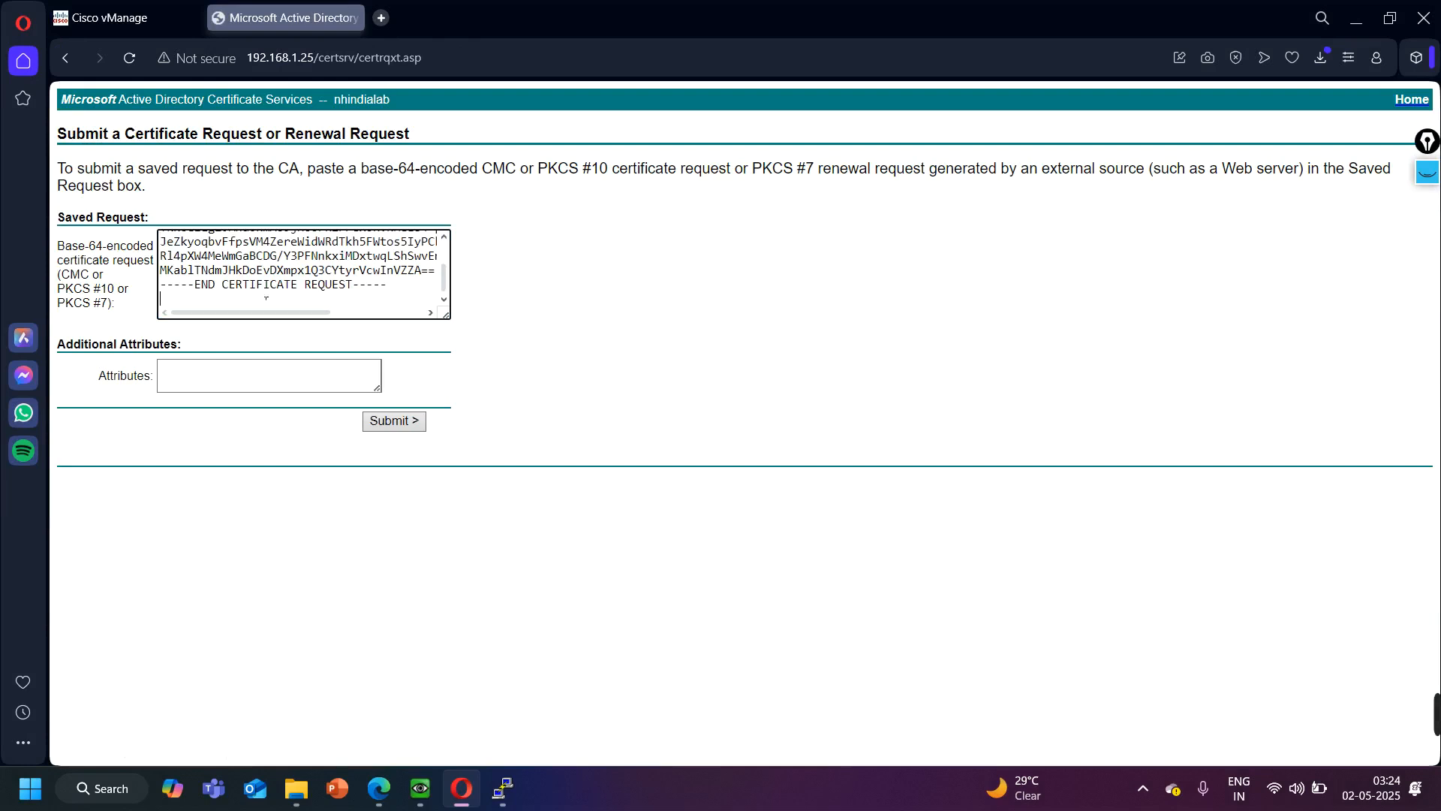
left_click(386, 422)
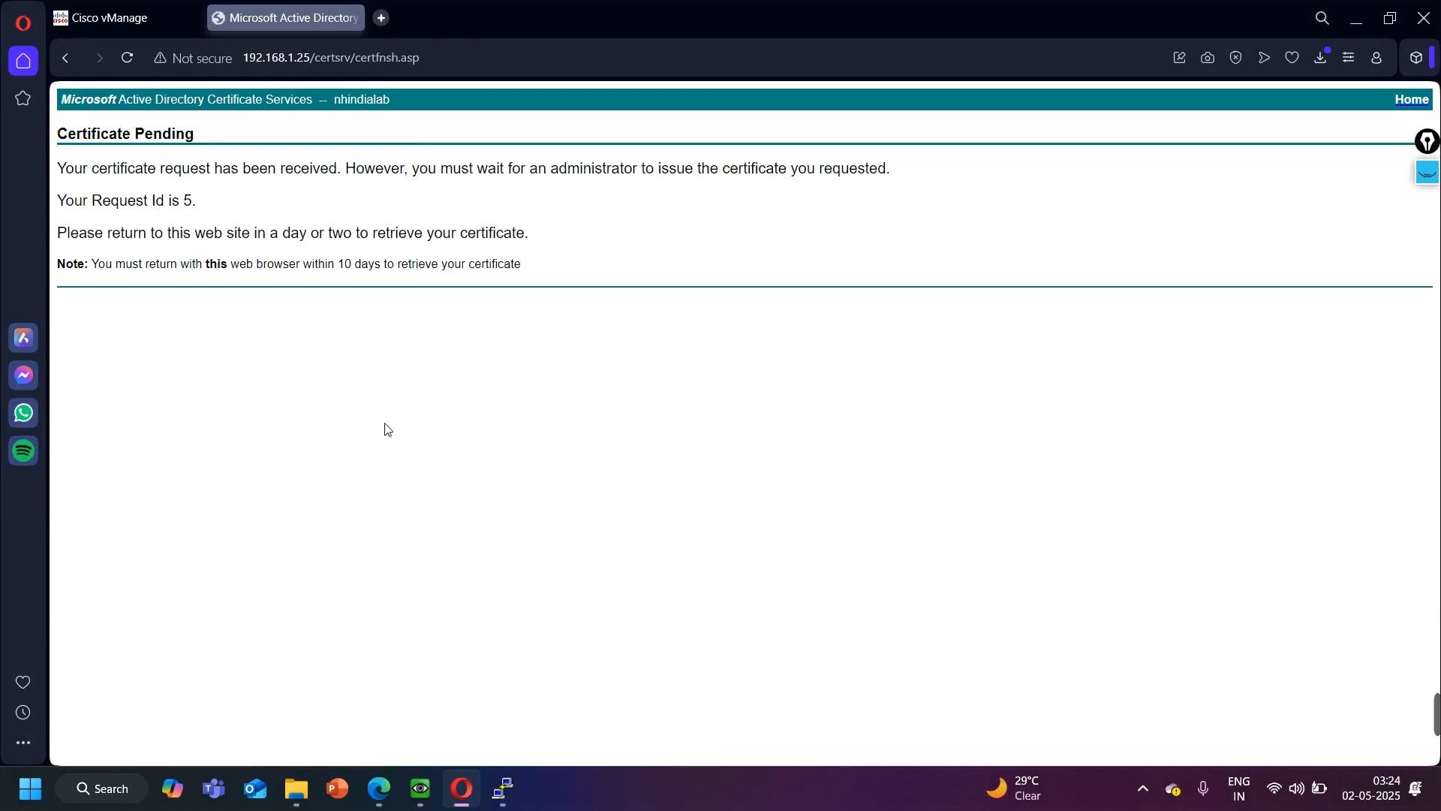
- Switch to the CA-Server console and issue pending certificate request 5
left_click(420, 788)
left_click(716, 439)
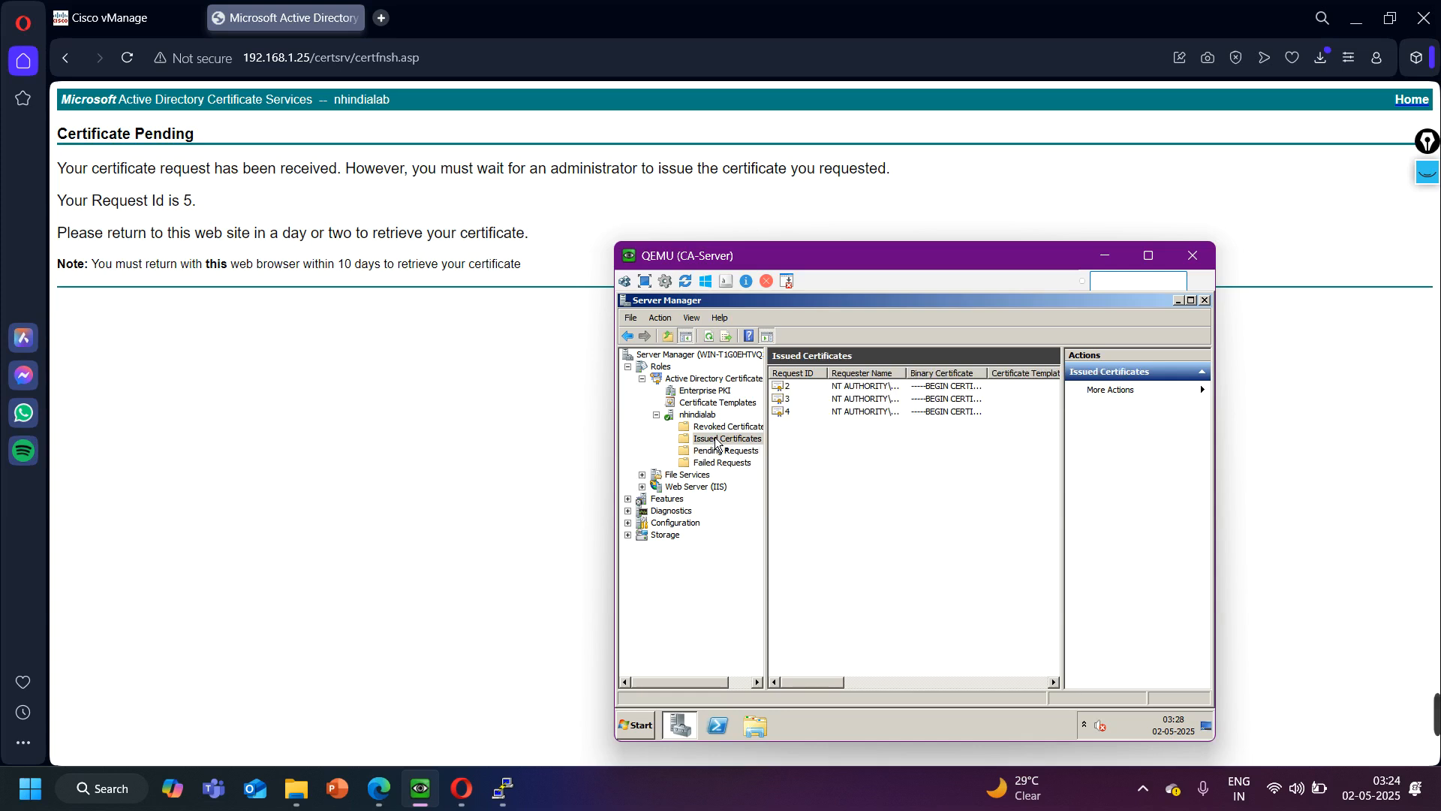
left_click(714, 450)
left_click(821, 386)
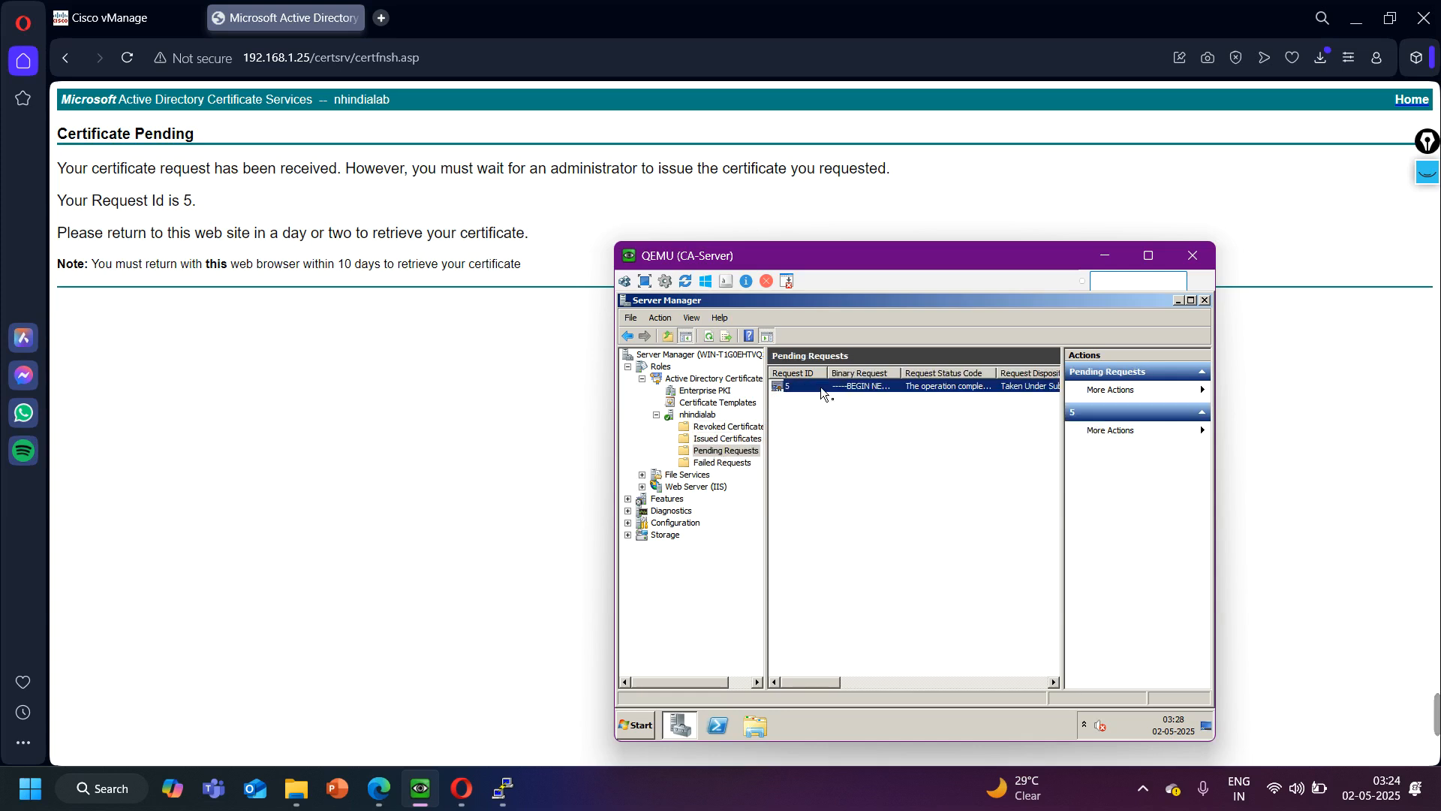
right_click(821, 386)
mouse_move(862, 396)
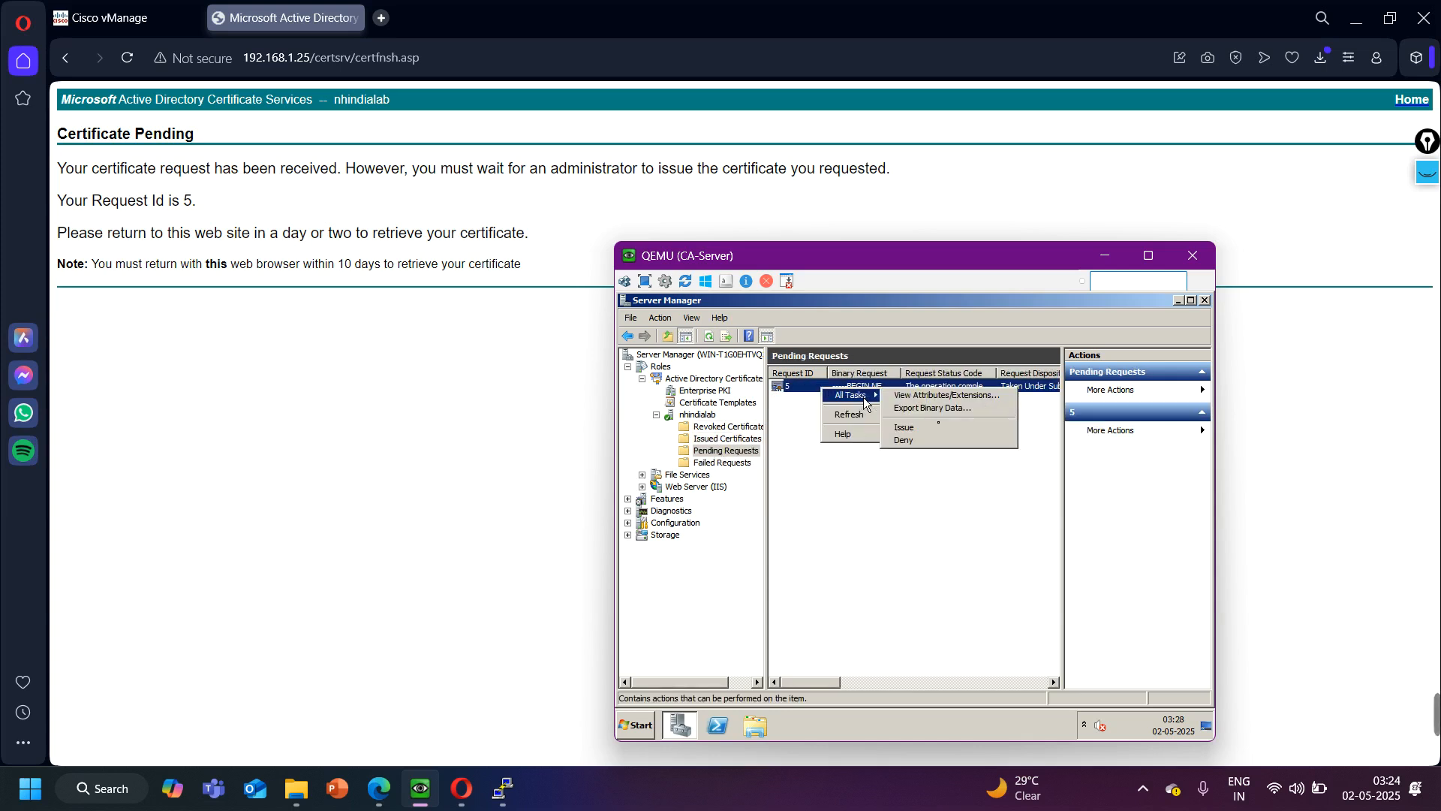
left_click(943, 425)
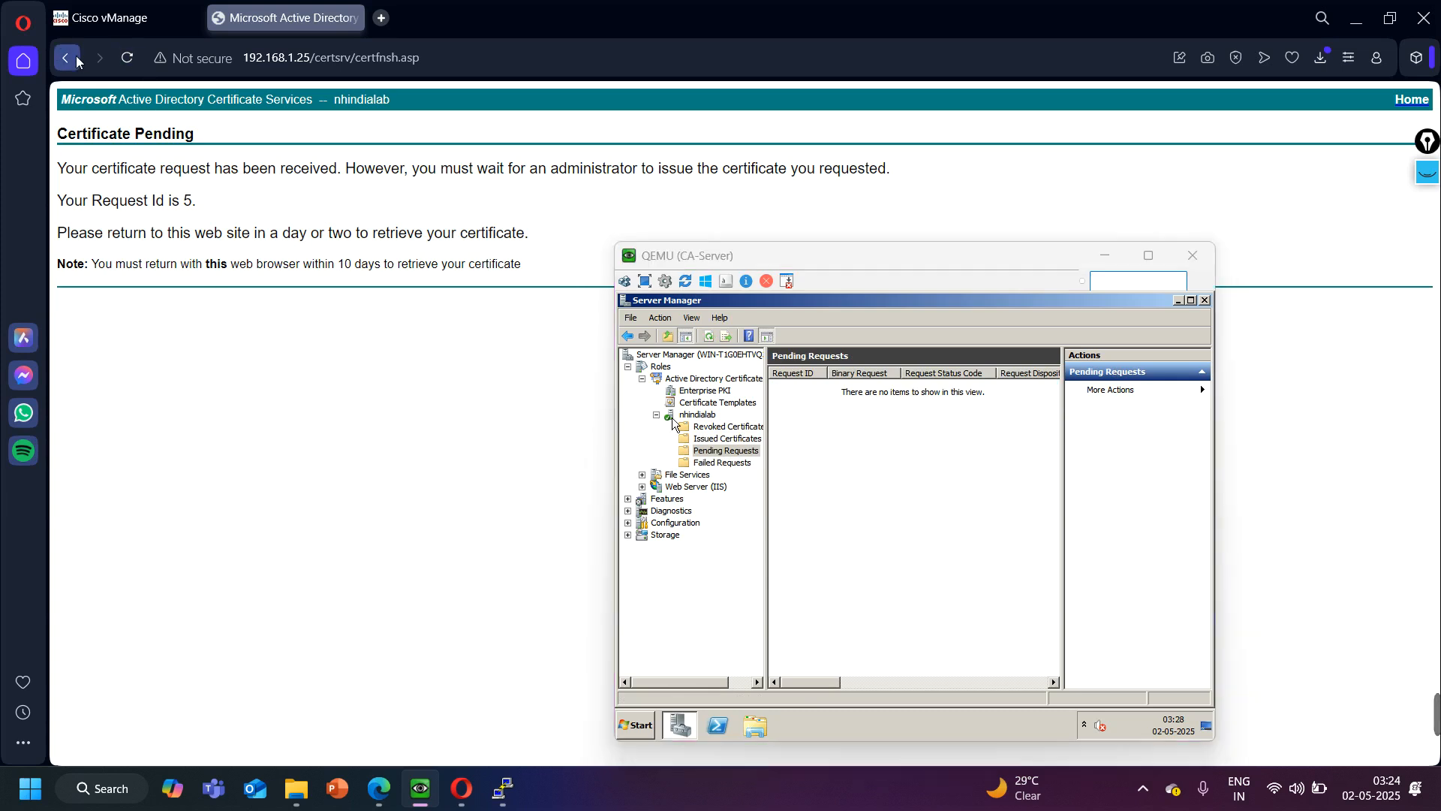
- Return to the certificate services home page, open the saved pending request, and download its certificate in Base 64 encoding
left_click(76, 58)
left_click(77, 61)
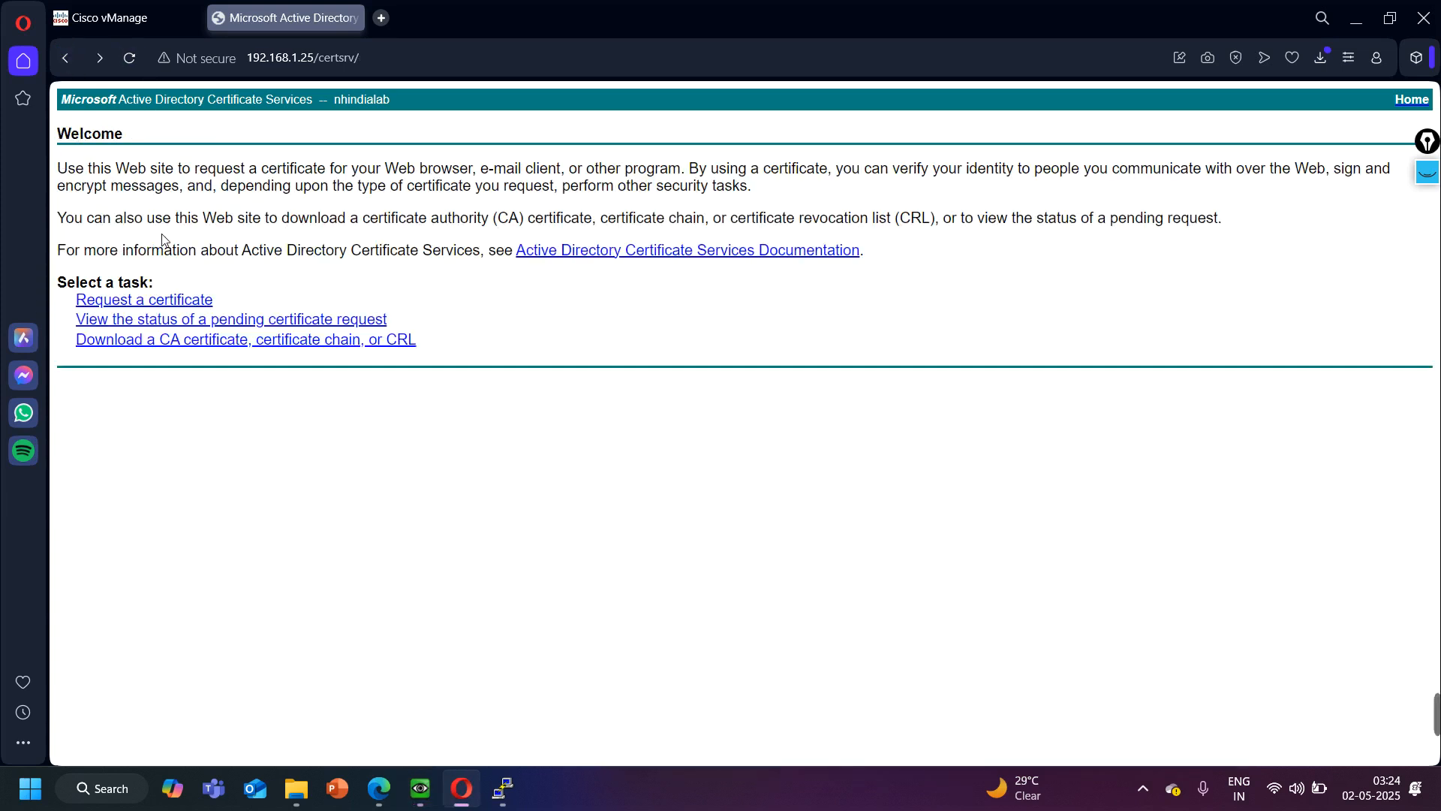
left_click(143, 321)
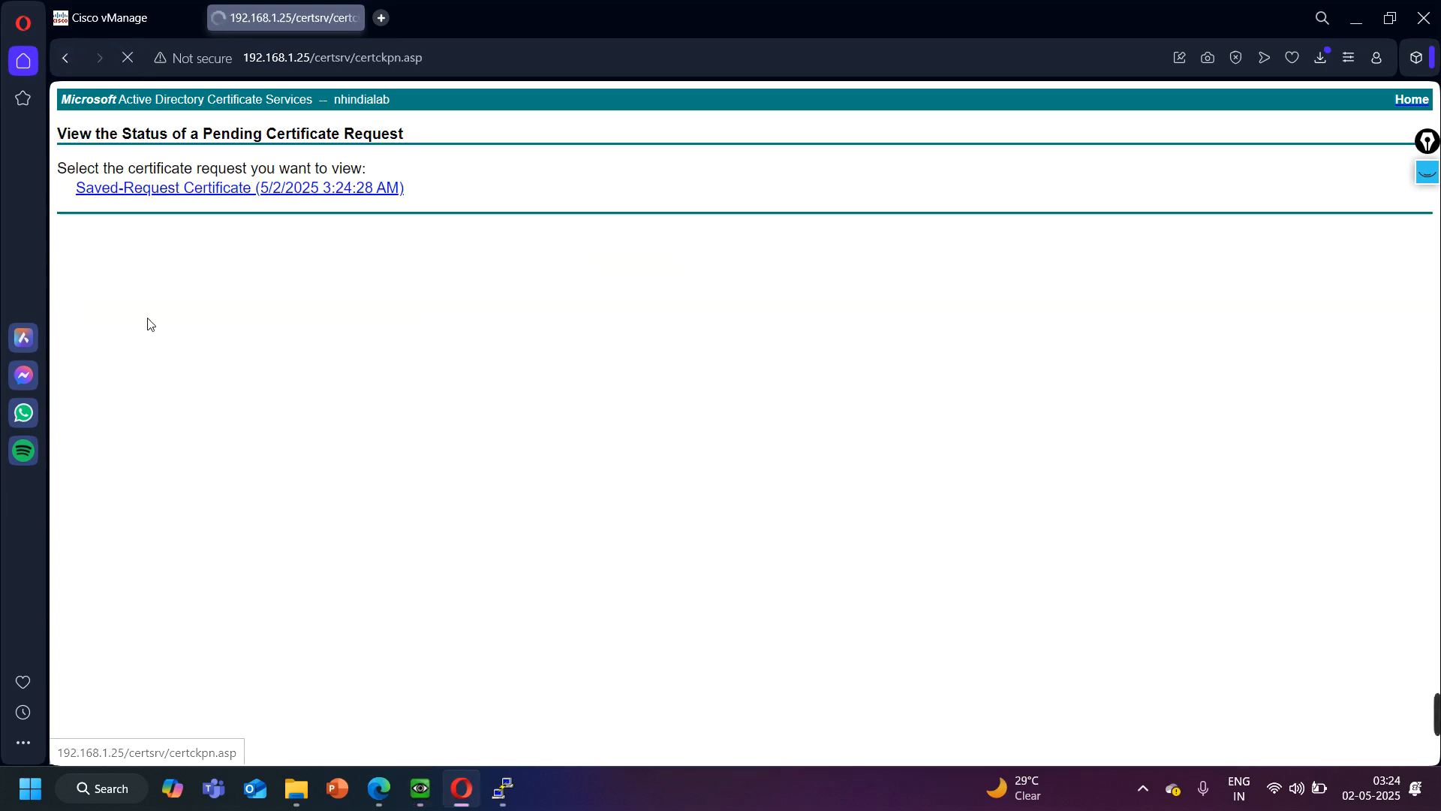
left_click(149, 192)
left_click(314, 205)
left_click(176, 224)
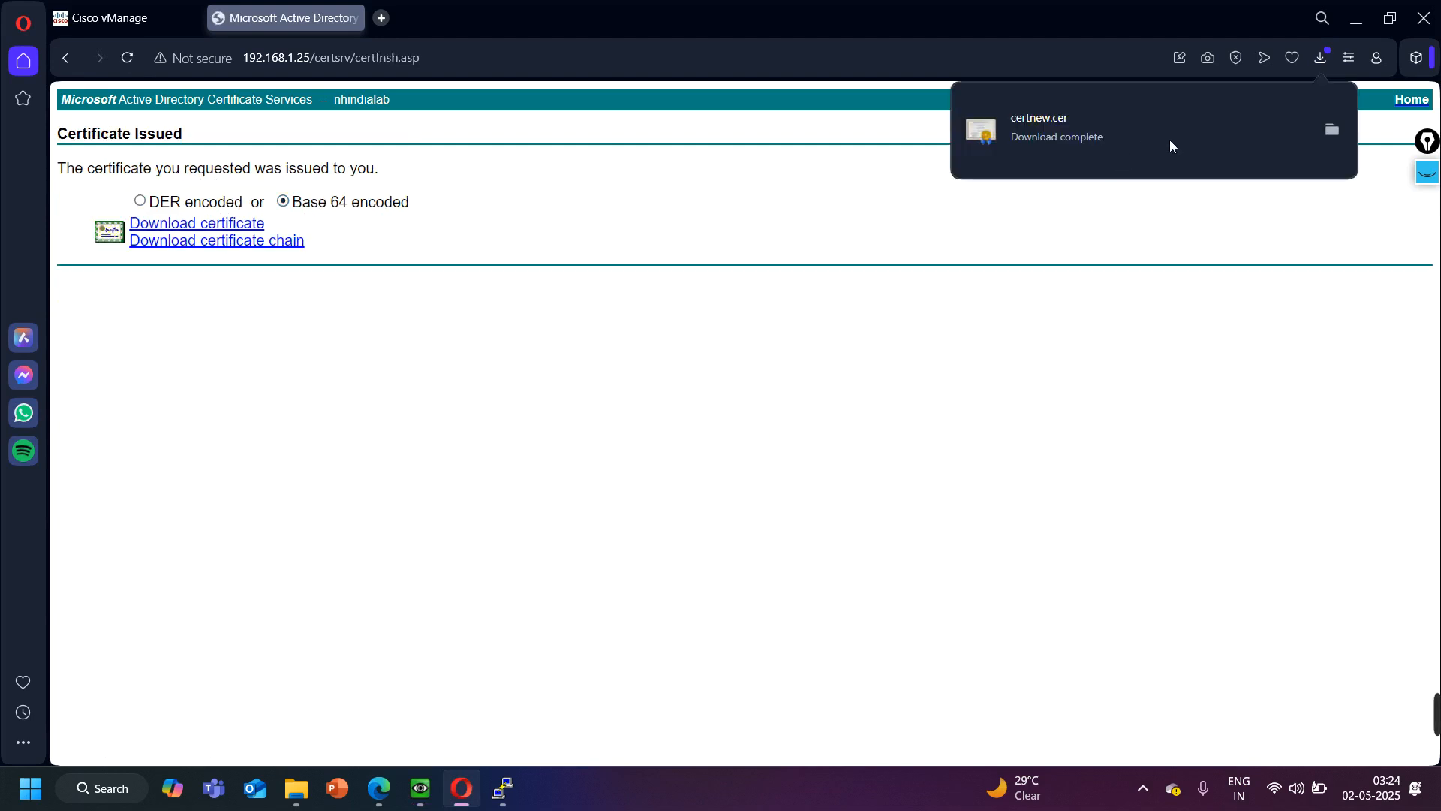
- Show the downloaded certnew certificate in its folder, rename it as ztp, and minimize the folder window
left_click(1330, 130)
right_click(347, 309)
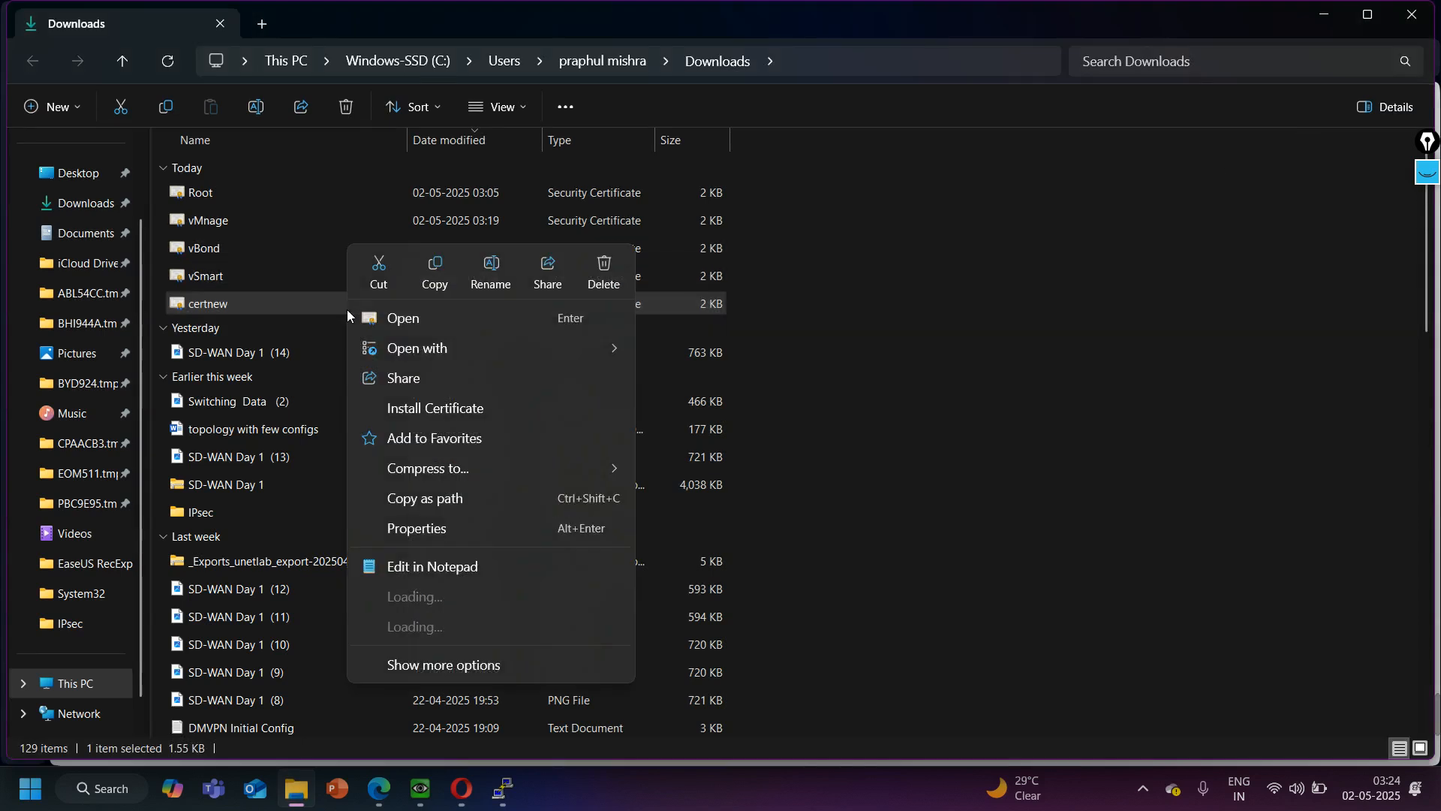
left_click(442, 692)
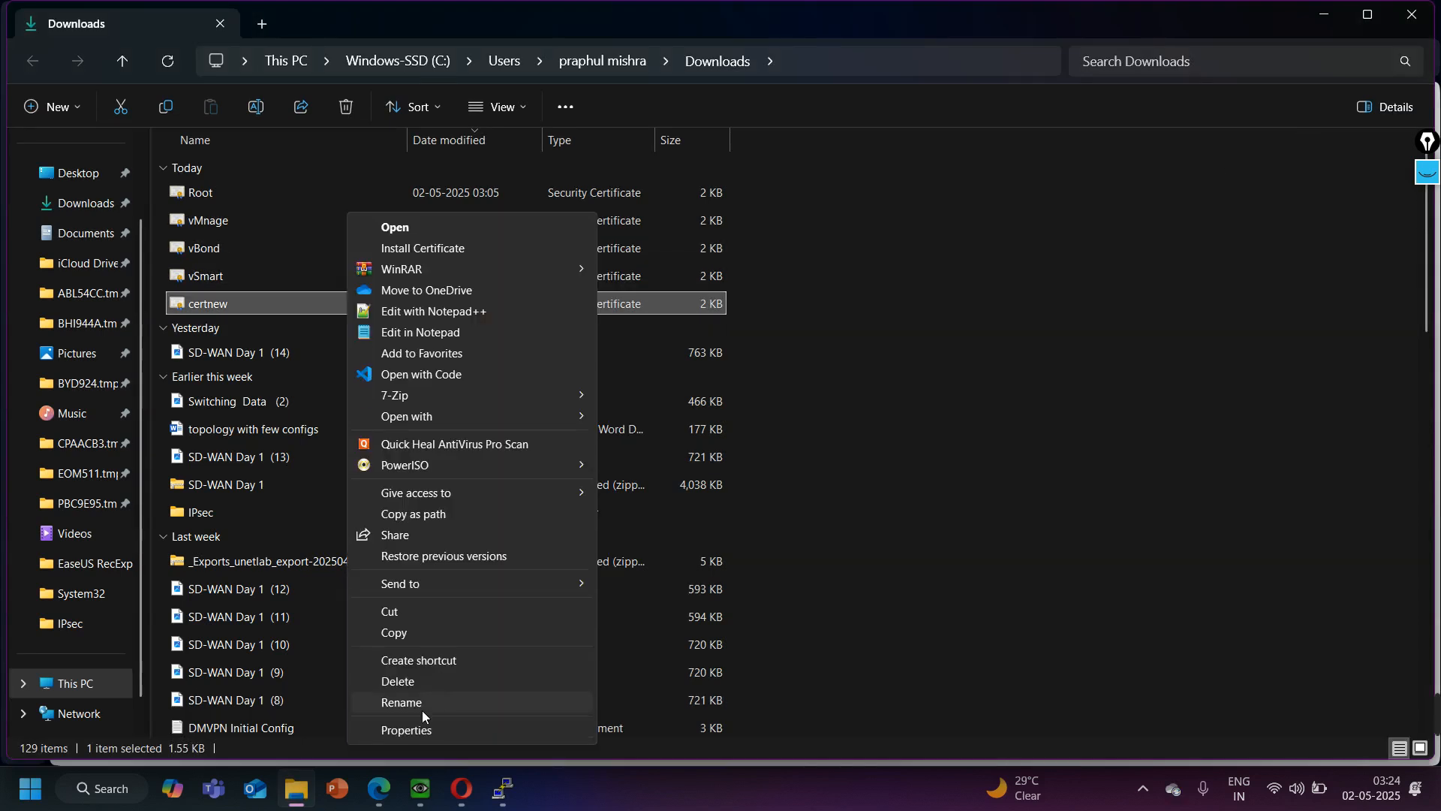
left_click(422, 708)
type("ztp")
key("Return")
left_click(1315, 23)
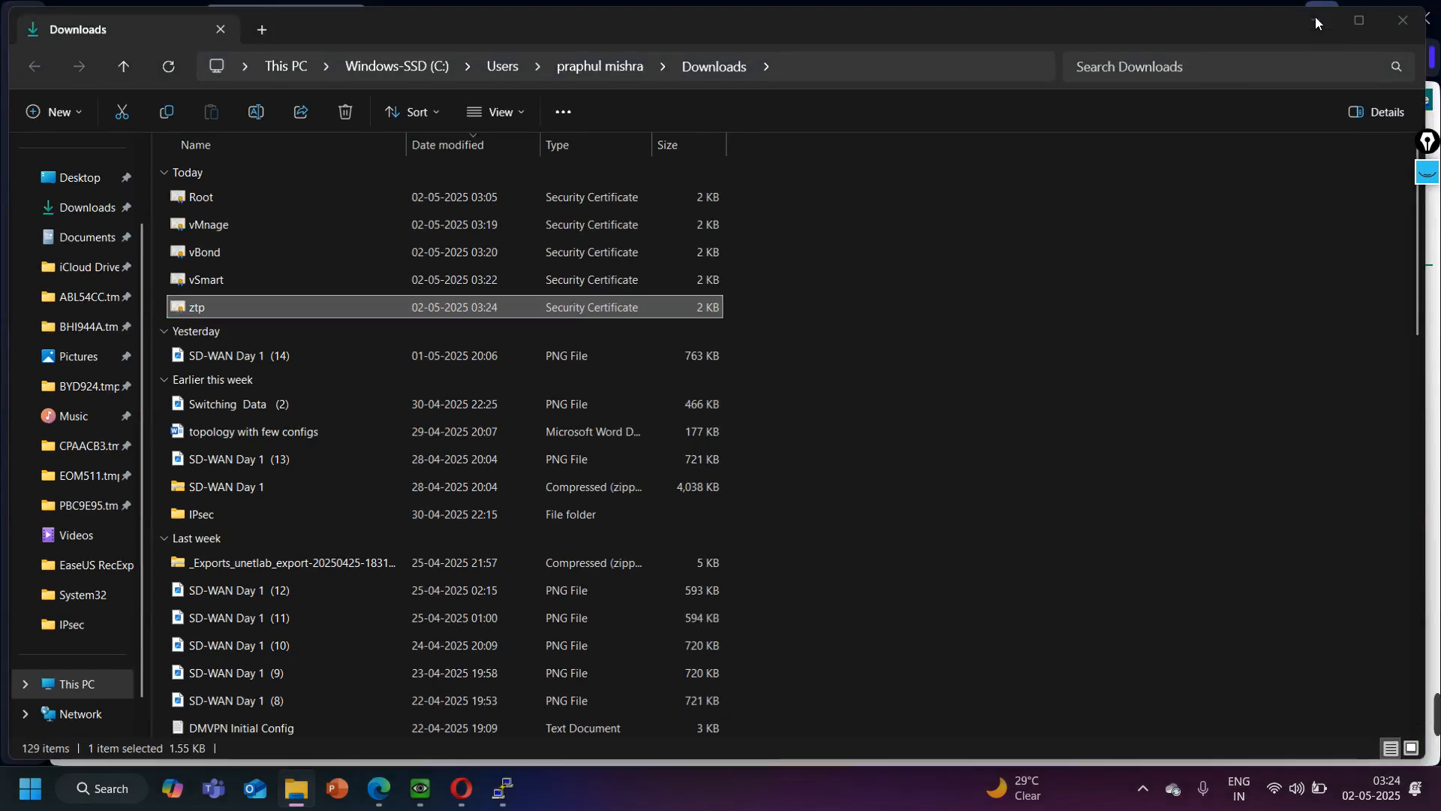
- Return to Cisco vManage and install the controller certificate from the ztp file, showing all file types to find it
left_click(128, 17)
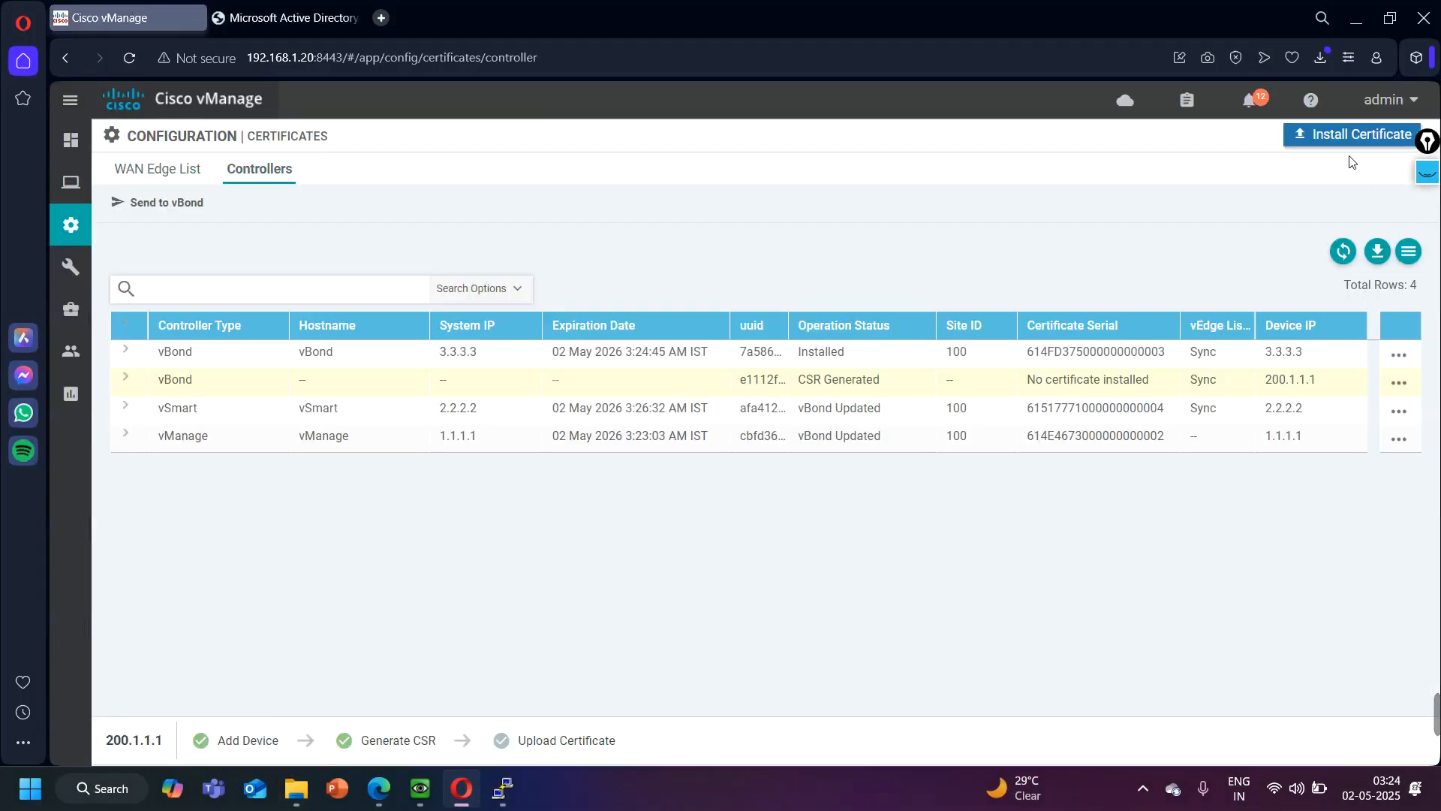
left_click(1350, 136)
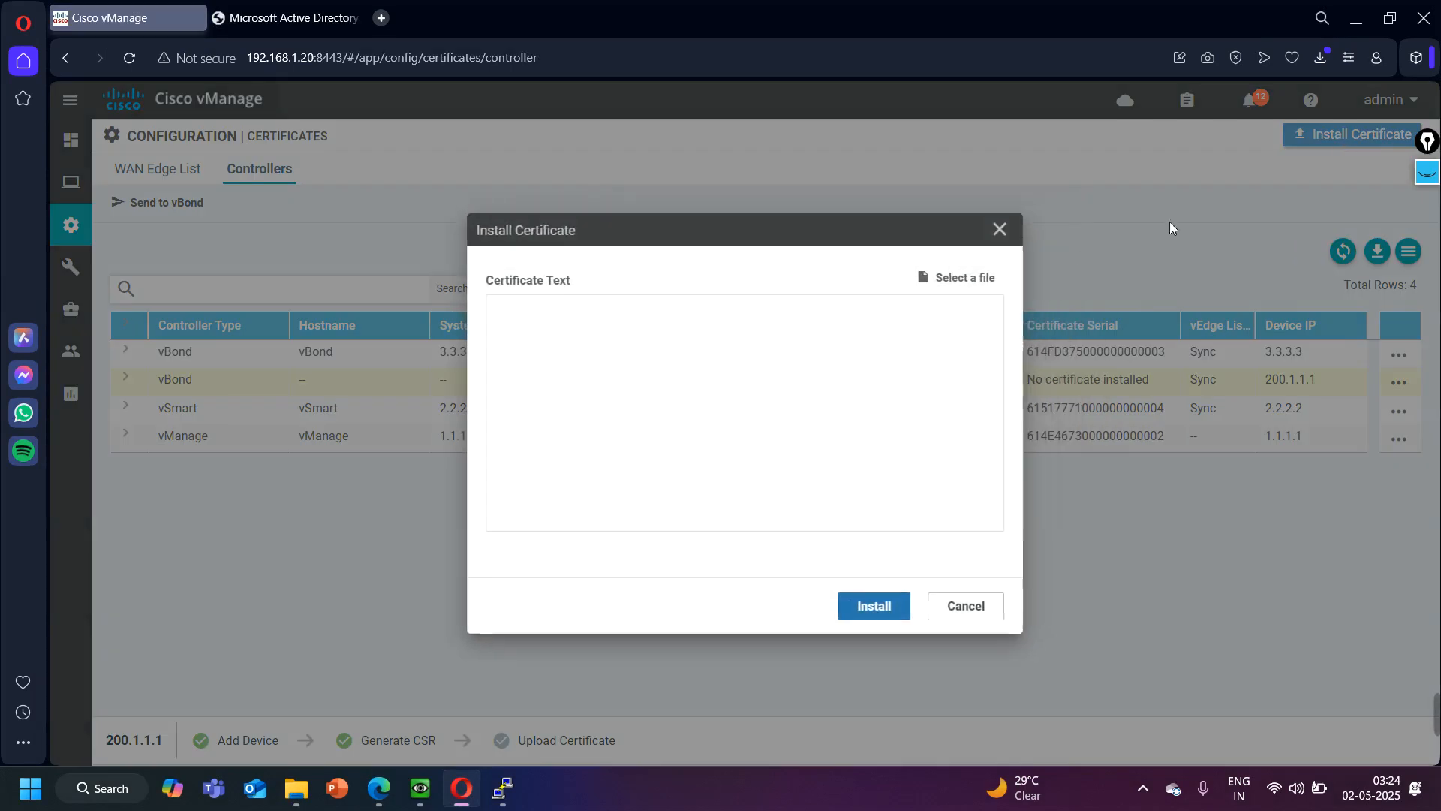
left_click(959, 278)
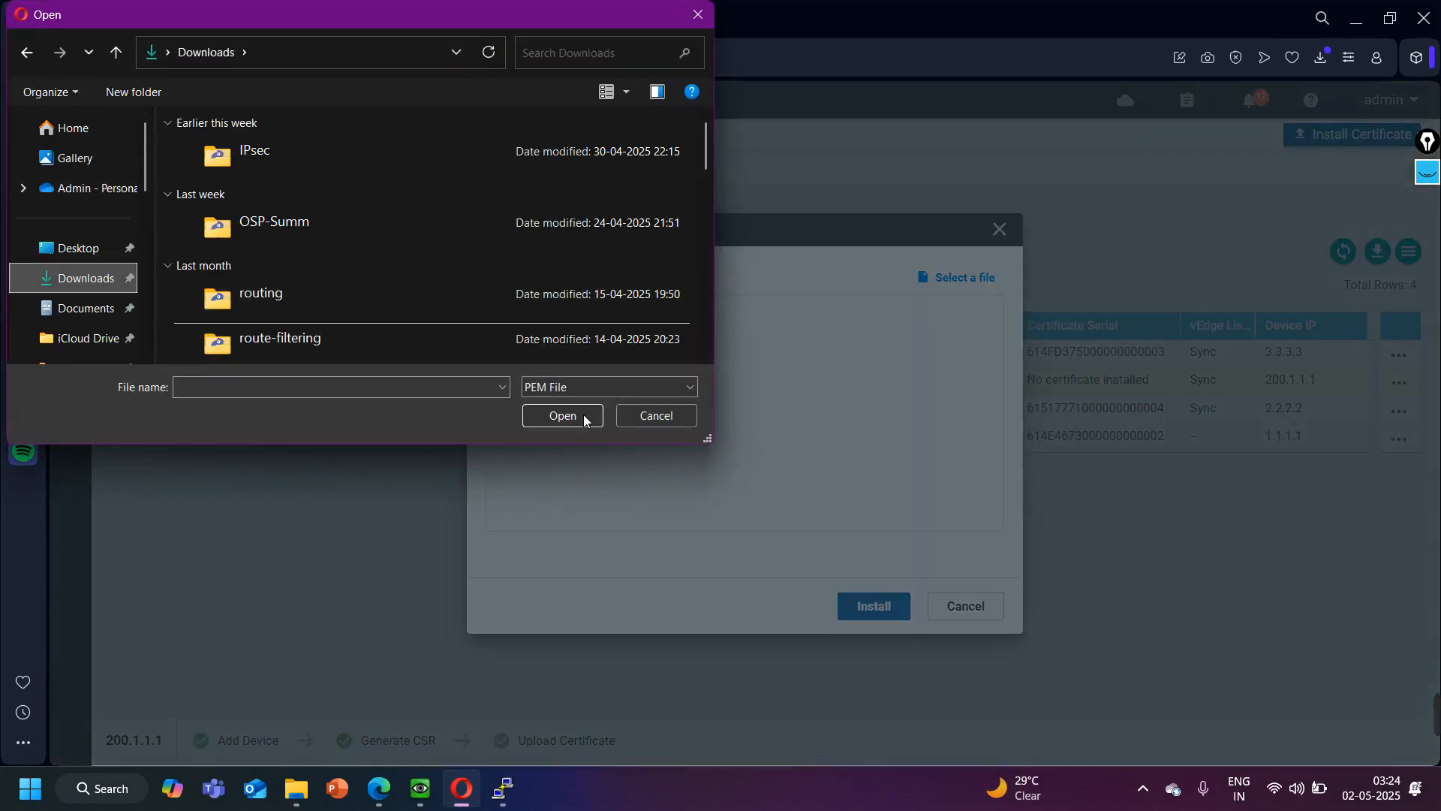
left_click(618, 386)
left_click(589, 417)
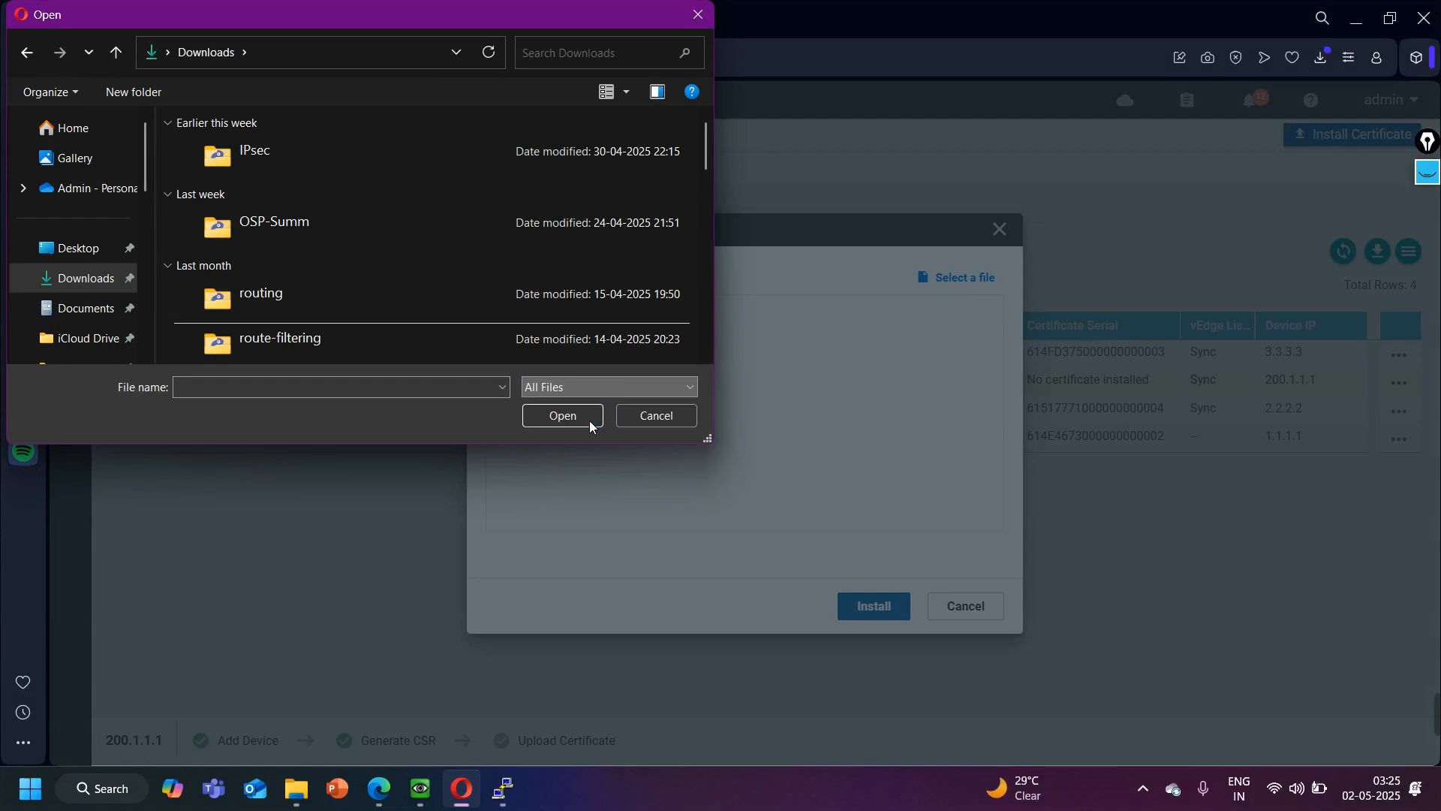
double_click(253, 138)
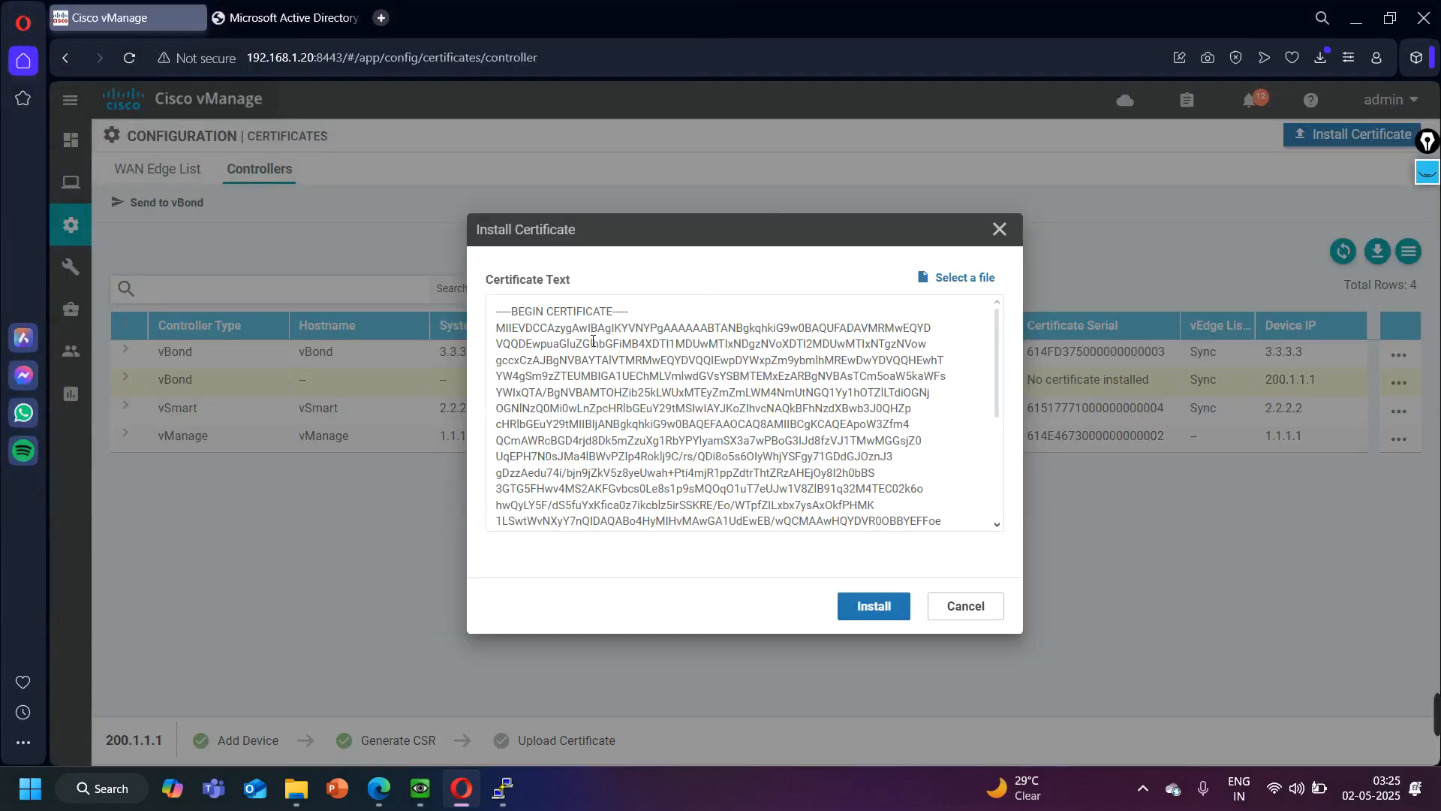
left_click(872, 608)
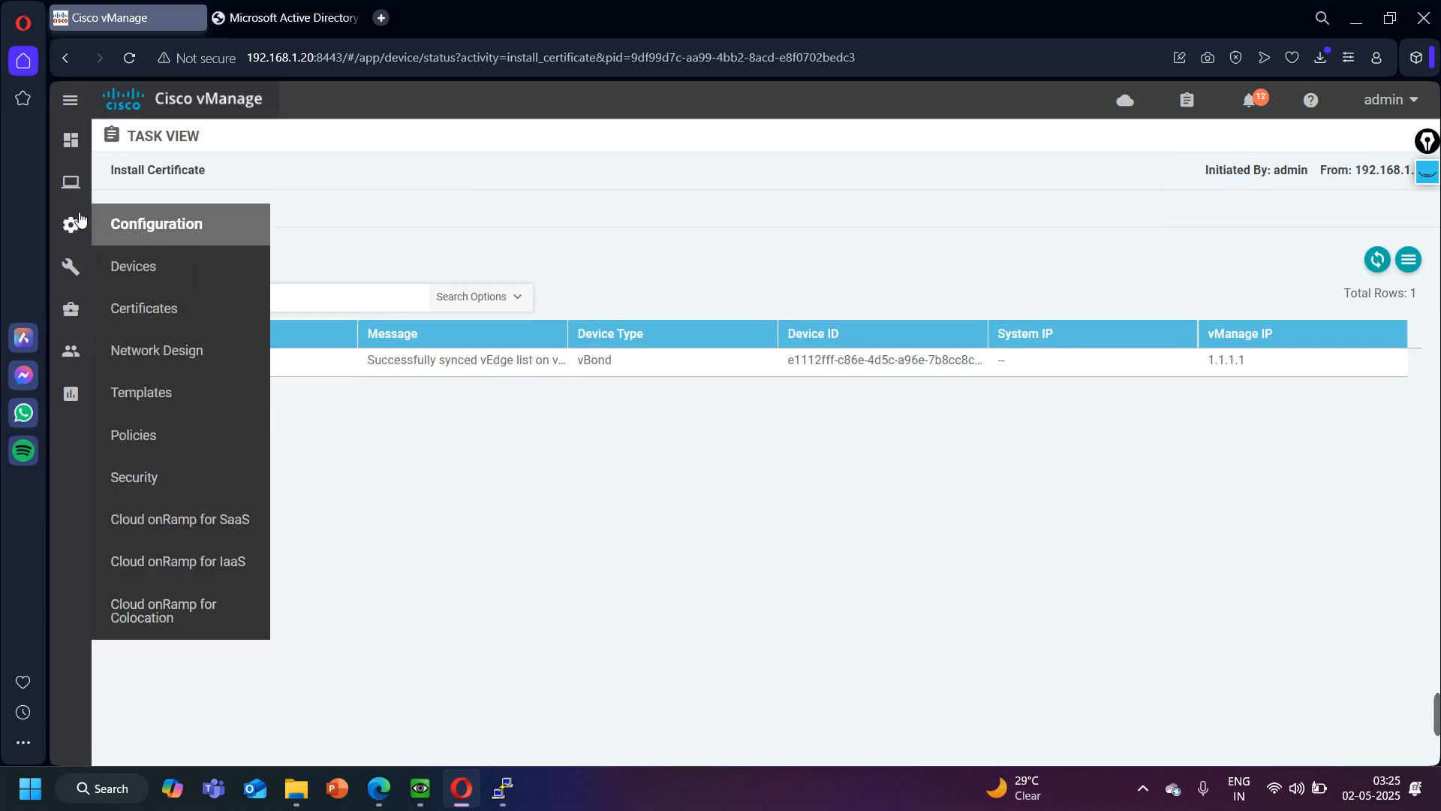
- Switch to the EVE topology in Edge, open the BR-vEdge console, and move its window below the Branch 1 devices
left_click(1355, 18)
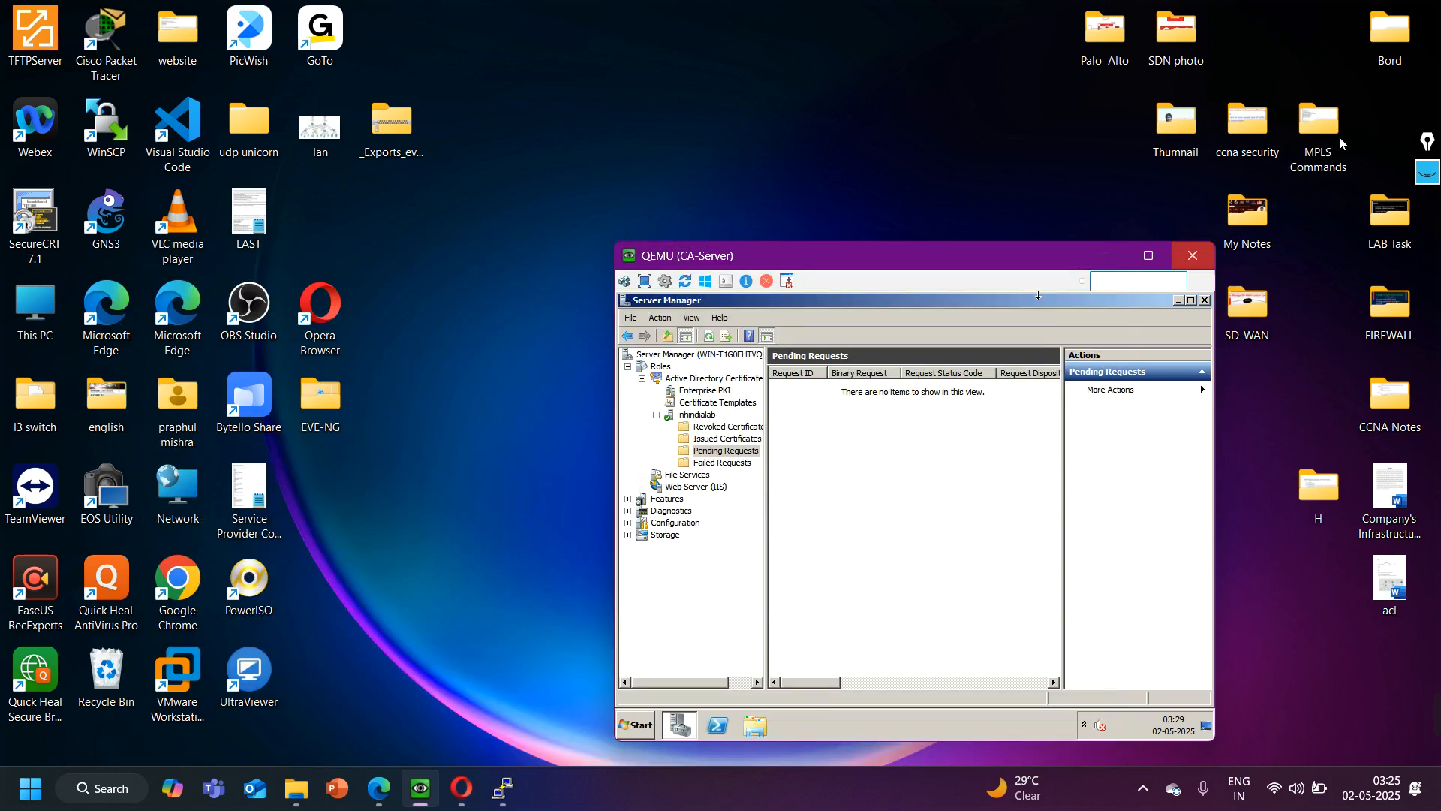
left_click(379, 788)
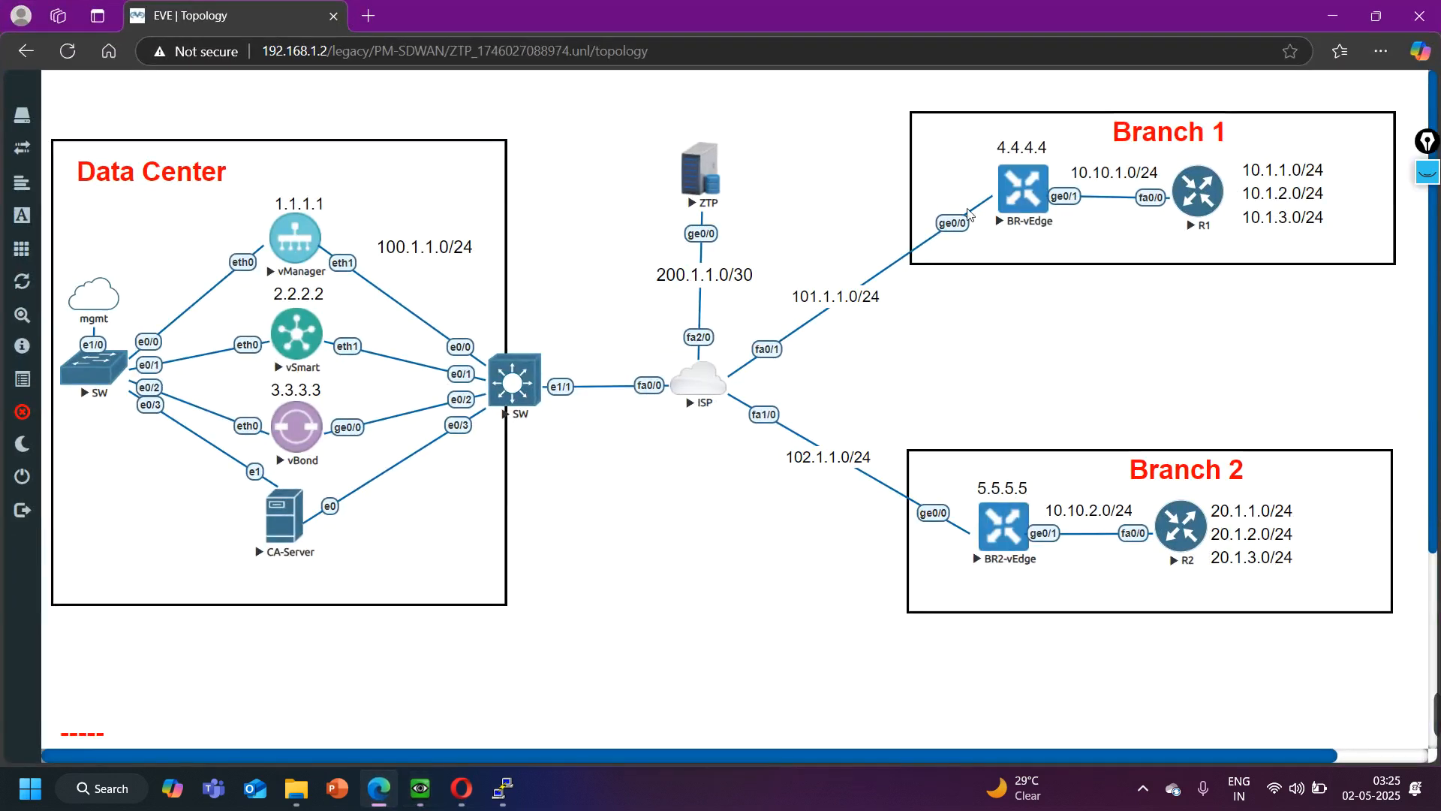
left_click(1021, 196)
left_click(812, 164)
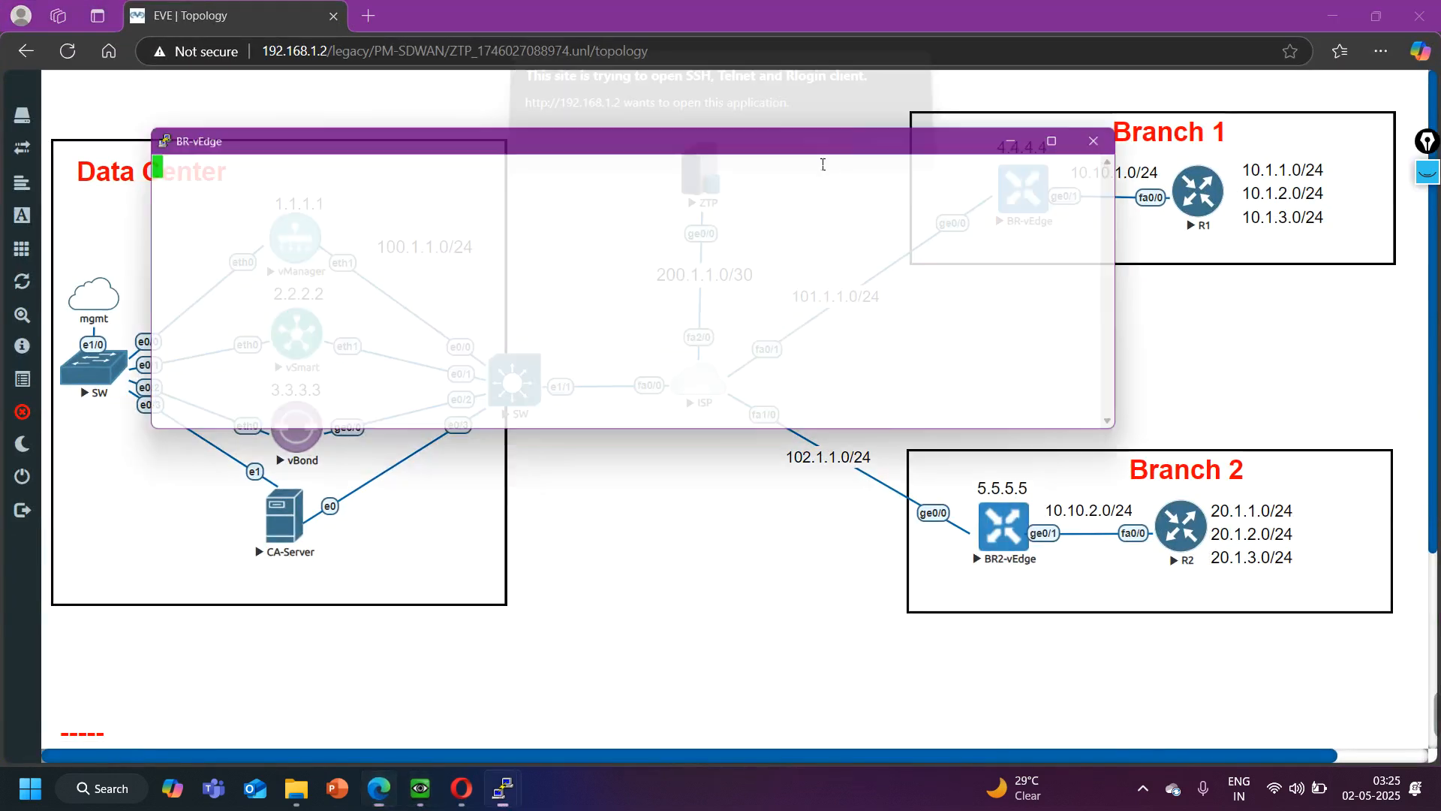
left_click_drag(683, 129, 803, 360)
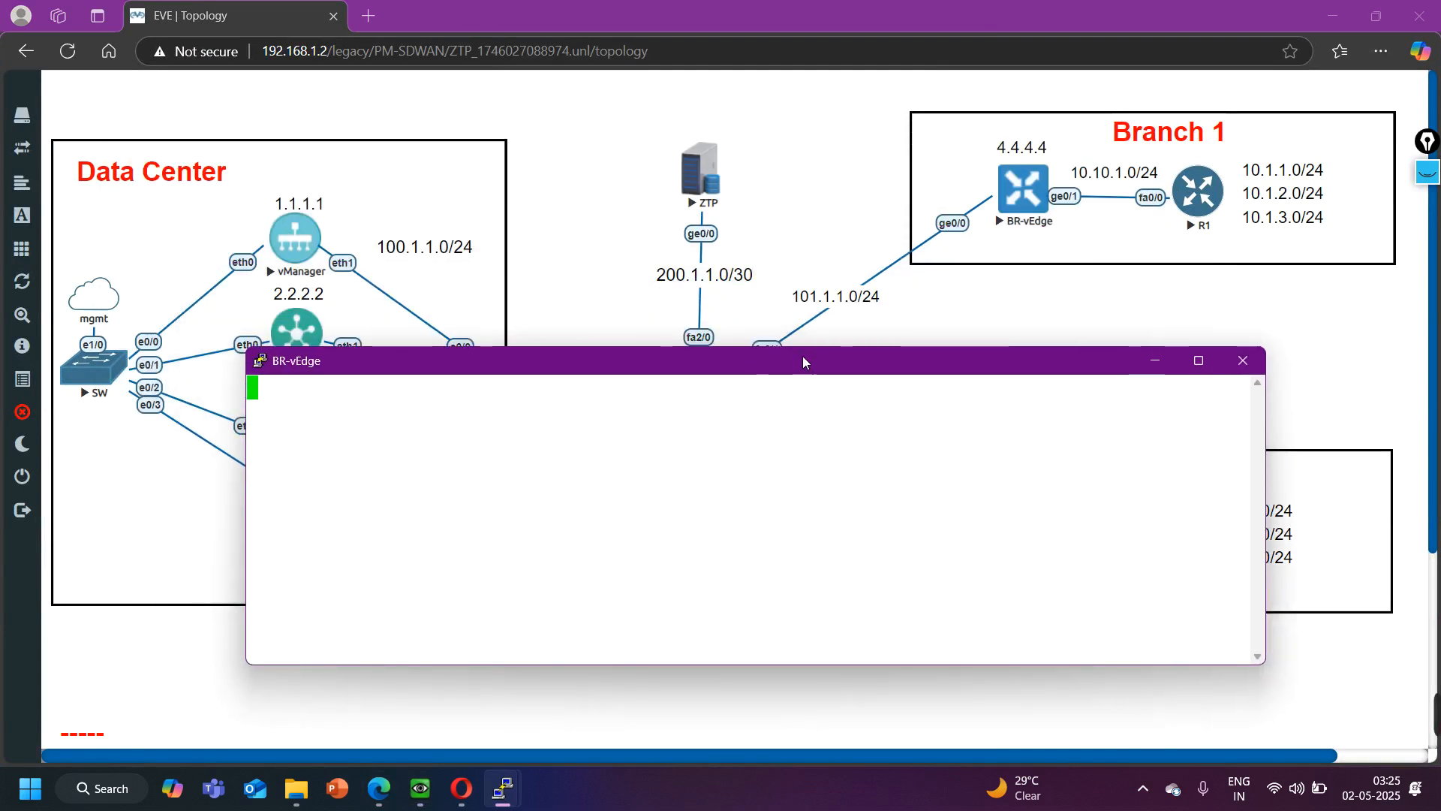
- Log in to BR-vEdge as admin with the account password, then enter and re-enter the initial admin password
key("Return")
type("admin")
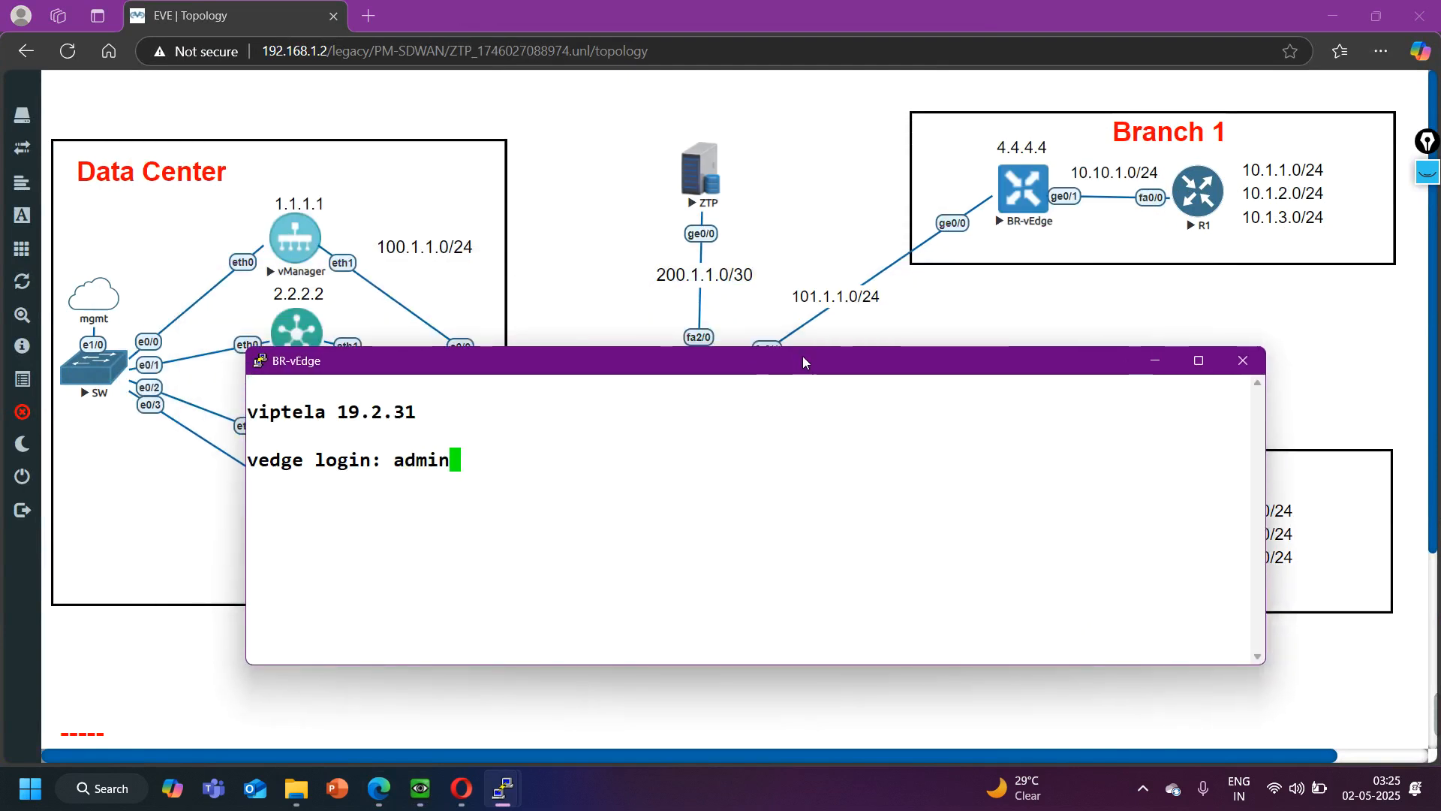
key("Return")
type("admin")
key("Return")
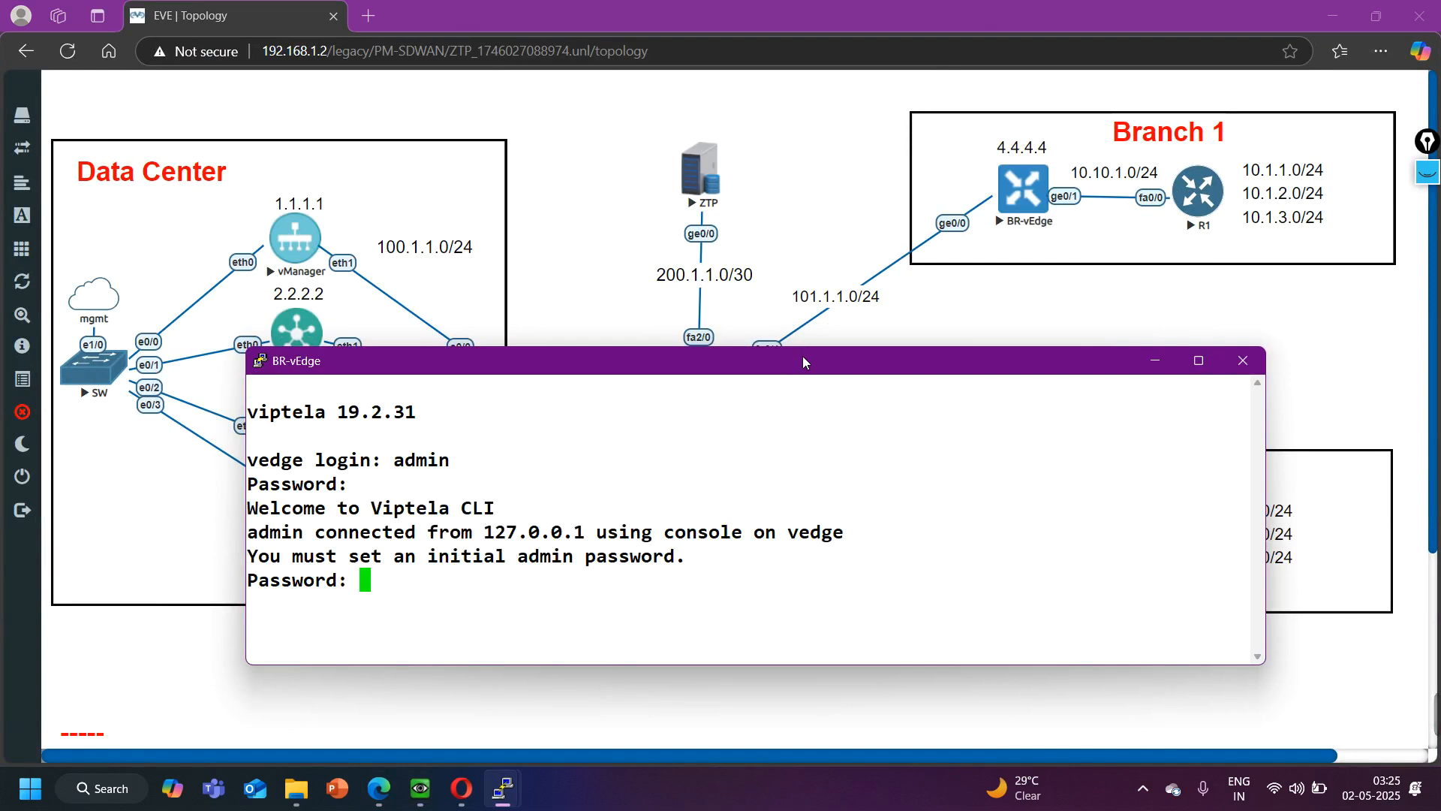
key("Return")
key("Return")
key("Return")
- Display the system section of the BR-vEdge running configuration and examine its vbond entry
type("sh")
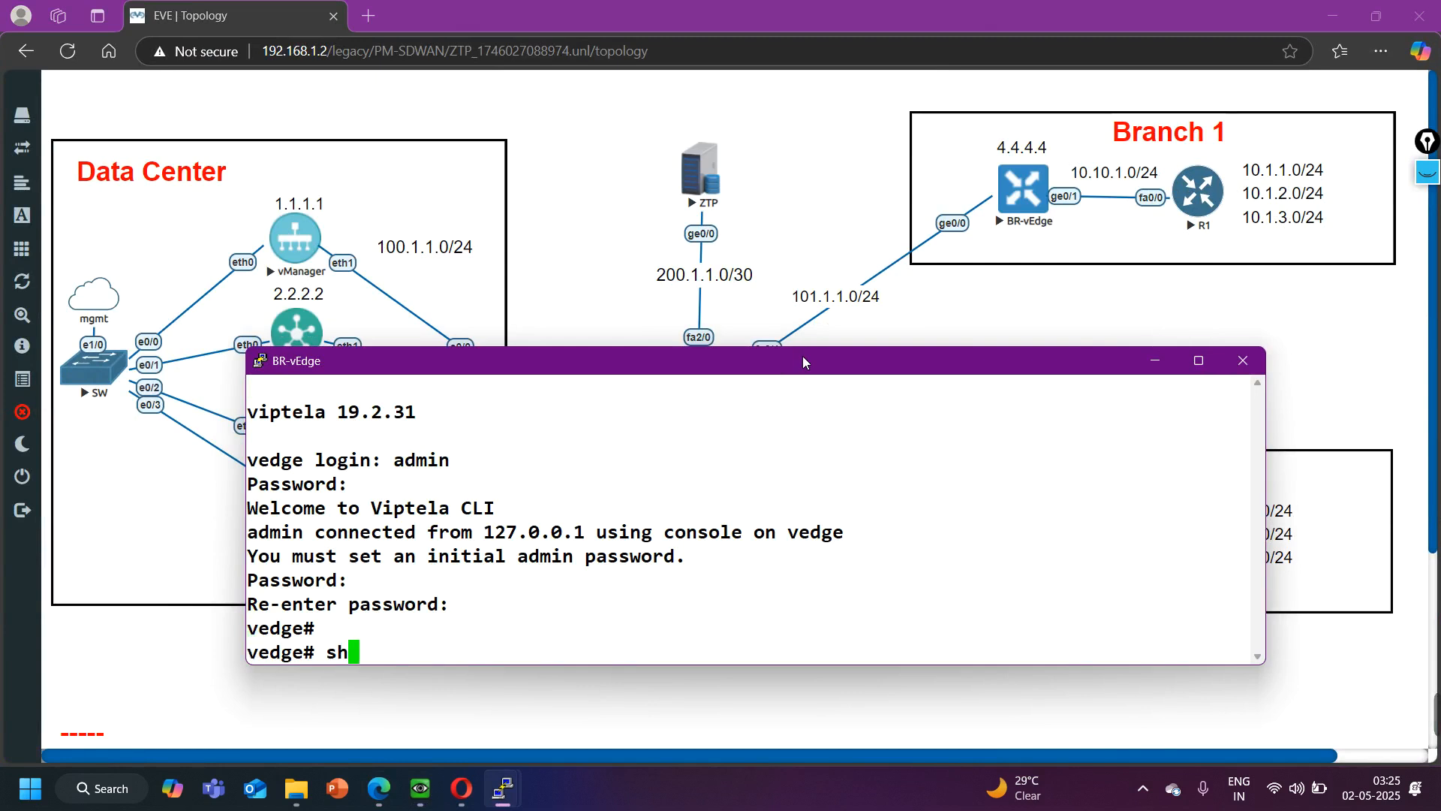
type("ow run s")
key("Tab")
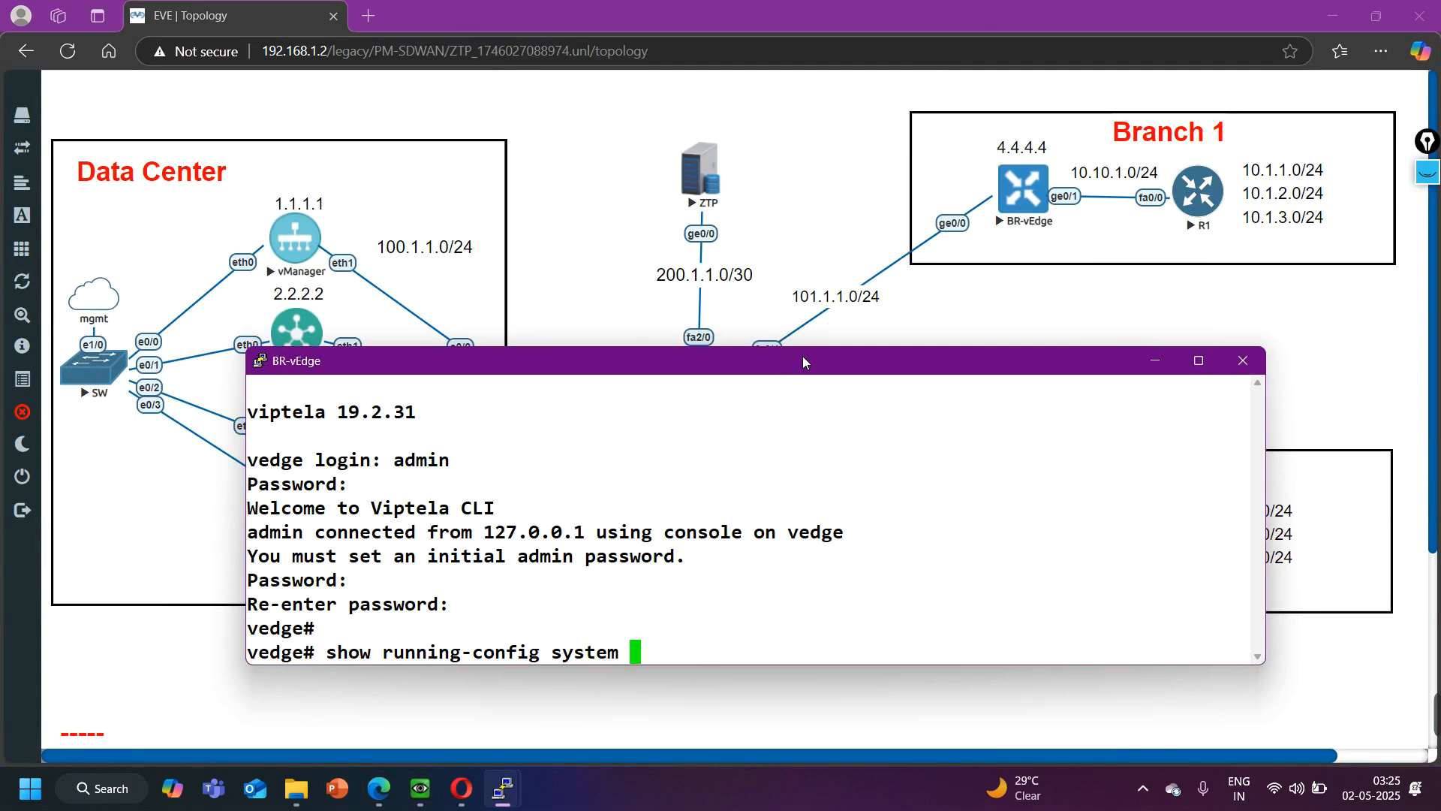
key("Return")
scroll(441, 517, "up", 4)
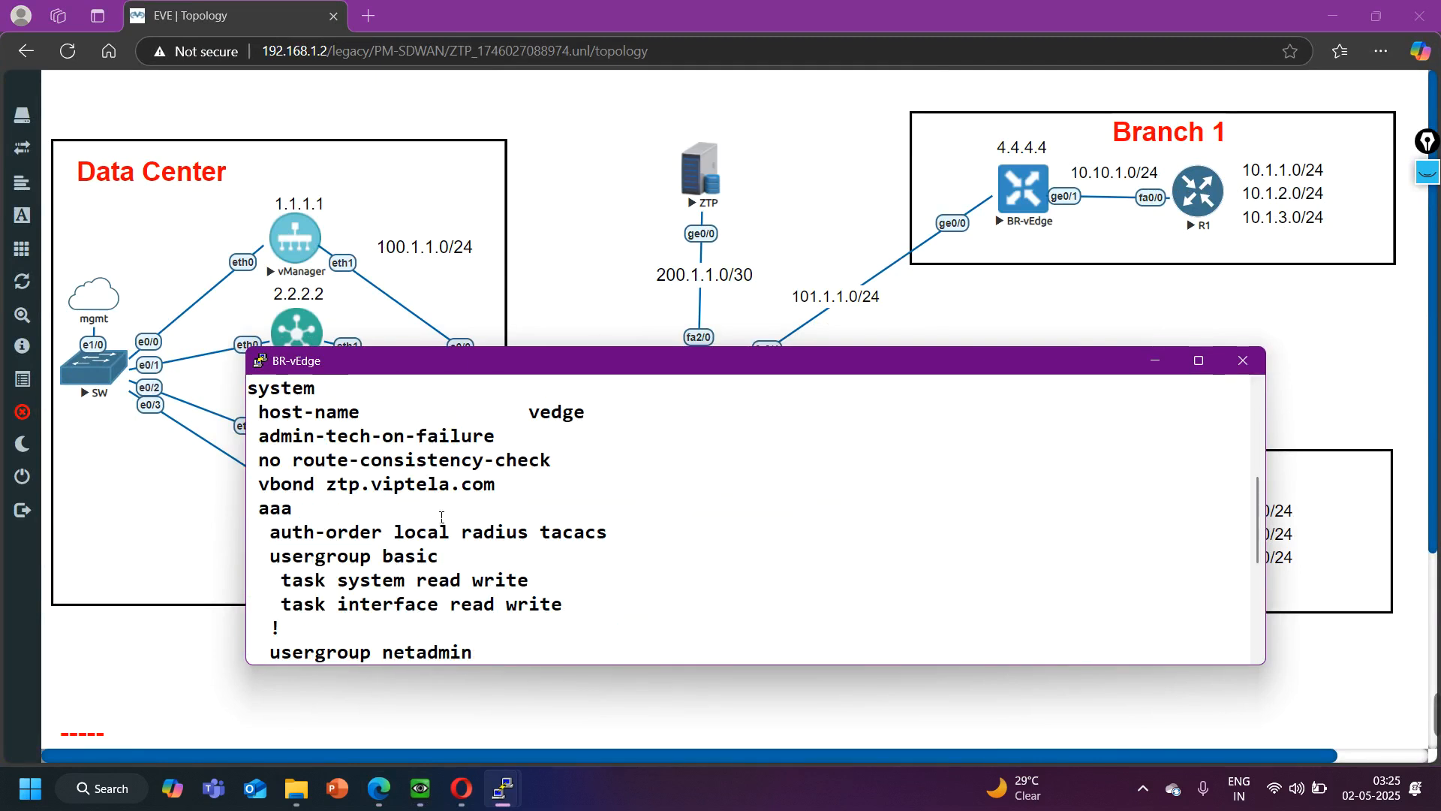
left_click_drag(268, 495, 496, 493)
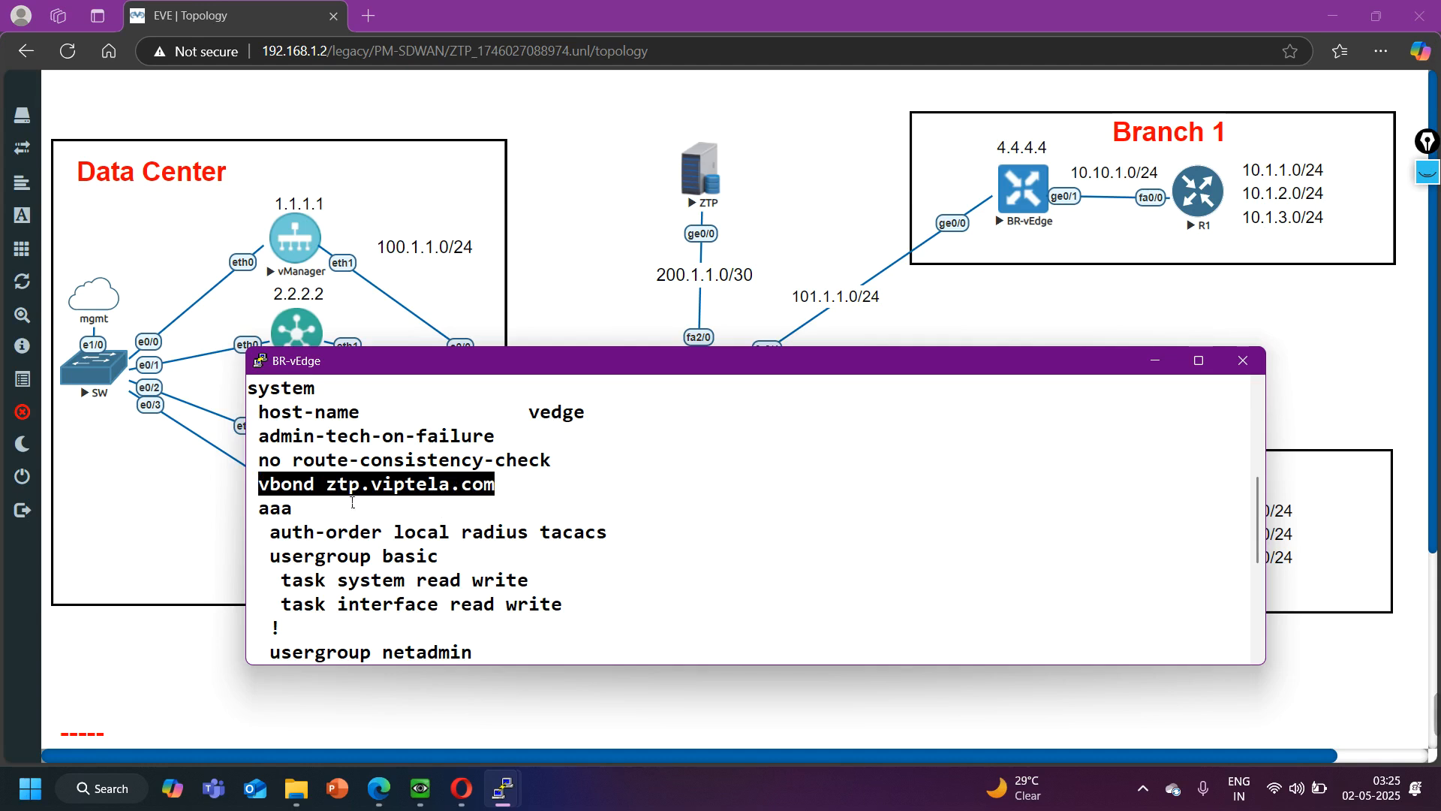
left_click_drag(317, 497, 521, 500)
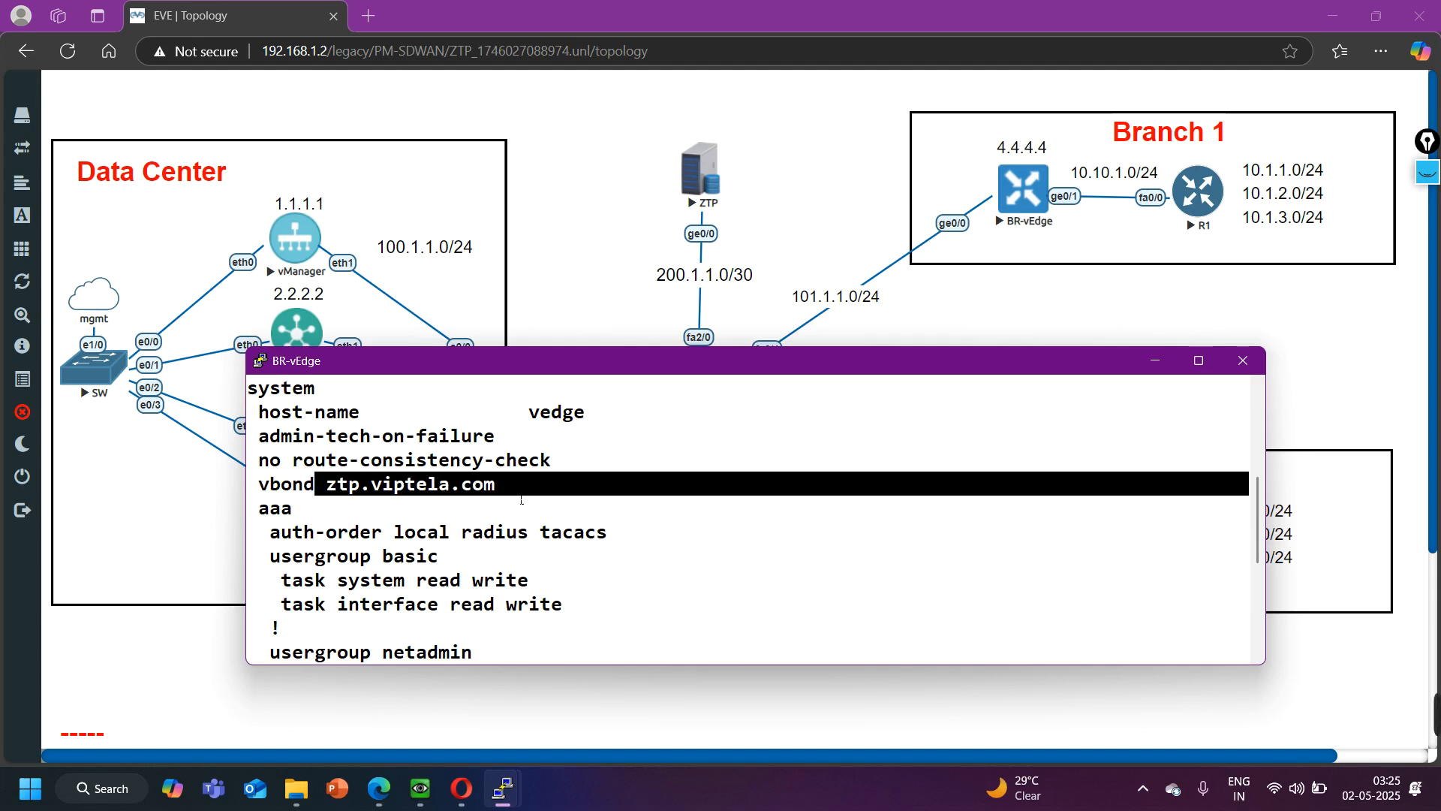
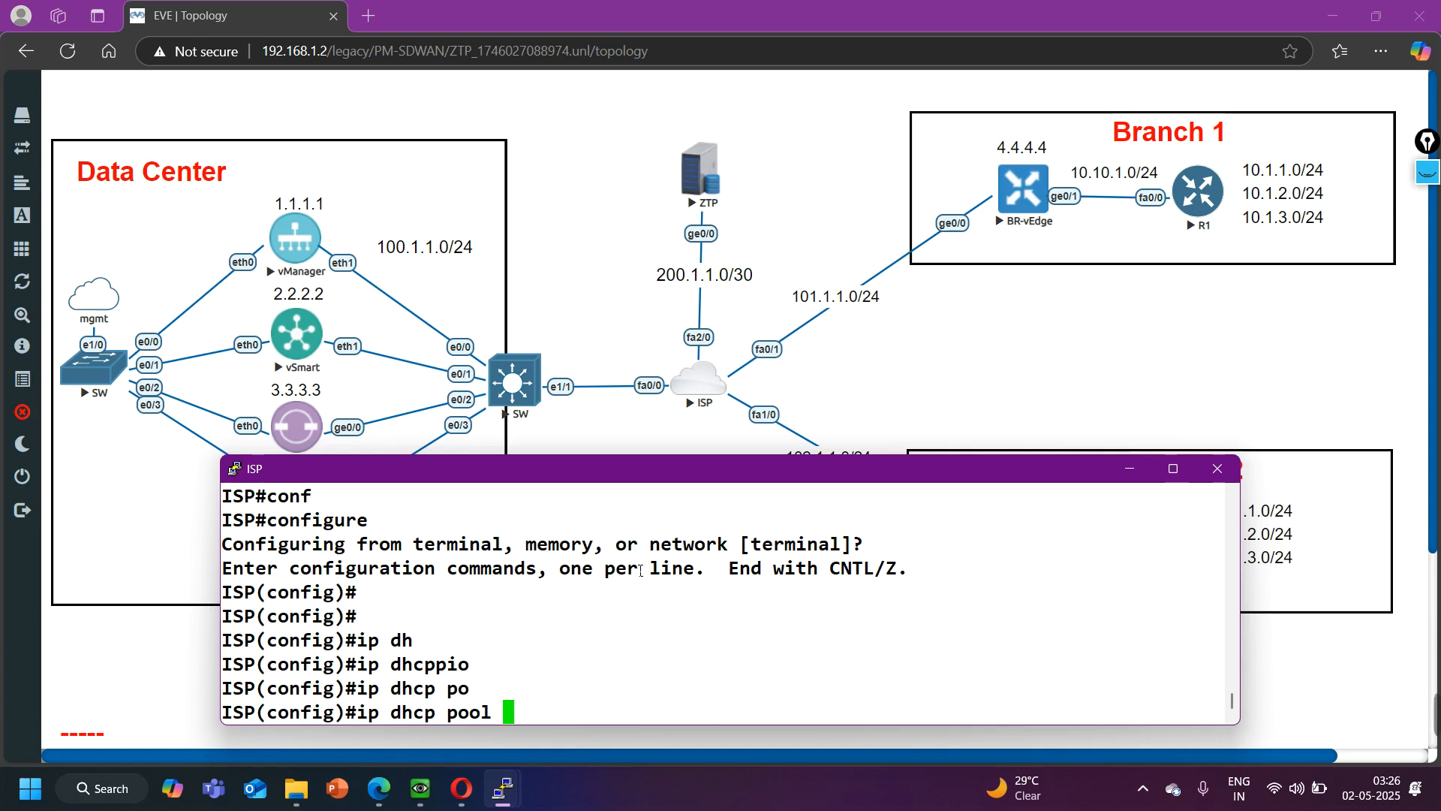
- Create DHCP pool A on the ISP router with network 101.1.1.0 255.255.255.0
key("Return")
type("netw")
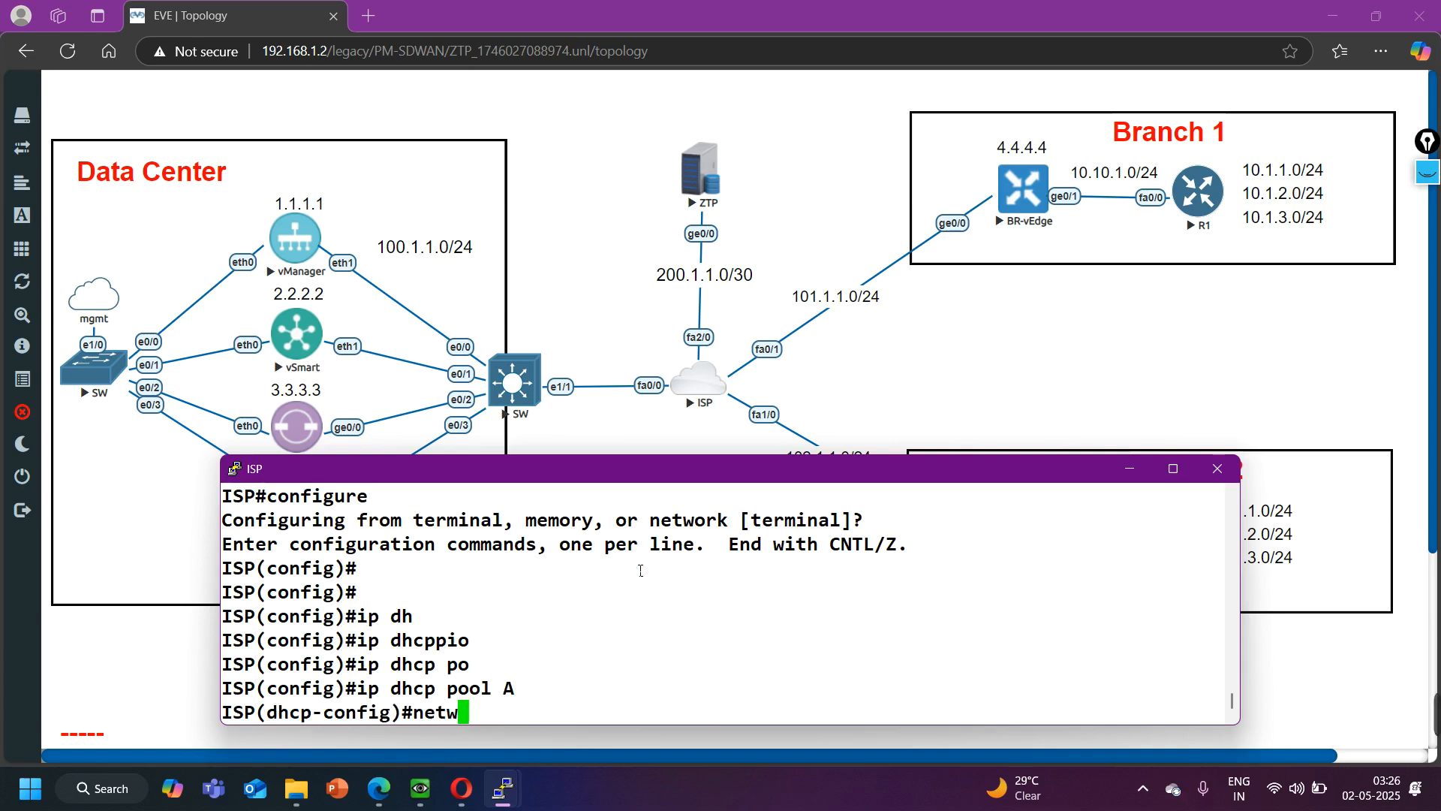
key("Tab")
type("101.1.1.0")
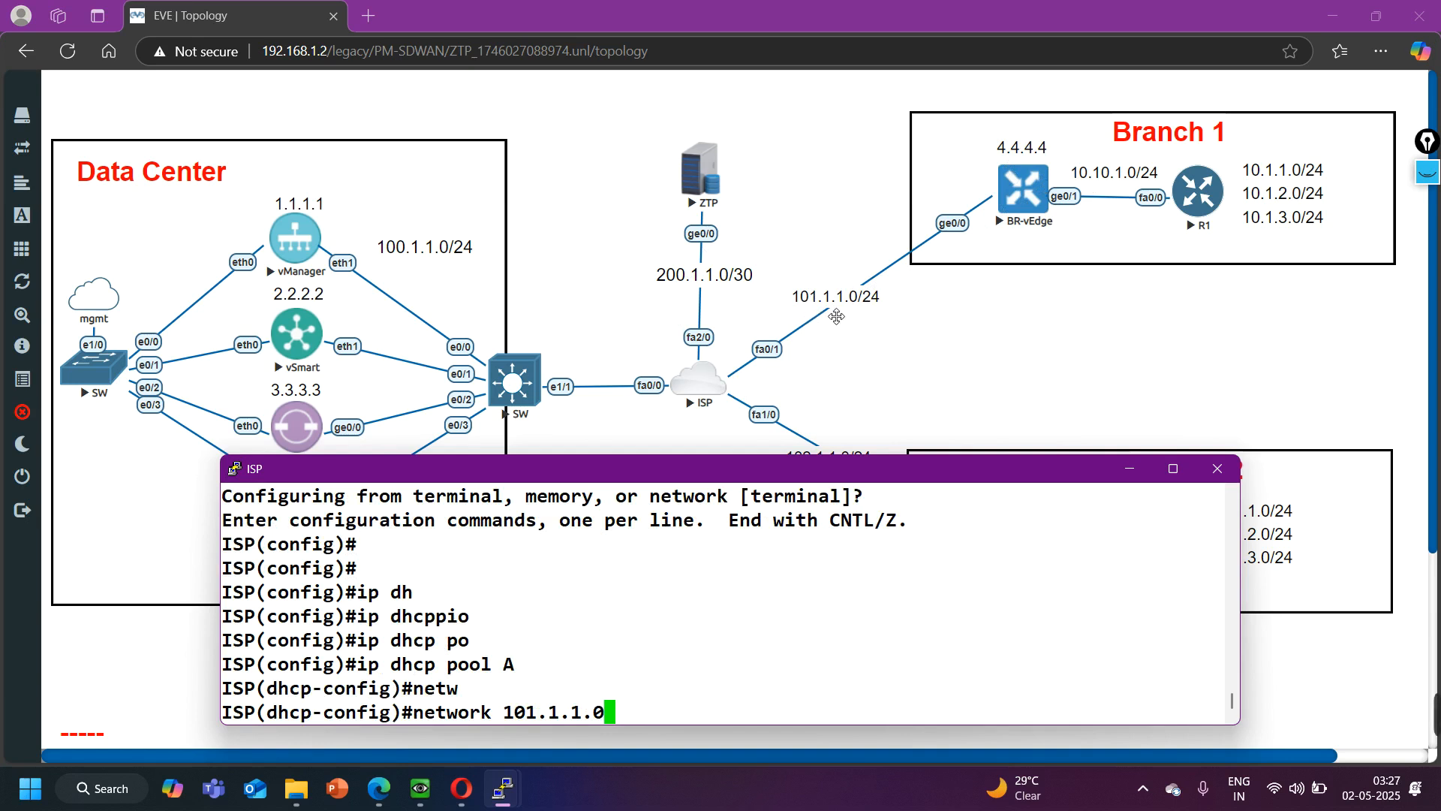
type("255.255.255.0")
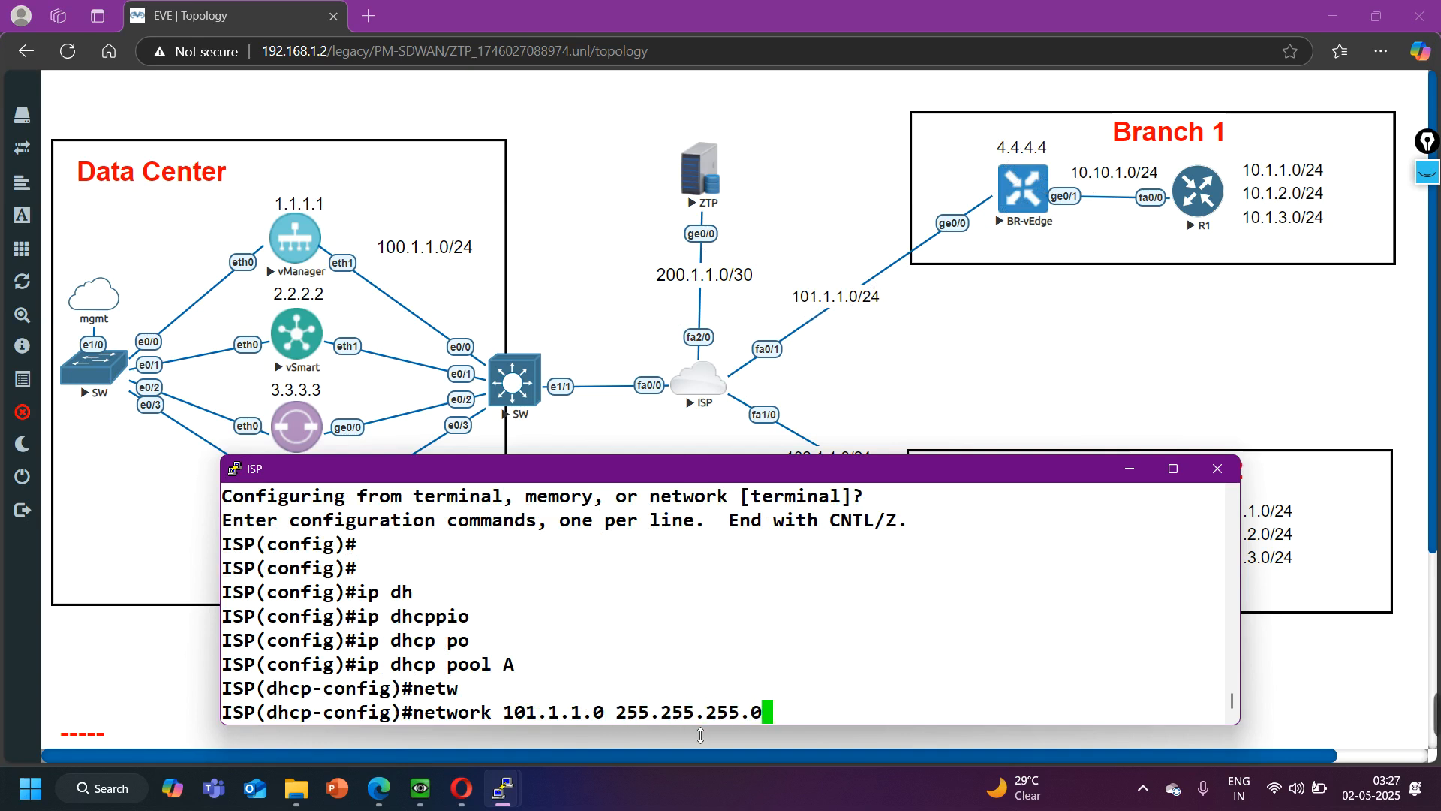
key("Return")
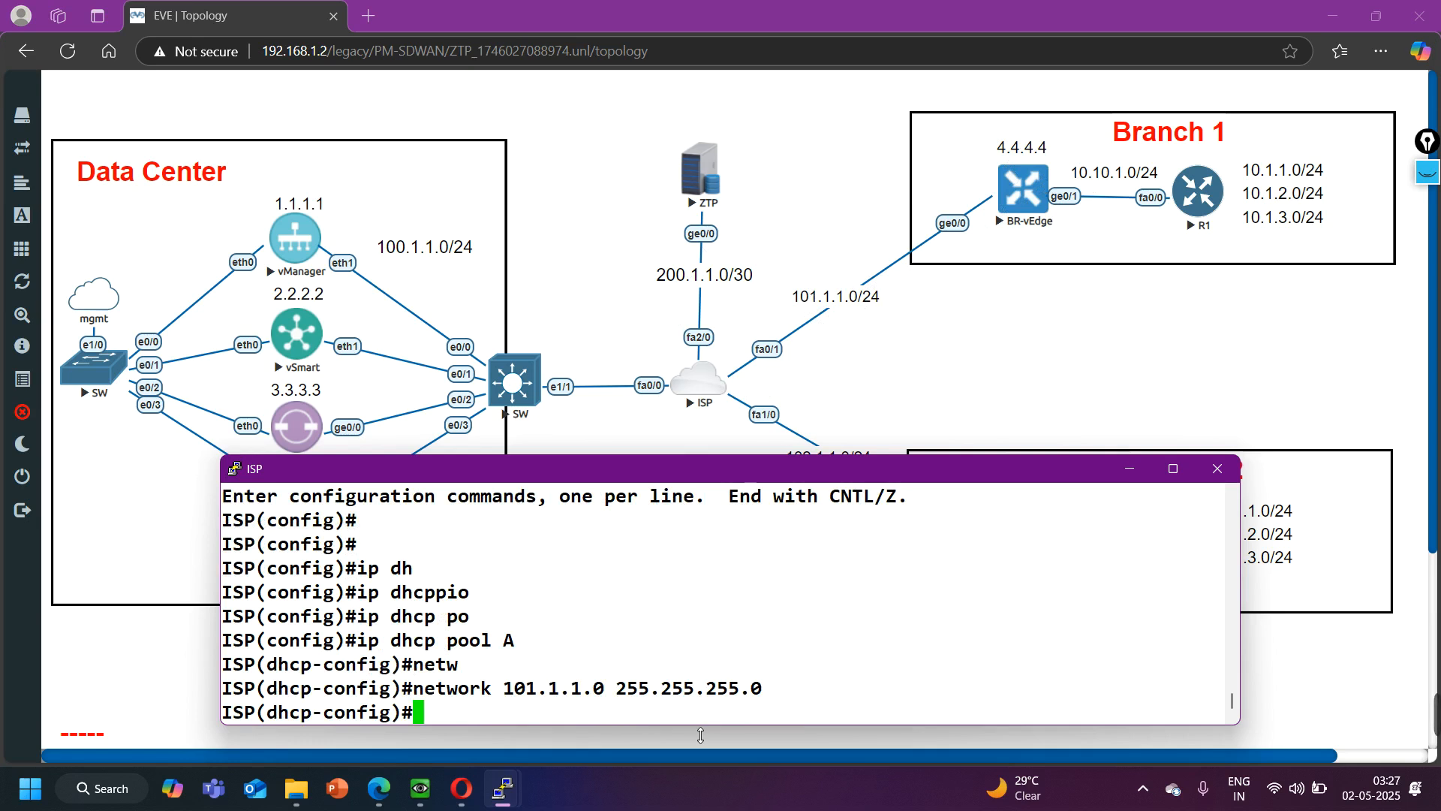
- Set DHCP pool A's default router and DNS server to 101.1.1.2, and exit the pool configuration
type("def")
key("Tab")
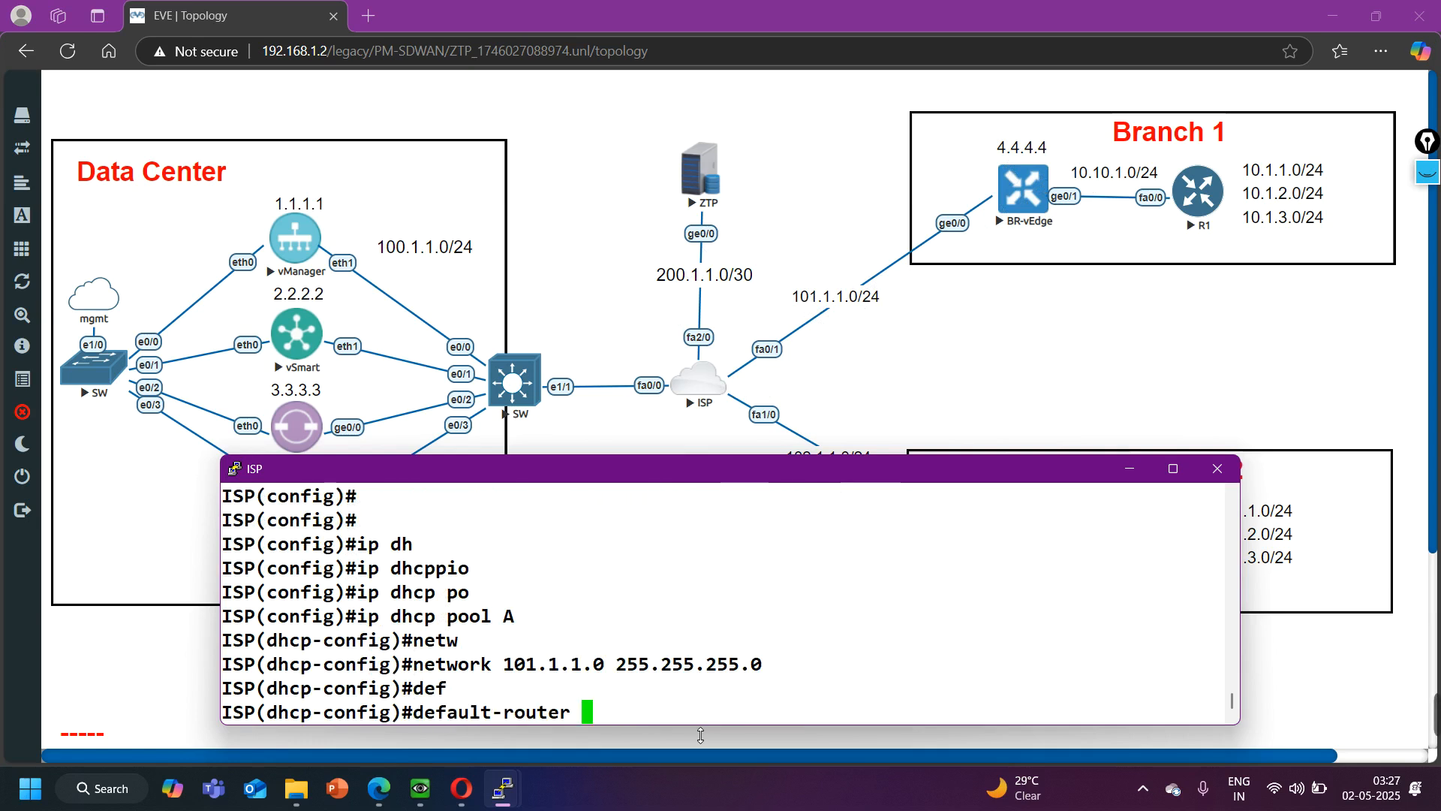
type("101.1.1.2")
key("Return")
type("dn")
key("Tab")
type("101.1.1.2")
key("Return")
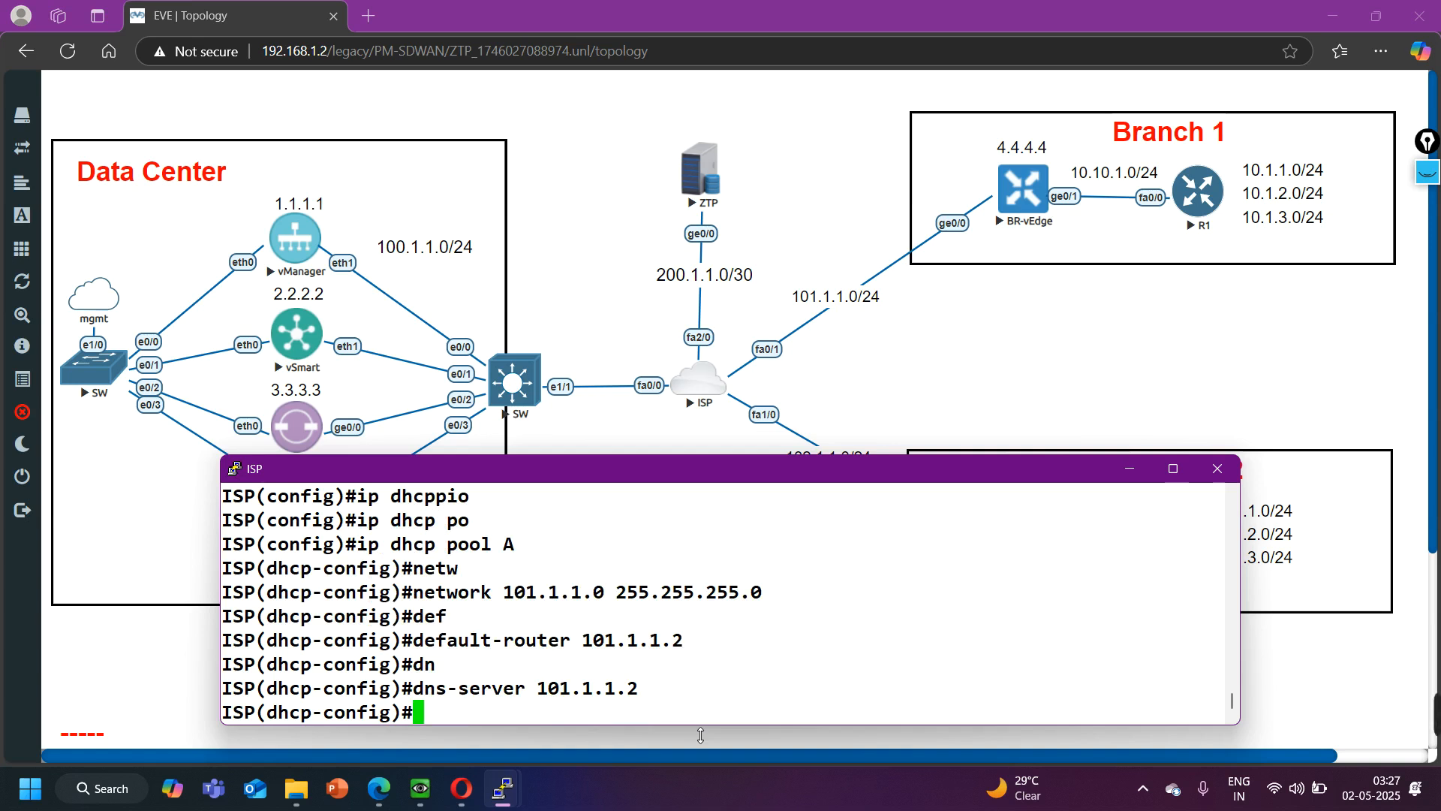
type("exi")
key("Return")
- Create DHCP pool B on the ISP router with network 102.1.1.0 255.255.255.0, keeping the Branch 2 subnet label in view
type("ip dh")
key("Tab")
type("po")
key("Tab")
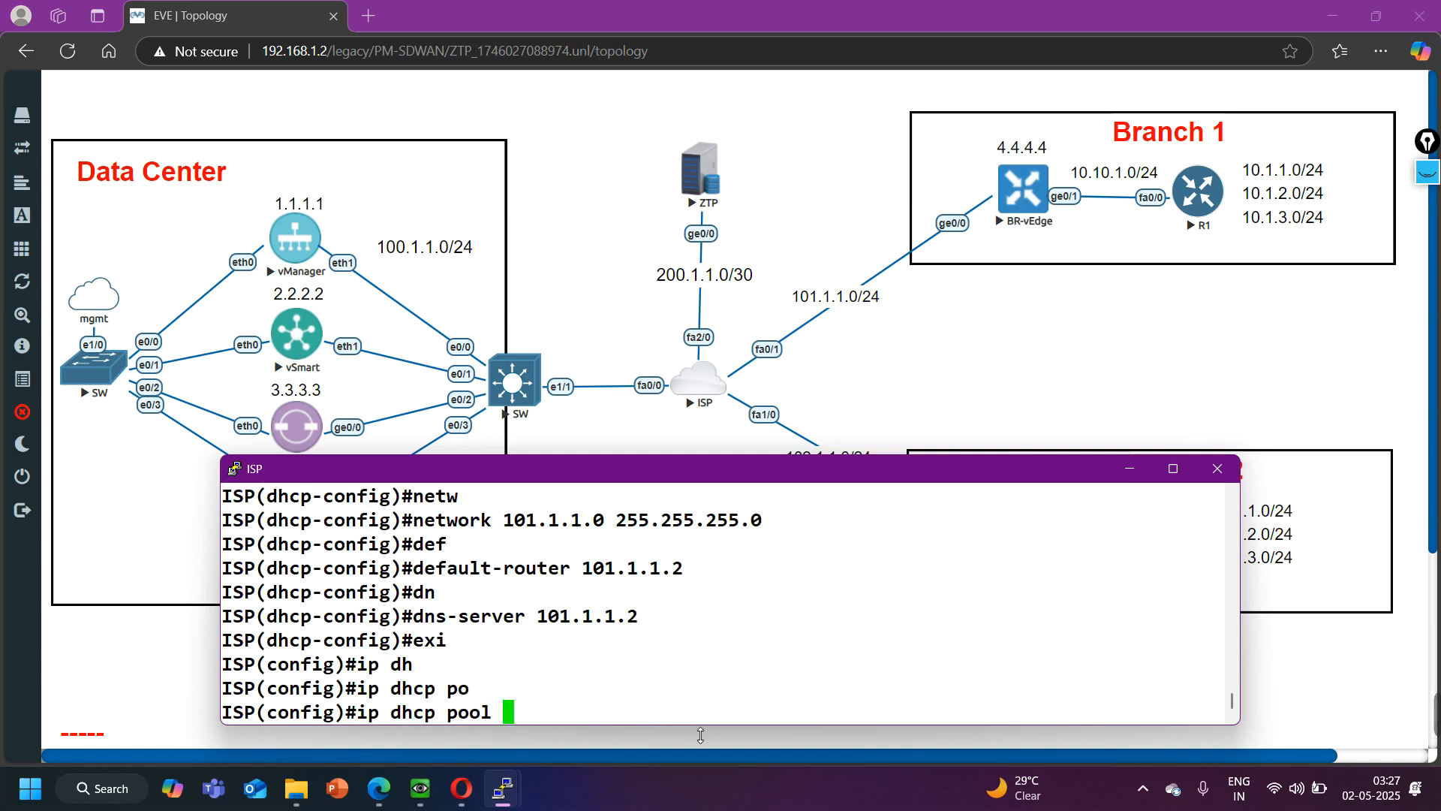
left_click_drag(1047, 466, 1086, 480)
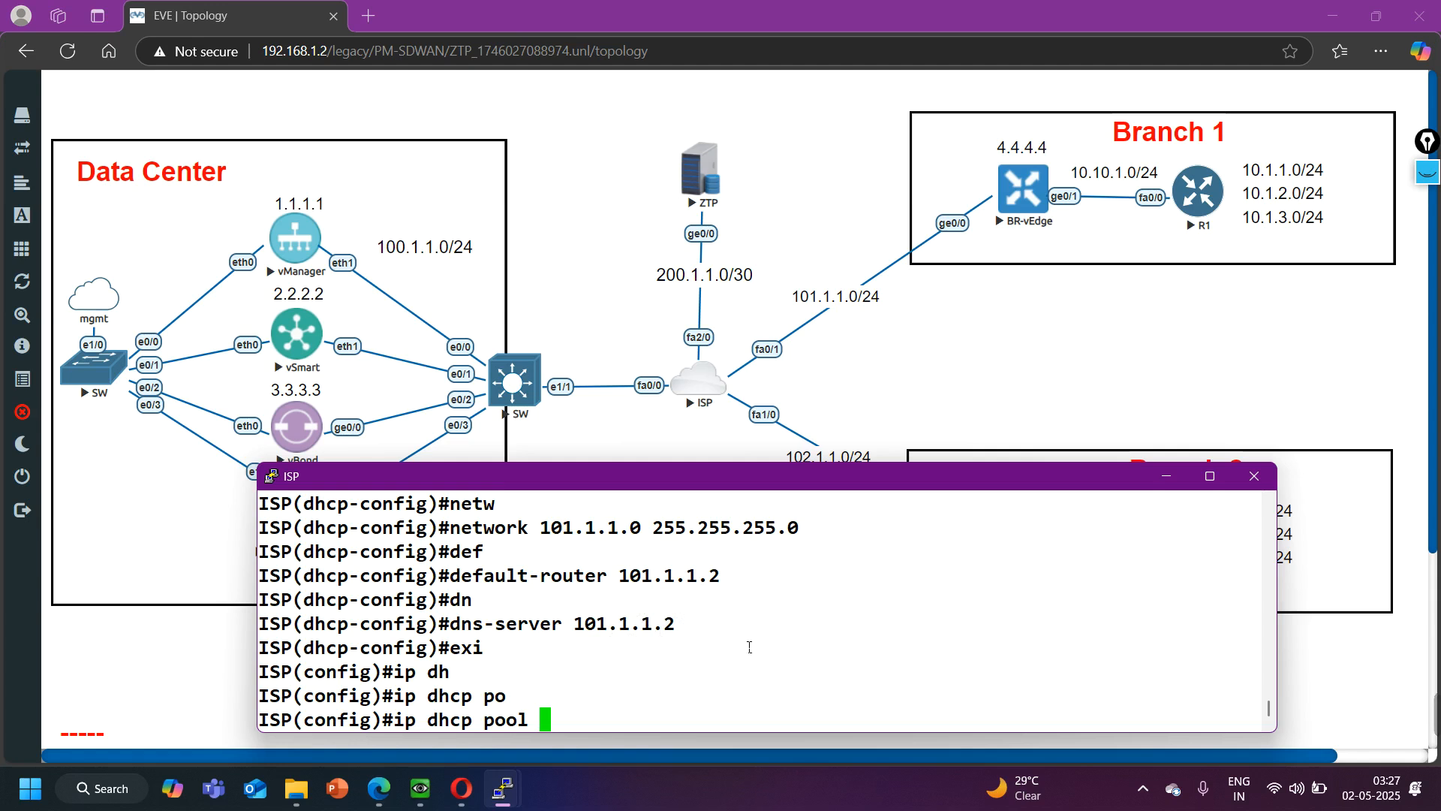
type("B")
key("Return")
type("netw")
key("Tab")
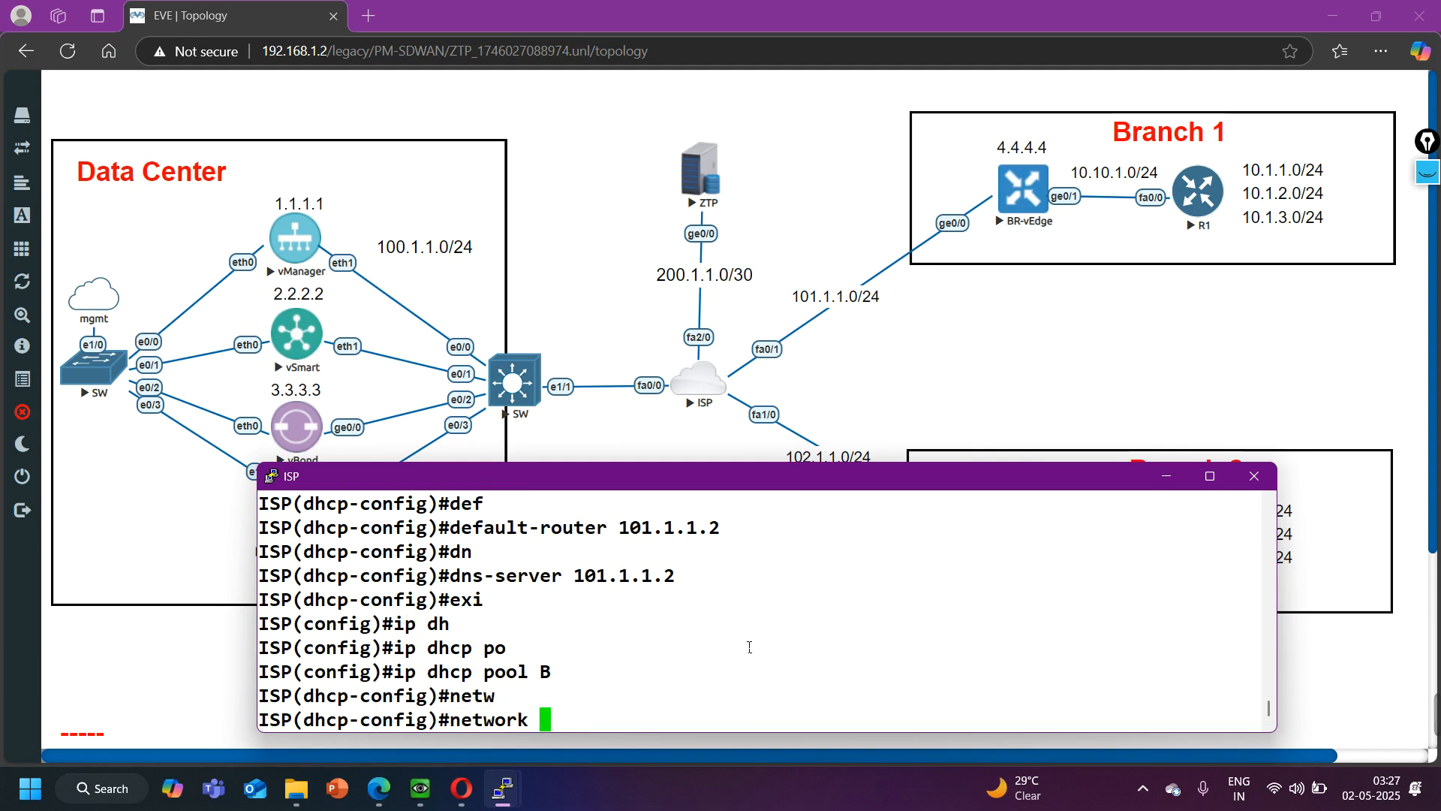
mouse_move(884, 475)
left_mouse_down()
mouse_move(881, 504)
mouse_move(881, 490)
left_mouse_up()
type("102.")
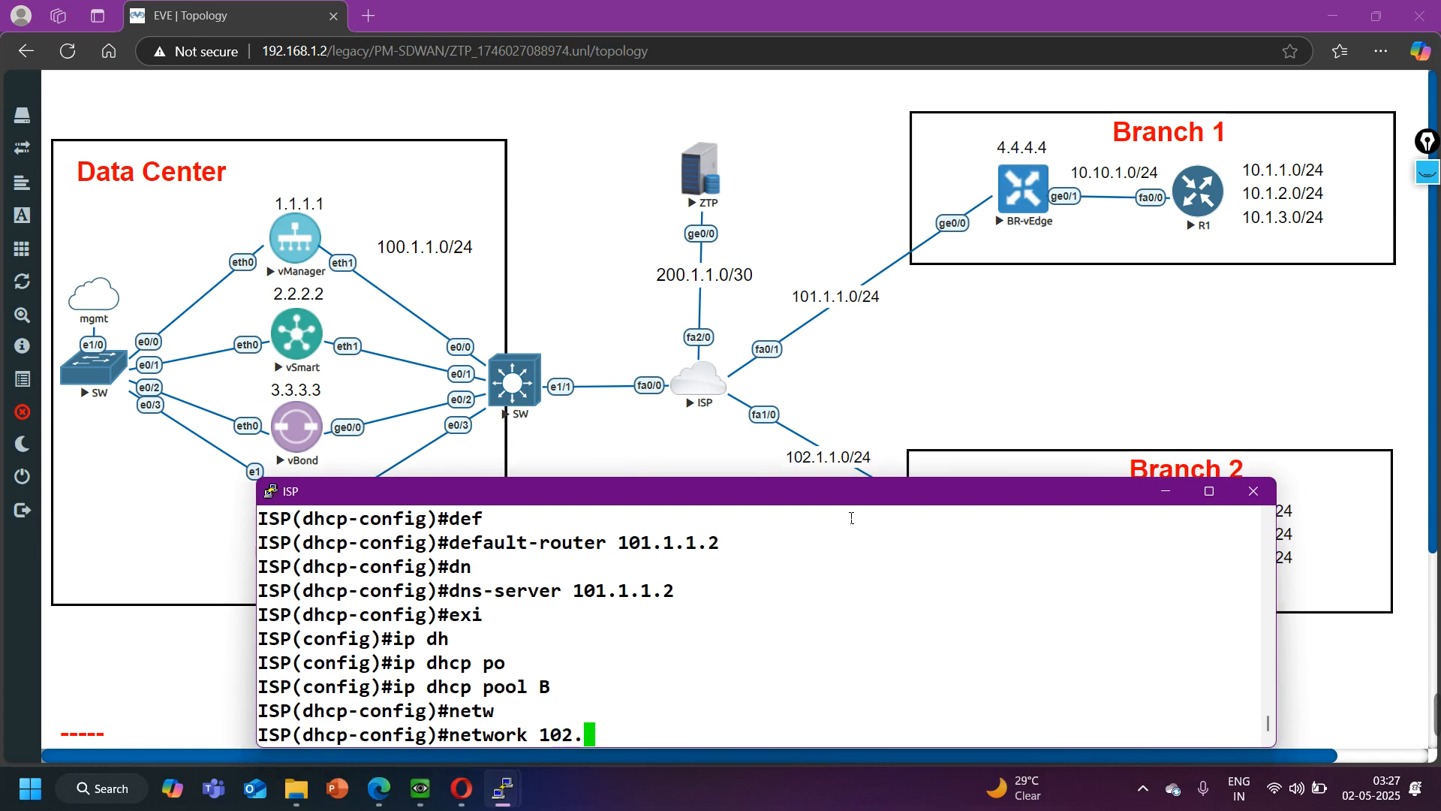
type("1.1.0 255.255.255.0")
key("Return")
- Set DHCP pool B's default router and DNS server to 102.1.1.2, and exit the pool configuration
type("def")
key("Tab")
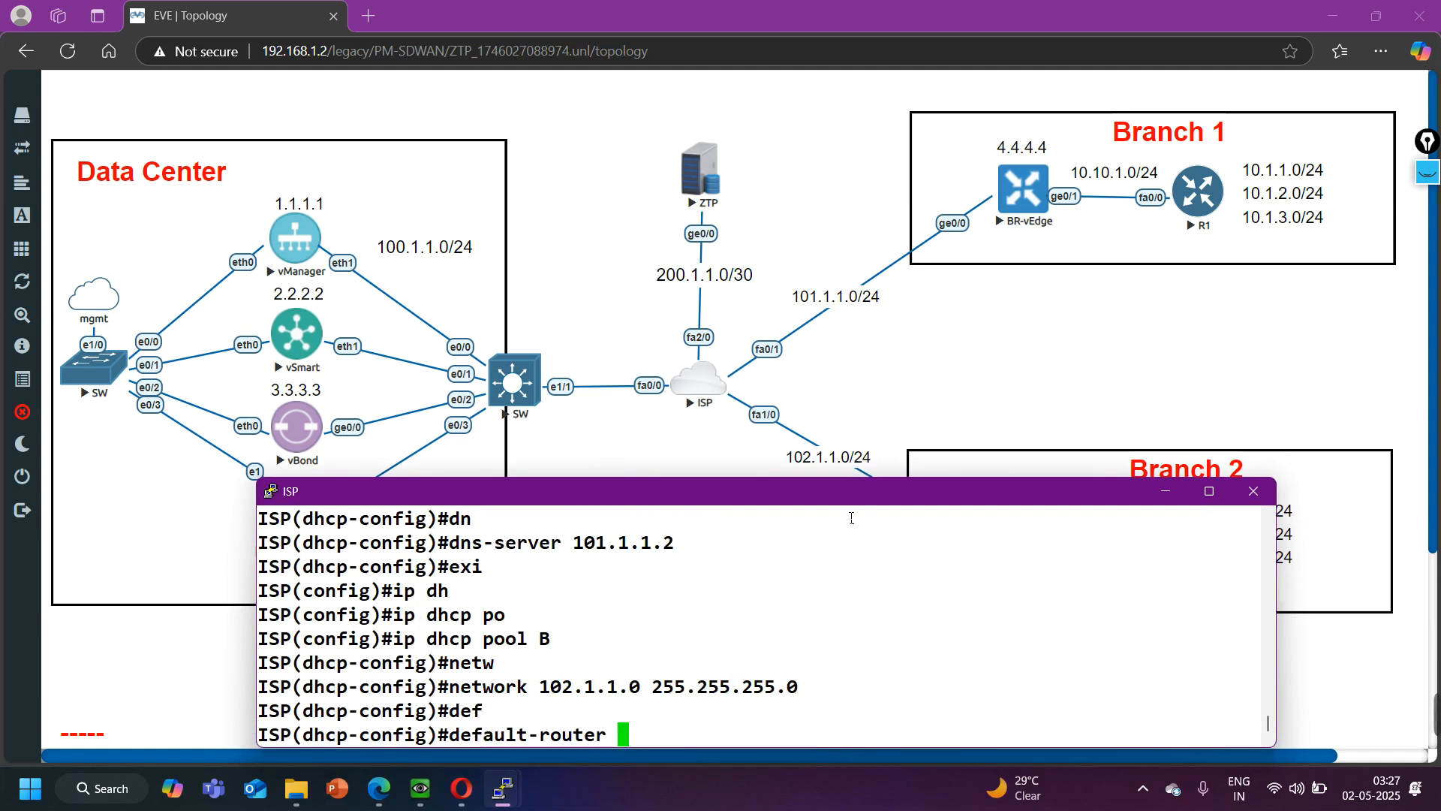
type("102.1.1.")
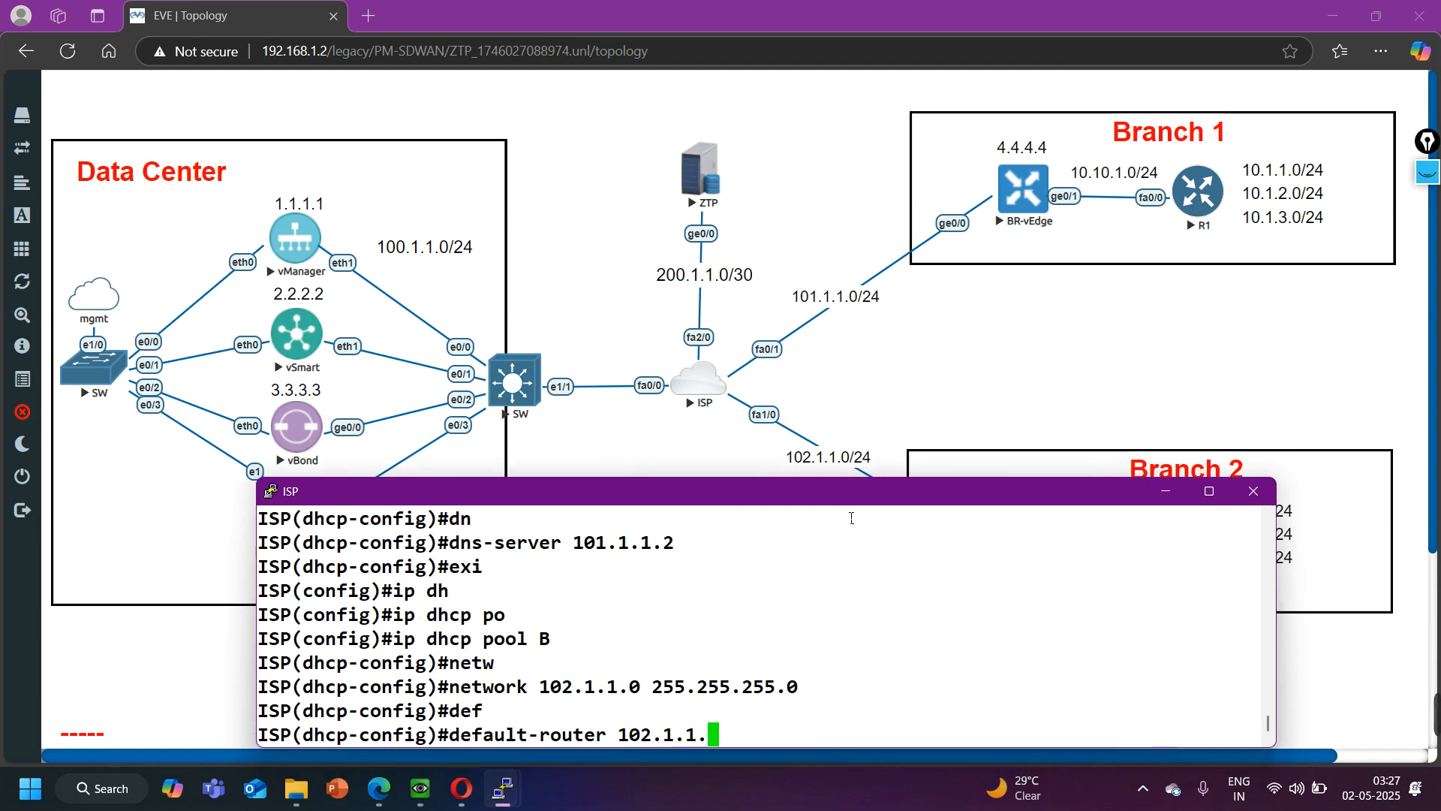
type("2")
key("Return")
type("dn")
key("Tab")
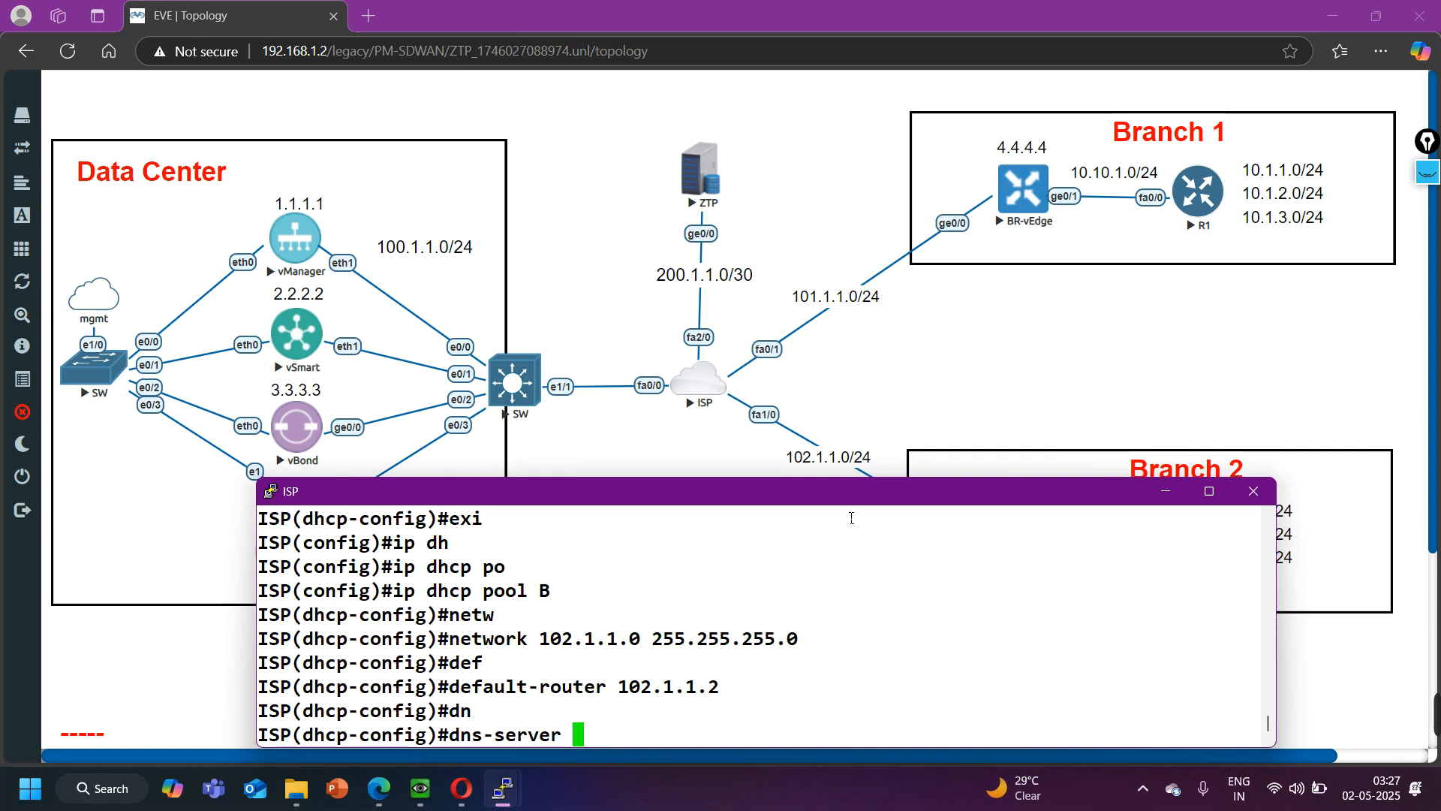
type("102.1.1.2")
key("Return")
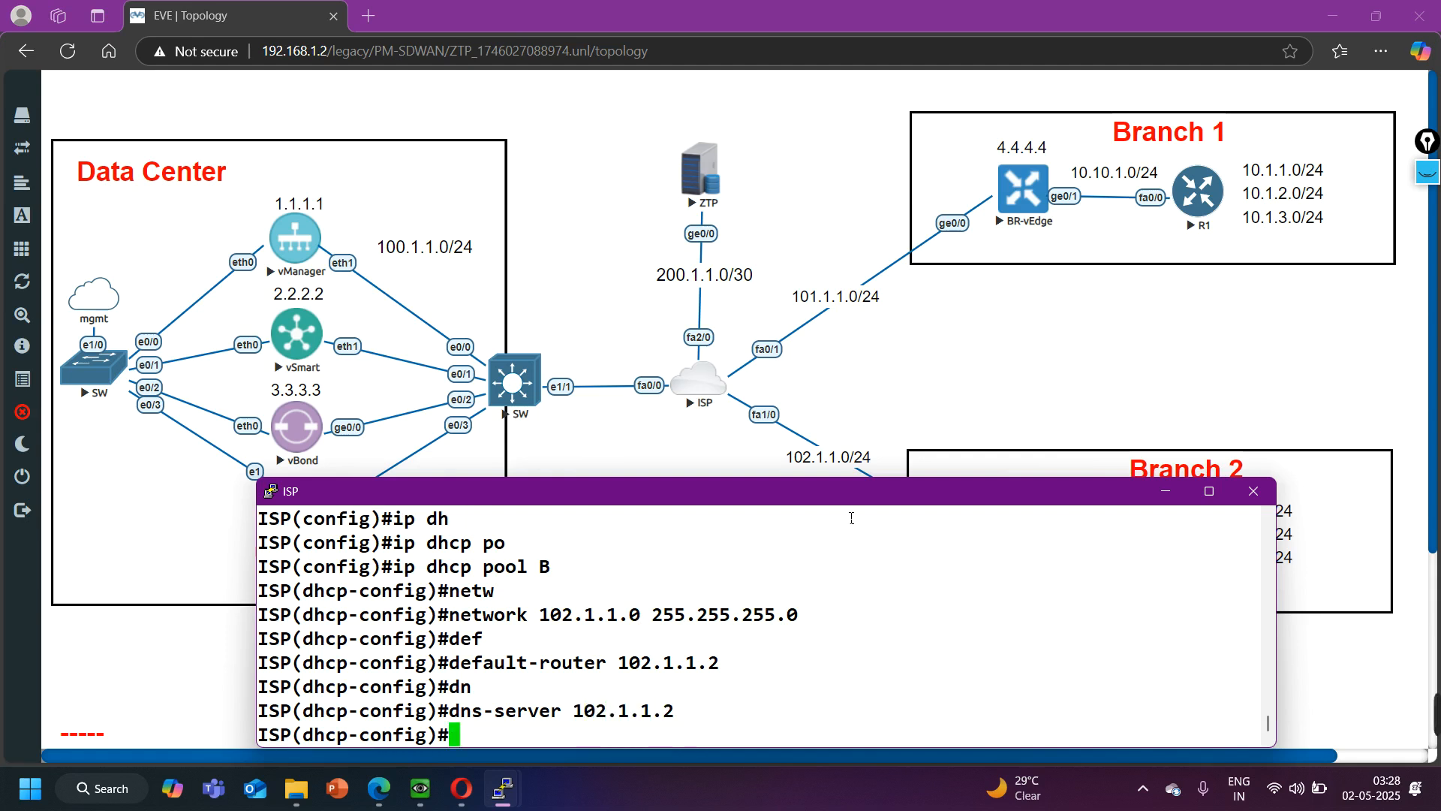
type("exi")
key("Return")
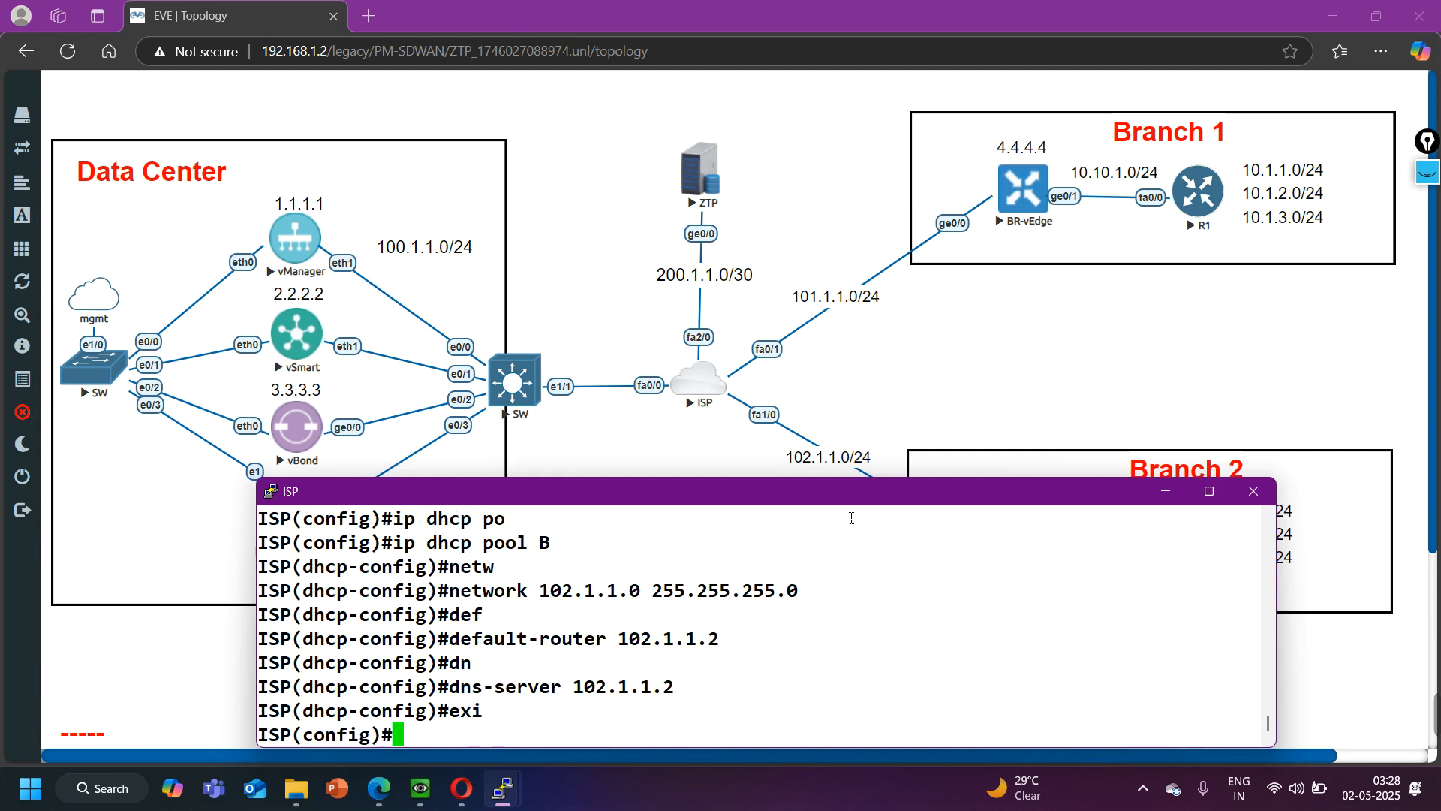
- Add an IP host entry on ISP mapping ztp.viptela.com, copied from BR-vEdge's vbond setting, to 200.1.1.1
key("Return")
key("Return")
key("Return")
type("ip h")
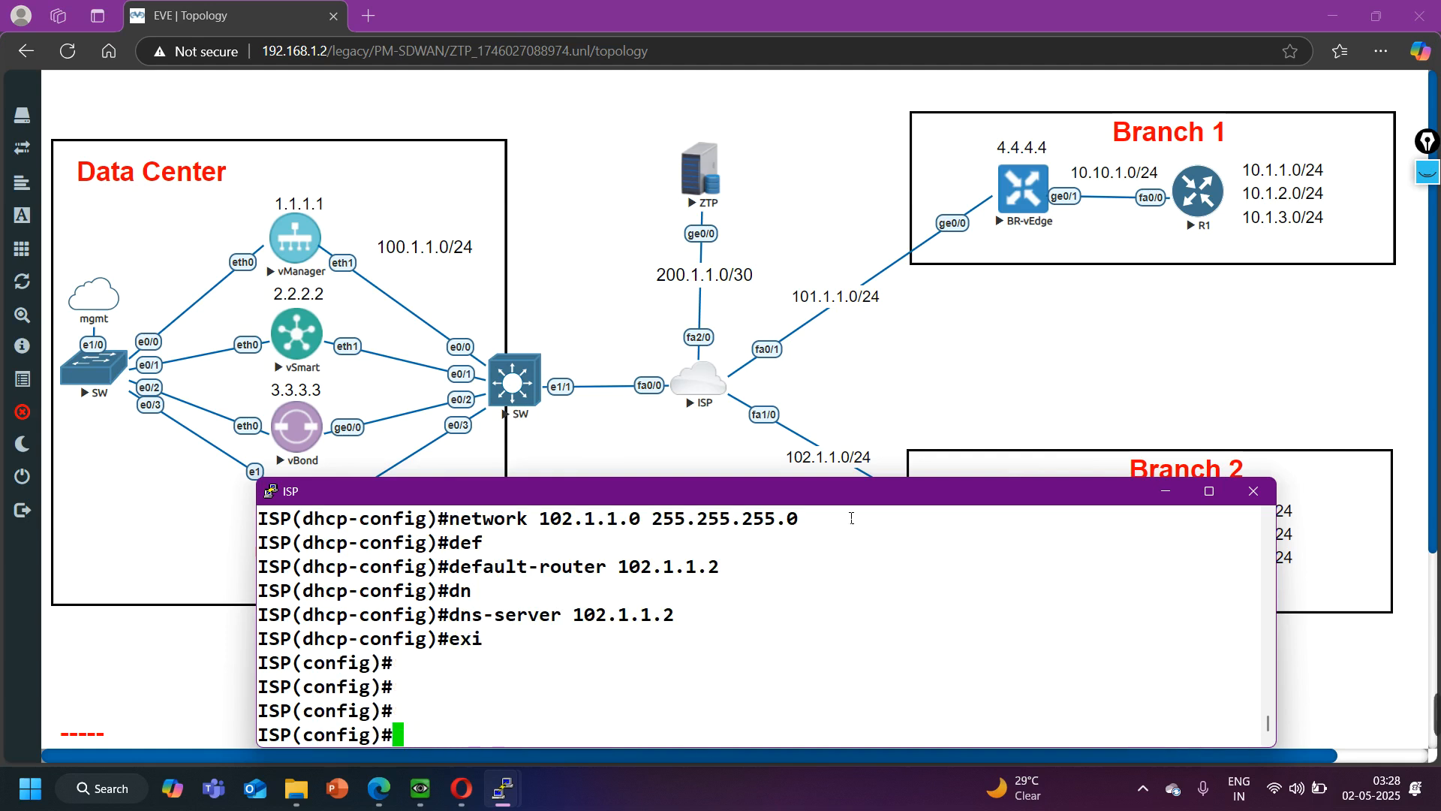
type("os")
key("Tab")
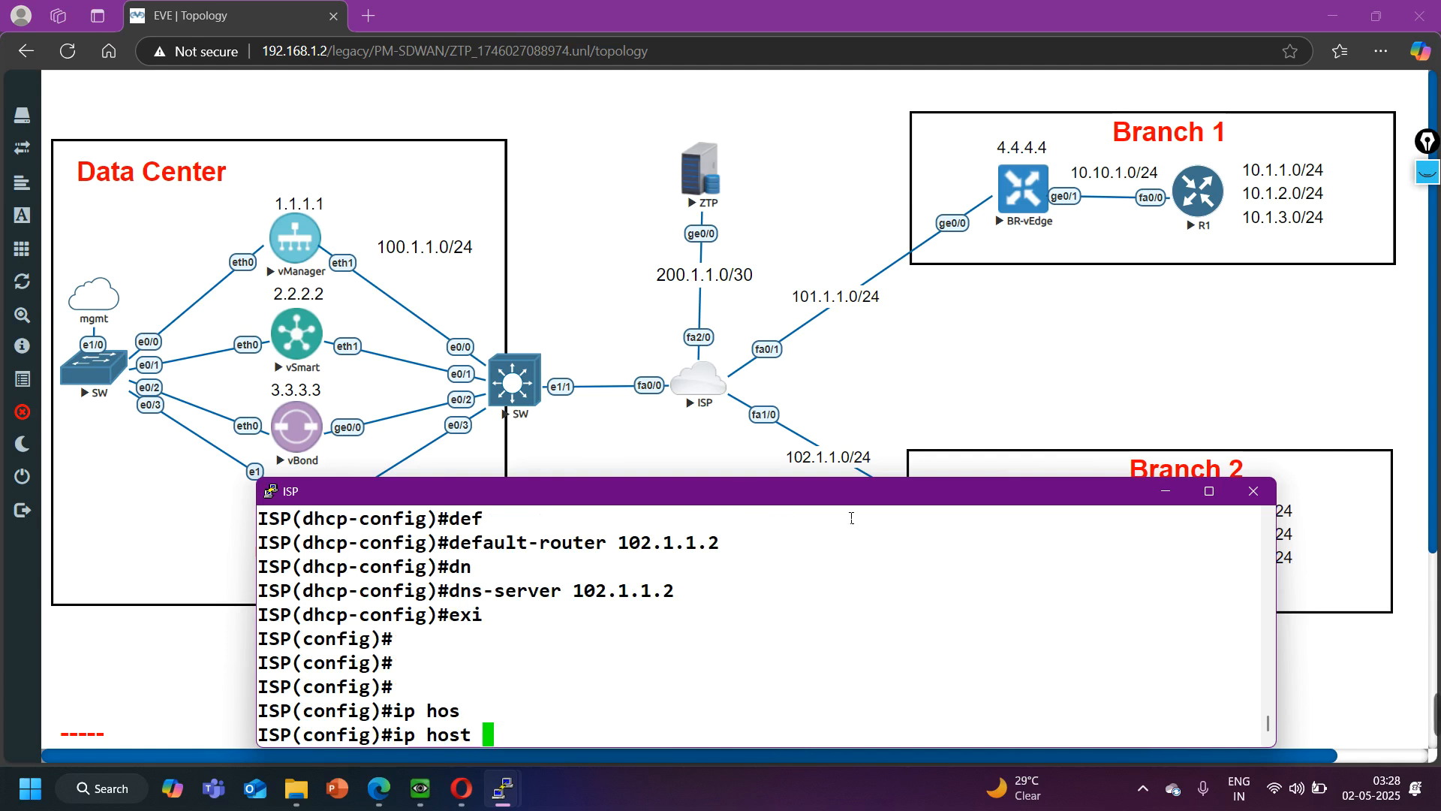
mouse_move(499, 801)
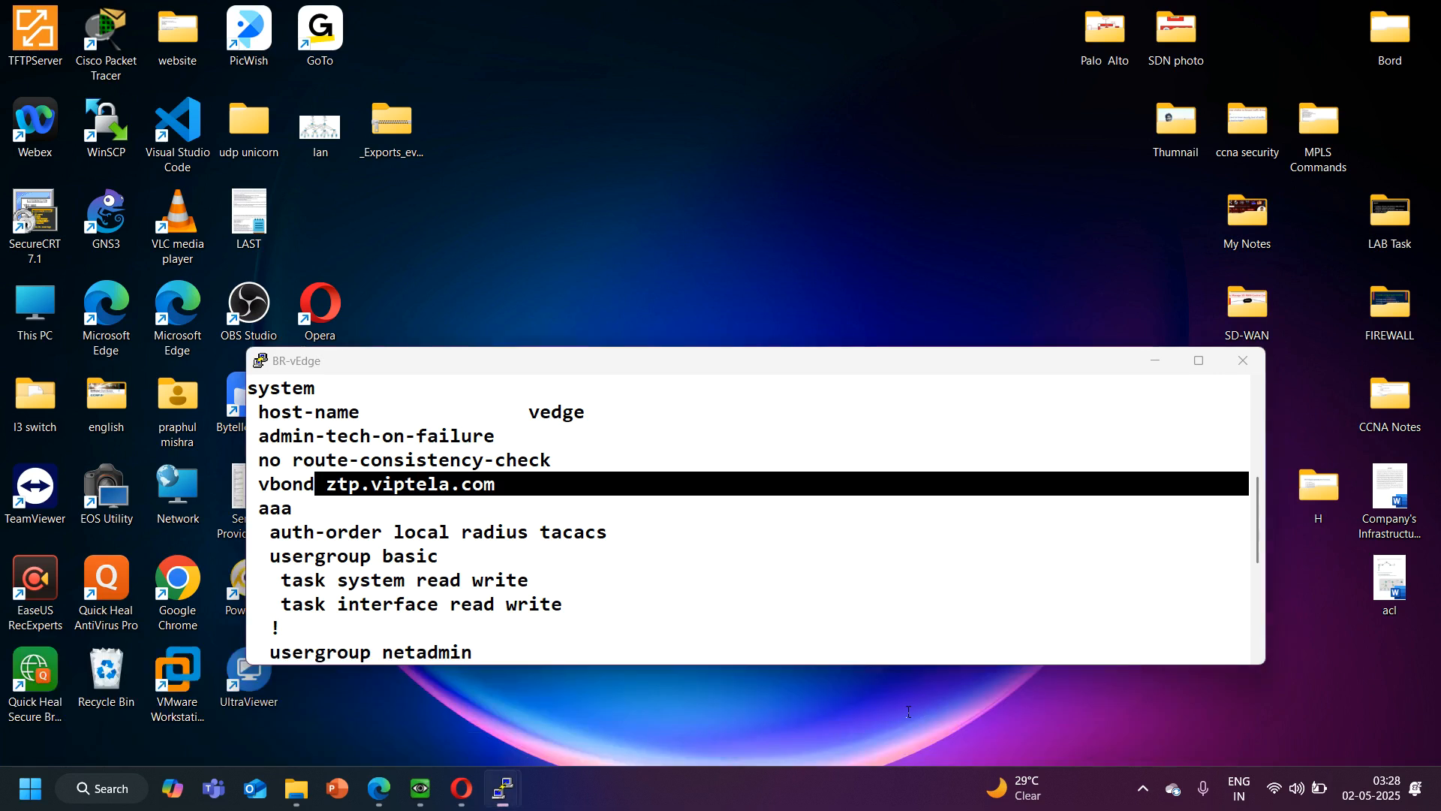
left_click(924, 702)
left_click_drag(321, 492, 495, 491)
key("super+c")
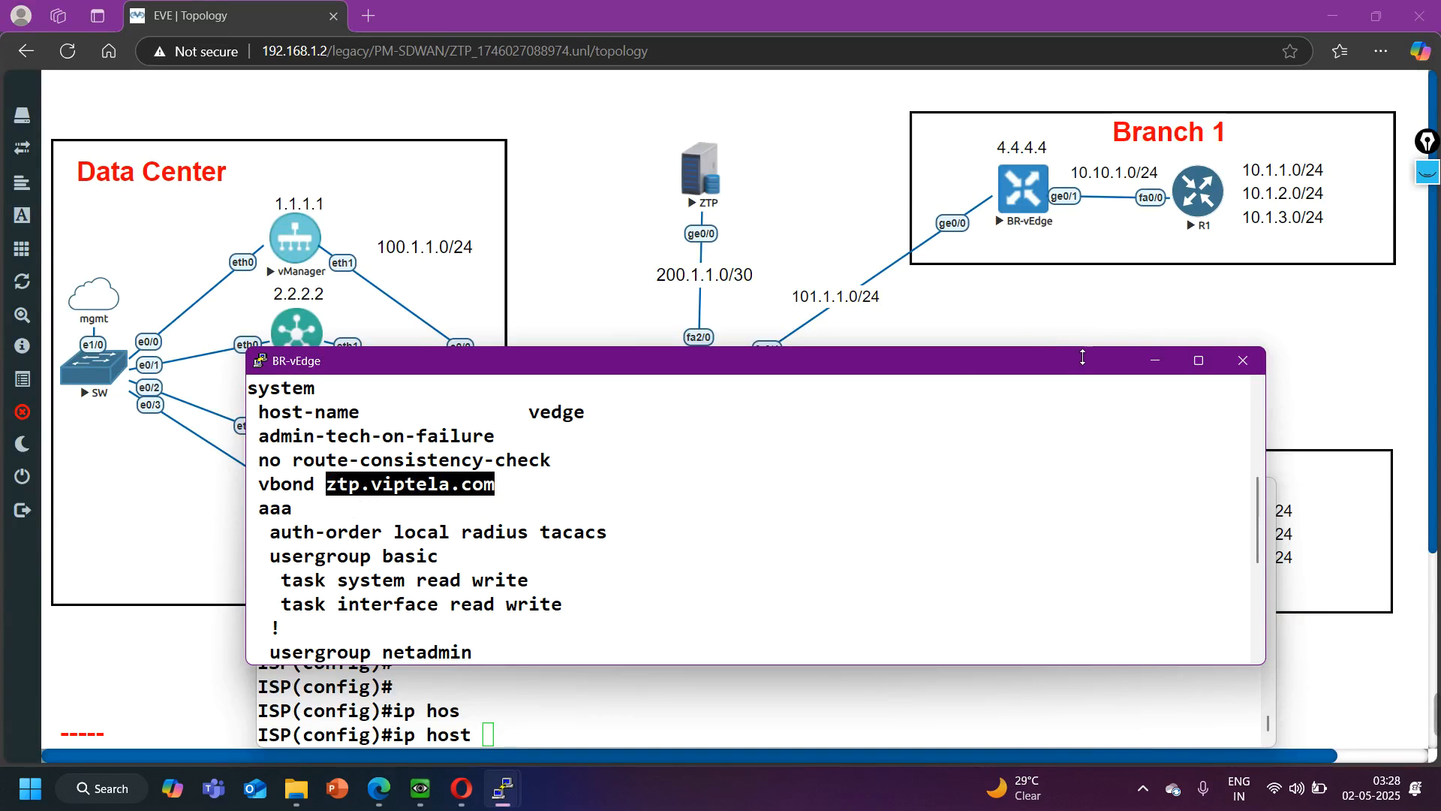
left_click(1155, 361)
right_click(596, 712)
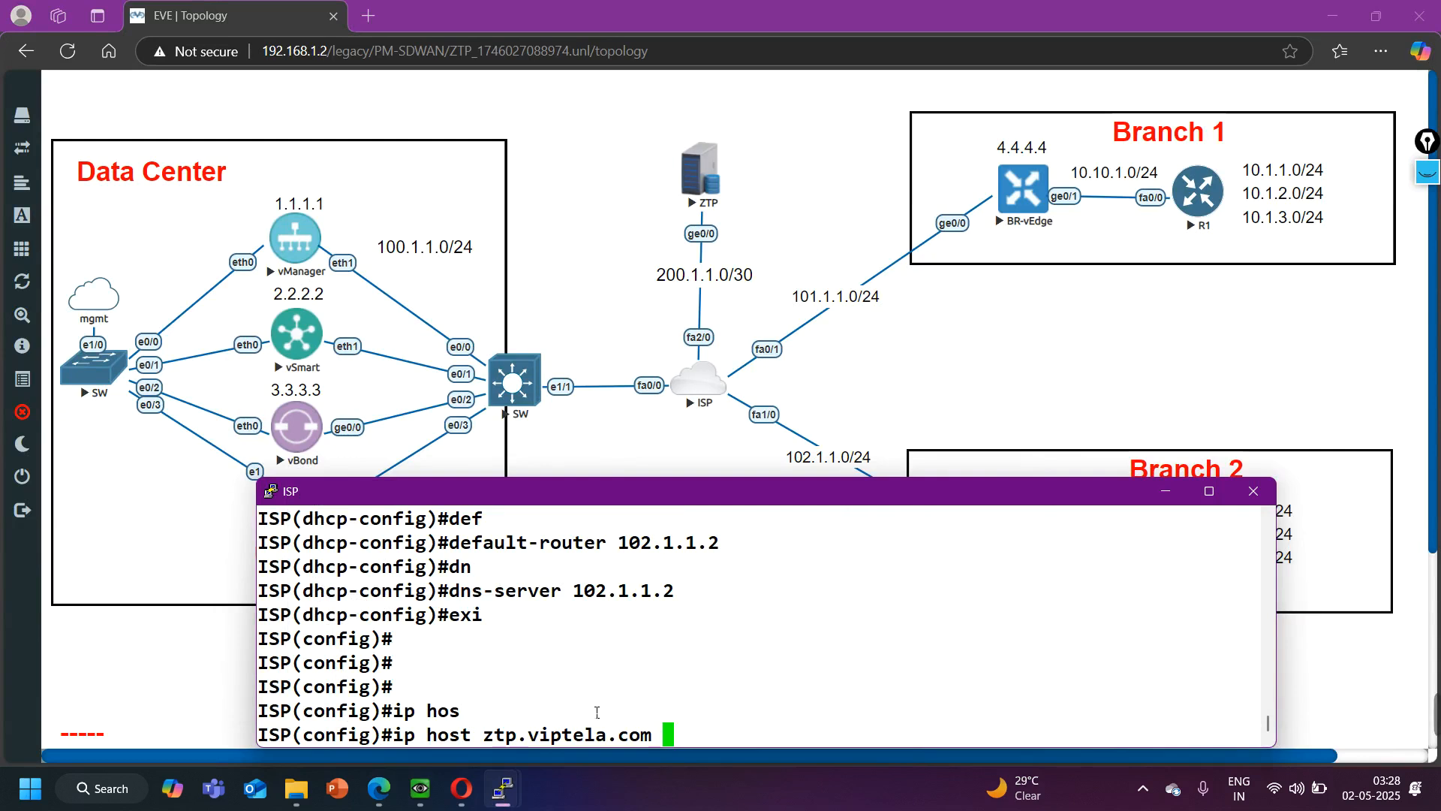
type("200.1.1.1")
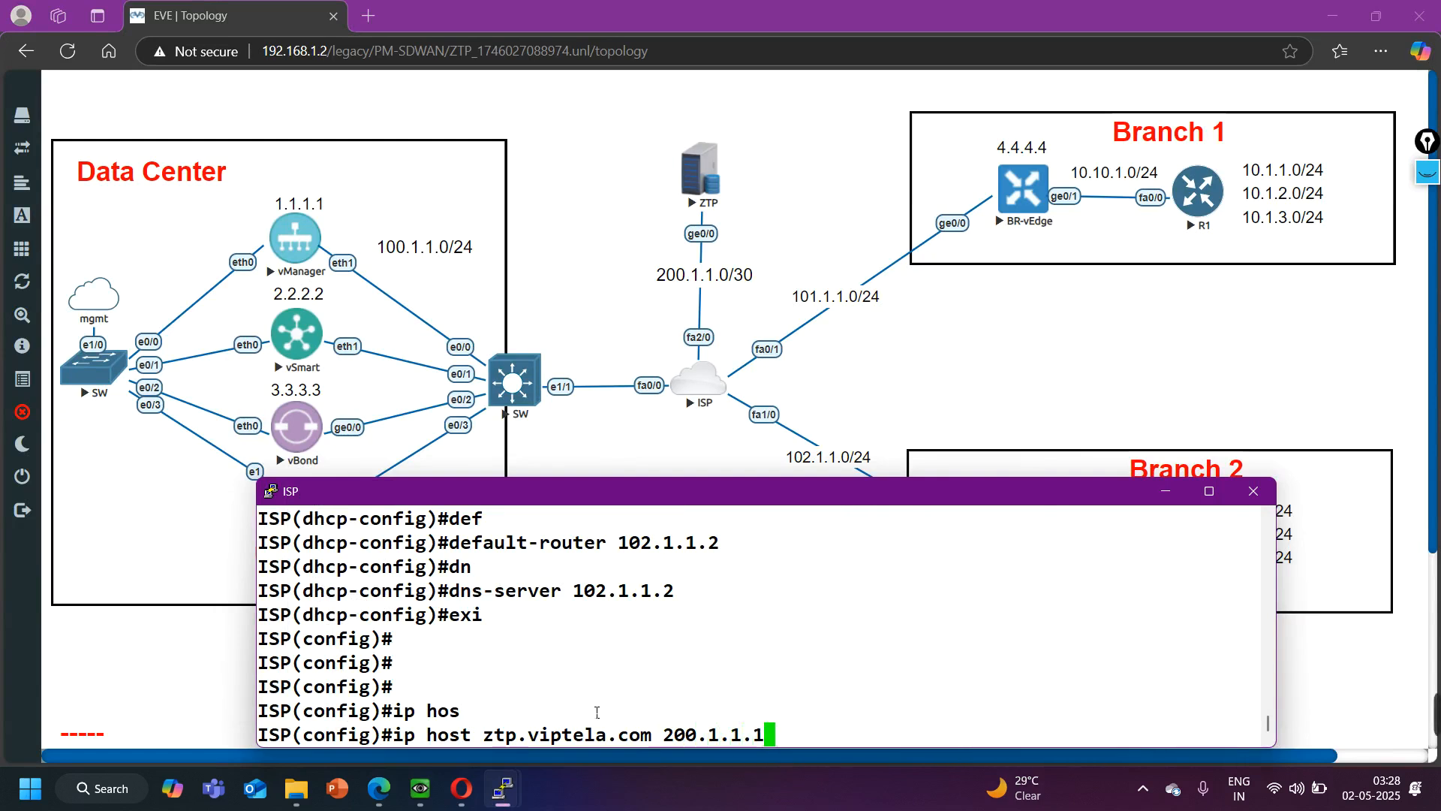
key("Return")
- Enable the DNS server and IP domain lookup on the ISP router
type("ip dn")
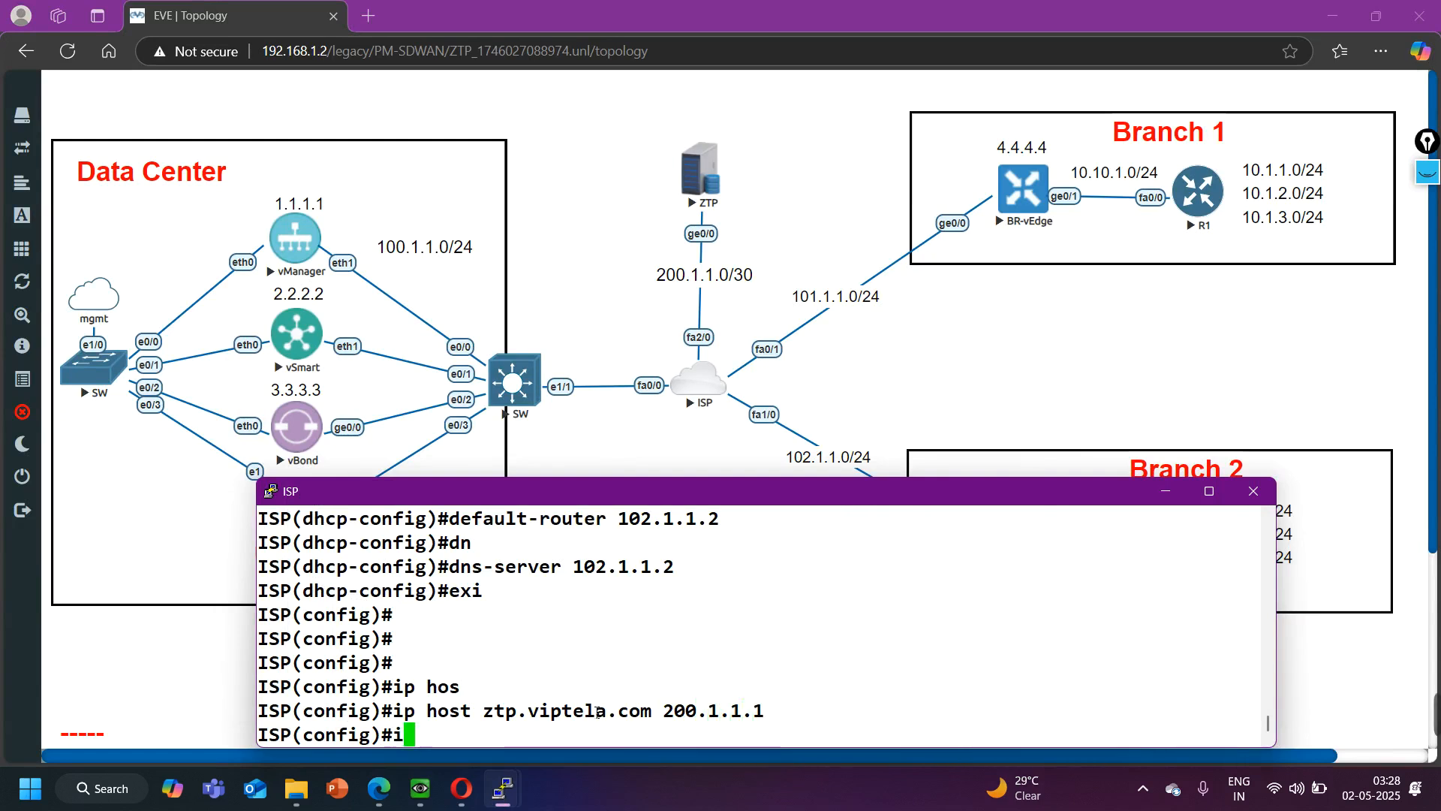
key("Tab")
type("se")
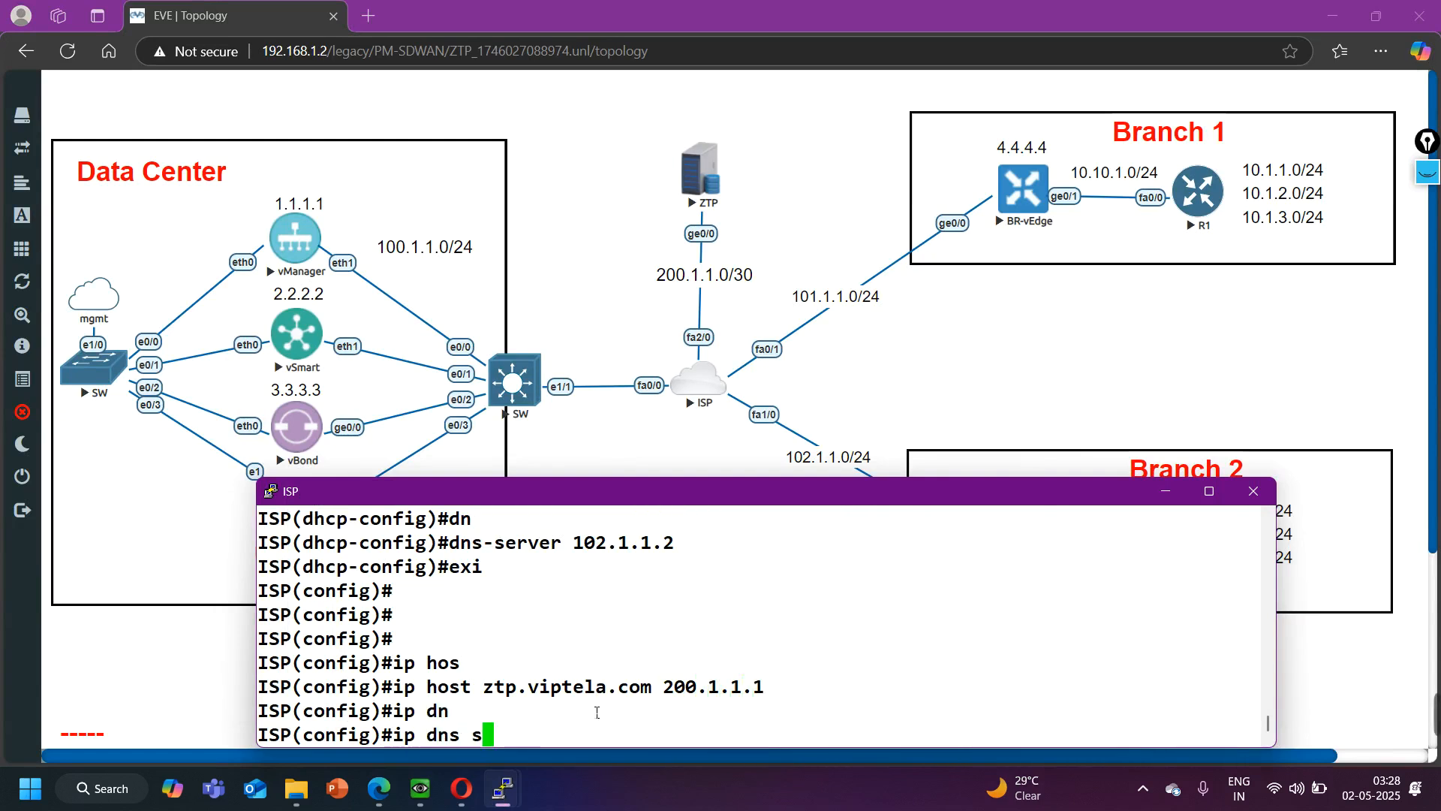
key("Tab")
key("Return")
type("ip don")
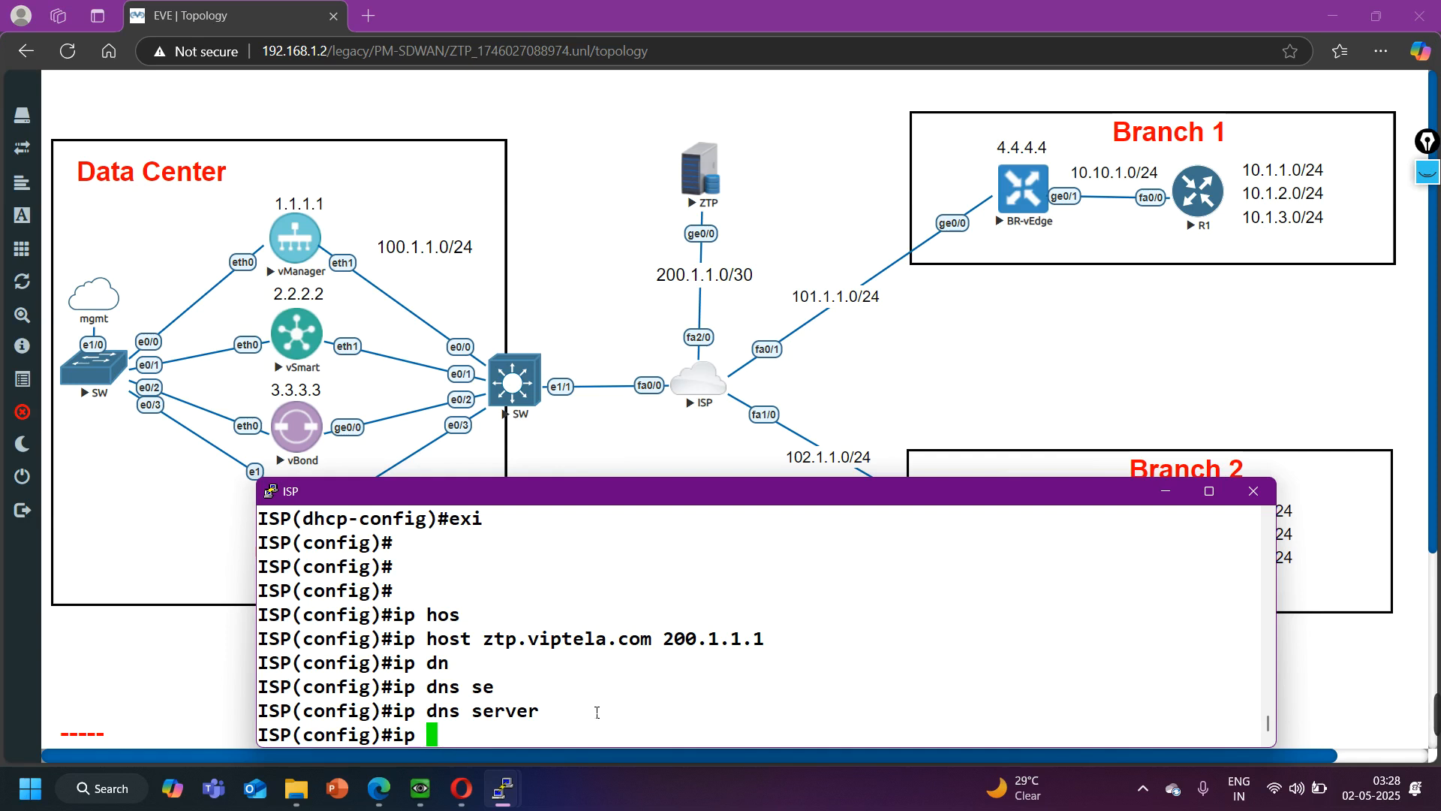
key("Tab")
key("BackSpace")
type("m")
key("Tab")
type("lo")
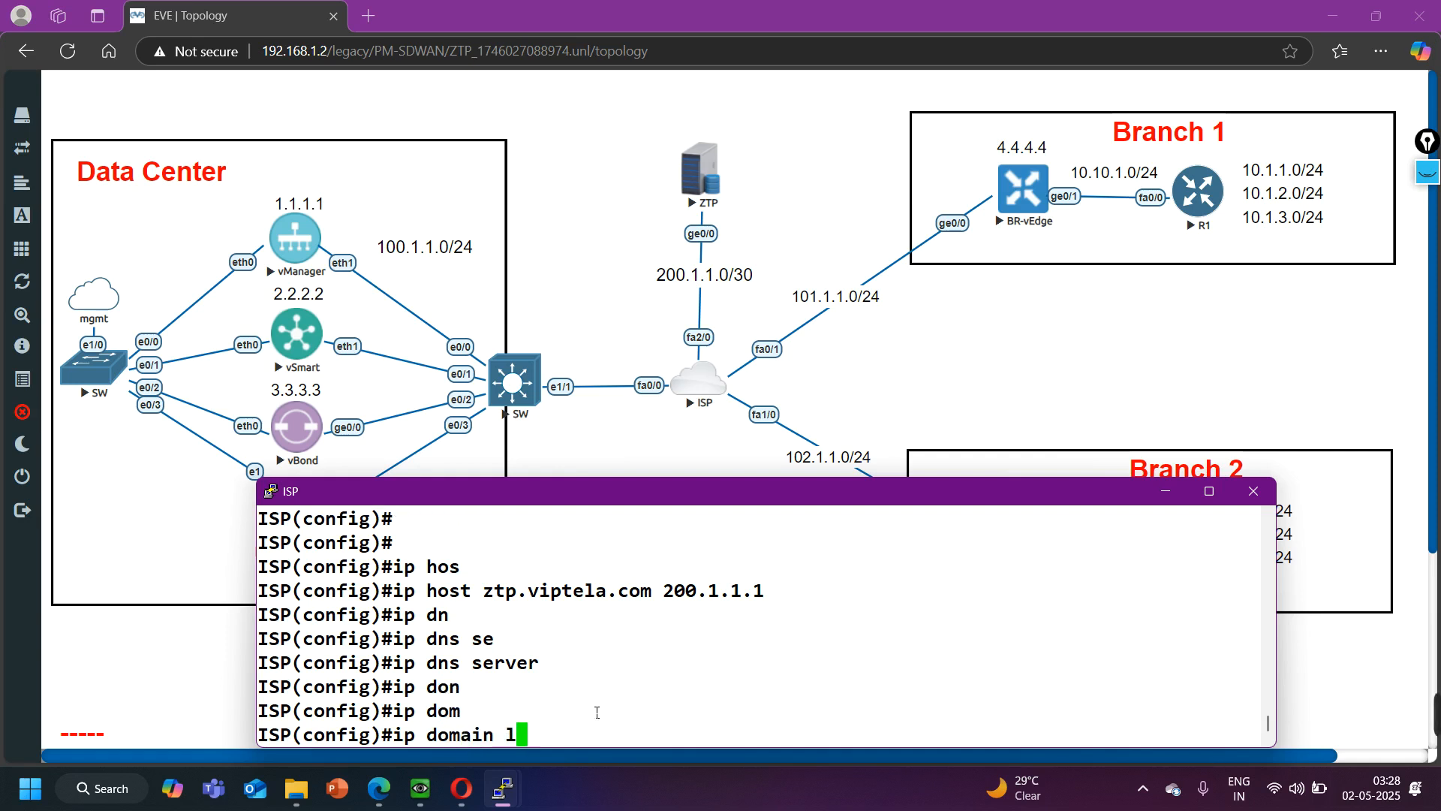
key("Tab")
key("Return")
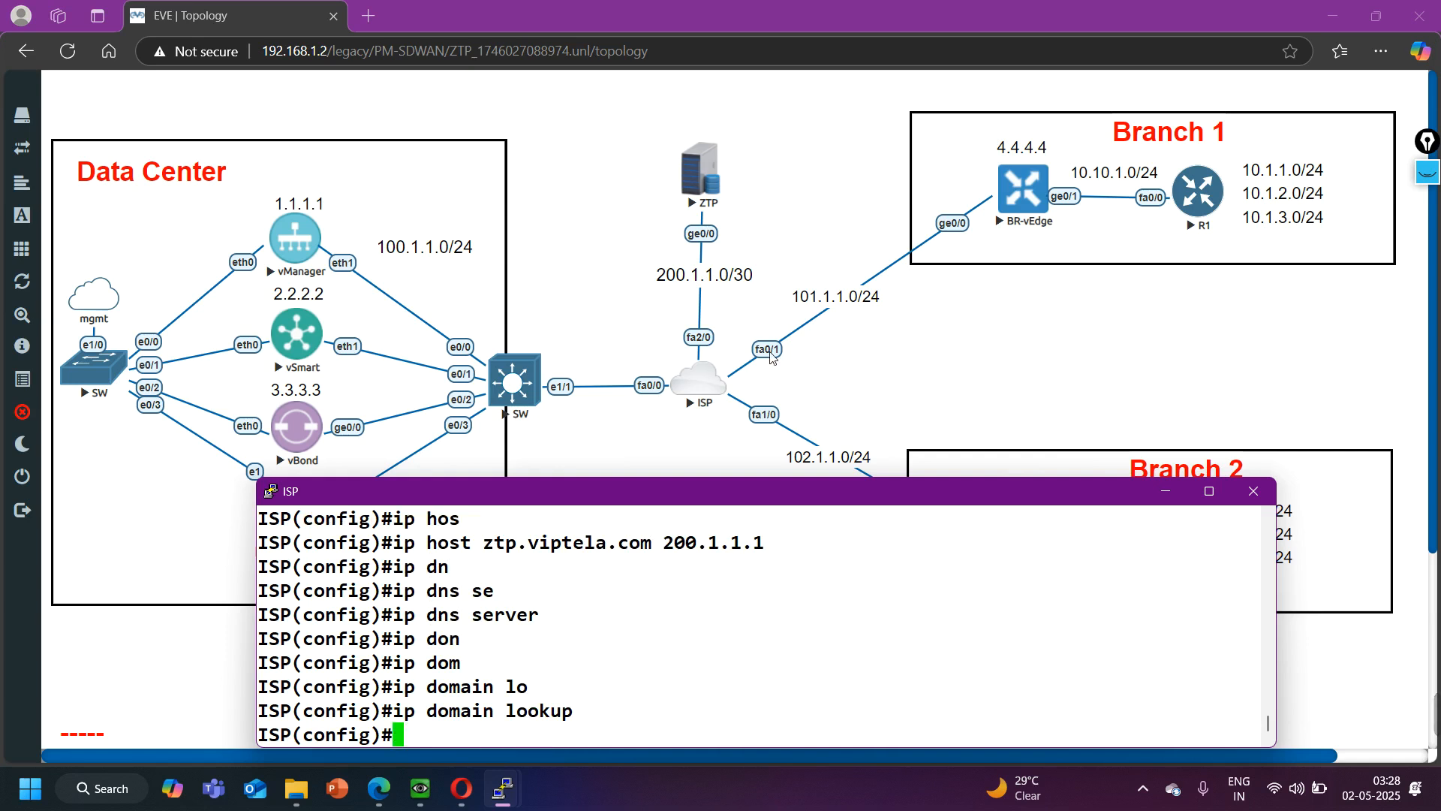
- Return to the BR-vEdge console, page past the remaining running-configuration output, and enter configuration mode
left_click(1020, 716)
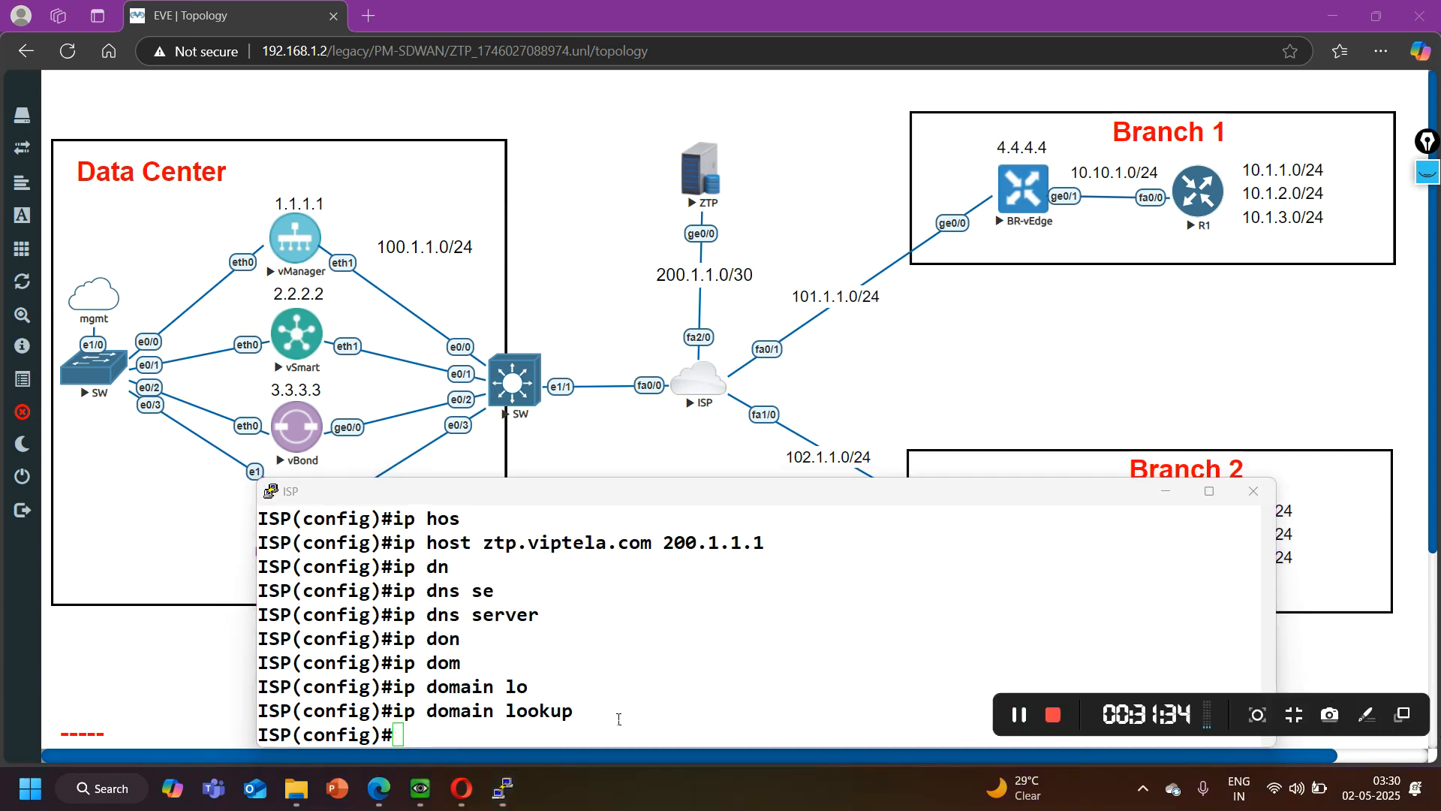
left_click(792, 218)
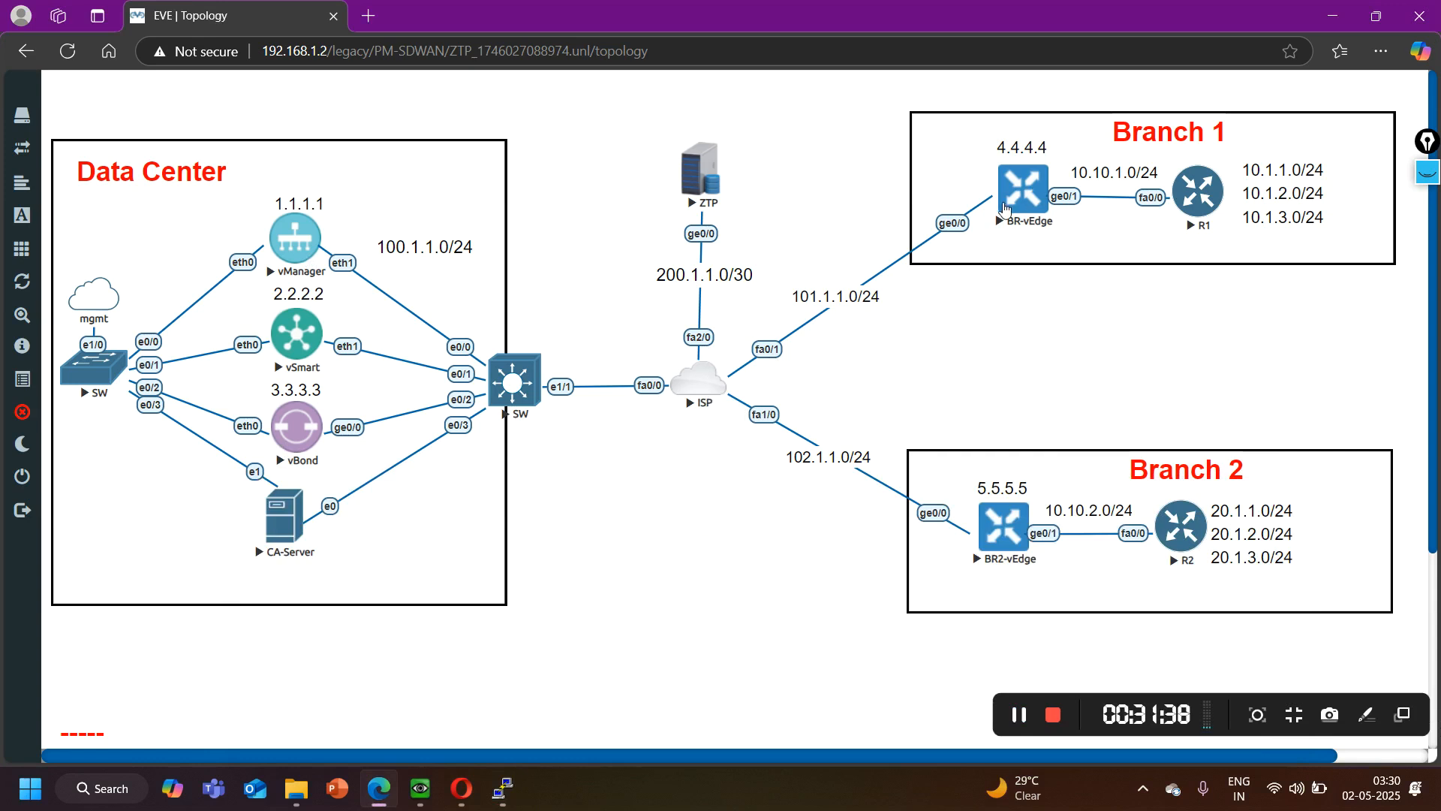
mouse_move(511, 790)
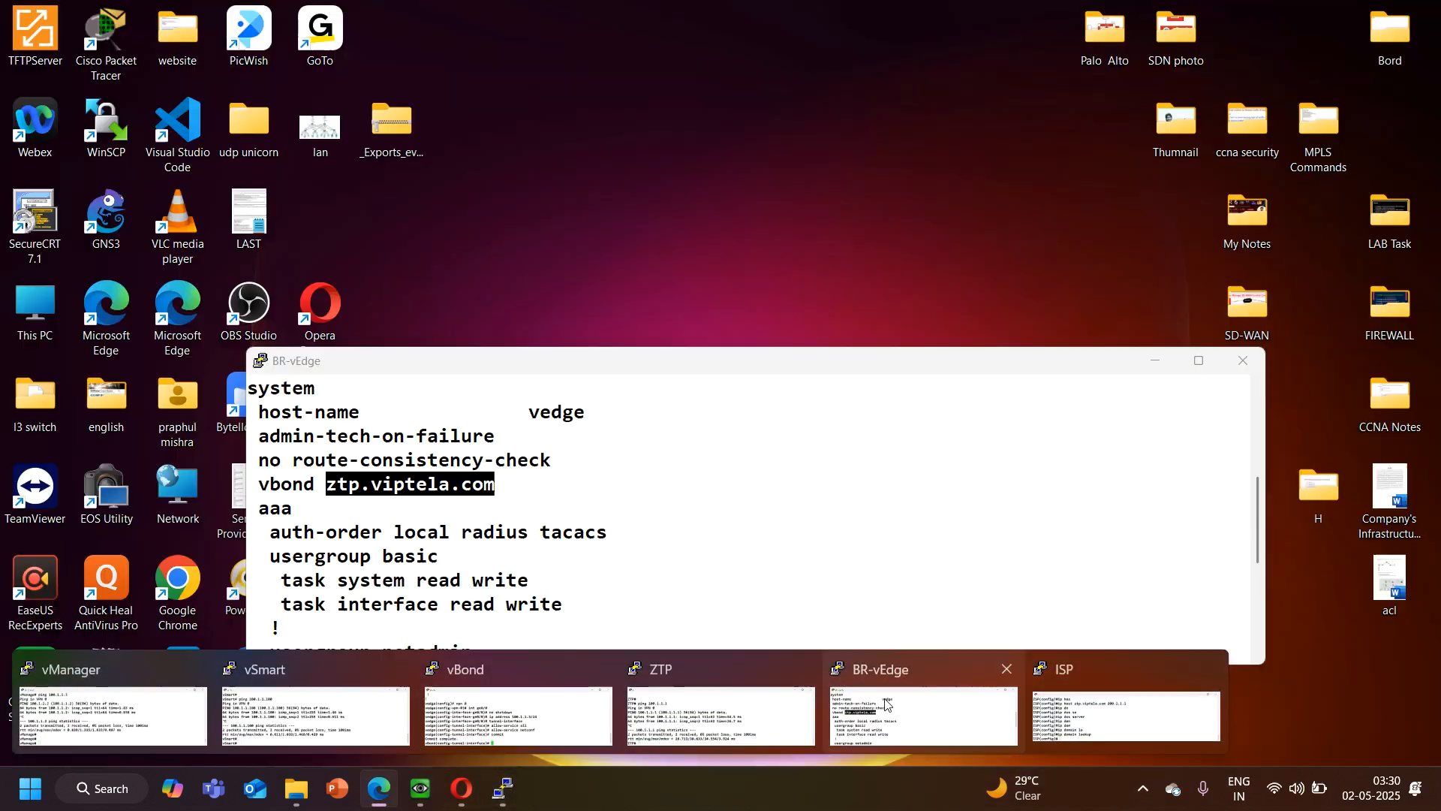
left_click(923, 713)
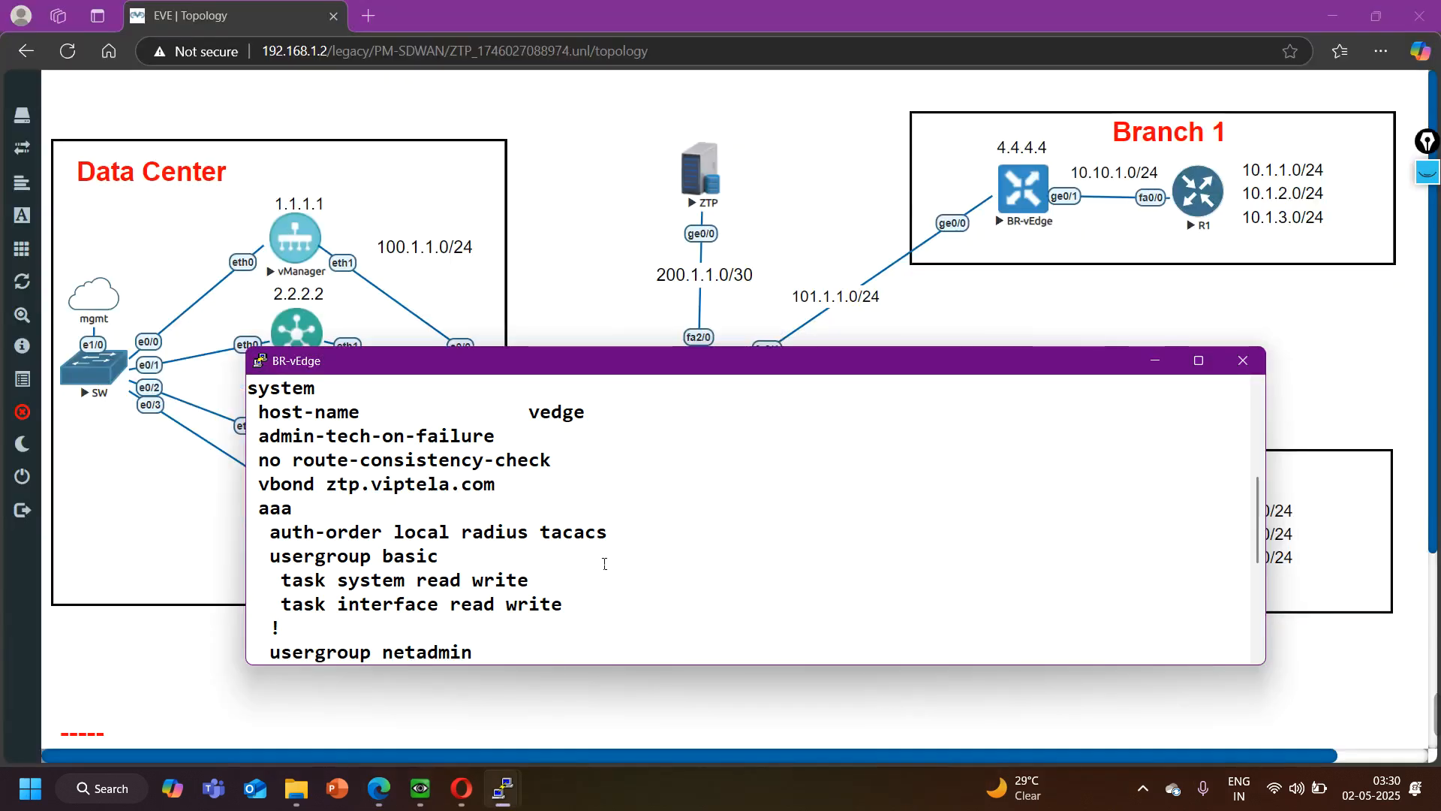
key("Return")
key("Return")
key("Return")
key("Return")
key("Return")
key("Return")
key("Return")
key("Return")
key("Return")
key("Return")
key("Return")
key("Return")
key("Return")
type("config")
key("Return")
key("Return")
key("Return")
key("Return")
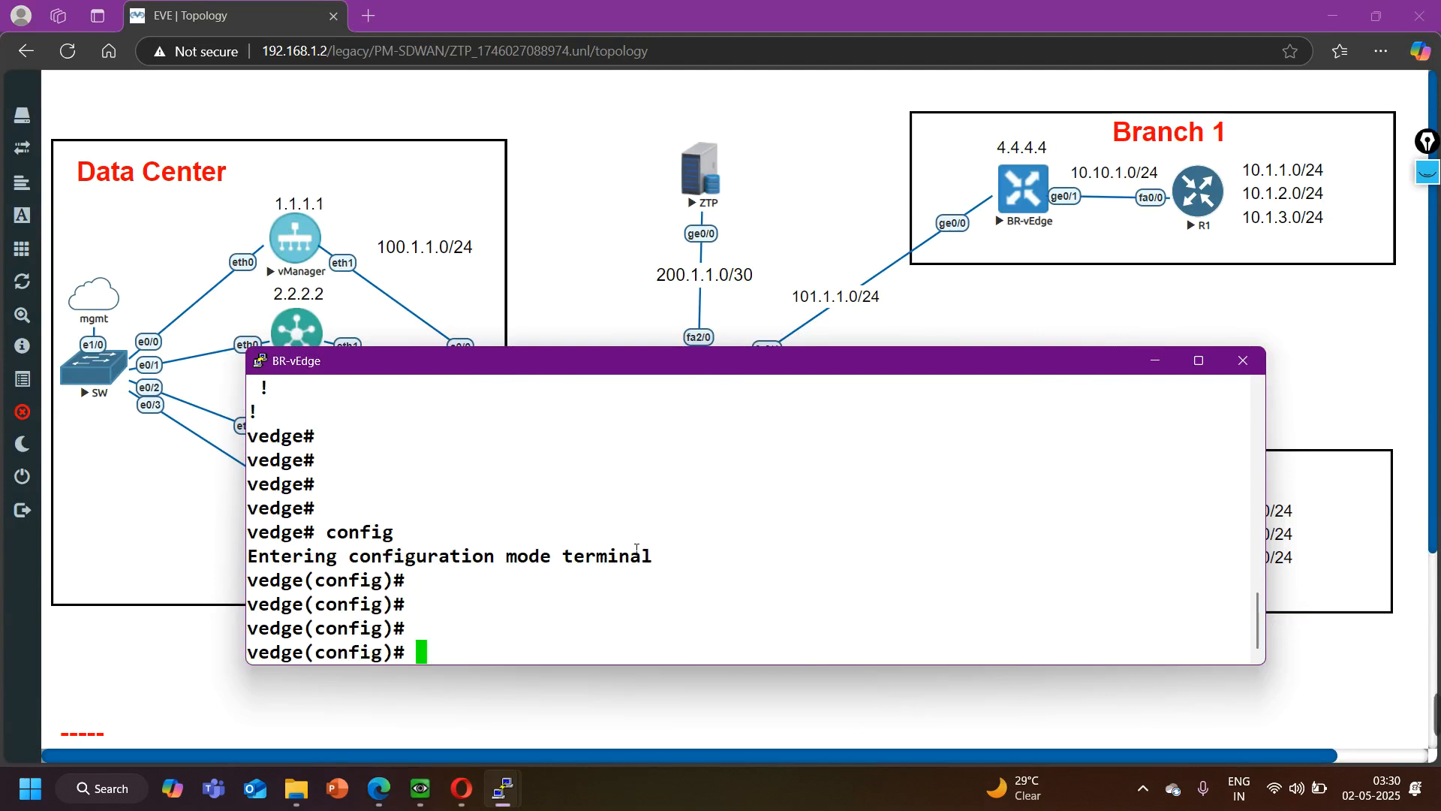
- Shut down interface ge0/0 in VPN 0 on BR-vEdge and commit the change
left_click_drag(882, 371, 887, 461)
type("vpn 0")
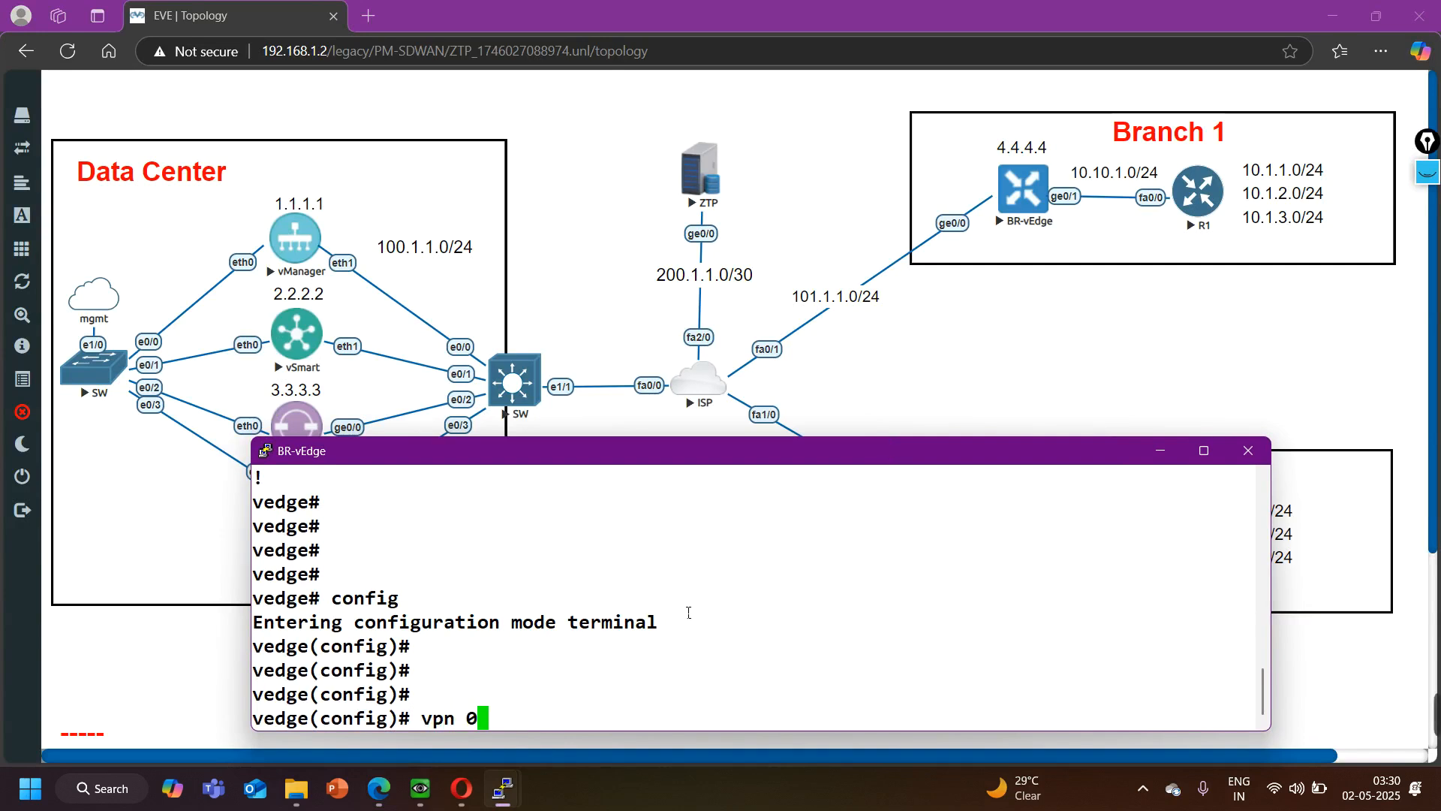
key("Return")
type("int ge0/0")
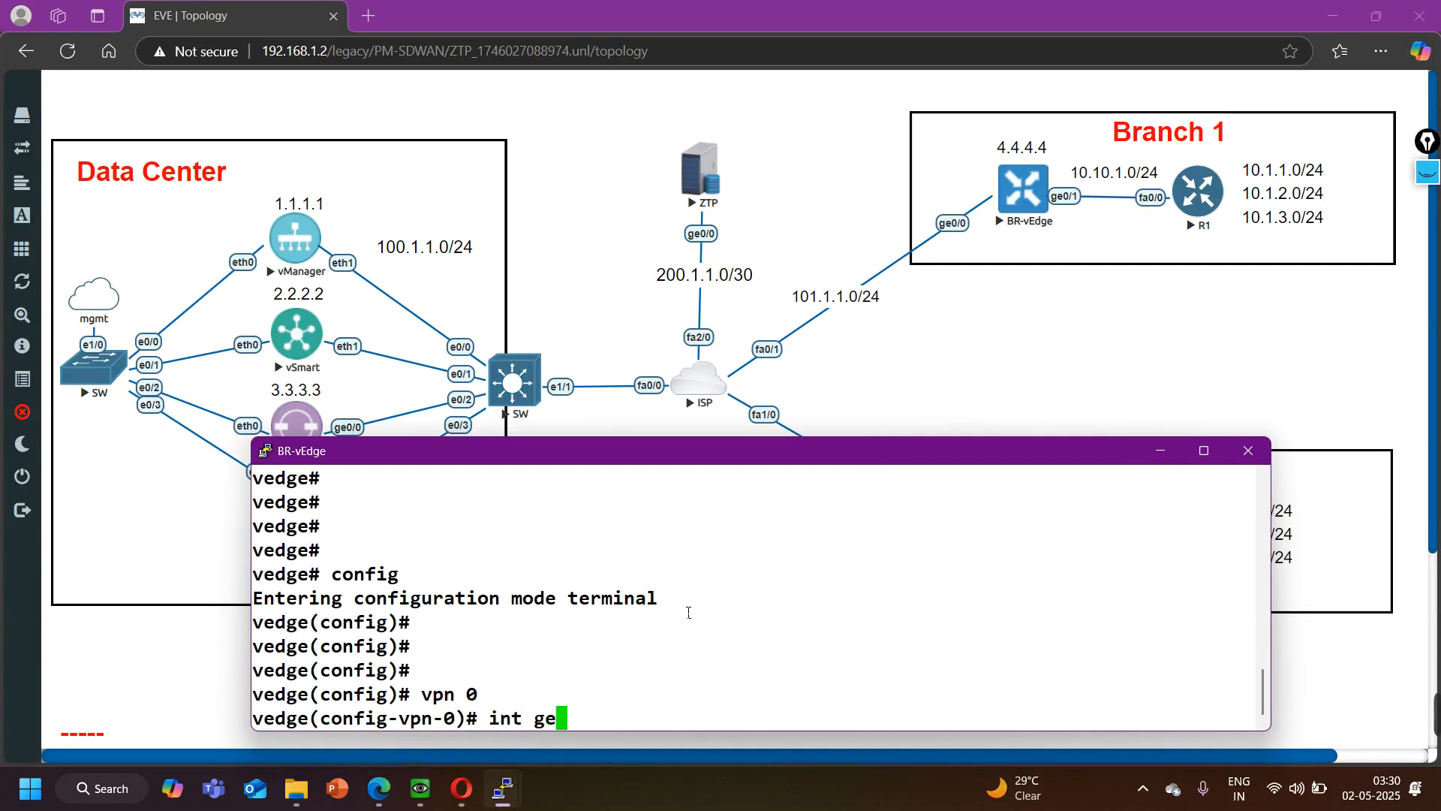
key("Return")
type("shutdown")
key("Return")
type("commit")
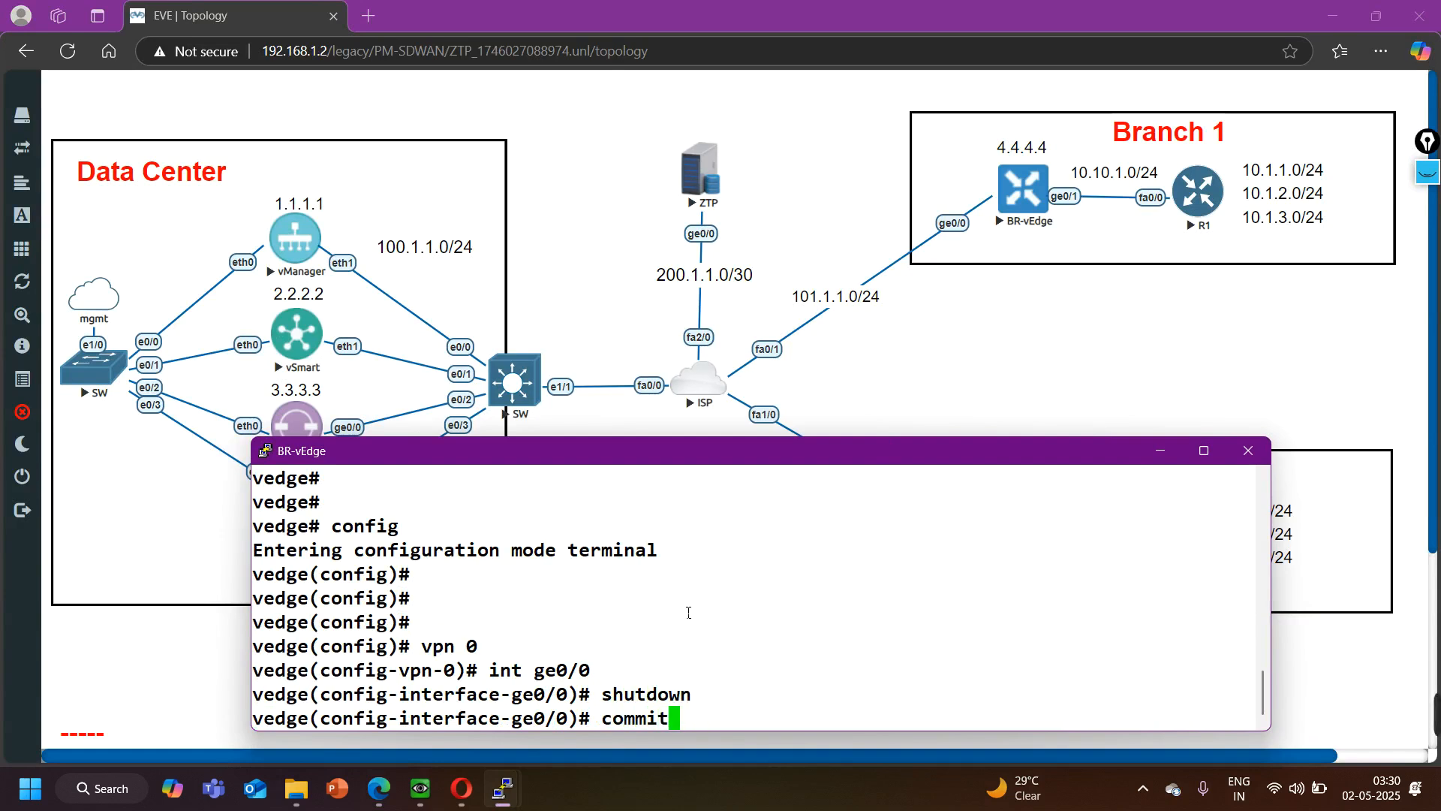
key("Return")
- Re-enable interface ge0/0 on BR-vEdge, commit the change, and leave configuration mode
type("no shutdown")
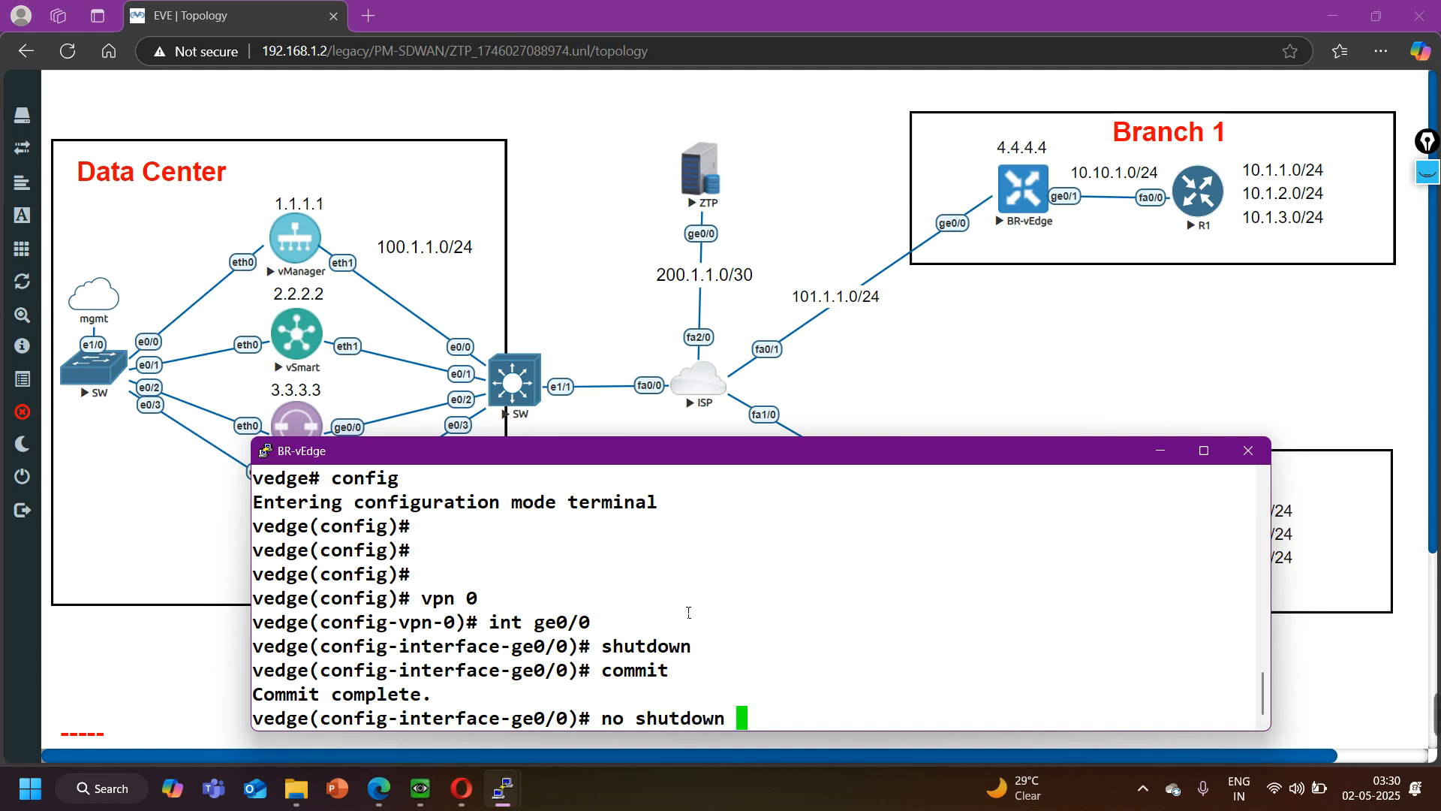
key("Return")
type("commit")
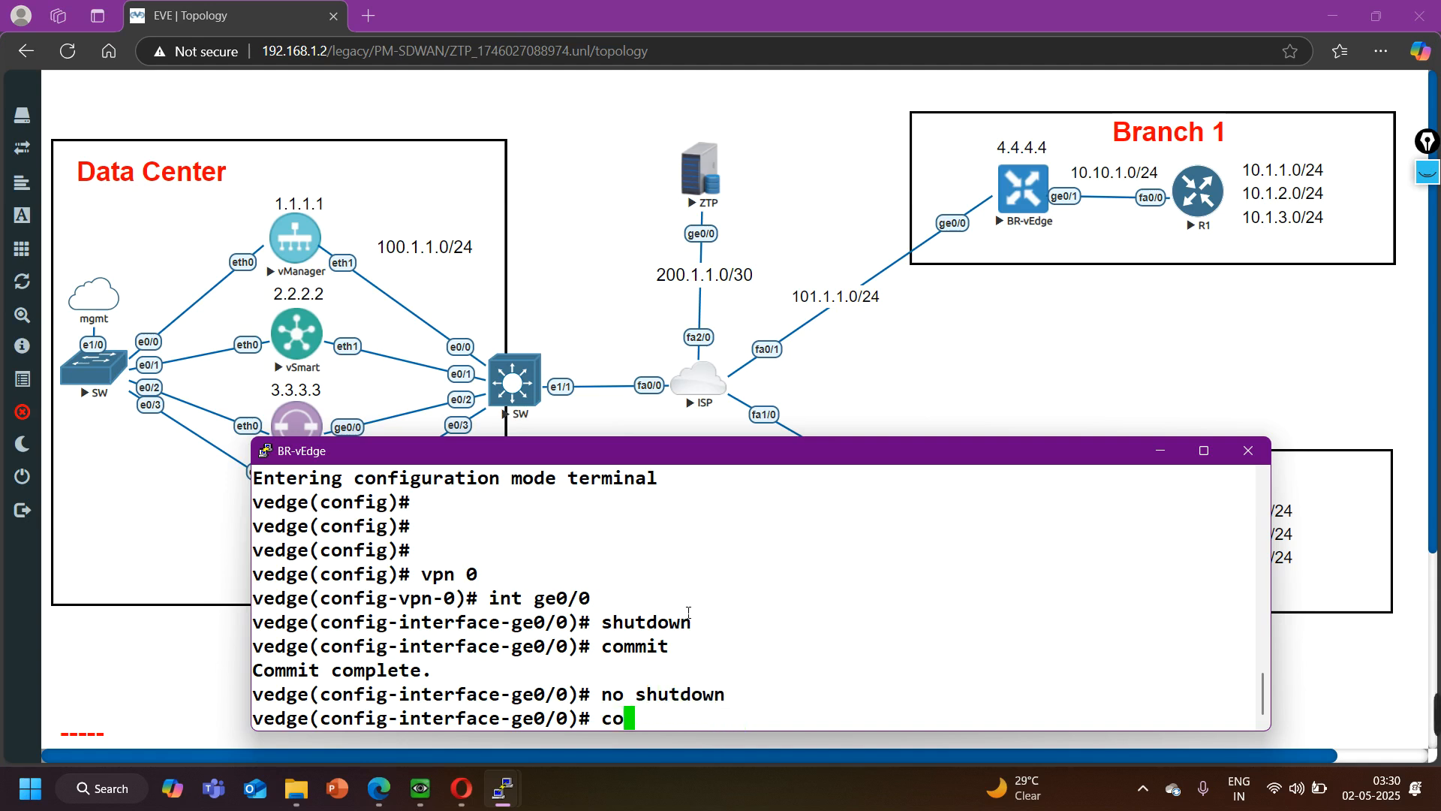
key("Return")
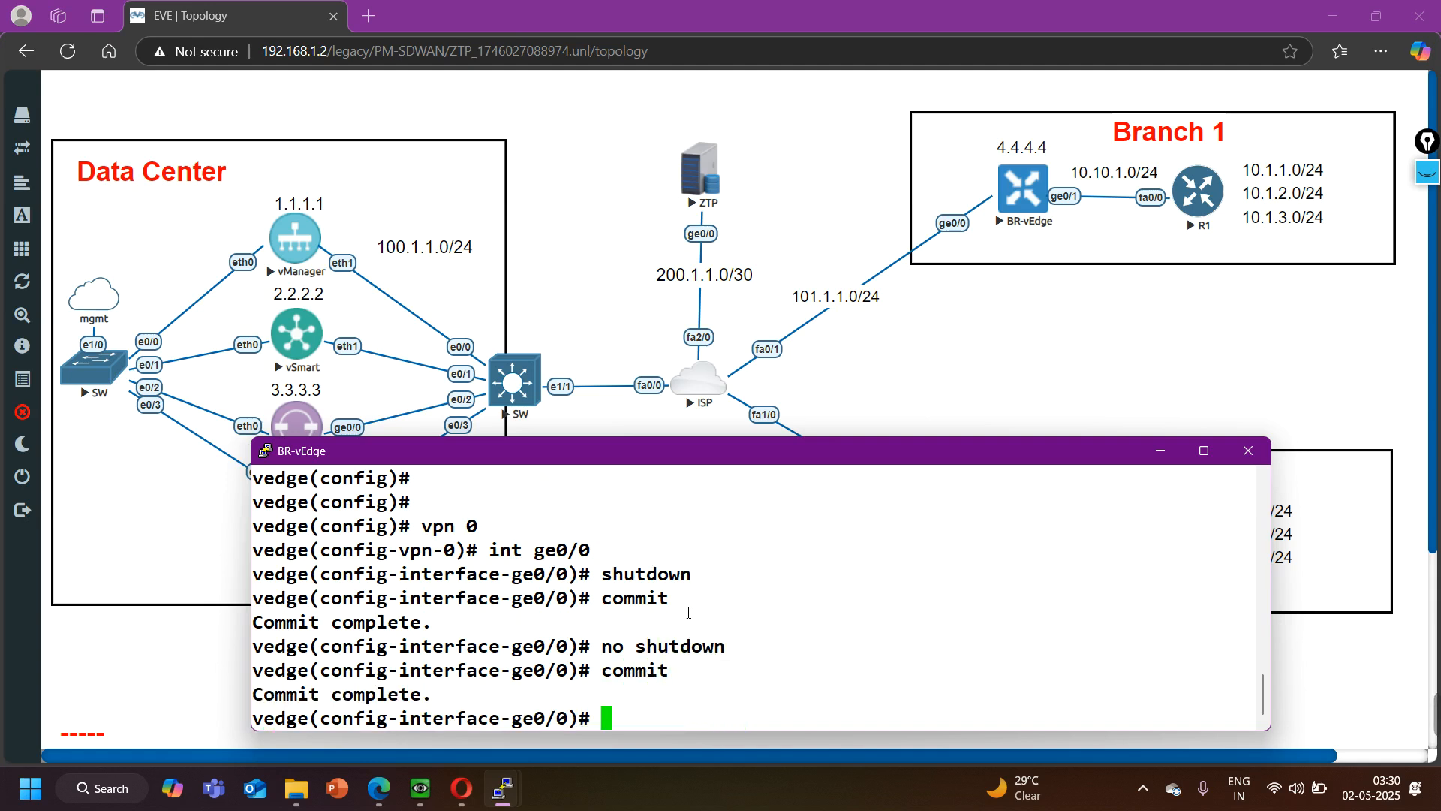
key("ctrl+z")
key("Return")
key("Return")
key("Return")
key("Return")
- Display BR-vEdge's interface descriptions and check the IP address assigned to ge0/0
type("show ")
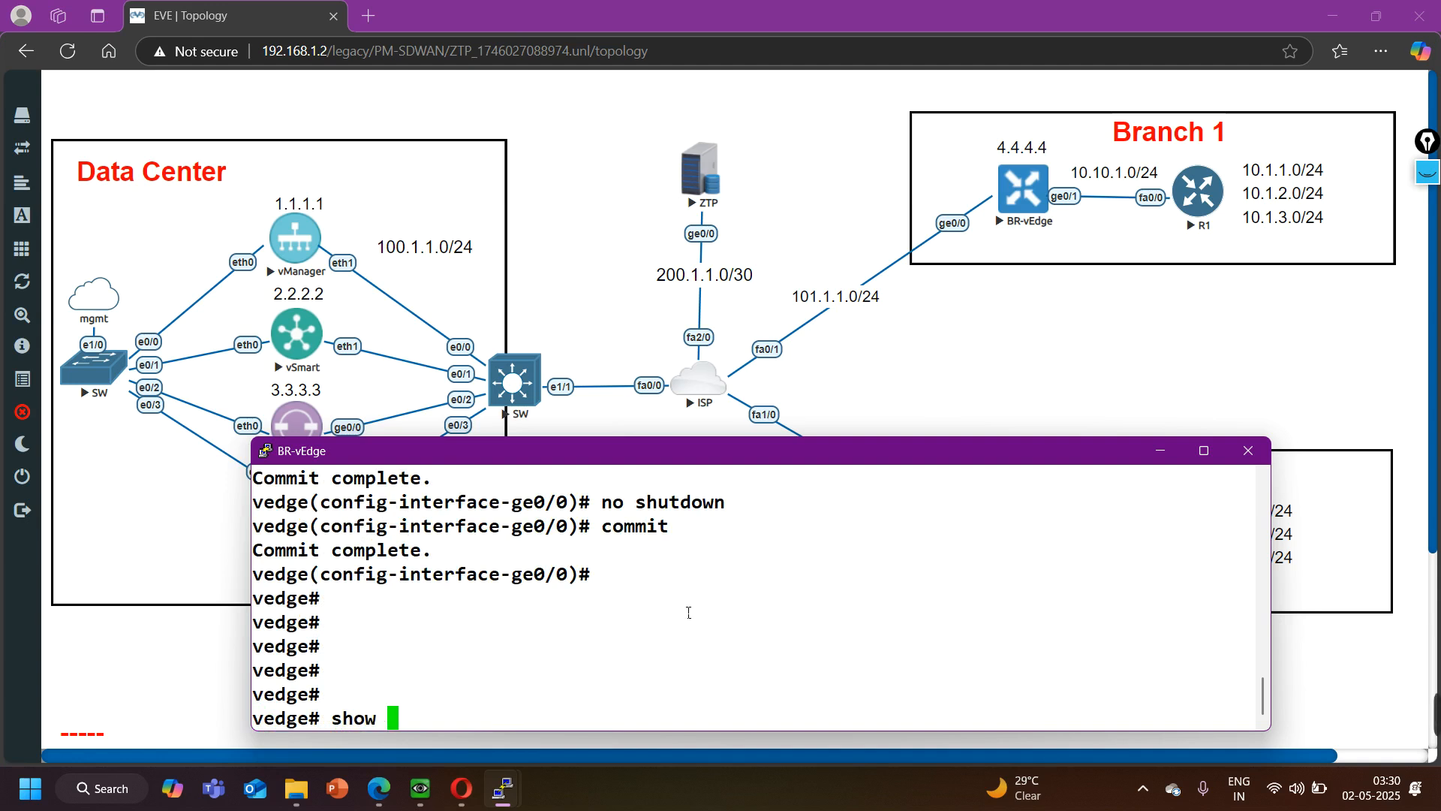
type("interface description")
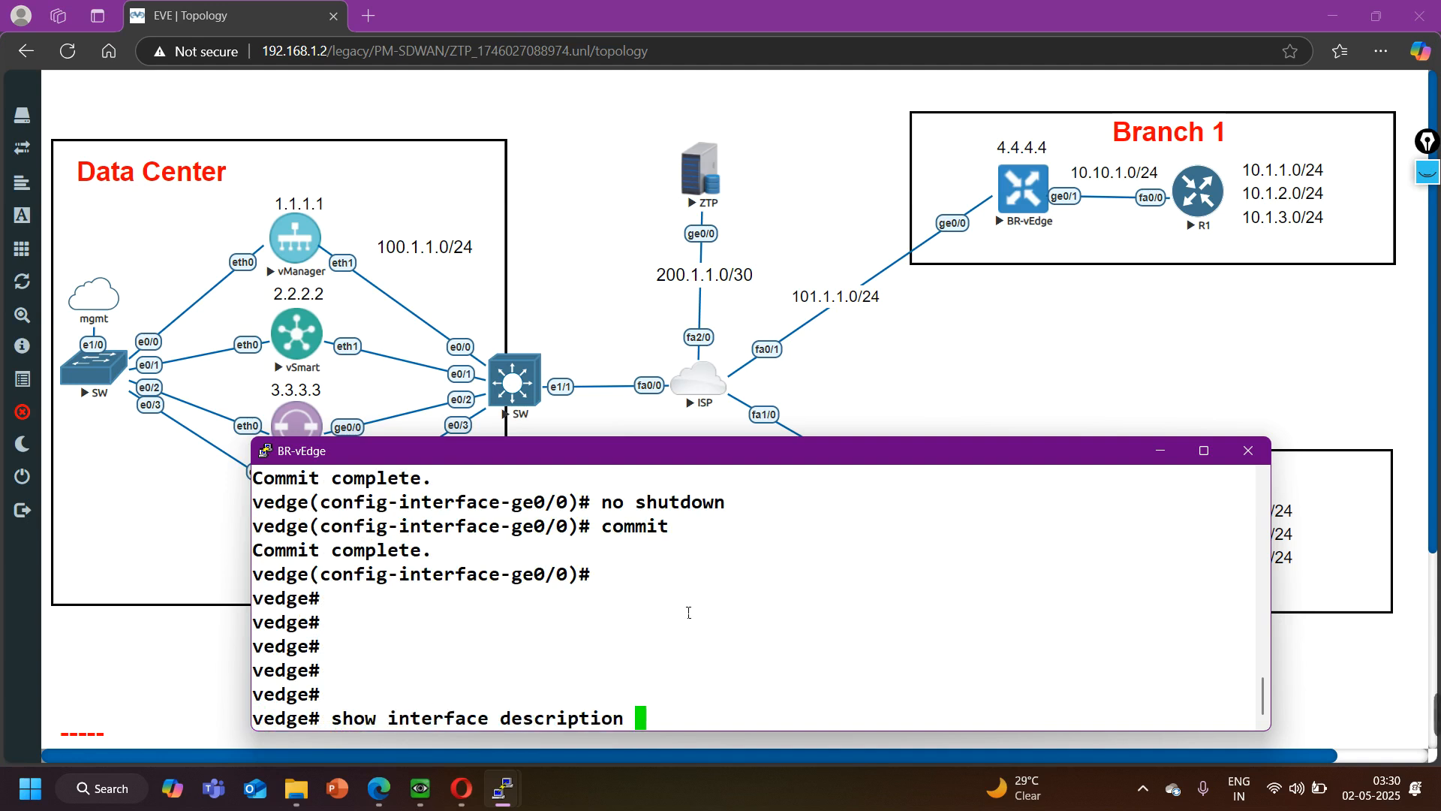
key("Return")
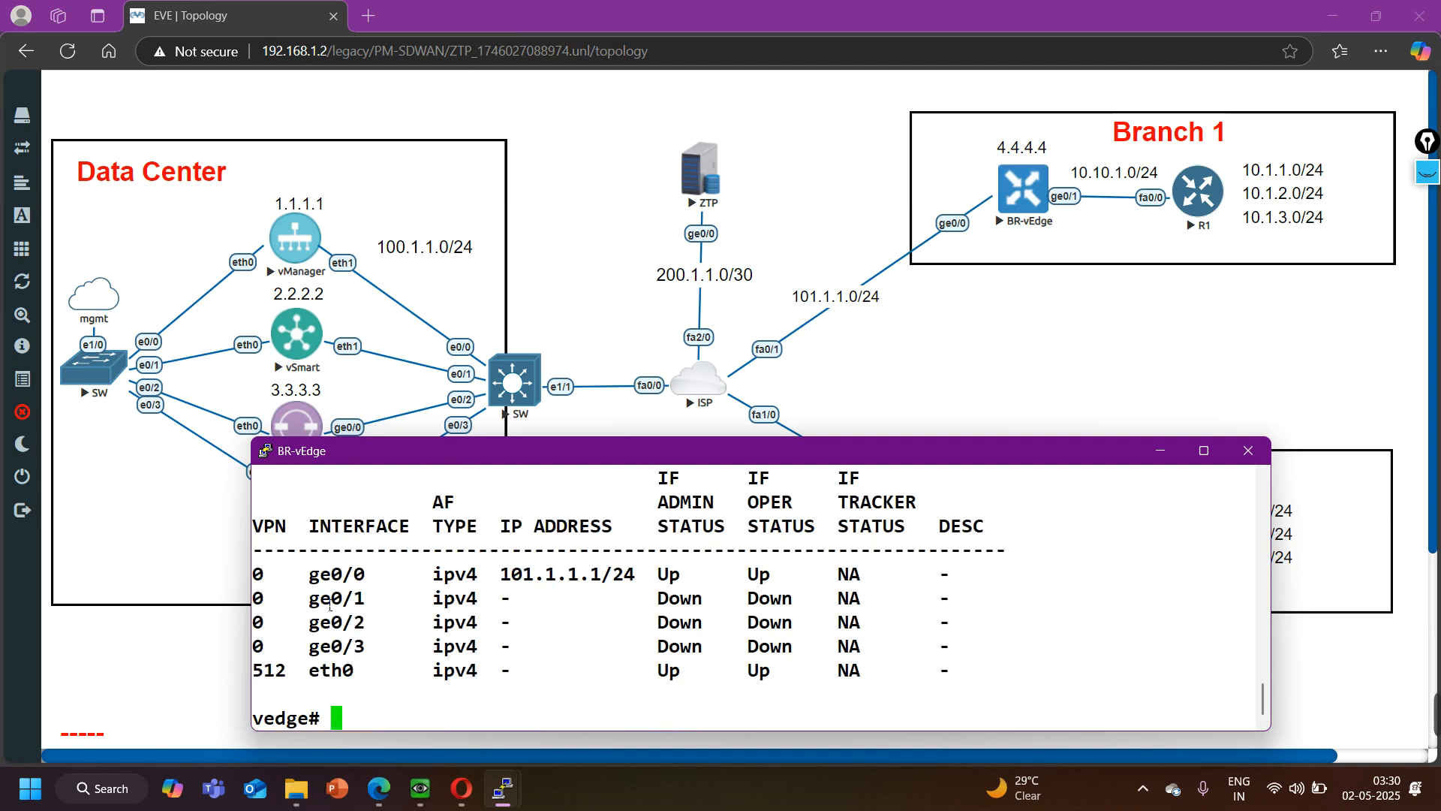
left_click_drag(303, 578, 386, 578)
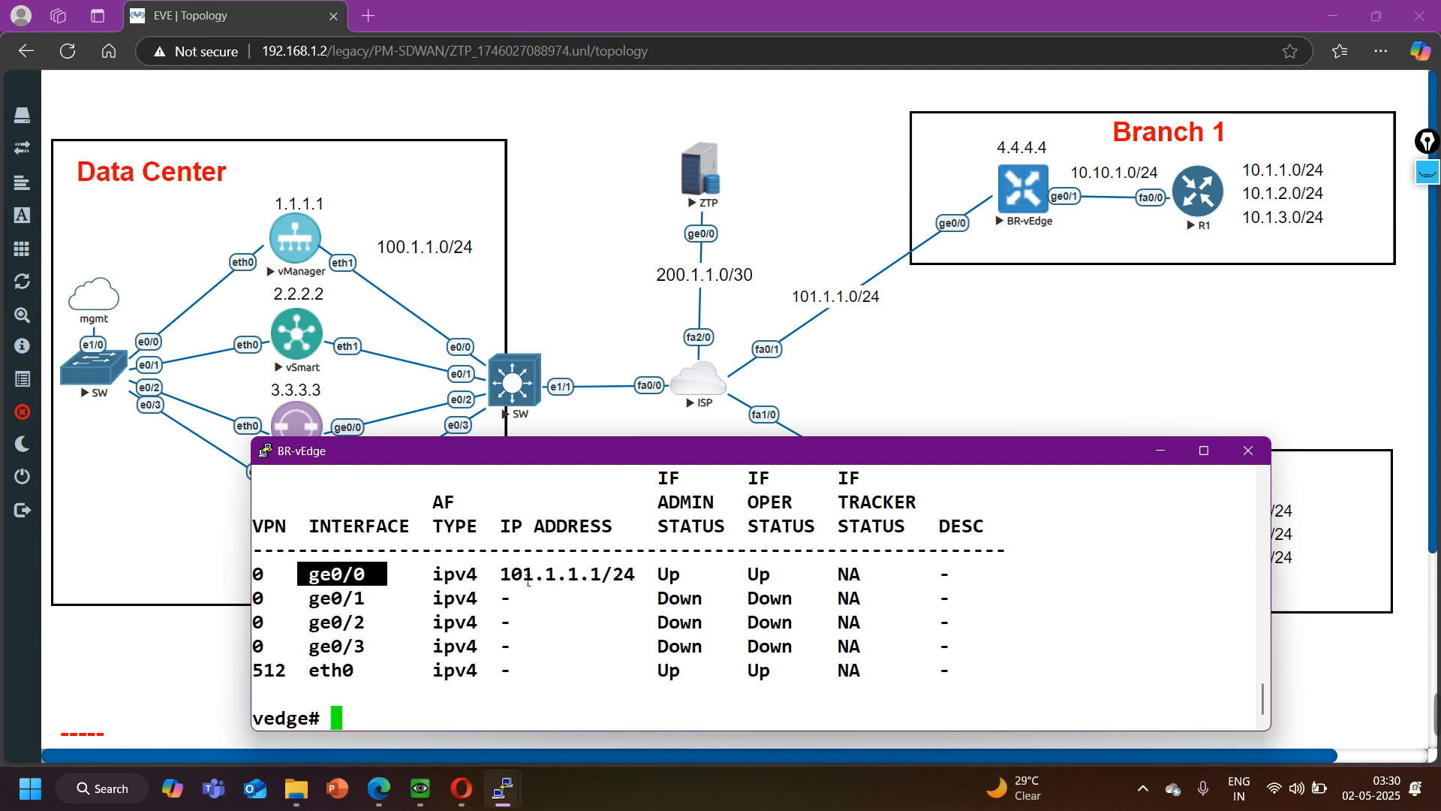
left_click_drag(510, 582, 648, 582)
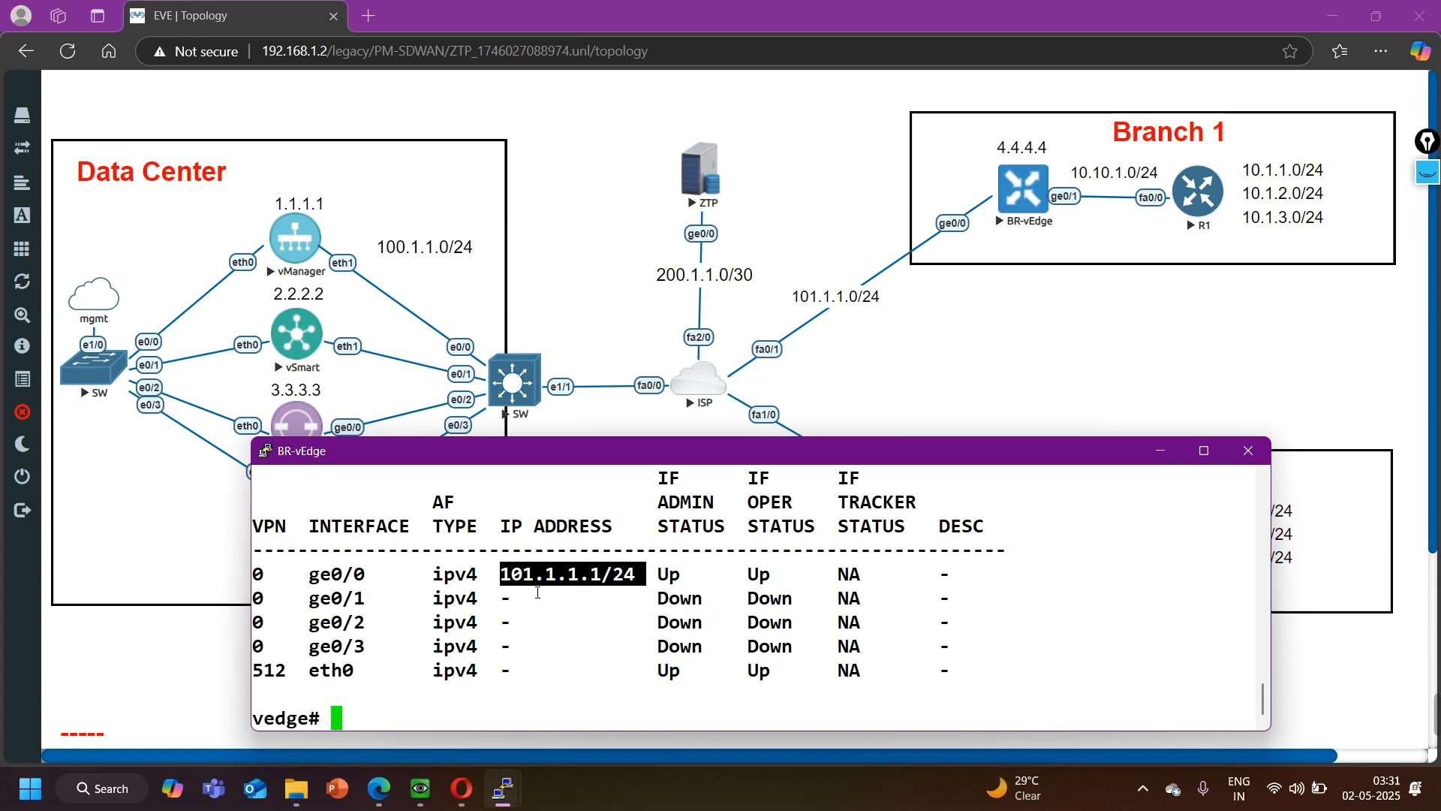
- Display BR-vEdge's running configuration for VPN 0 and examine the DHCP client setting under ge0/0
type("show run")
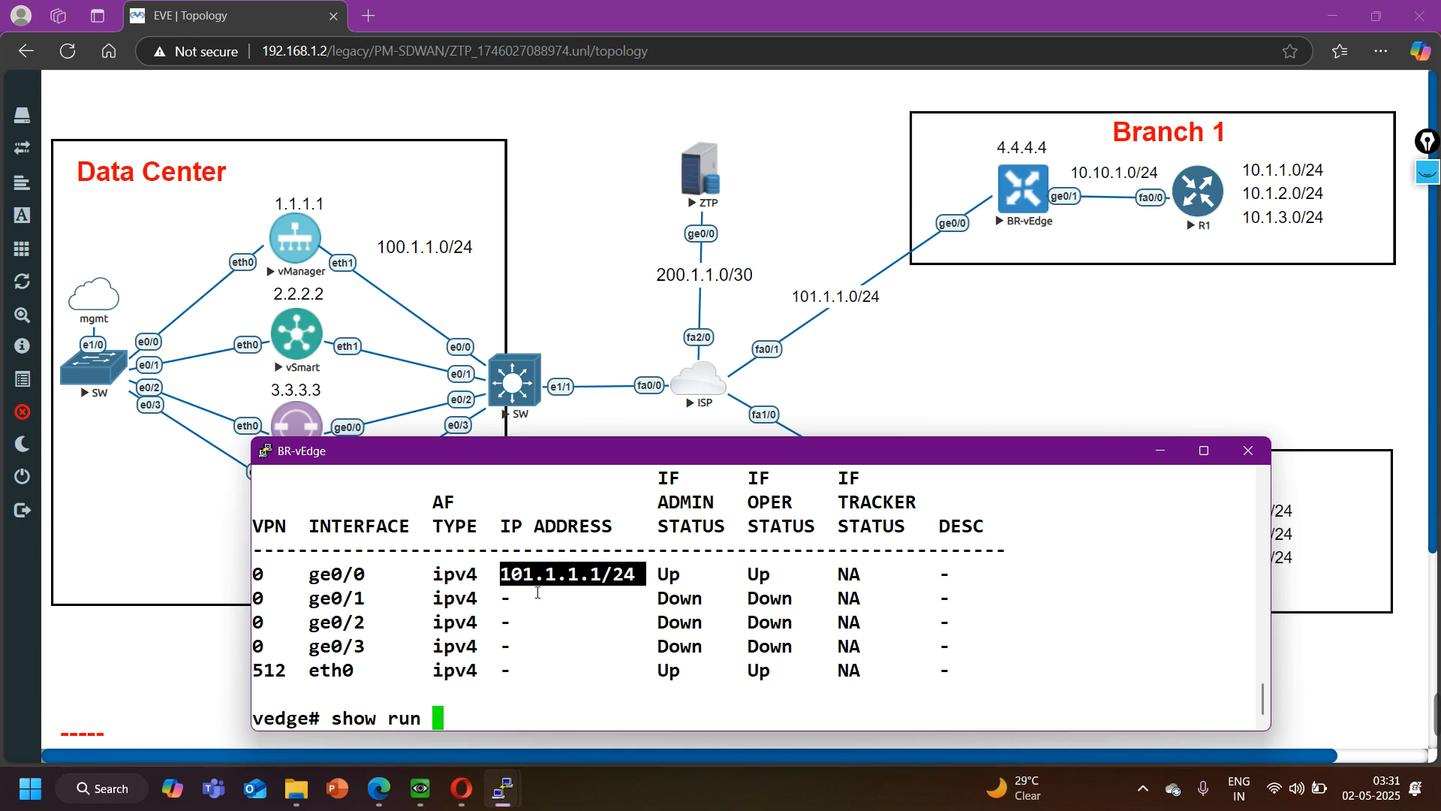
type("ning-config vp")
key("Tab")
type("0")
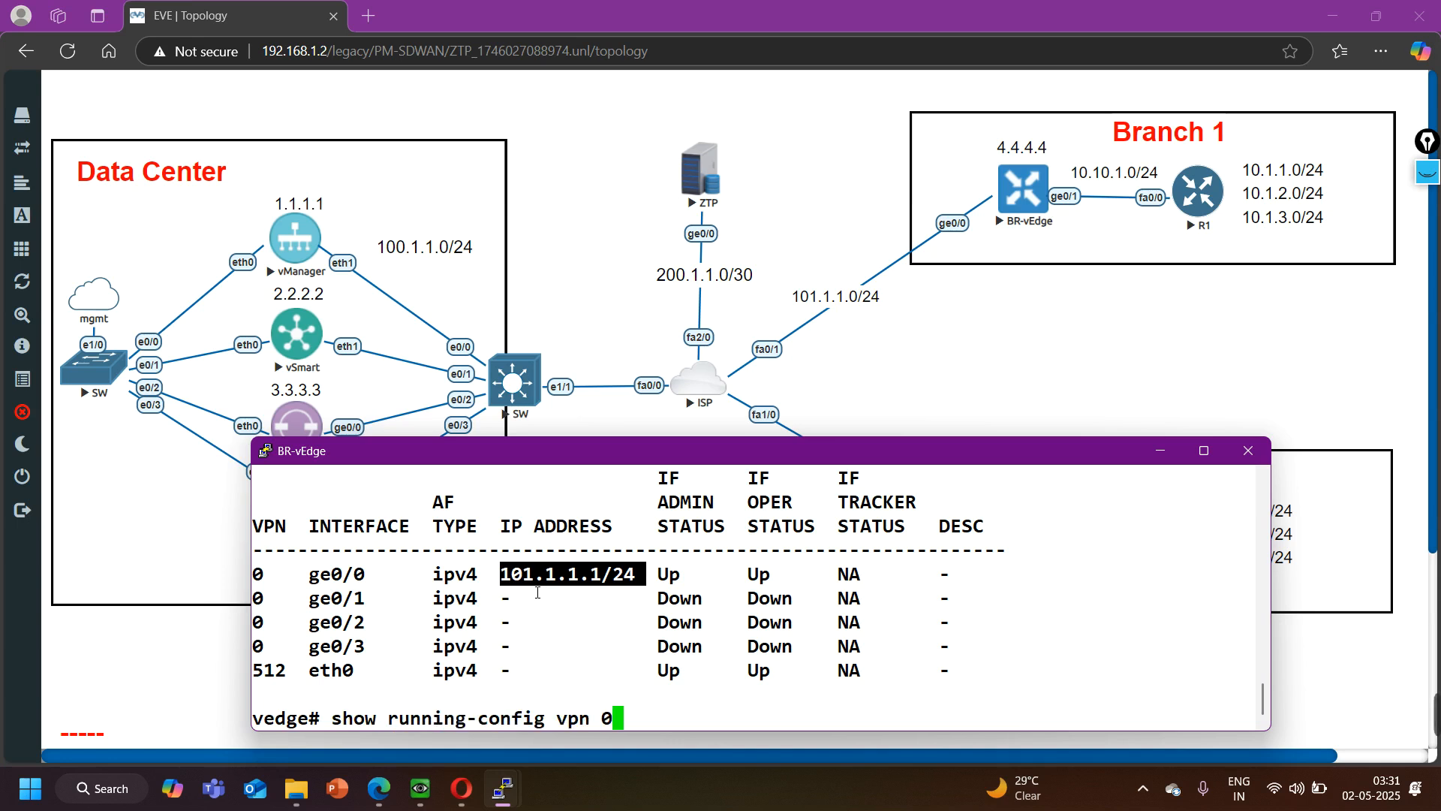
key("Return")
scroll(510, 598, "up", 3)
middle_click(490, 605)
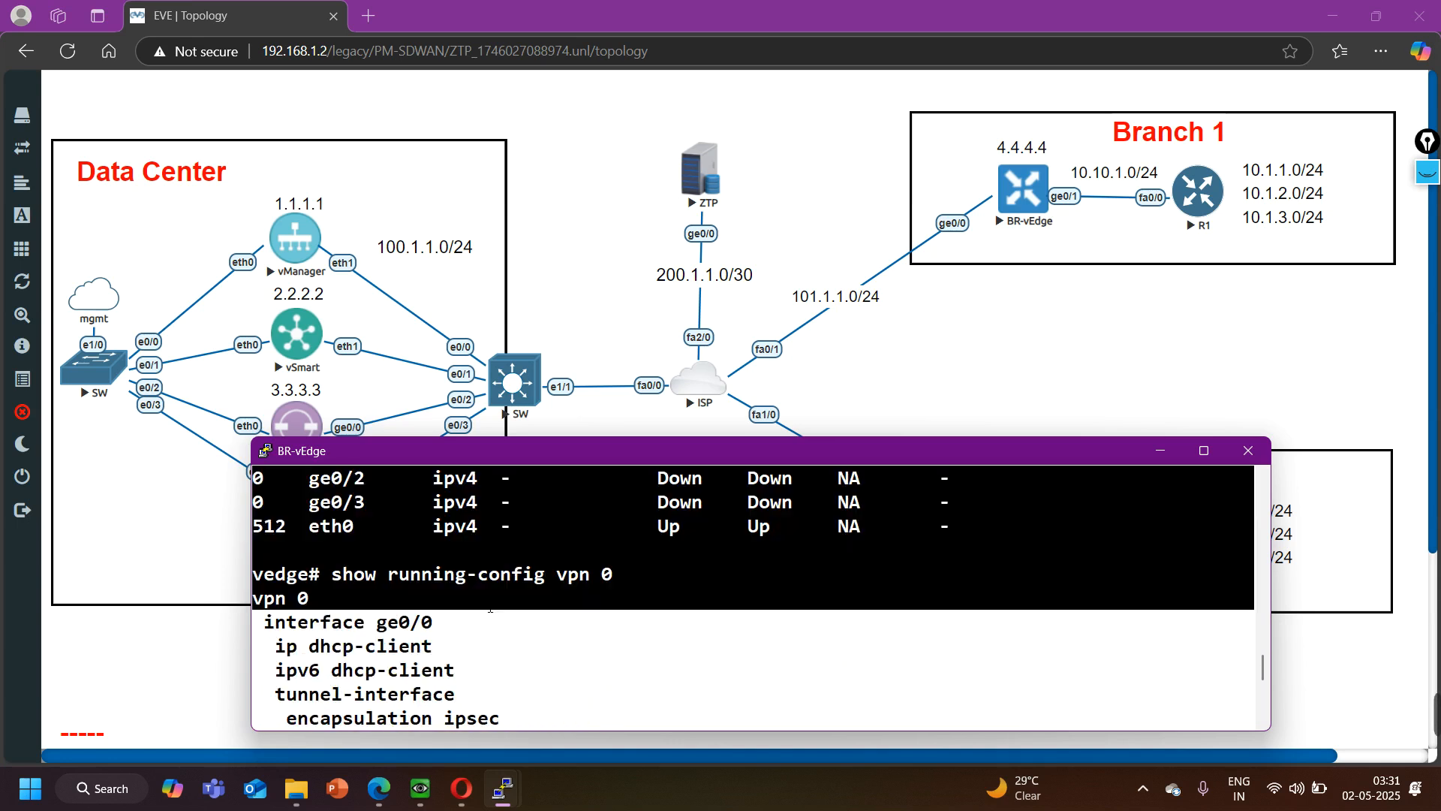
left_click(432, 655)
left_click_drag(343, 626, 431, 633)
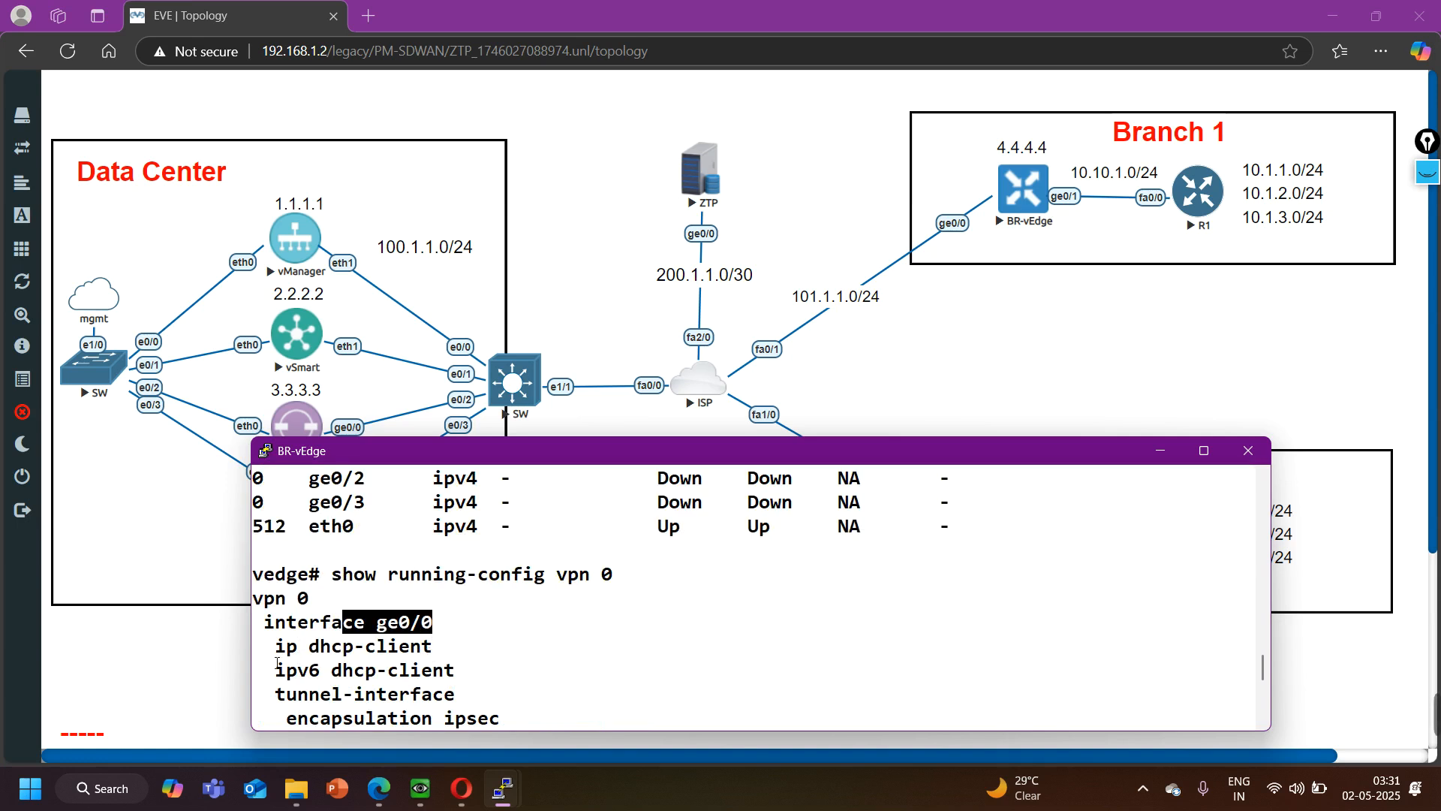
left_click_drag(279, 657, 434, 657)
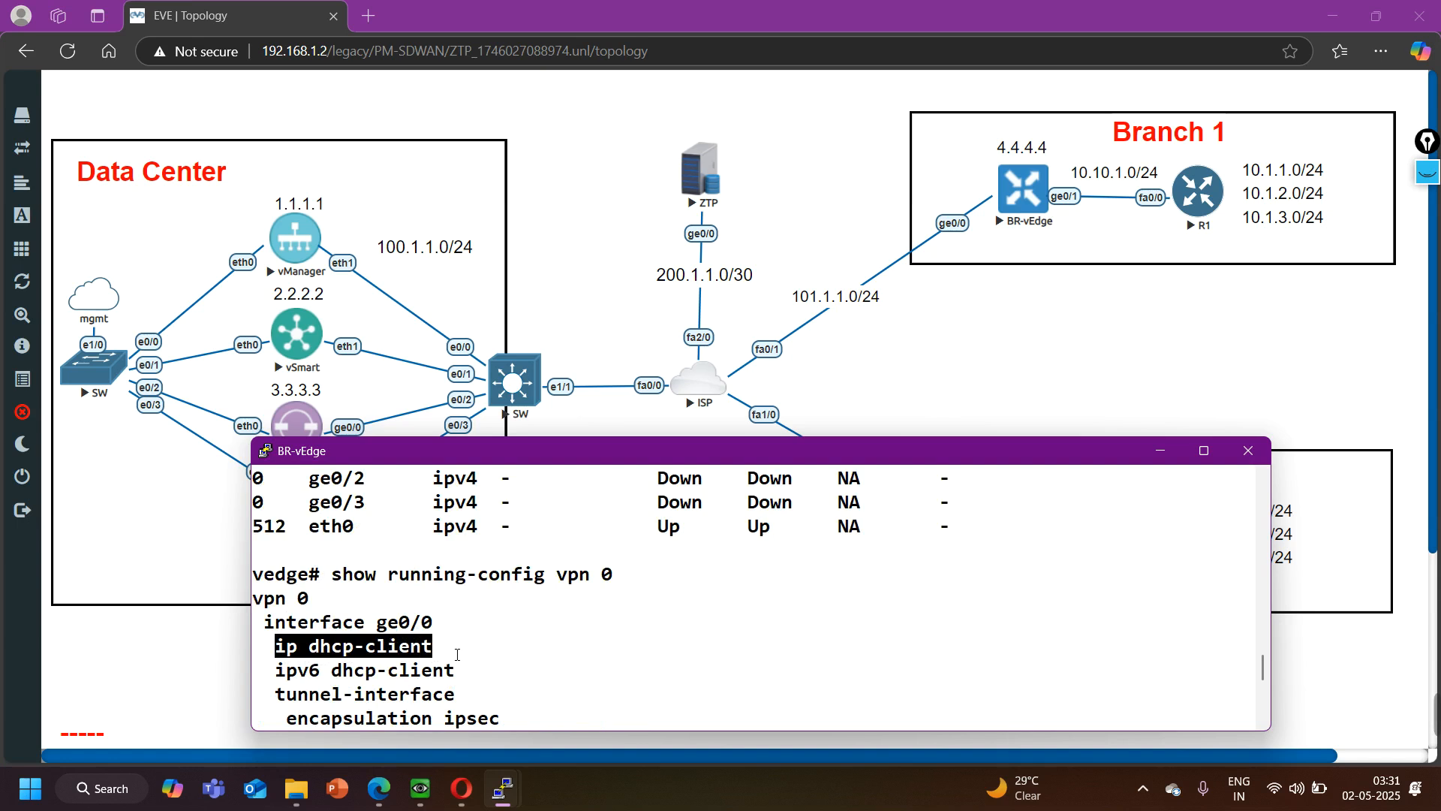
scroll(453, 659, "down", 2)
scroll(454, 659, "down", 4)
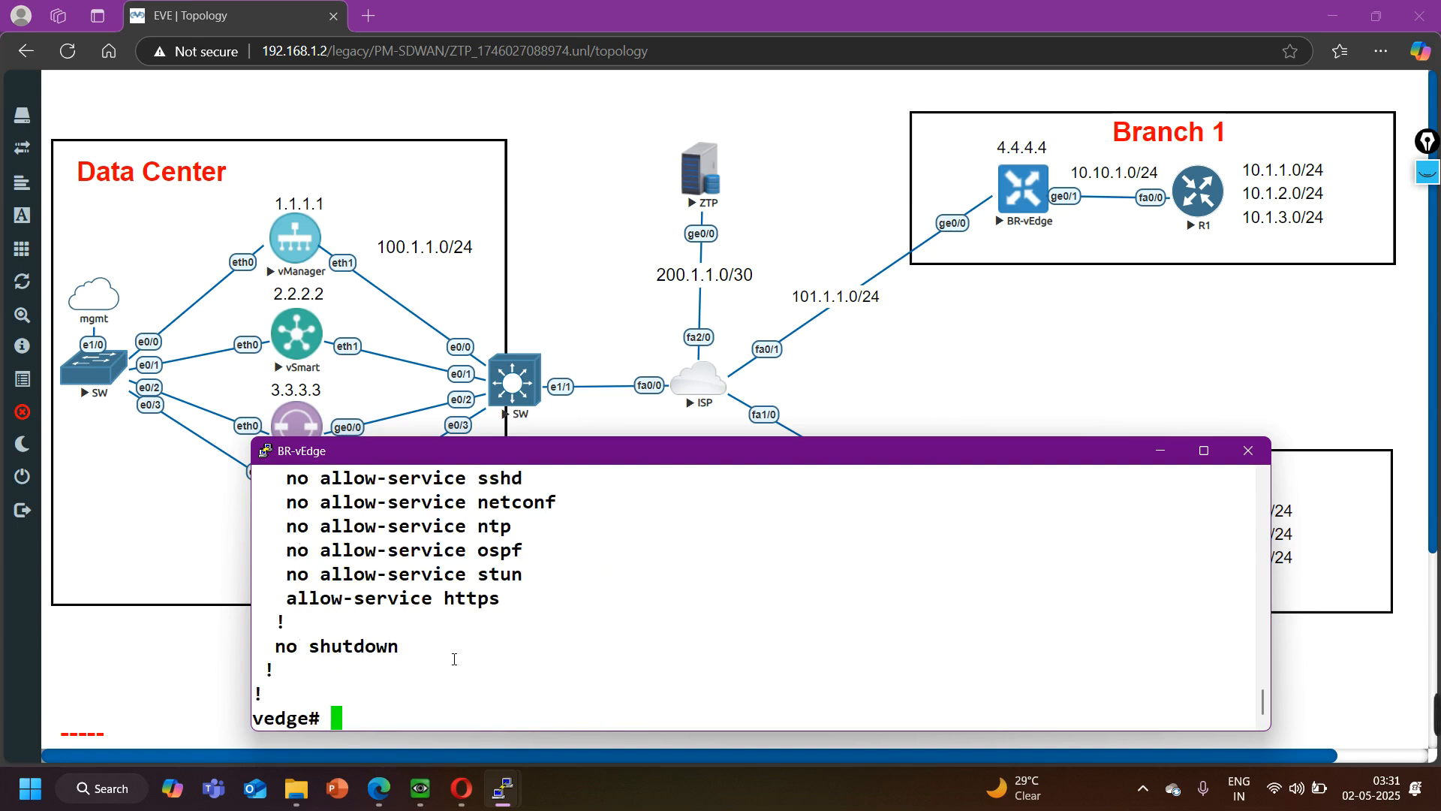
- Display BR-vEdge's IP routes and examine the default route's next hop and the connected route
type("show ip routes")
key("Return")
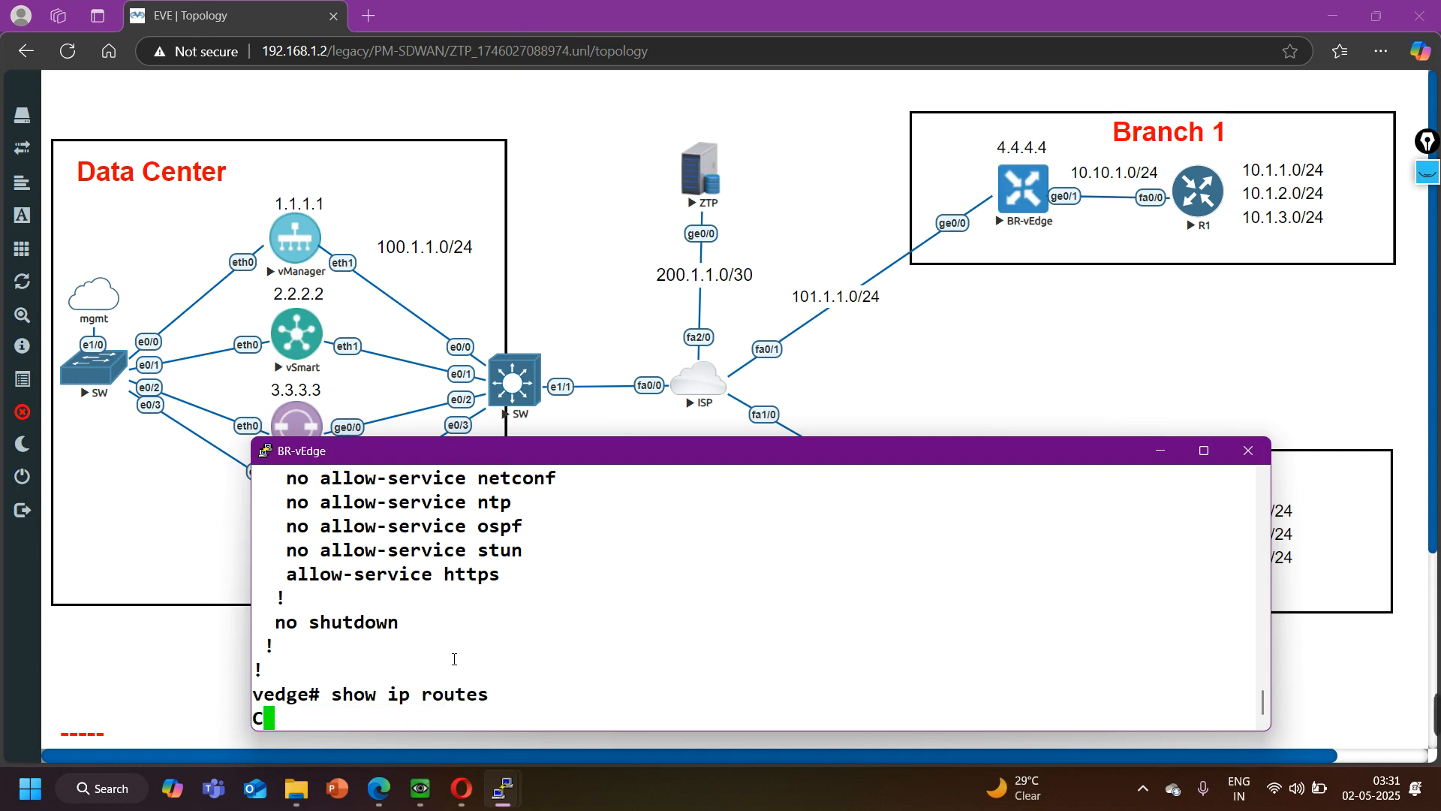
left_click_drag(323, 599, 421, 599)
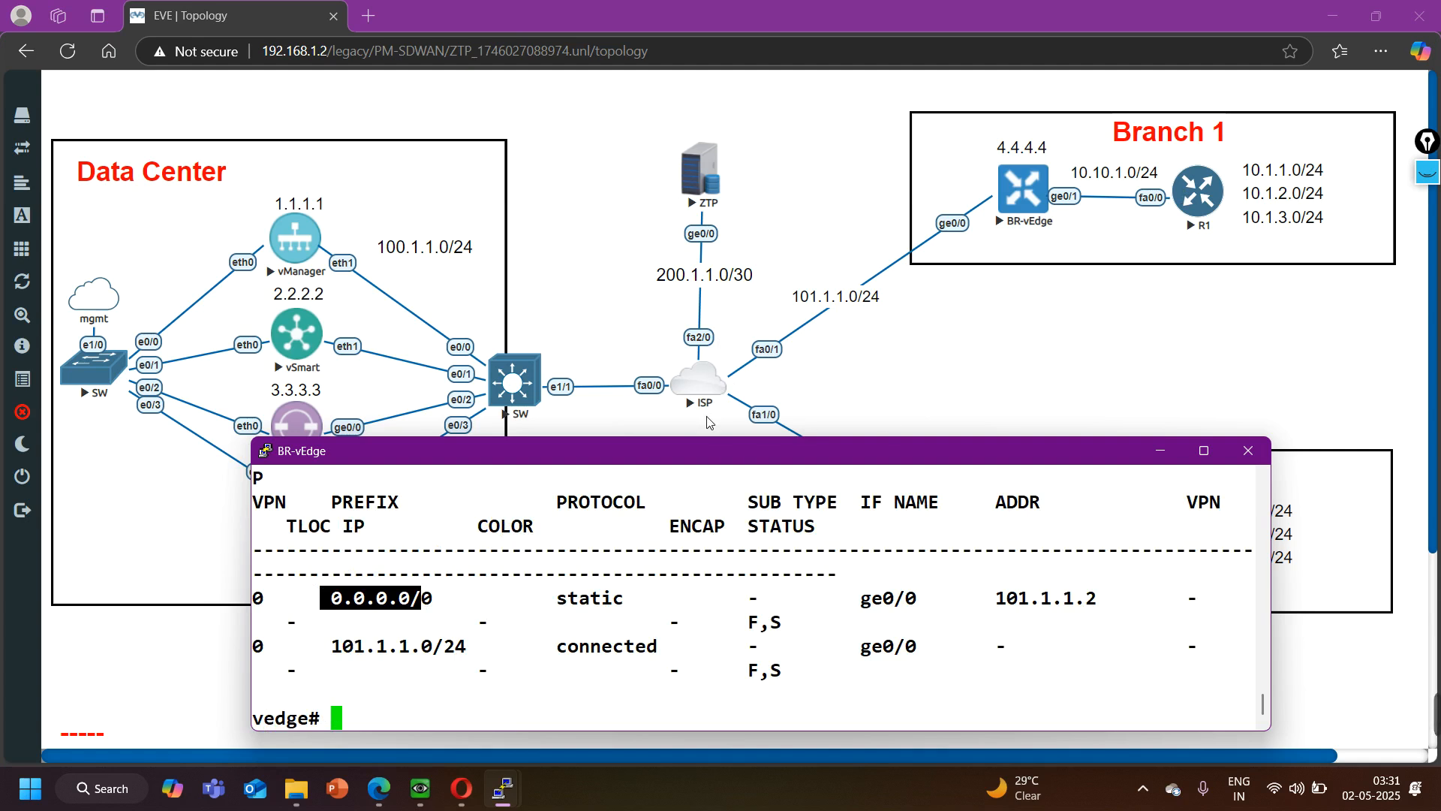
left_click_drag(997, 600, 1120, 603)
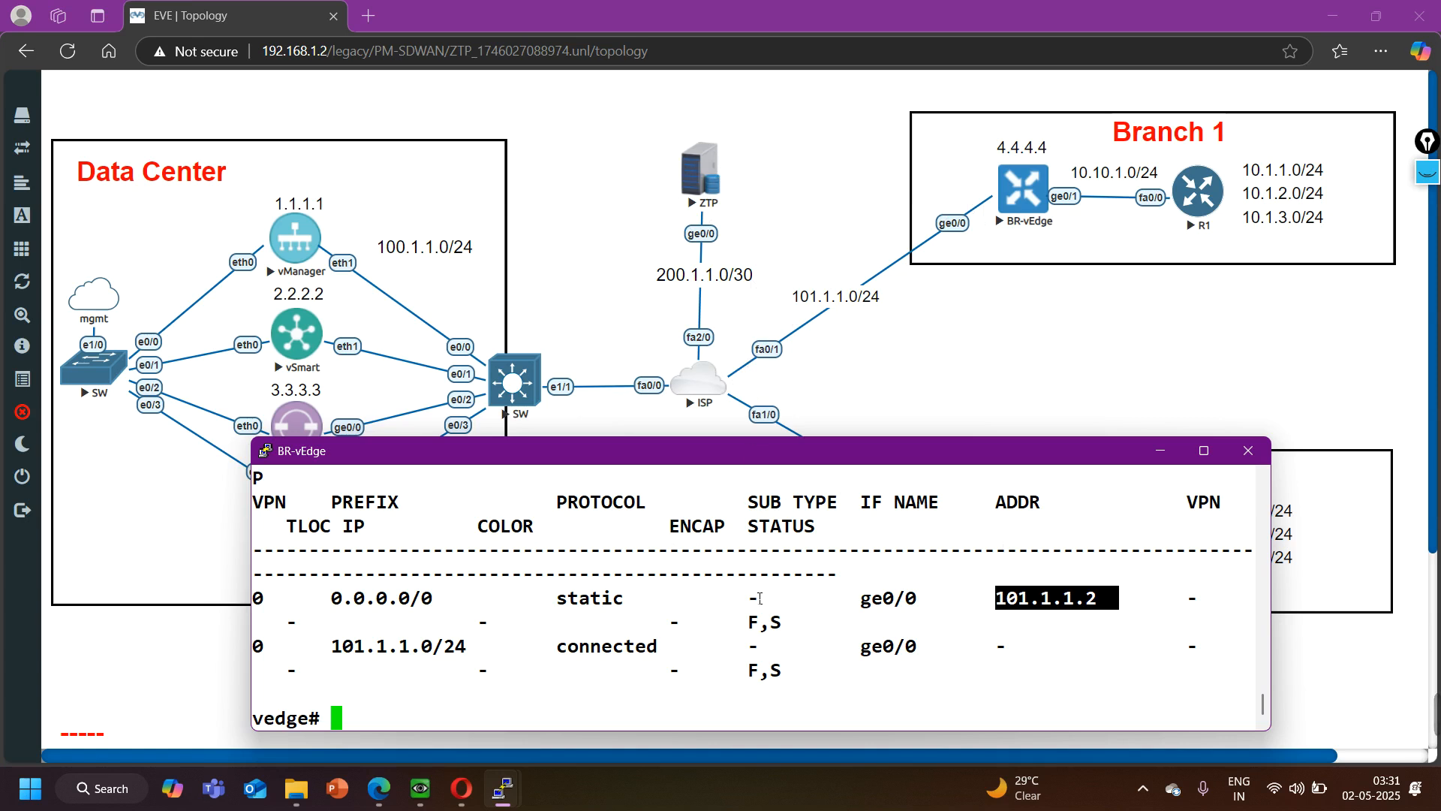
scroll(533, 616, "up", 2)
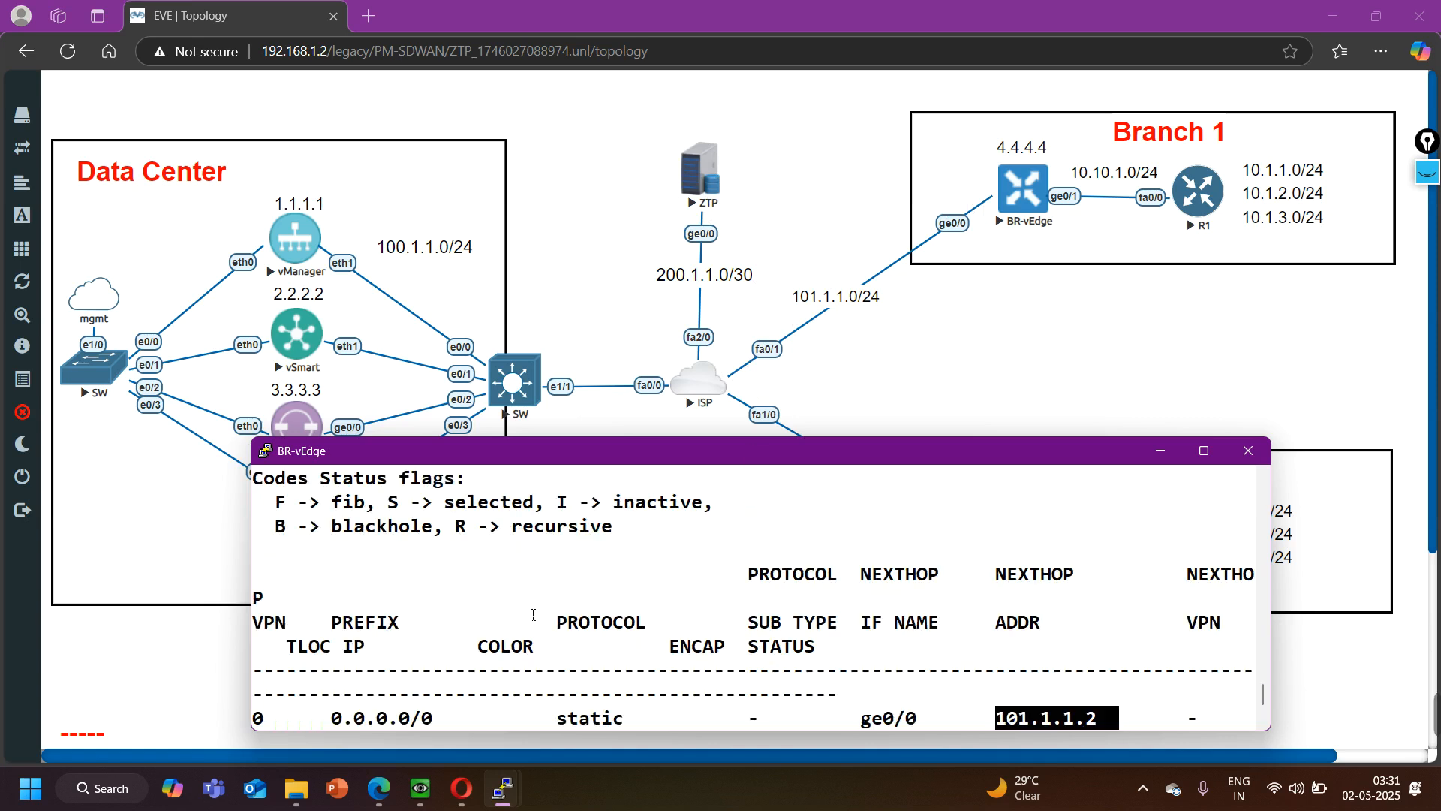
scroll(533, 614, "down", 2)
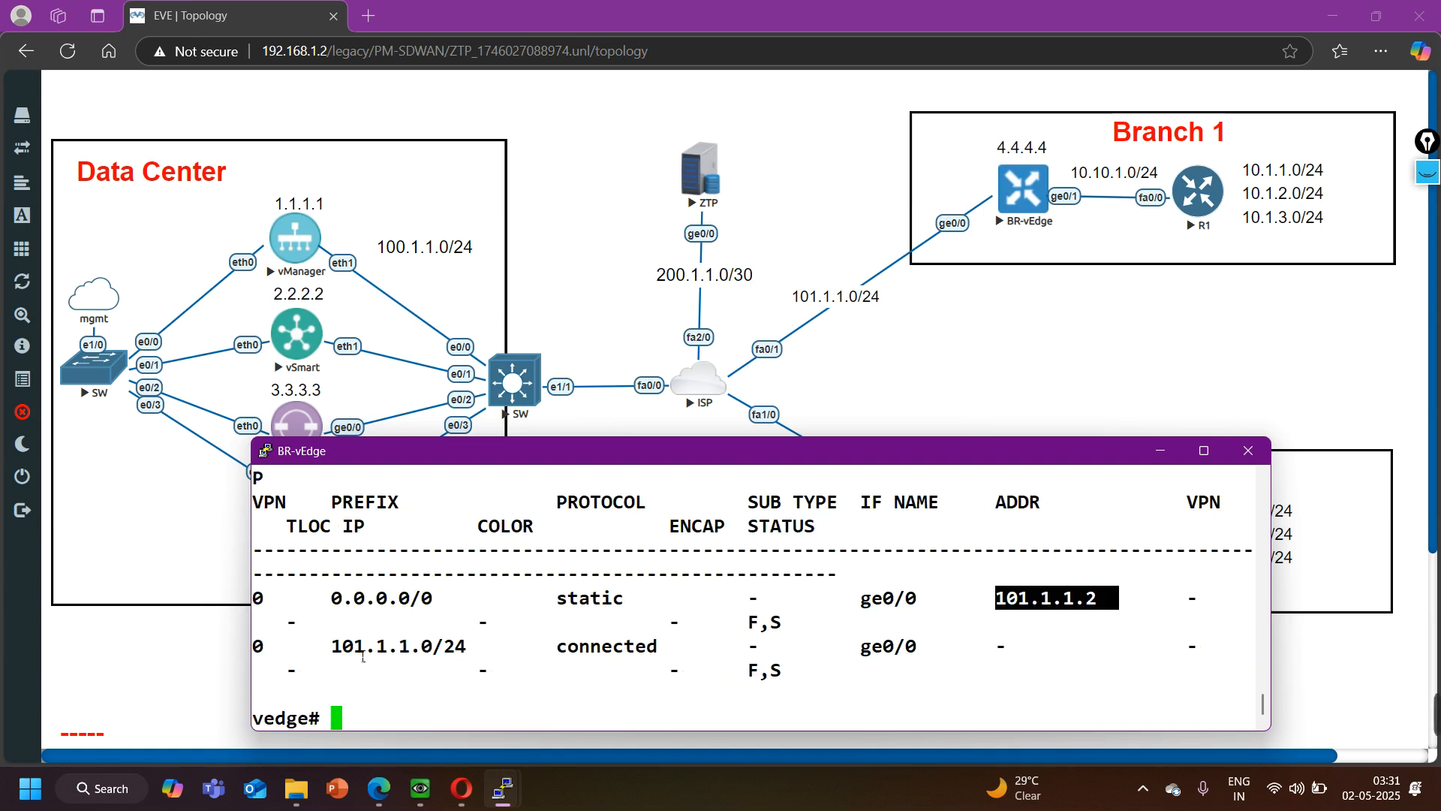
left_click_drag(324, 646, 957, 681)
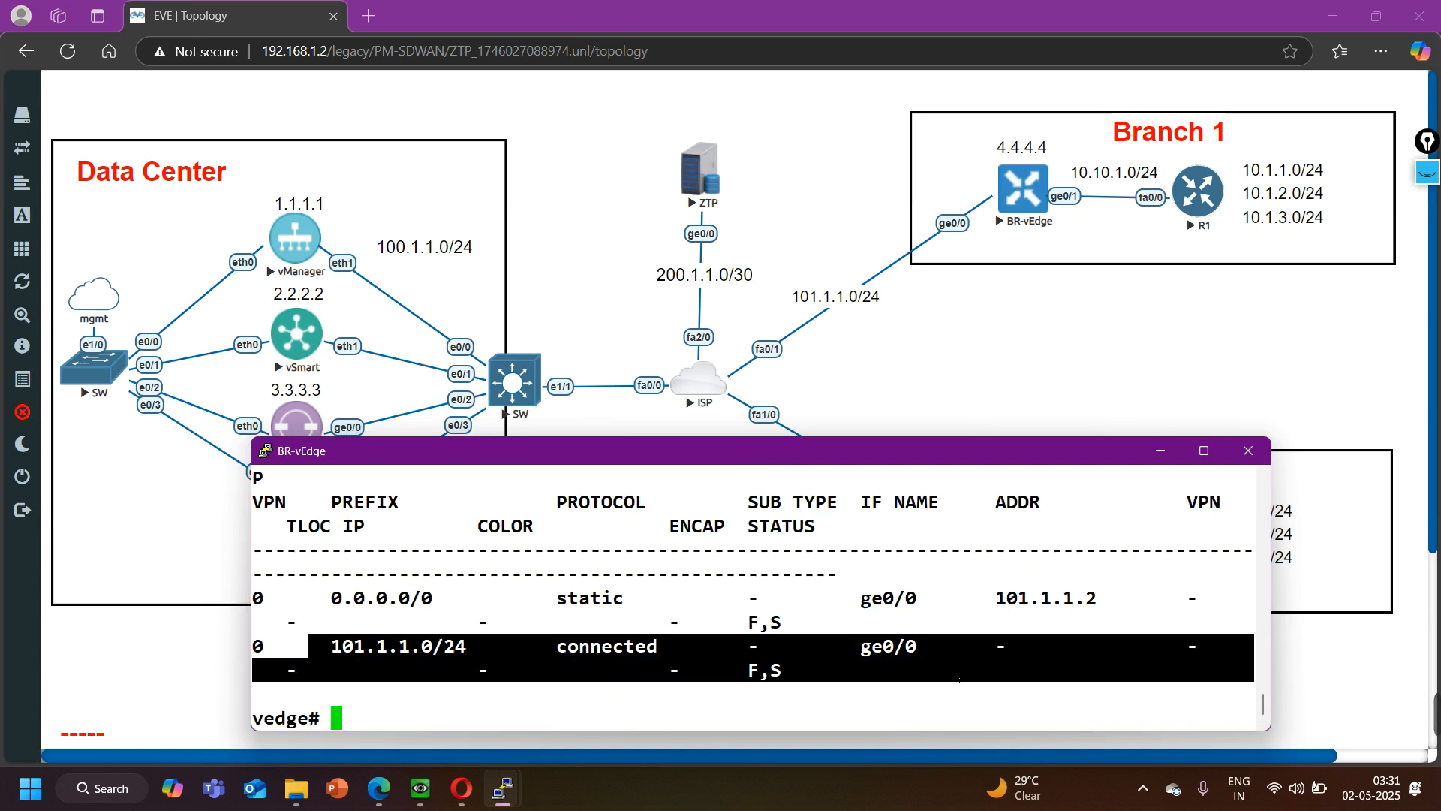
- Open the BR2-vEdge console, log in as admin with the account password, and set the initial admin password
left_click(1160, 451)
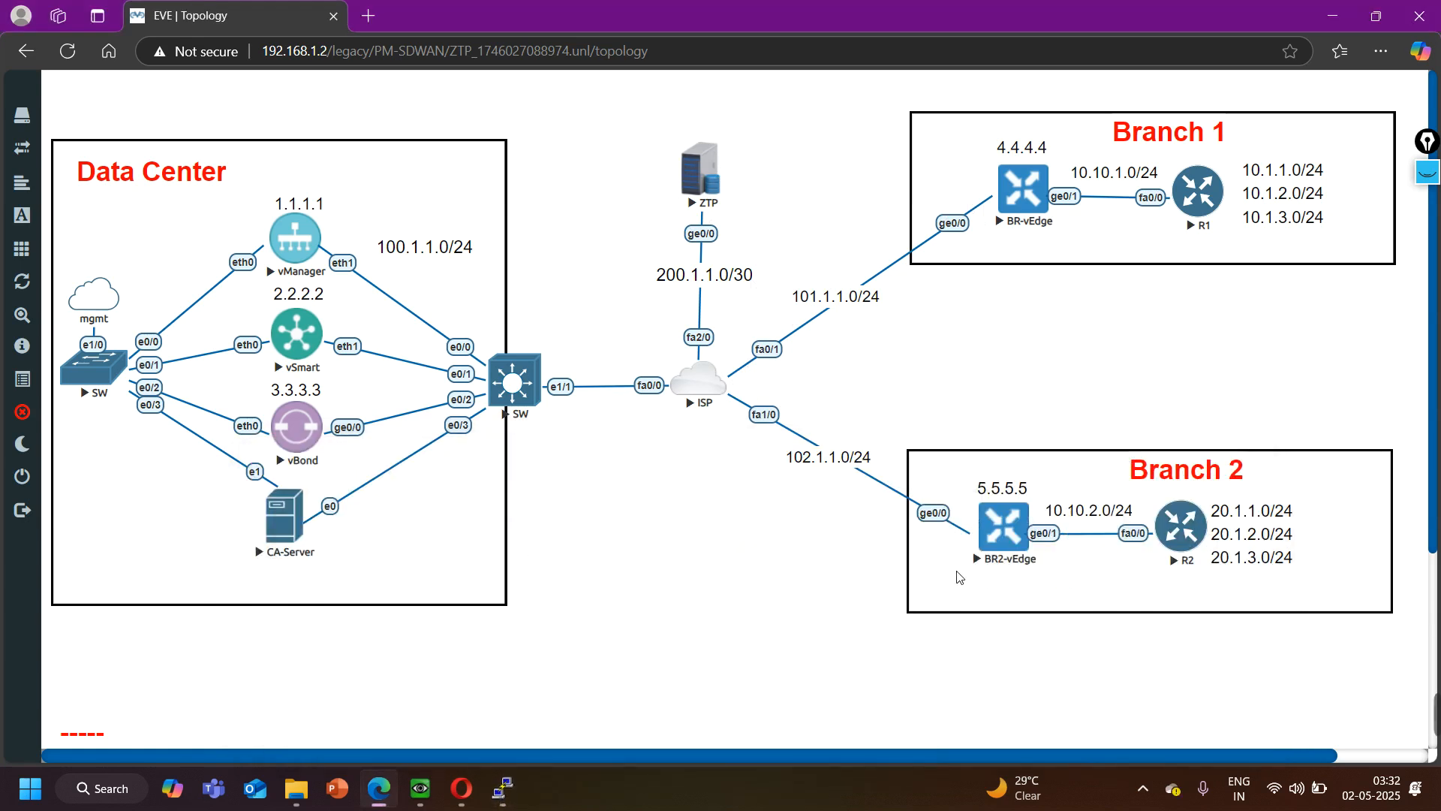
left_click(1011, 525)
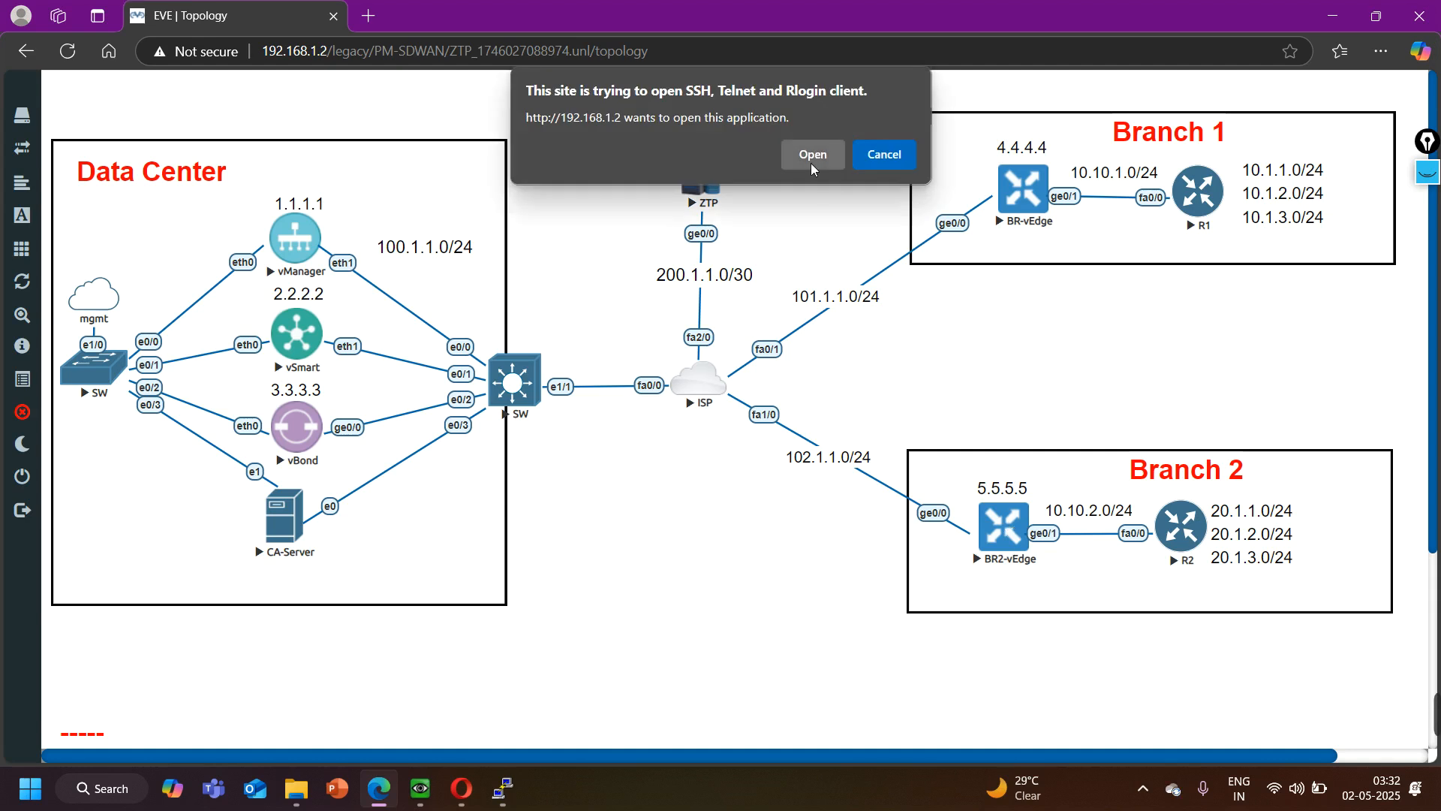
left_click(812, 154)
type("admin")
key("Return")
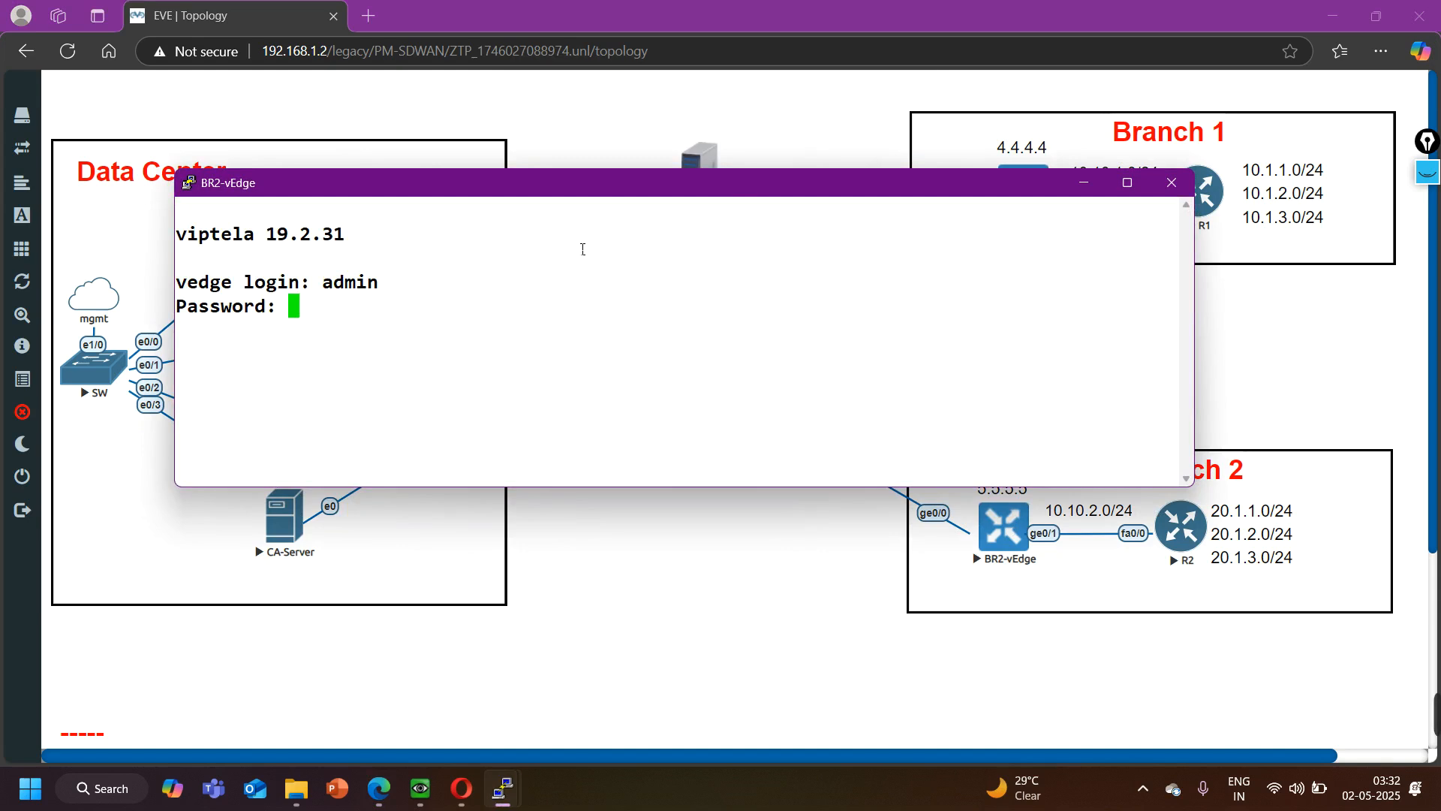
type("admin")
key("Return")
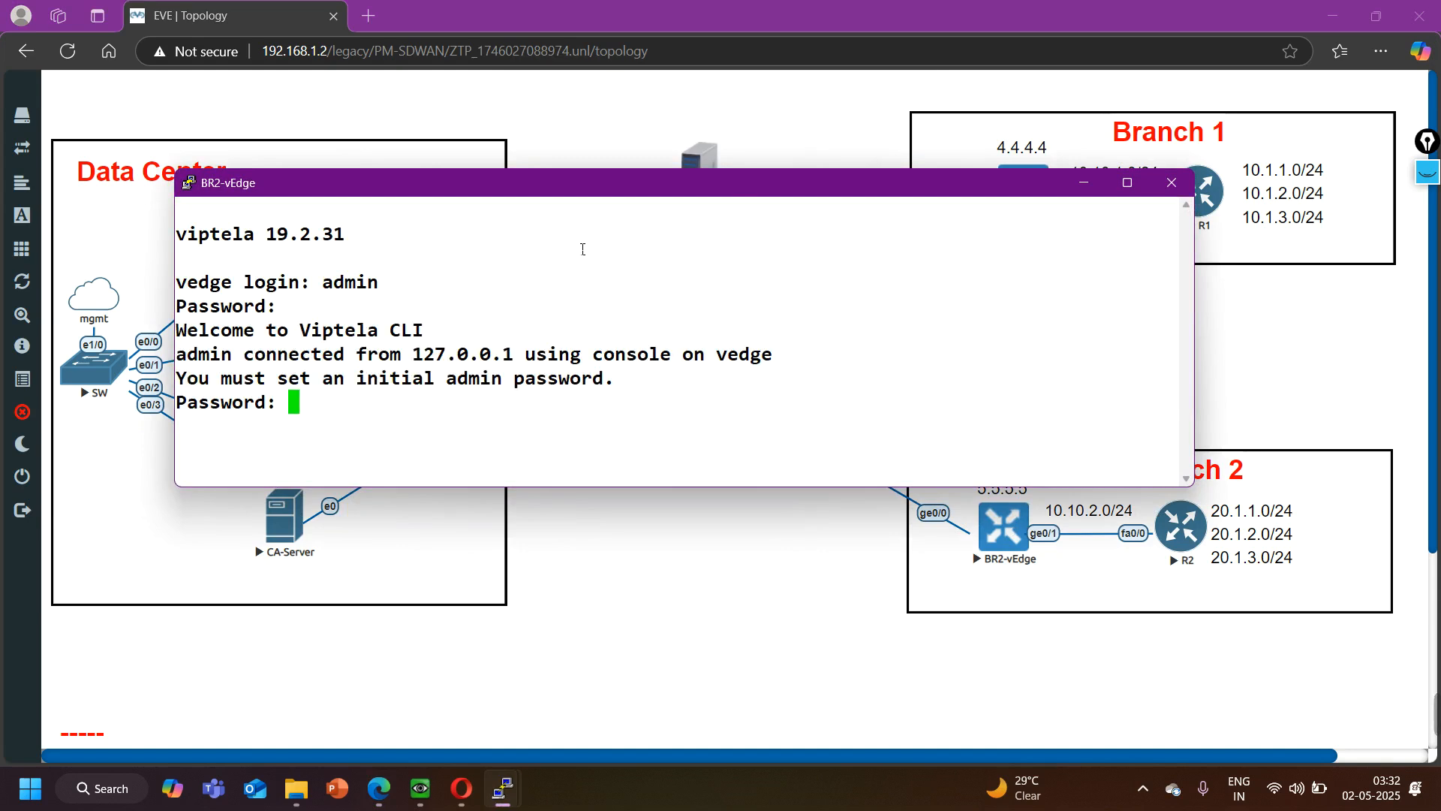
key("Return")
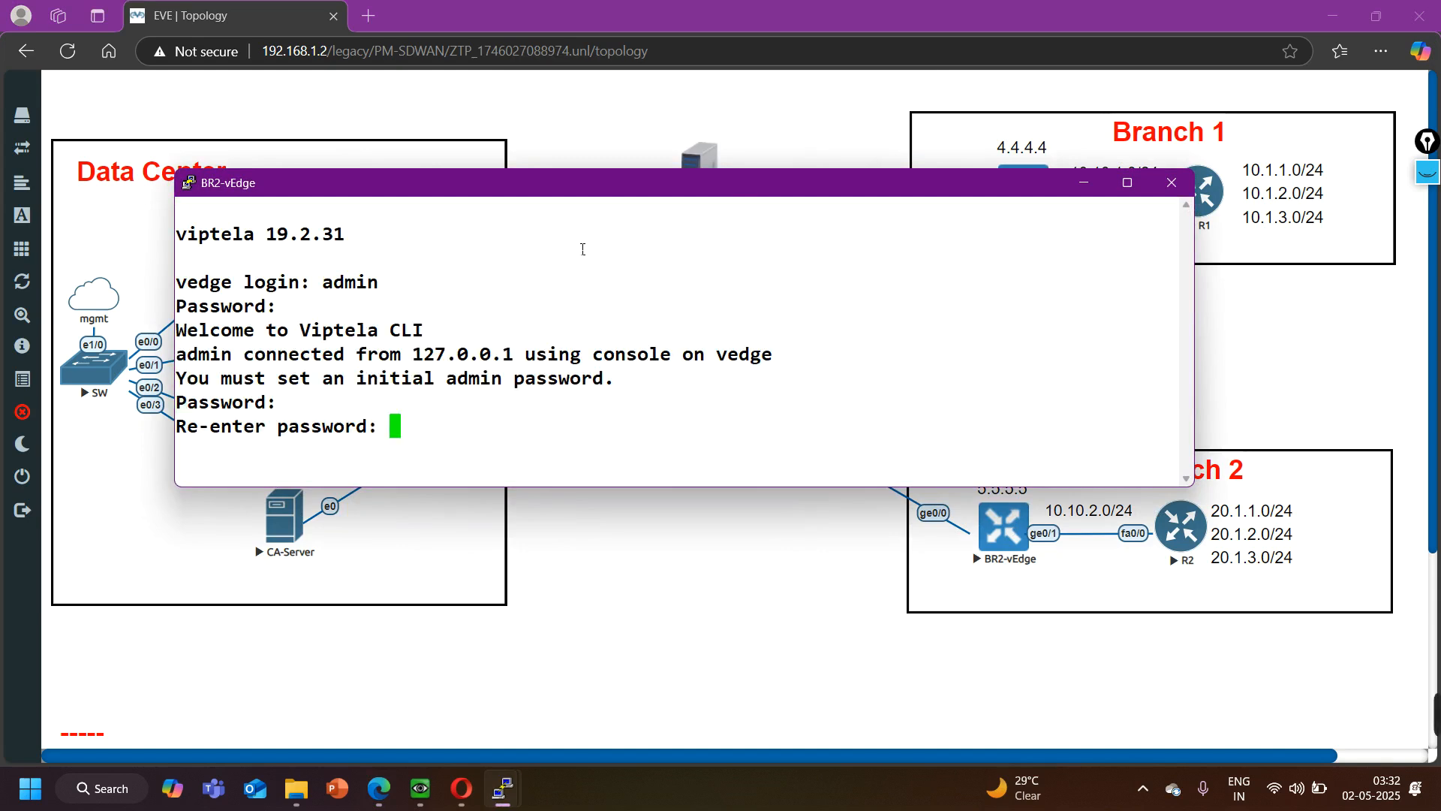
key("Return")
- Enter configuration mode on BR2-vEdge and go to interface ge0/0 under VPN 0
type("config")
key("Return")
key("Return")
key("Return")
type("vpn 0")
key("Return")
type("uint ge0")
key("BackSpace")
key("BackSpace")
key("BackSpace")
key("BackSpace")
key("BackSpace")
key("BackSpace")
key("BackSpace")
key("BackSpace")
type("int ge0/0")
key("Return")
- Shut down interface ge0/0 on BR2-vEdge and commit the change
type("sh")
key("question")
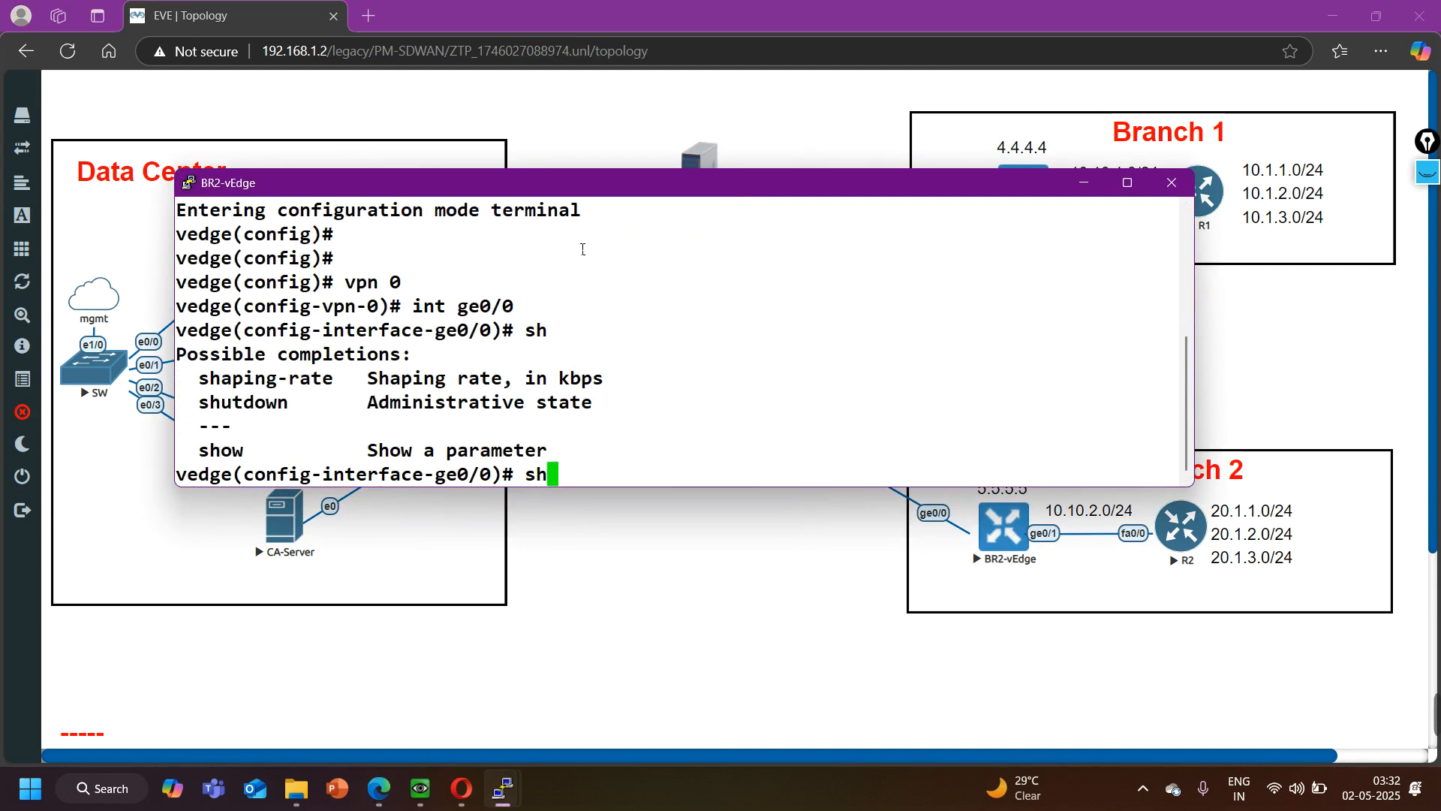
key("Return")
type("shutdown")
key("Return")
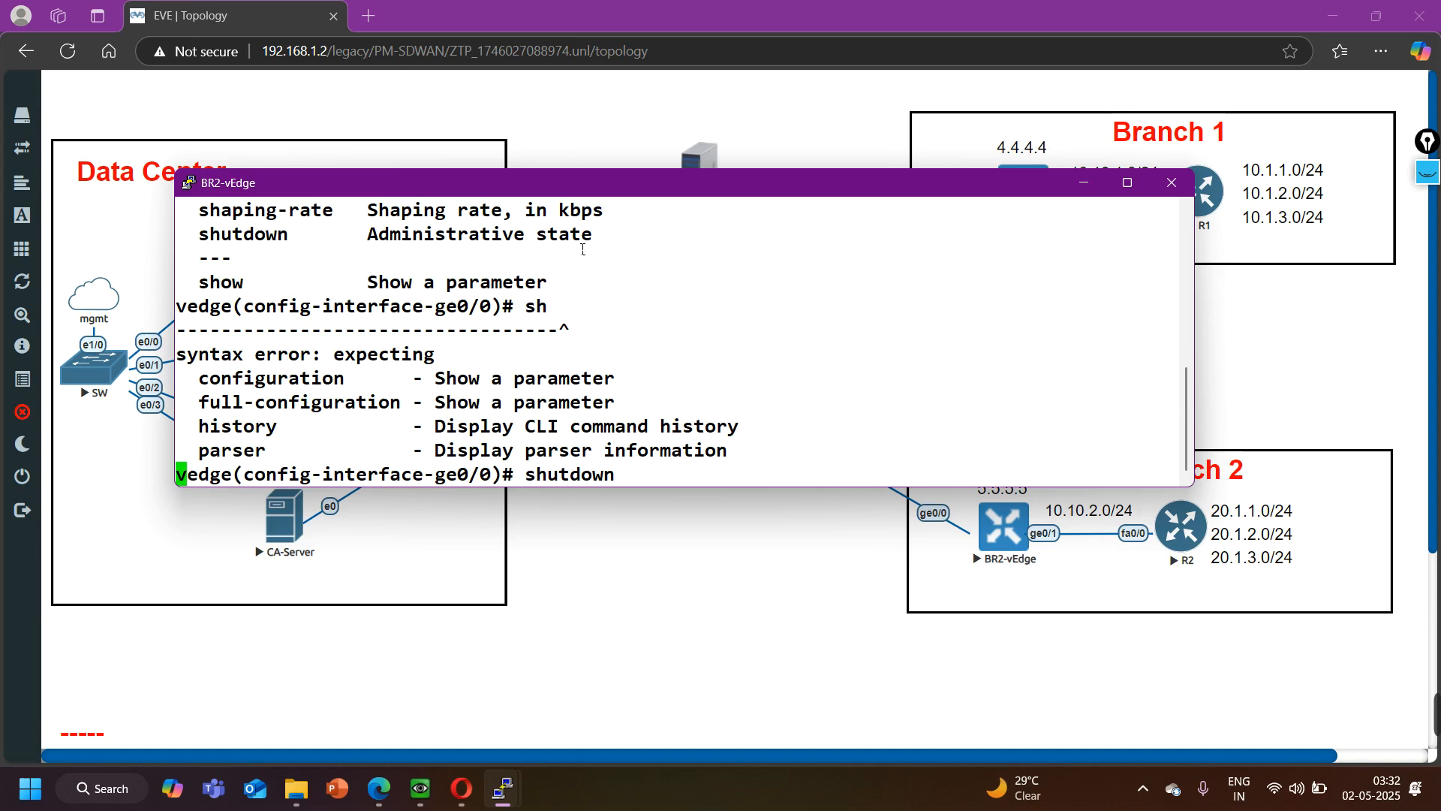
type("commit")
key("Return")
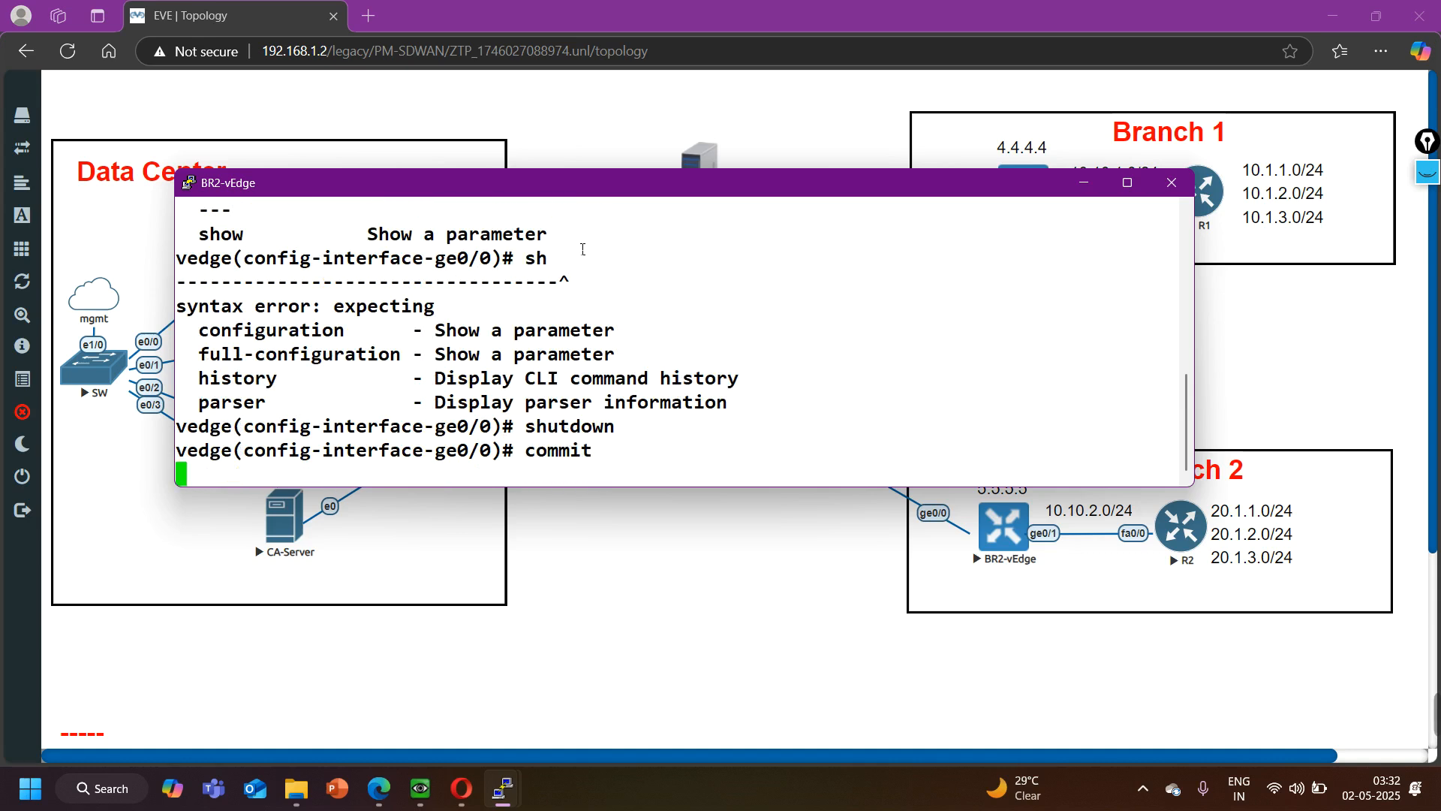
- Bring interface ge0/0 on BR2-vEdge back up, commit the change, and exit configuration mode
type("no shutdown")
key("Return")
type("ci")
key("BackSpace")
type("ommit")
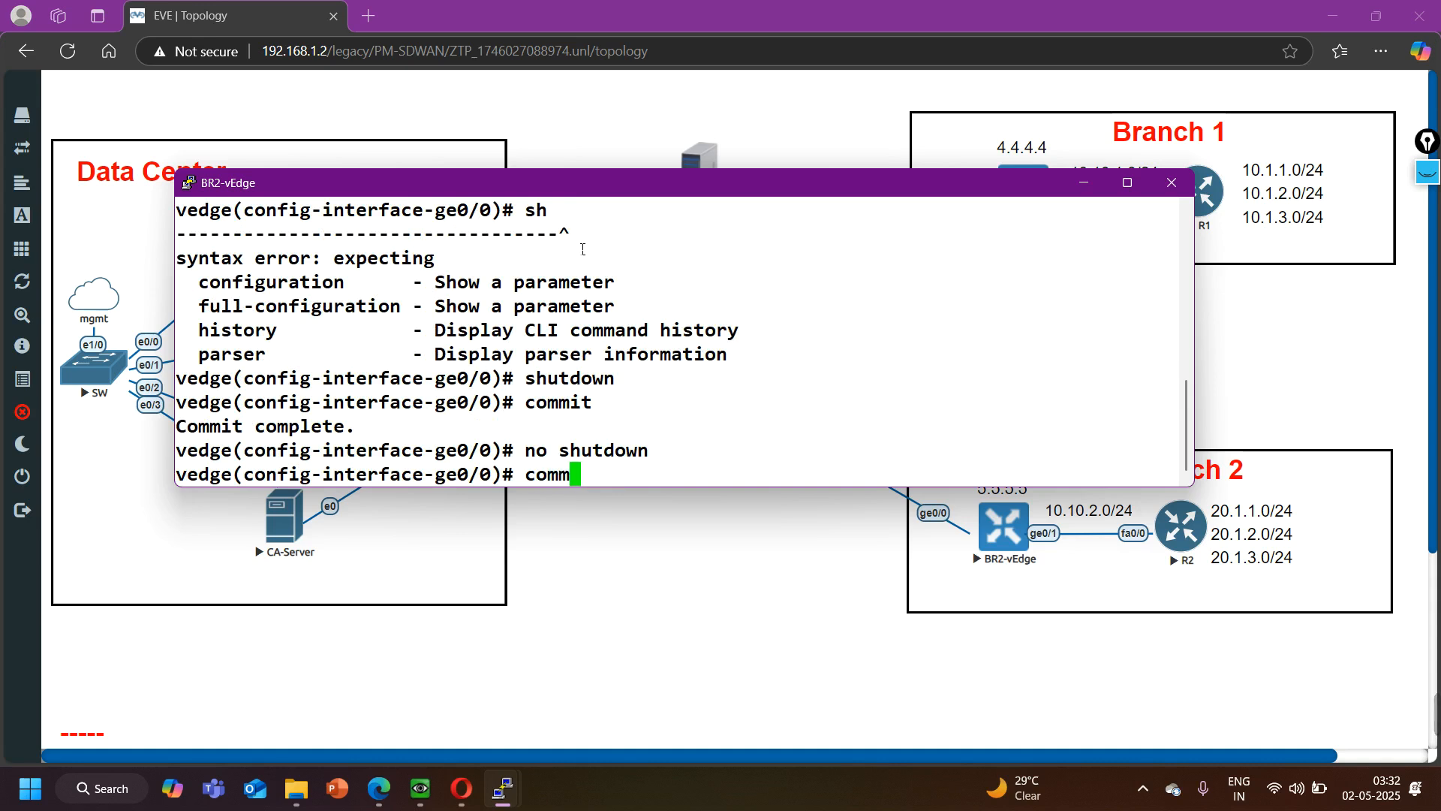
key("Return")
key("ctrl+z")
key("Return")
key("Return")
key("Return")
key("Return")
key("Return")
key("Return")
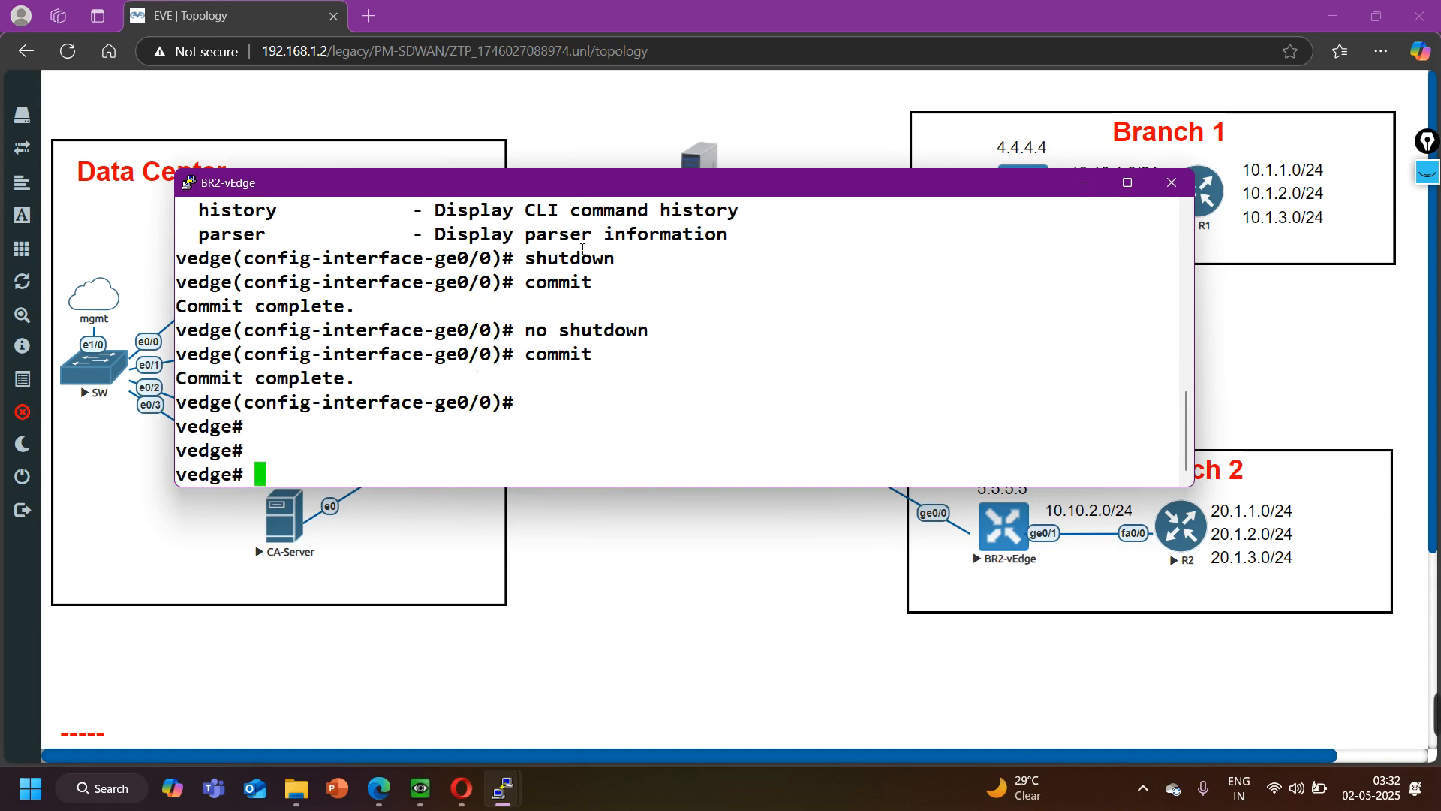
- Display BR2-vEdge's interface descriptions and IP routes to check ge0/0's address and the default route
type("show interface desc")
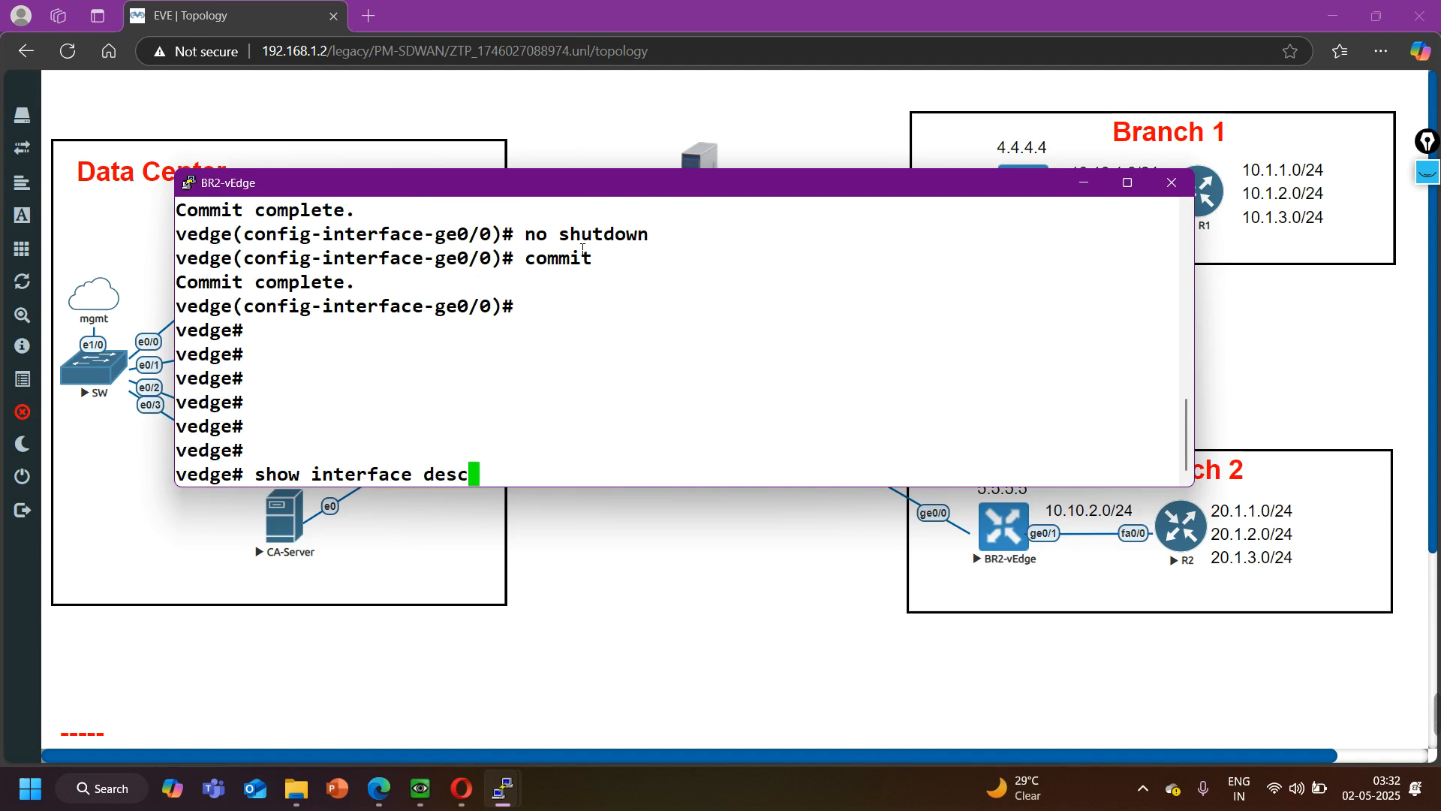
key("Return")
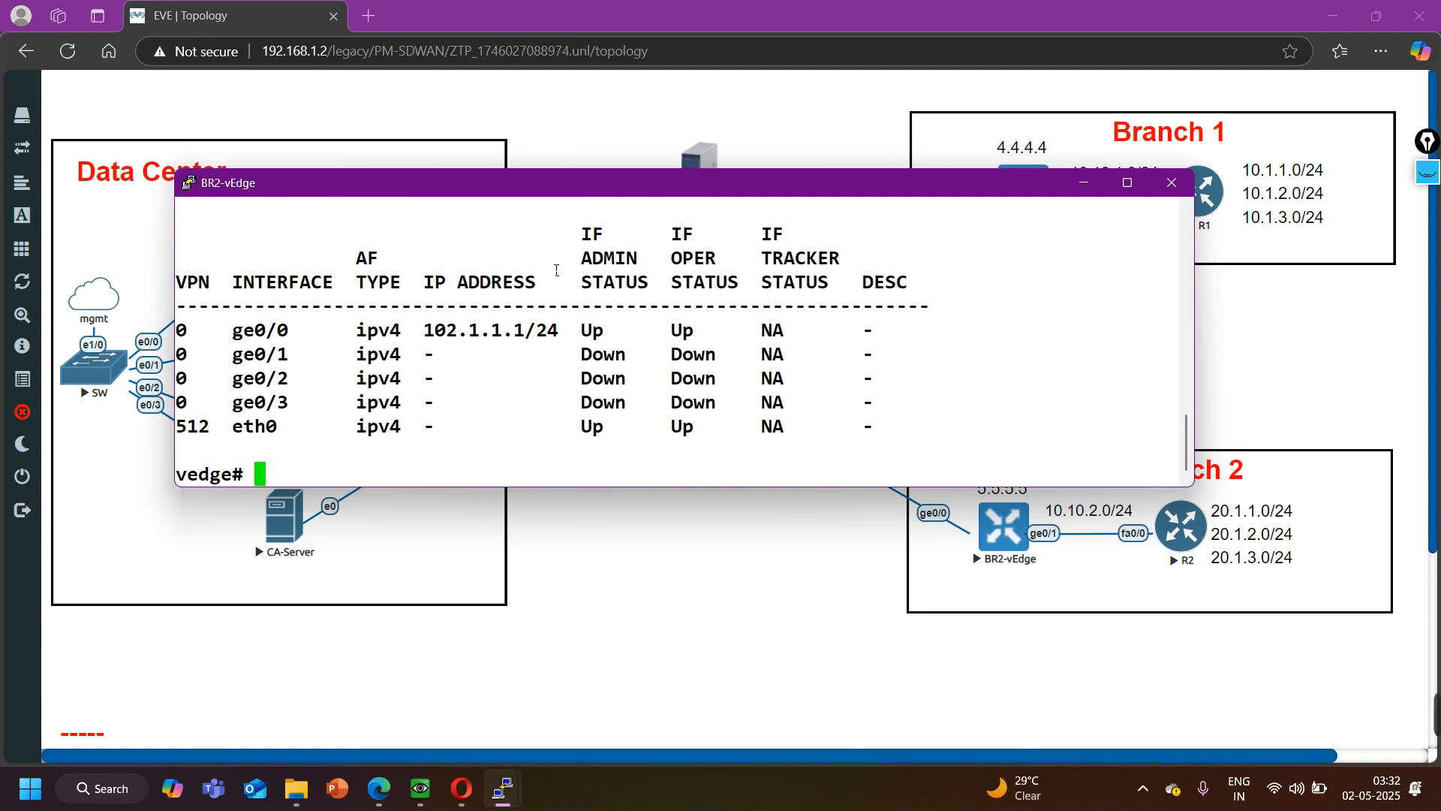
left_click_drag(435, 337, 567, 335)
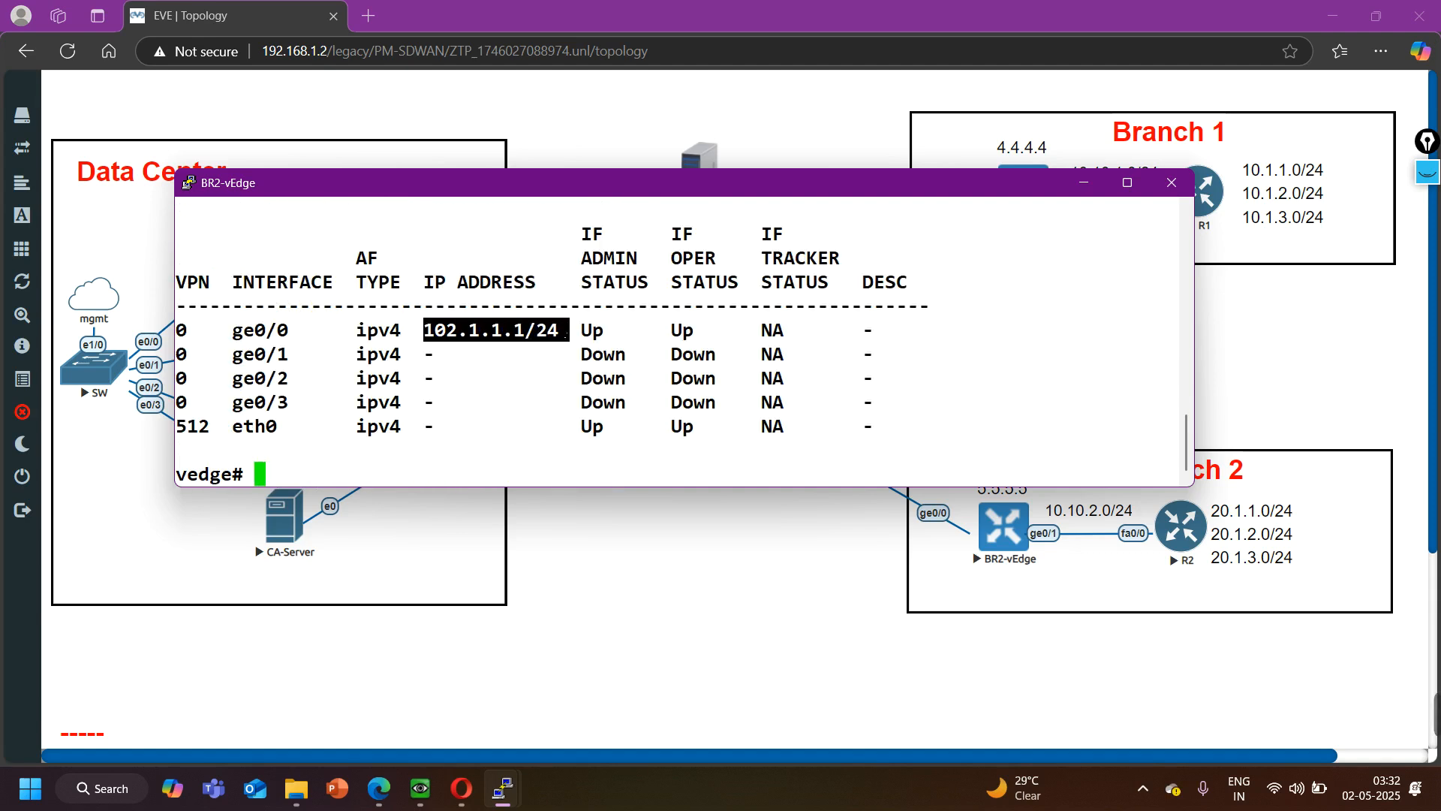
type("show ip route")
key("Return")
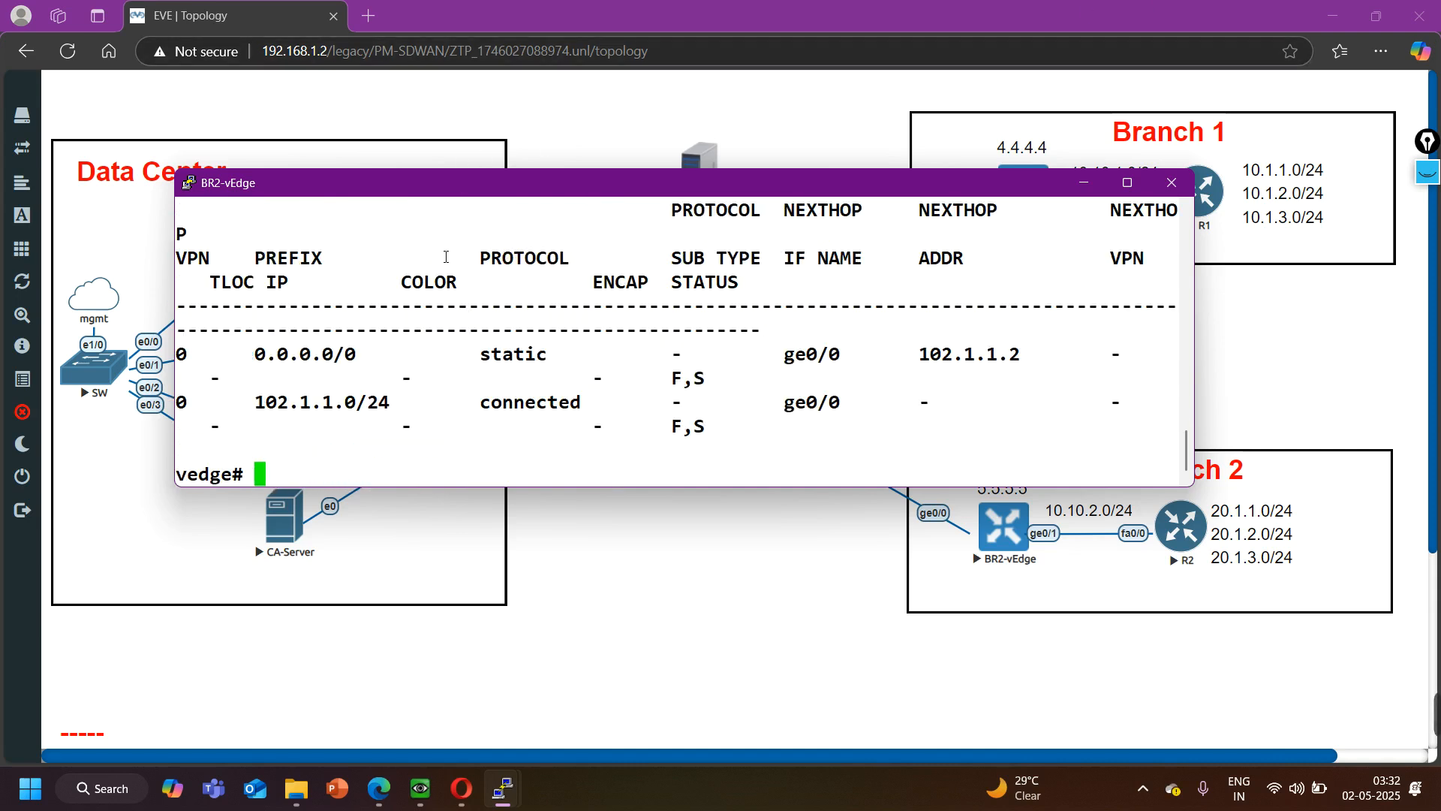
left_click_drag(278, 330, 1068, 365)
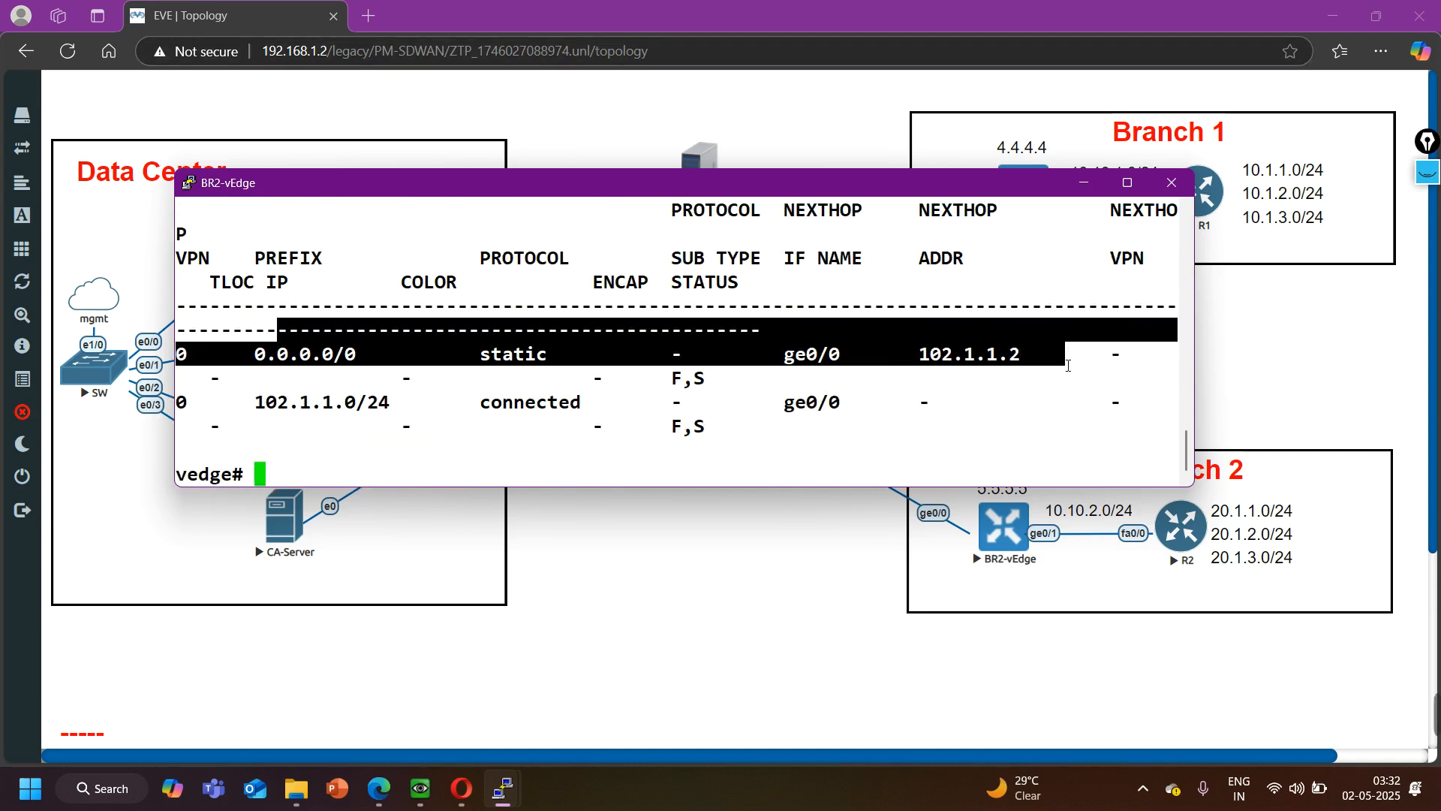
- Display BR2-vEdge's running configuration for VPN 0 and check the DHCP client setting under interface ge0/0
key("Return")
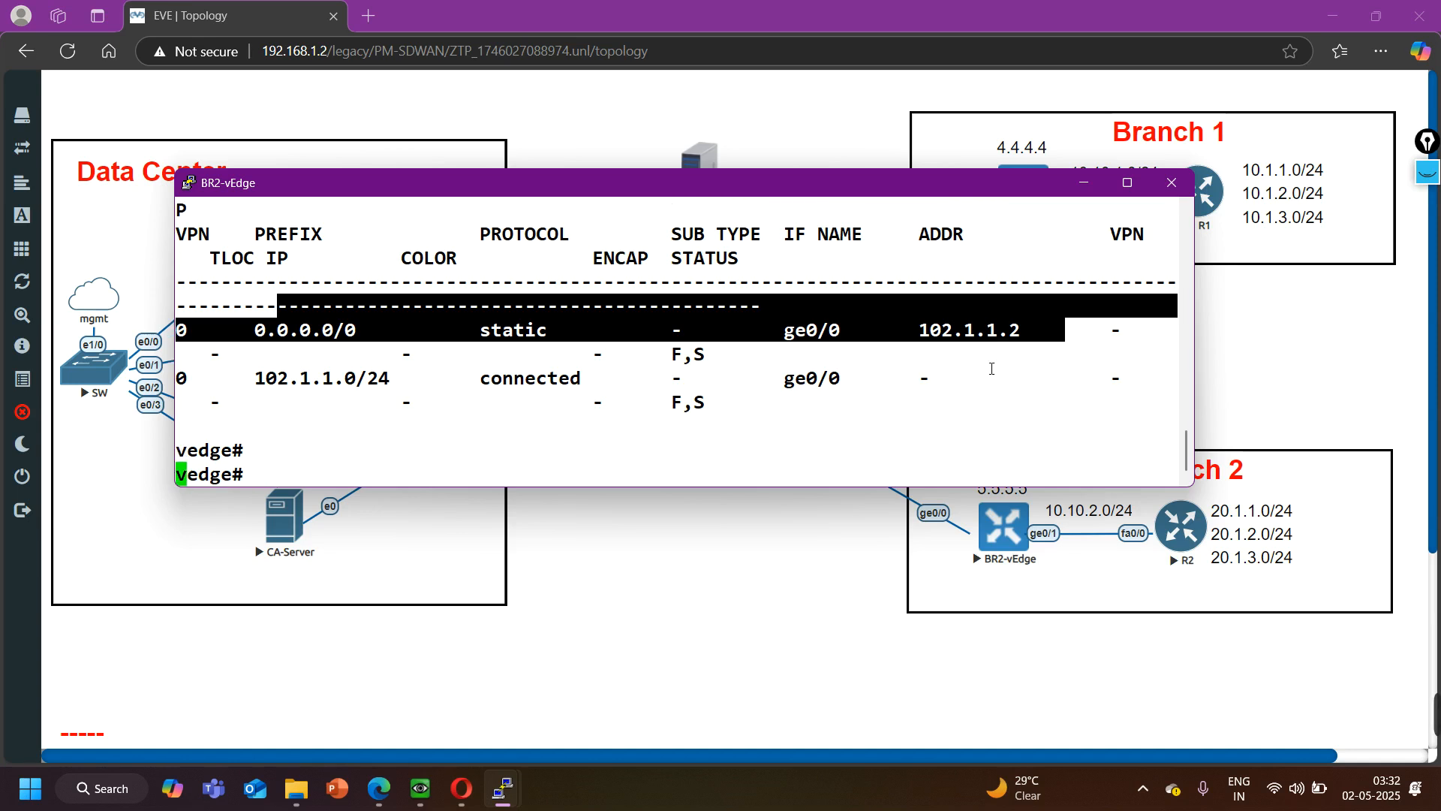
key("Return")
type("show running-config vpn 0")
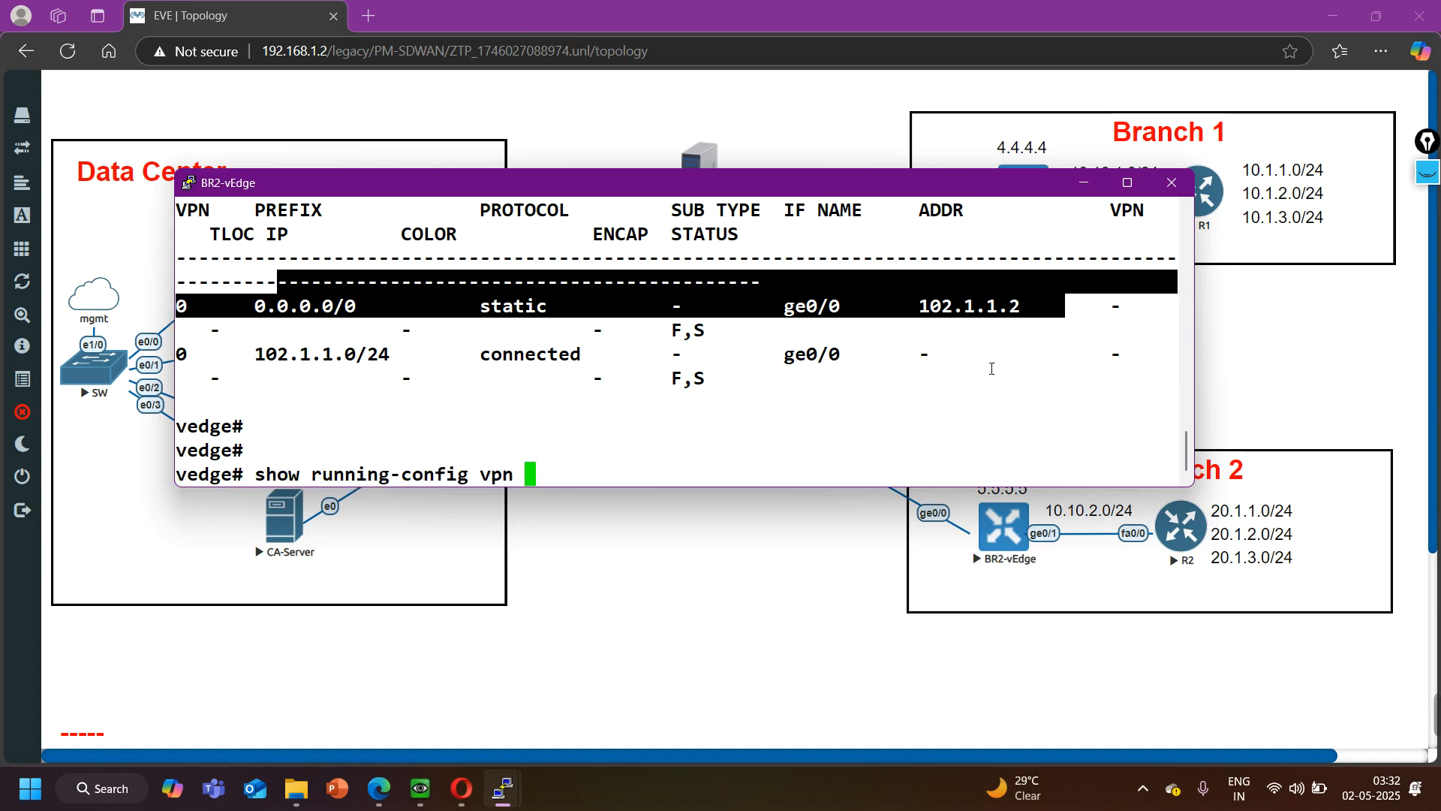
key("Return")
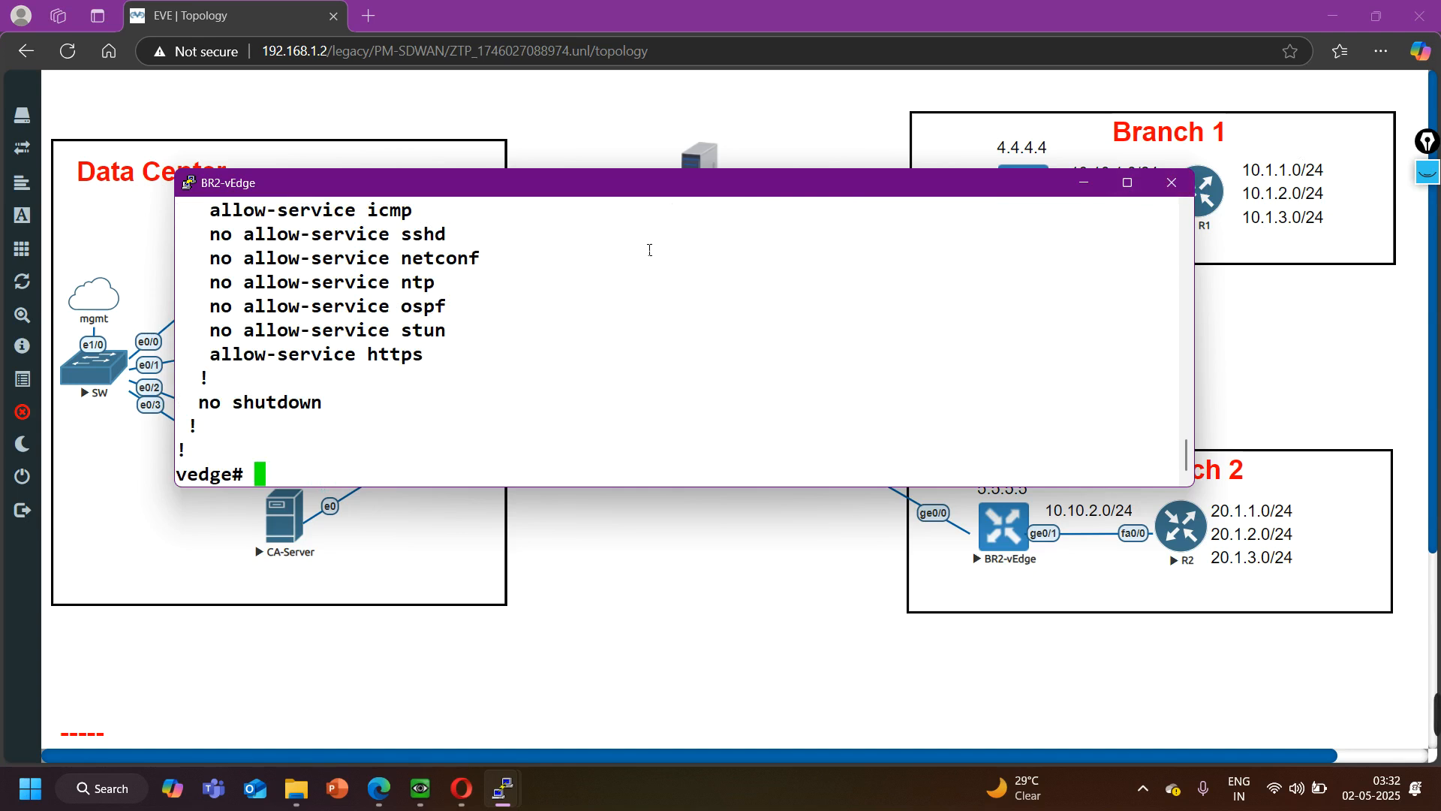
scroll(650, 244, "up", 6)
scroll(432, 403, "down", 2)
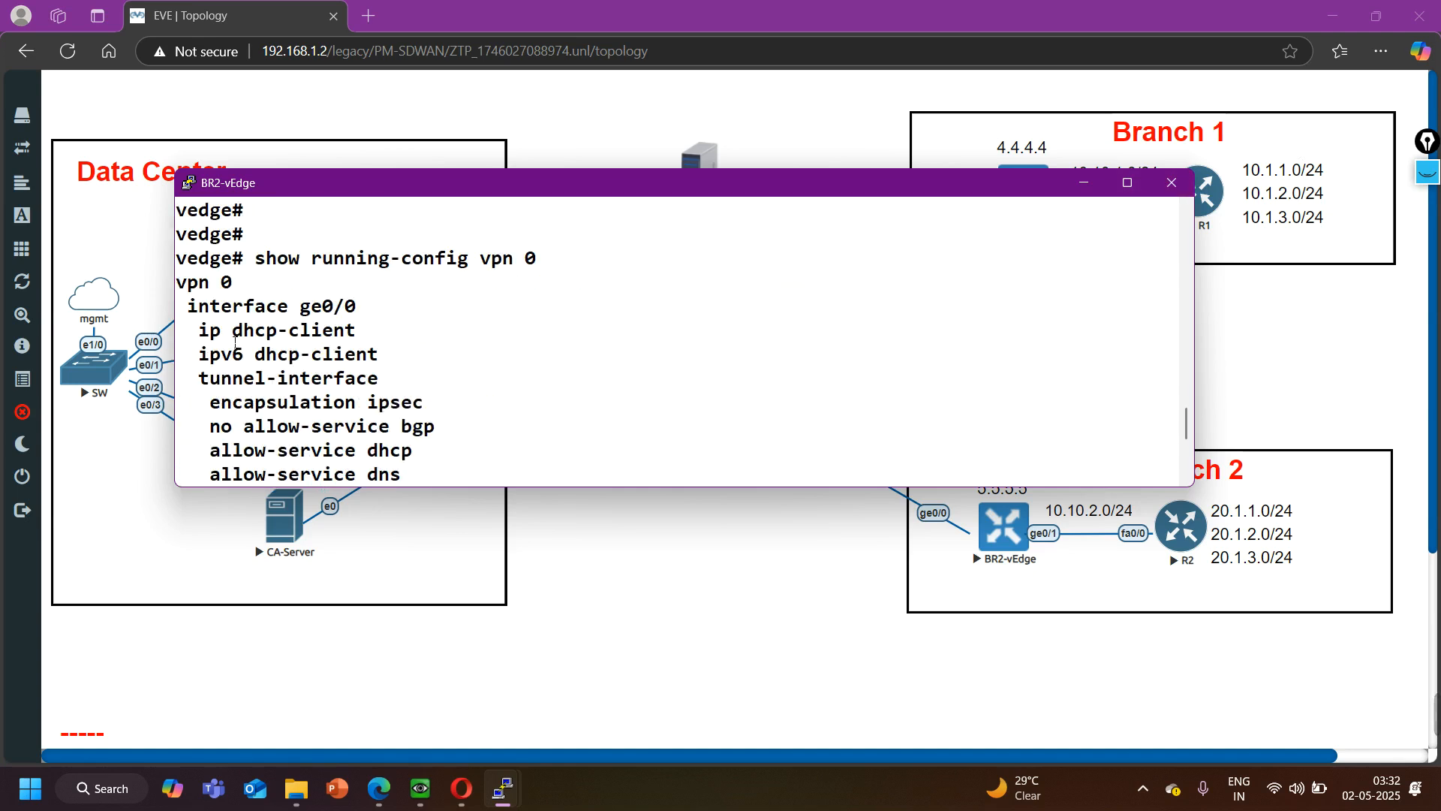
left_click_drag(199, 338, 1065, 335)
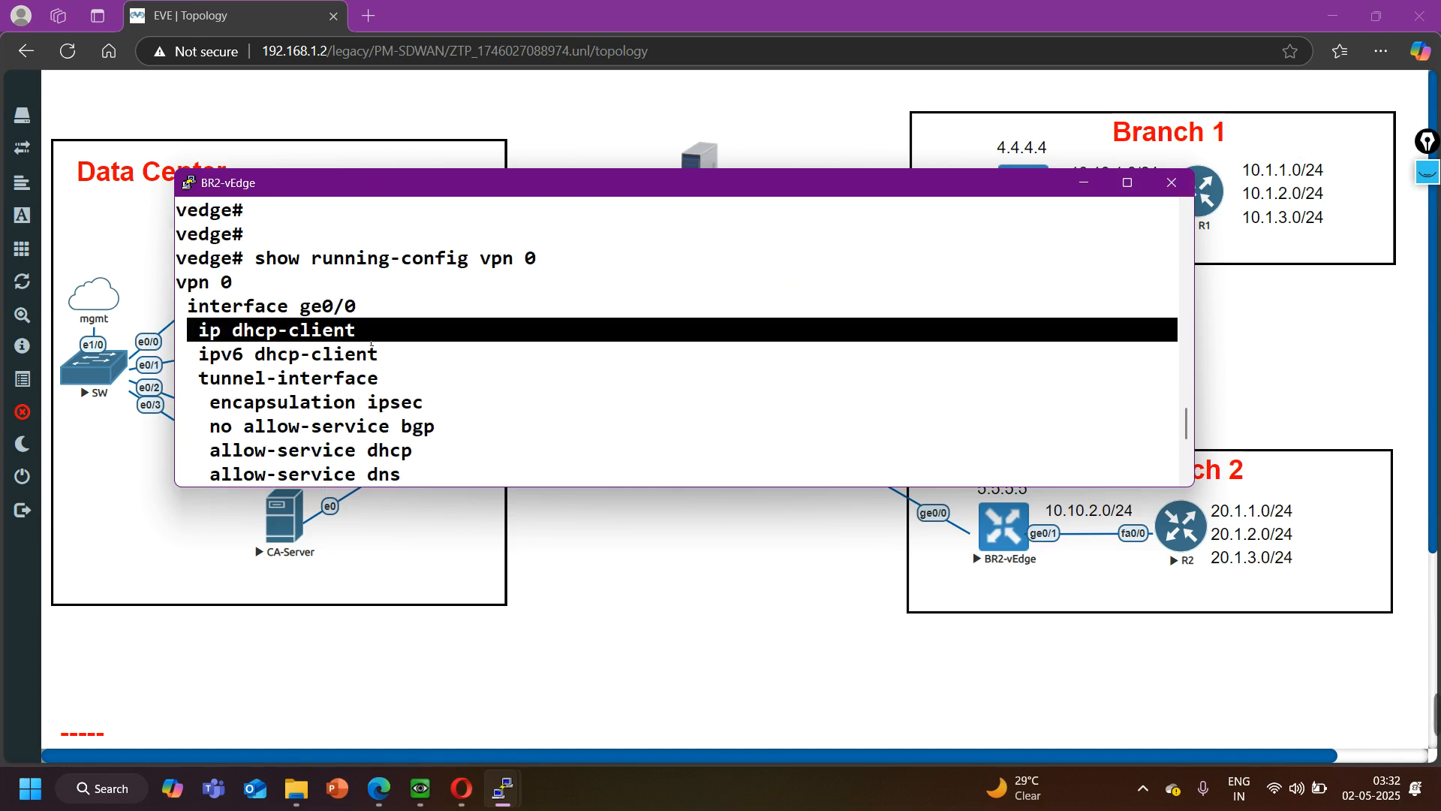
left_click(1083, 184)
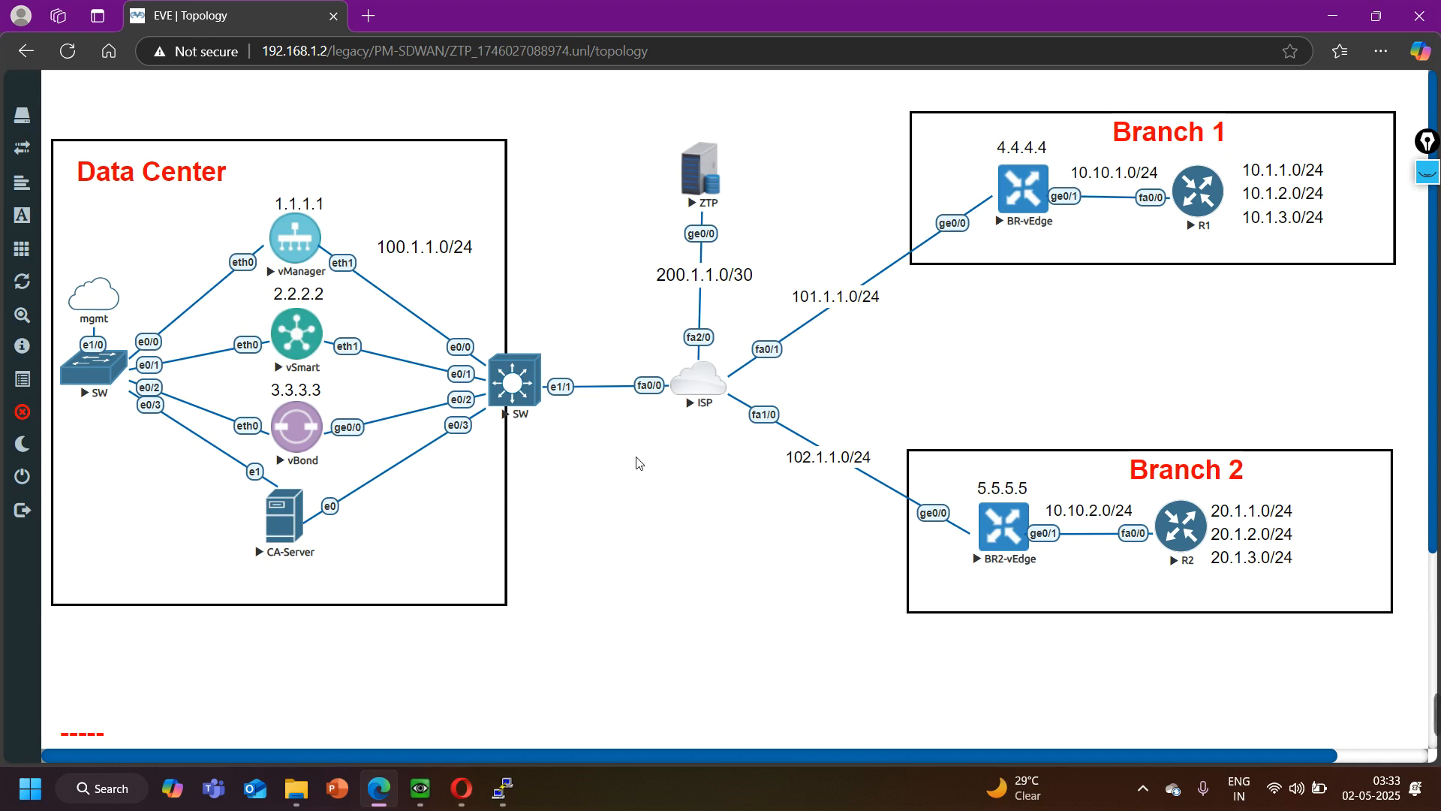
mouse_move(1439, 720)
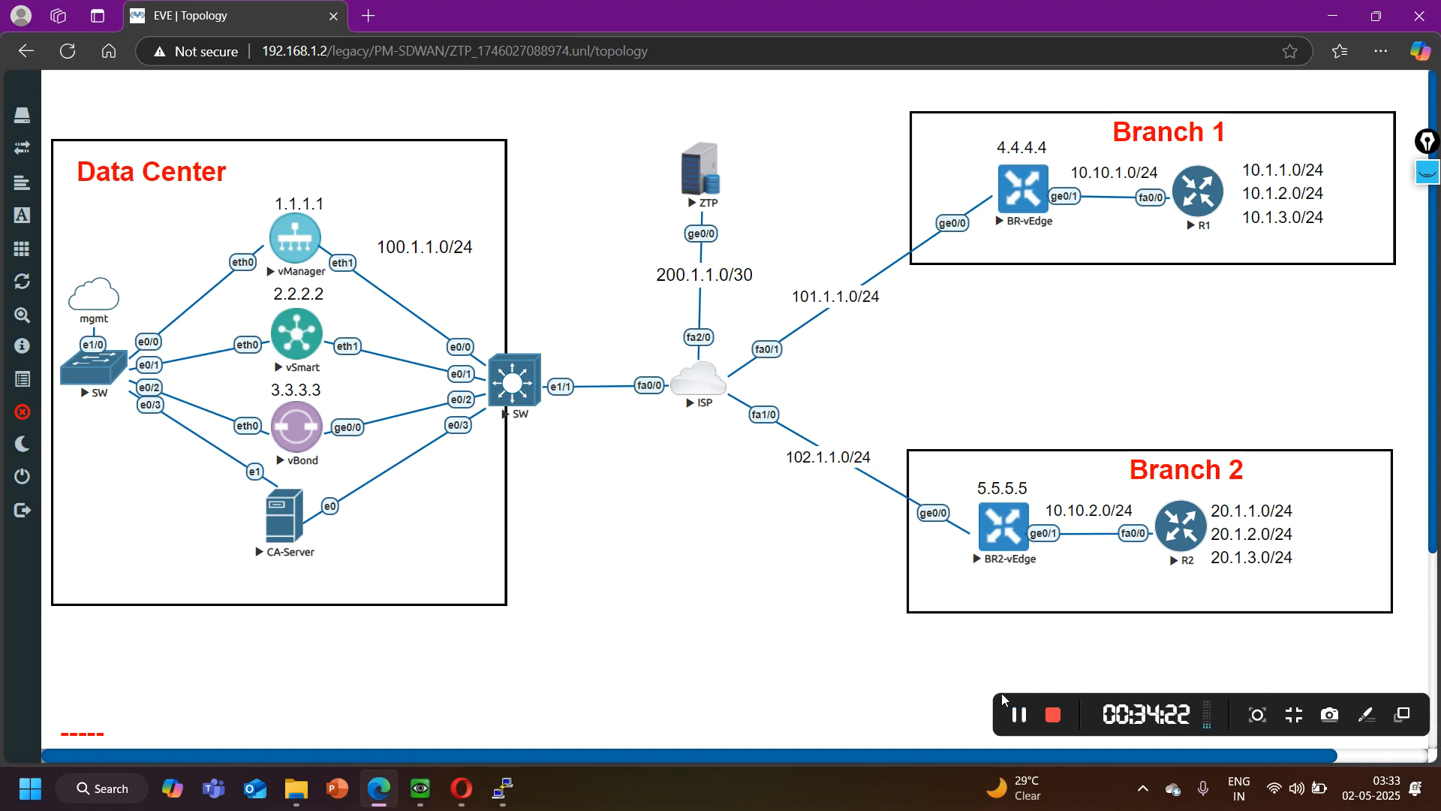
left_click(1025, 720)
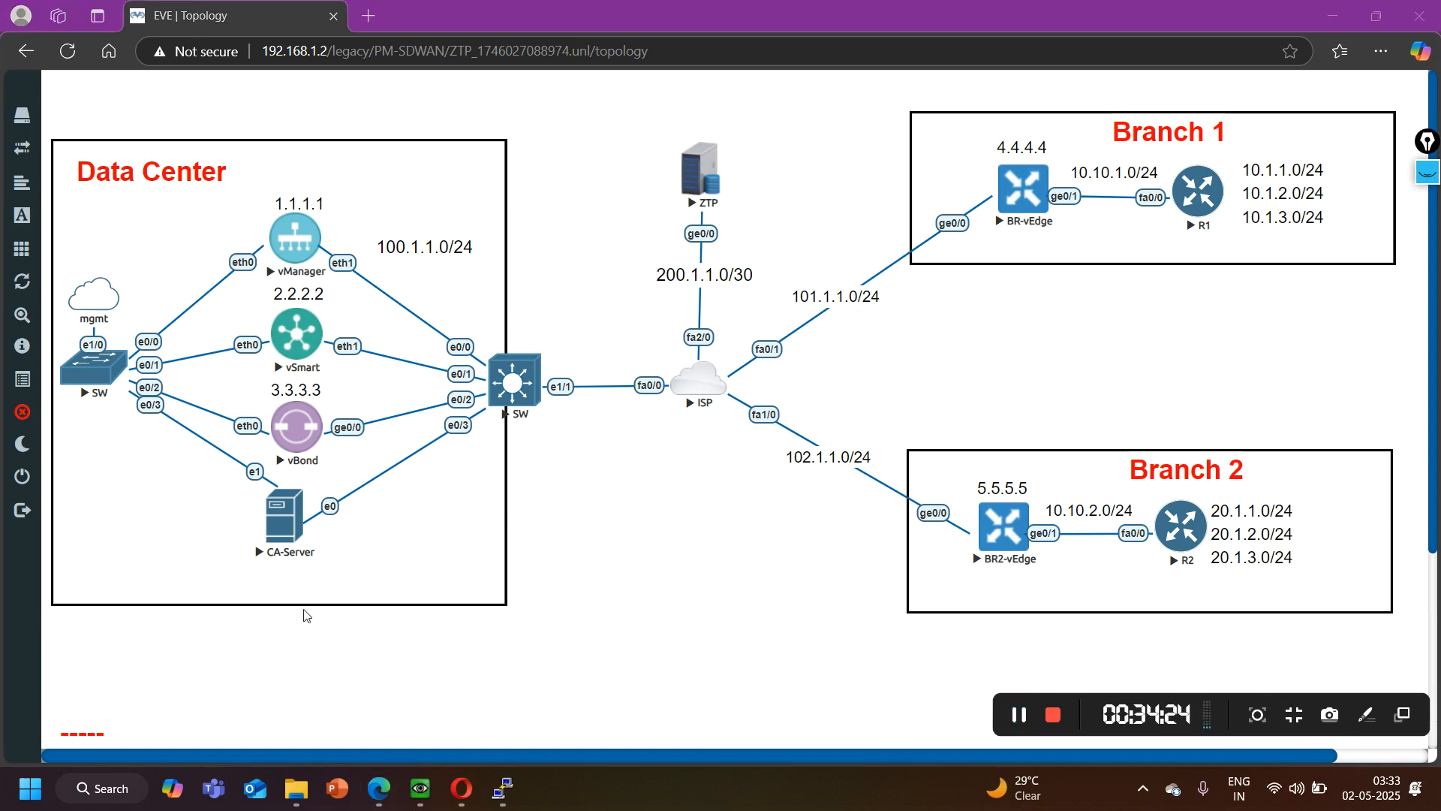
- Ping ztp.viptela.com from the BR-vEdge console to test name resolution and reachability, ending the ping after several replies
mouse_move(501, 793)
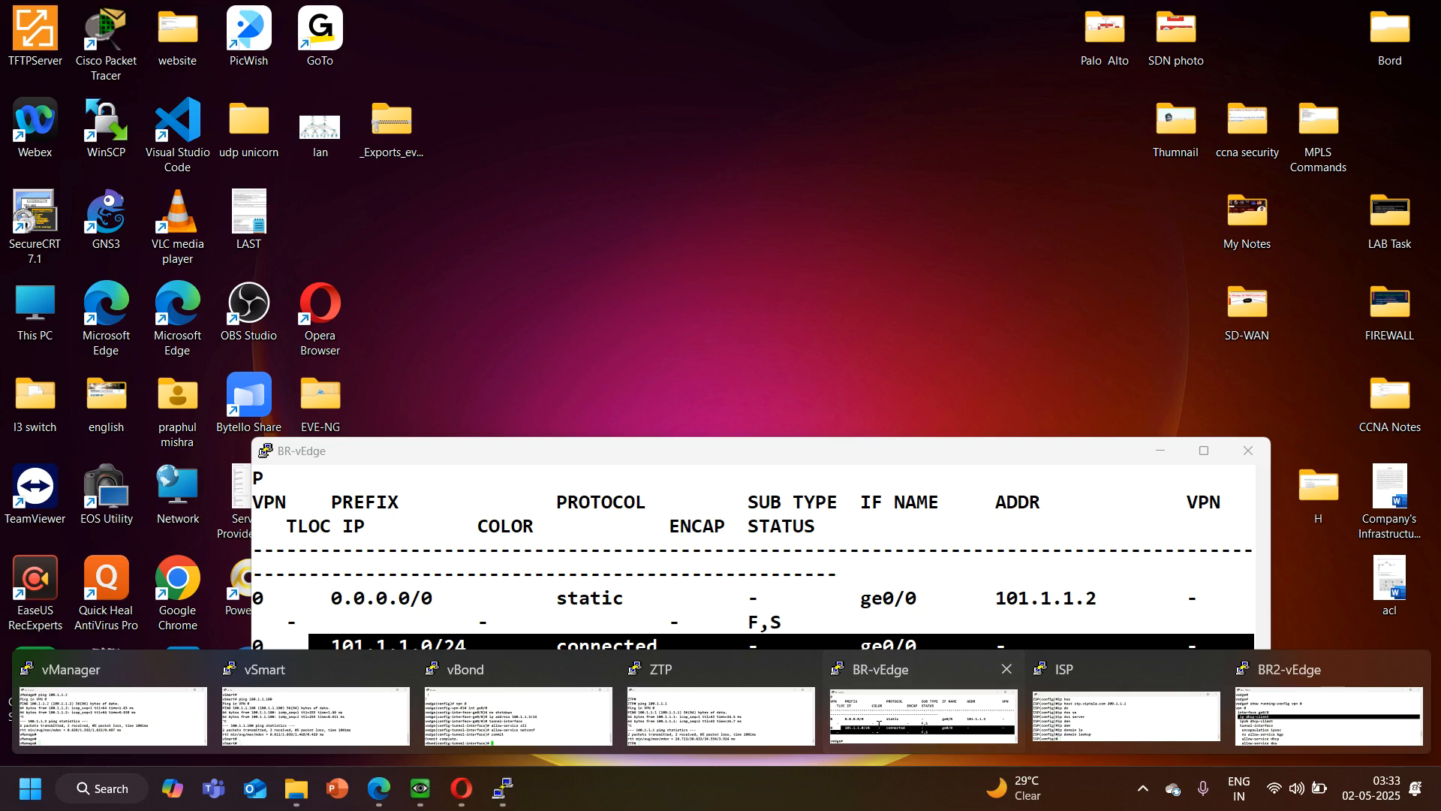
left_click(847, 742)
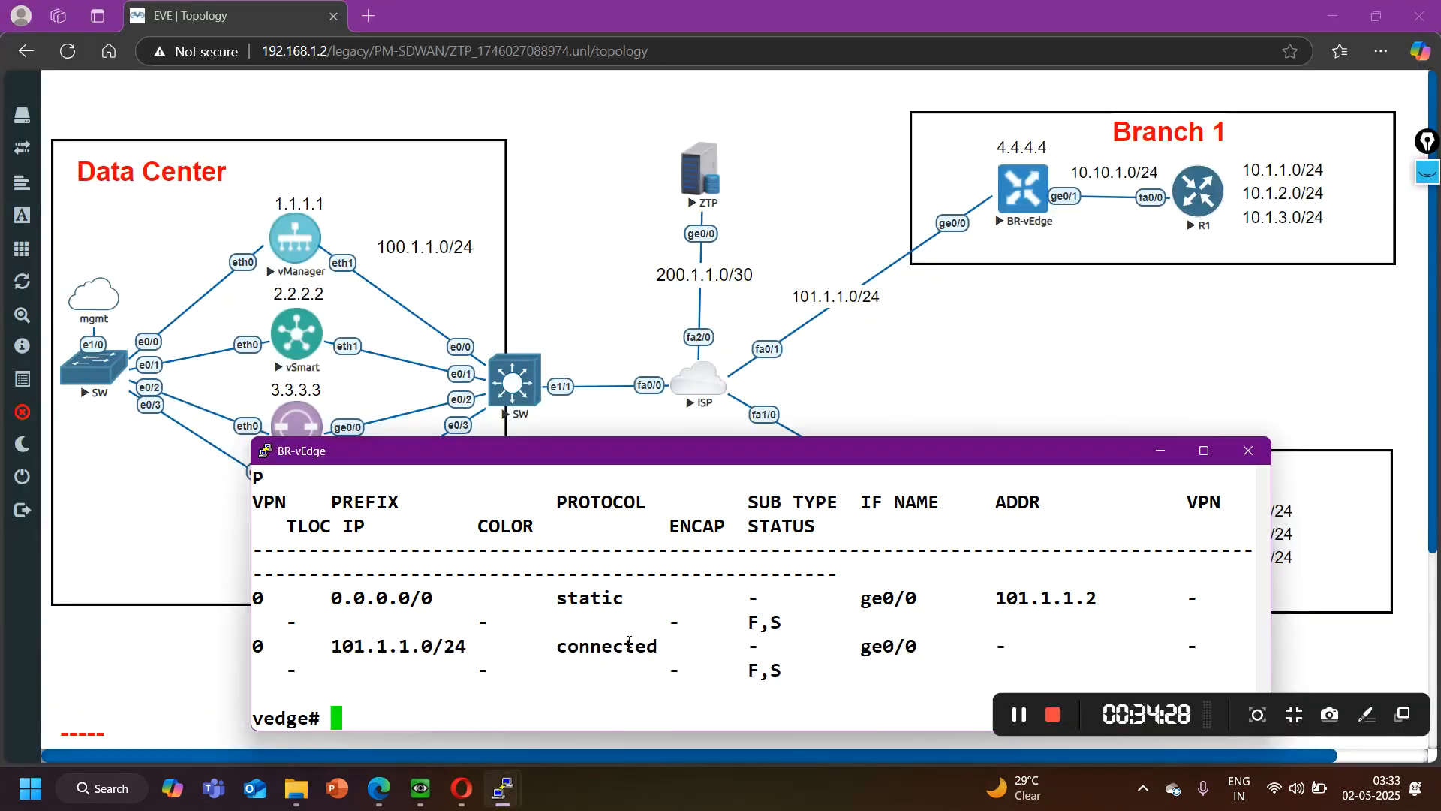
type("ping ")
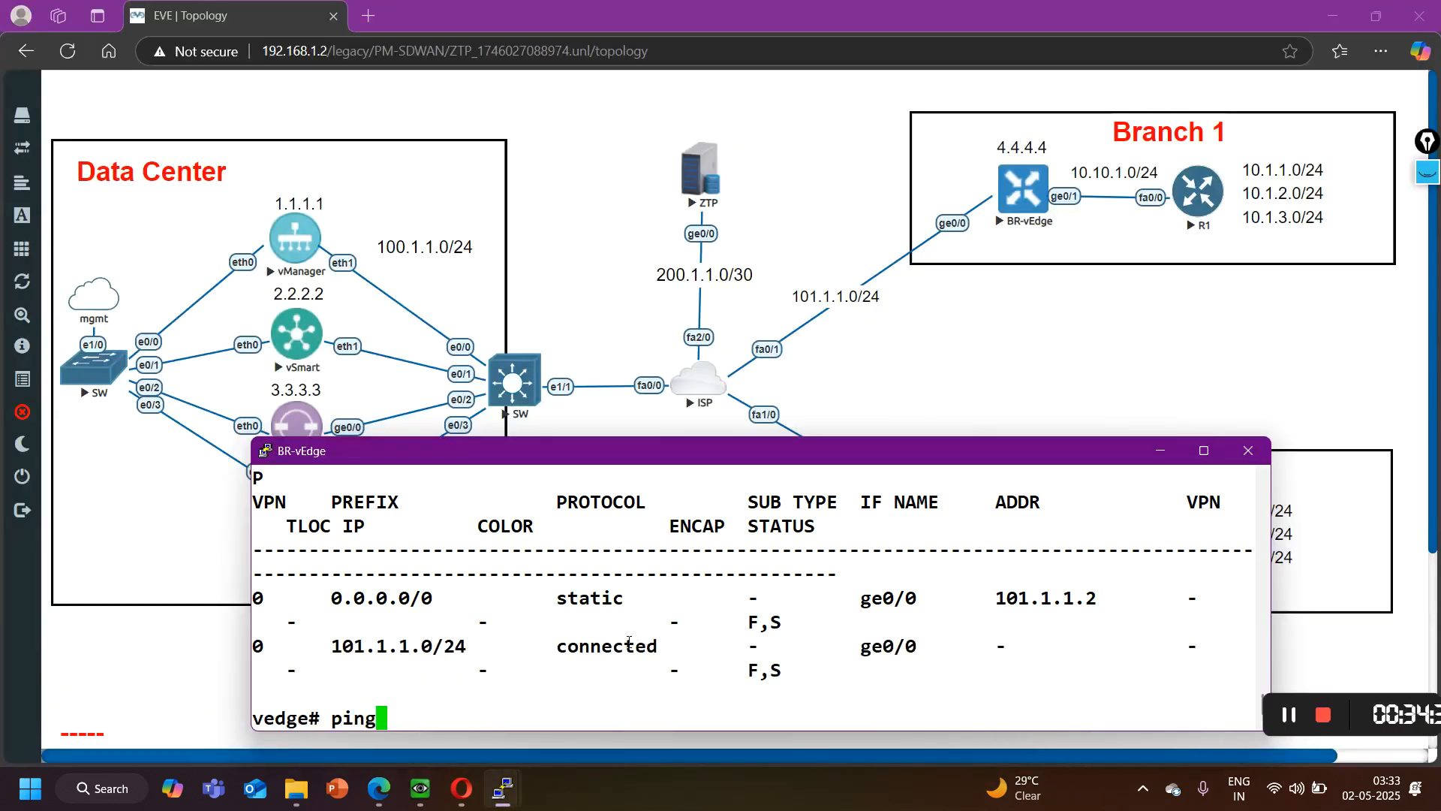
type("ztp")
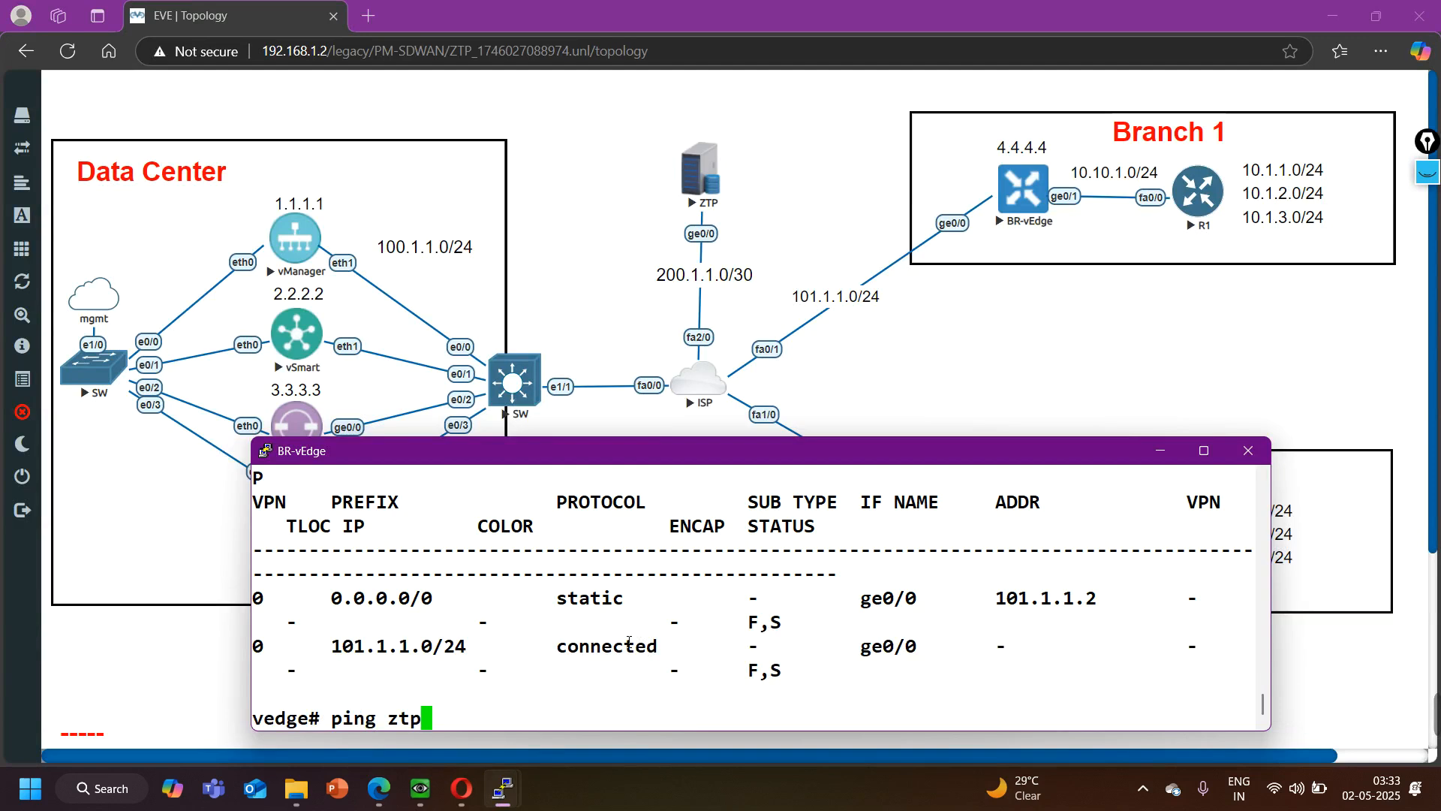
type(".vipte")
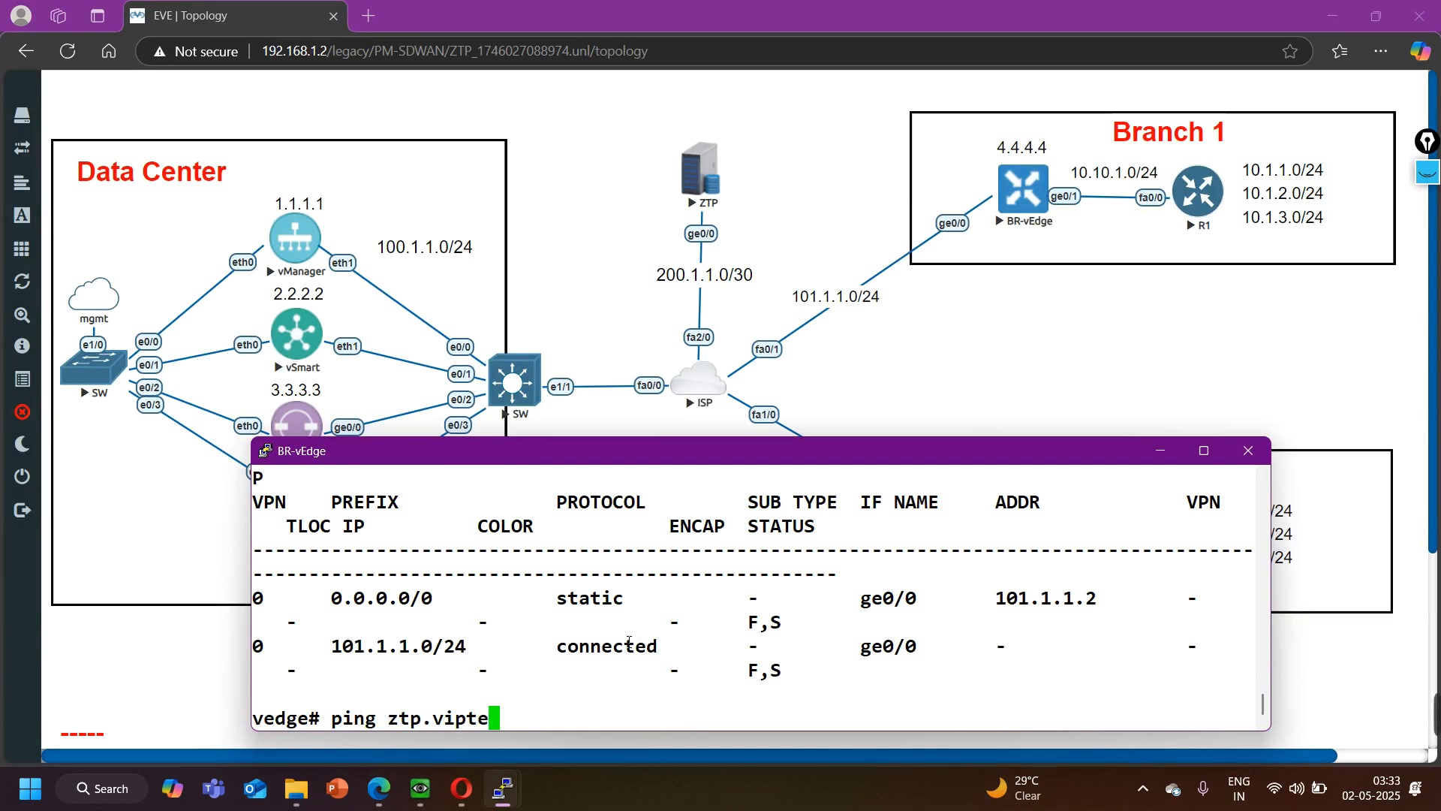
type("la.com")
key("Return")
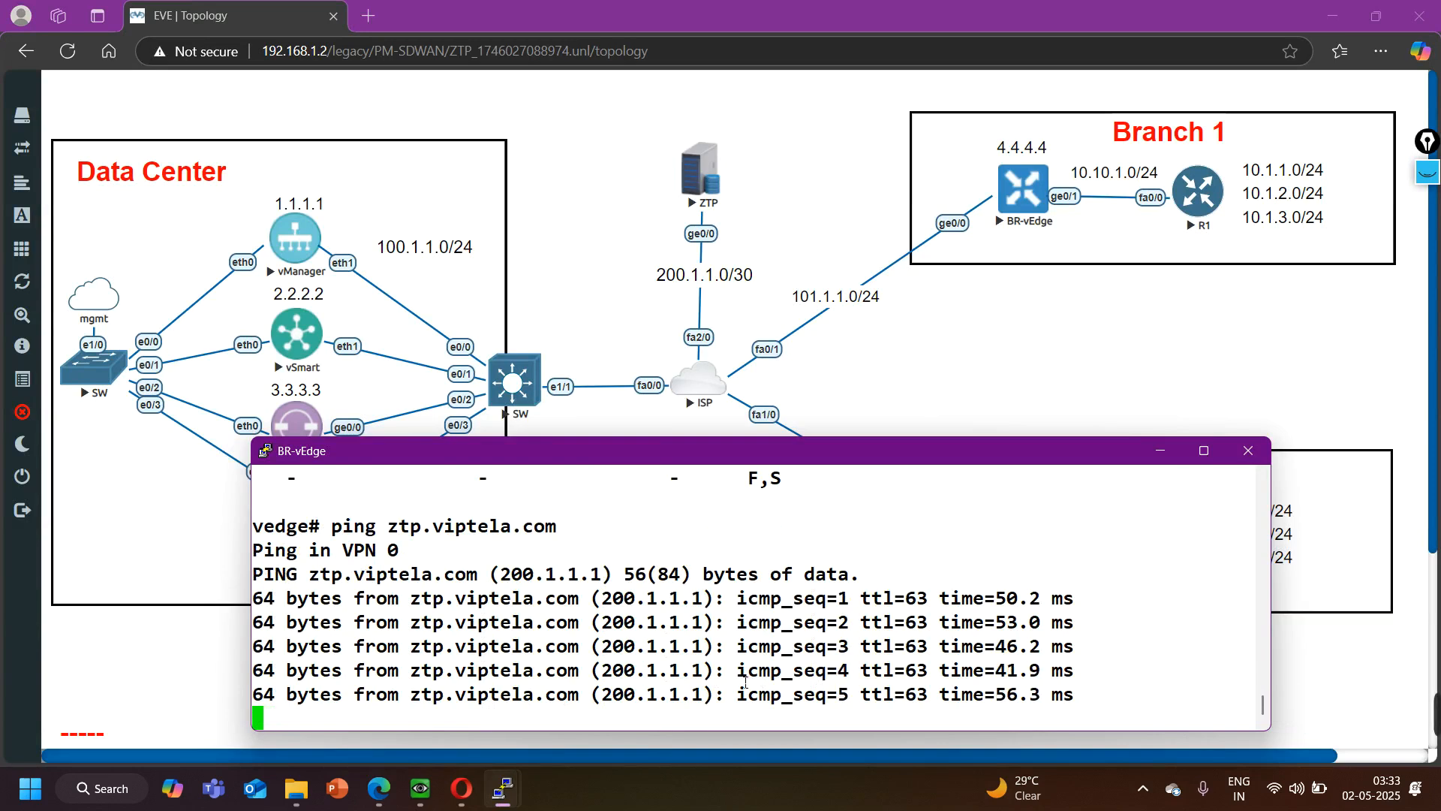
key("ctrl+c")
left_click(913, 365)
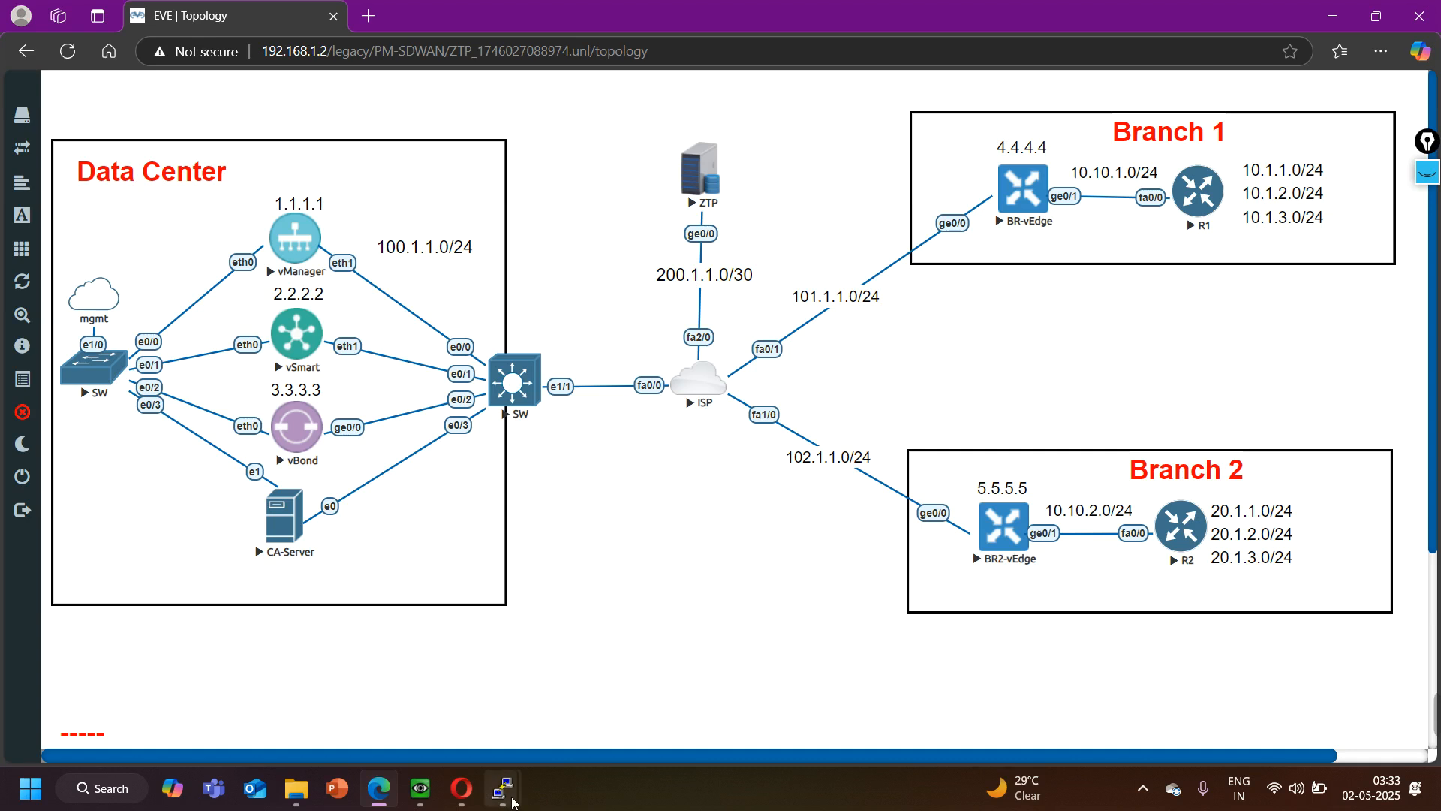
- Try to ping ztp.vitela.com from the BR2-vEdge console
mouse_move(502, 788)
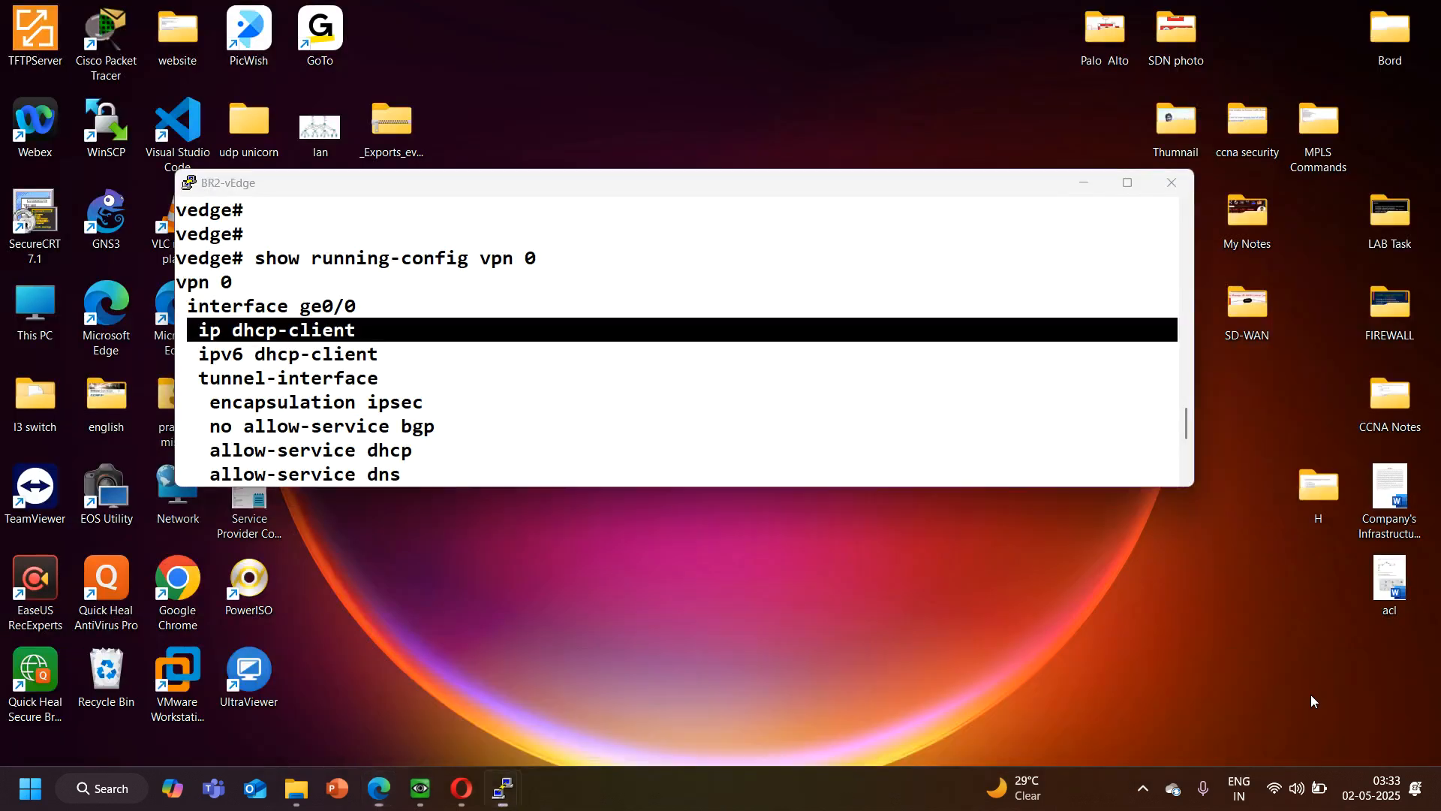
left_click(1244, 709)
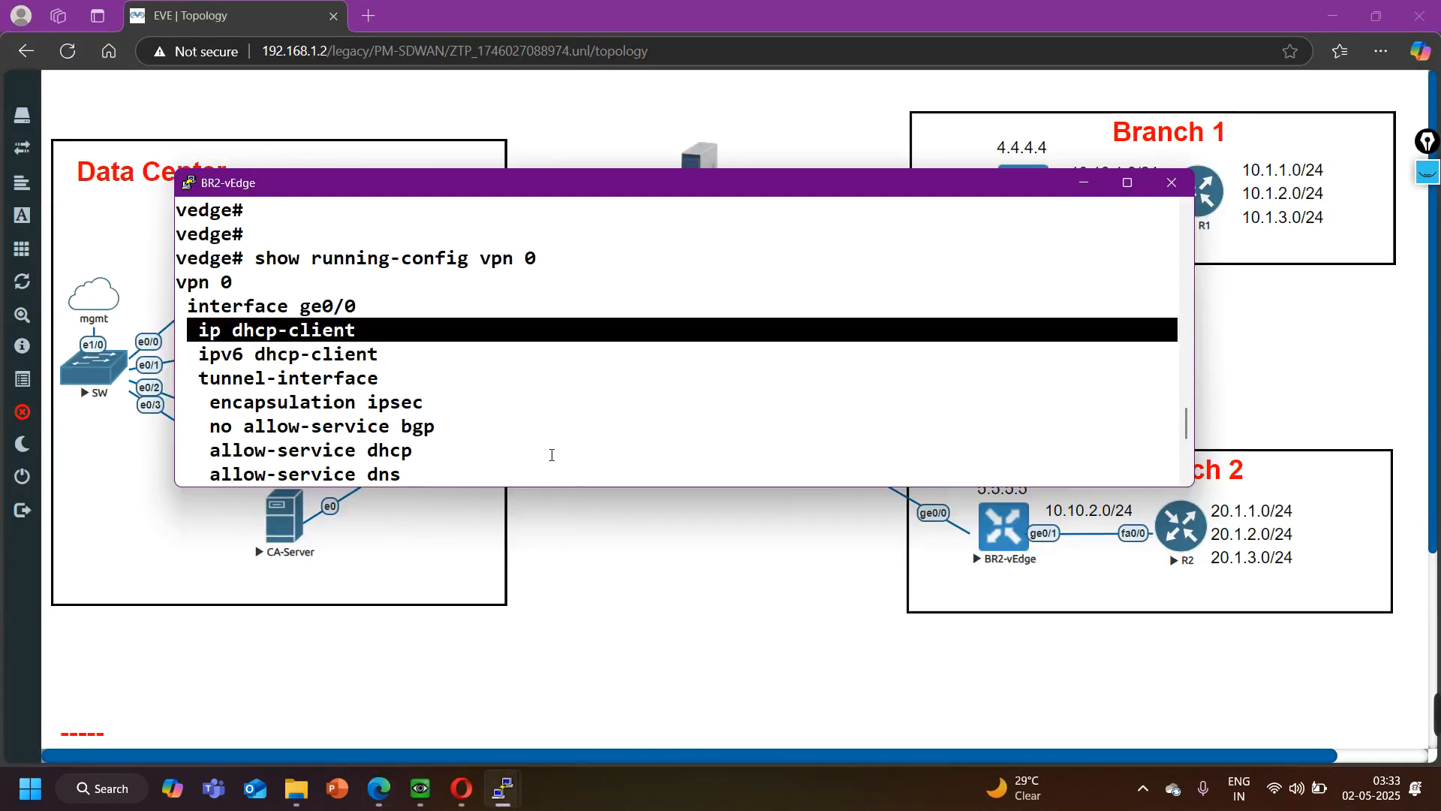
scroll(495, 344, "down", 5)
type("ping ztp.vitela.com")
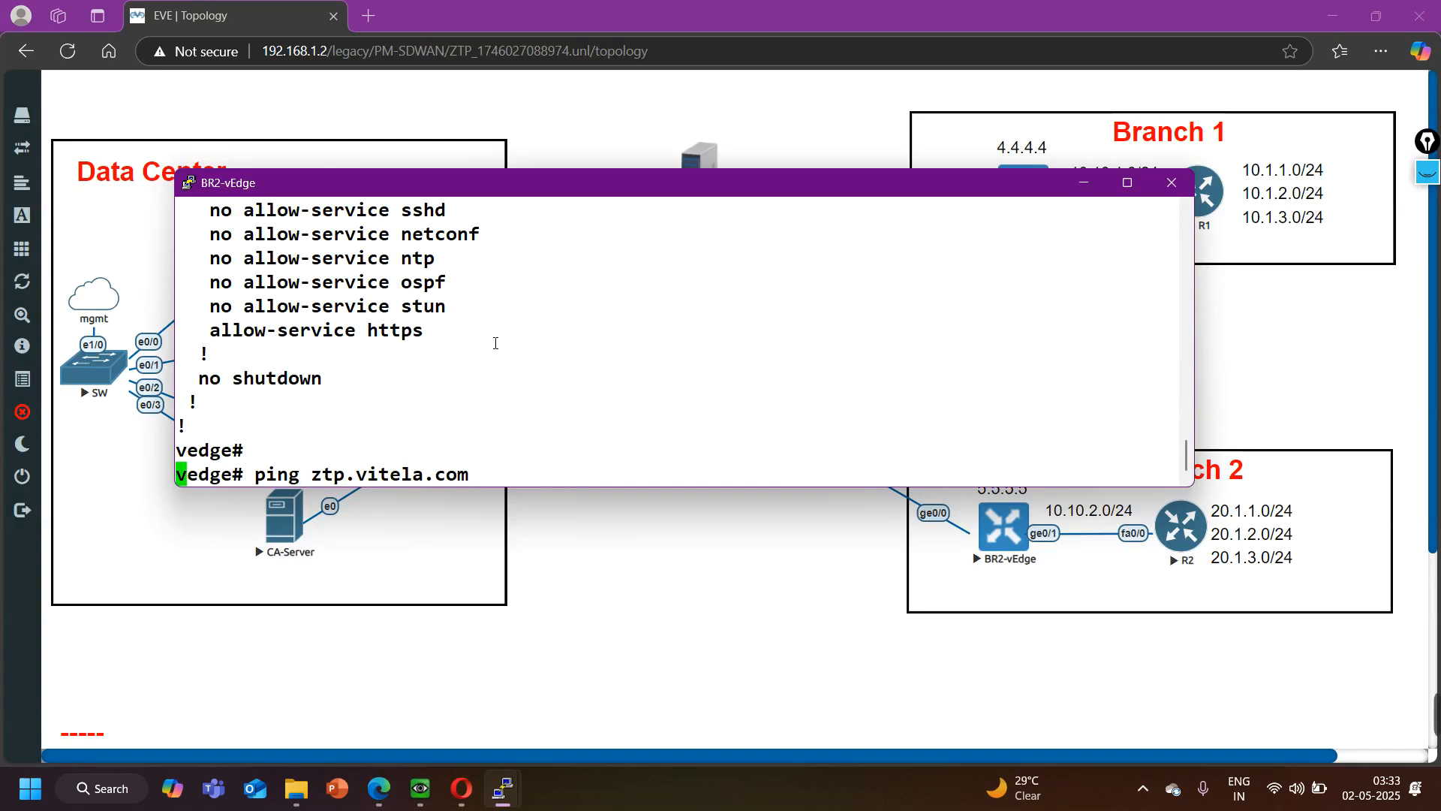
key("Return")
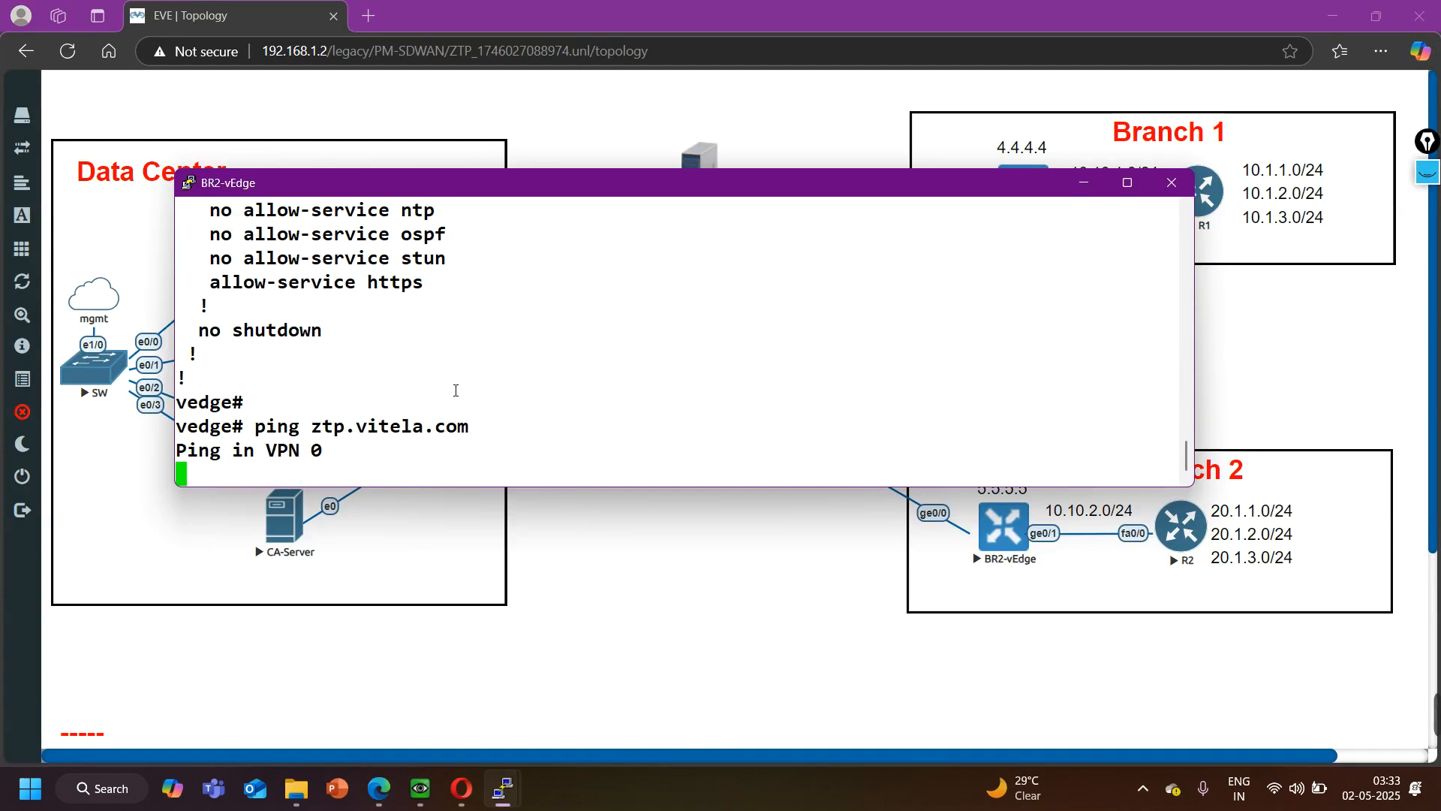
key("Return")
key("Return")
key("Return")
- Correct the host name to ztp.viptela.com and ping it from BR2-vEdge, stopping the ping after a few replies
key("Up")
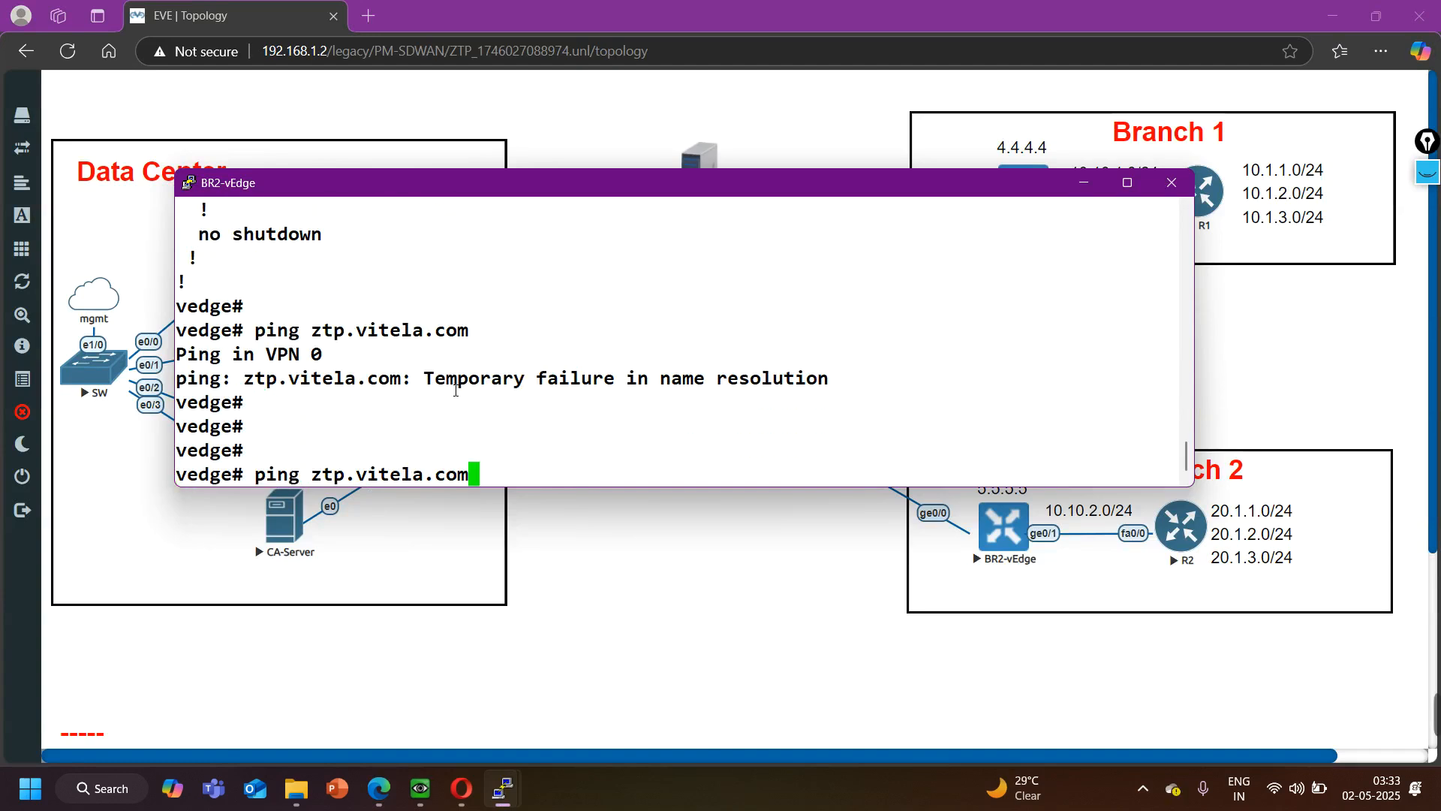
key("Left")
key("Left")
key("Left")
key("Left")
key("Left")
key("Left")
key("Left")
key("Left")
type("p")
key("Return")
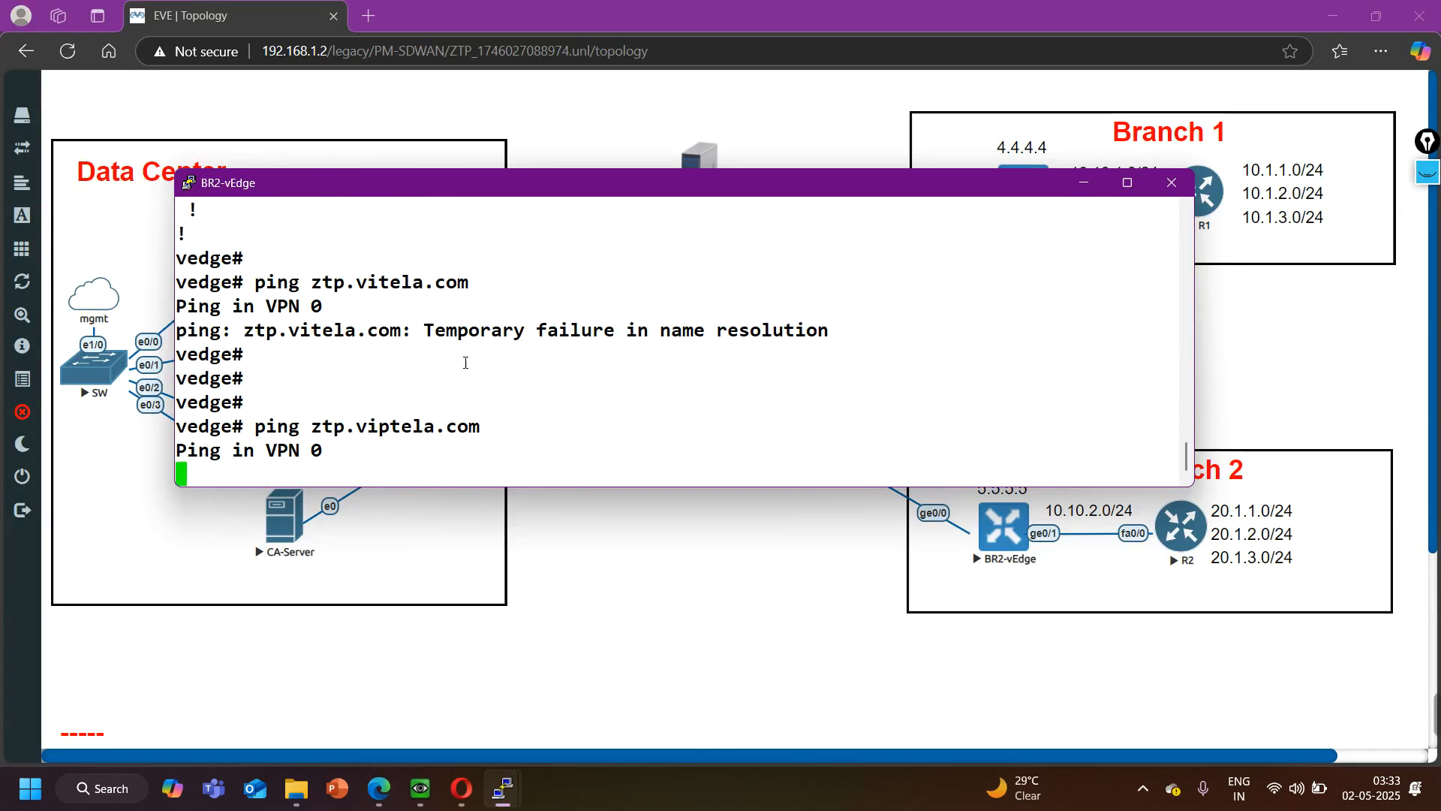
left_click_drag(799, 174, 862, 408)
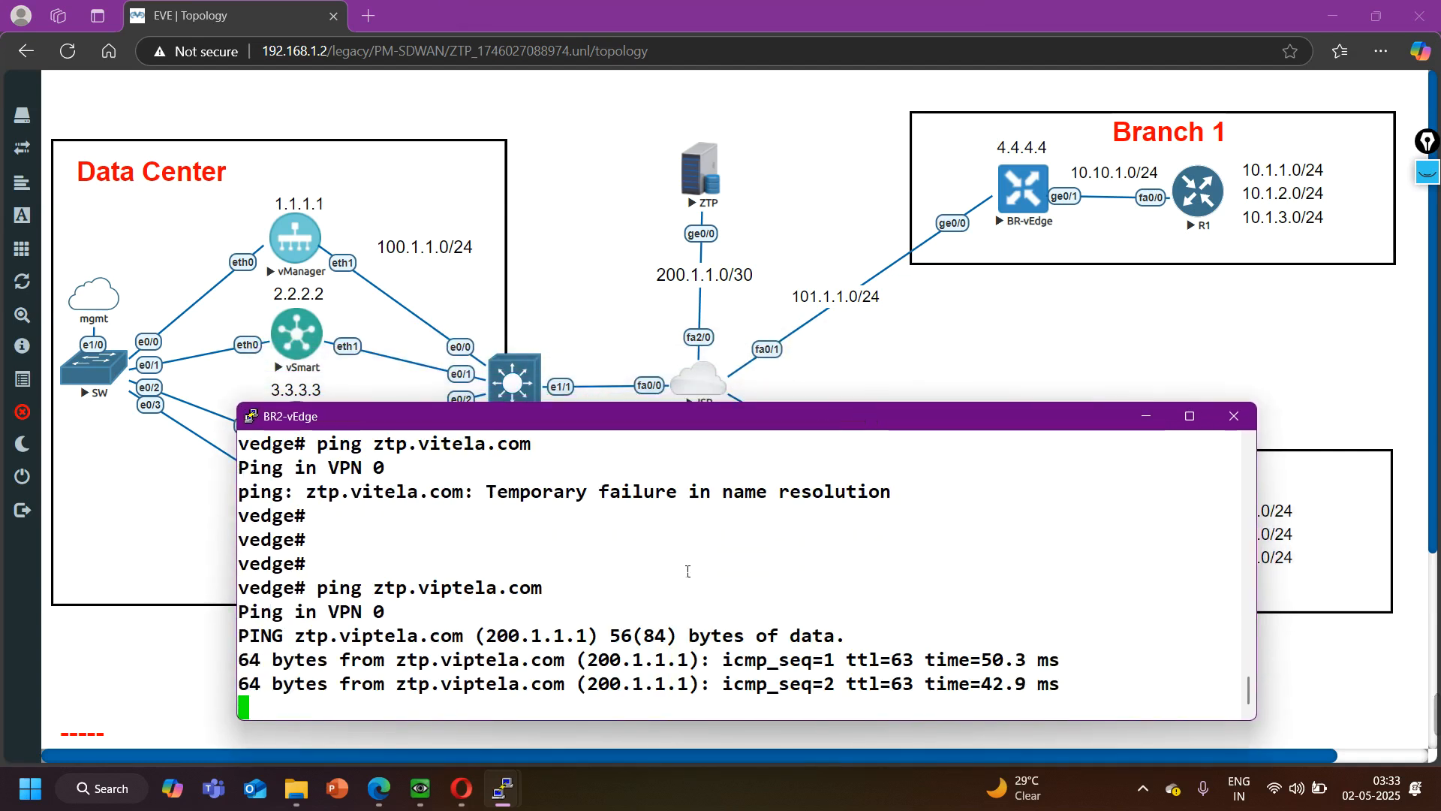
key("ctrl+c")
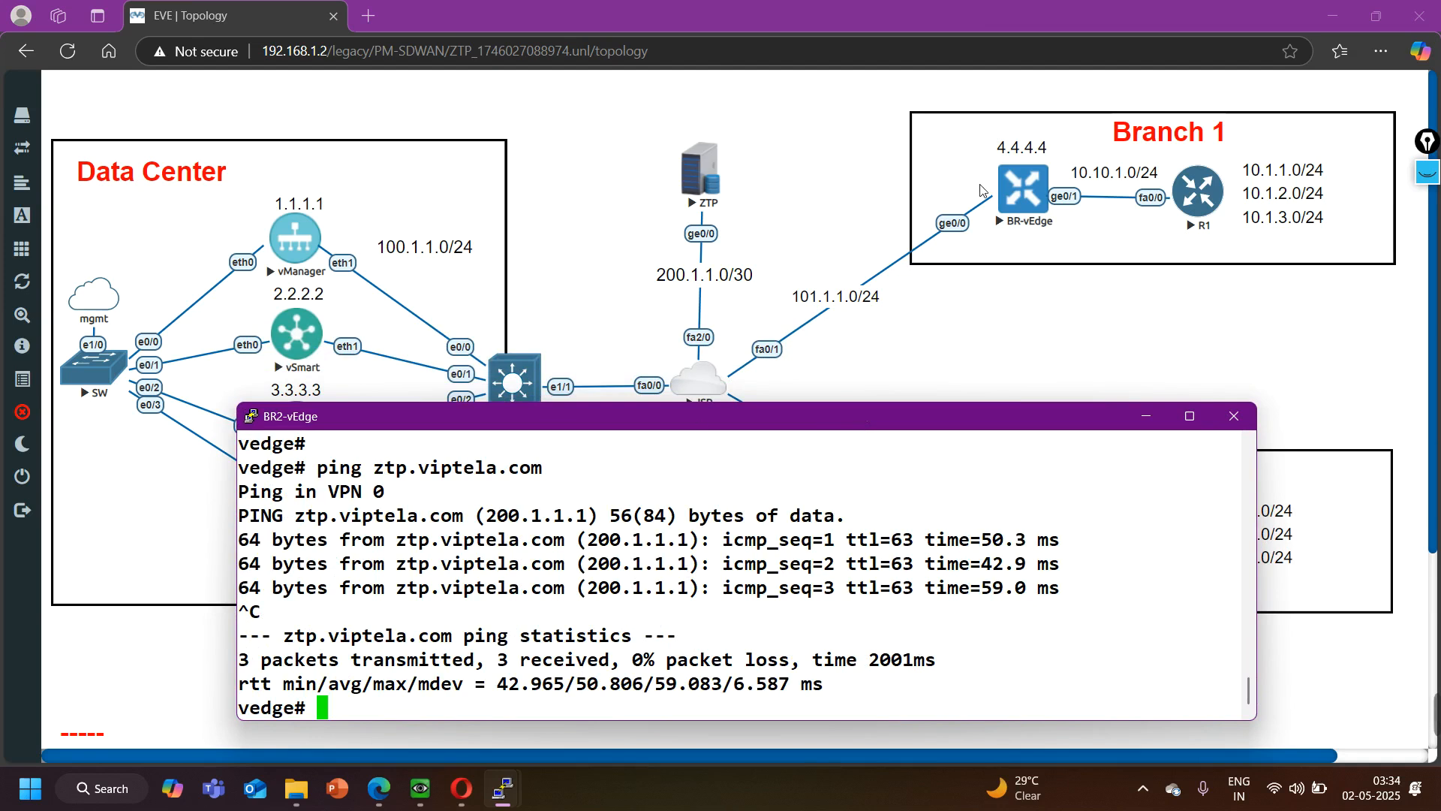
left_click(968, 348)
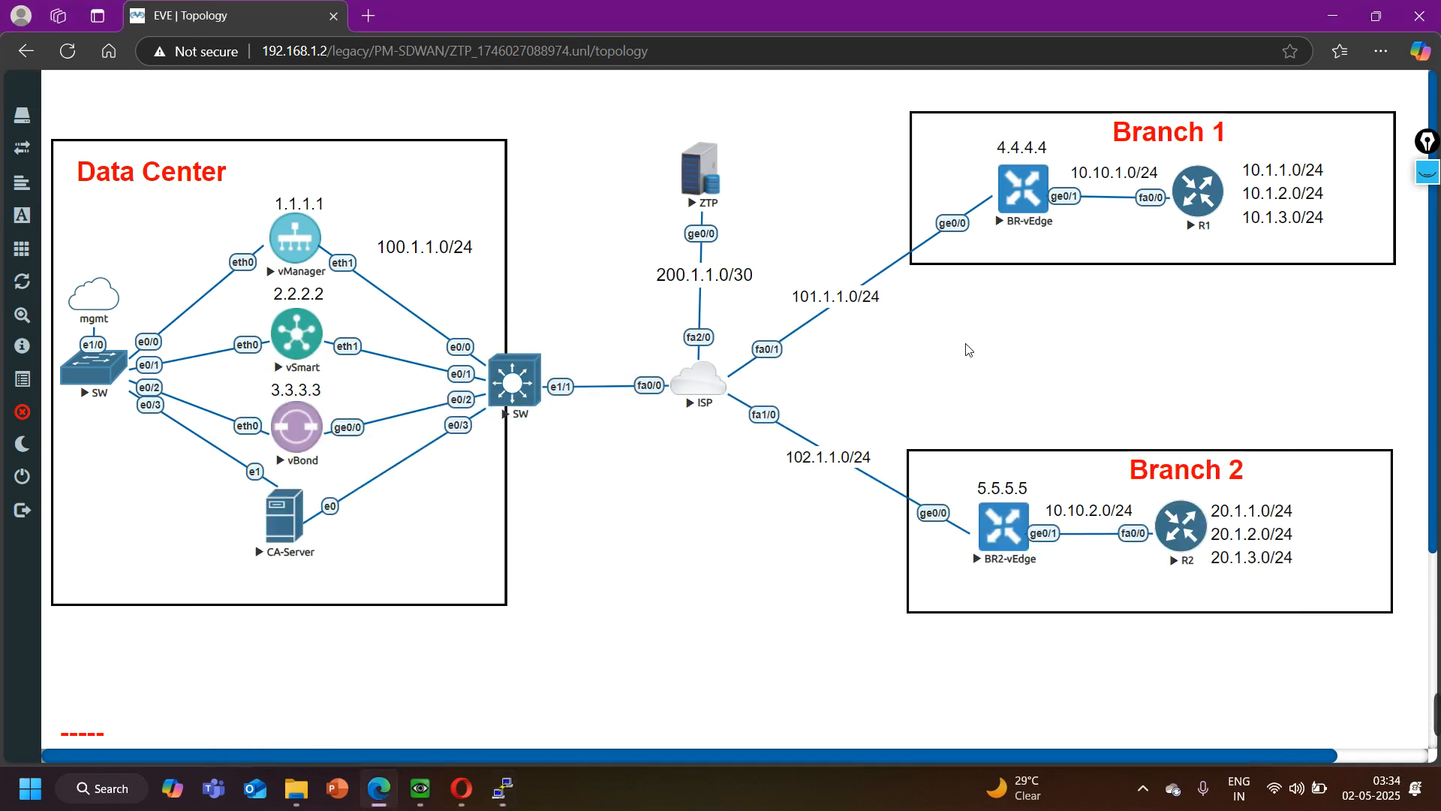
- Circle BR-vEdge and BR2-vEdge and draw a mark above vManager with the annotation pen, and clear all annotations
mouse_move(1, 608)
left_click(1425, 175)
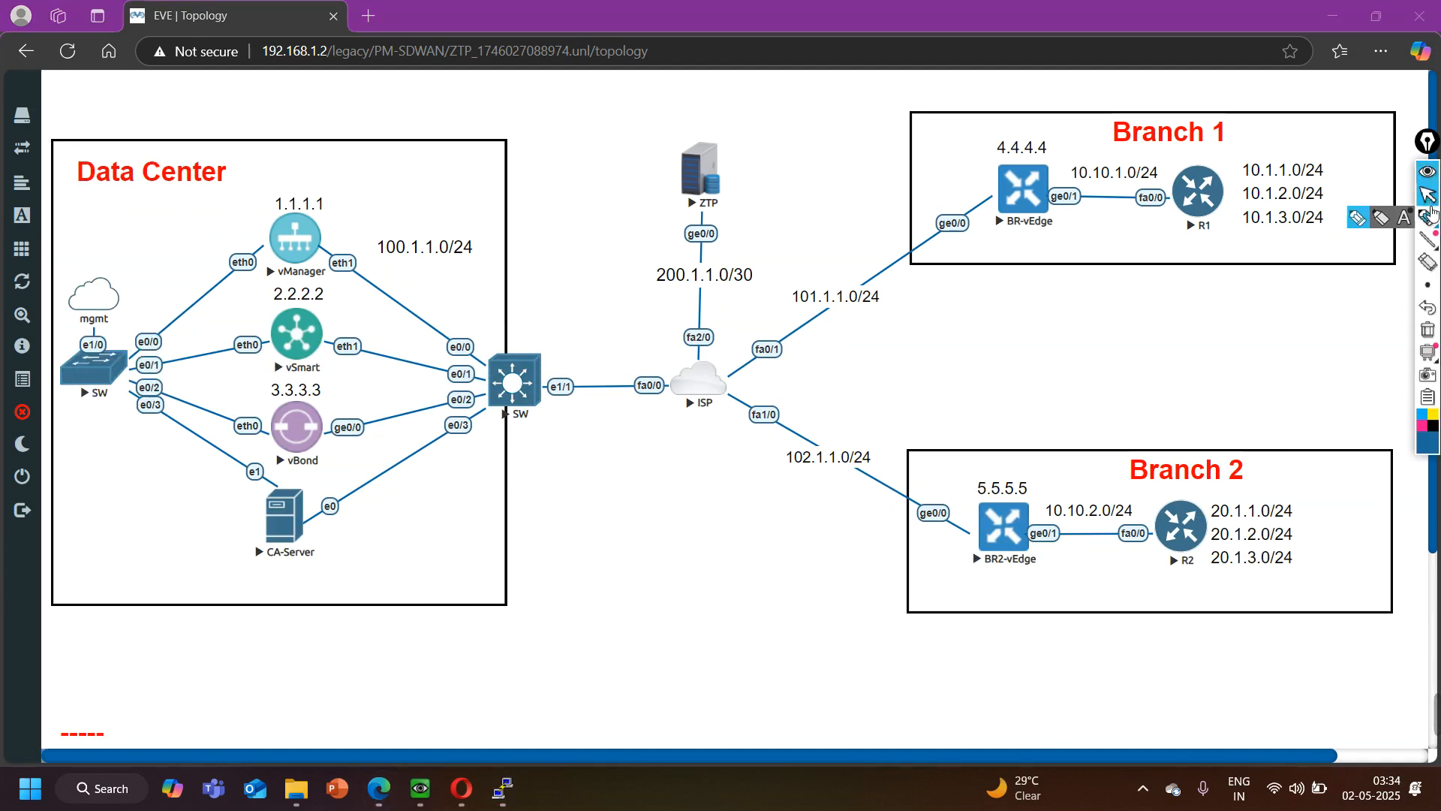
left_click(1431, 217)
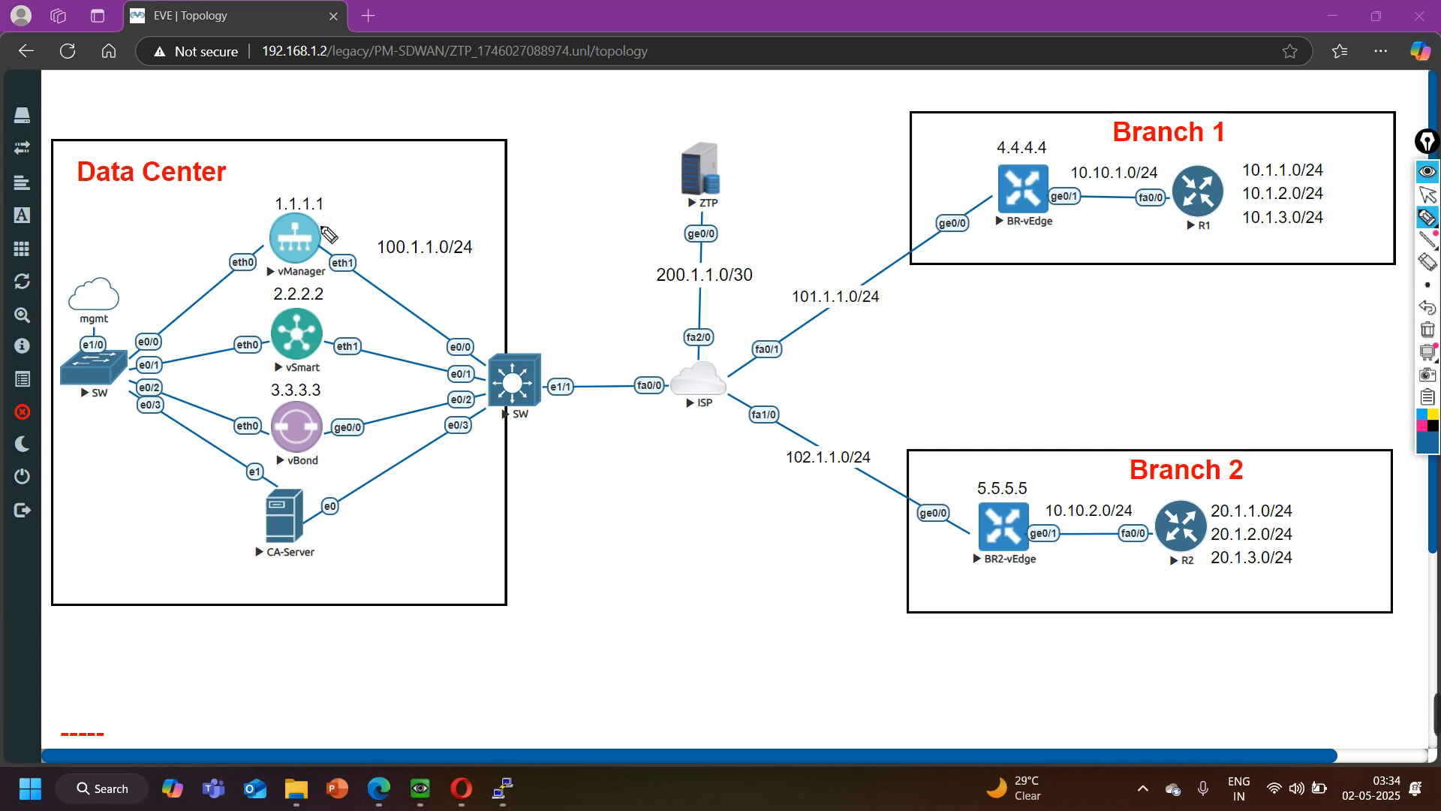
left_click_drag(1035, 171, 1044, 152)
mouse_move(1038, 486)
left_mouse_down()
mouse_move(1054, 584)
mouse_move(1036, 509)
left_mouse_up()
left_click_drag(354, 137, 289, 176)
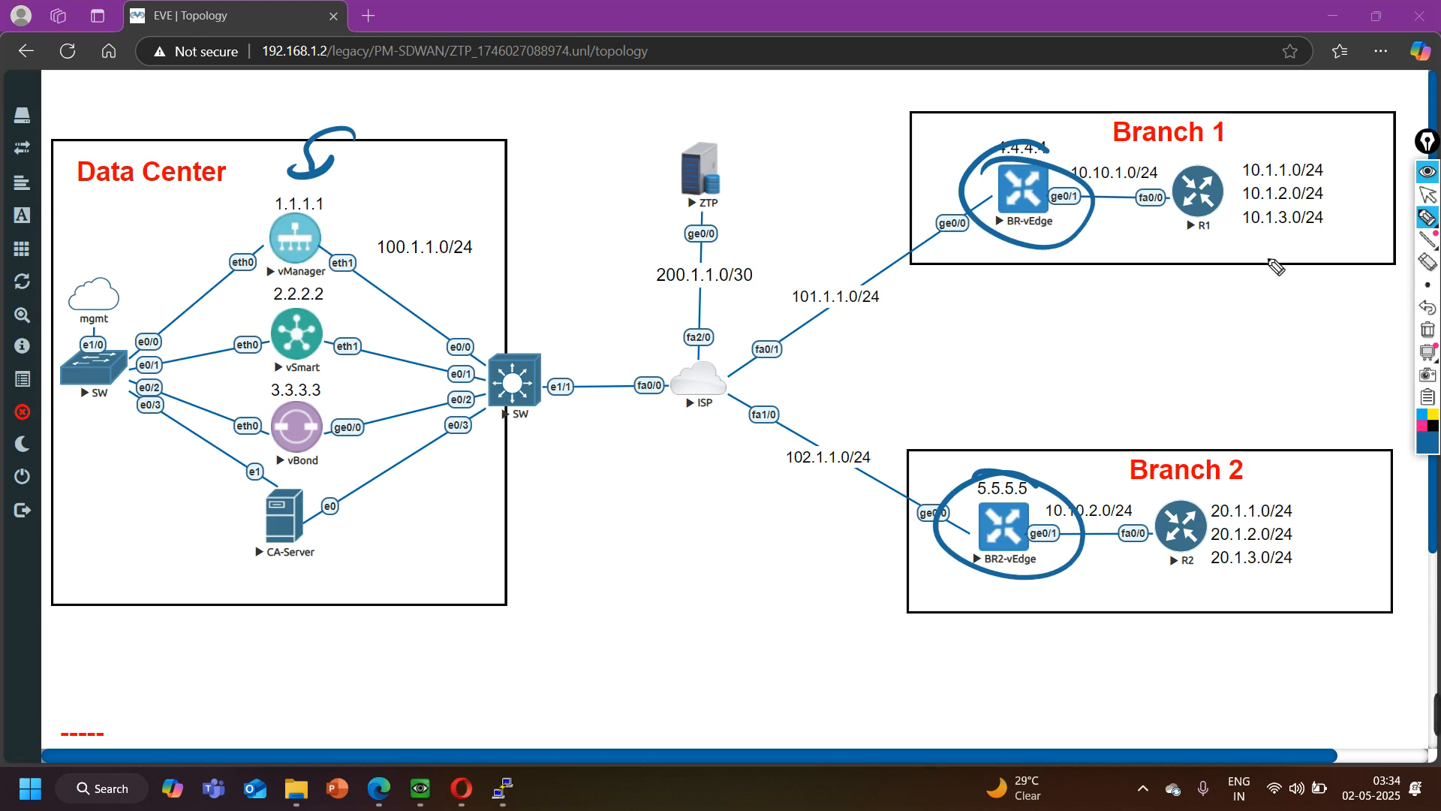
left_click(1428, 329)
left_click(1423, 196)
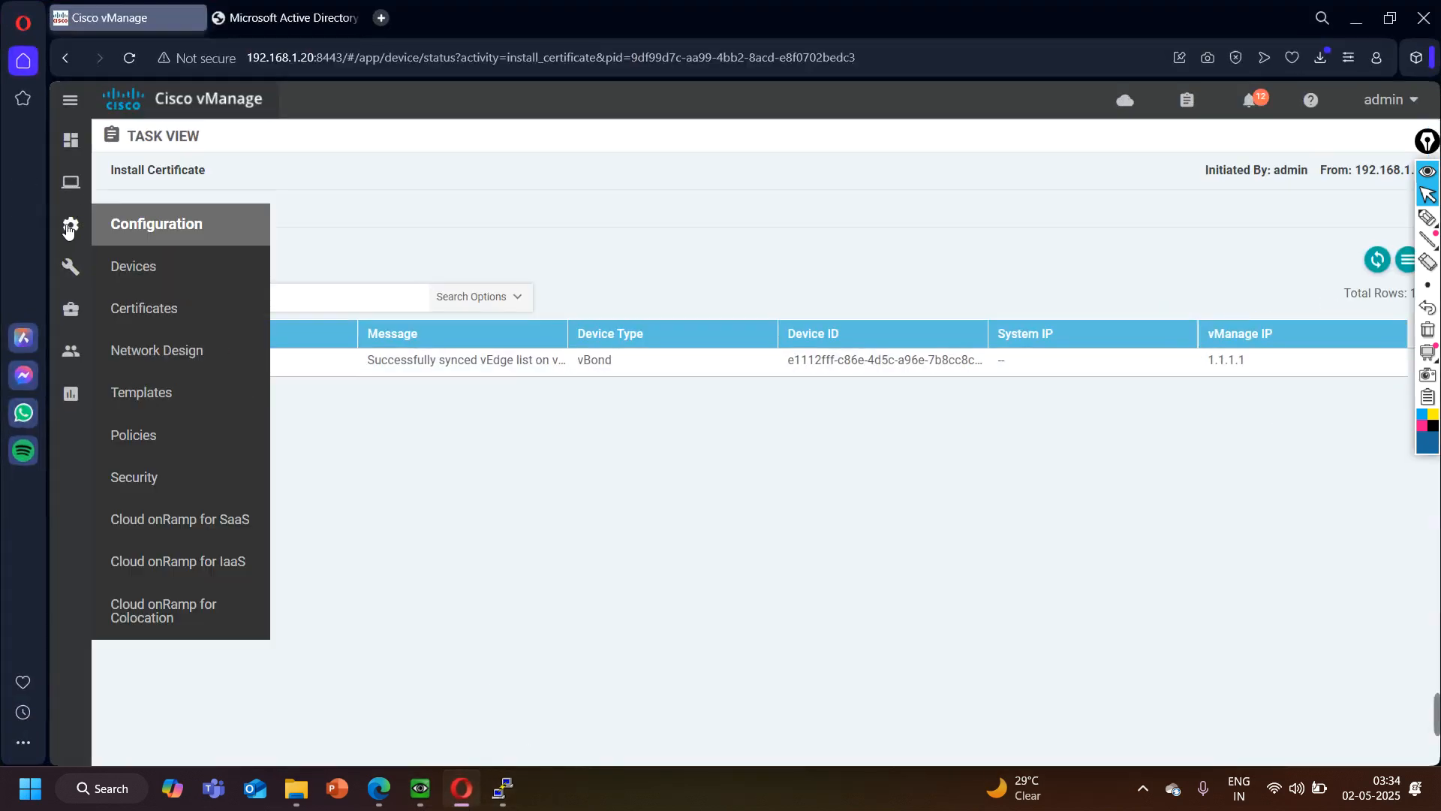
- In Cisco vManage, open the WAN edge device configuration list and start choosing a WAN Edge list file to upload
mouse_move(72, 219)
left_click(161, 267)
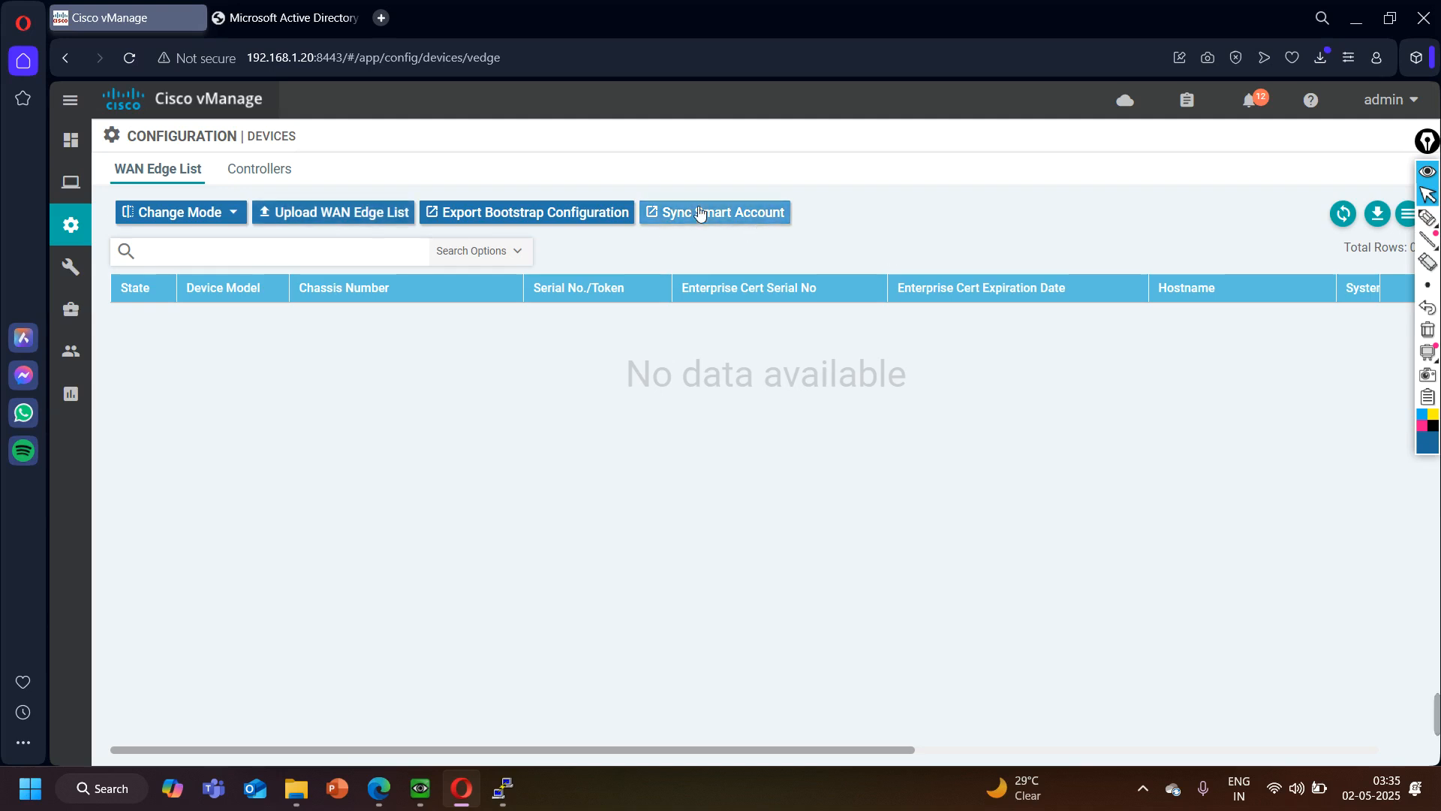
left_click(339, 213)
left_click(634, 375)
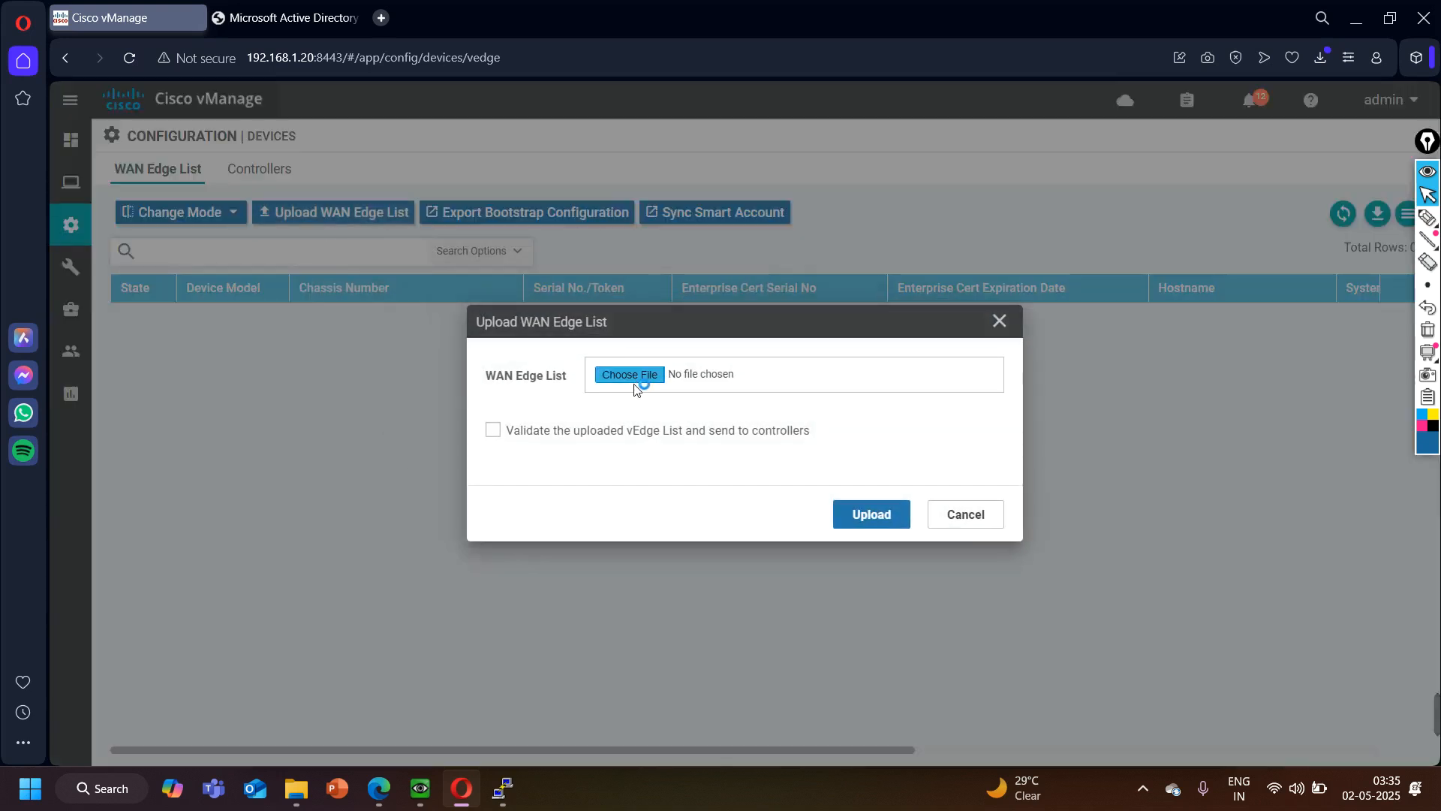
- Choose serialFile.viptela from the Serial-Law folder inside SD-WAN Images on the cisco (D:) drive as the WAN Edge list
scroll(77, 291, "down", 3)
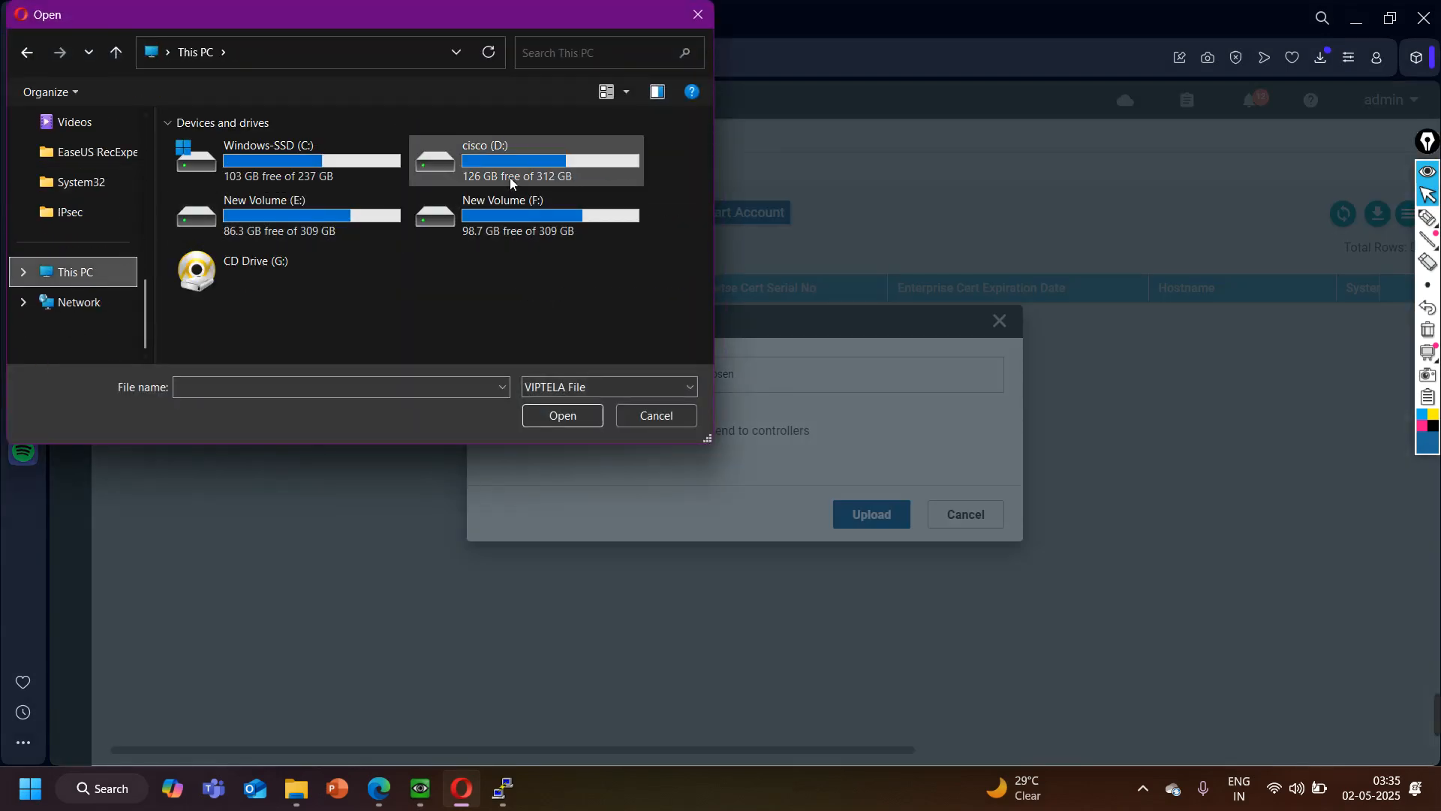
double_click(509, 177)
scroll(276, 244, "down", 1)
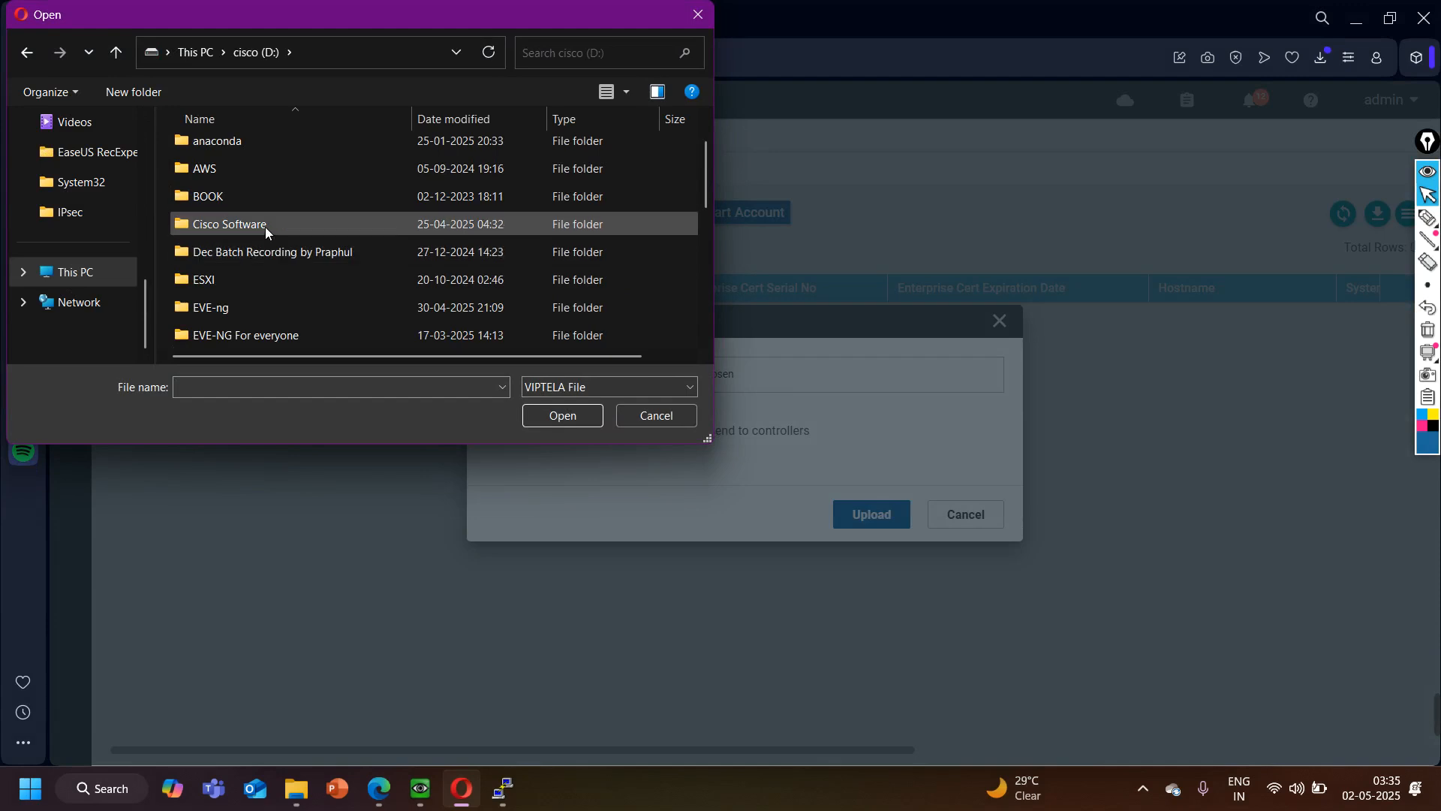
double_click(264, 225)
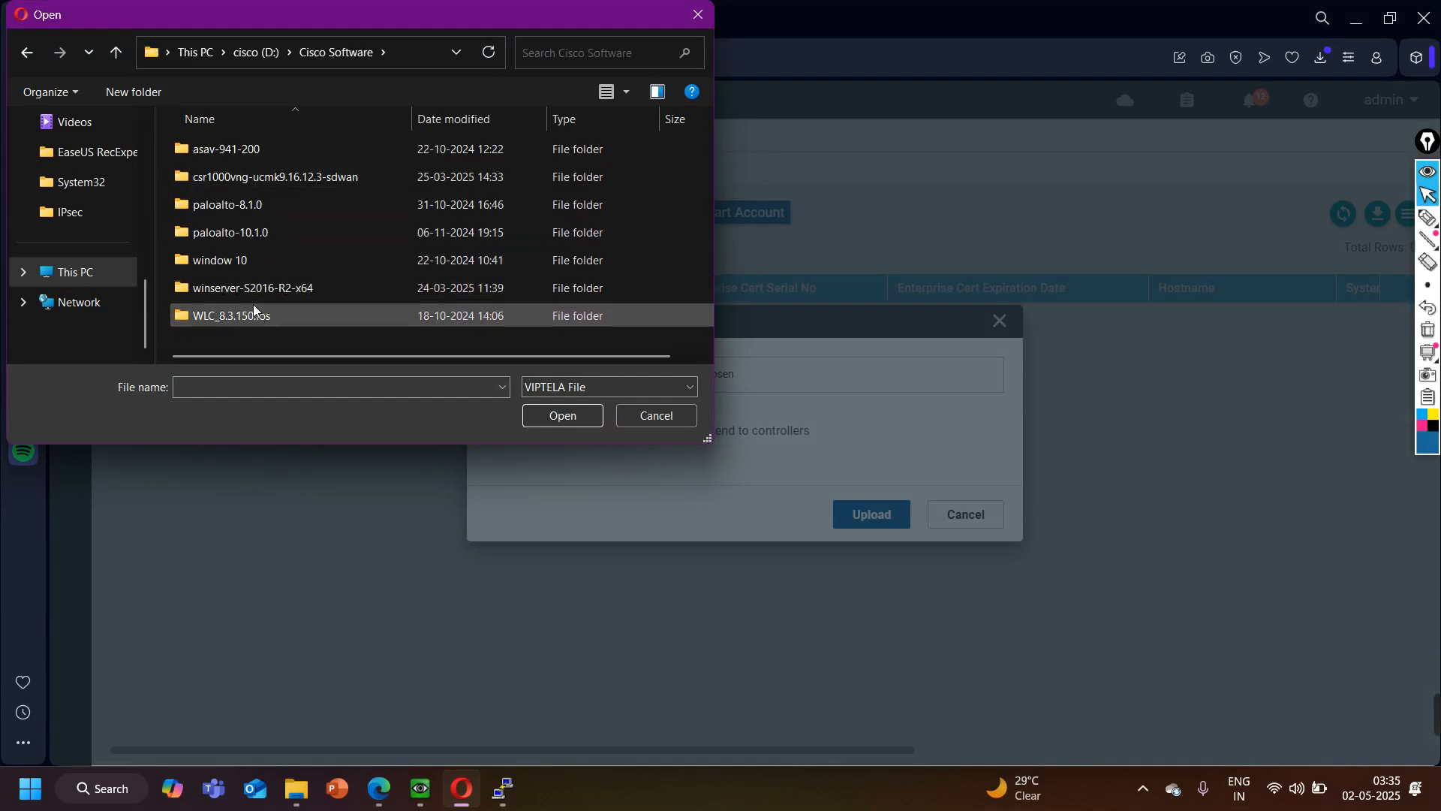
left_click(33, 61)
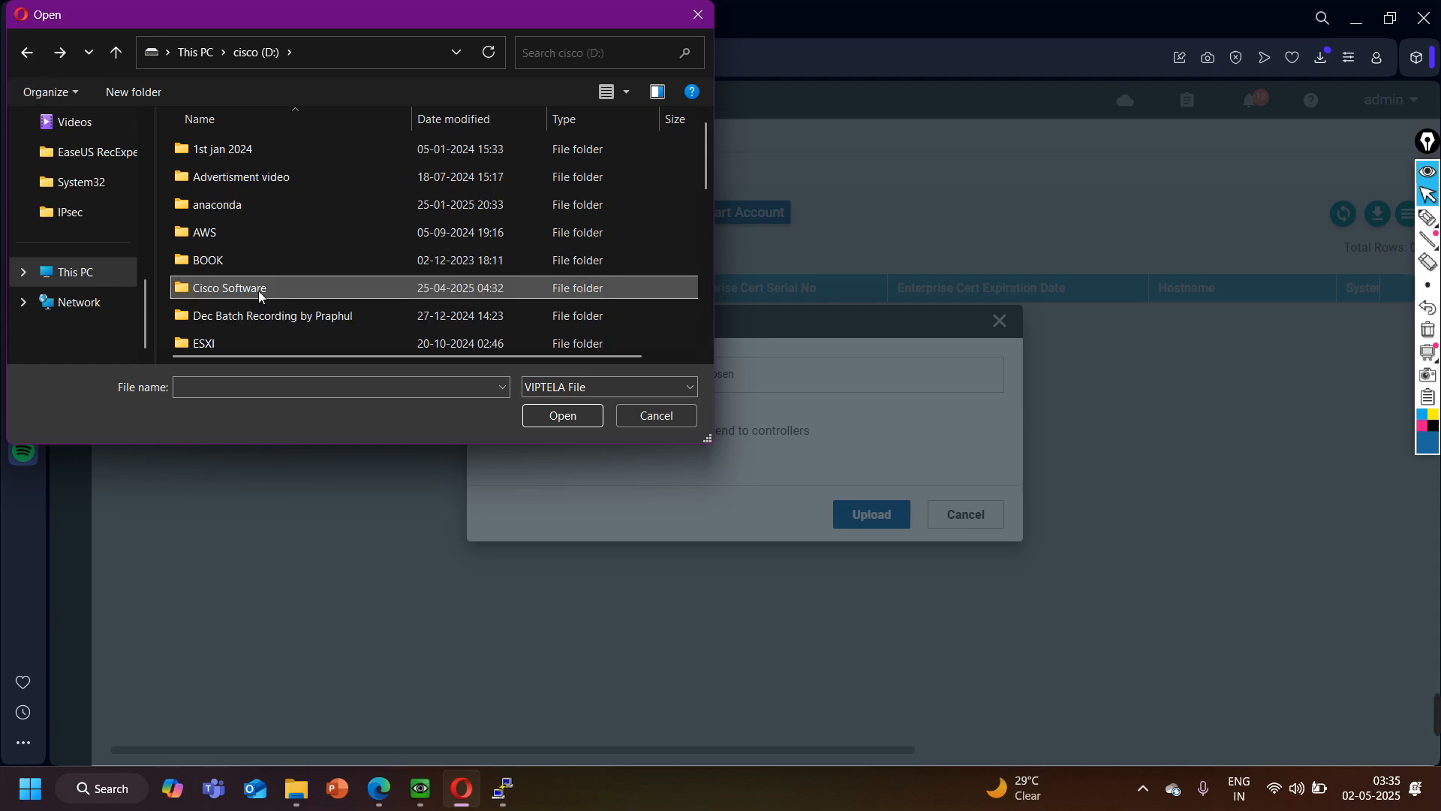
scroll(258, 290, "down", 3)
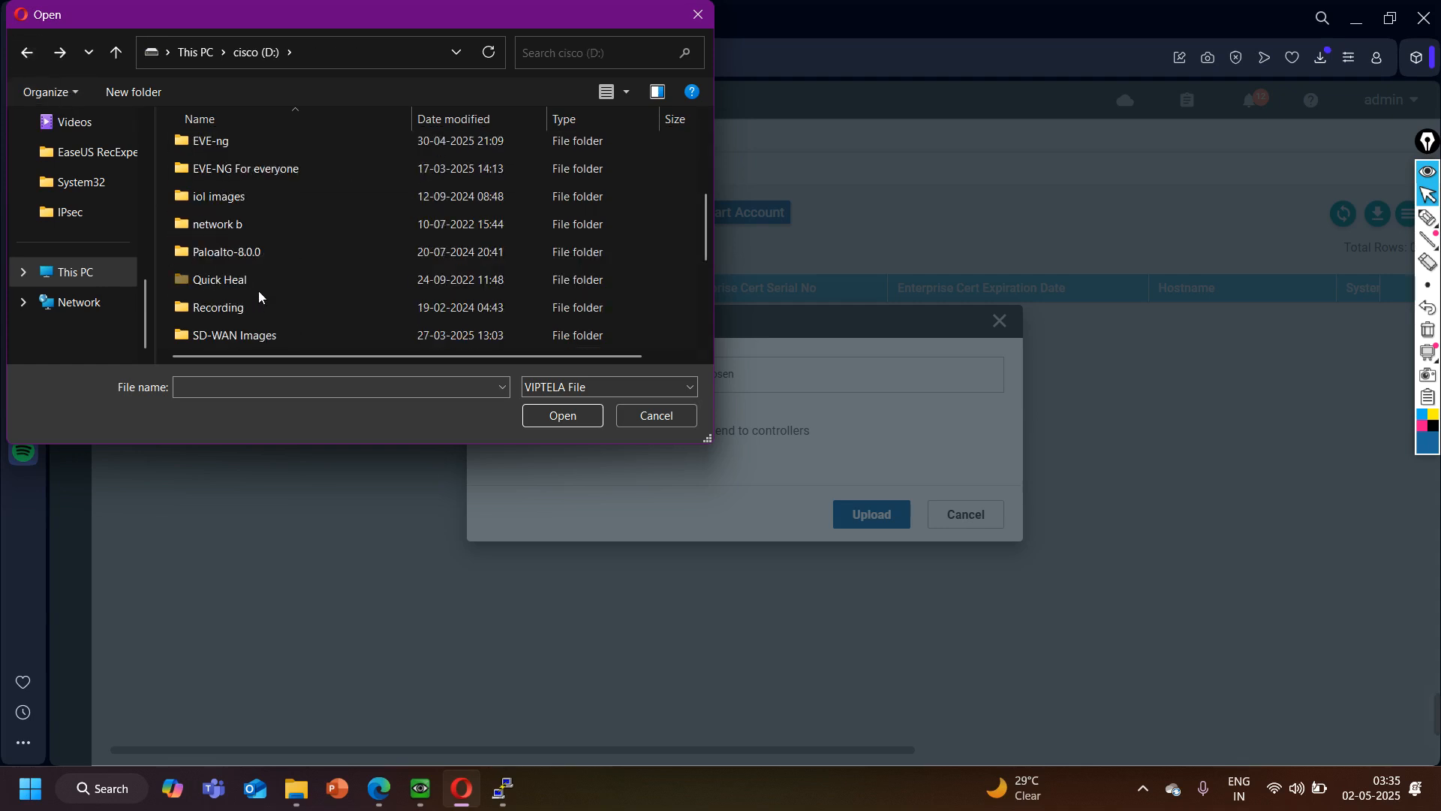
scroll(258, 290, "down", 1)
double_click(258, 252)
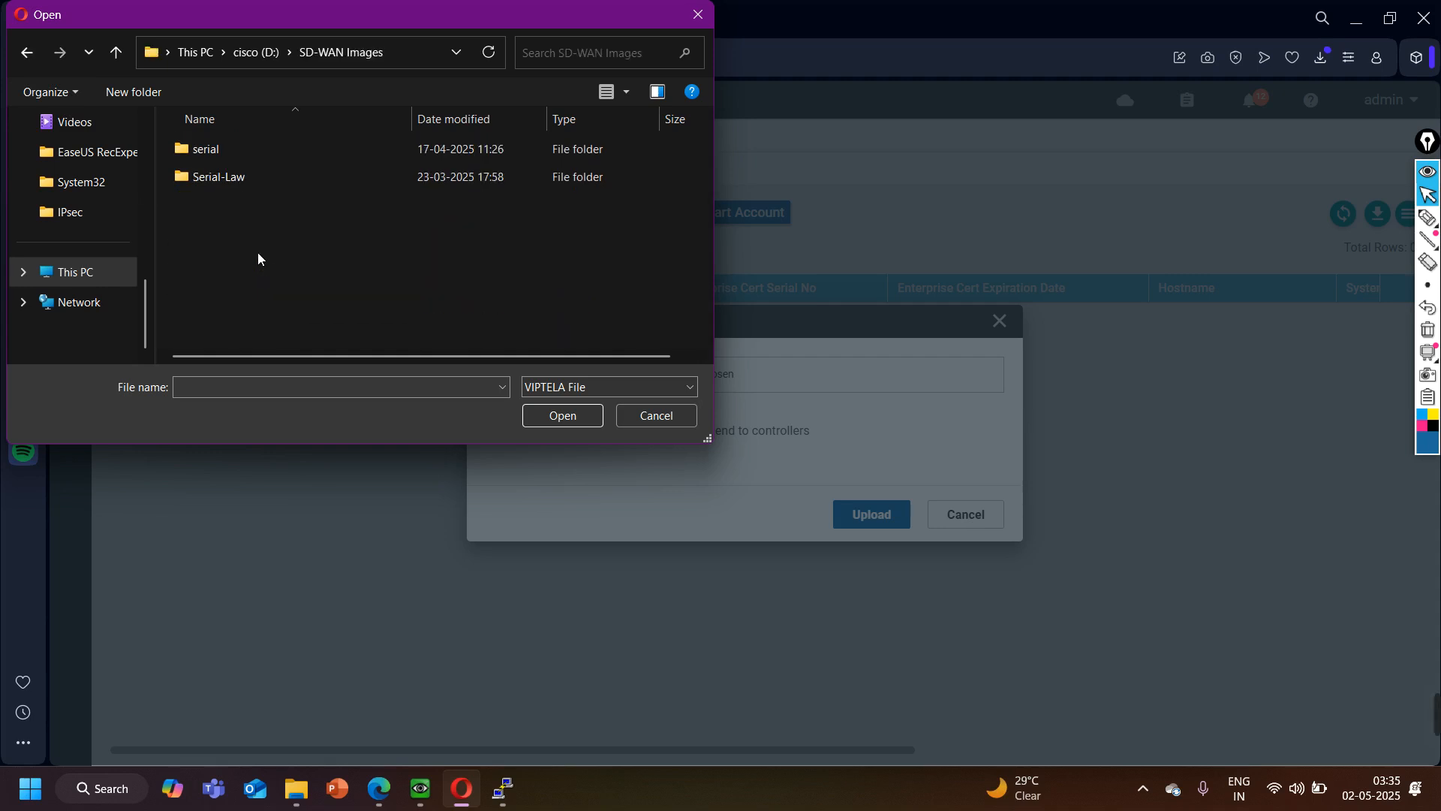
double_click(234, 180)
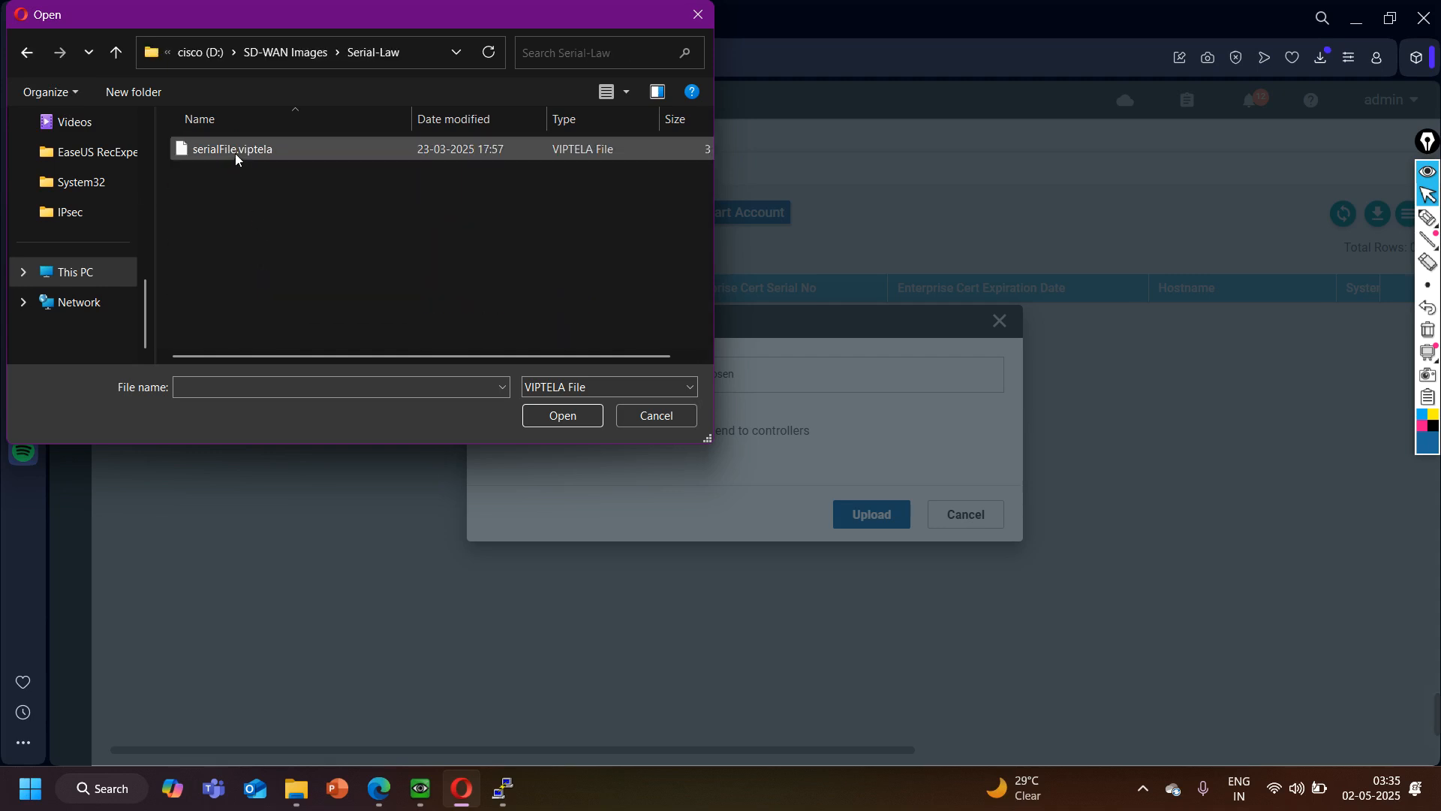
double_click(235, 150)
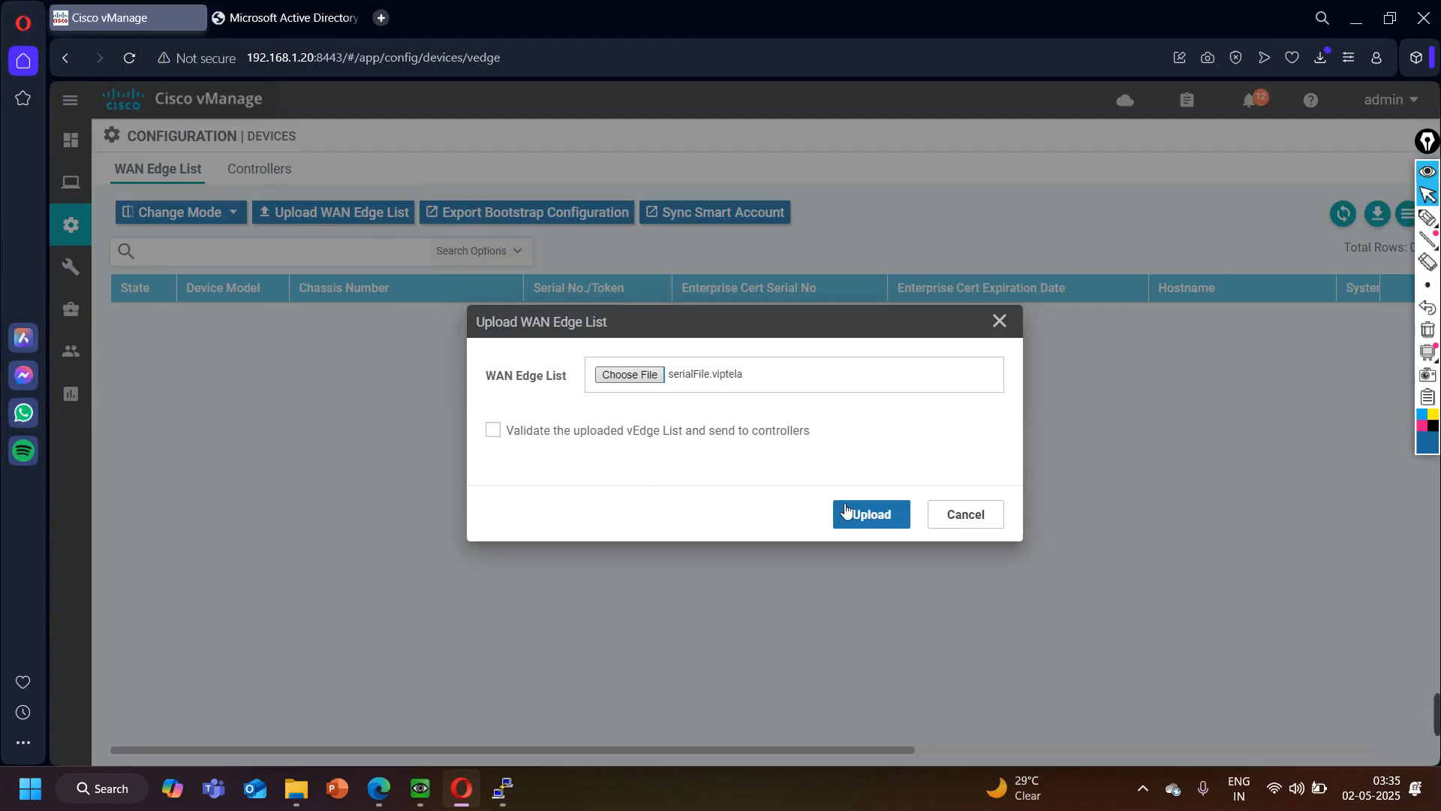
- Upload the chosen WAN Edge list without validation and dismiss the upload result
left_click(863, 513)
left_click(875, 520)
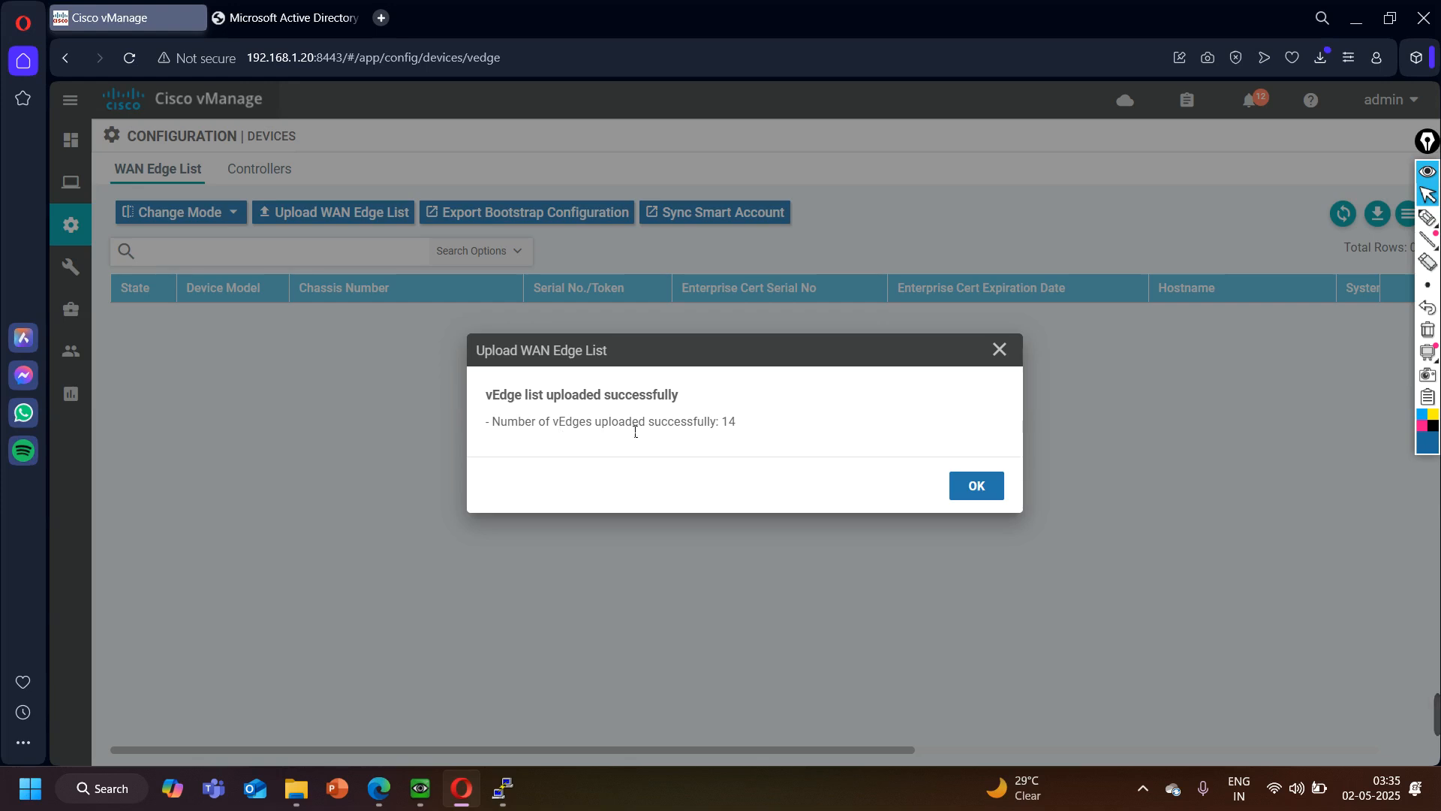
left_click(974, 486)
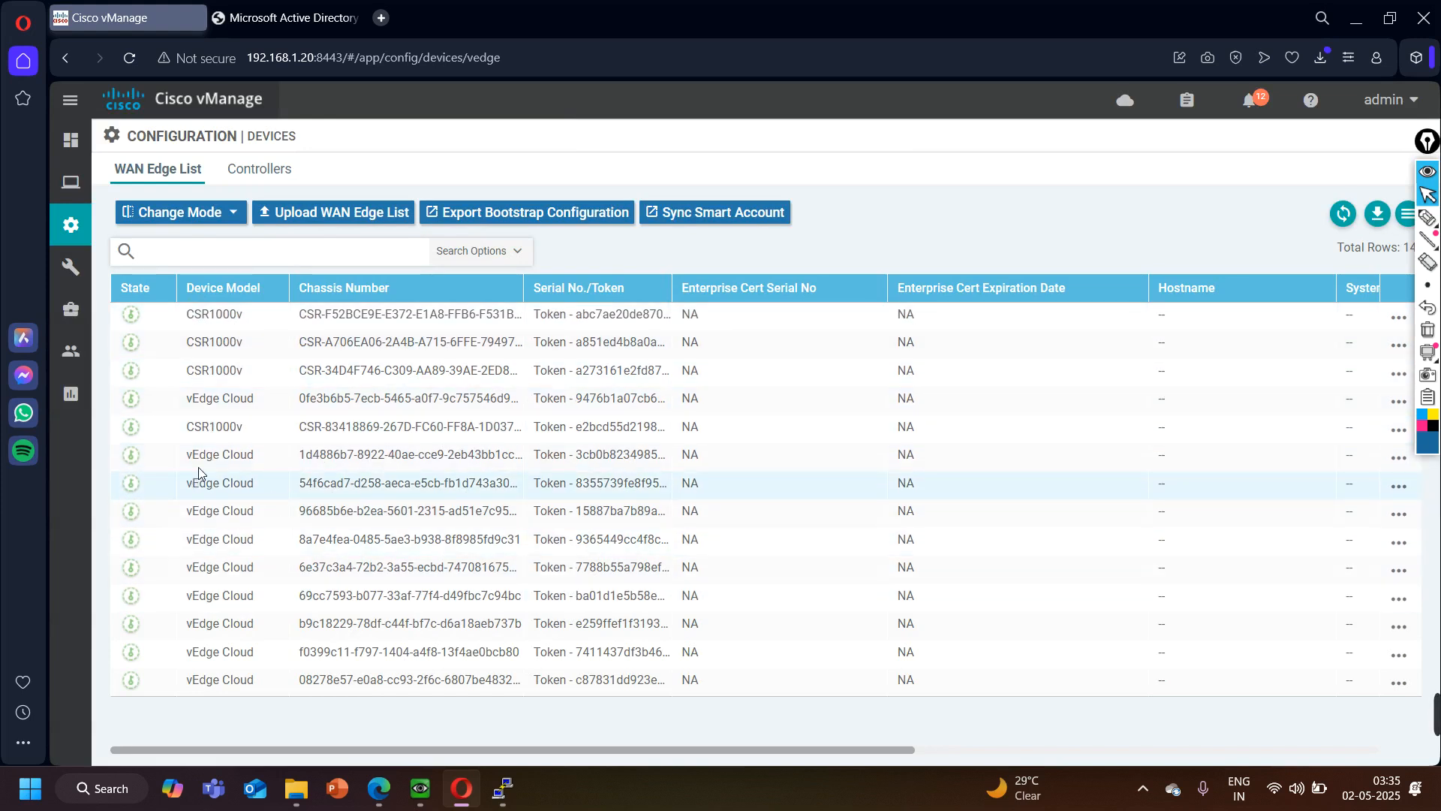
- Widen the Chassis Number and Serial No./Token columns and highlight the chassis number starting with 54f6cad7 among the vEdge Cloud devices
left_click_drag(186, 461, 300, 461)
left_click_drag(192, 484, 248, 488)
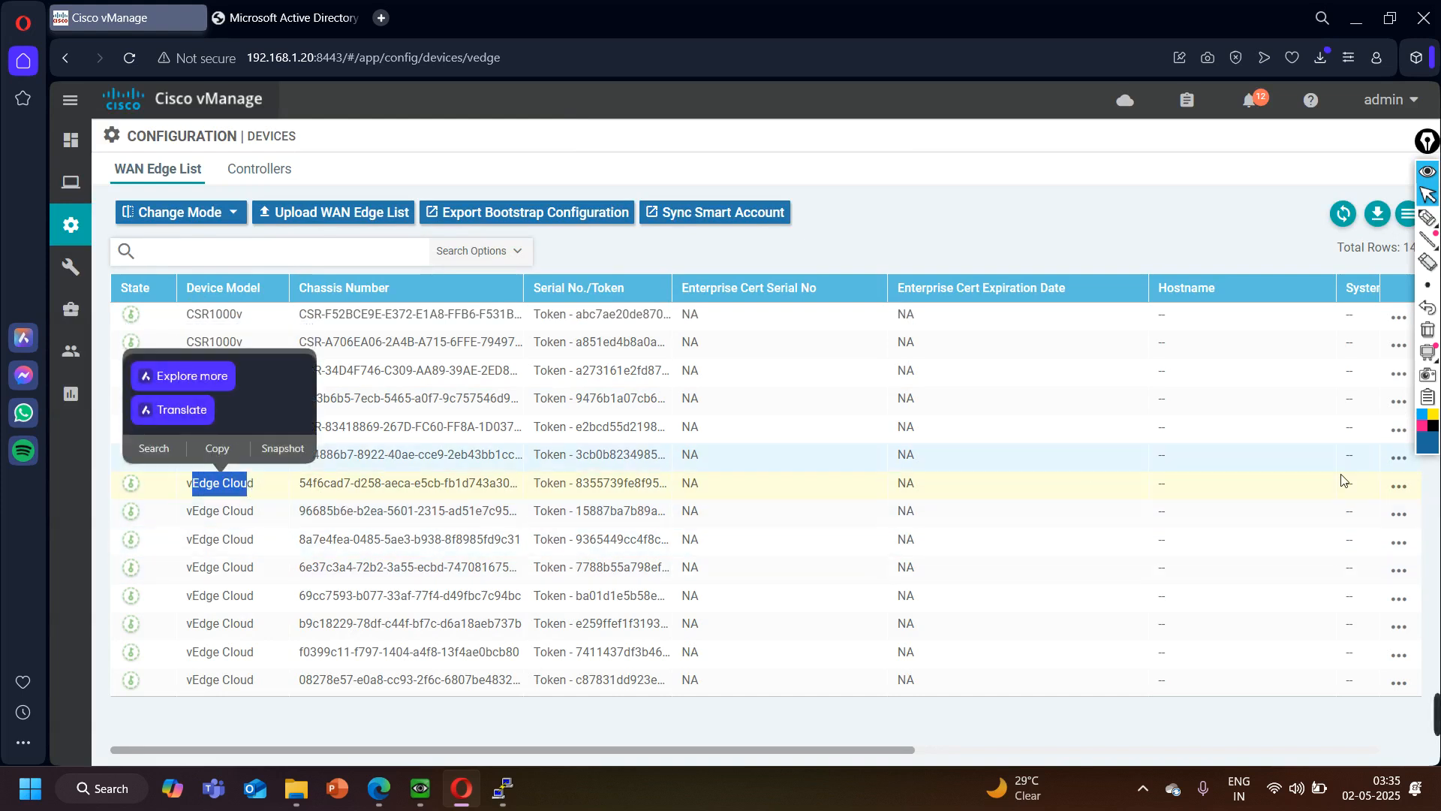
left_click_drag(526, 297, 613, 301)
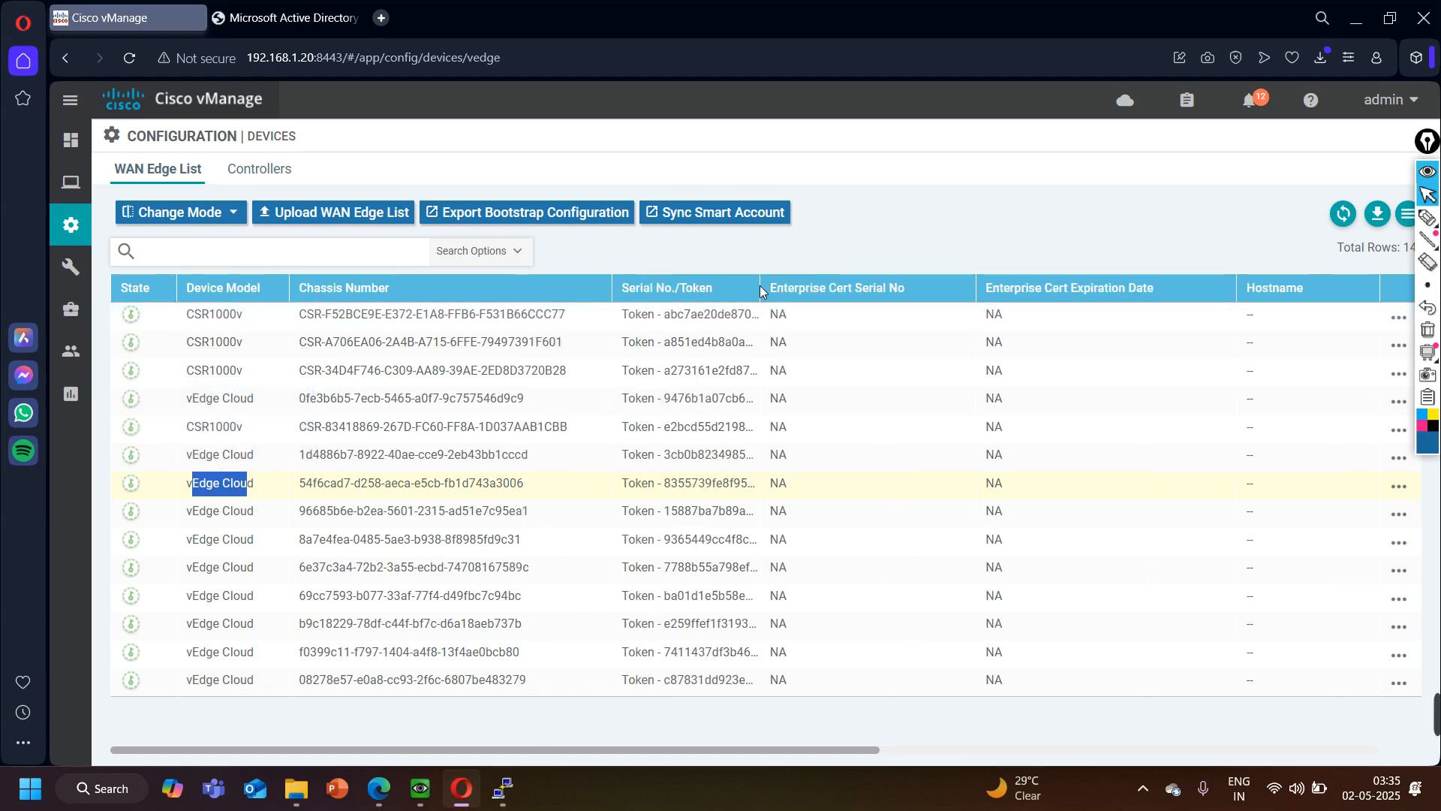
left_click_drag(759, 288, 924, 307)
left_click_drag(296, 484, 531, 485)
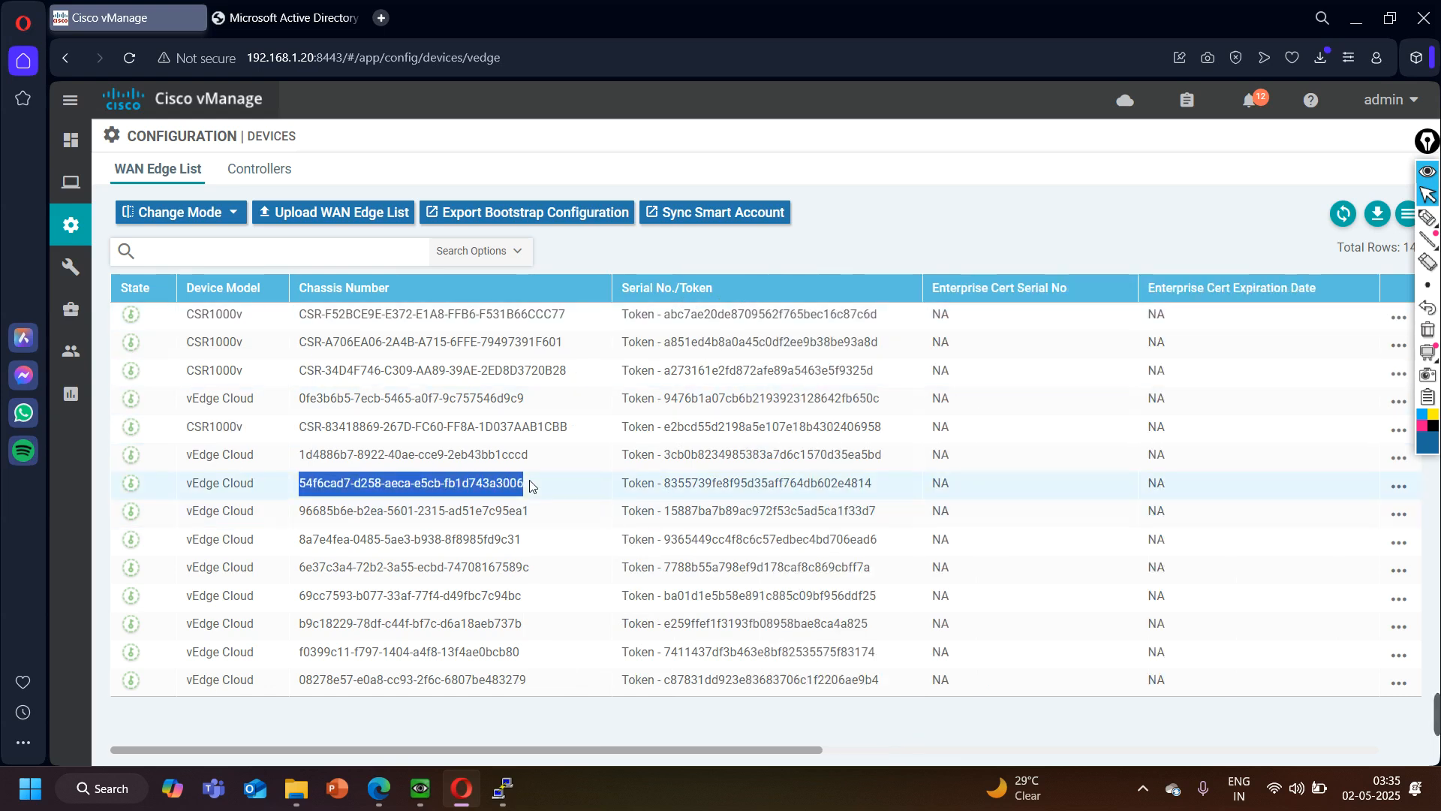
left_click(410, 449)
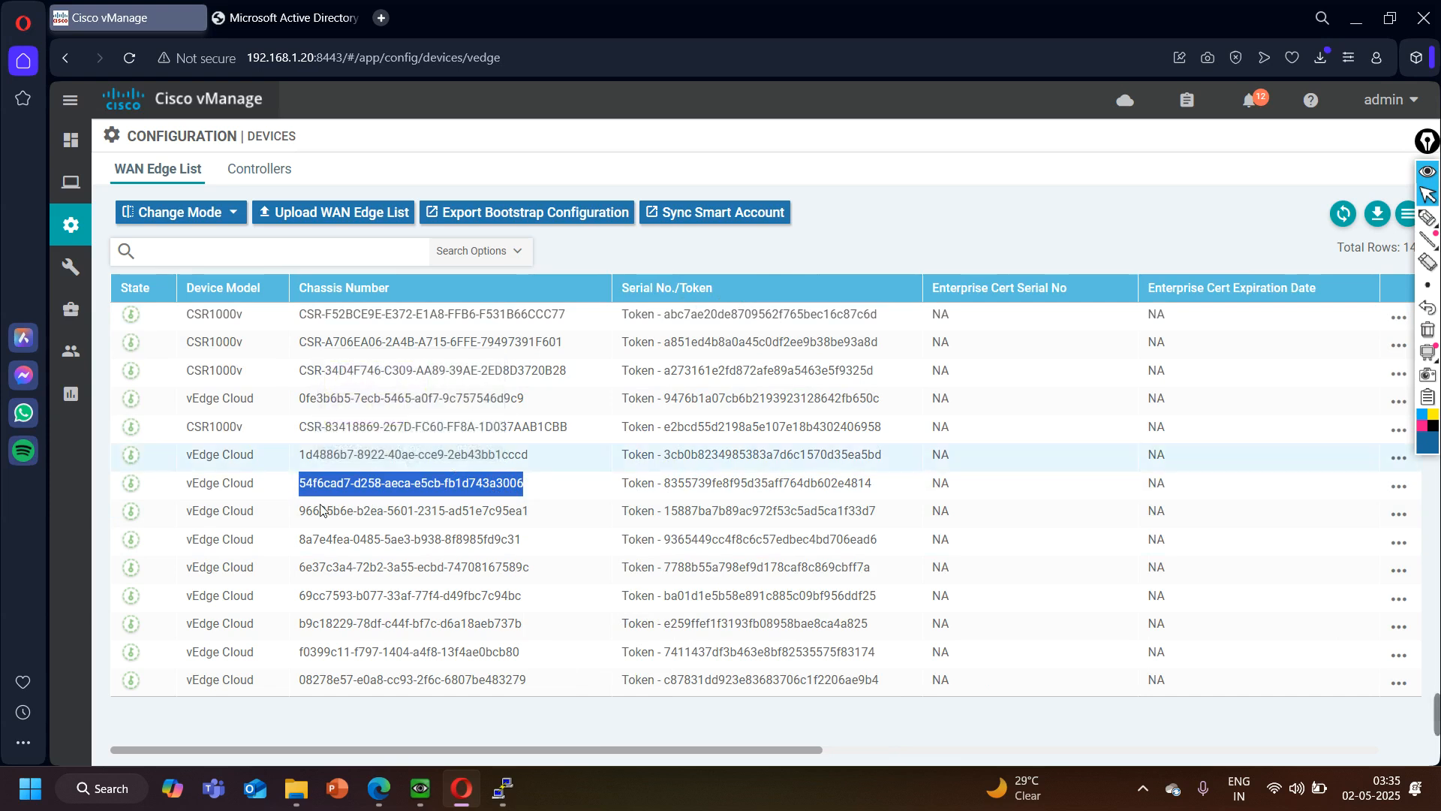
- Open Notepad and replace its existing text with the vEdge Cloud chassis number starting with 1d4886b7, copied from the device list
left_click(113, 788)
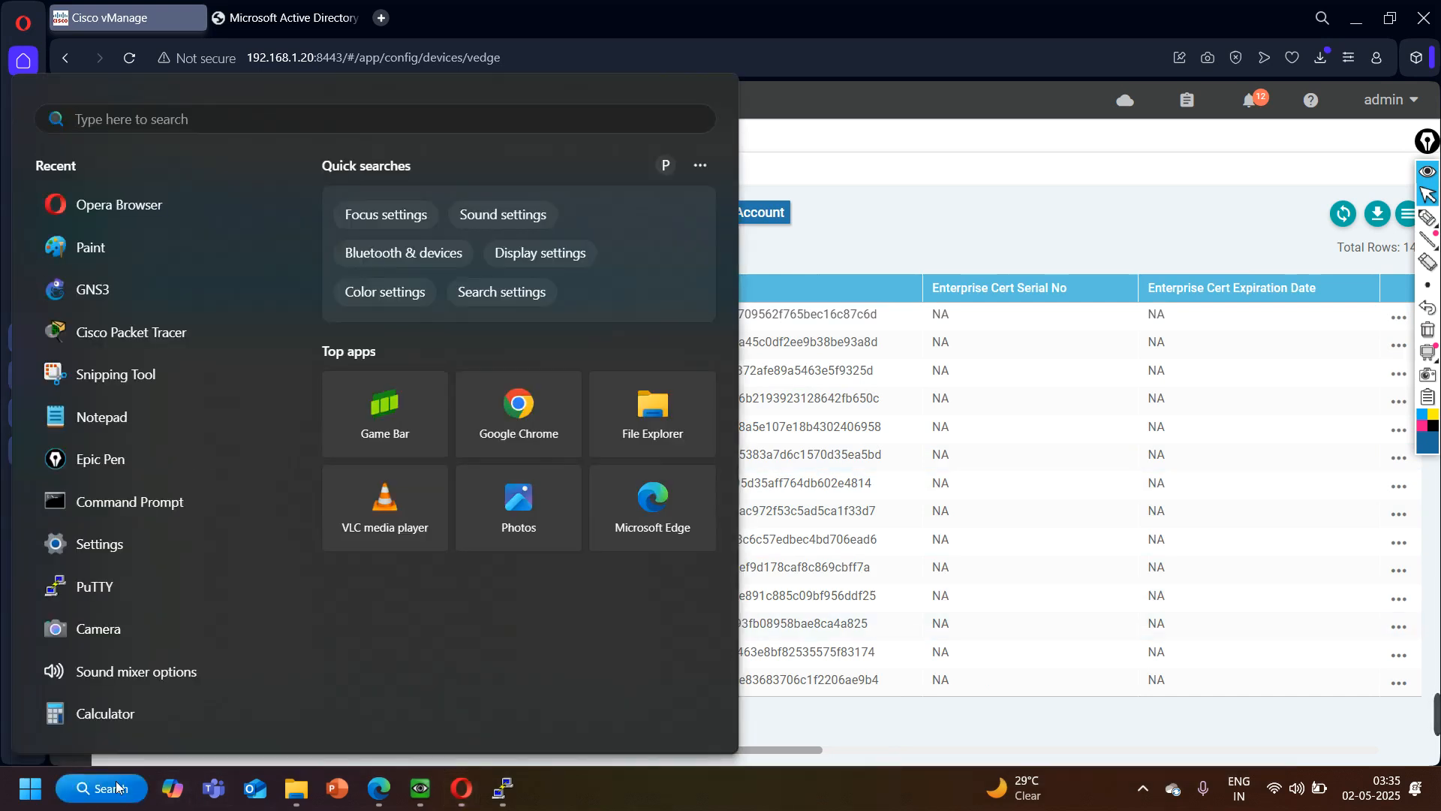
type("notepad")
key("Return")
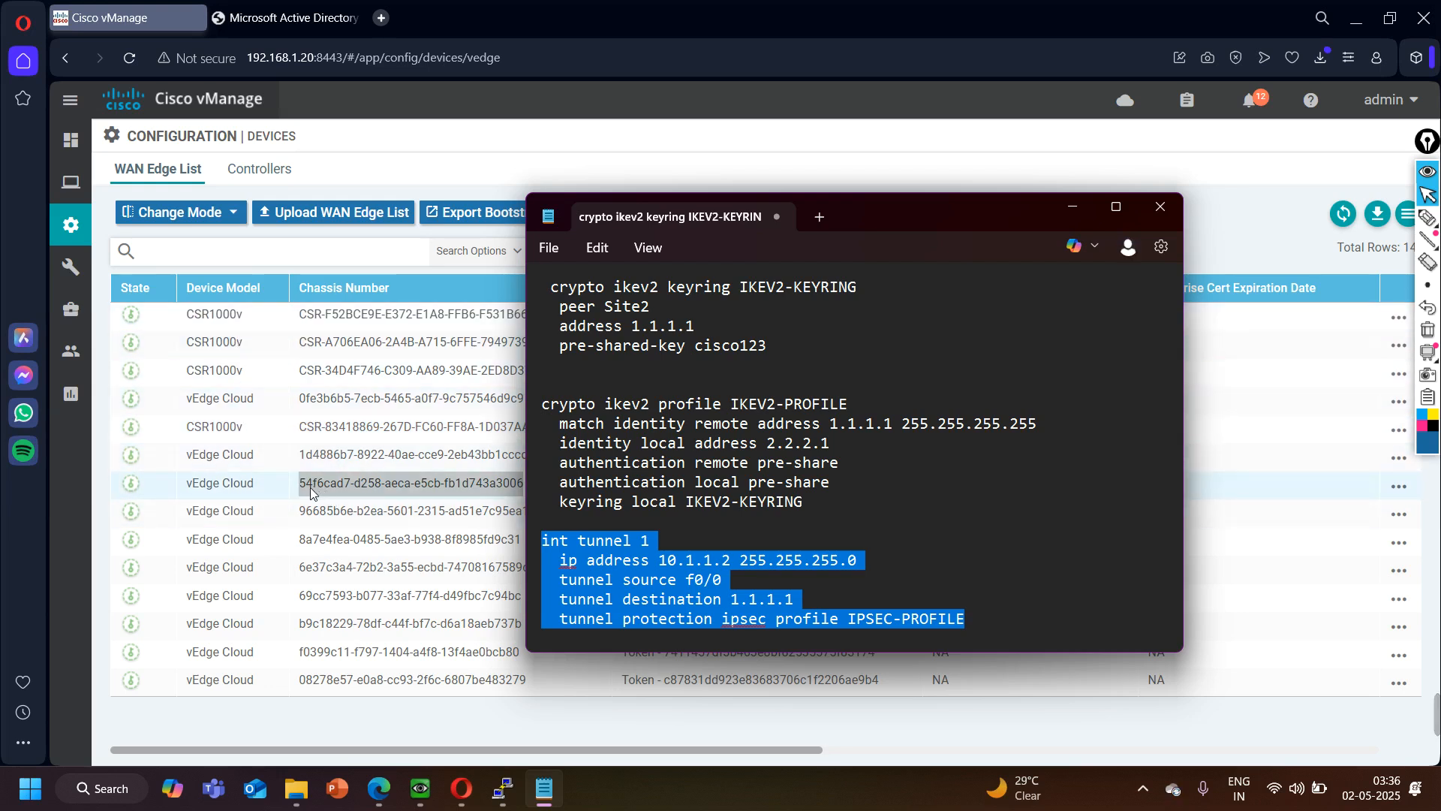
left_click_drag(299, 456, 531, 461)
left_click(408, 417)
mouse_move(551, 794)
left_click(555, 741)
key("ctrl+a")
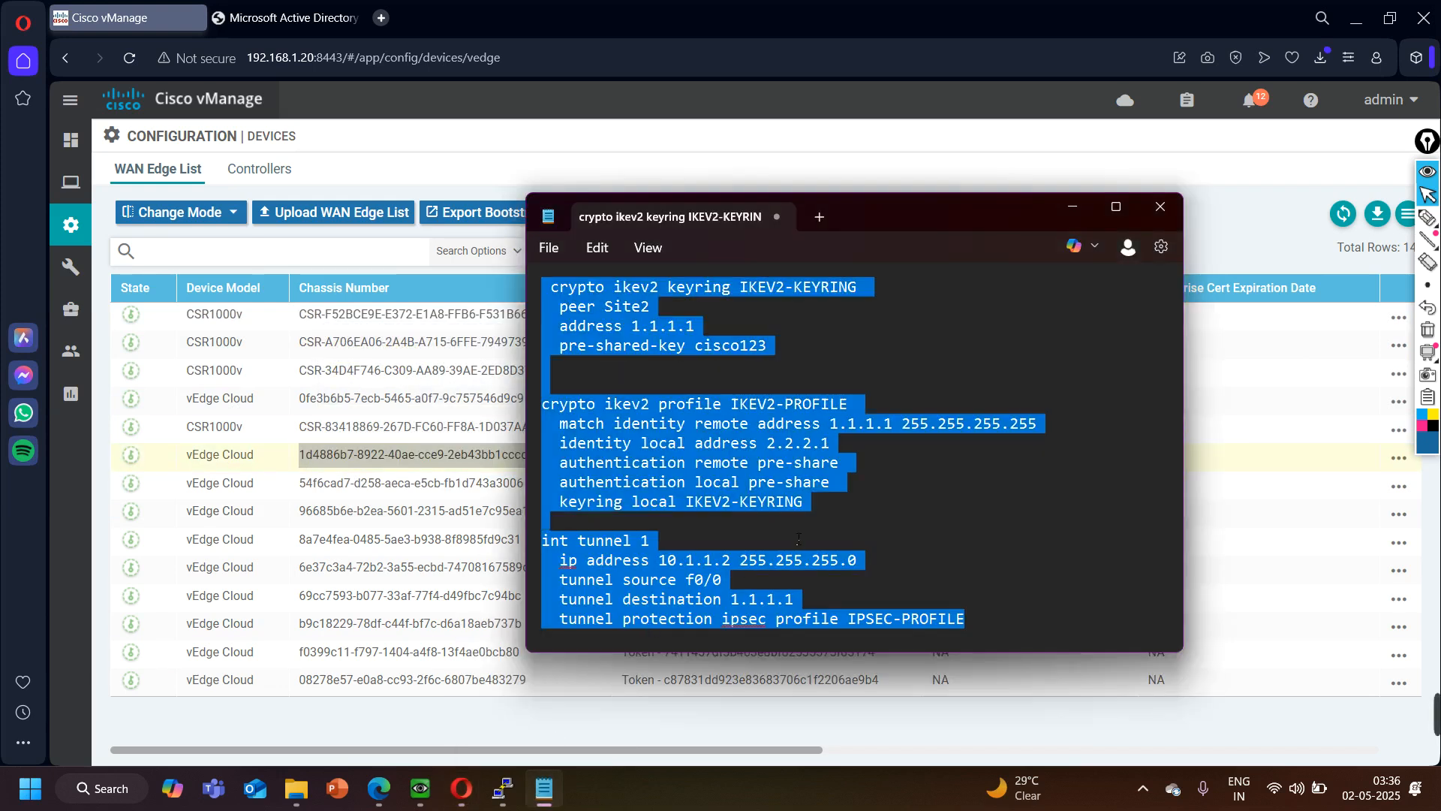
key("Delete")
key("ctrl+v")
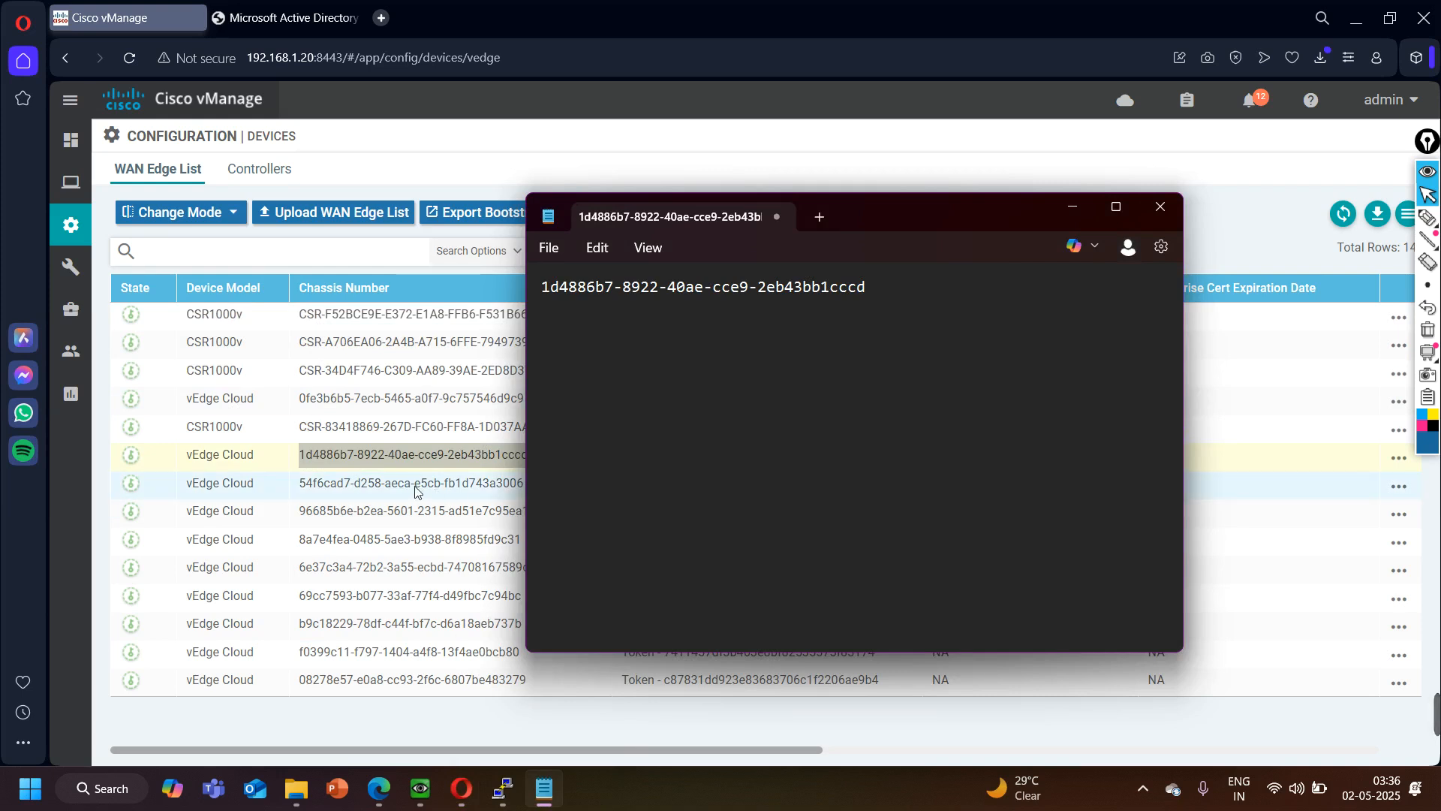
- Copy the vEdge Cloud chassis number starting with 54f6cad7 below the first one in Notepad, and minimize the note
left_click(297, 488)
left_click_drag(301, 488, 525, 486)
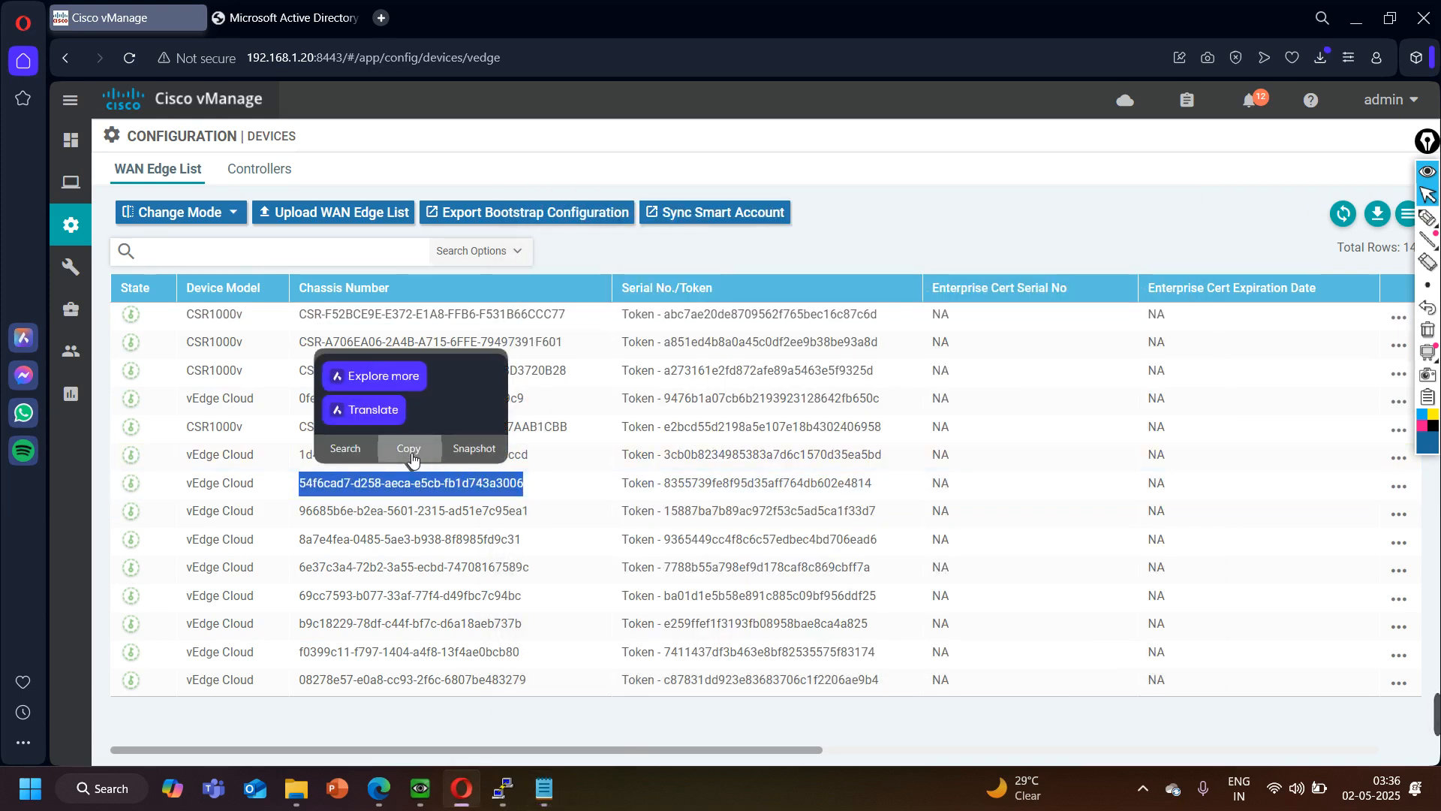
left_click(411, 450)
left_click(544, 788)
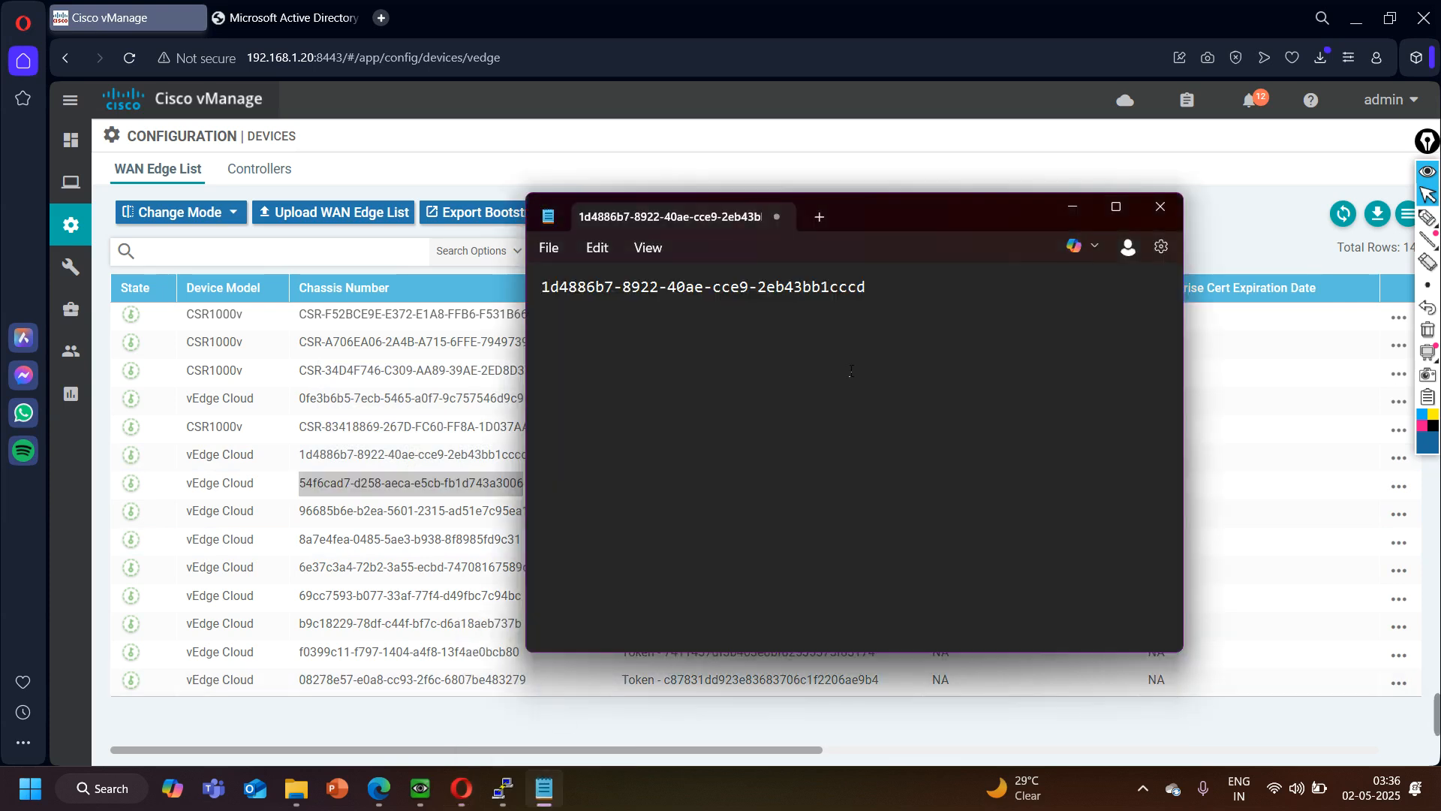
key("ctrl+v")
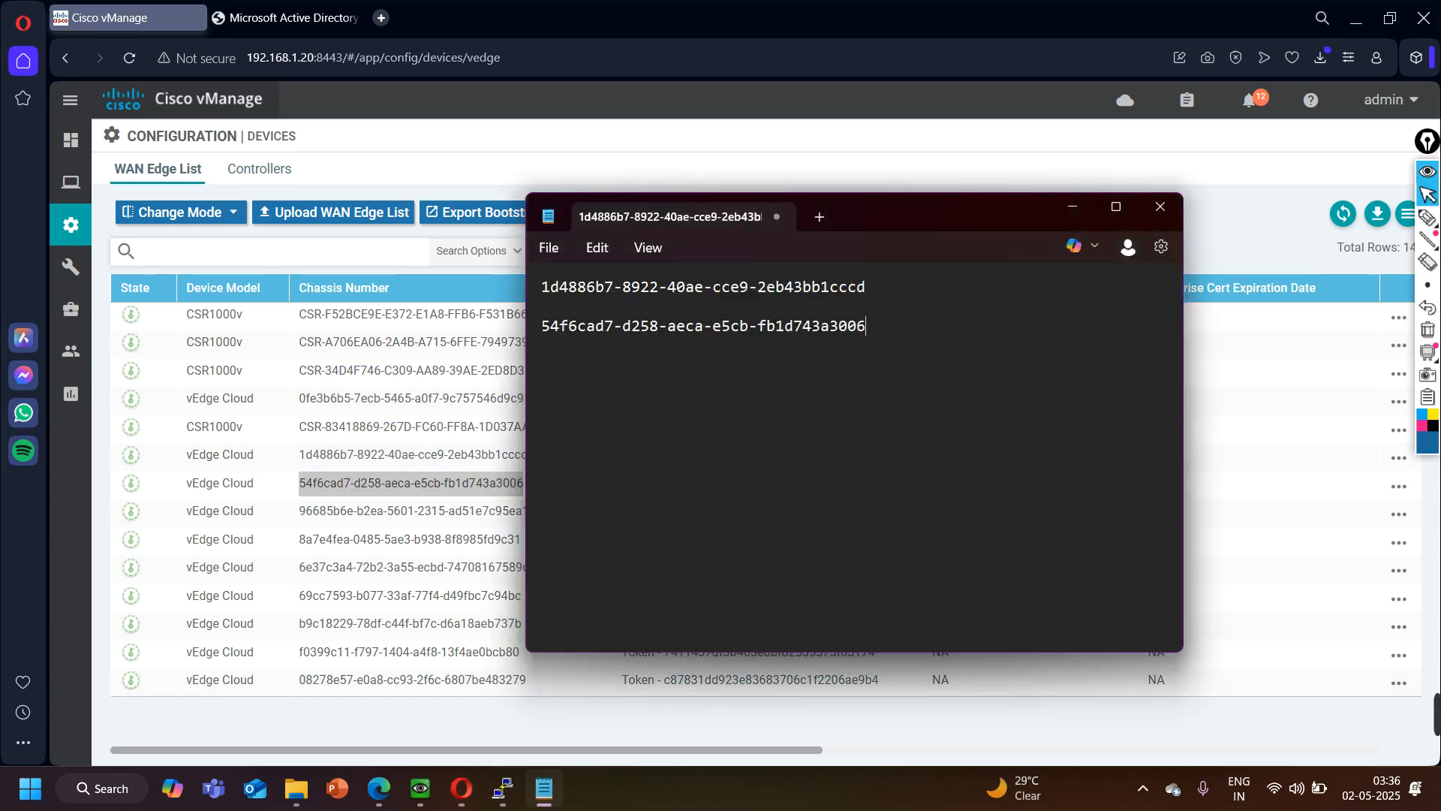
left_click(1066, 207)
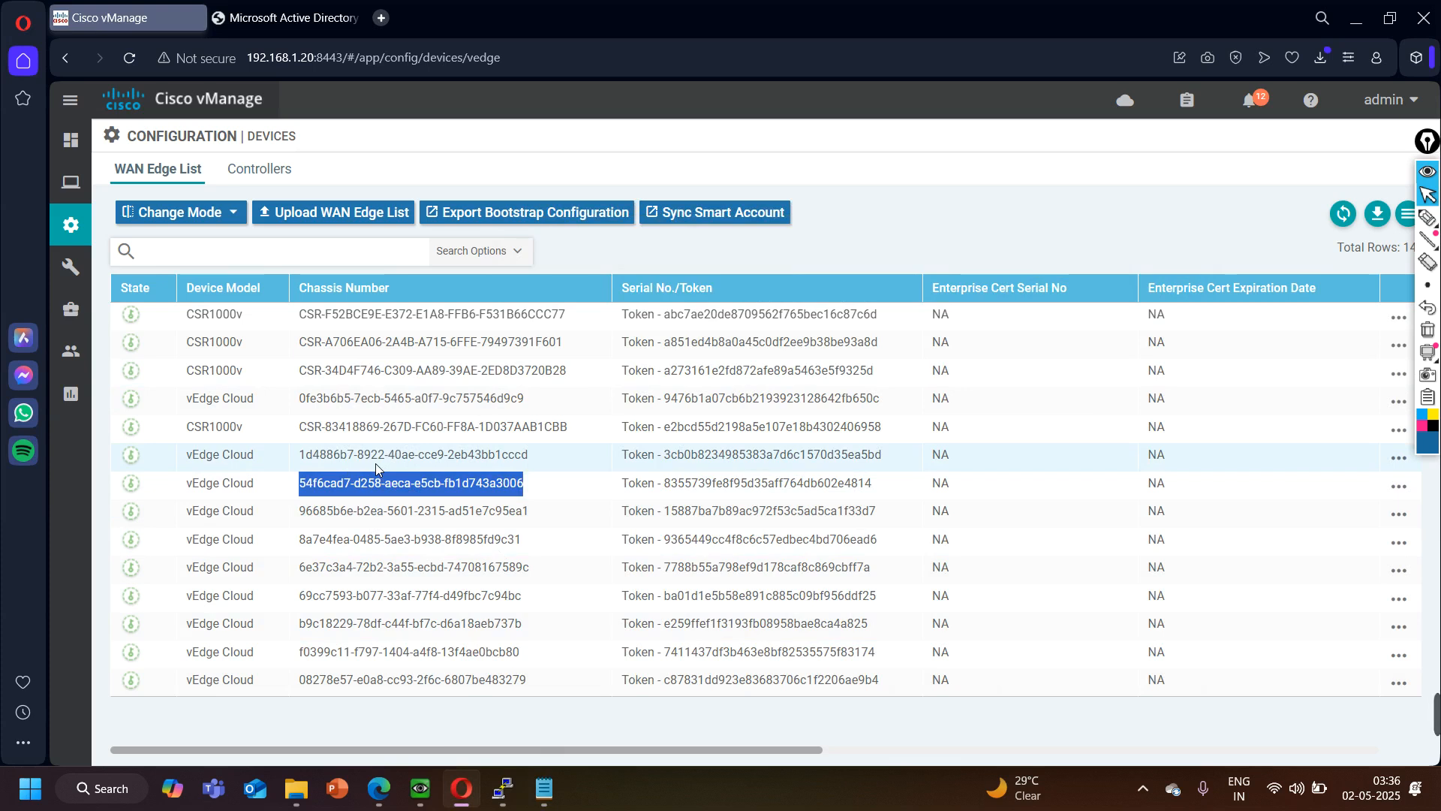
- Return to the EVE topology and handwrite System, VPN 0, VPN 1, VPN 512, ge0/0 and ge0/1 below BR-vEdge with the annotation pen
left_click(1359, 15)
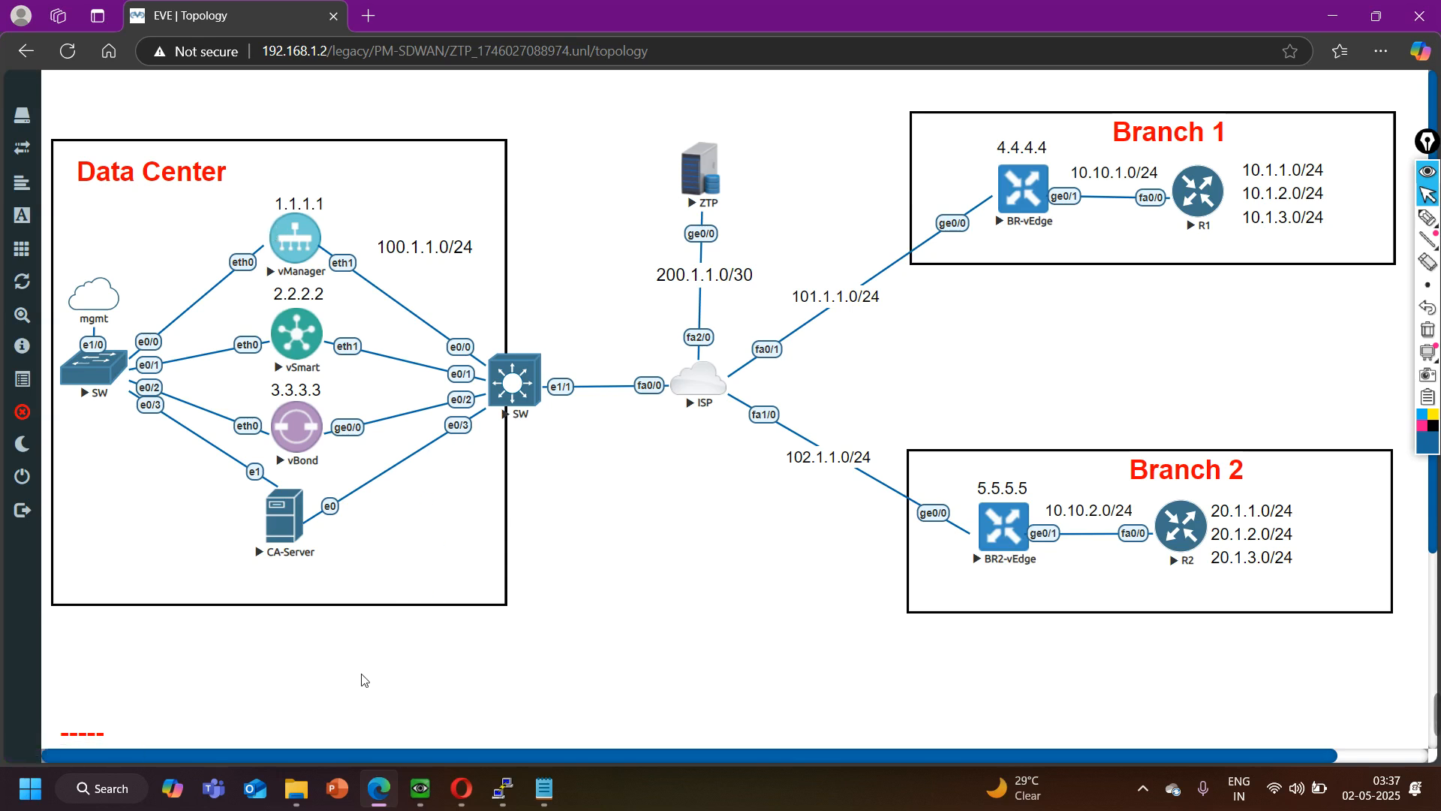
left_click(459, 788)
left_click(459, 788)
left_click(1427, 218)
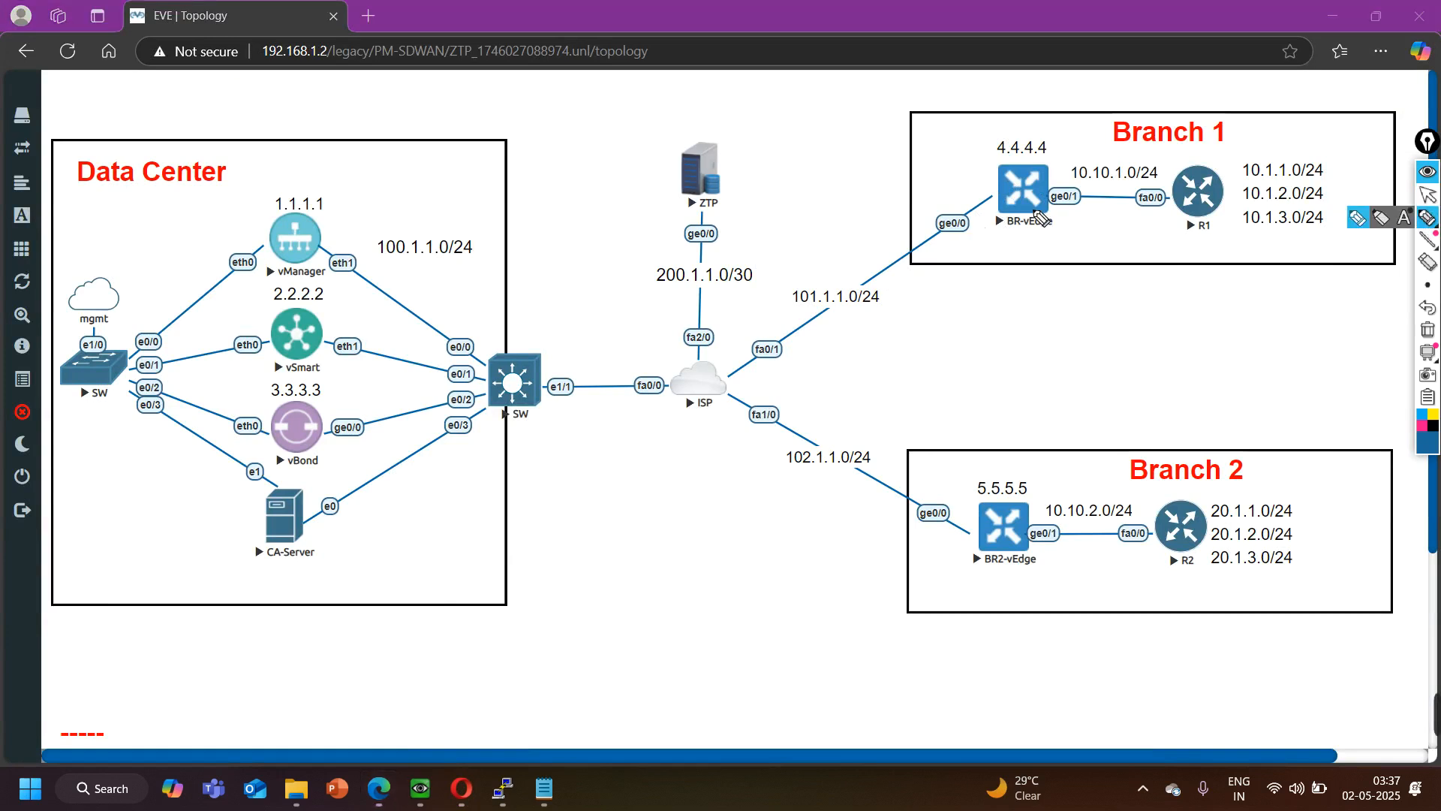
mouse_move(978, 247)
left_mouse_down()
mouse_move(1004, 278)
mouse_move(1092, 260)
left_mouse_up()
mouse_move(980, 293)
left_mouse_down()
mouse_move(988, 308)
mouse_move(998, 291)
mouse_move(1081, 294)
left_mouse_up()
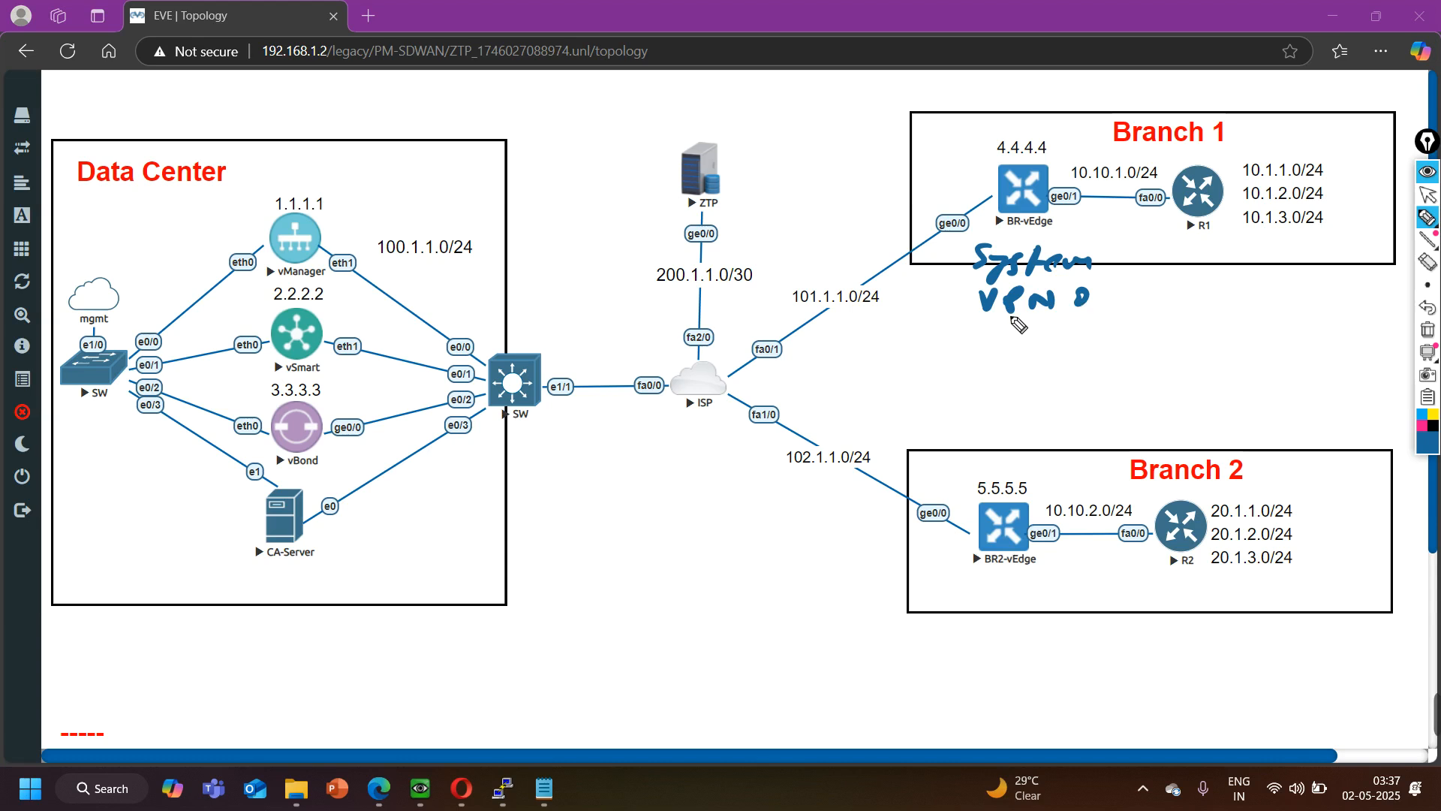
left_click_drag(993, 328, 1094, 344)
mouse_move(999, 370)
left_mouse_down()
mouse_move(1006, 386)
mouse_move(1089, 361)
mouse_move(1116, 384)
mouse_move(1146, 383)
left_mouse_up()
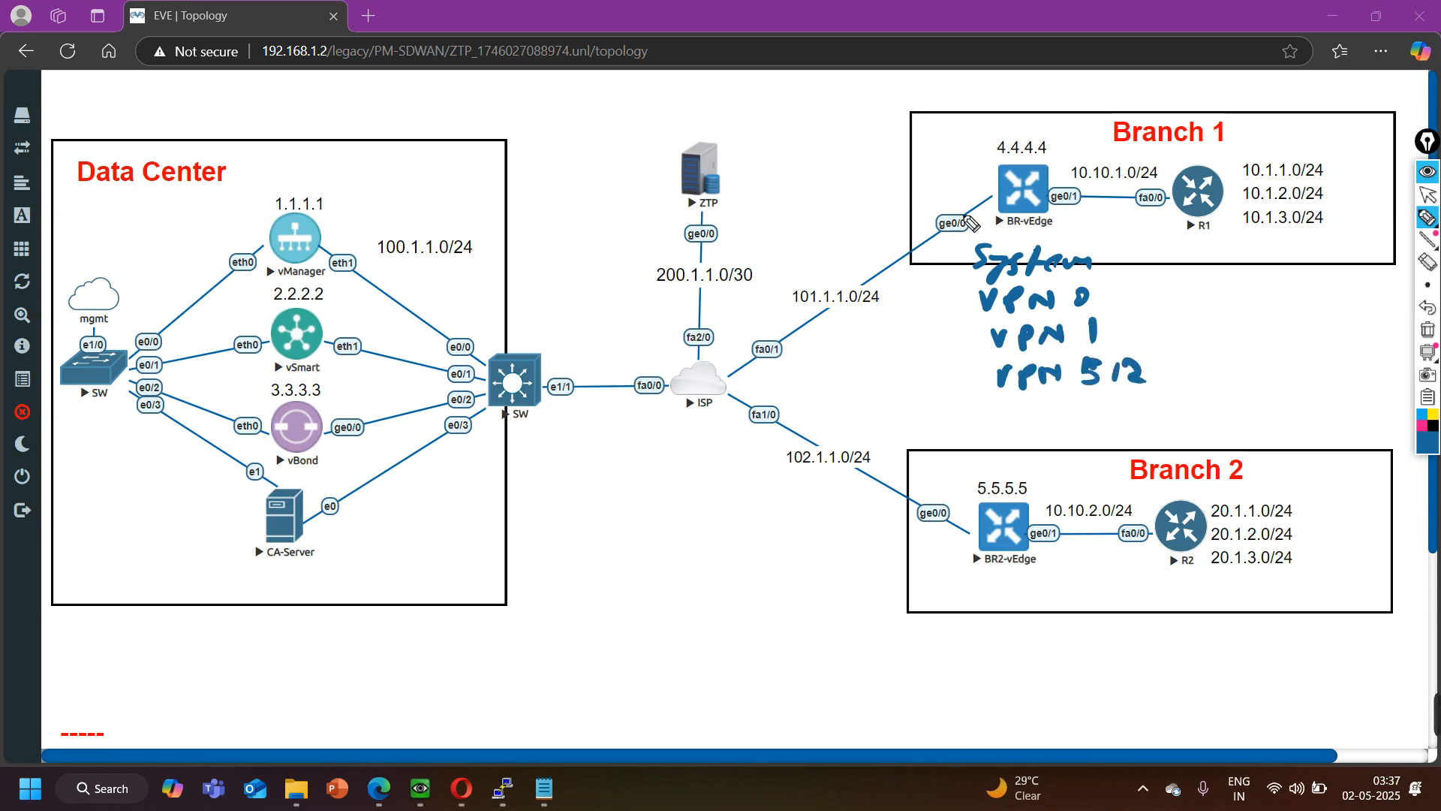
left_click_drag(1013, 402, 1109, 425)
mouse_move(1014, 449)
left_mouse_down()
mouse_move(1019, 487)
mouse_move(1004, 482)
left_mouse_up()
mouse_move(1044, 459)
left_mouse_down()
mouse_move(1039, 473)
mouse_move(1040, 457)
mouse_move(1073, 481)
left_mouse_up()
- Handwrite OSPF above the link between BR-vEdge and R1, and undo those pen strokes
mouse_move(1104, 150)
left_mouse_down()
mouse_move(1102, 167)
mouse_move(1156, 156)
mouse_move(1161, 169)
left_mouse_up()
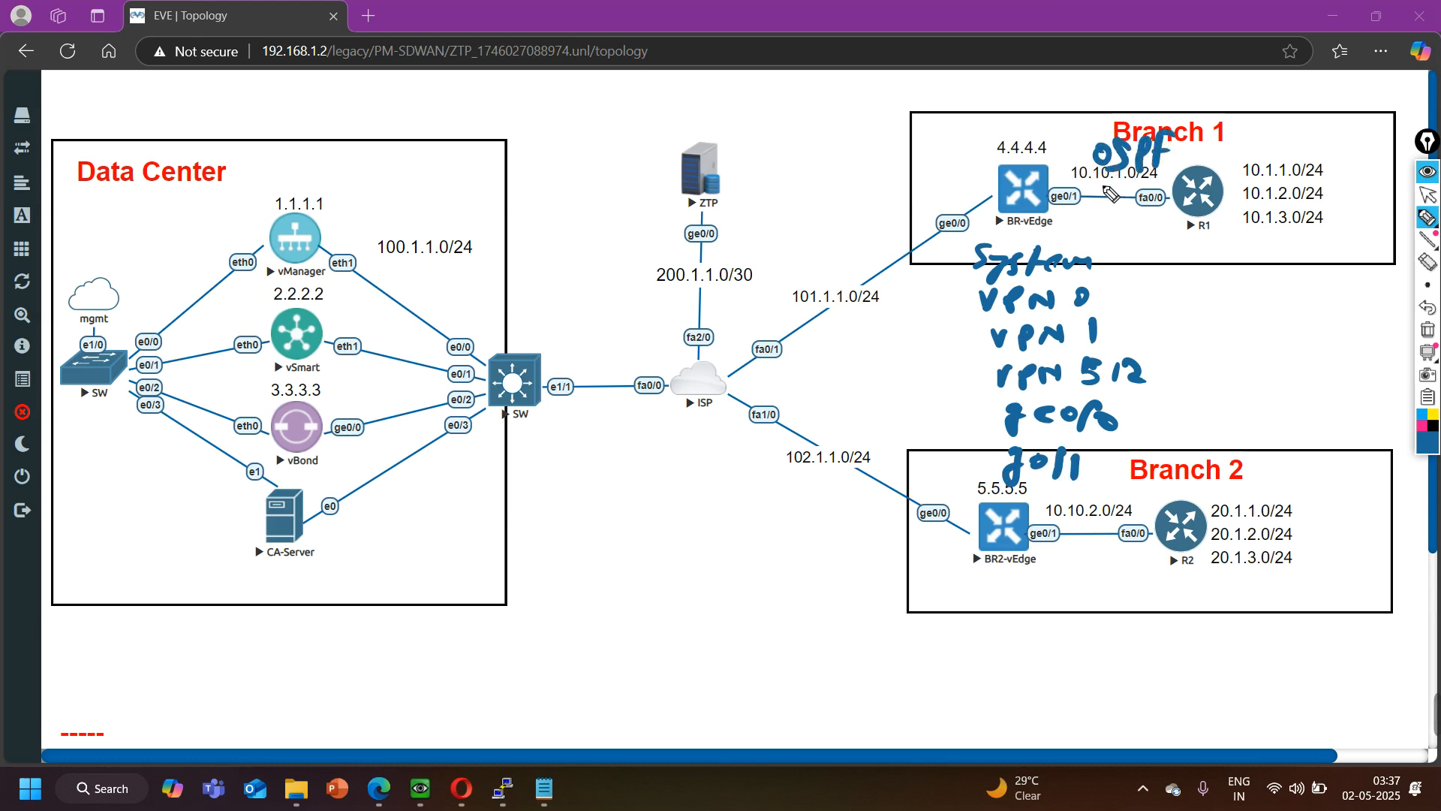
key("ctrl+z")
key("ctrl+z")
key("ctrl+z")
key("ctrl+z")
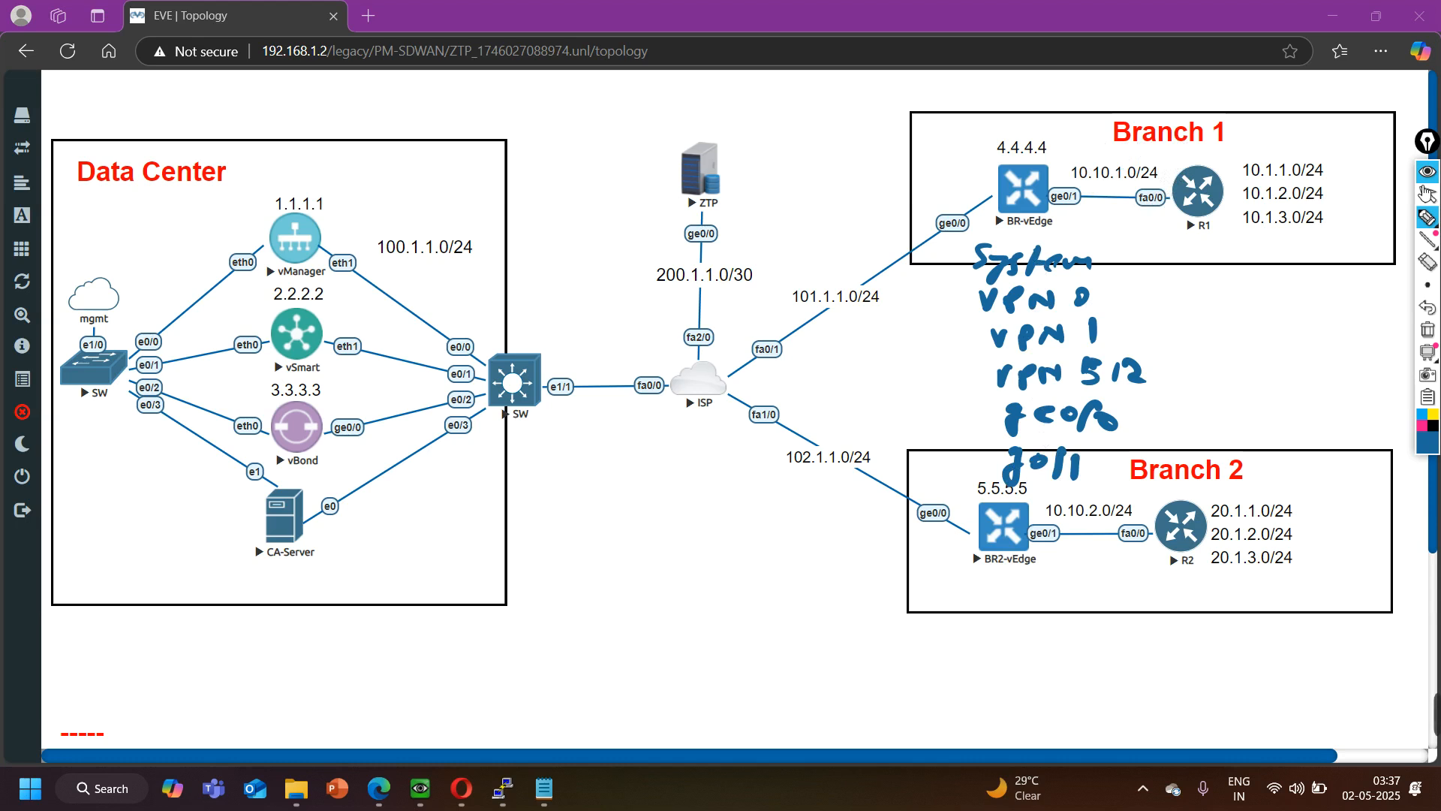
- Leave pen mode, switch to Cisco vManage, and start a new System feature template for the vEdge Cloud device model
left_click(1429, 198)
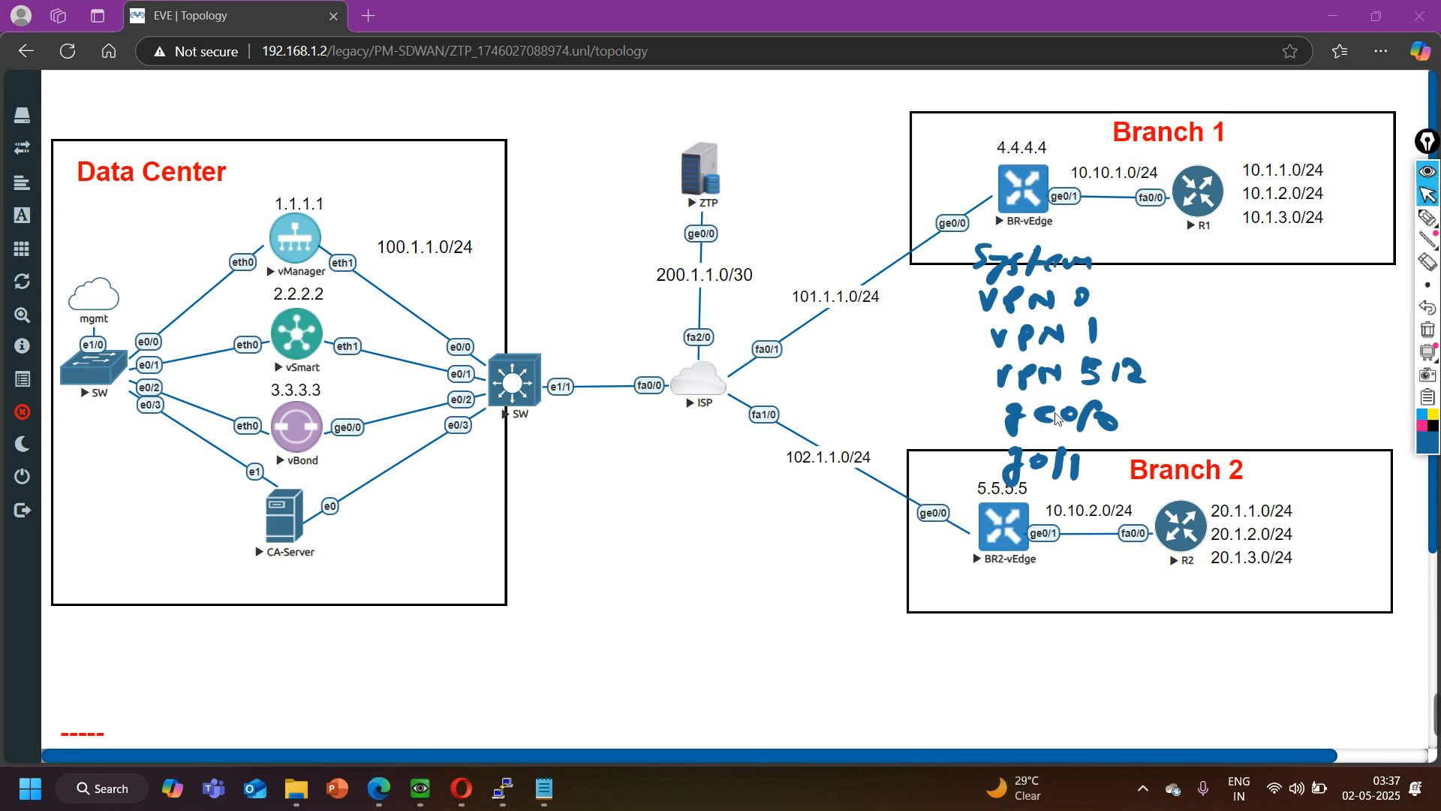
left_click(461, 788)
mouse_move(70, 225)
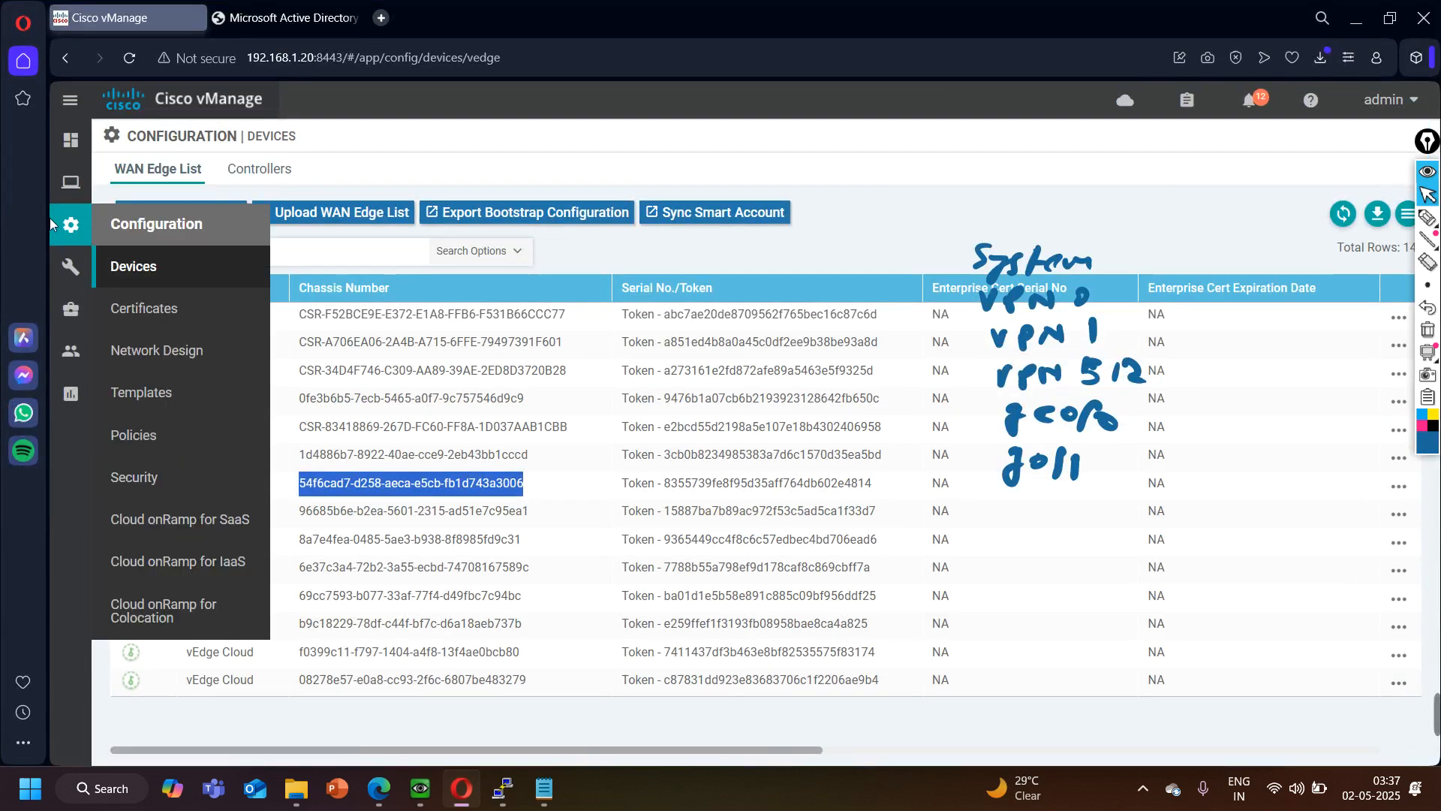
left_click(174, 399)
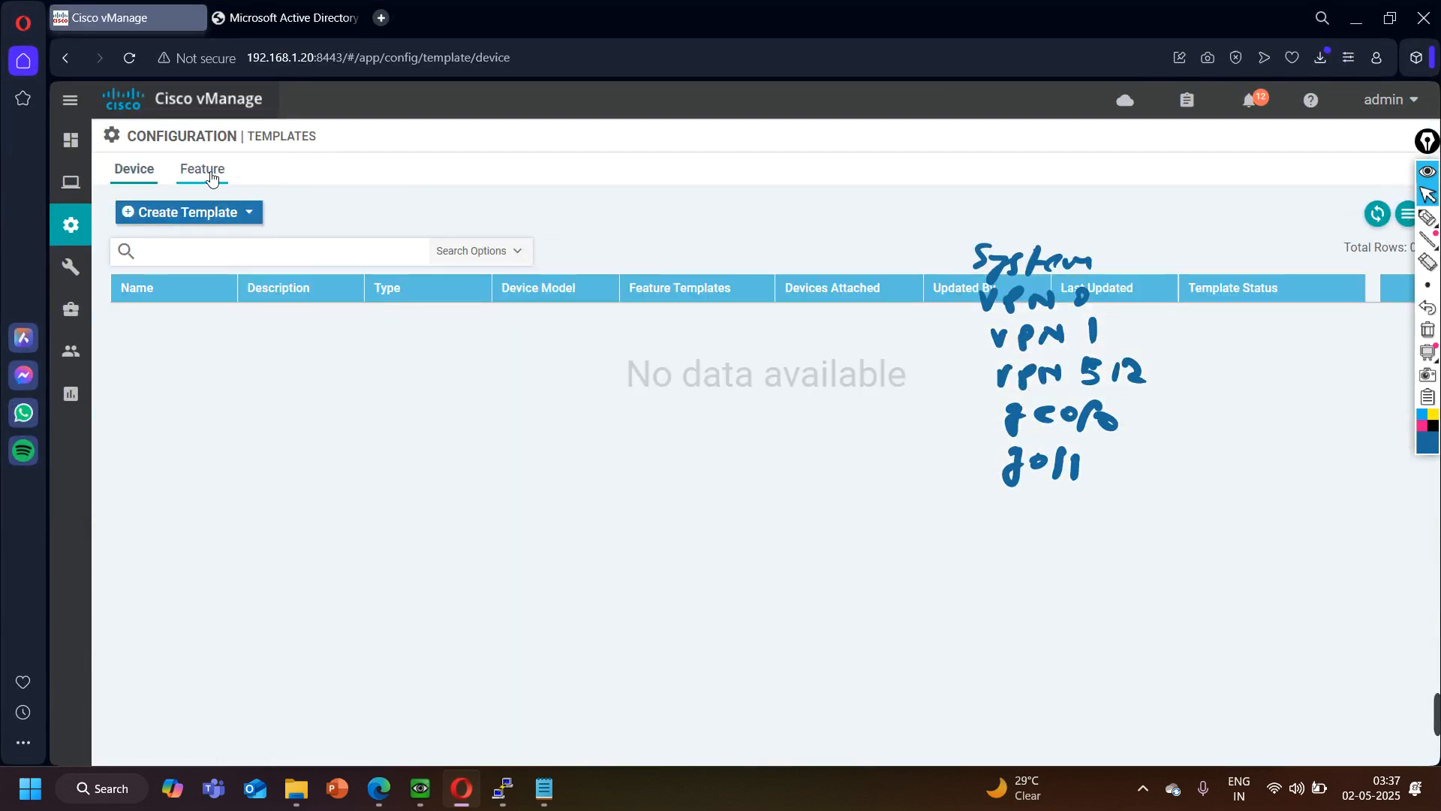
left_click(202, 169)
left_click(203, 212)
scroll(259, 478, "down", 15)
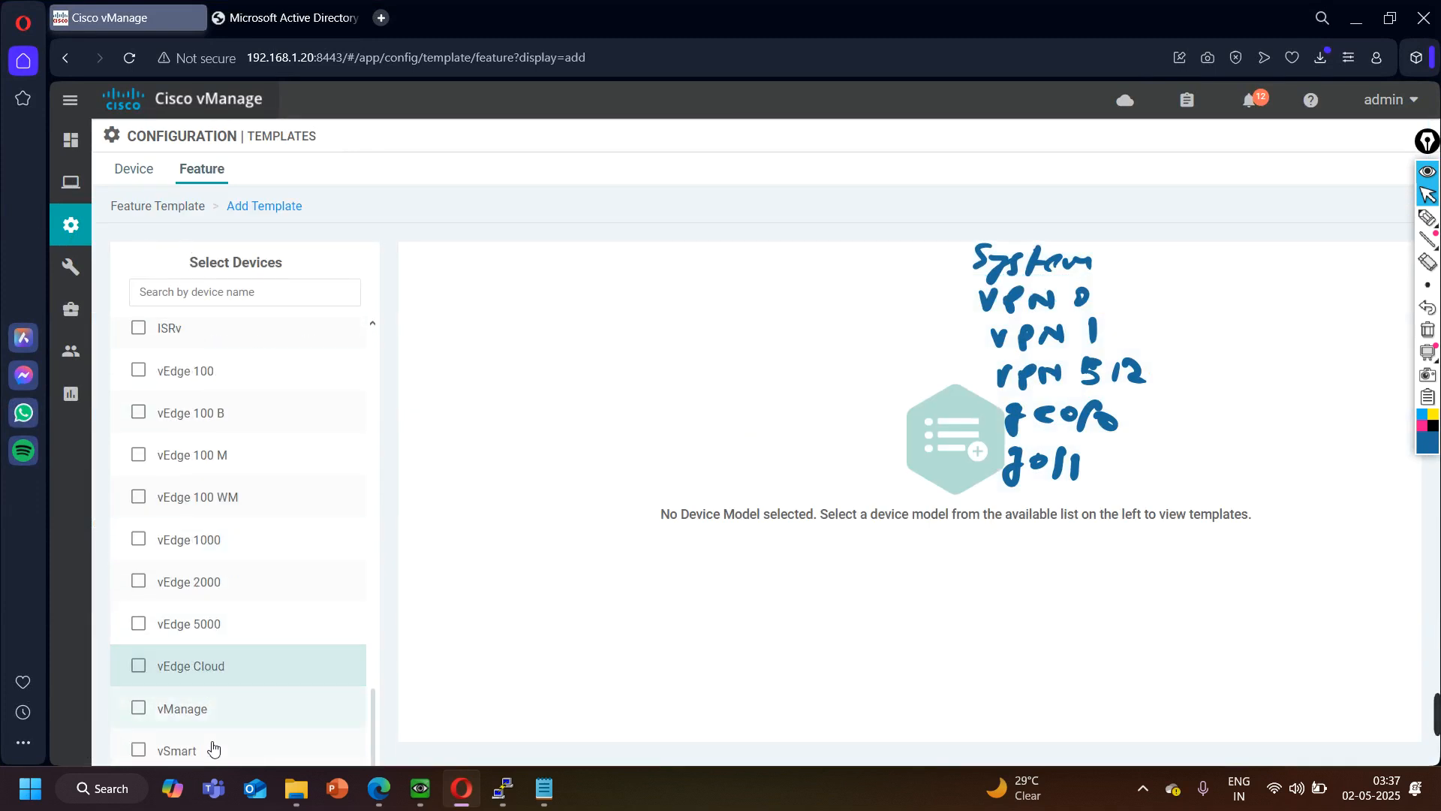
left_click(213, 666)
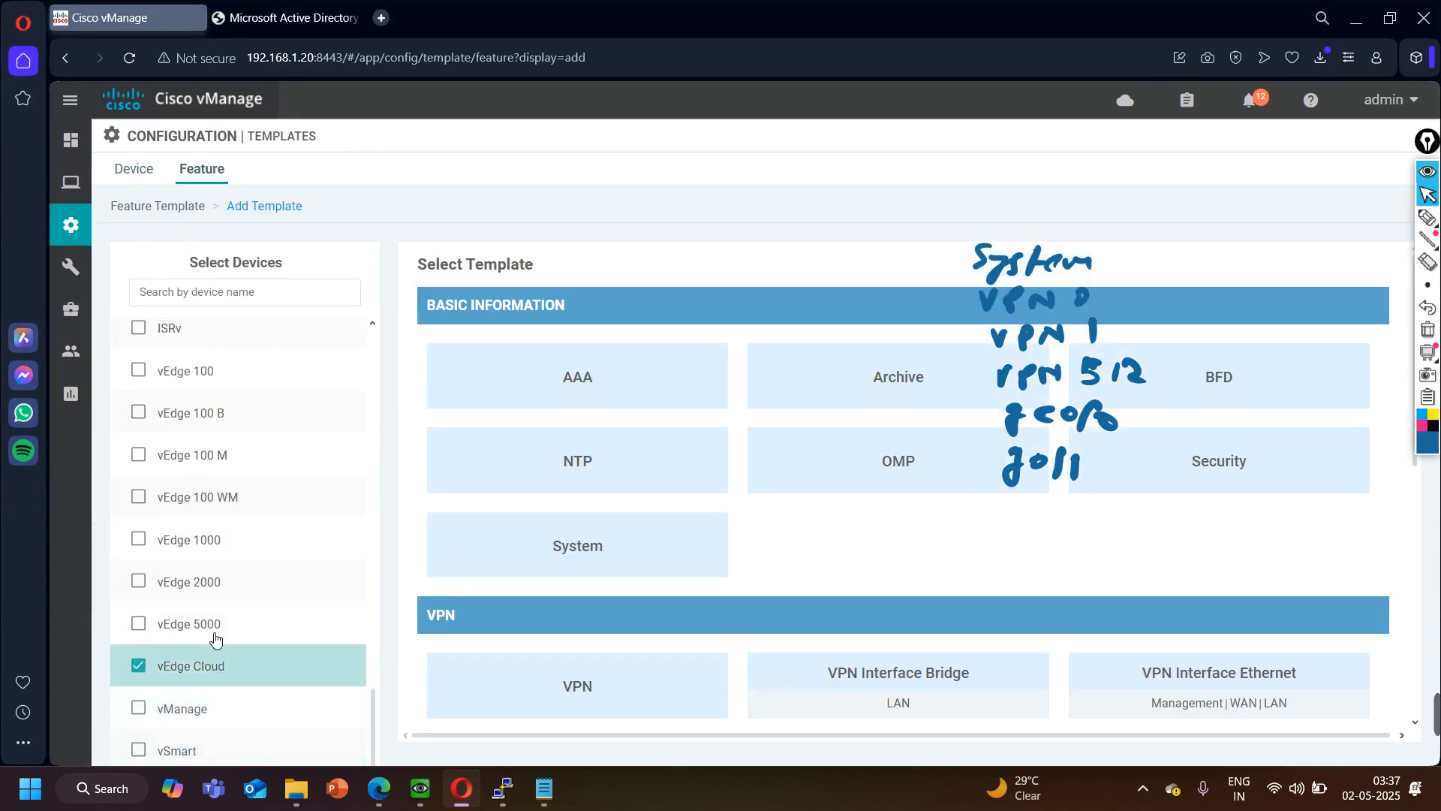
left_click(570, 547)
left_click(426, 305)
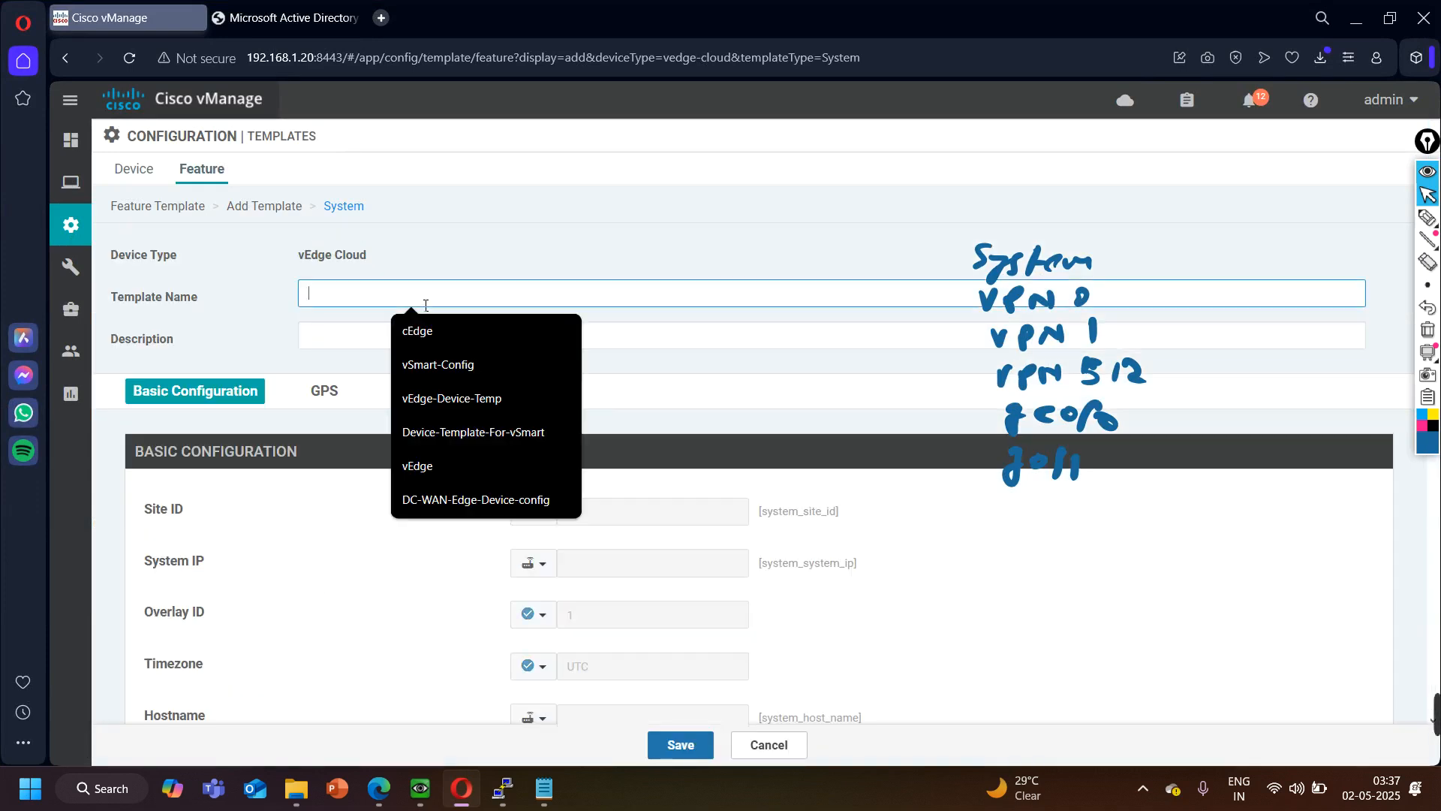
- Enter vEdge-System as both the template name and the description of the System feature template
type("vEdge")
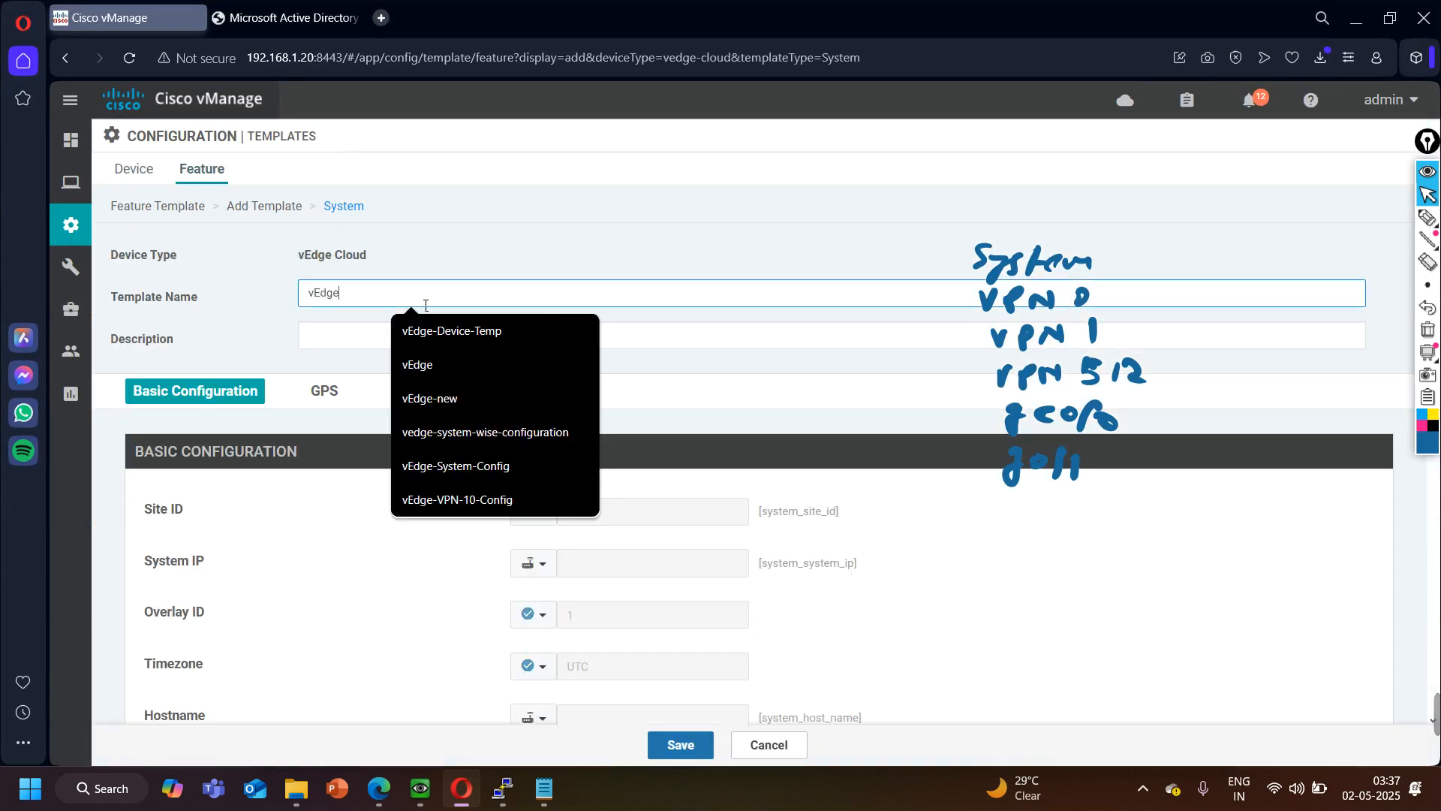
type("-System")
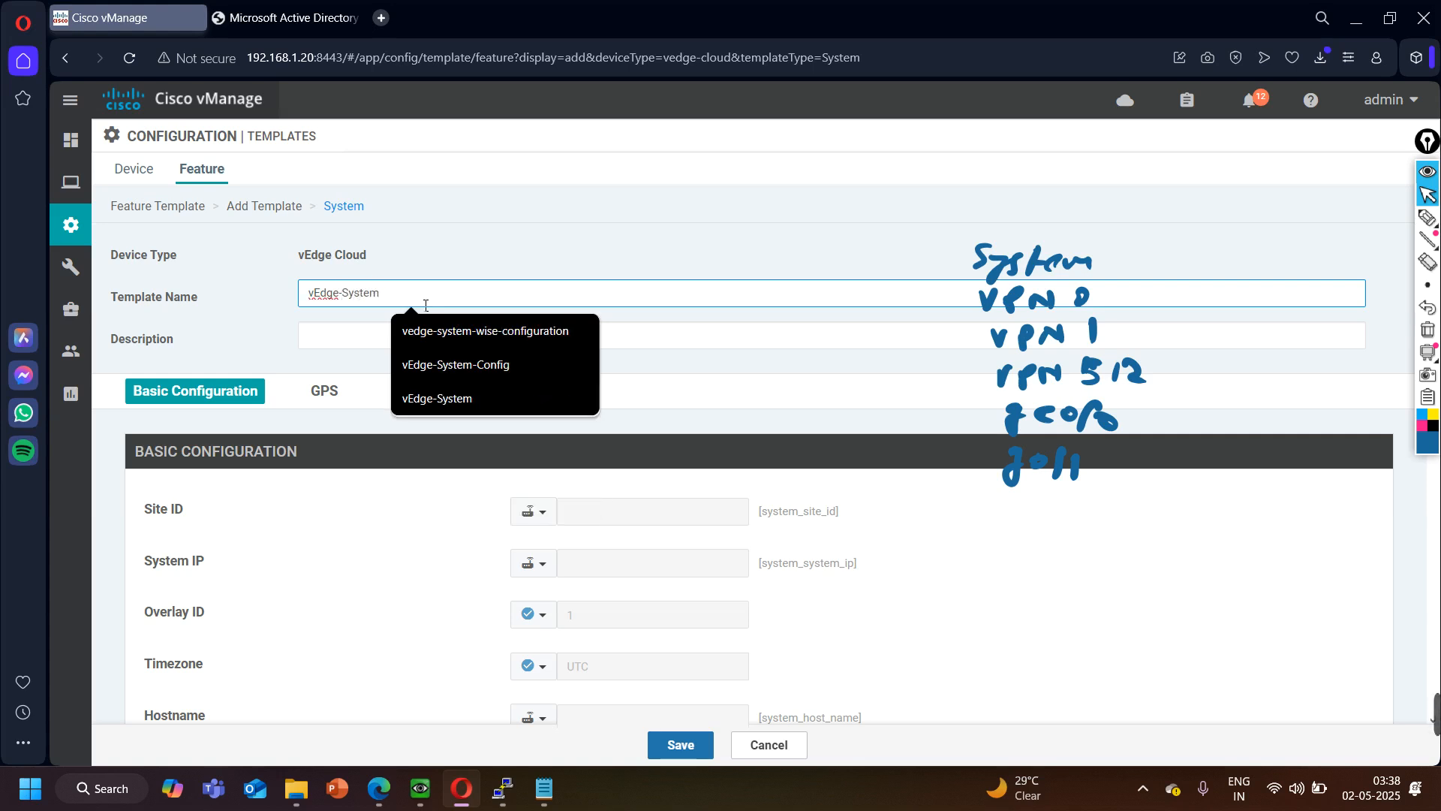
key("ctrl+a")
left_click(342, 338)
key("ctrl+v")
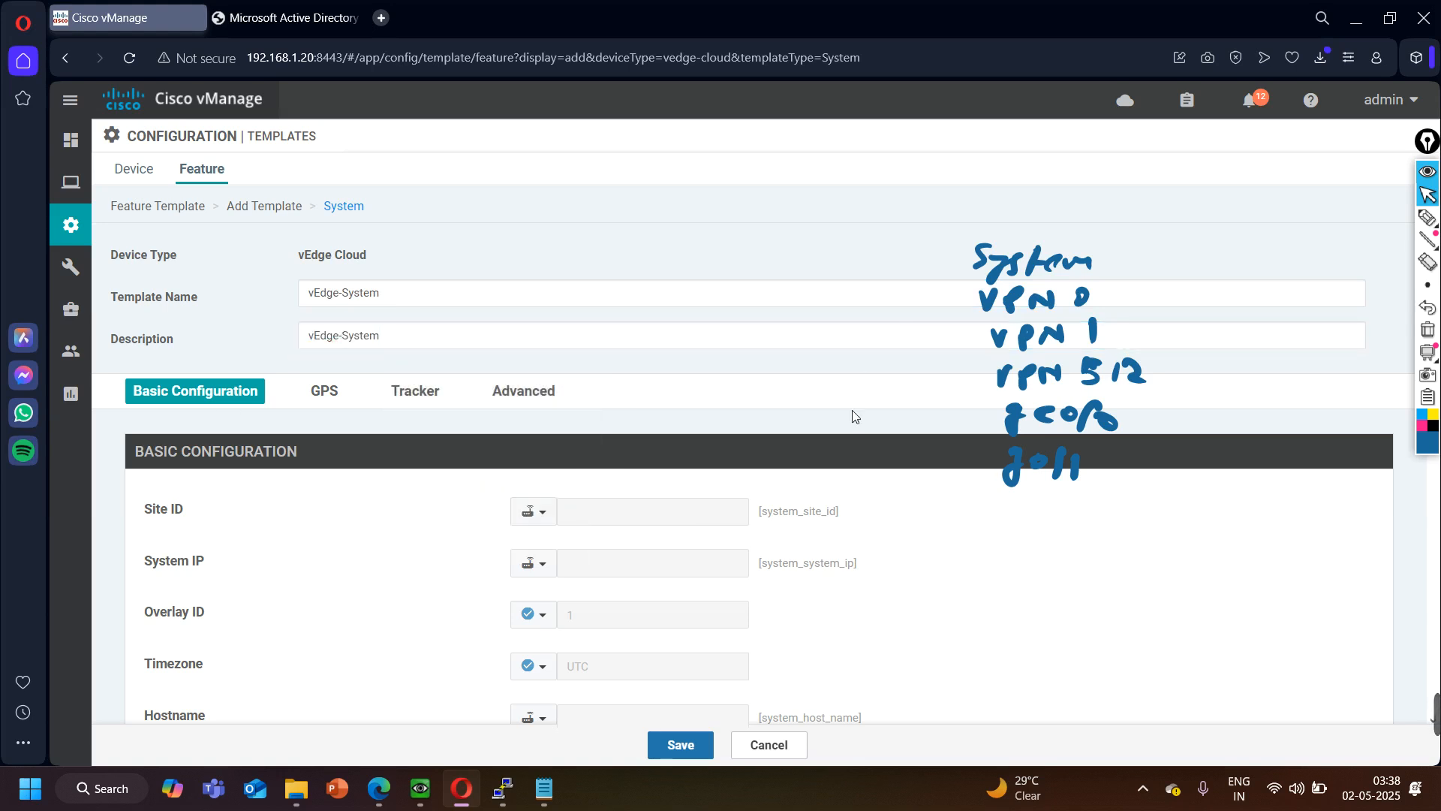
- Examine the scope choices for Site ID and System IP, including the device-specific key for Site ID
left_click(552, 523)
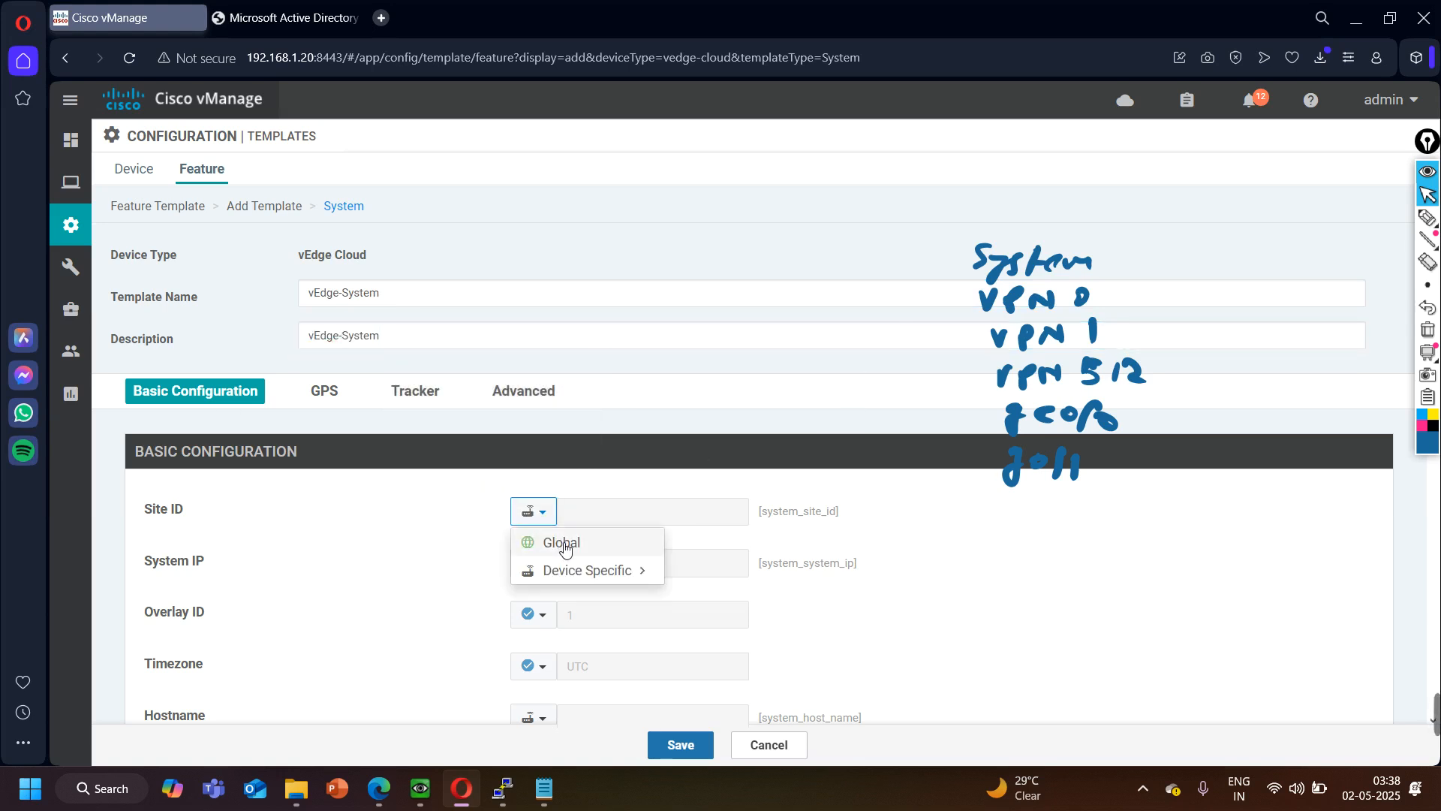
mouse_move(573, 570)
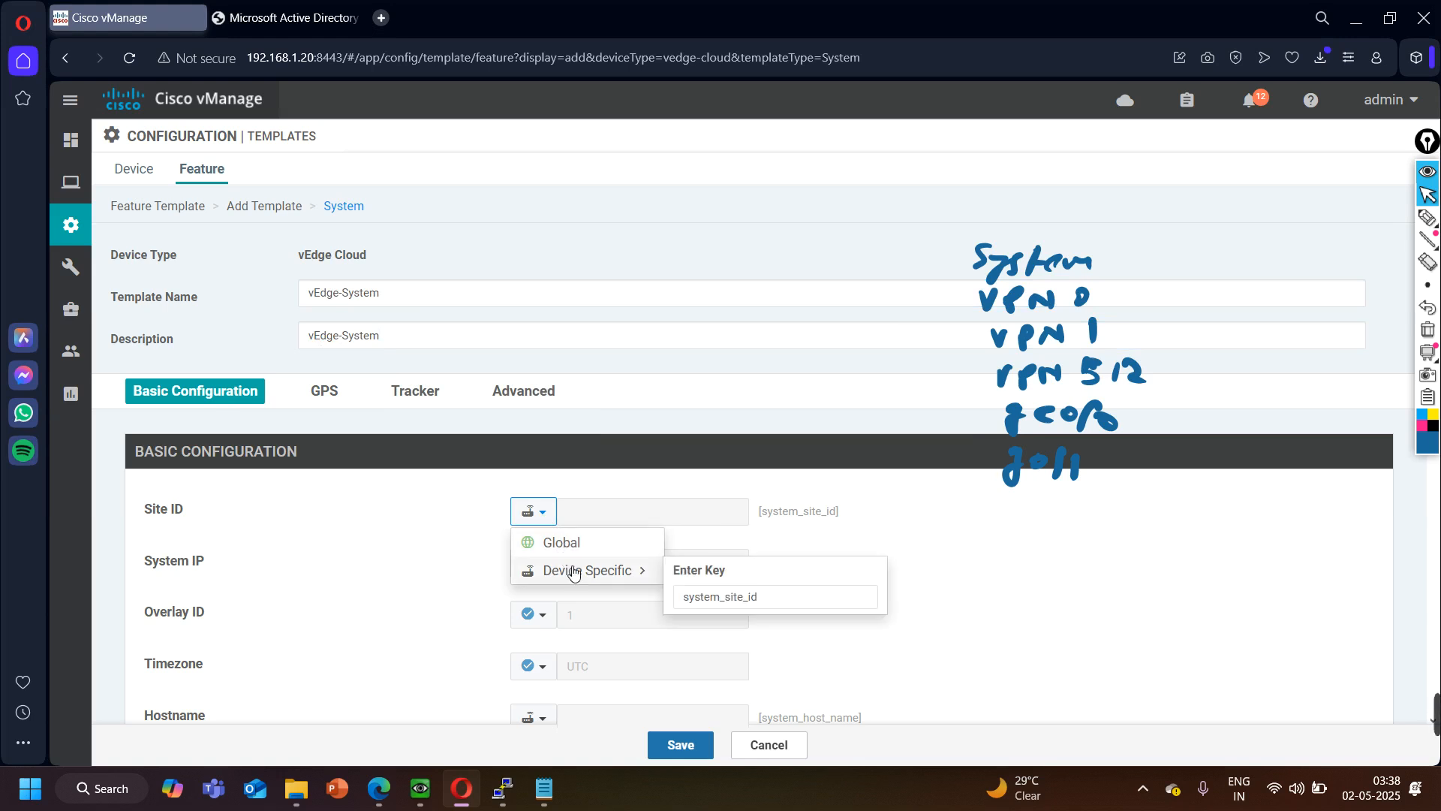
left_click(771, 605)
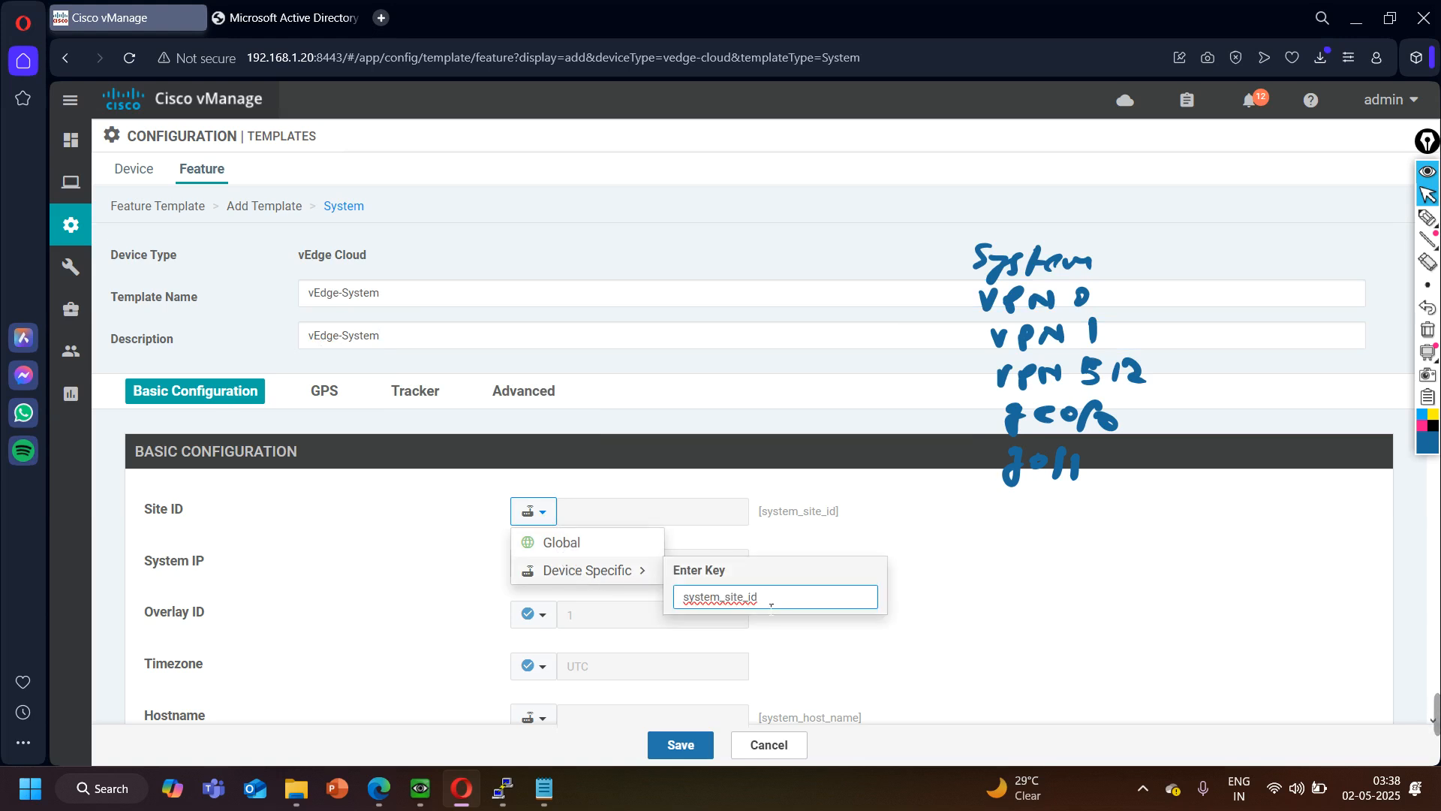
key("ctrl+a")
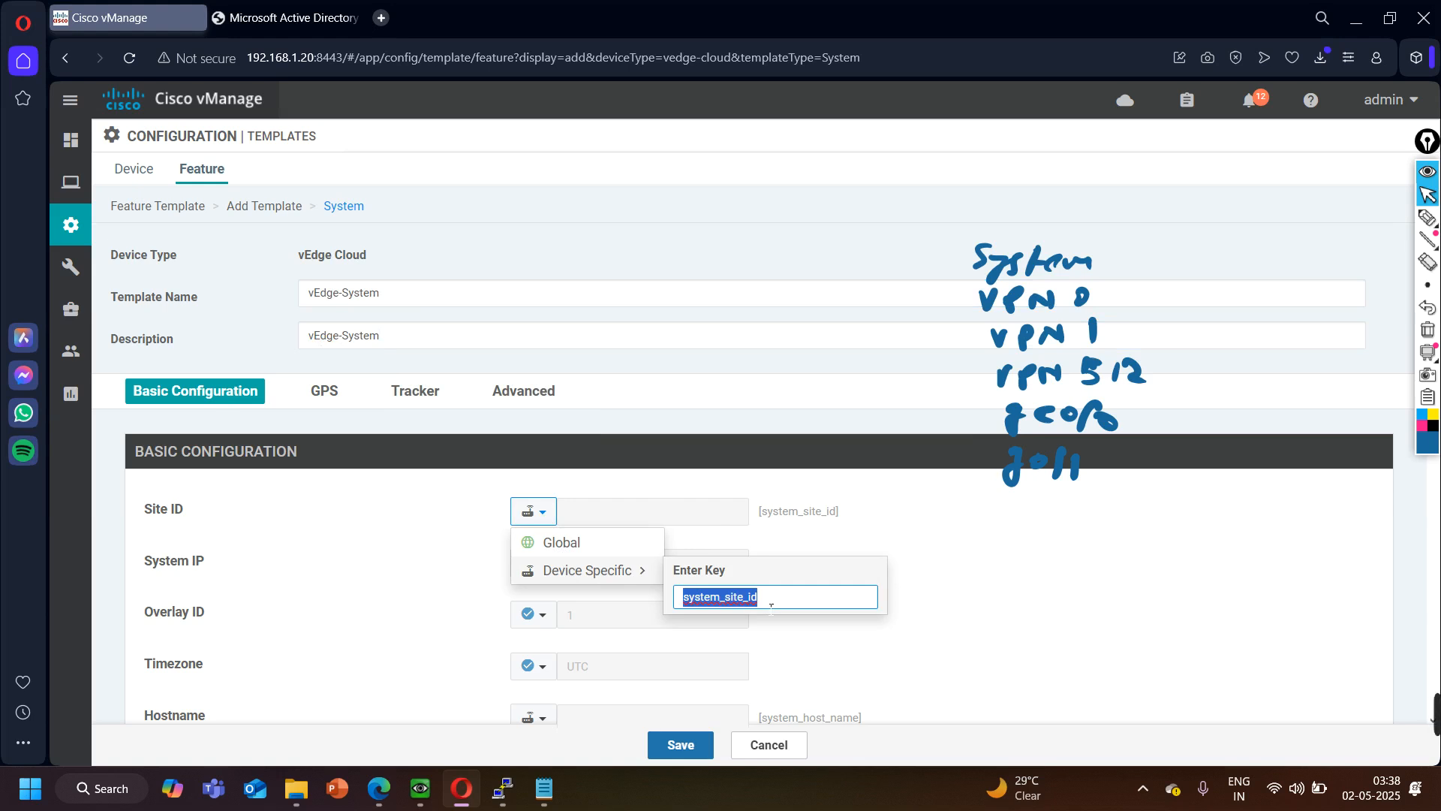
left_click(292, 549)
left_click_drag(169, 567, 189, 564)
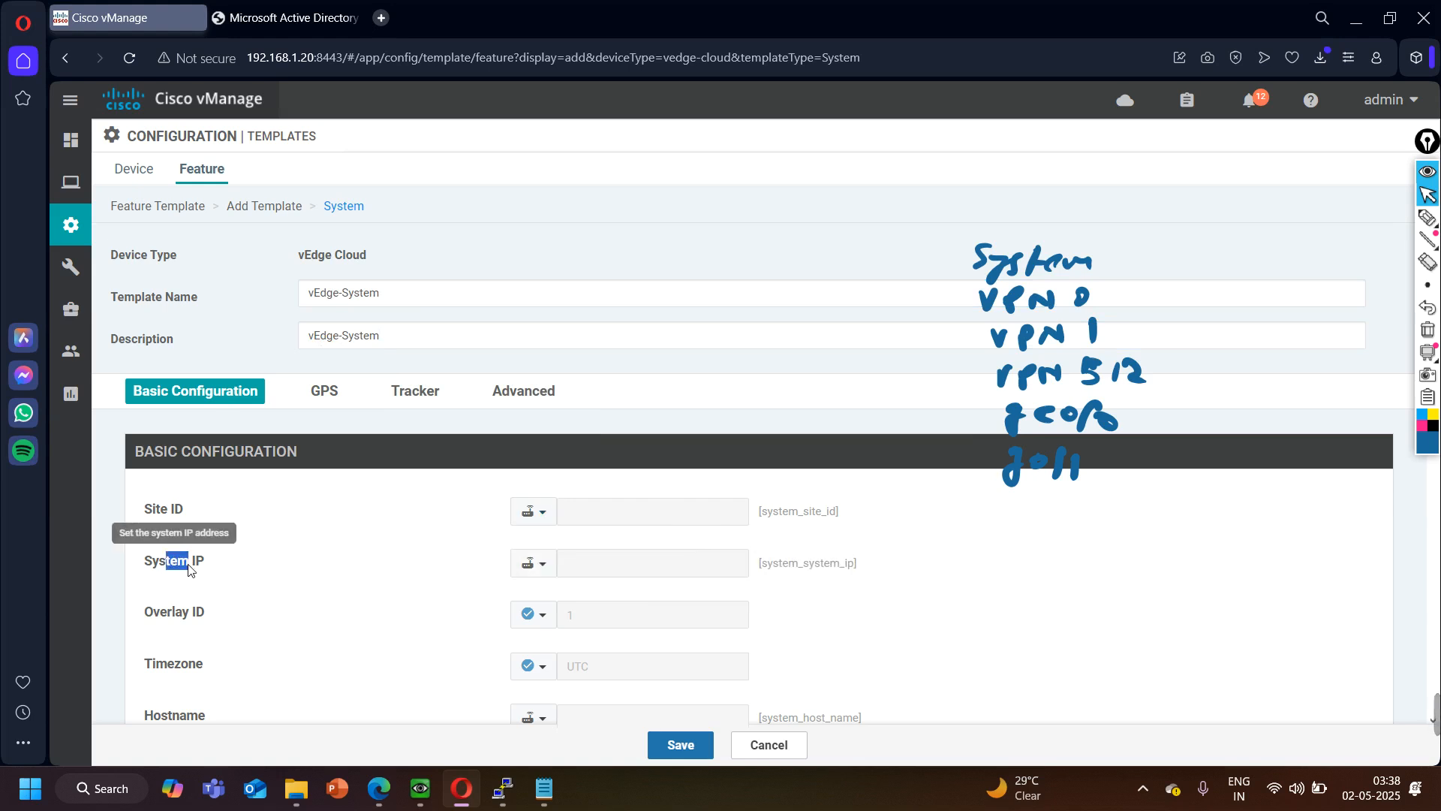
left_click(533, 563)
mouse_move(551, 600)
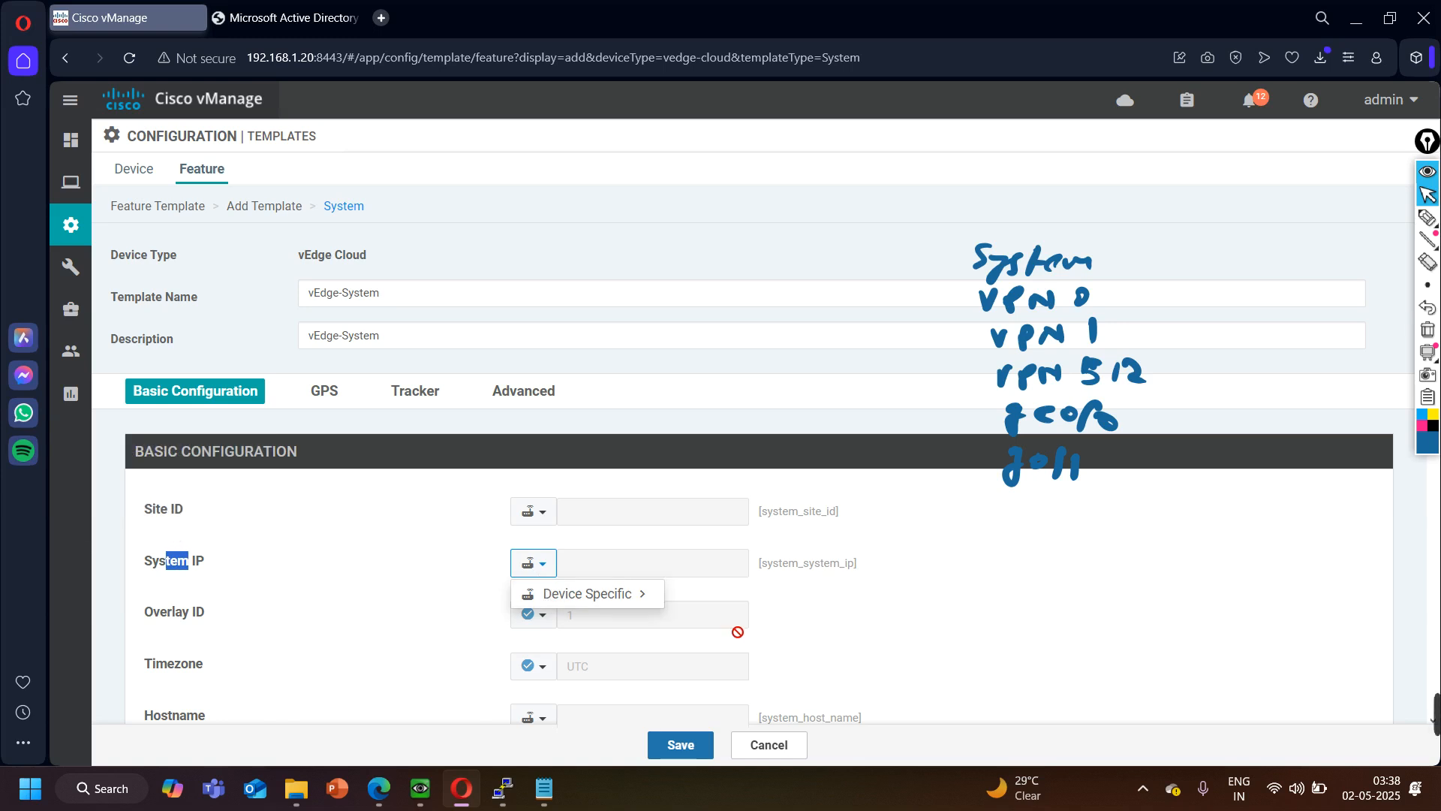
left_click(309, 598)
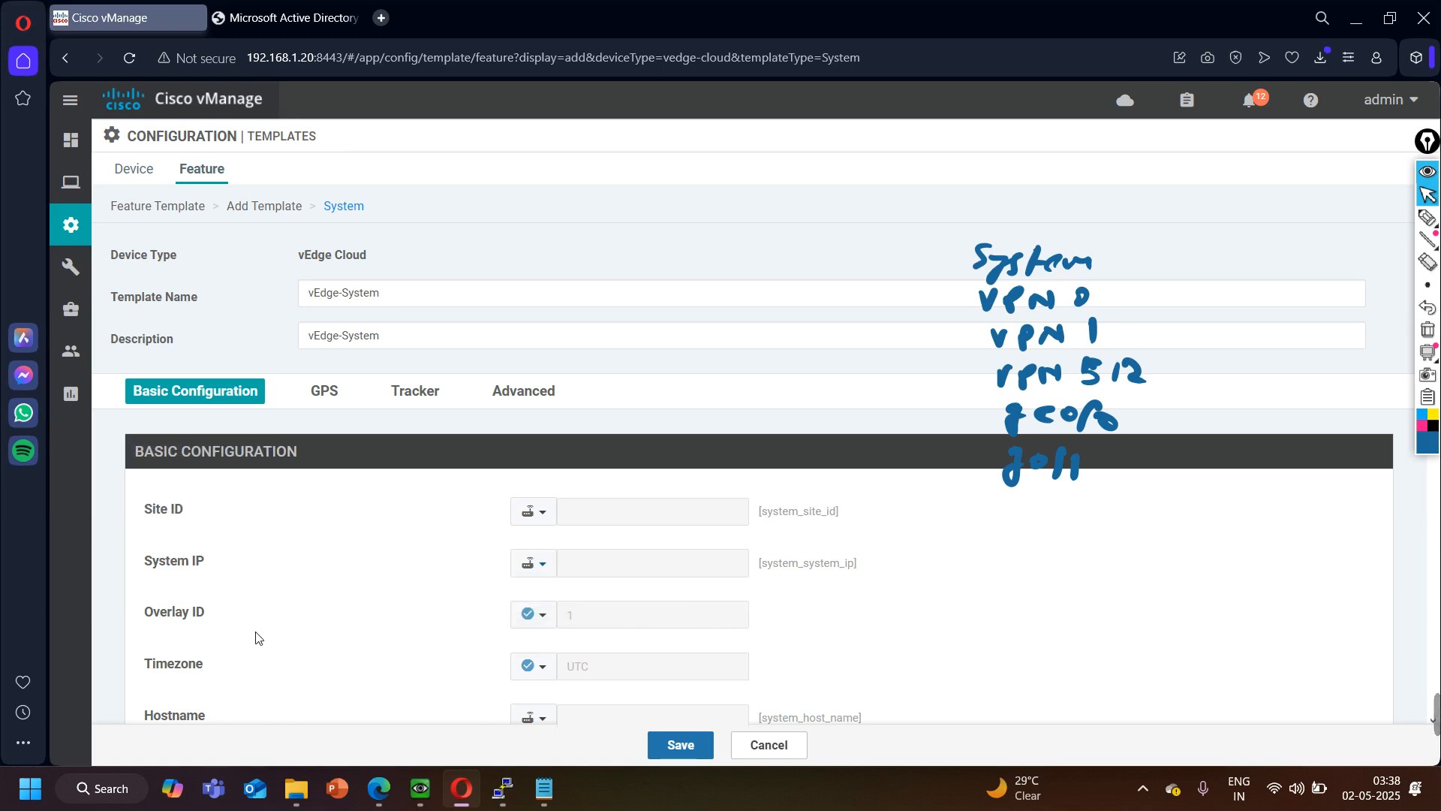
- Give the Timezone a global value of Asia/Kolkata in the System template
scroll(257, 636, "down", 2)
left_click(534, 572)
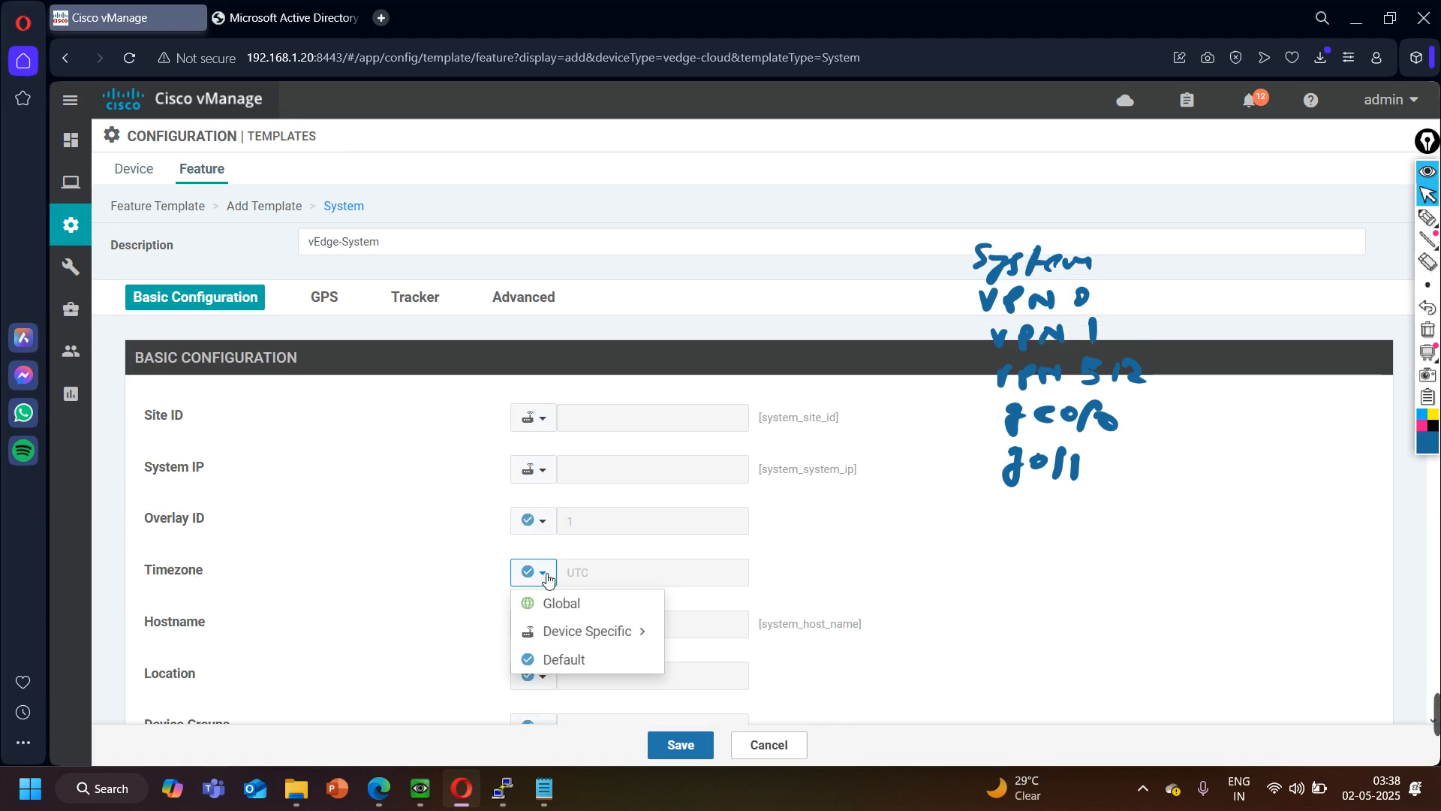
left_click(525, 598)
left_click(597, 576)
scroll(629, 361, "down", 15)
scroll(634, 315, "down", 20)
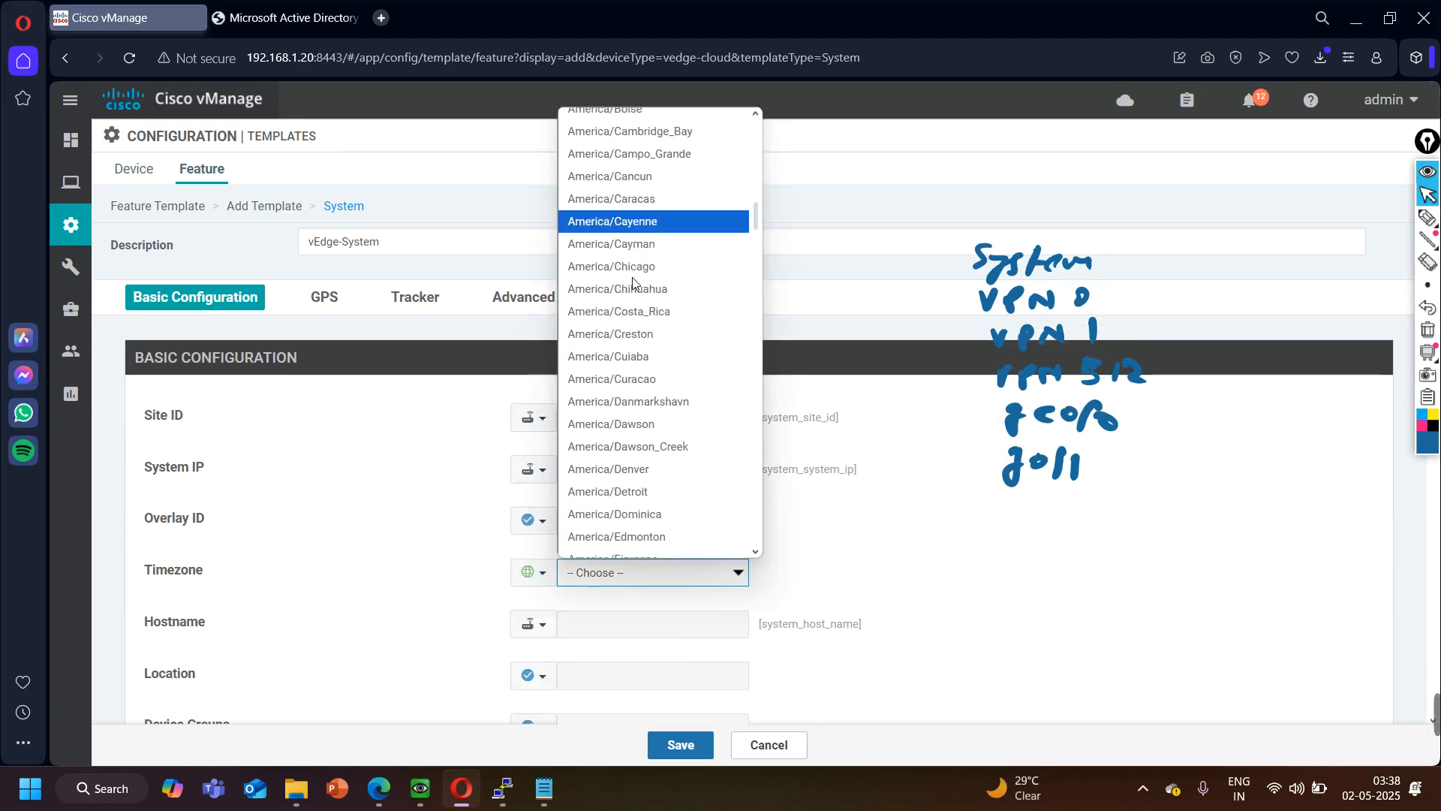
scroll(636, 387, "down", 20)
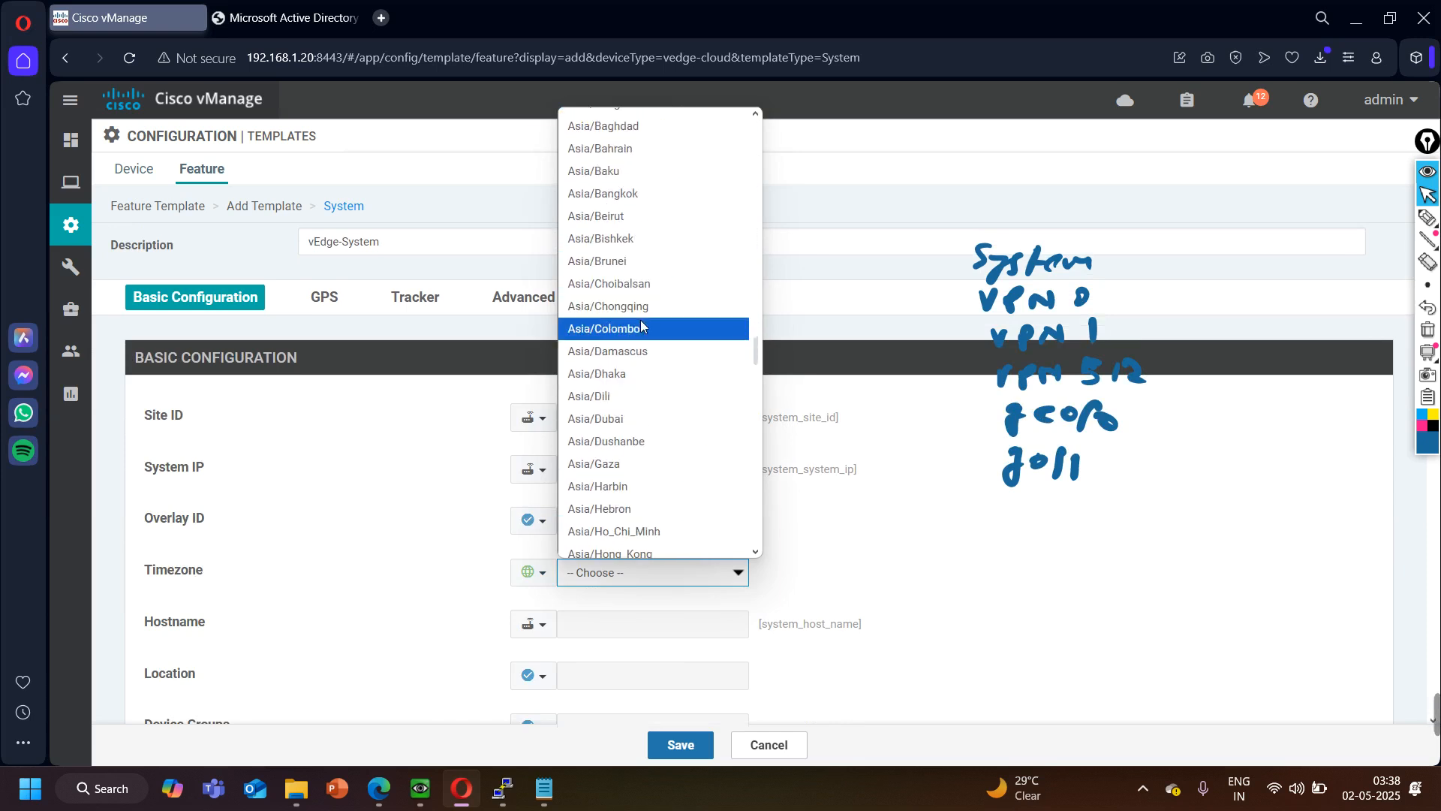
scroll(642, 394, "down", 5)
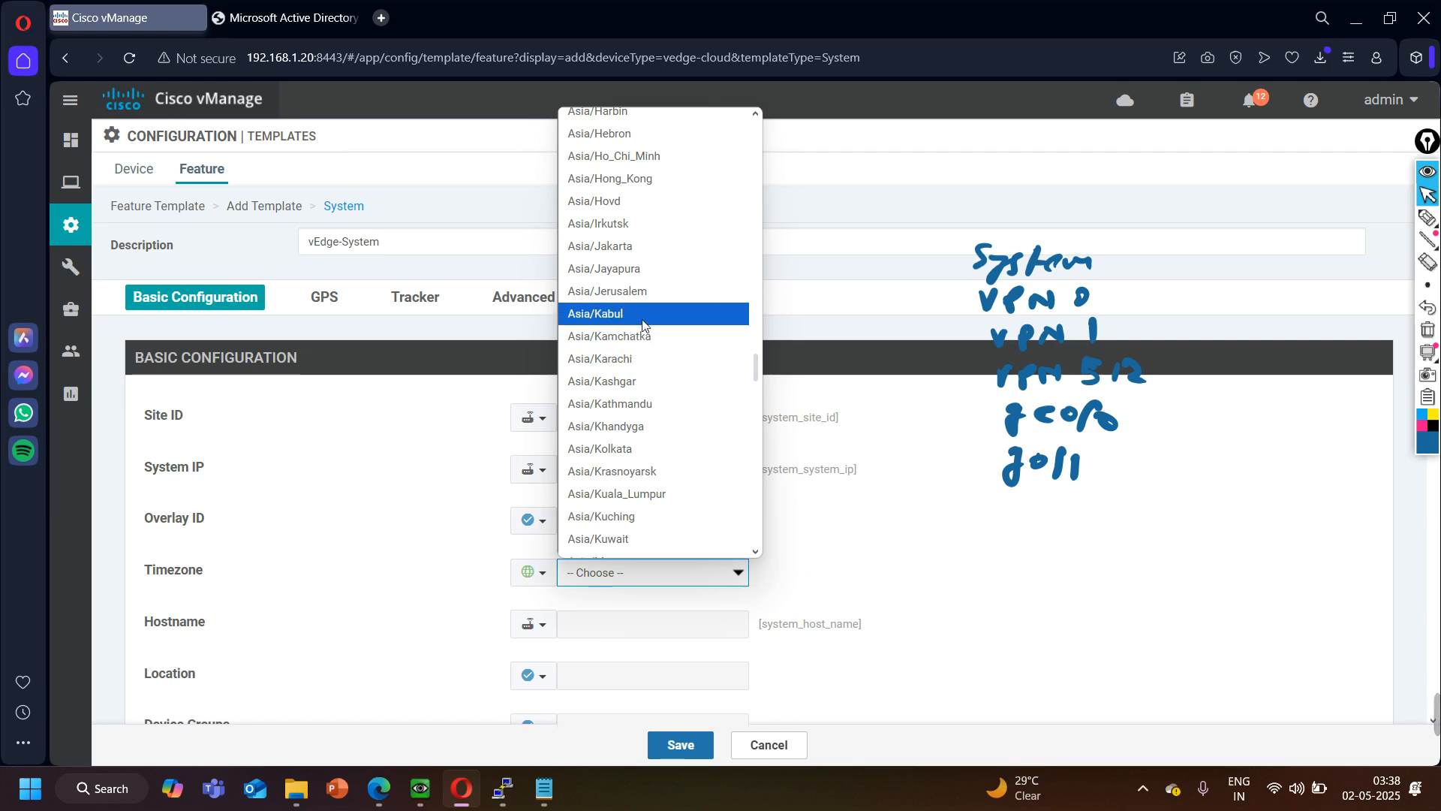
left_click(644, 448)
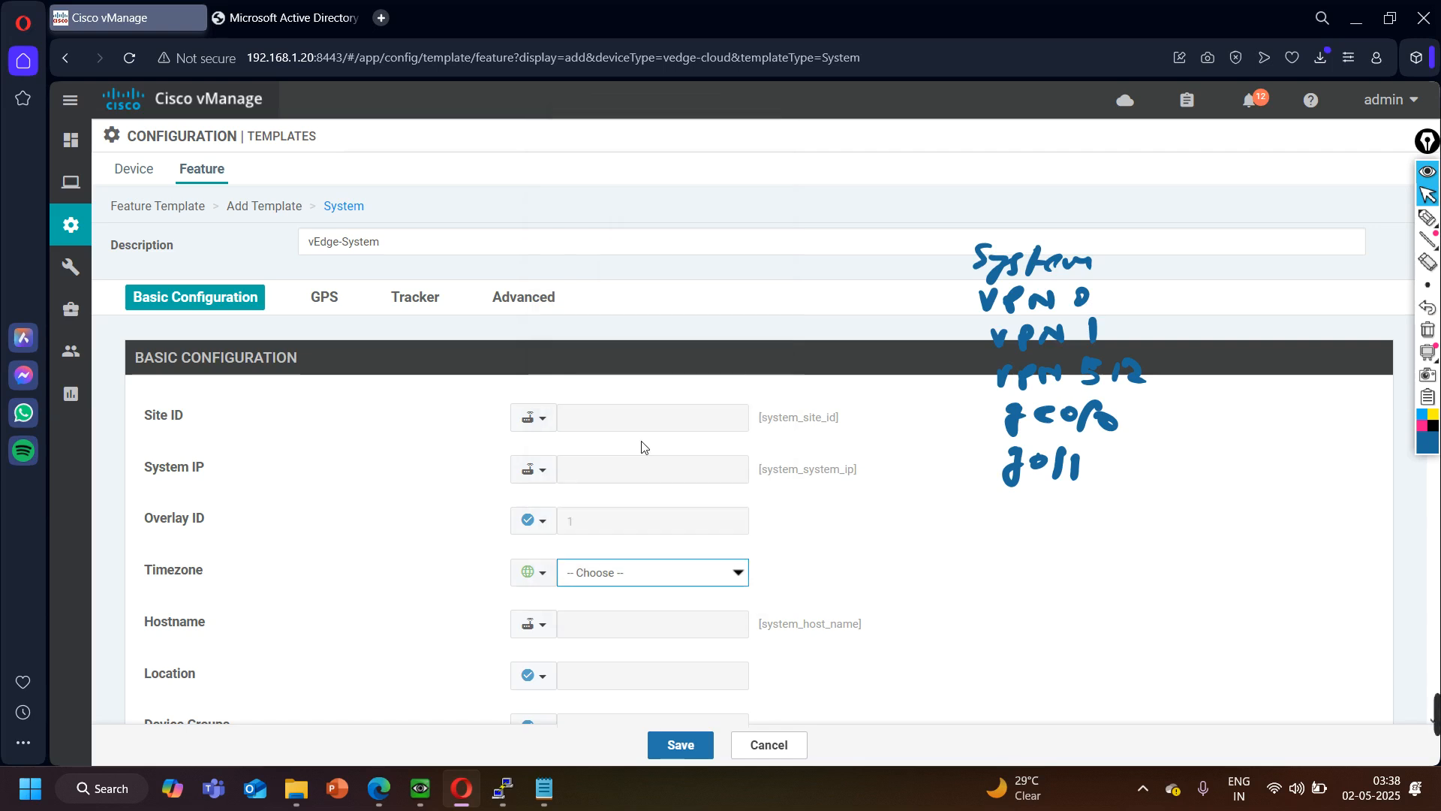
- Check the device-specific scope and key of the Hostname setting, leaving it as is
scroll(467, 577, "down", 2)
scroll(467, 576, "down", 1)
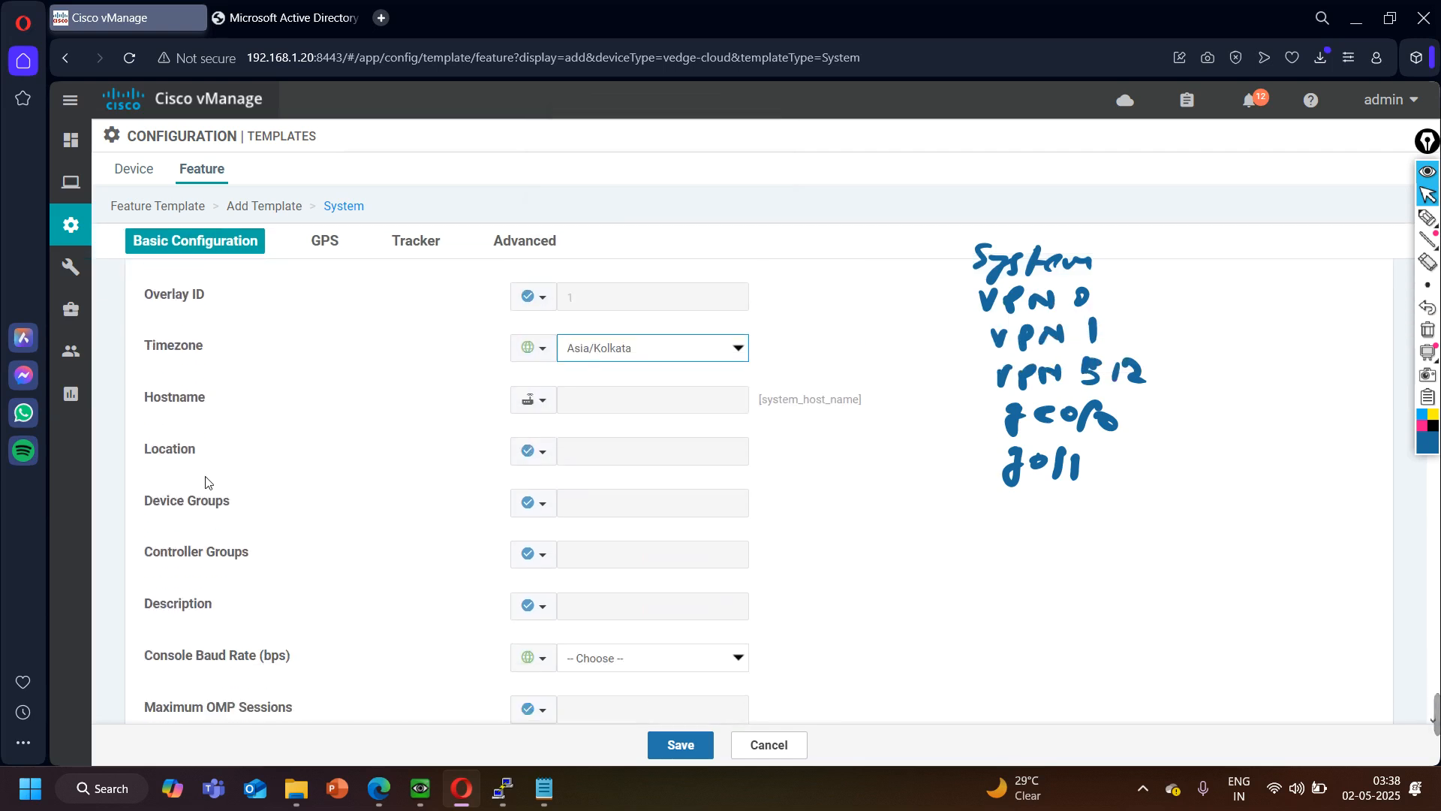
left_click(541, 400)
mouse_move(560, 442)
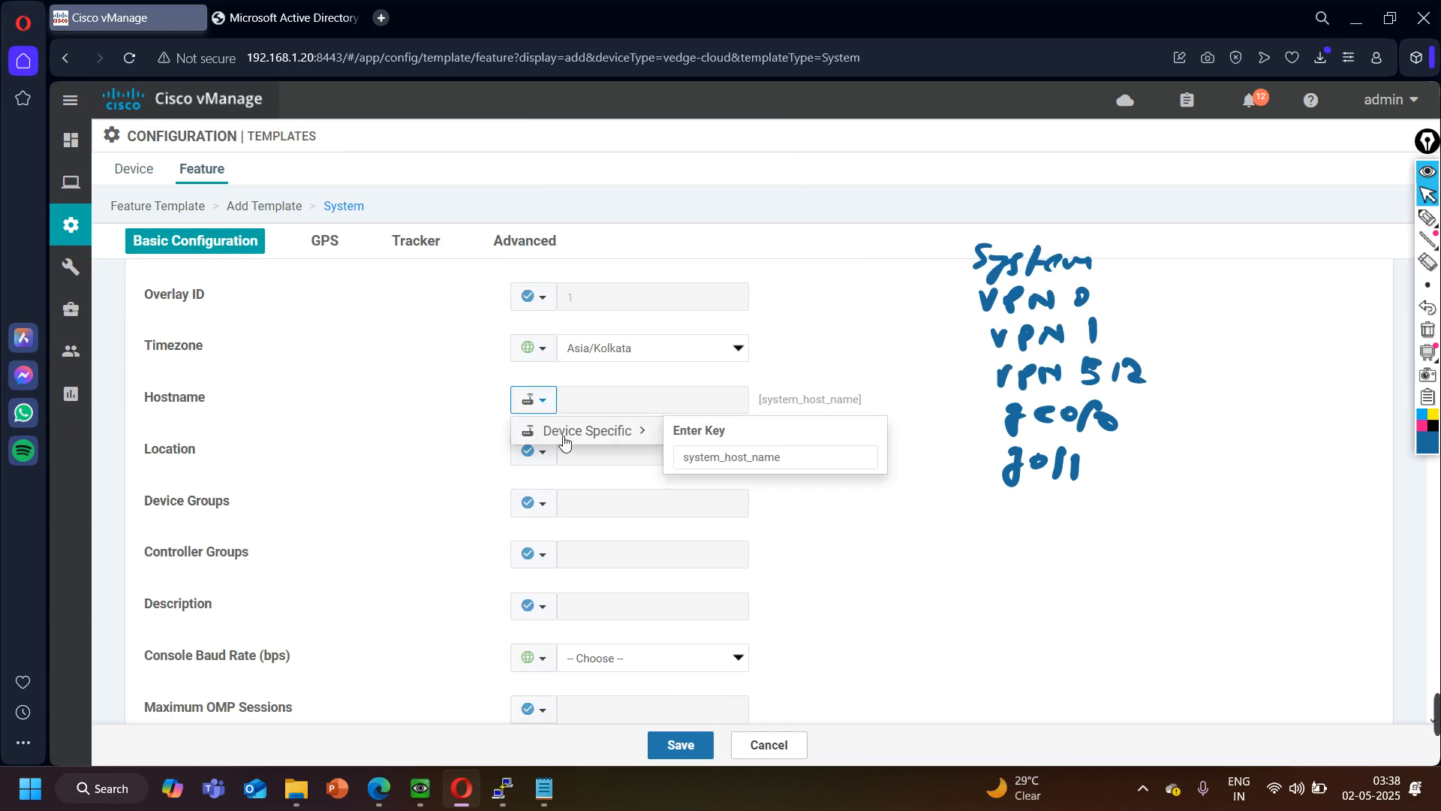
left_click(384, 450)
- Set the console baud rate to 9600 bps and save the System feature template
scroll(379, 501, "down", 2)
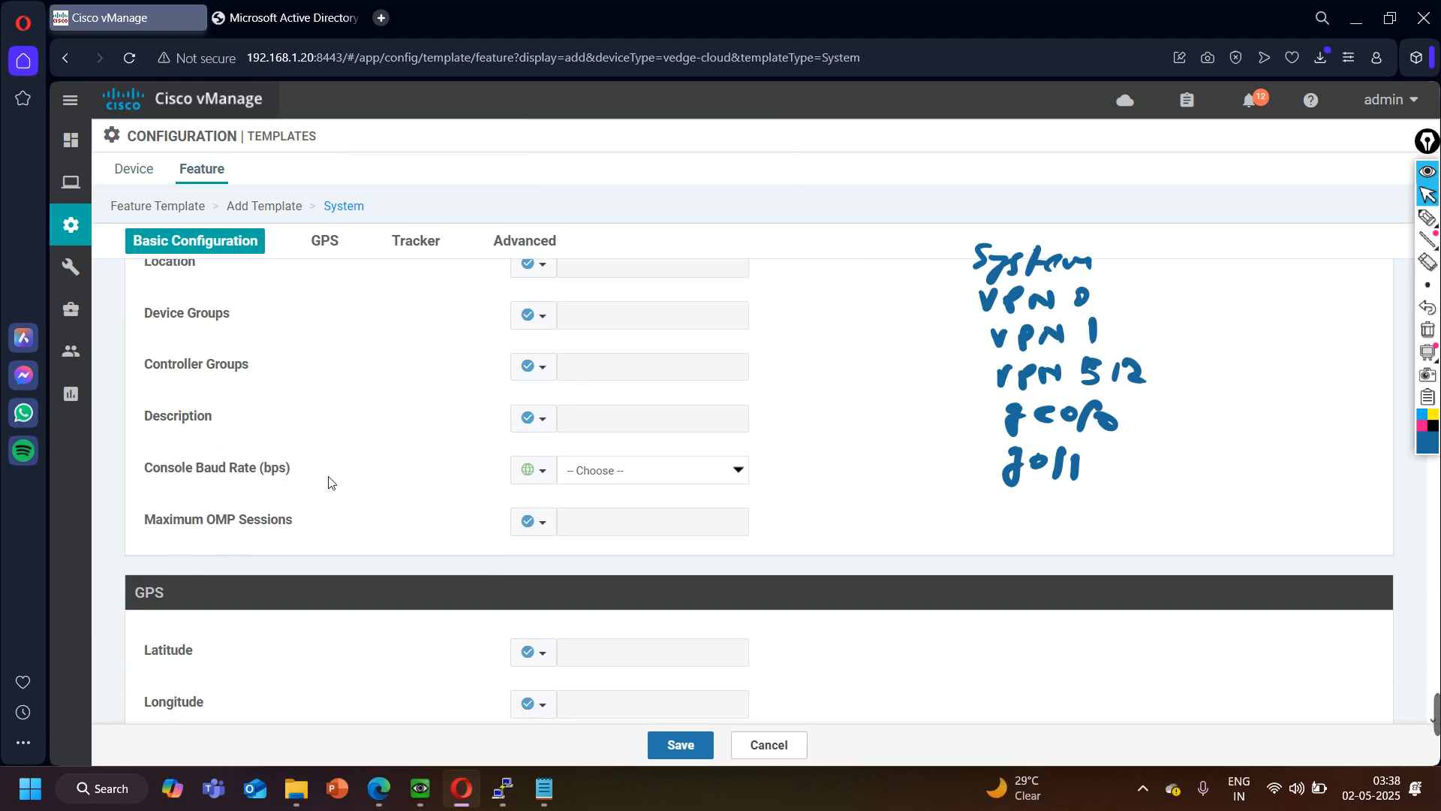
left_click(589, 469)
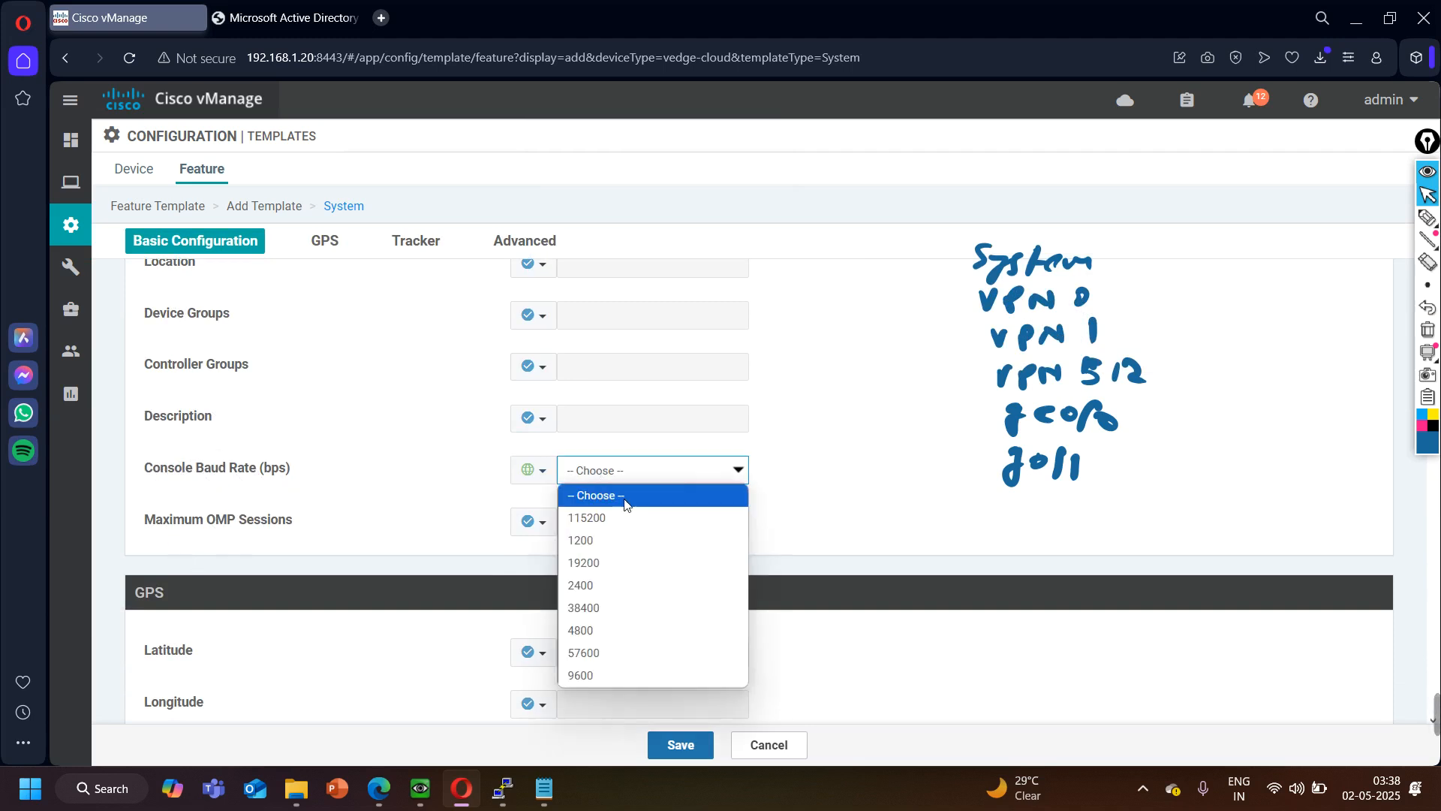
left_click(591, 673)
scroll(496, 555, "down", 10)
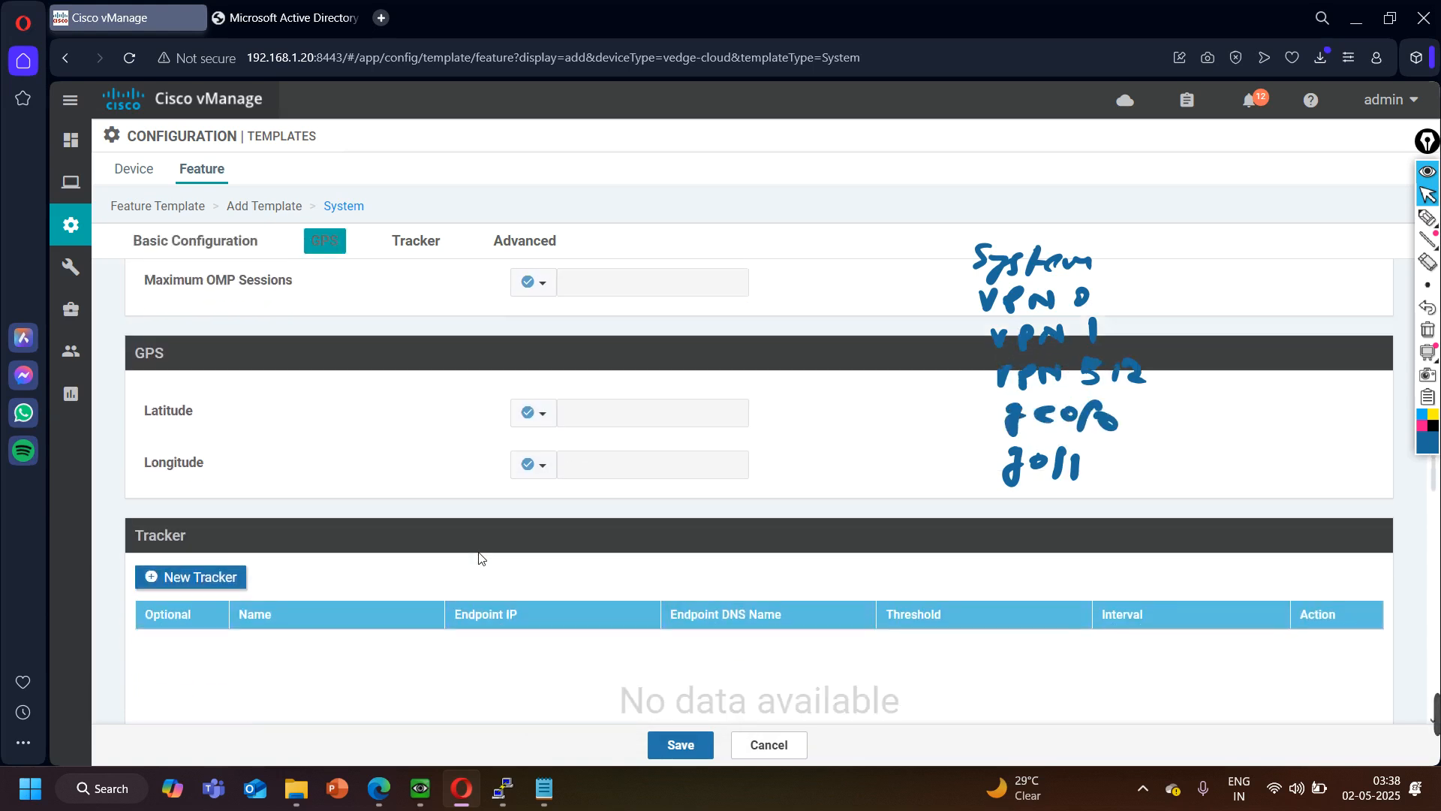
left_click(669, 746)
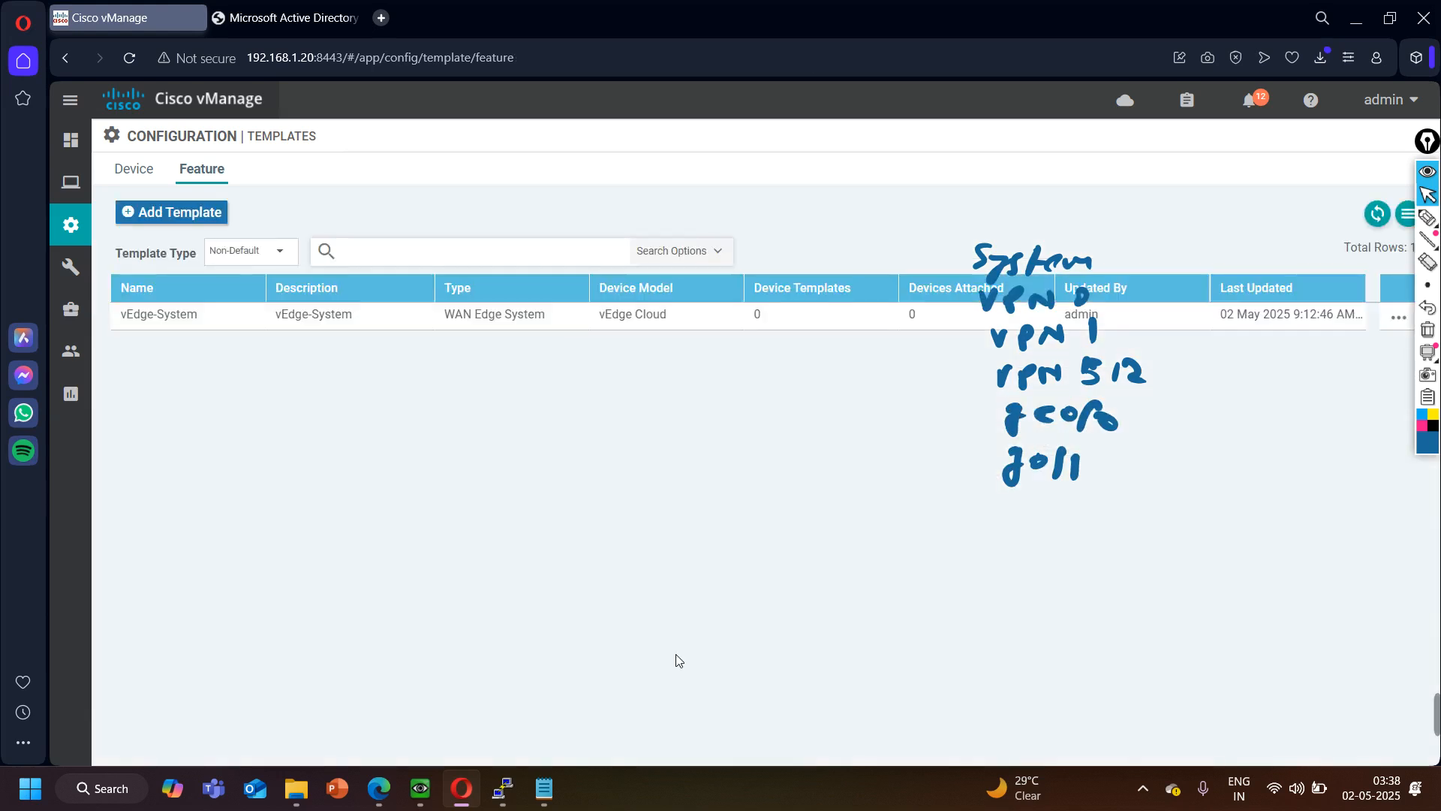
- Start a new VPN feature template for the vEdge Cloud device model
left_click(186, 215)
scroll(196, 721, "down", 10)
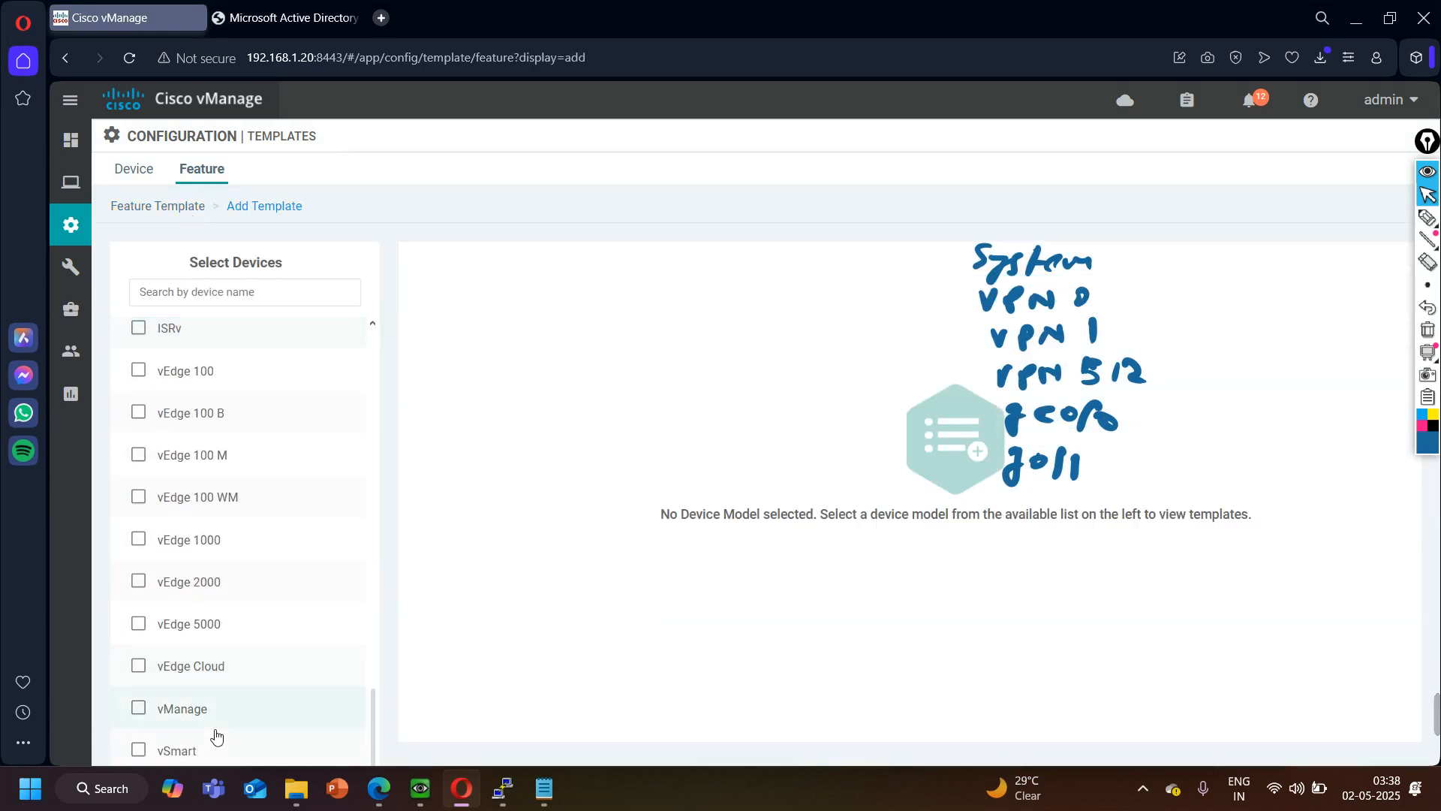
left_click(210, 667)
scroll(765, 569, "down", 1)
scroll(764, 568, "down", 3)
left_click(600, 420)
scroll(353, 271, "down", 10)
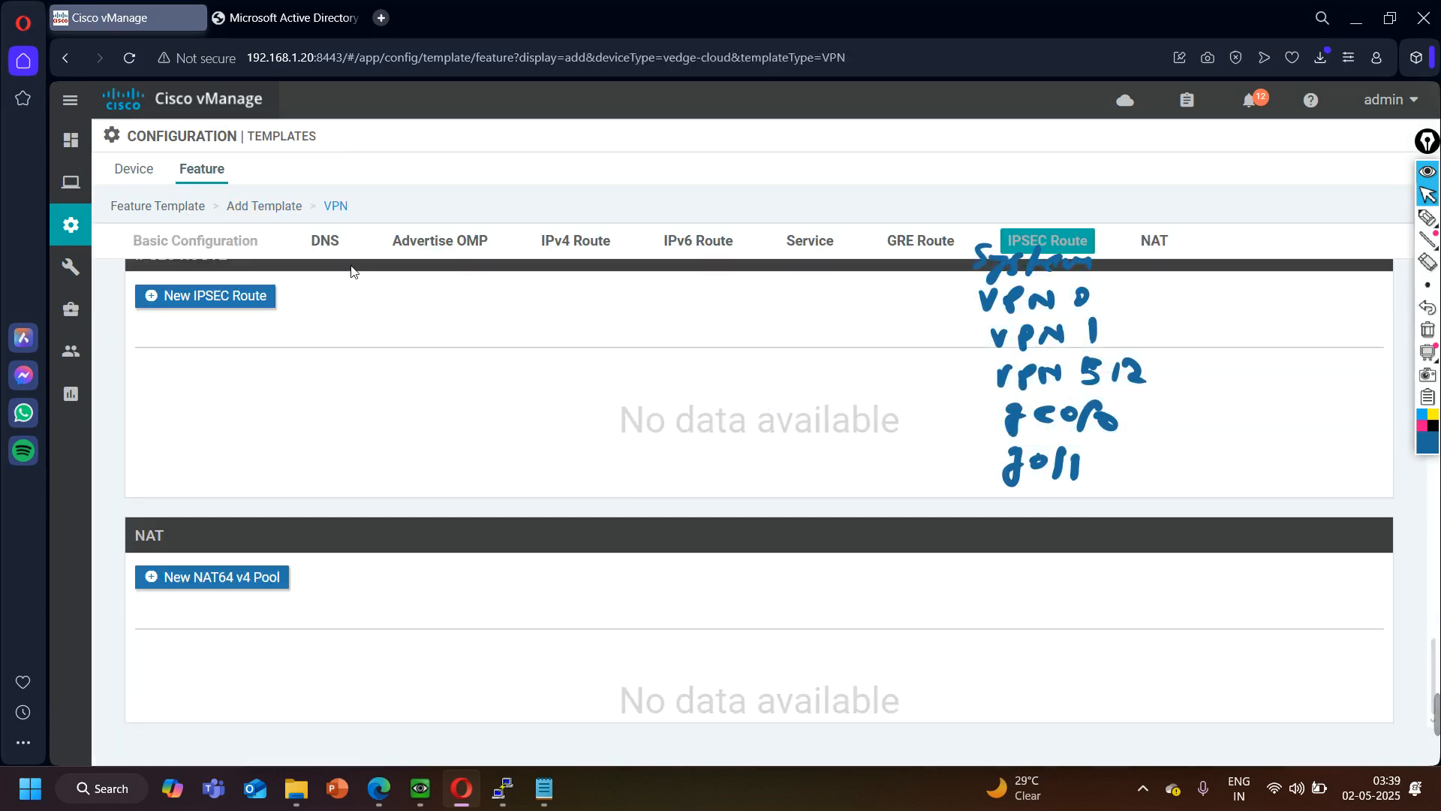
- Enter vEdge-VPN-0 as both the template name and the description of the VPN template
left_click(388, 304)
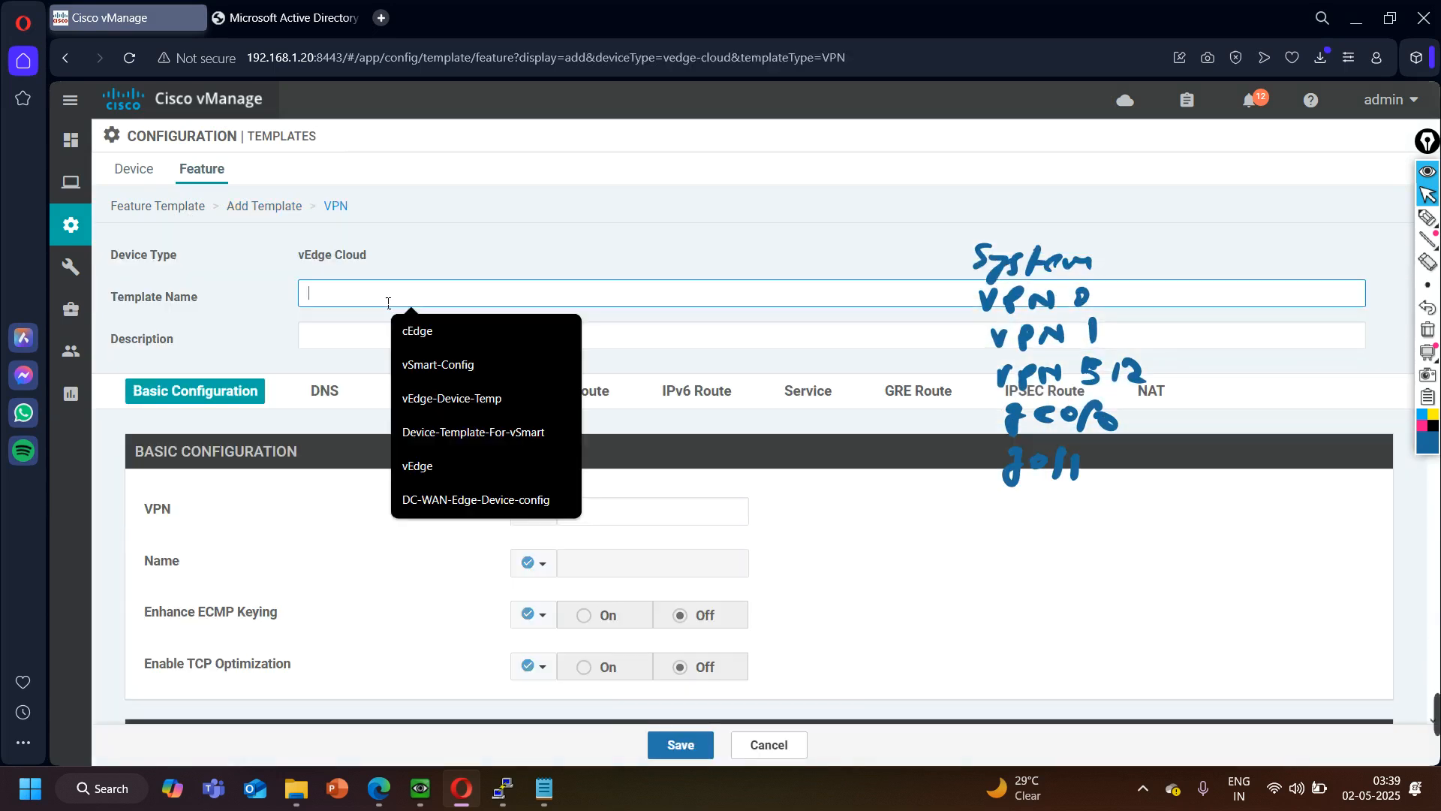
type("vEdge")
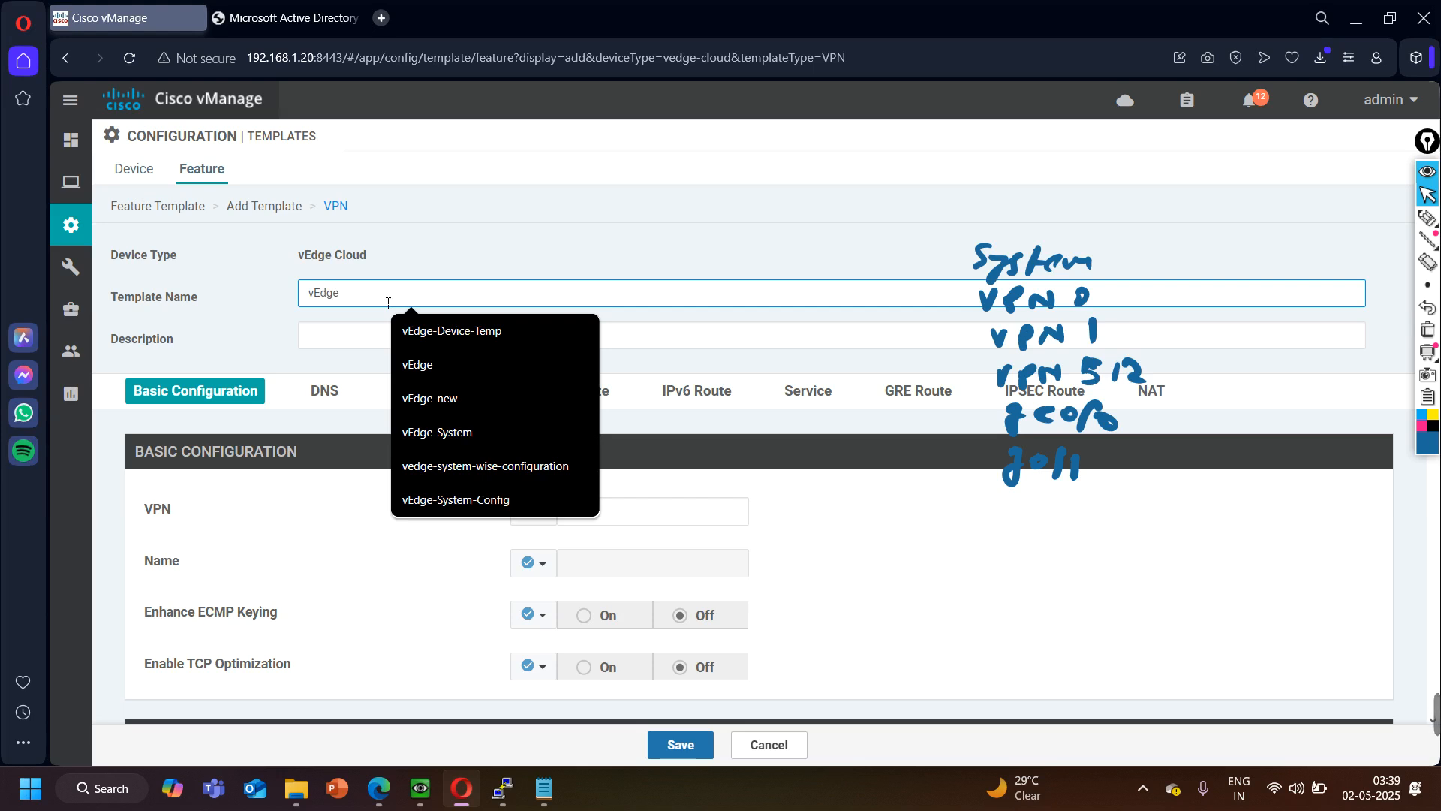
type("-VPN-0")
key("ctrl+a")
key("ctrl+c")
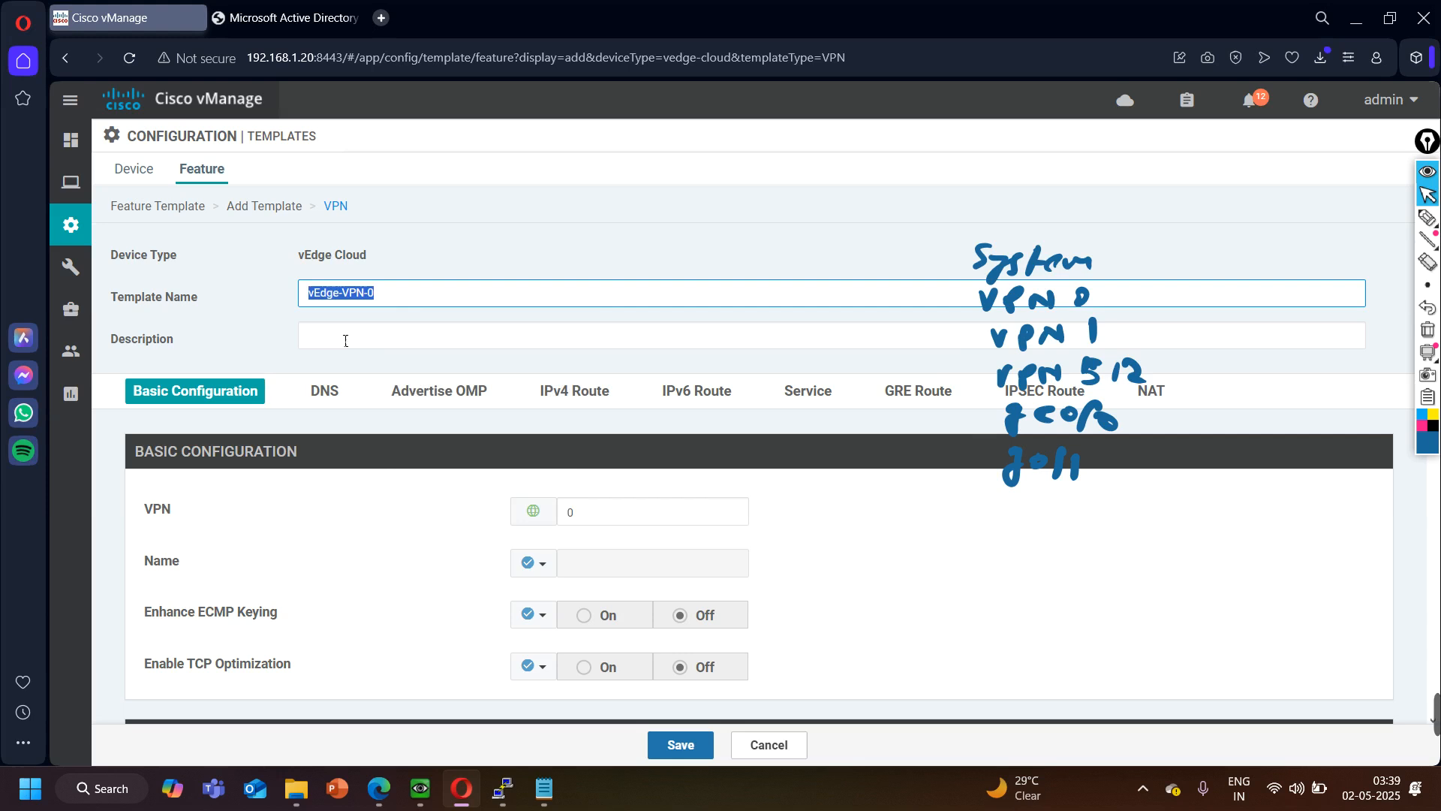
left_click(336, 341)
key("ctrl+v")
- Give VPN 0 the global name Transport-VPN in the basic configuration
left_click(598, 510)
left_click(531, 563)
left_click(572, 593)
left_click(584, 566)
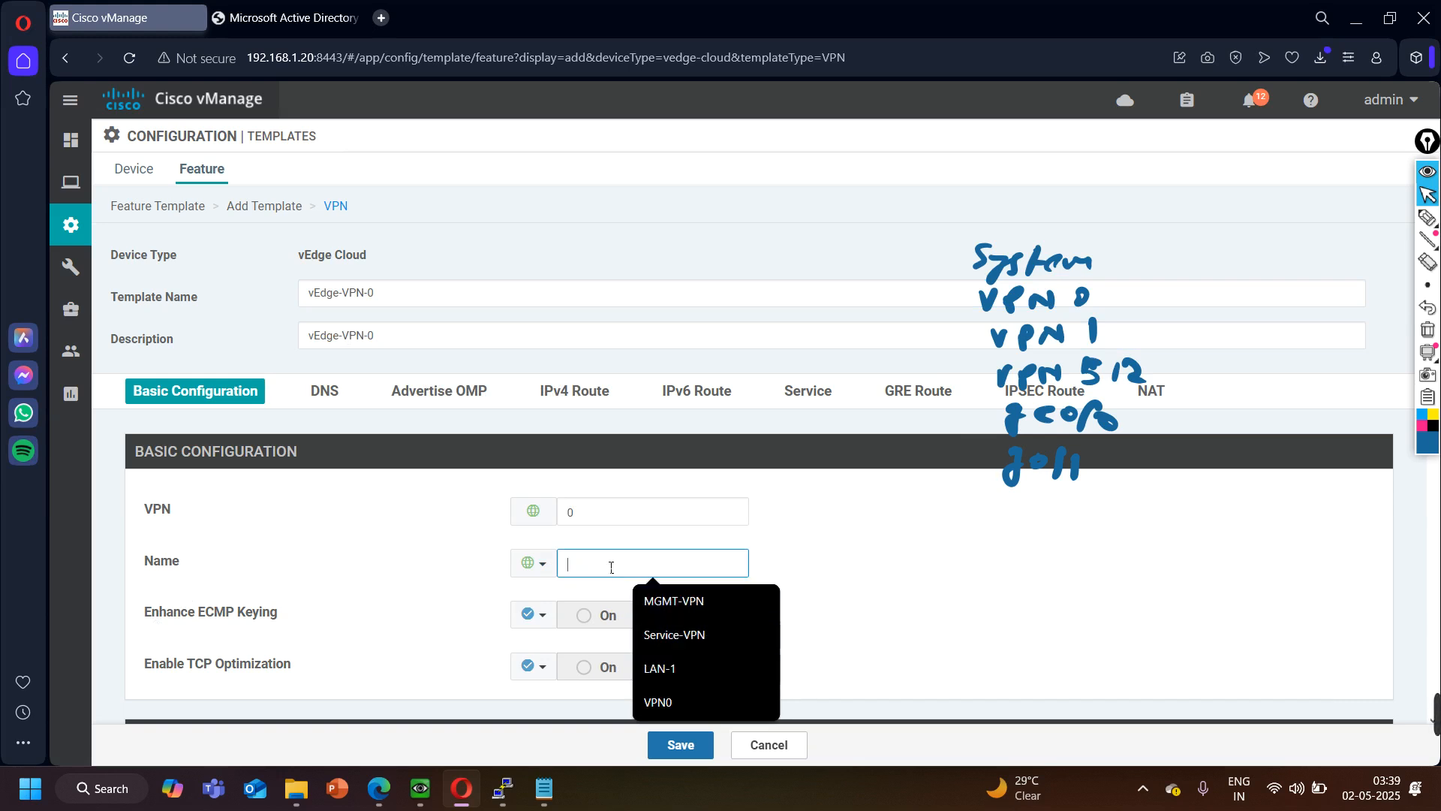
type("Transport-VPN")
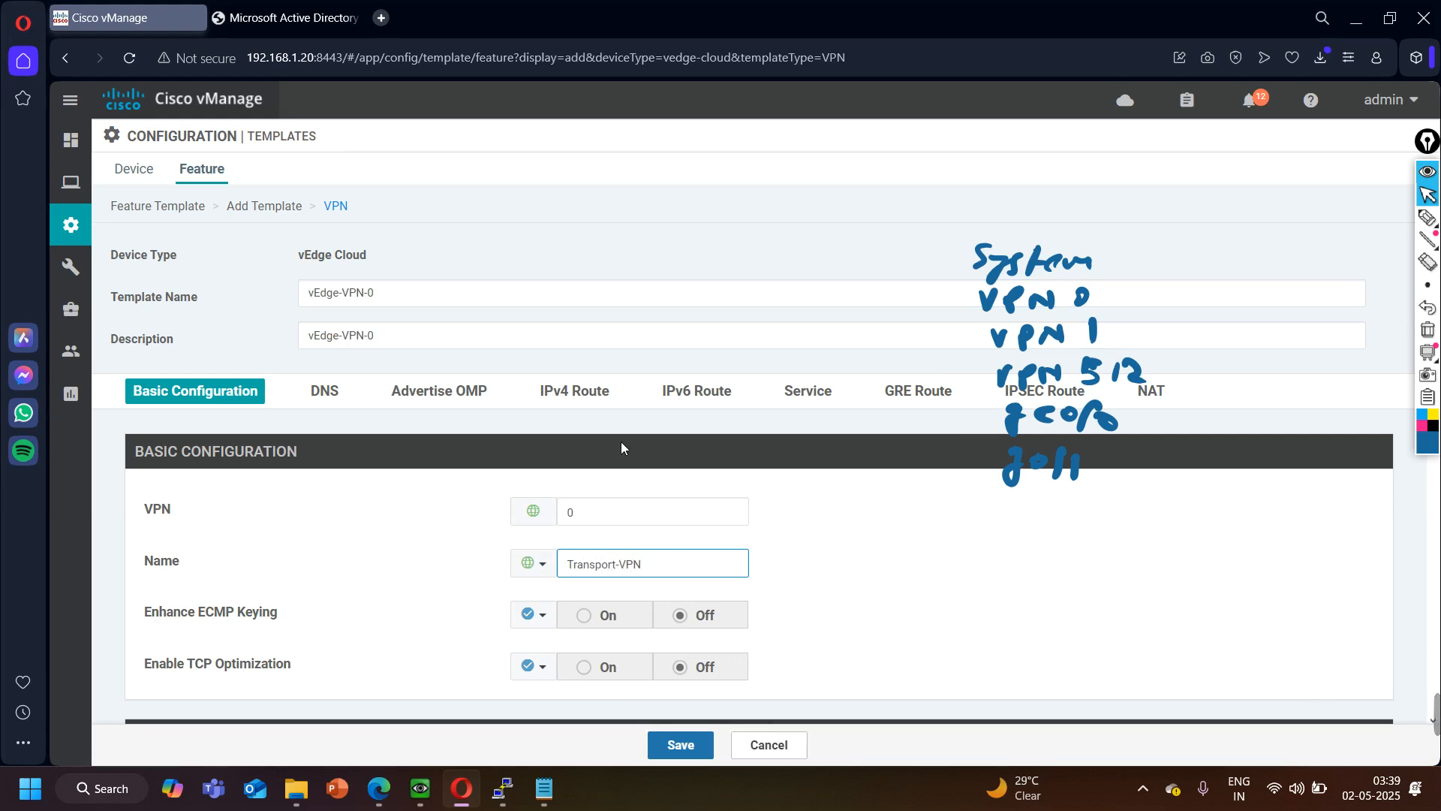
- Start a new IPv4 route in the VPN 0 template with the prefix 0.0.0.0/0
scroll(286, 556, "down", 5)
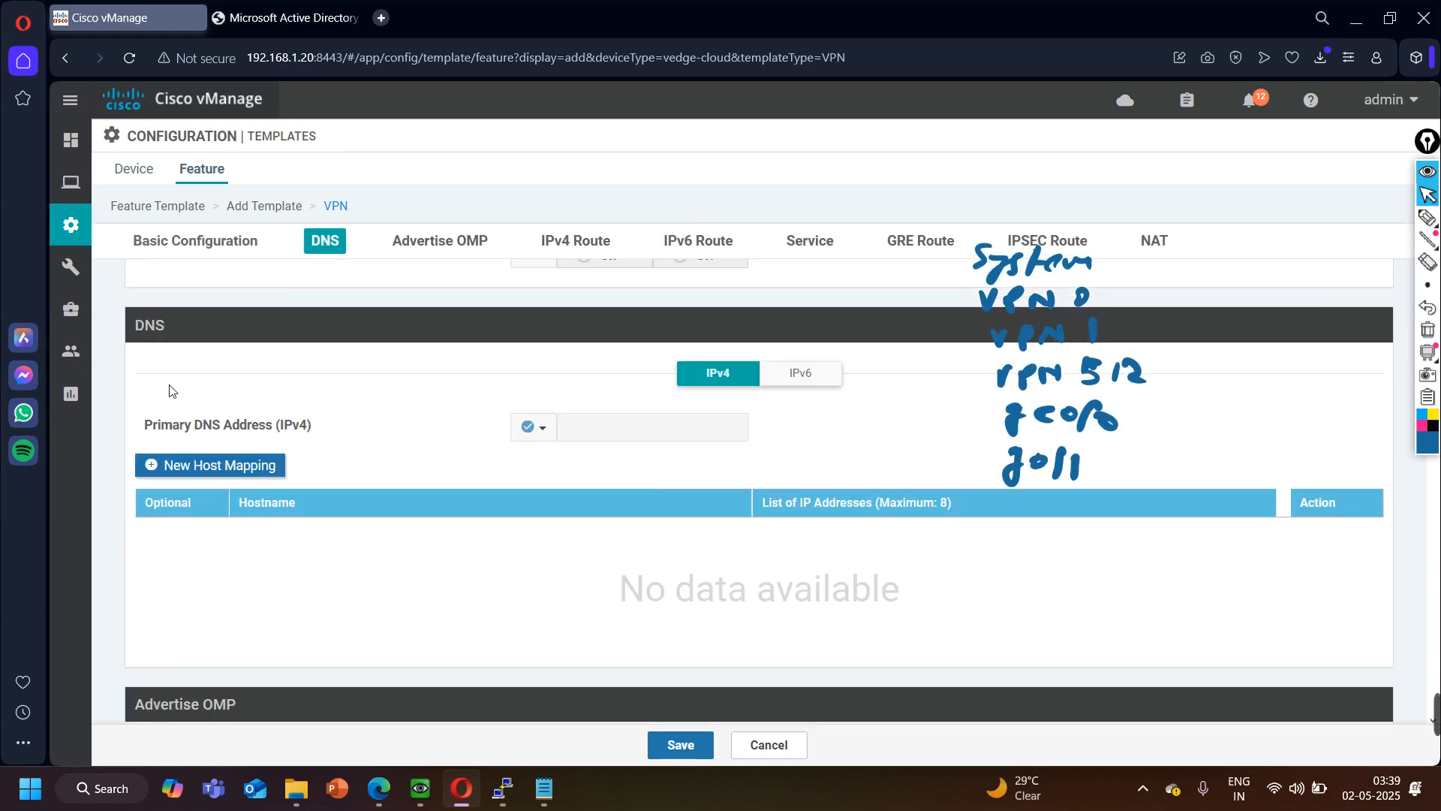
scroll(333, 423, "down", 6)
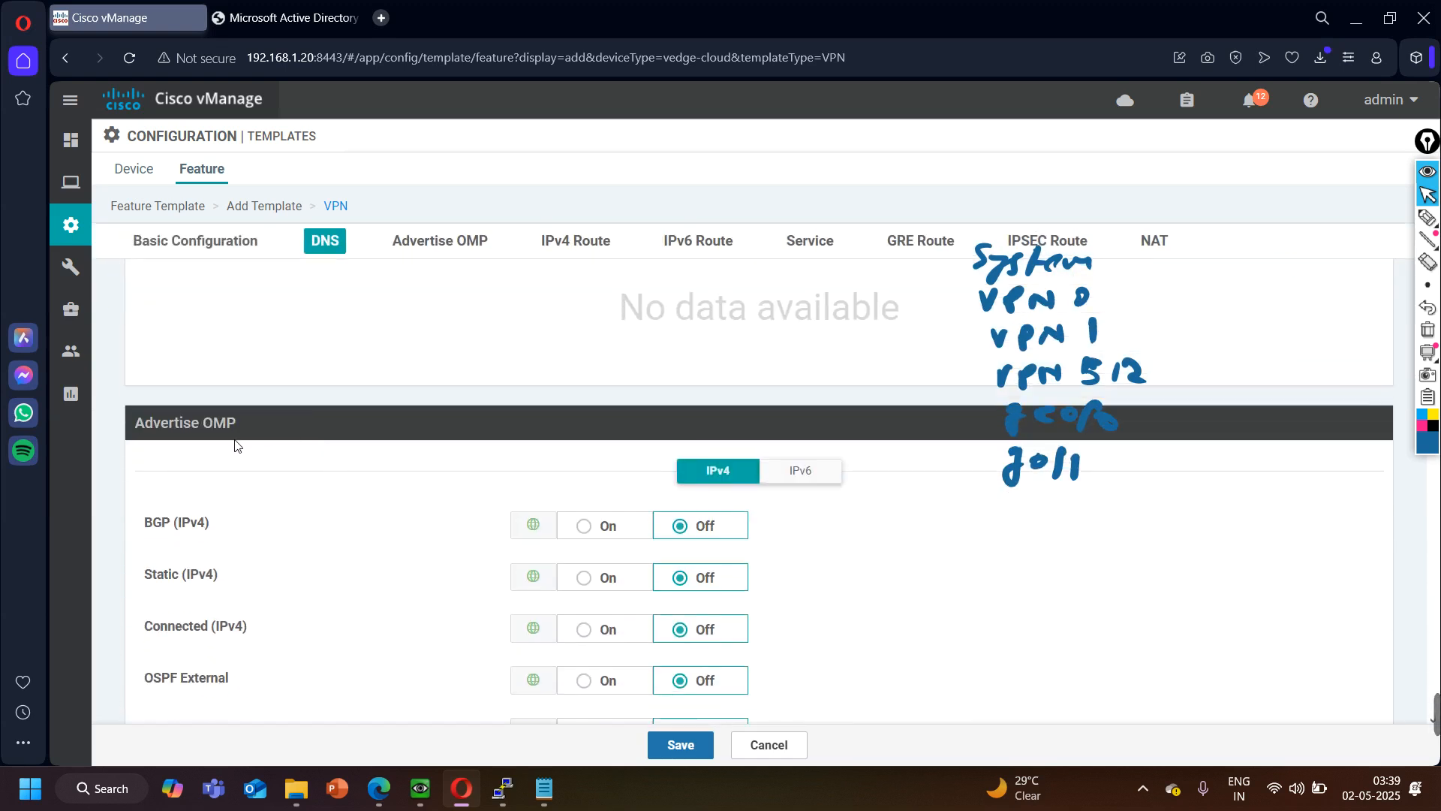
scroll(207, 448, "down", 7)
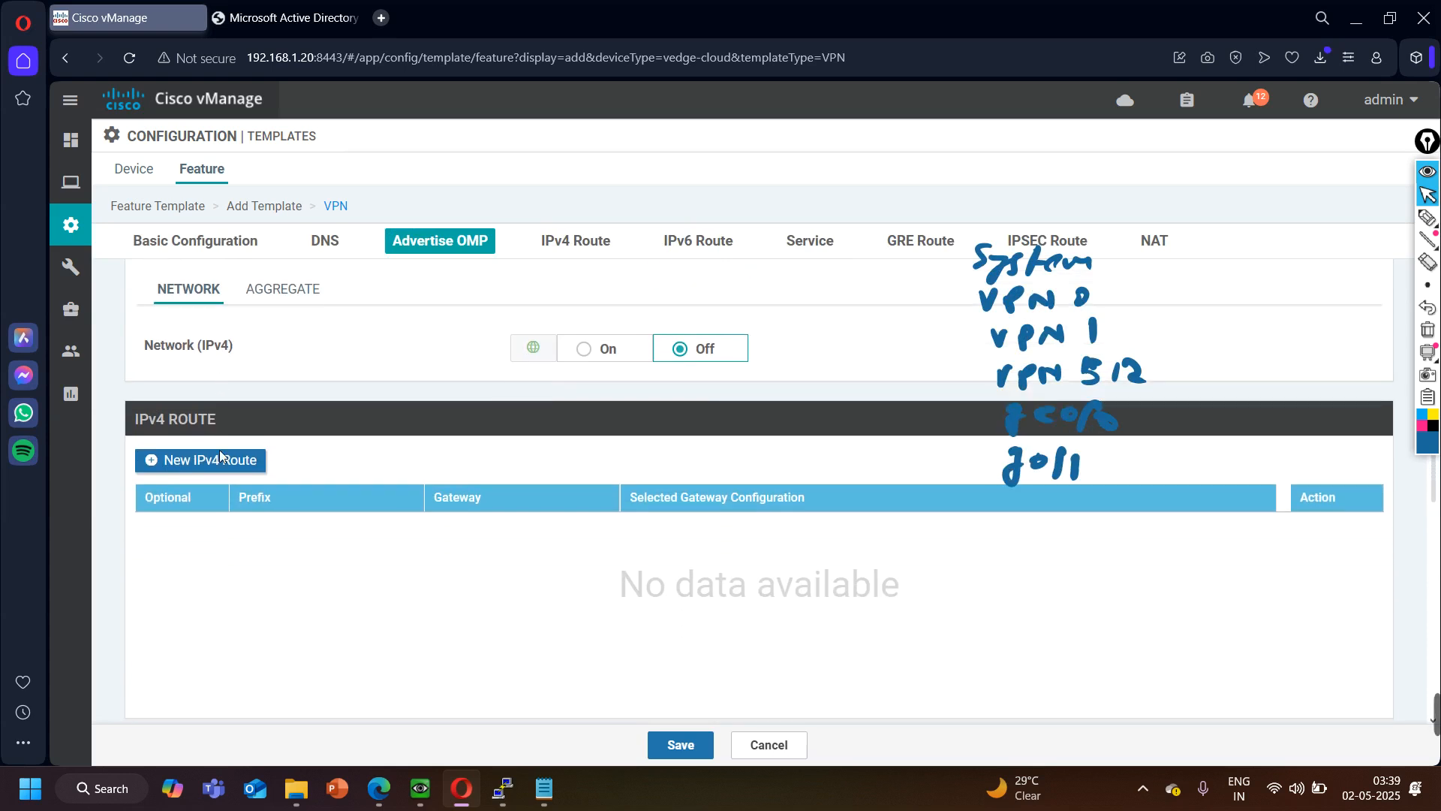
left_click(201, 315)
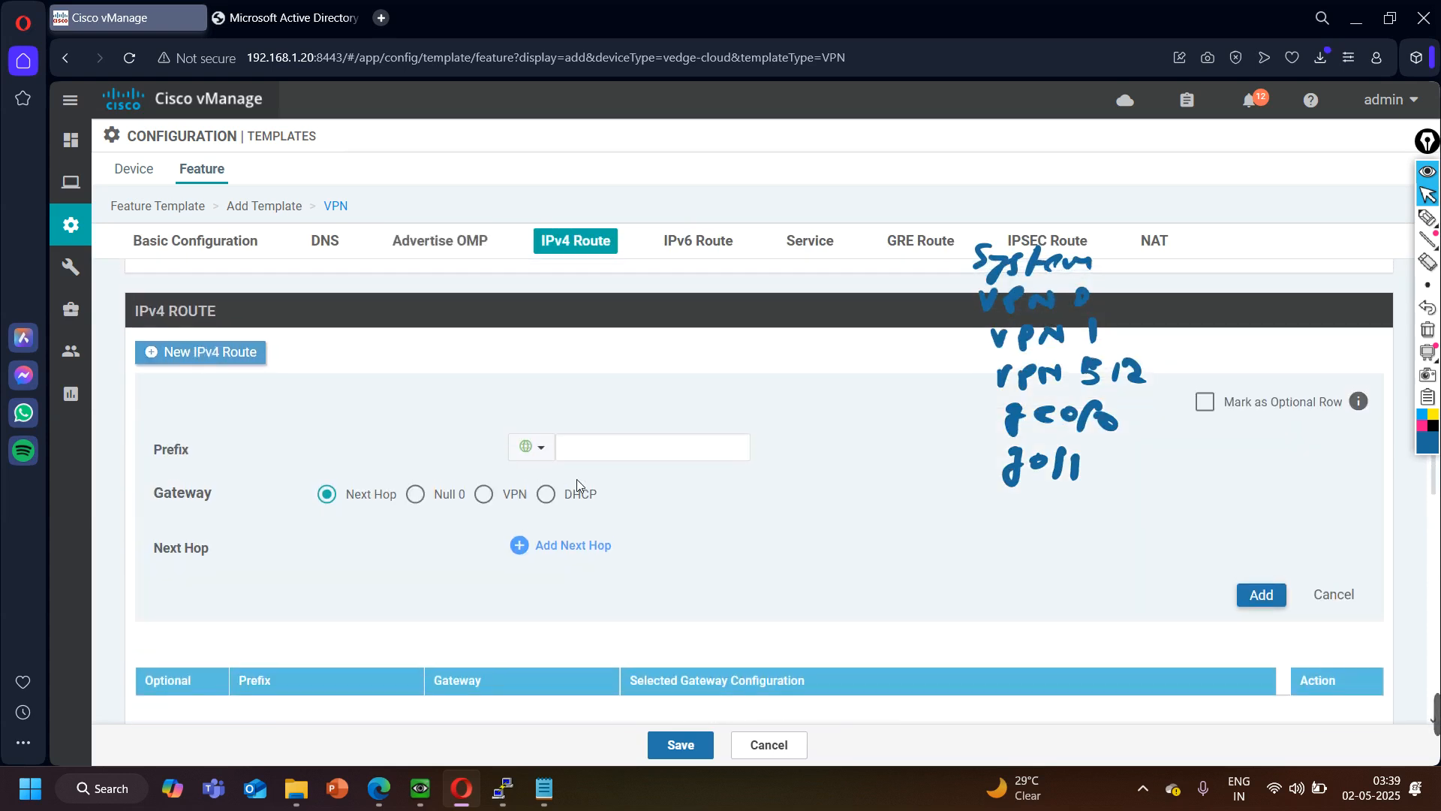
left_click(600, 453)
type("0.0.0.0/0")
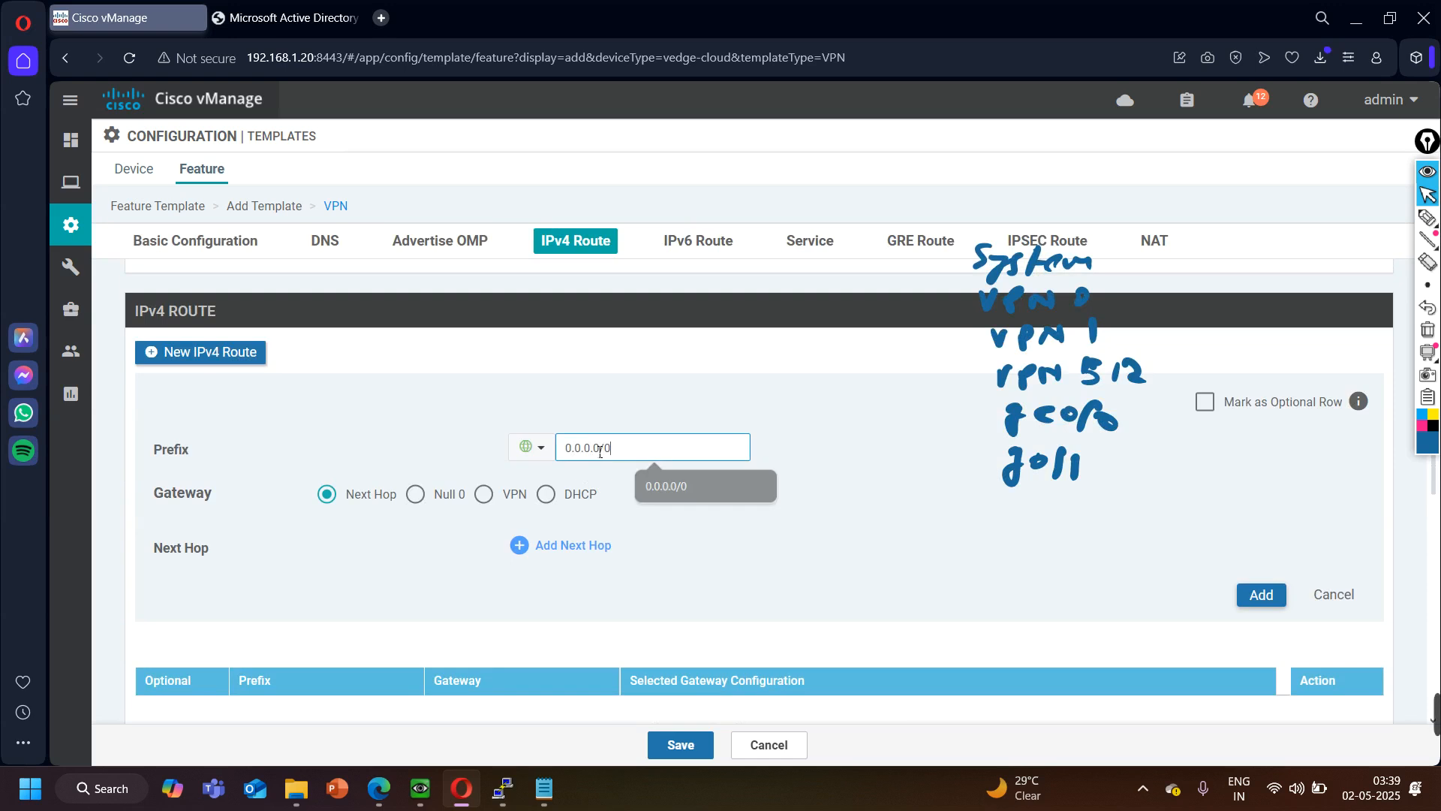
- Give the default route a next hop with the device-specific address key vpn_next_hop_ip_address_0 and add the route to the template
left_click(578, 546)
left_click(727, 510)
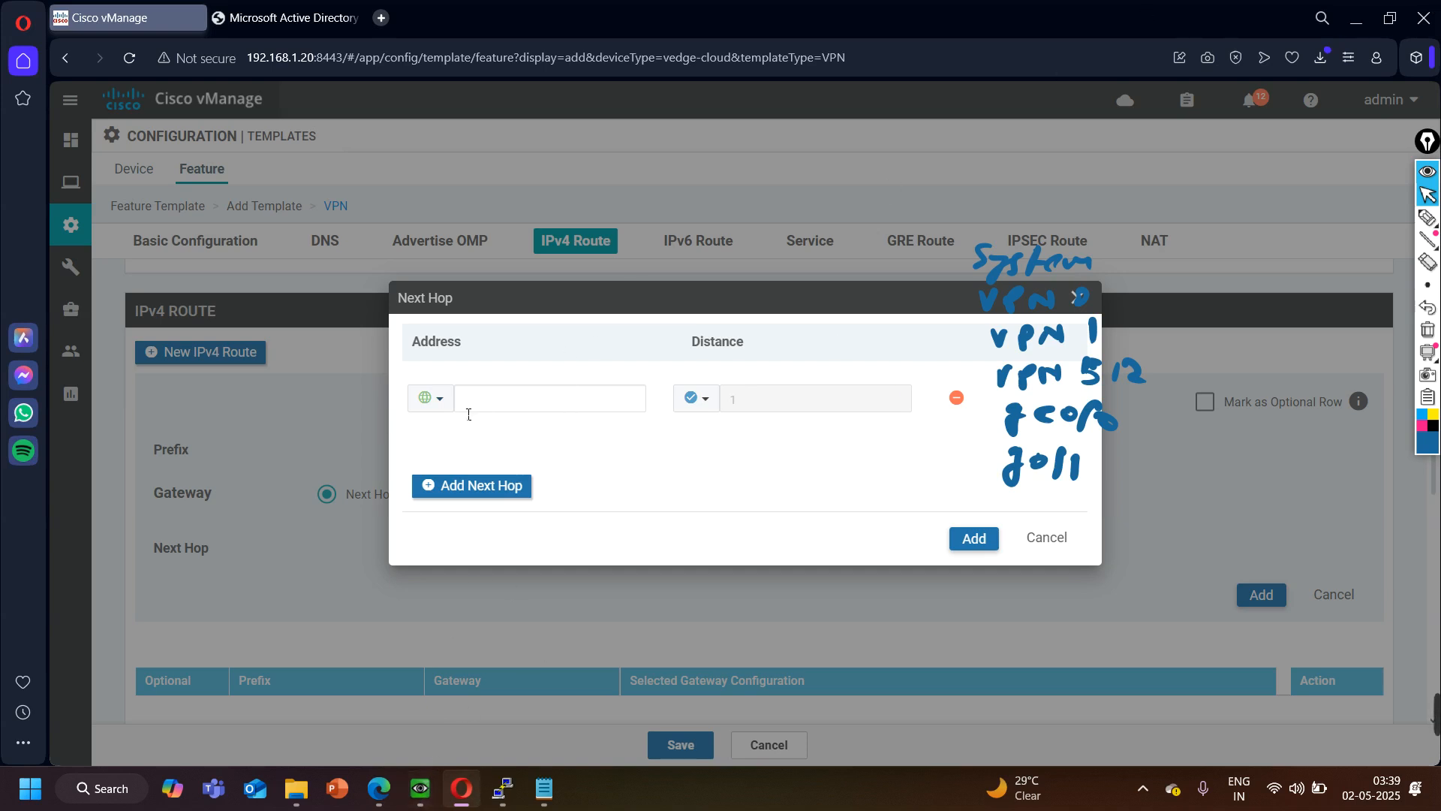
left_click(439, 405)
mouse_move(475, 458)
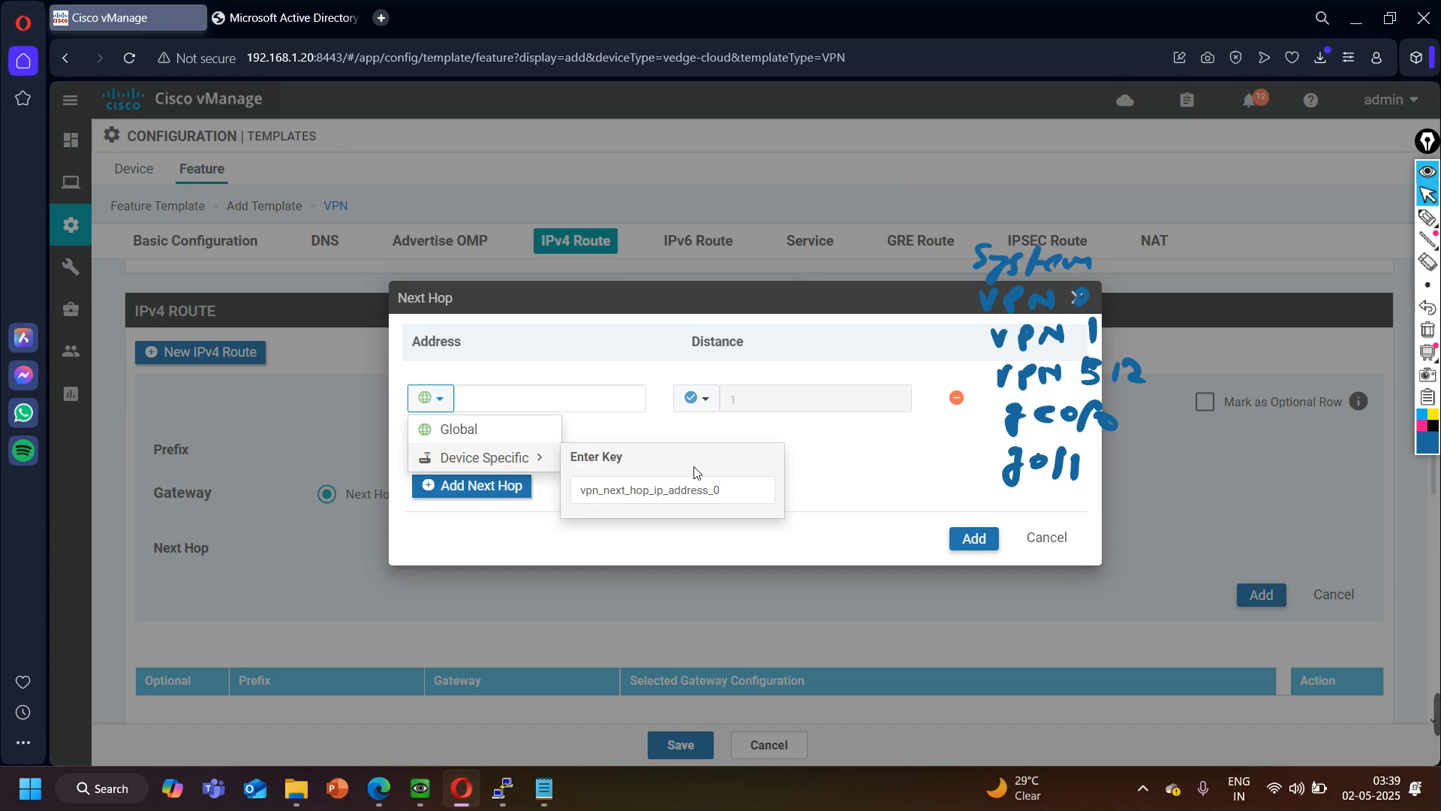
left_click(886, 484)
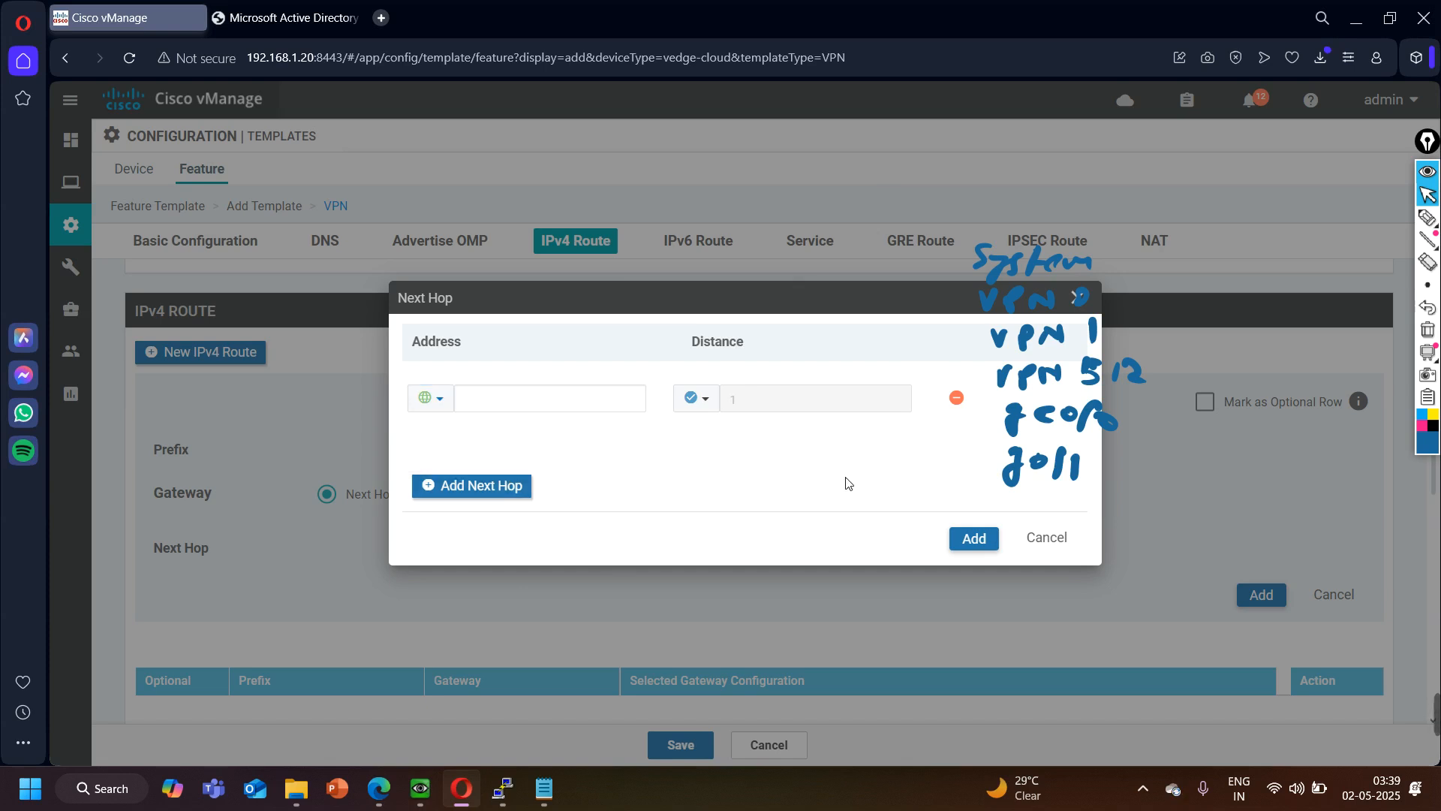
left_click(962, 535)
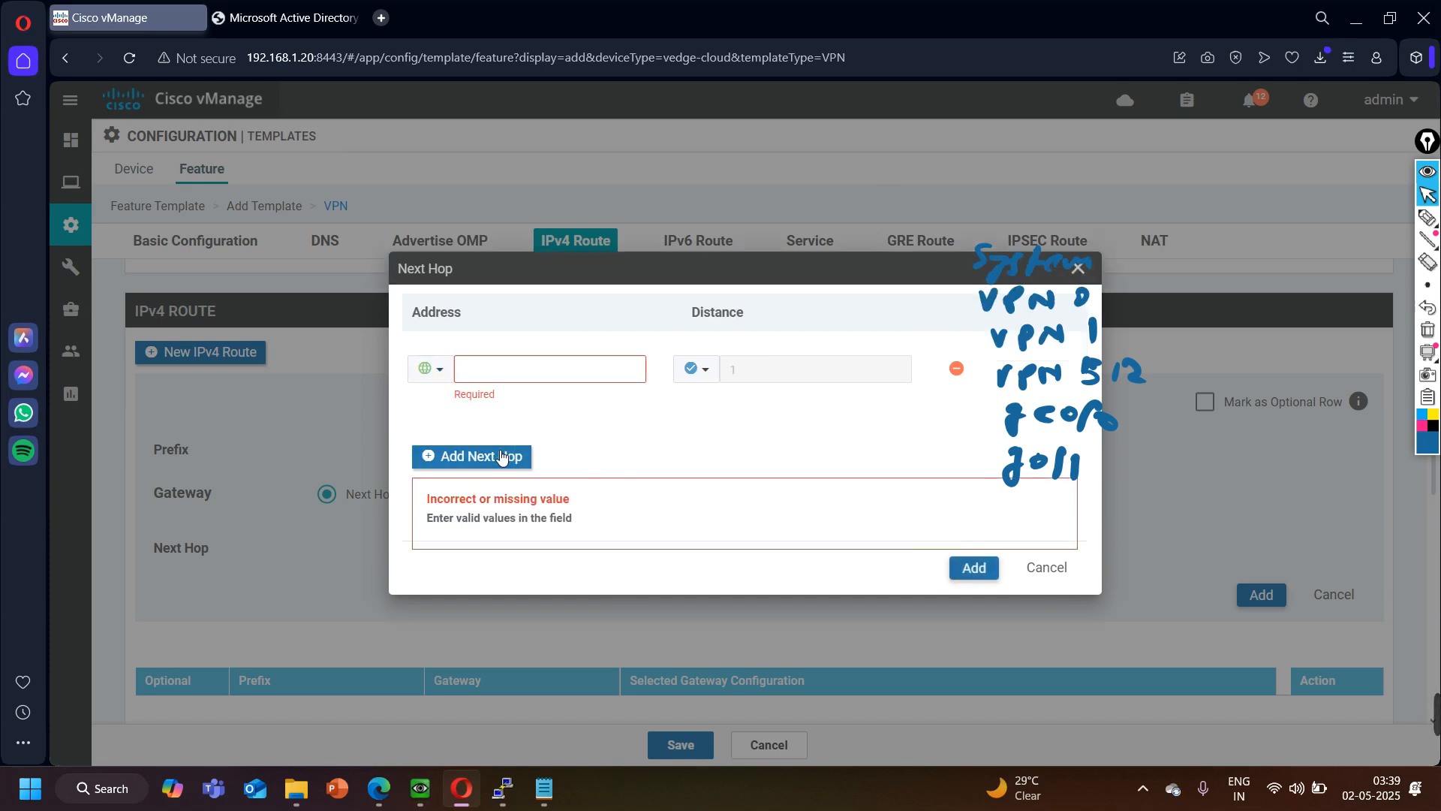
left_click(440, 374)
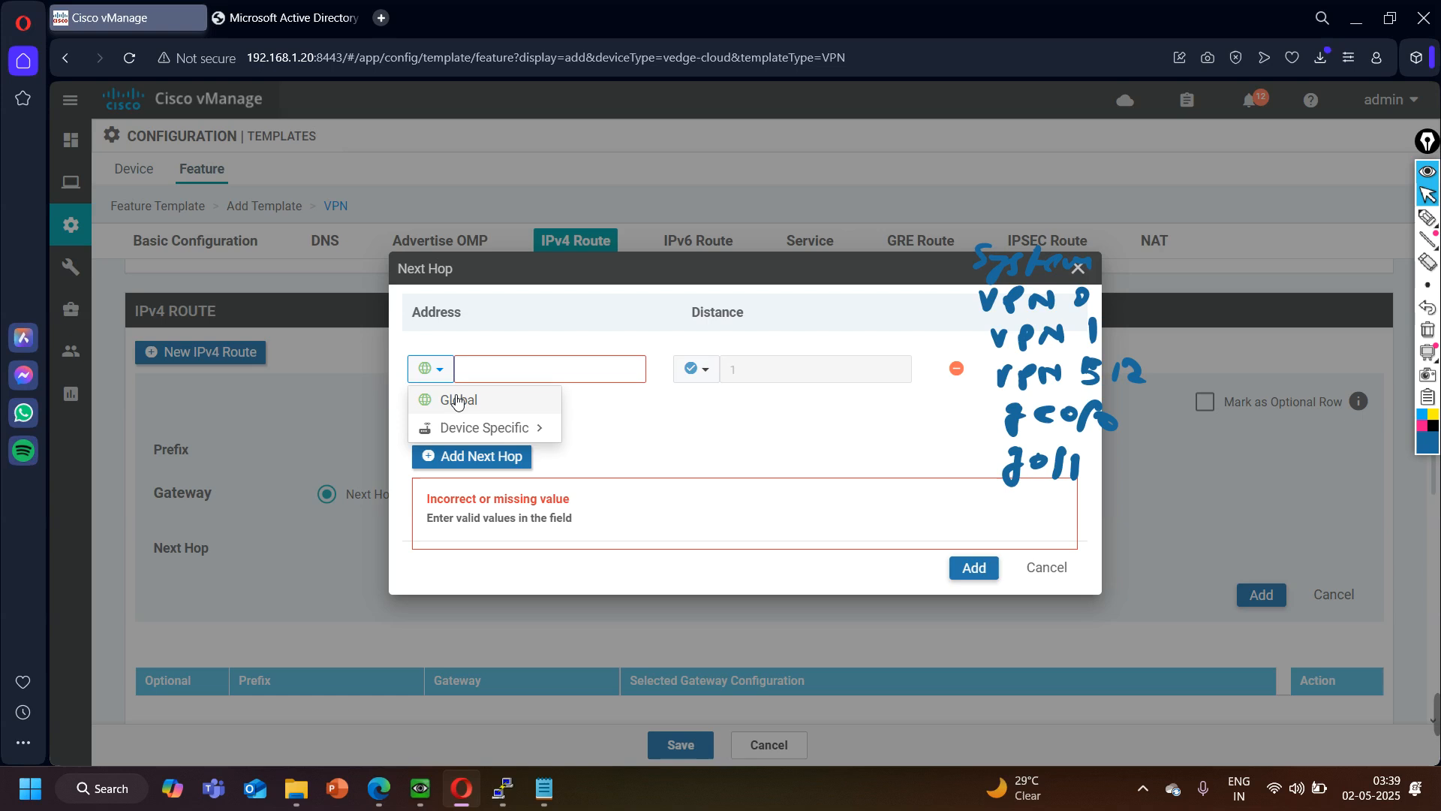
left_click(466, 427)
left_click(481, 456)
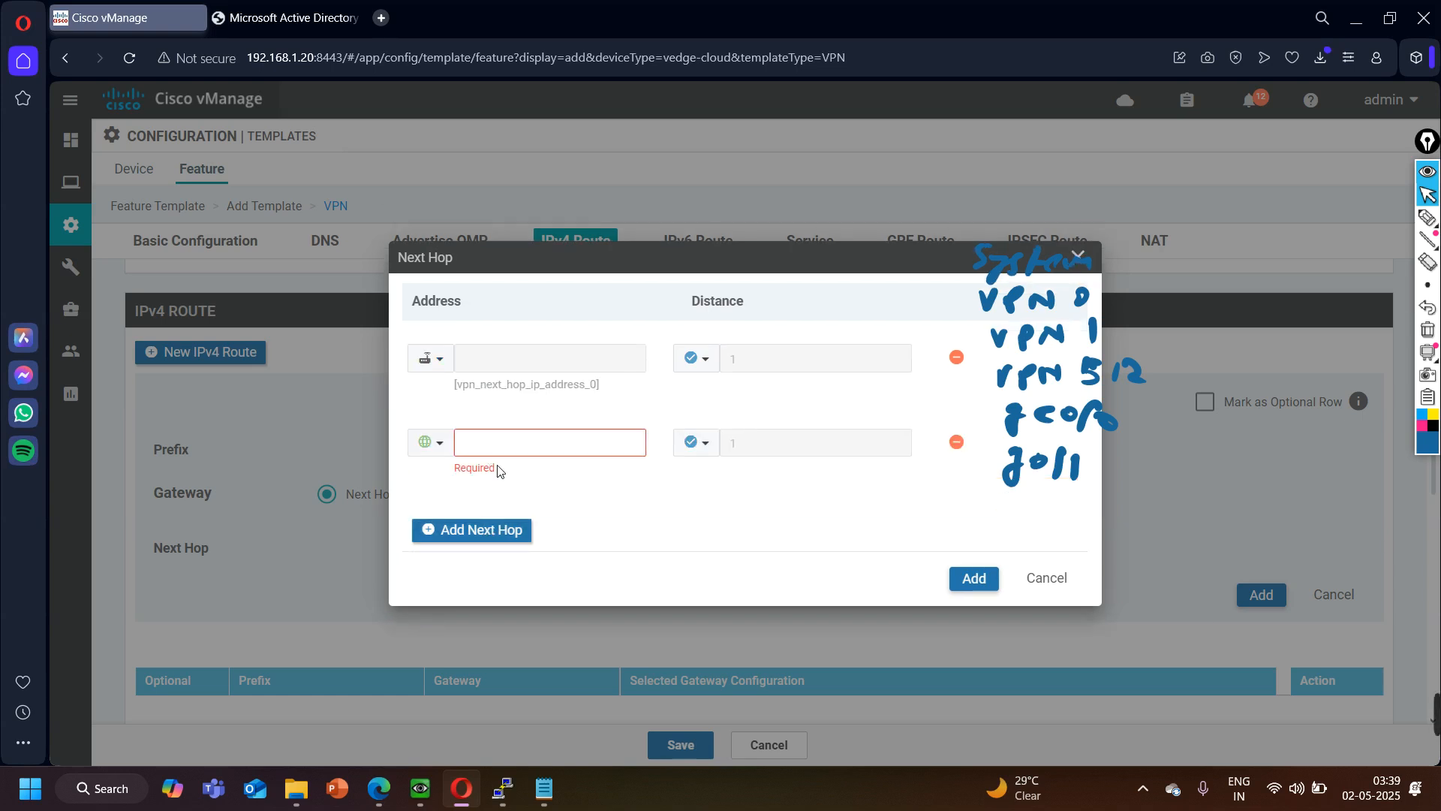
left_click(957, 443)
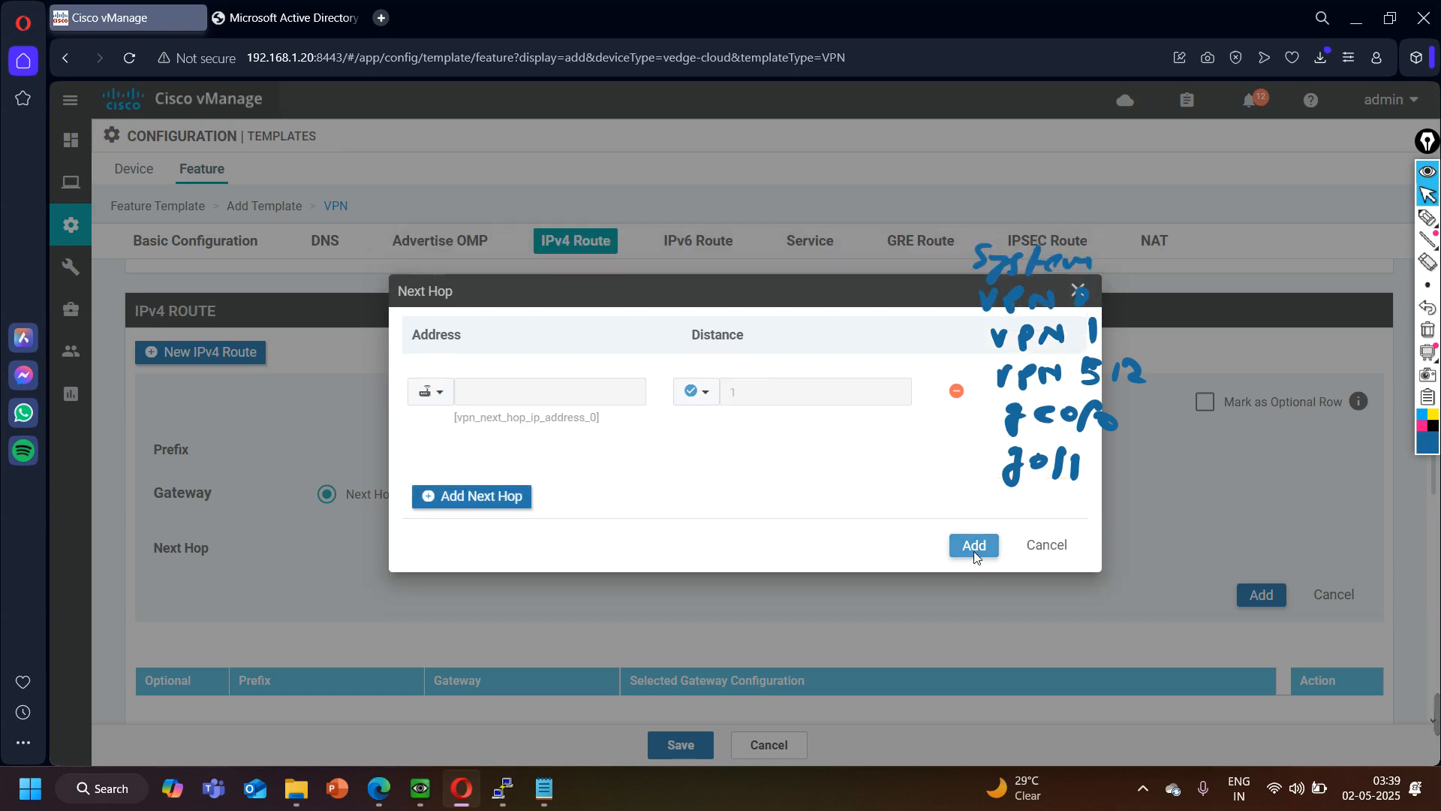
left_click(974, 548)
left_click(1261, 595)
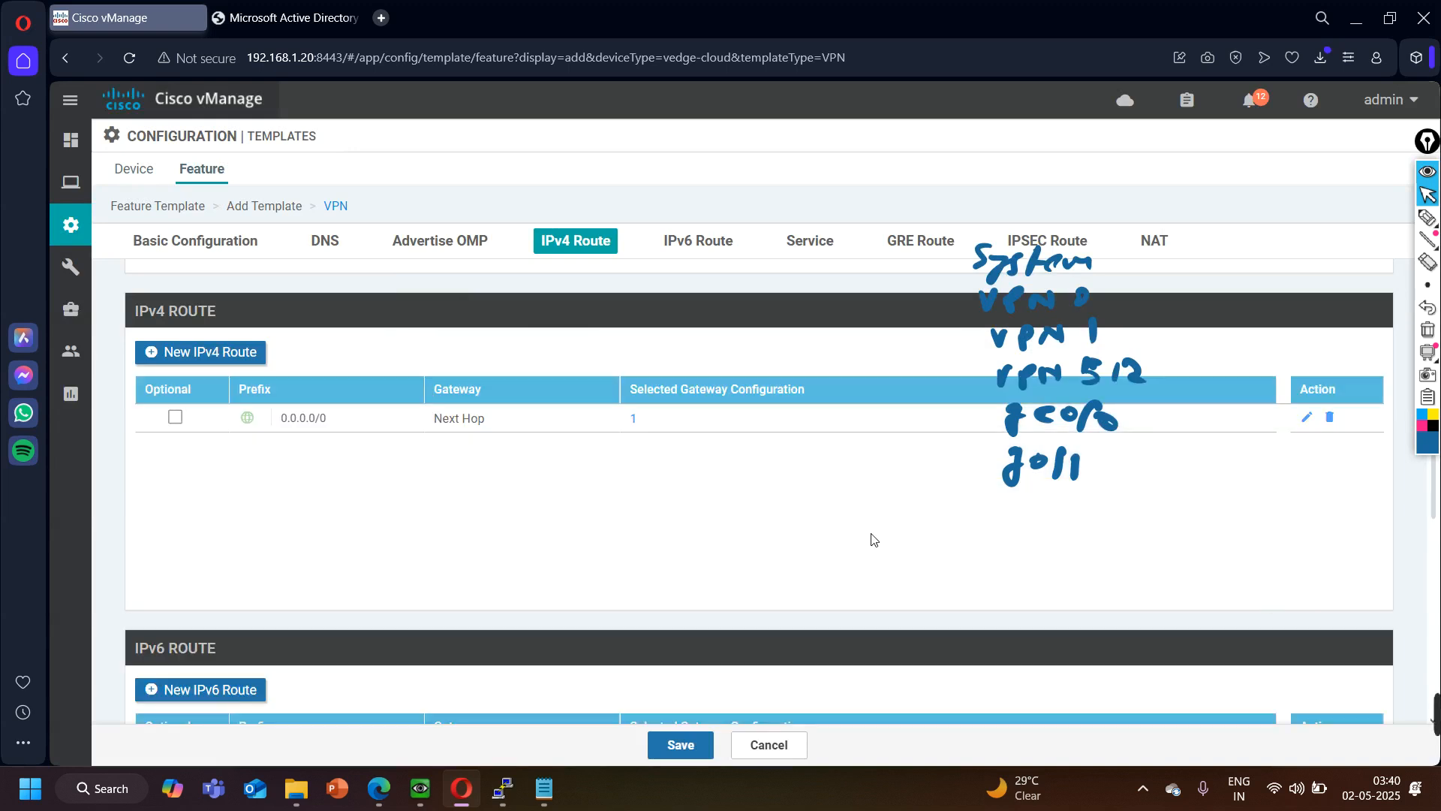
- Review the remaining sections of the VPN 0 template and save it
scroll(392, 530, "down", 5)
scroll(392, 534, "down", 5)
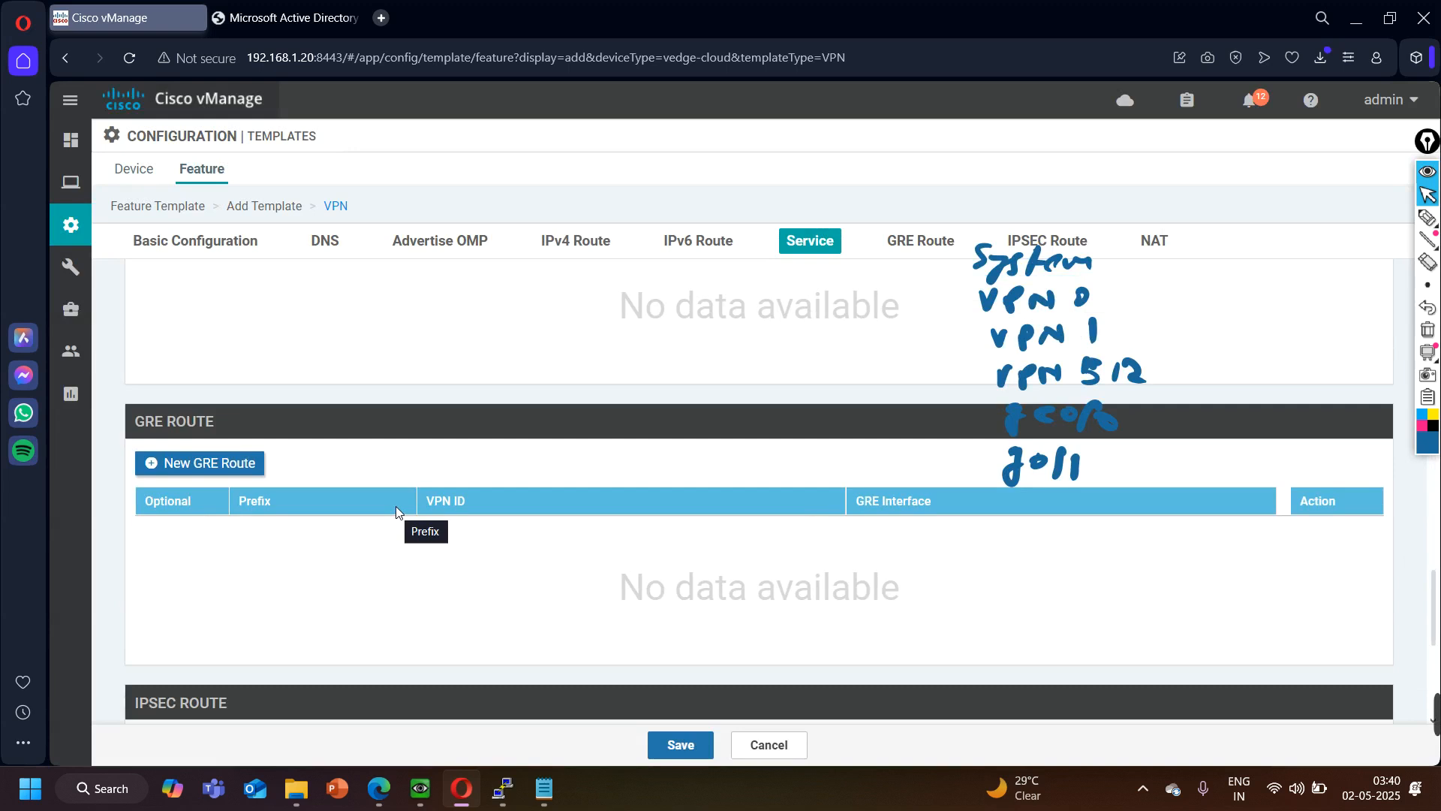
scroll(396, 508, "up", 5)
scroll(390, 492, "down", 6)
scroll(390, 492, "down", 4)
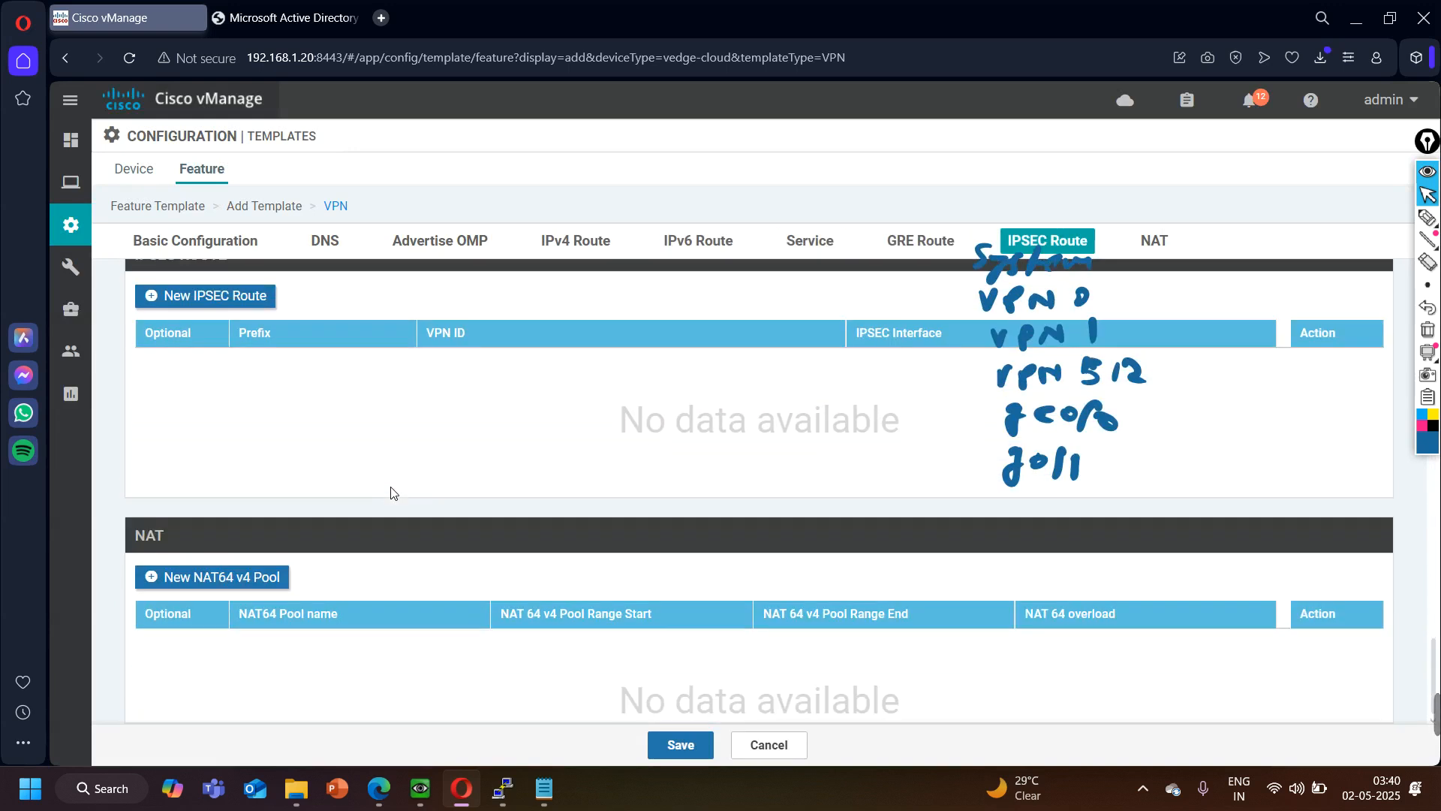
left_click(681, 744)
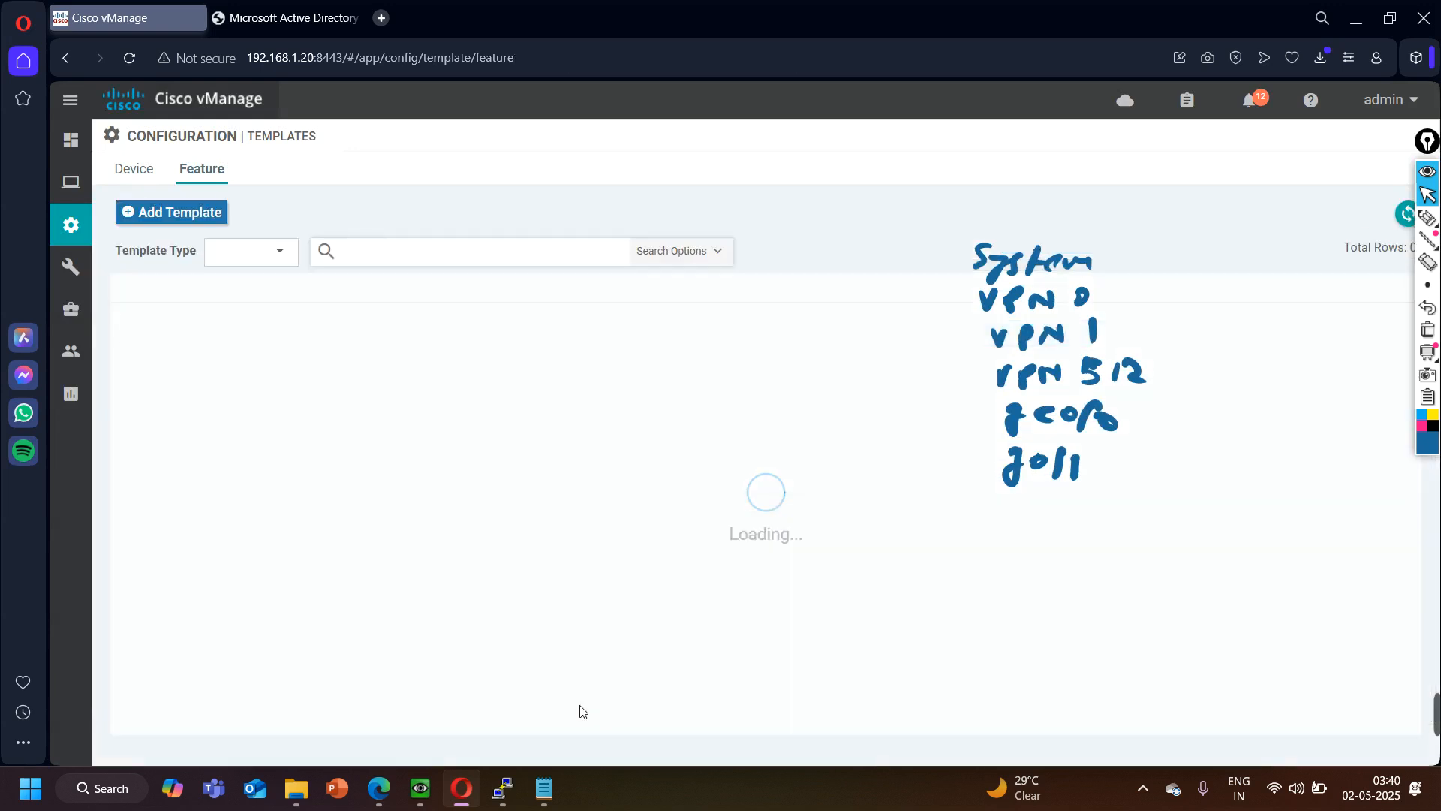
- Copy the vEdge-VPN-0 feature template, using vEdge-VPN-1 as the copy's template name and description
mouse_move(213, 251)
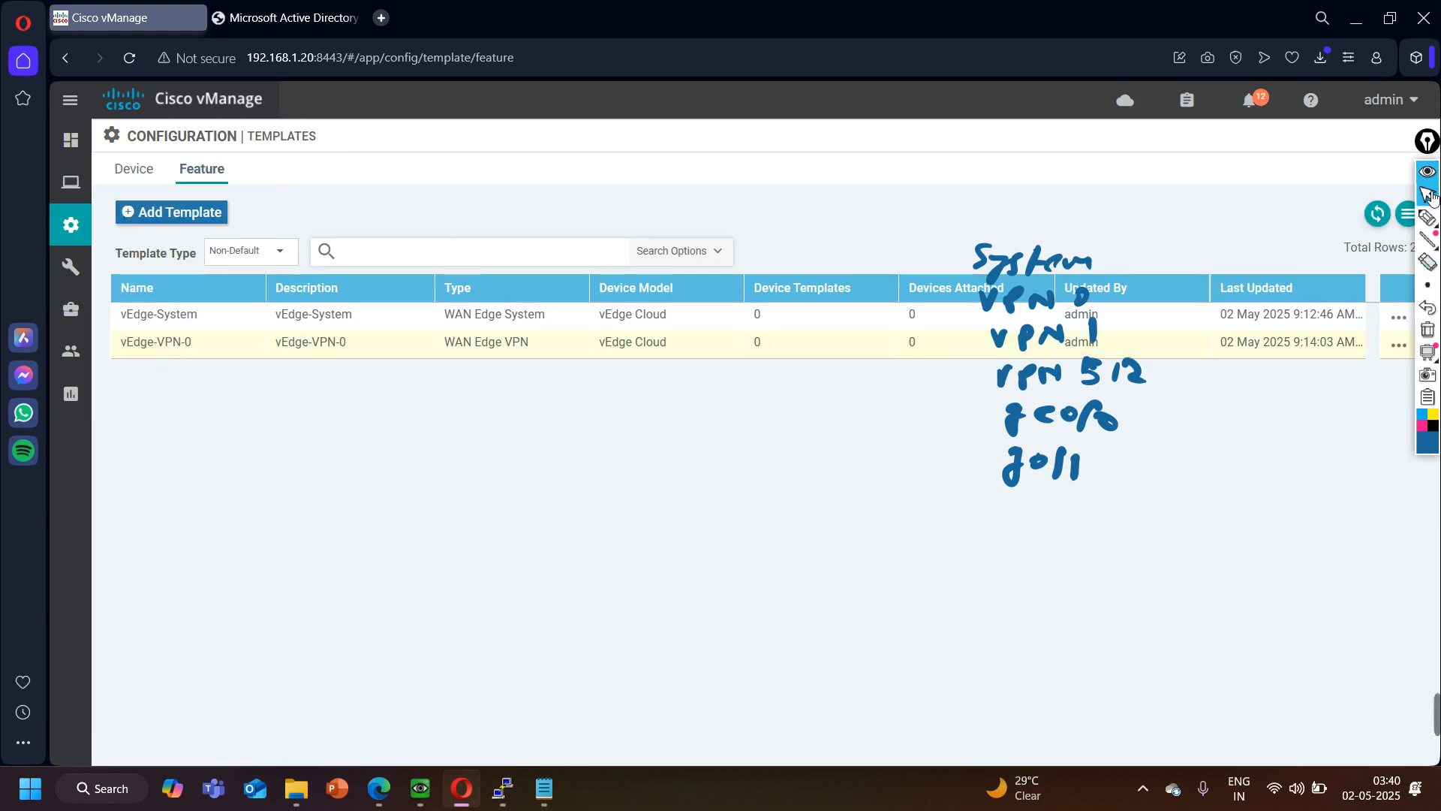
left_click(1426, 172)
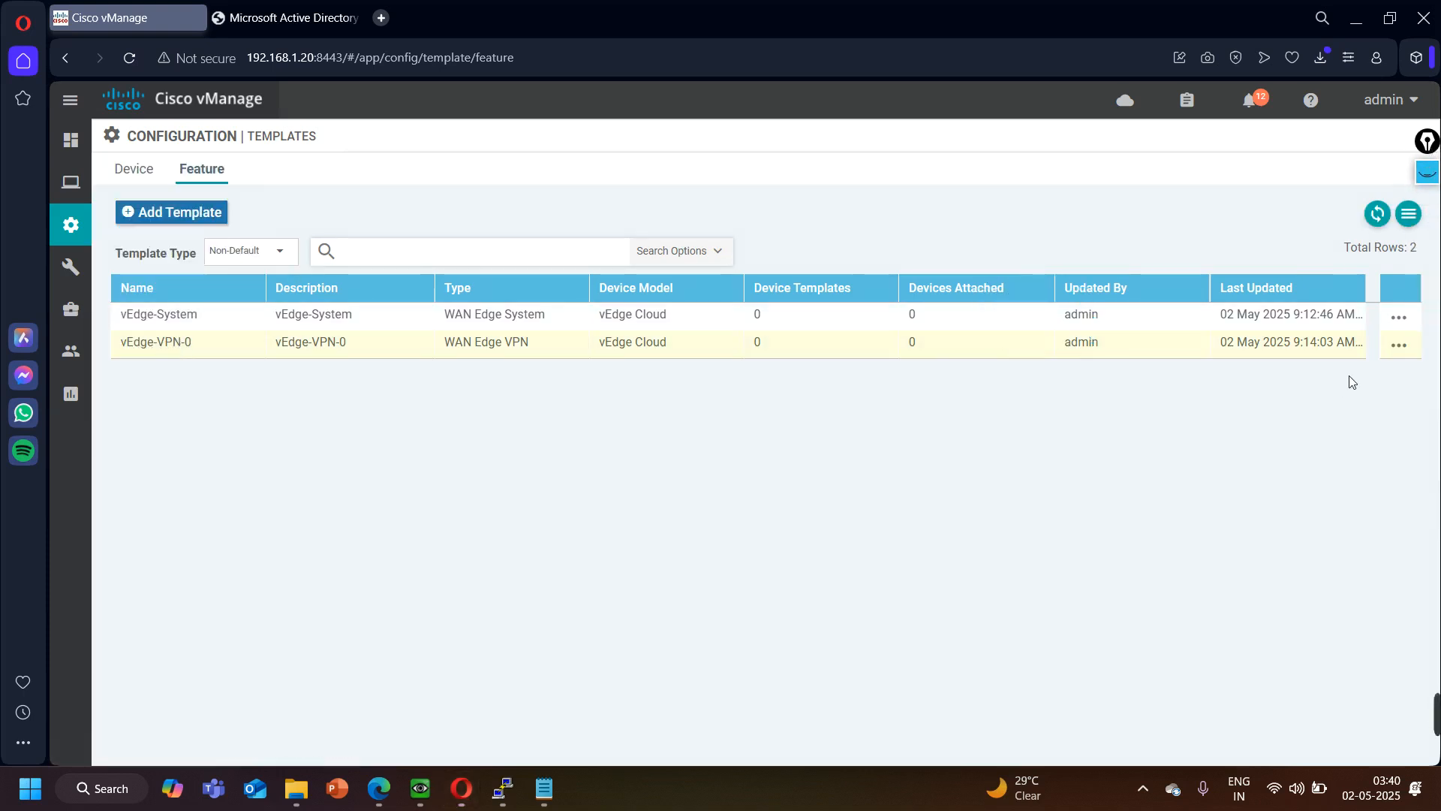
left_click(1429, 176)
left_click(1399, 347)
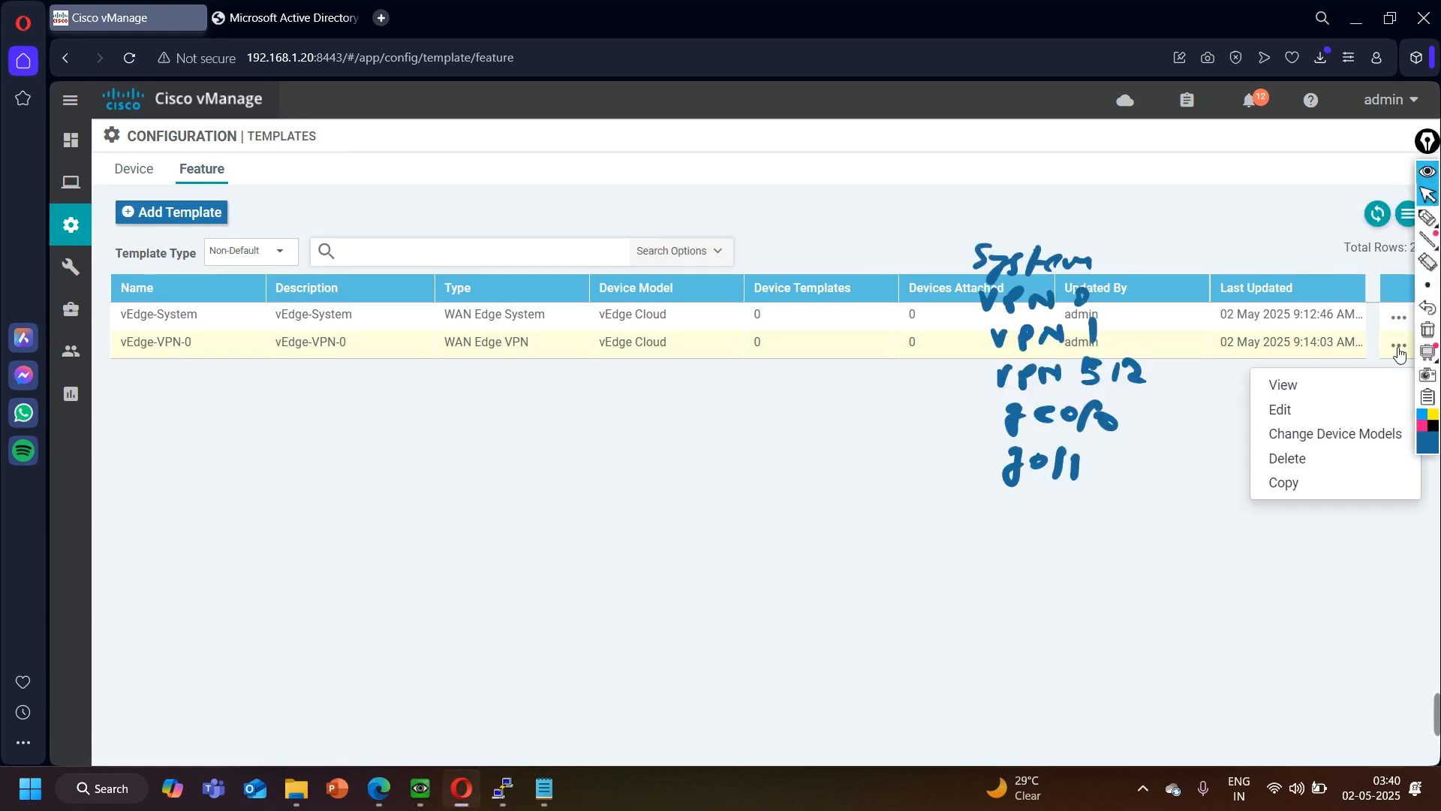
left_click(1289, 484)
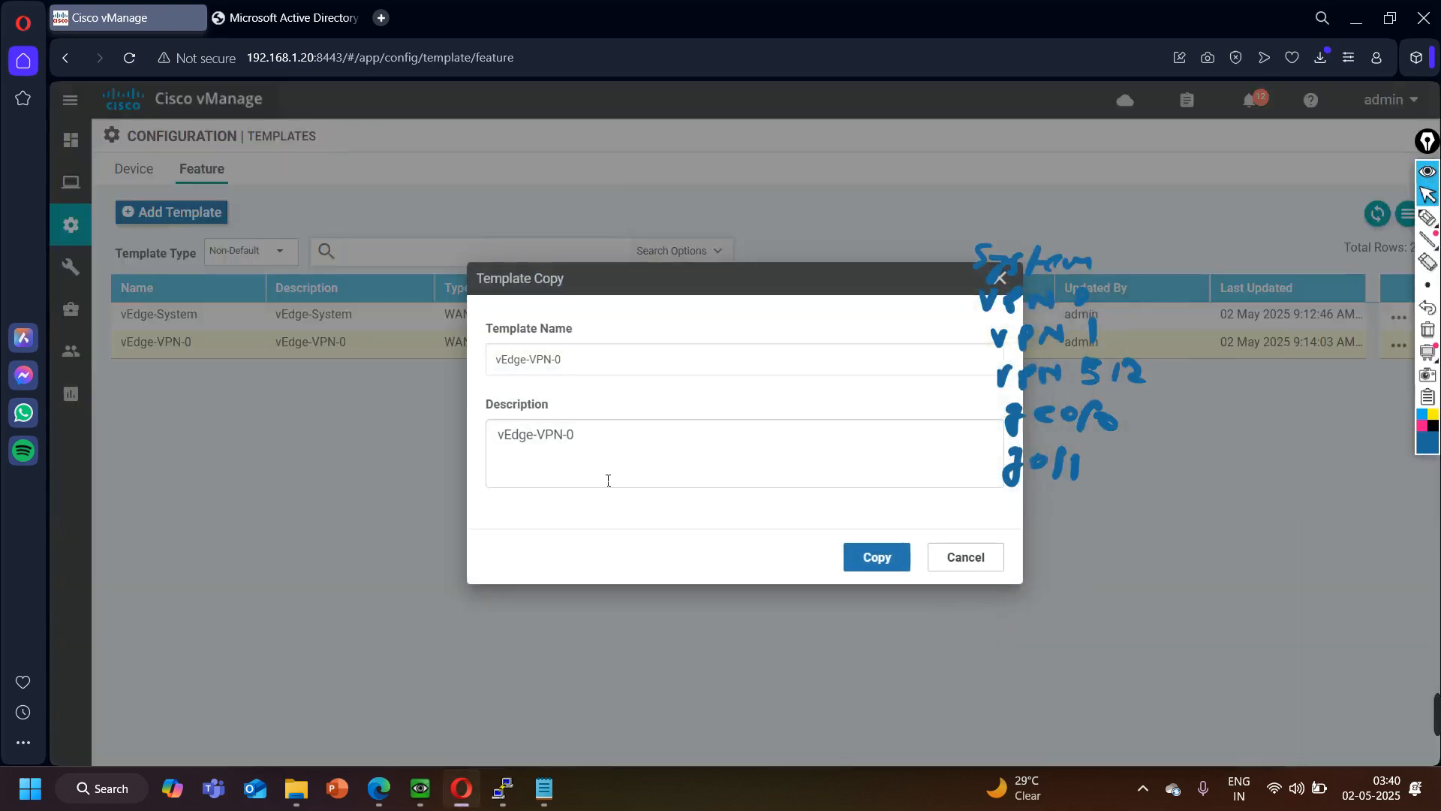
left_click(603, 369)
key("BackSpace")
type("1")
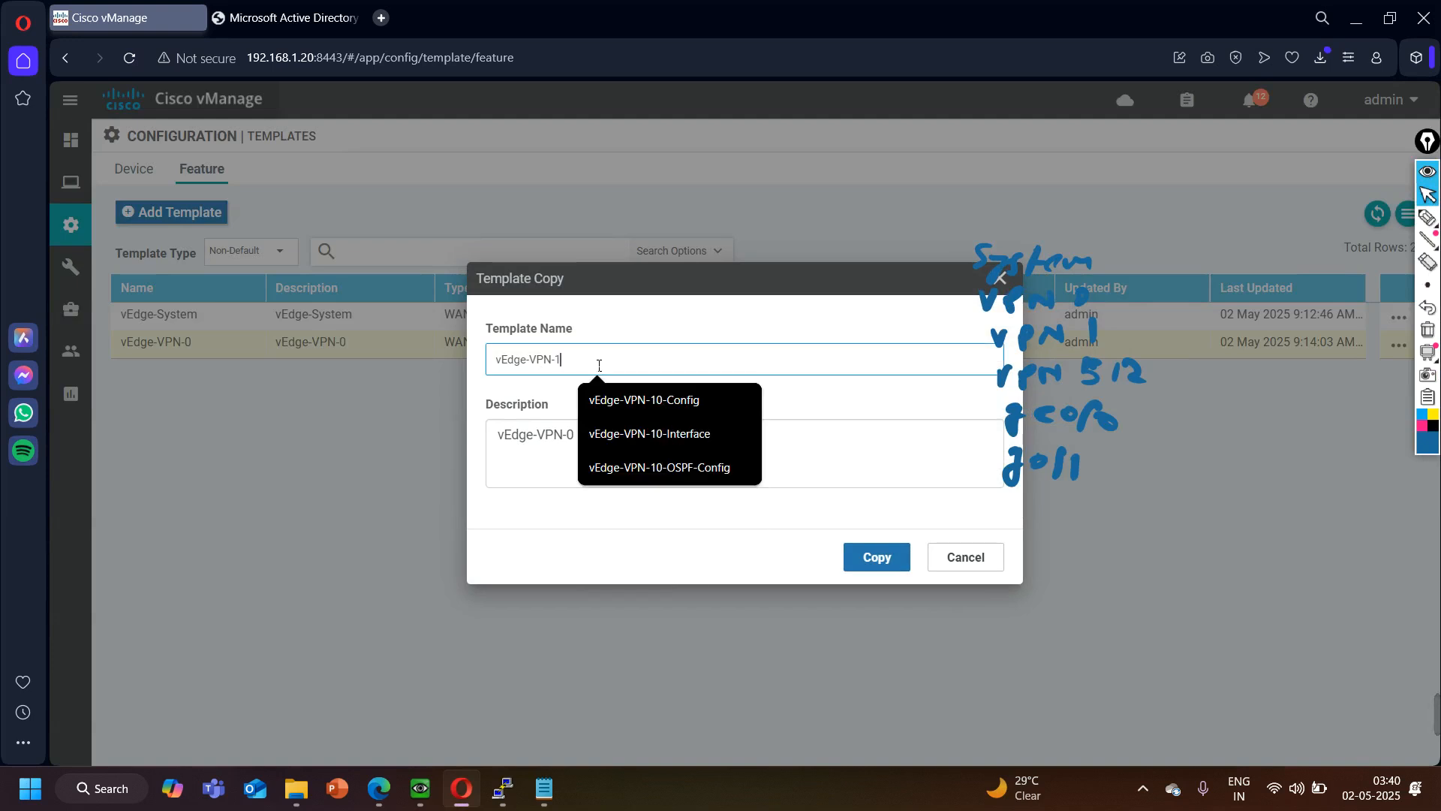
left_click(547, 435)
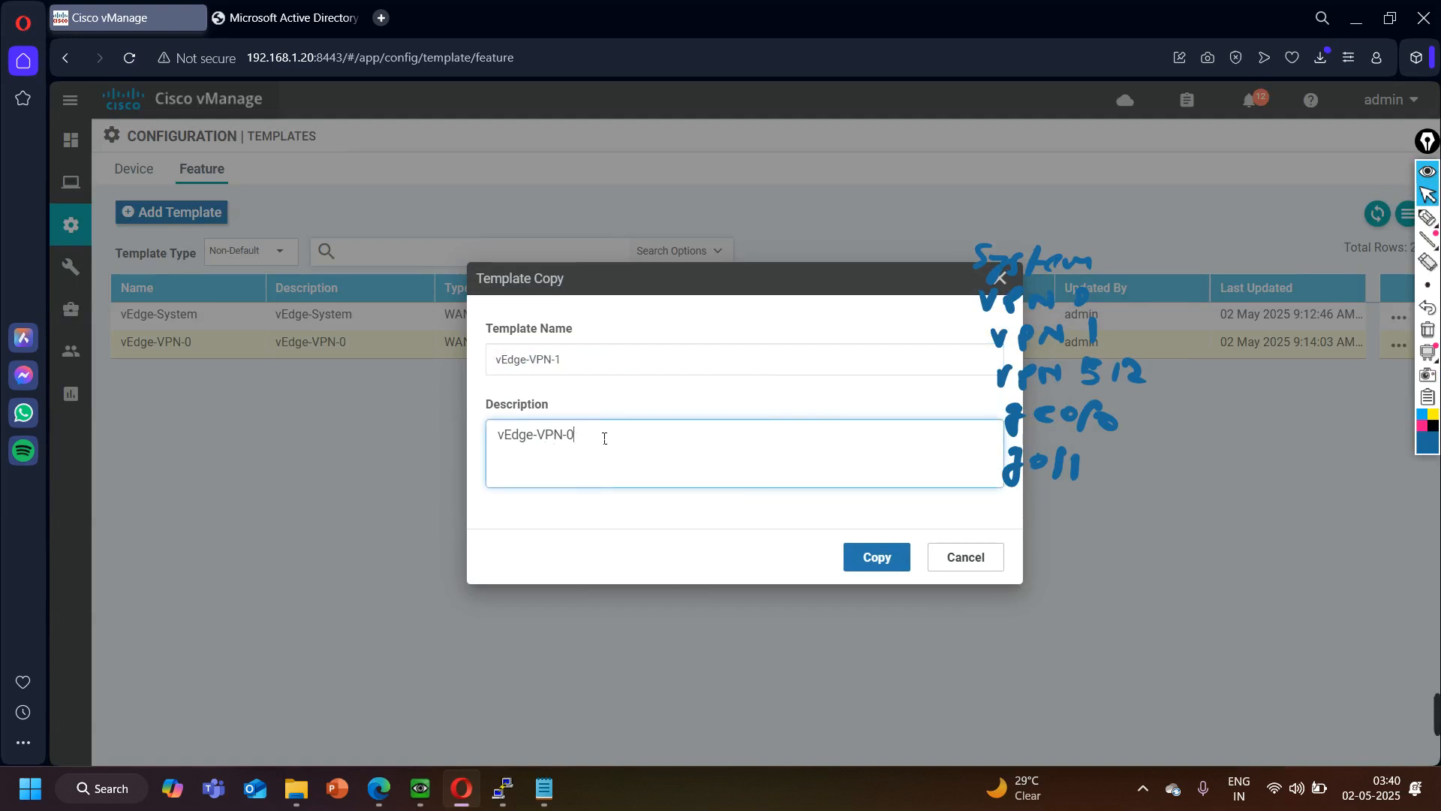
left_click(877, 557)
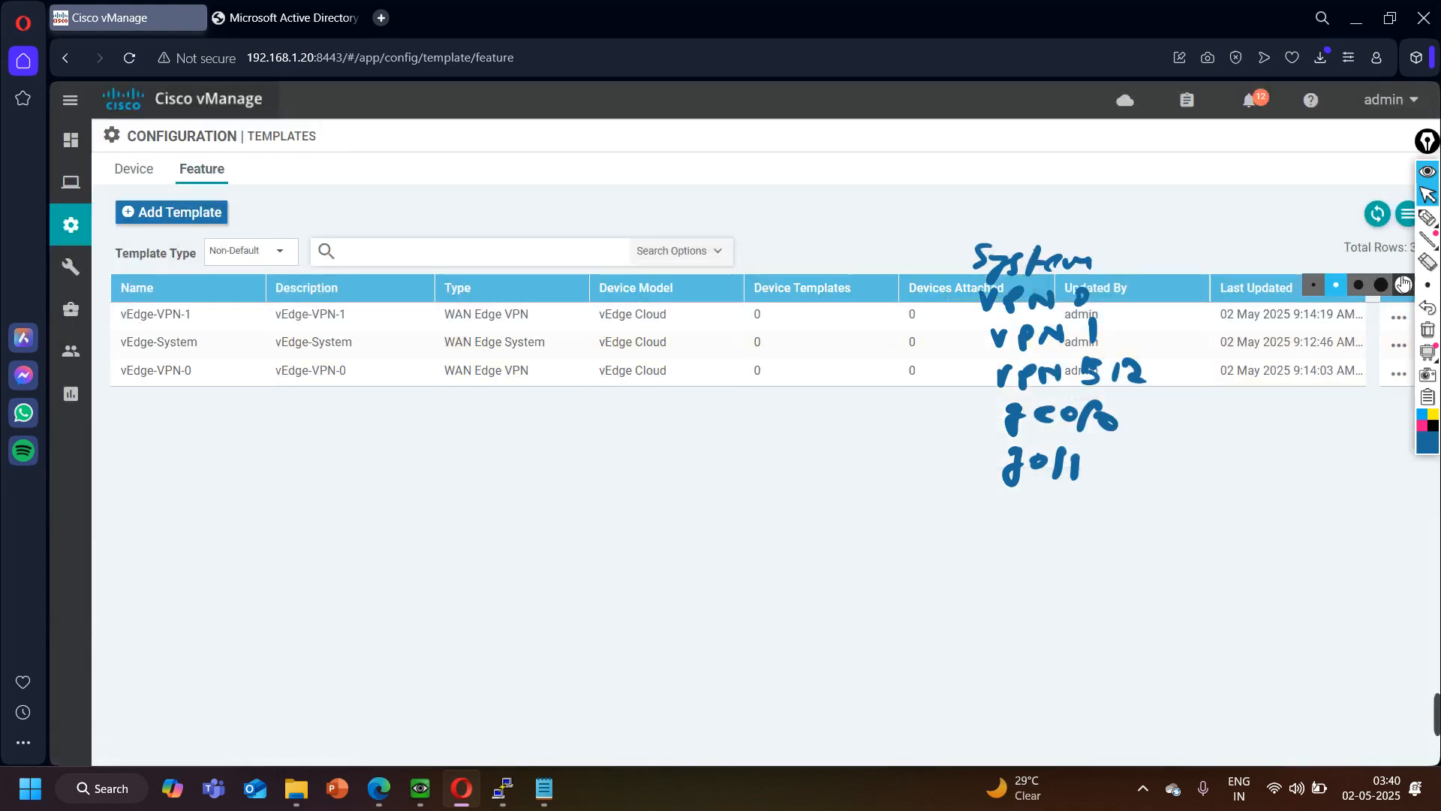
- Edit the vEdge-VPN-1 template, setting its VPN number to 1 and its name to Service-VPN
left_click(1399, 317)
left_click(1323, 377)
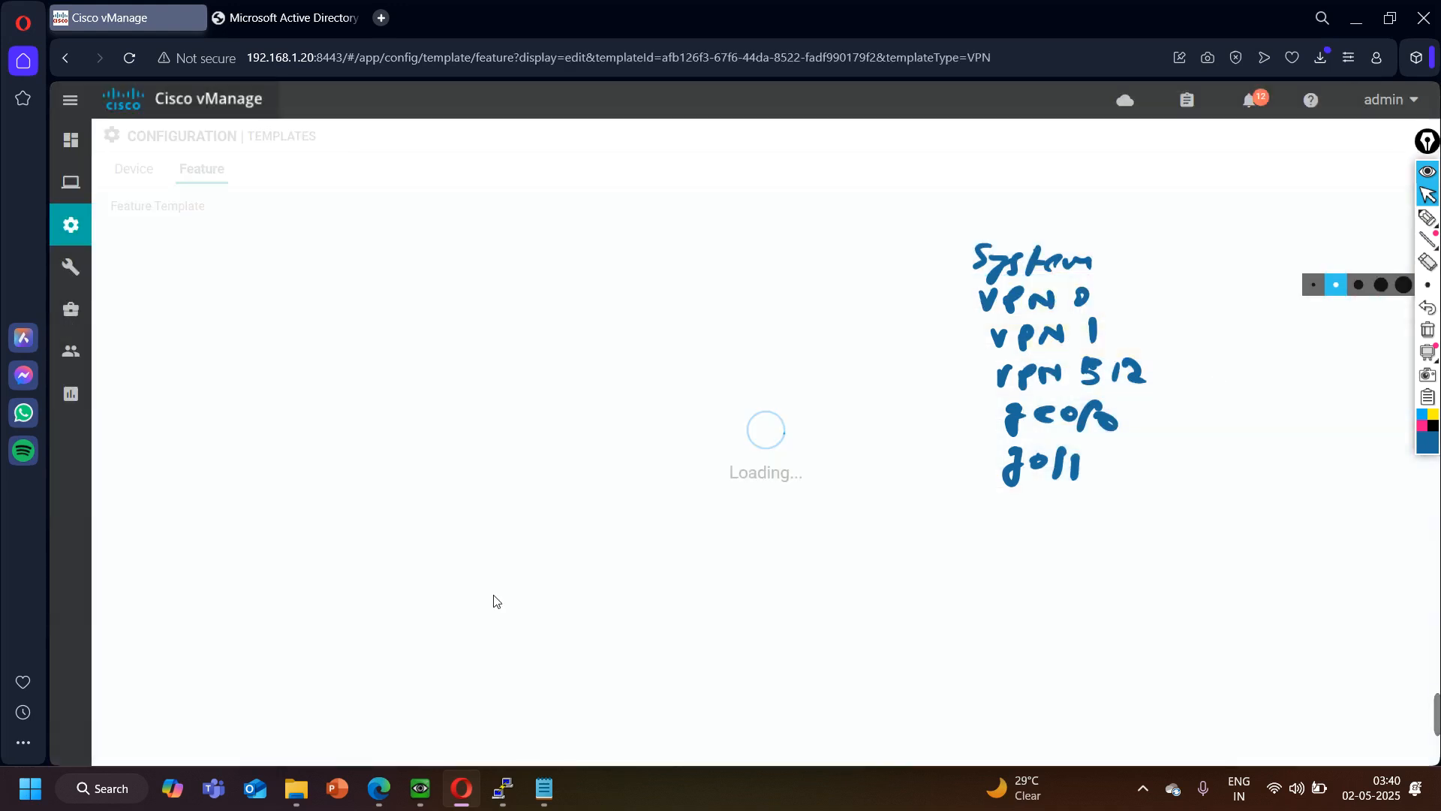
left_click_drag(598, 516, 494, 500)
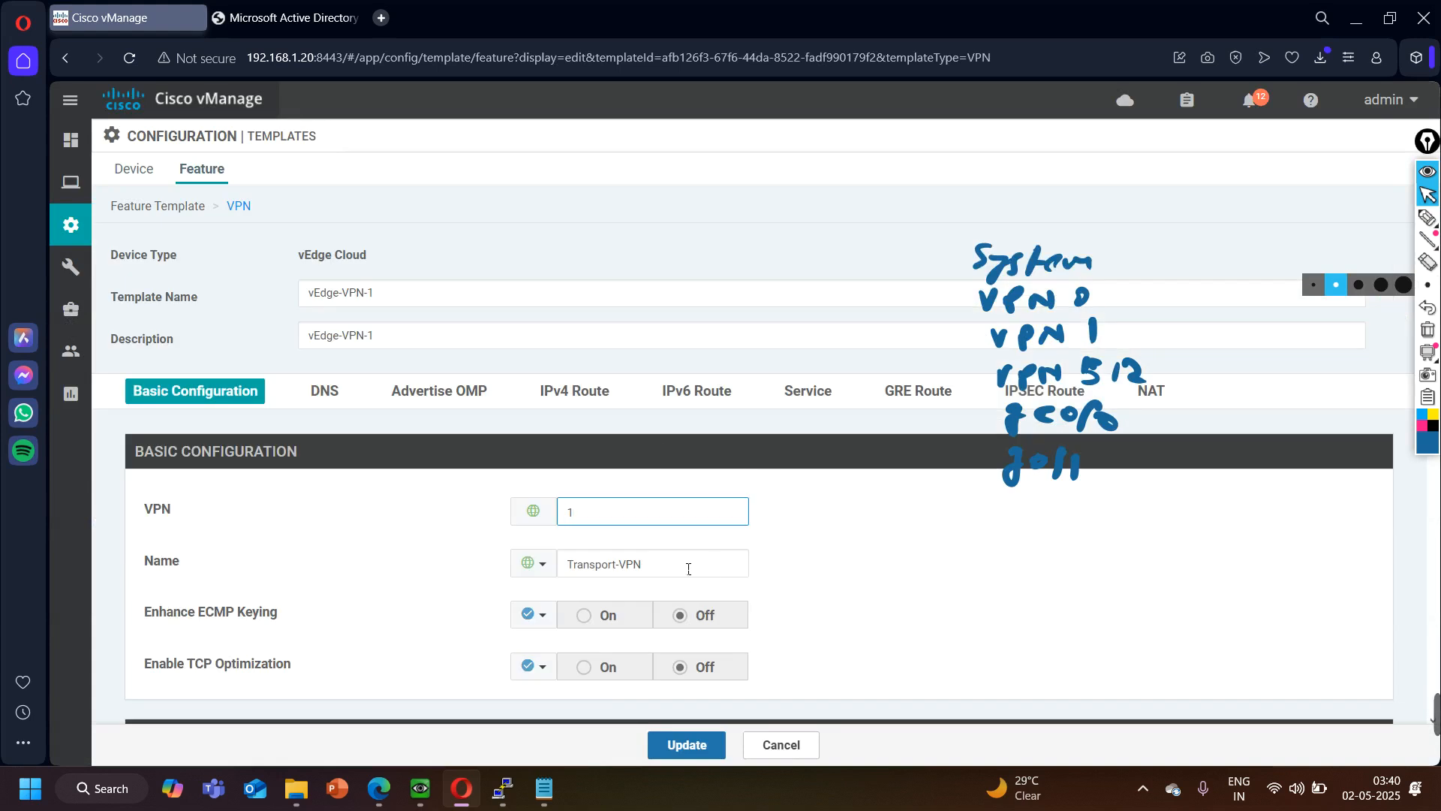
left_click_drag(690, 568, 396, 543)
type("S")
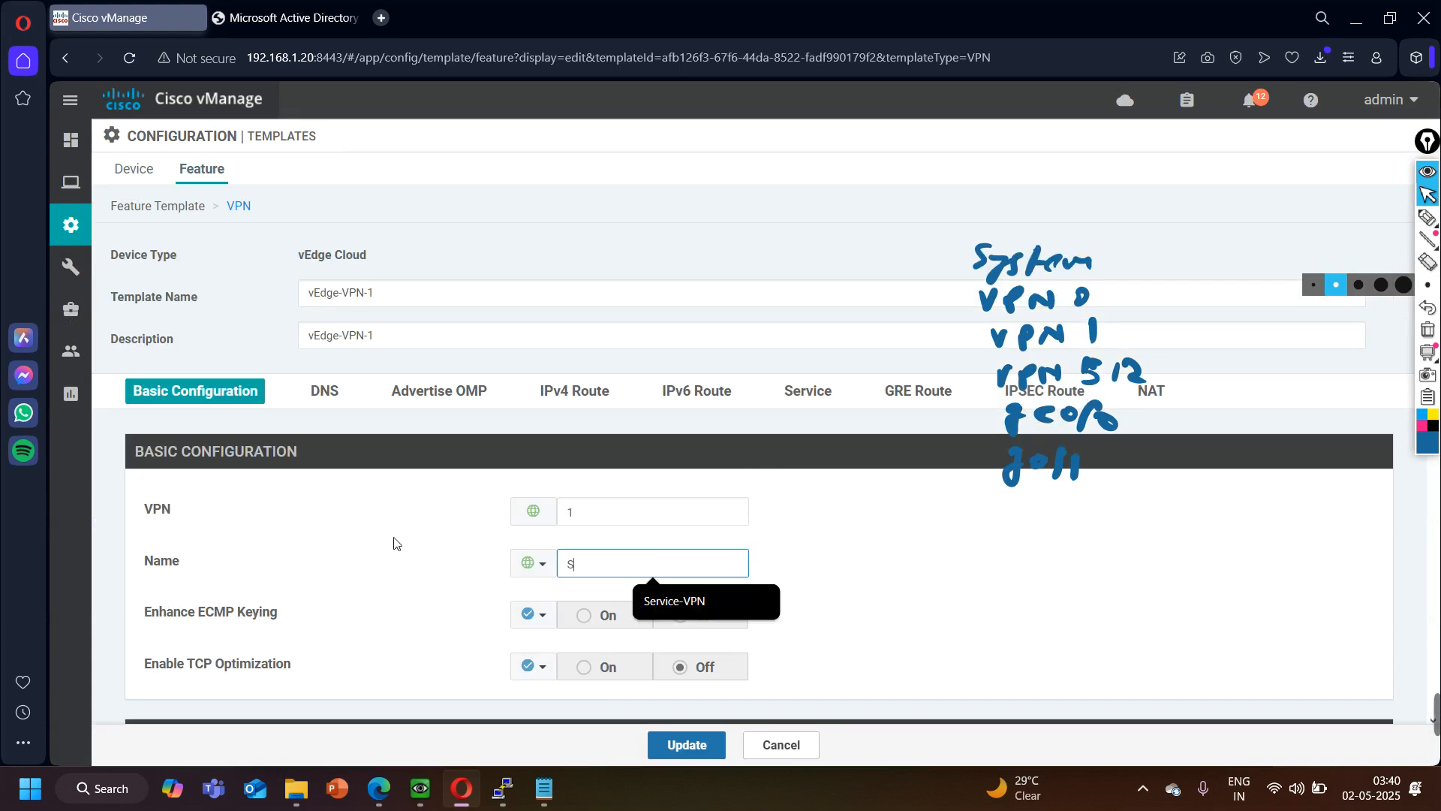
left_click(673, 602)
- Delete the 0.0.0.0/0 IPv4 route from the vEdge-VPN-1 template and update the template
scroll(341, 596, "down", 5)
scroll(340, 596, "down", 10)
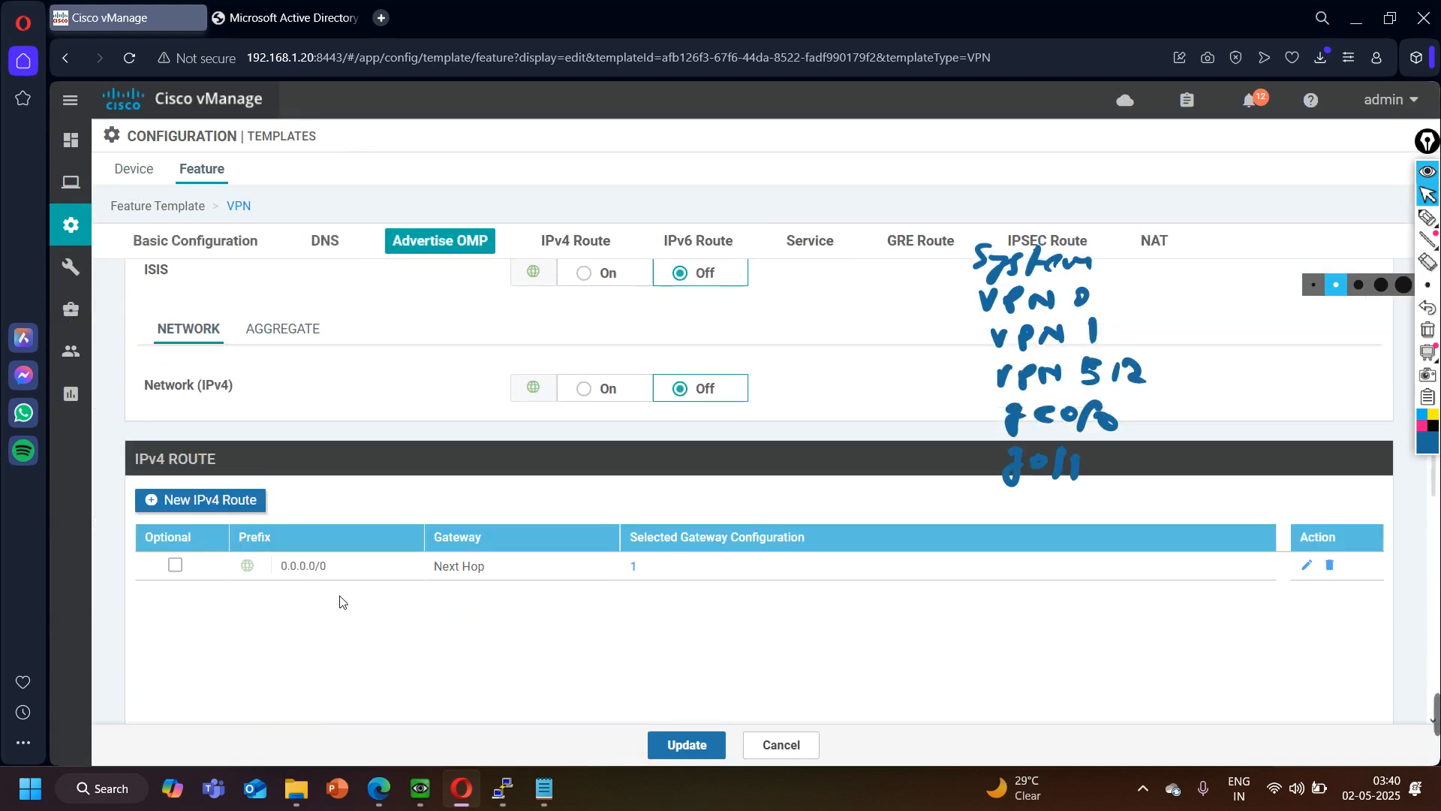
left_click(1330, 566)
scroll(595, 679, "down", 8)
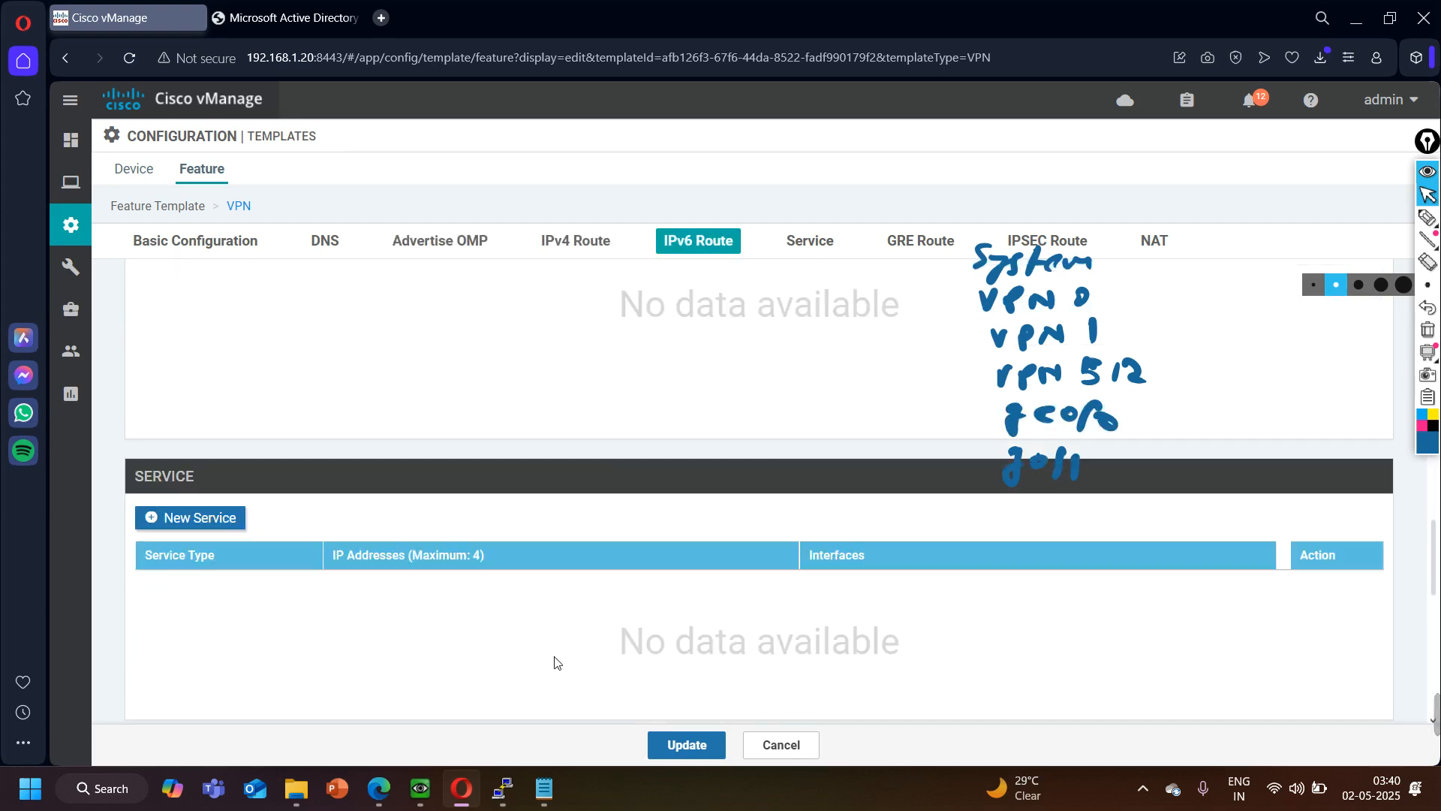
left_click(685, 745)
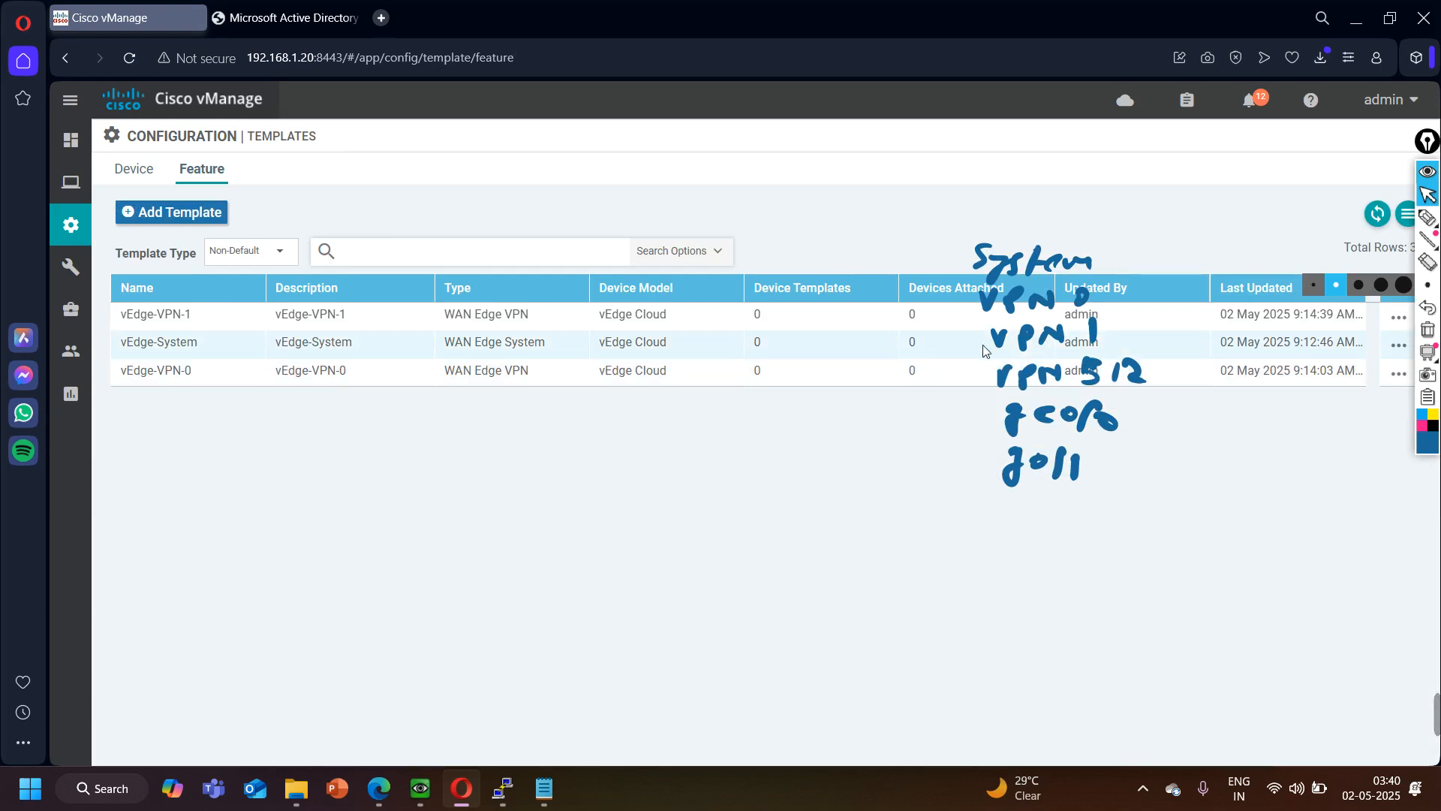
- Copy the vEdge-VPN-0 feature template, using vEdge-VPN-512 as the copy's template name and description
left_click(1399, 373)
left_click(1283, 508)
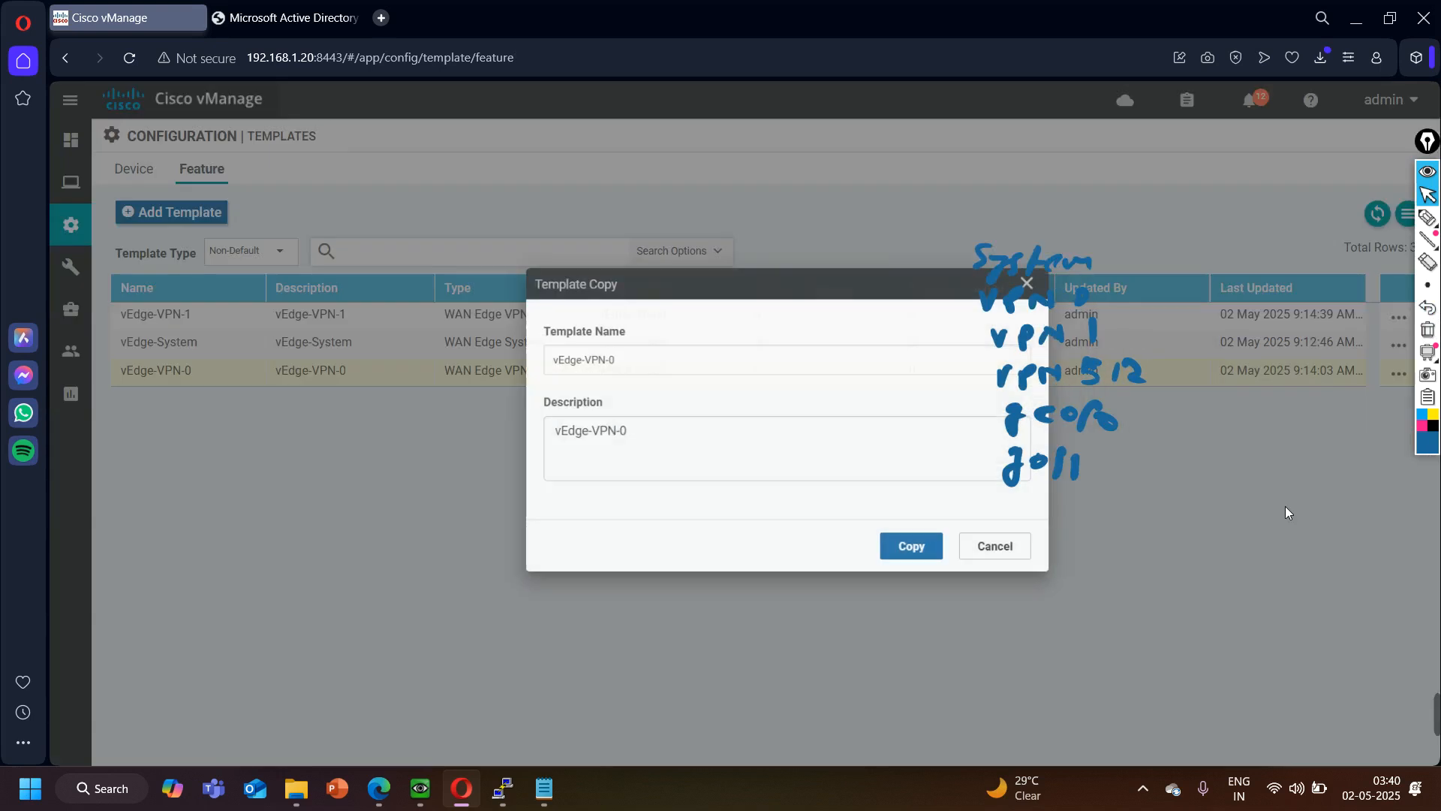
left_click(607, 374)
key("BackSpace")
type("512")
key("ctrl+a")
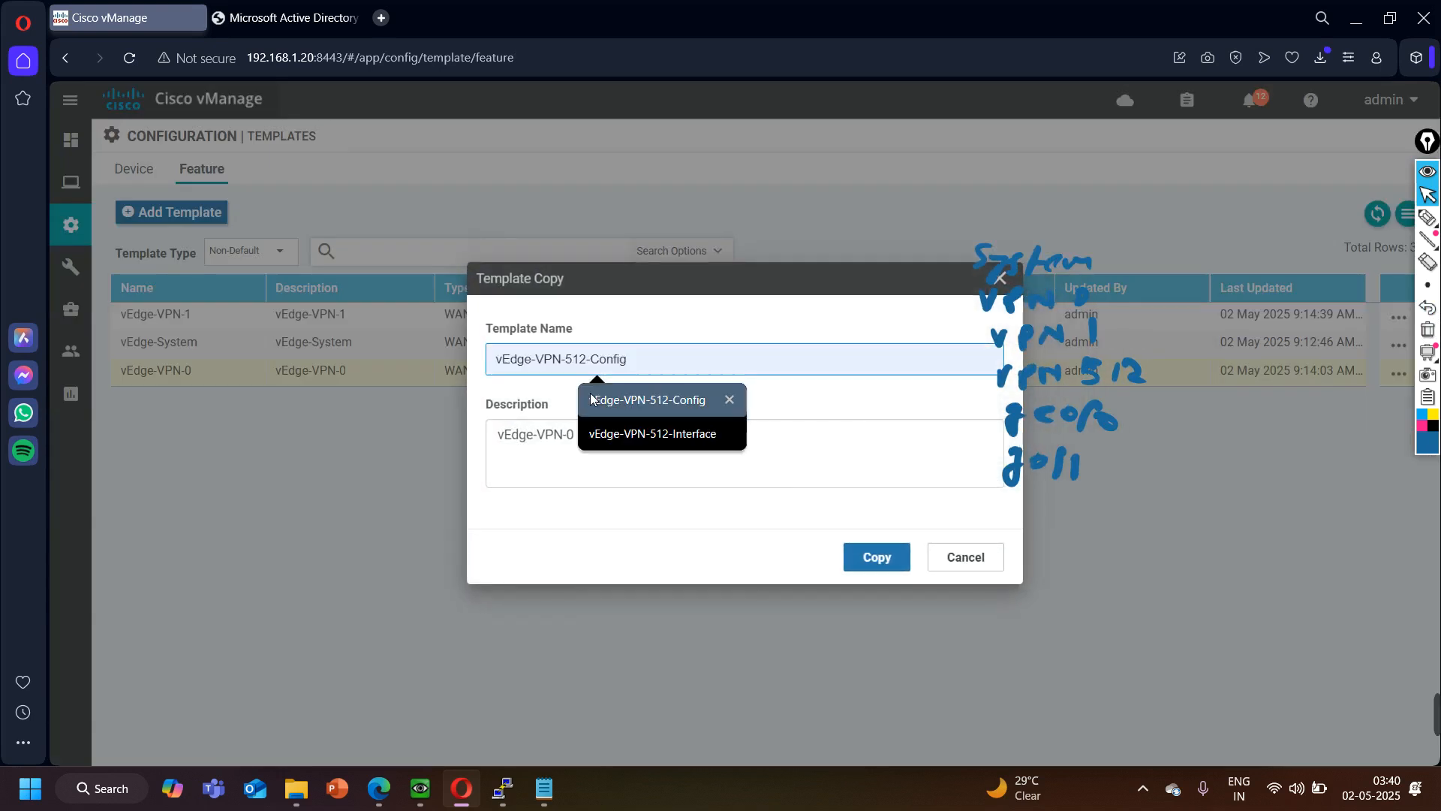
left_click(543, 456)
key("ctrl+a")
key("ctrl+v")
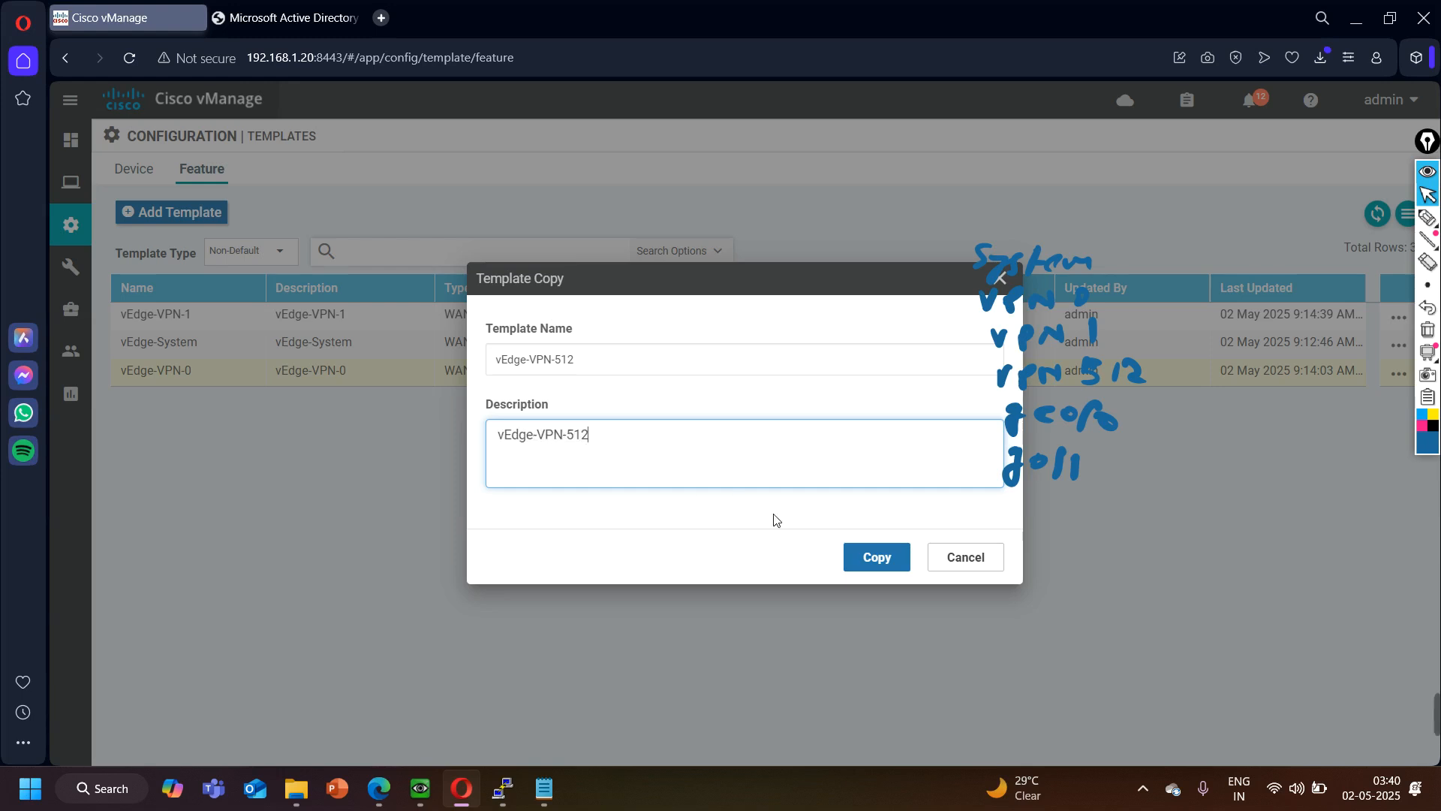
left_click(886, 555)
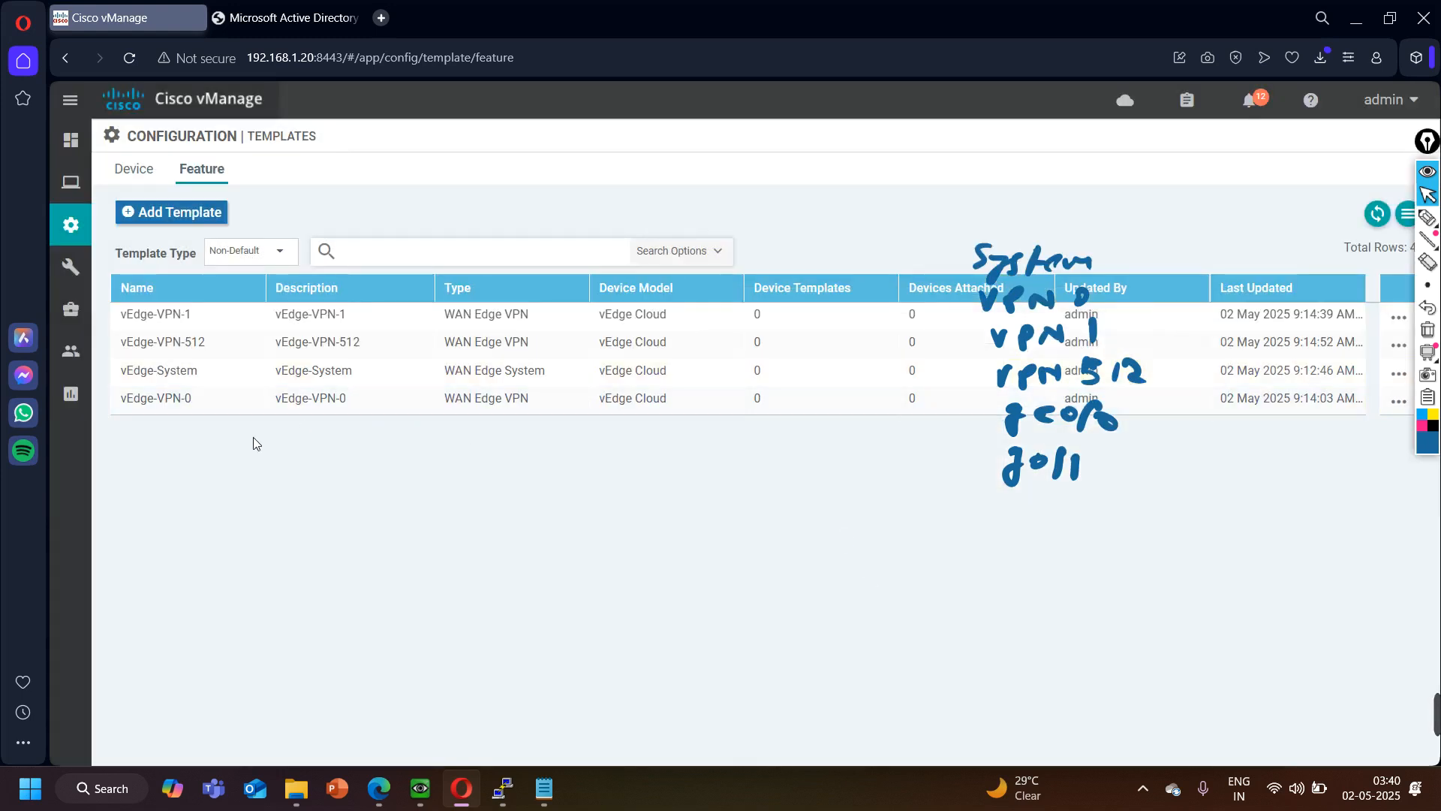
- Edit the vEdge-VPN-512 template, setting its VPN number to 512 and its name to MGMT-VPN, and update the template
left_click(1398, 373)
left_click(1280, 415)
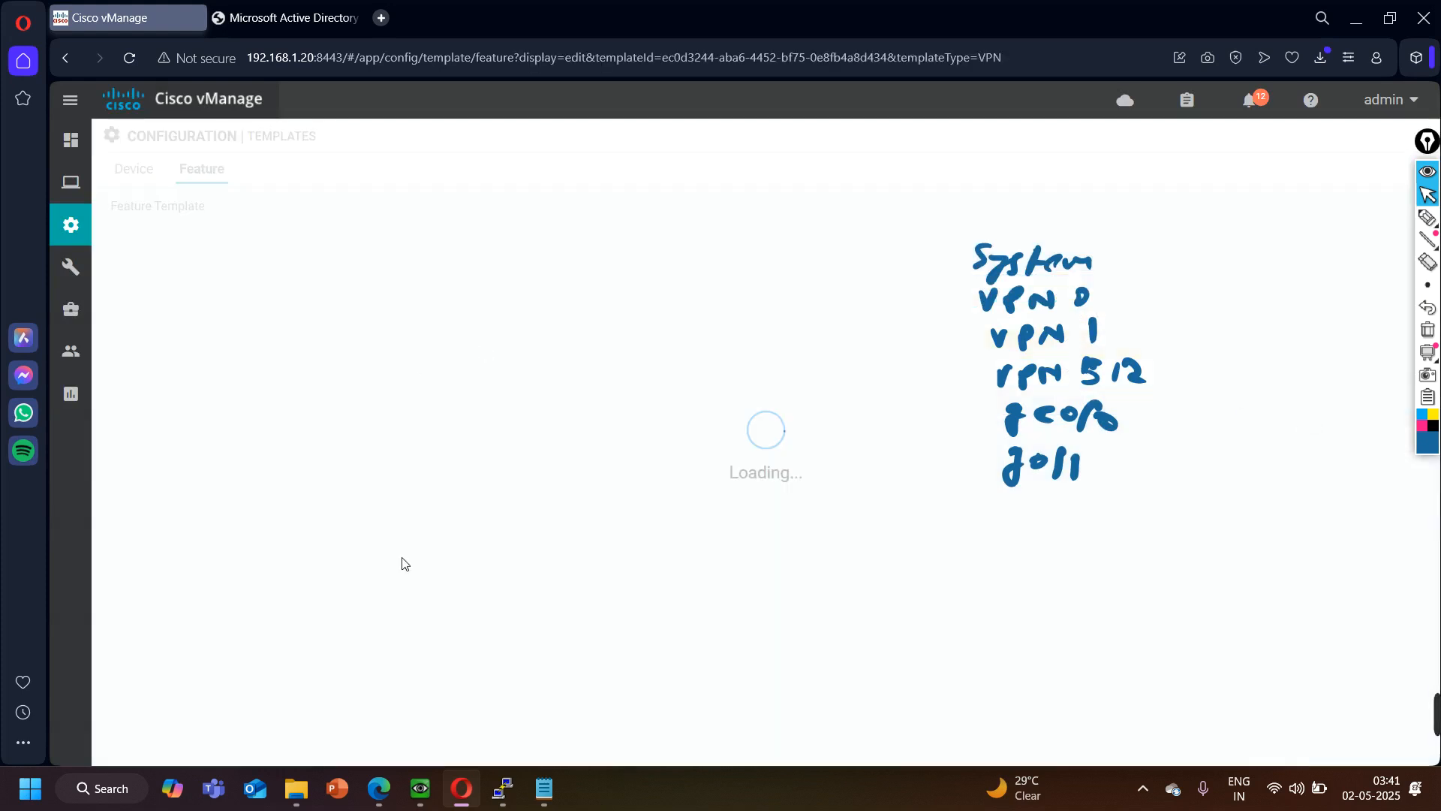
left_click_drag(616, 523, 523, 492)
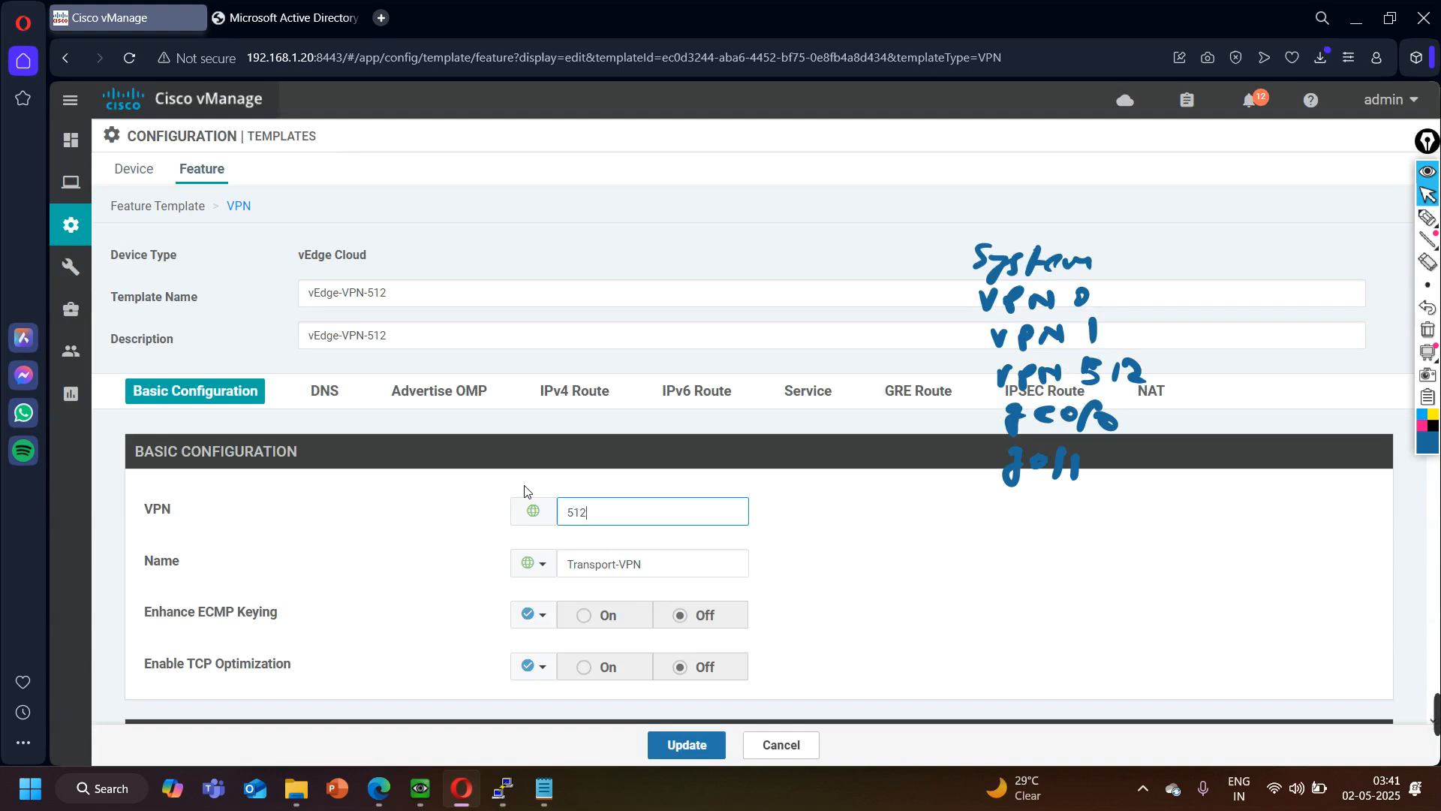
left_click_drag(659, 570, 559, 571)
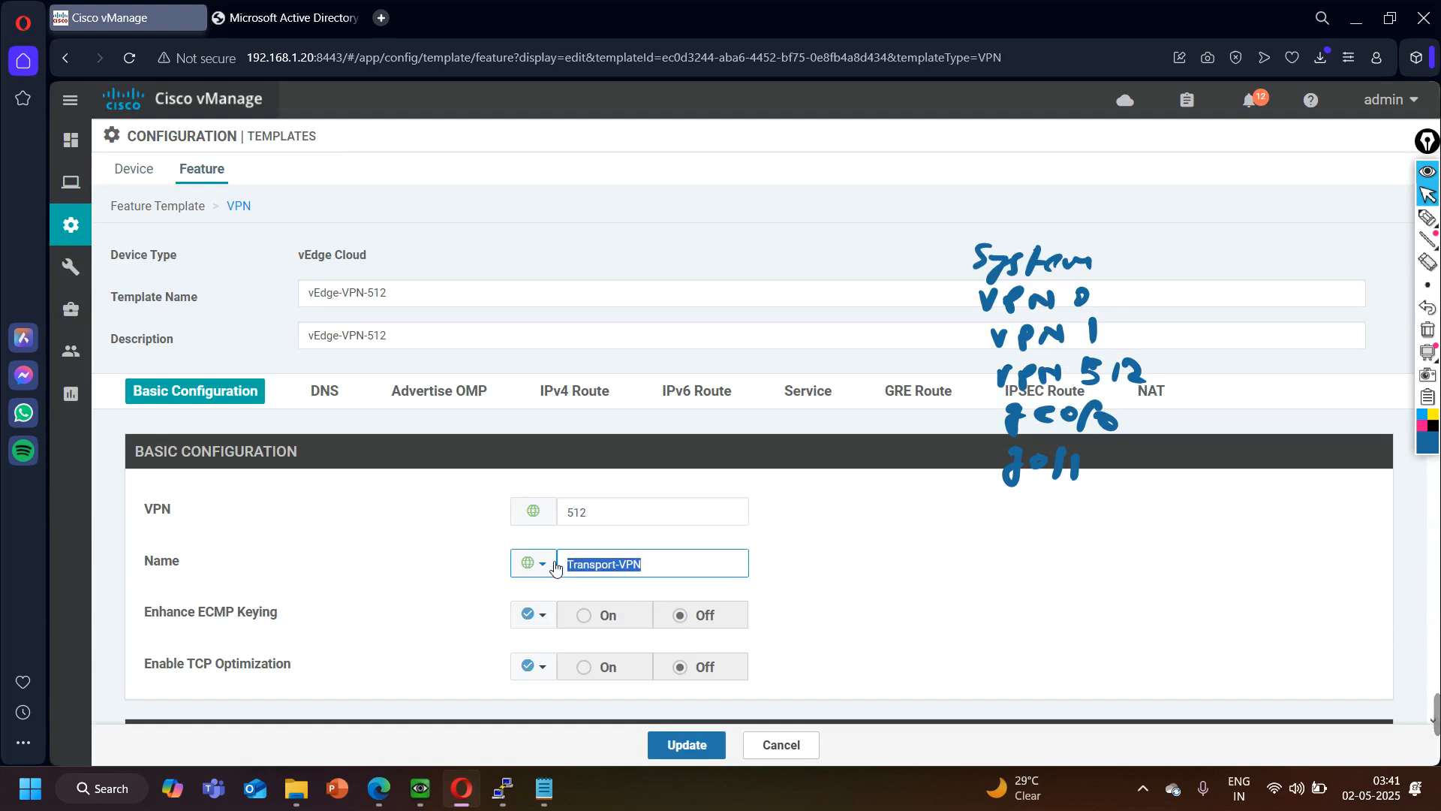
type("M")
left_click(705, 606)
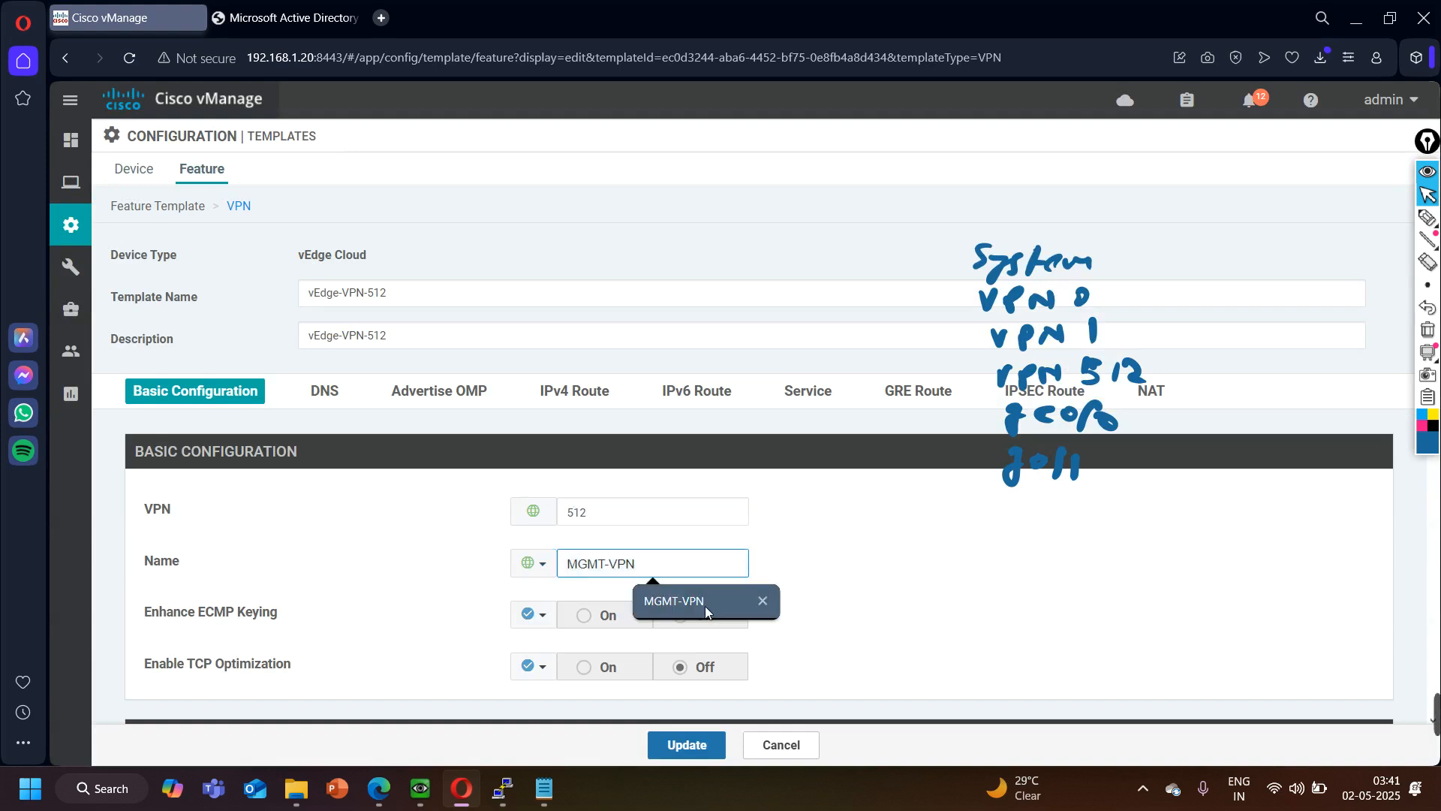
scroll(248, 578, "down", 10)
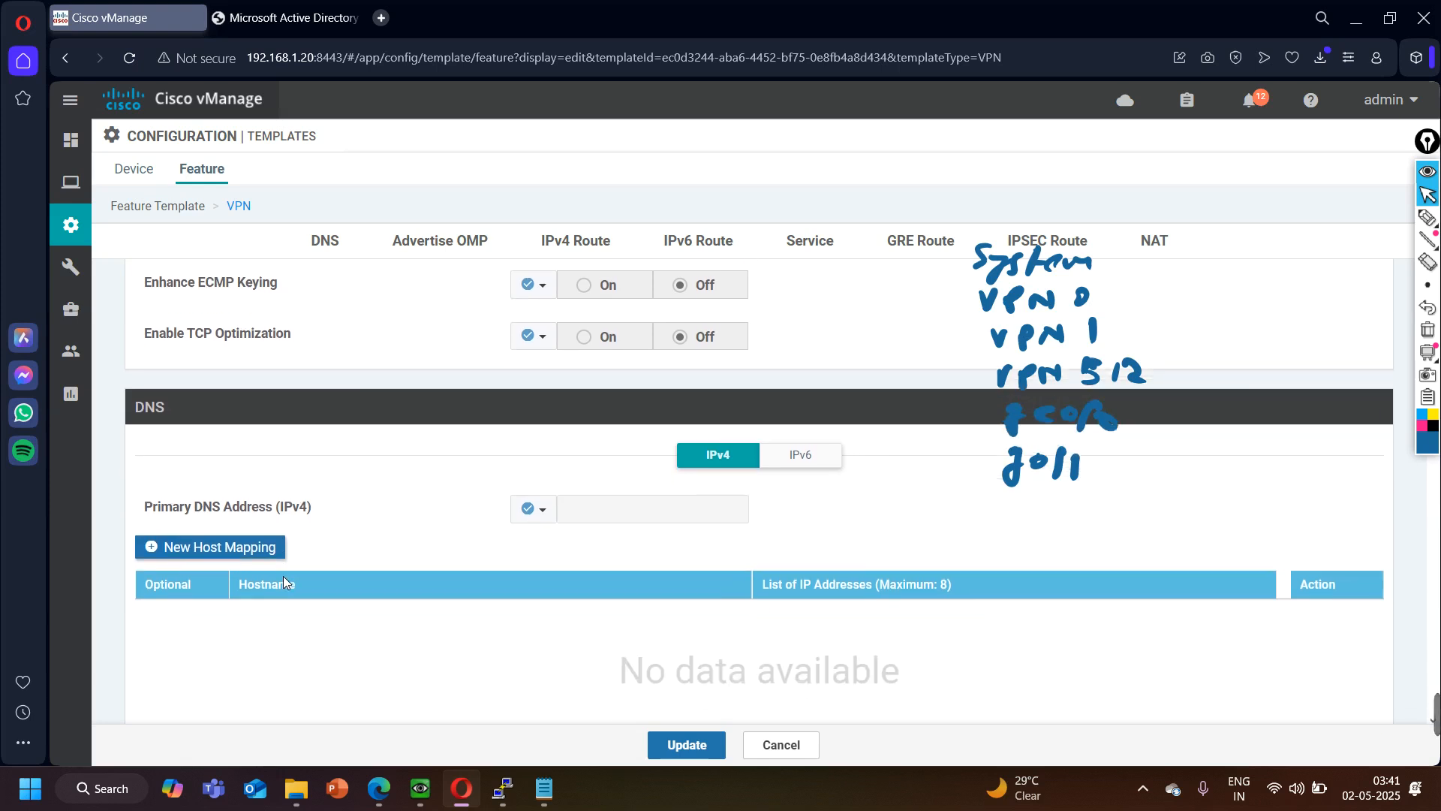
scroll(285, 582, "down", 8)
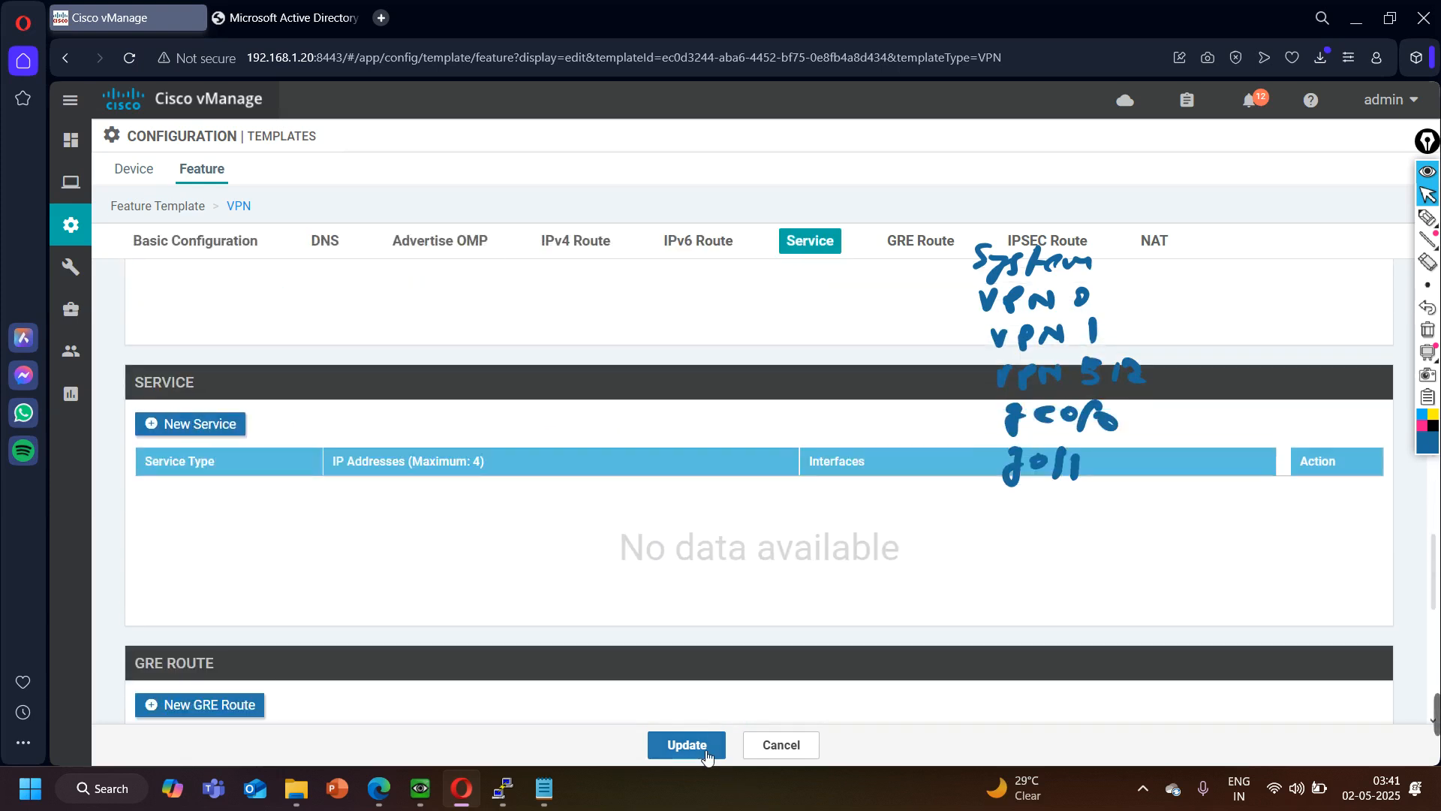
left_click(681, 744)
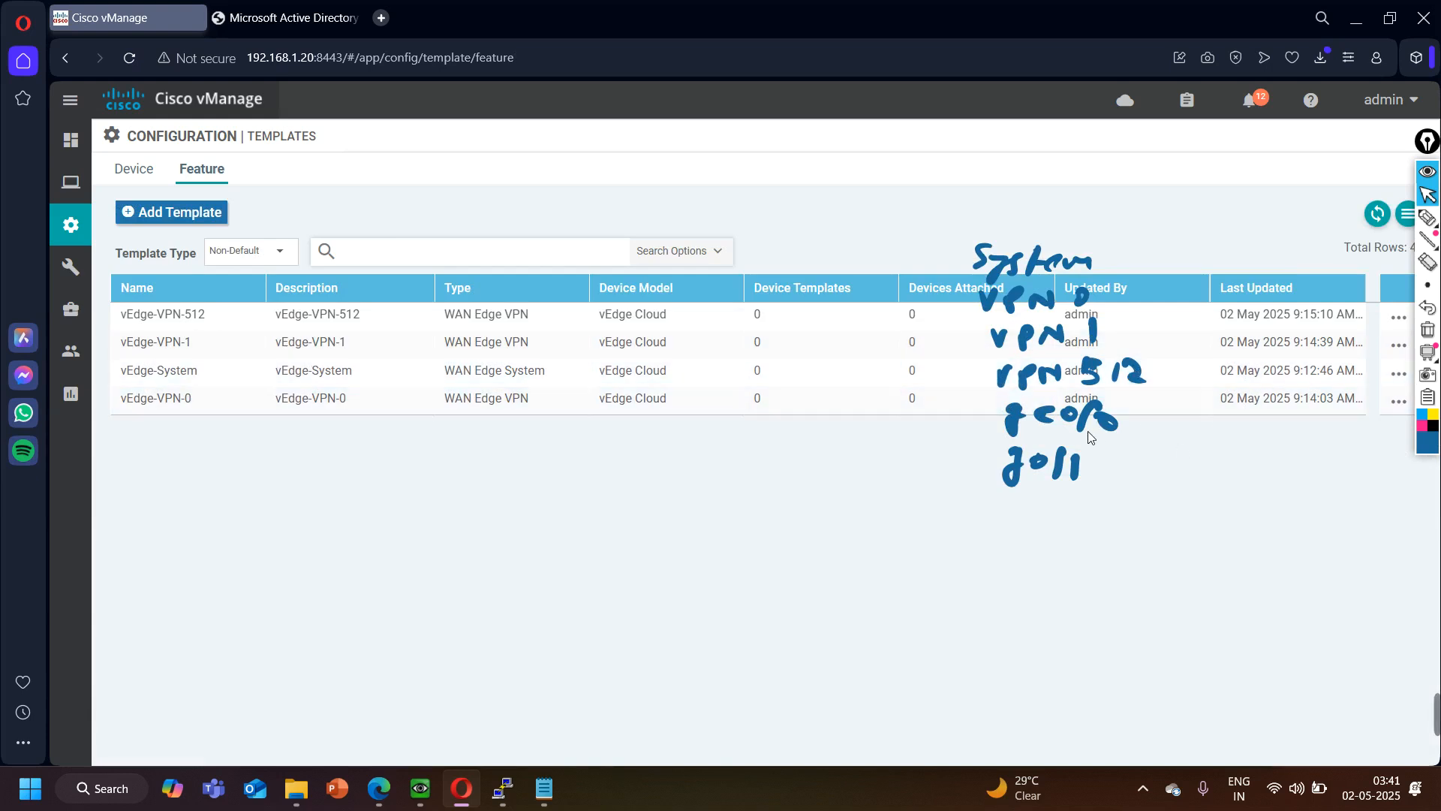
- Start a new VPN Interface Ethernet feature template for the vEdge Cloud device model
left_click(170, 212)
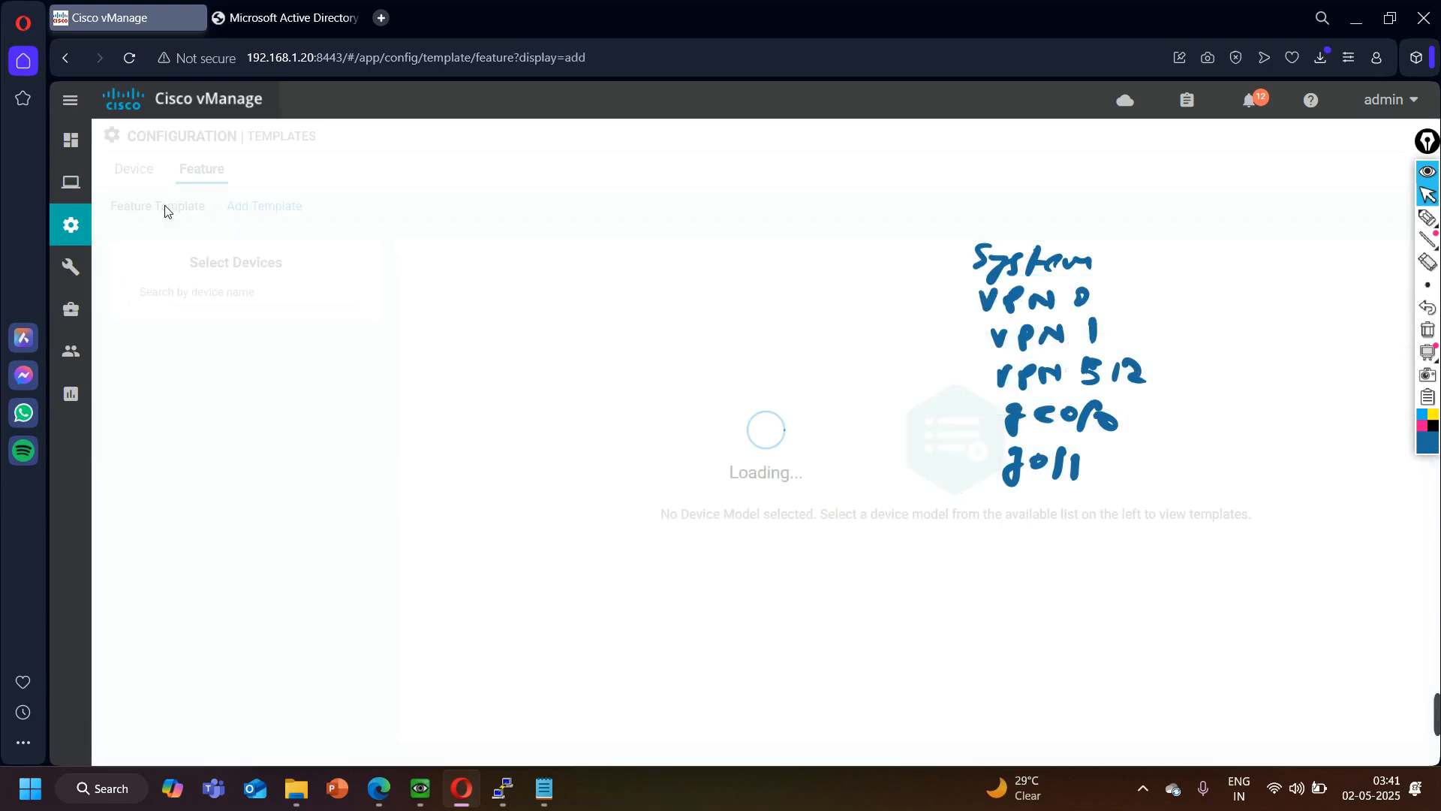
scroll(209, 643, "down", 20)
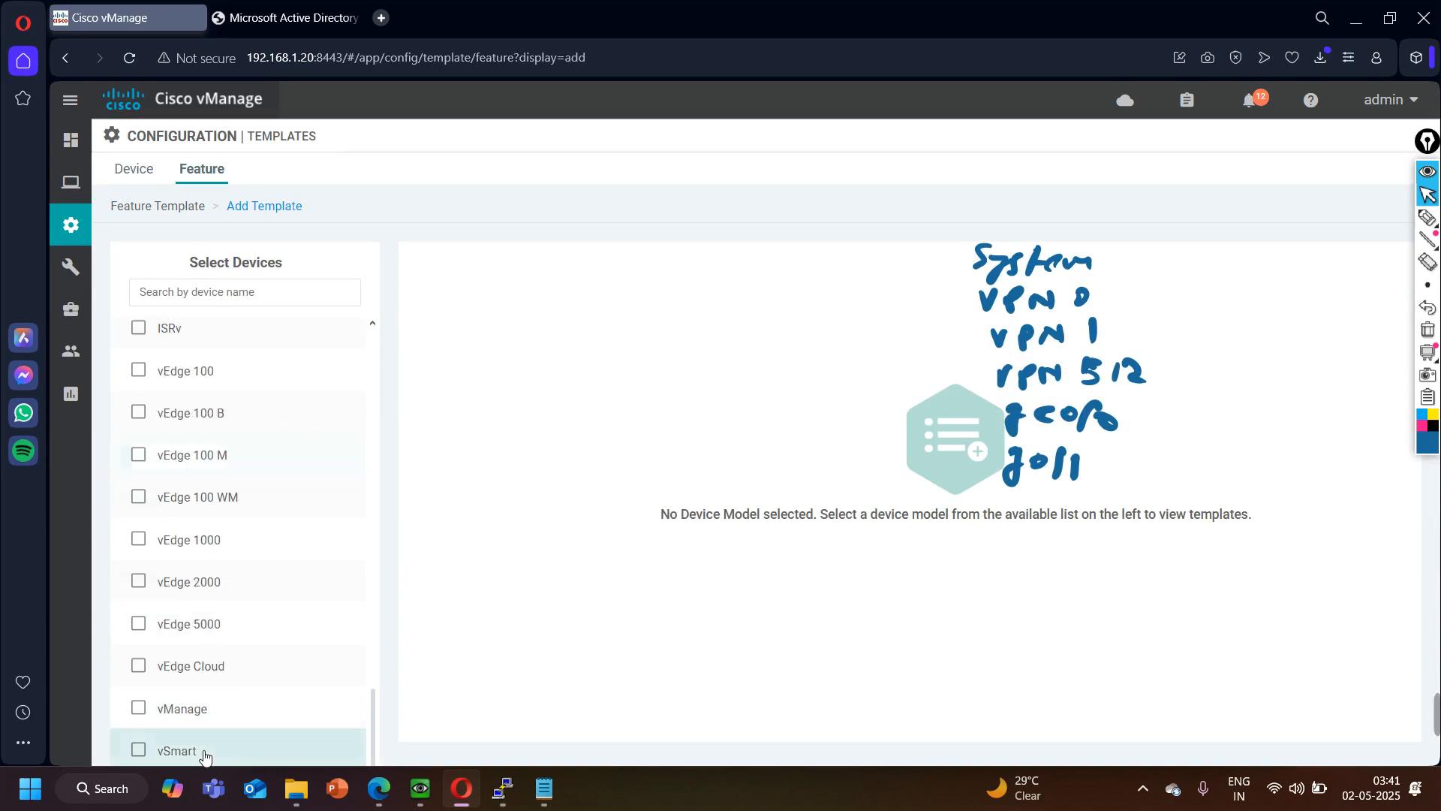
left_click(223, 666)
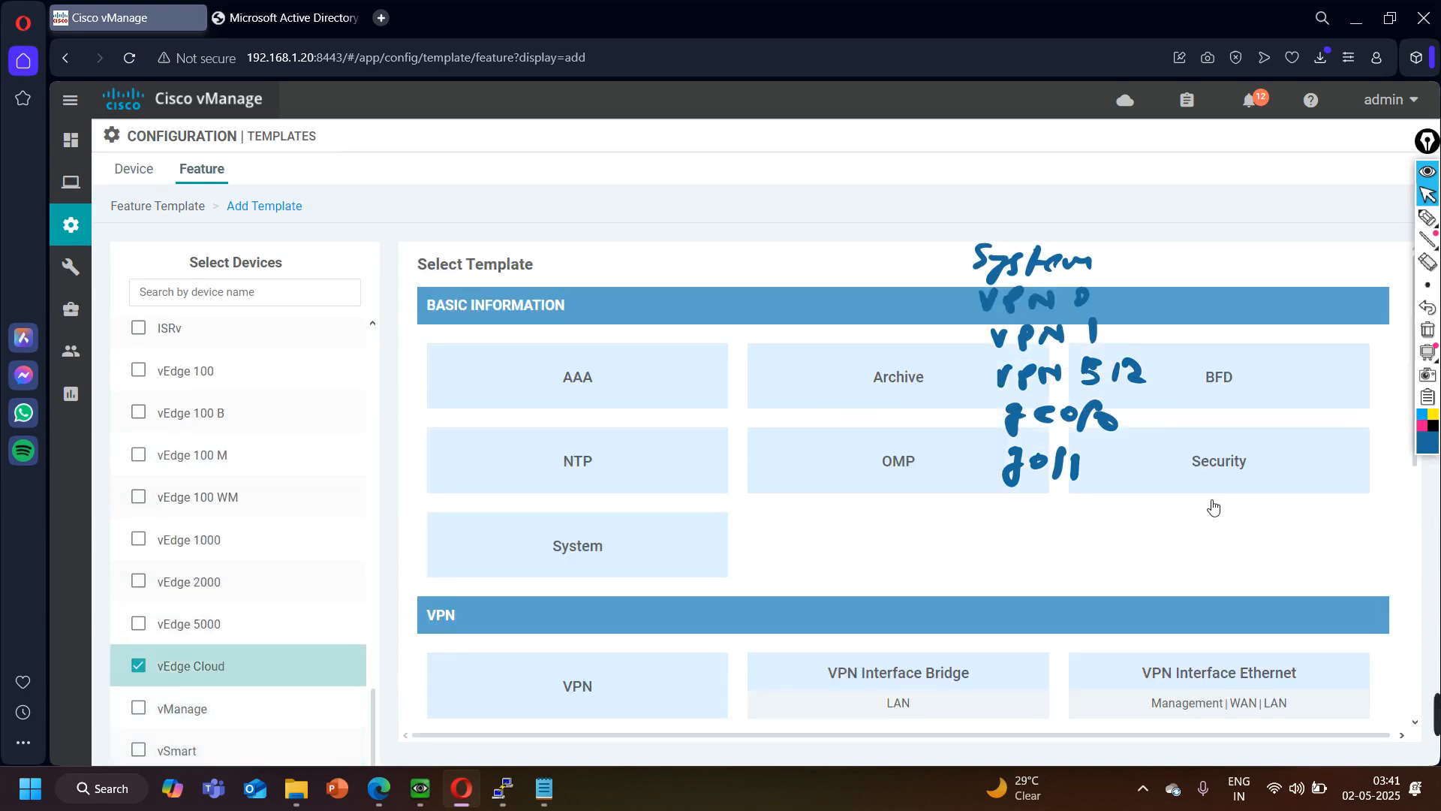
left_click(1193, 690)
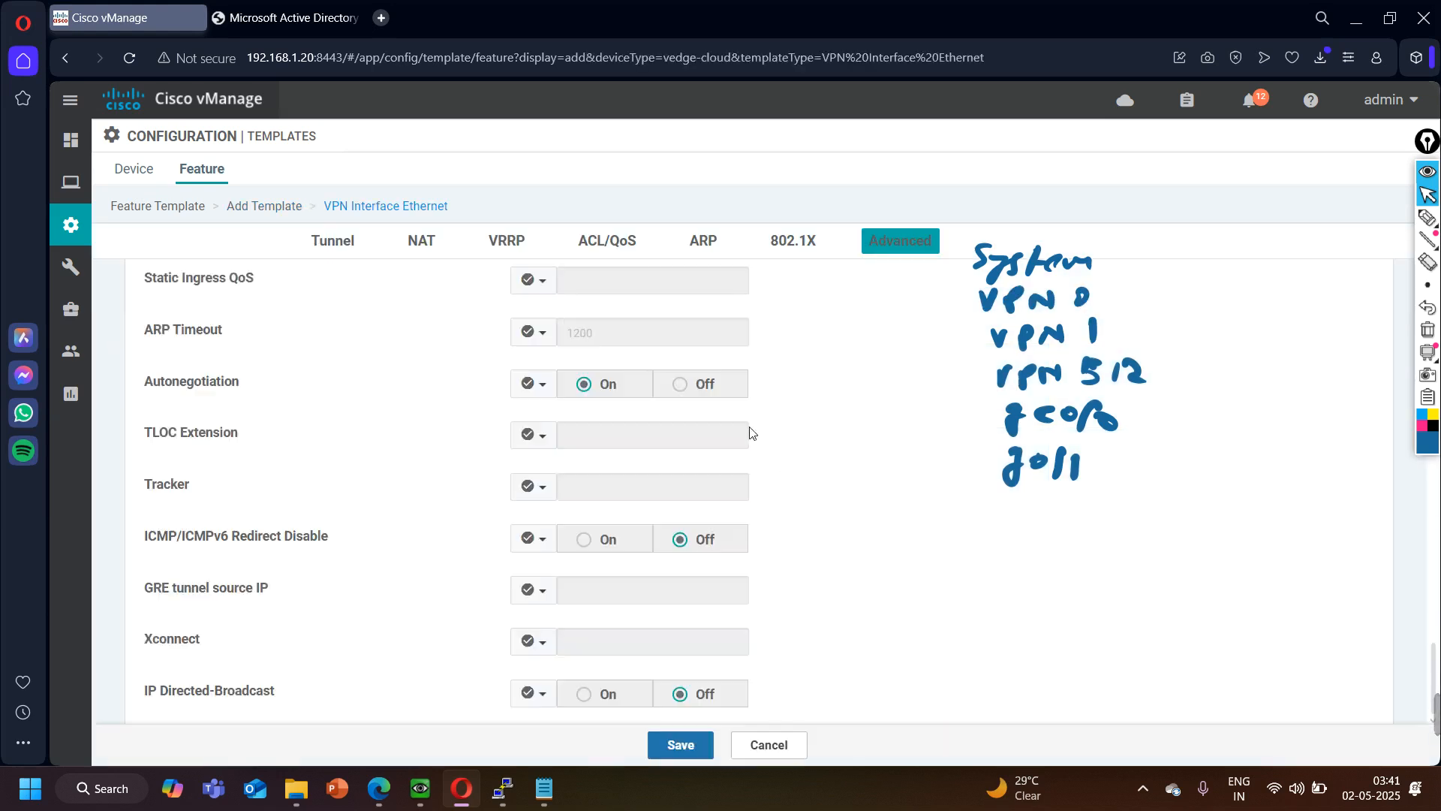
- Enter vEdge-Internet-Interface as both the template name and the description of the new interface template
left_click(494, 295)
type("vEdghe")
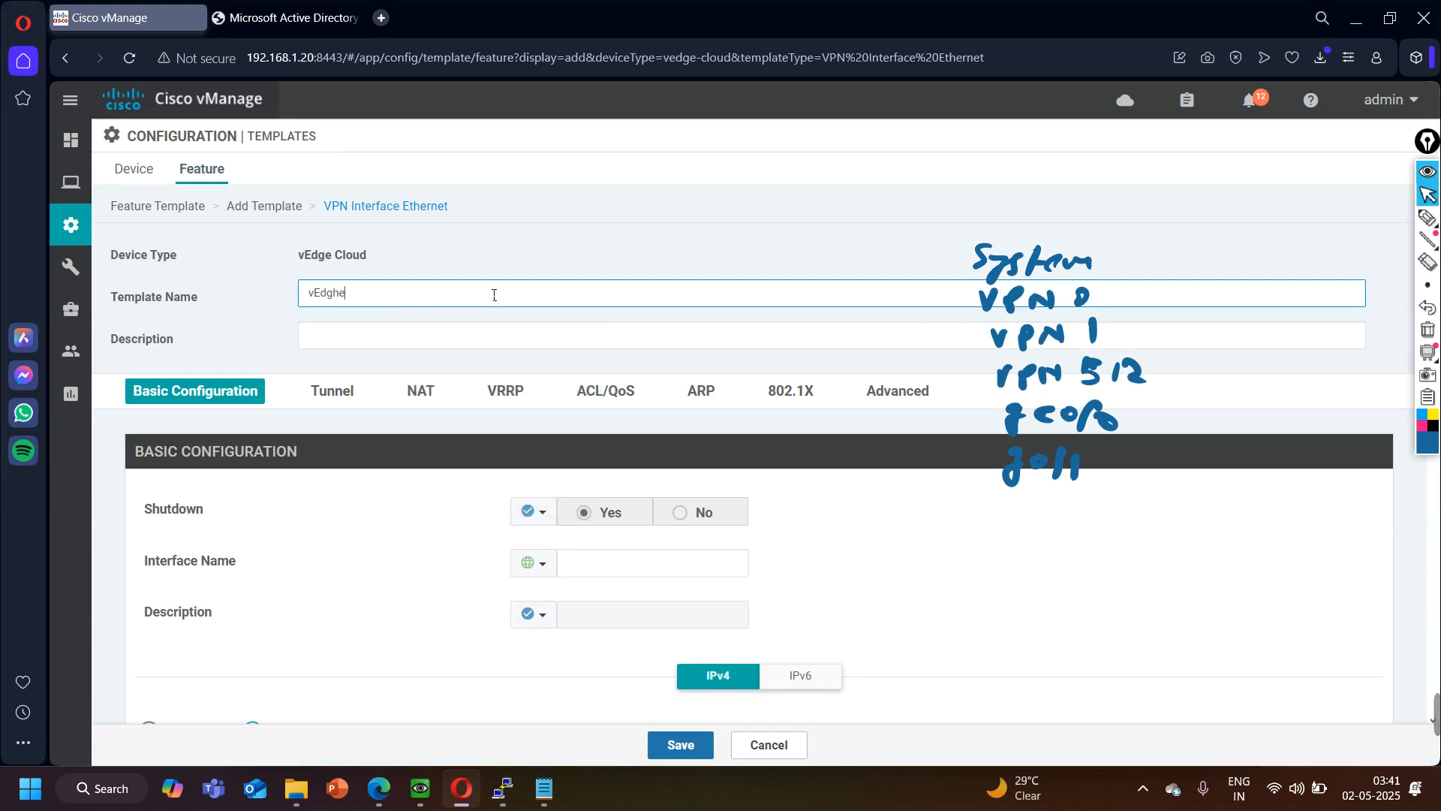
key("BackSpace")
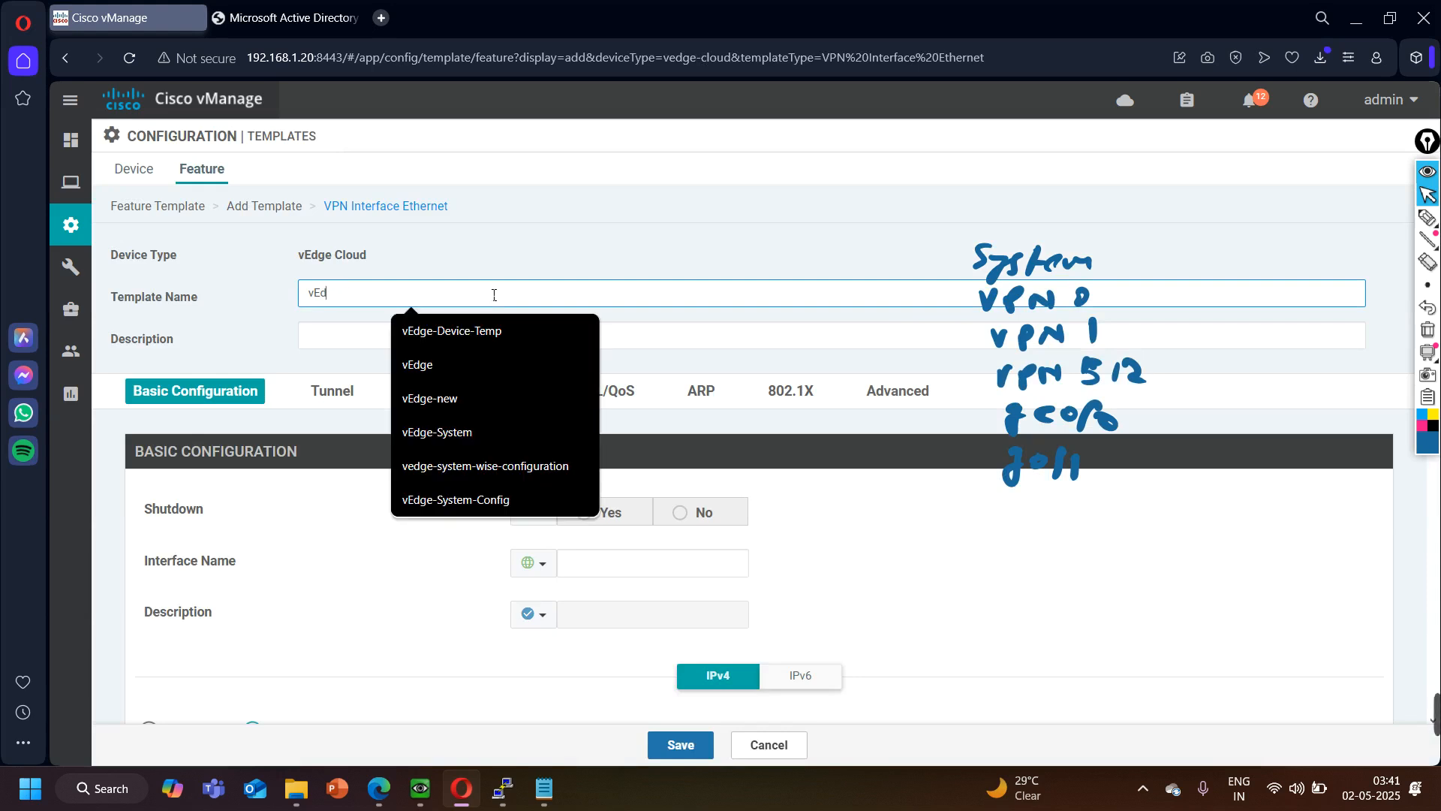
type("ge-Internet")
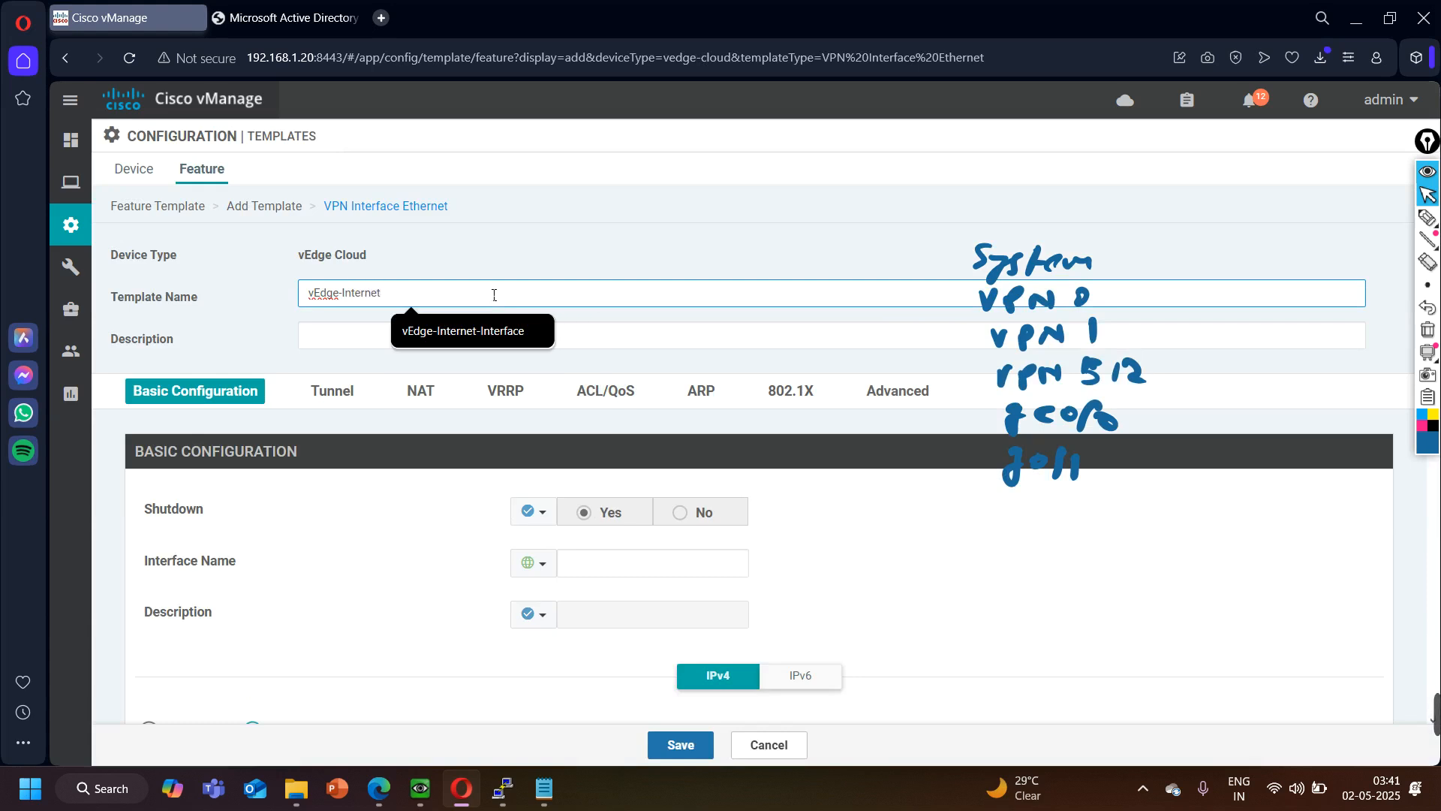
left_click(496, 350)
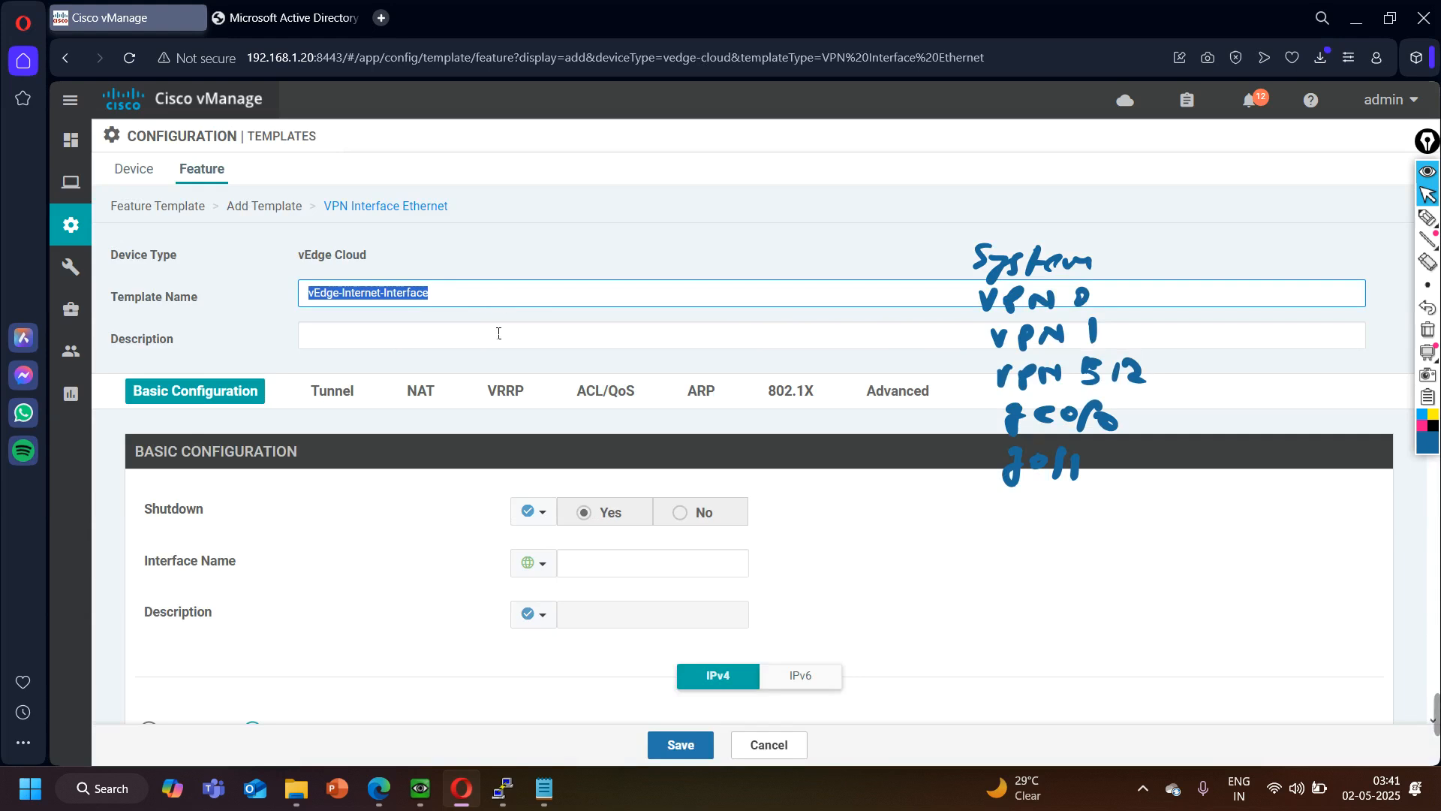
left_click(470, 345)
key("ctrl+v")
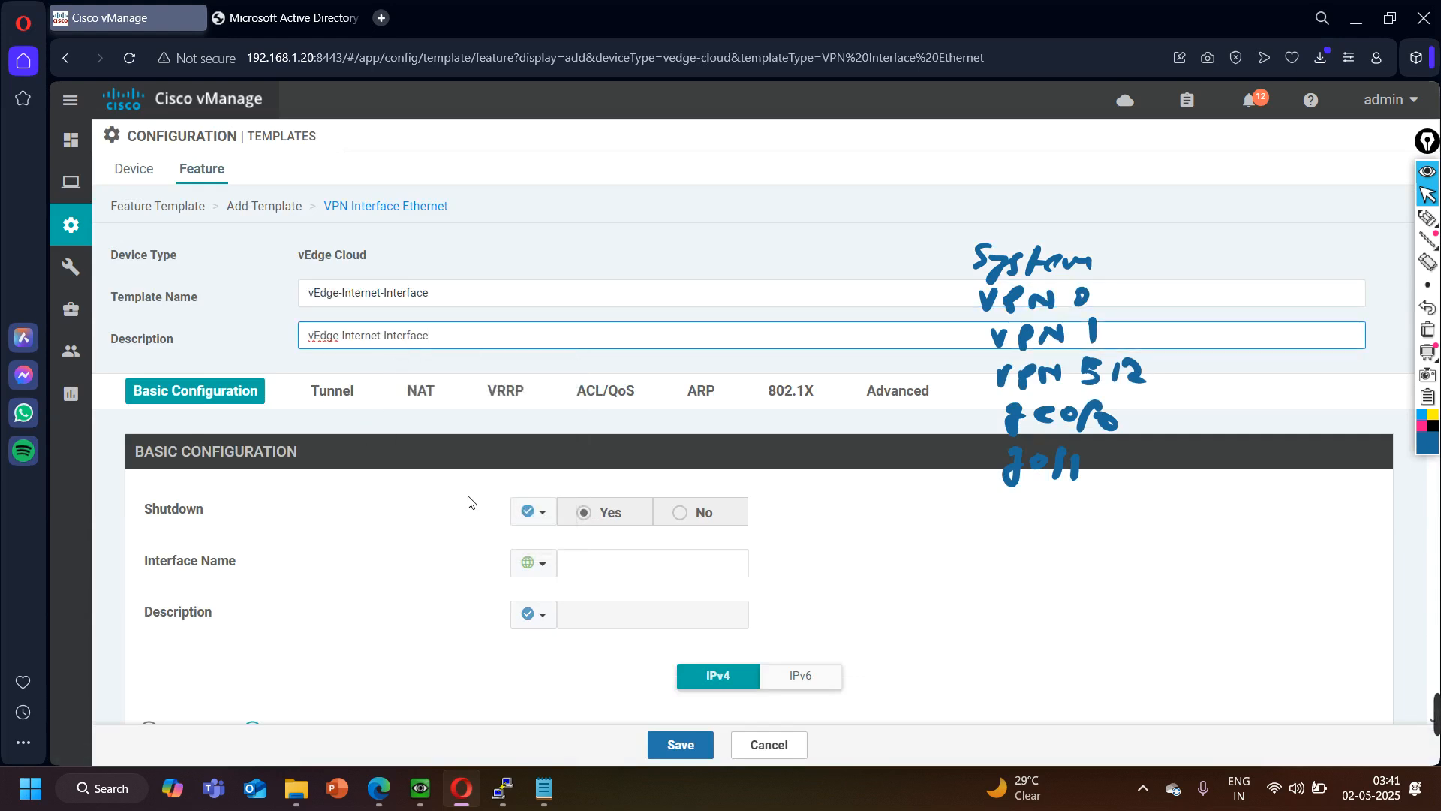
- Set Shutdown to a global No, check the branch WAN port in the EVE topology, and enter ge0/0 as the interface name
left_click(531, 510)
left_click(547, 540)
left_click(695, 518)
left_click(610, 562)
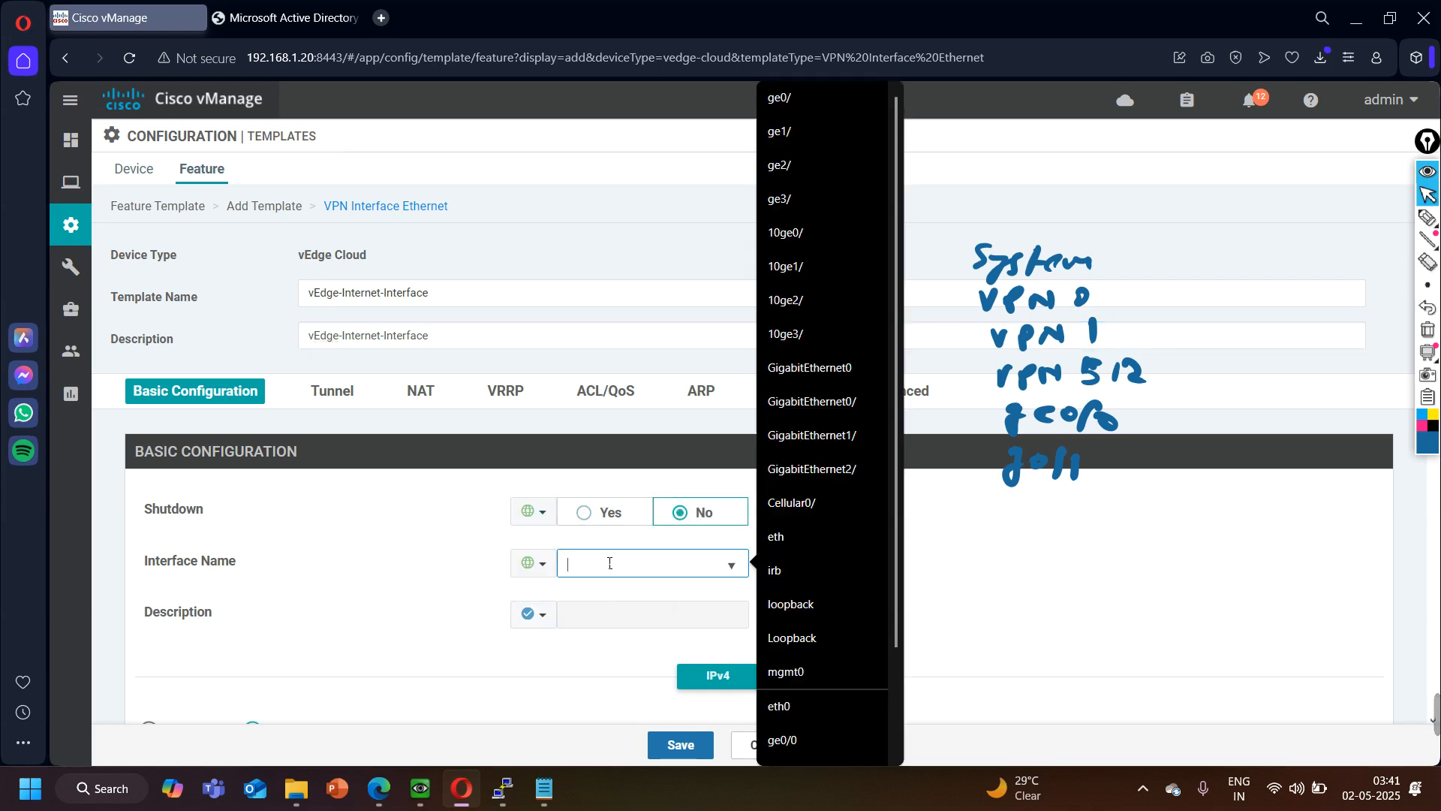
left_click(391, 797)
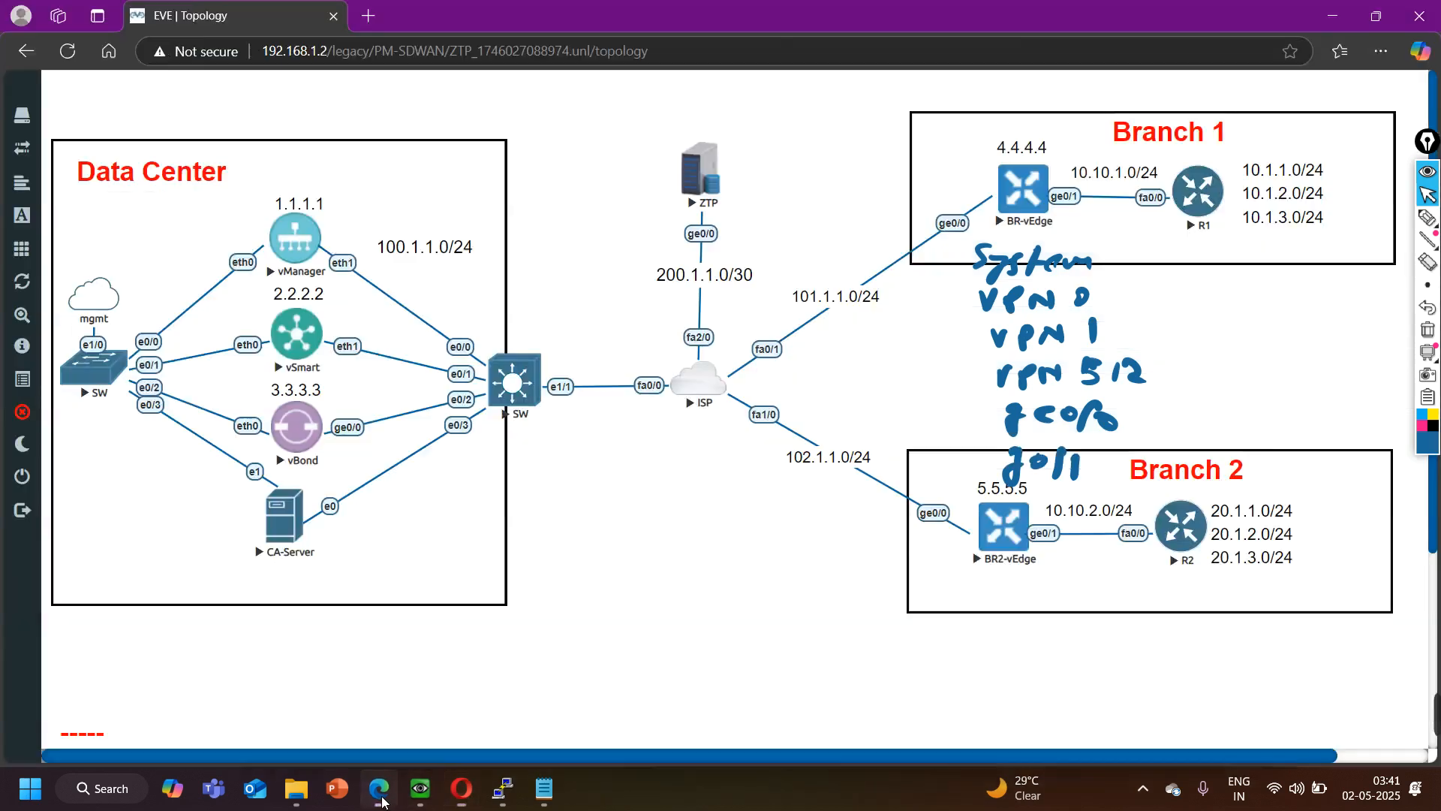
left_click(1333, 16)
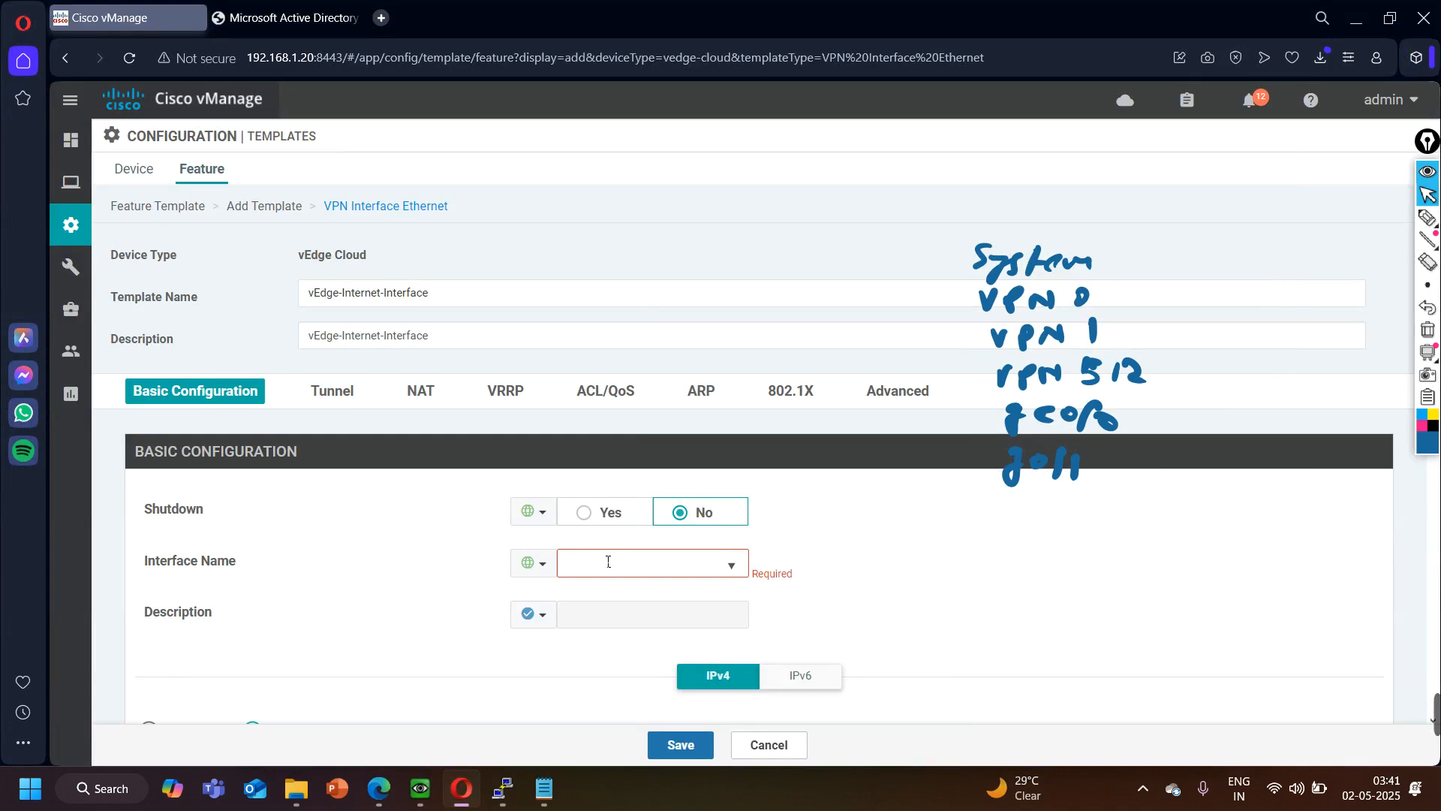
left_click(608, 562)
type("ge0/0")
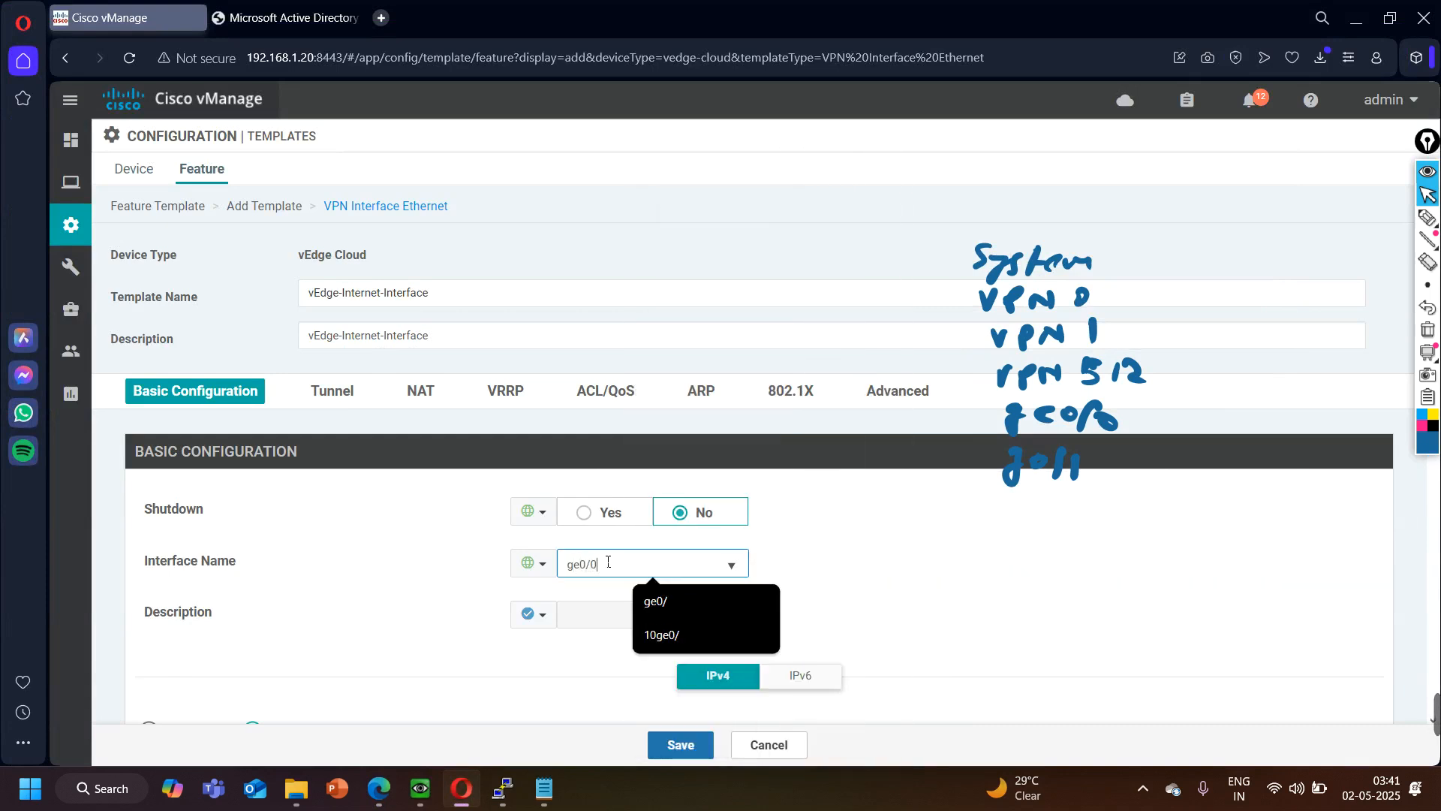
left_click(301, 651)
- Set the scope of the interface's static IPv4 address to Device Specific
scroll(584, 542, "down", 1)
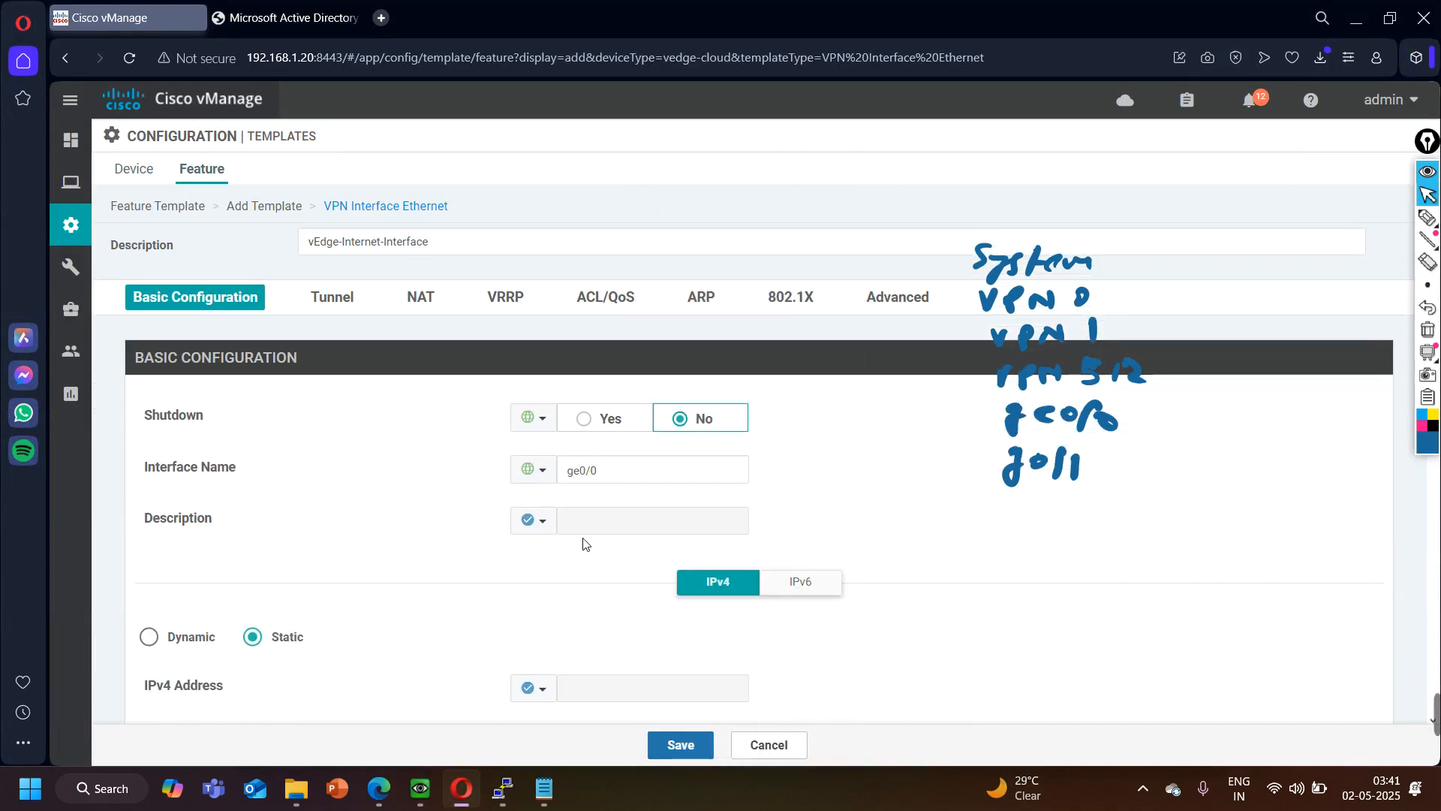
scroll(418, 608, "down", 3)
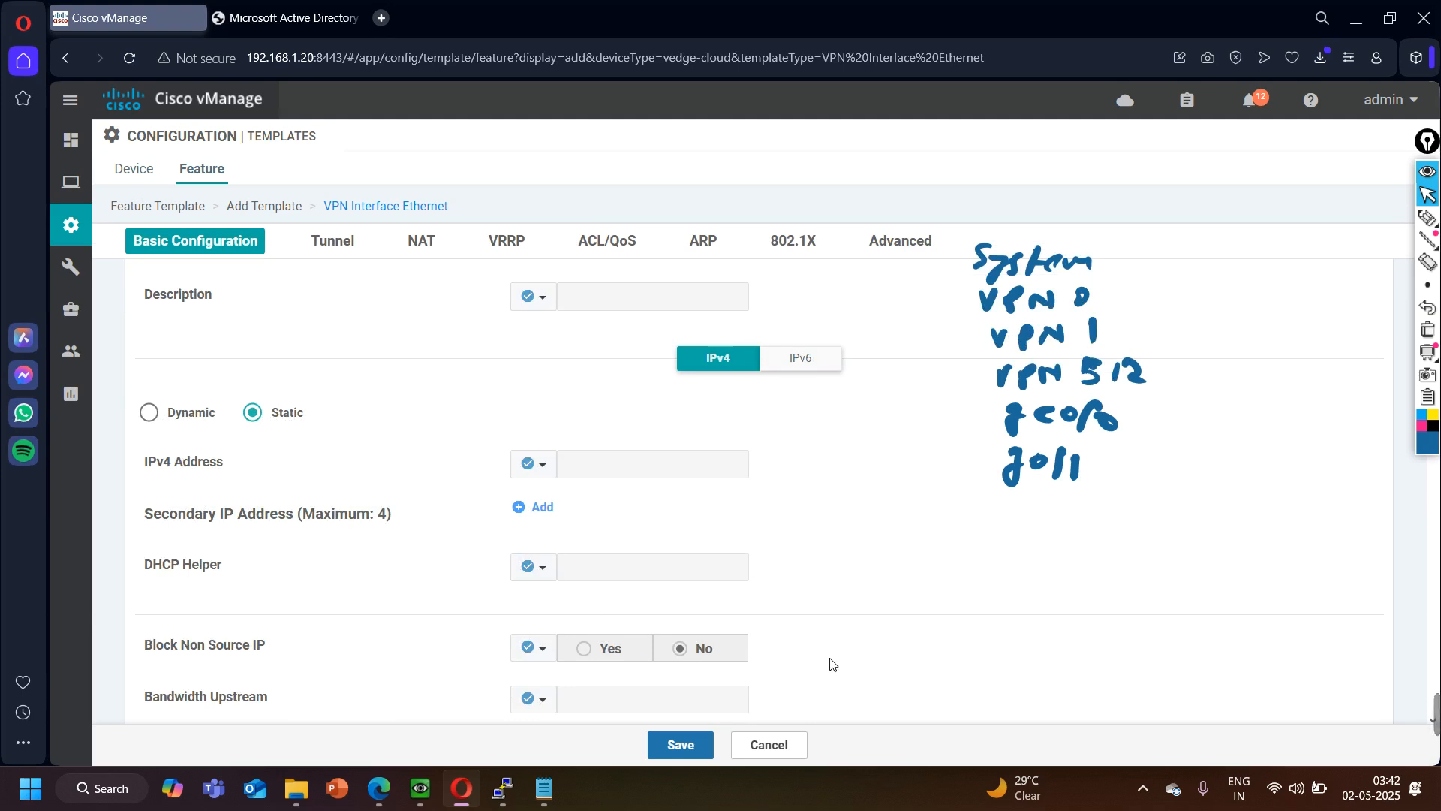
left_click(544, 467)
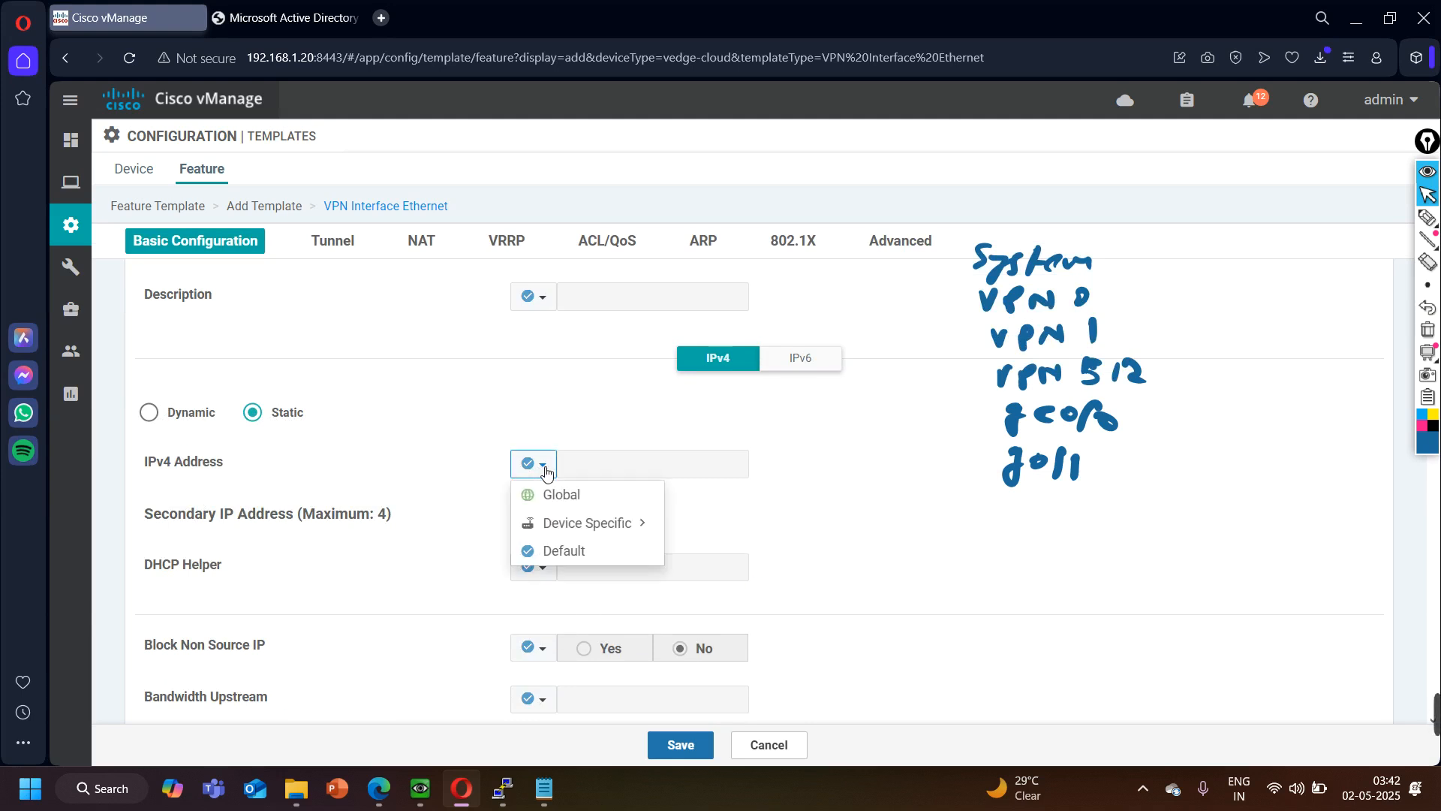
mouse_move(605, 531)
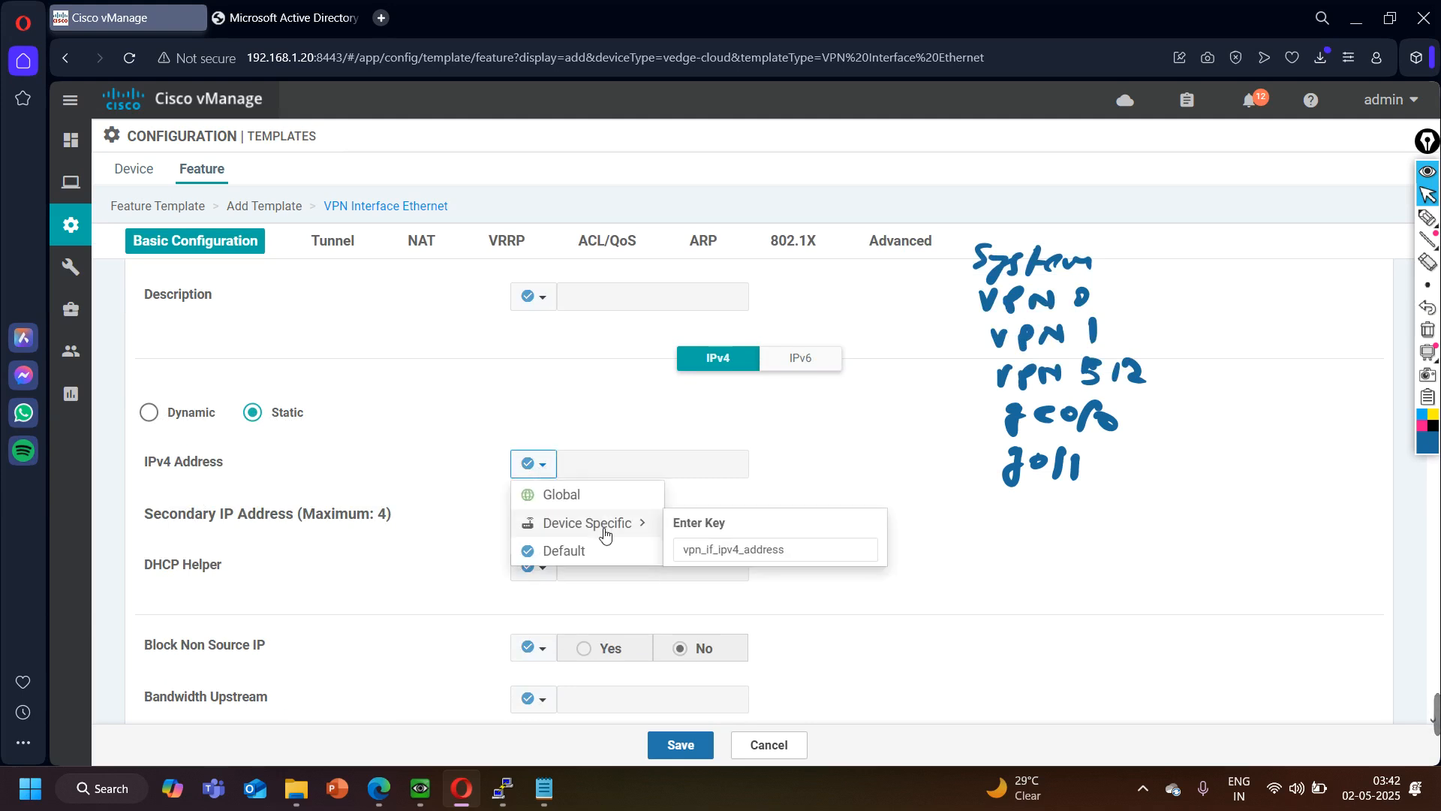
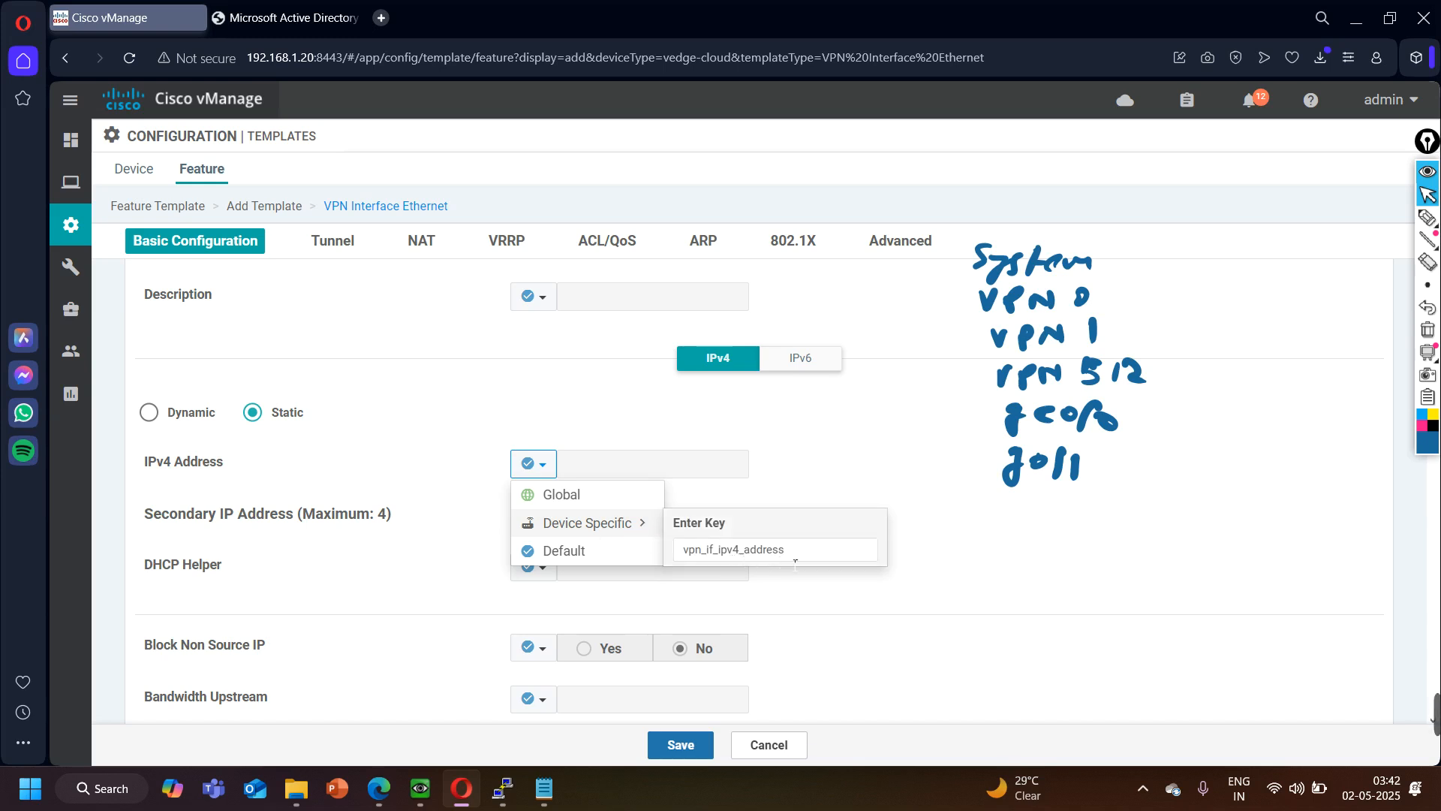
- Name the device-specific key of the static IPv4 address g0-ip-address
left_click(797, 559)
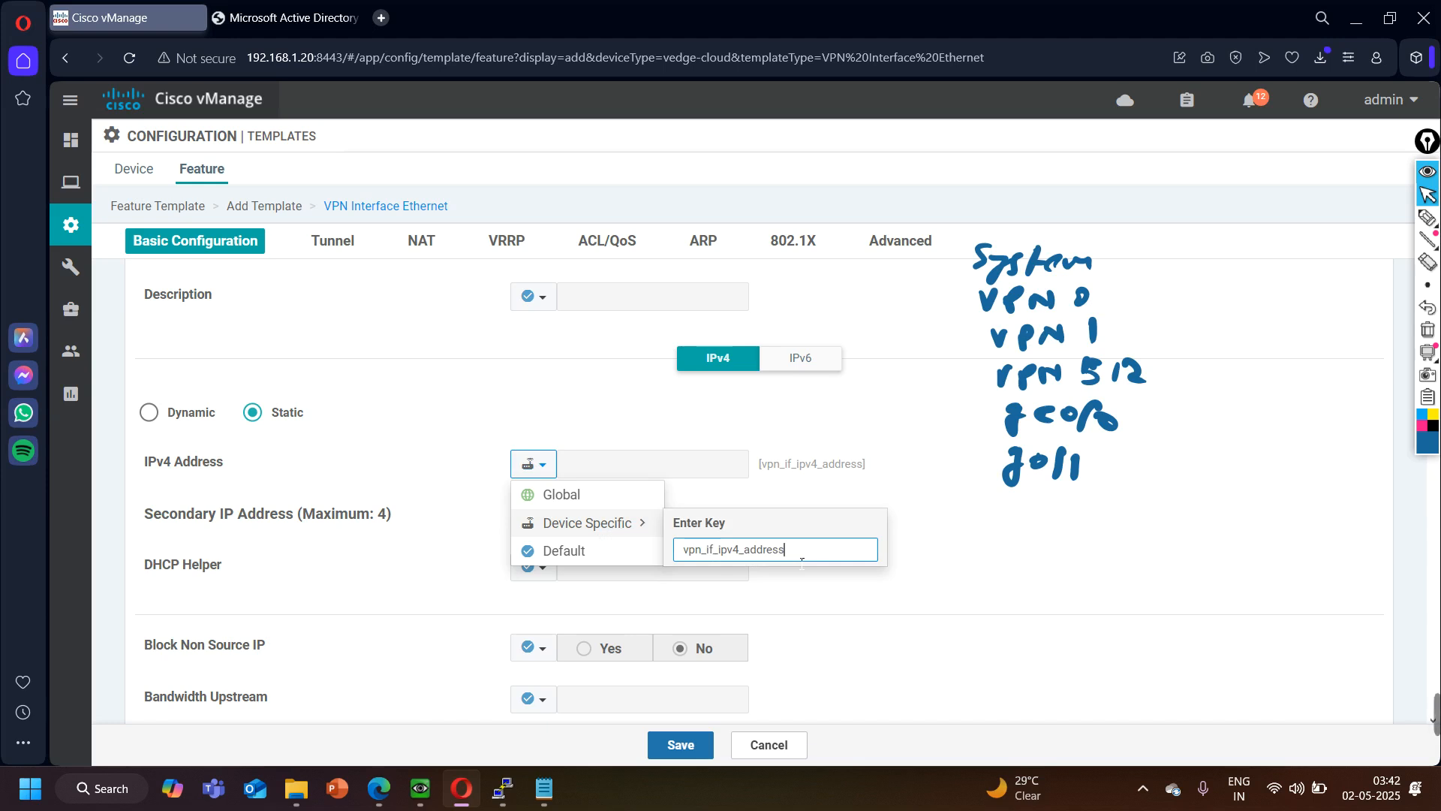
double_click(801, 561)
type("g0-ip-a")
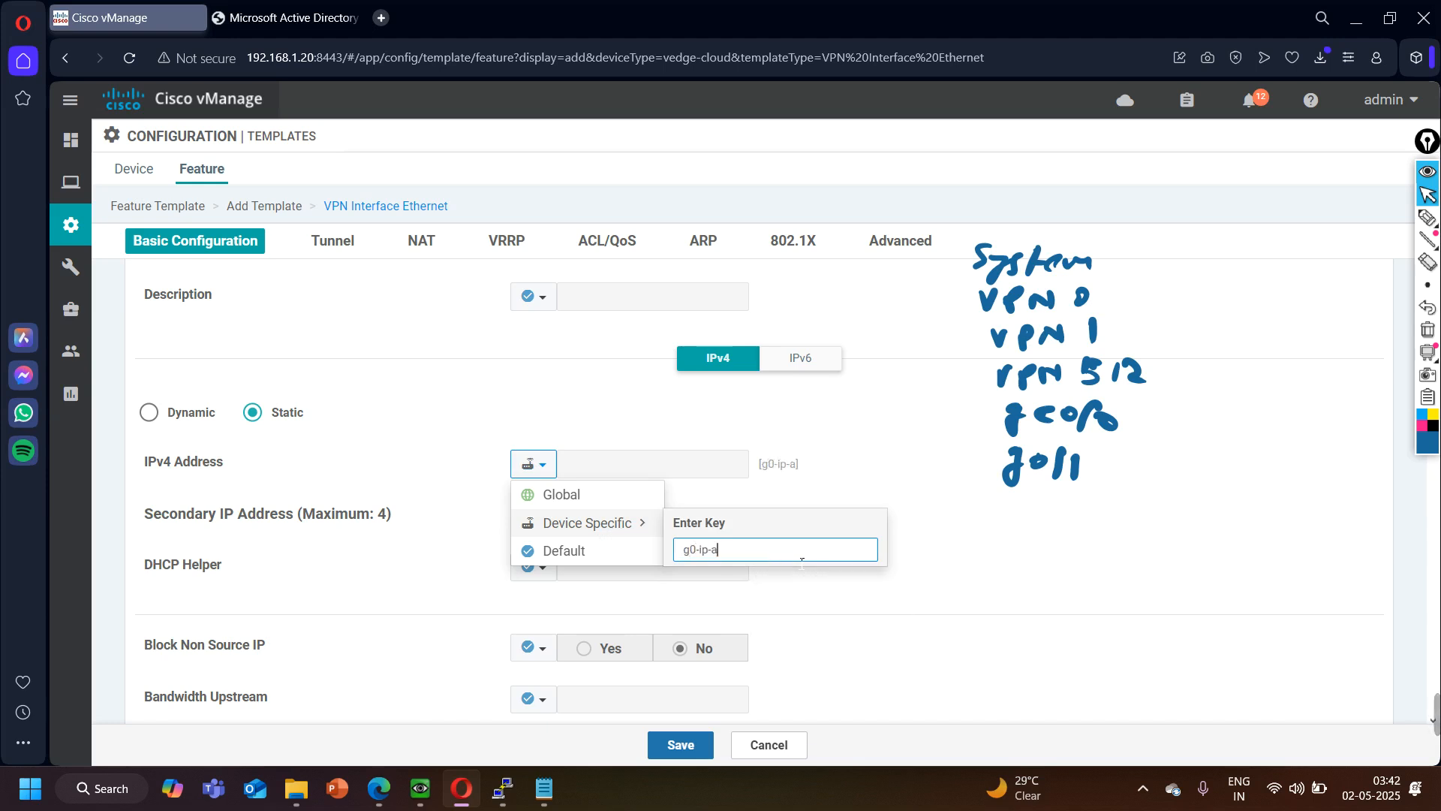
type("ddress")
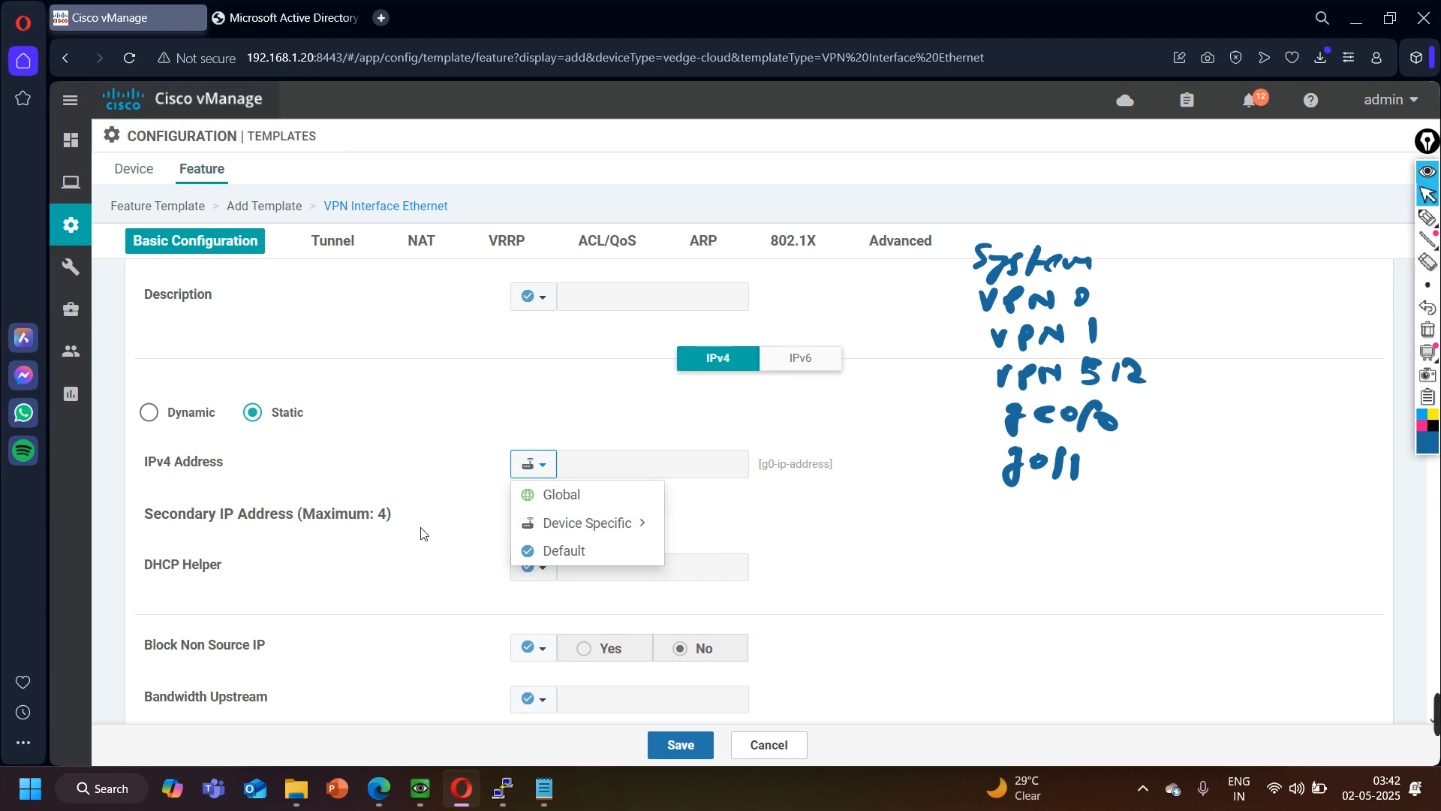
left_click(425, 534)
- Set Tunnel Interface to a global On for the ge0/0 interface template
scroll(257, 496, "down", 1)
scroll(258, 486, "down", 3)
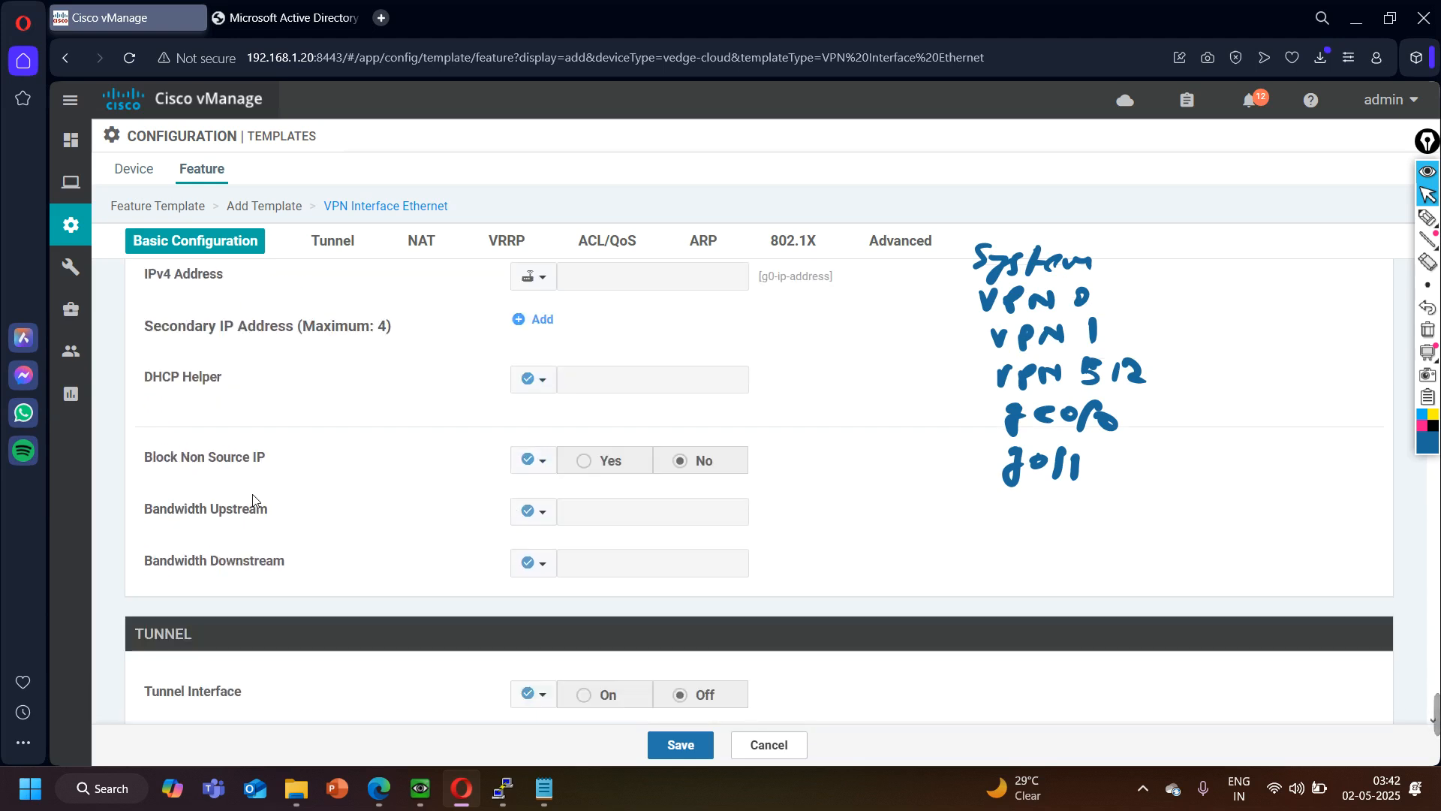
left_click(537, 505)
left_click(574, 539)
left_click(596, 510)
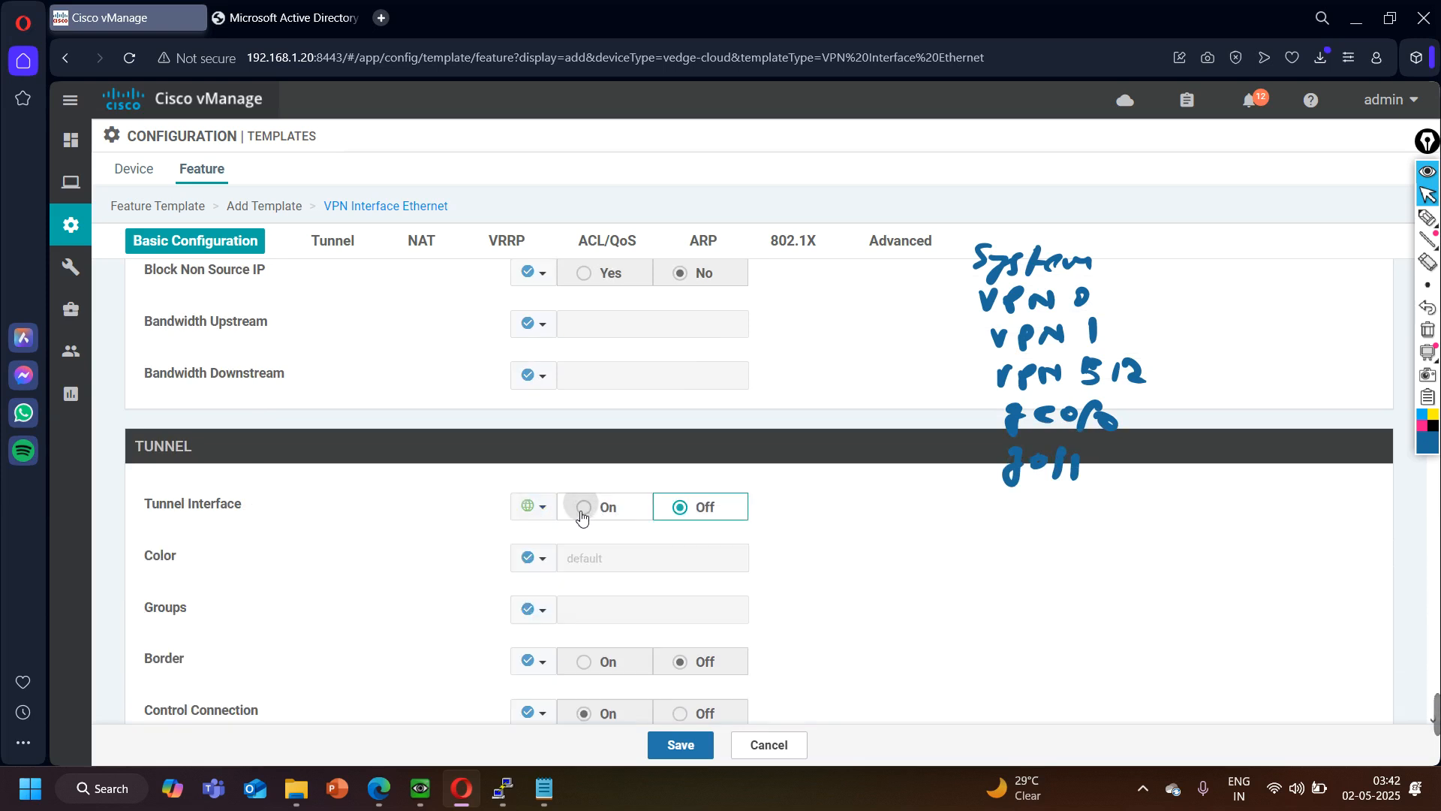
- Set the tunnel color to a global value of biz-internet
scroll(396, 573, "down", 2)
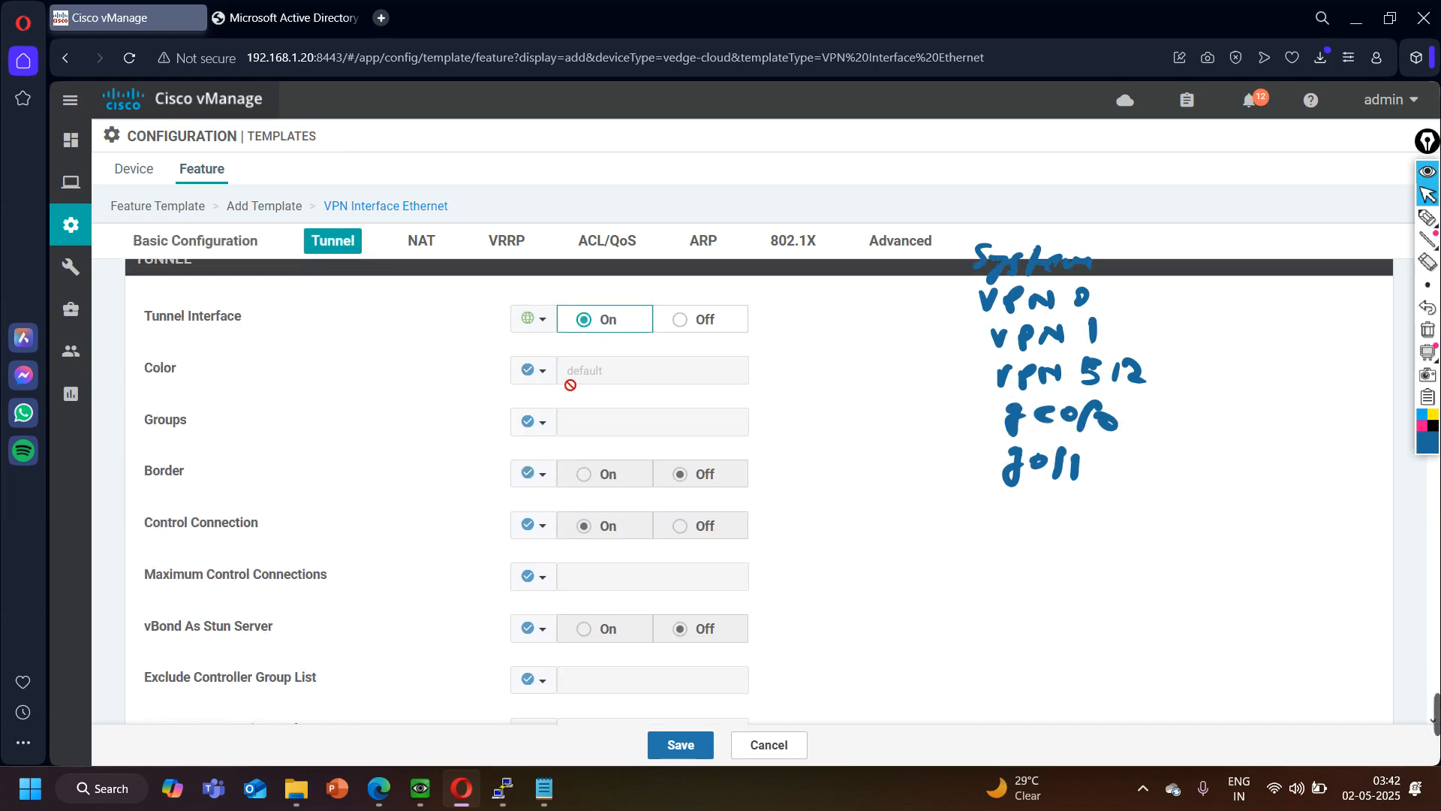
left_click(548, 375)
left_click(574, 402)
left_click(586, 383)
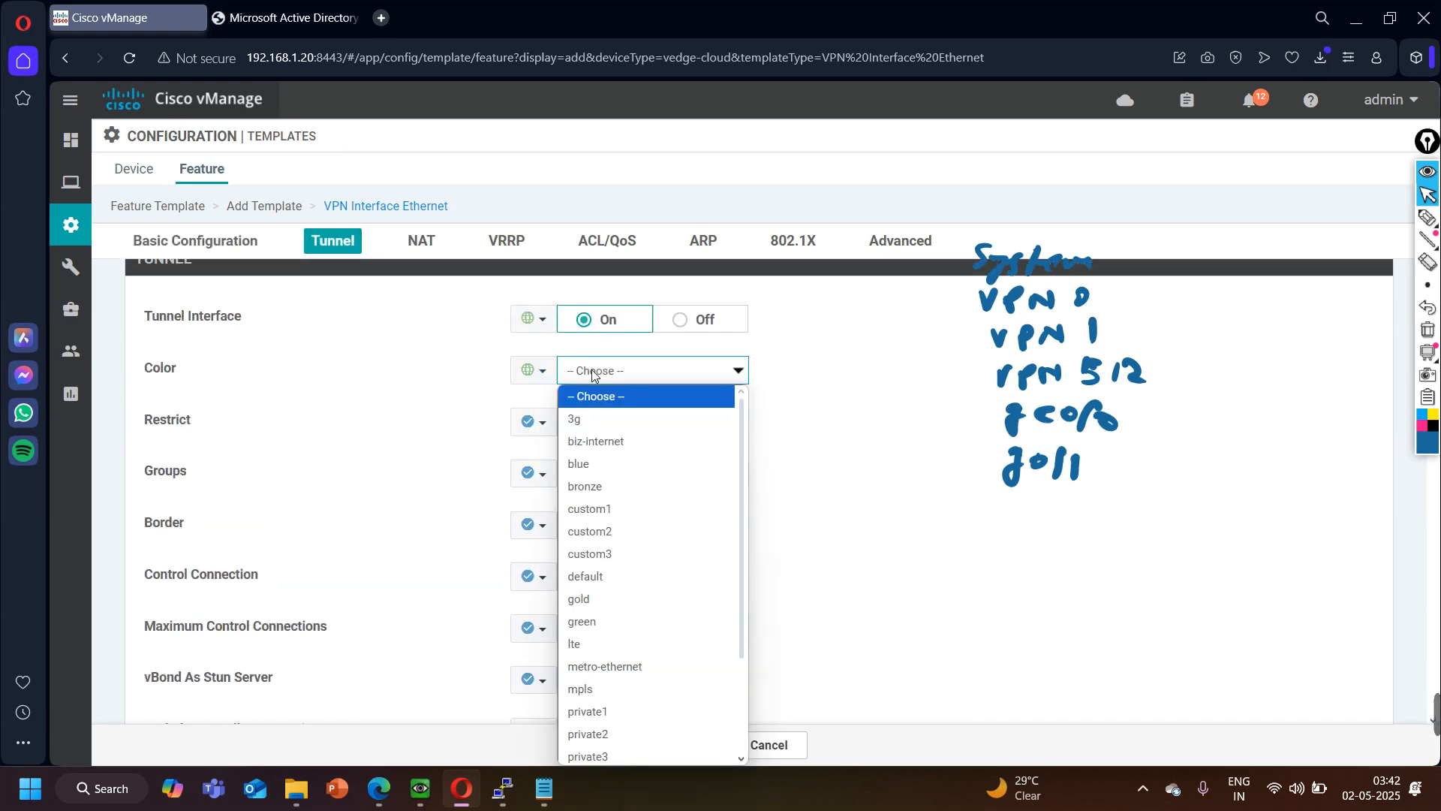
left_click(609, 437)
- Set the All option under the tunnel's Allow Service settings to a global On
scroll(334, 484, "down", 1)
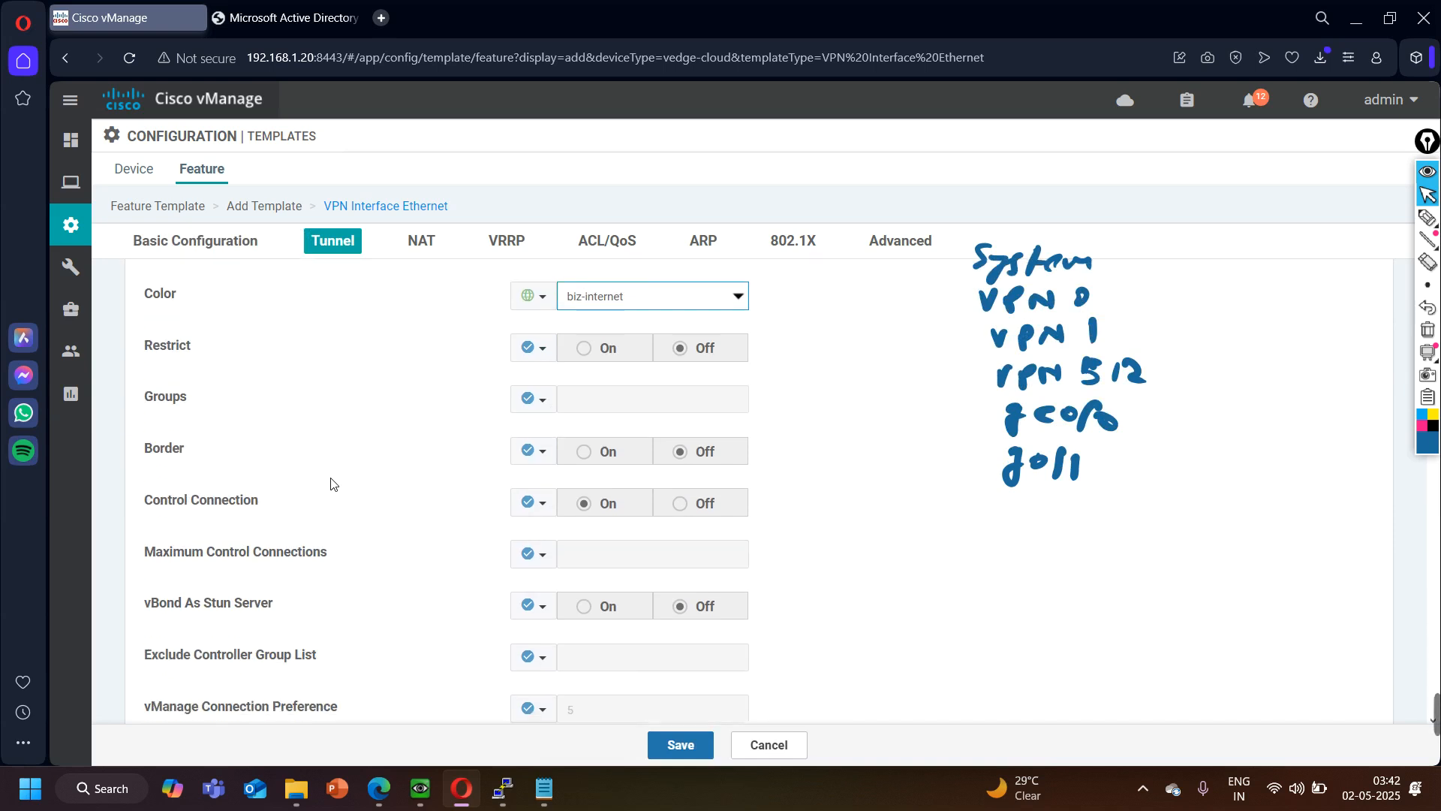
scroll(400, 463, "down", 6)
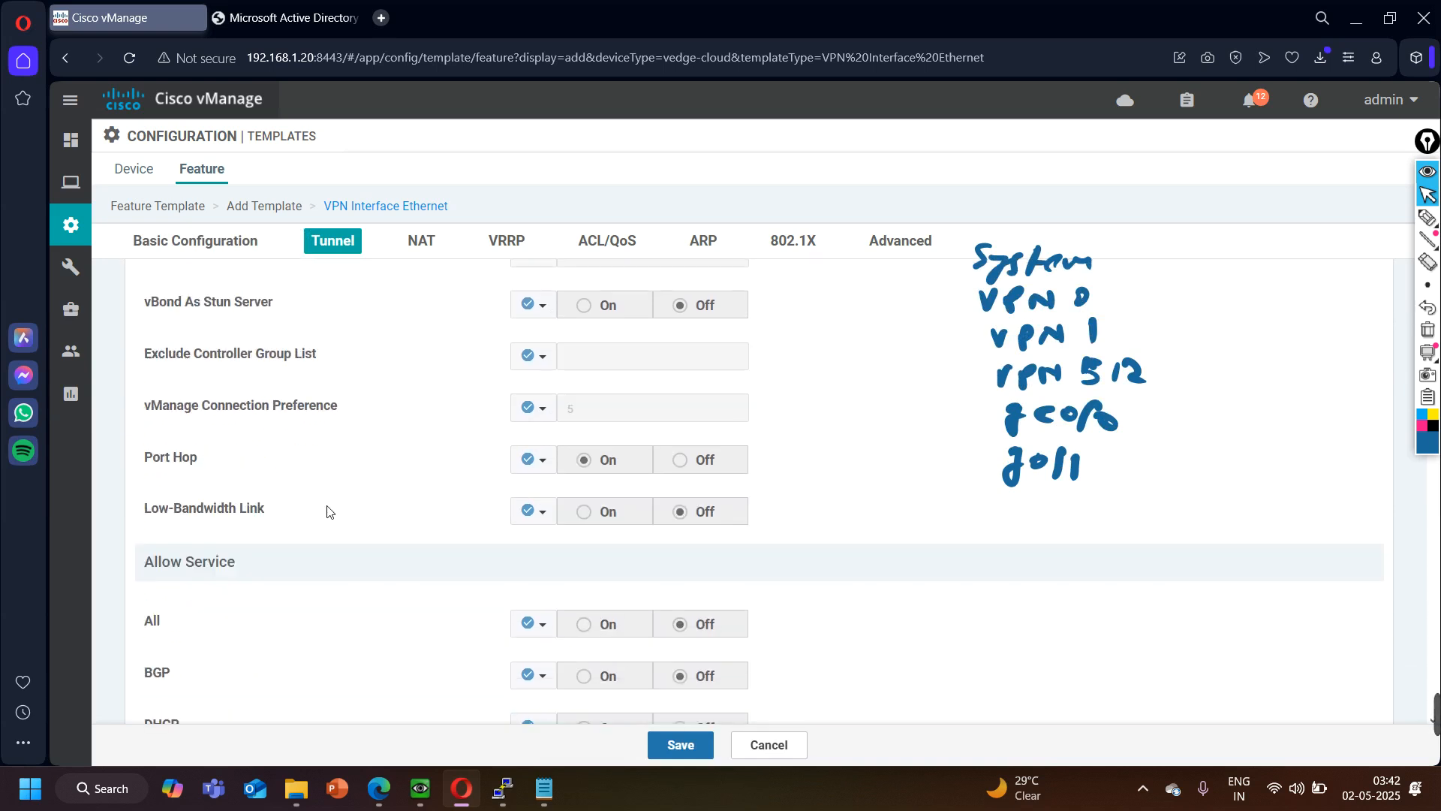
left_click(535, 342)
left_click(550, 374)
left_click(585, 344)
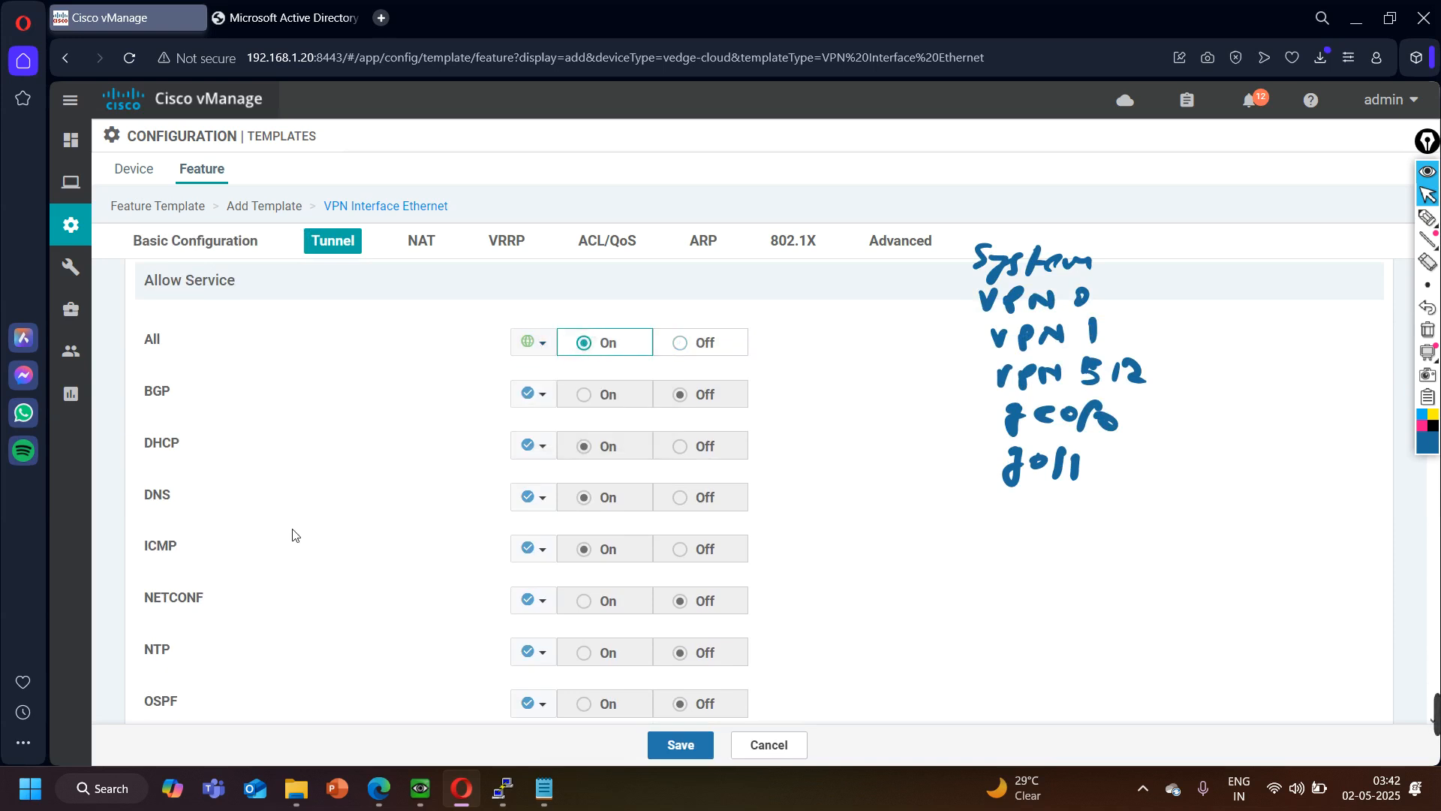
- Allow the NETCONF and SSH services on the tunnel by setting both to a global On
scroll(229, 571, "down", 1)
left_click(537, 507)
left_click(561, 536)
left_click(597, 506)
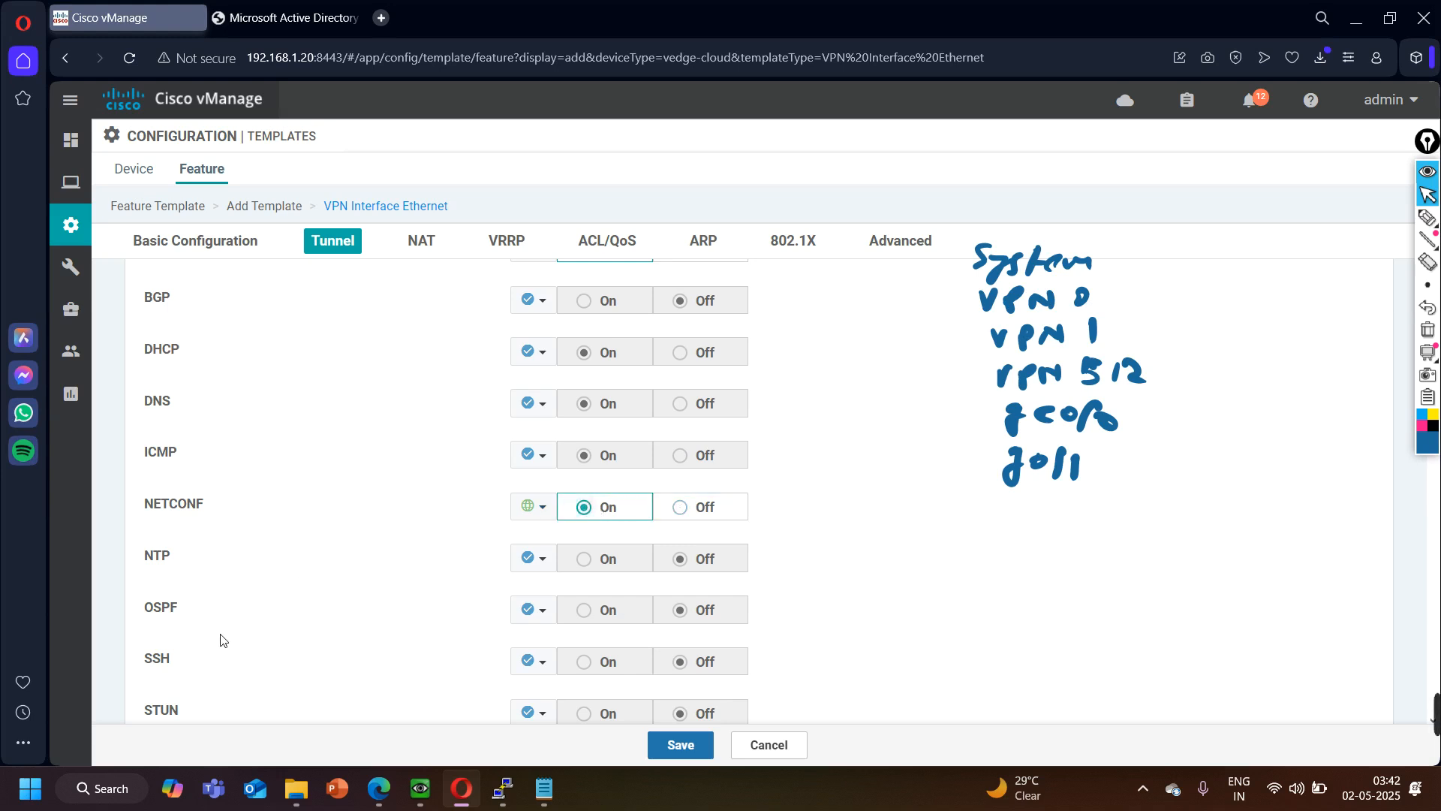
scroll(241, 625, "down", 1)
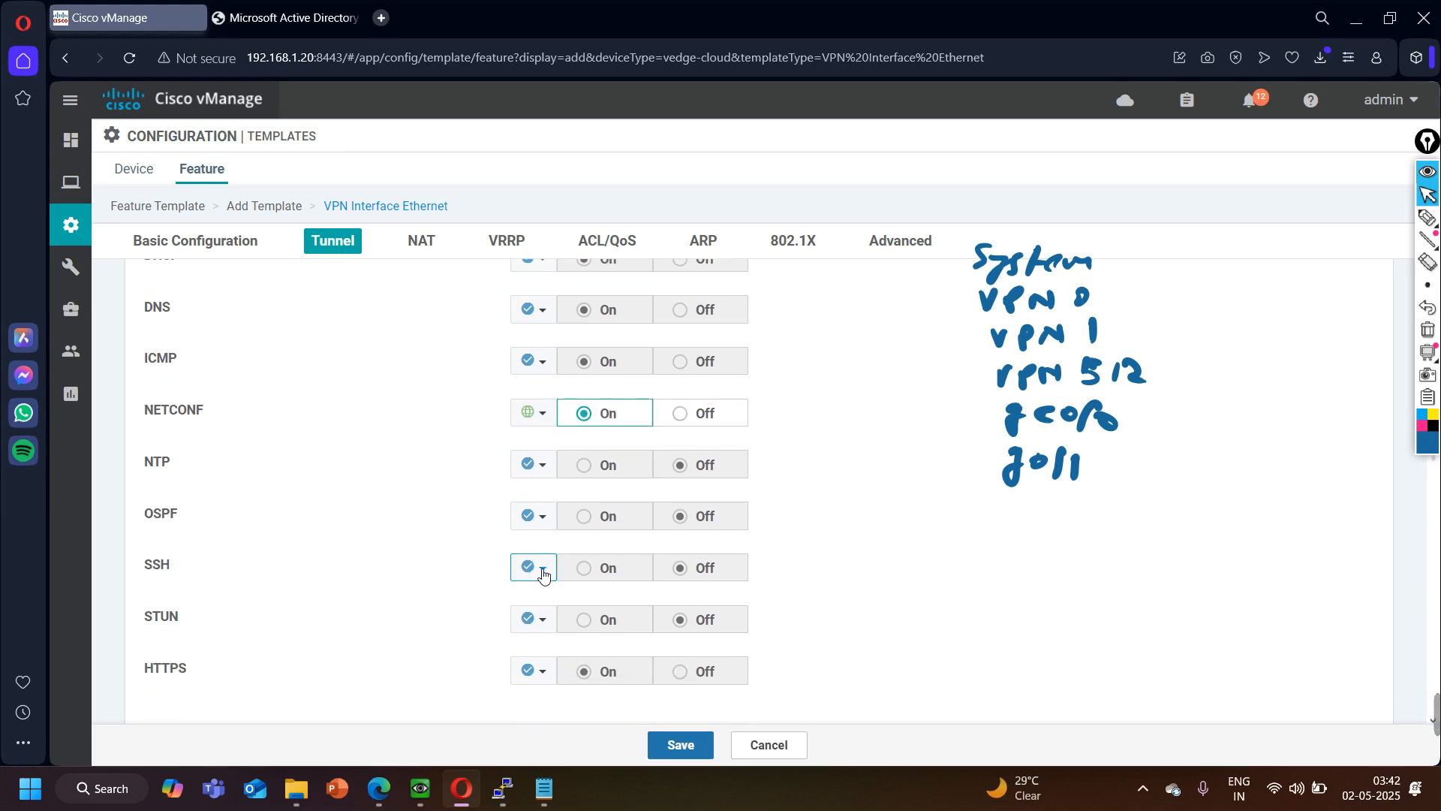
left_click(539, 568)
left_click(542, 595)
left_click(602, 578)
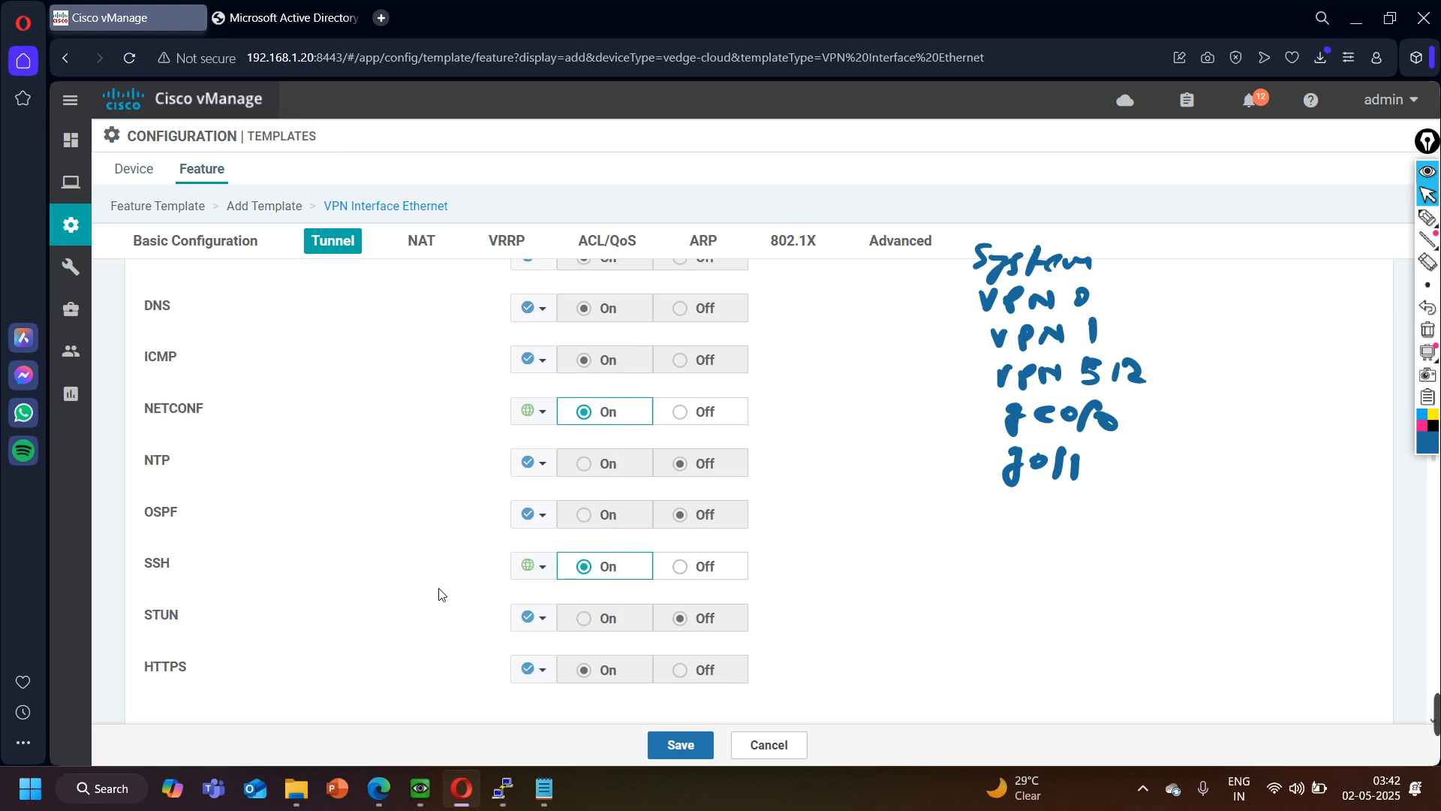
- Review the remaining ACL/QoS, ARP and Advanced settings and save the vEdge-Internet-Interface template
scroll(440, 592, "down", 8)
scroll(441, 594, "down", 10)
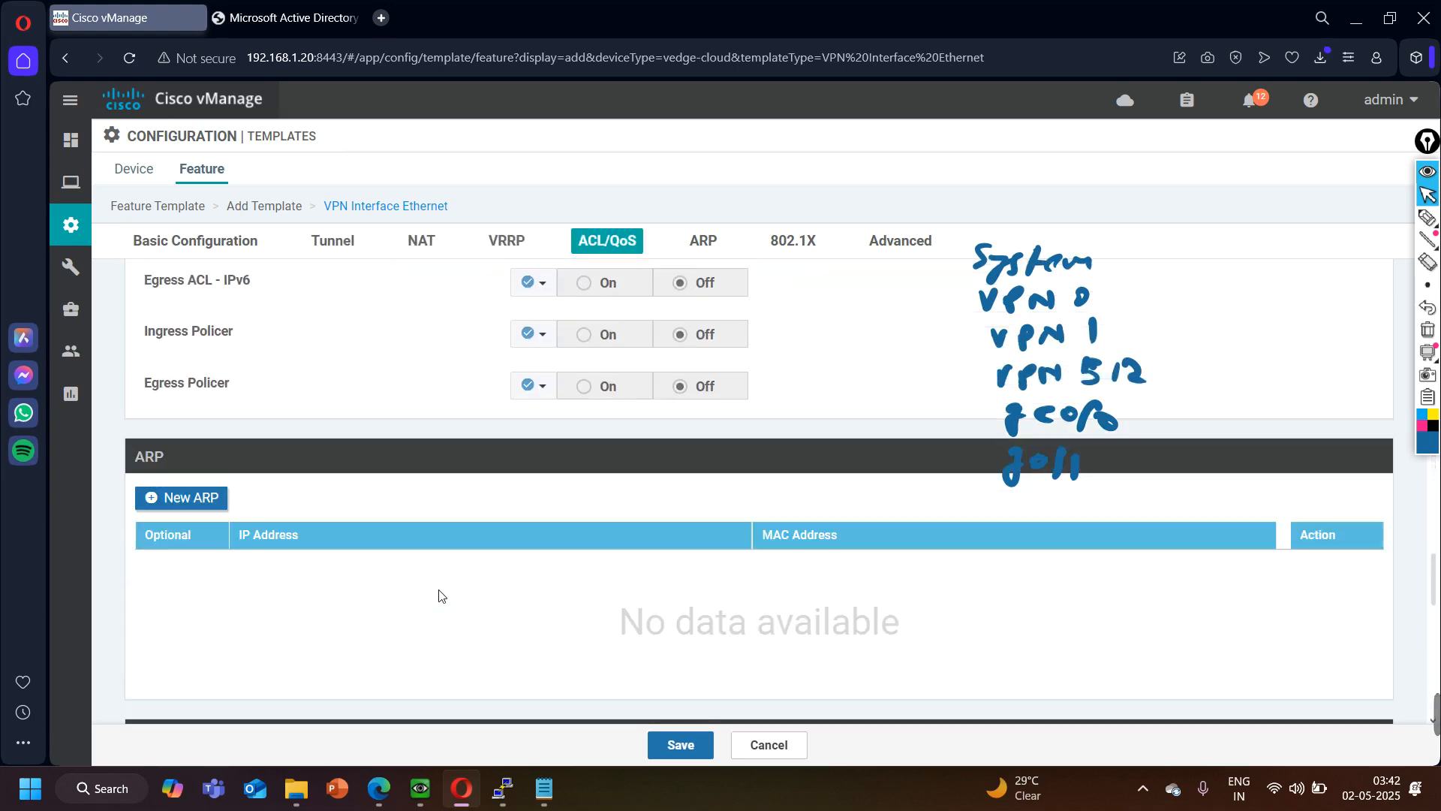
scroll(439, 594, "up", 5)
scroll(439, 595, "down", 10)
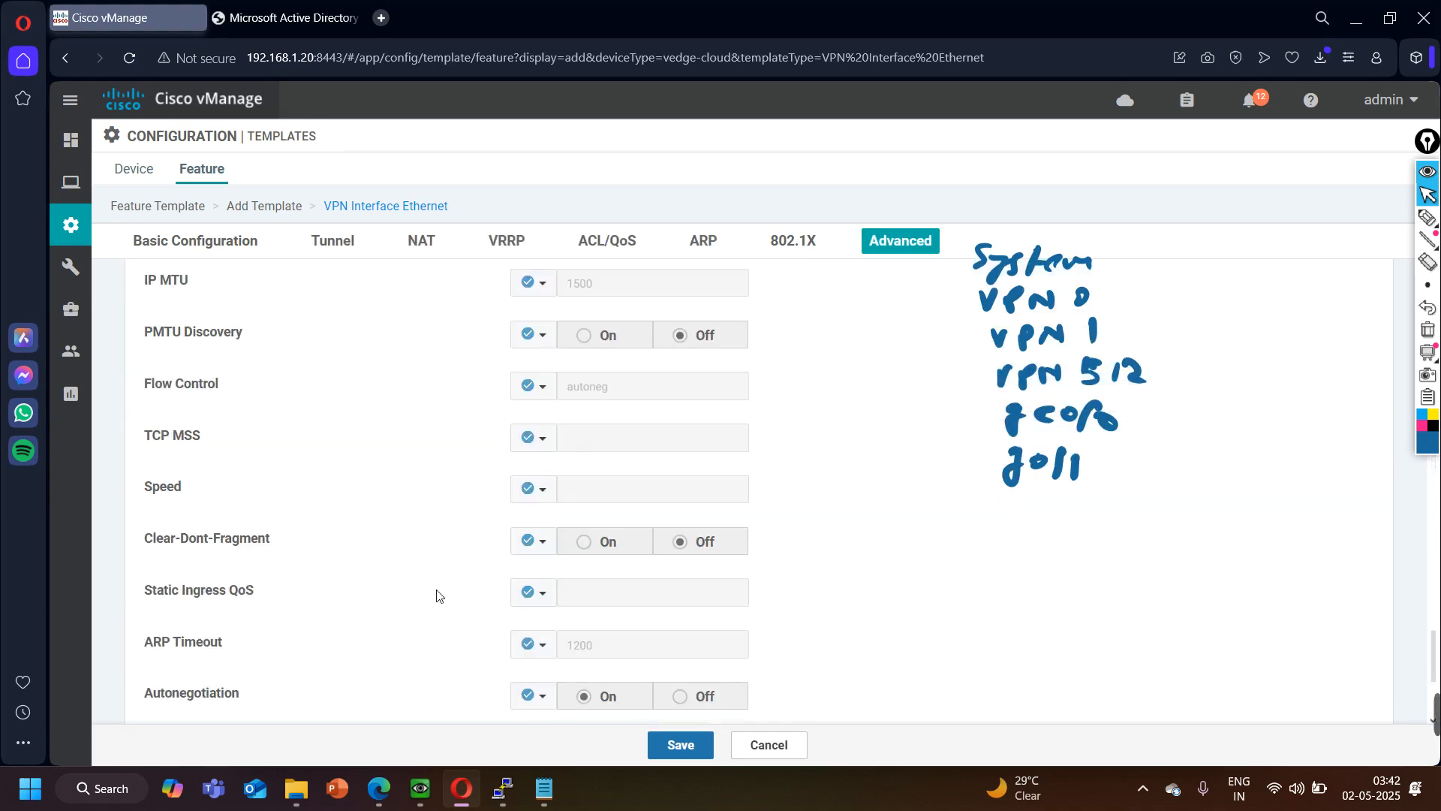
left_click(698, 740)
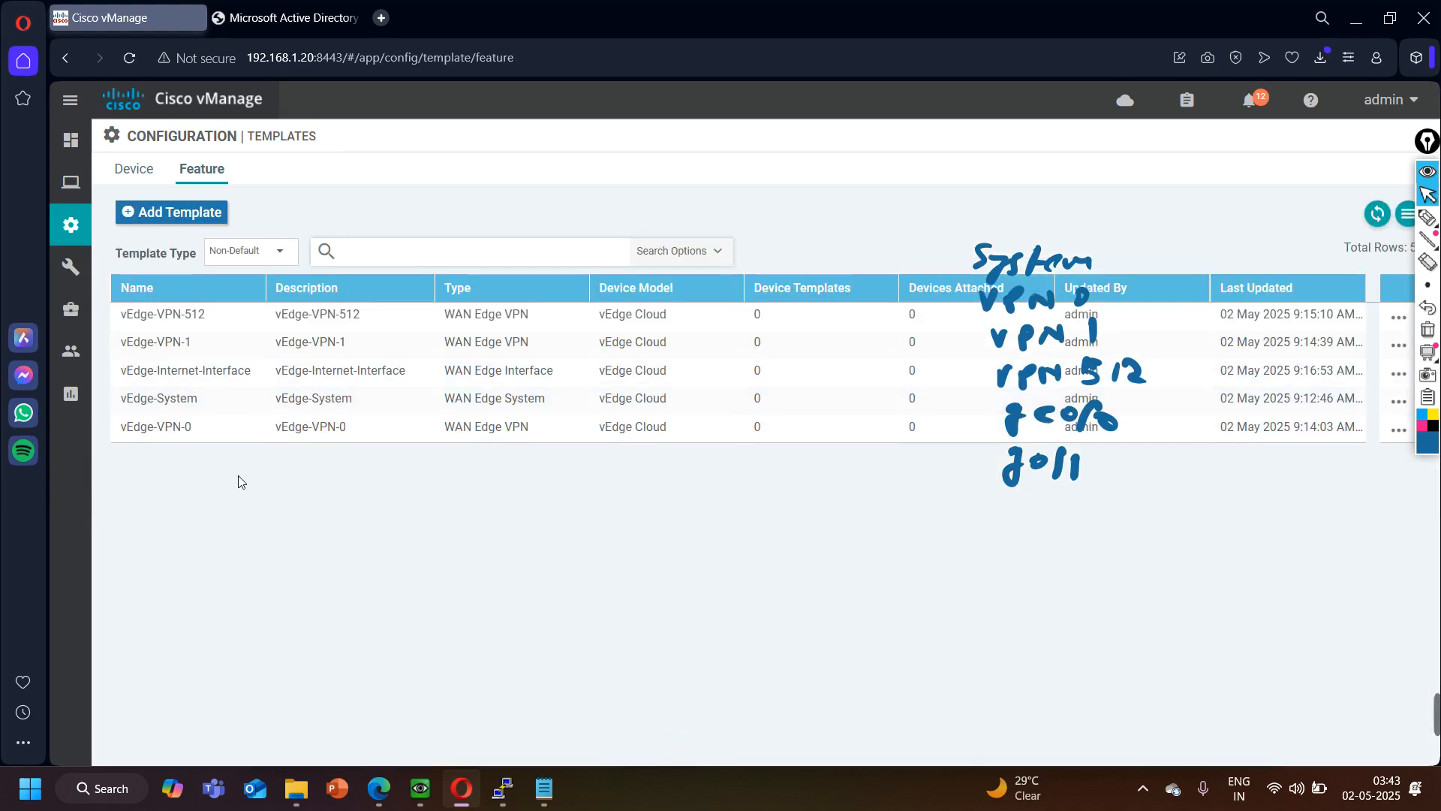
- Copy the vEdge-Internet-Interface template, using vEdge-LAN-Interface as both the template name and the description of the copy
left_click(1398, 376)
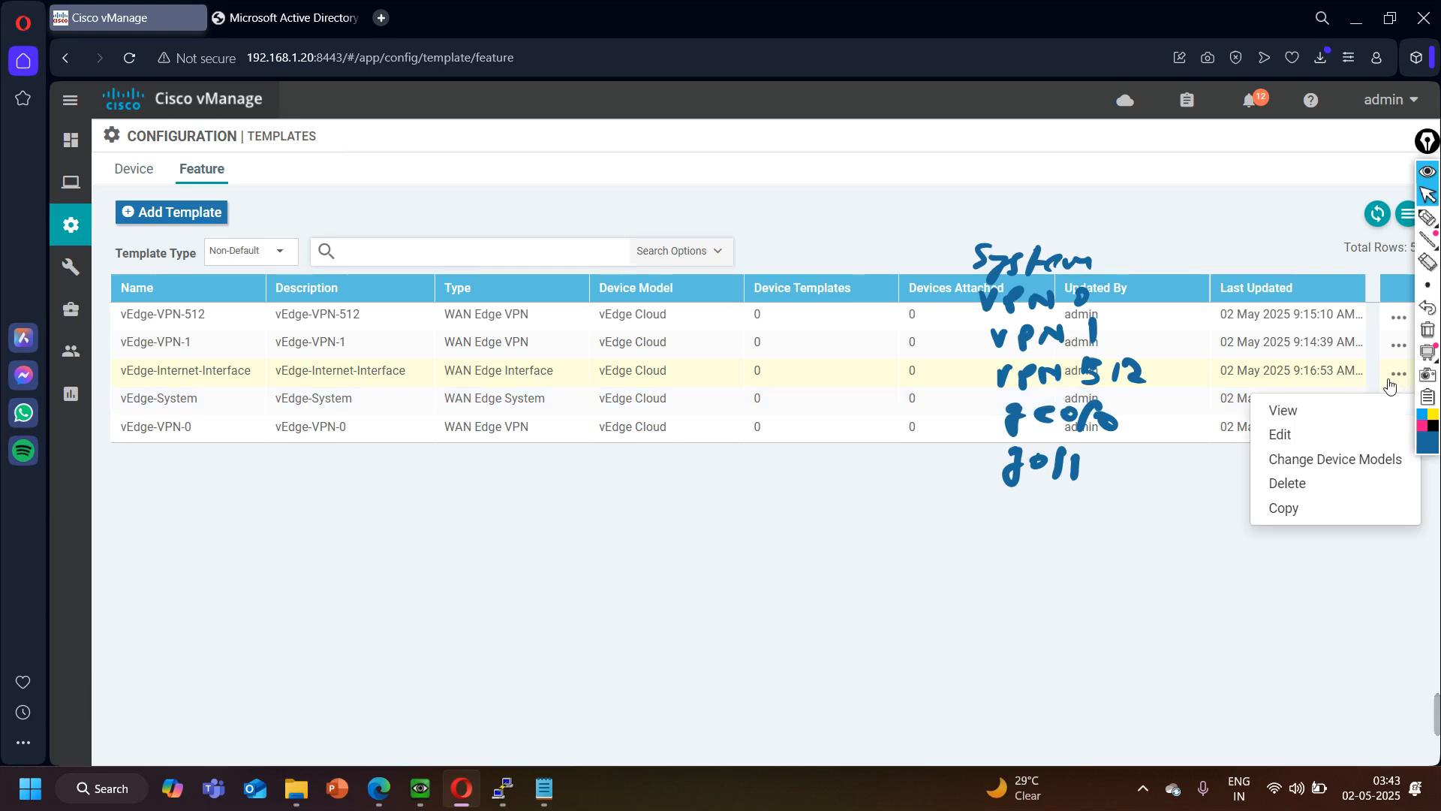
left_click(1285, 508)
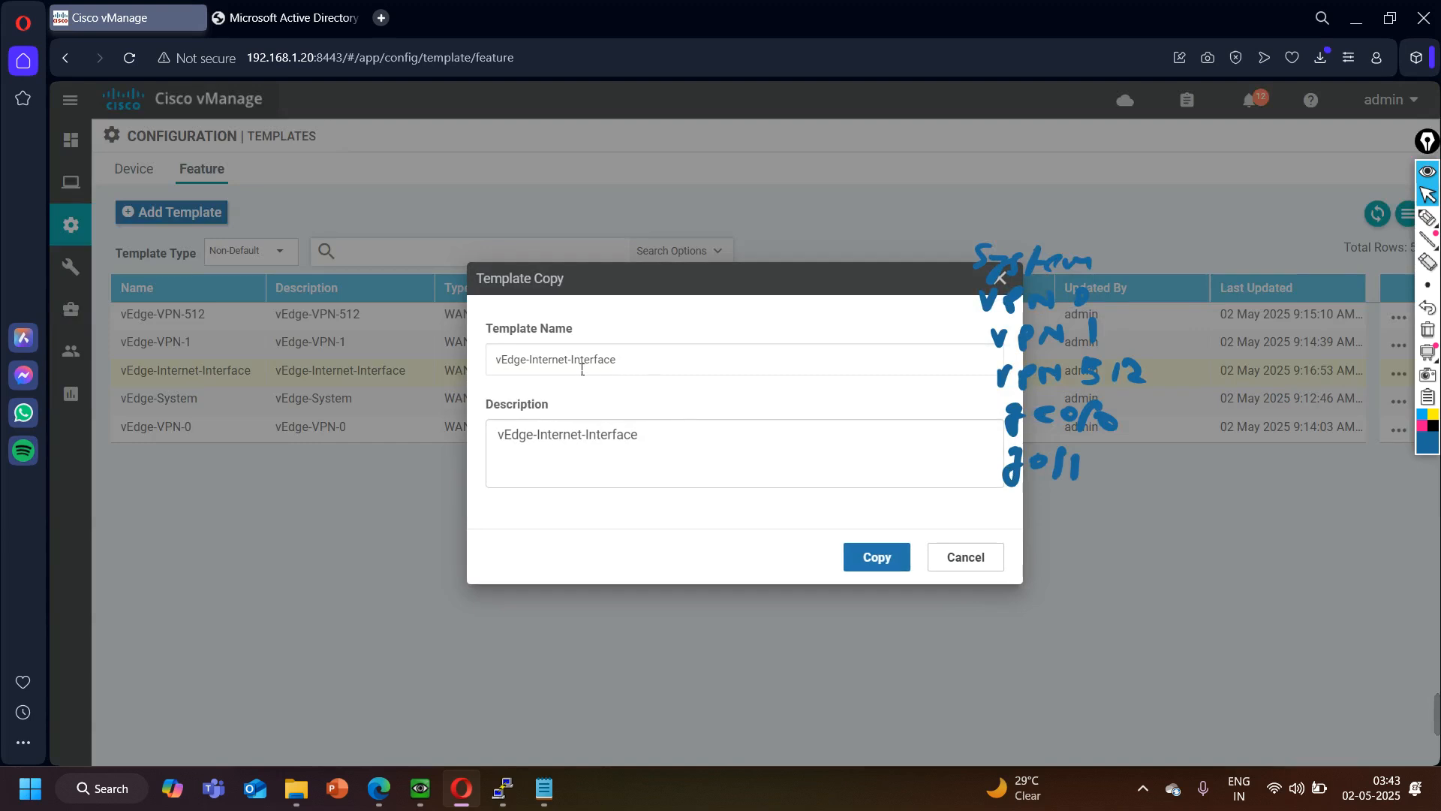
left_click_drag(569, 368, 542, 369)
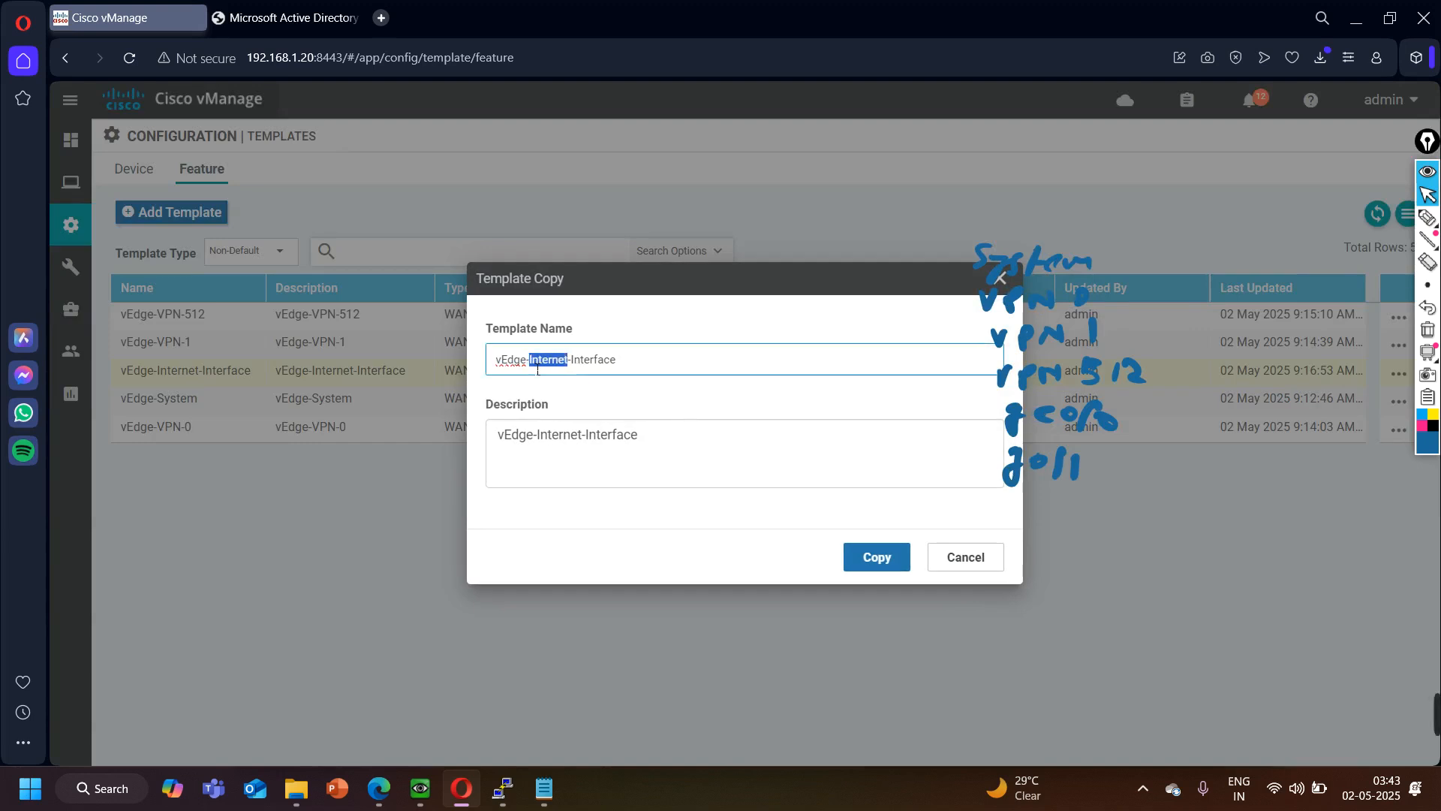
type("LAN")
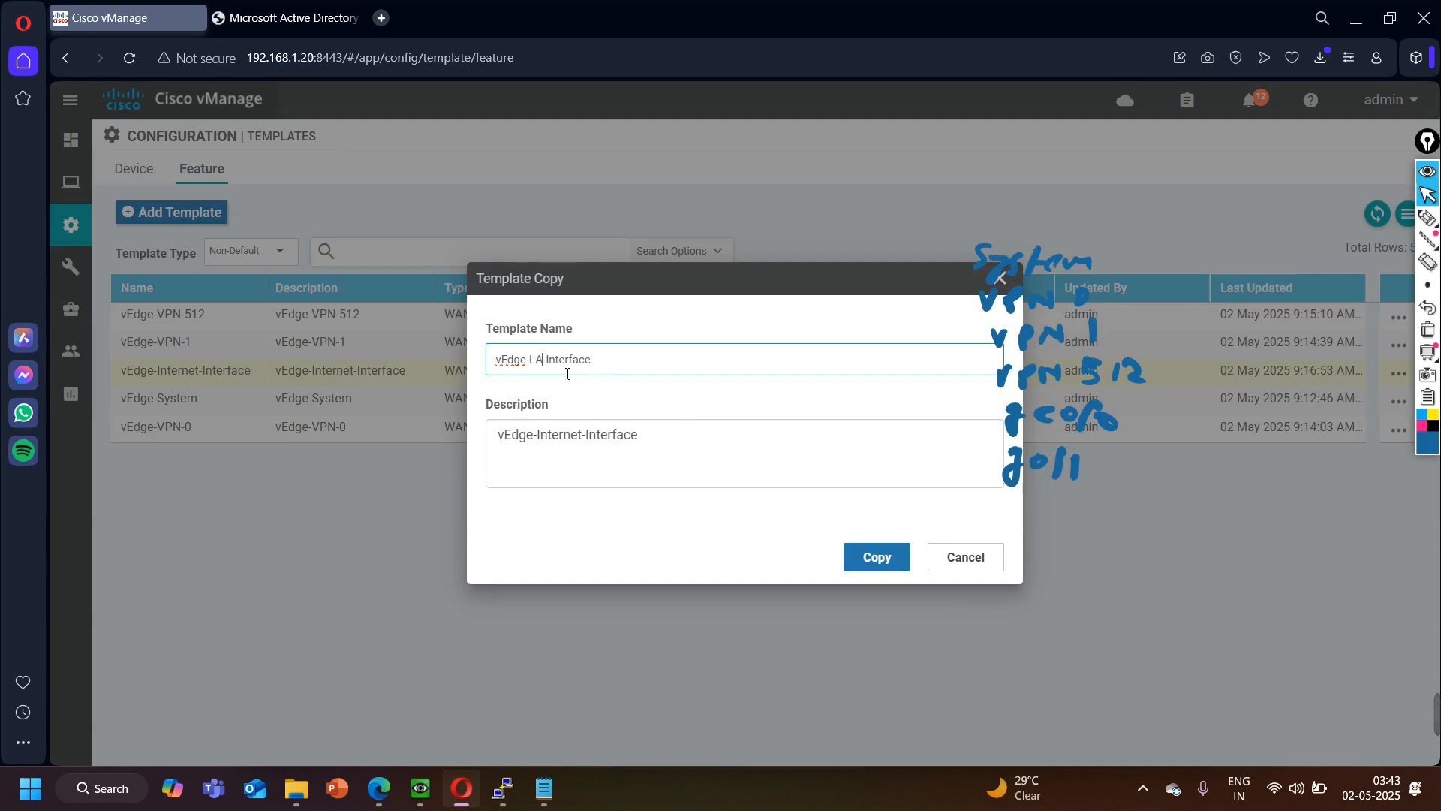
key("ctrl+a")
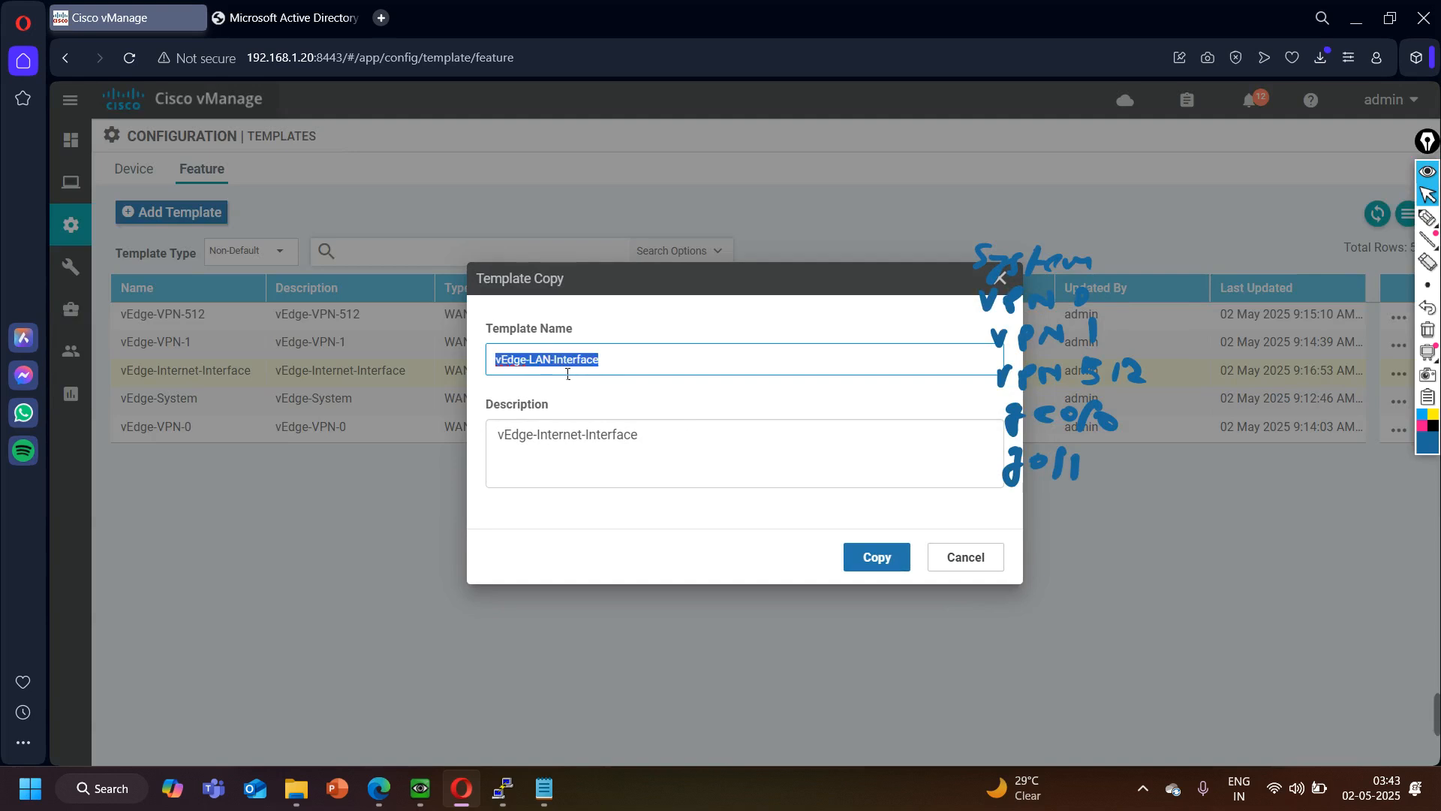
left_click(597, 440)
key("ctrl+a")
key("ctrl+v")
left_click(876, 557)
- Open the vEdge-LAN-Interface template for editing and set its interface name to ge0/1, checking the port against the network topology
left_click(265, 404)
left_click(1399, 404)
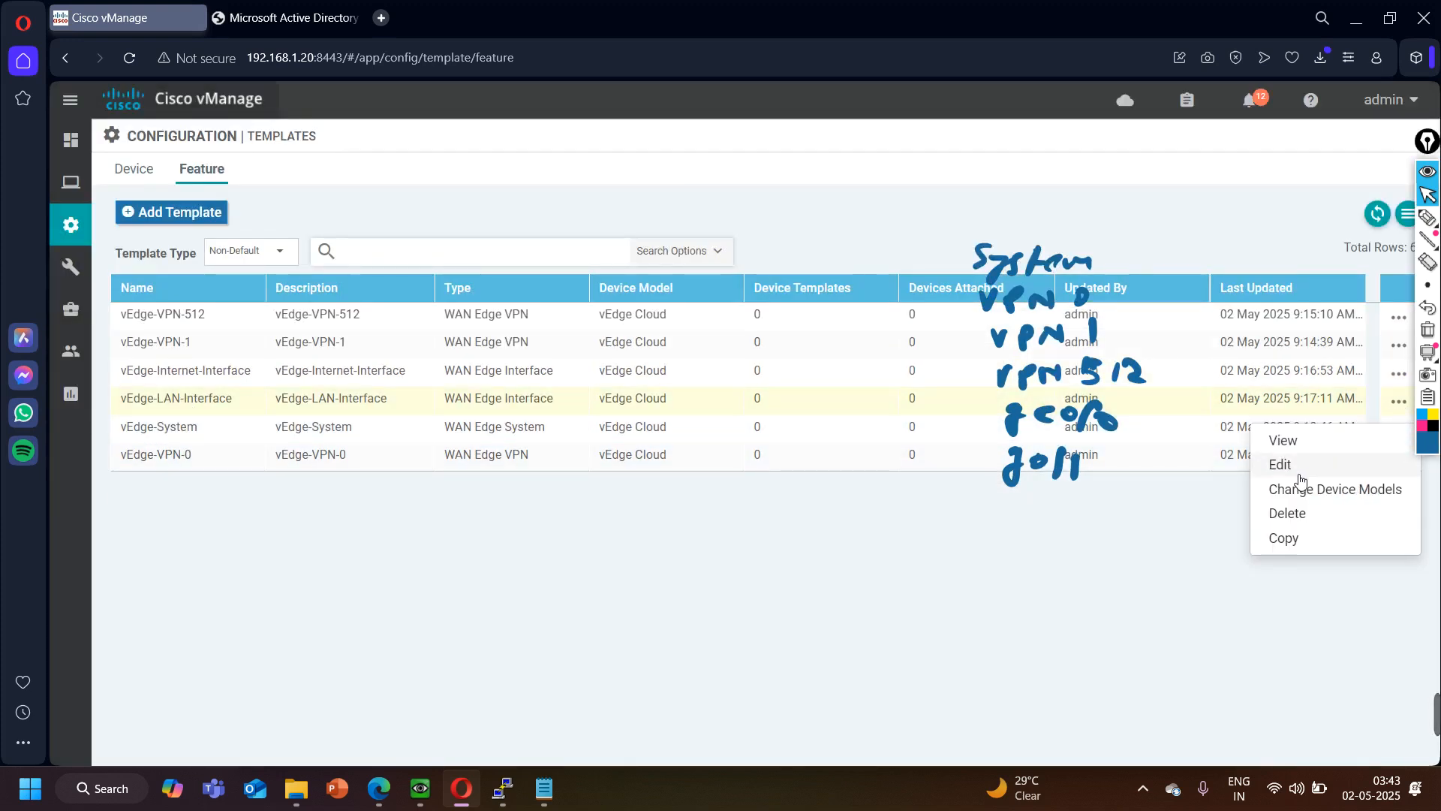
left_click(1287, 465)
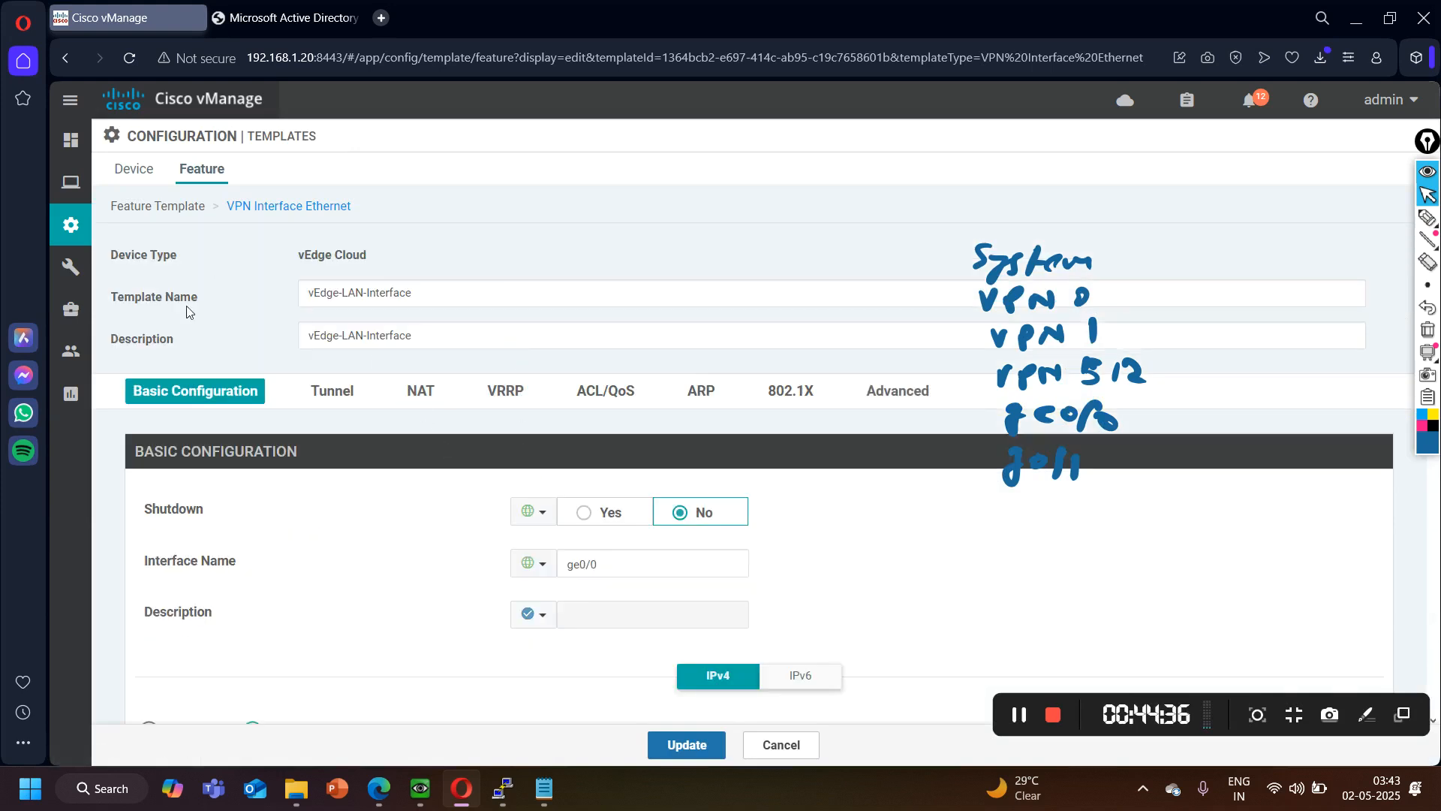
left_click(615, 571)
key("BackSpace")
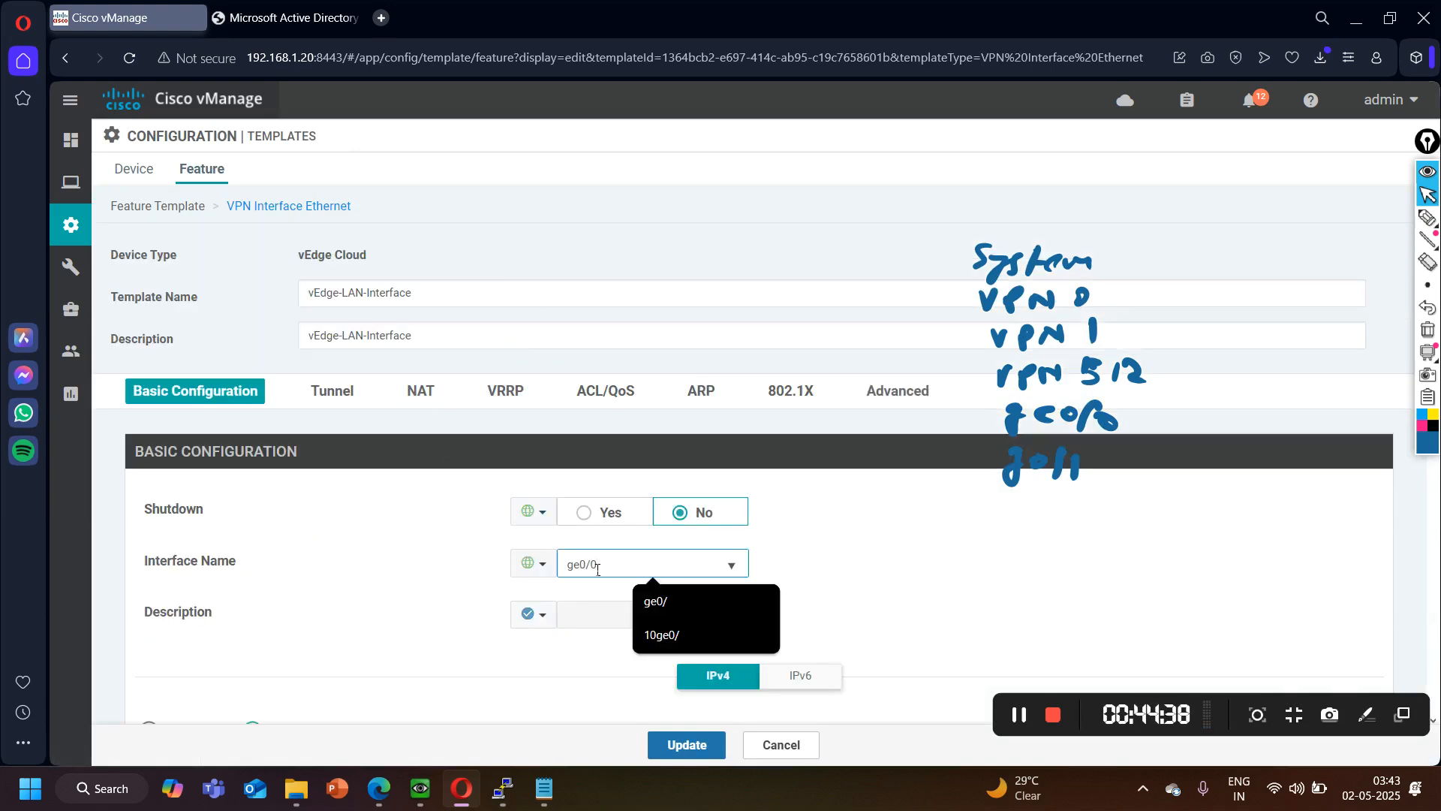
type("1")
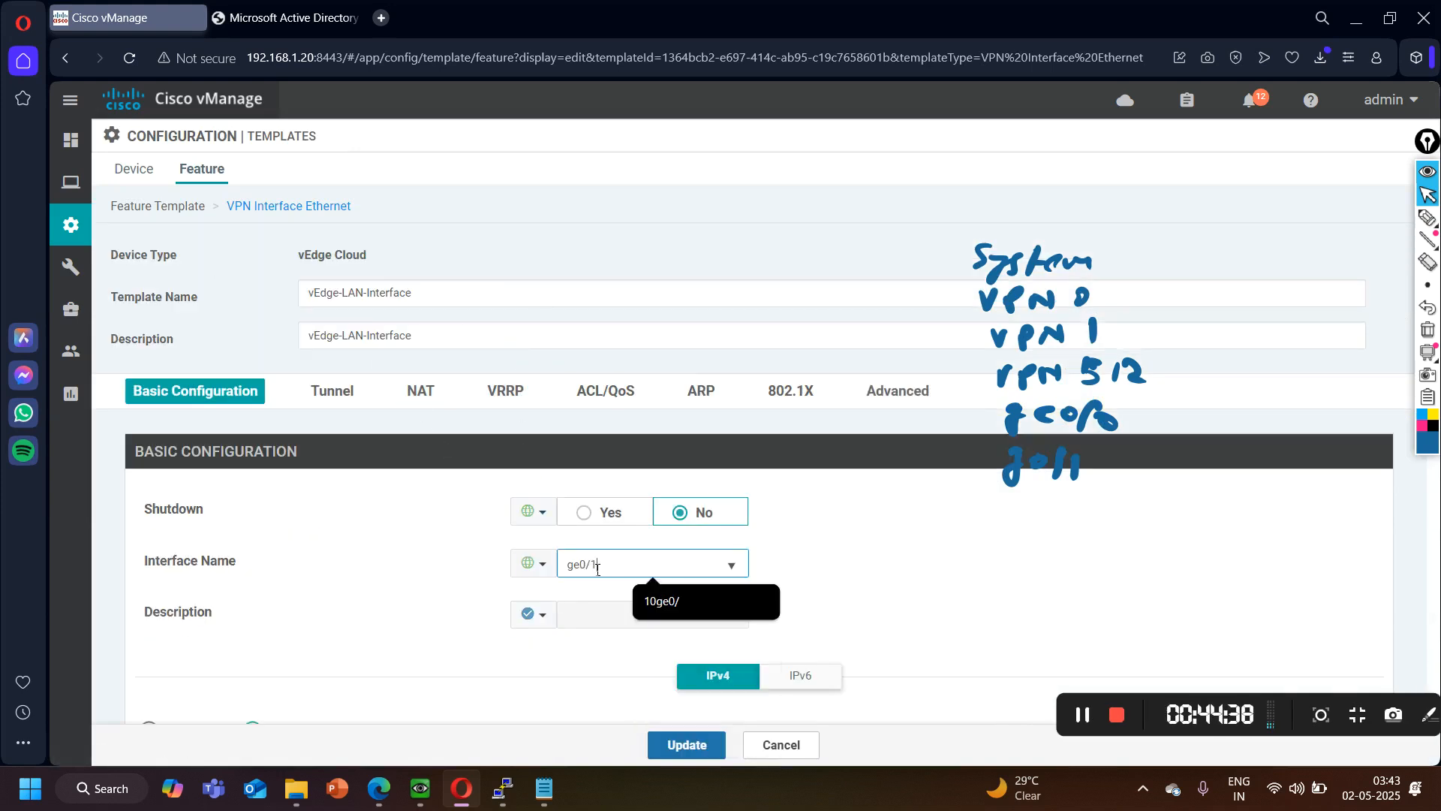
left_click(380, 794)
left_click(381, 794)
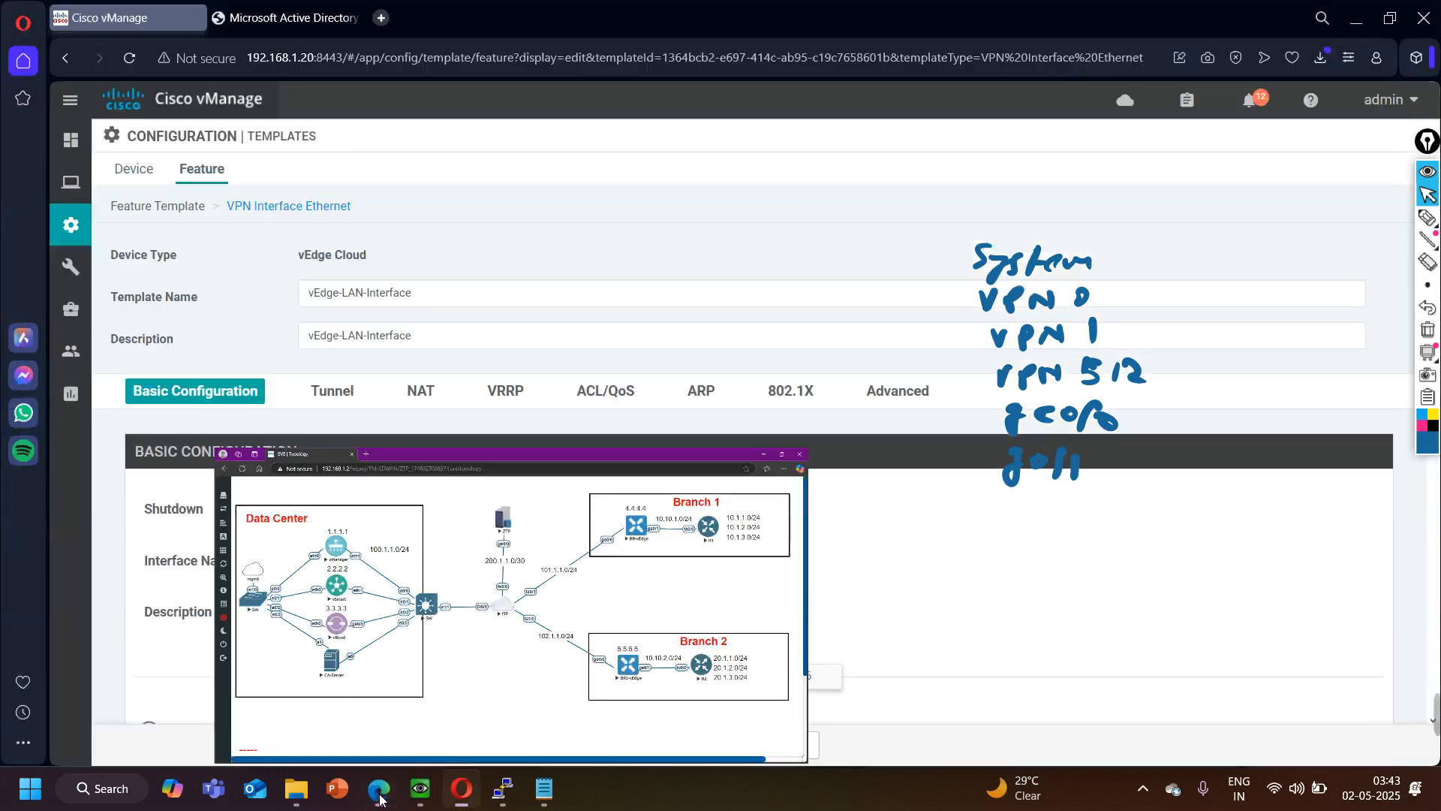
- Change the device-specific key of the LAN interface's IPv4 address to g1-ip-address
scroll(461, 593, "down", 3)
scroll(460, 595, "down", 2)
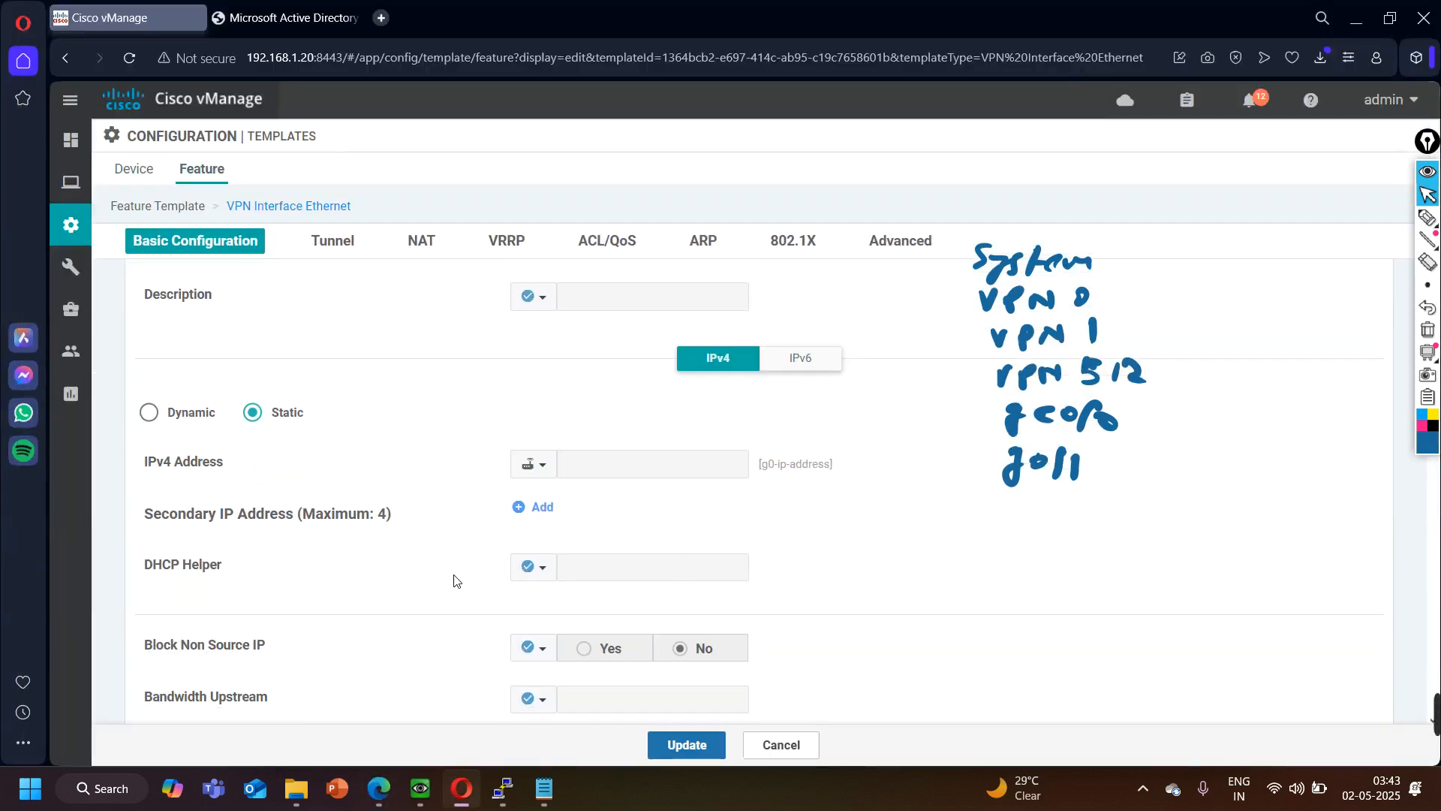
left_click(534, 464)
mouse_move(622, 532)
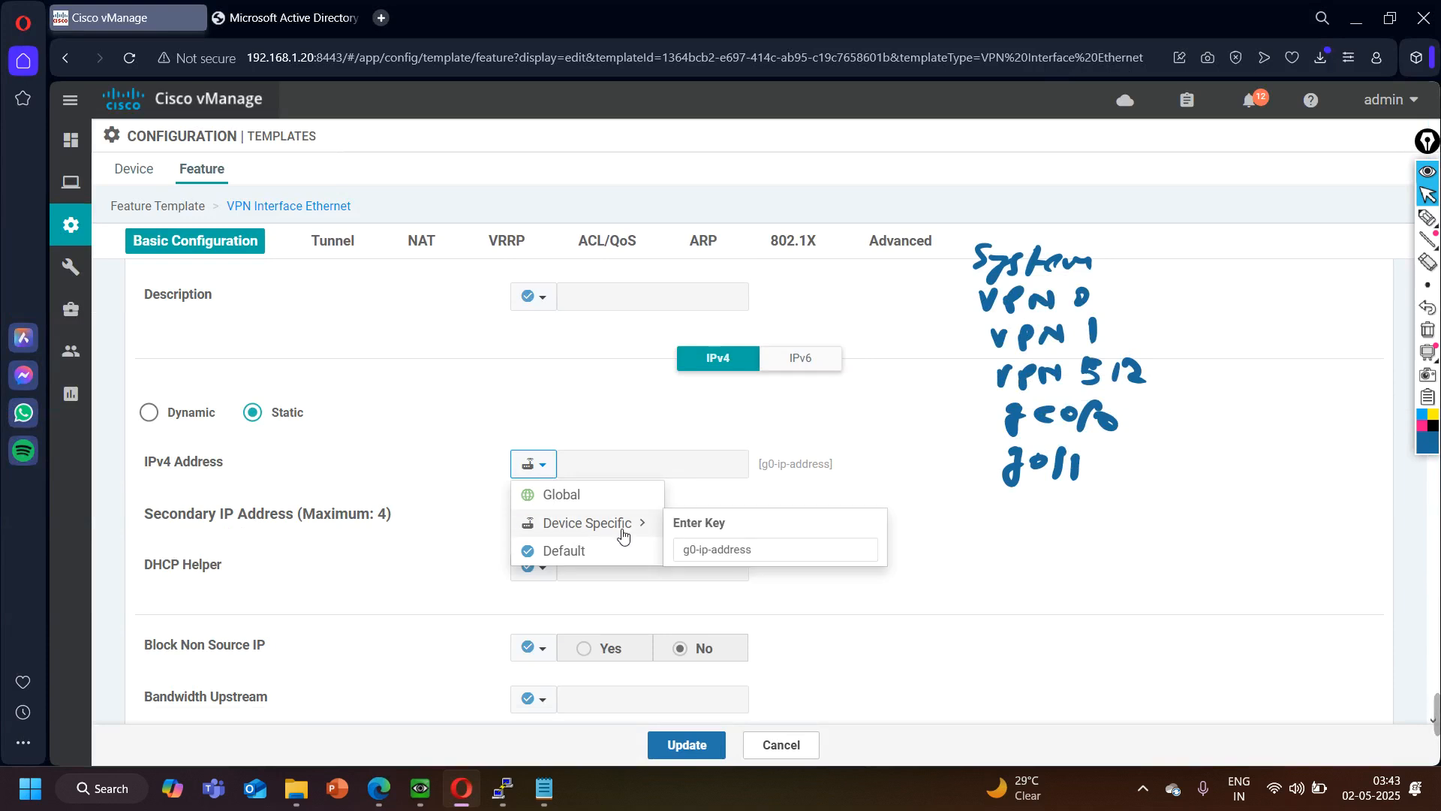
left_click(698, 550)
key("BackSpace")
type("1")
left_click(405, 447)
- Set Tunnel Interface to Off in the vEdge-LAN-Interface template and review its remaining sections
scroll(349, 605, "down", 5)
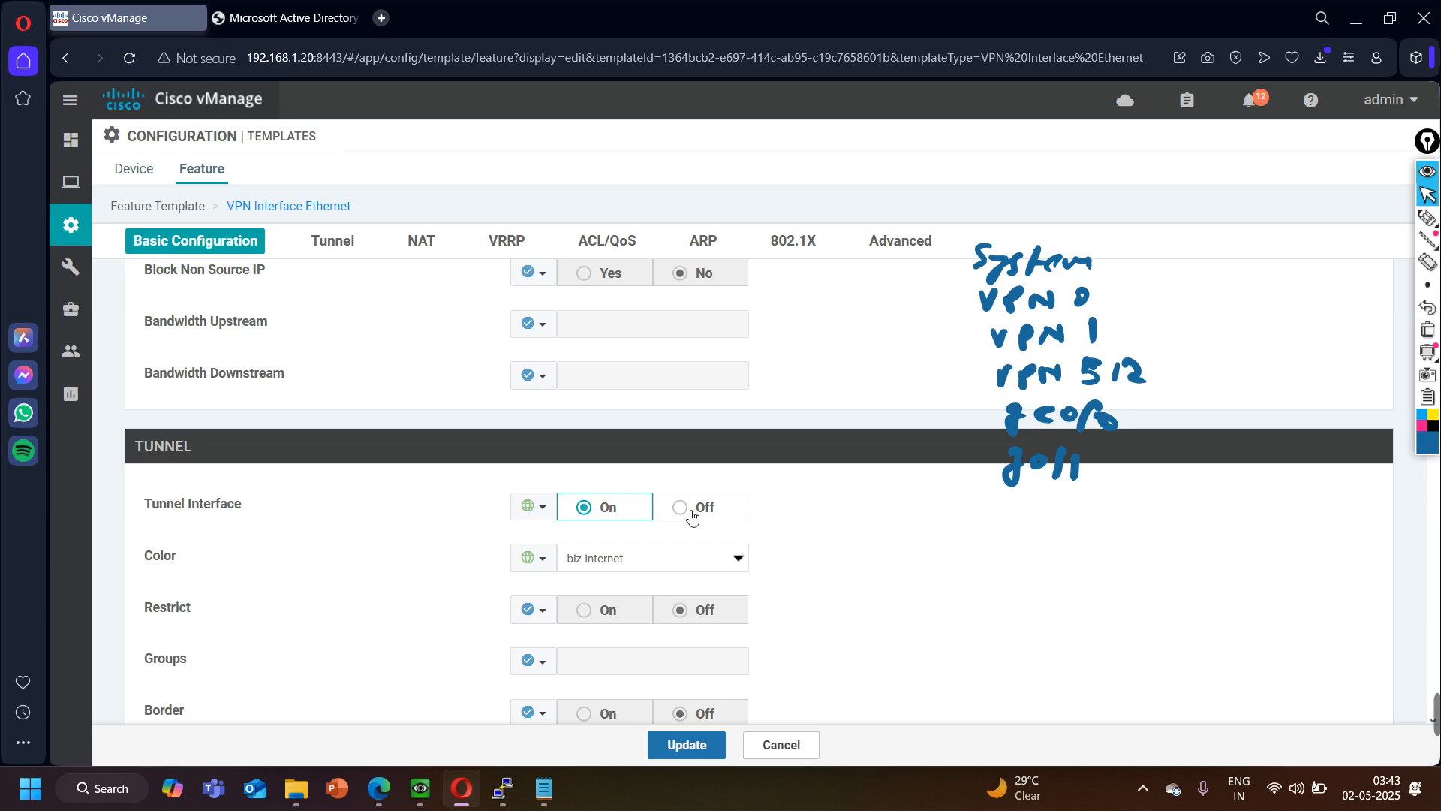
left_click(691, 513)
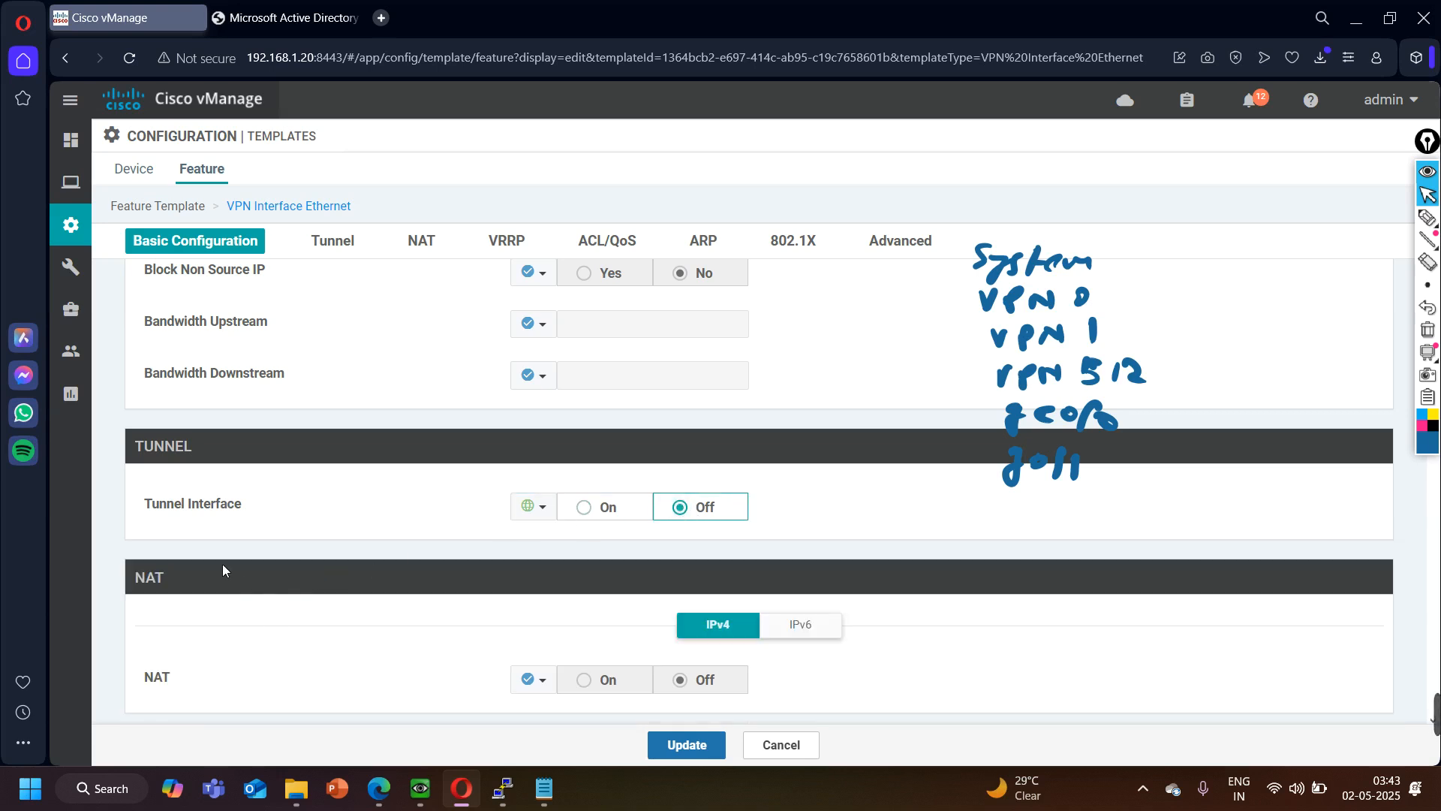
scroll(253, 529, "down", 10)
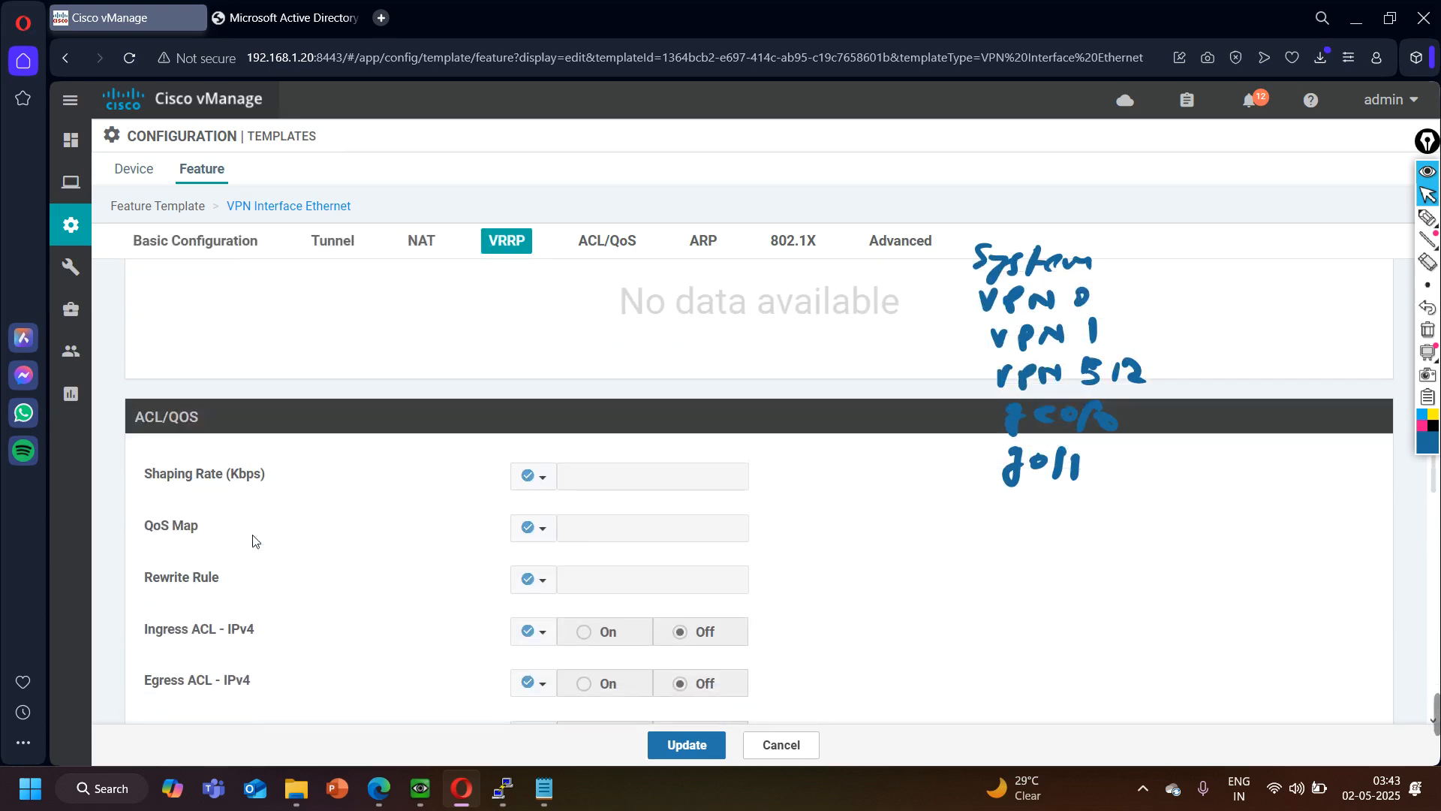
scroll(259, 548, "down", 10)
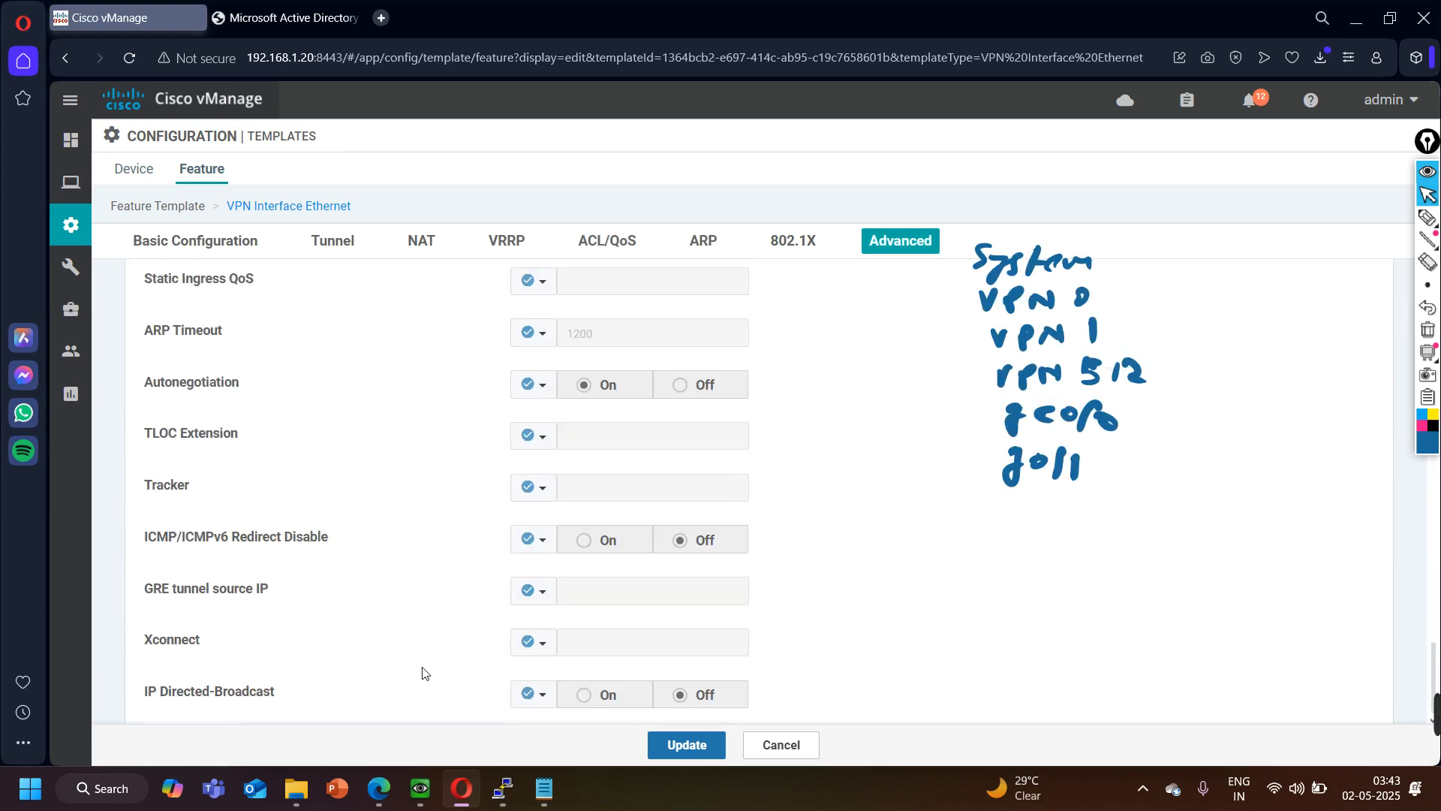
scroll(661, 616, "up", 10)
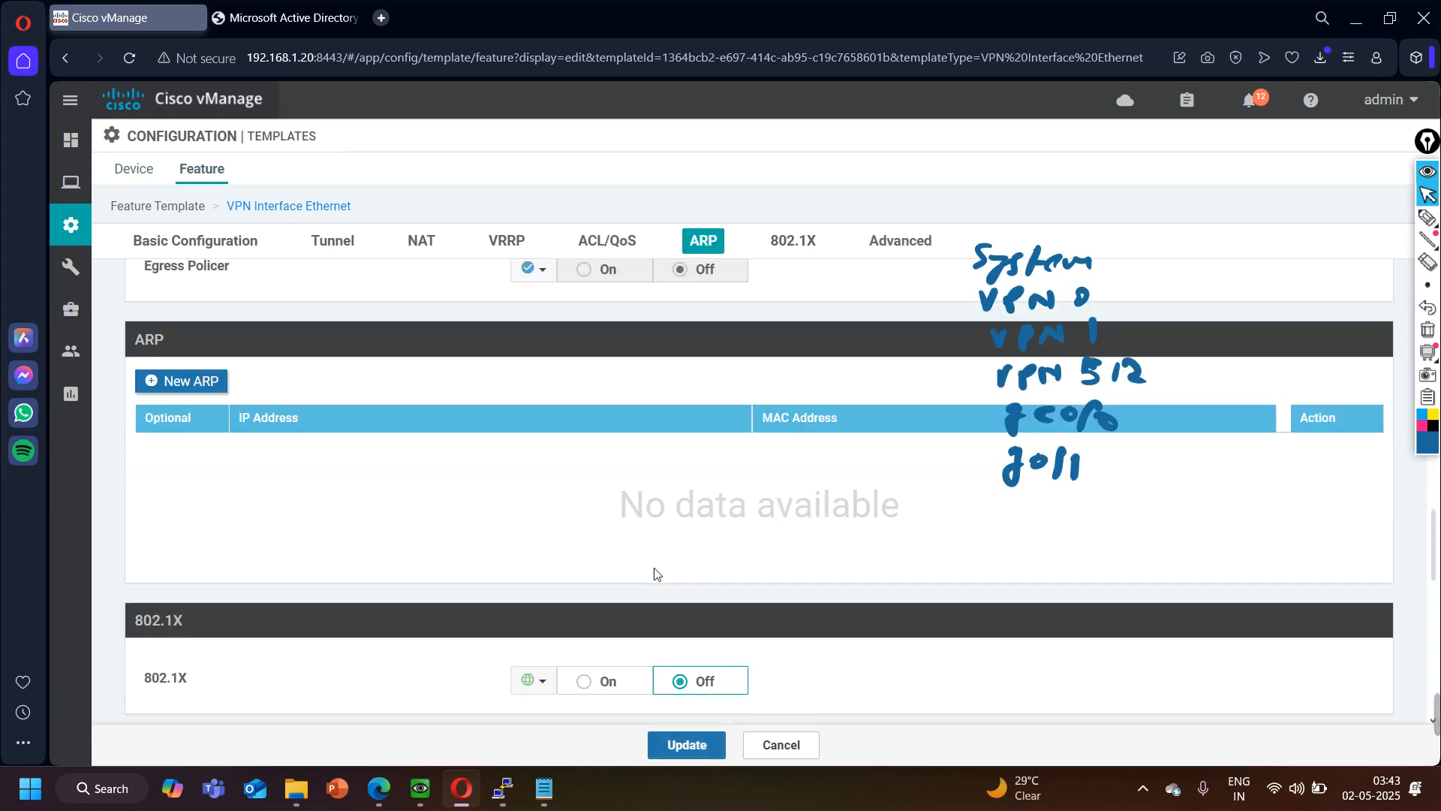
scroll(654, 568, "up", 10)
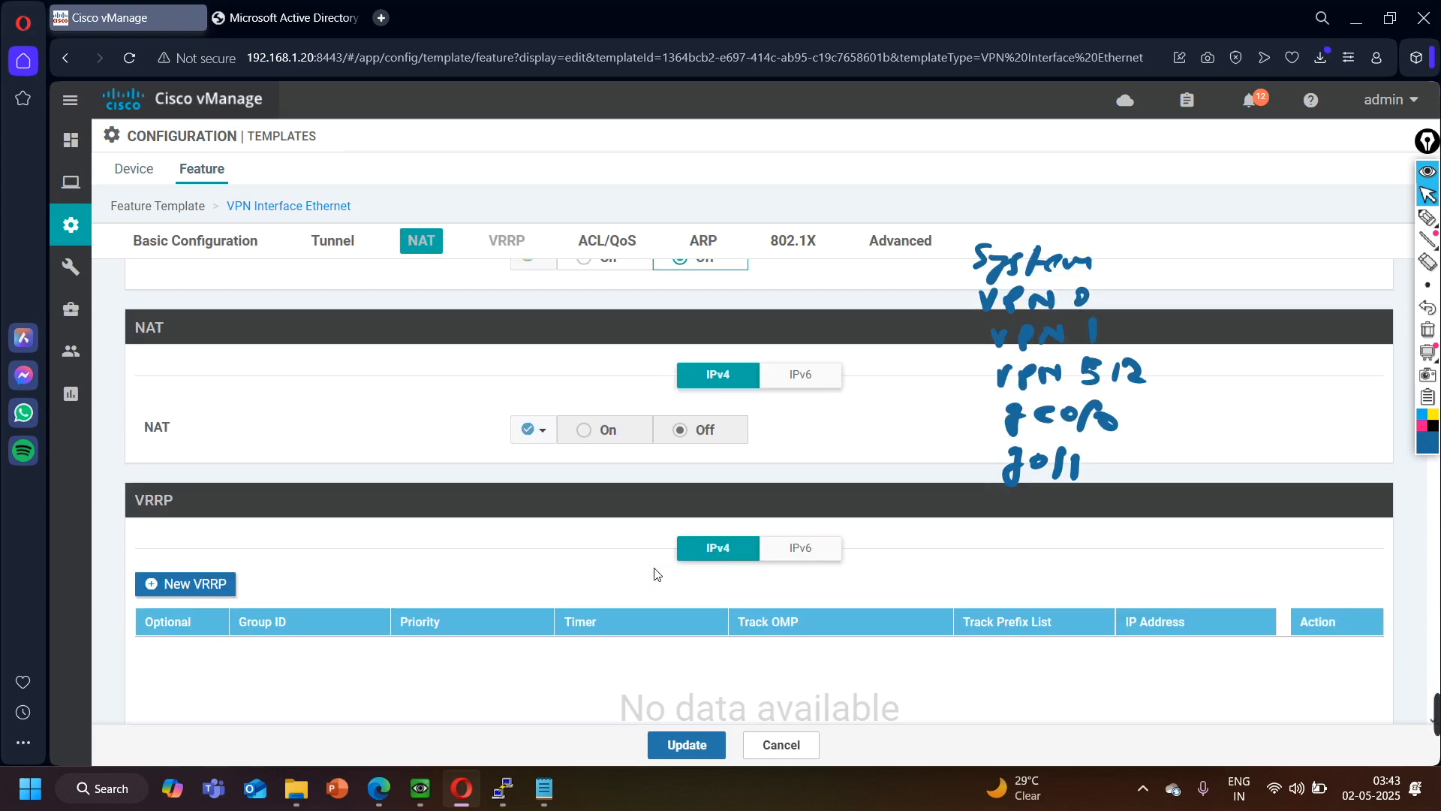
- Save the changes to the vEdge-LAN-Interface feature template
scroll(655, 574, "up", 5)
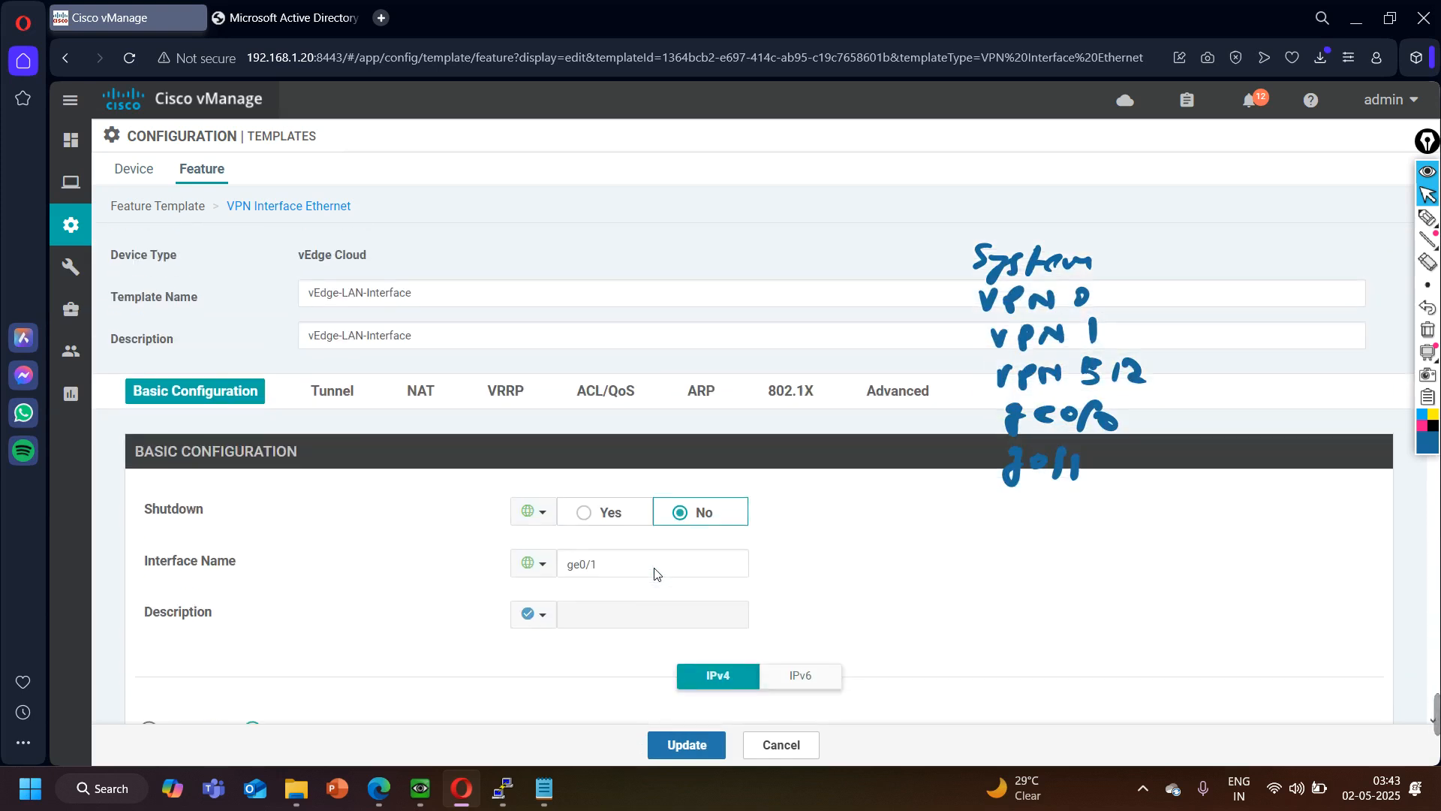
left_click(687, 744)
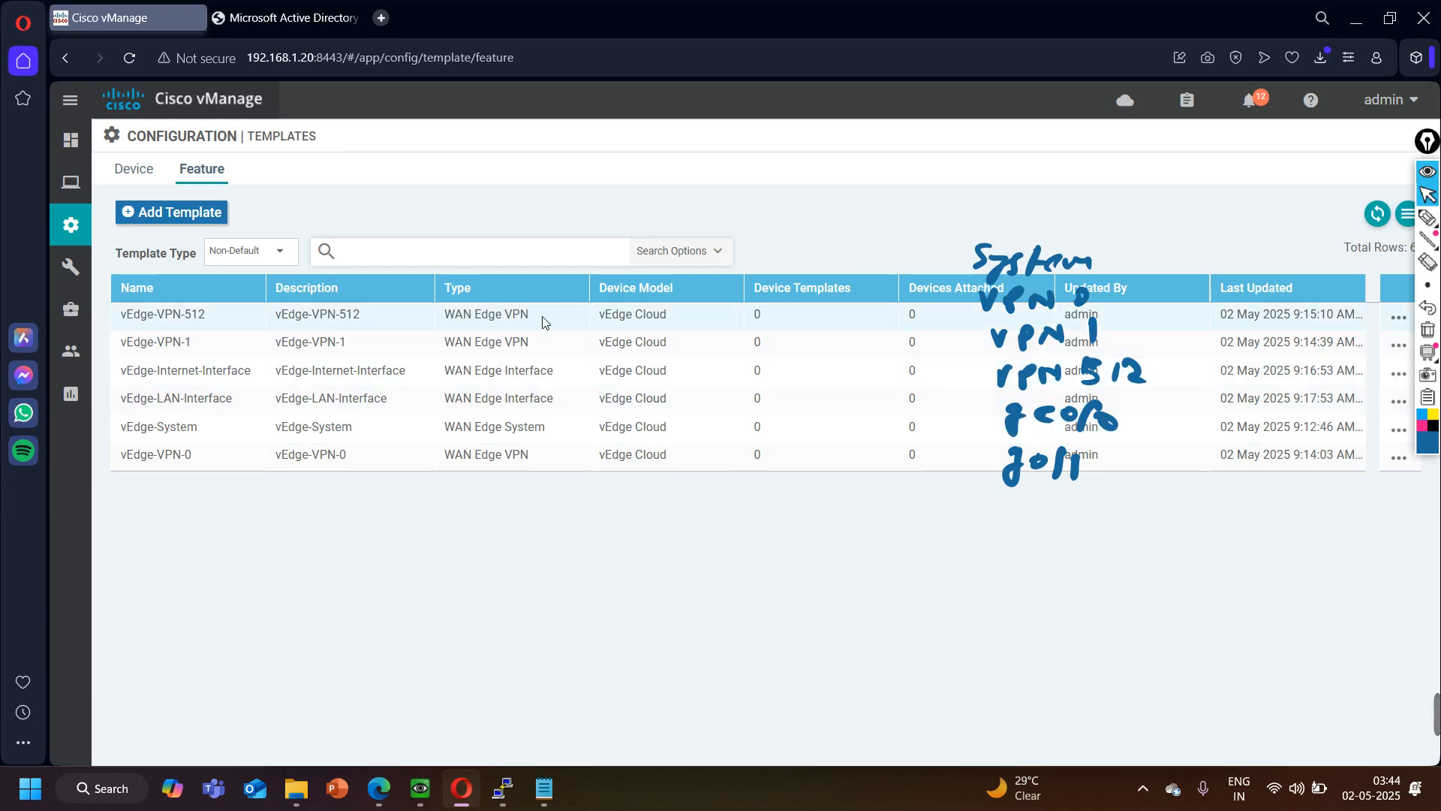
- Copy the vEdge-LAN-Interface template, using vEdge-MGMT-Interface as both the template name and the description of the copy
left_click(193, 459)
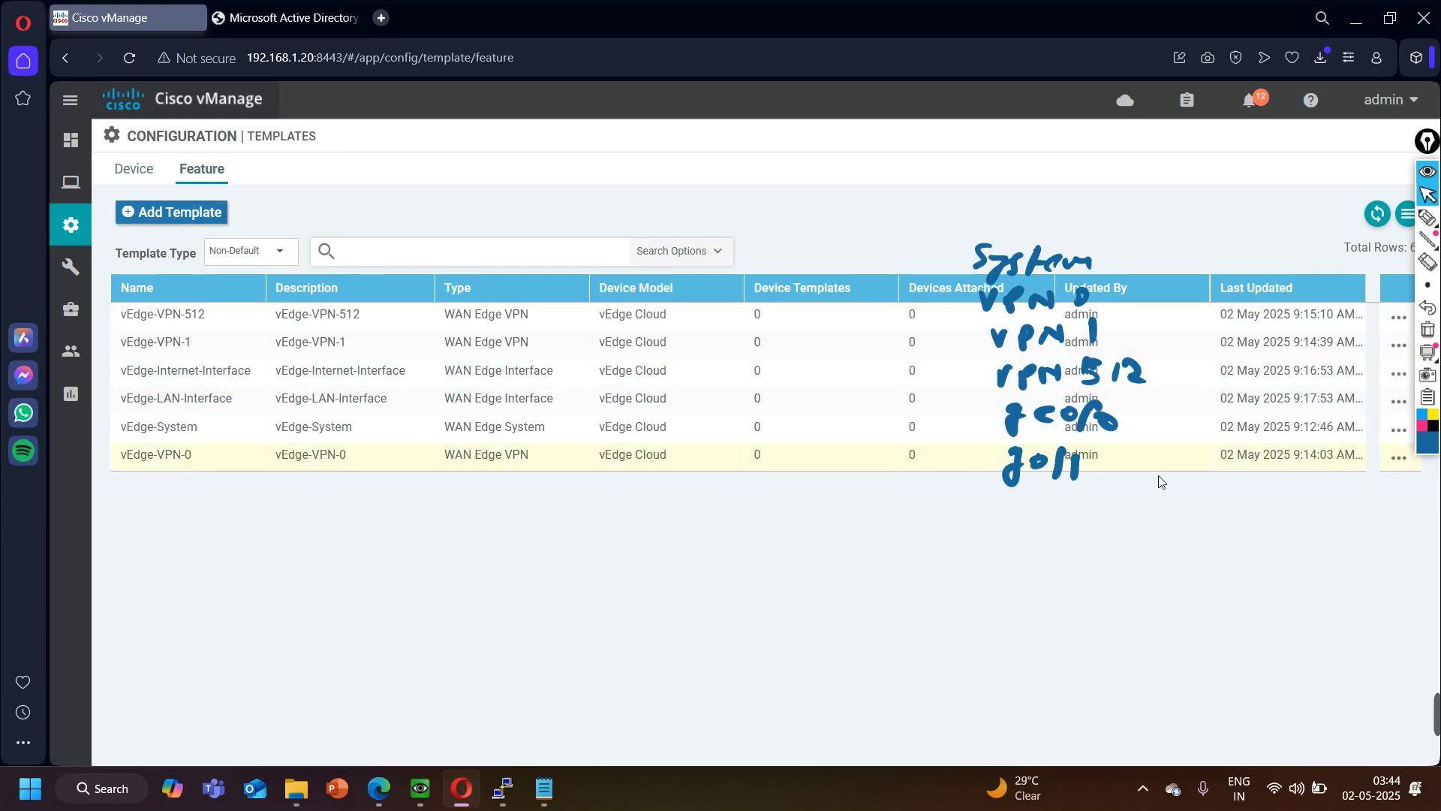
left_click(1399, 458)
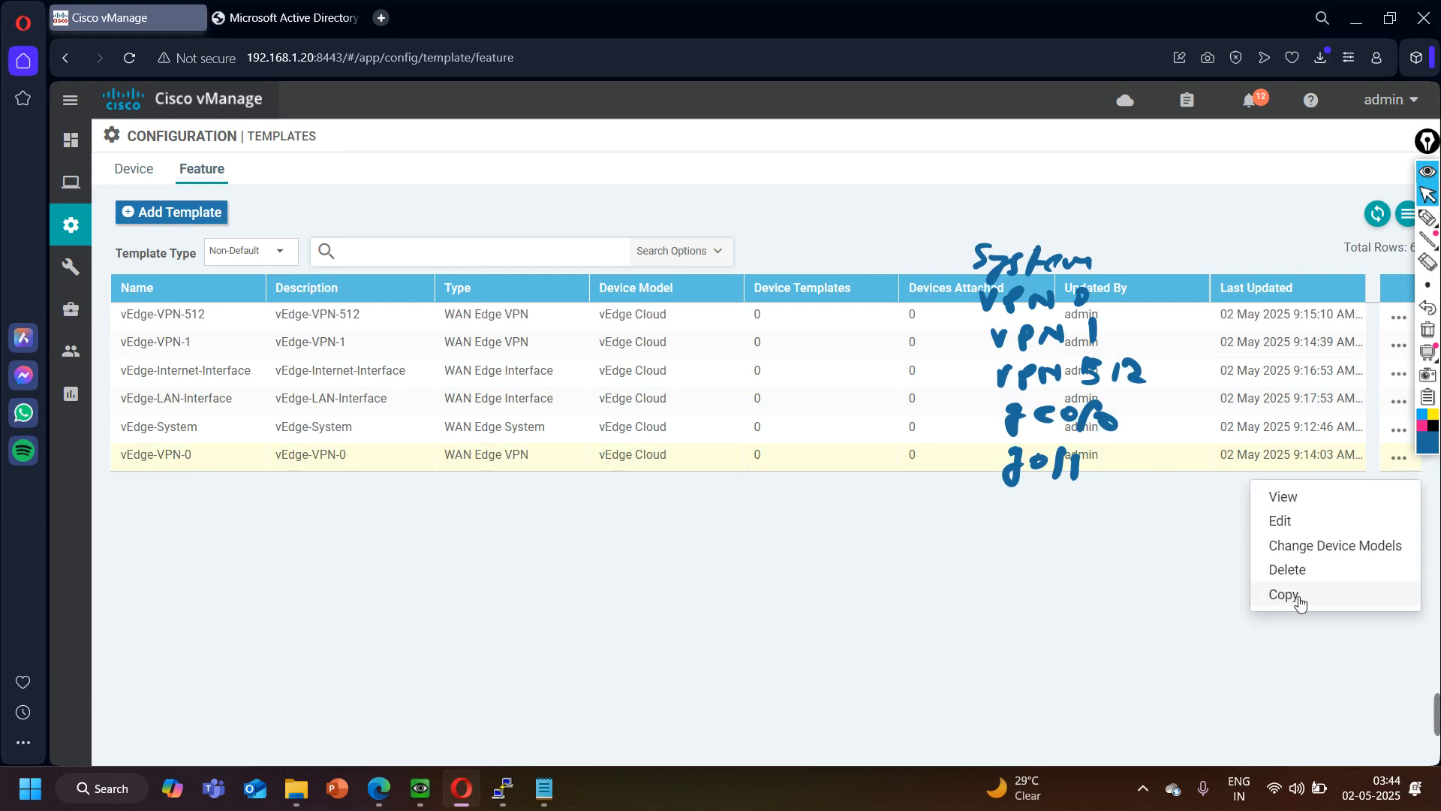
left_click(225, 405)
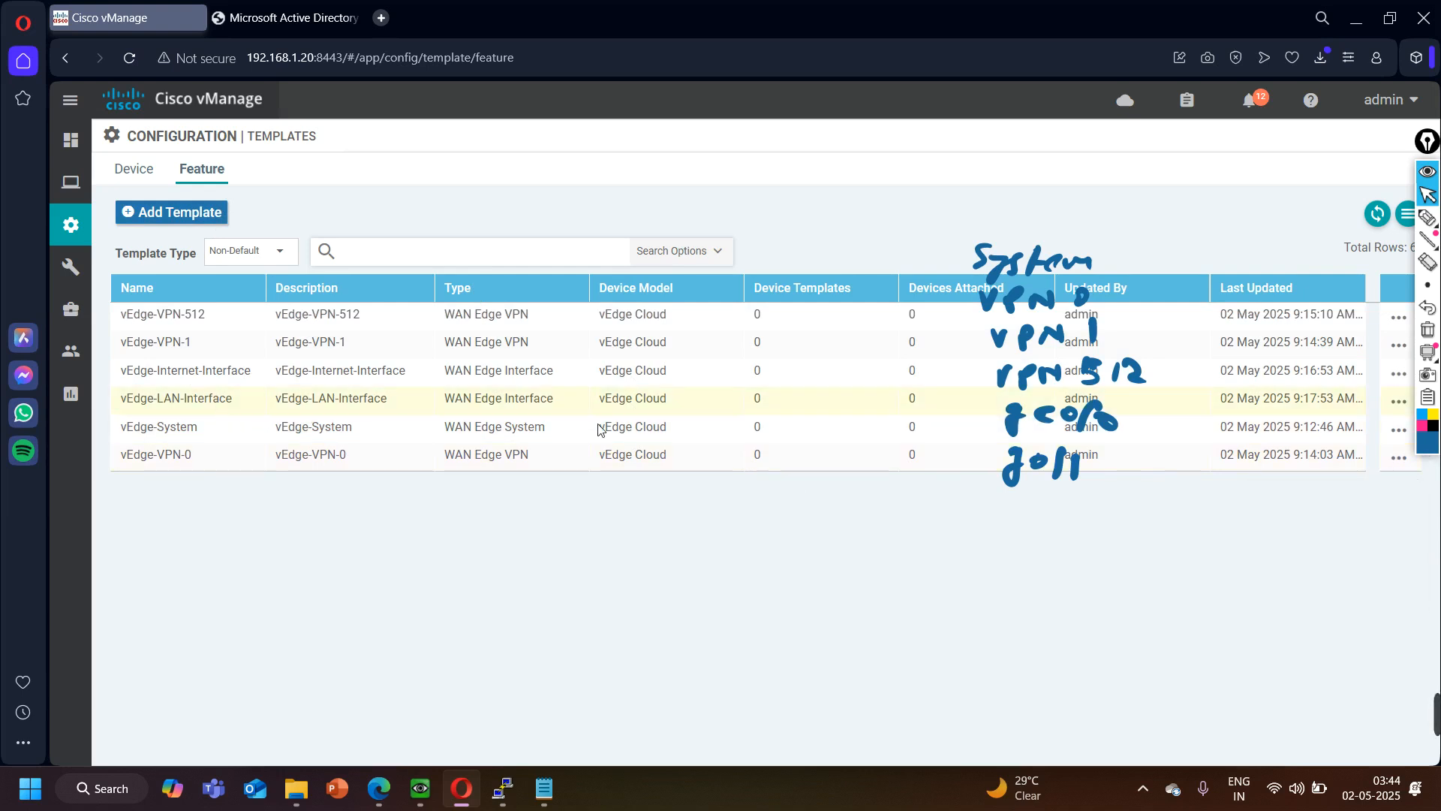
left_click(1398, 402)
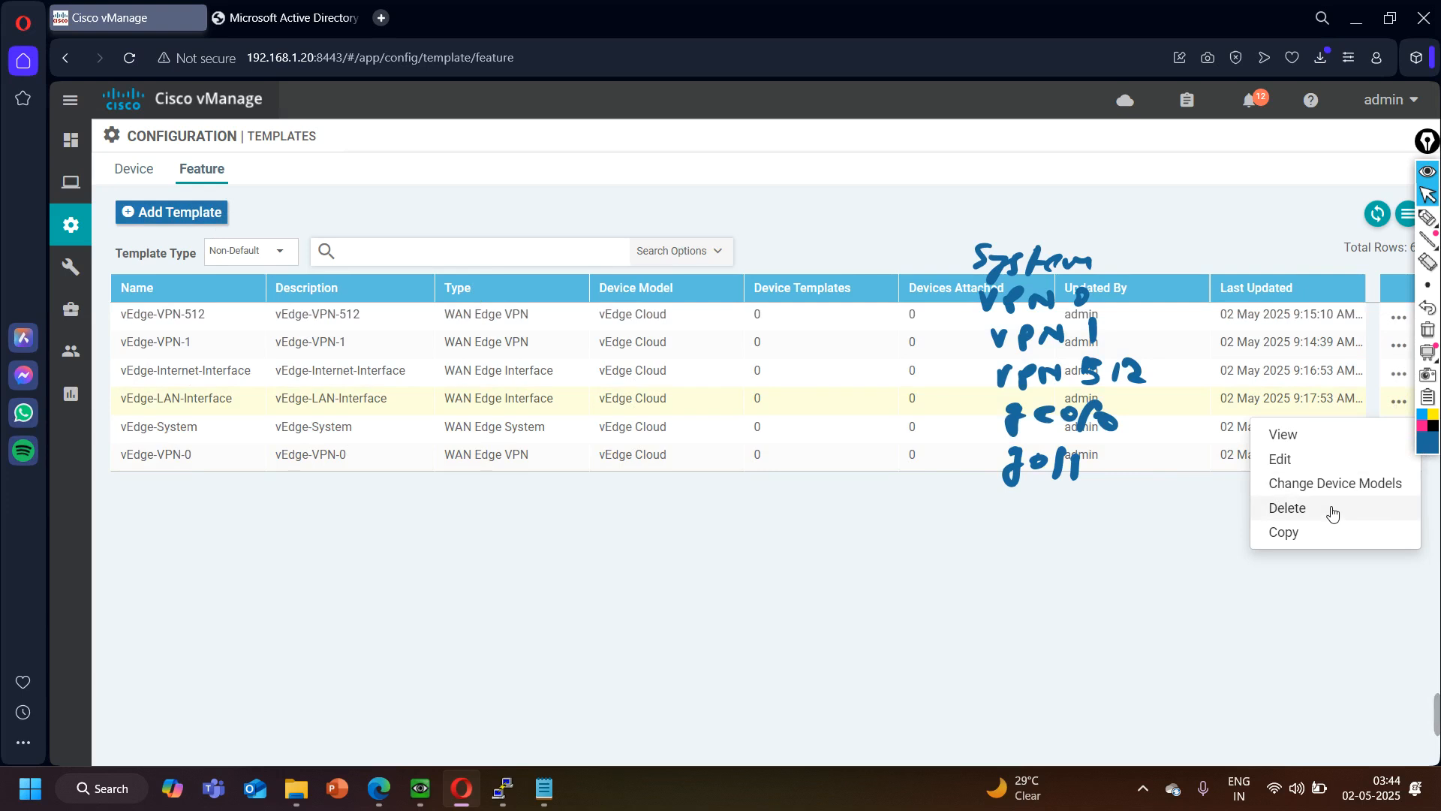
left_click(1302, 534)
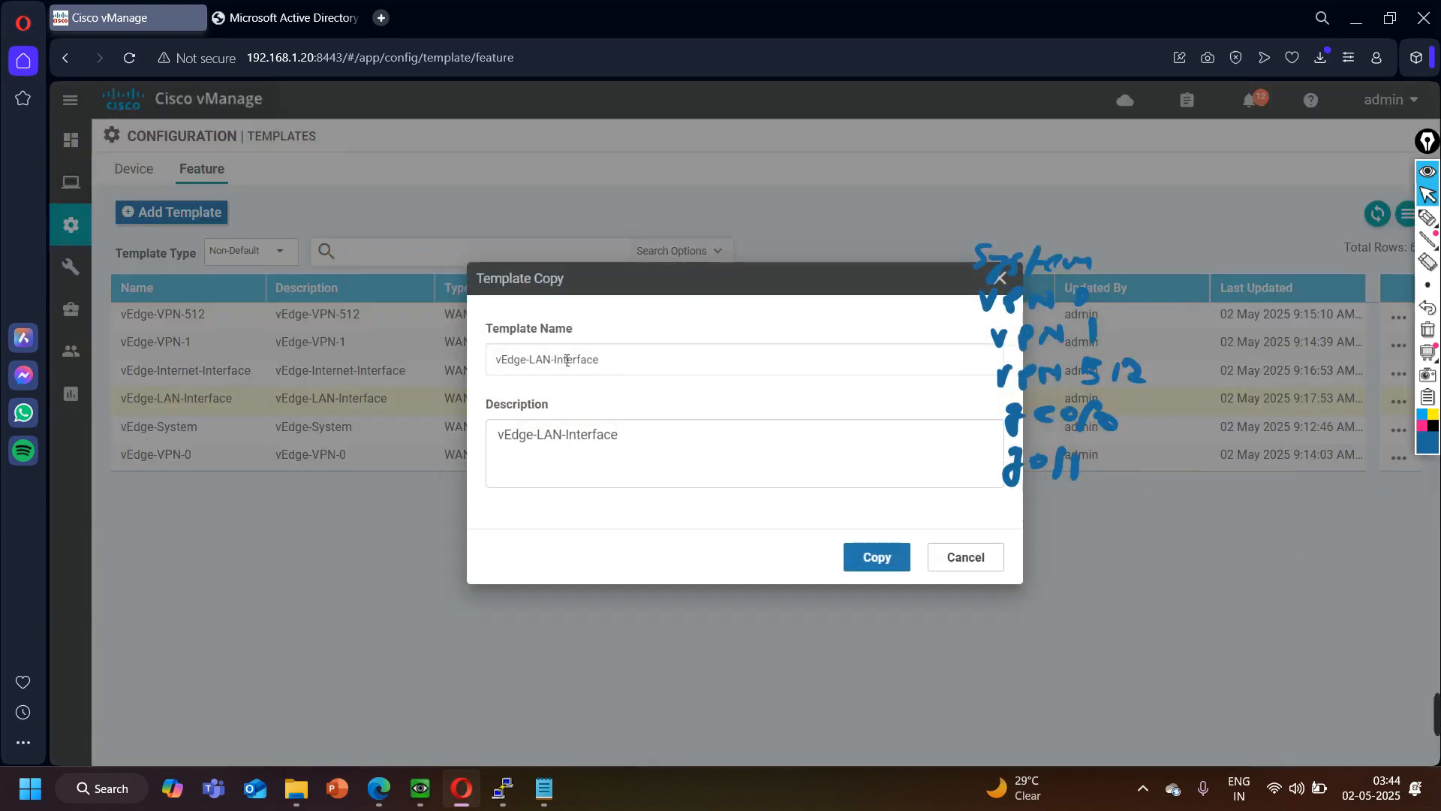
left_click(551, 359)
key("BackSpace")
key("BackSpace")
key("BackSpace")
key("BackSpace")
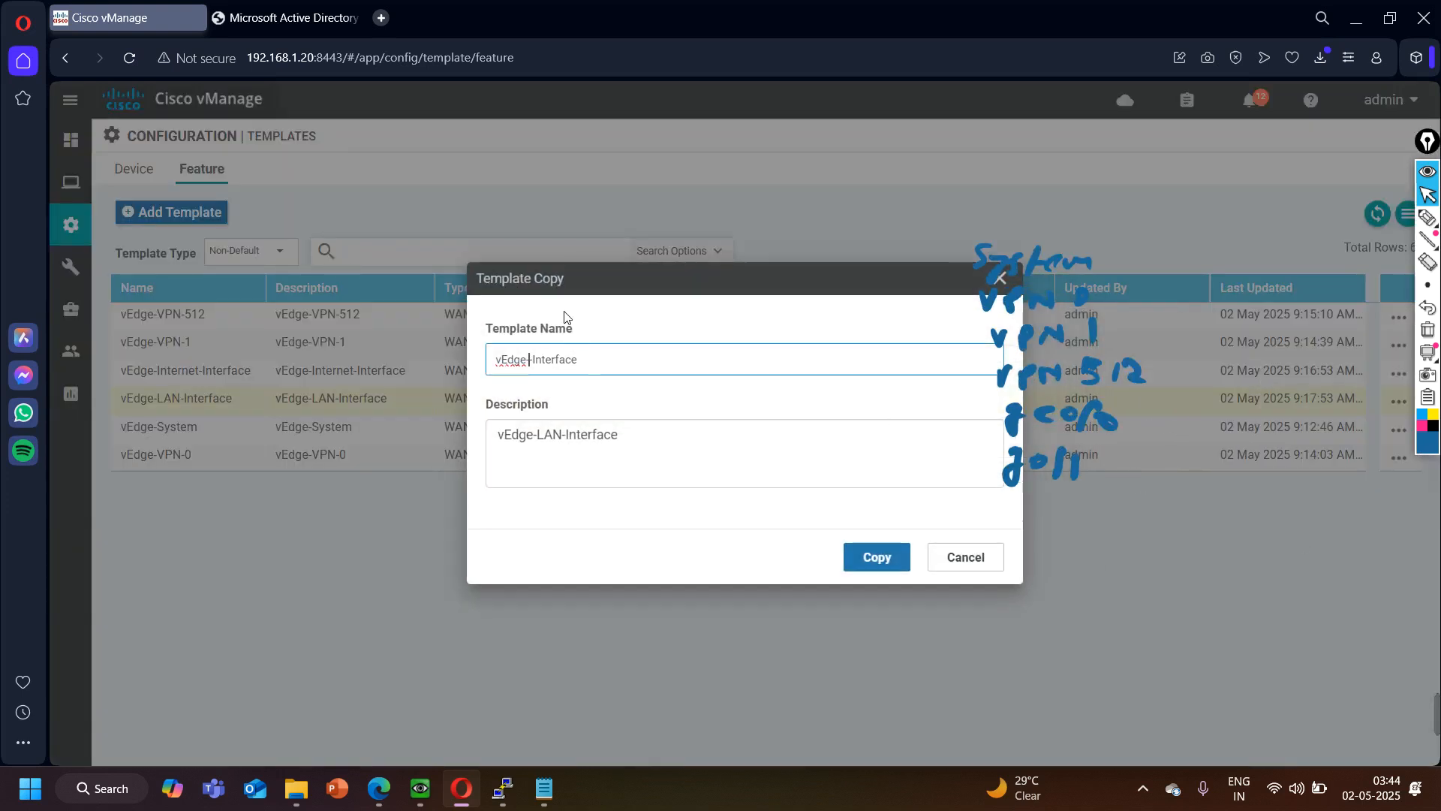
type("MGMT")
key("ctrl+a")
left_click(650, 438)
key("ctrl+a")
key("ctrl+v")
left_click(876, 557)
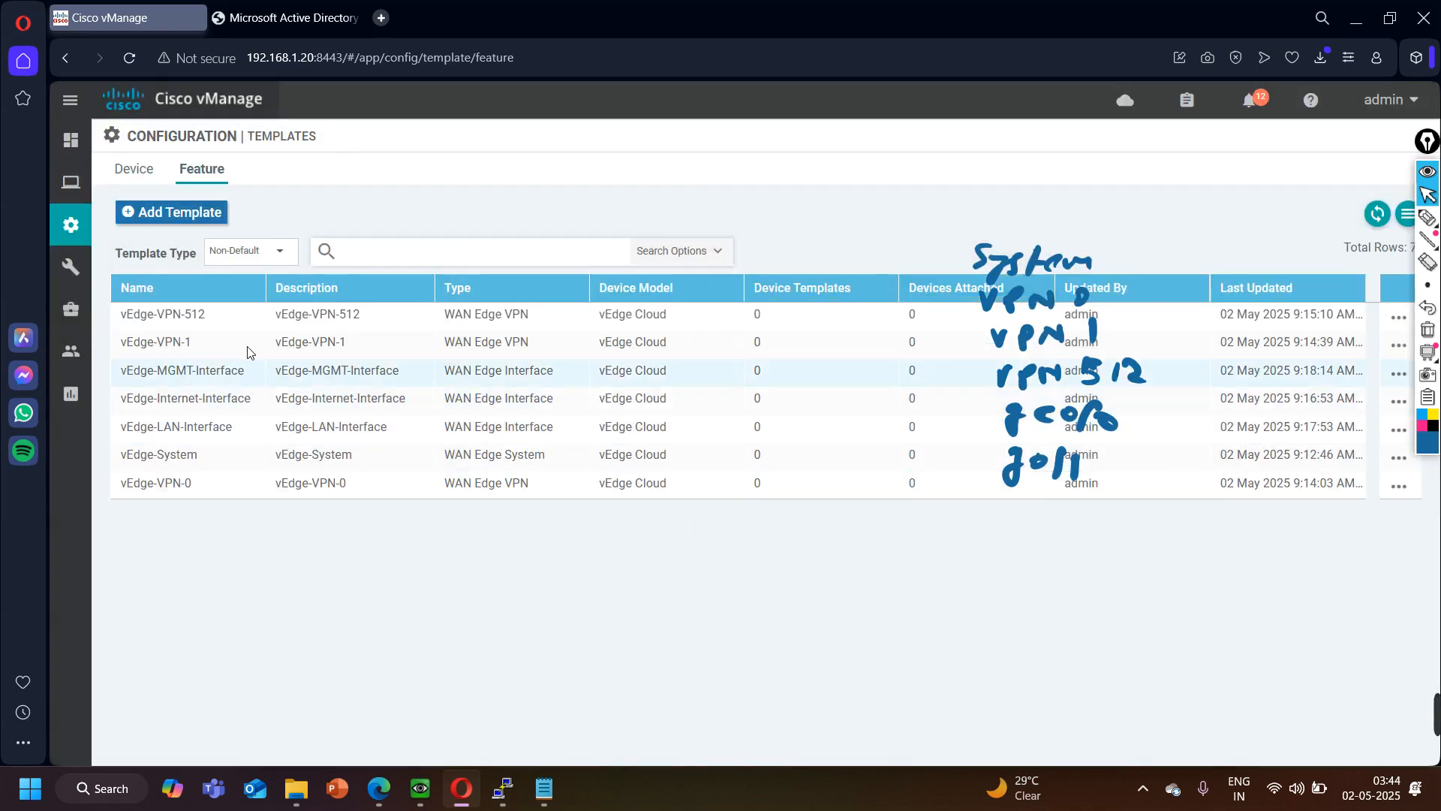
- Open the vEdge-MGMT-Interface template for editing and set its interface name to eth0
left_click(1396, 382)
left_click(1313, 444)
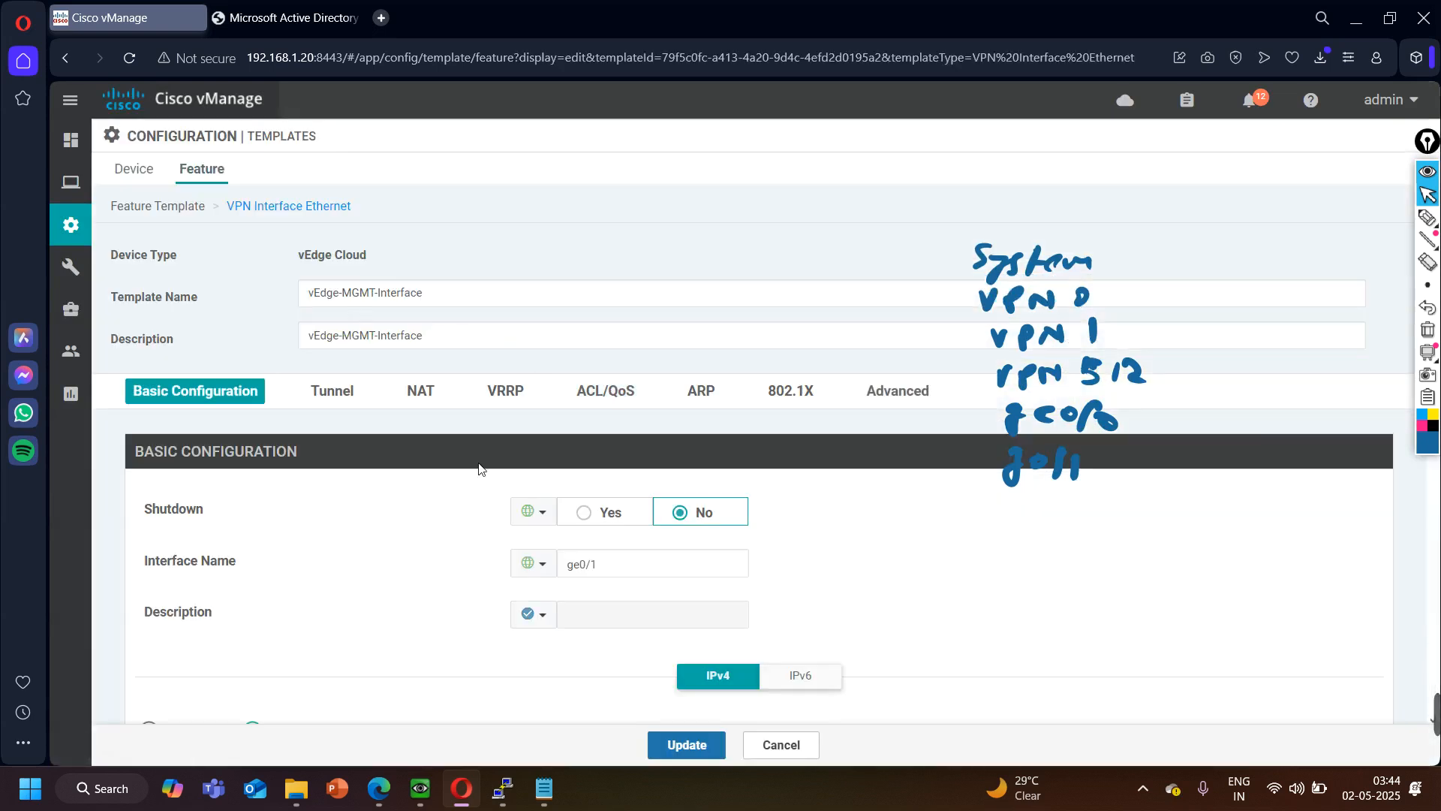
left_click(570, 568)
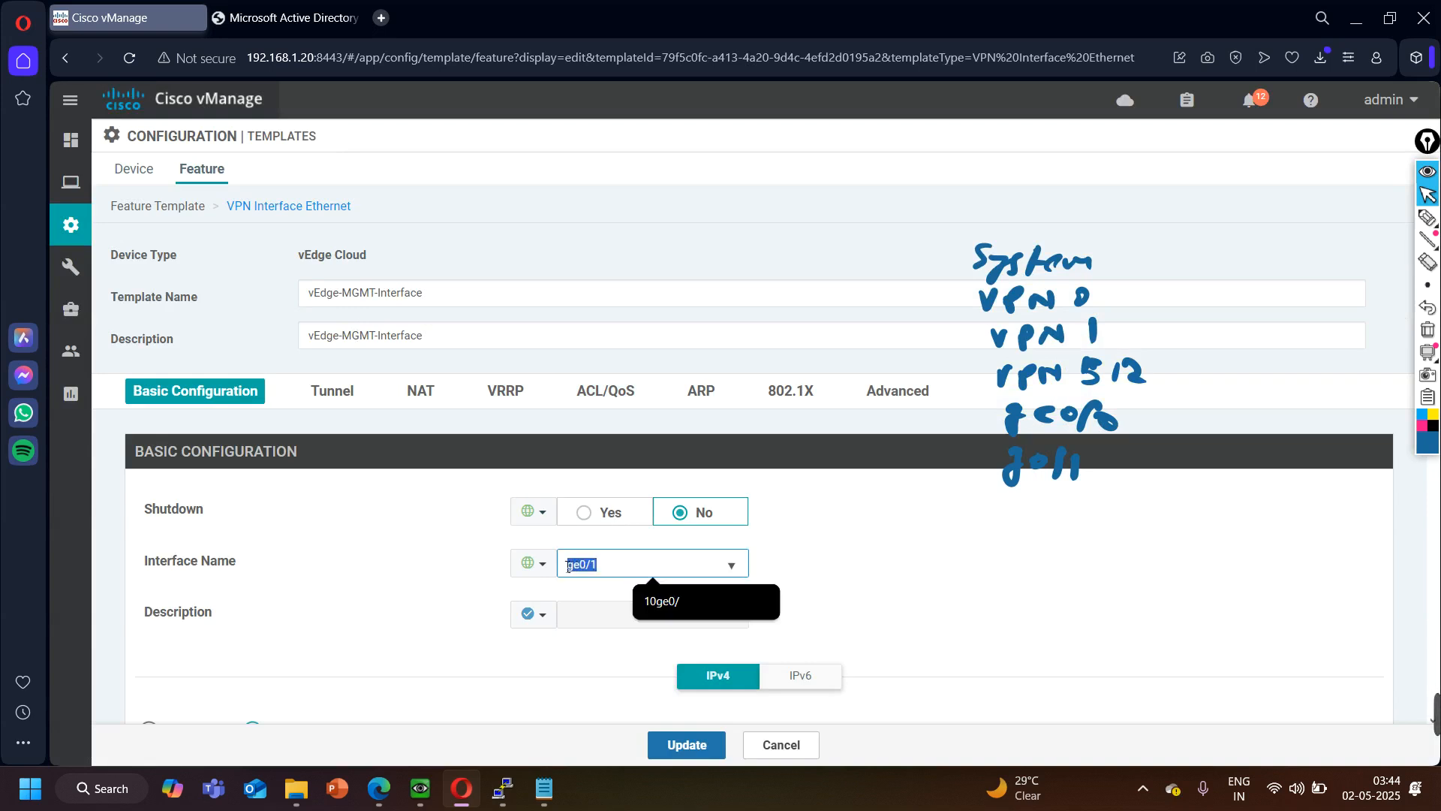
type("eth")
left_click(655, 523)
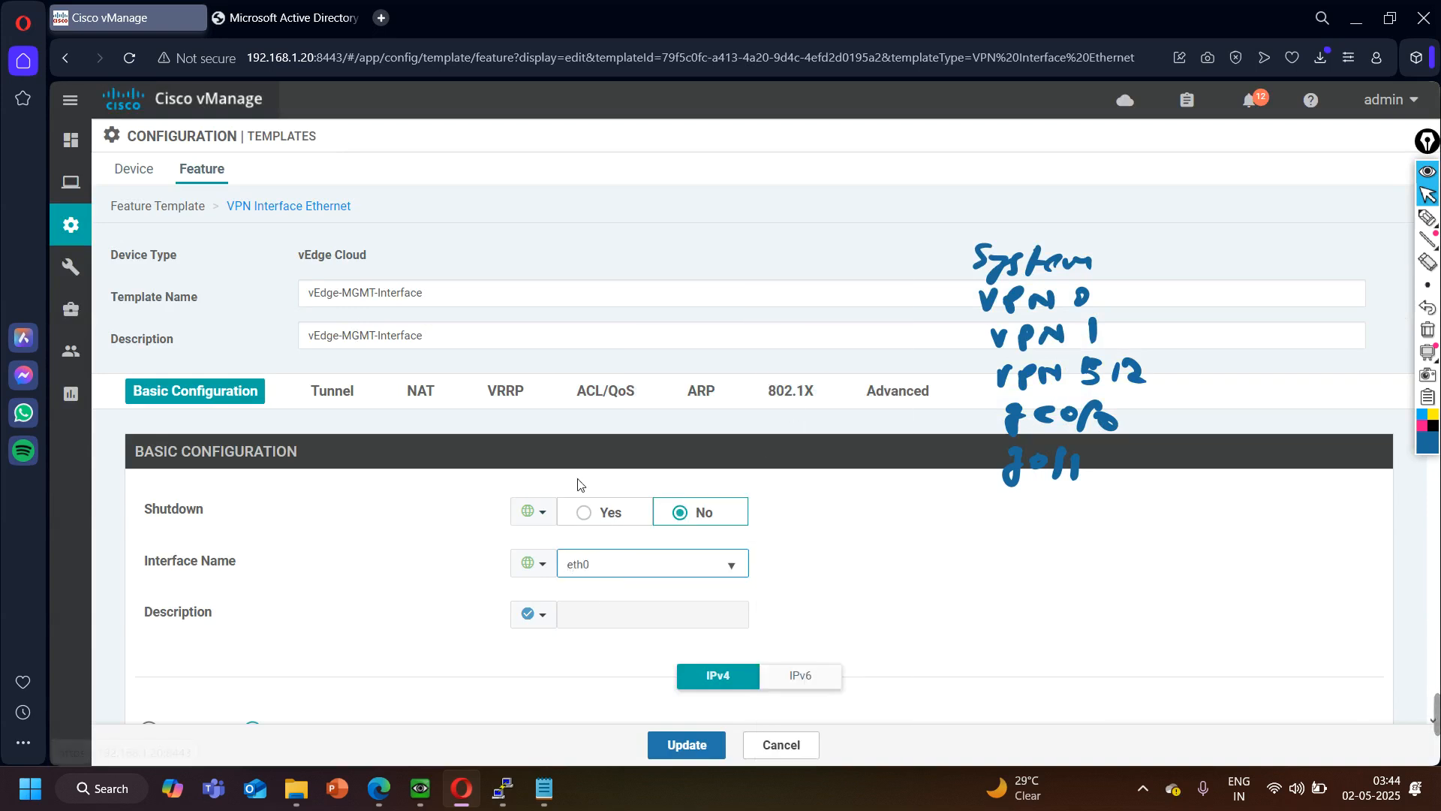
- Switch the management interface's IPv4 addressing to Dynamic, check the remaining sections and save the template
scroll(322, 478, "down", 3)
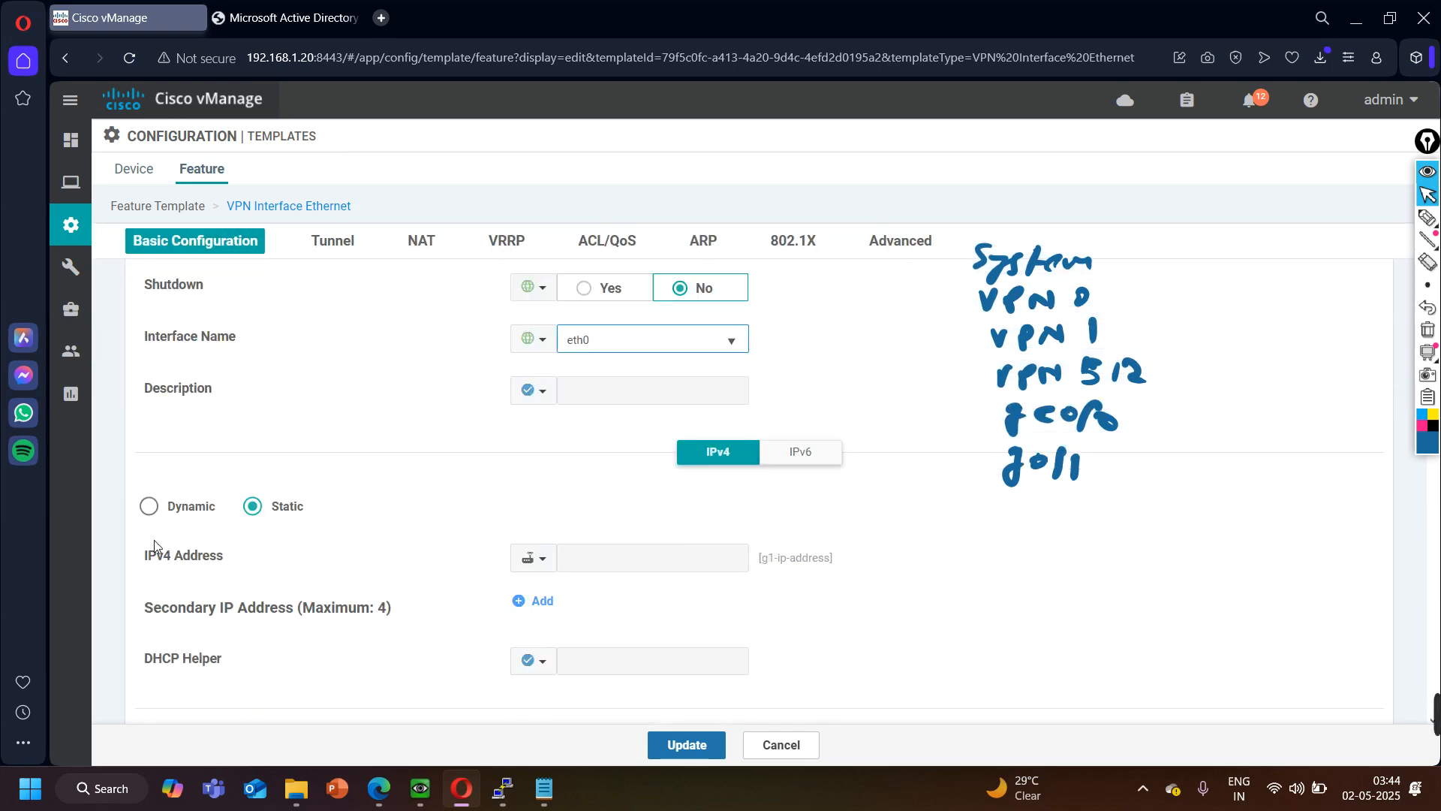
left_click(149, 505)
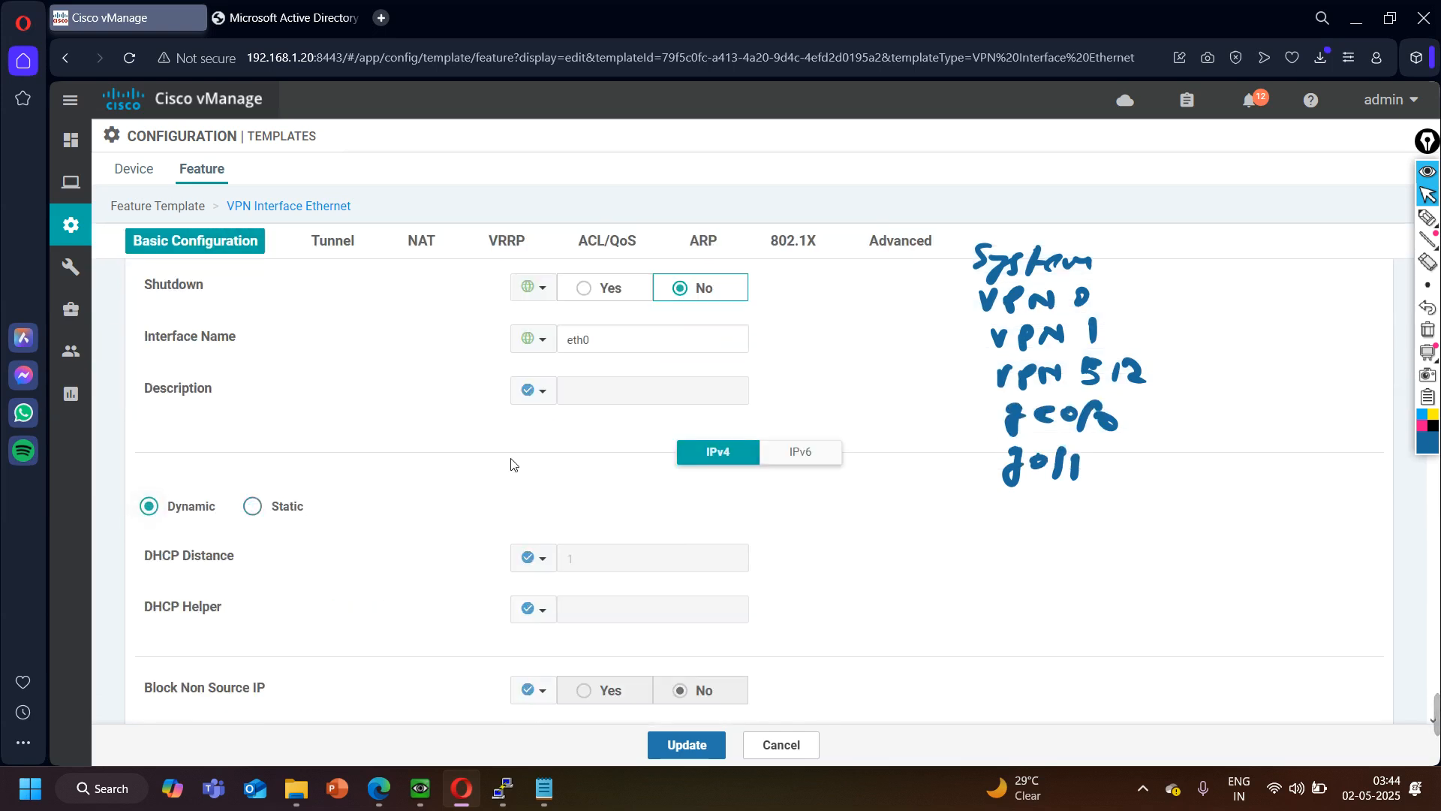
scroll(511, 481, "down", 2)
scroll(515, 503, "down", 12)
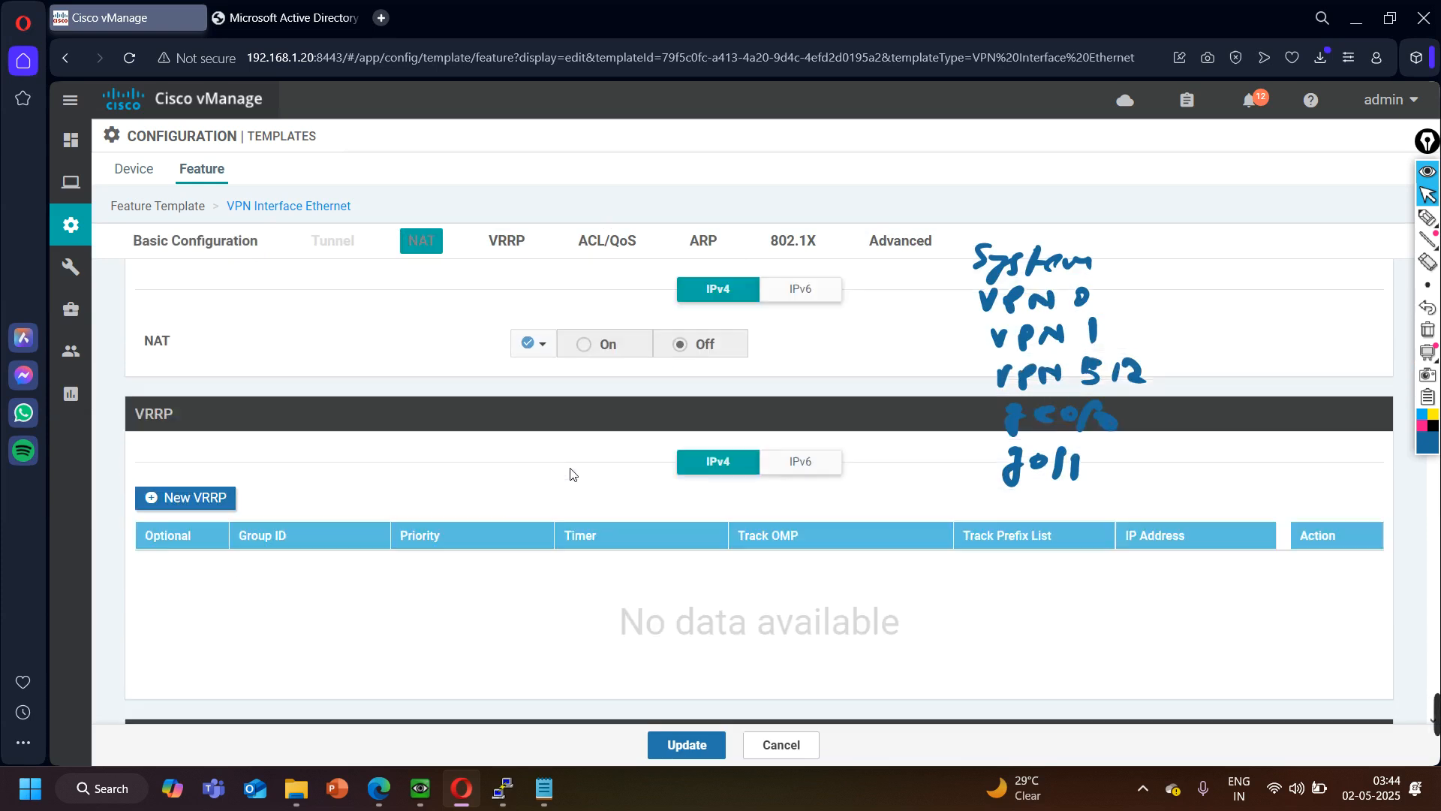
scroll(566, 510, "down", 3)
left_click(685, 744)
- Start a new device template from feature templates, with vEdge Cloud as the device model
mouse_move(190, 241)
left_click(134, 168)
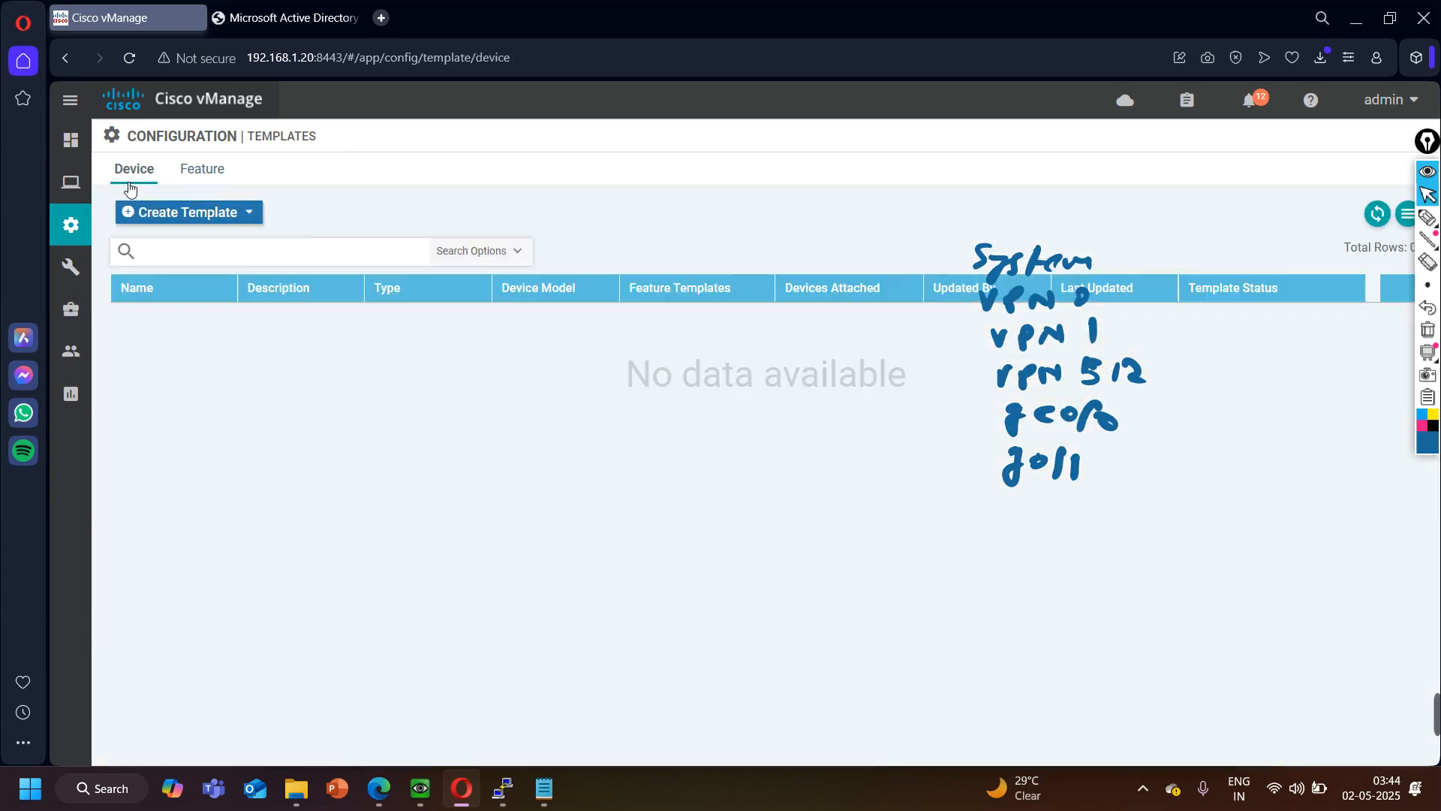
left_click(189, 217)
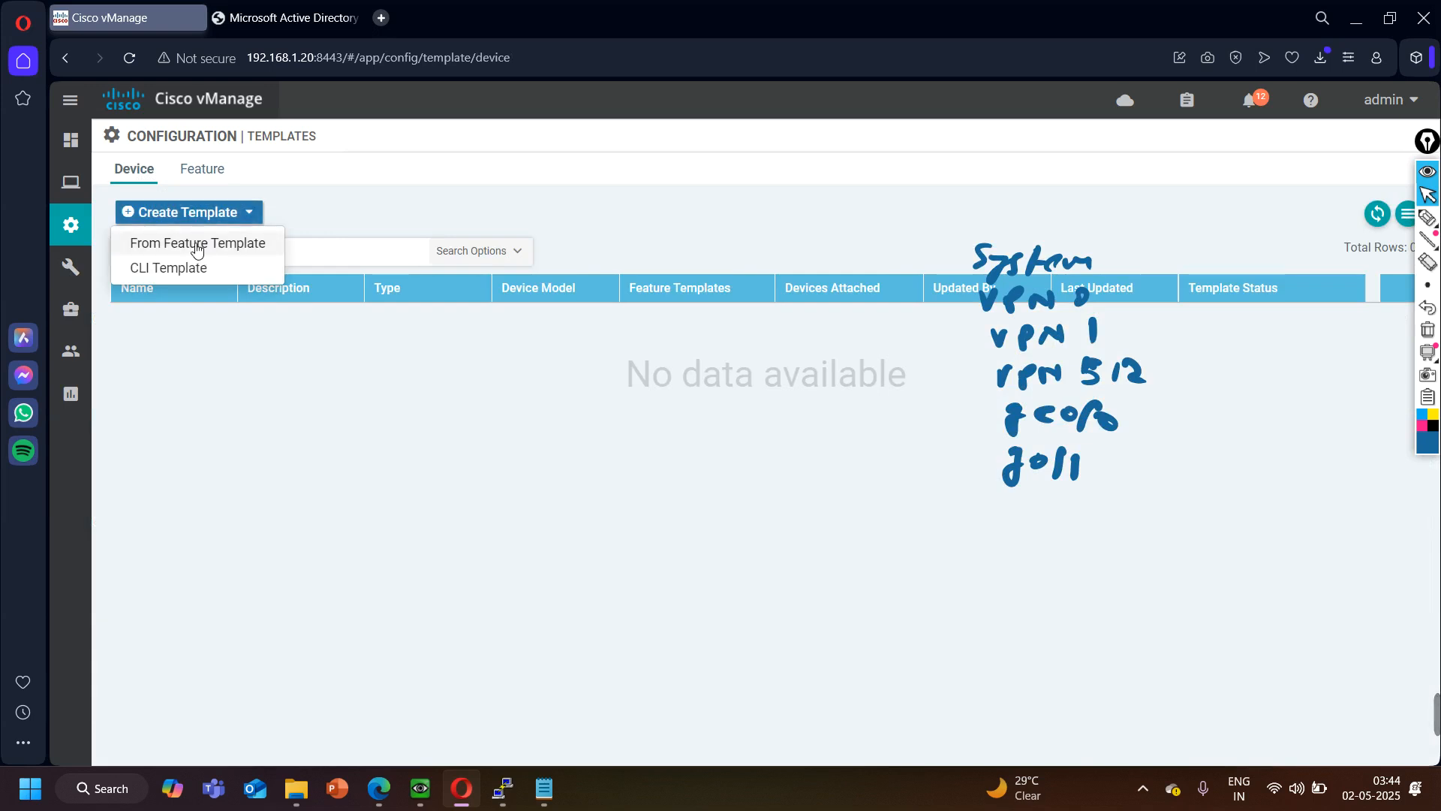
left_click(195, 245)
left_click(353, 219)
scroll(360, 526, "down", 10)
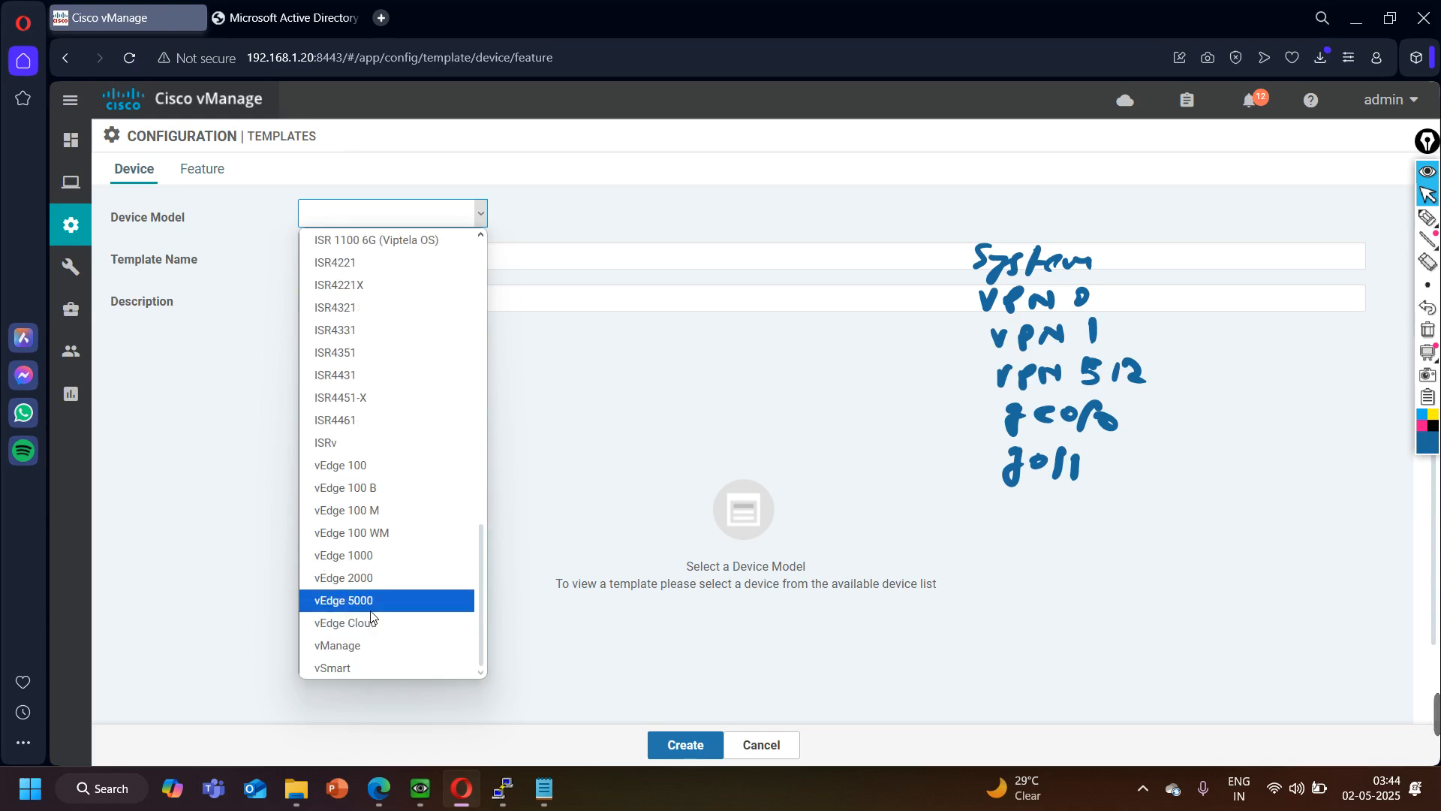
left_click(374, 632)
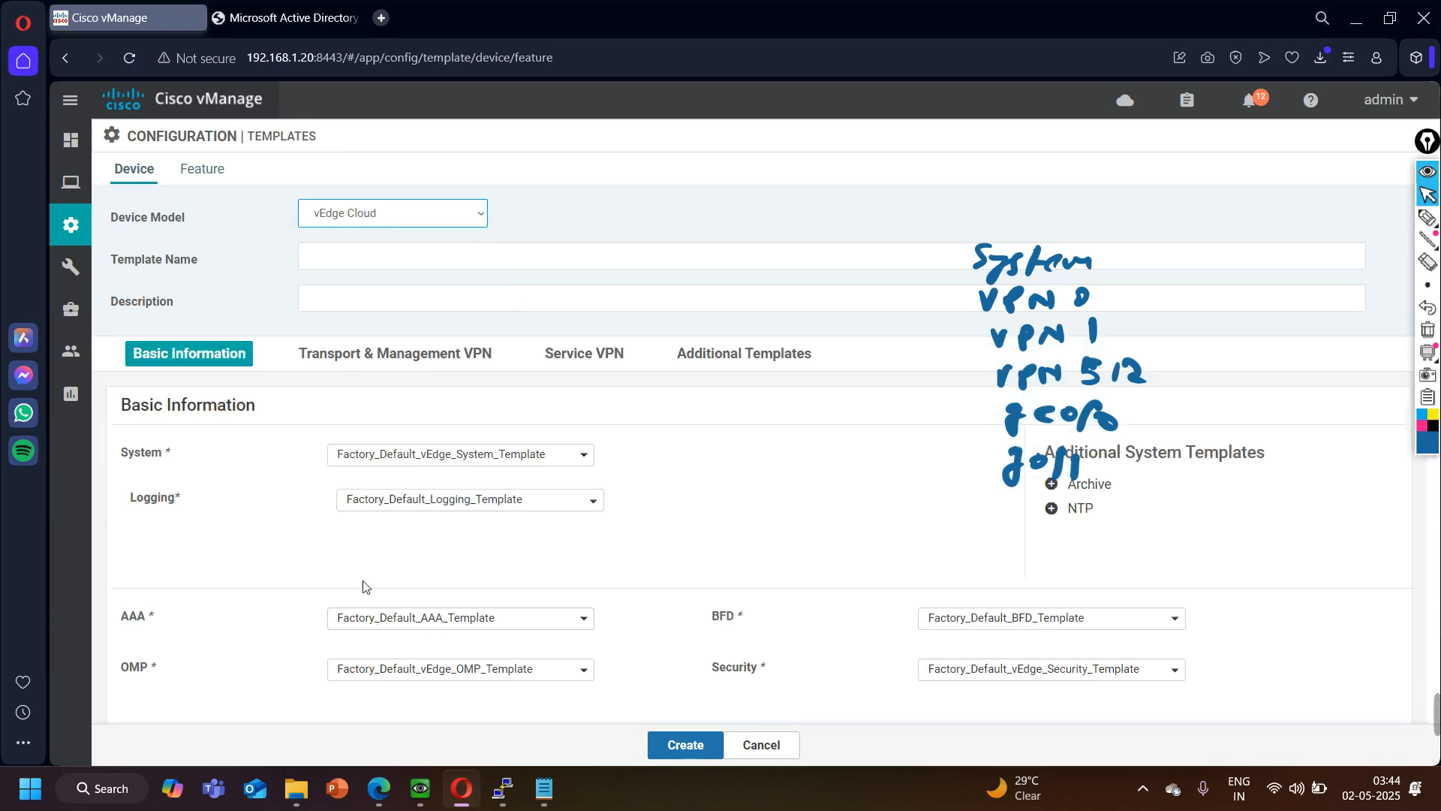
- Enter vEdge as the device template's name and description, and choose vEdge-System as its System template
left_click(380, 266)
type("vEd")
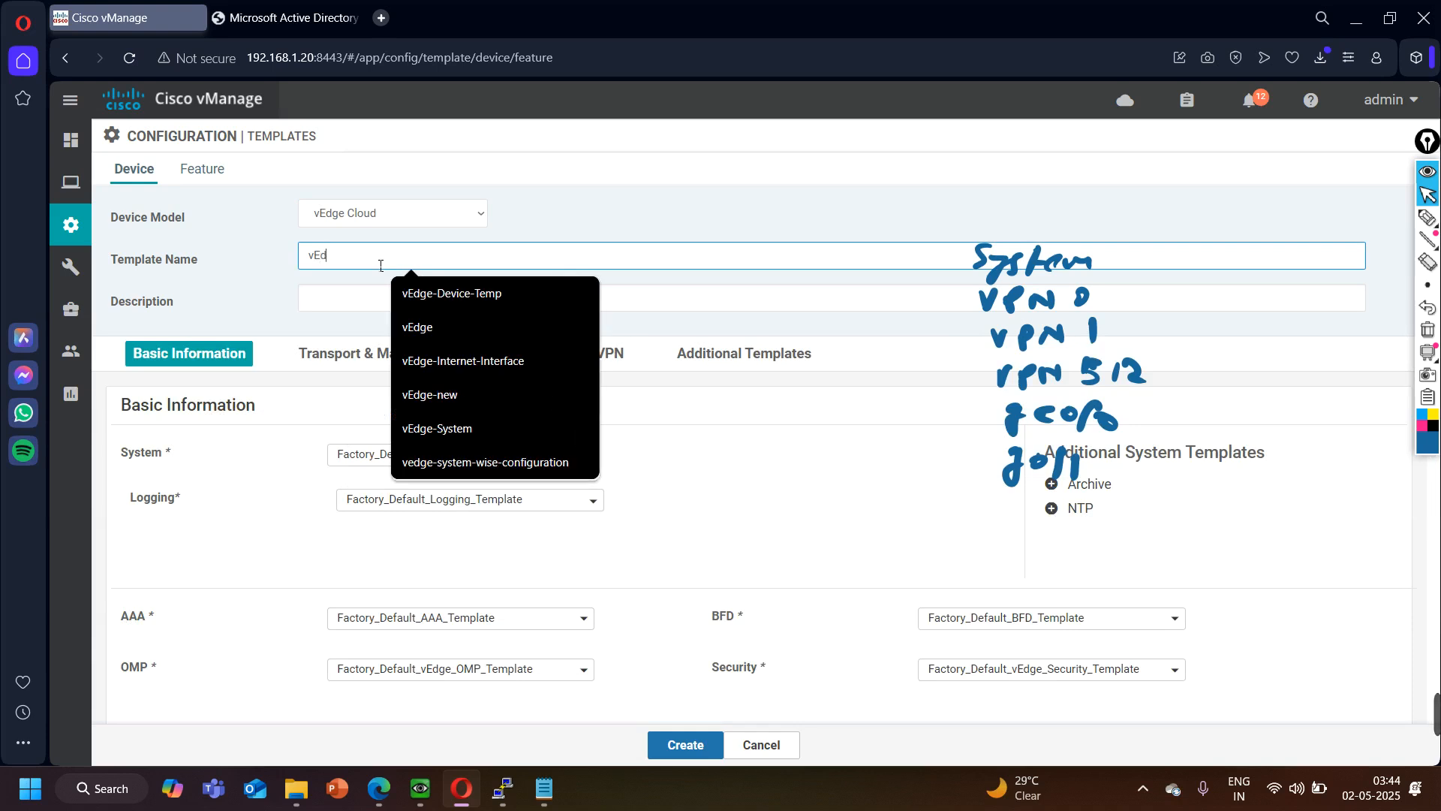
key("ctrl+a")
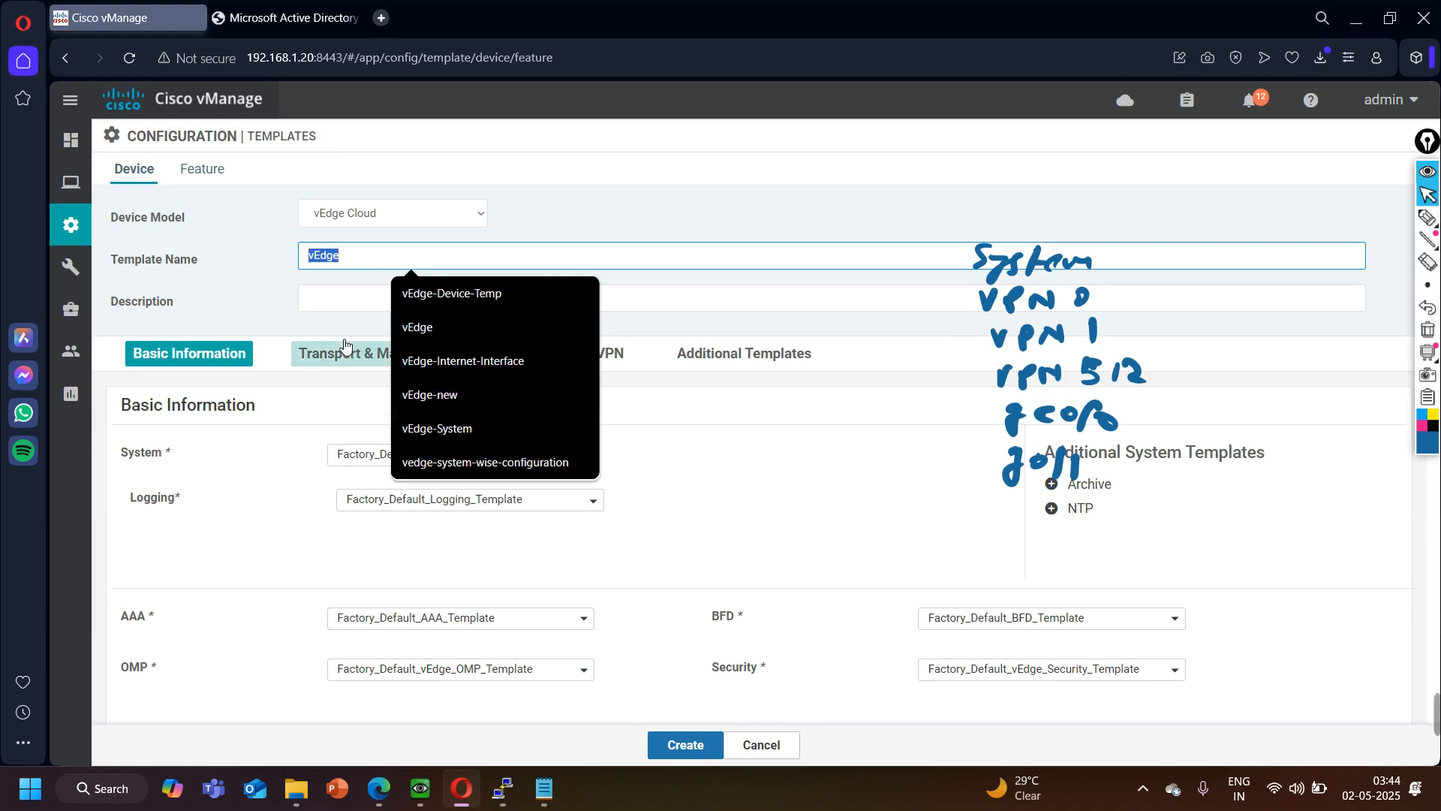
key("ctrl+c")
left_click(353, 298)
key("ctrl+v")
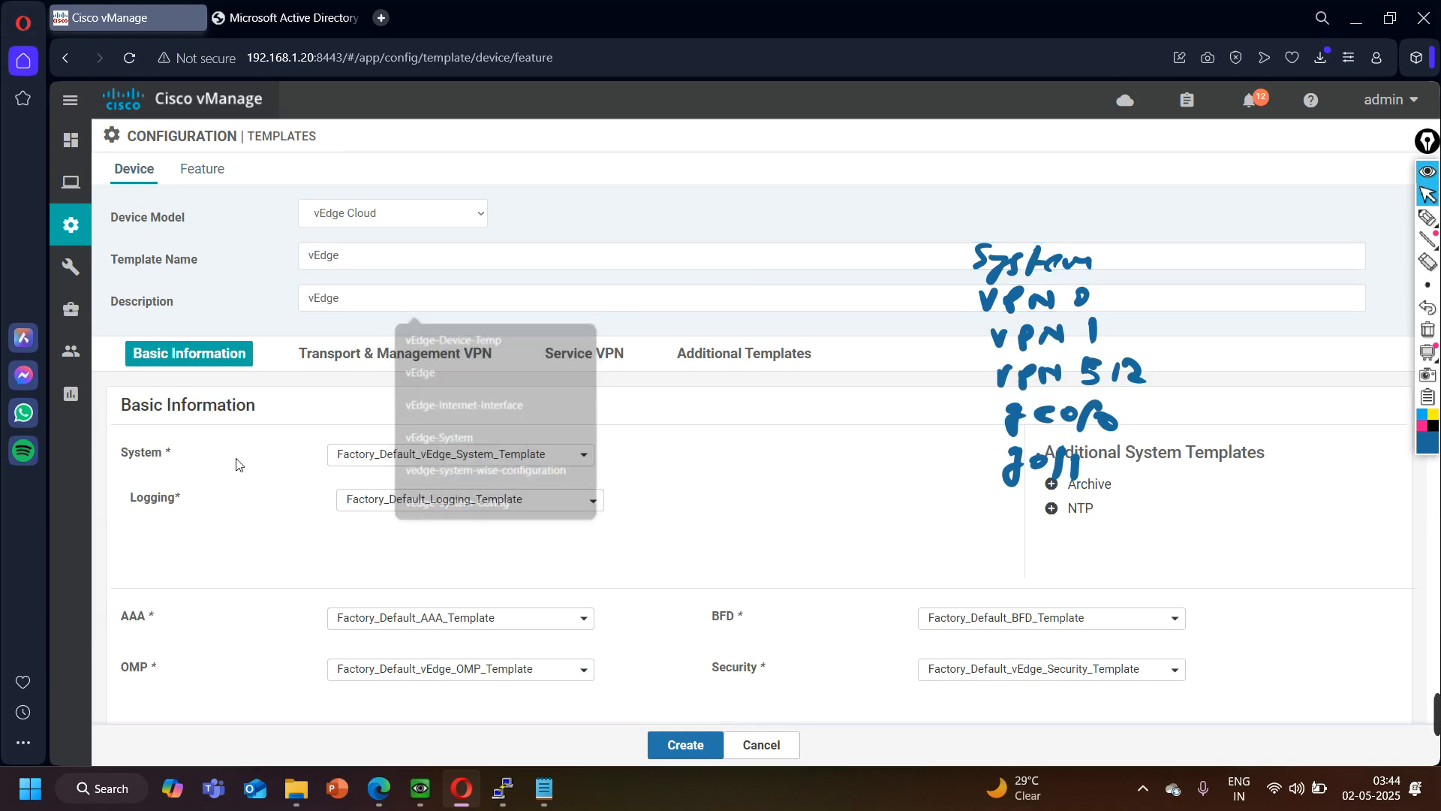
left_click(387, 454)
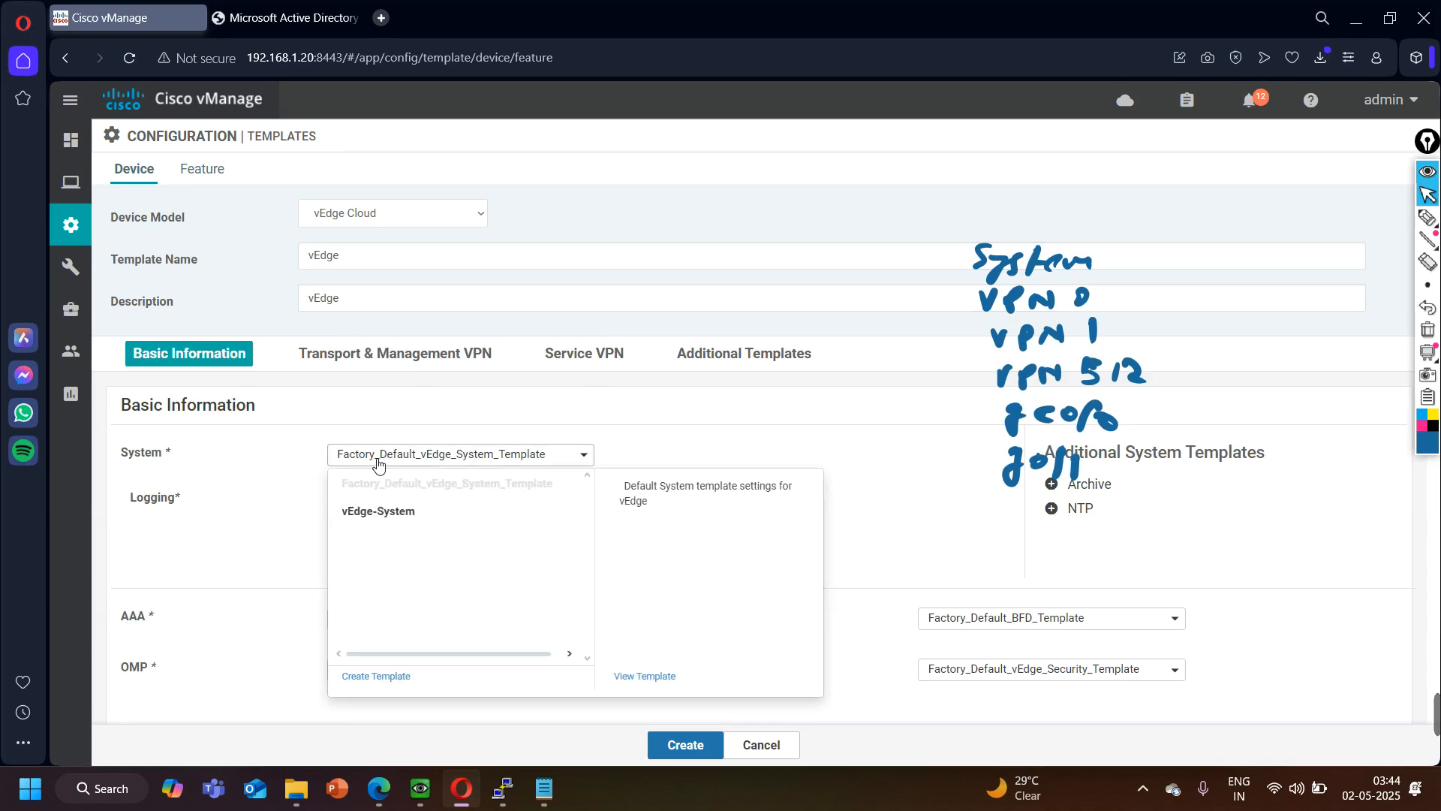
left_click(390, 510)
- Assign vEdge-VPN-0 as the VPN 0 template and vEdge-Internet-Interface as its VPN interface
scroll(251, 520, "down", 5)
scroll(223, 500, "down", 1)
left_click(428, 321)
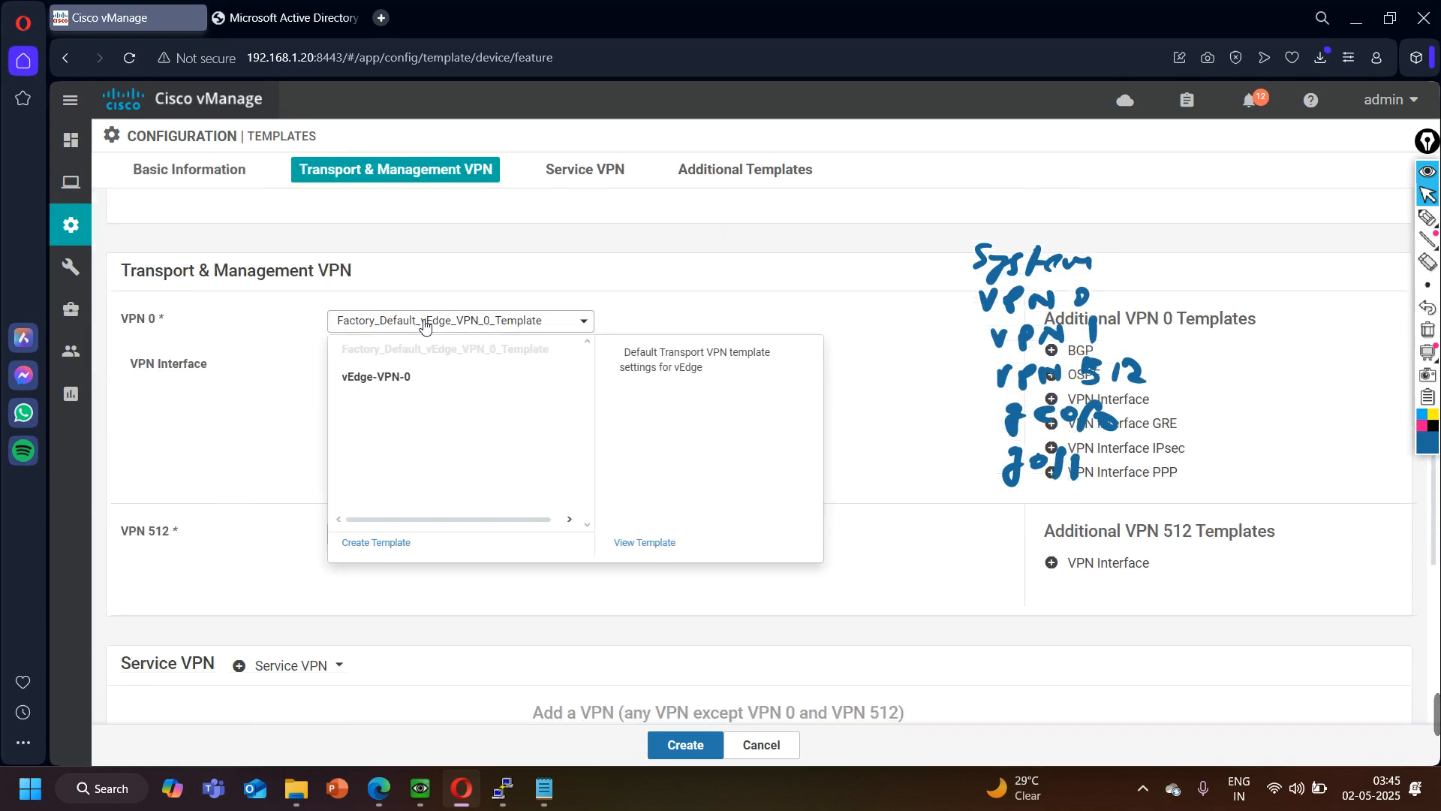
left_click(415, 384)
left_click(479, 366)
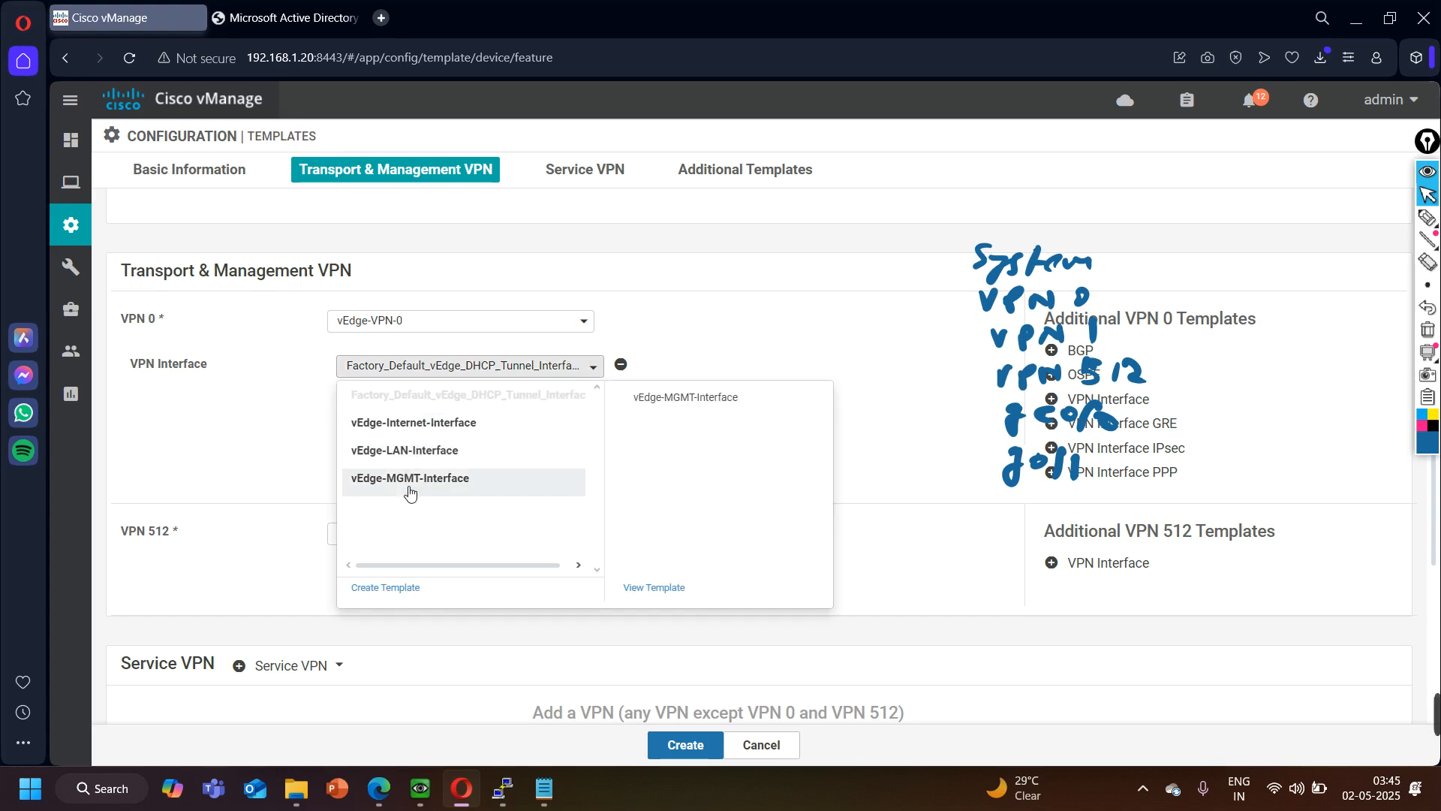
left_click(418, 428)
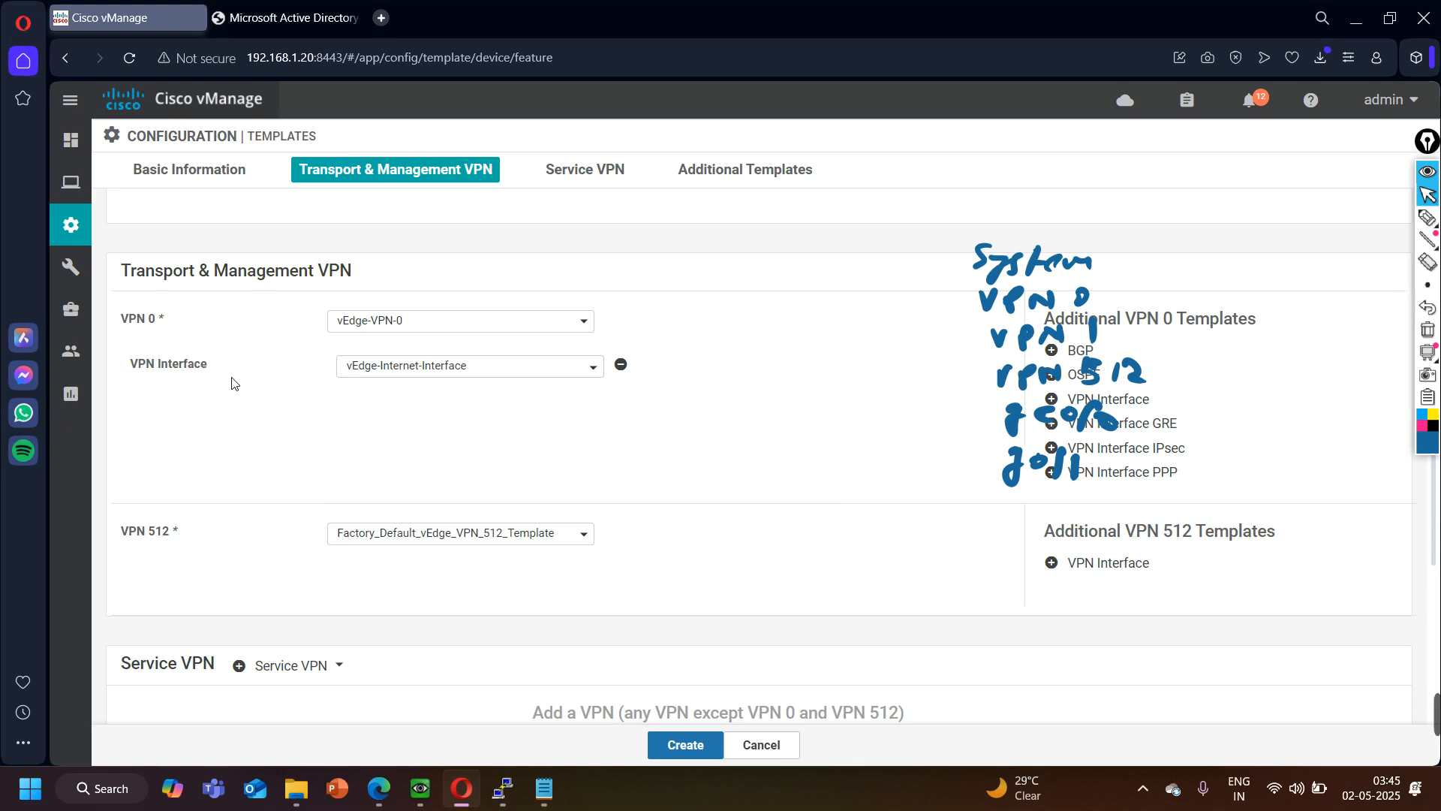
- Assign vEdge-VPN-512 as the VPN 512 template and add a VPN interface to it using vEdge-MGMT-Interface
scroll(268, 422, "down", 1)
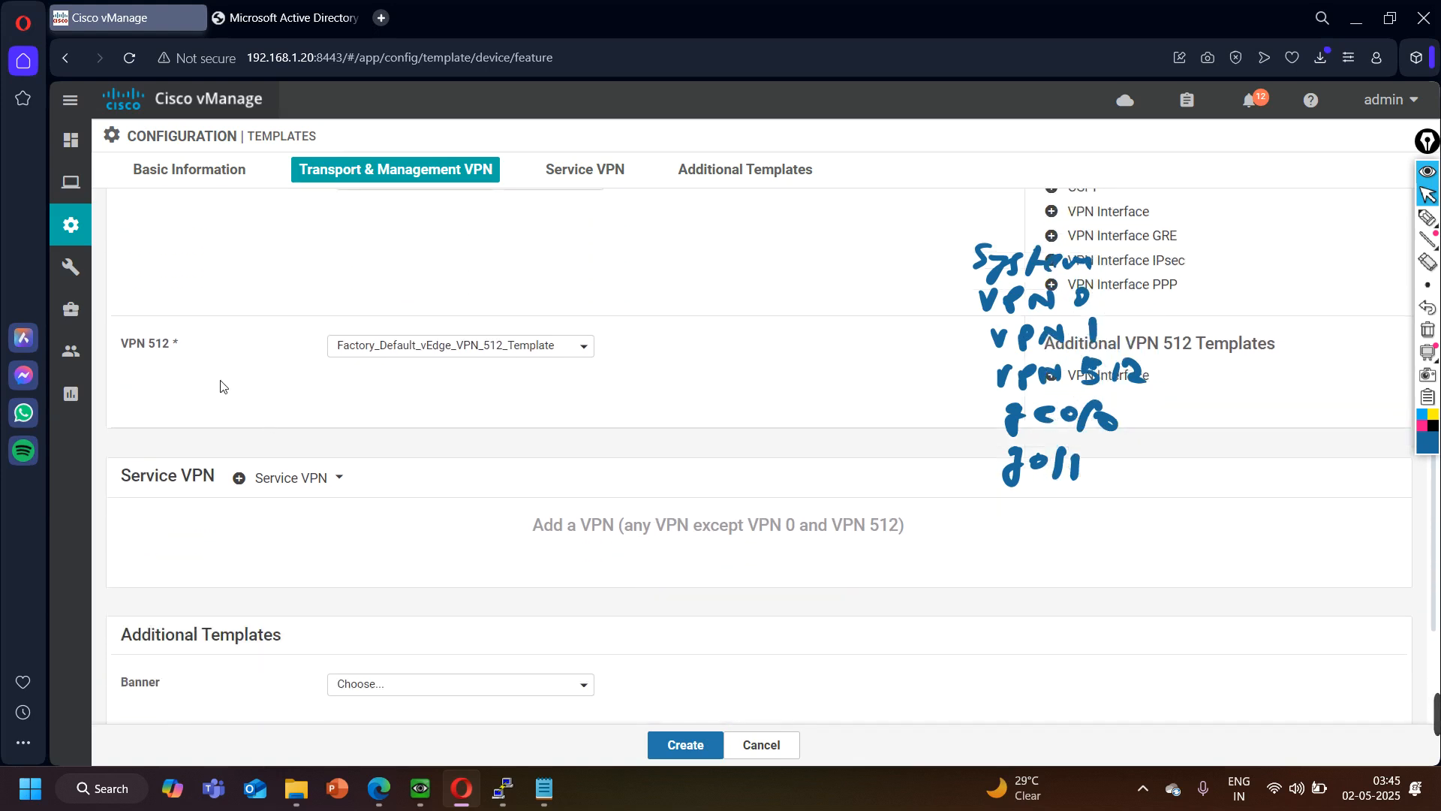
left_click(383, 347)
left_click(375, 401)
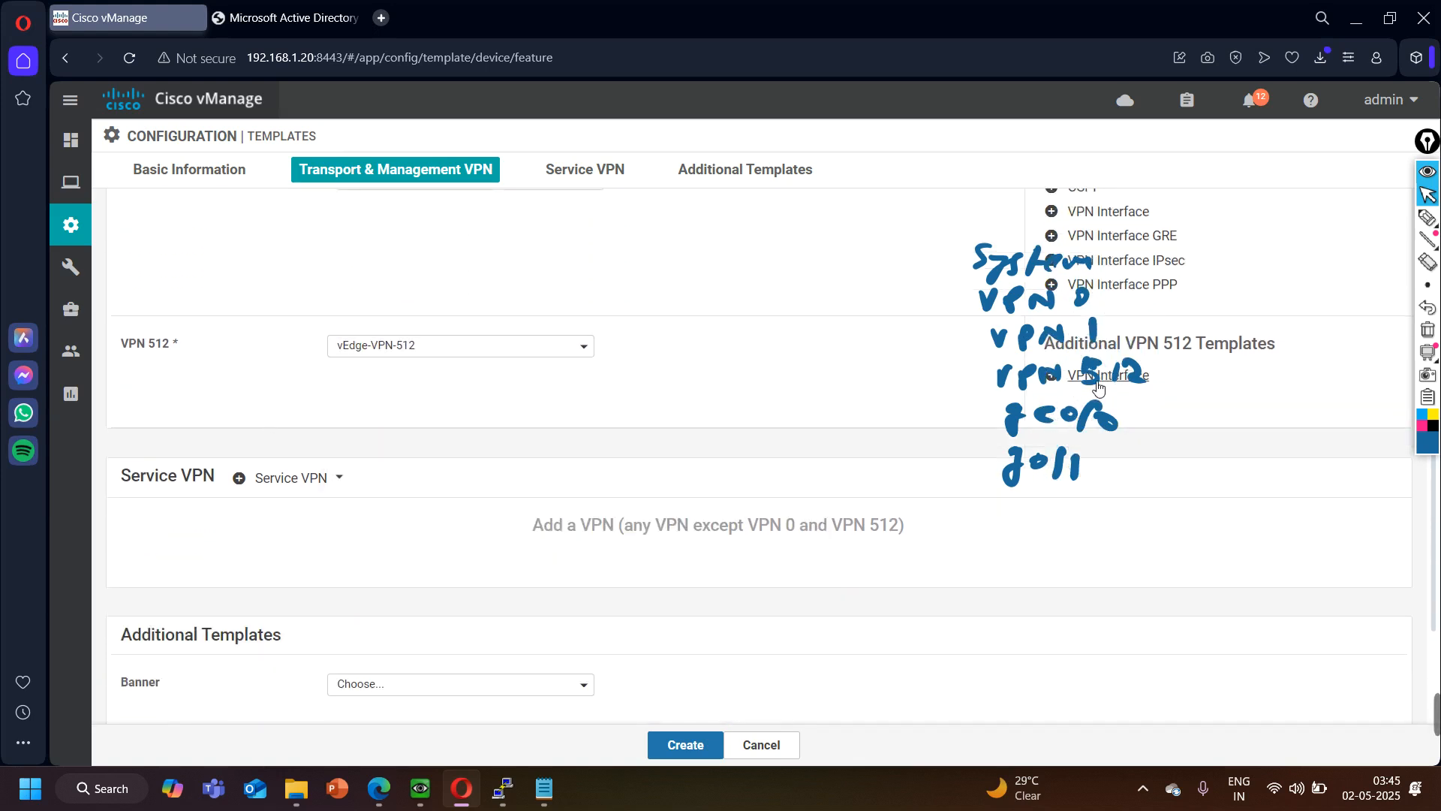
left_click(1111, 378)
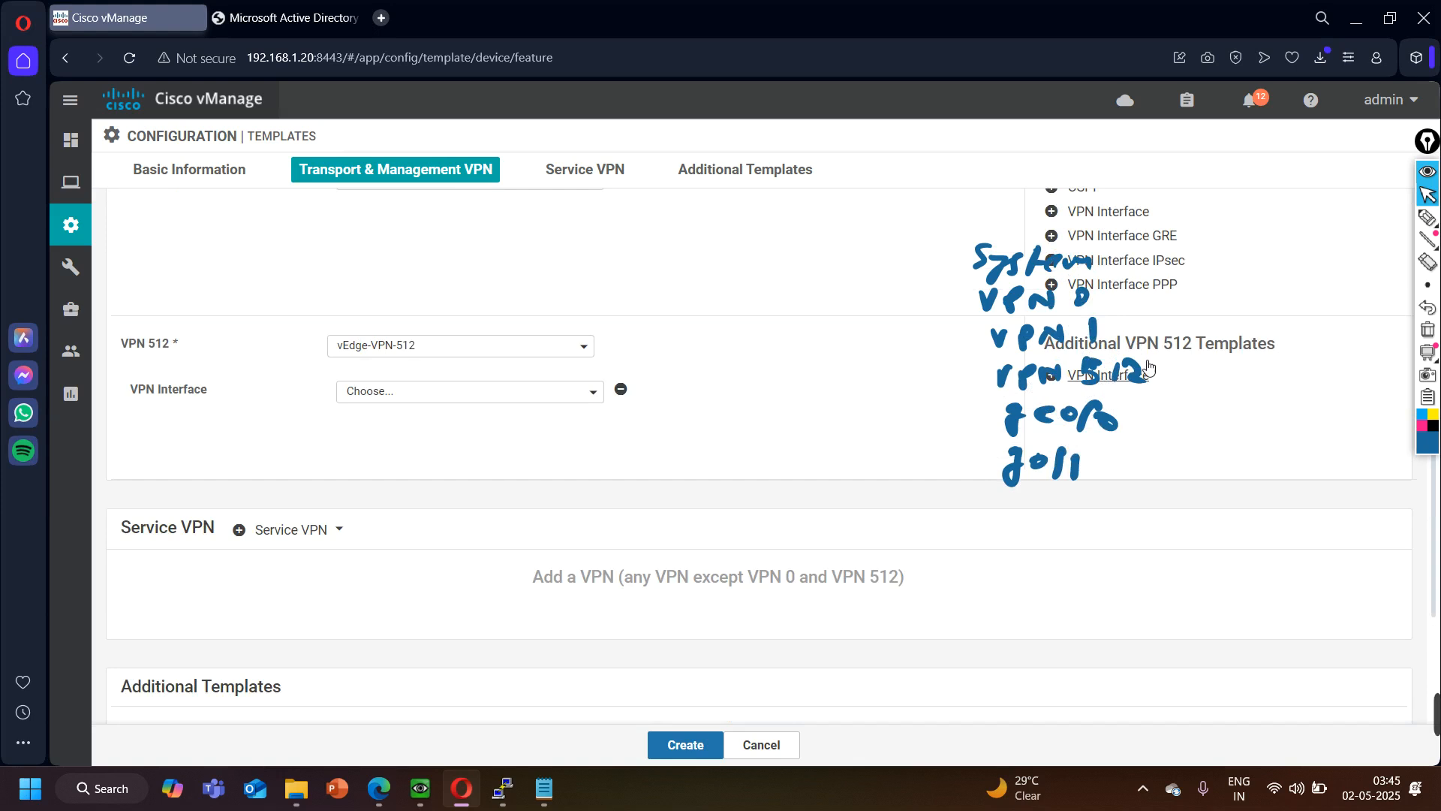
left_click(1428, 171)
left_click(404, 393)
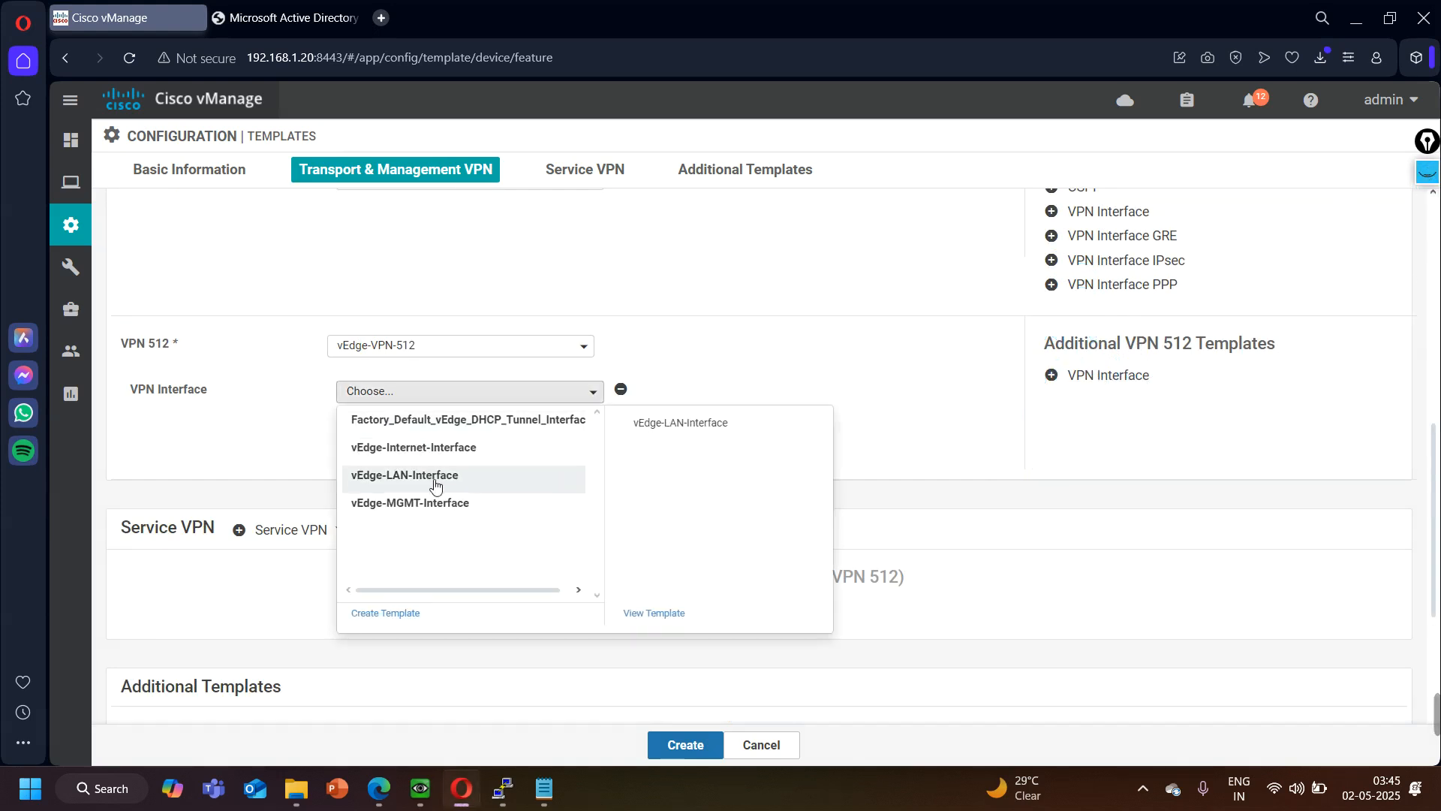
left_click(435, 504)
- Add a service VPN using vEdge-VPN-1 and give it a VPN interface using vEdge-LAN-Interface
scroll(345, 435, "down", 3)
left_click(285, 245)
left_click(309, 328)
left_click(431, 352)
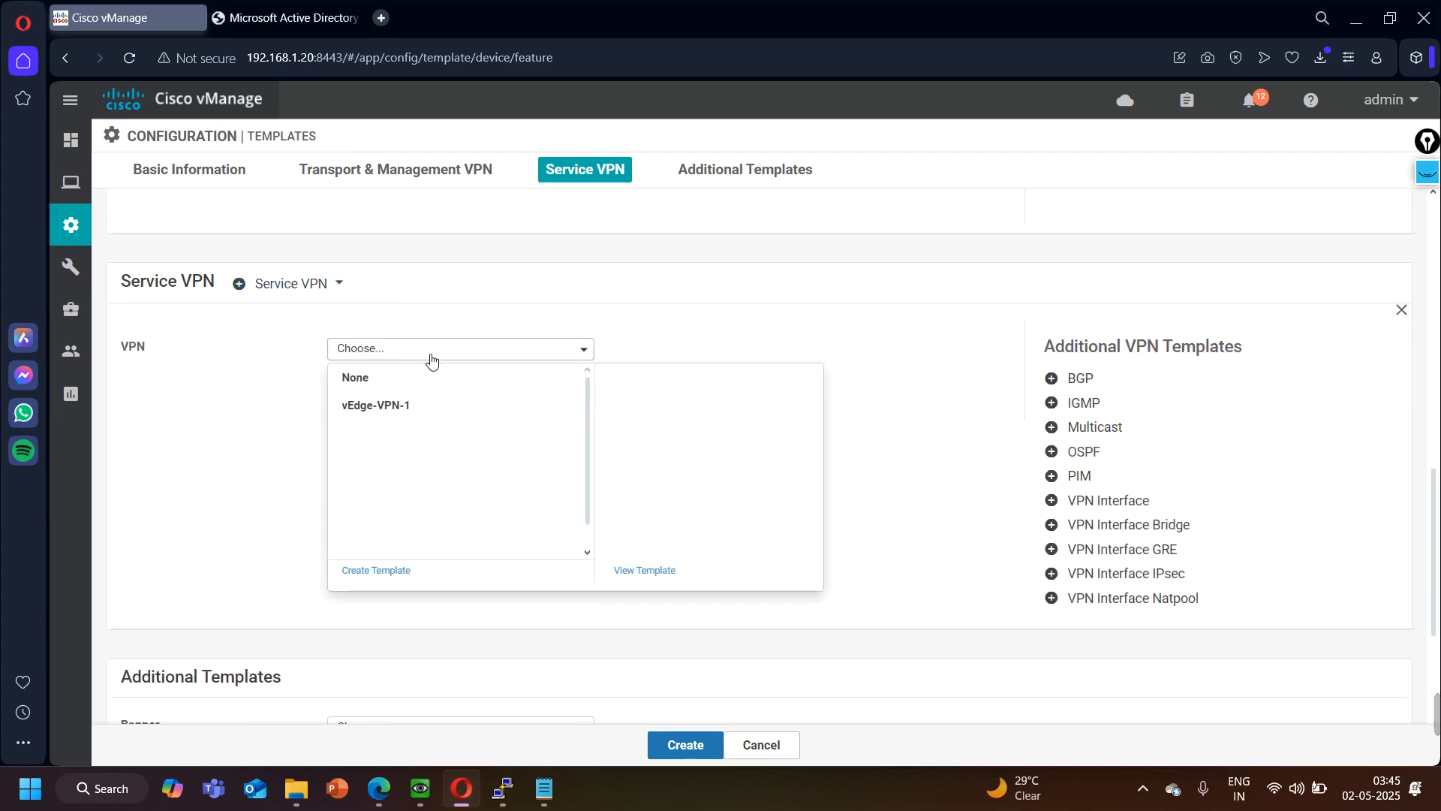
left_click(398, 417)
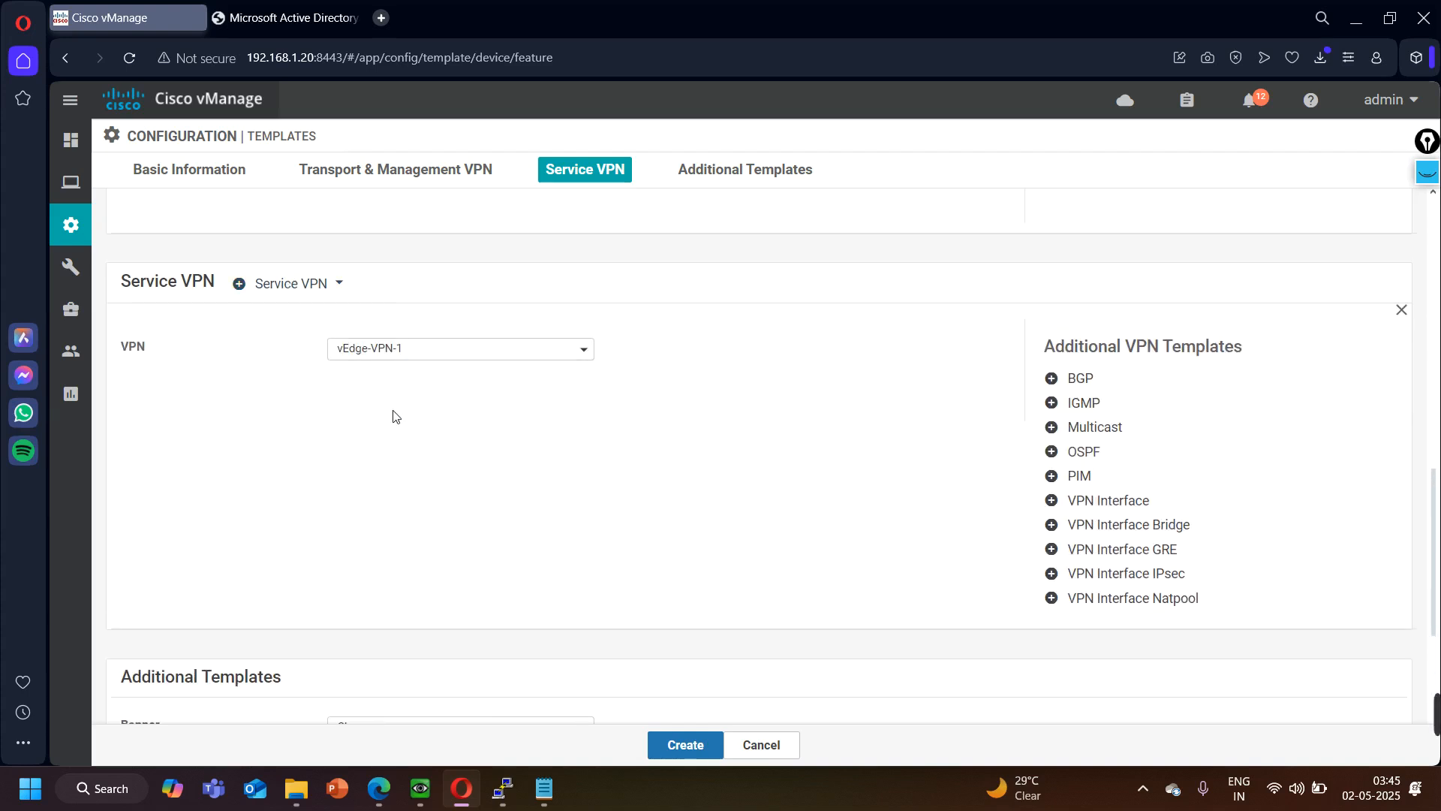
left_click(1106, 500)
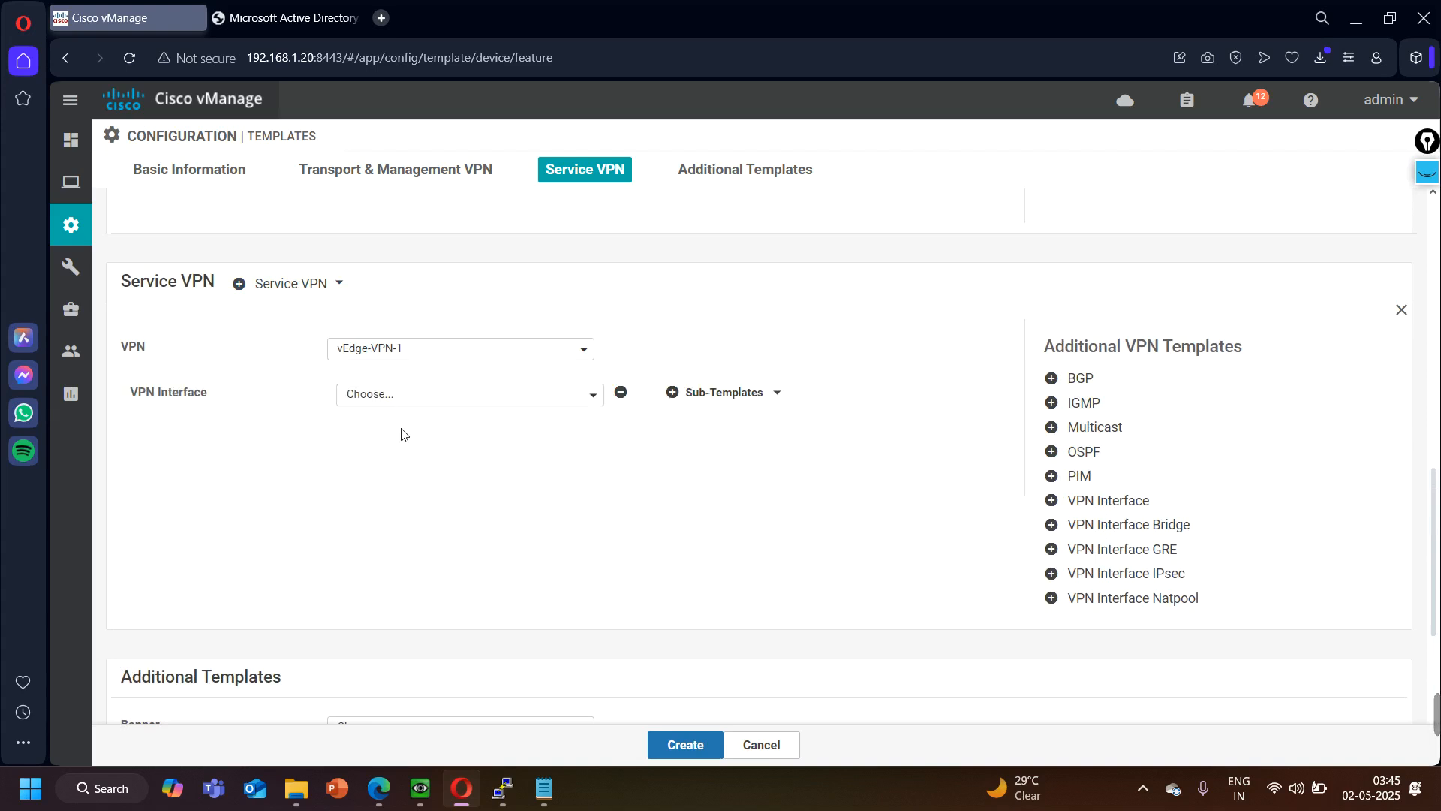
left_click(399, 395)
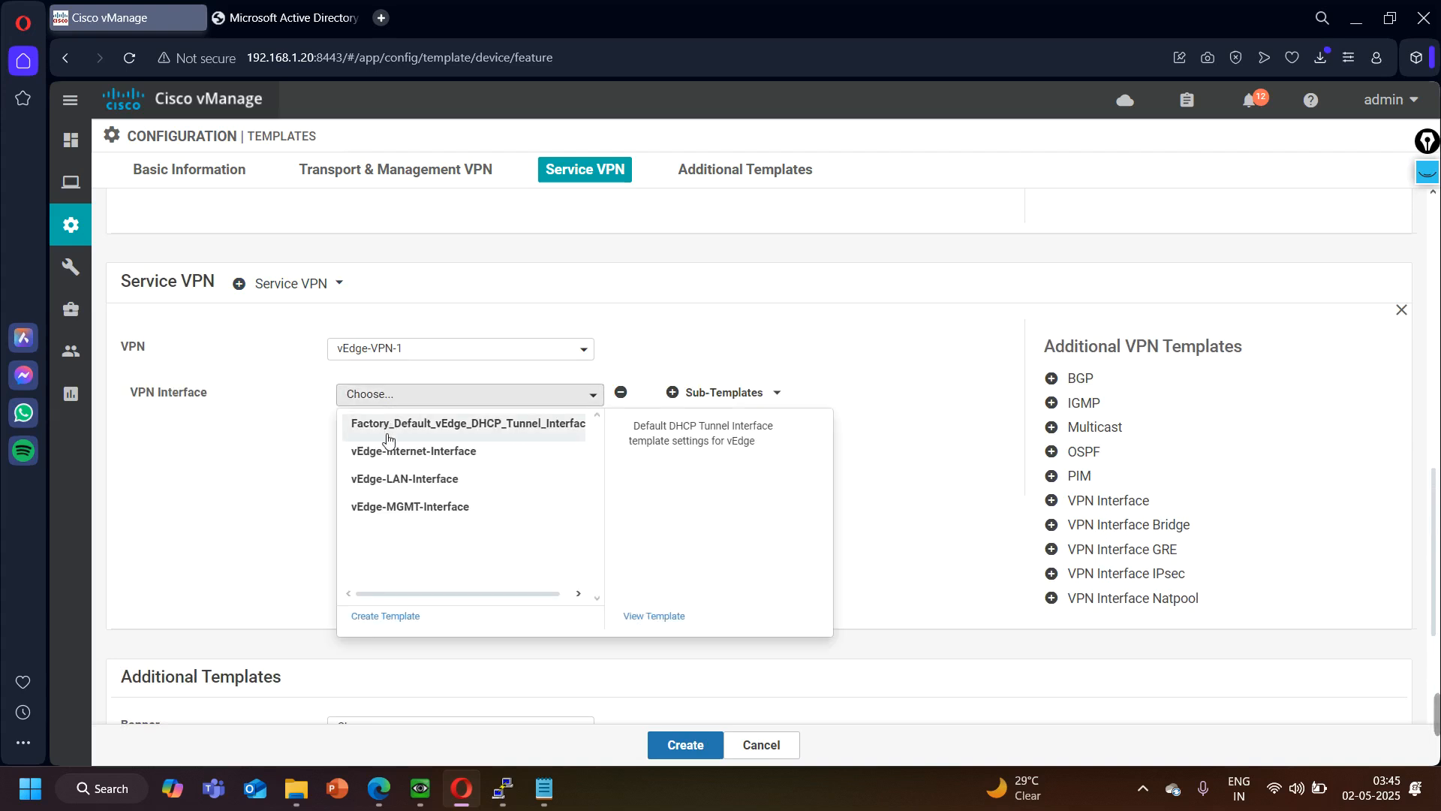
left_click(428, 478)
scroll(357, 464, "down", 5)
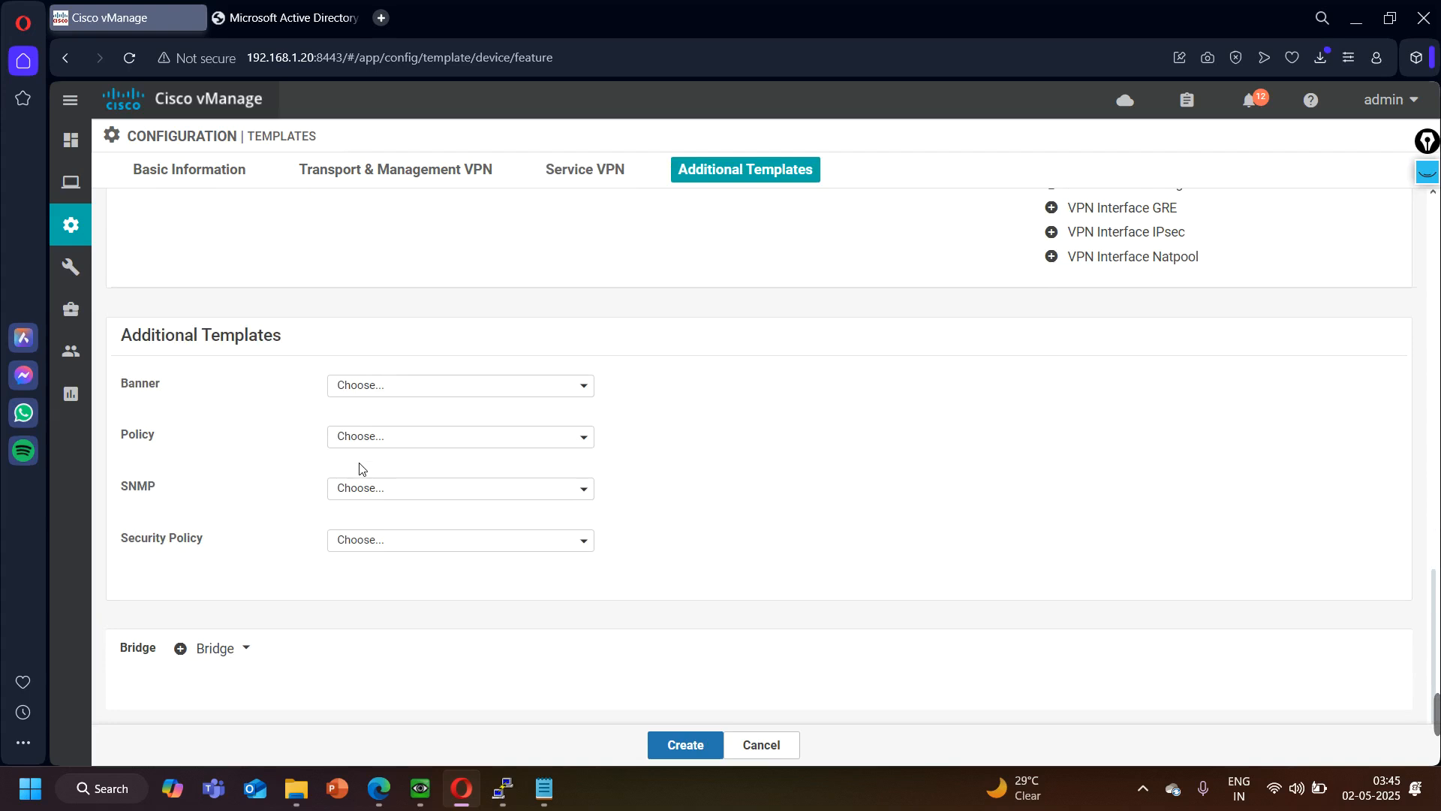
- Create the vEdge device template and check the two chassis numbers noted in Notepad
left_click(684, 745)
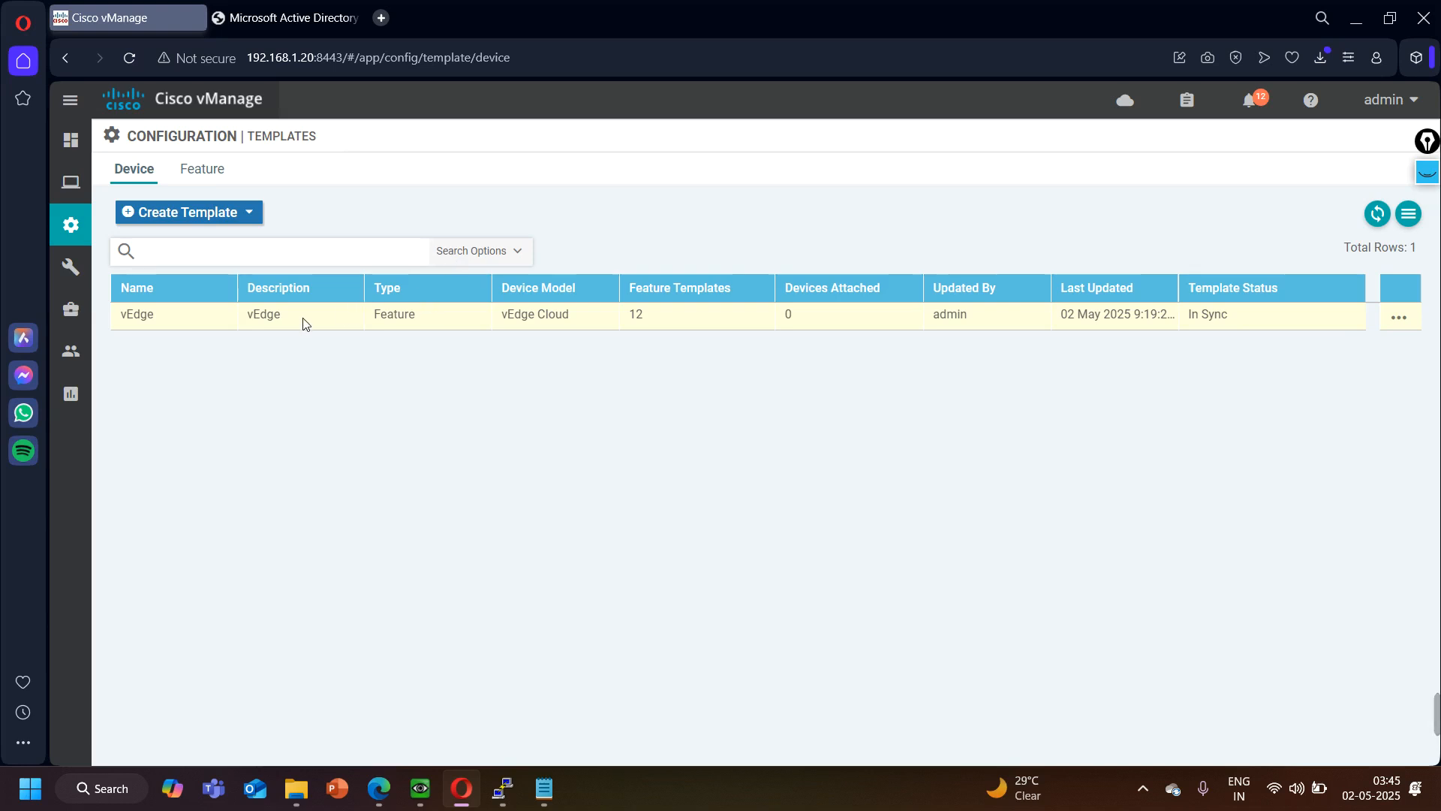
left_click(544, 788)
key("ctrl+a")
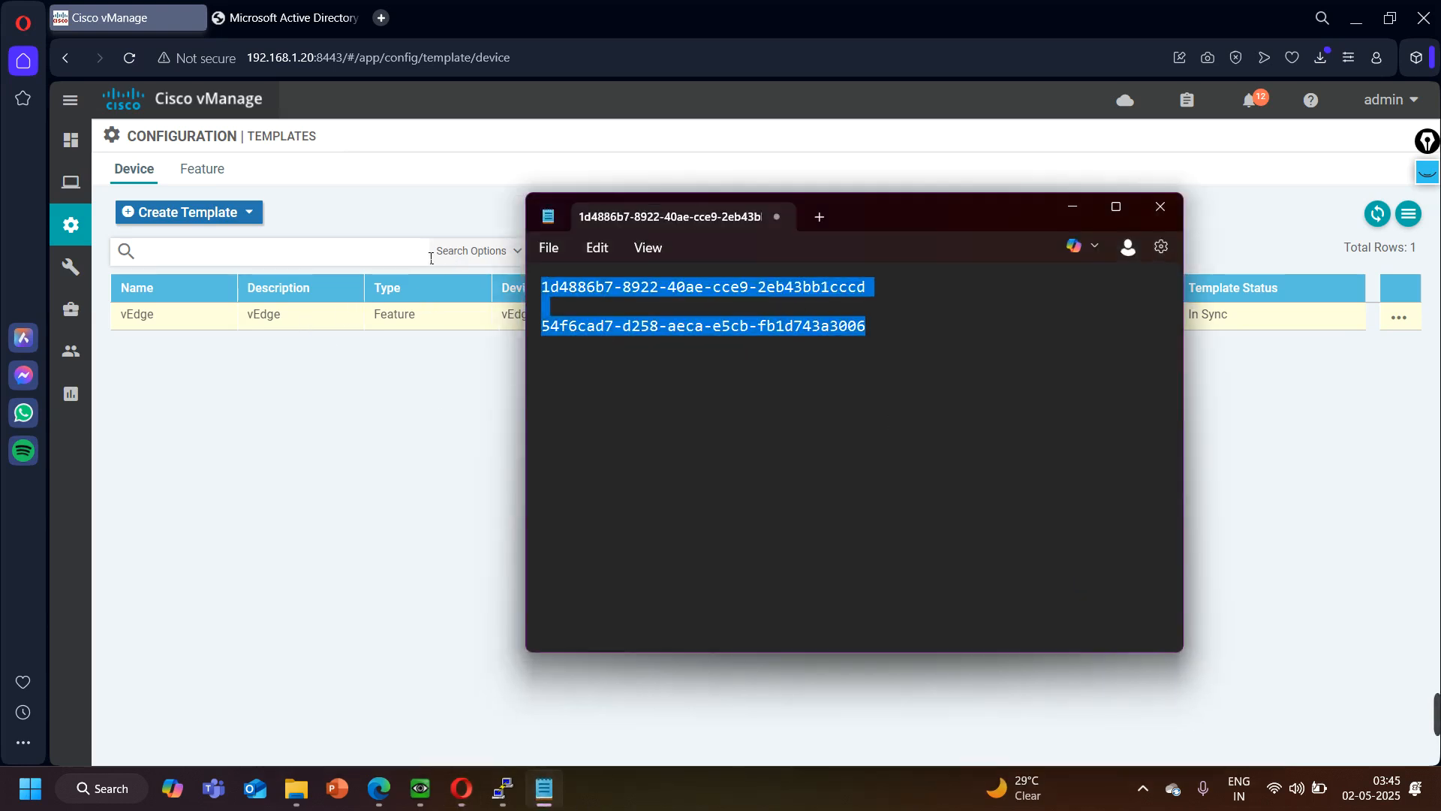
left_click(933, 397)
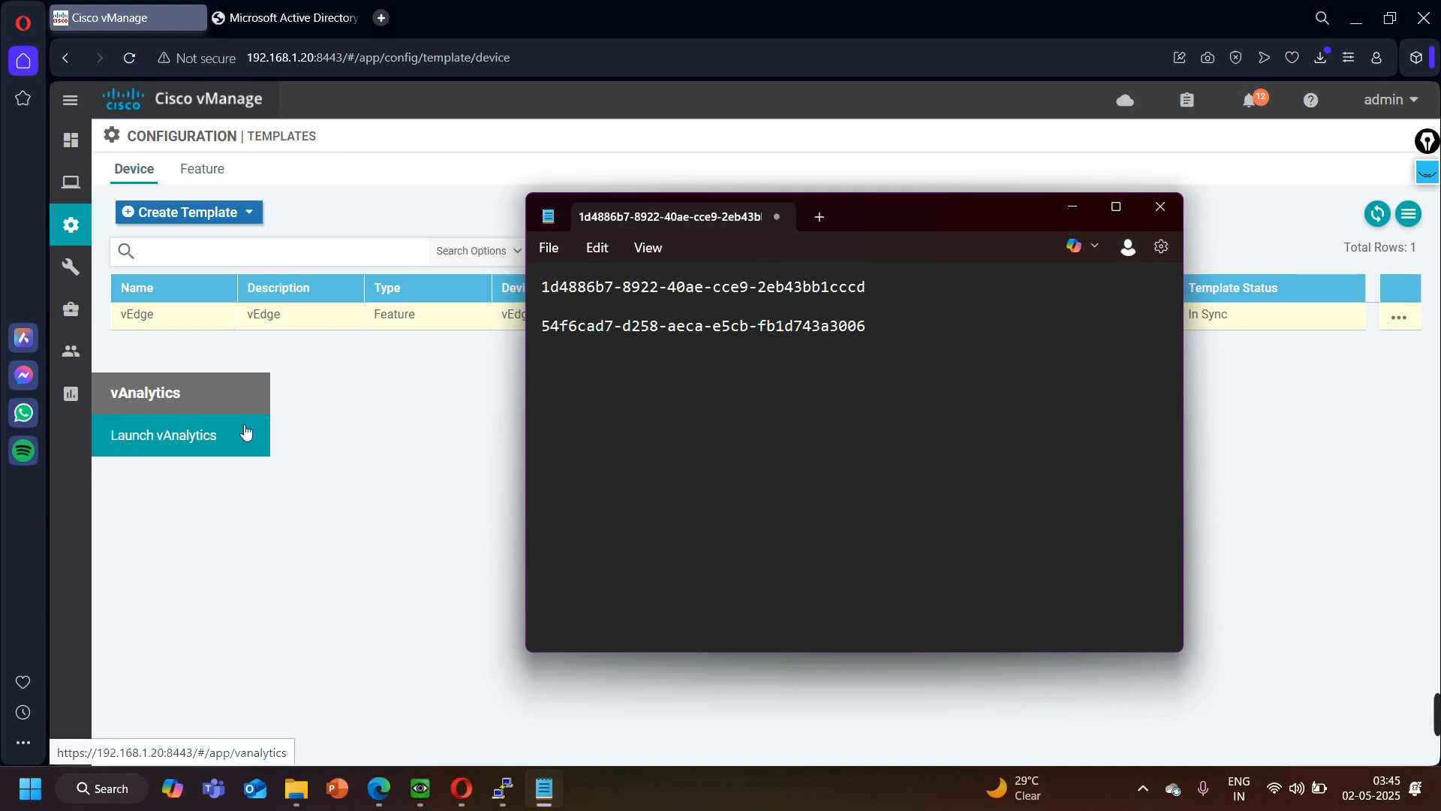
left_click(356, 420)
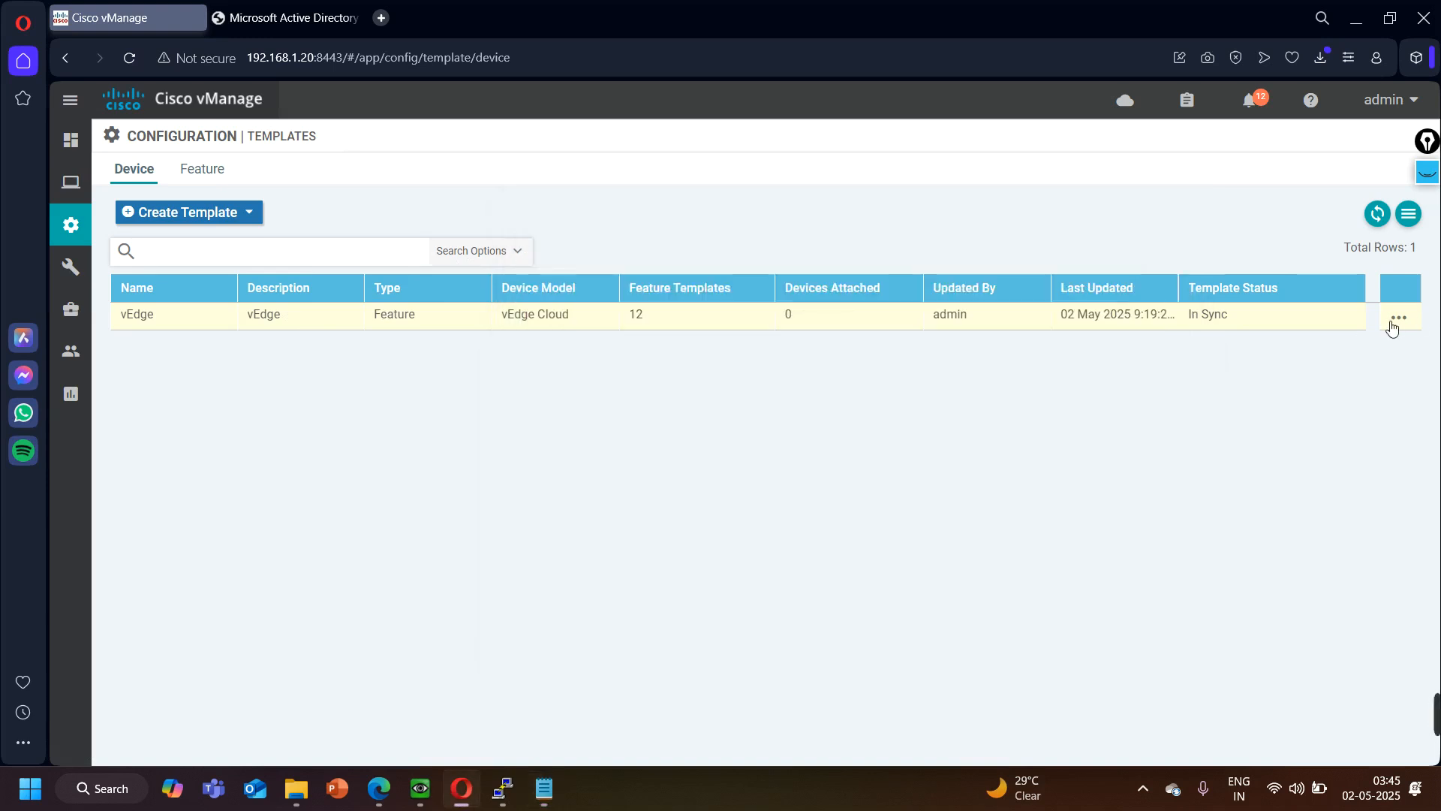
- Start attaching devices to the vEdge template, filter for chassis 1d4886b7-8922-40ae-cce9-2eb43bb1cccd from the Notepad list, and add it to the selected devices
left_click(1398, 318)
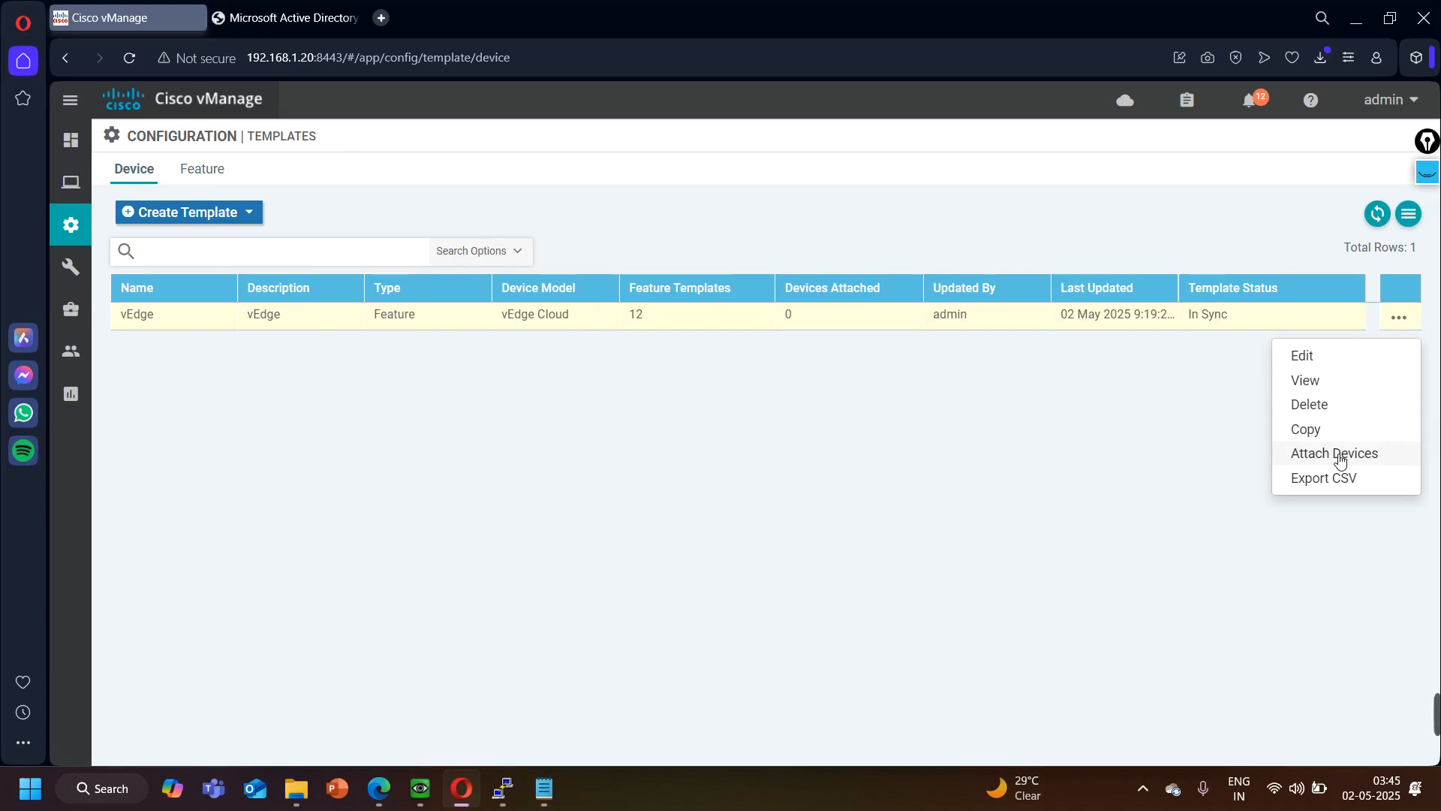
mouse_move(1030, 721)
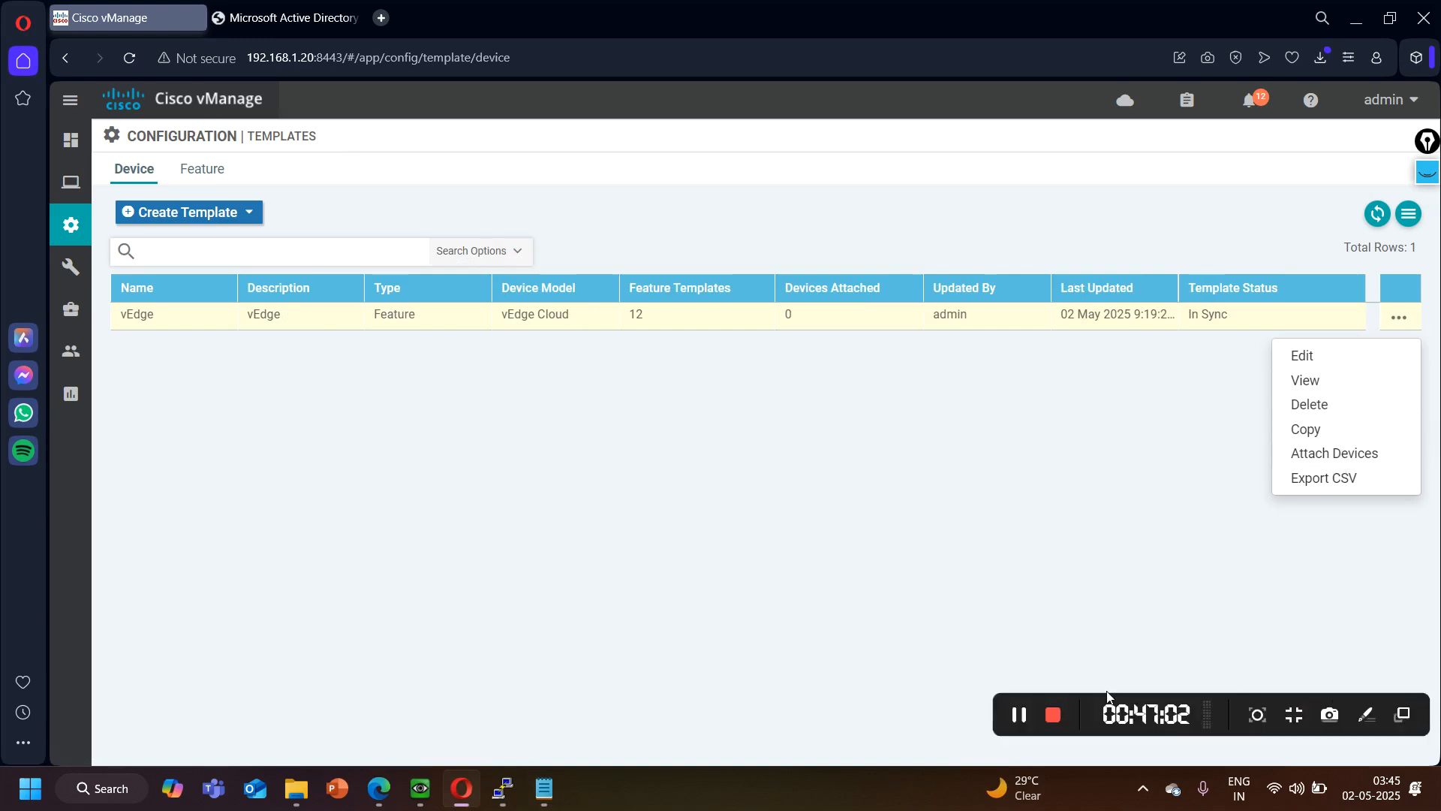
left_click(1364, 454)
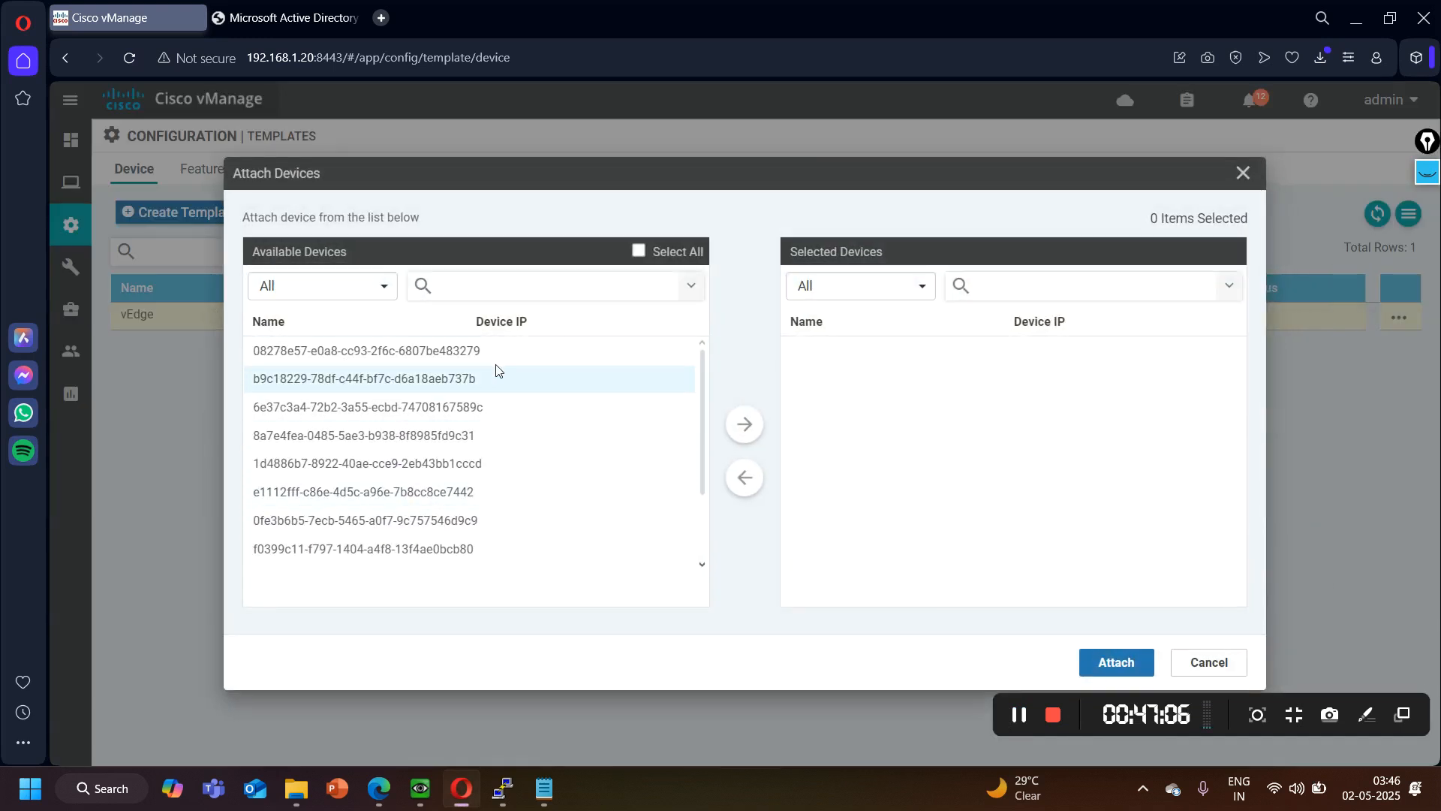
left_click(544, 788)
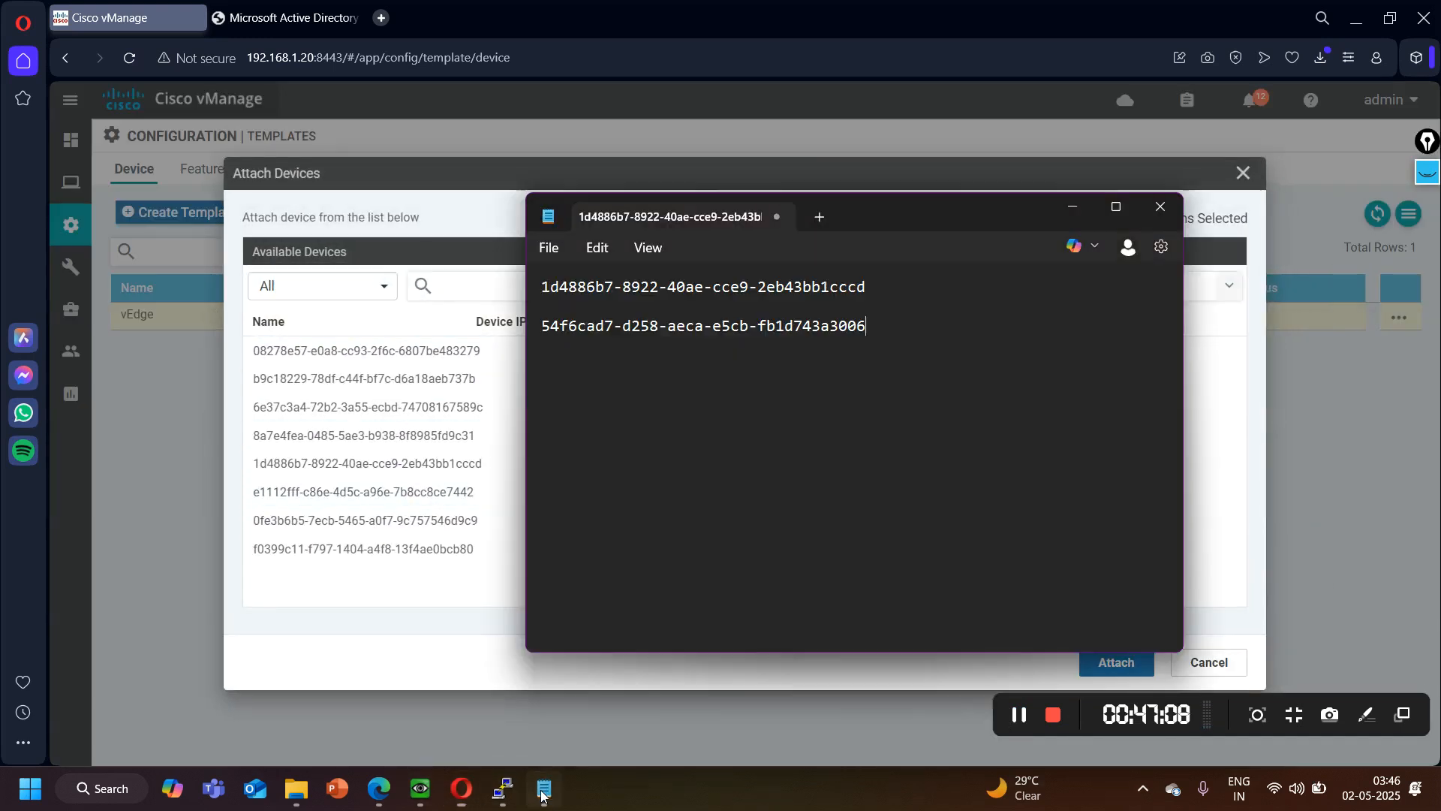
left_click_drag(869, 286, 535, 279)
key("ctrl+c")
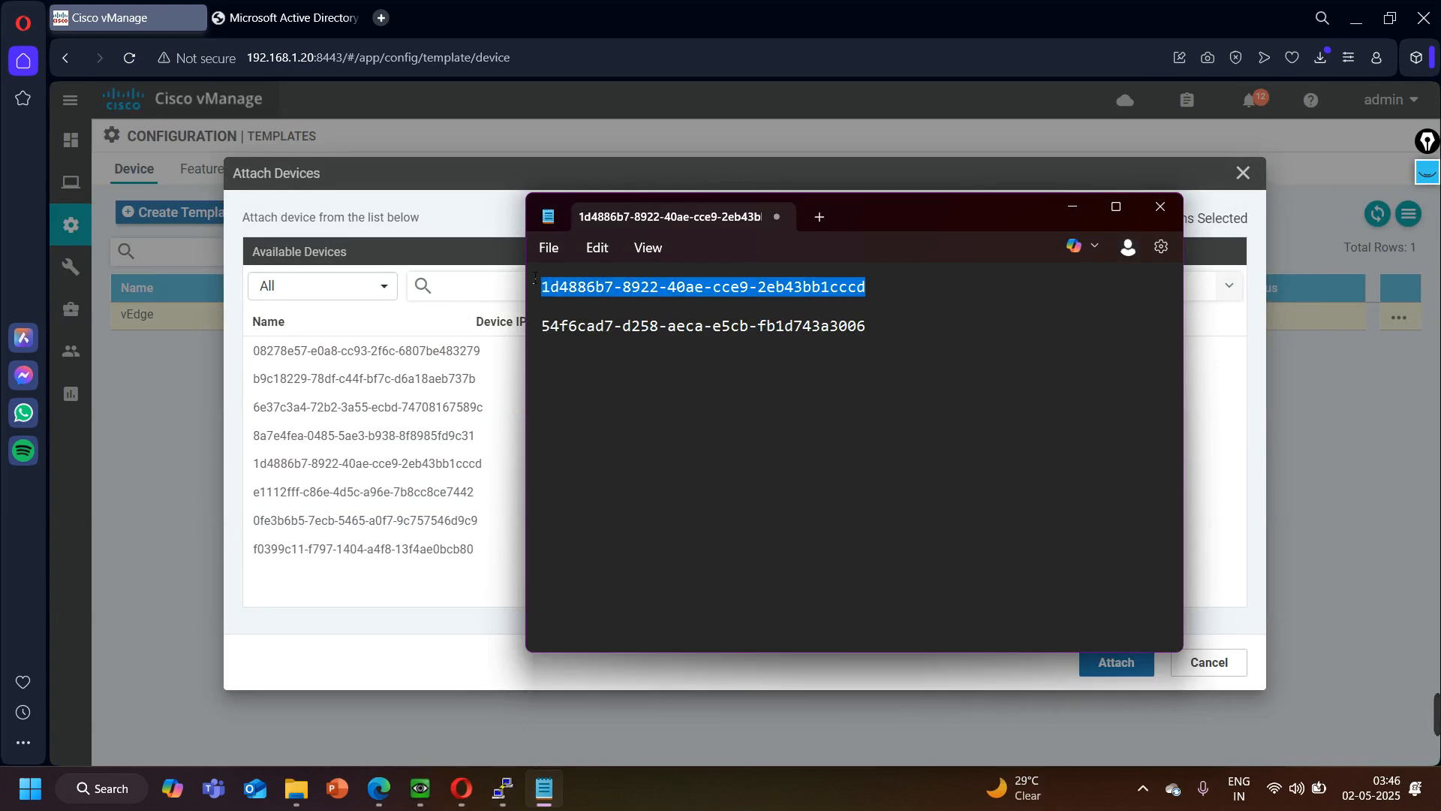
left_click(486, 297)
key("ctrl+v")
key("Return")
left_click(473, 351)
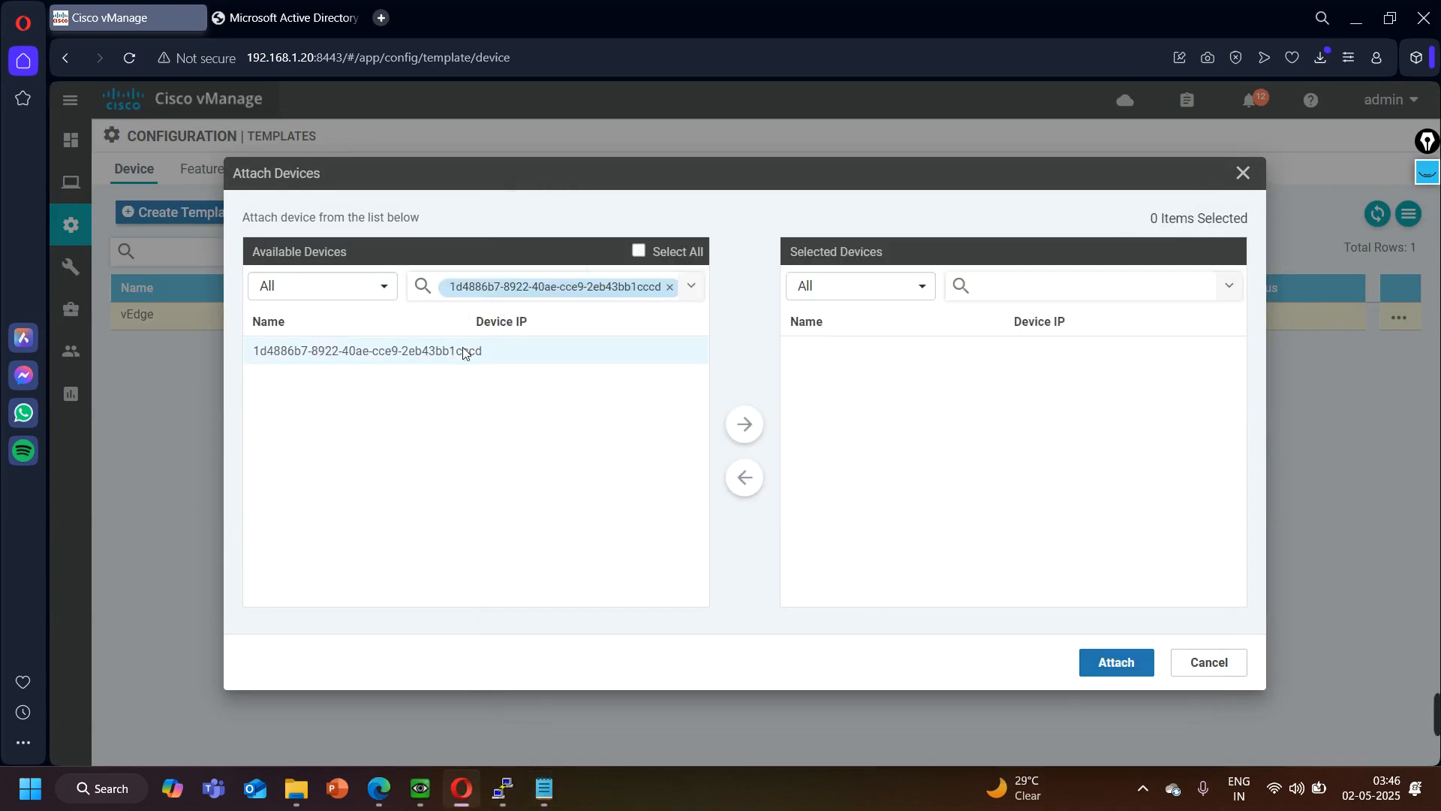
left_click(745, 424)
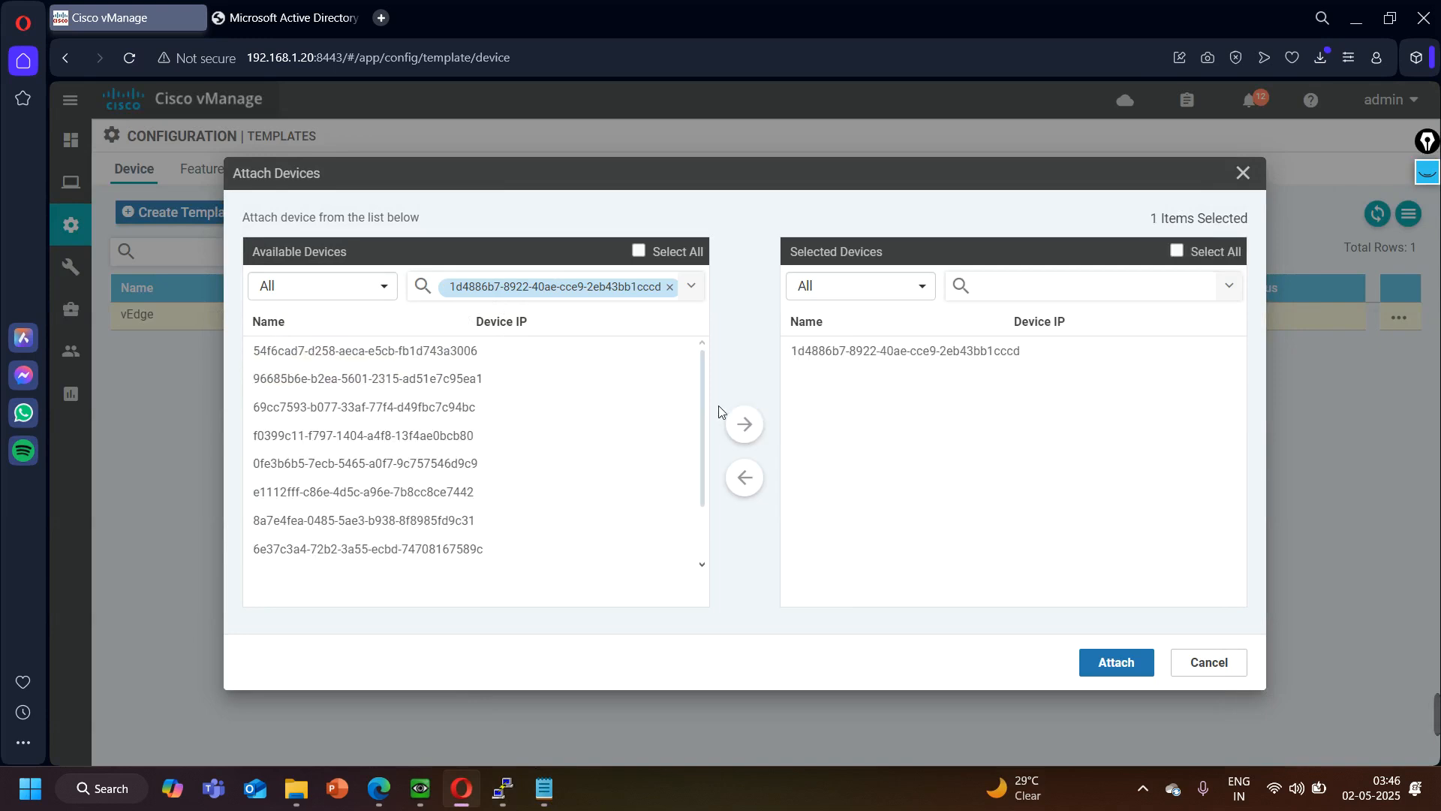
- Filter for chassis 54f6cad7-d258-aeca-e5cb-fb1d743a3006 from the Notepad list, add it to the selected devices, and attach both devices to the template
left_click(669, 287)
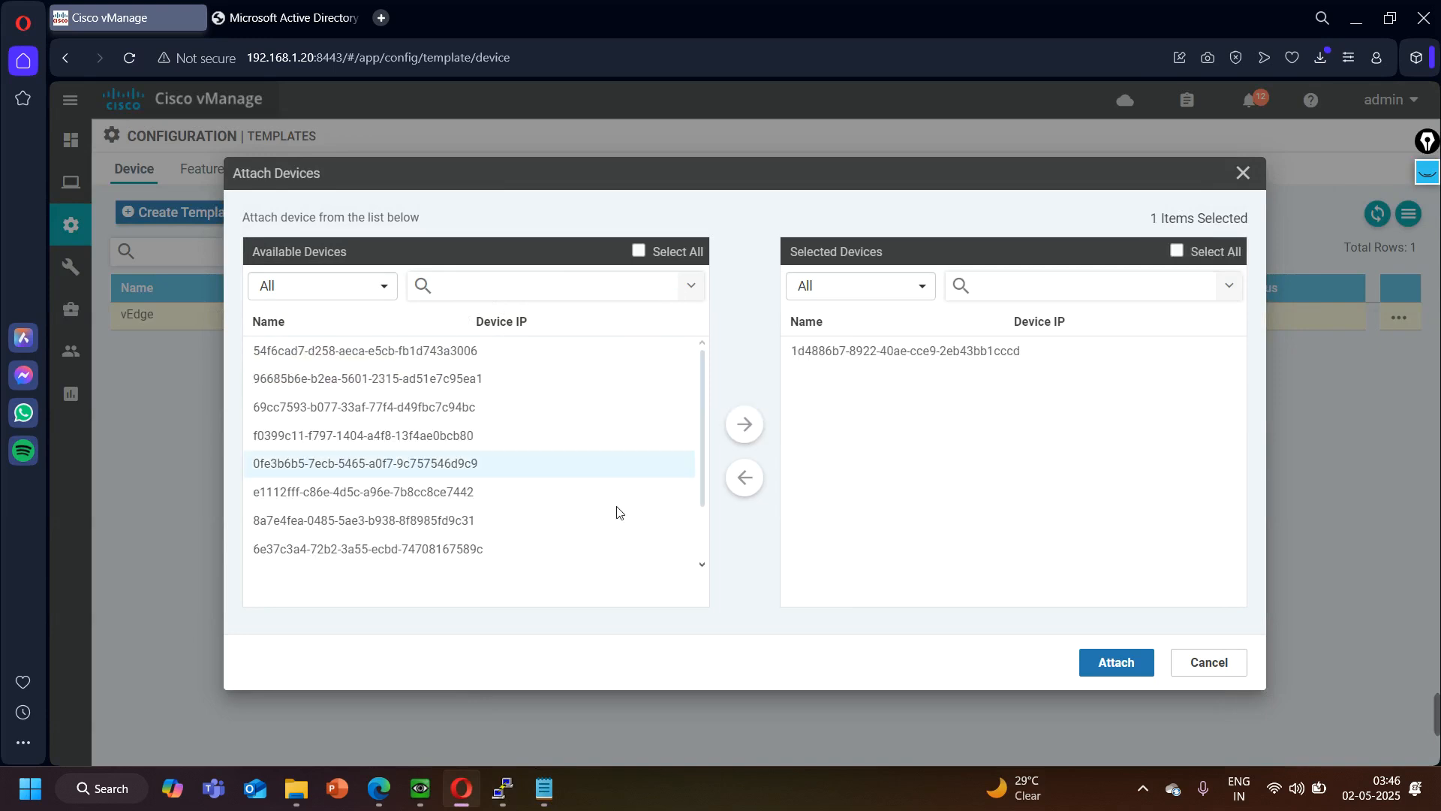
left_click(537, 797)
left_click_drag(884, 343, 520, 330)
key("ctrl+c")
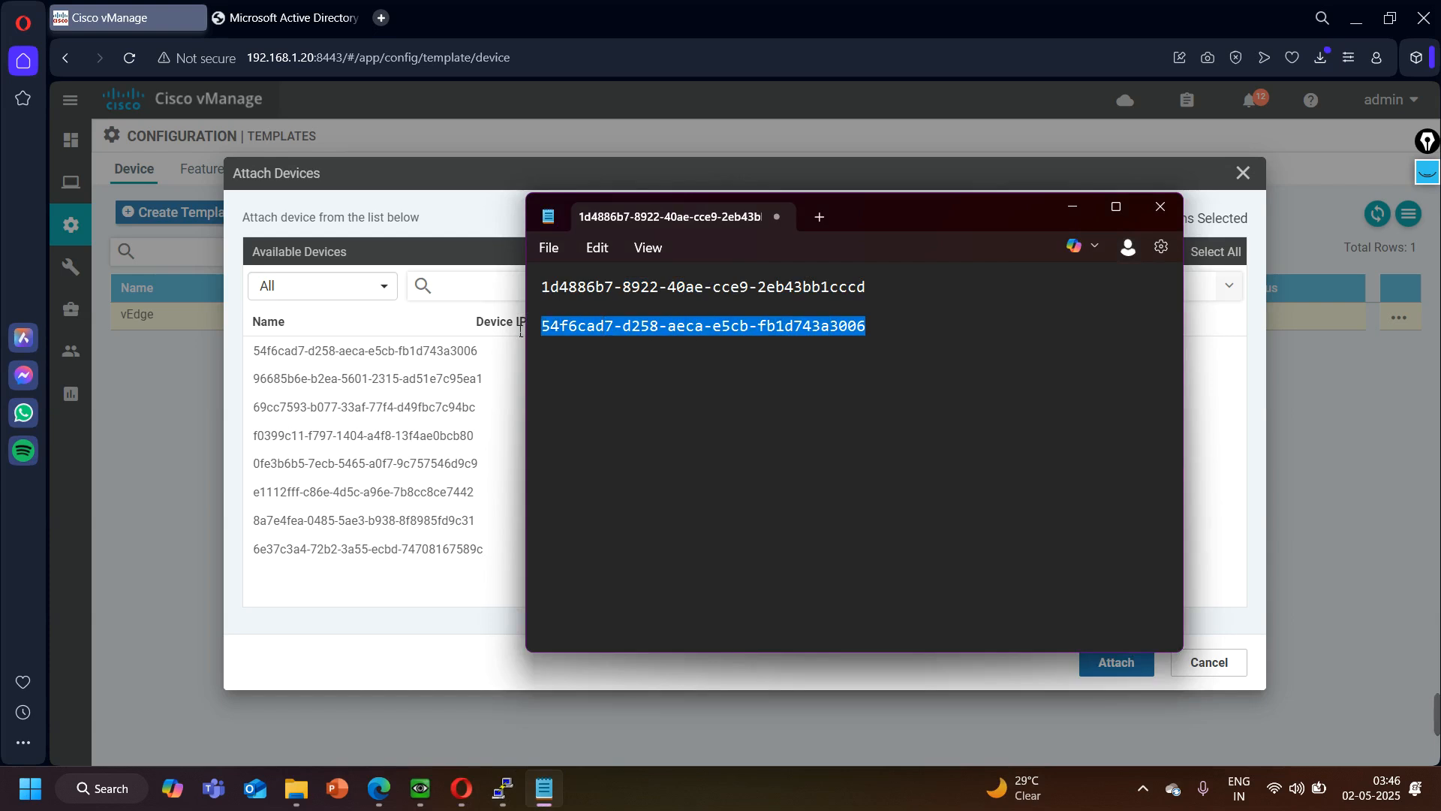
left_click(473, 289)
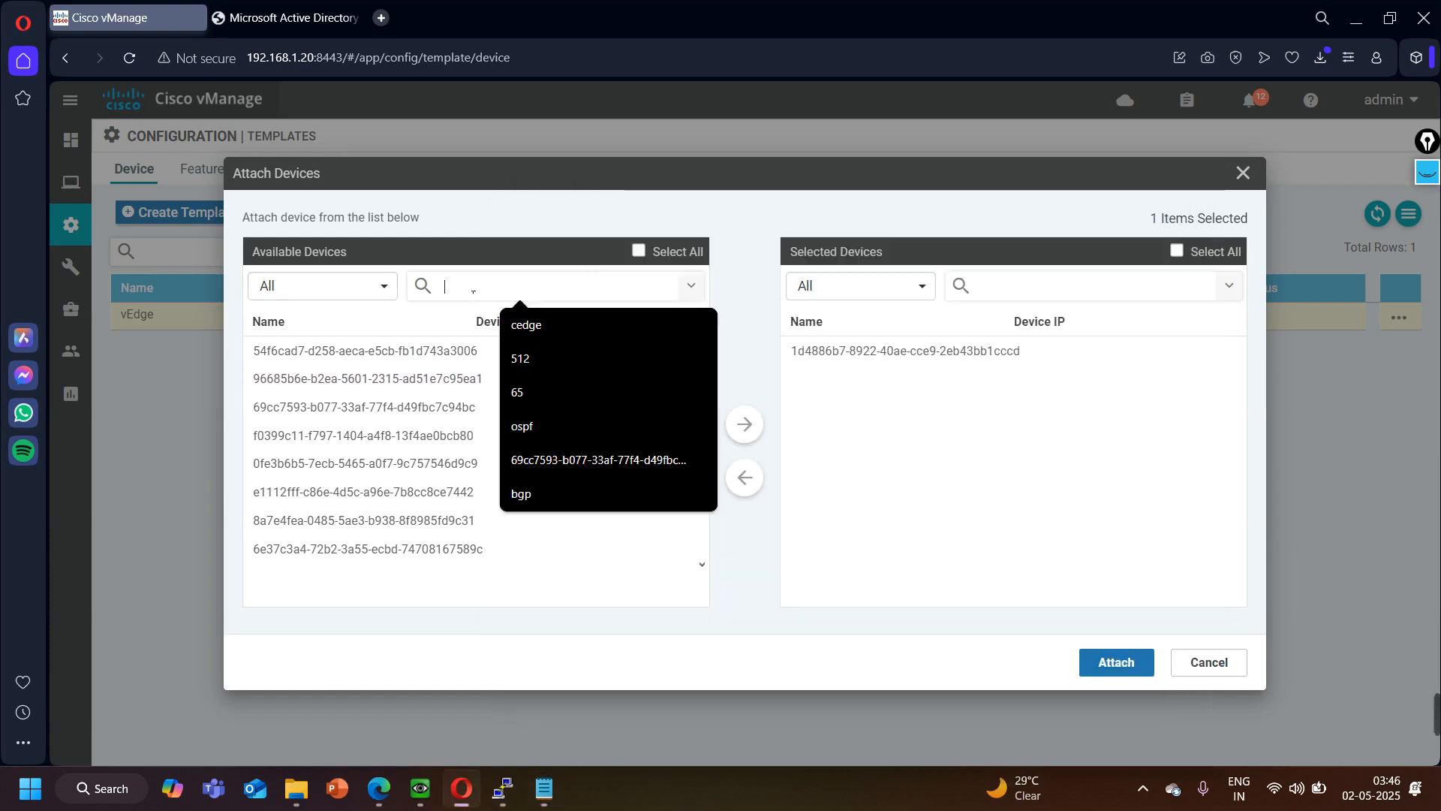
key("ctrl+v")
key("Return")
left_click(430, 353)
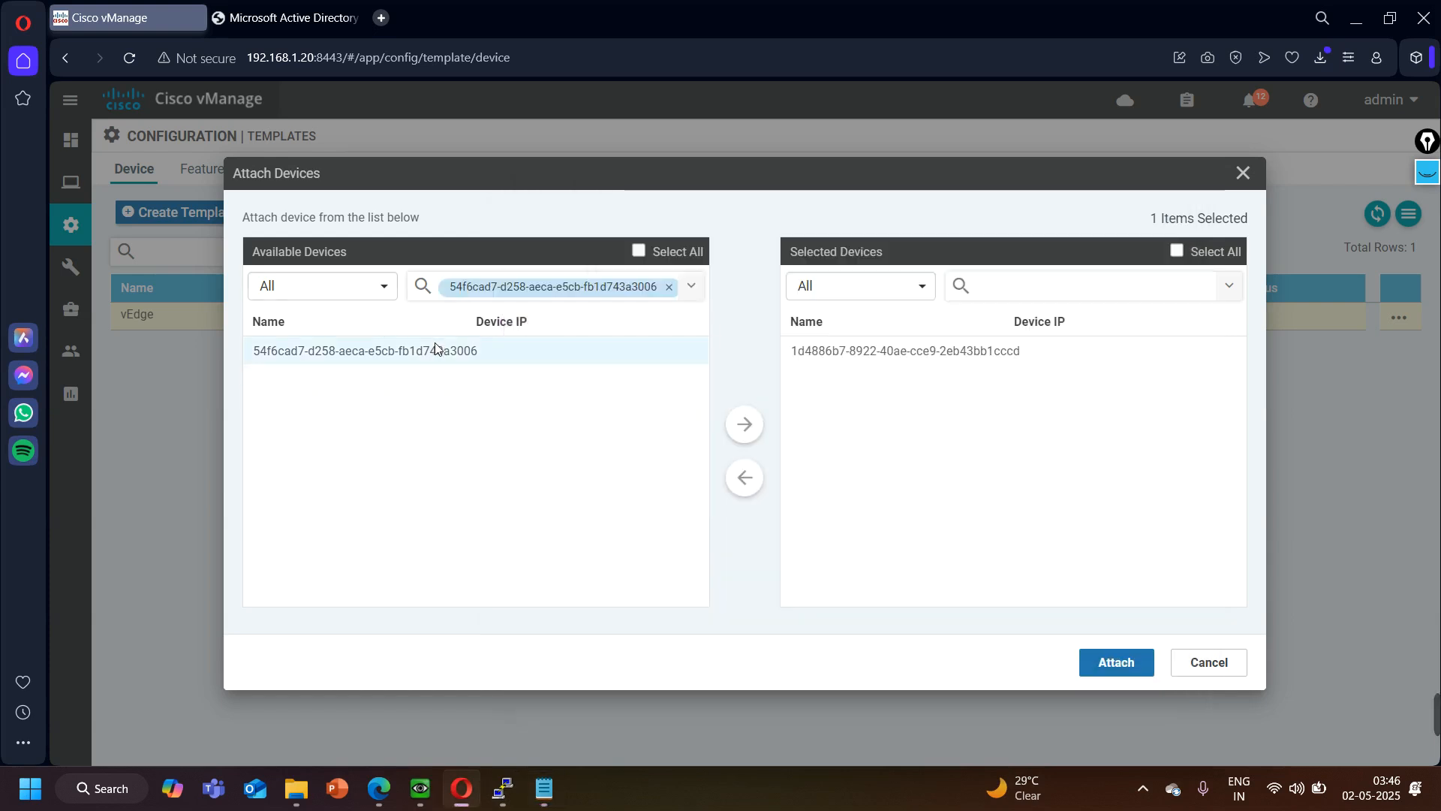
left_click(745, 425)
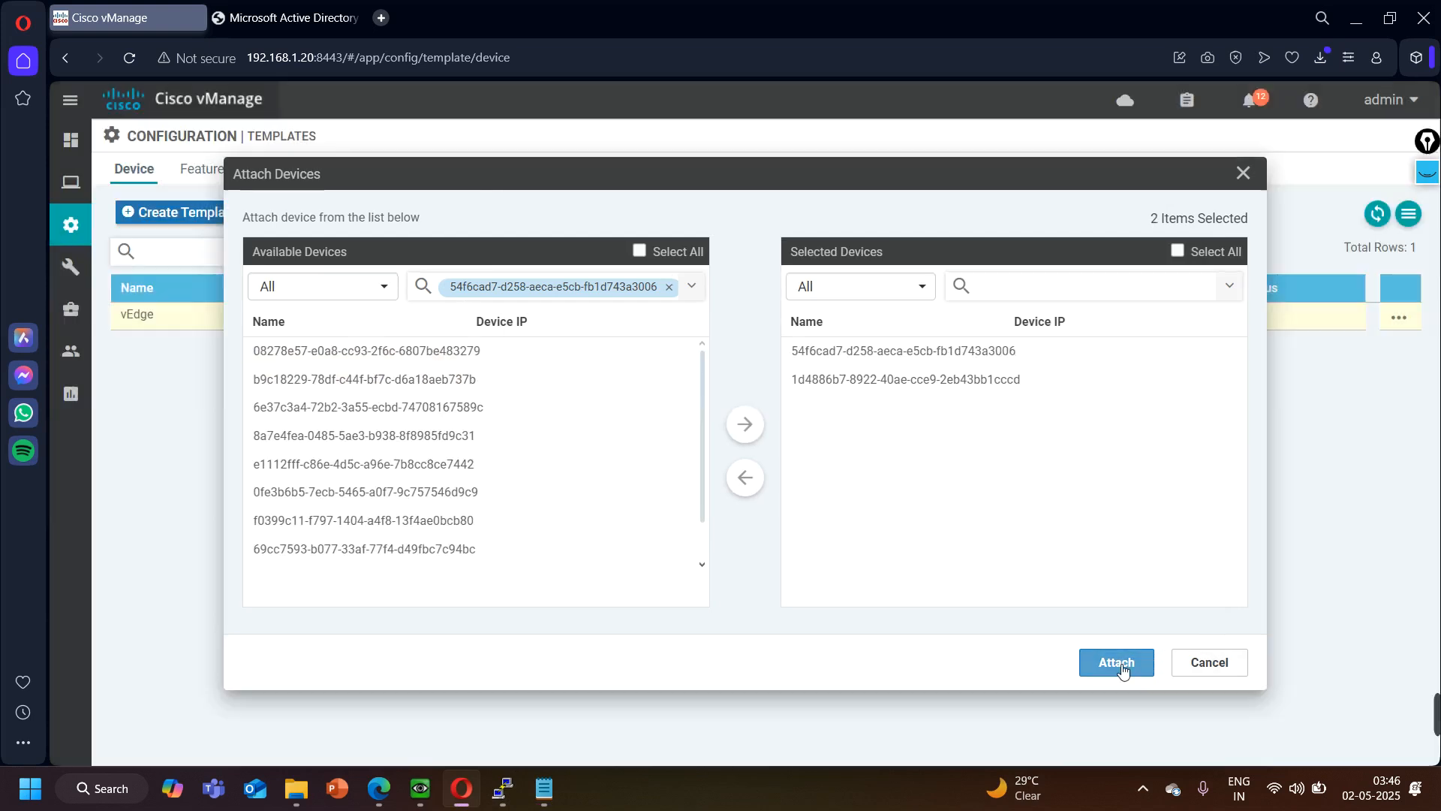
left_click(1117, 663)
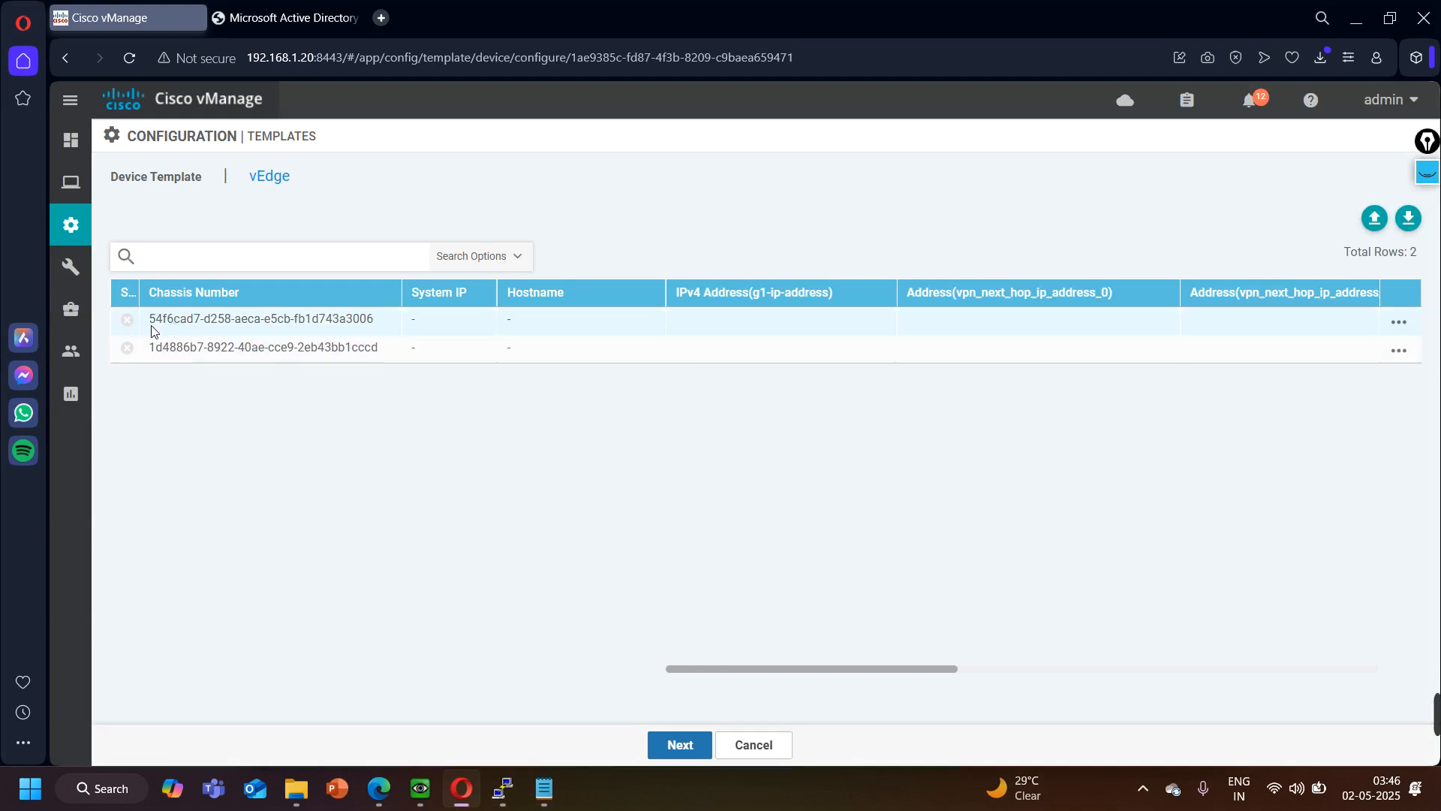
- Switch to Notepad and label the second chassis number BR1 and the first one BR2
left_click_drag(150, 324, 164, 324)
left_click(545, 802)
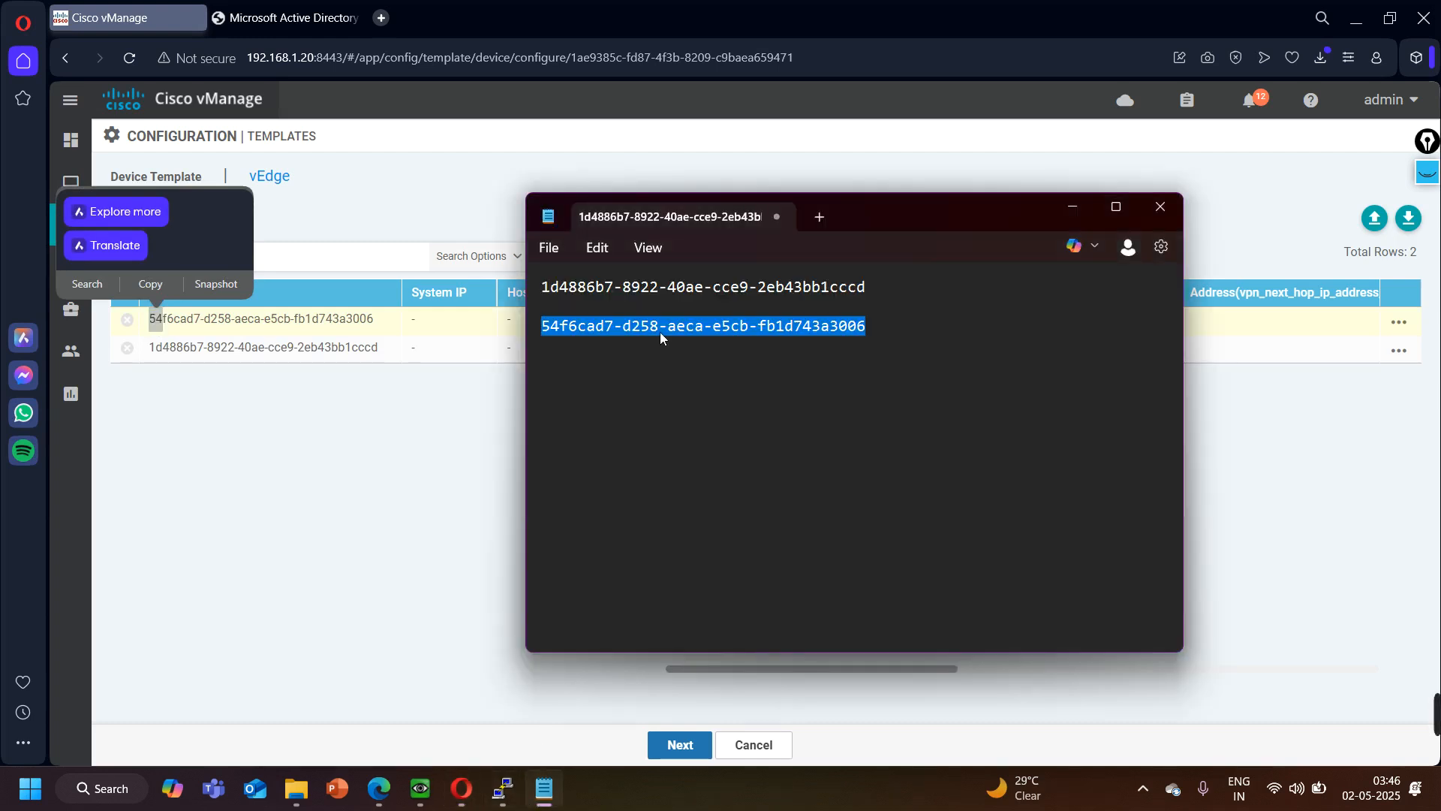
left_click(878, 334)
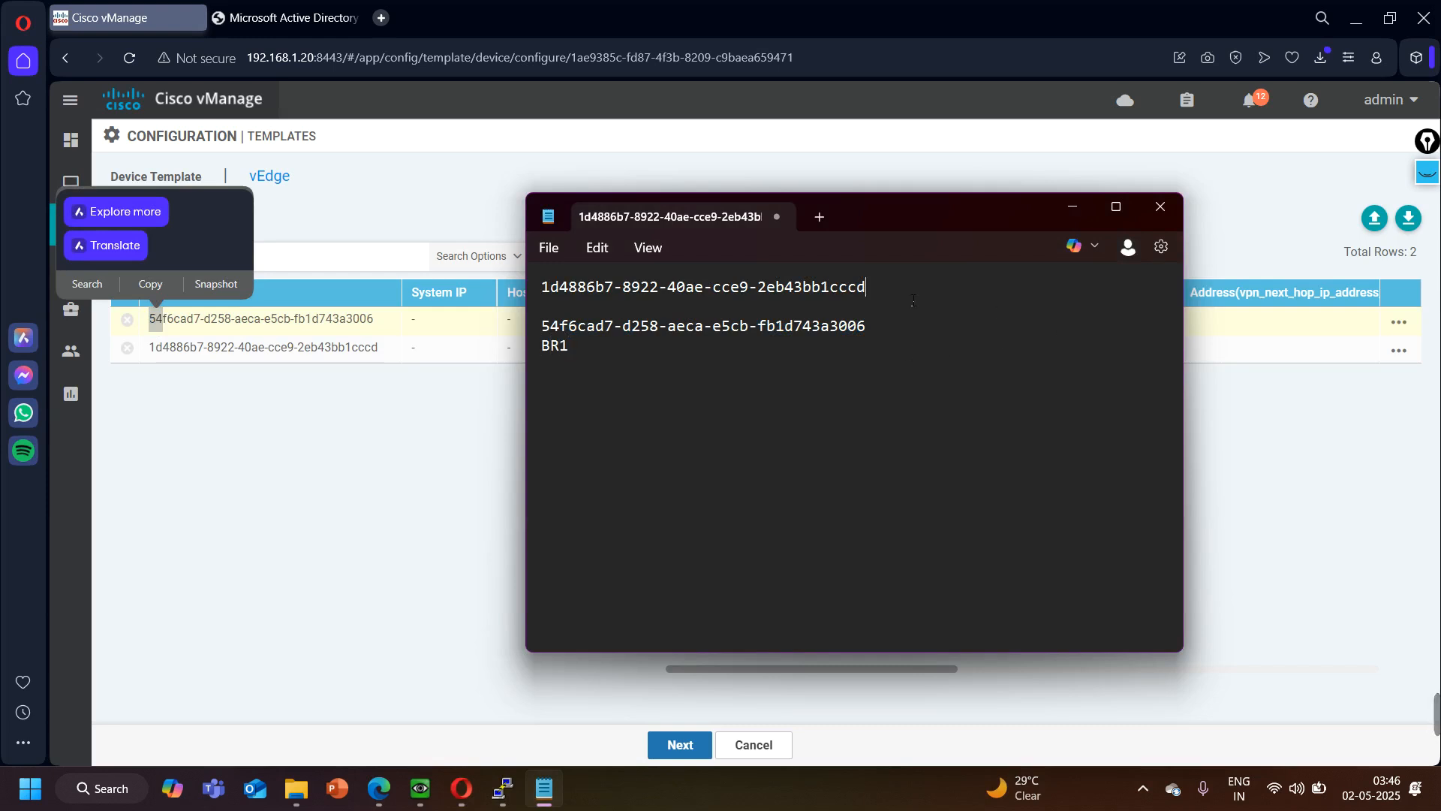
key("Return")
type("BR")
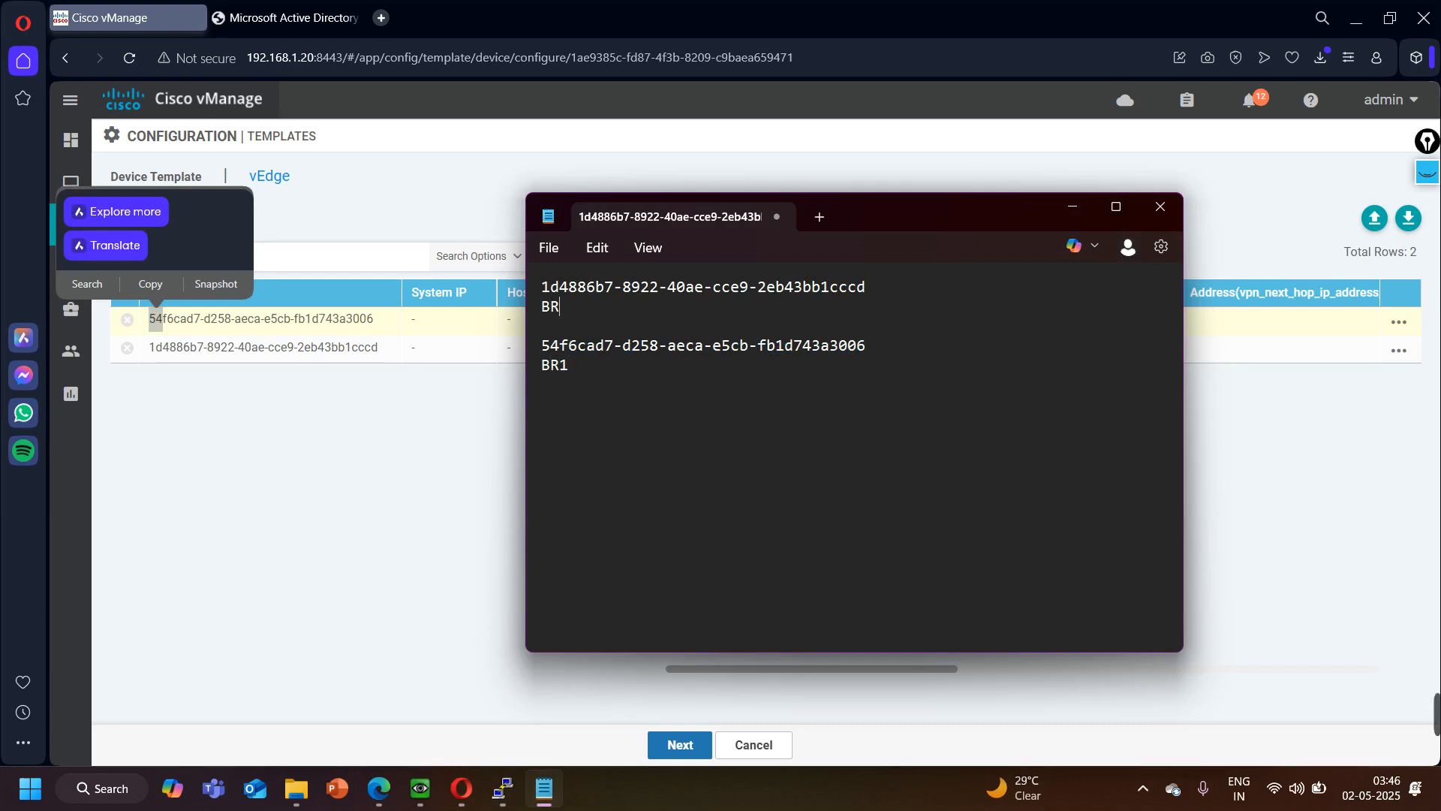
- Move the BR1 chassis entry above the BR2 entry in the note, with a blank line between them
left_click_drag(577, 366, 541, 342)
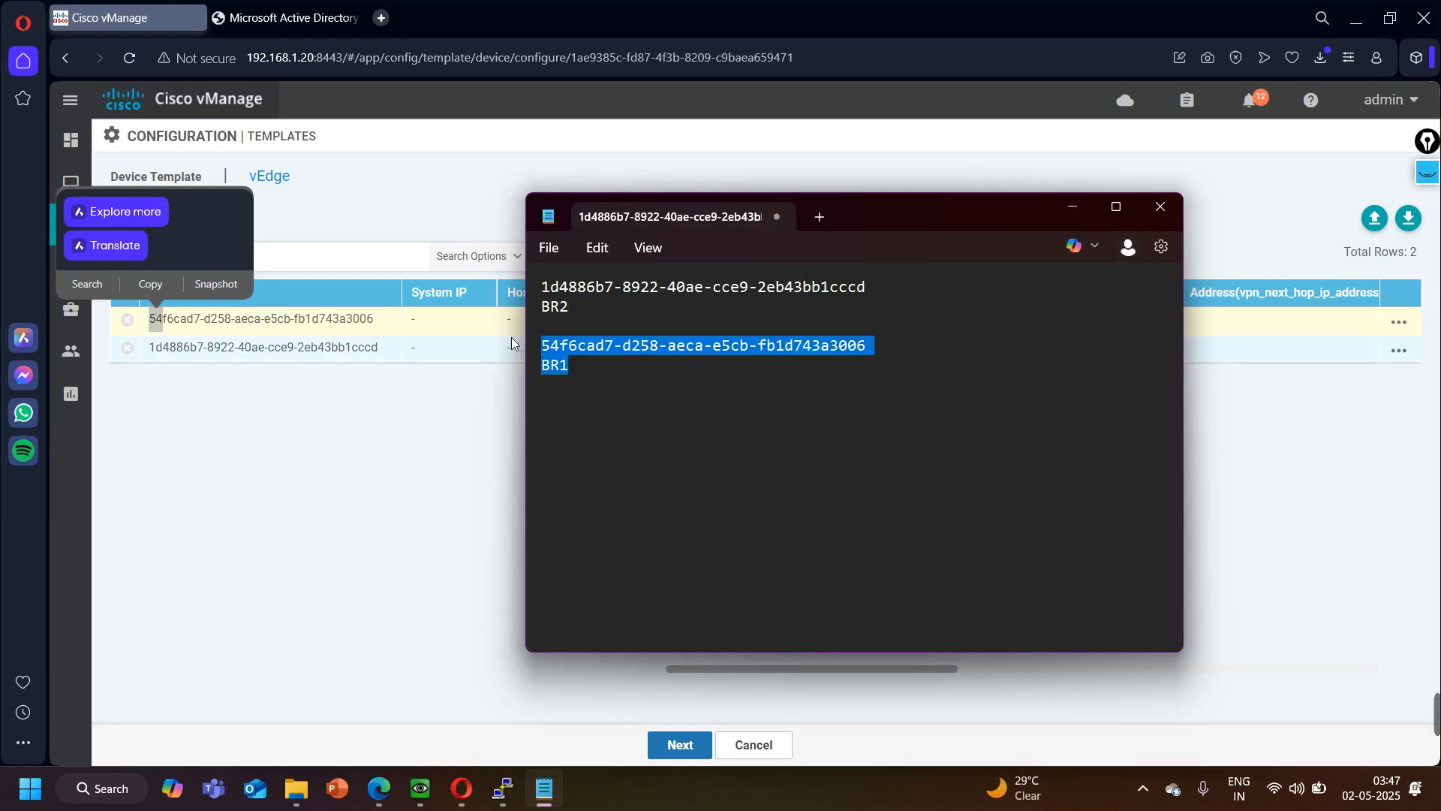
key("ctrl+x")
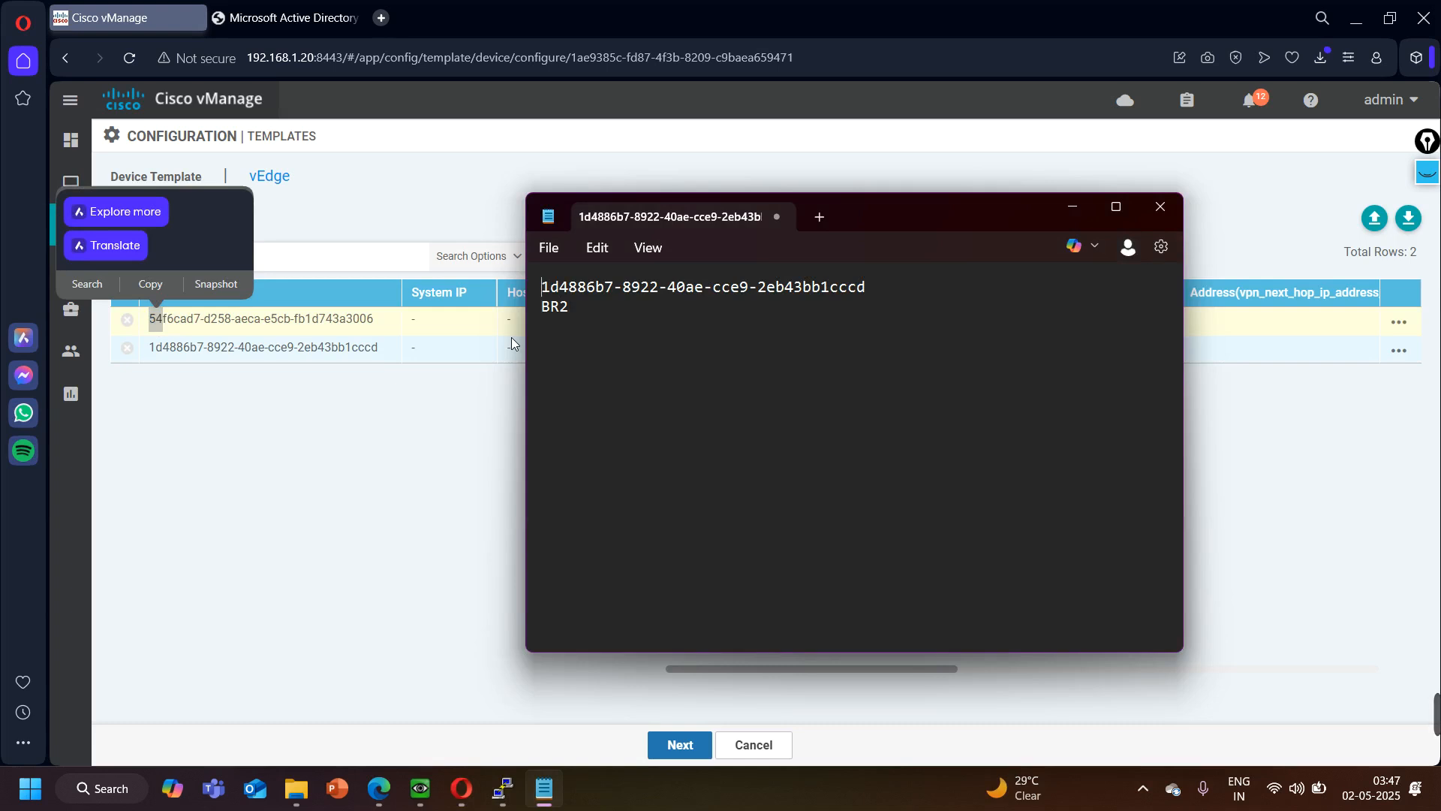
key("Return")
key("Return")
key("Return")
key("Up")
key("Up")
key("Up")
key("ctrl+v")
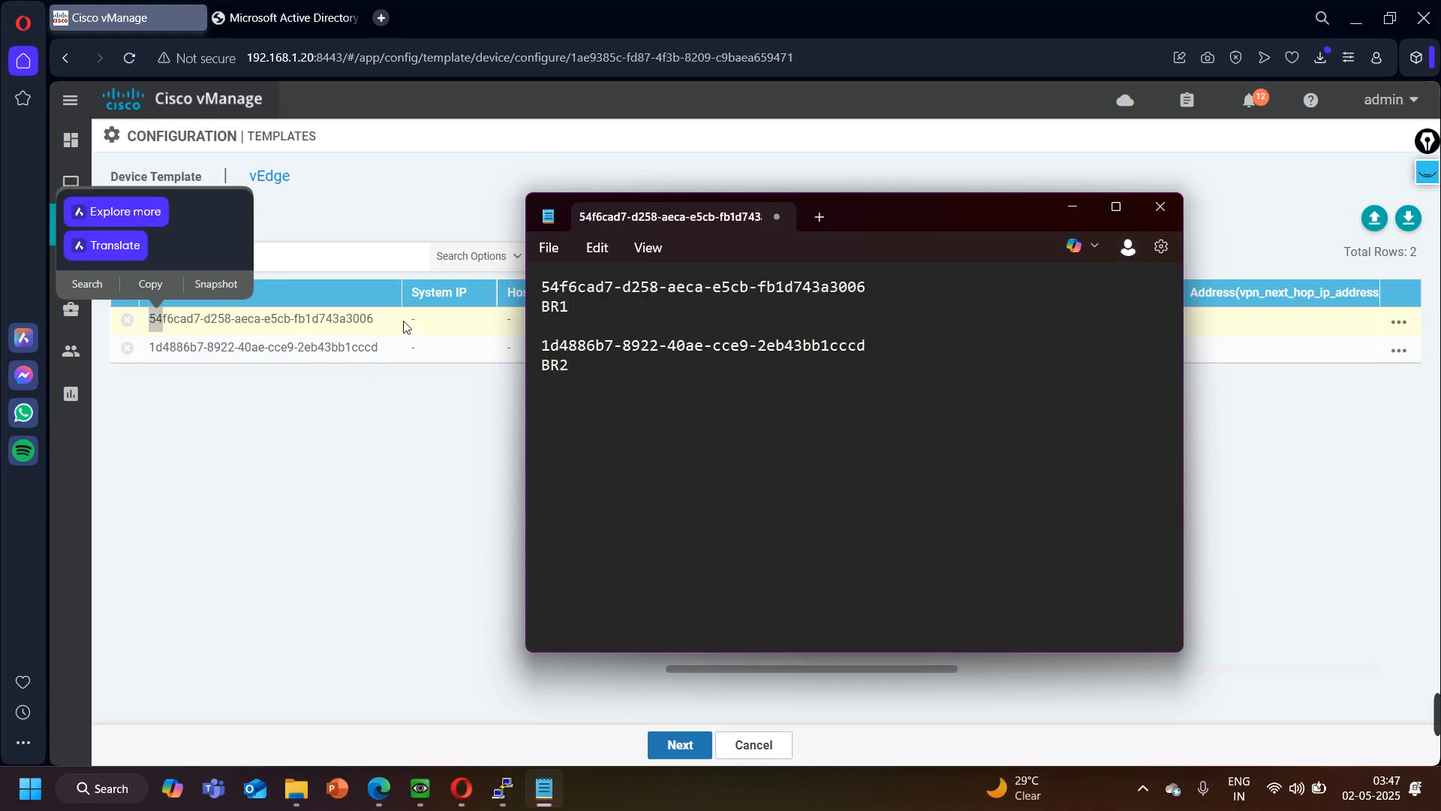
- Edit the BR1 chassis's template variables and set its g1-ip-address to 10.10.1.1/24, based on the Branch 1 LAN in the EVE topology
left_click(1401, 321)
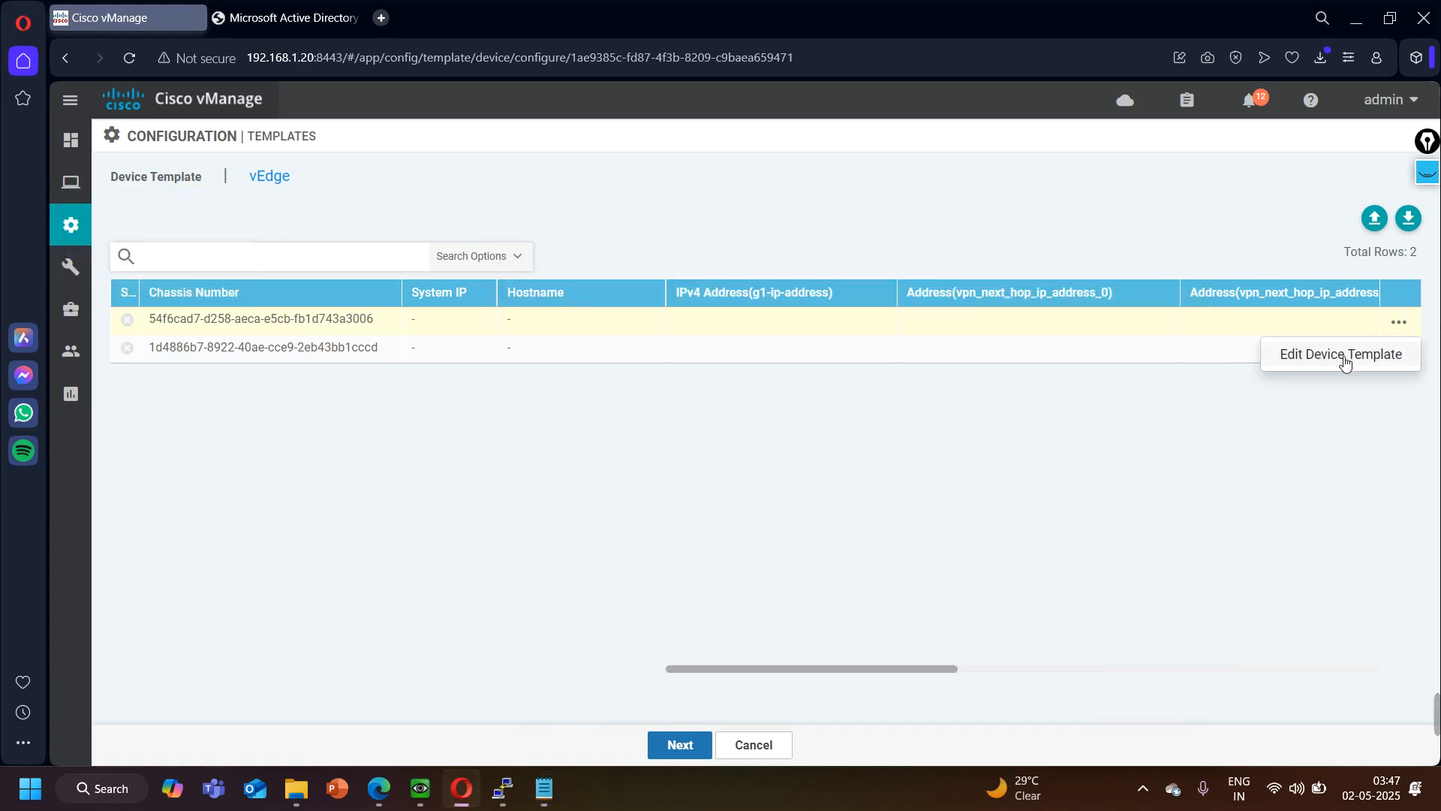
left_click(1345, 358)
left_click_drag(367, 312, 464, 322)
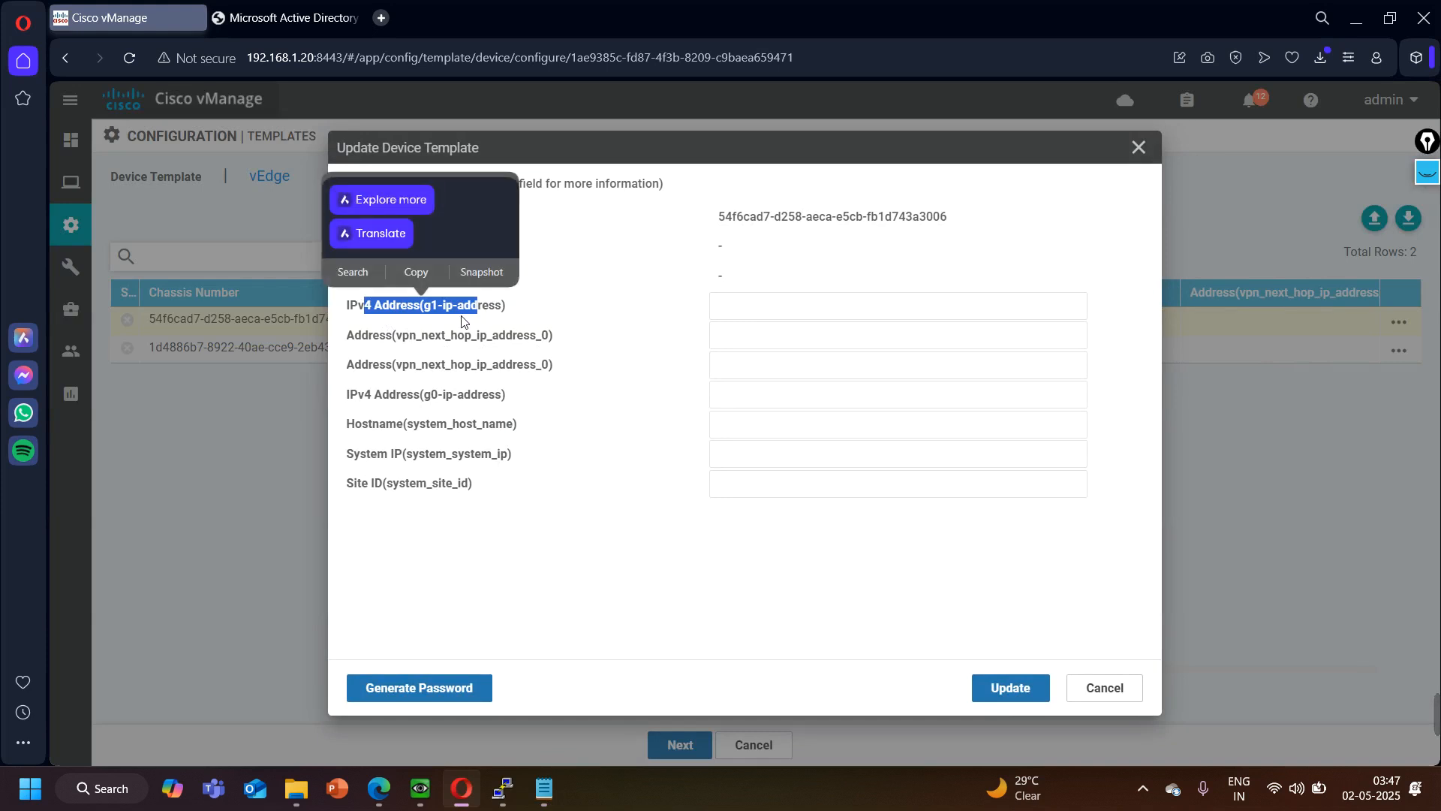
left_click(464, 322)
left_click(395, 782)
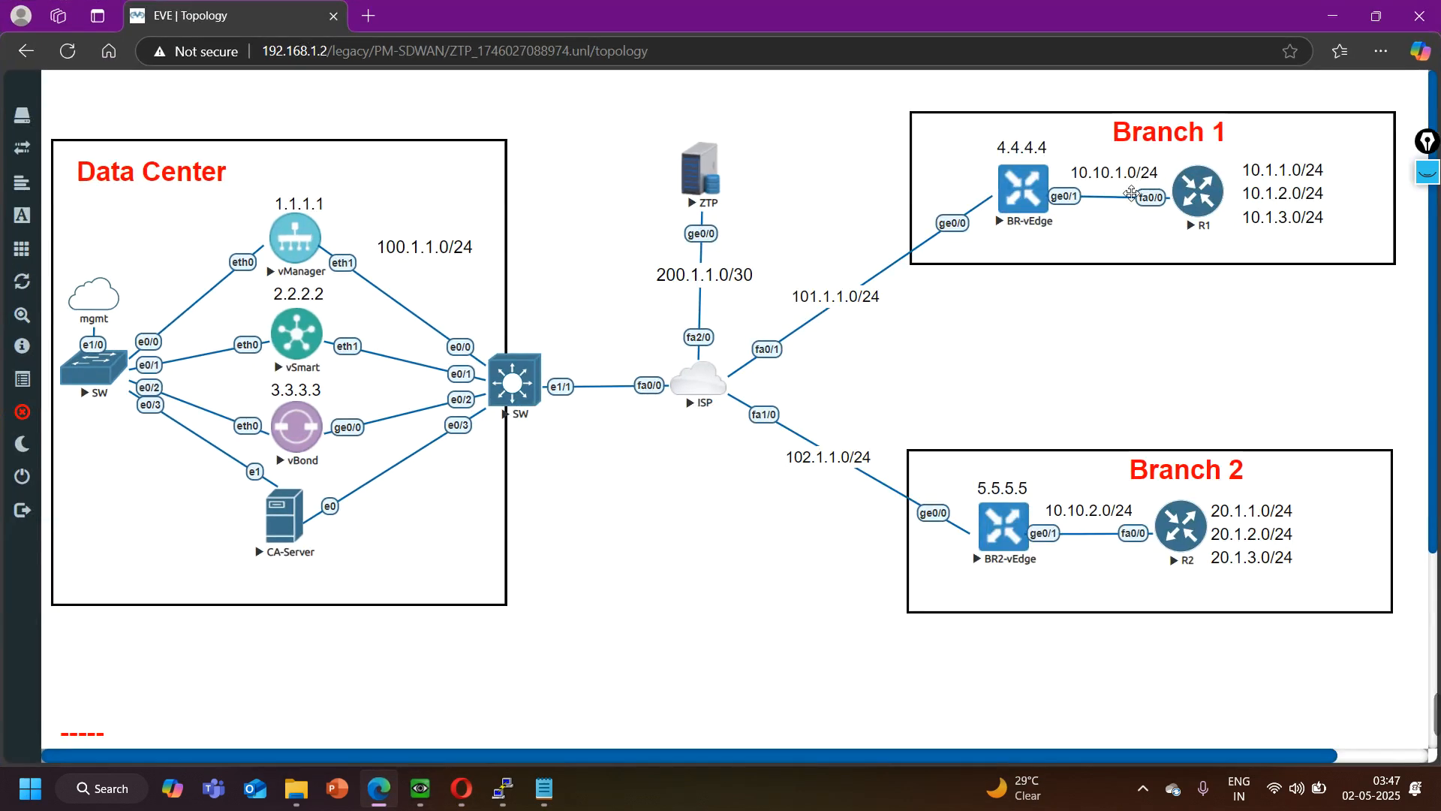
left_click(1332, 15)
left_click(809, 304)
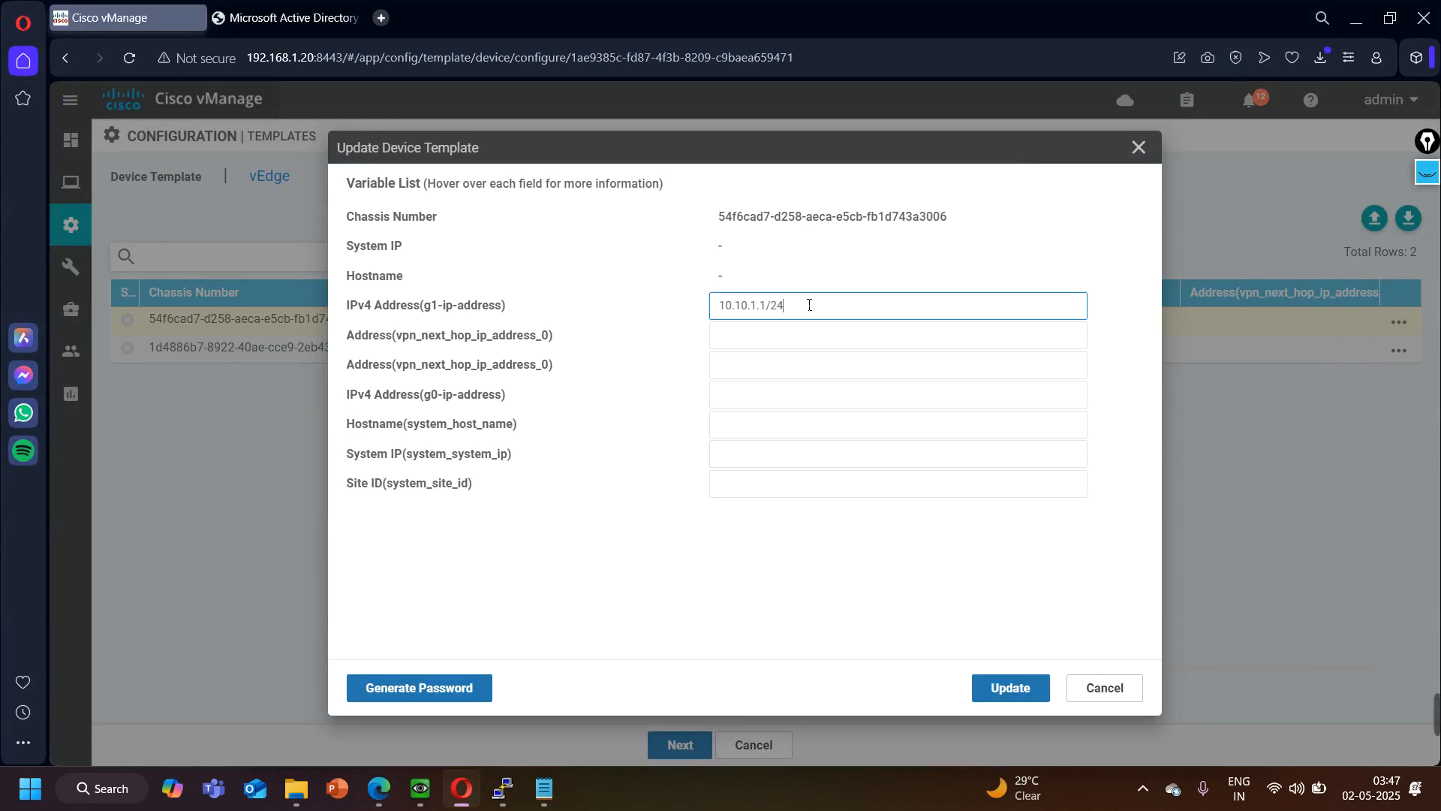
- Check the Branch 1 WAN subnet in the EVE topology and set the first vpn_next_hop_ip_address_0 variable to 101.1.1.2
left_click_drag(364, 337, 515, 340)
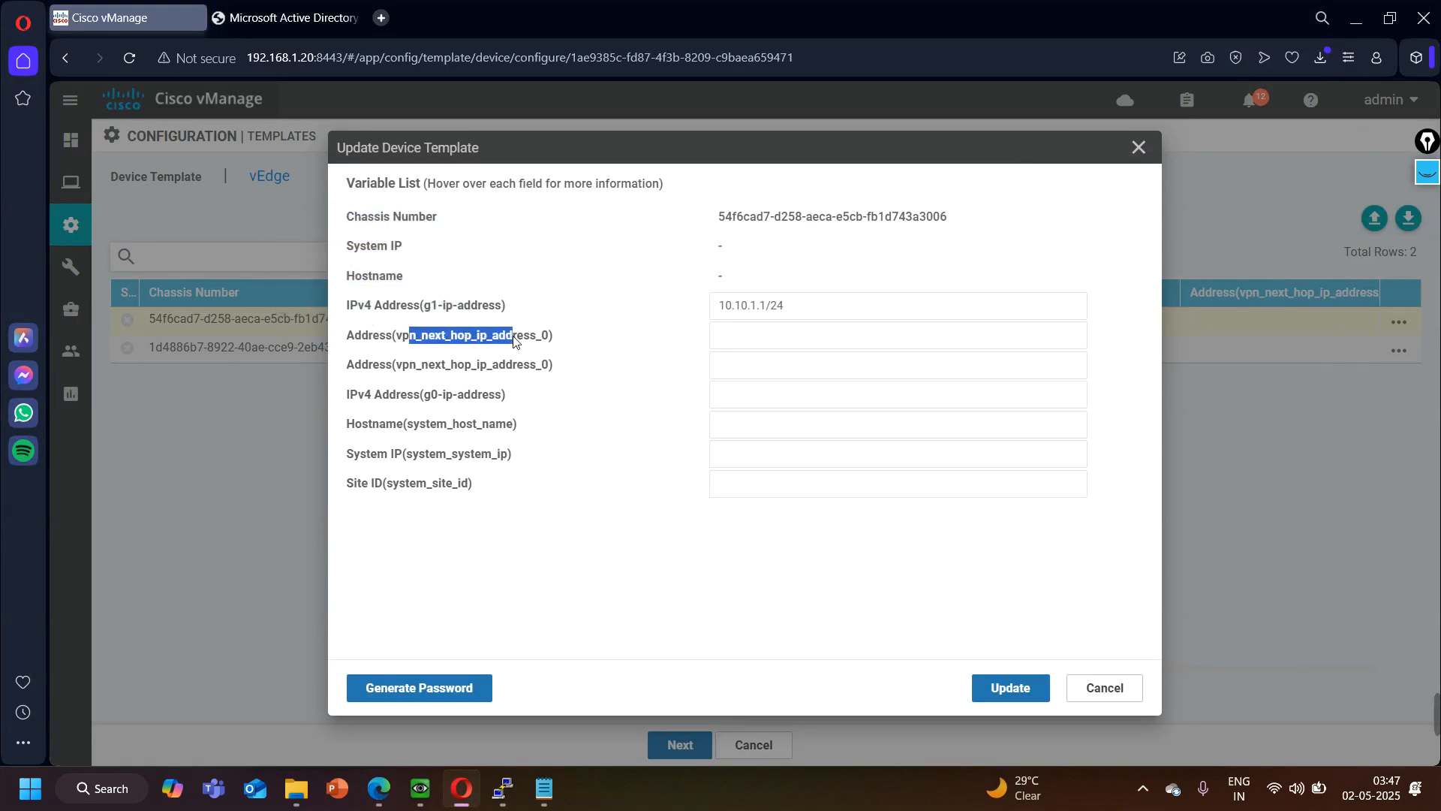
left_click(800, 337)
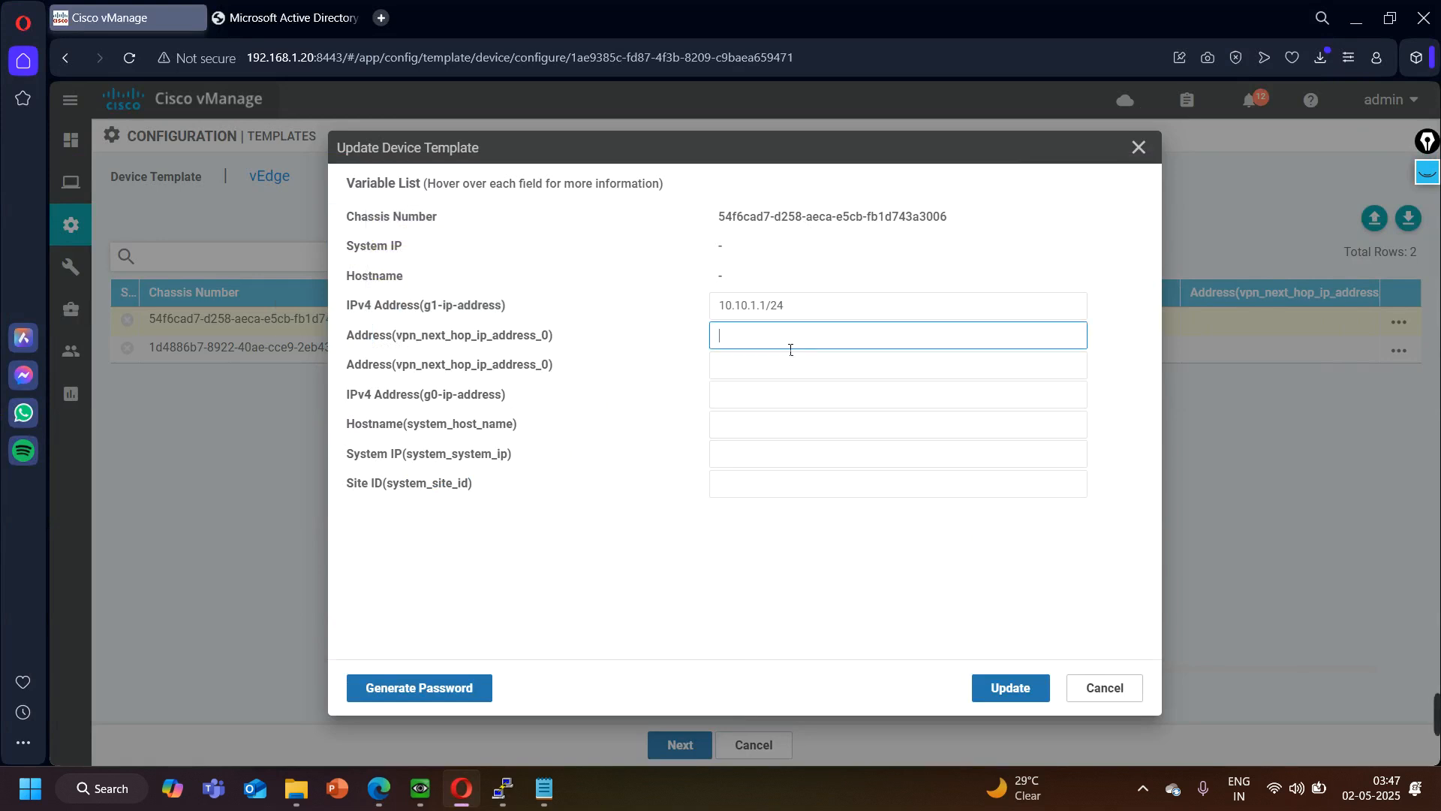
left_click(385, 801)
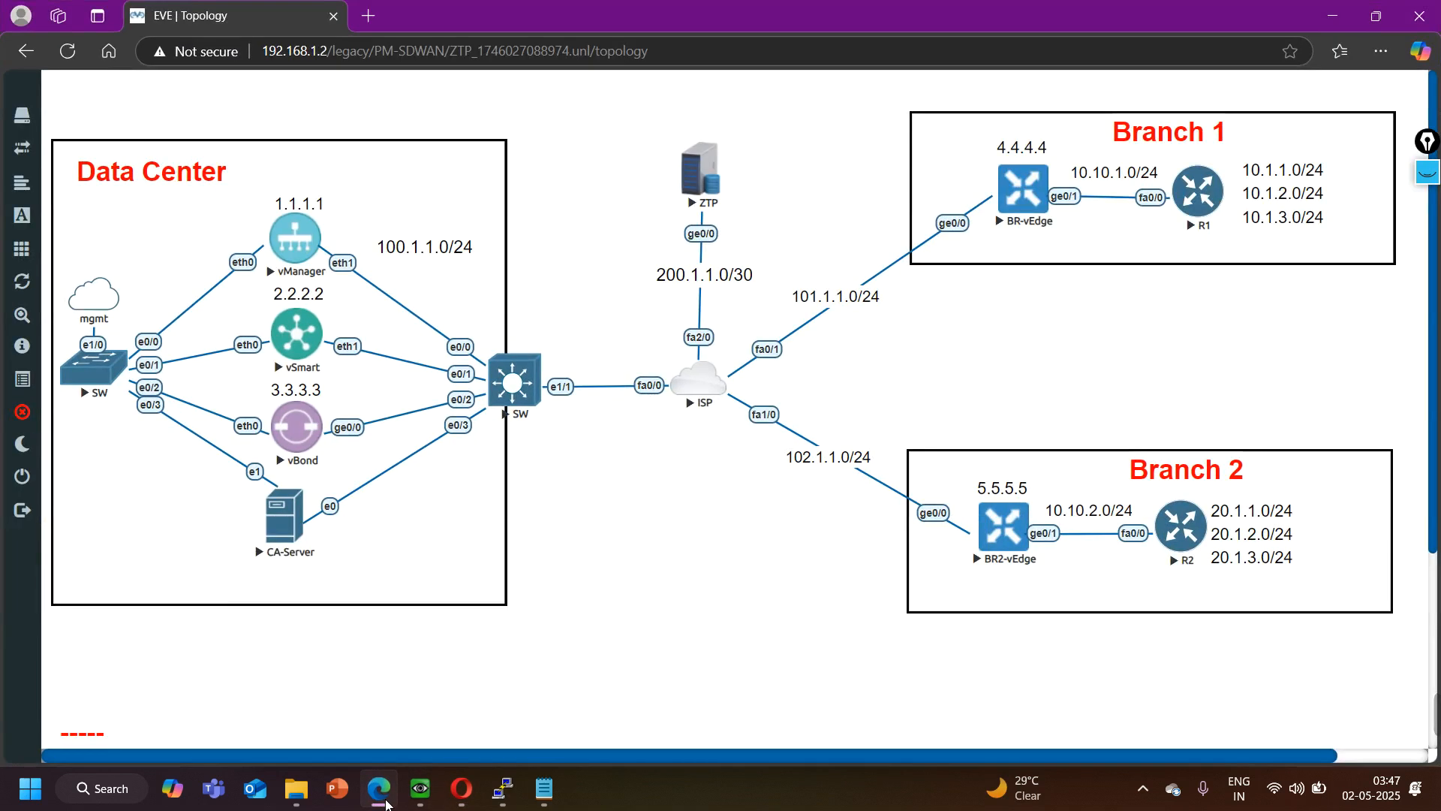
key("alt+Tab")
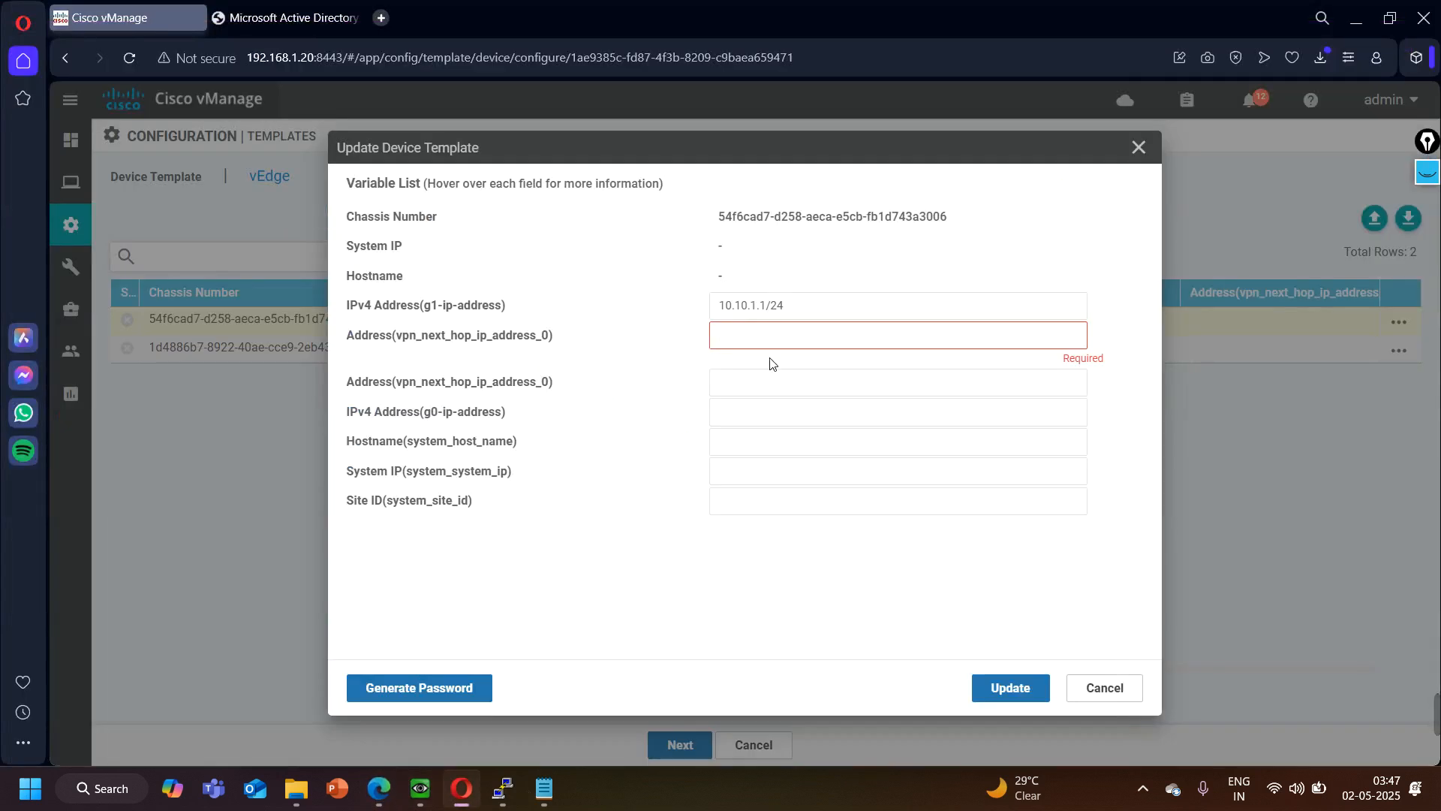
type("101.1.1.2")
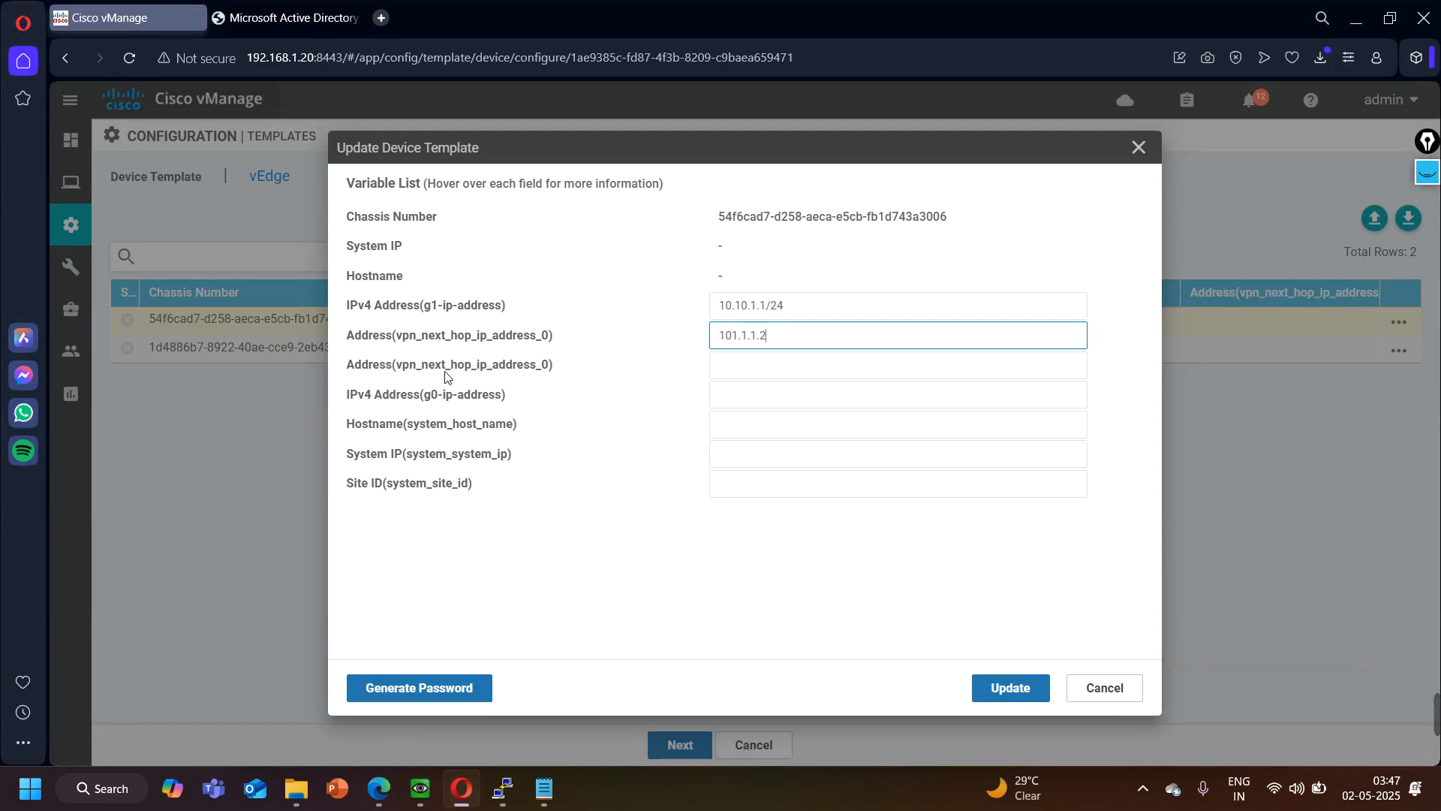
left_click(403, 373)
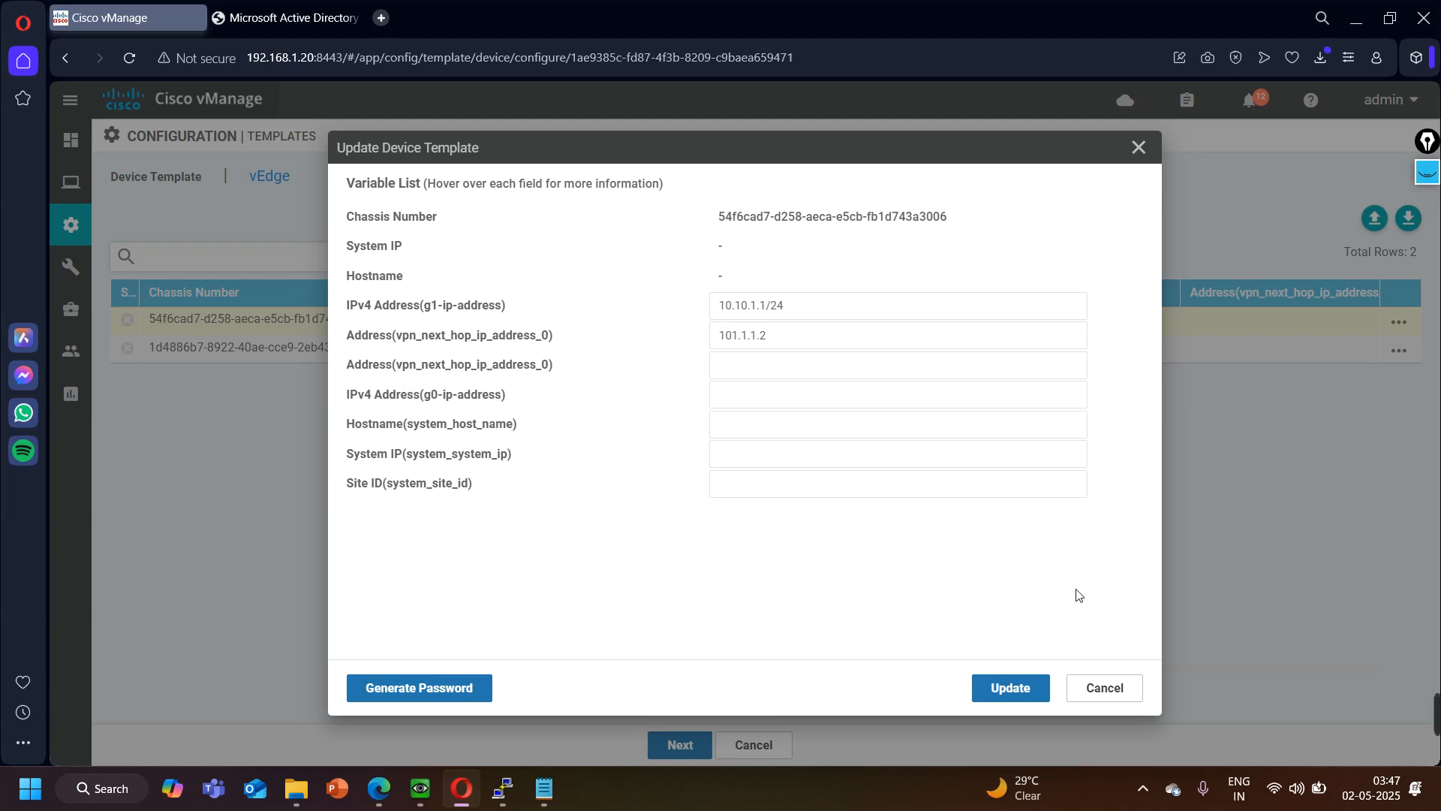
- Discard the unsaved BR1 variable values and cancel attaching devices to the vEdge device template
left_click(1117, 687)
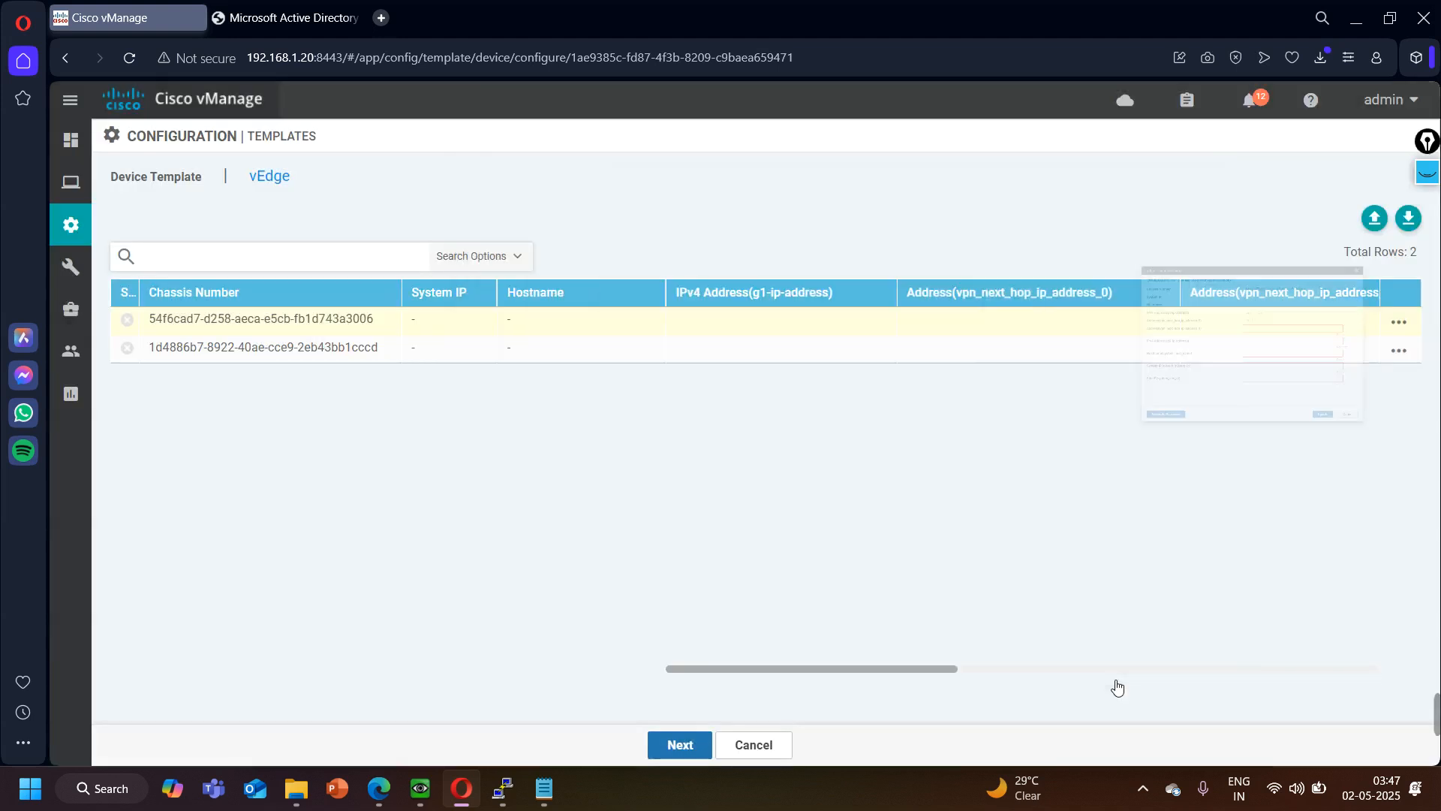
left_click(752, 745)
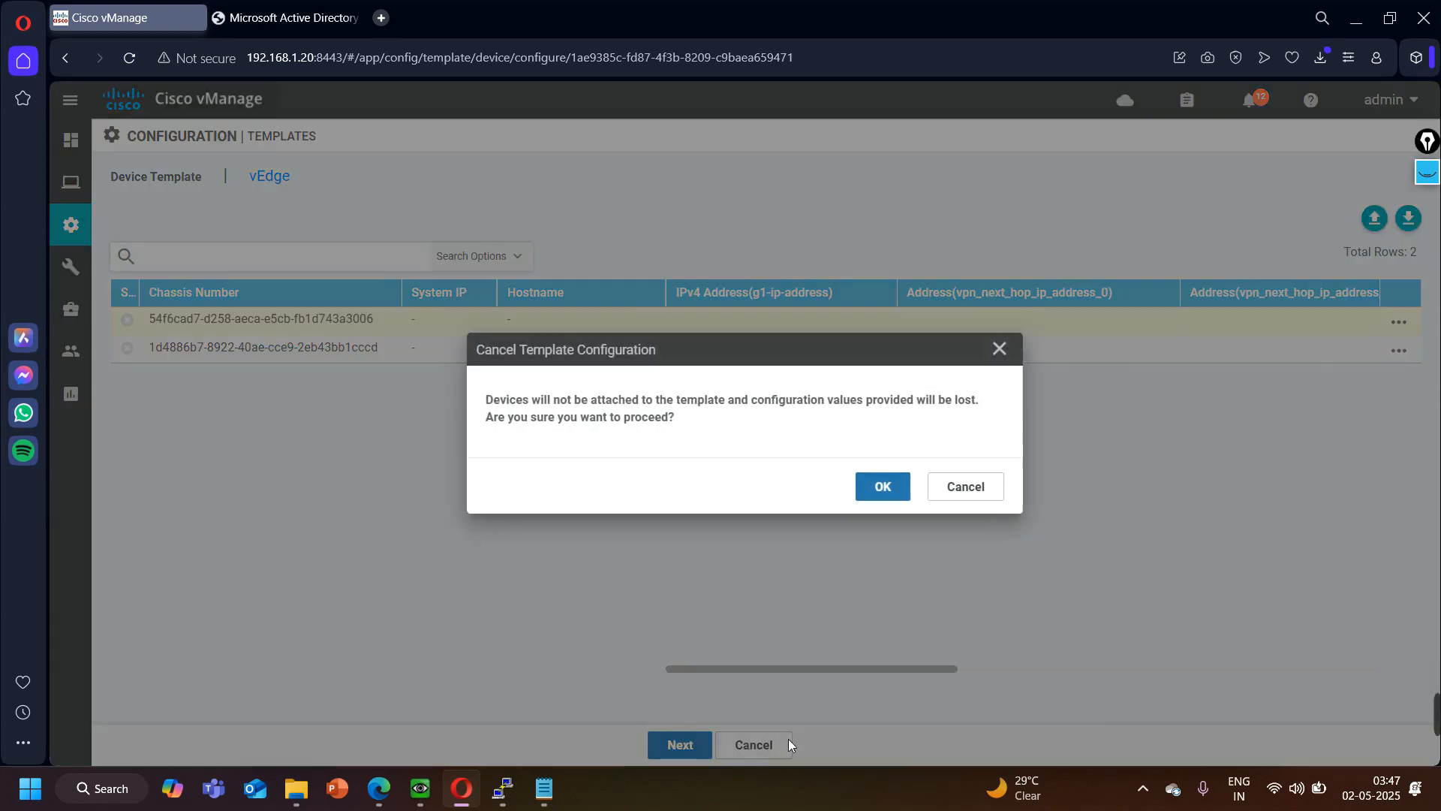
left_click(888, 495)
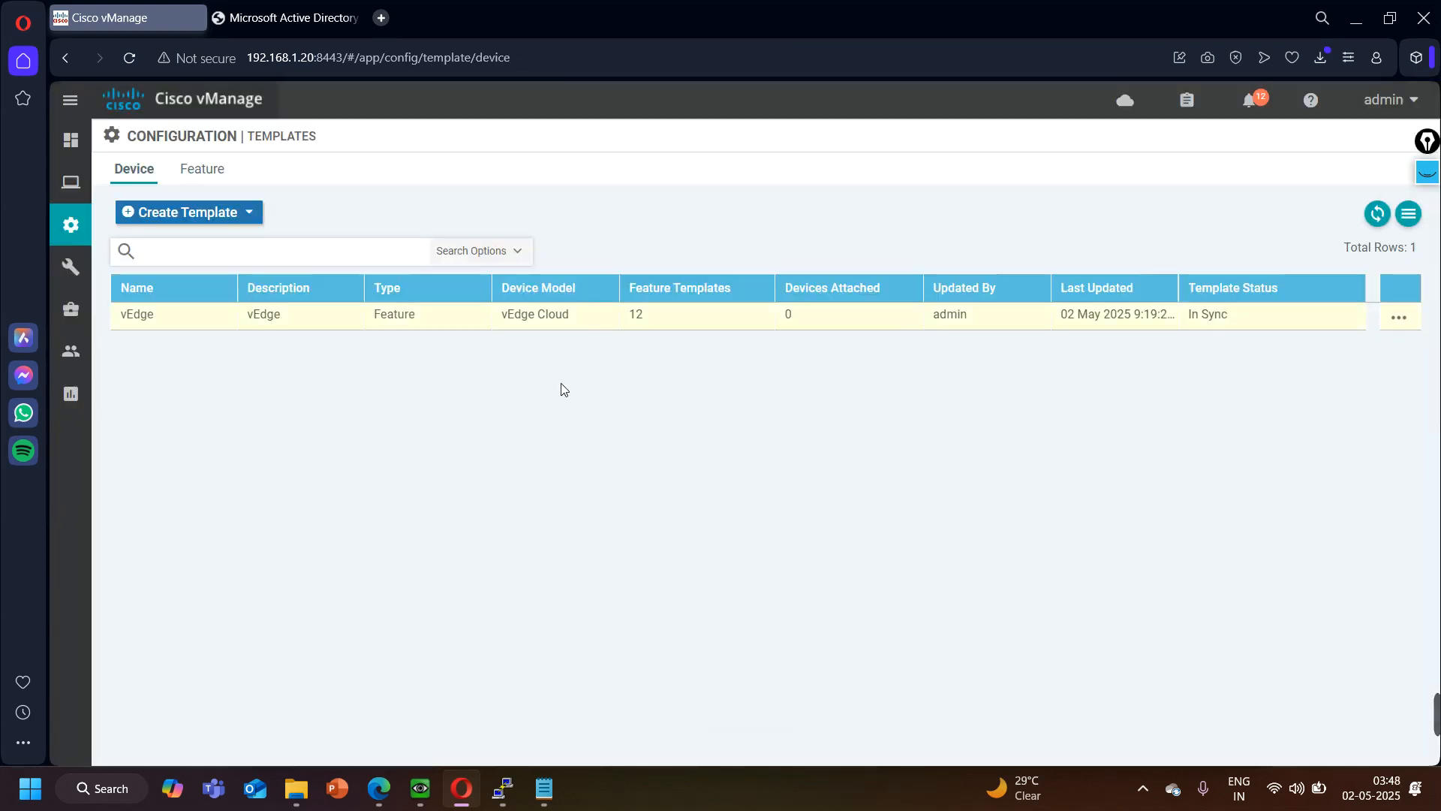
- Inspect the IPv4 address setting and its device-specific key in the vEdge-LAN-Interface feature template, leaving without saving
left_click(219, 181)
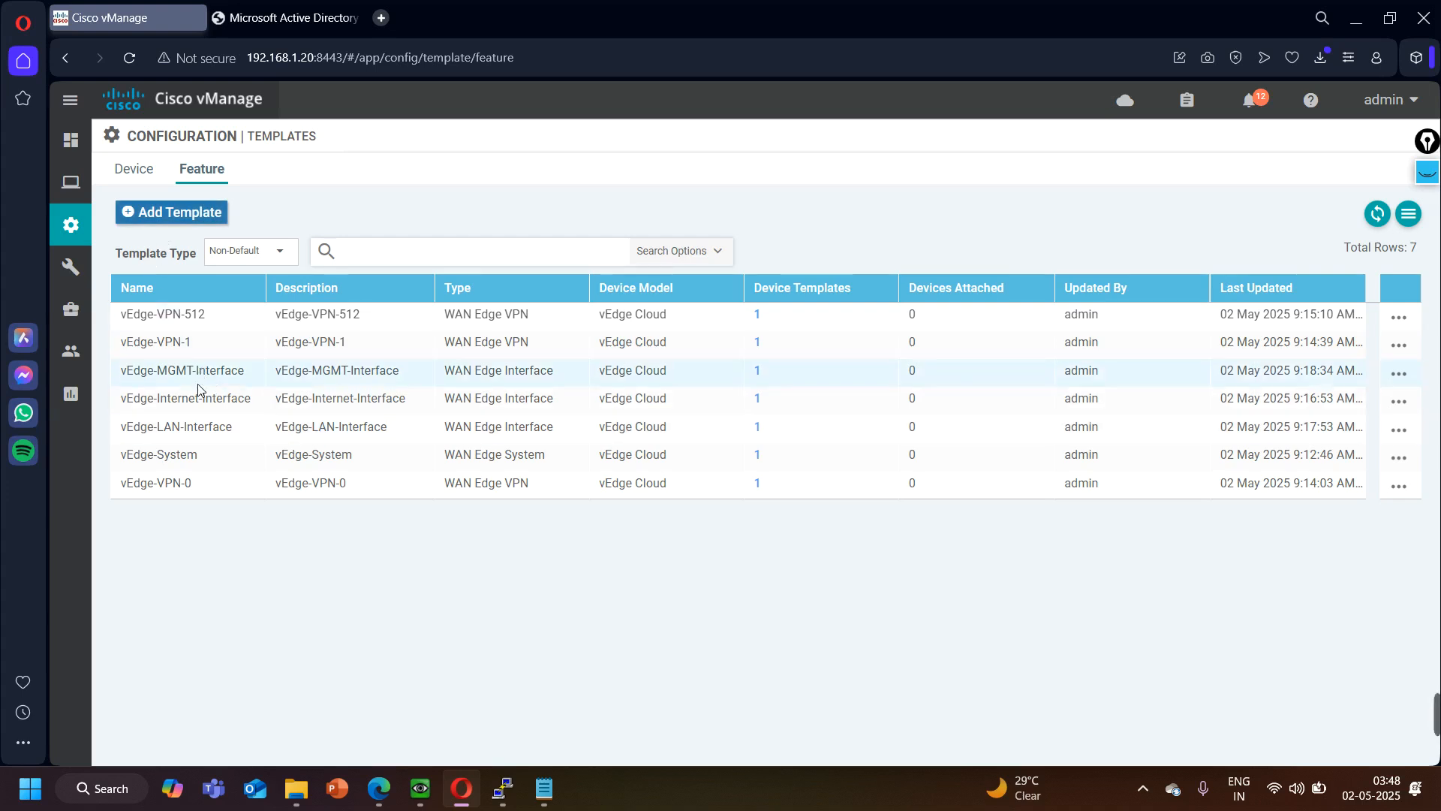
left_click(199, 408)
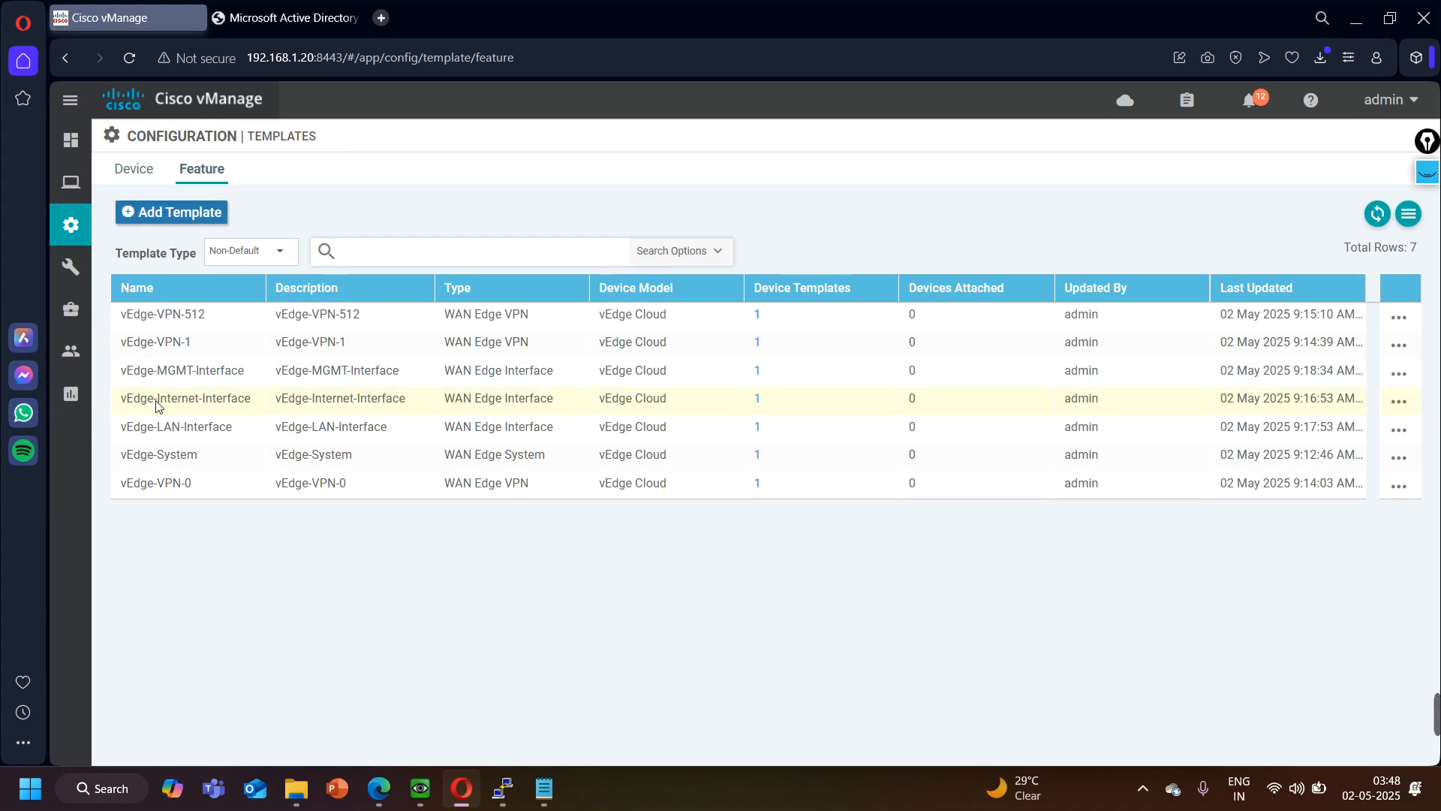
left_click(120, 431)
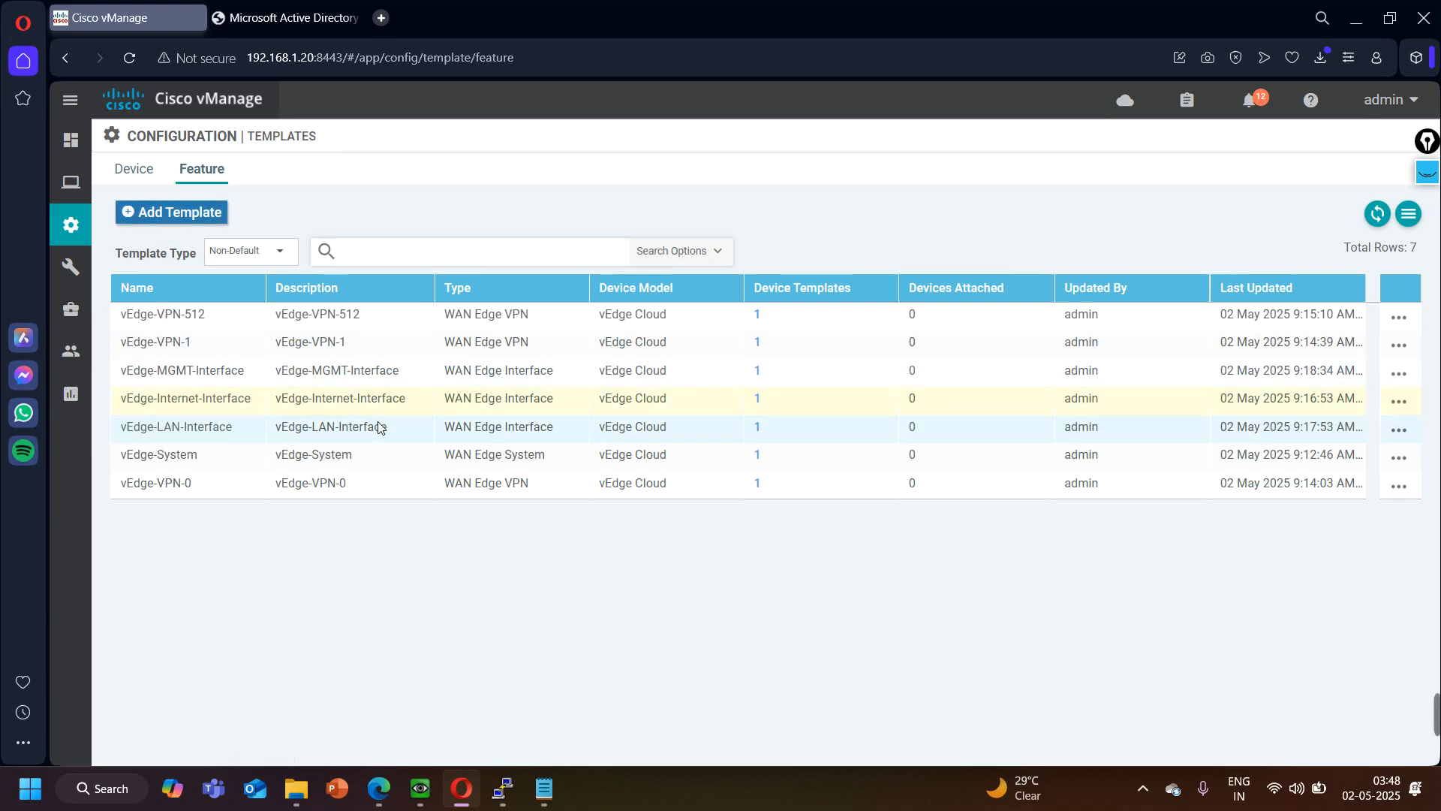
left_click(1396, 435)
left_click(1306, 495)
left_click(1407, 597)
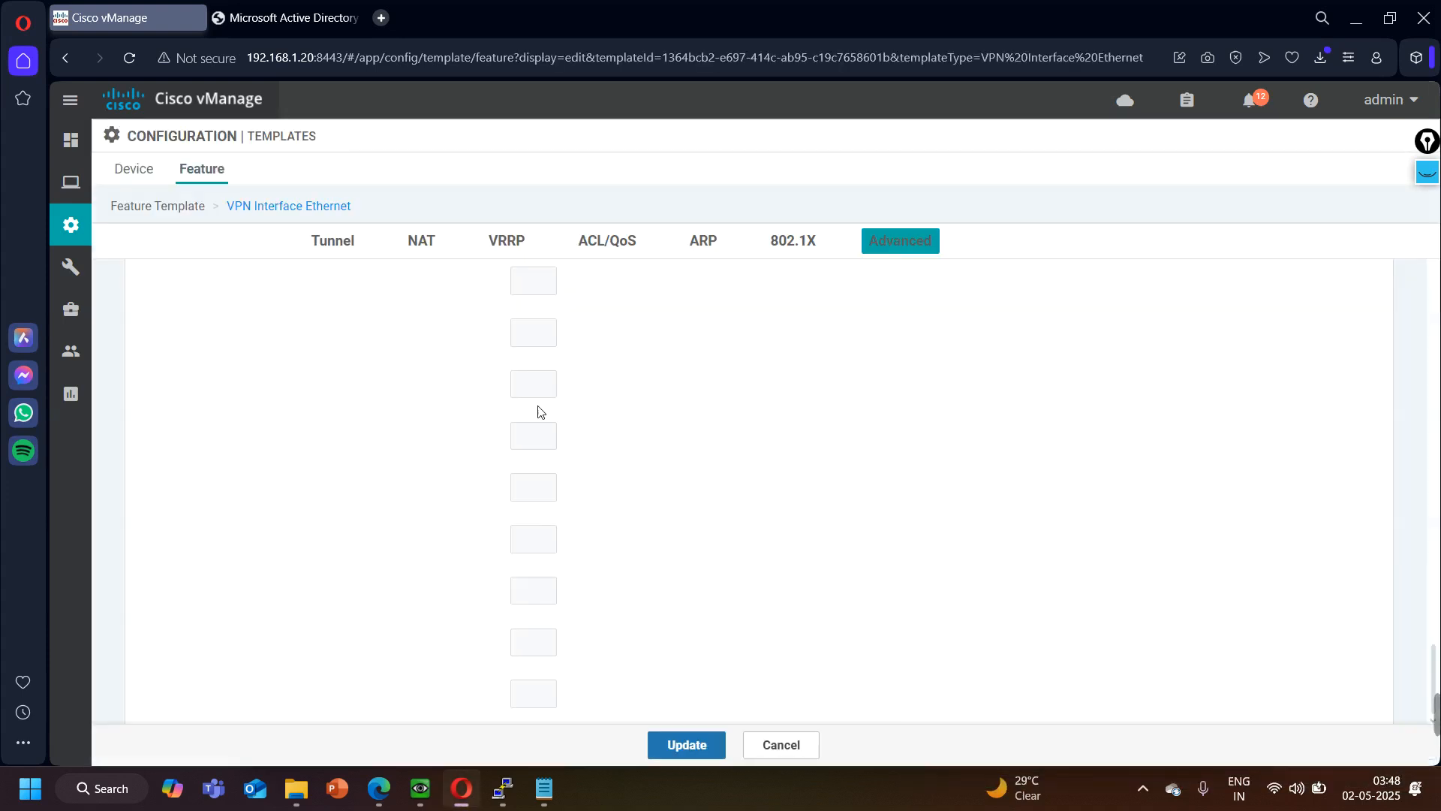
scroll(507, 610, "down", 1)
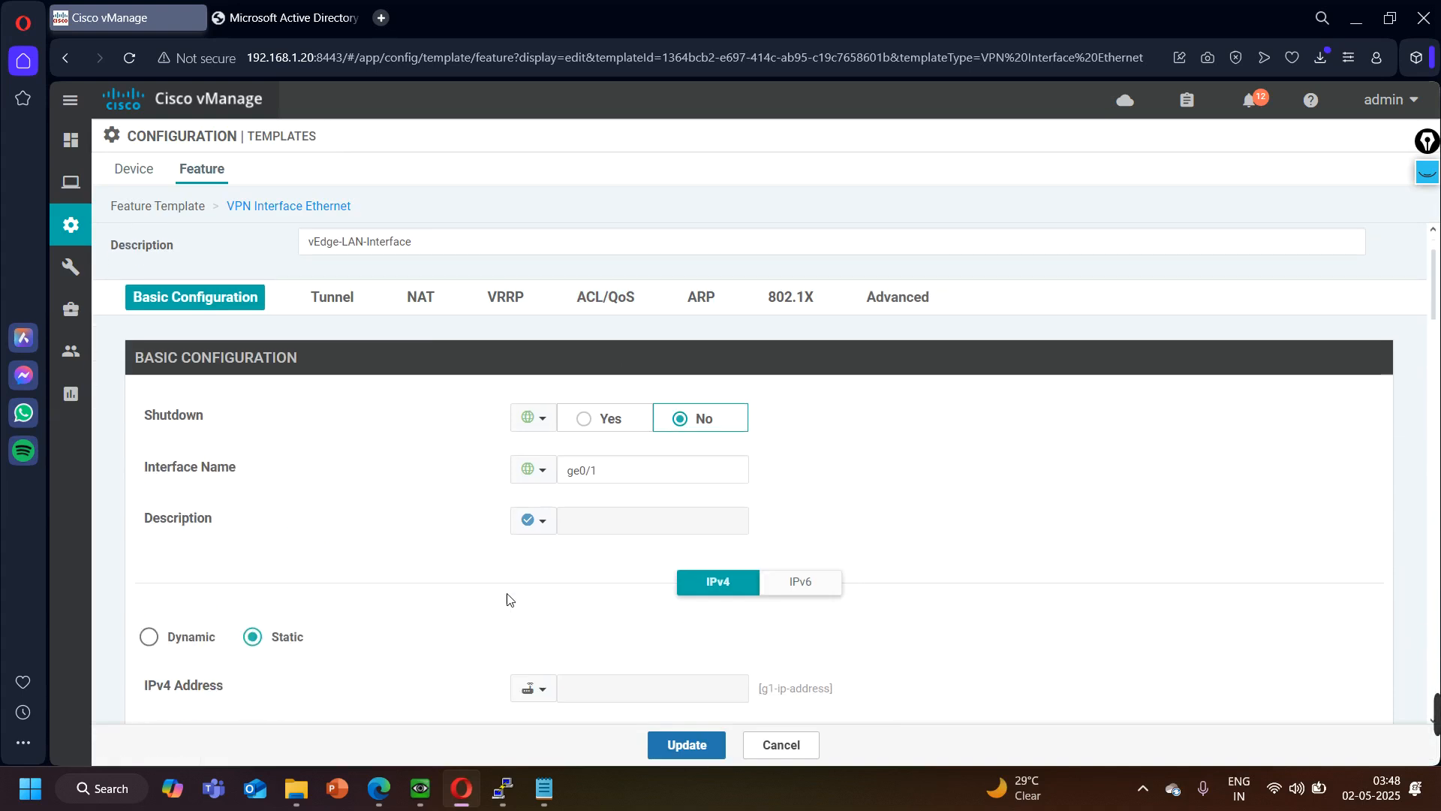
scroll(462, 513, "down", 2)
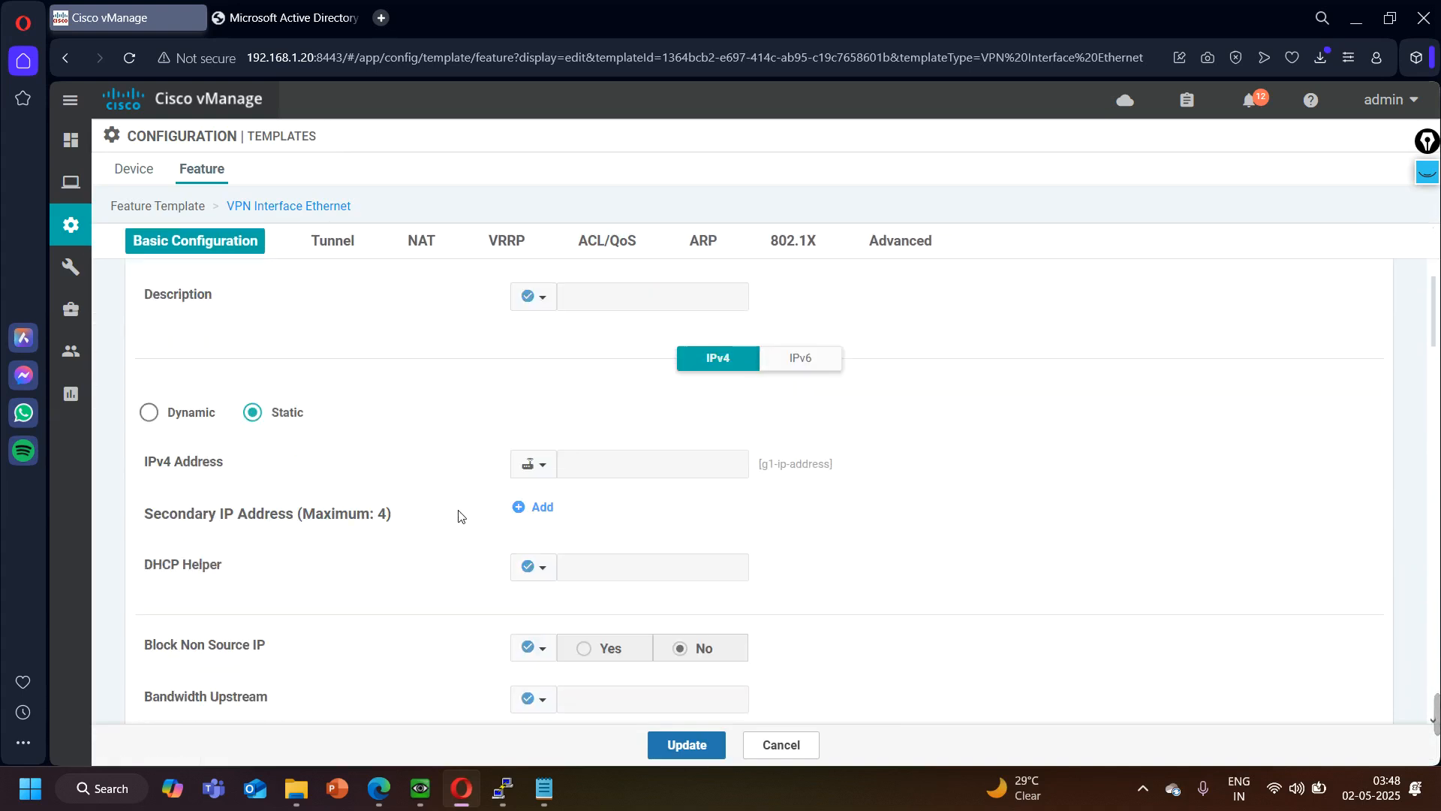
left_click(533, 463)
mouse_move(577, 523)
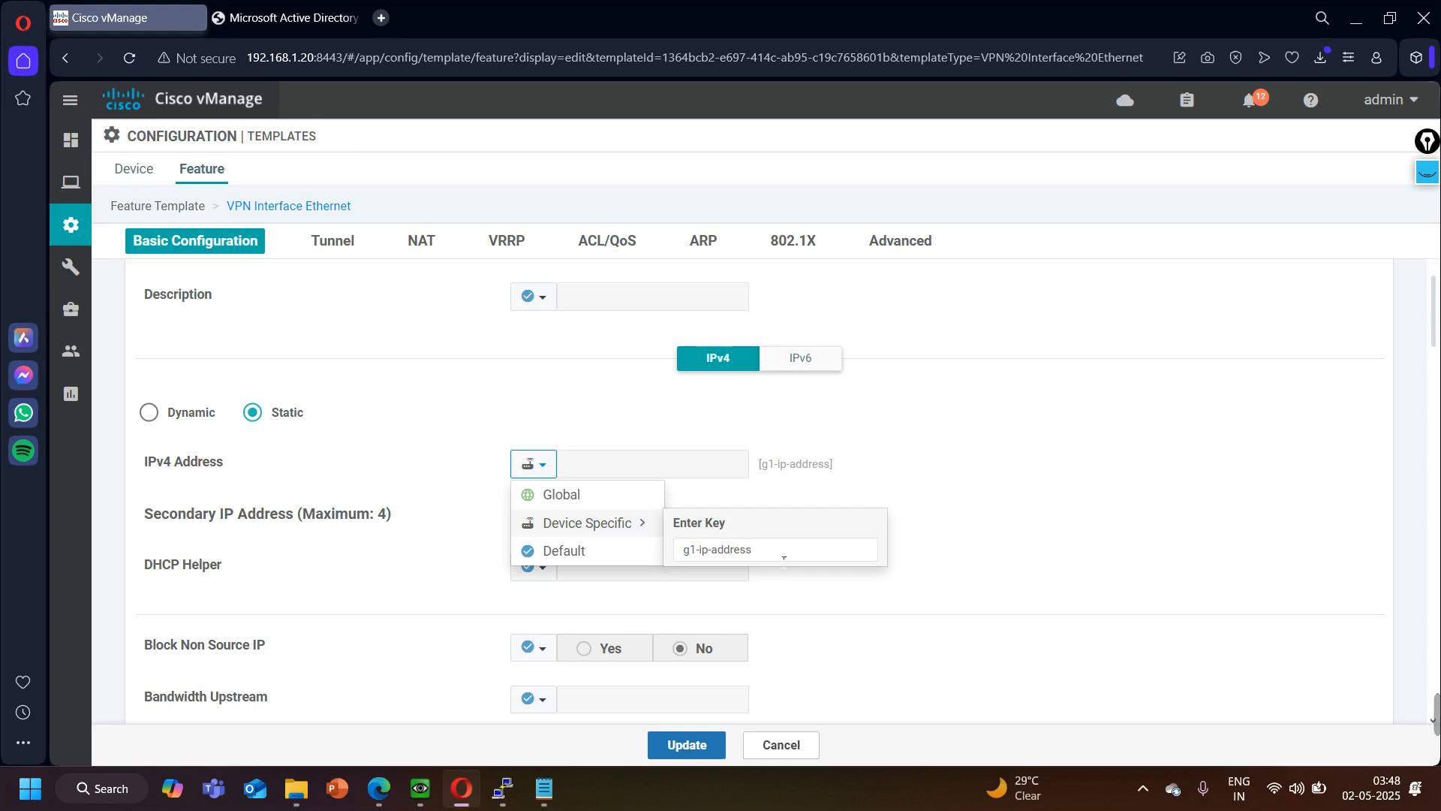
left_click(781, 744)
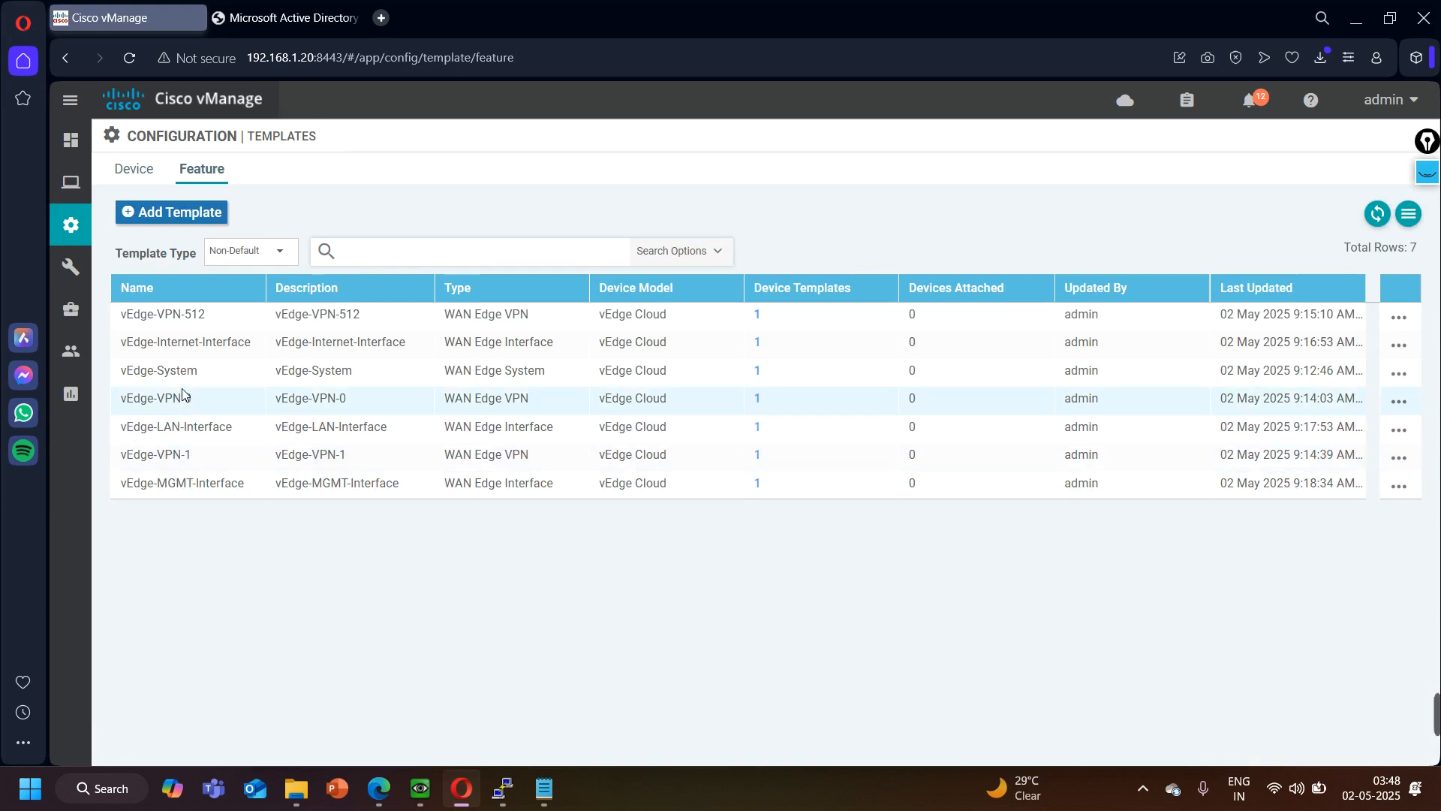
- Inspect the IPv4 addressing and DHCP Distance options in the vEdge-MGMT-Interface feature template, leaving without saving
left_click(185, 351)
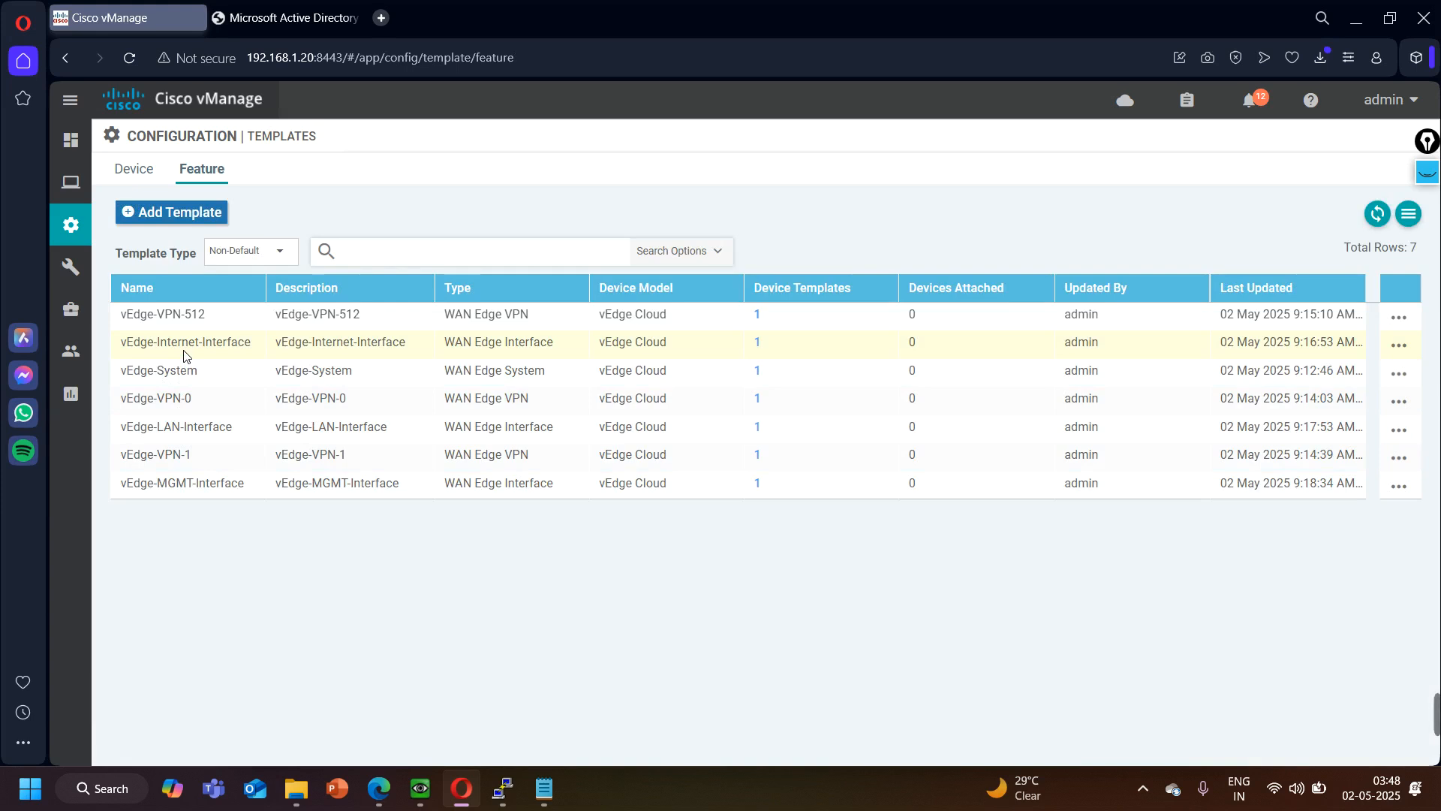
left_click(192, 482)
left_click(1399, 486)
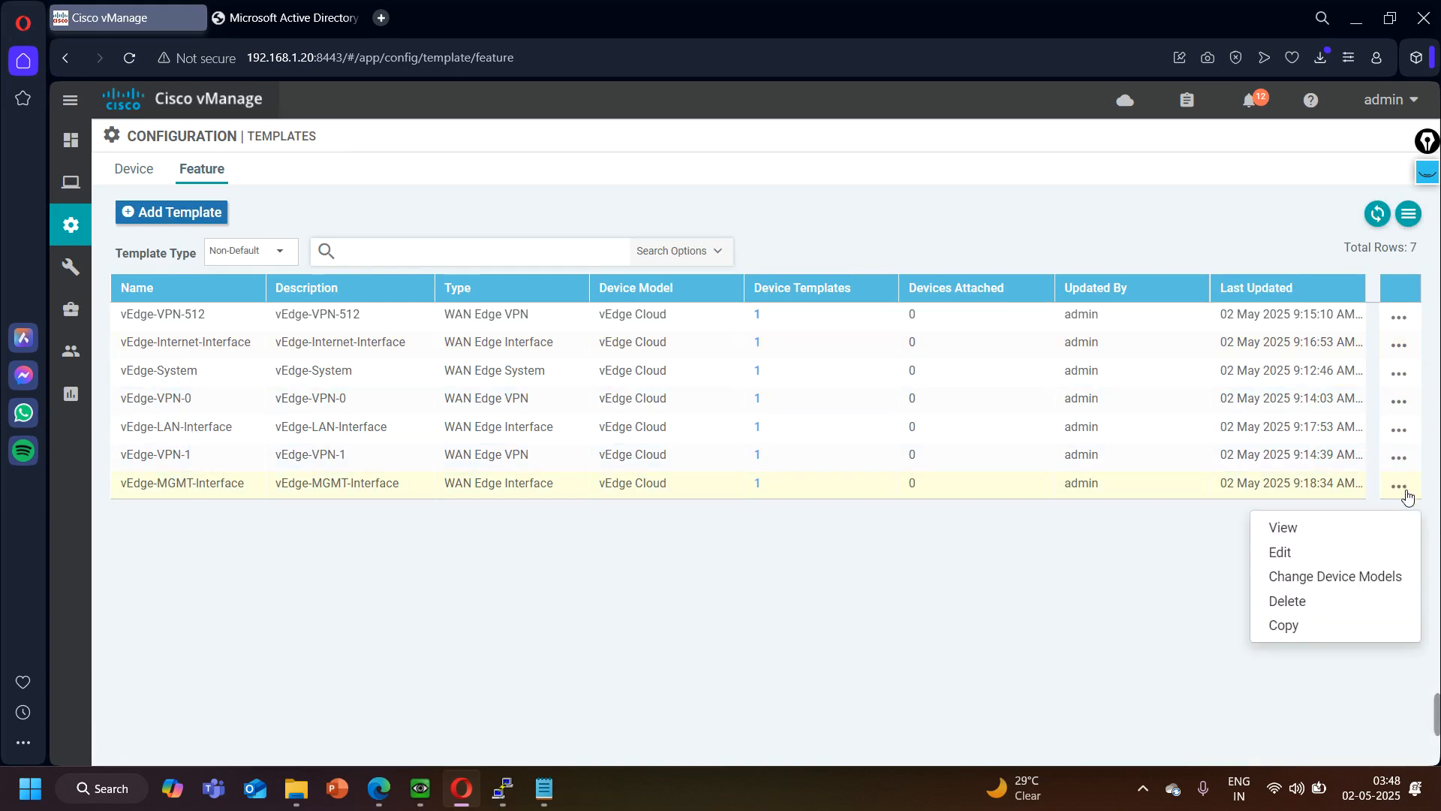
left_click(1286, 554)
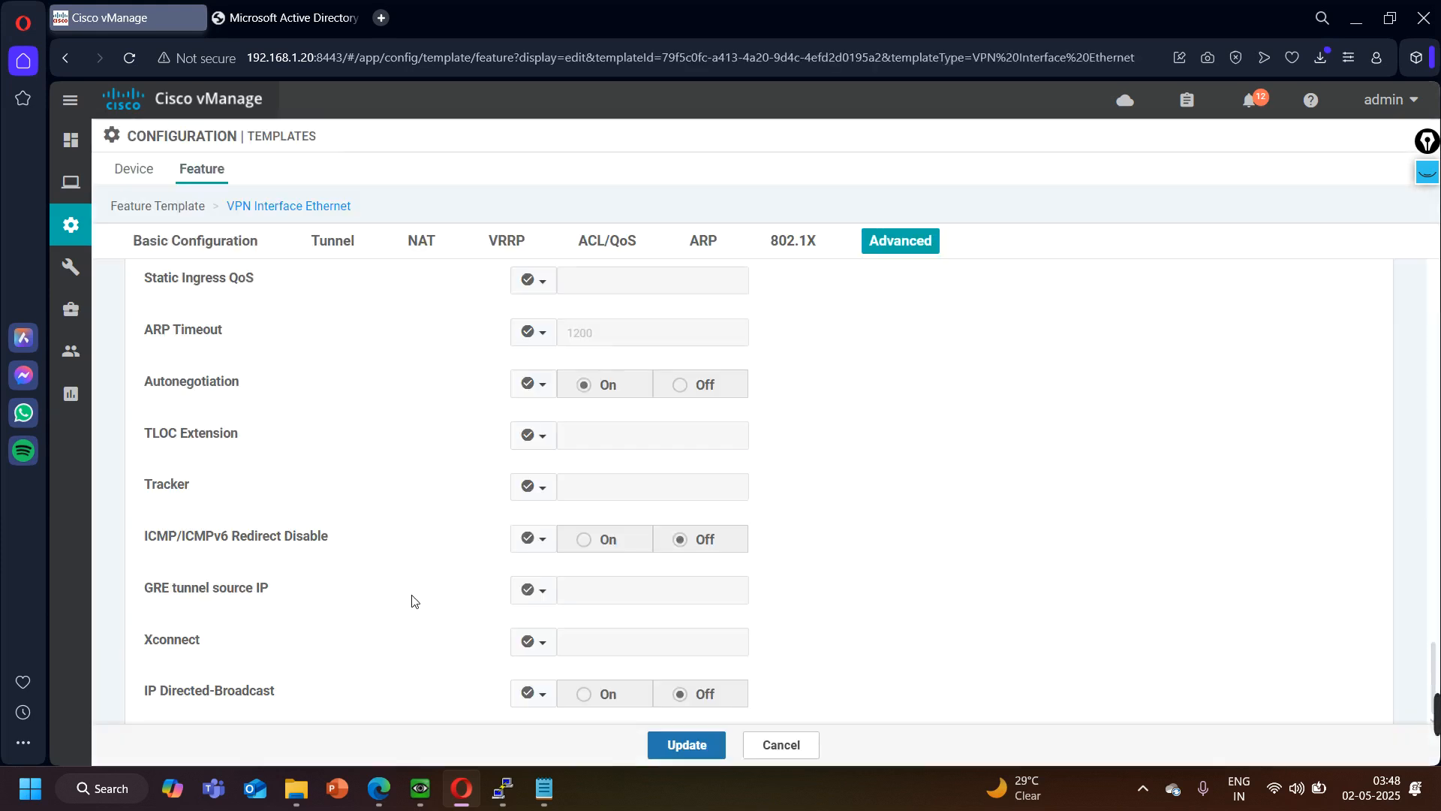
scroll(362, 559, "down", 4)
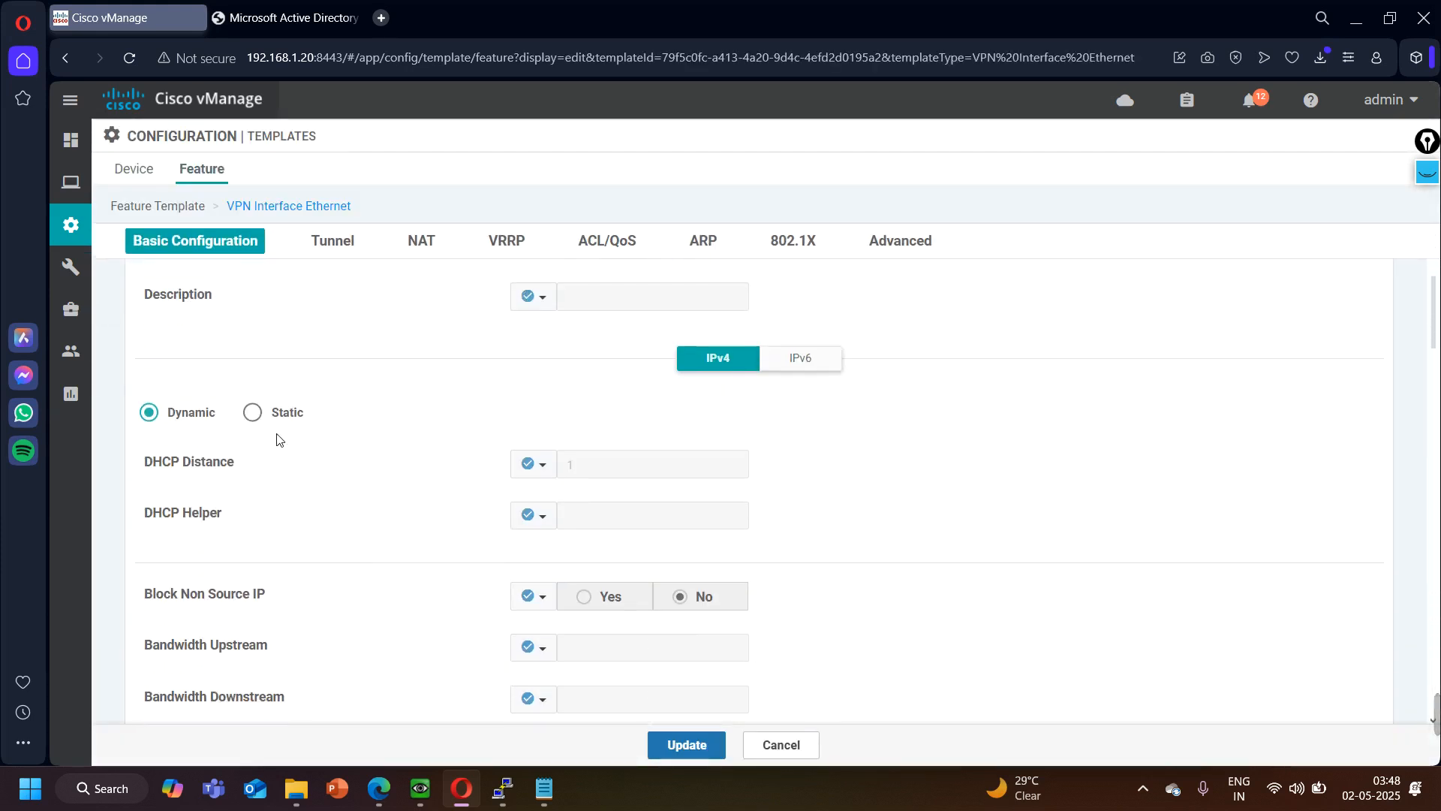
left_click(544, 470)
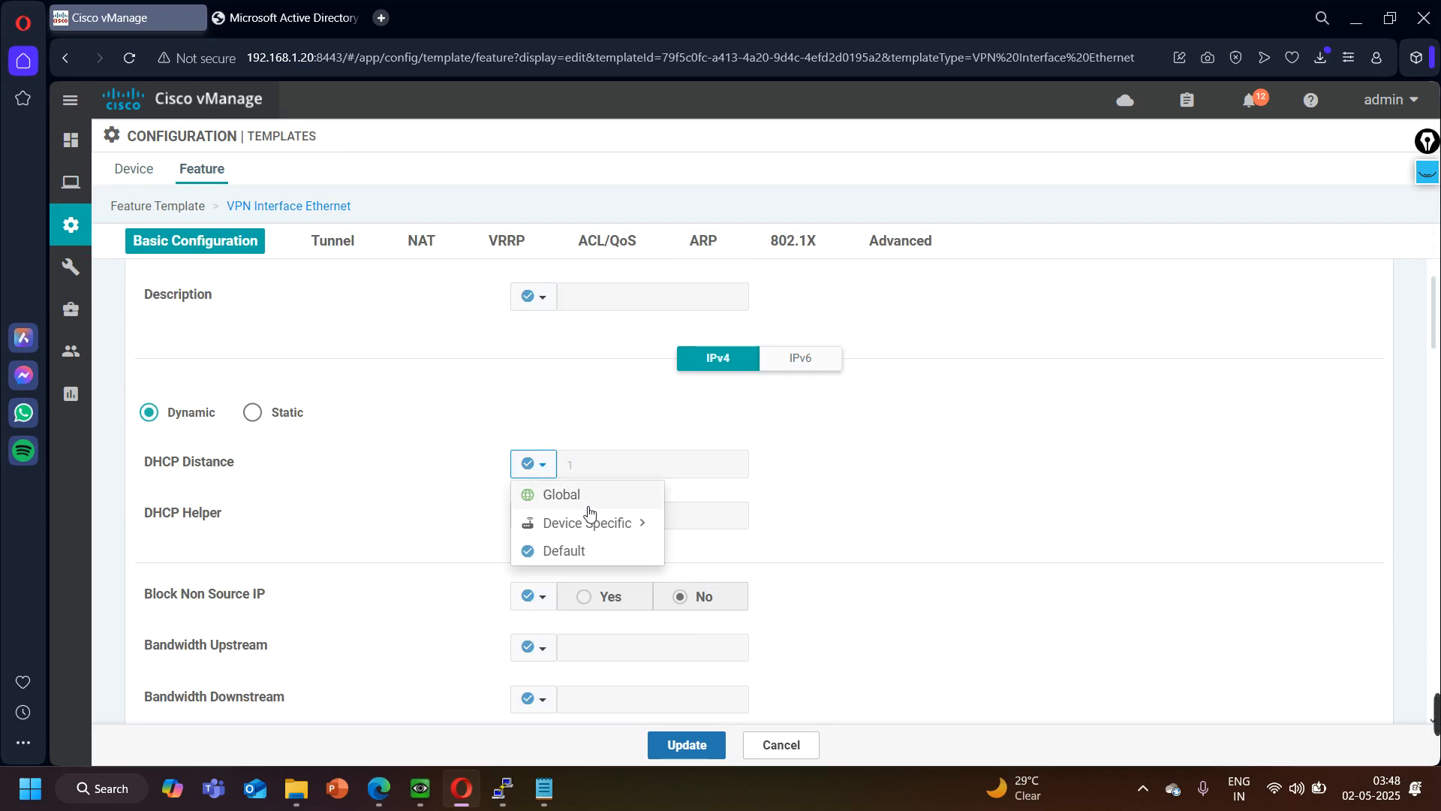
mouse_move(592, 528)
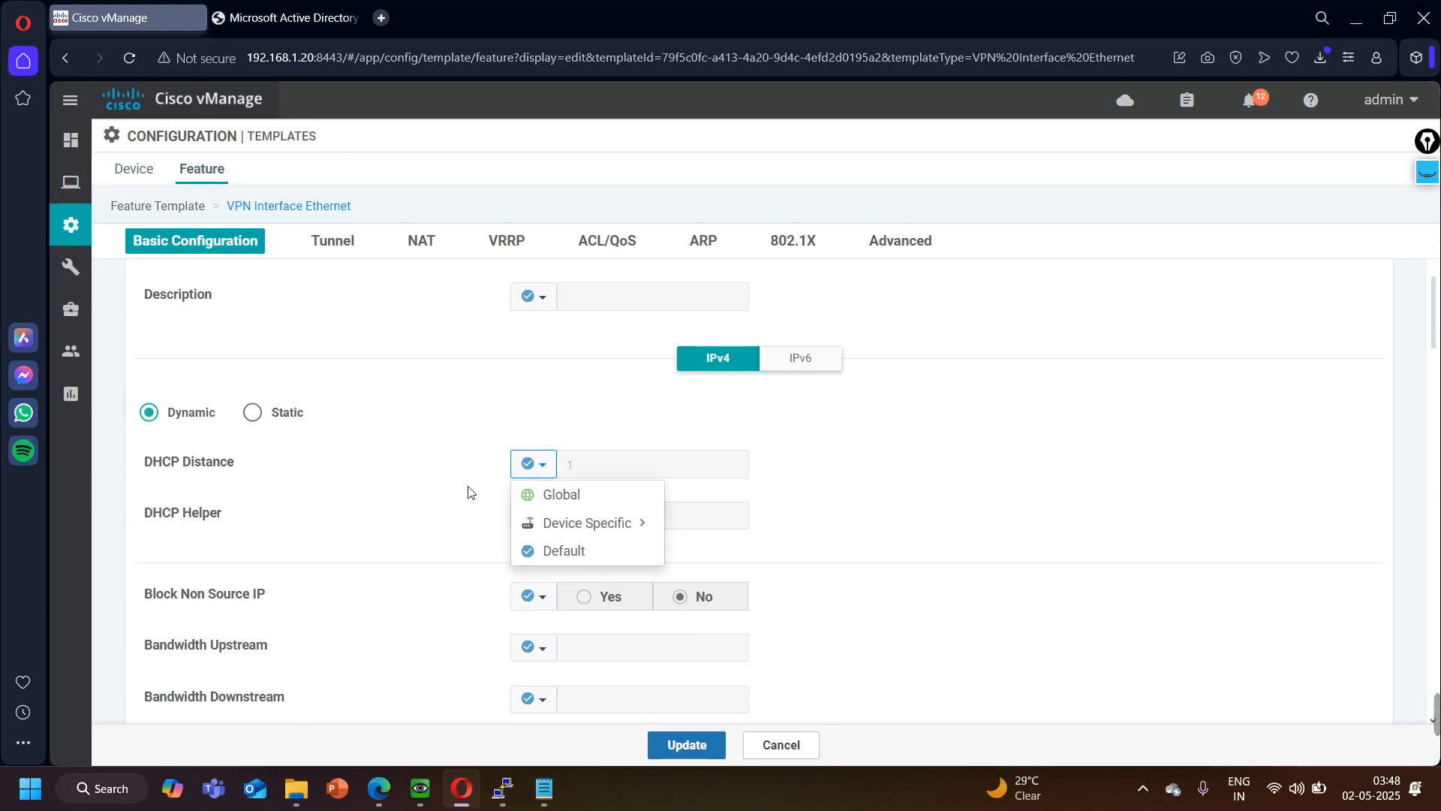
left_click(798, 743)
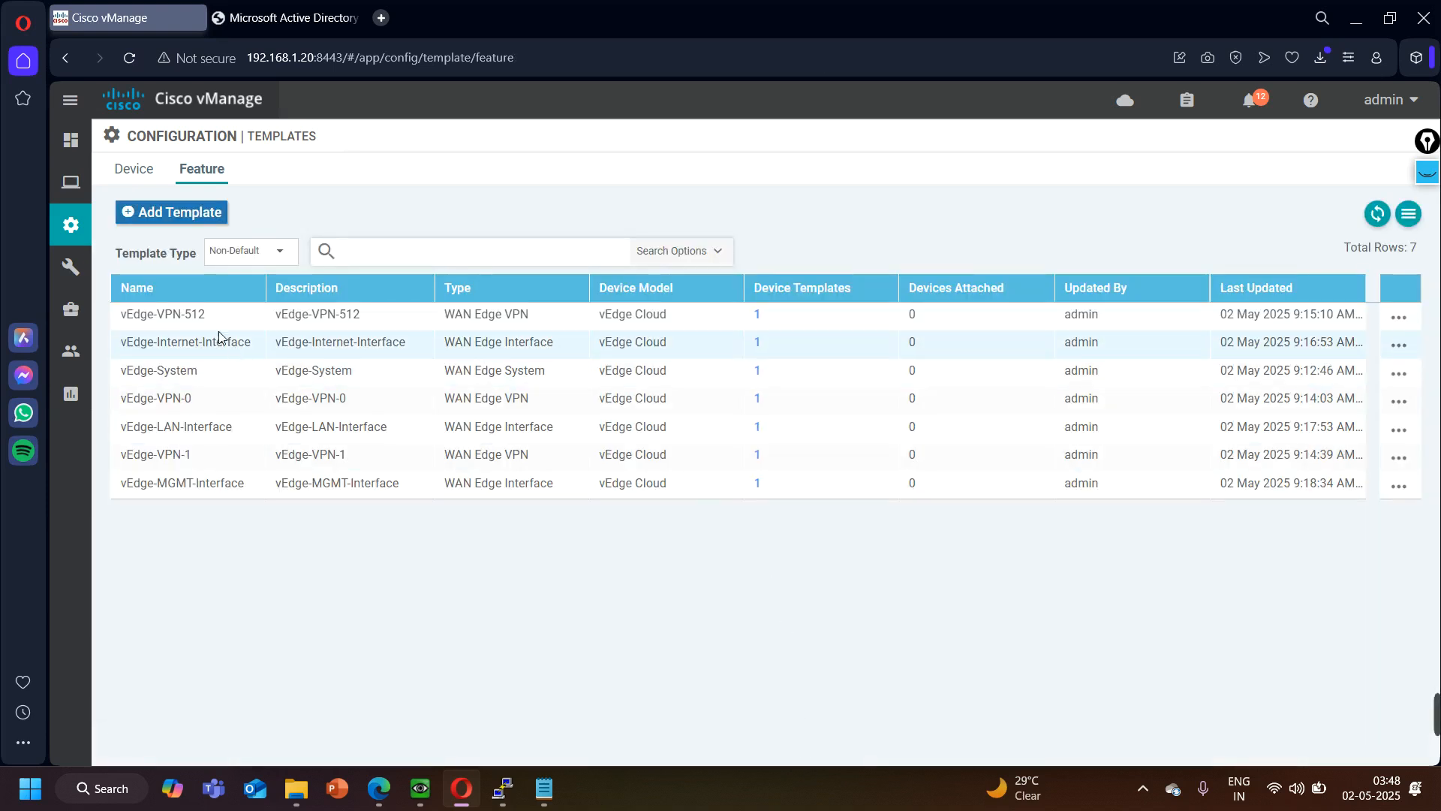
- Review the IPv4 address key and tunnel settings in the vEdge-Internet-Interface feature template, leaving without saving
left_click(1398, 345)
left_click(1279, 408)
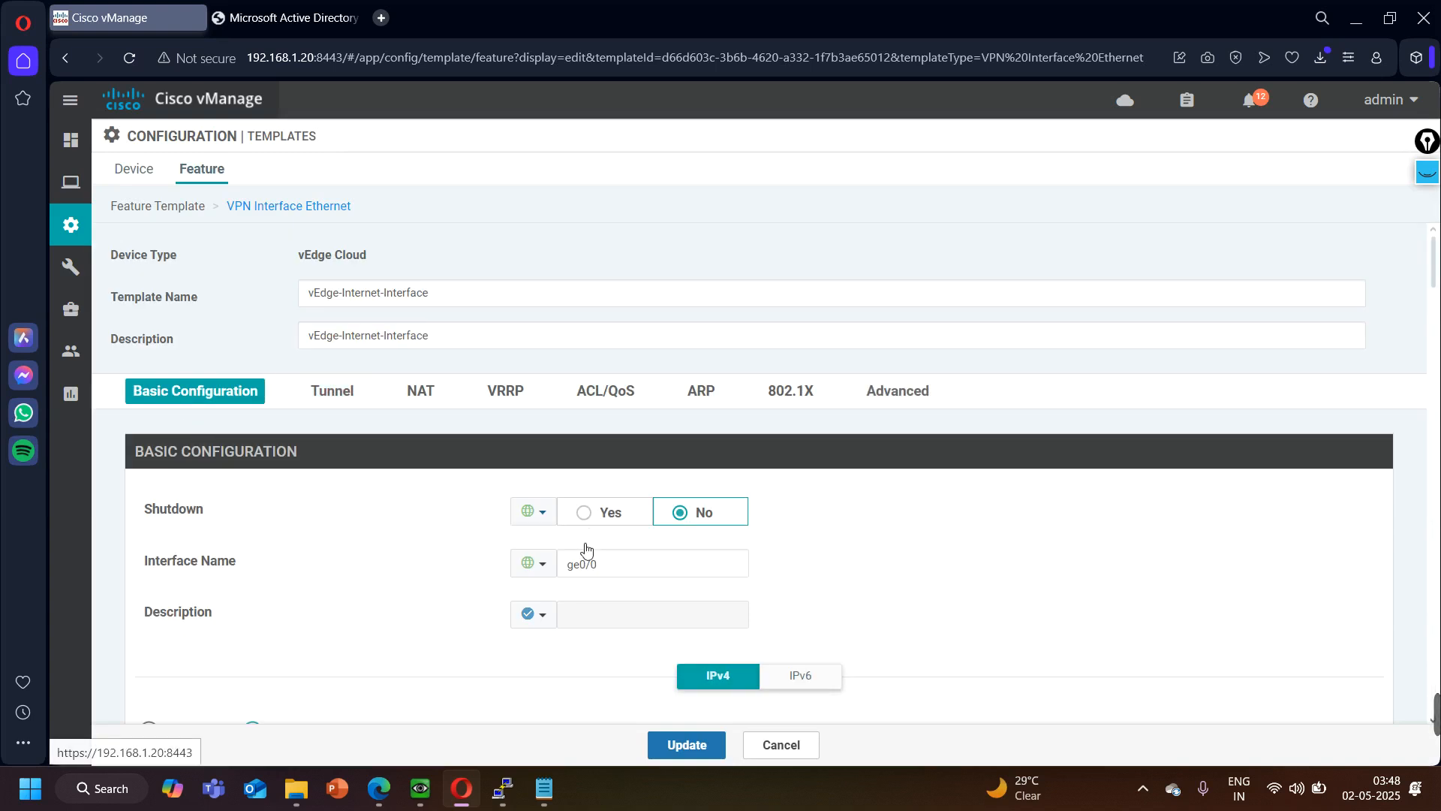
scroll(533, 586, "down", 1)
scroll(390, 601, "down", 2)
left_click(533, 464)
mouse_move(573, 525)
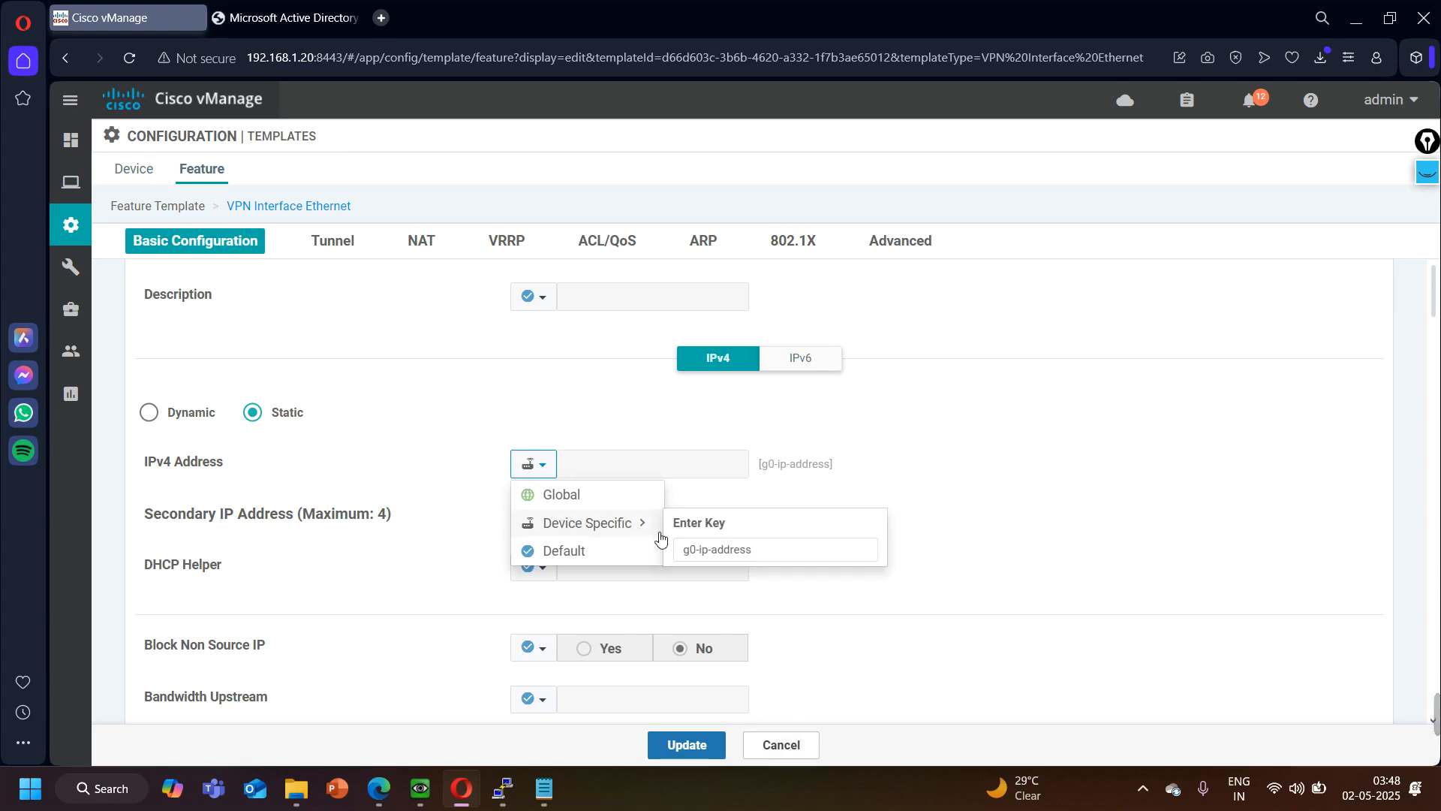
left_click(842, 623)
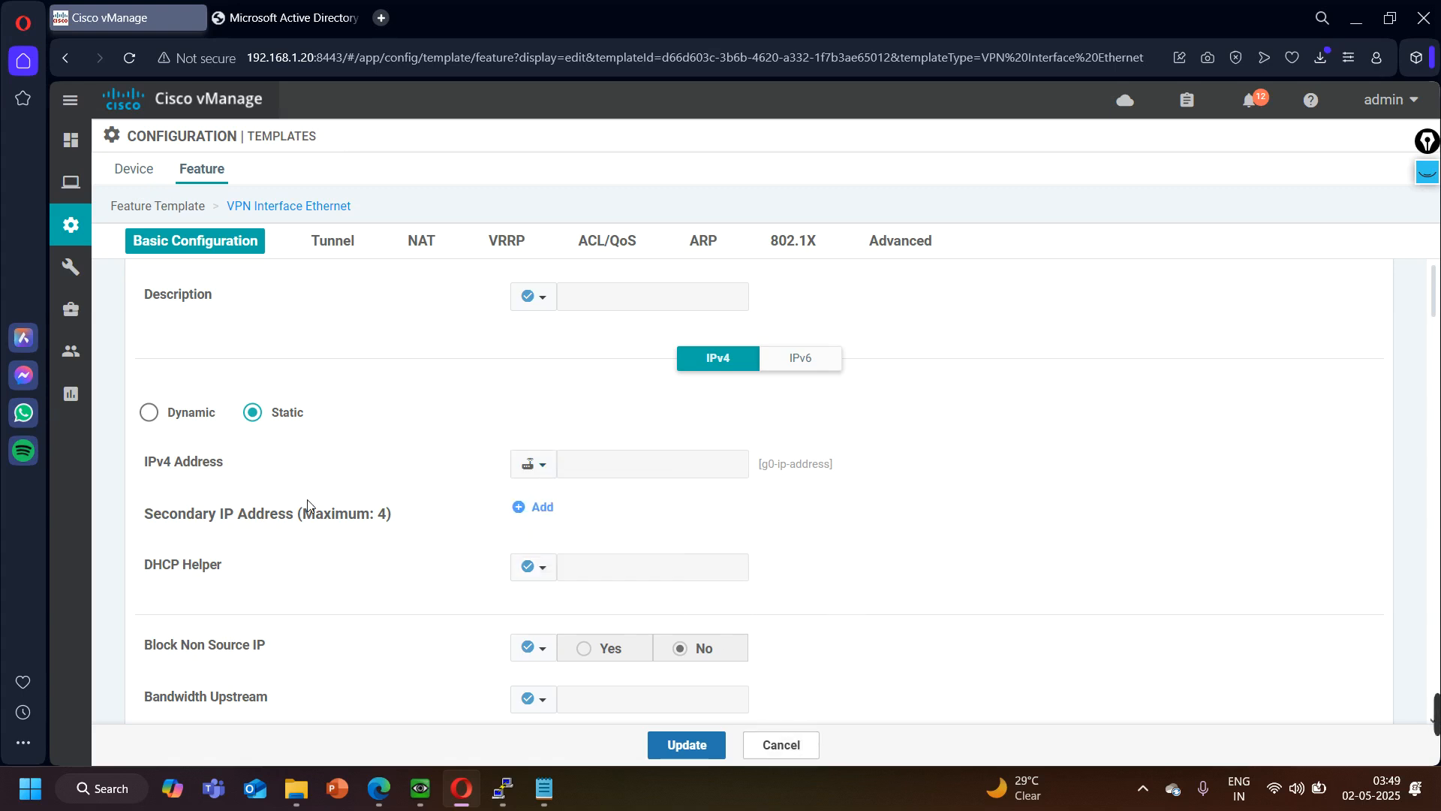
scroll(392, 557, "down", 4)
scroll(393, 557, "up", 2)
scroll(392, 559, "down", 4)
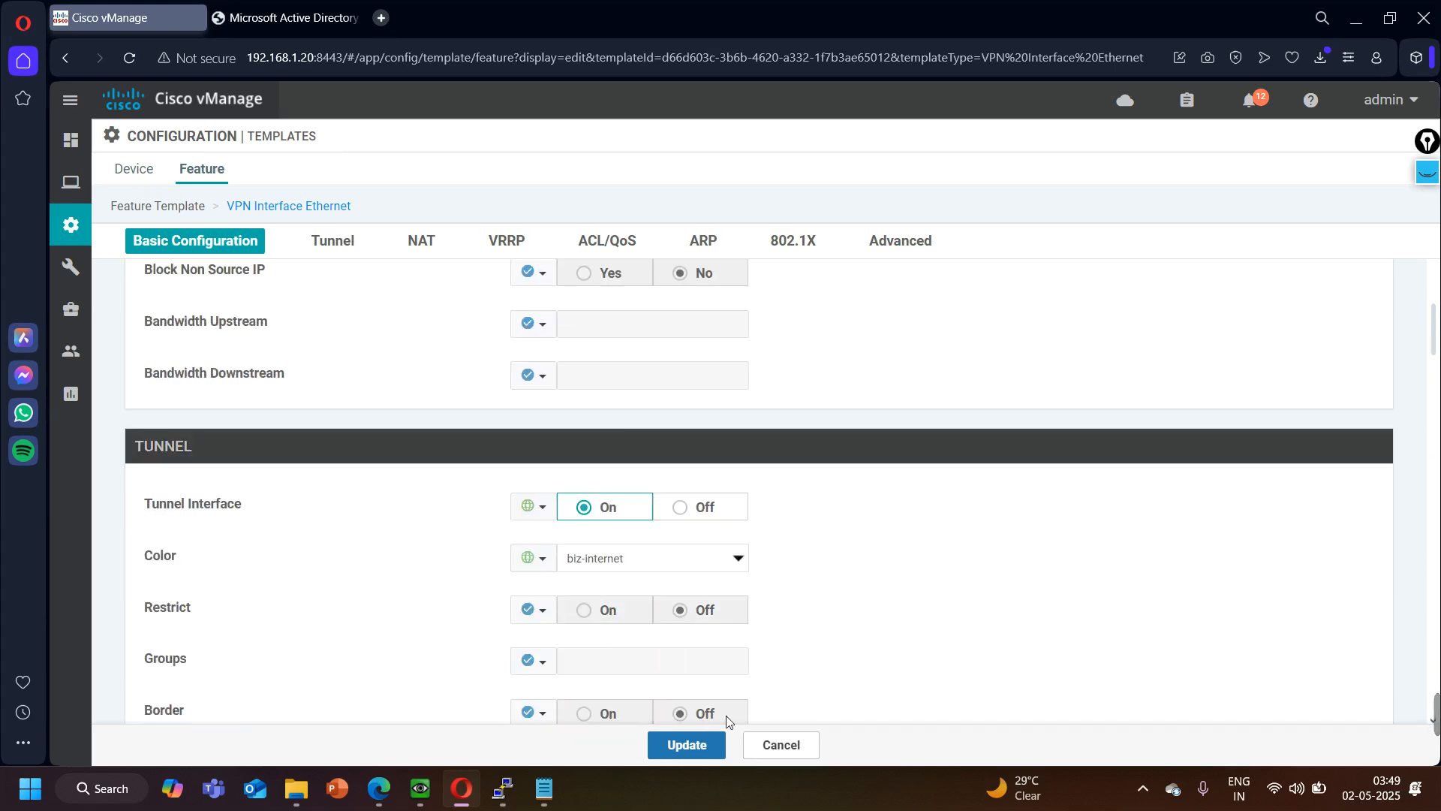
left_click(800, 743)
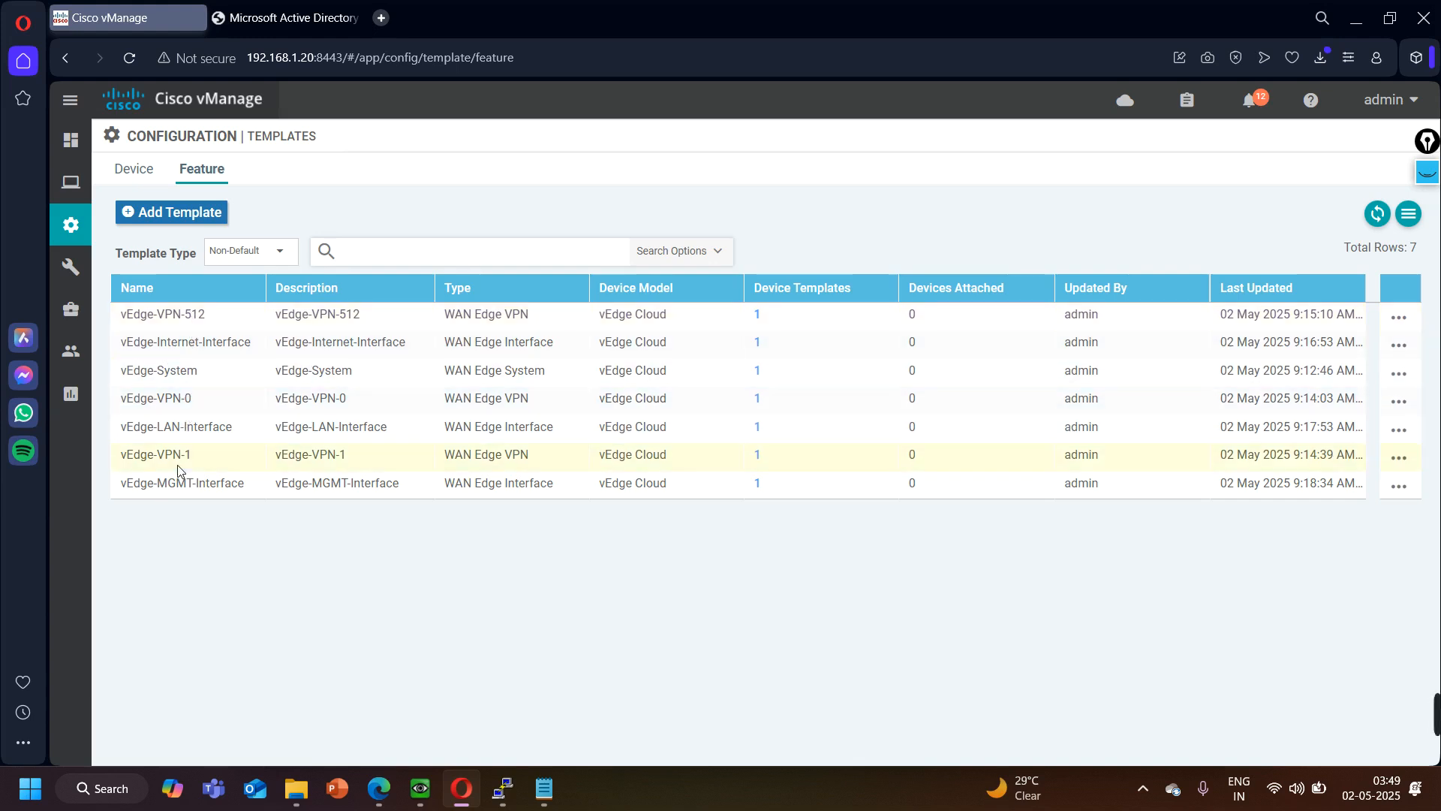
- Check the vEdge-VPN-1 feature template's basic configuration and IPv4 route section, leaving without saving
left_click(1398, 459)
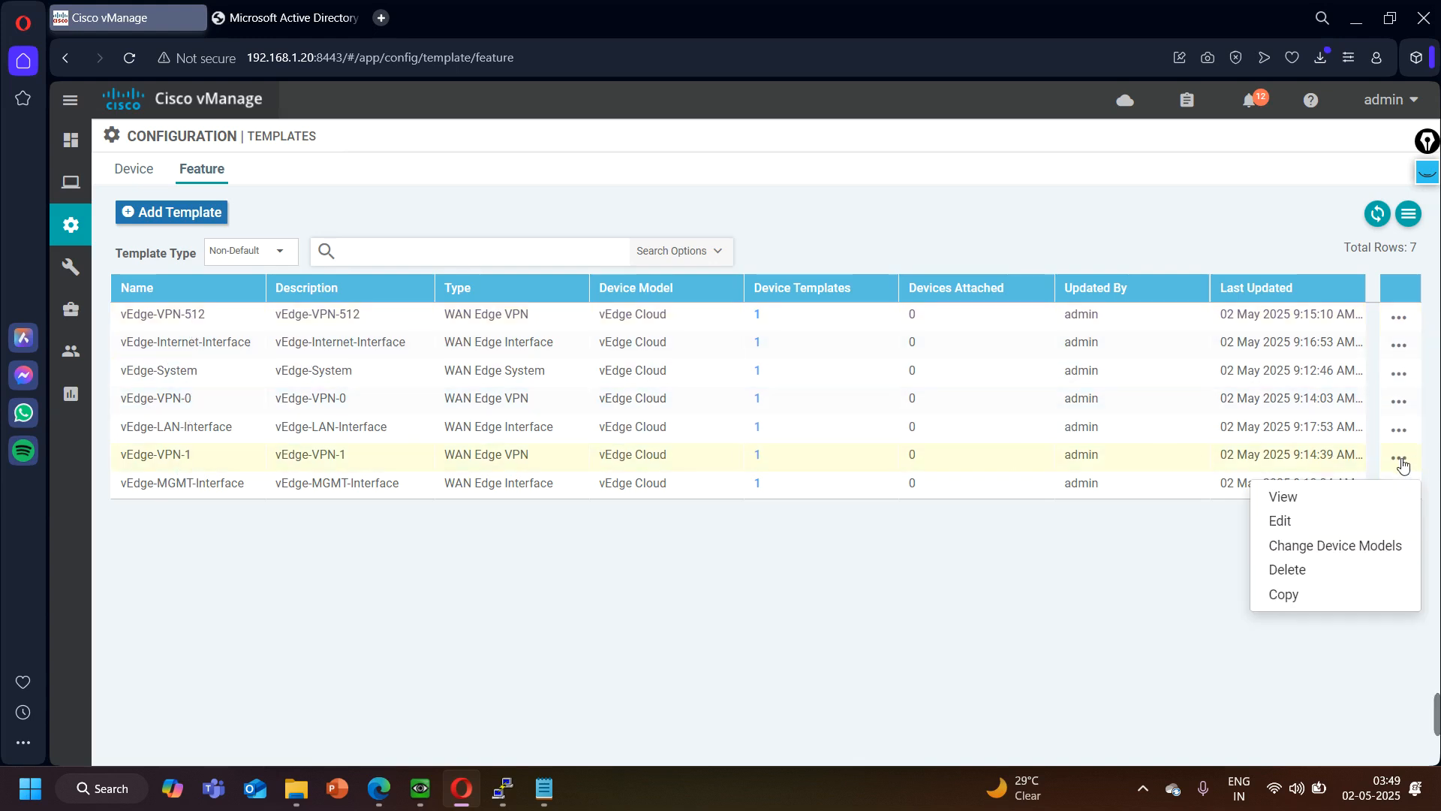
left_click(1306, 529)
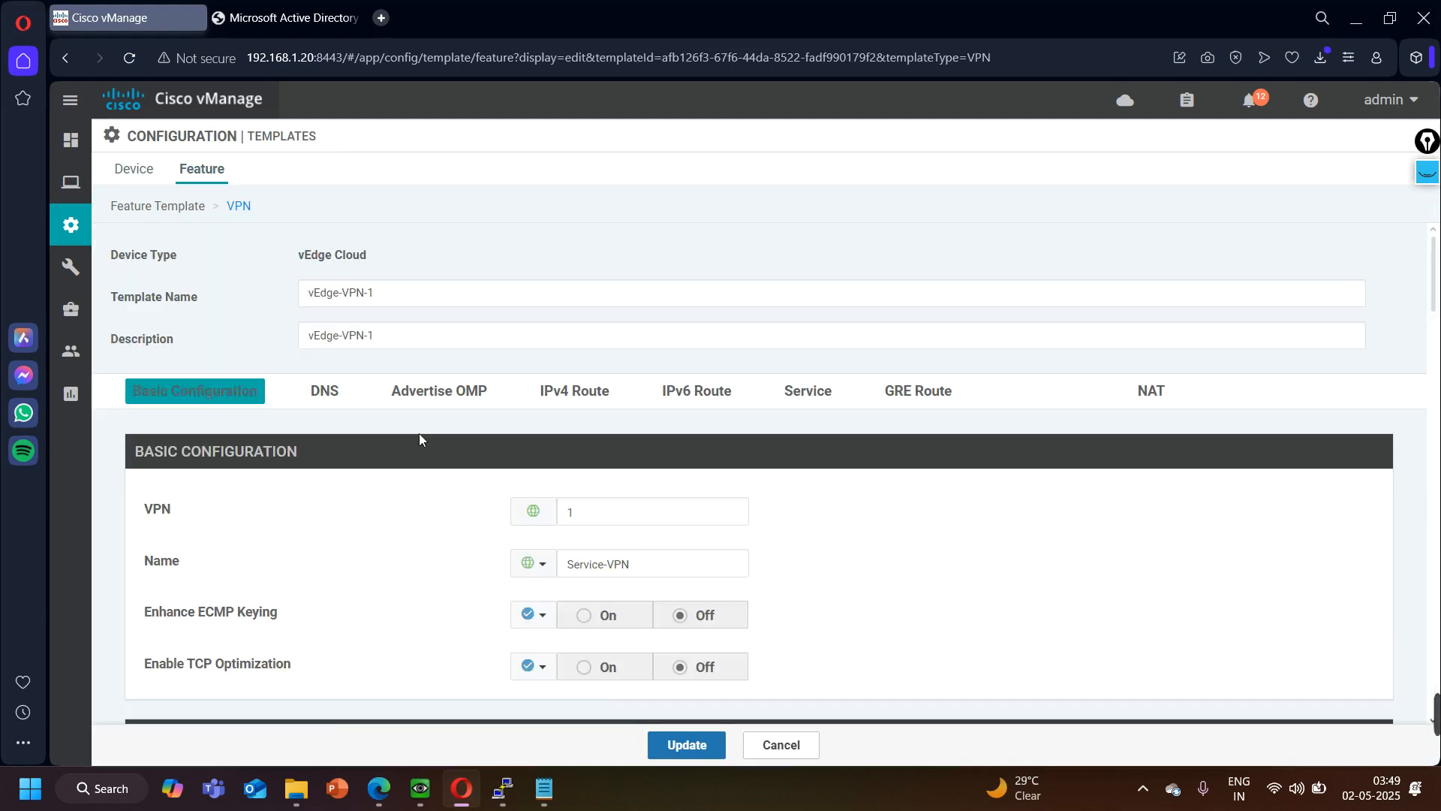
scroll(492, 539, "down", 1)
scroll(491, 538, "down", 5)
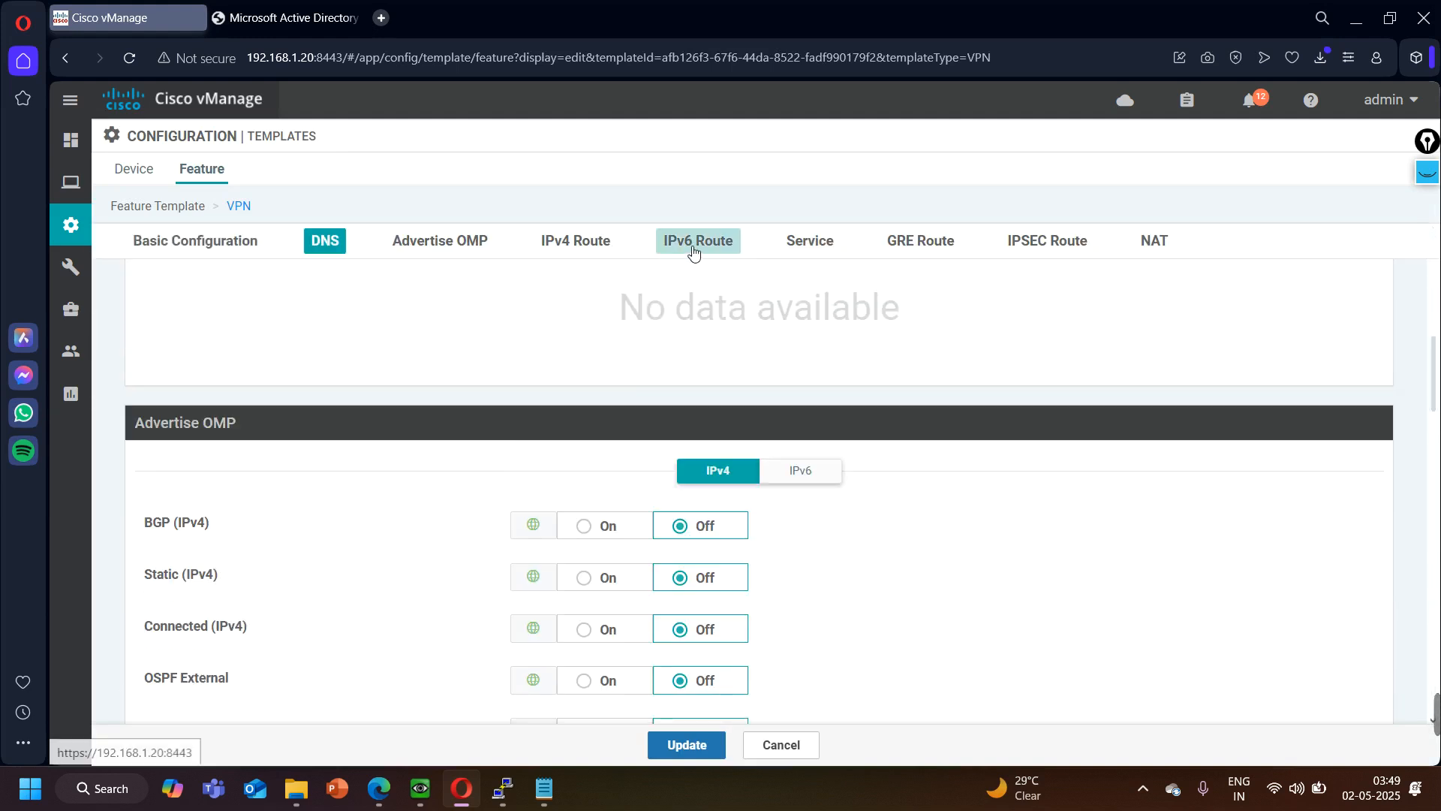
left_click(588, 252)
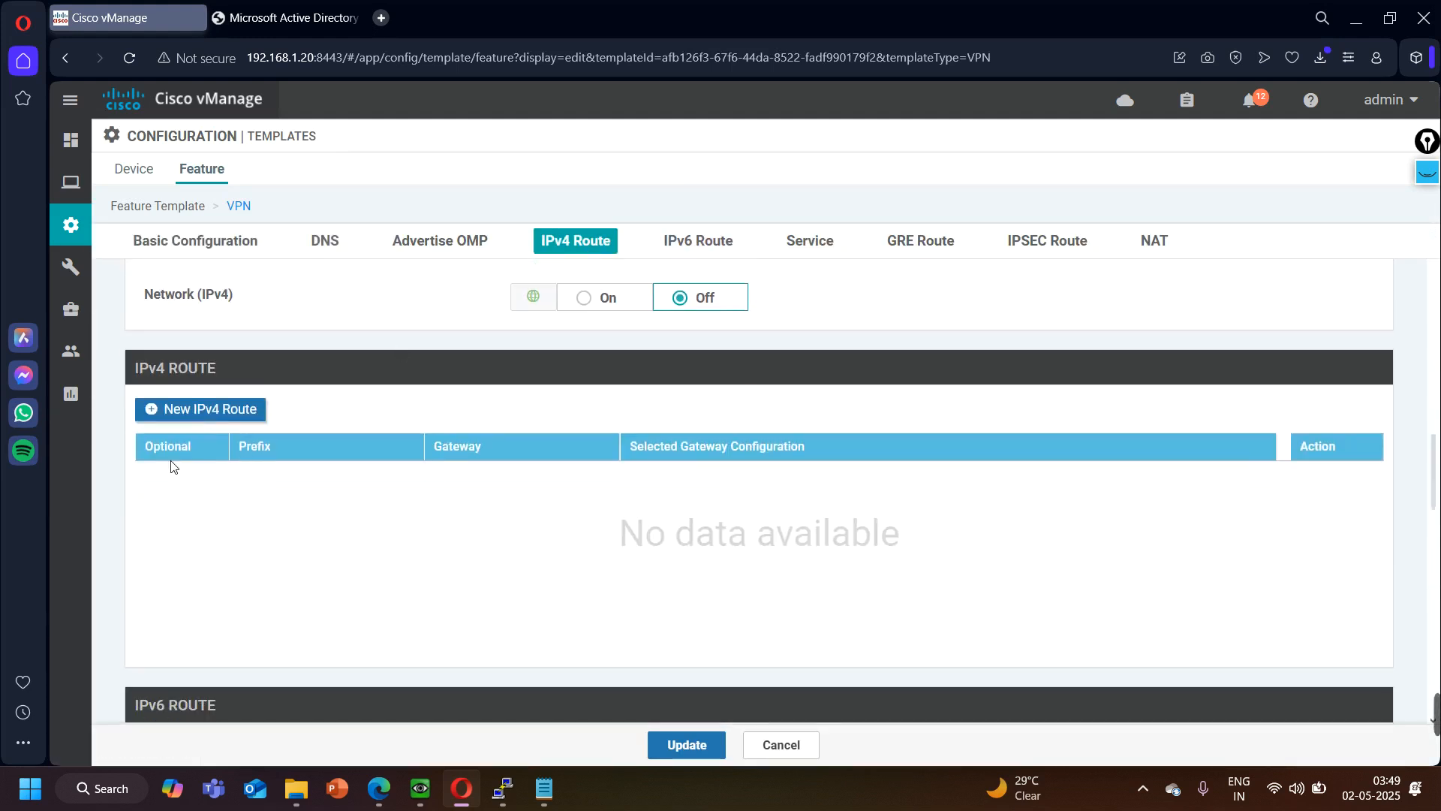
scroll(454, 528, "down", 1)
scroll(454, 528, "up", 8)
scroll(454, 528, "up", 8)
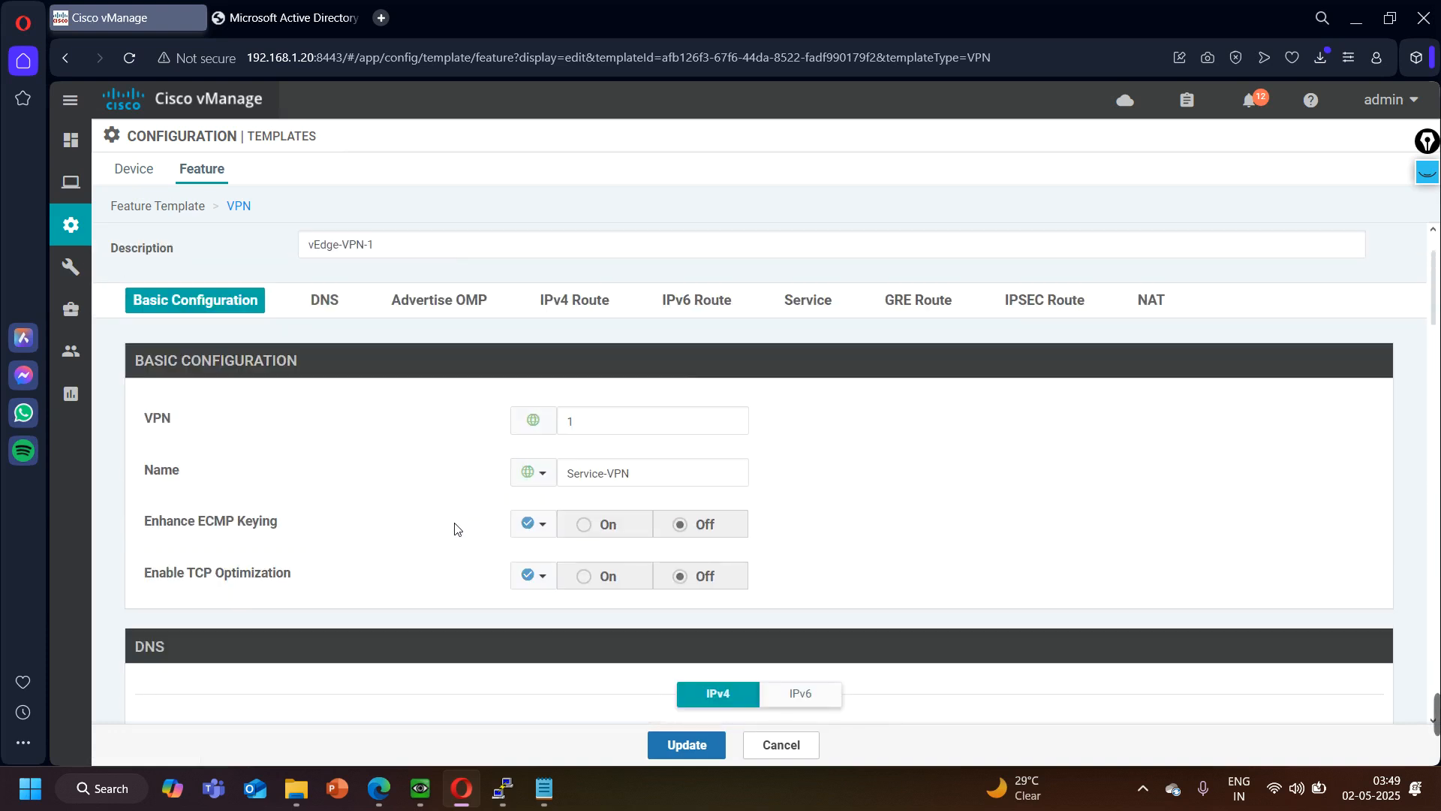
scroll(454, 528, "up", 2)
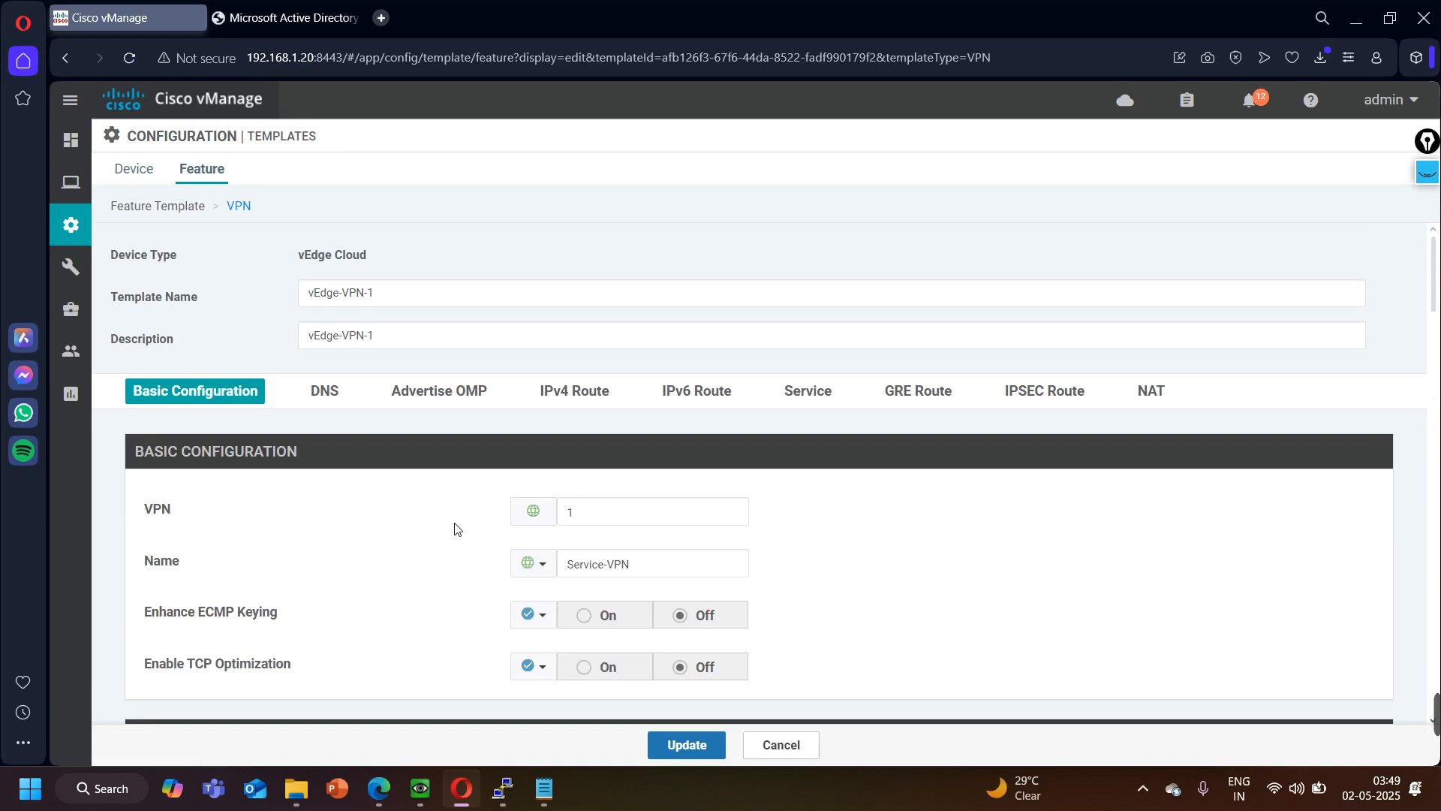
left_click(781, 745)
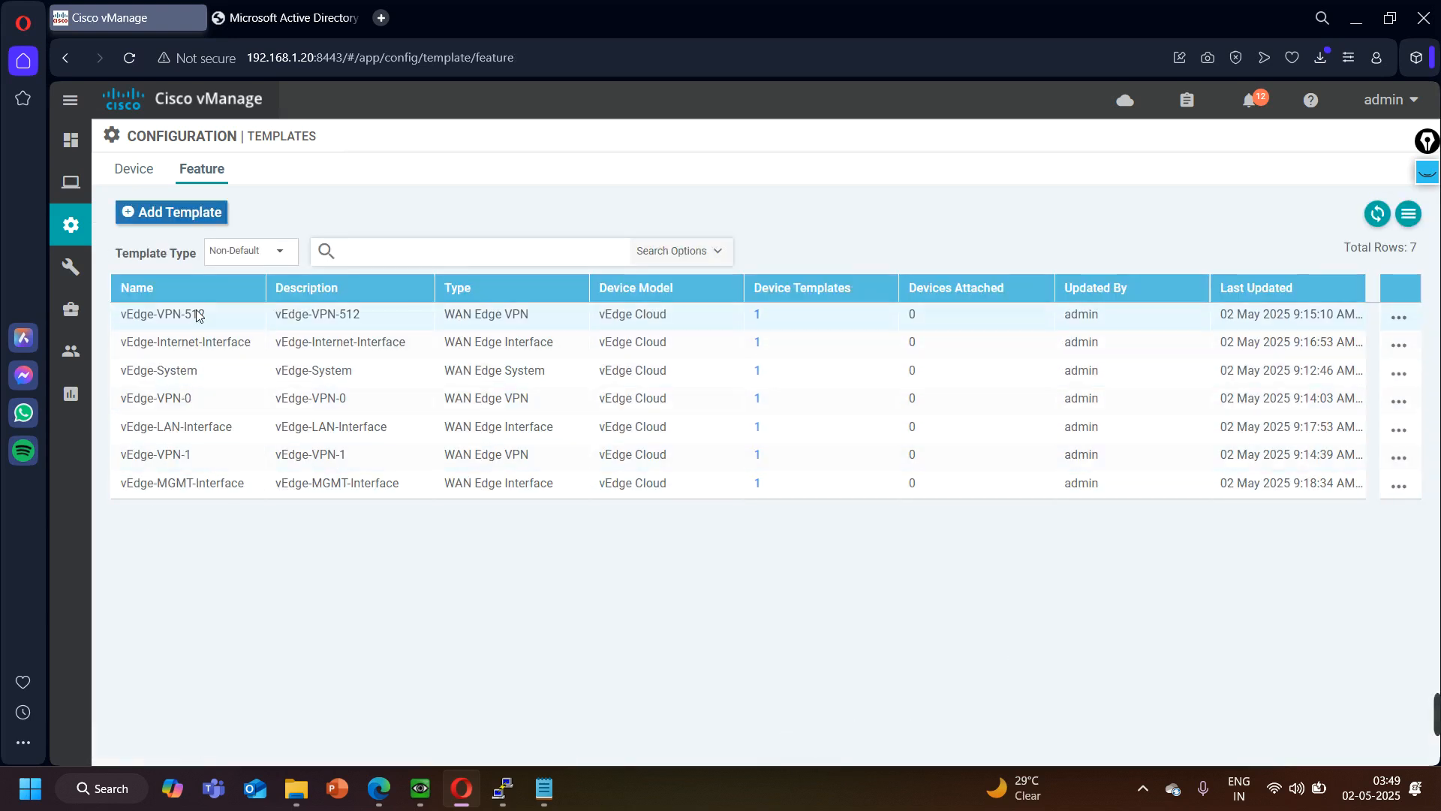
- Delete the 0.0.0.0/0 IPv4 route from the vEdge-VPN-512 feature template and save the template
left_click(1399, 317)
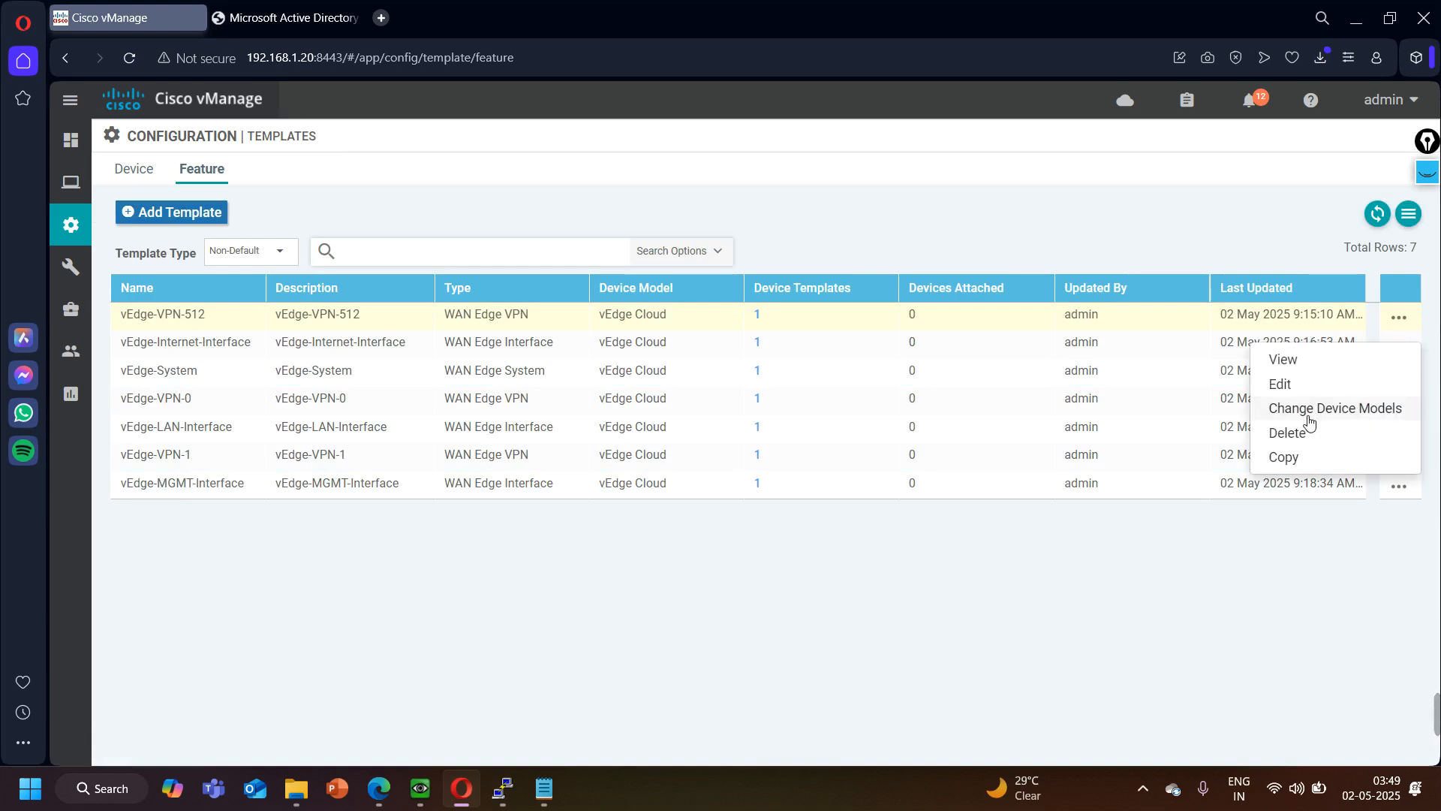
left_click(1287, 384)
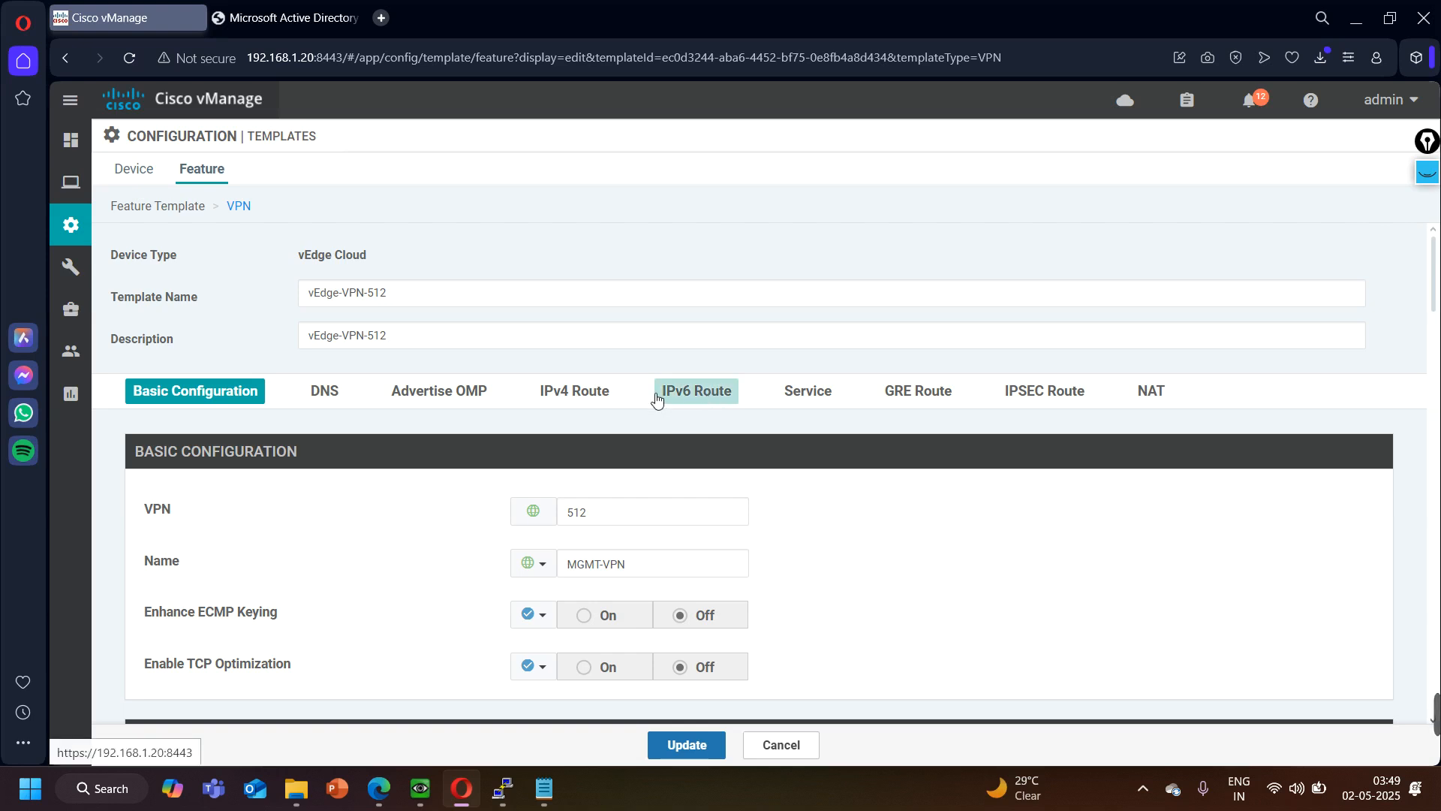
left_click(576, 390)
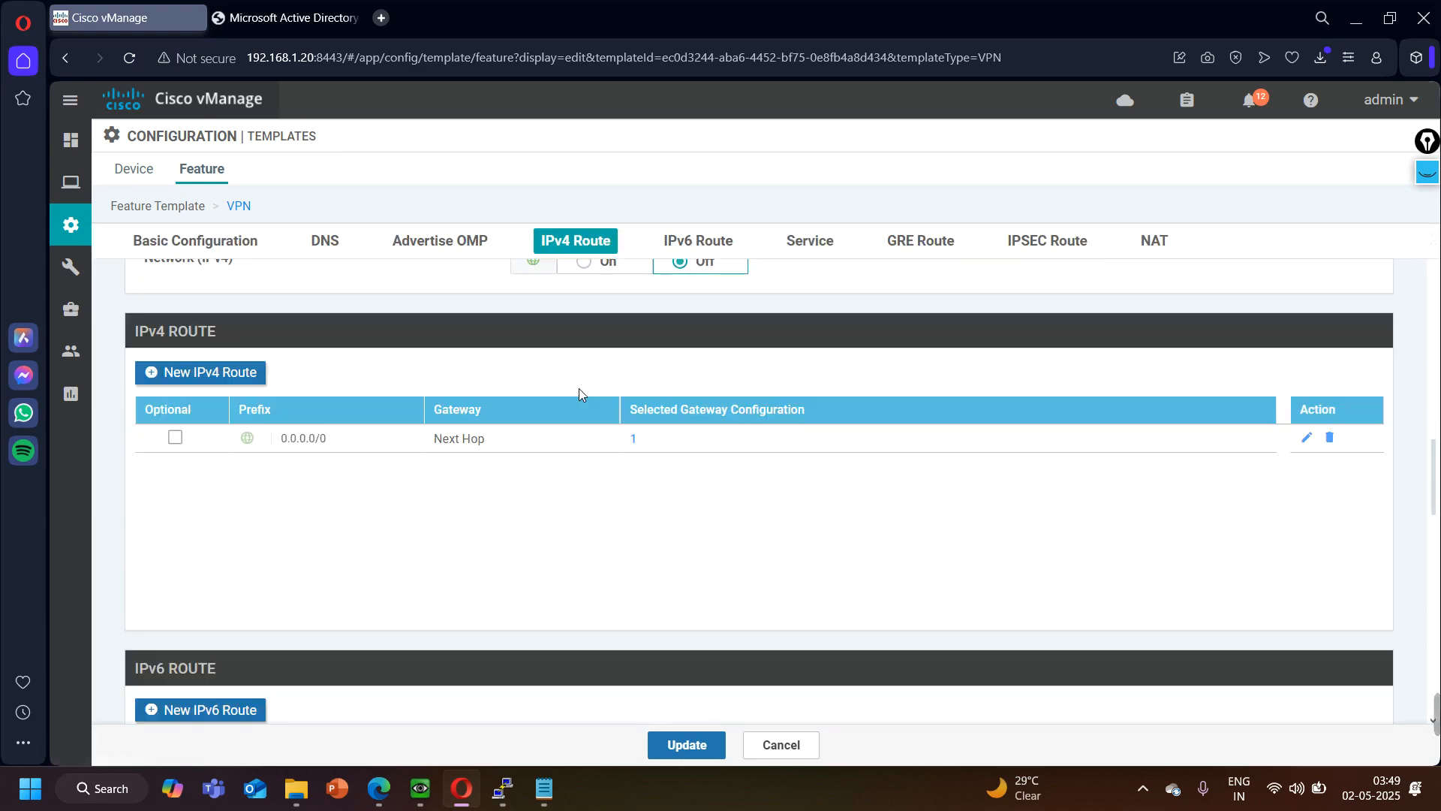
left_click(1330, 437)
left_click(691, 741)
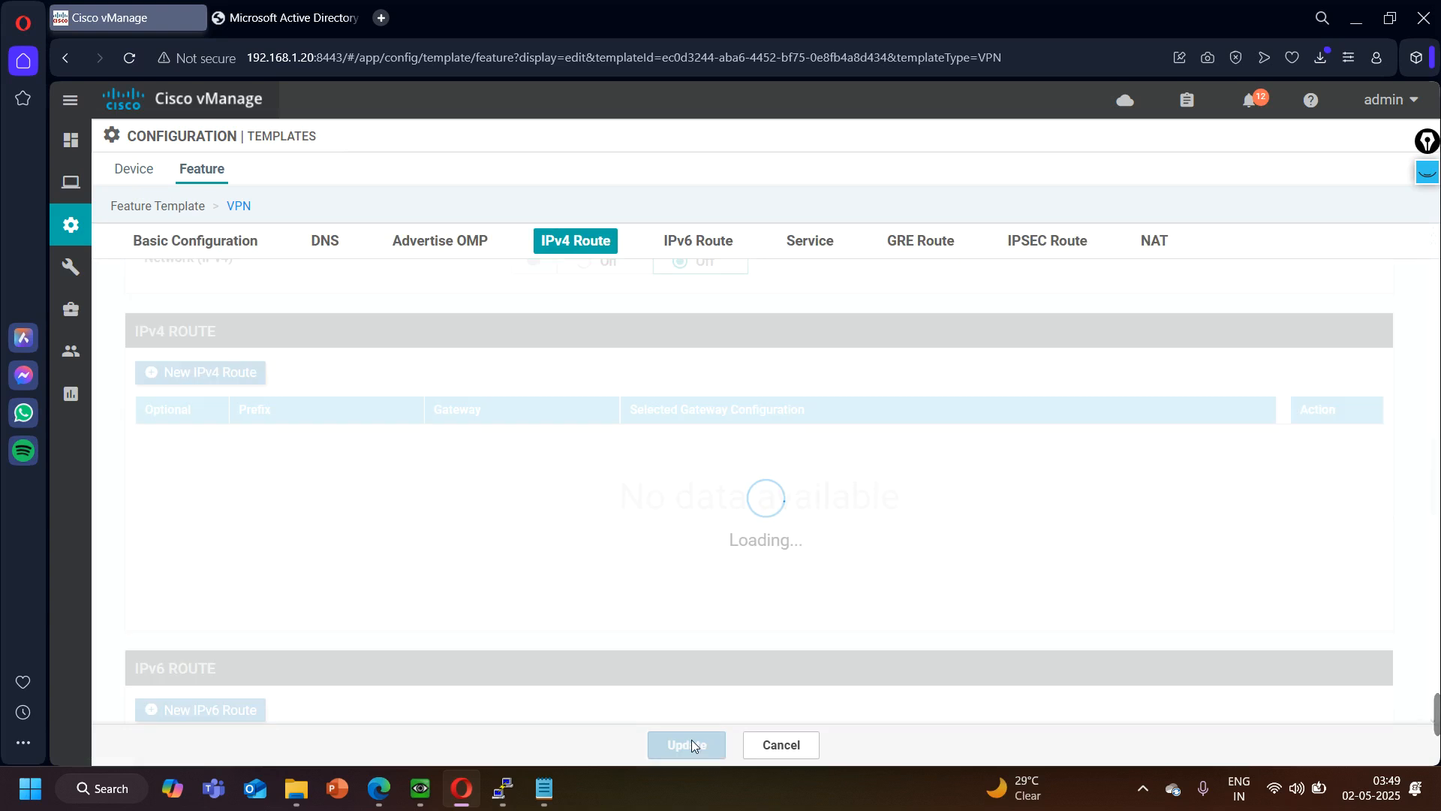
- Start attaching devices to the vEdge device template and add the BR1 chassis number from the notes to the selected devices
left_click(131, 171)
left_click(1399, 317)
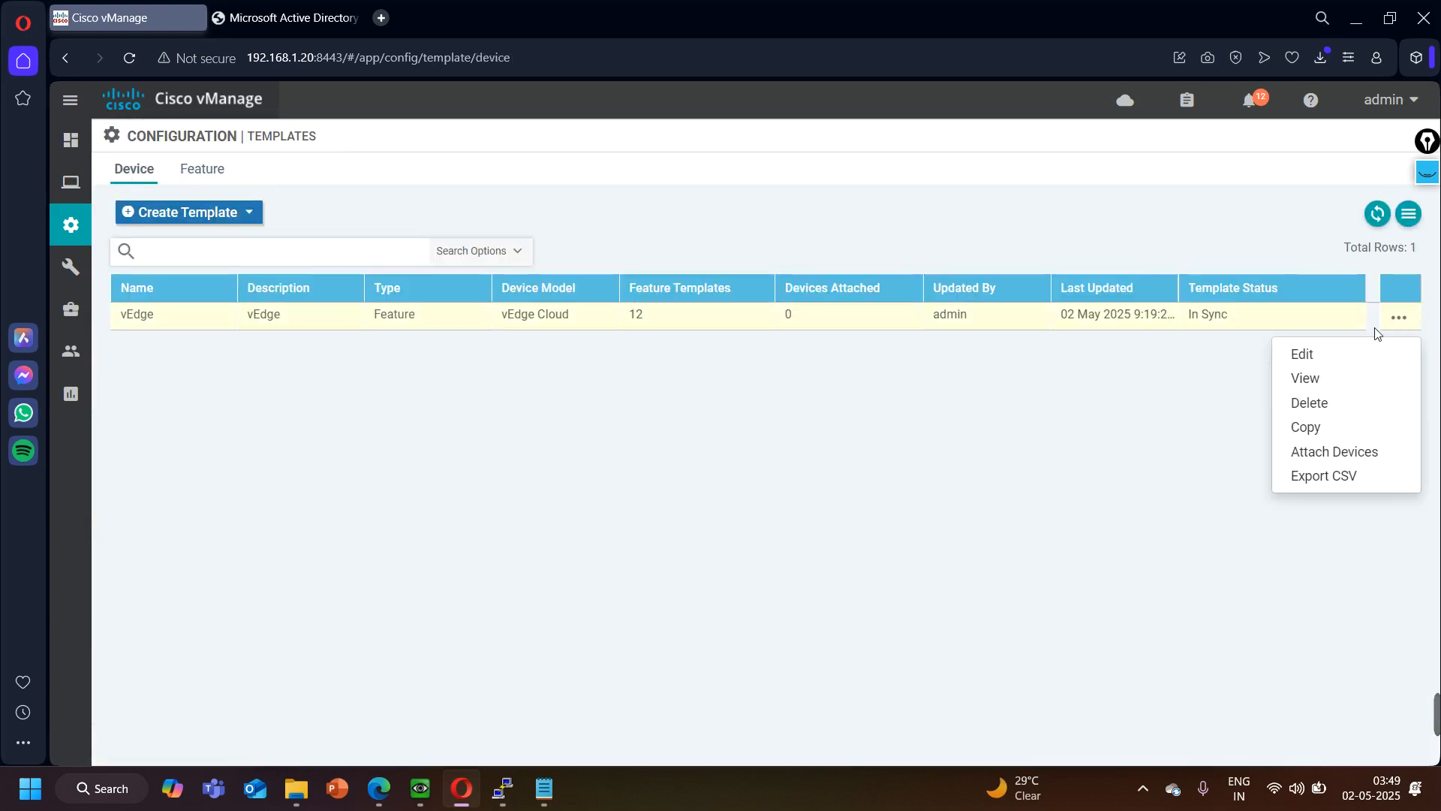
left_click(1353, 452)
left_click(617, 281)
left_click(557, 799)
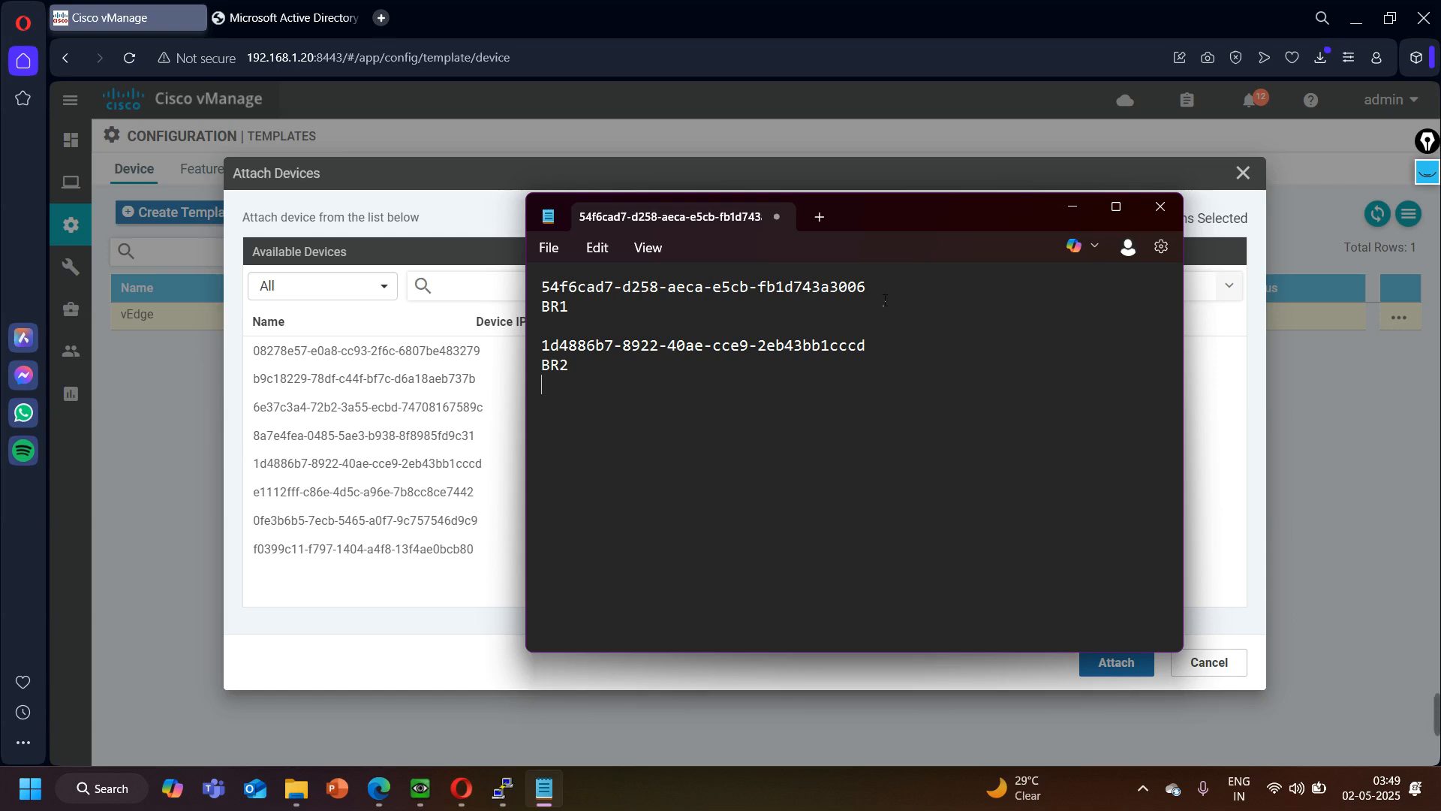
left_click_drag(870, 287, 459, 276)
key("ctrl+c")
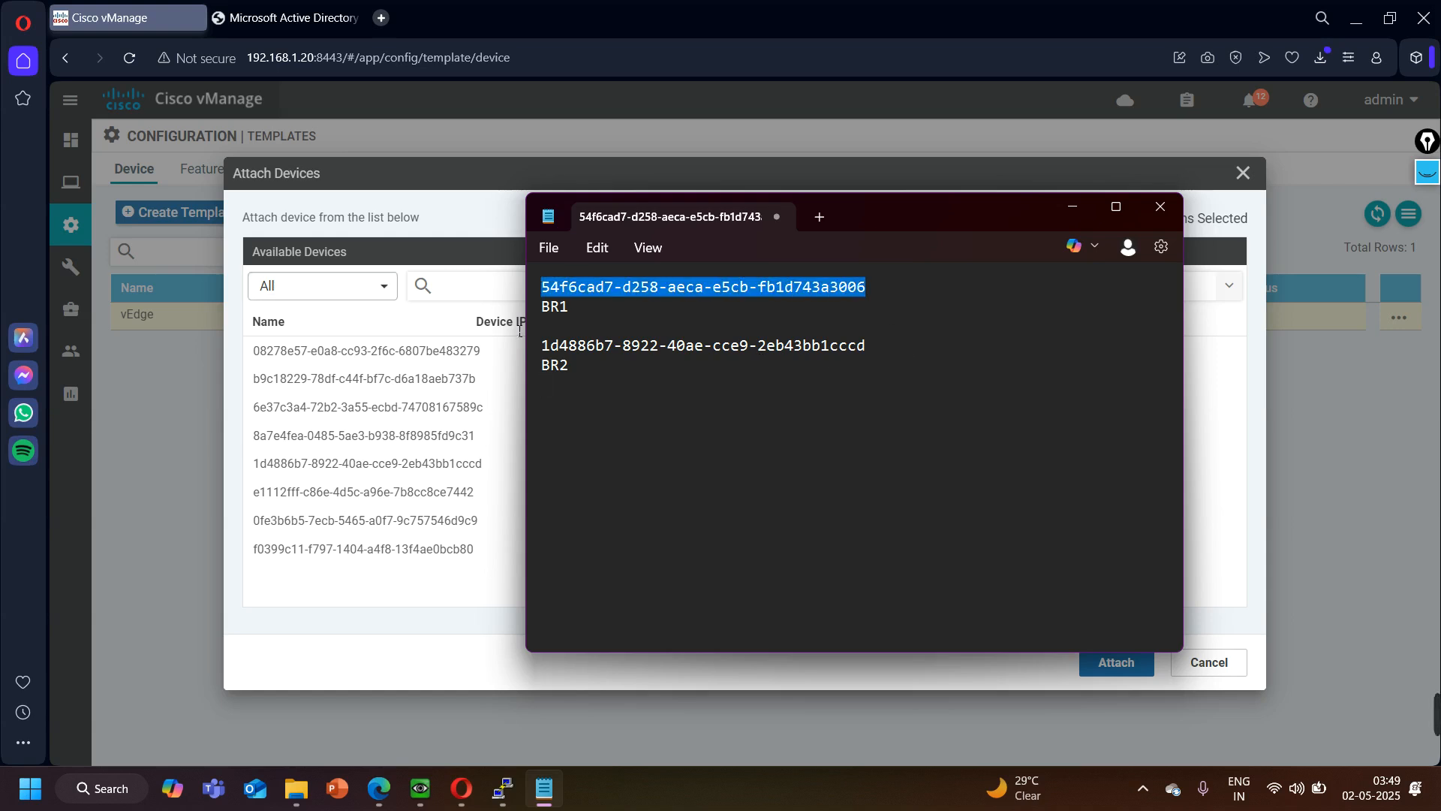
left_click(490, 291)
key("ctrl+v")
key("Return")
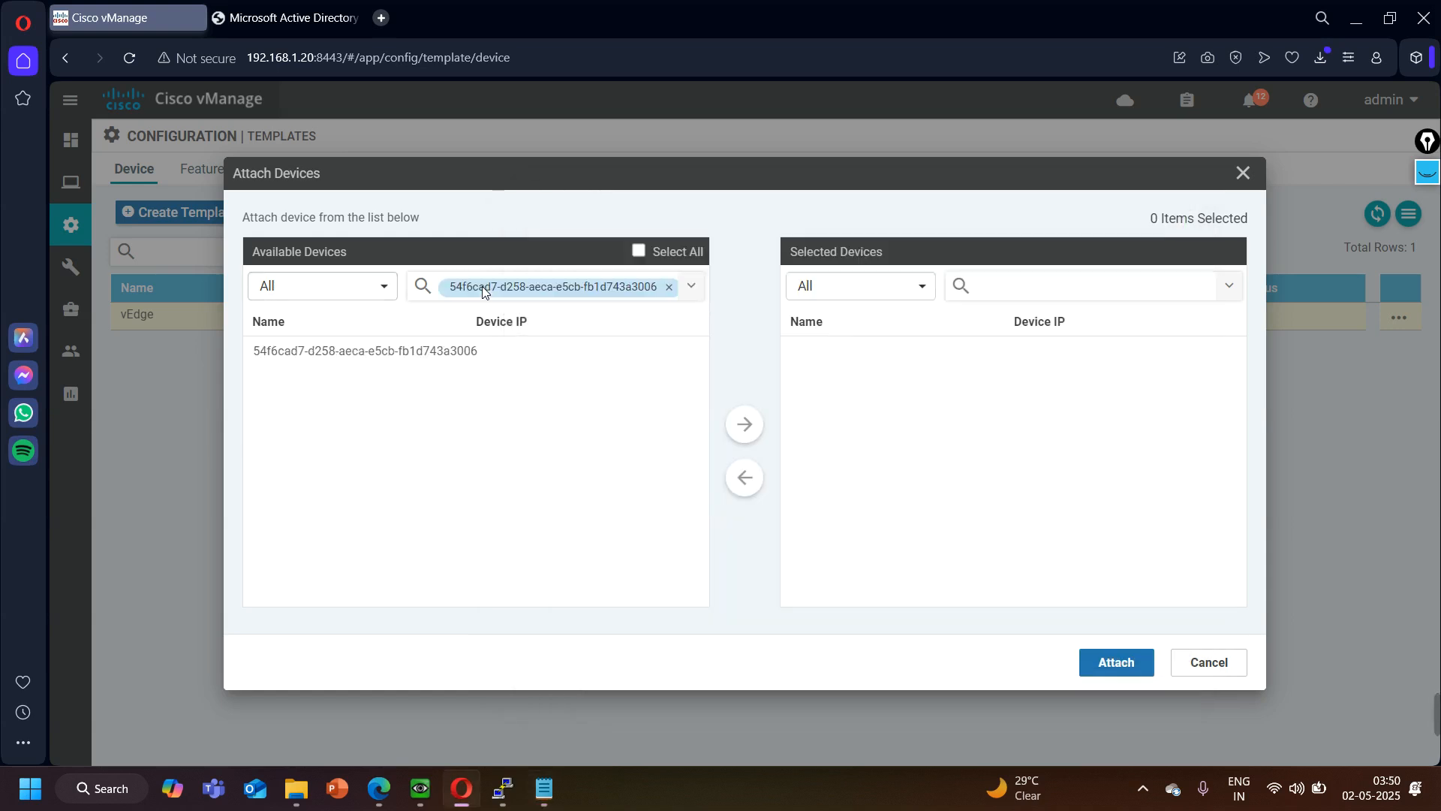
left_click(743, 423)
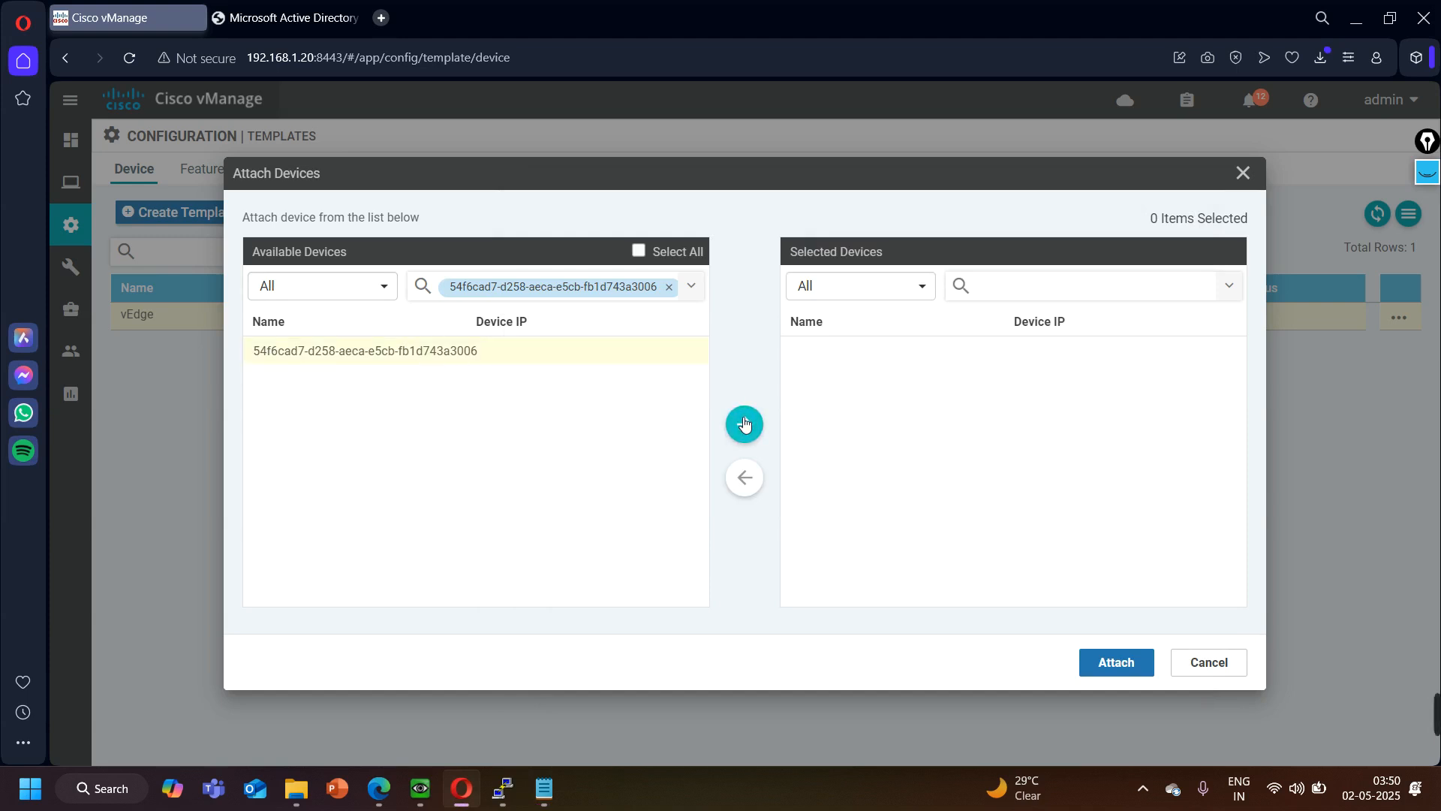
left_click(669, 287)
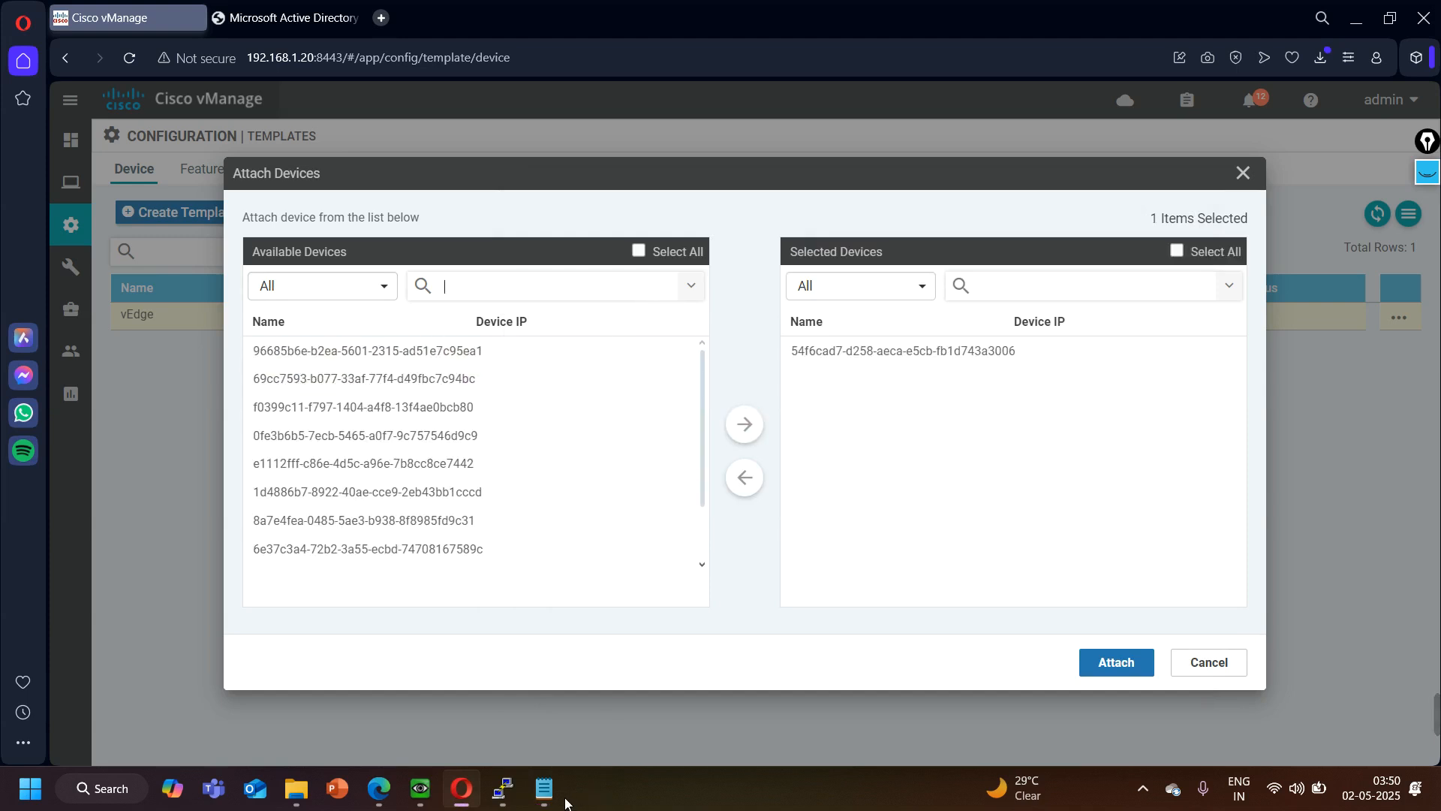
- Add the BR2 chassis number from the notes to the selected devices and attach both devices to the template
left_click(544, 788)
left_click_drag(894, 349, 541, 347)
key("ctrl+c")
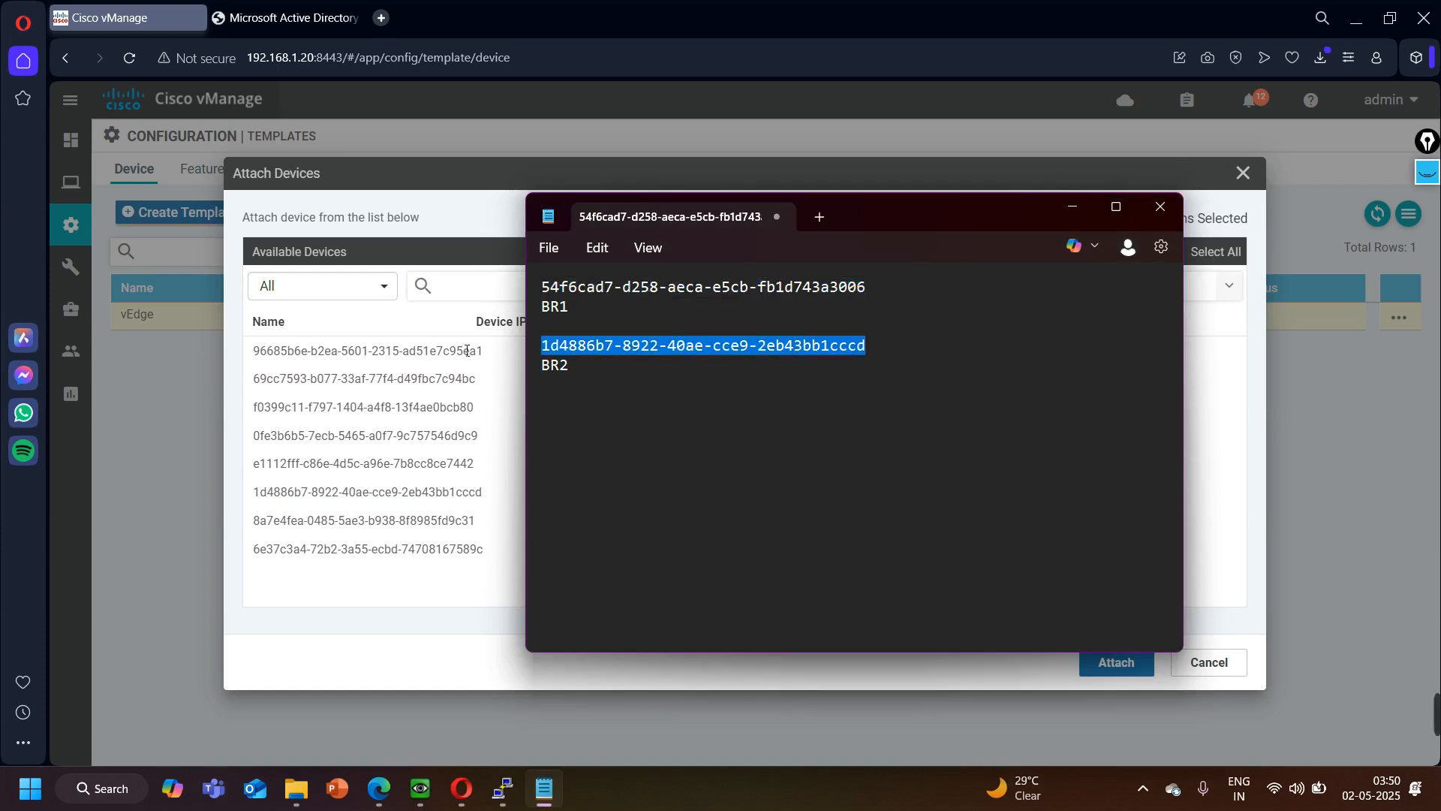
left_click(482, 293)
key("ctrl+v")
key("Return")
left_click(438, 351)
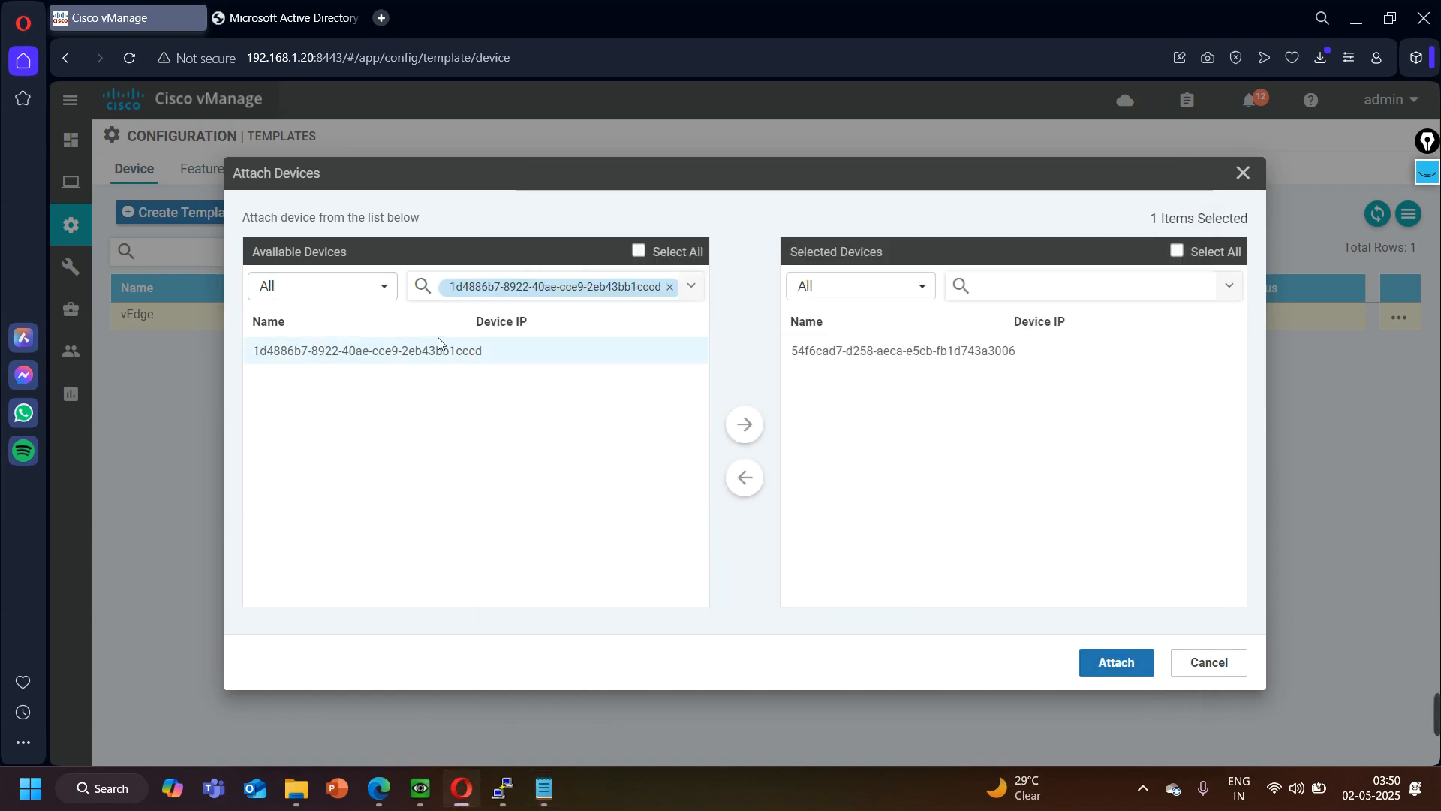
left_click(743, 424)
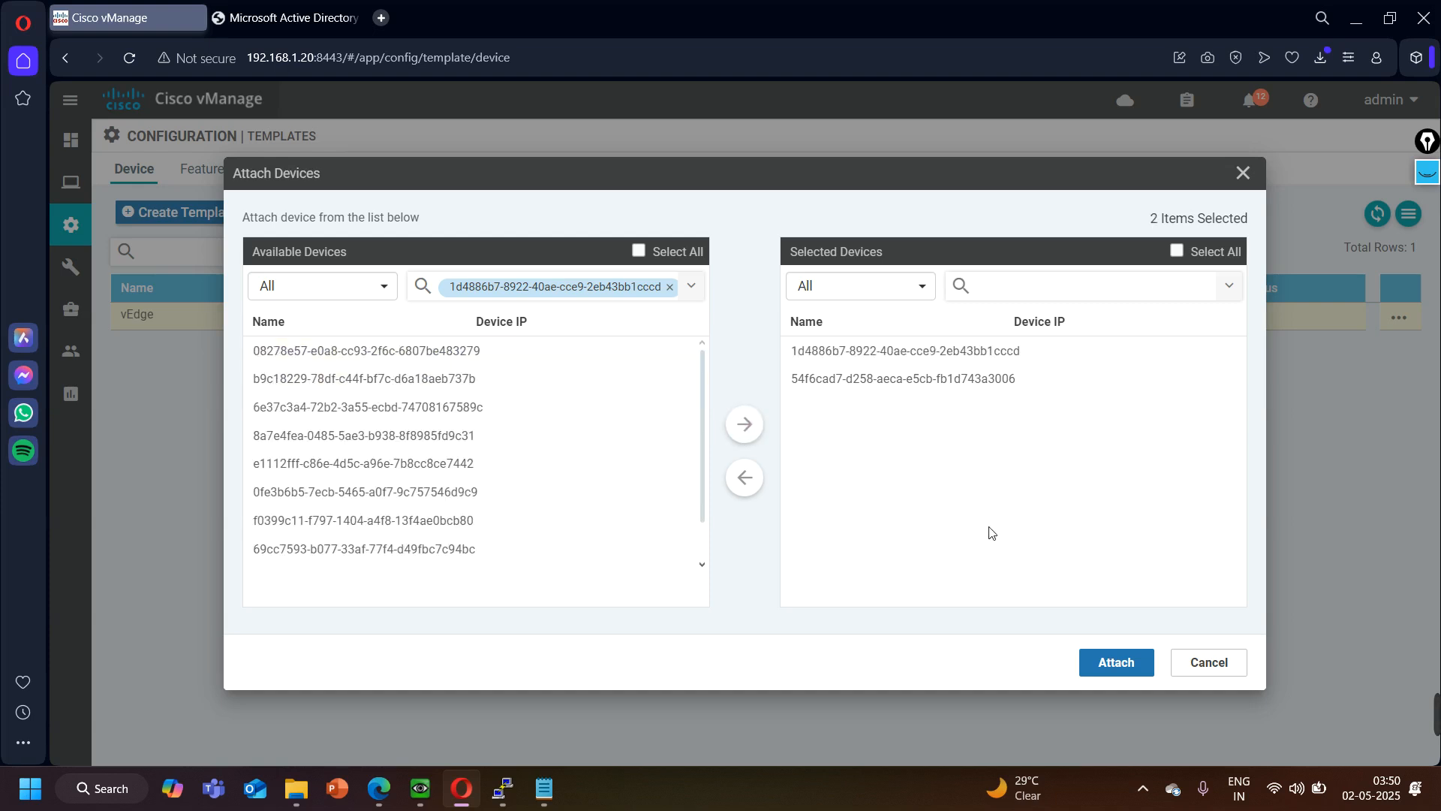
left_click(1116, 662)
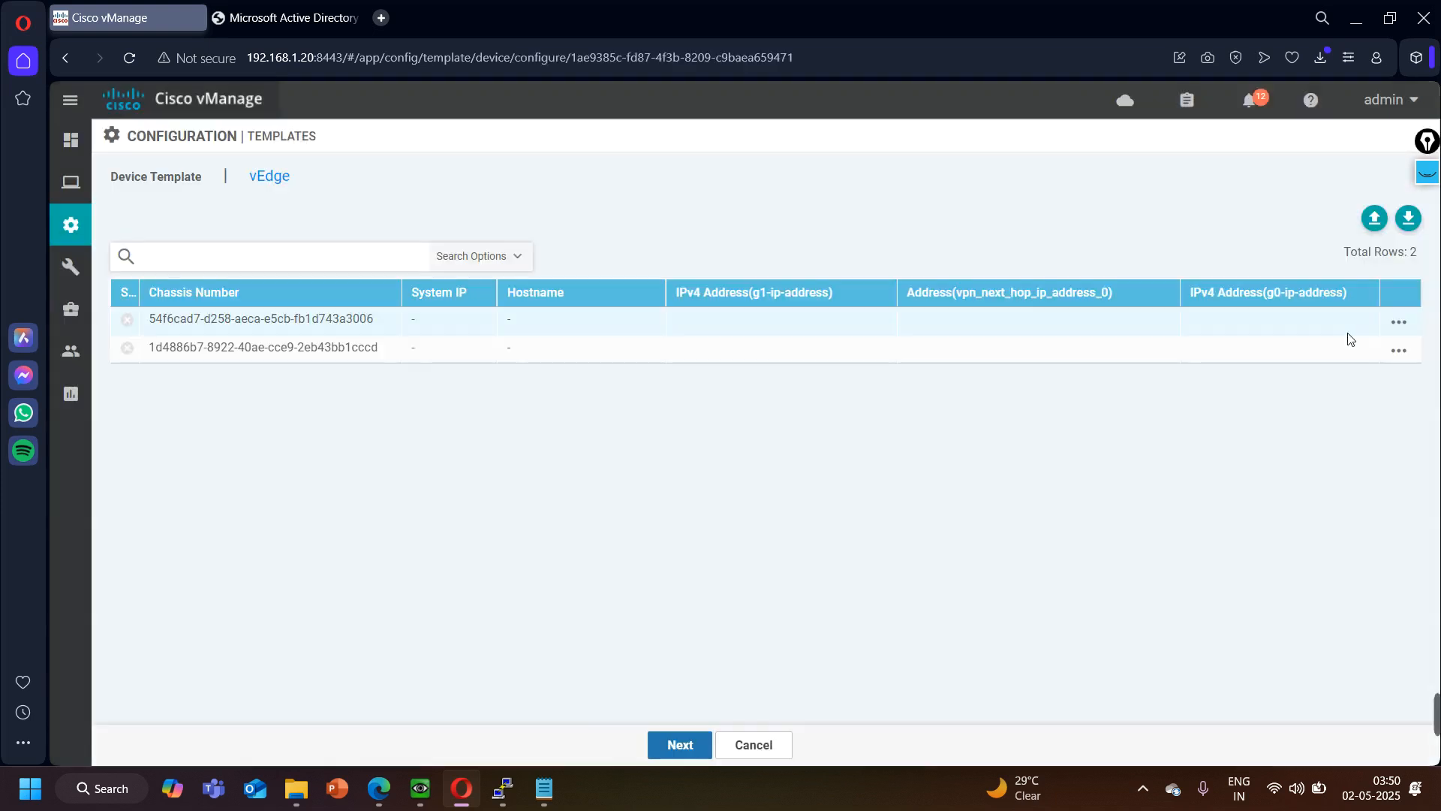
- Edit the device template variables of the BR1 chassis and set the g1-ip-address to 10.10.1.1/24
left_click(1399, 322)
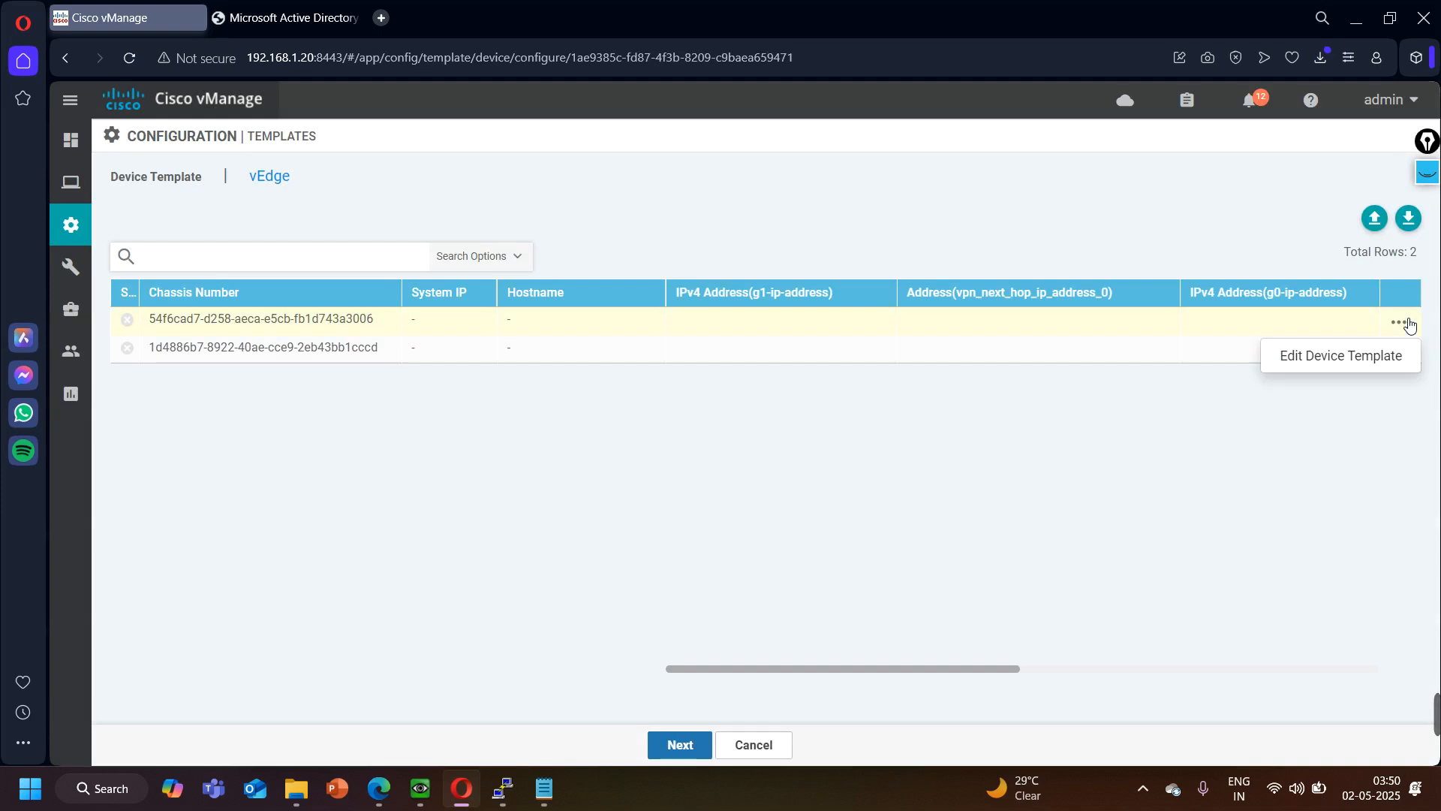
mouse_move(259, 322)
left_click(553, 803)
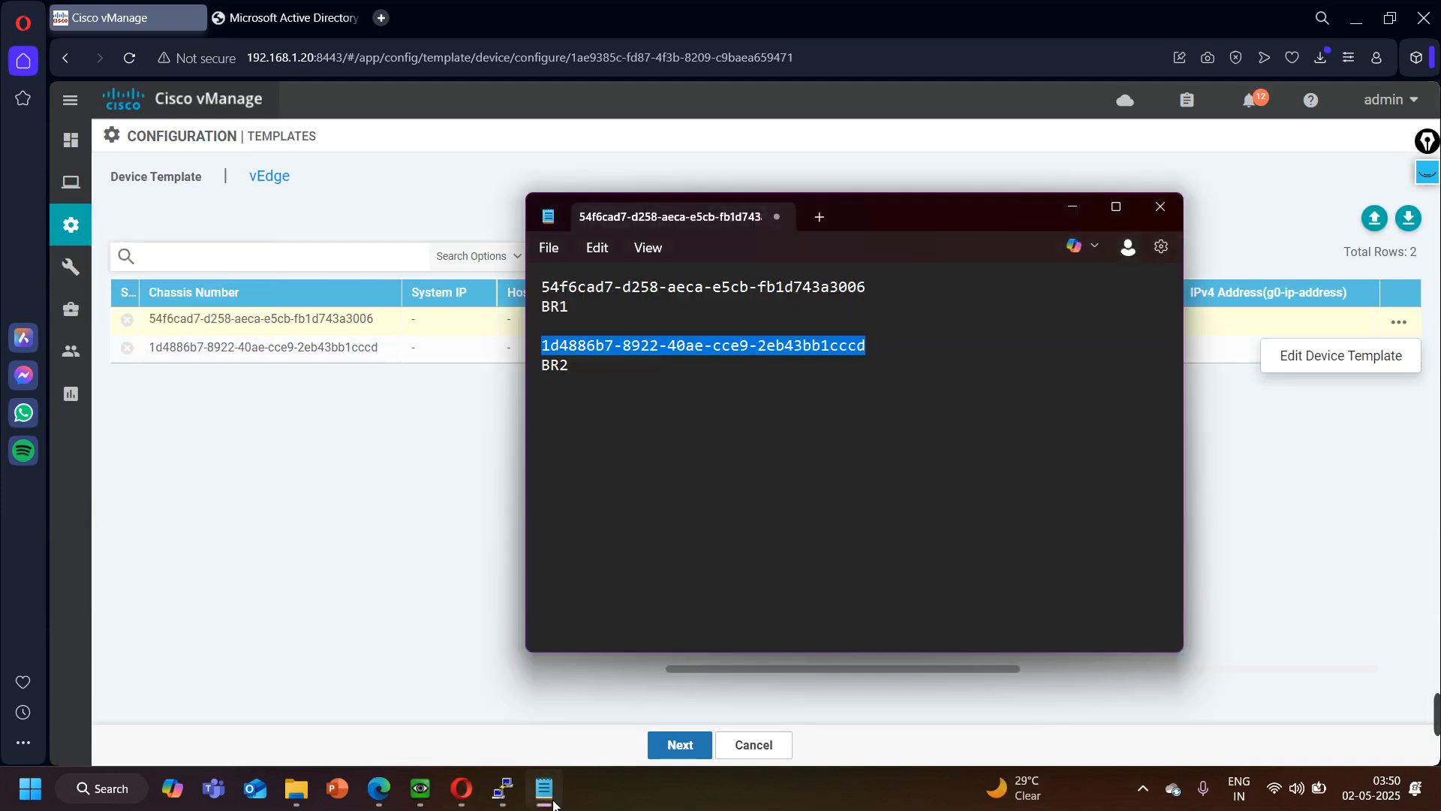
left_click(406, 626)
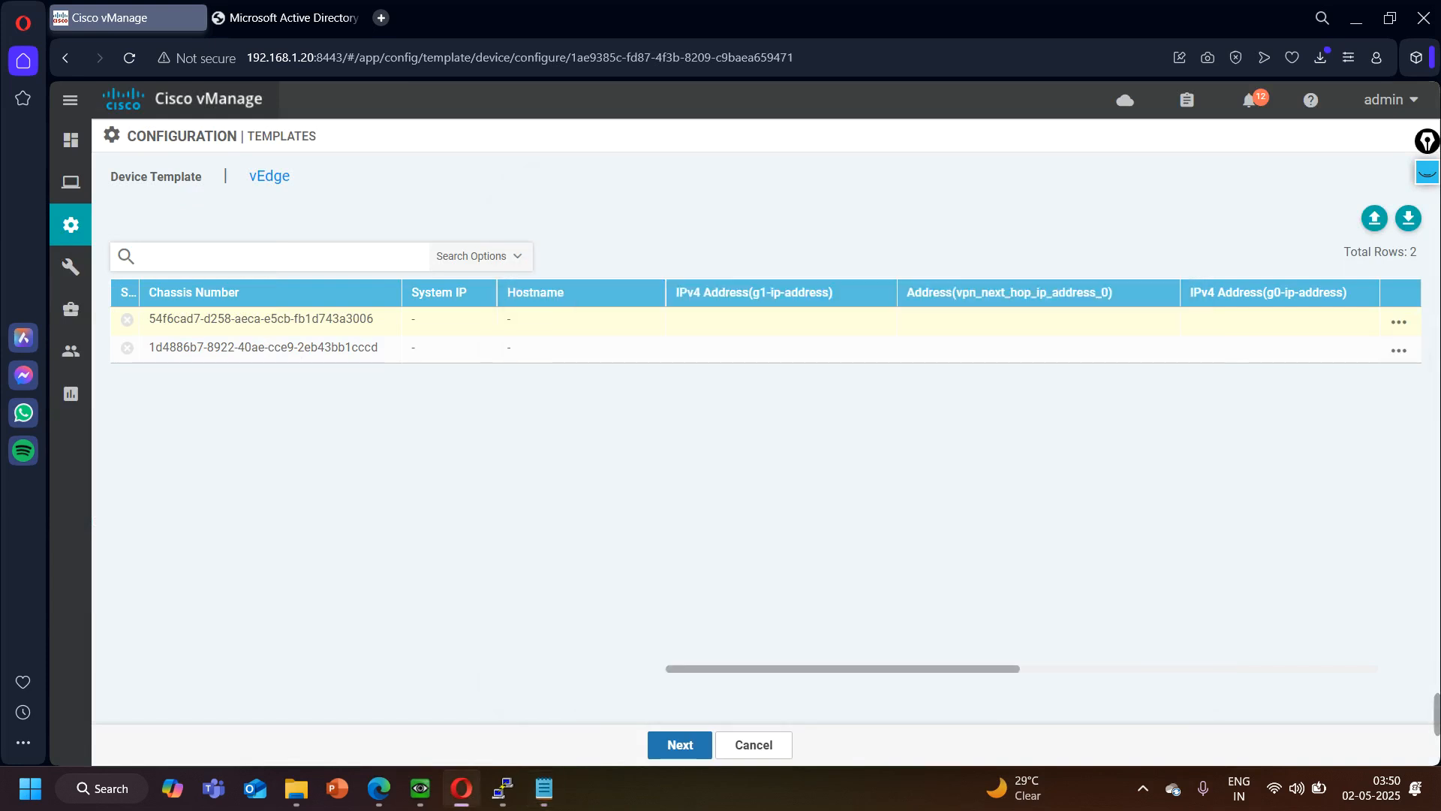
left_click(1397, 322)
left_click(1354, 361)
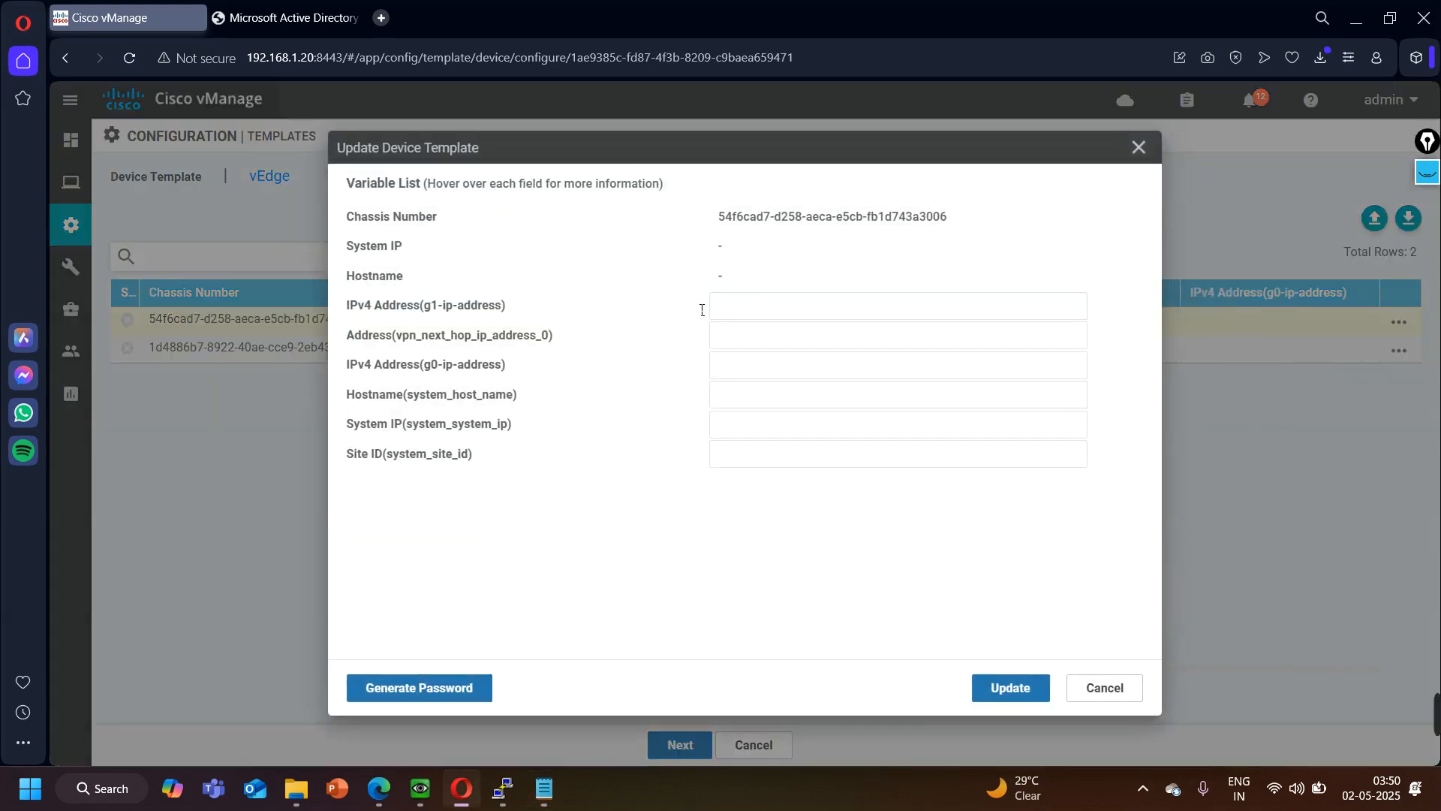
left_click(764, 311)
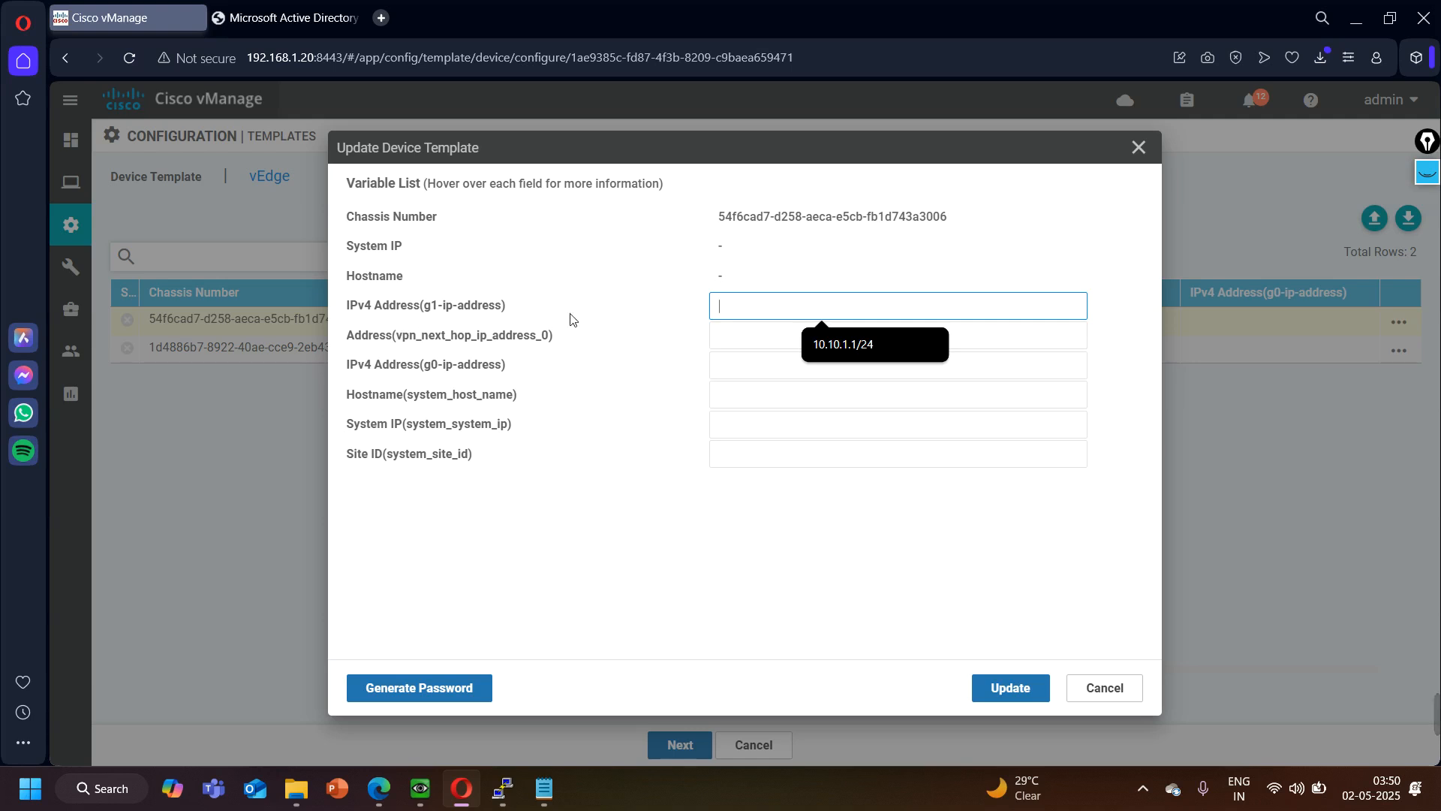
type("10.10.1.1/24")
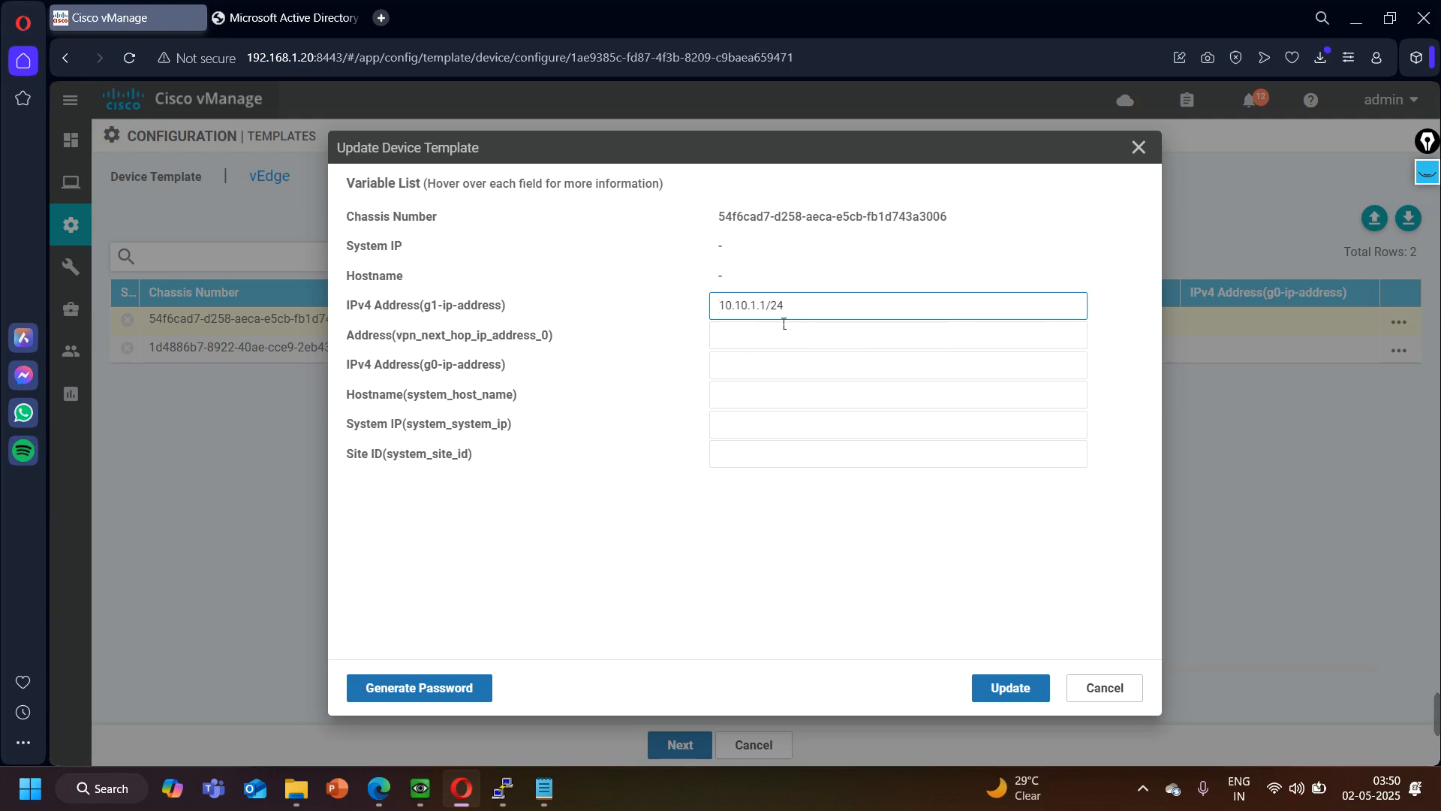
- Set BR1's VPN next hop address to 101.1.1.2 and its g0-ip-address to 101.1.1.1/24
left_click_drag(410, 337, 542, 339)
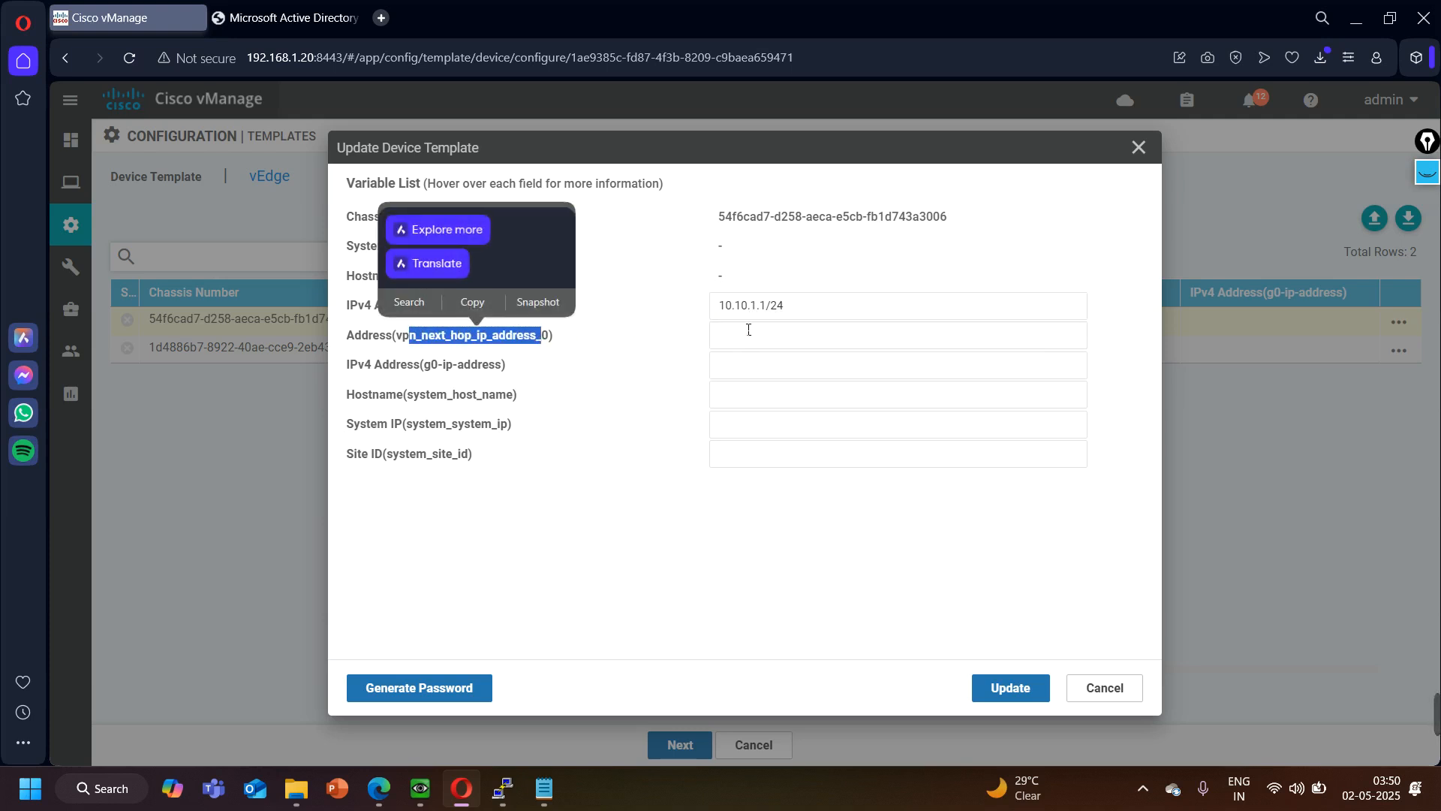
left_click(802, 336)
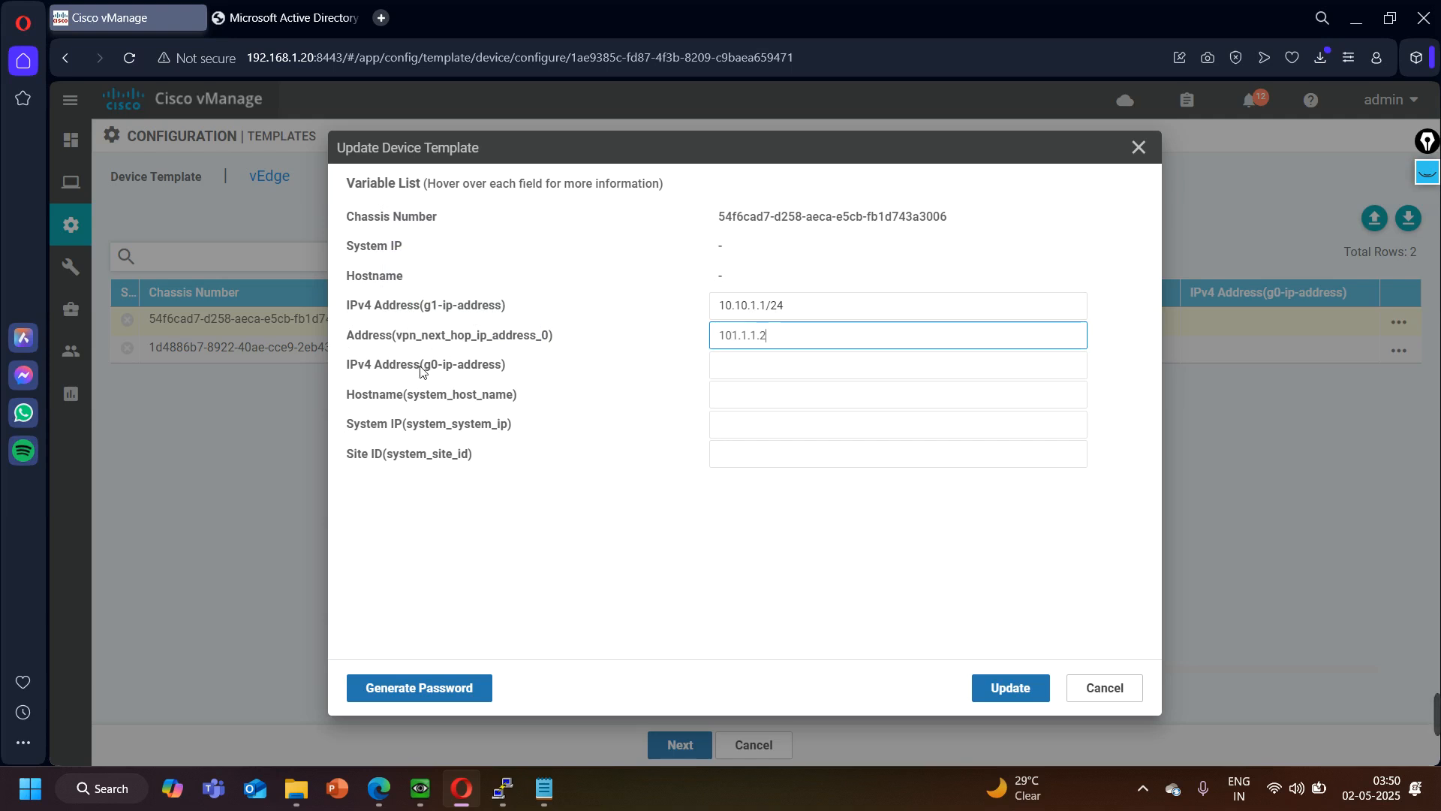
left_click(760, 365)
type("10")
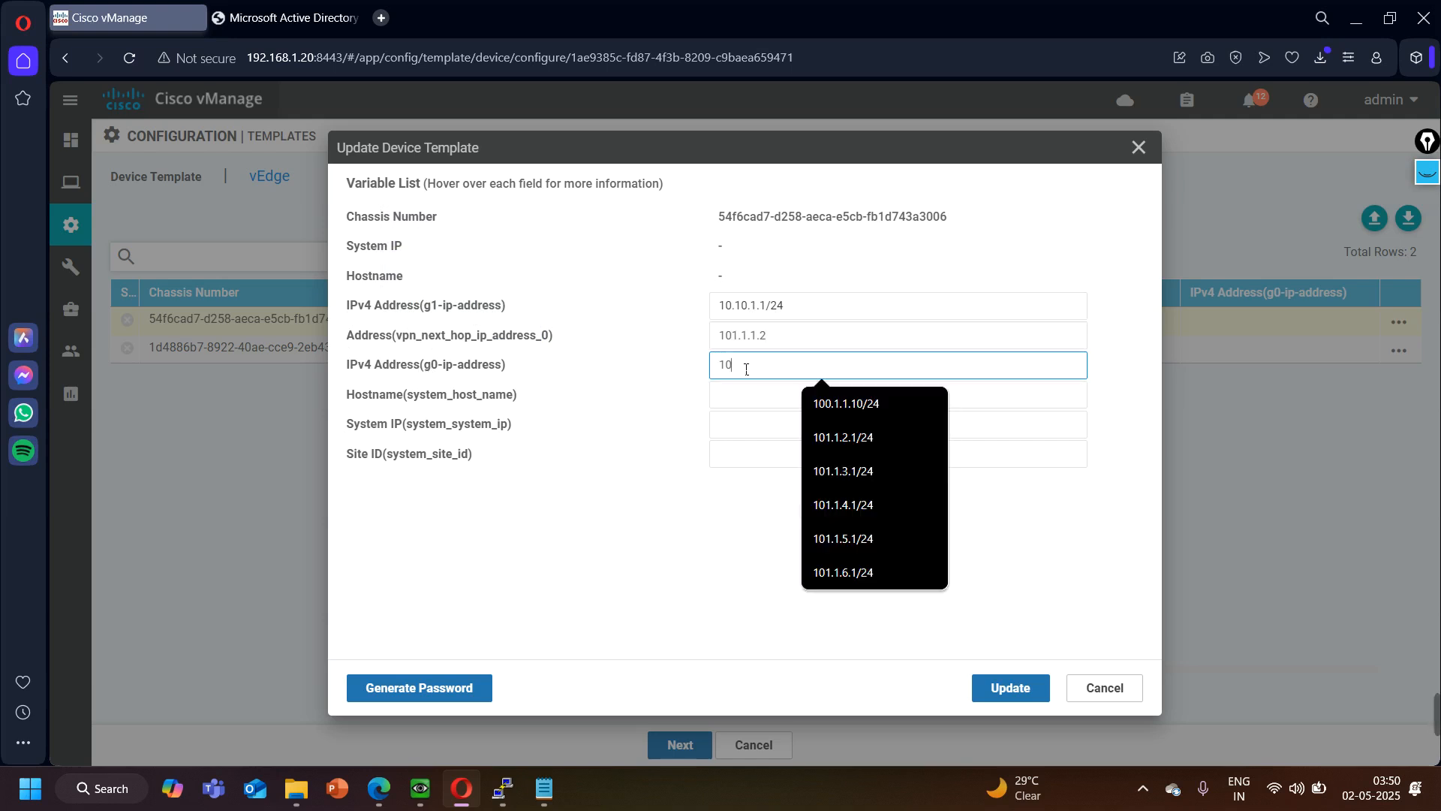
type("1.1.1.1")
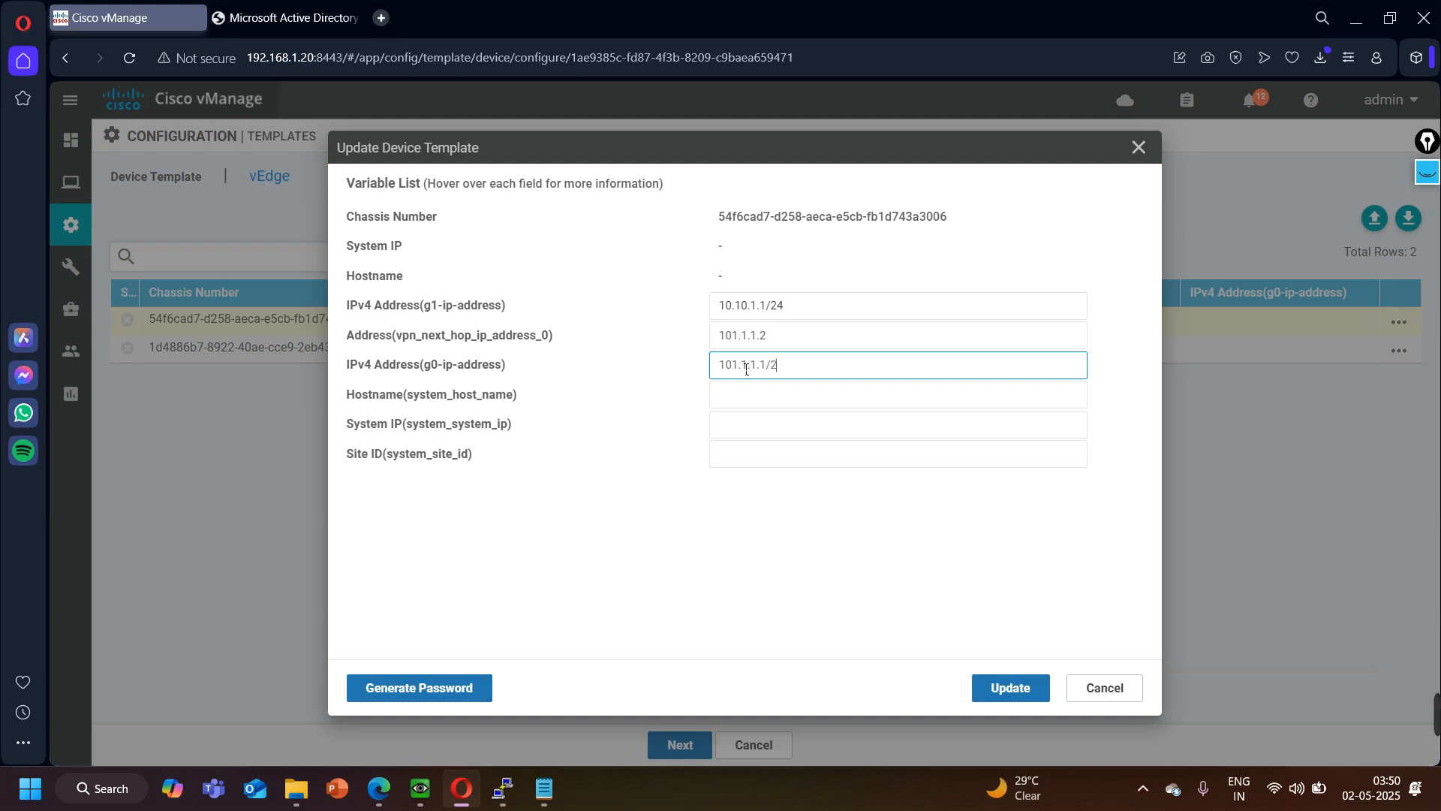
- Set BR1's hostname to BR1-vEdge and its system IP to 4.4.4.4 as given in the EVE topology
left_click(775, 400)
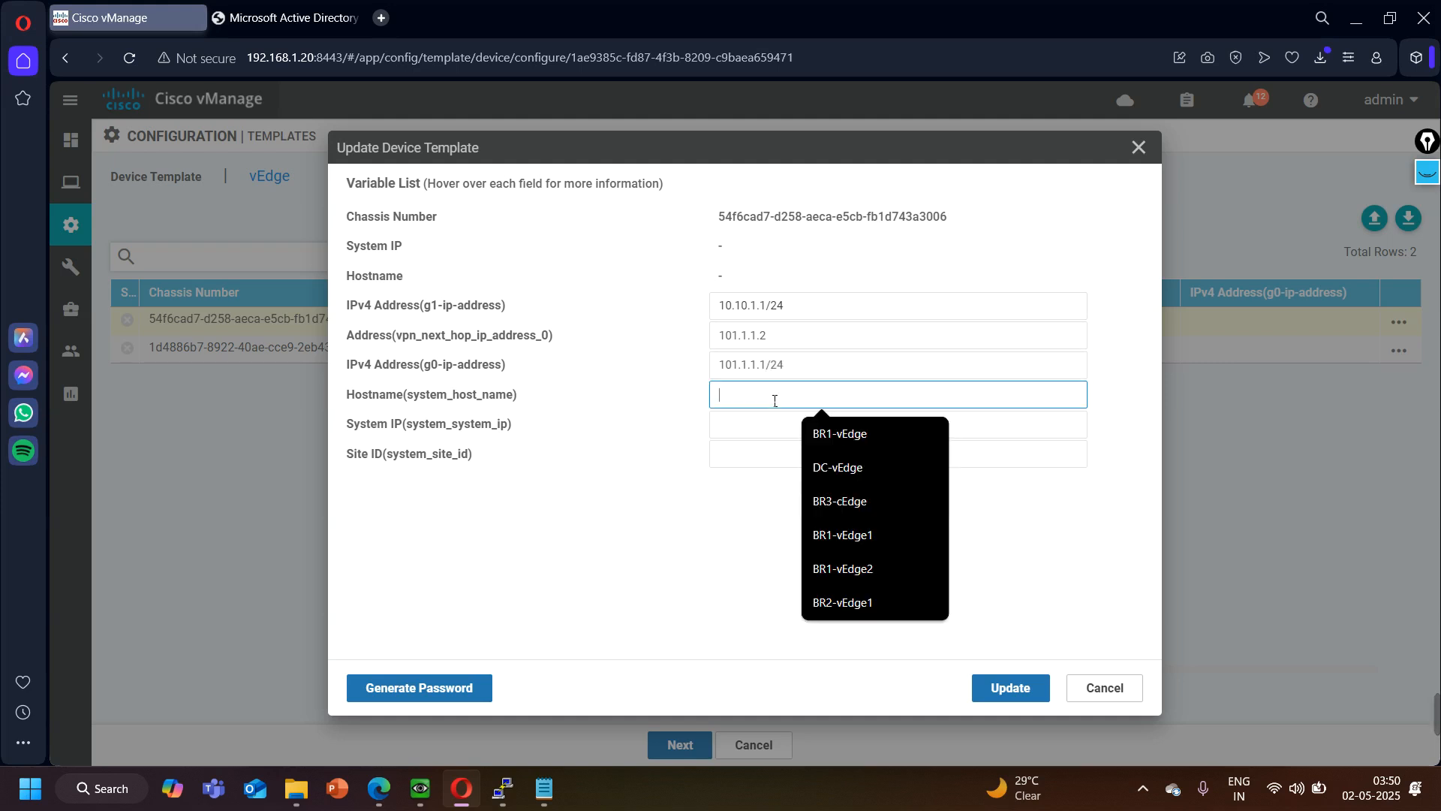
type("BR1-")
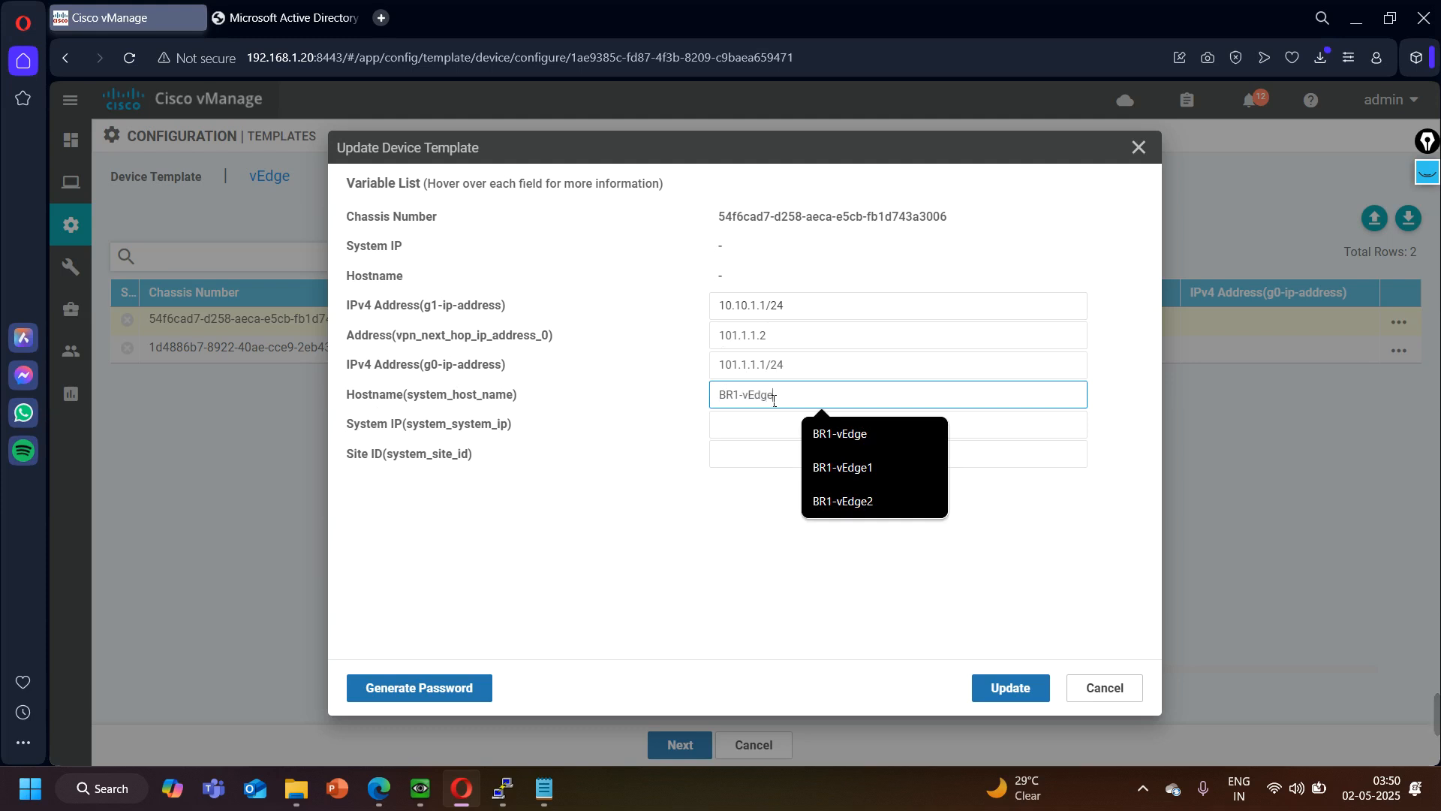
type("vEdge")
left_click(772, 425)
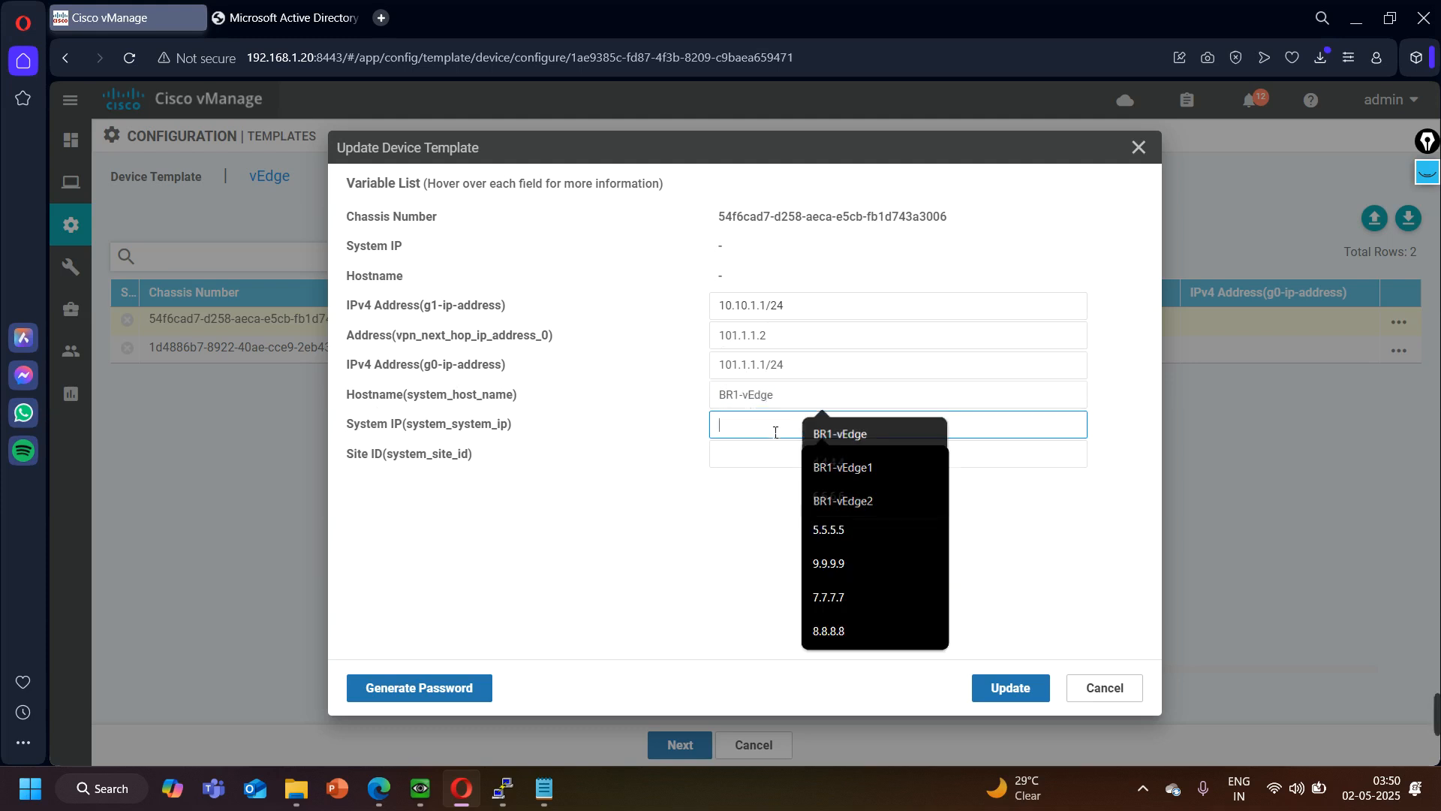
left_click(388, 802)
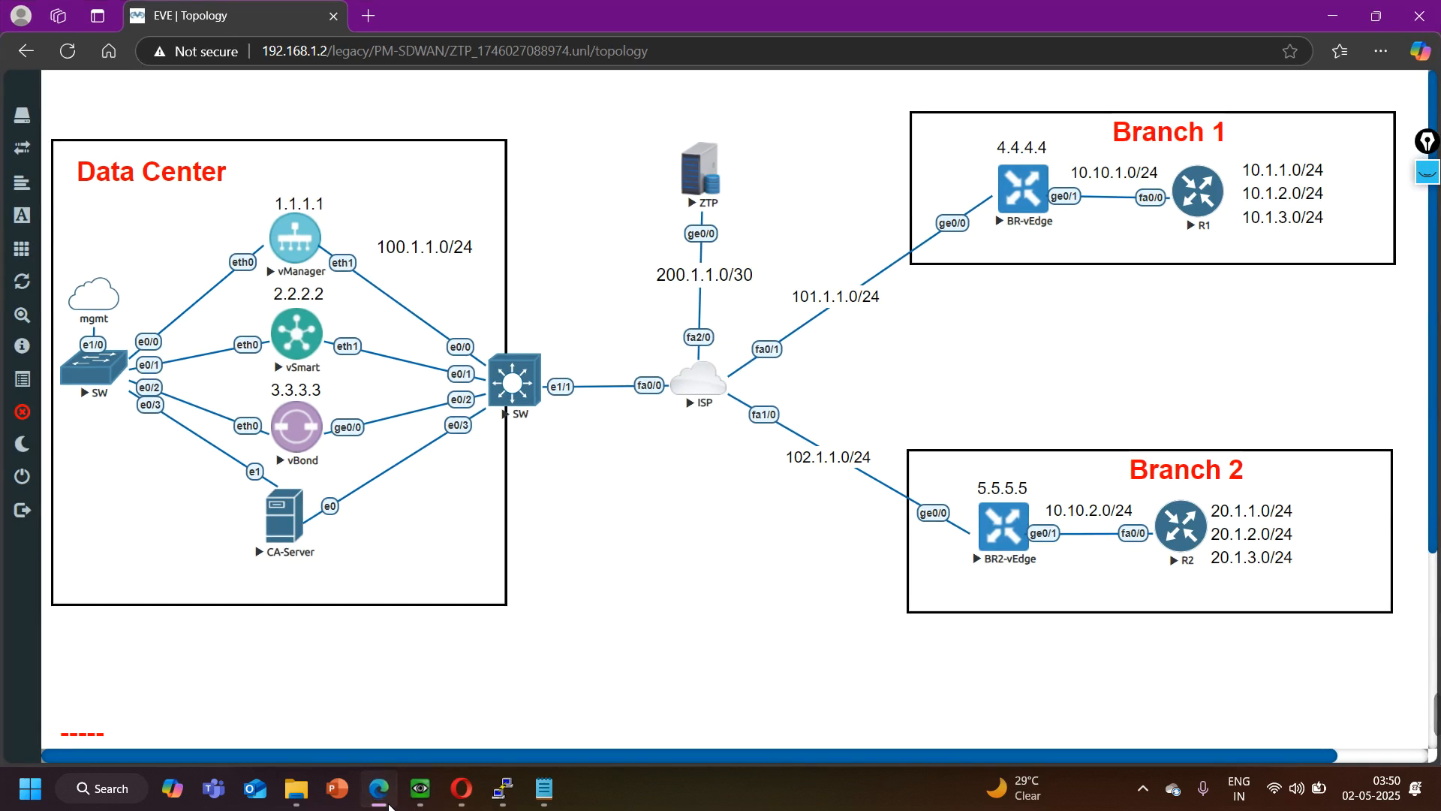
left_click(387, 801)
type("4.44.")
type("4")
key("BackSpace")
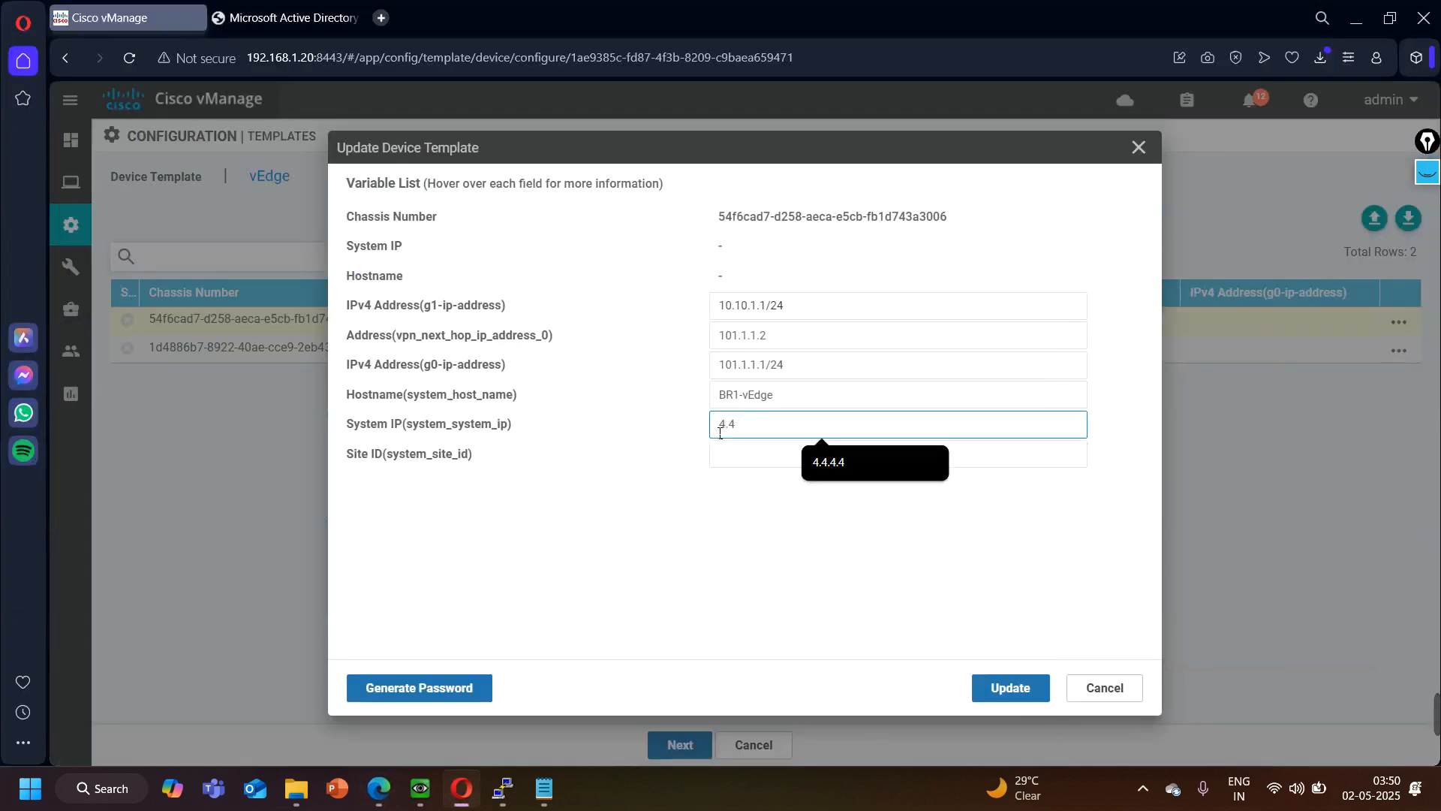
type(".4.4")
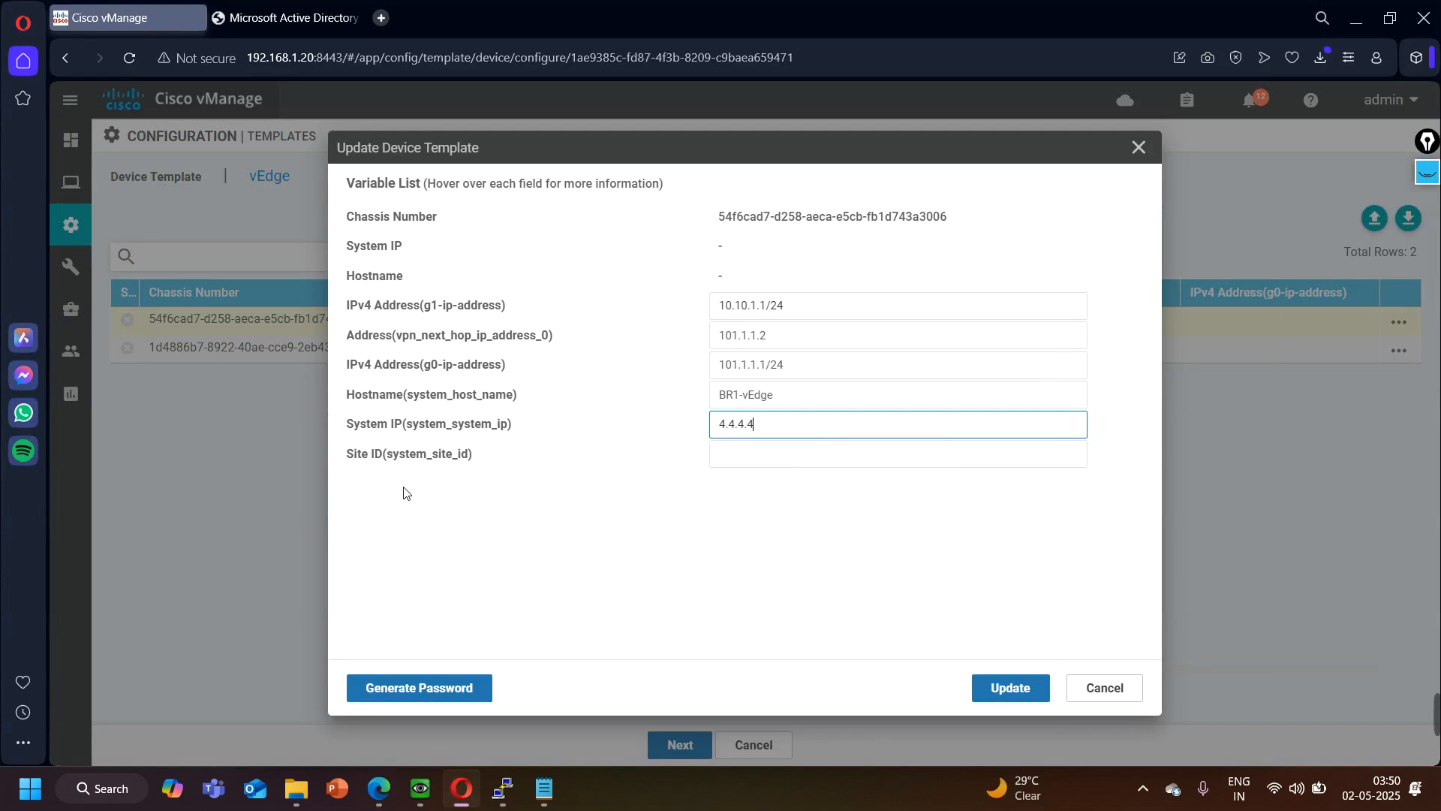
- Set BR1's site ID to 1 and save its device template variables
left_click(754, 456)
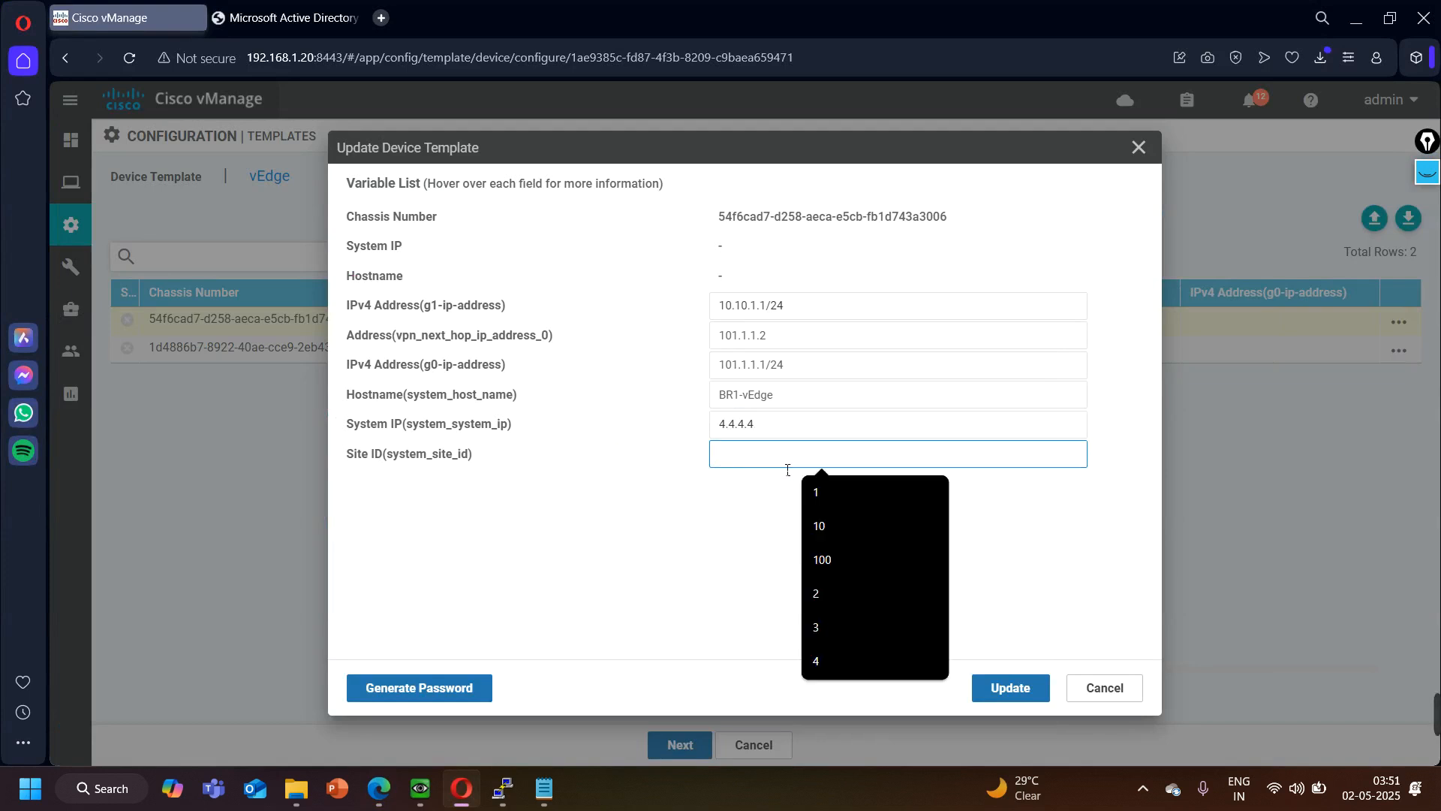
left_click(823, 484)
left_click(1005, 691)
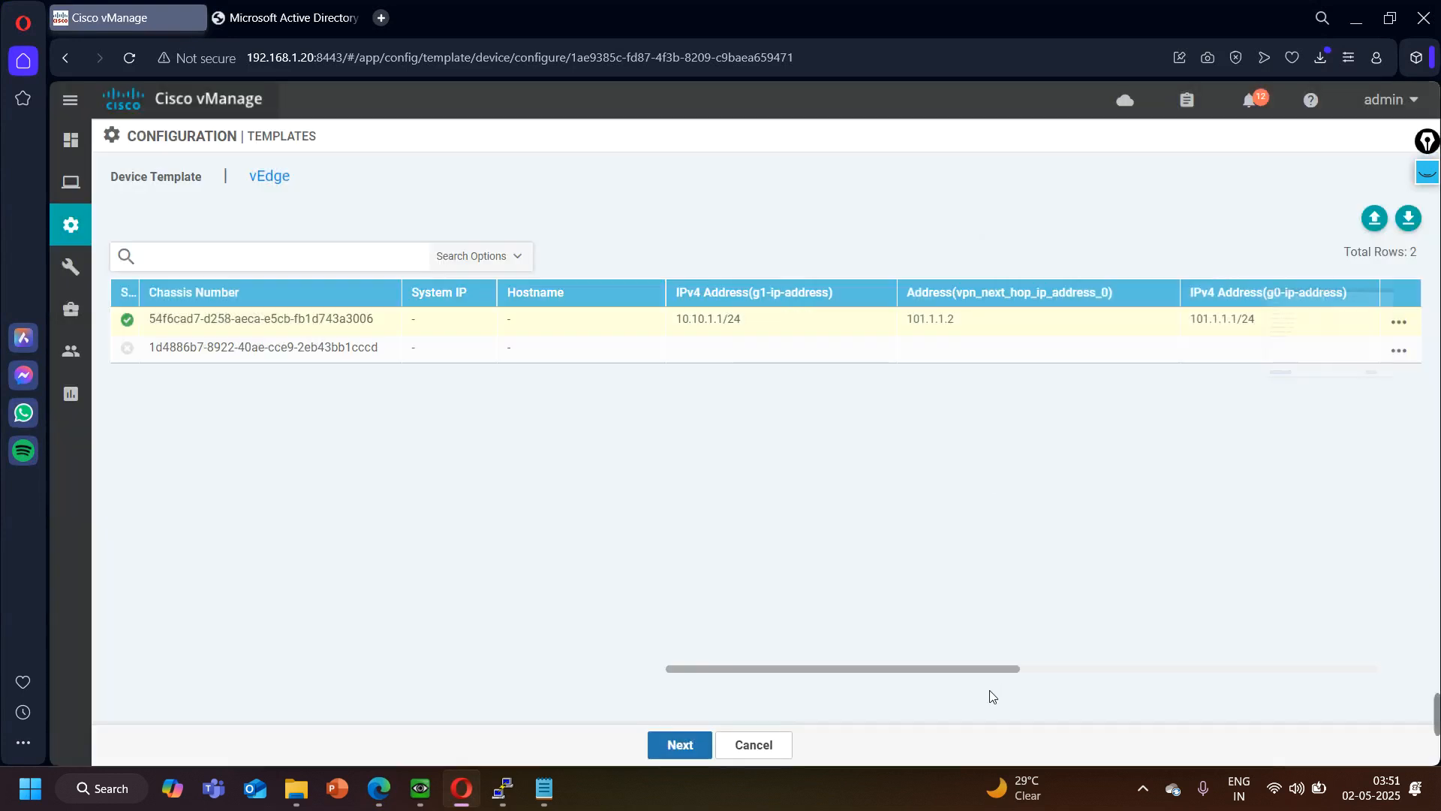
- Edit the BR2 chassis's template variables, setting the g1-ip-address to 10.10.2.1/24 and the VPN next hop address to 102.1.1.2
left_click(1401, 358)
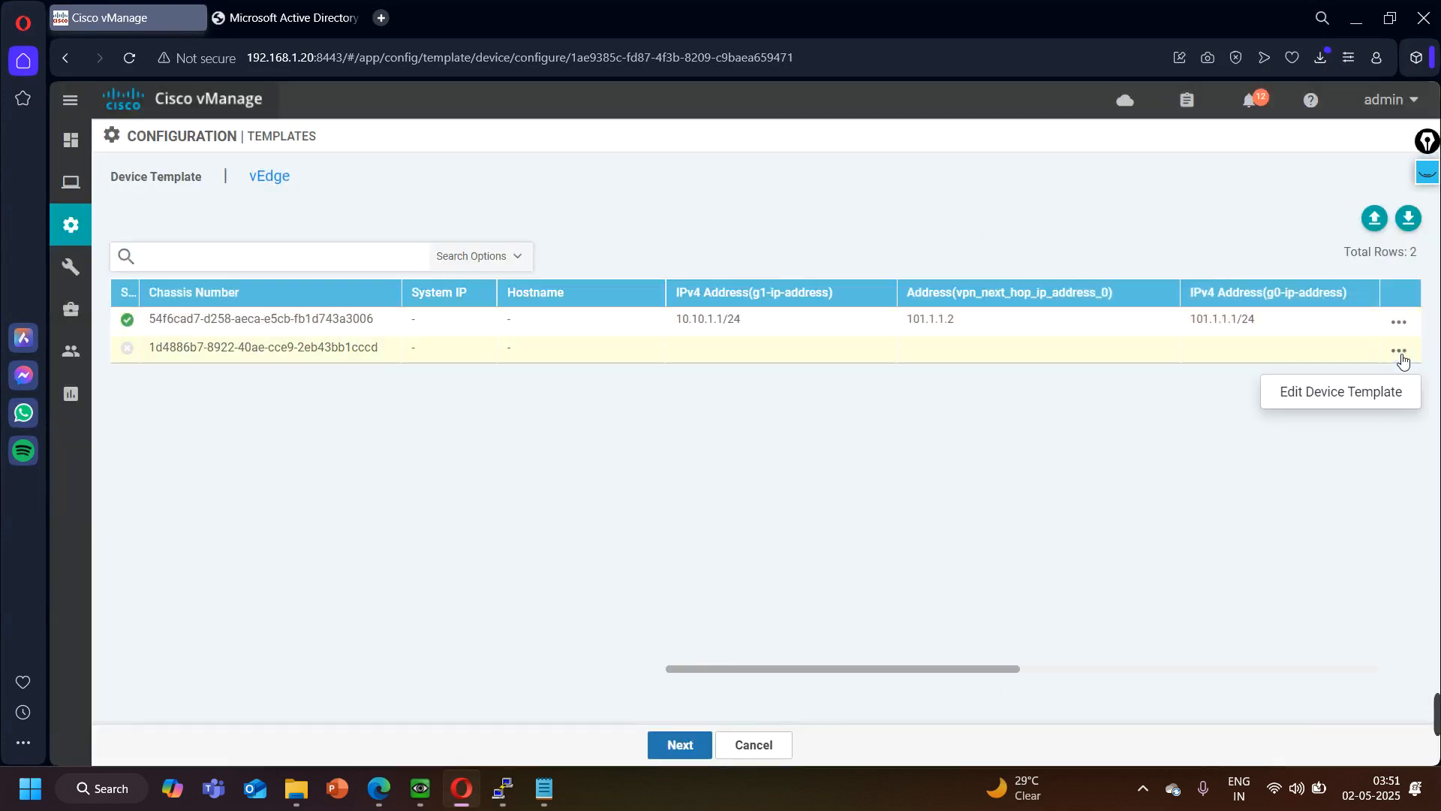
left_click(1332, 394)
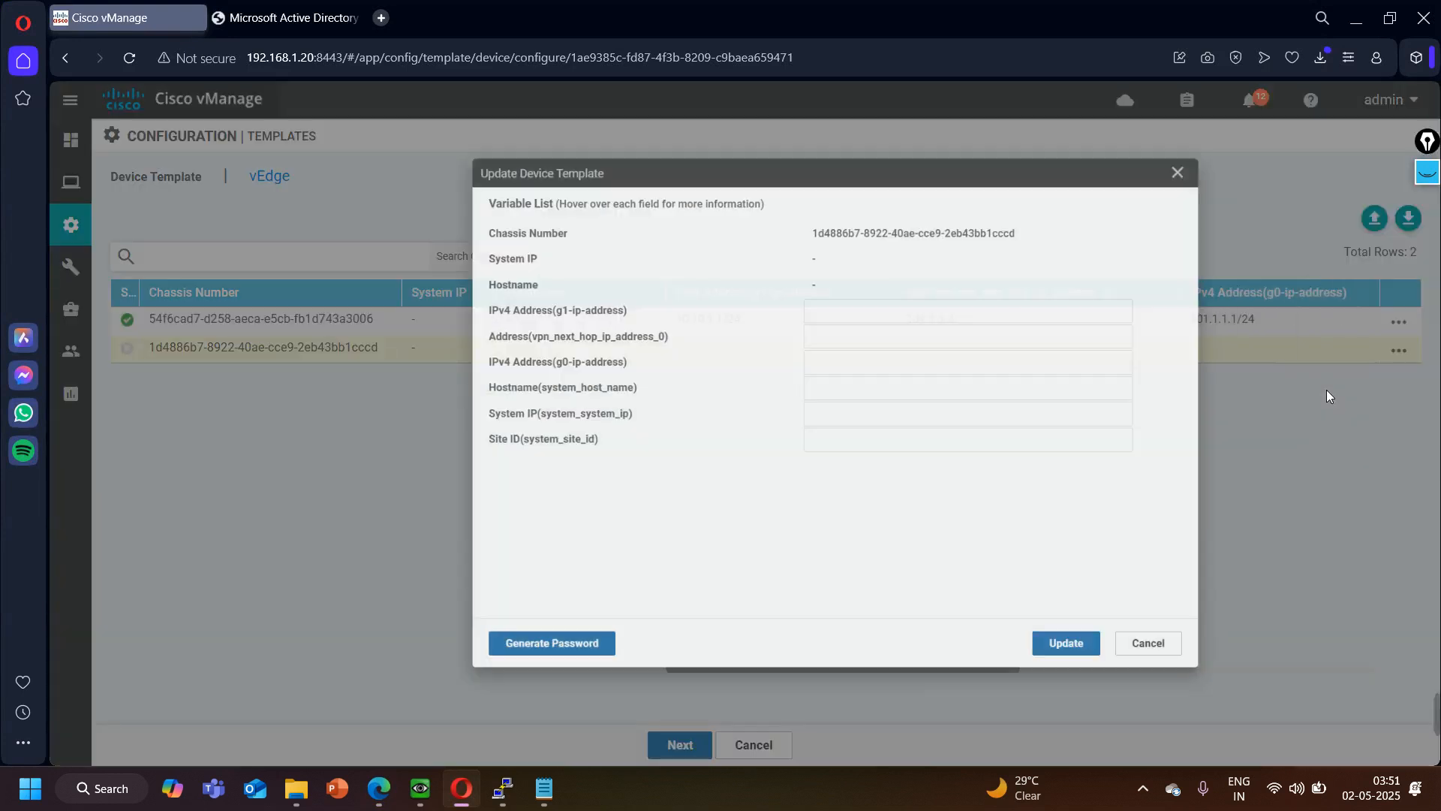
left_click(815, 308)
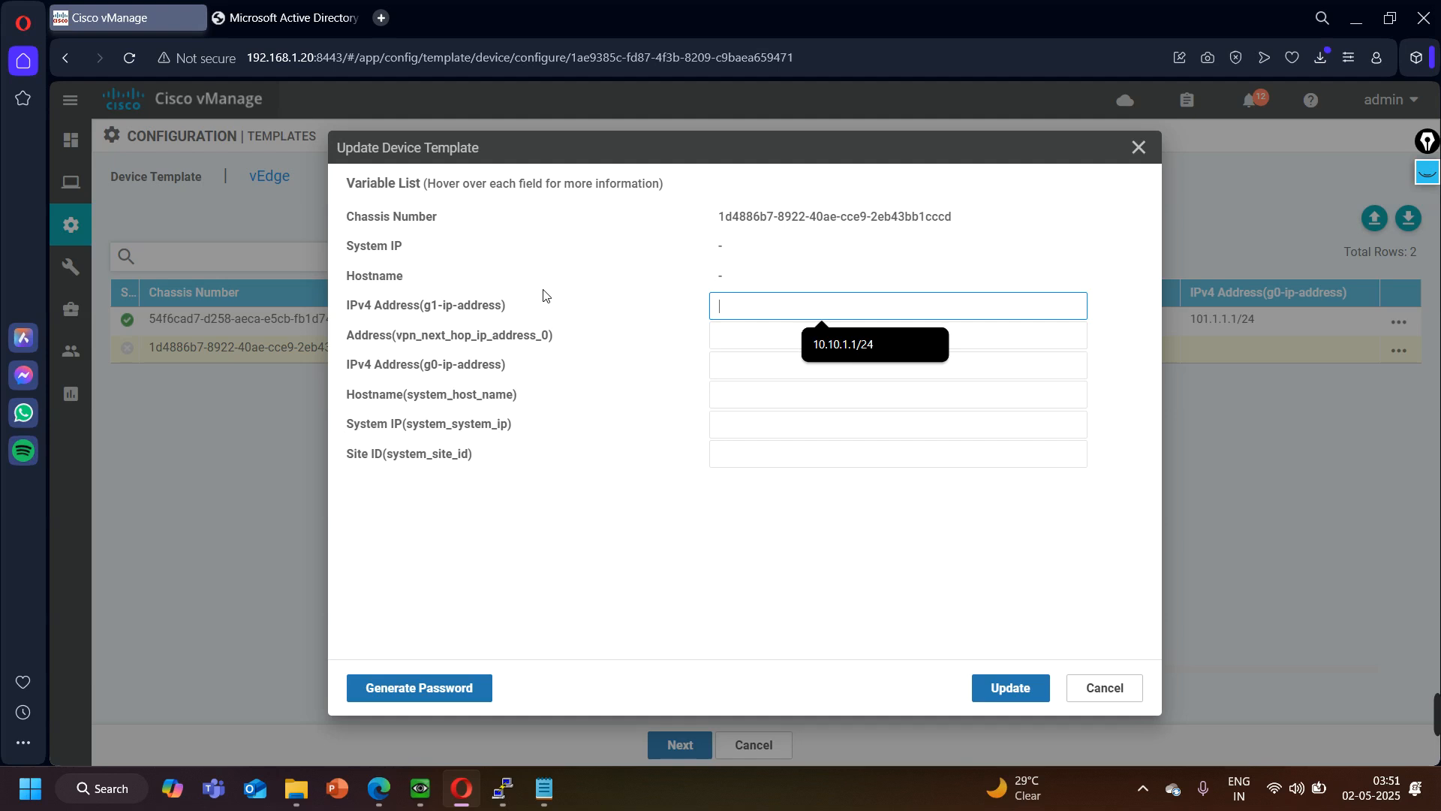
type("10.10.2.1/24")
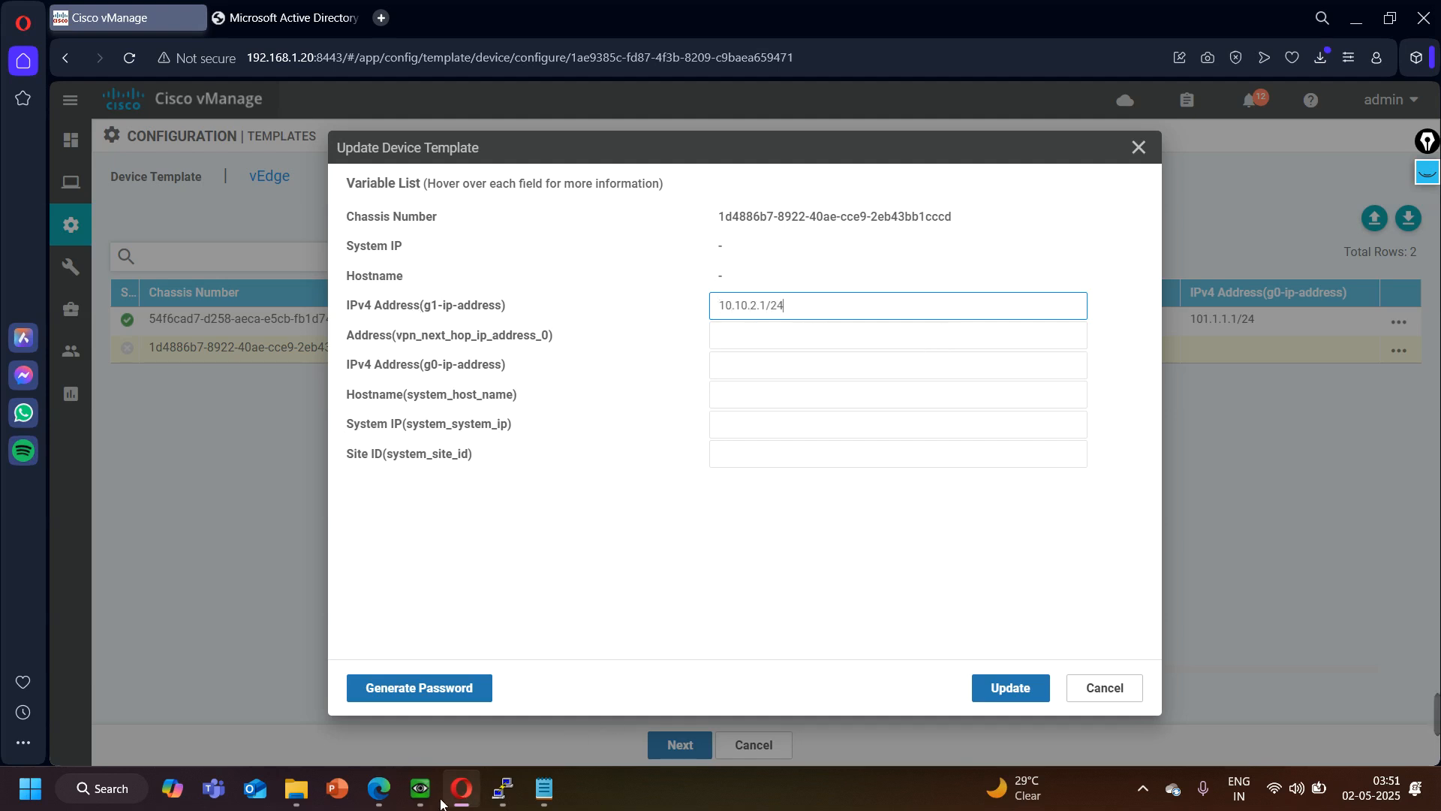
left_click(379, 788)
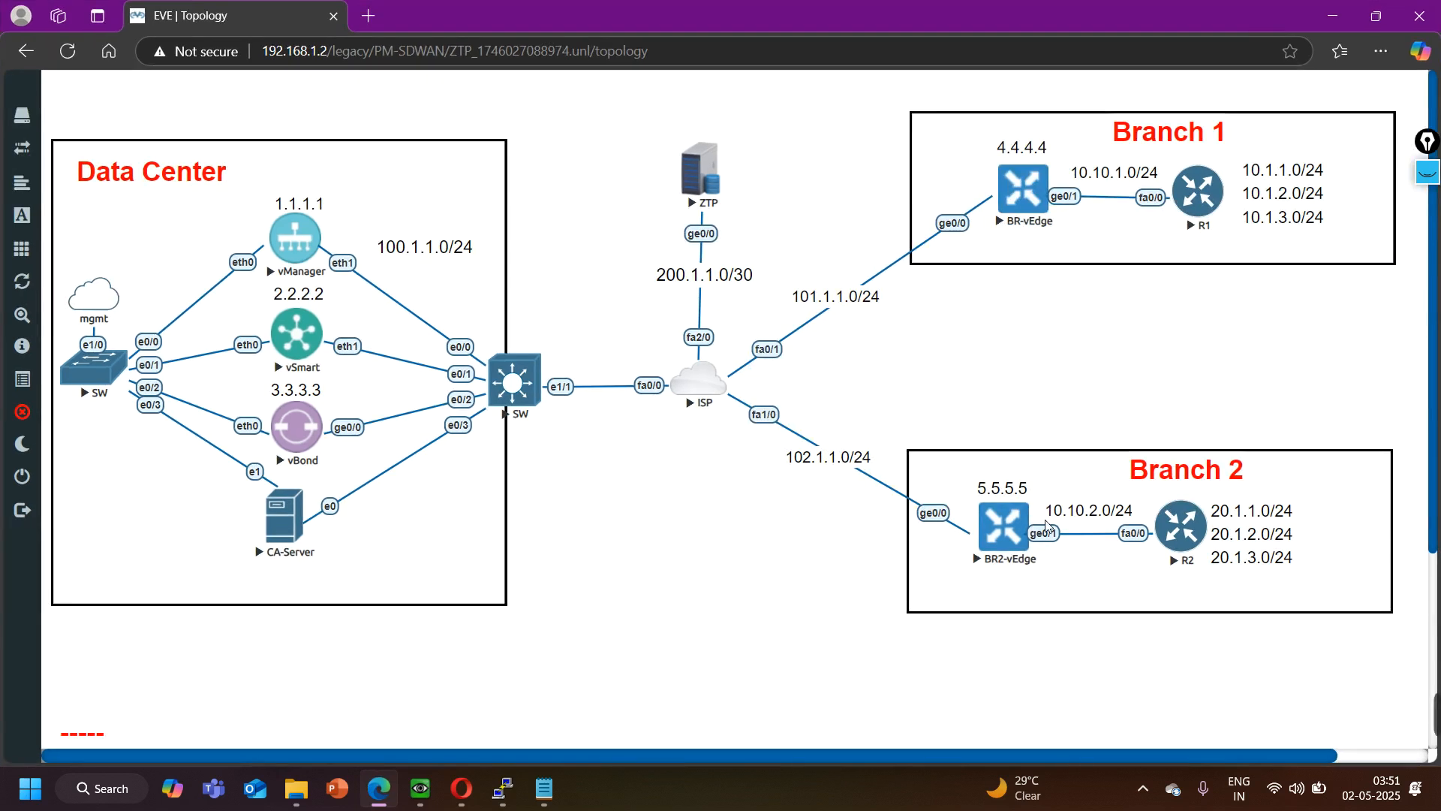
left_click(1333, 15)
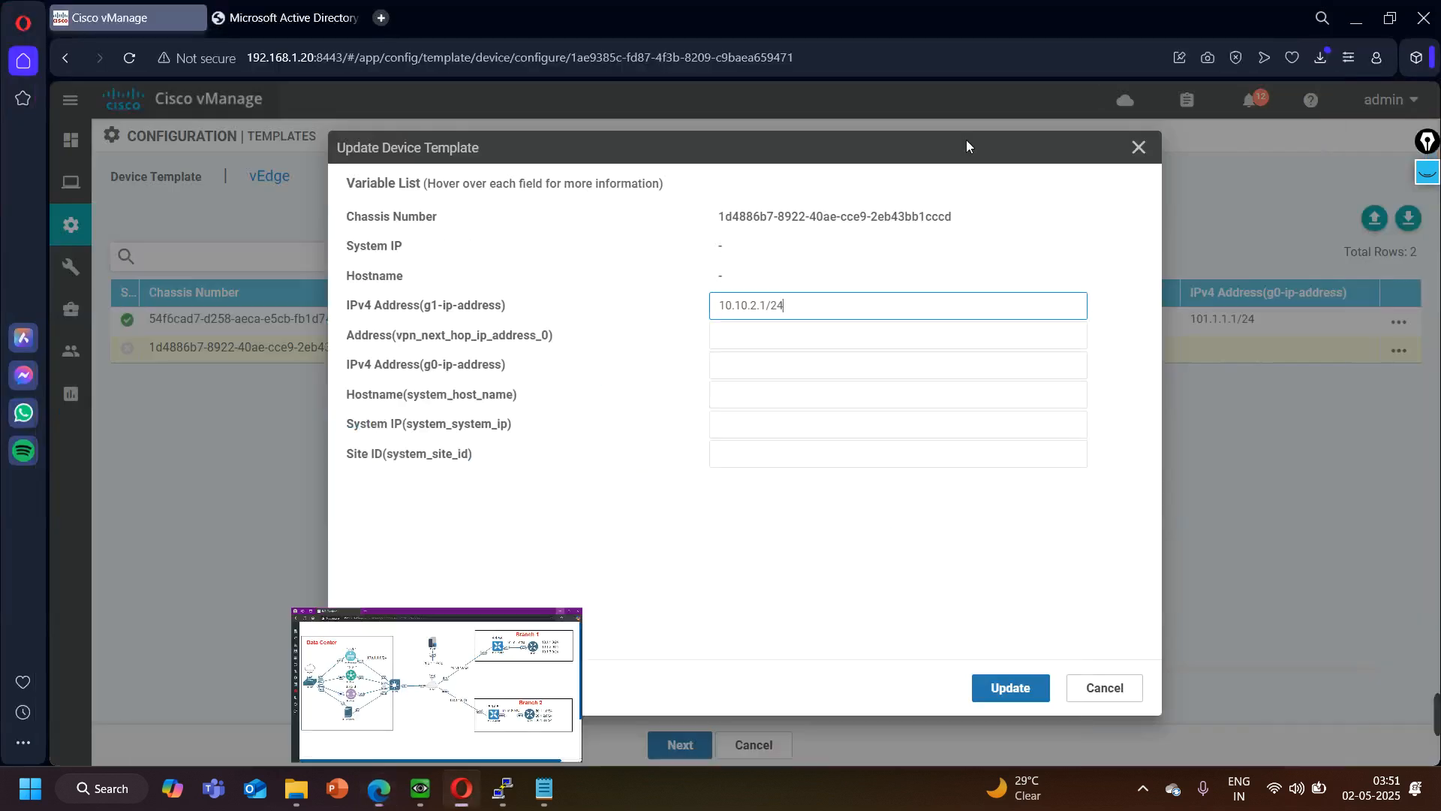
left_click(772, 344)
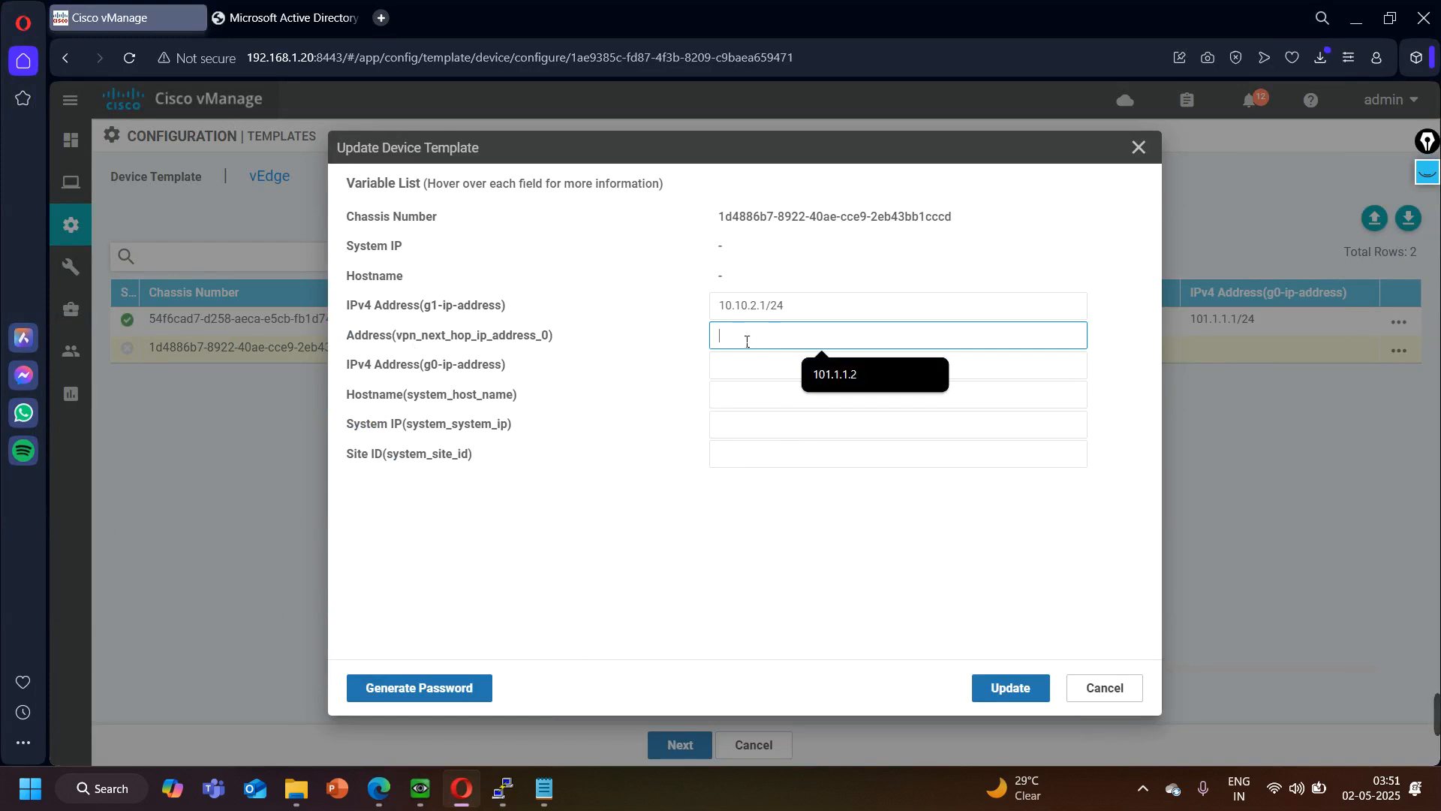
type("102.1.1.2")
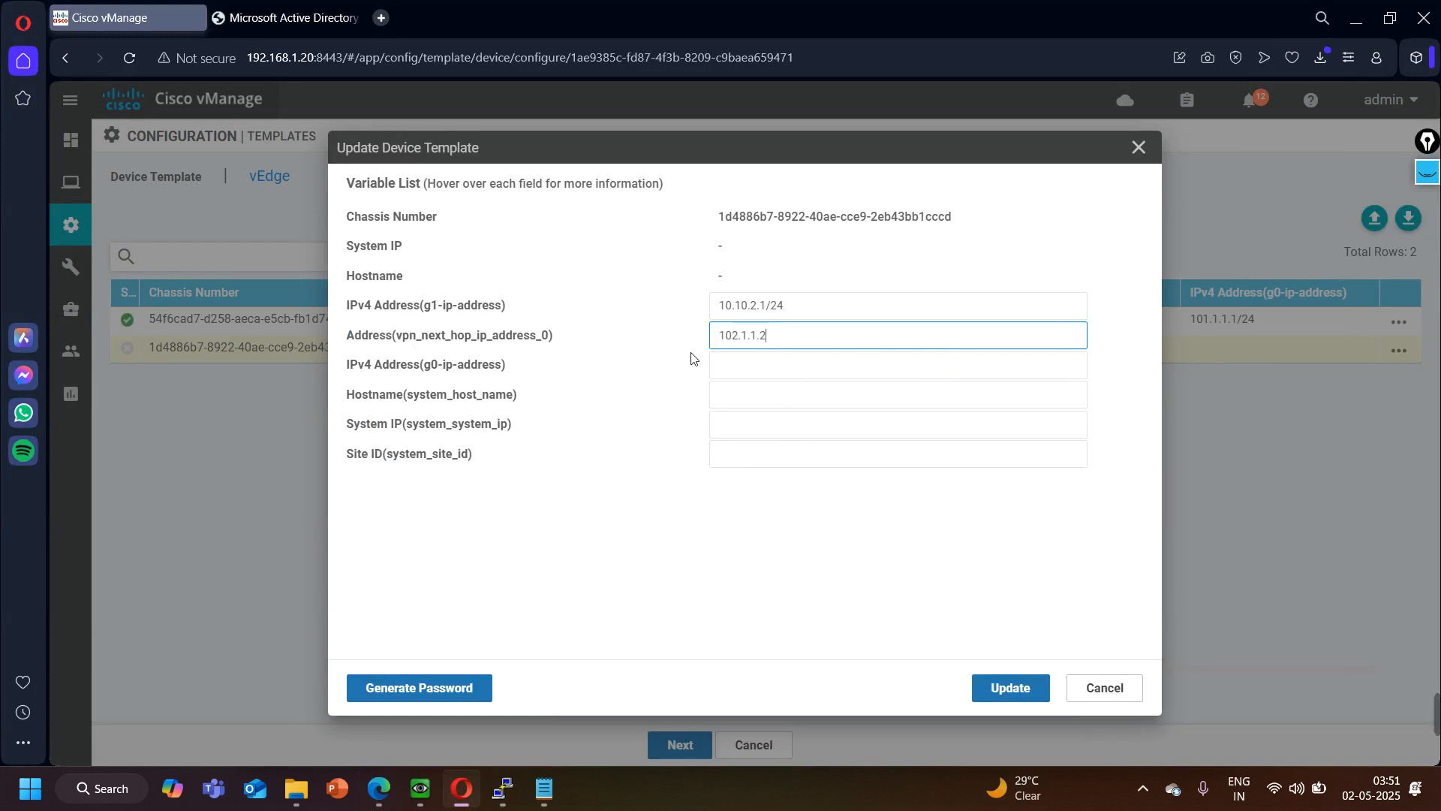
- Set BR2's g0-ip-address to 102.1.1.1/24 and its hostname to BR2-vEdge
left_click(778, 370)
type("102.")
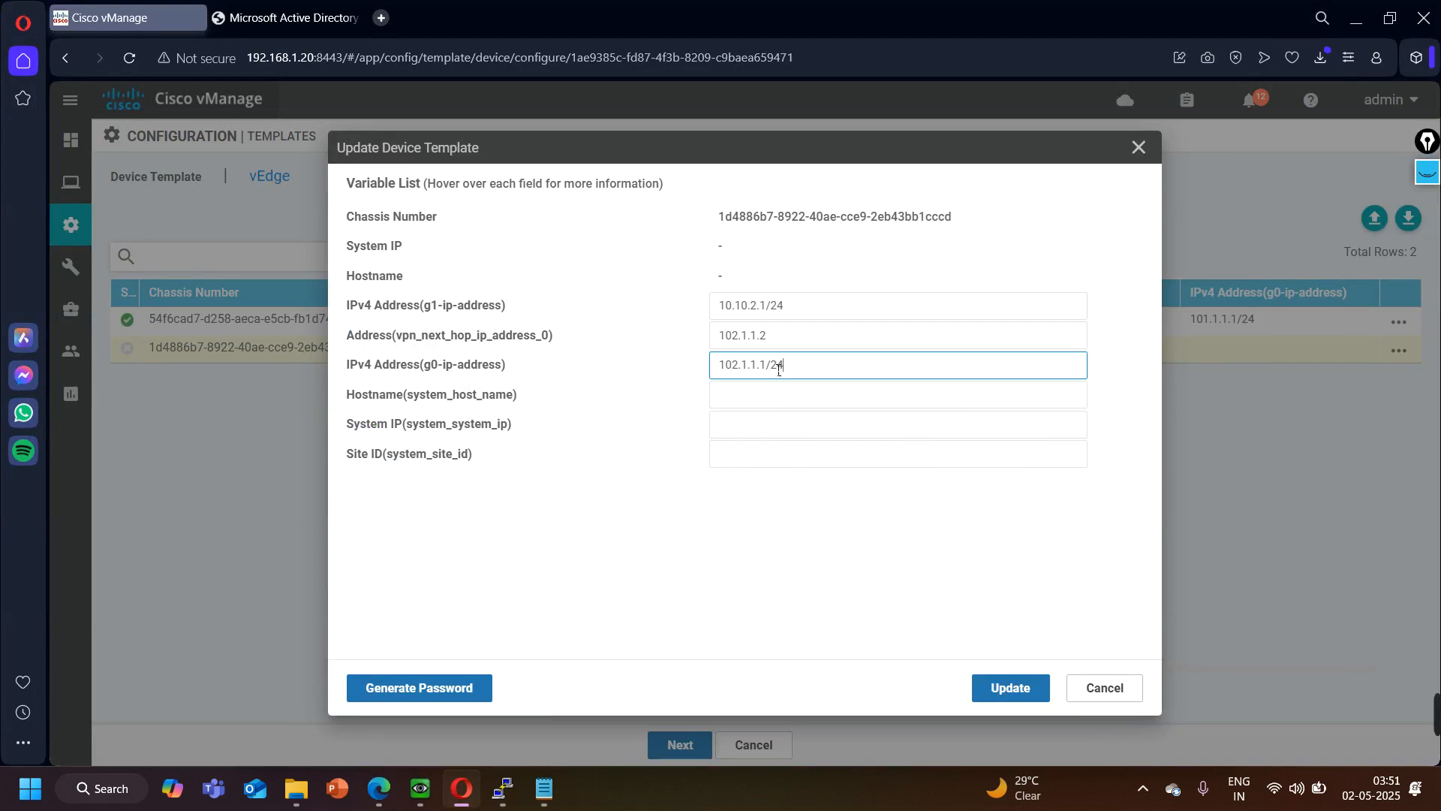
type("1.1.1/24")
left_click(769, 394)
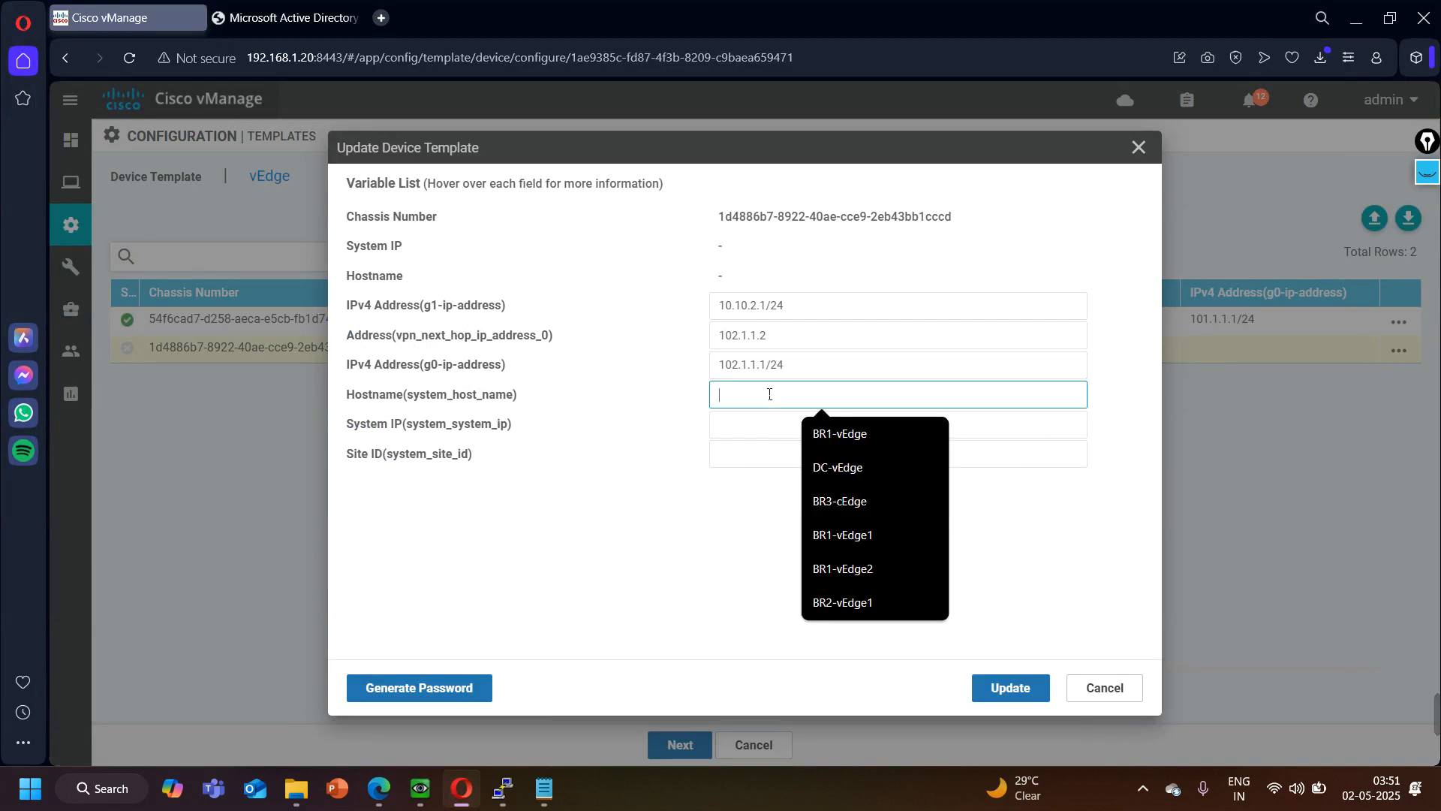
type("BR2-vEdge")
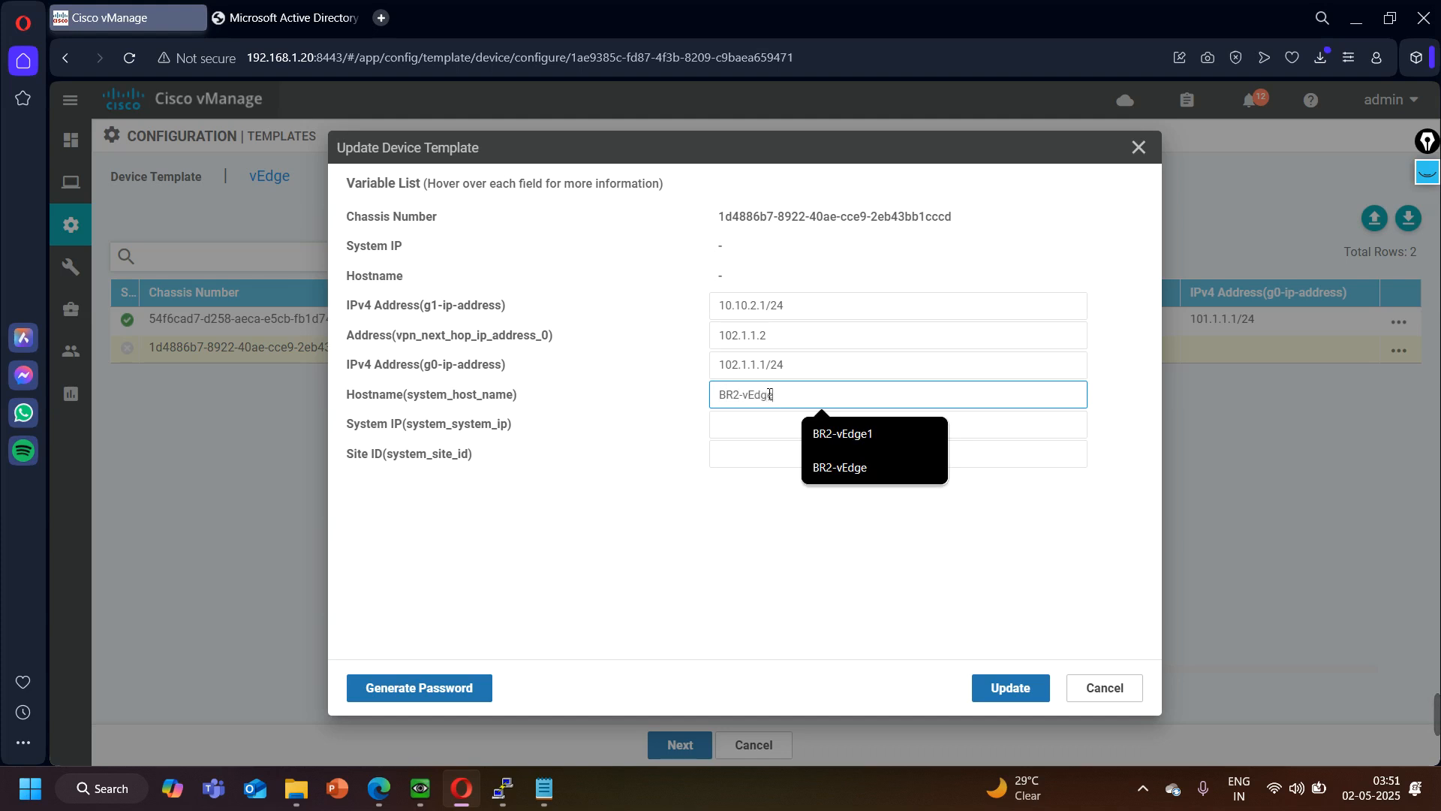
- Set BR2's system IP to 5.5.5.5 and site ID to 2, check them against the EVE topology, and save its template variables
left_click(750, 427)
type("5.")
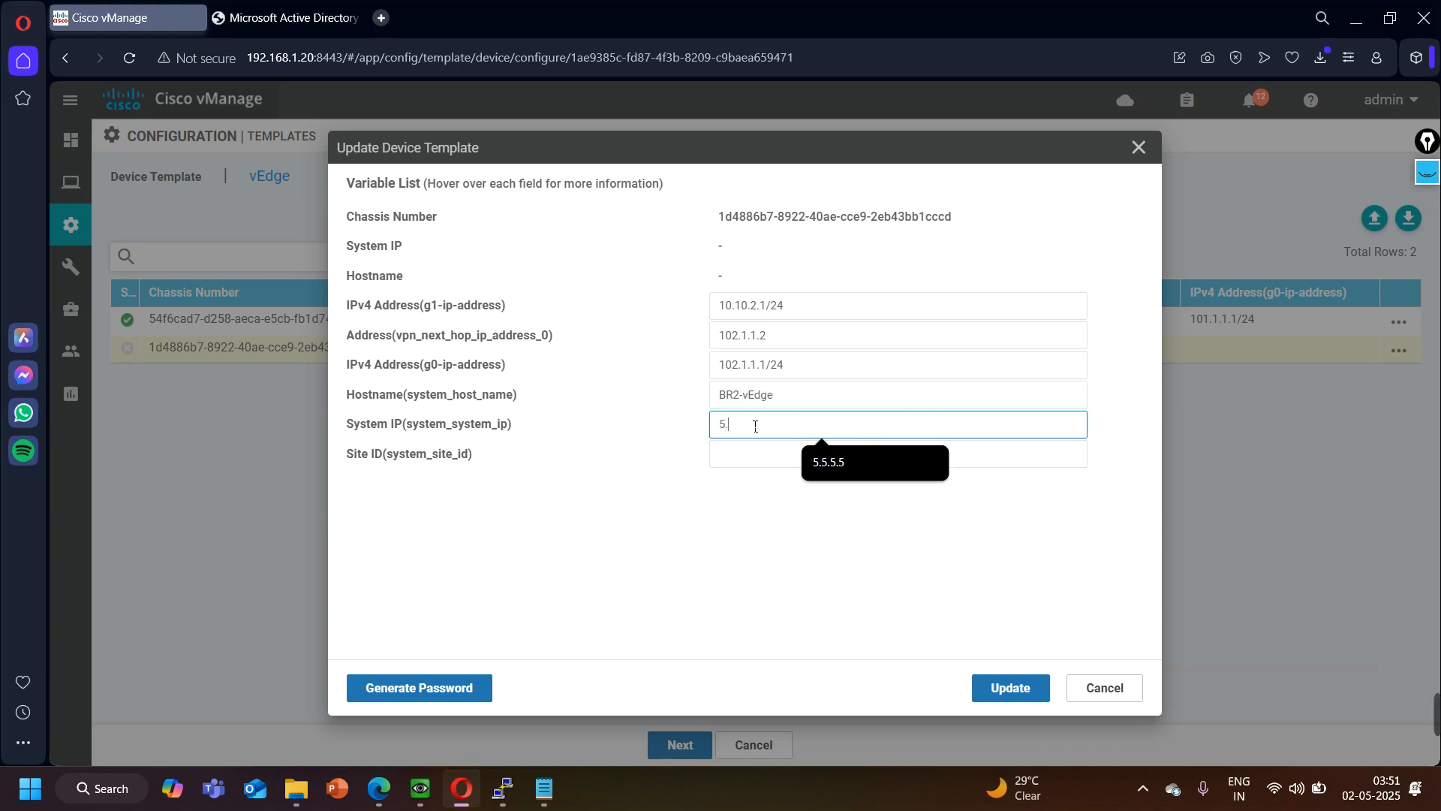
type("5.5.5")
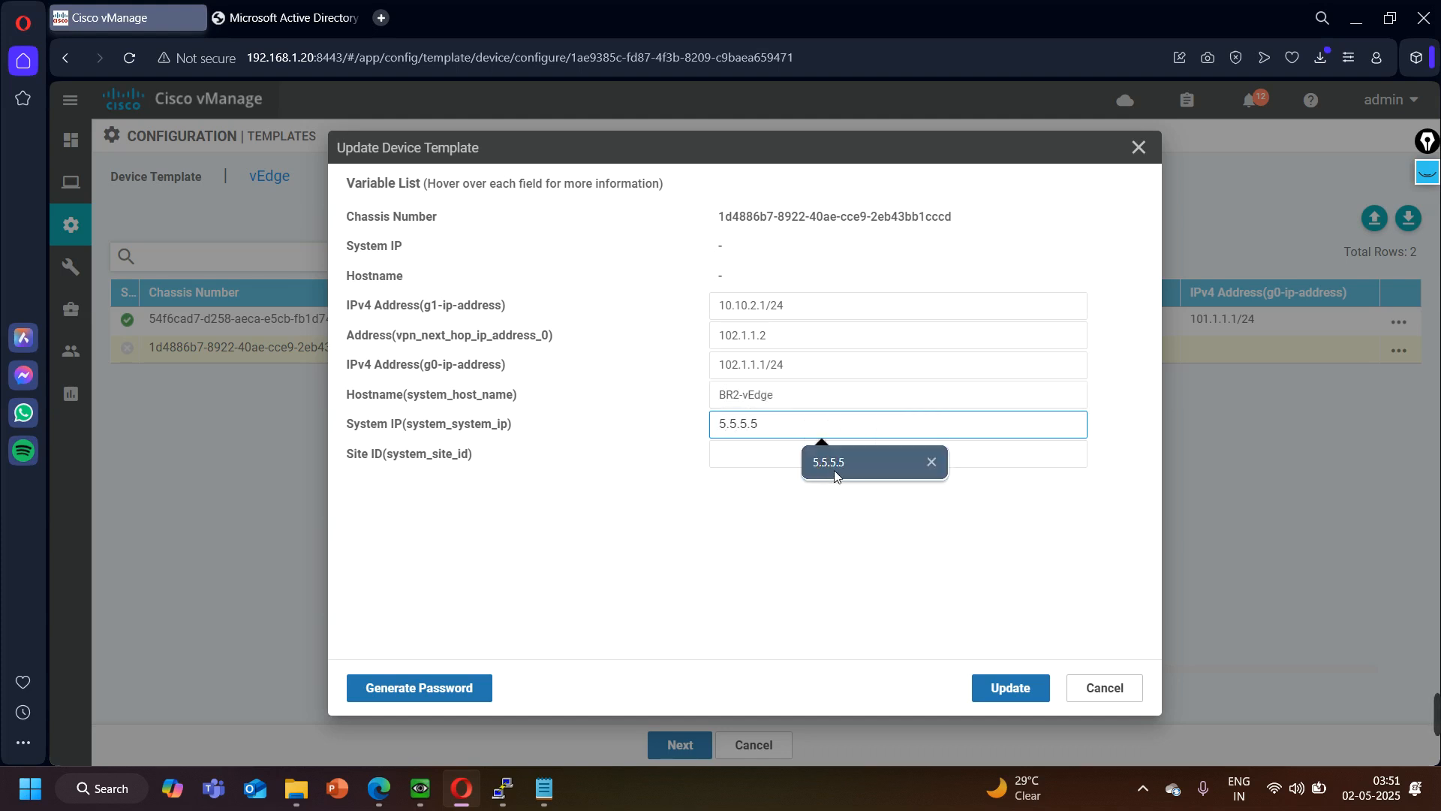
left_click(777, 459)
type("2")
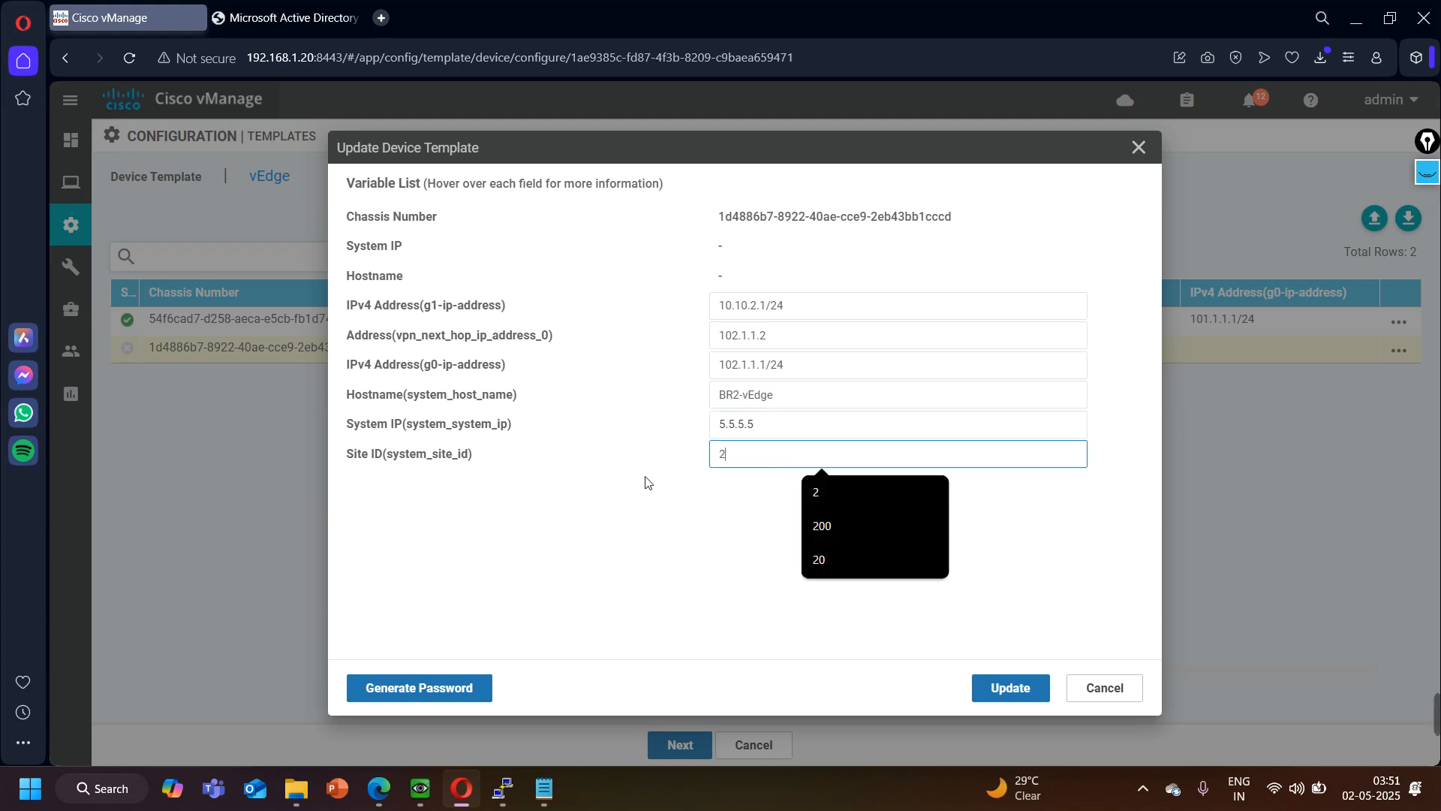
left_click(388, 796)
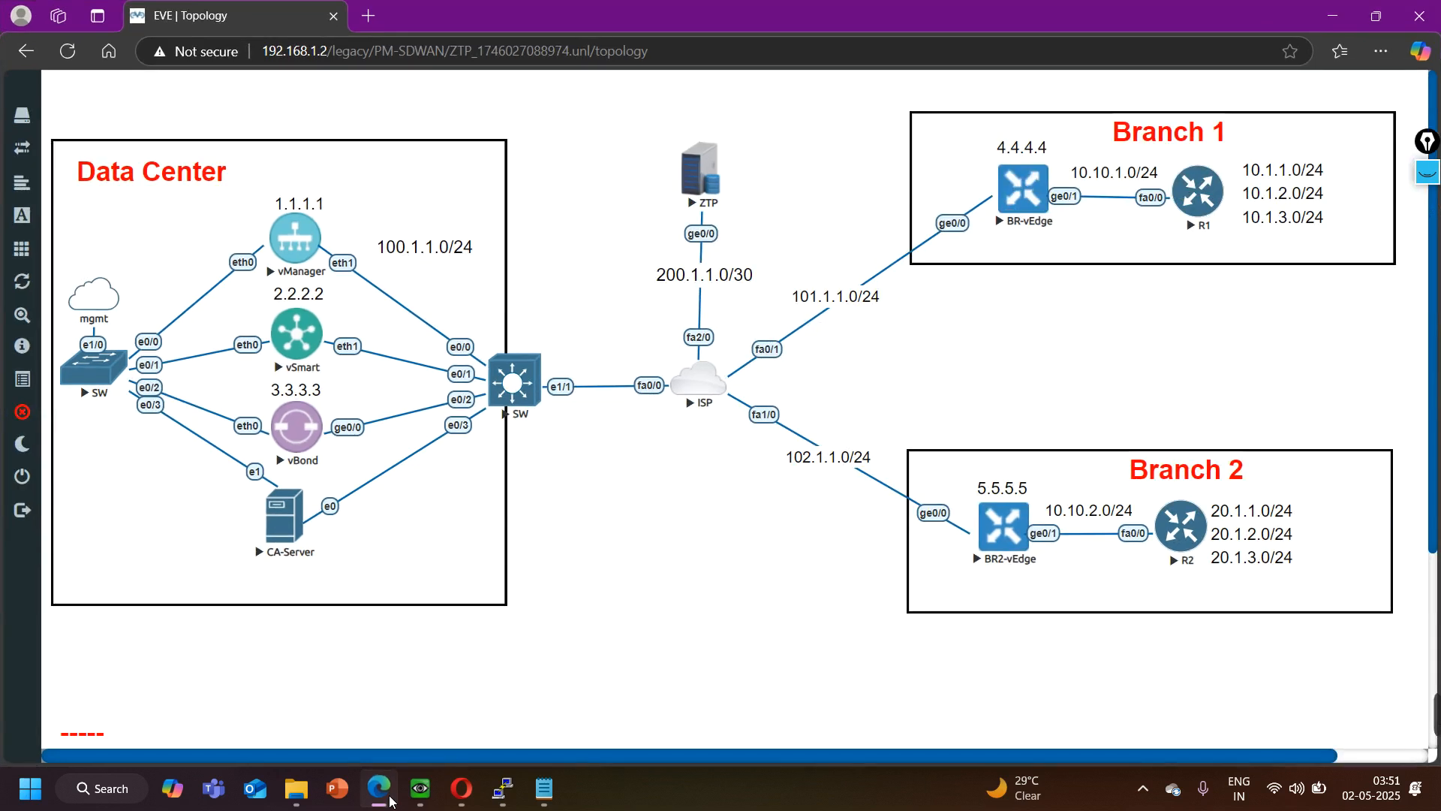
left_click(388, 794)
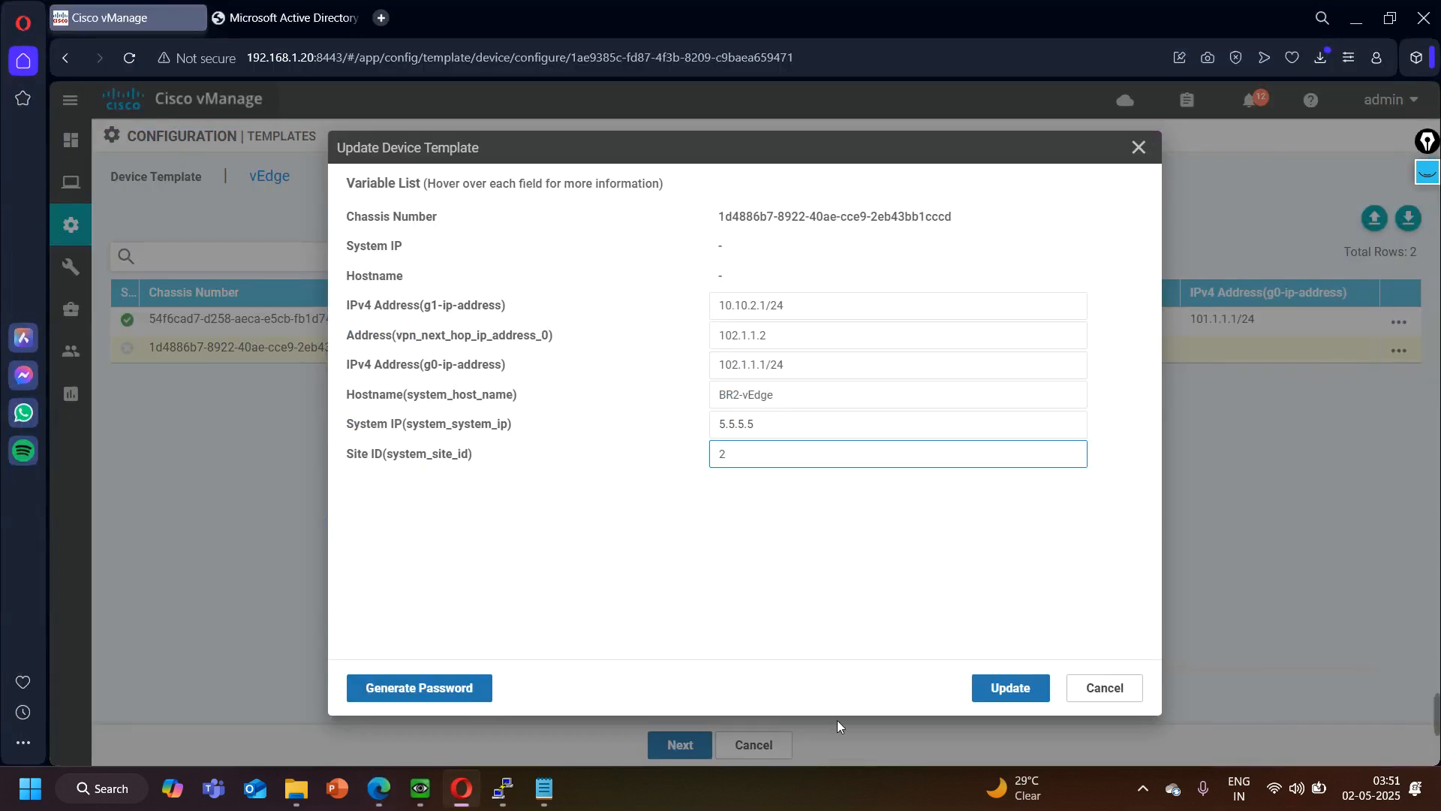
left_click(999, 691)
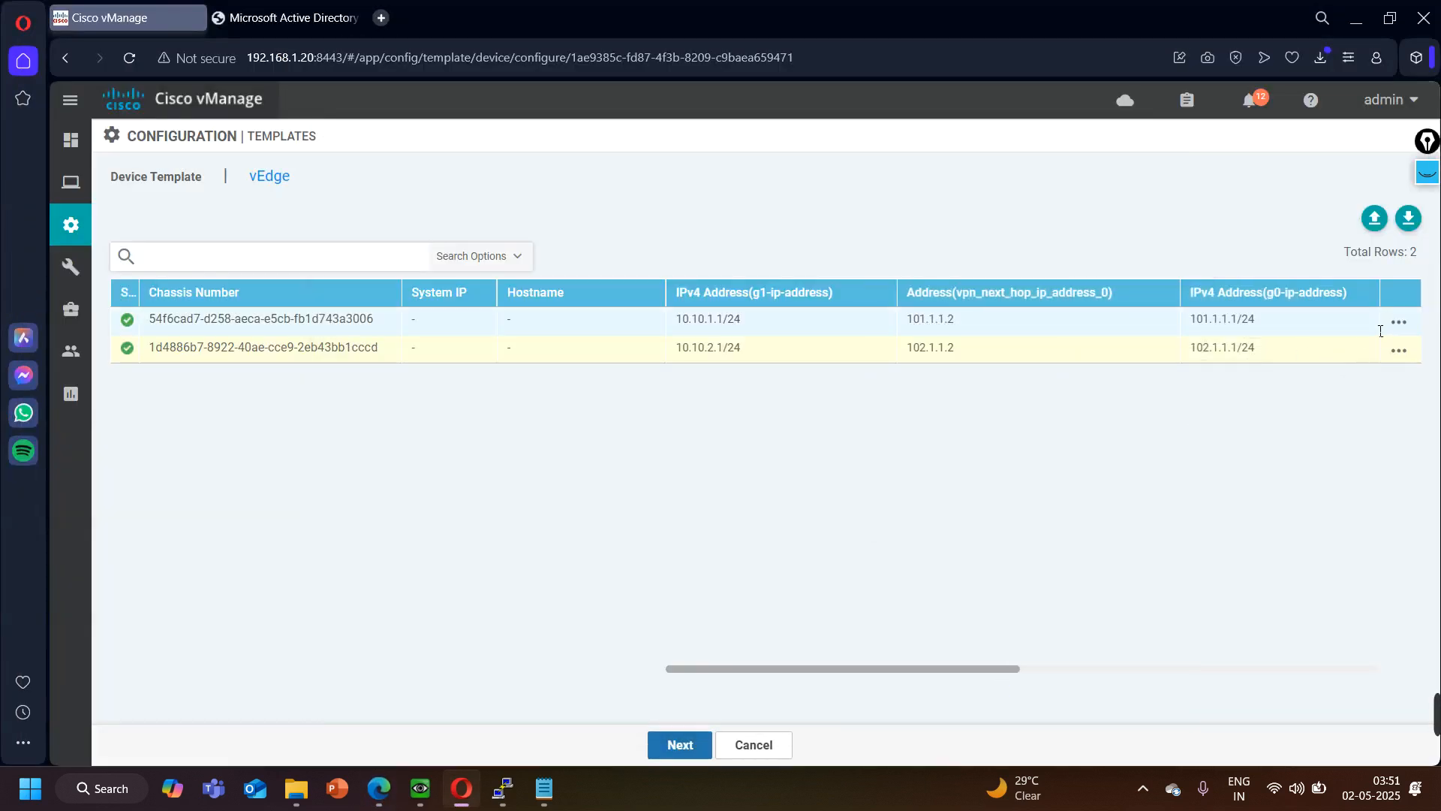
- Review the variable values entered for BR1's chassis in the device template
left_click(1397, 327)
left_click(1334, 359)
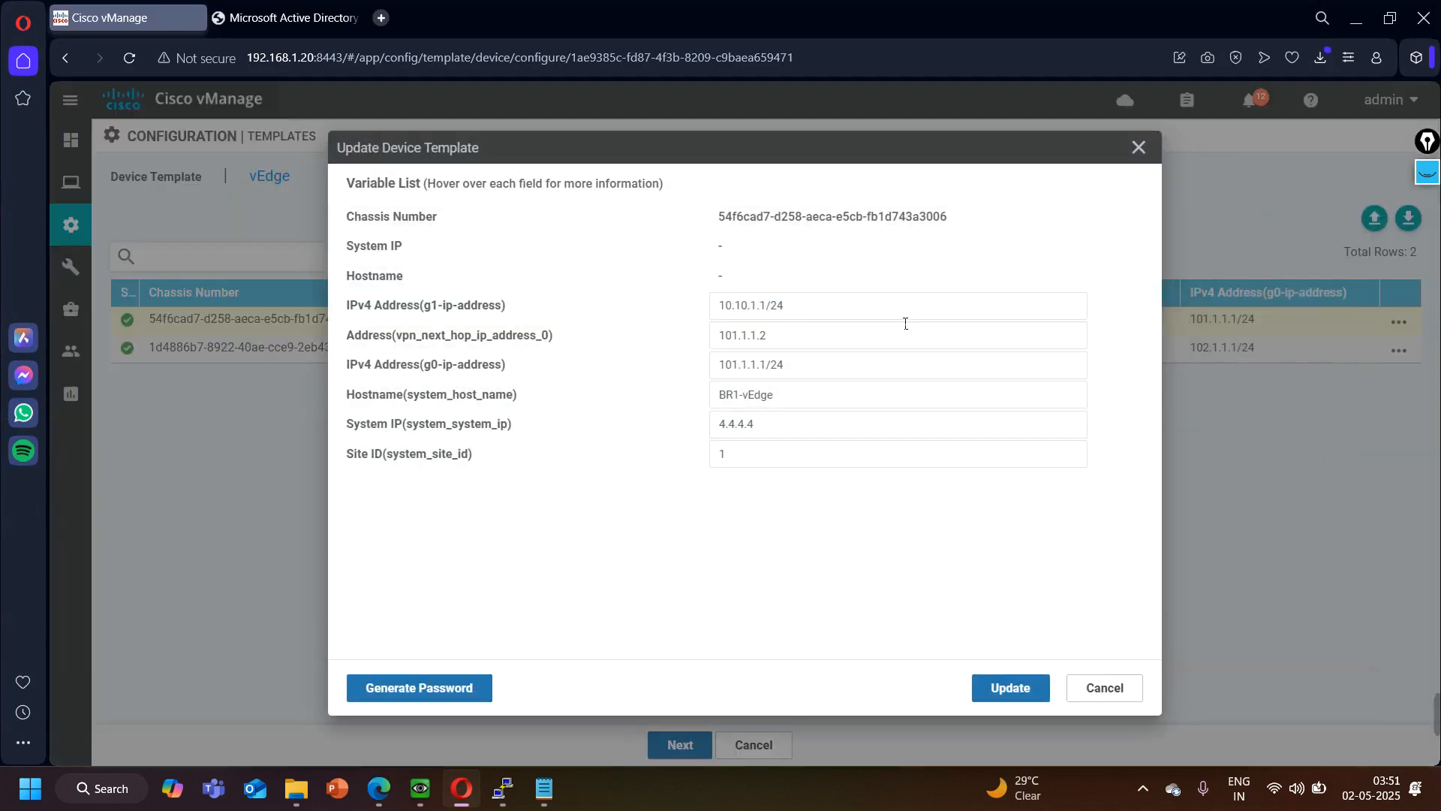
left_click(1021, 687)
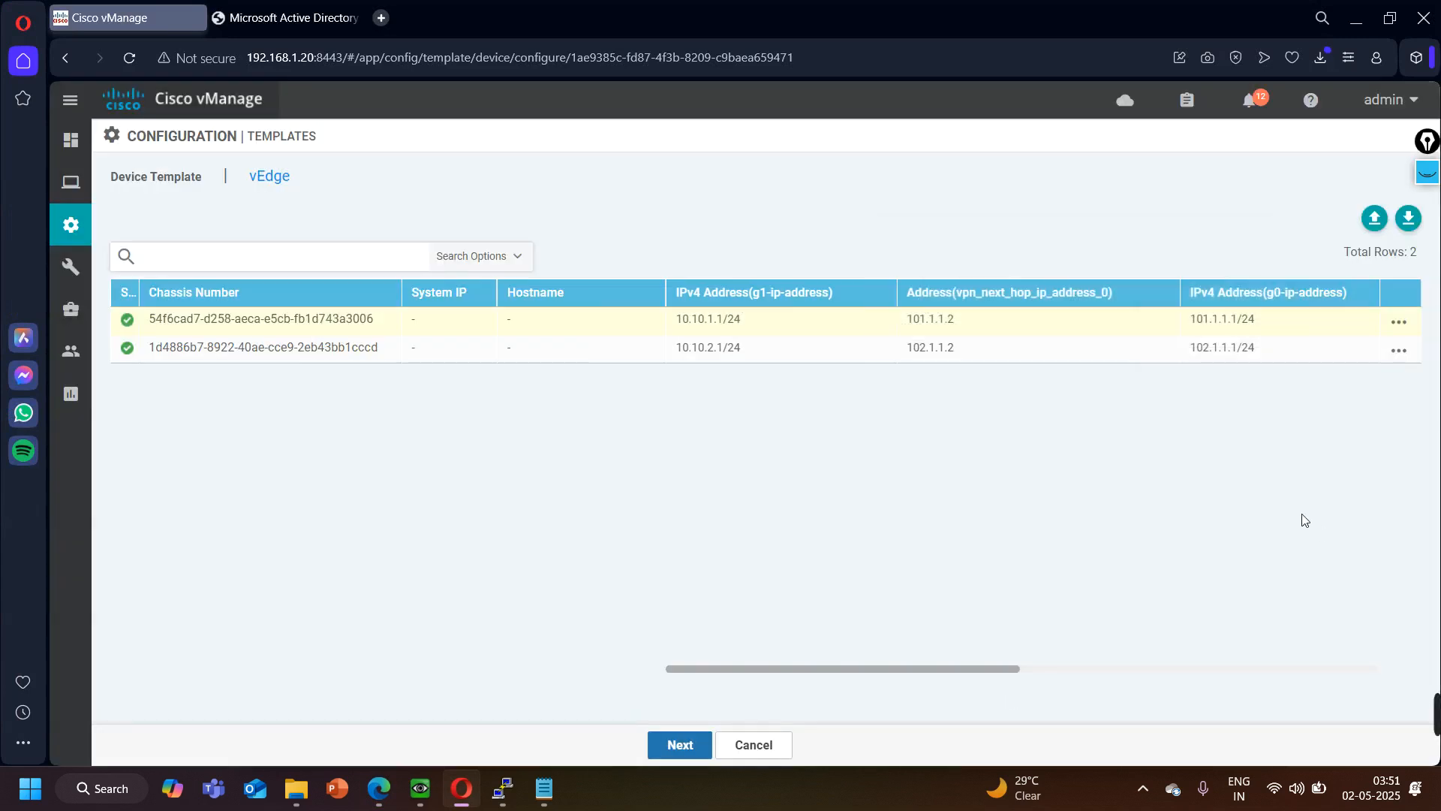
- Push the vEdge device template to both branch devices, confirming the configuration changes on 2 devices
left_click(678, 745)
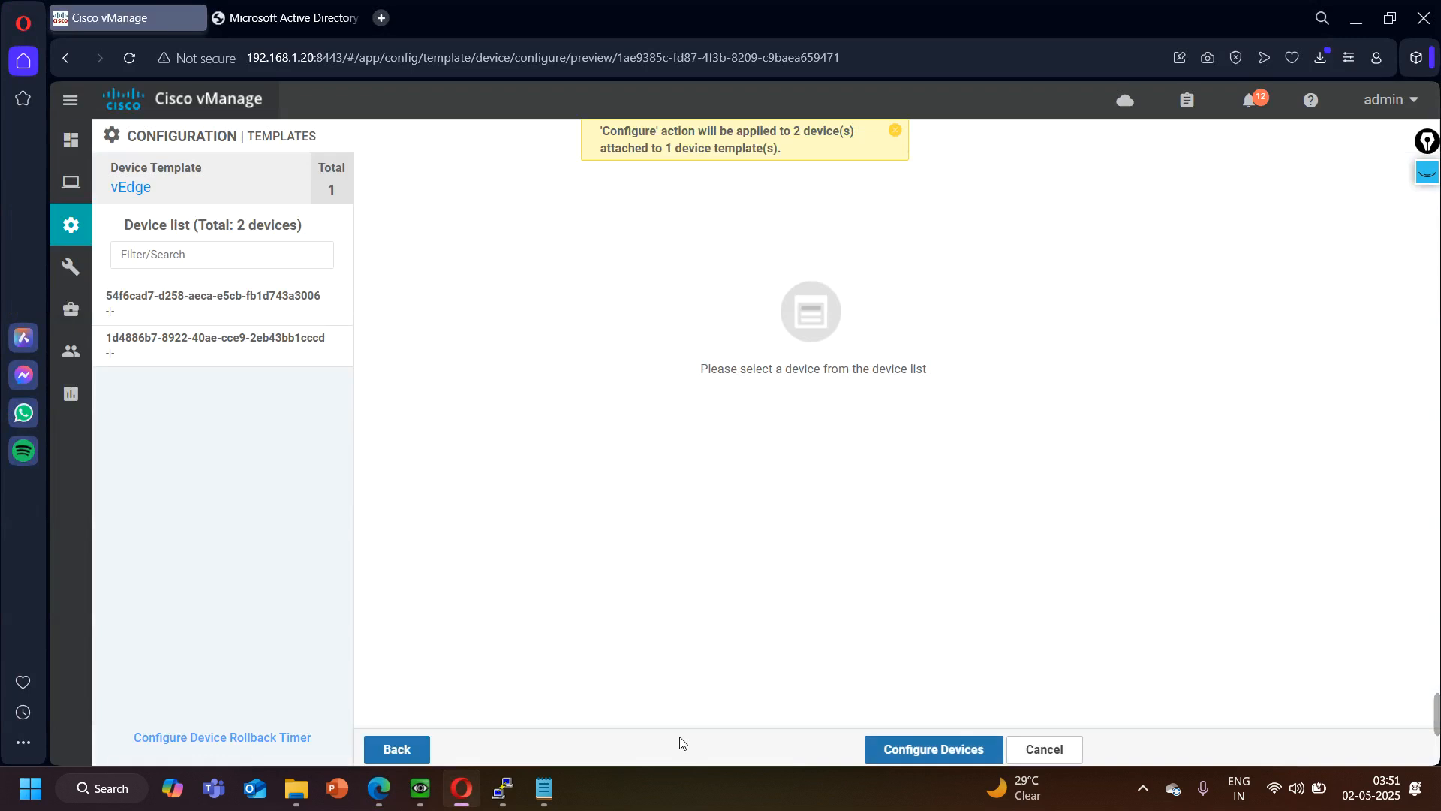
left_click(926, 751)
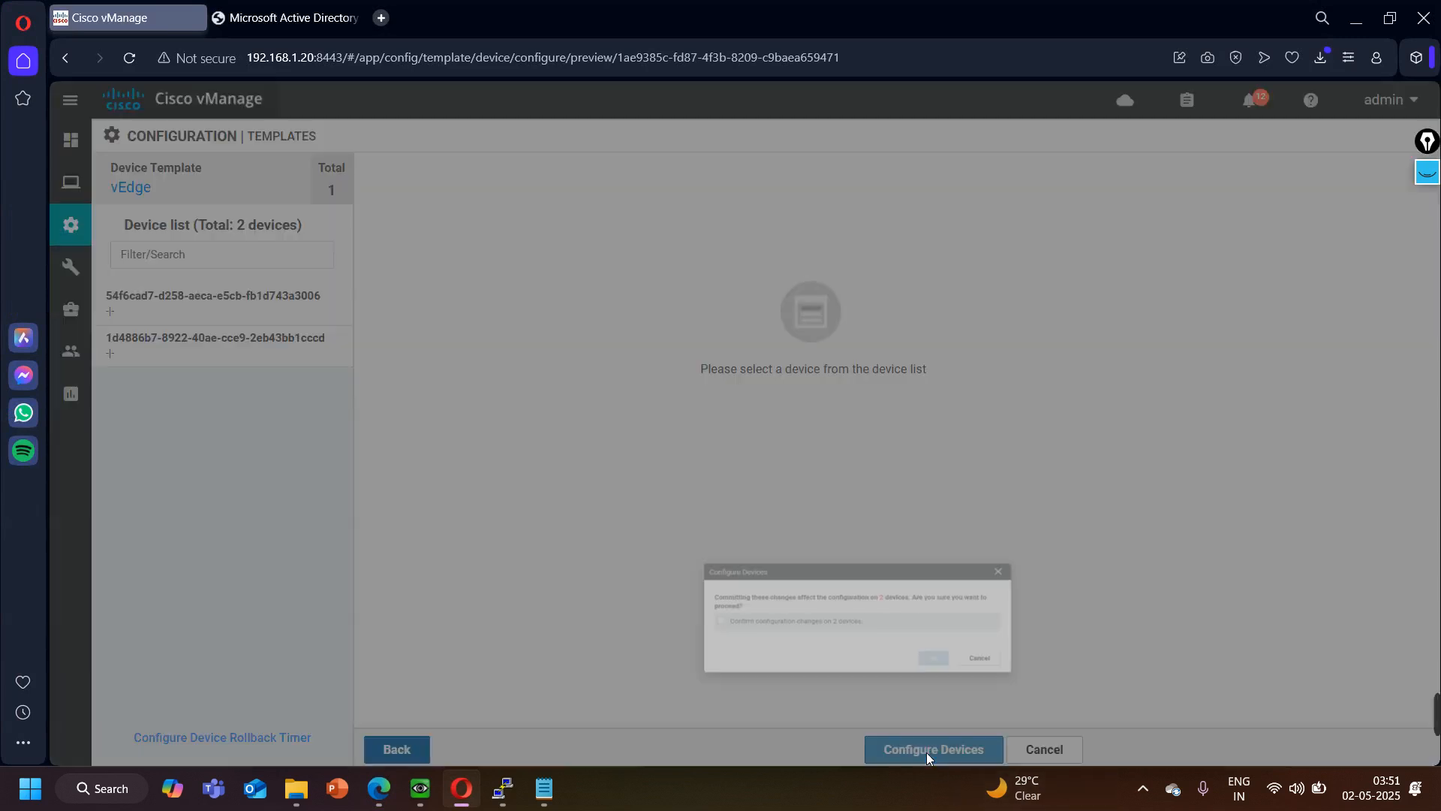
left_click(498, 429)
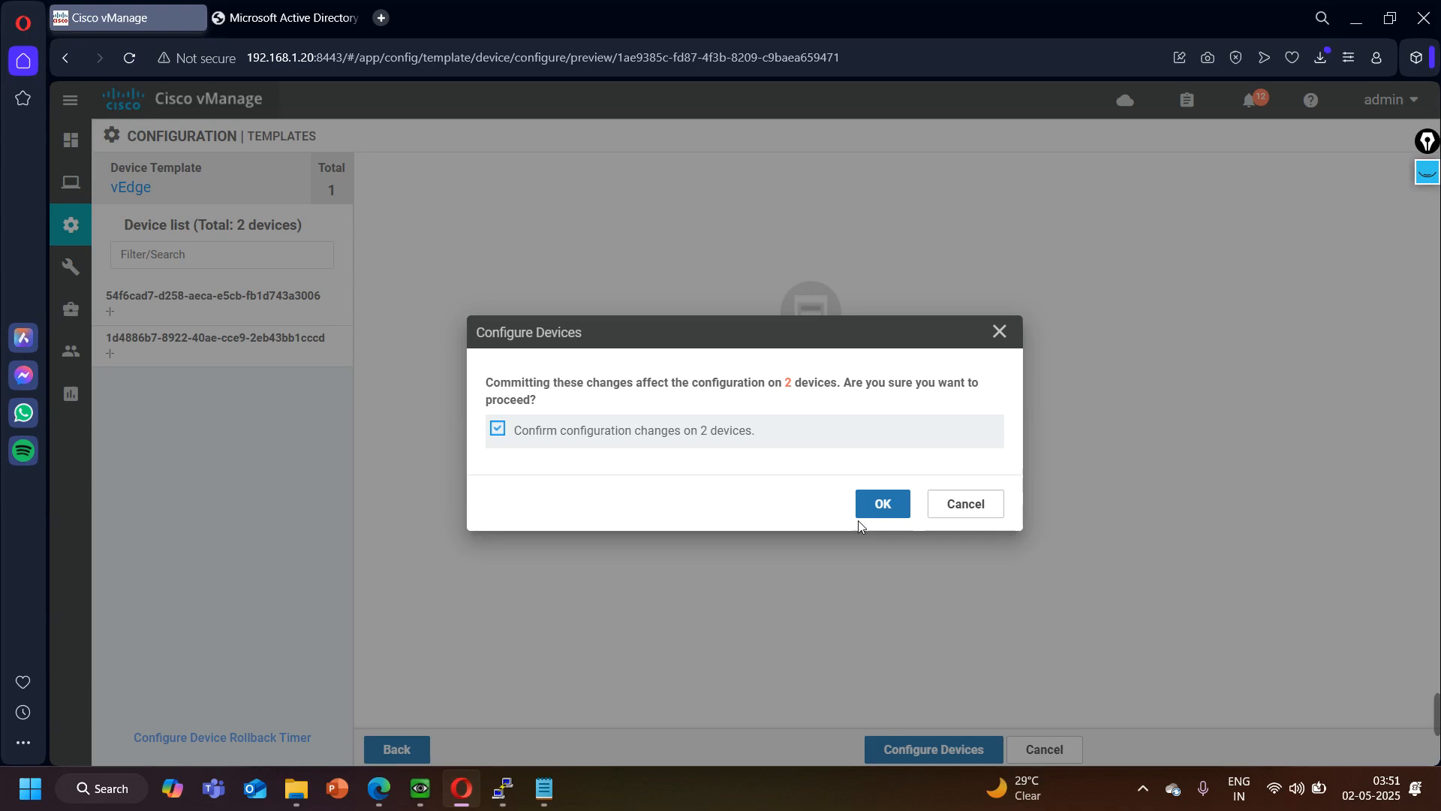
left_click(883, 504)
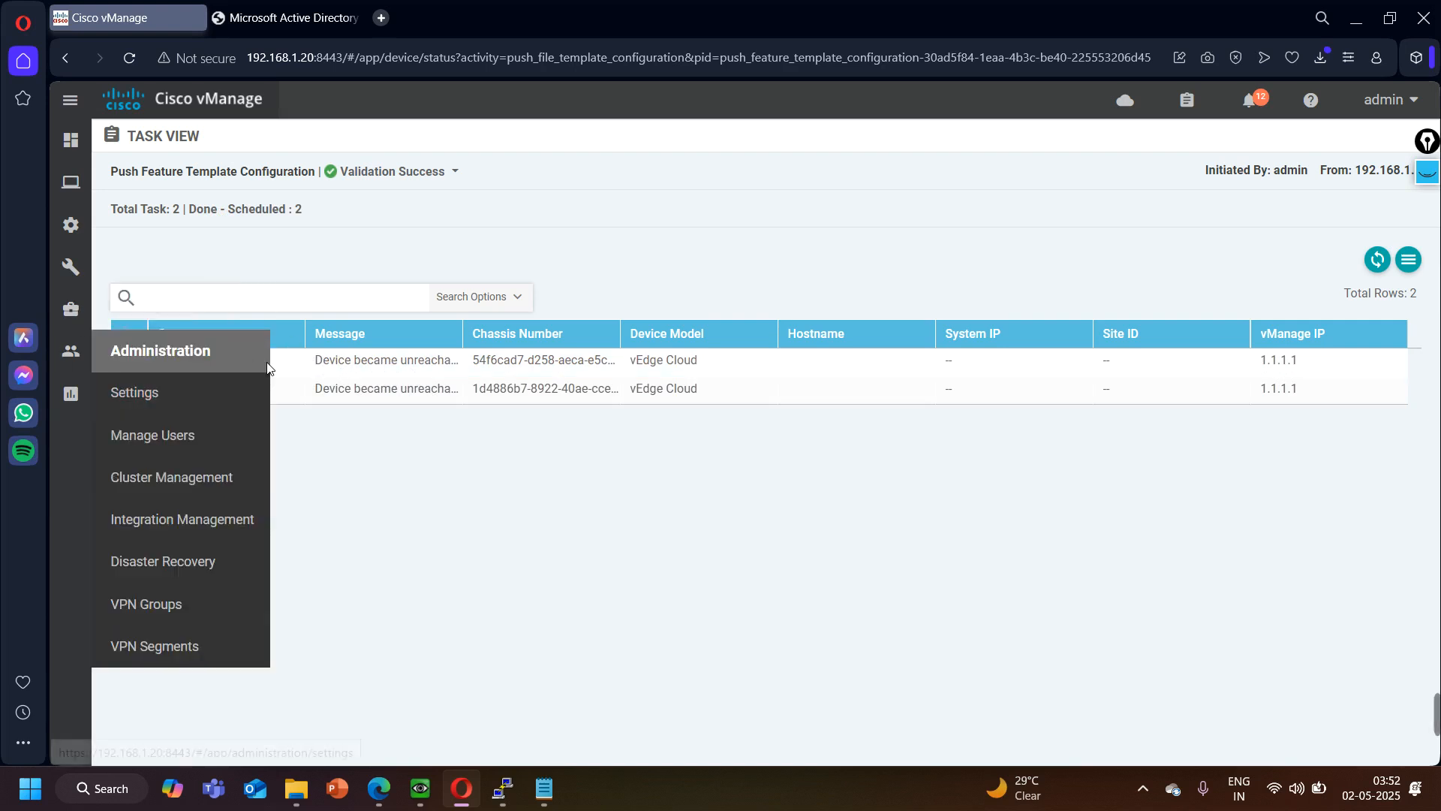
left_click_drag(166, 368, 260, 373)
left_click_drag(175, 399, 259, 389)
left_click(447, 576)
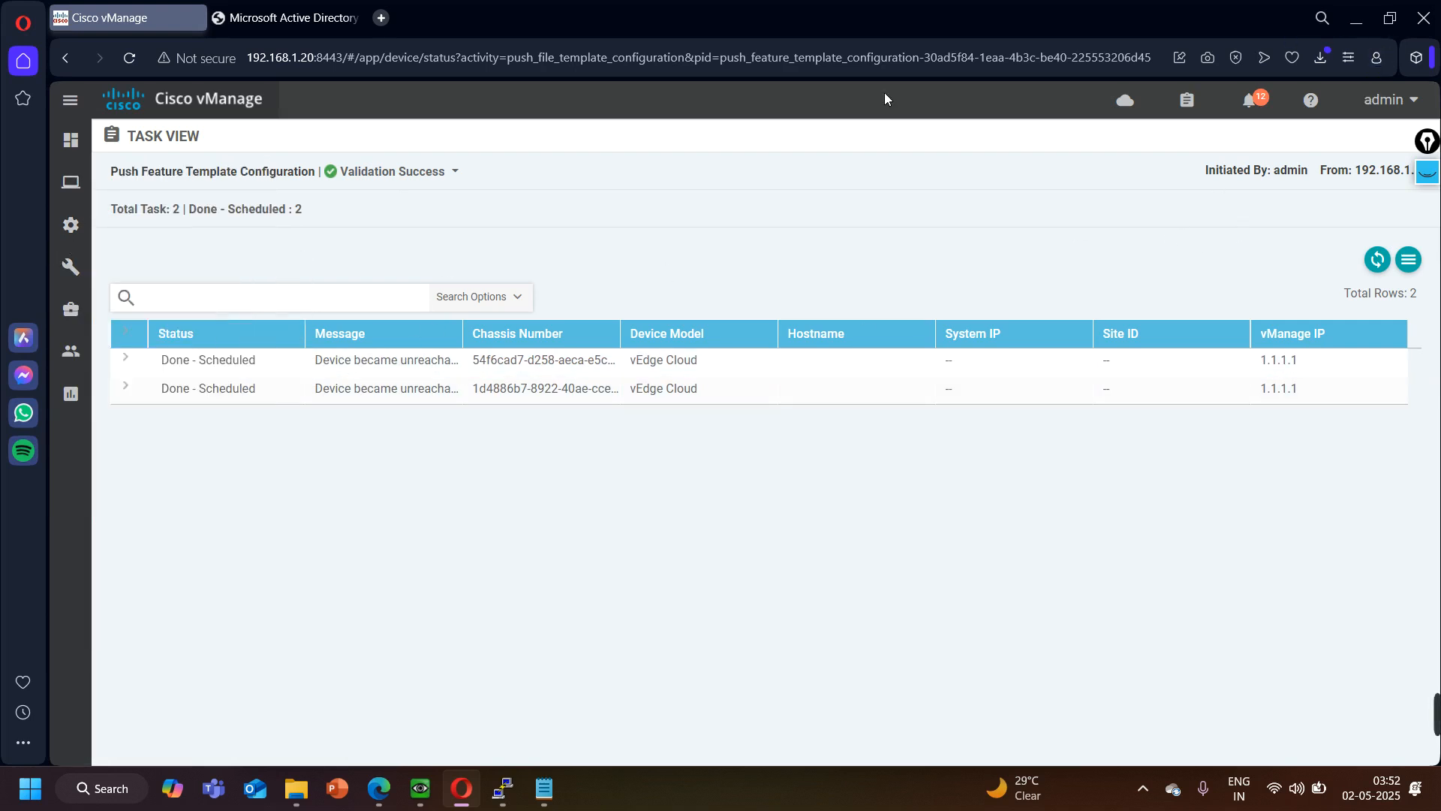
- Switch to the ZTP server's console and log in as admin with the account password
left_click(1357, 19)
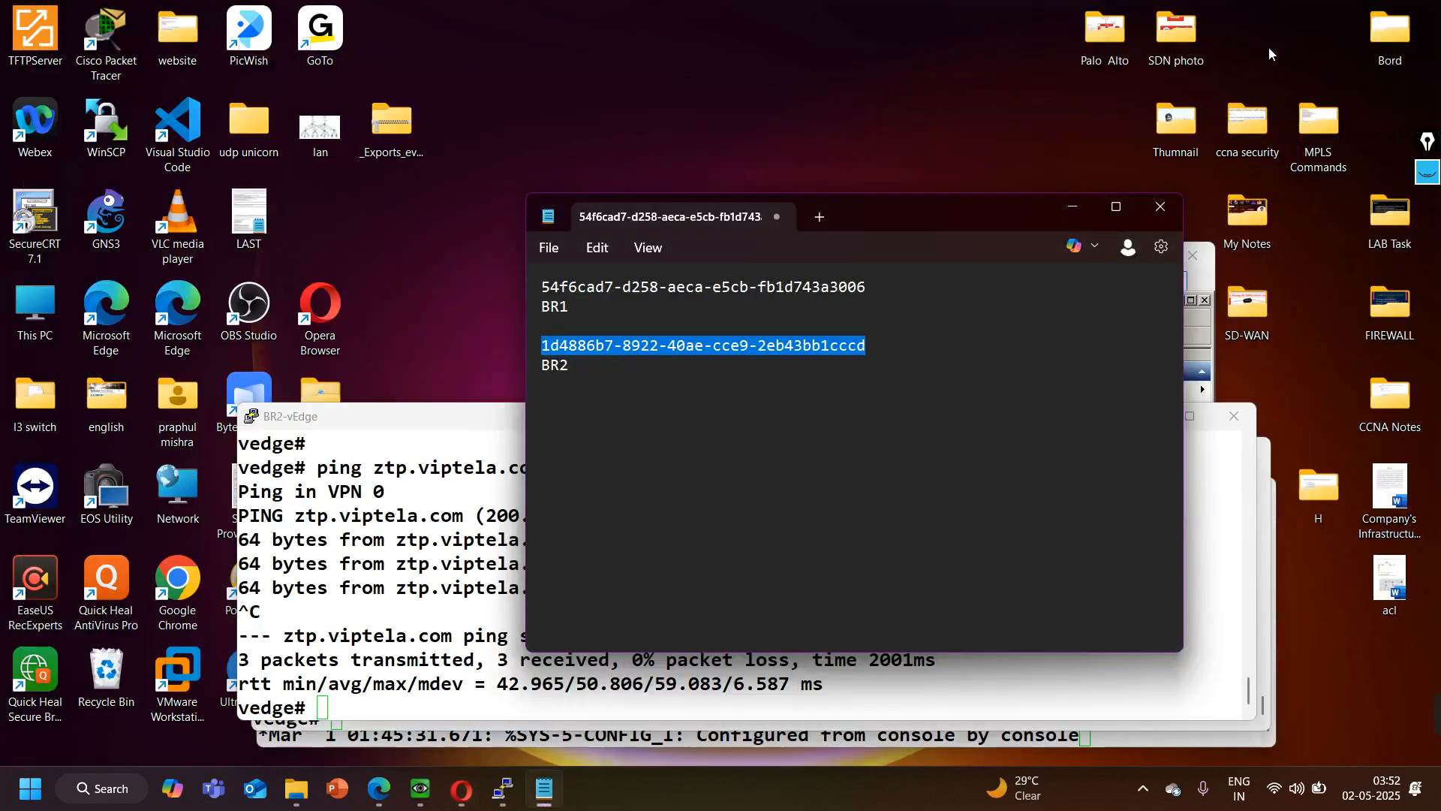
mouse_move(379, 788)
left_click(362, 650)
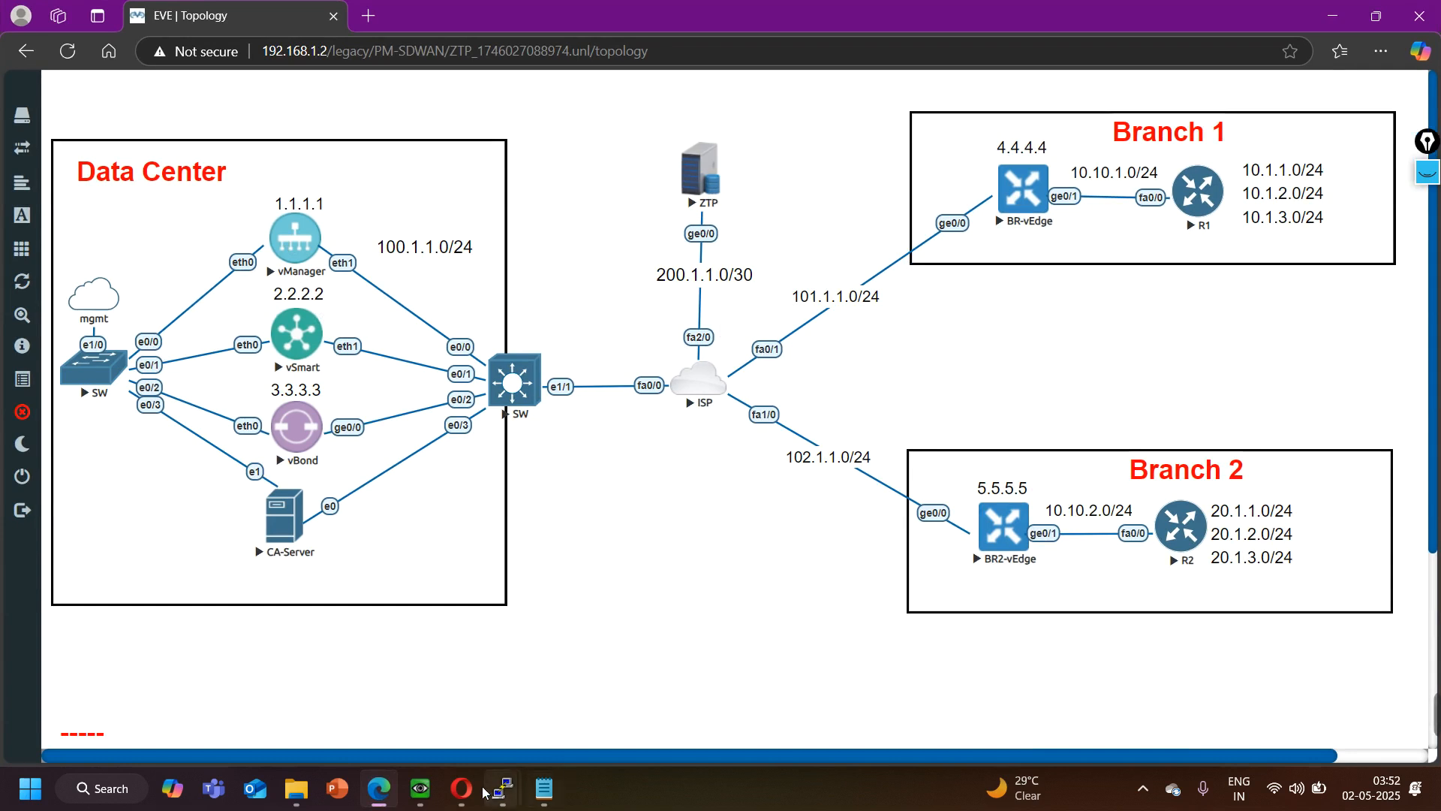
mouse_move(502, 788)
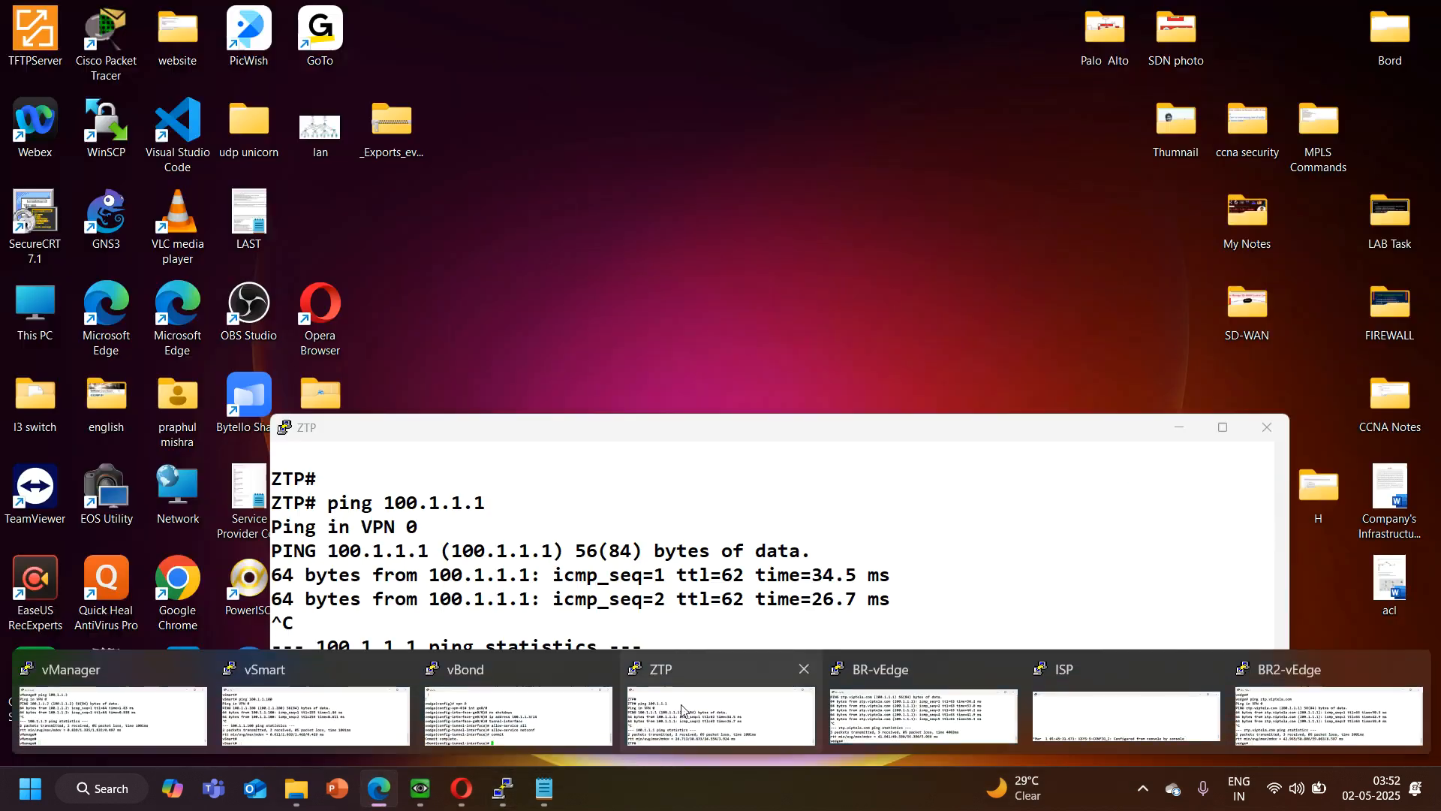
left_click(681, 710)
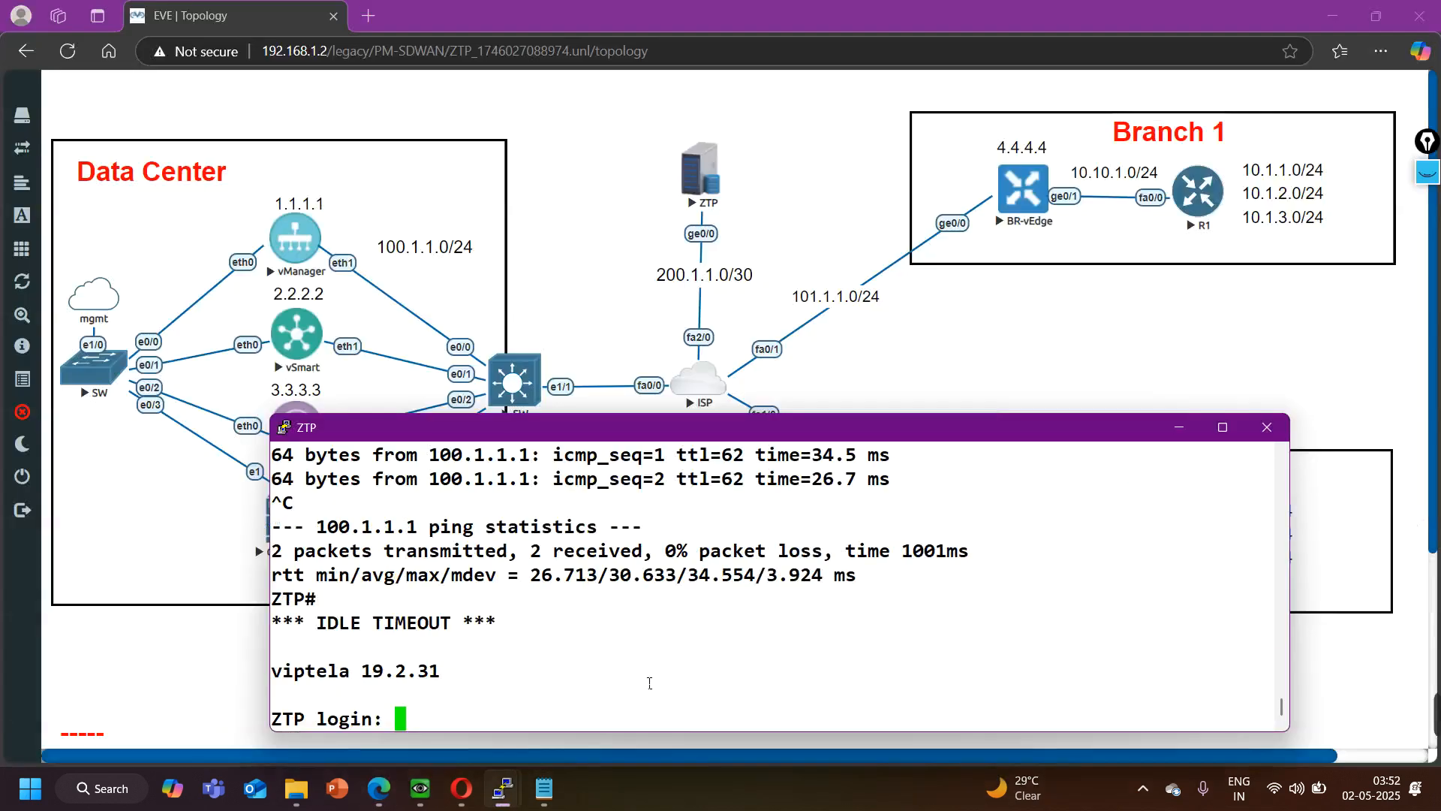
key("Return")
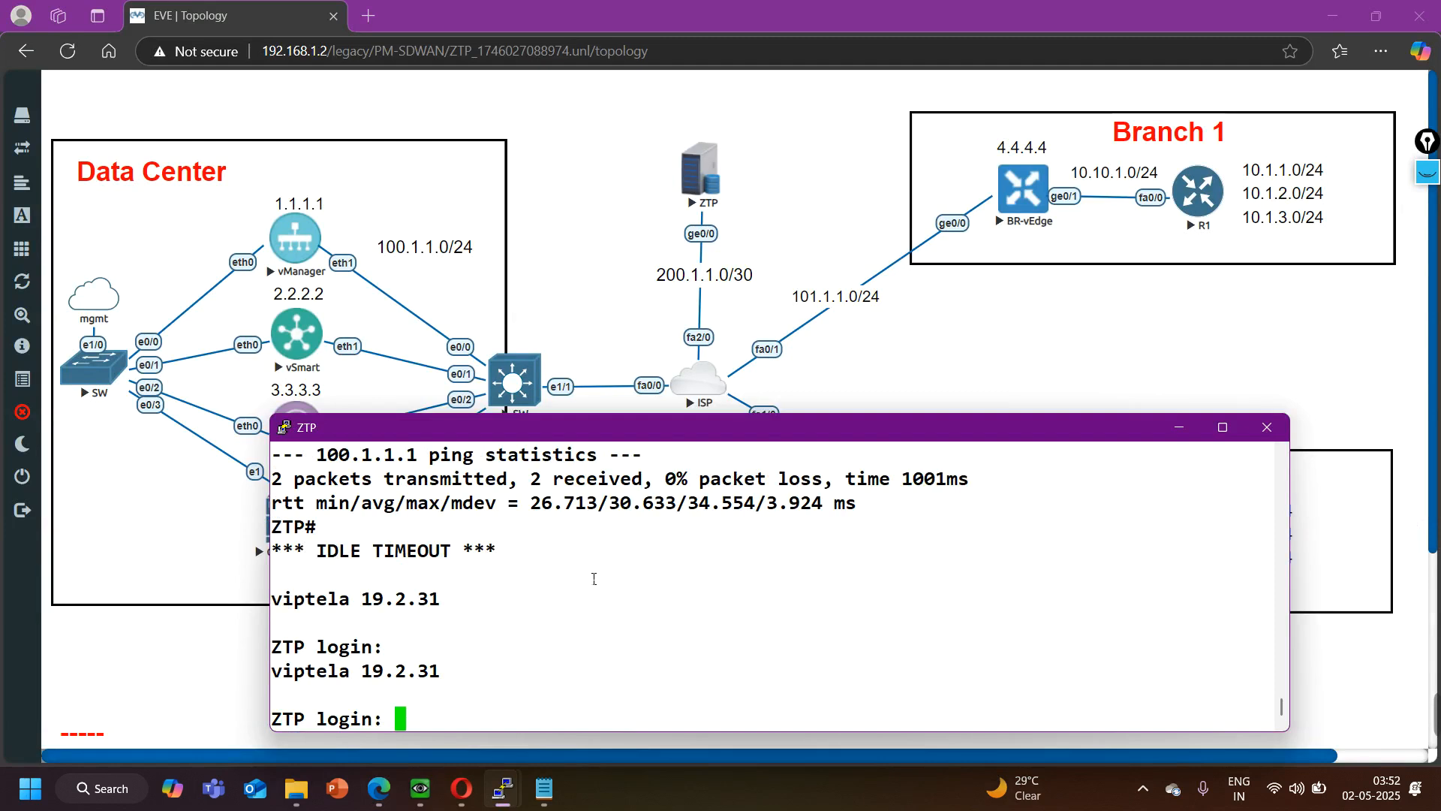
type("admin")
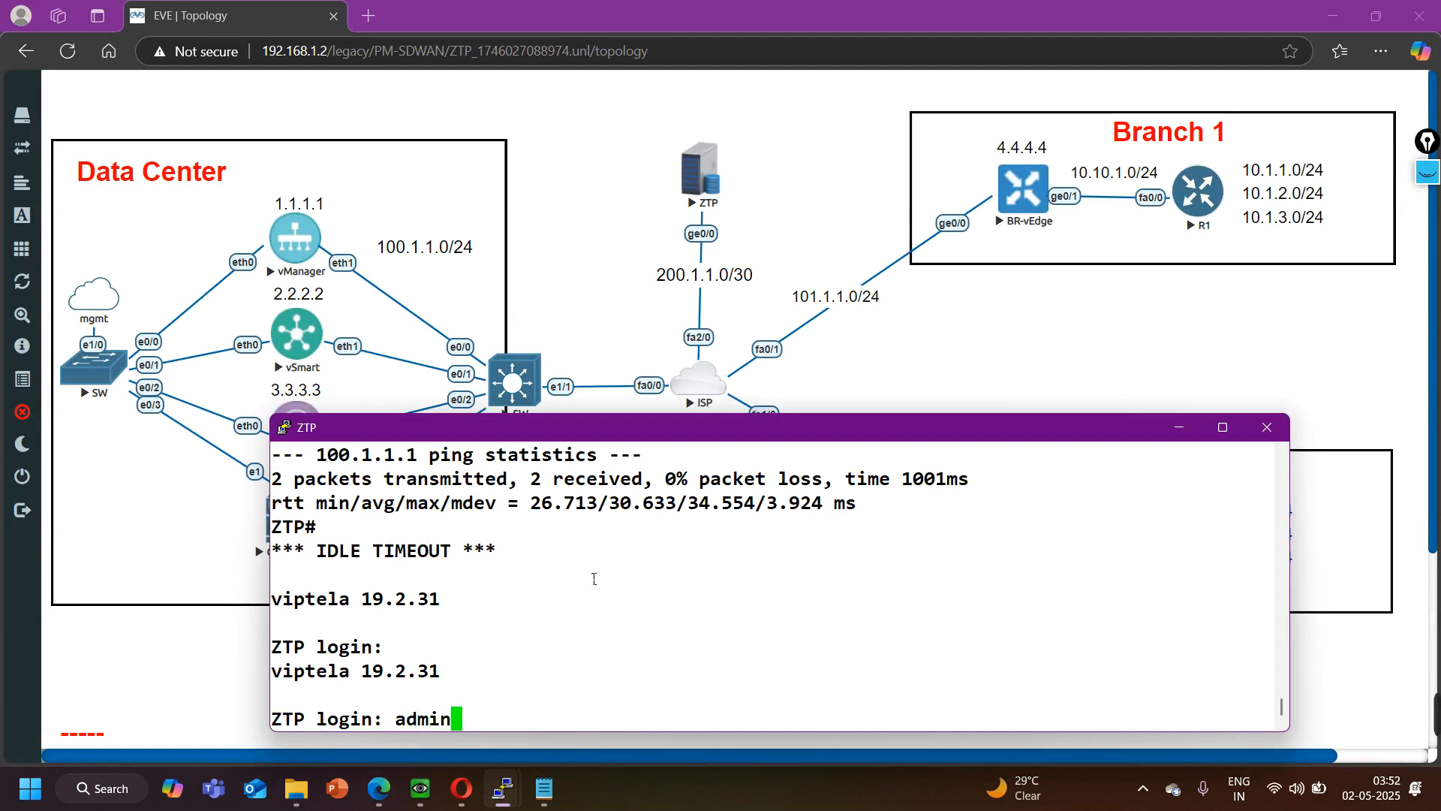
key("Return")
type("admin")
key("Return")
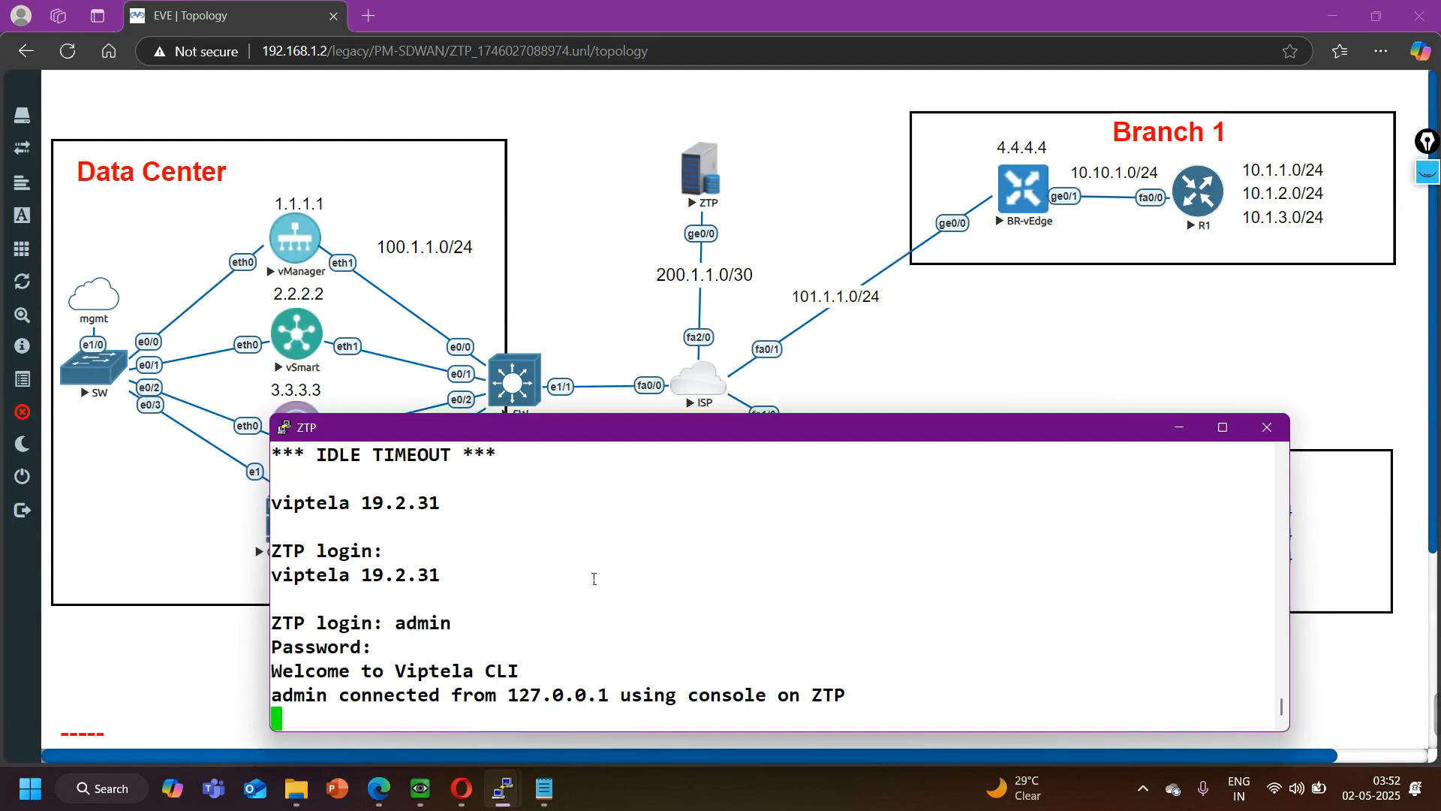
- Begin the command "request device add chassis-number" at the ZTP prompt
key("Return")
key("Return")
key("Return")
key("Return")
key("Return")
key("Return")
type("request device a")
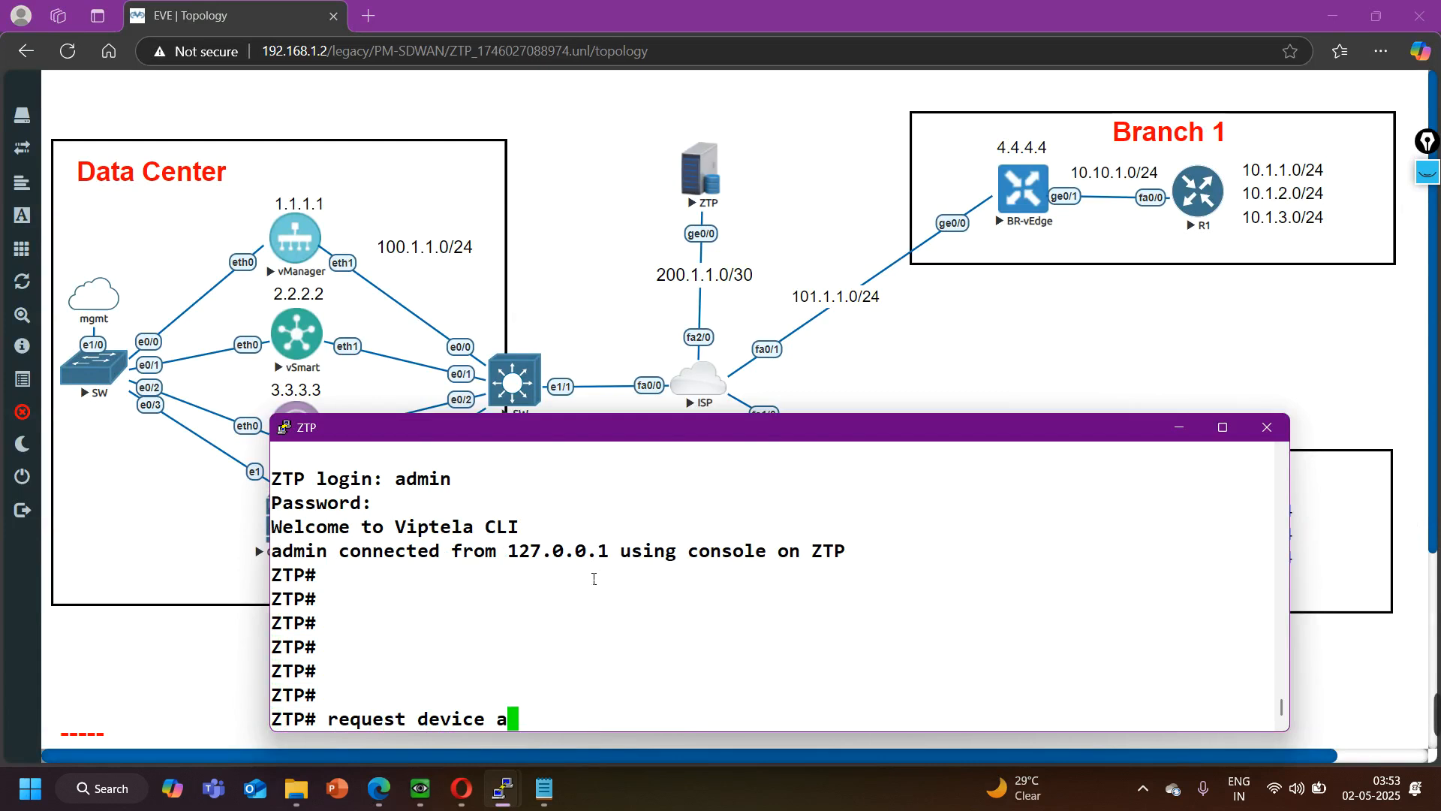
type("dd cjh")
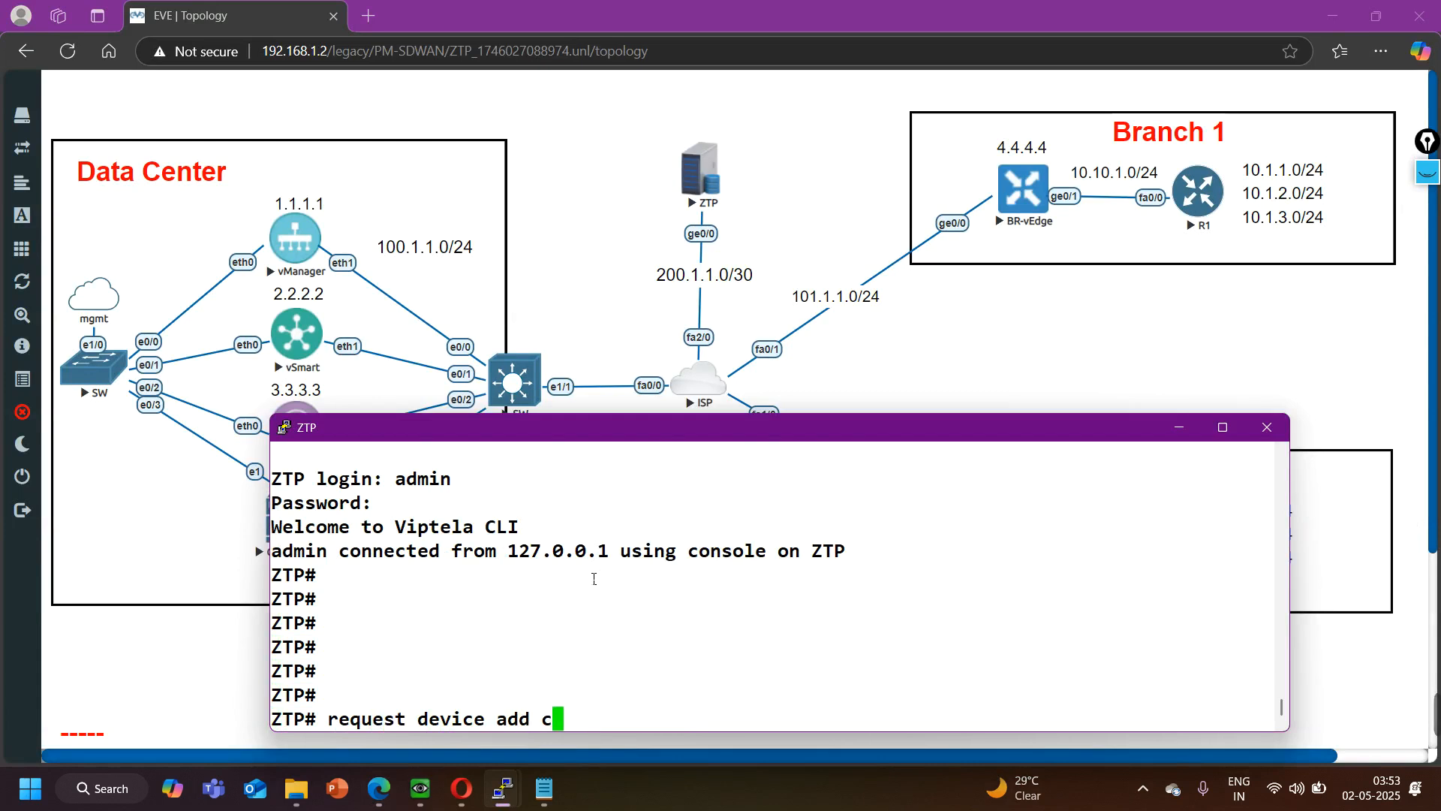
key("BackSpace")
key("BackSpace")
type("h")
key("Tab")
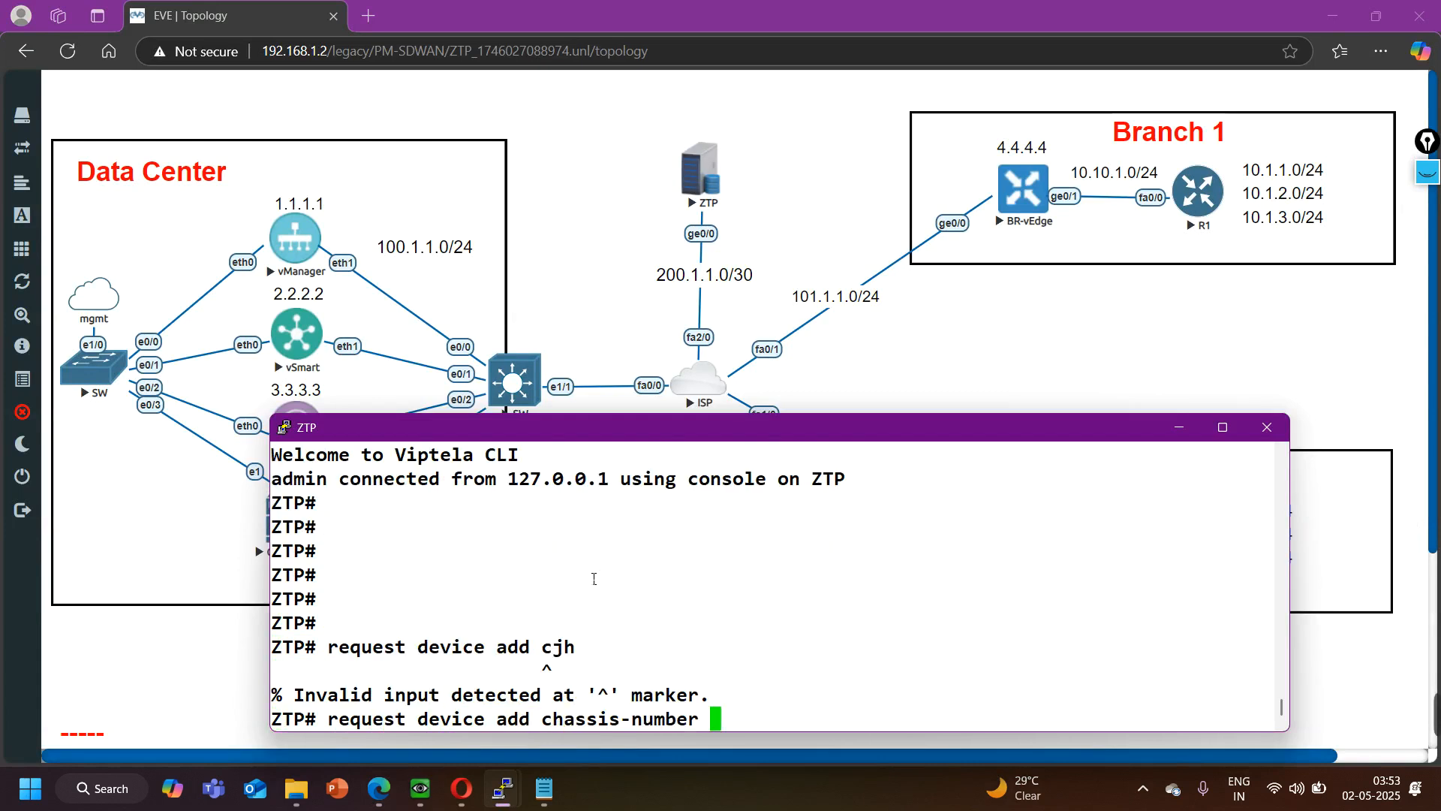
- Copy BR1's chassis number from the Notepad notes into the ZTP command and append the serial-number keyword
left_click(544, 788)
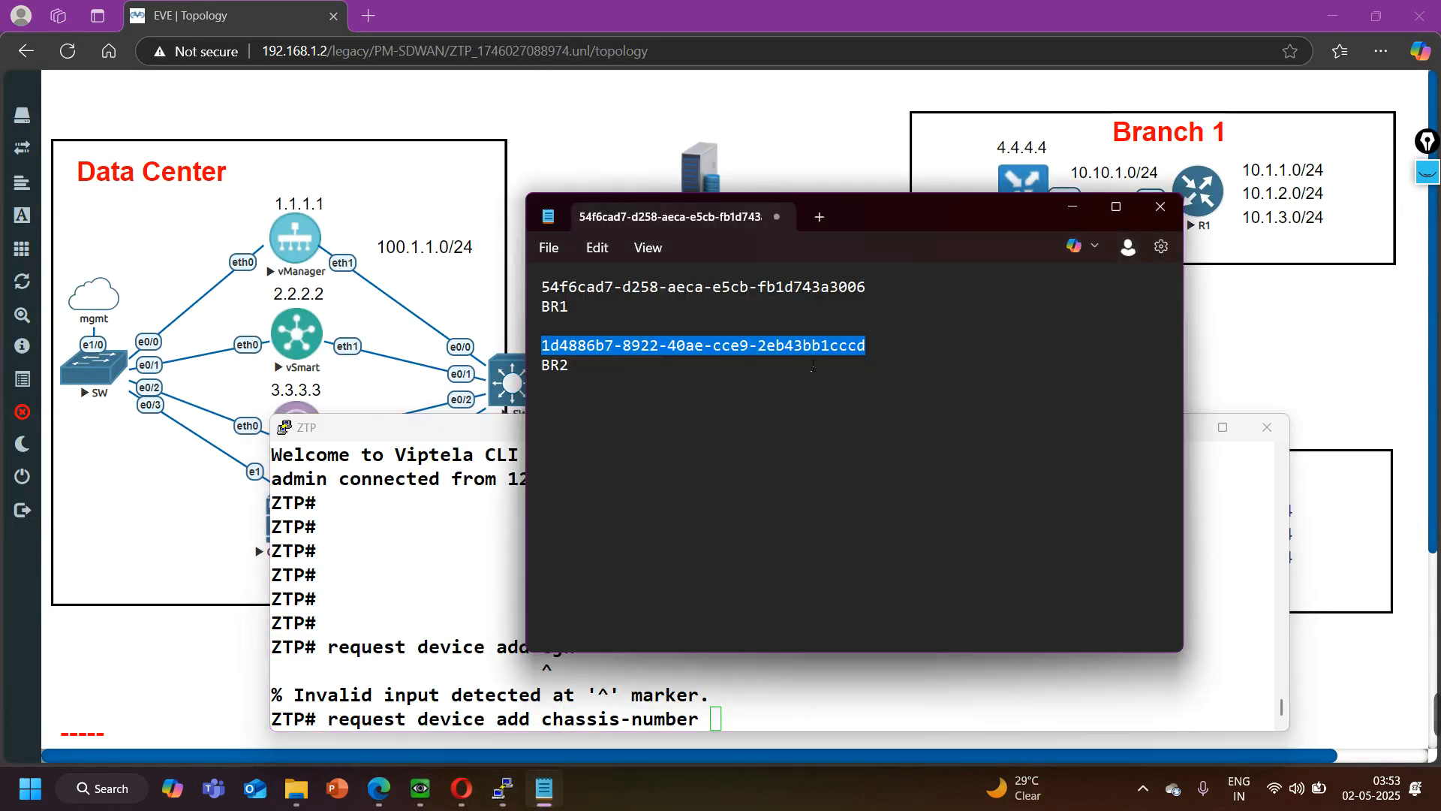
left_click_drag(871, 286, 498, 286)
key("super+c")
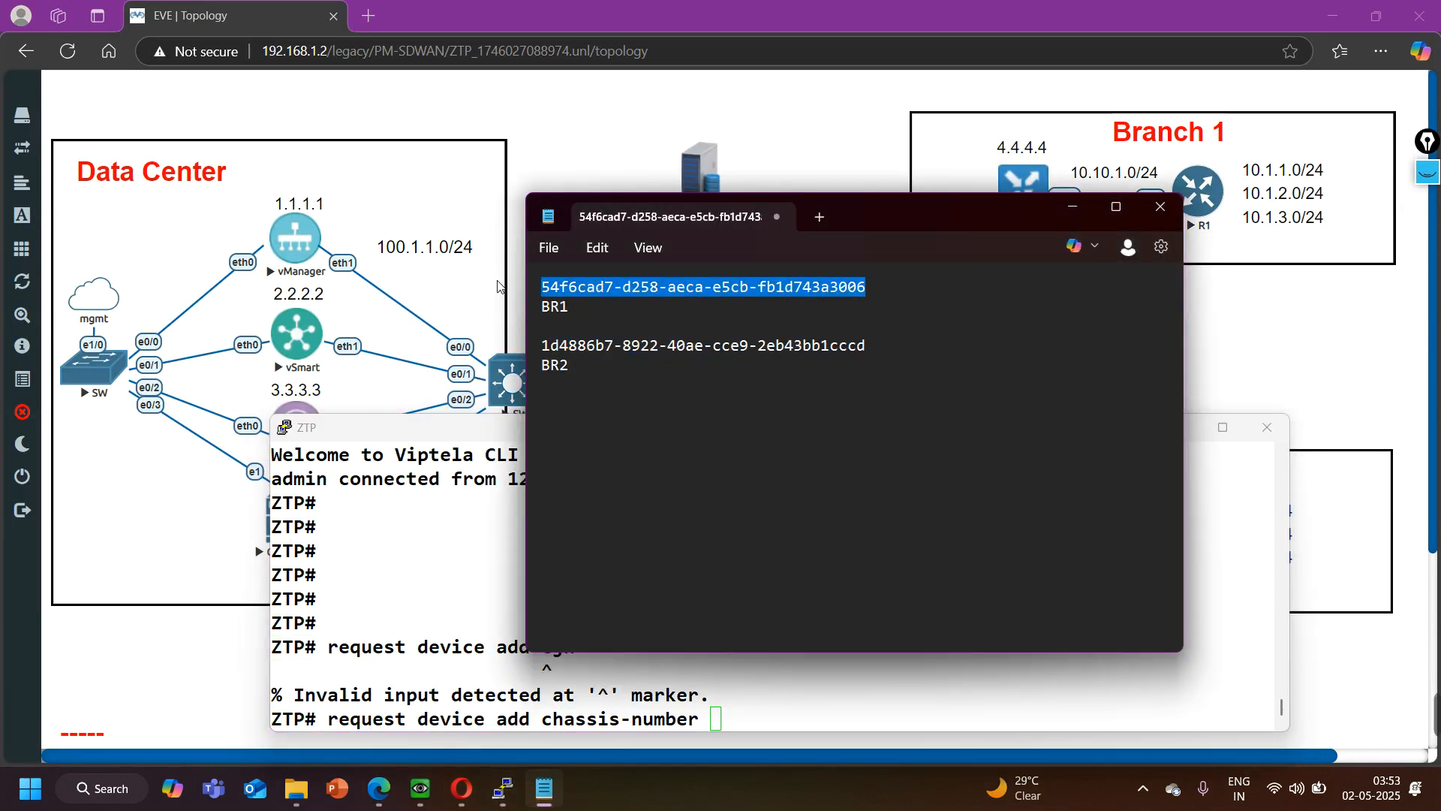
left_click(788, 708)
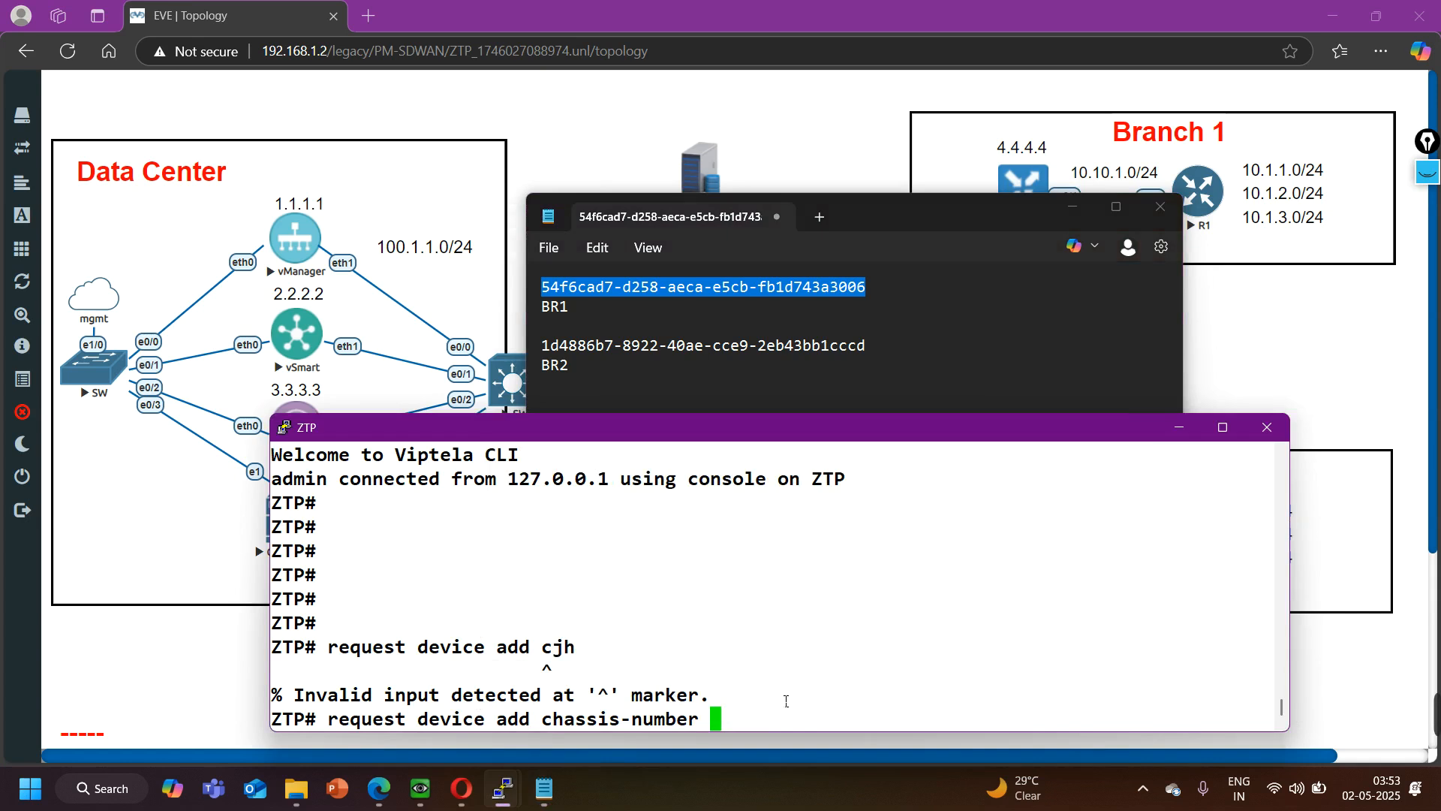
right_click(784, 698)
type("serial-number")
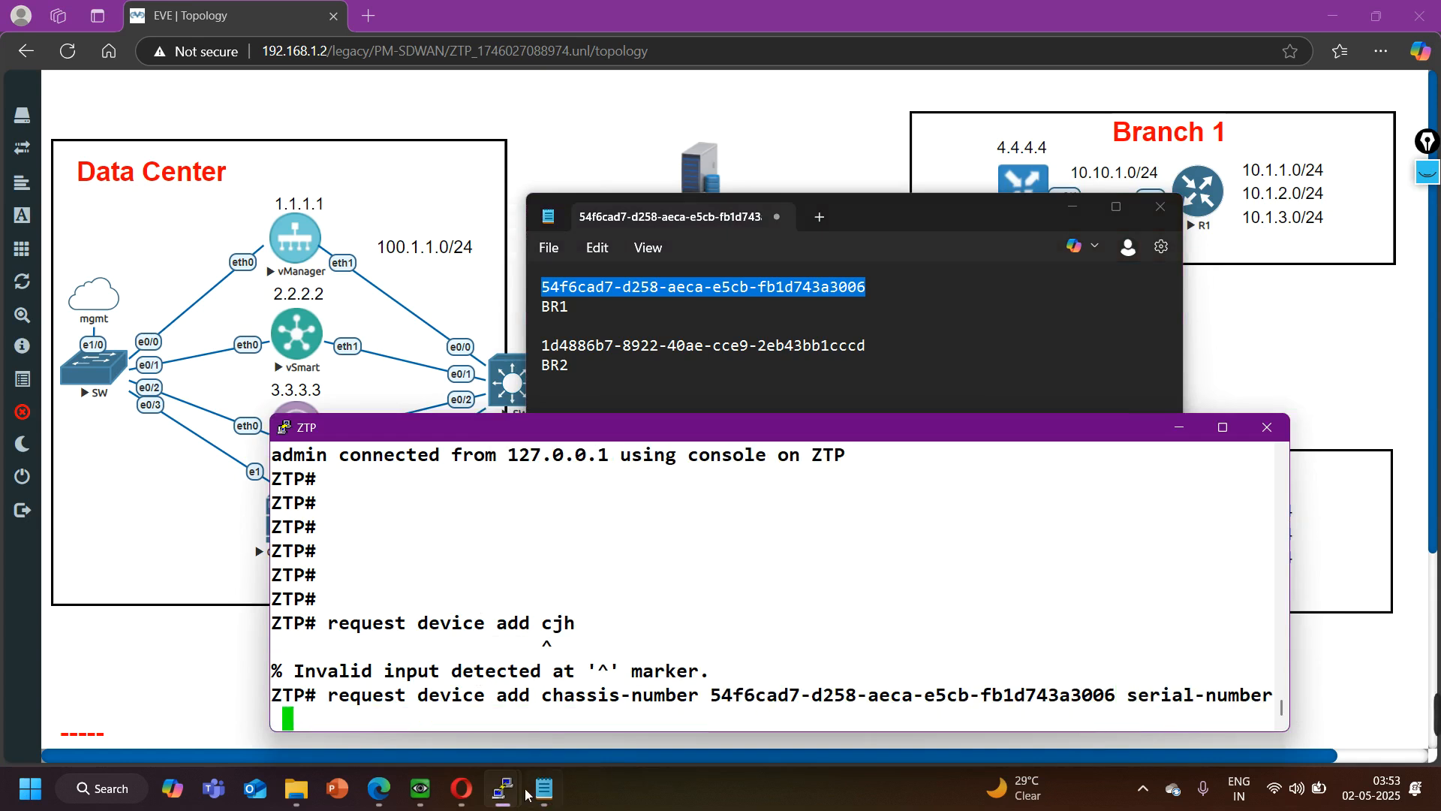
- Switch to vManage and filter the WAN Edge List by BR1's chassis number
left_click(378, 798)
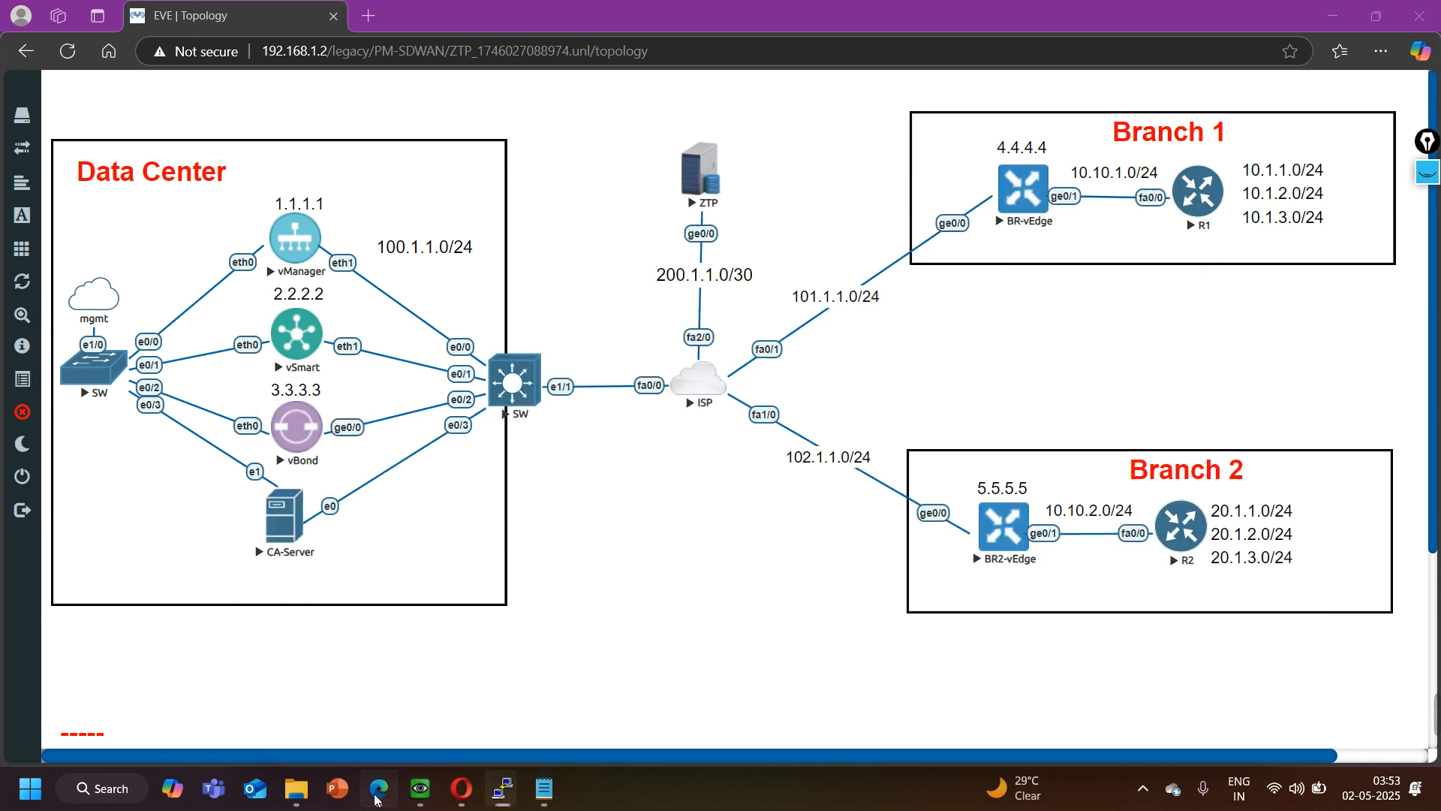
left_click(461, 788)
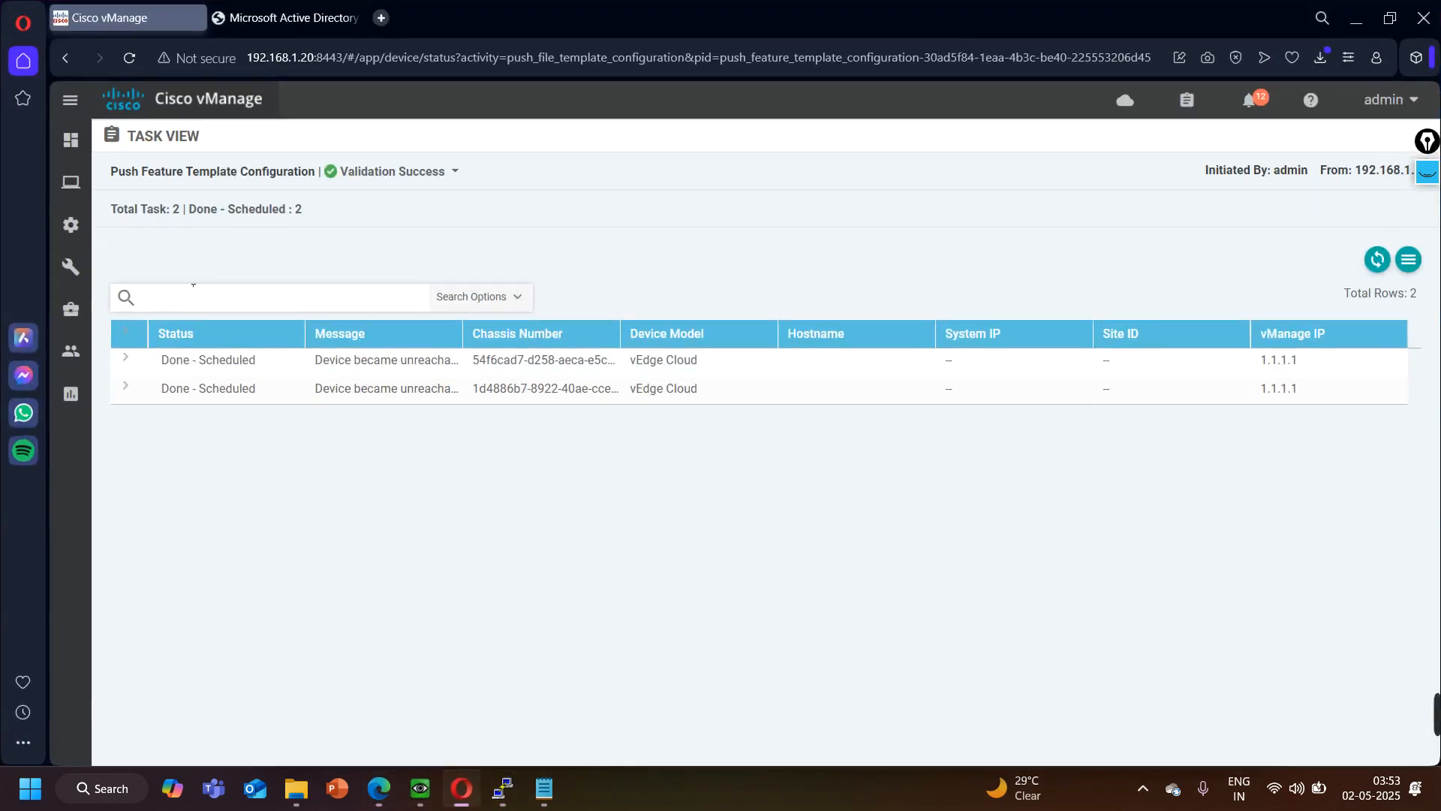
mouse_move(71, 224)
left_click(141, 272)
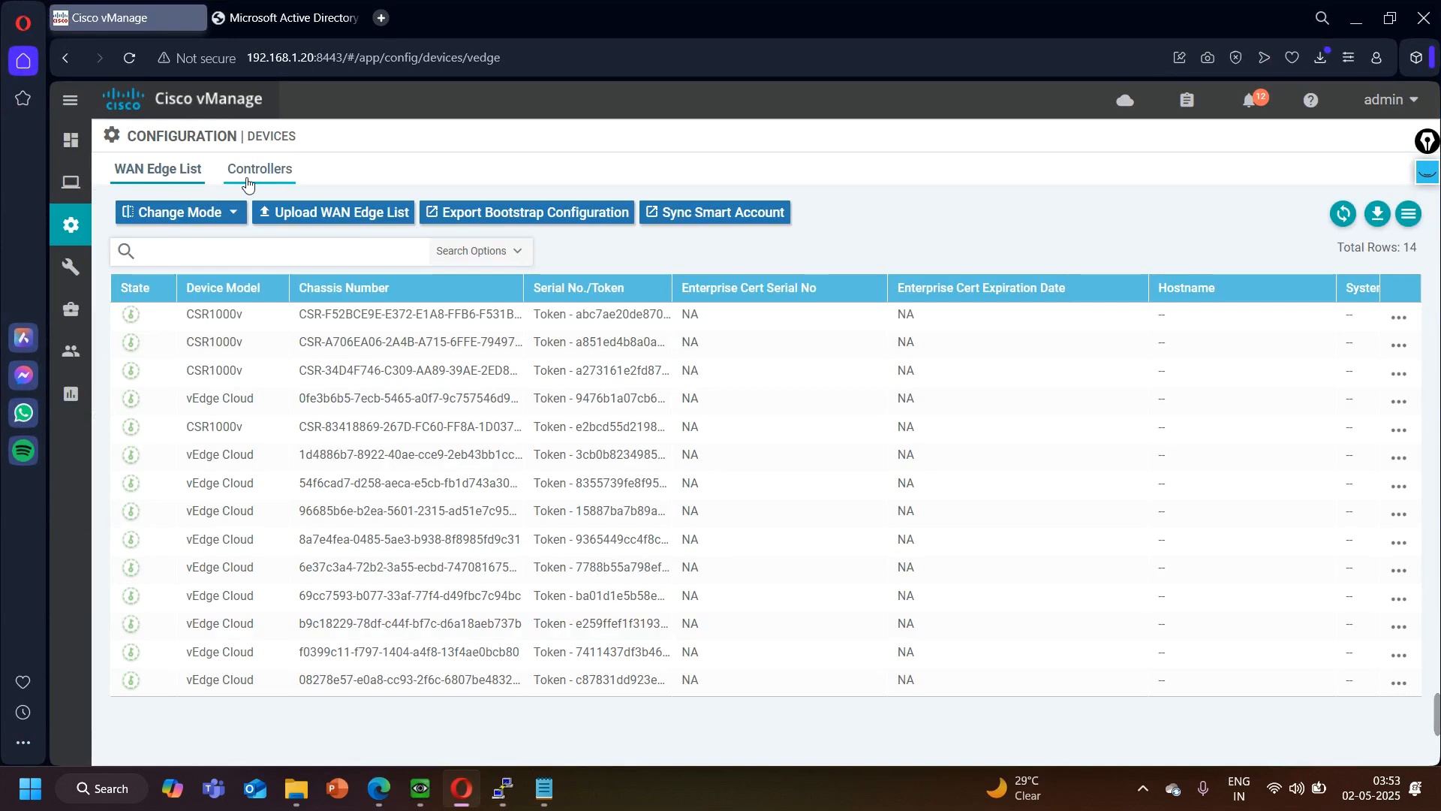
left_click(333, 260)
key("ctrl+v")
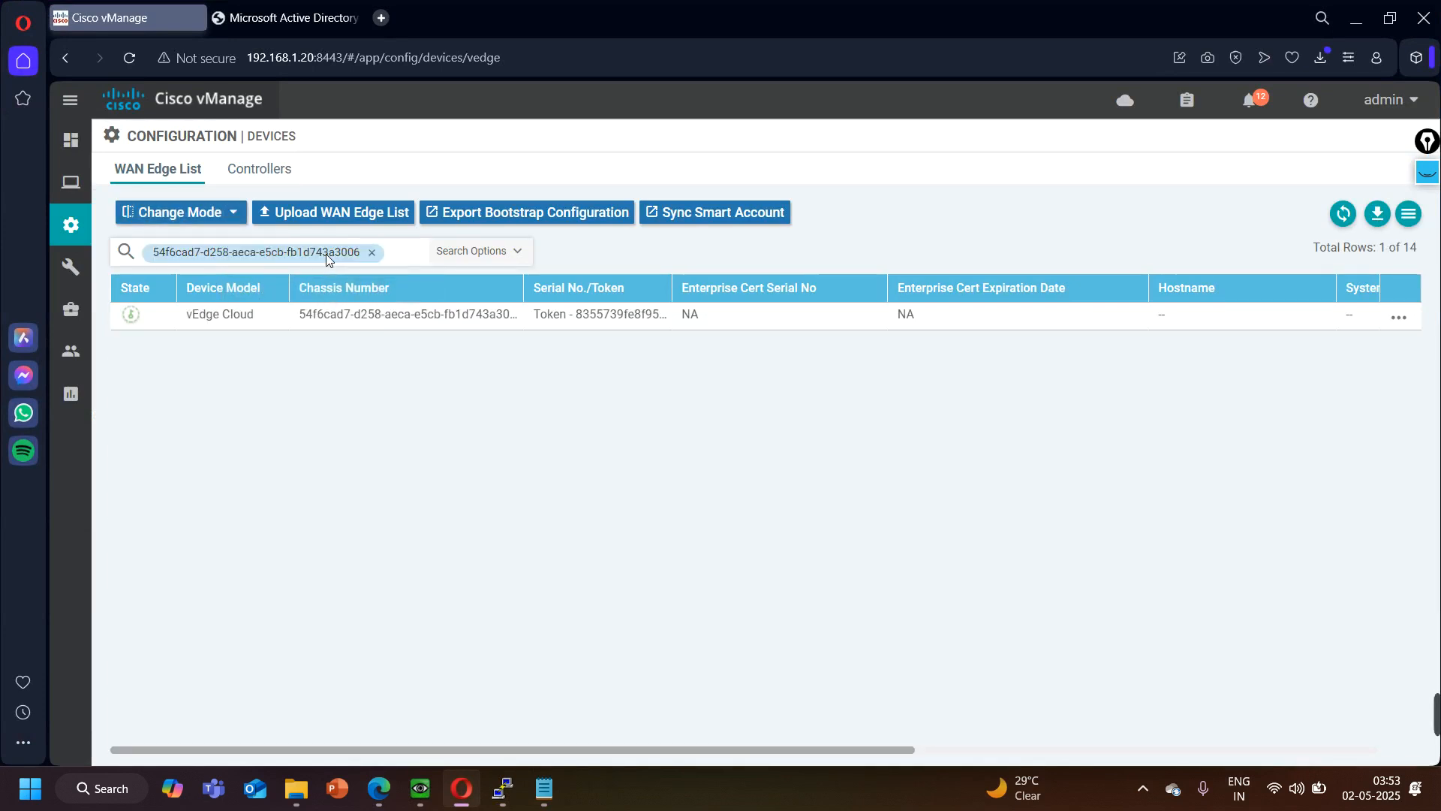
- Copy BR1's token from the WAN Edge List into the Notepad notes beside BR1's chassis number and widen the Notepad window
left_click_drag(685, 296, 586, 316)
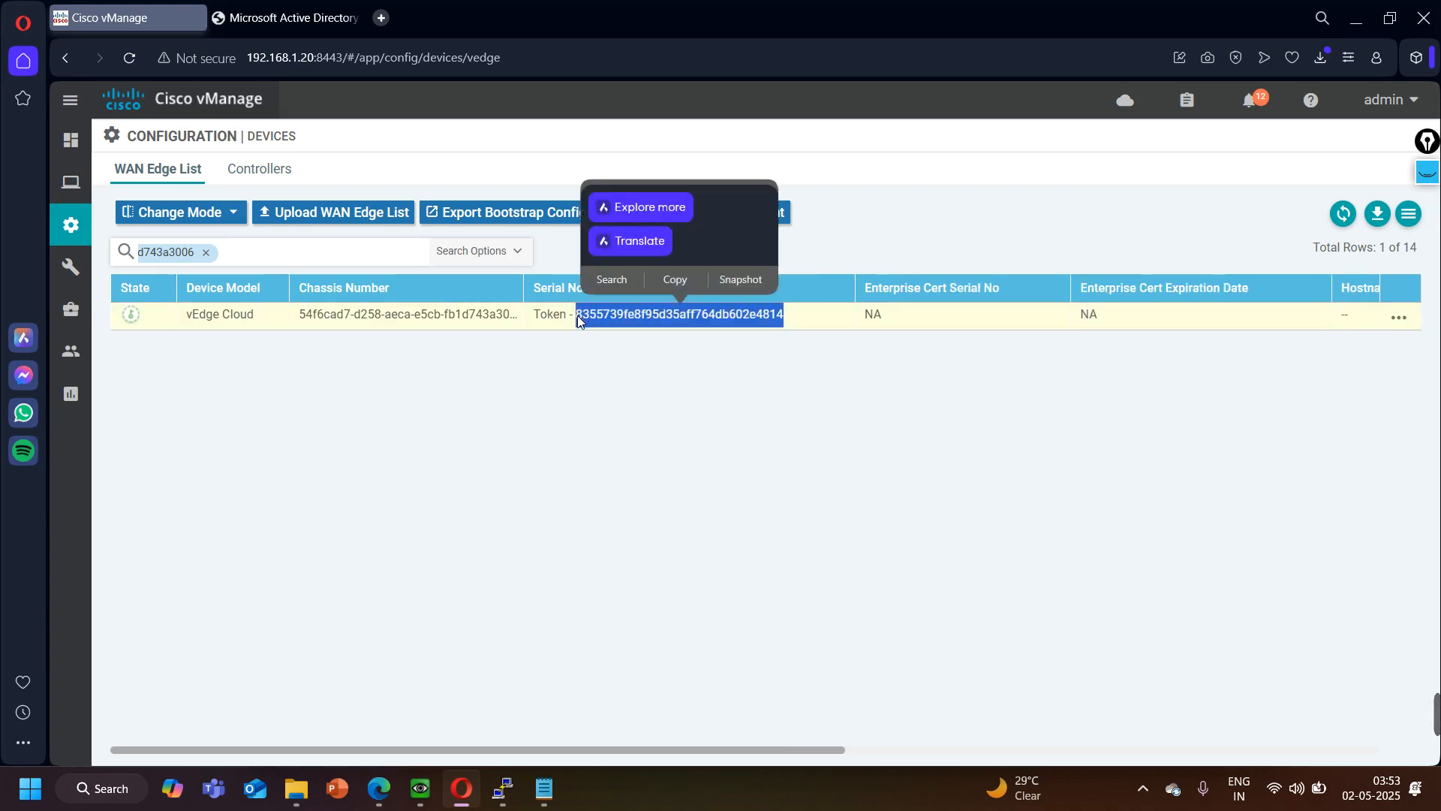
left_click(676, 279)
left_click(544, 788)
left_click(914, 303)
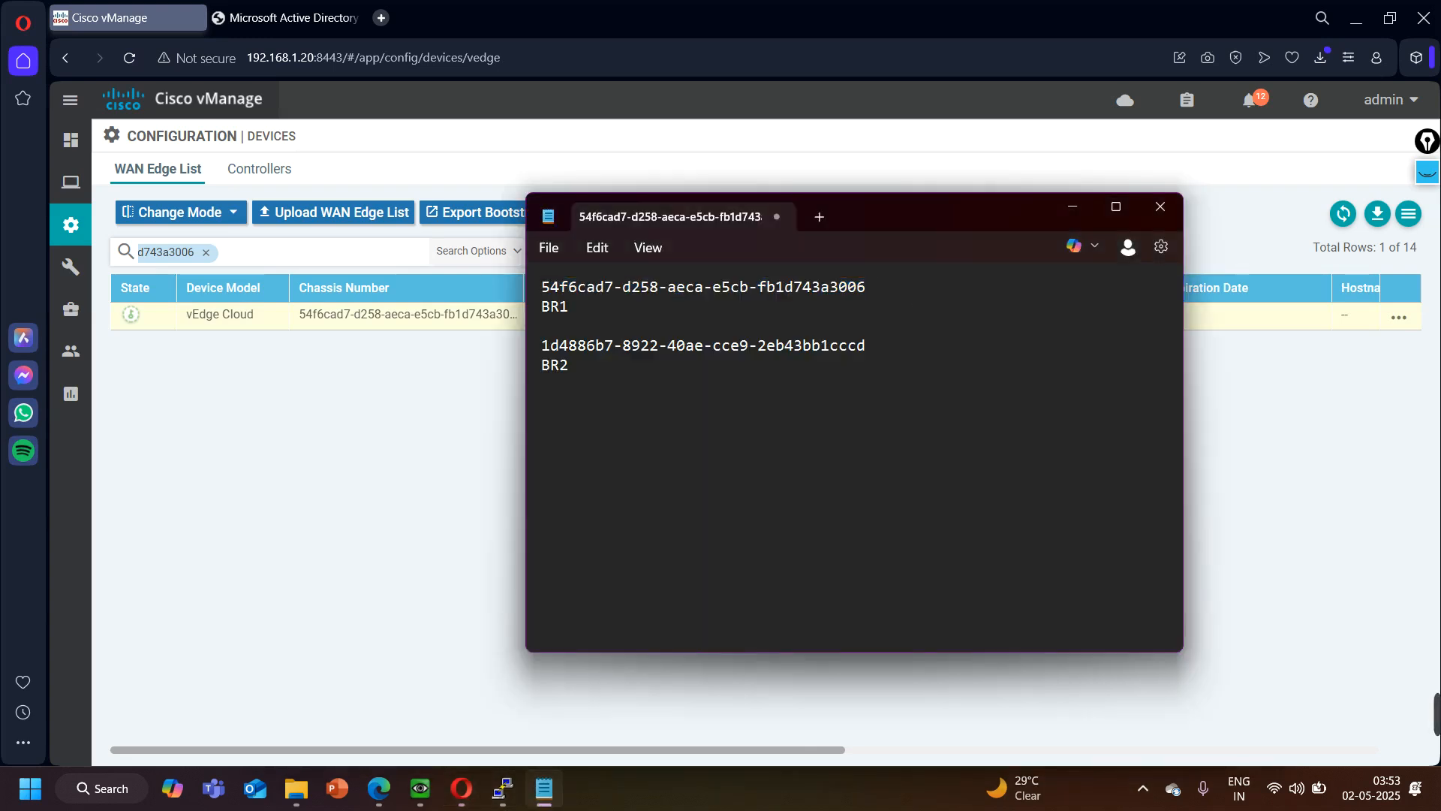
key("ctrl+v")
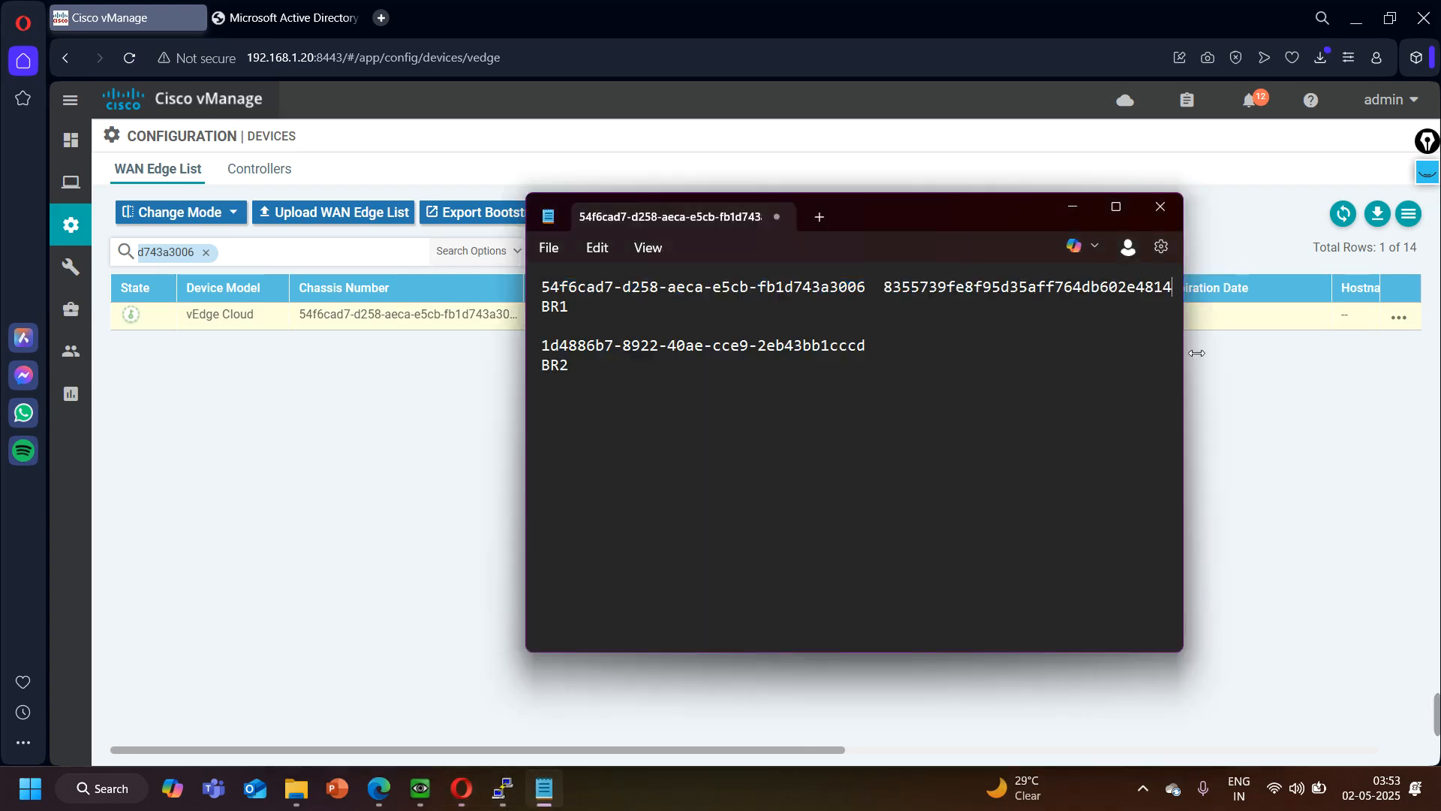
left_click_drag(1186, 359, 1291, 344)
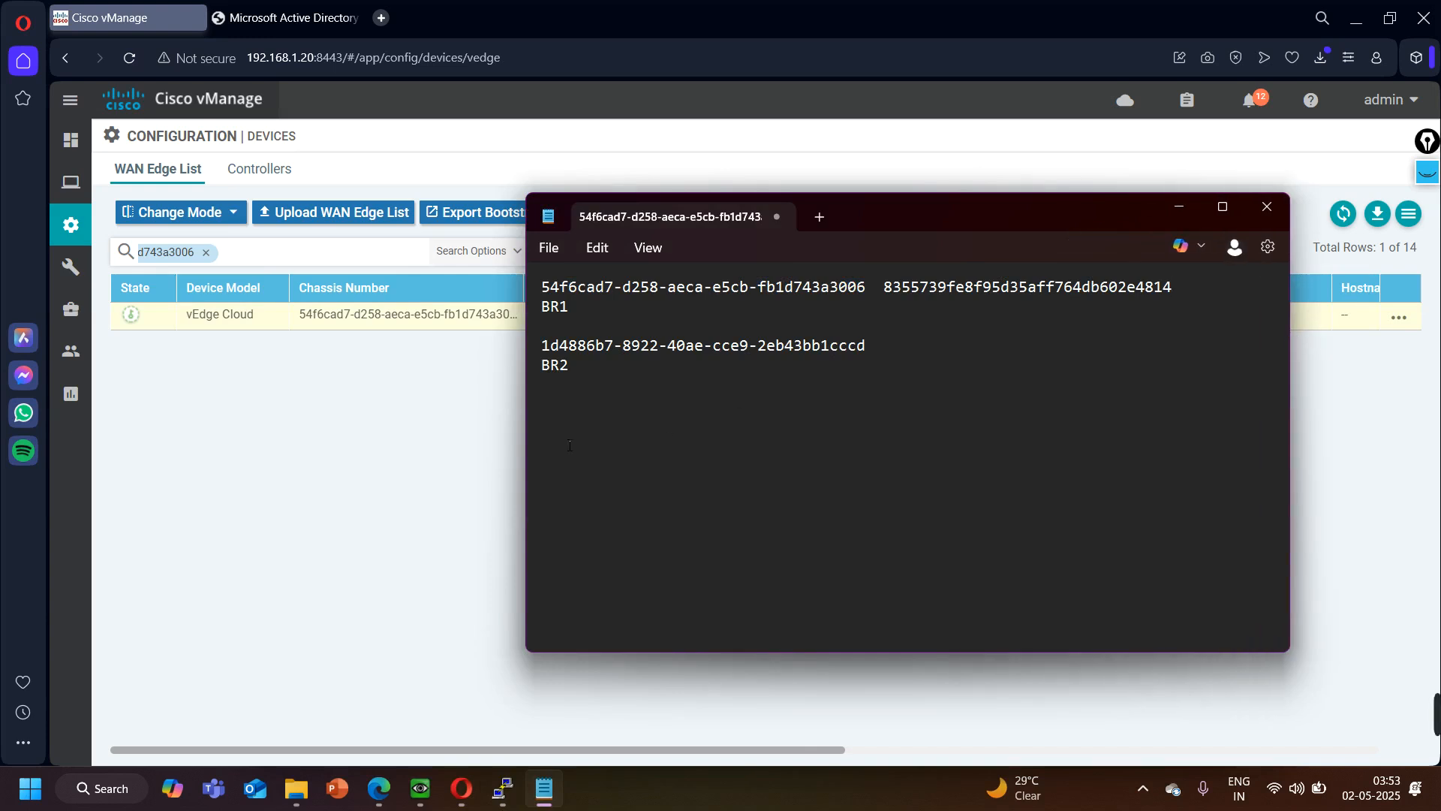
- Switch to the ZTP console, paste BR1's token as the serial number, and append "validity valid vbond 100.1.1.3"
mouse_move(503, 788)
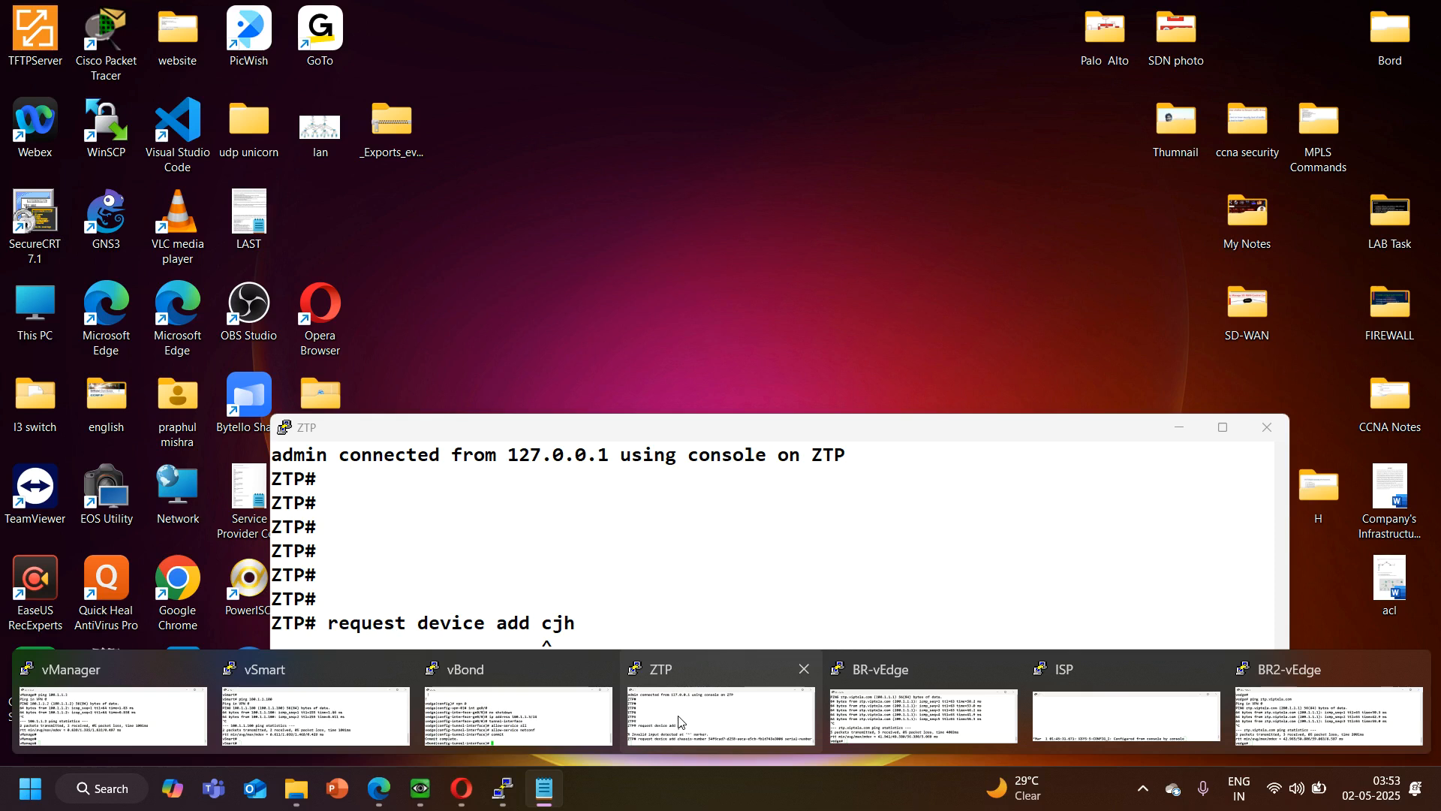
left_click(647, 702)
right_click(542, 669)
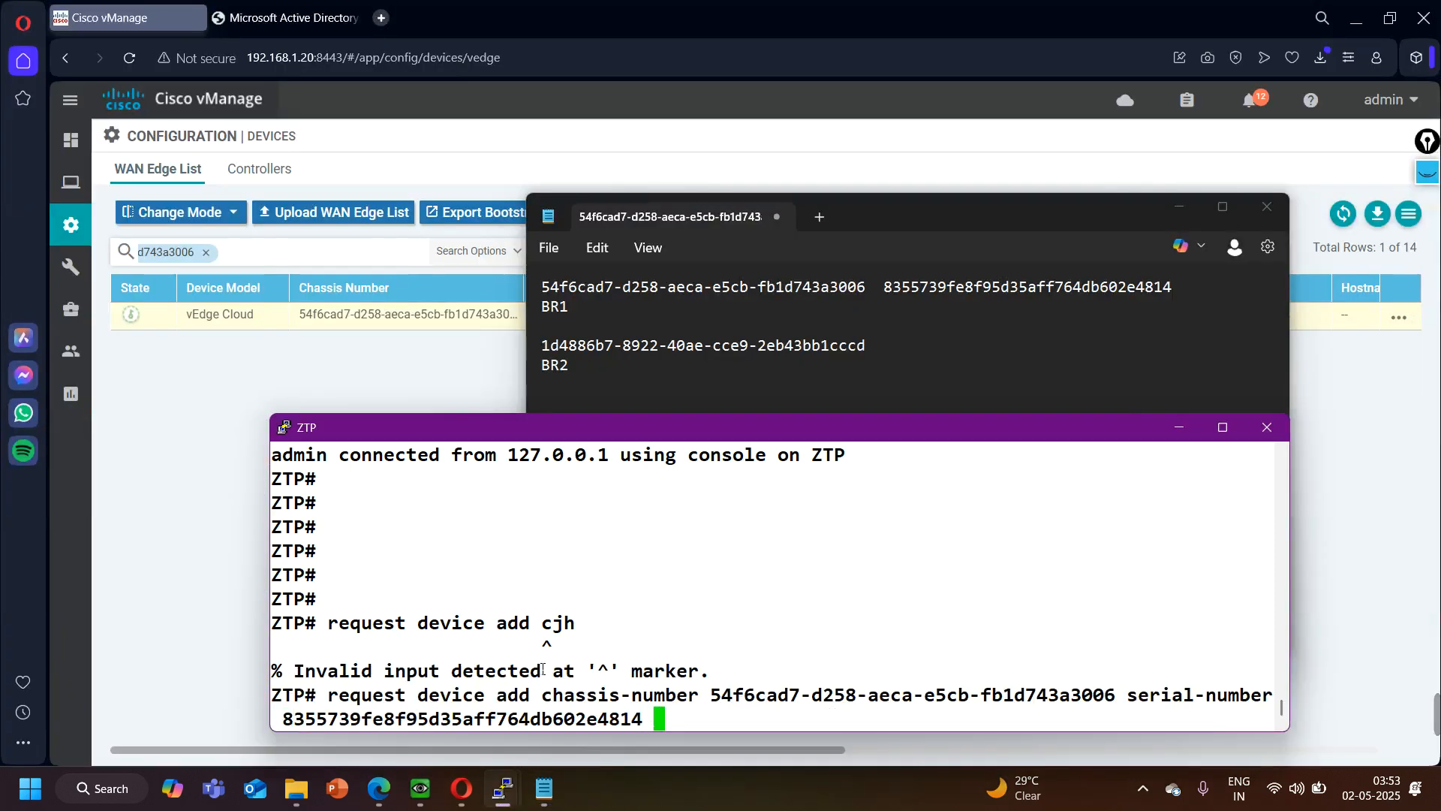
type("validity ")
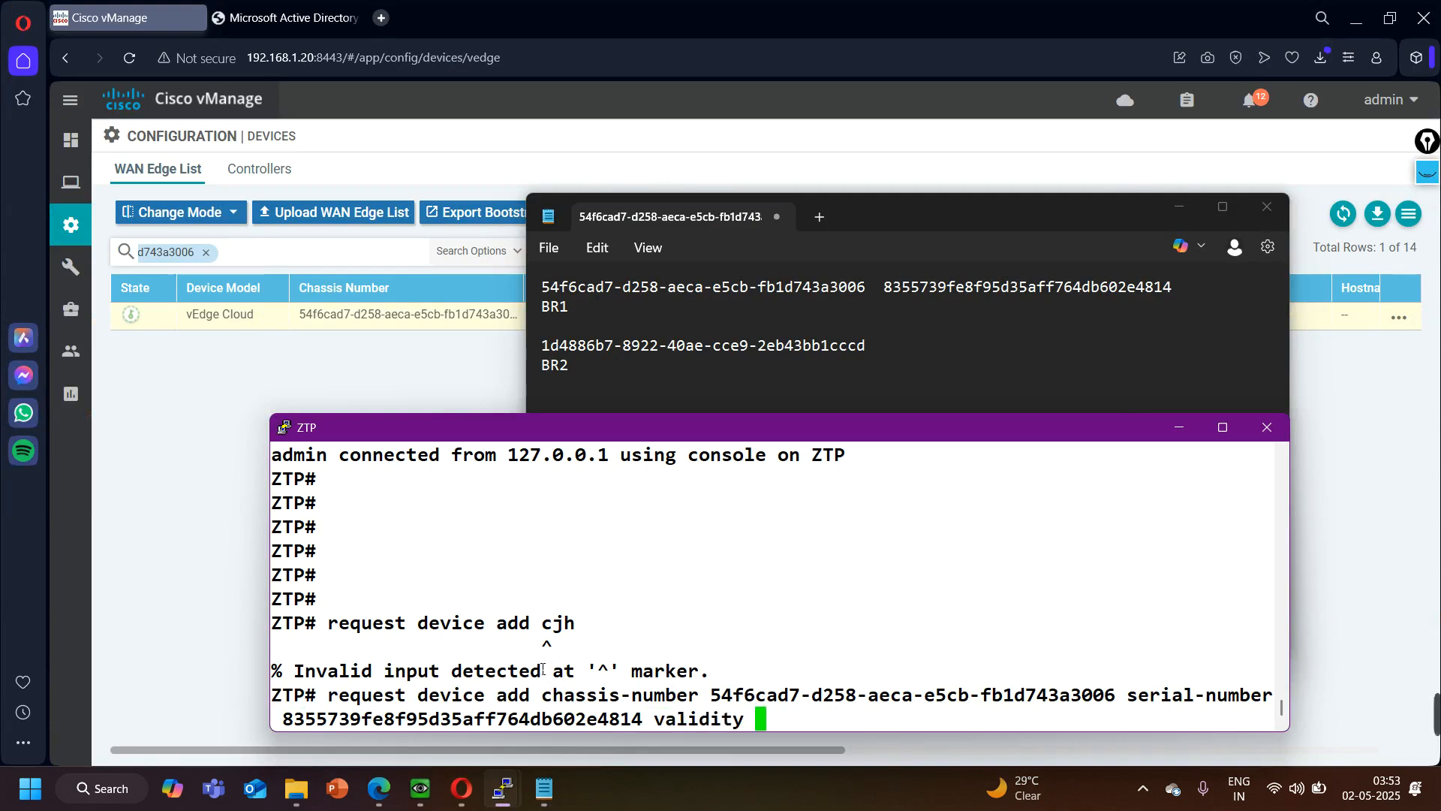
type("valid vbond 10")
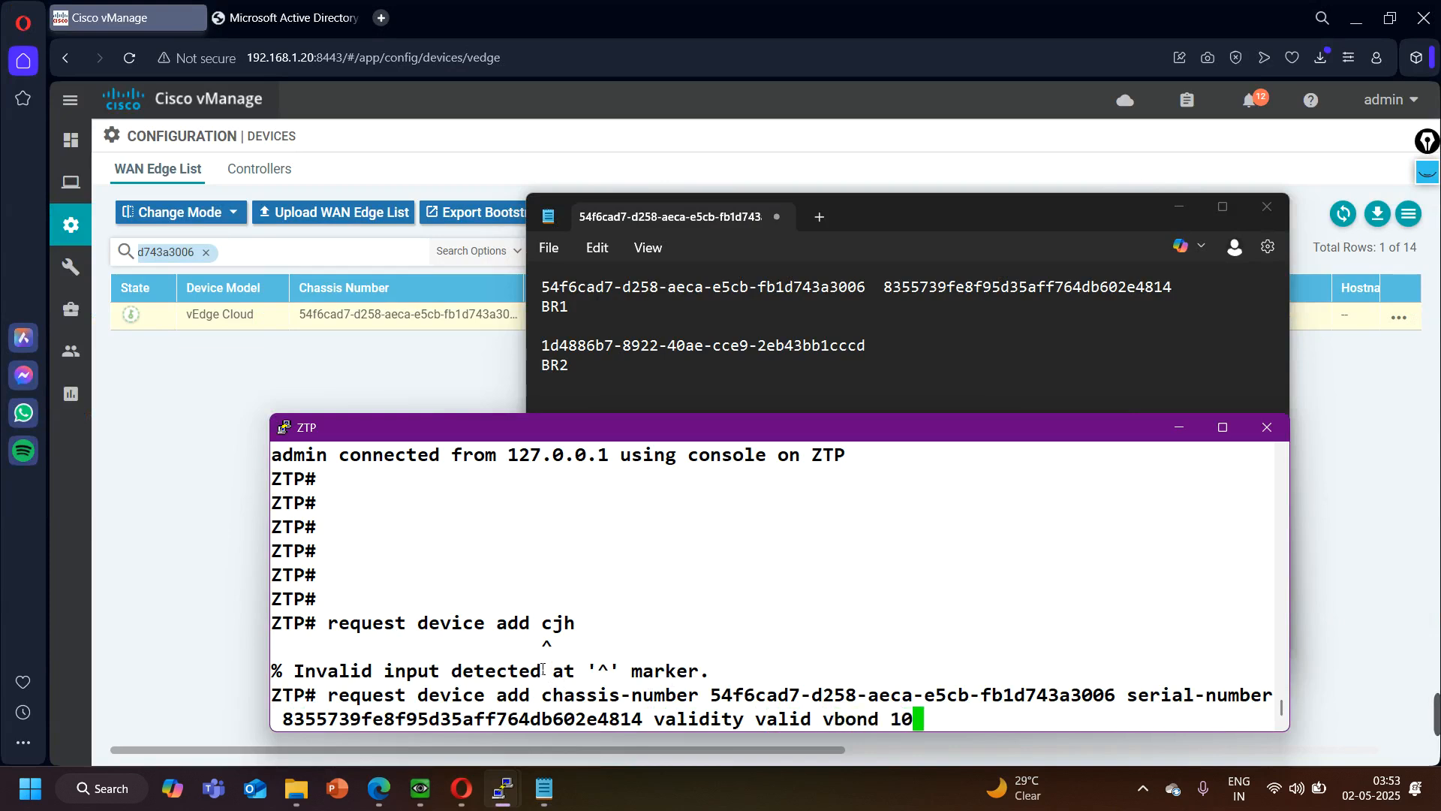
type("0.1.1.3")
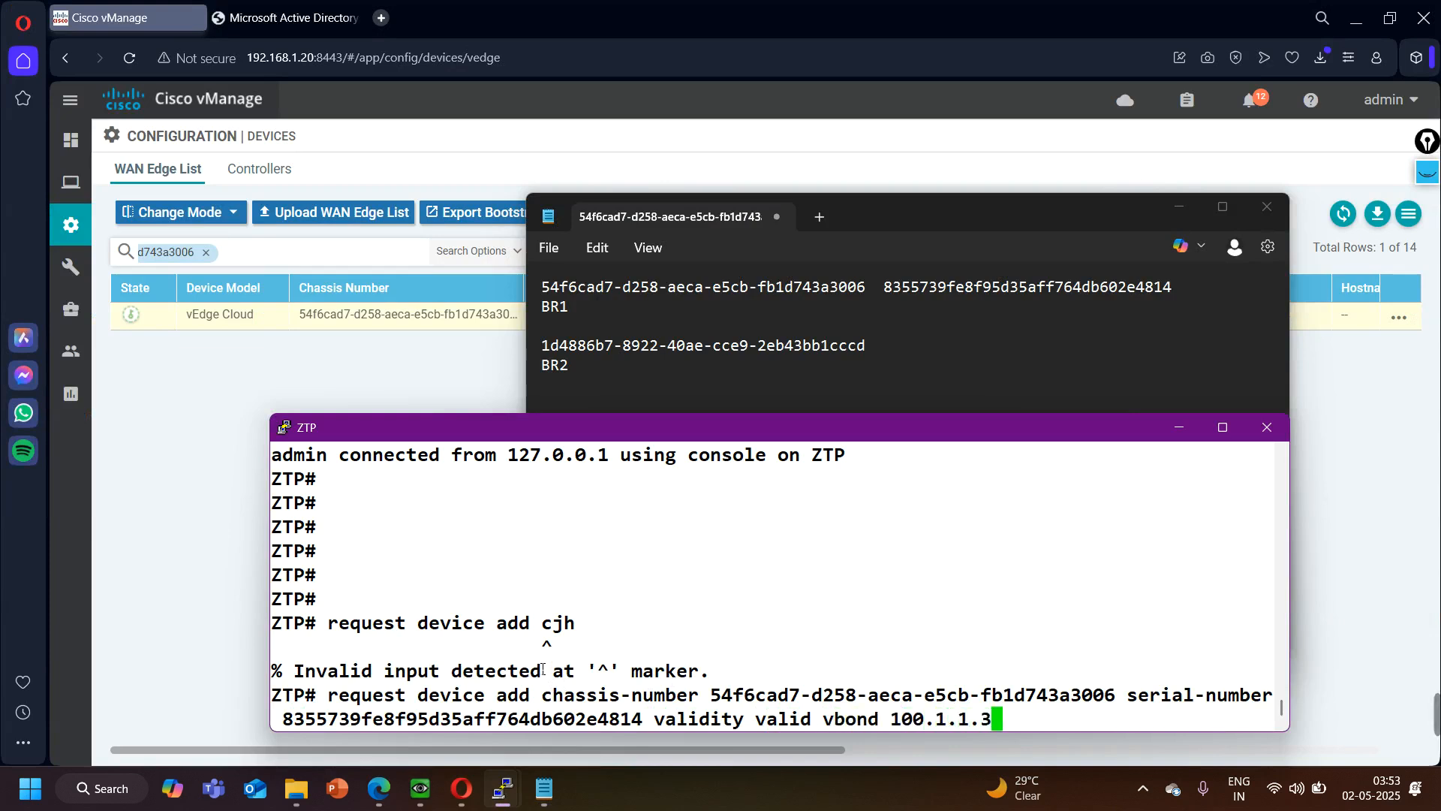
type(" og")
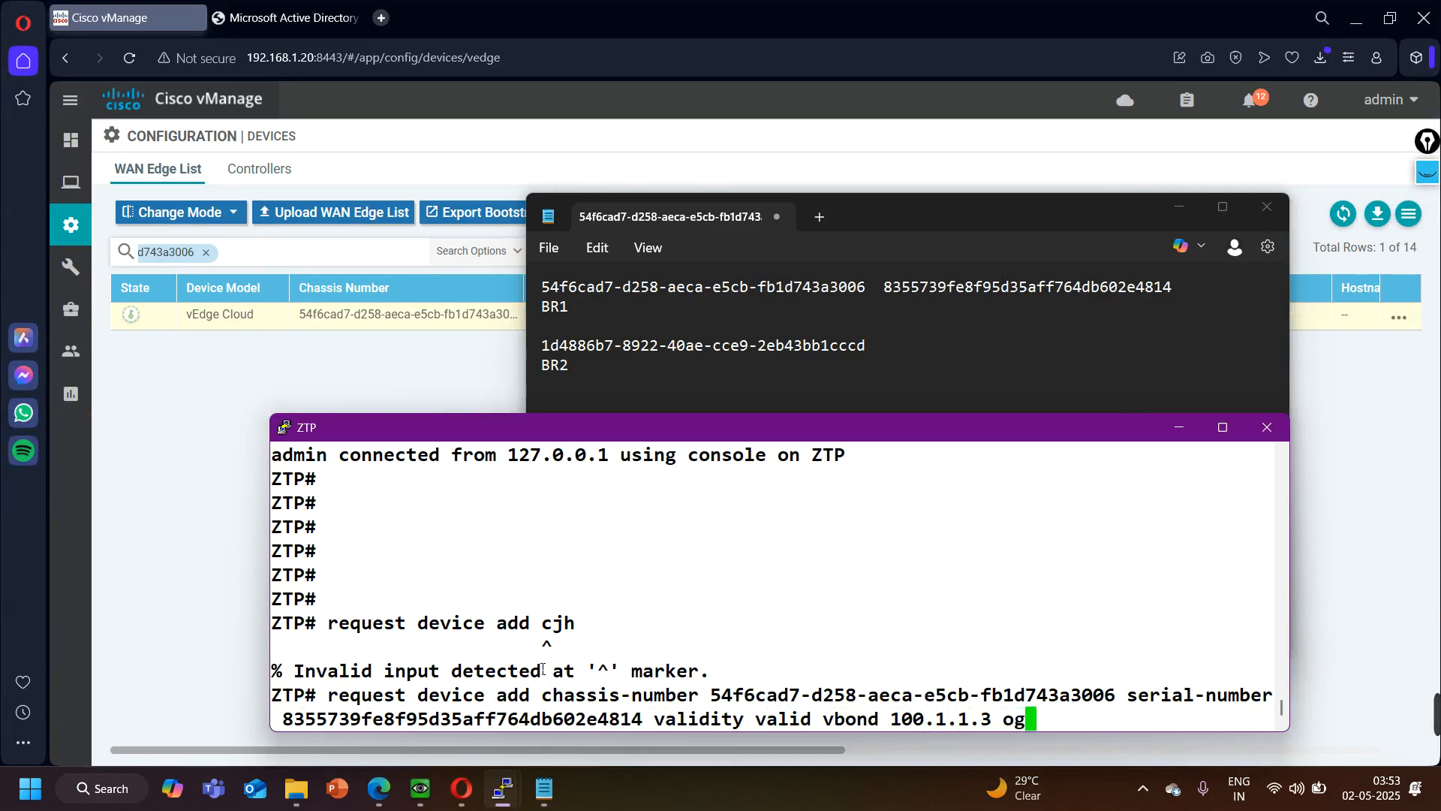
- Complete the device add command with "org-name nhindialab" and run it to register BR1
key("Return")
key("BackSpace")
type("r")
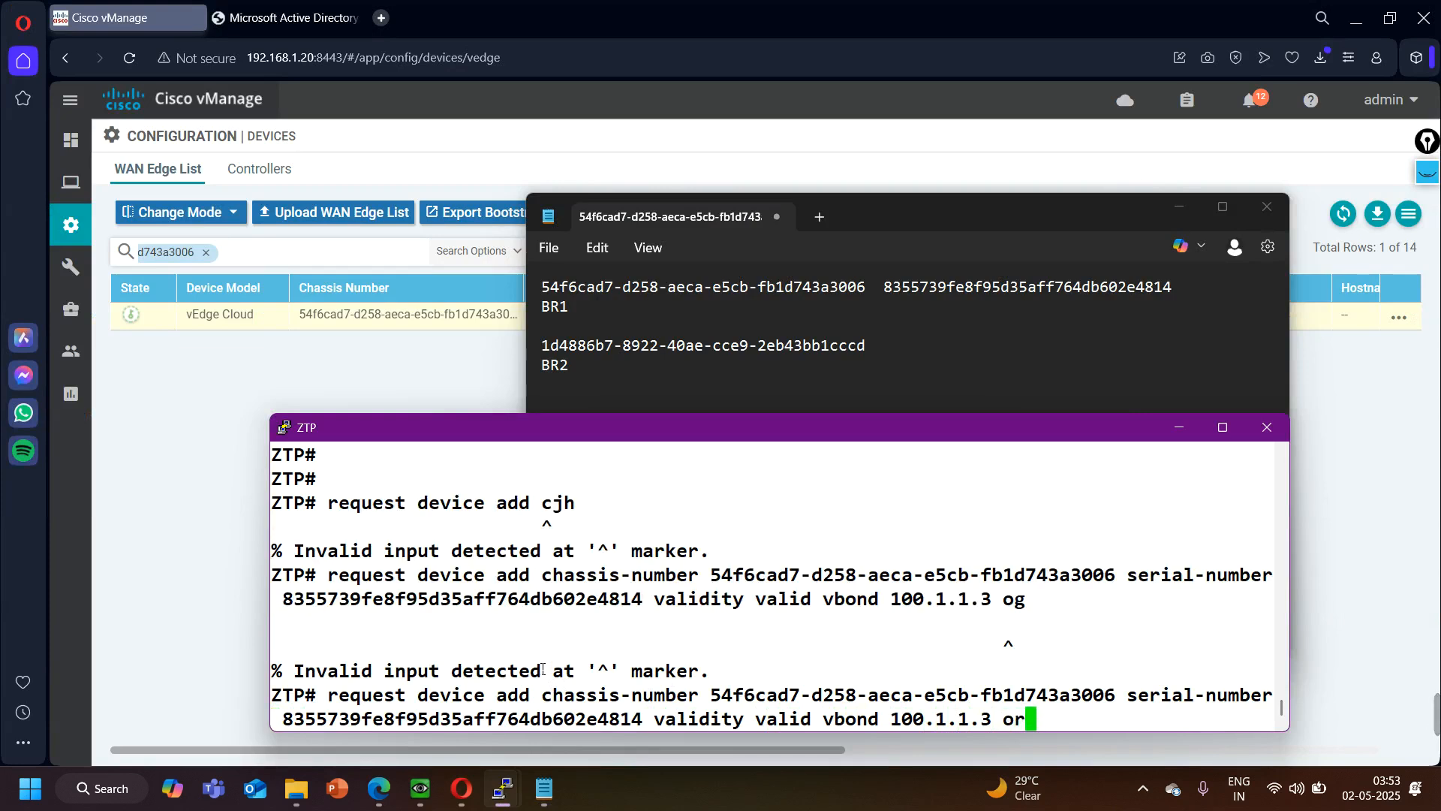
key("Tab")
type("nh")
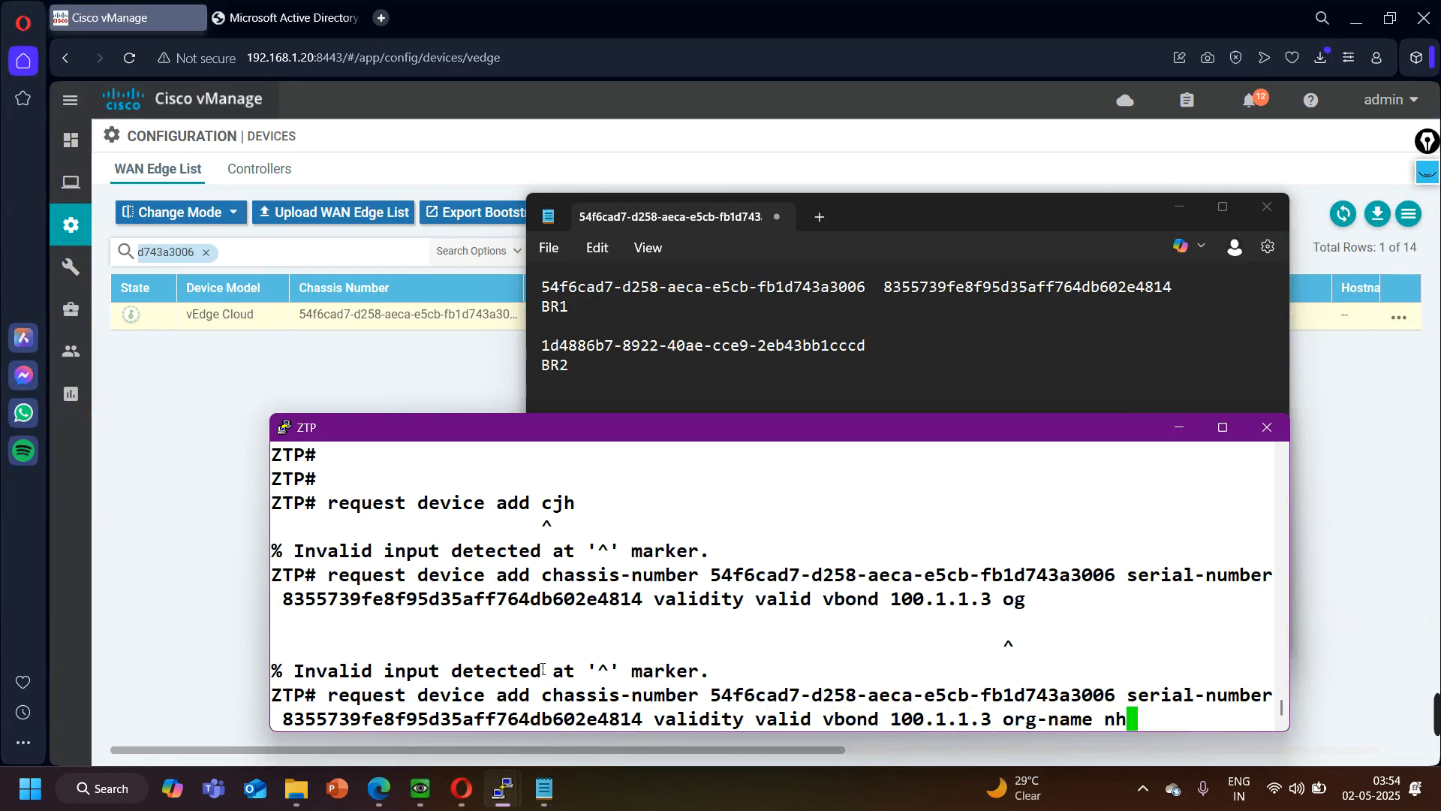
type("indialab")
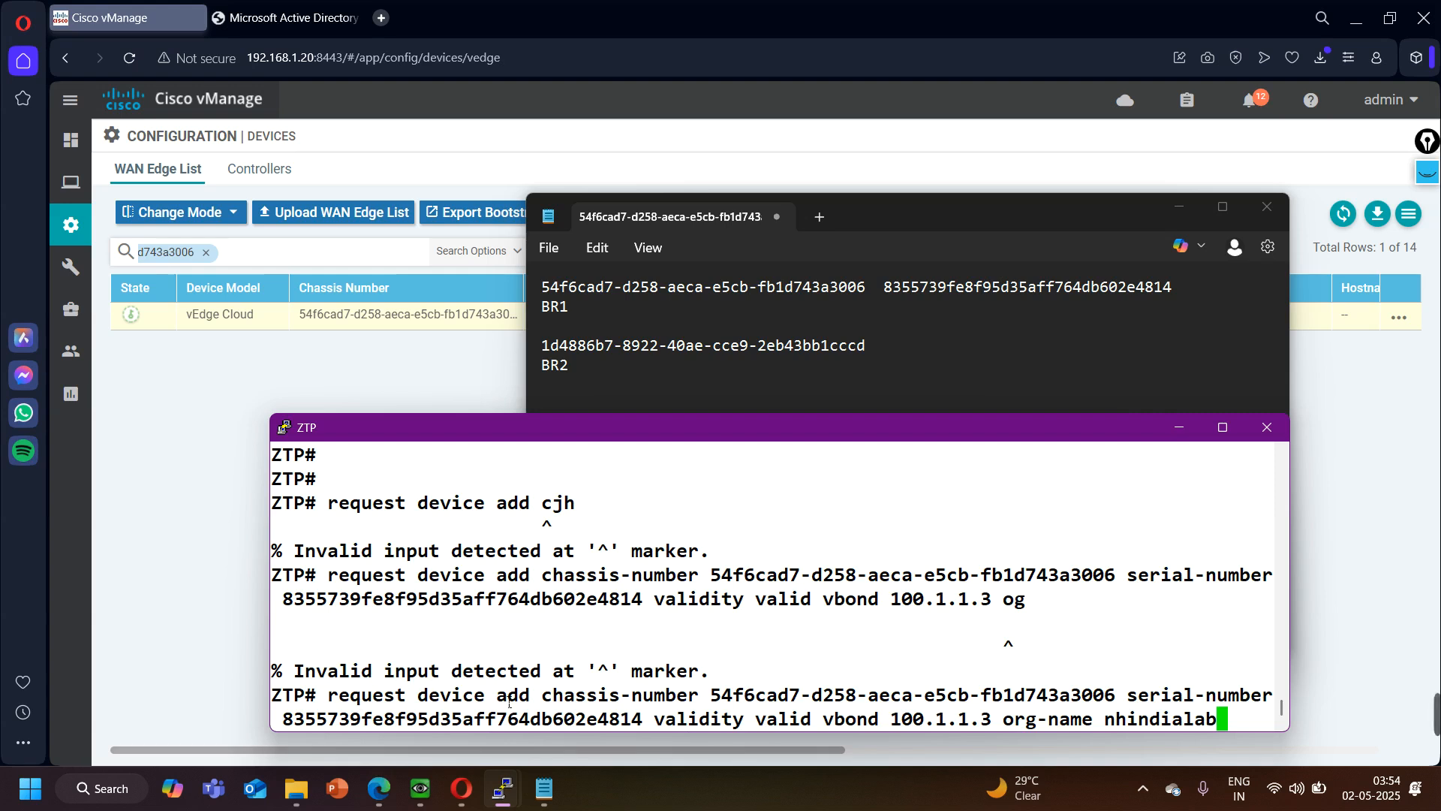
key("Return")
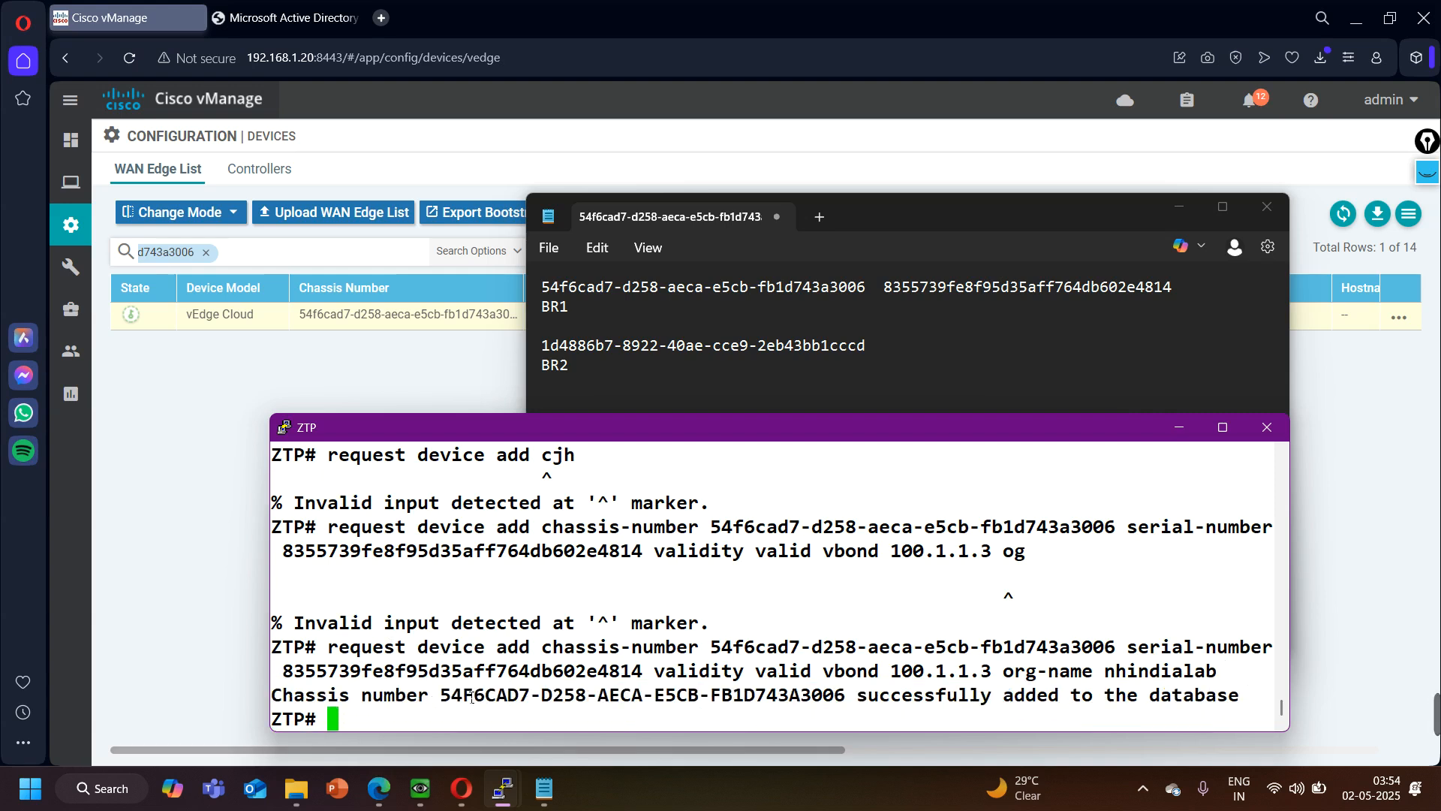
- Run "show ztp entries" and review the entry's chassis, serial, validity, vBond, organization and root certificate fields
key("Return")
key("Return")
key("Return")
key("Return")
key("Return")
key("Return")
key("Return")
key("Return")
key("Return")
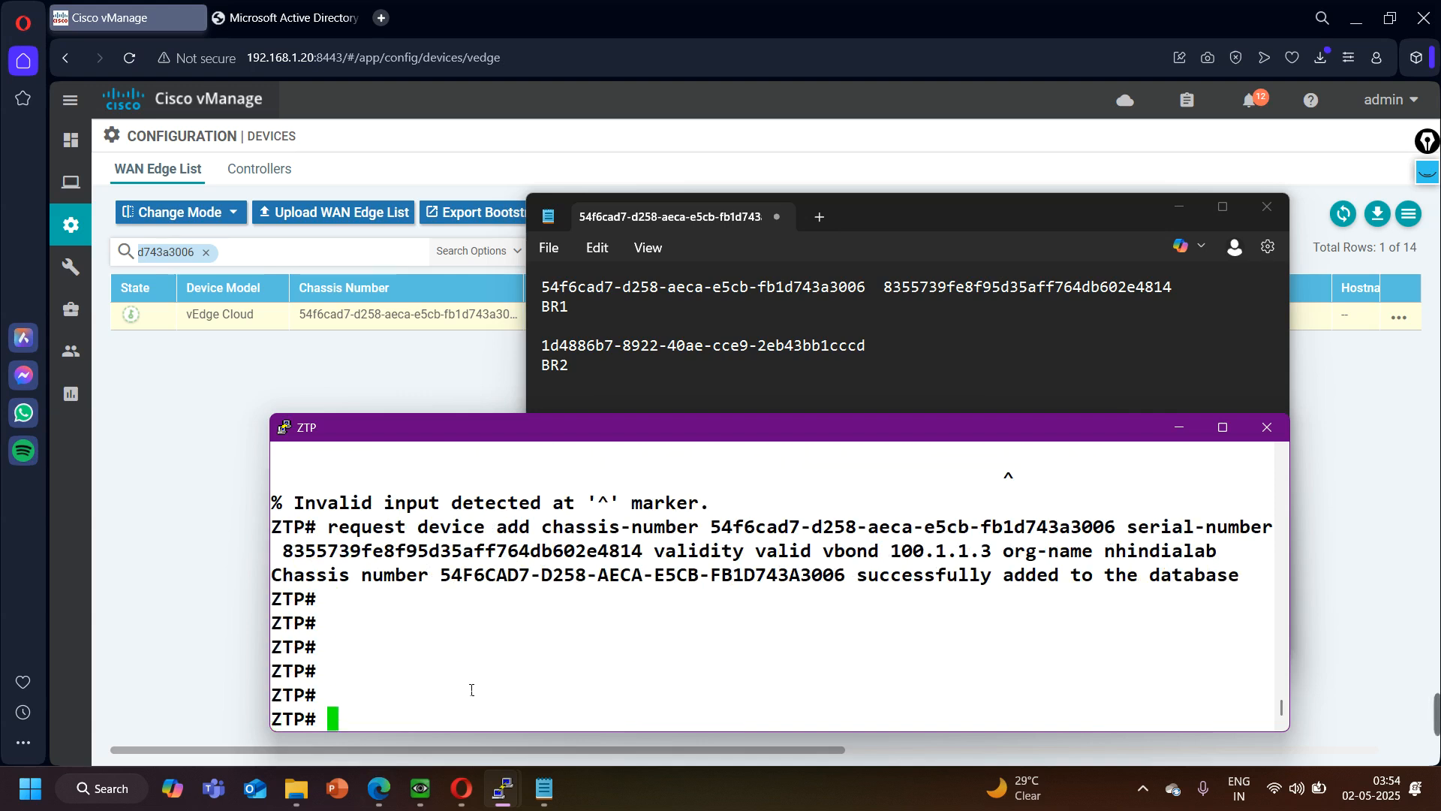
key("Return")
type("show ")
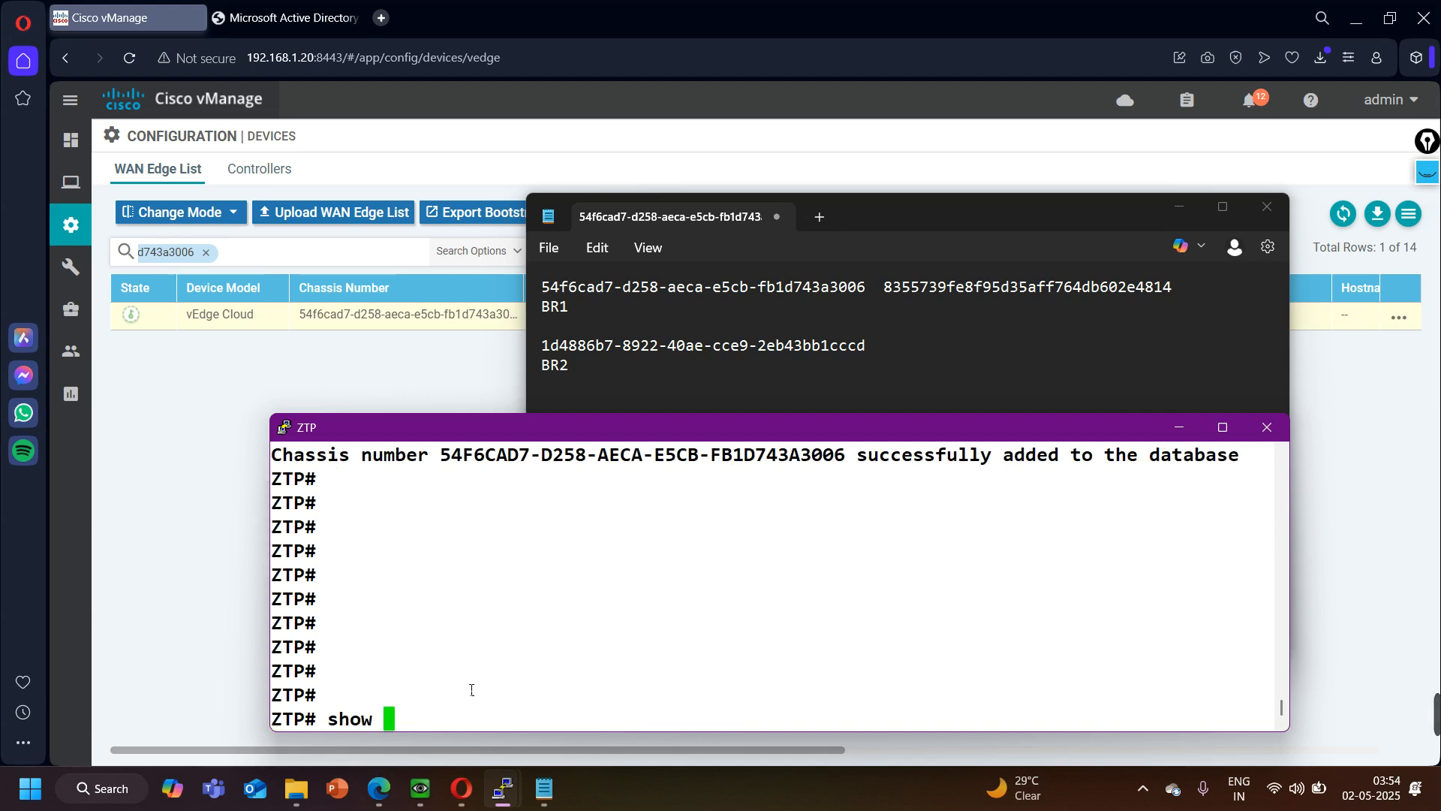
type("ztp entries")
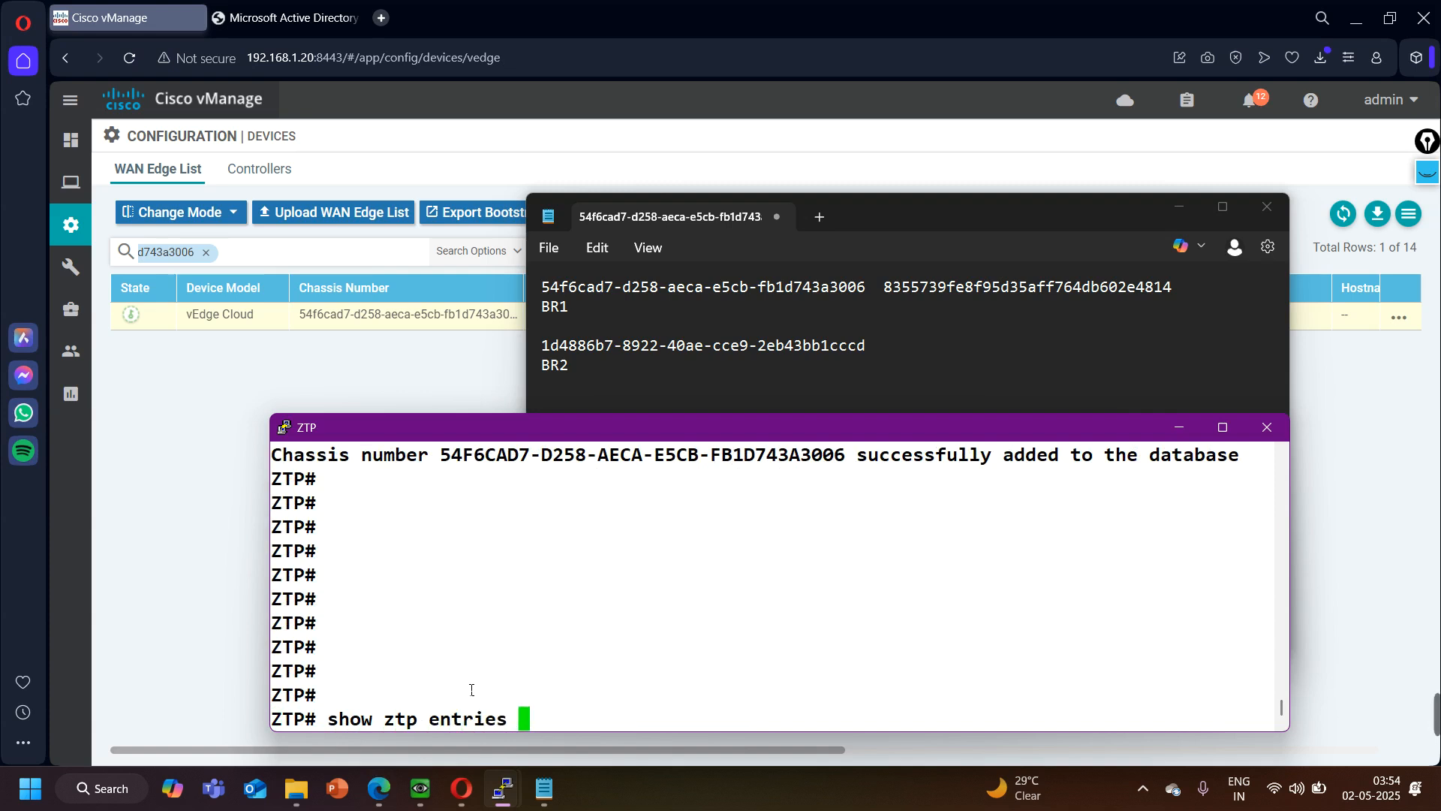
key("Return")
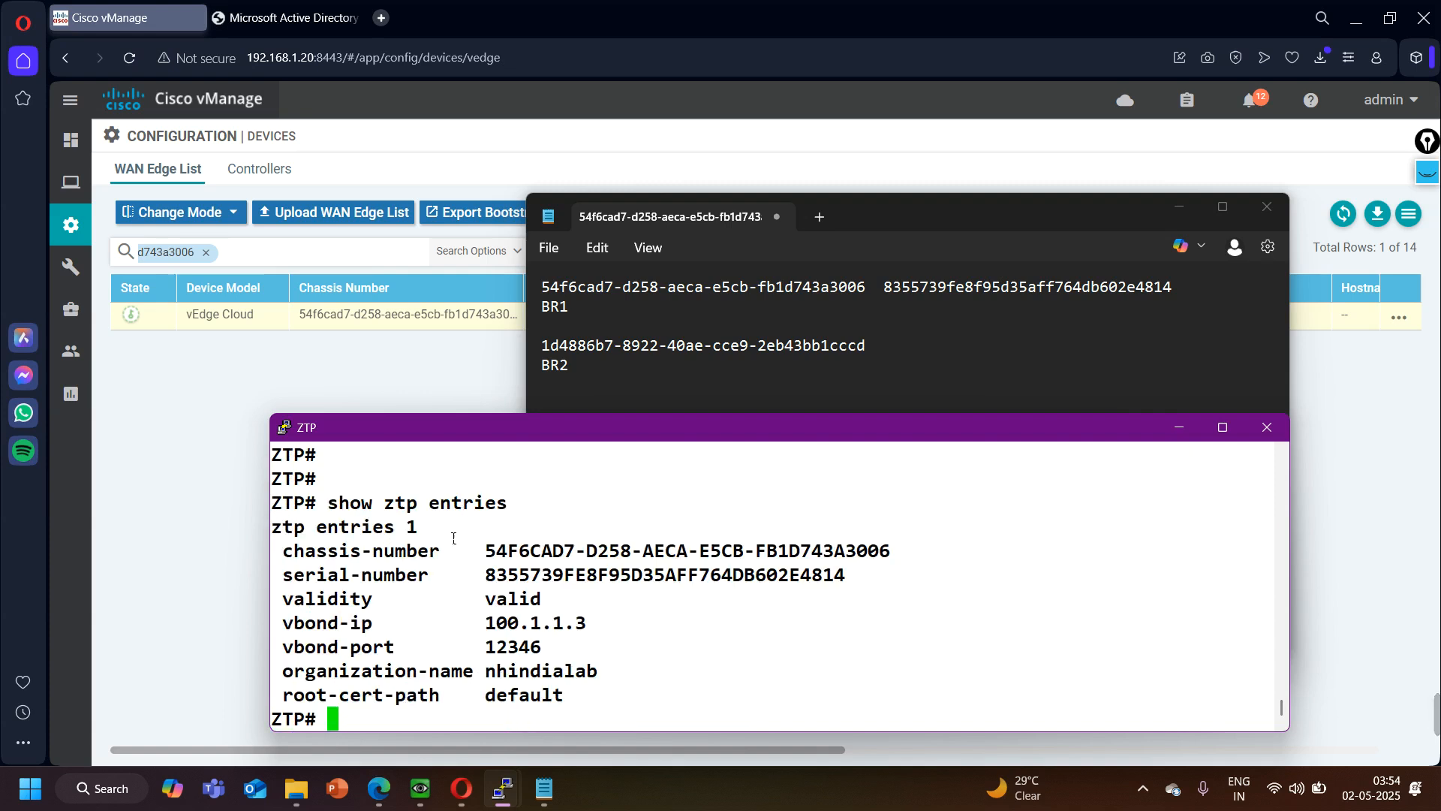
left_click_drag(295, 560, 884, 550)
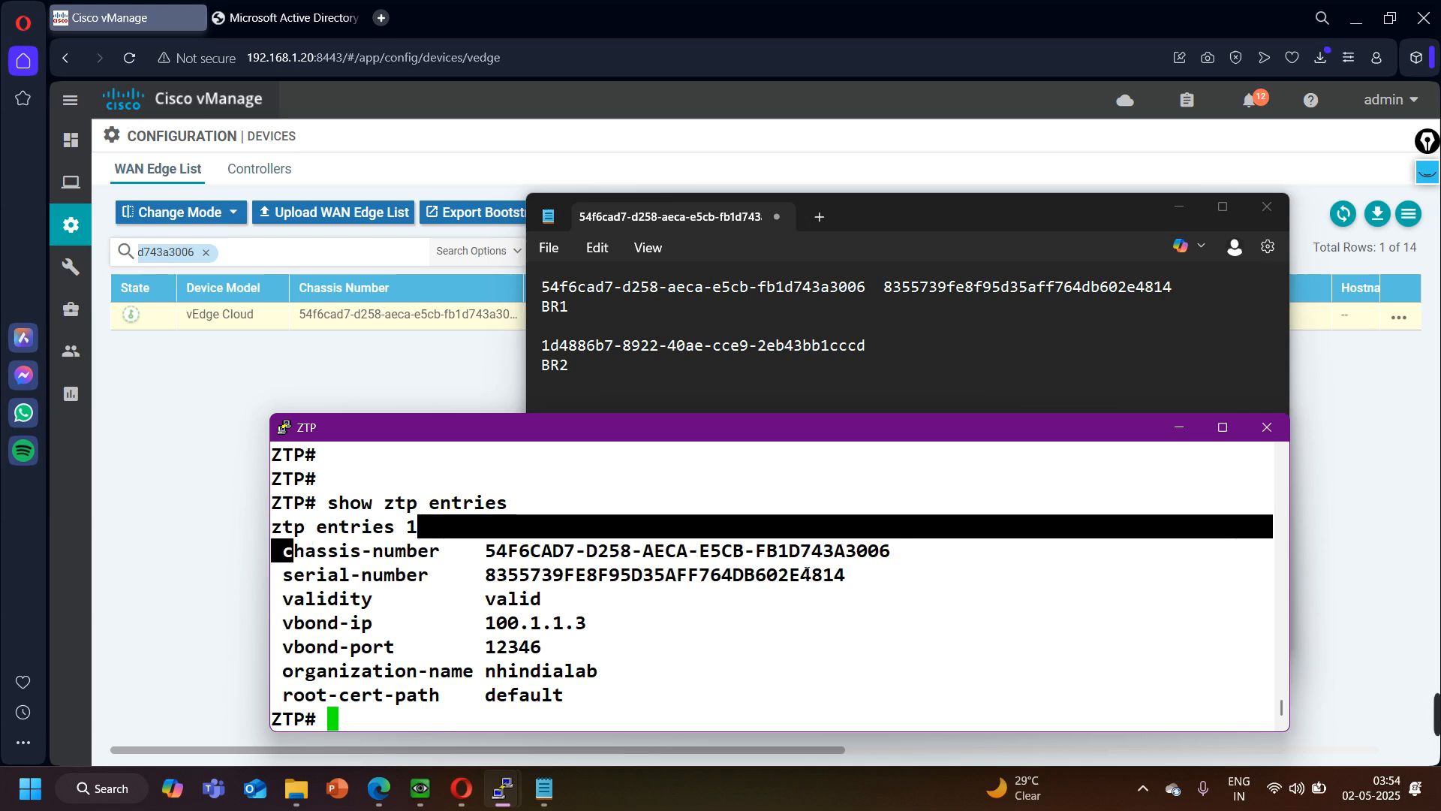
left_click_drag(307, 572, 710, 574)
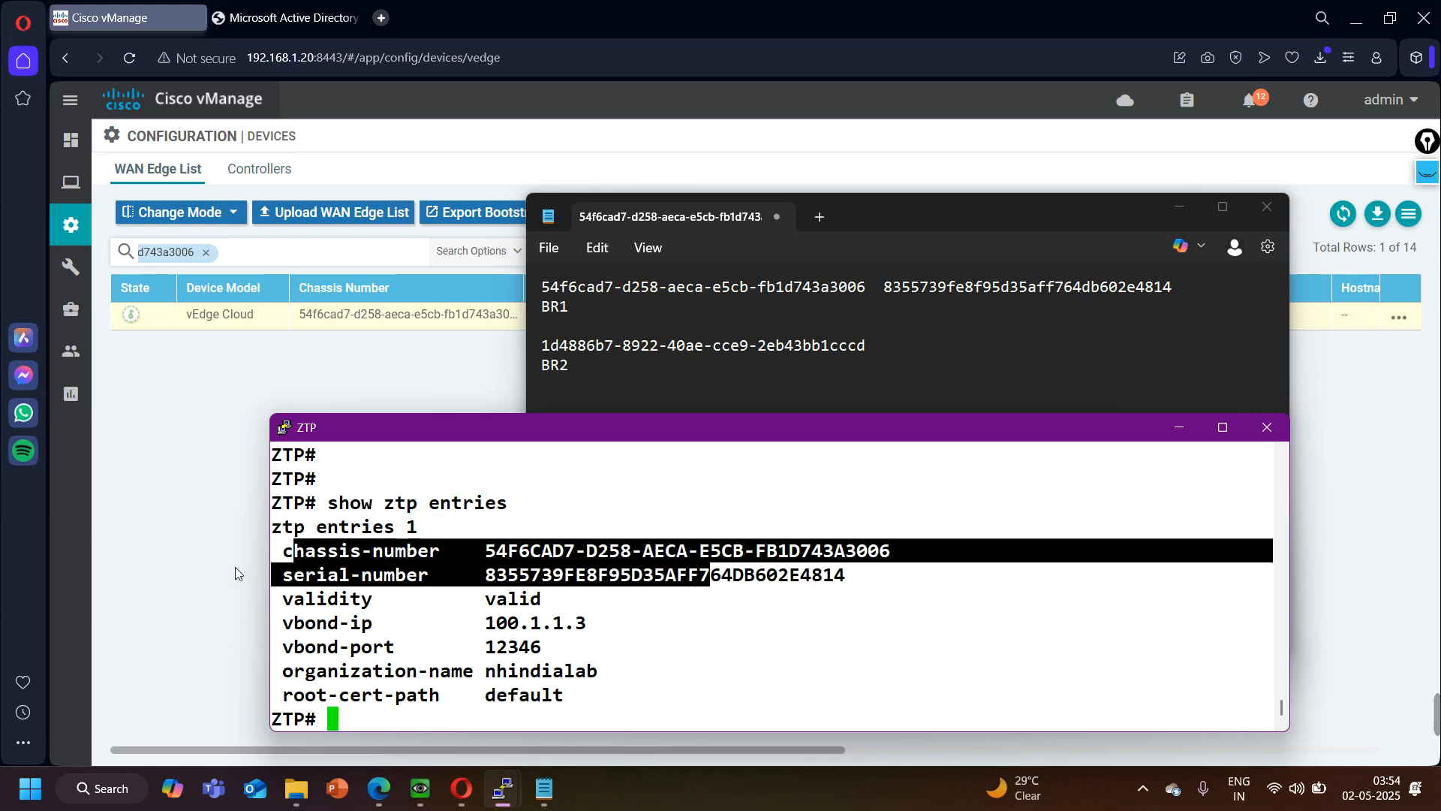
left_click_drag(292, 603, 557, 601)
left_click_drag(330, 625, 531, 638)
left_click_drag(324, 652, 563, 652)
left_click_drag(411, 674, 561, 674)
left_click_drag(339, 695, 523, 694)
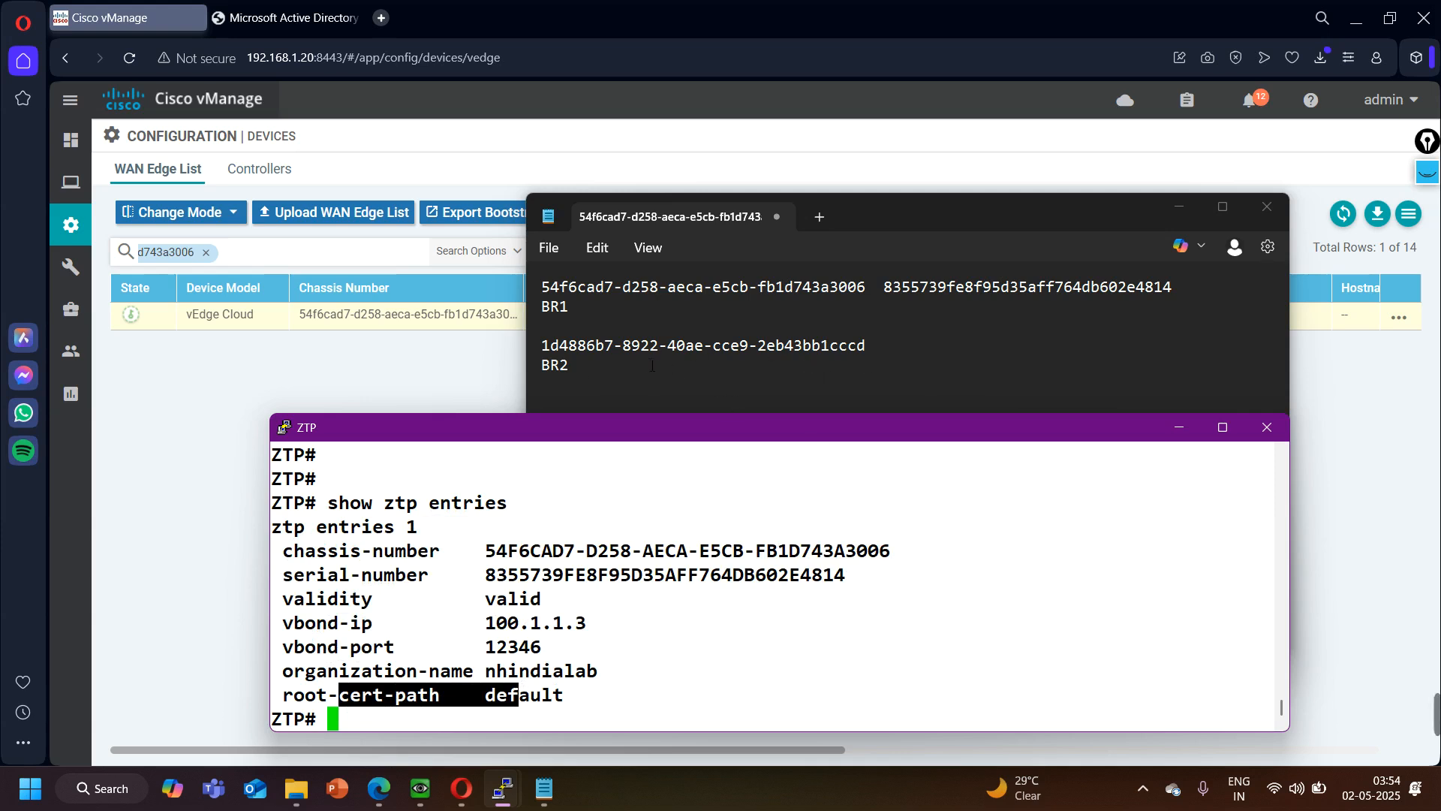
- Copy BR2's chassis number from the Notepad notes and filter vManage's WAN Edge List by it in place of BR1's
left_click_drag(870, 346, 559, 351)
key("ctrl+c")
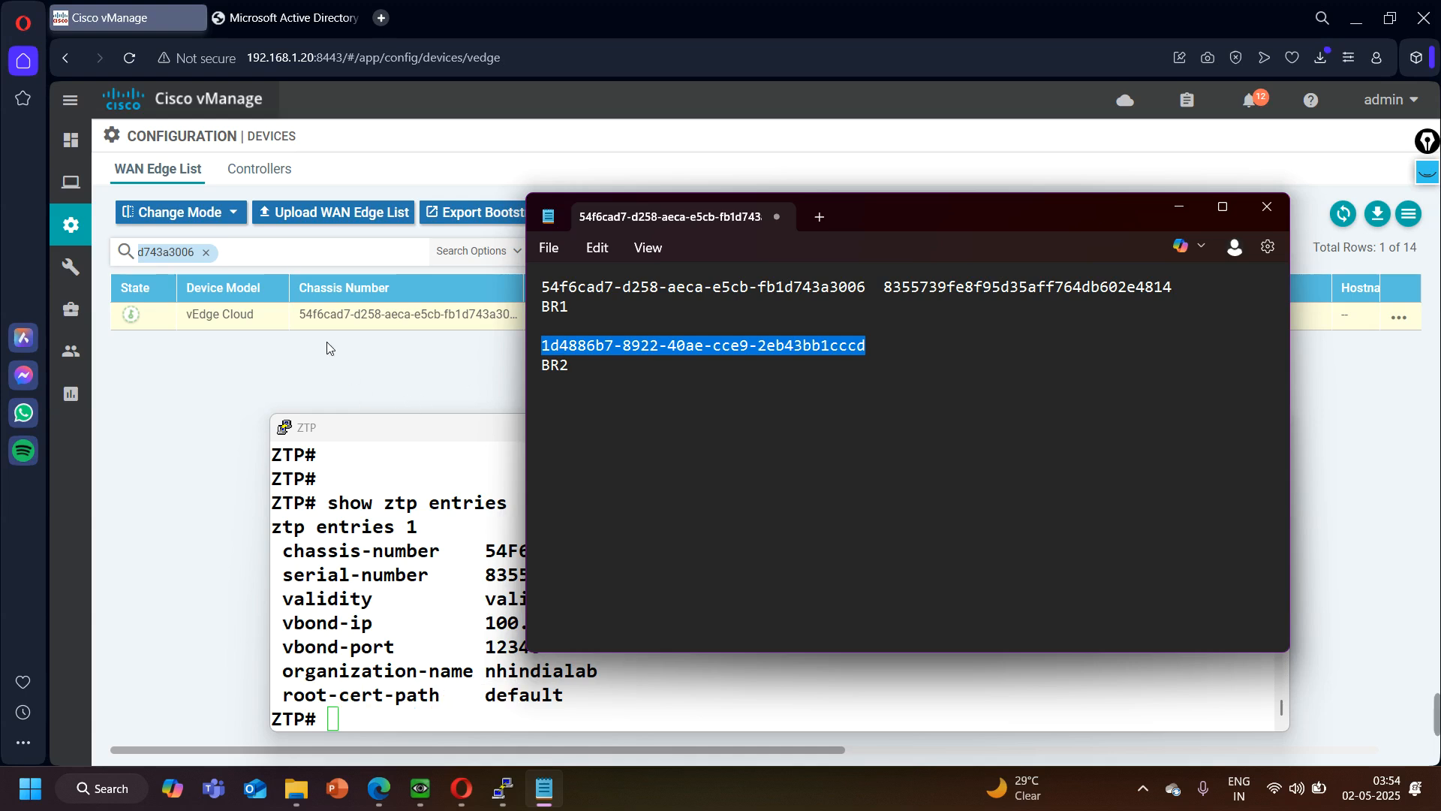
left_click(206, 253)
left_click(205, 253)
left_click(237, 254)
key("ctrl+v")
key("Return")
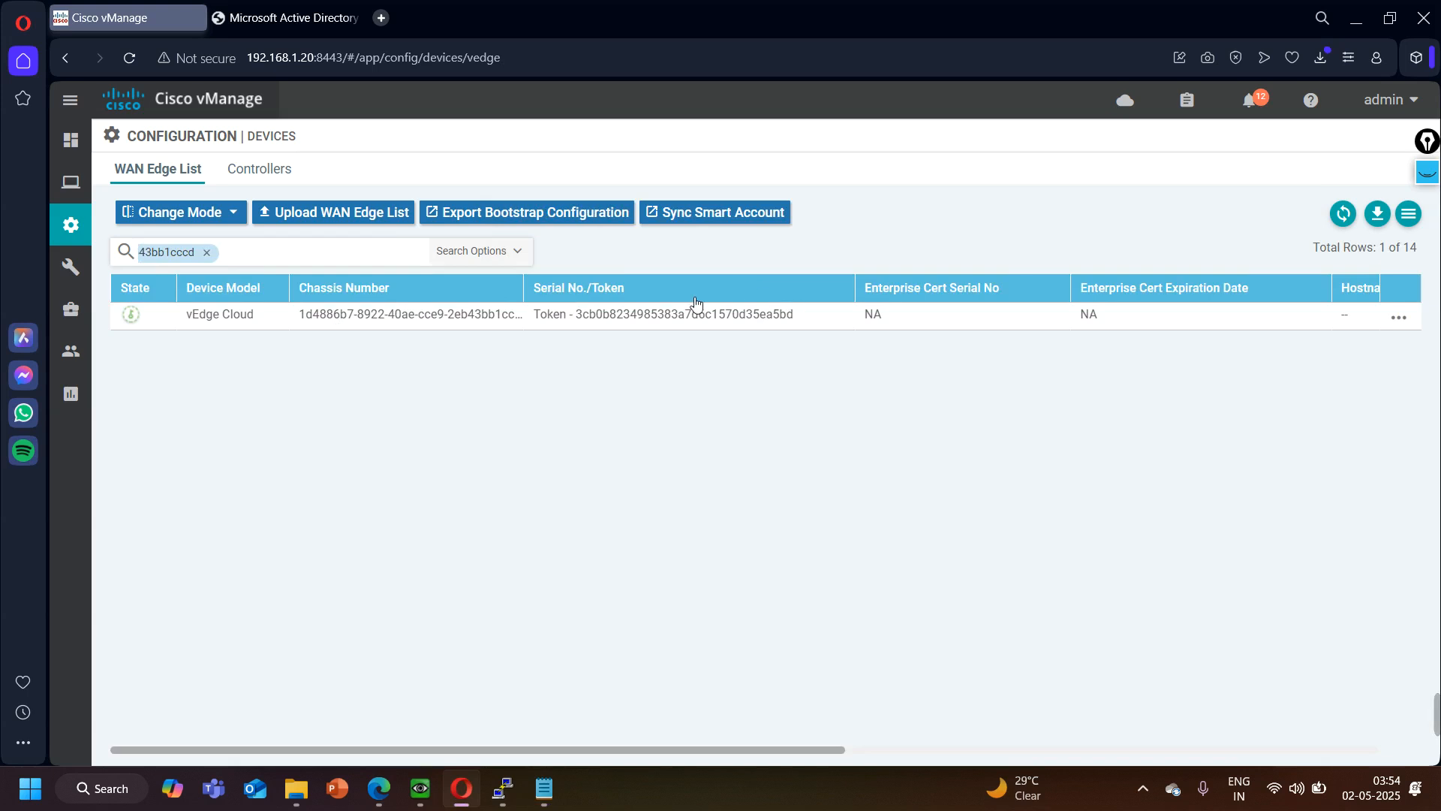
- Copy BR2's token from the WAN Edge List into the Notepad notes beside BR2's chassis number
left_click_drag(797, 316, 577, 317)
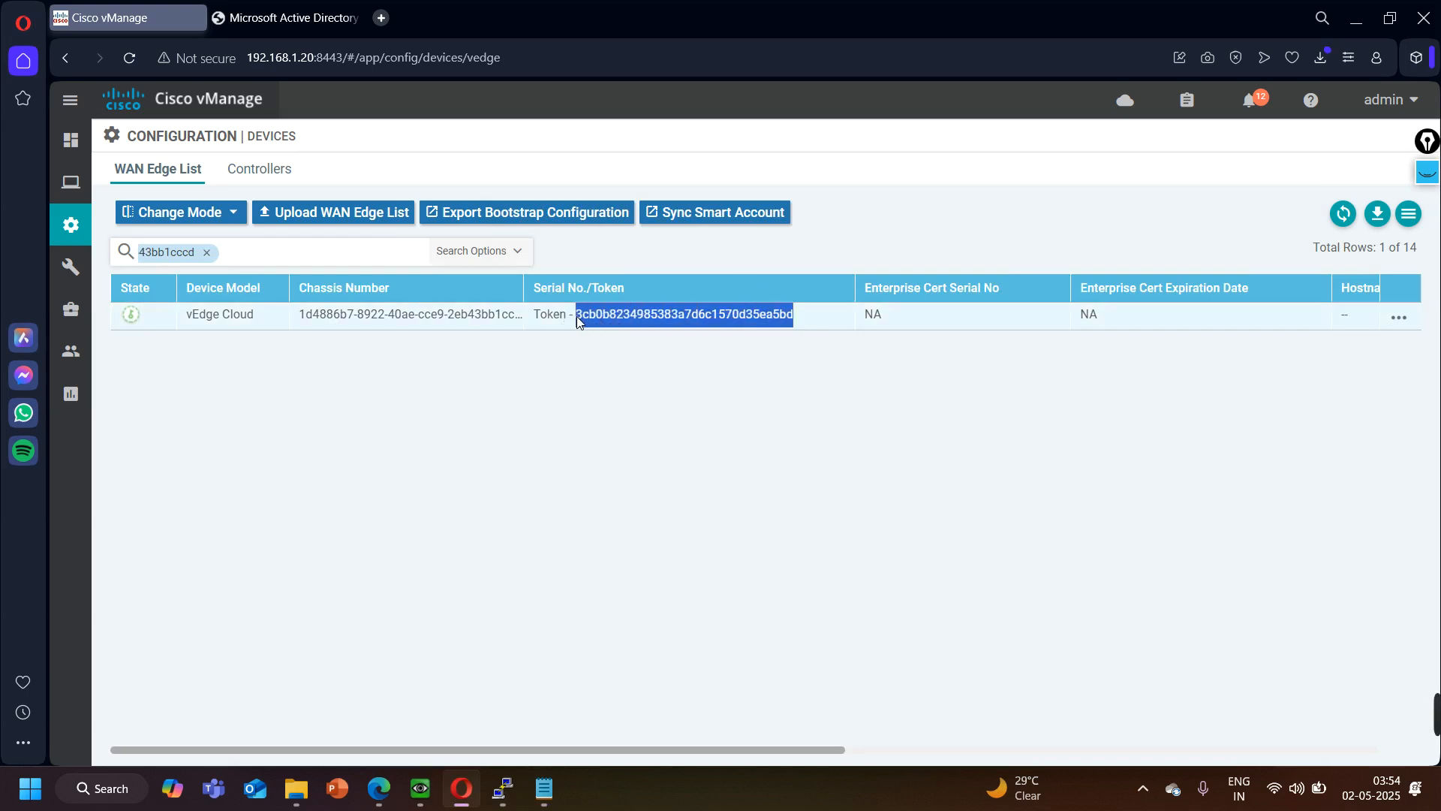
left_click(678, 284)
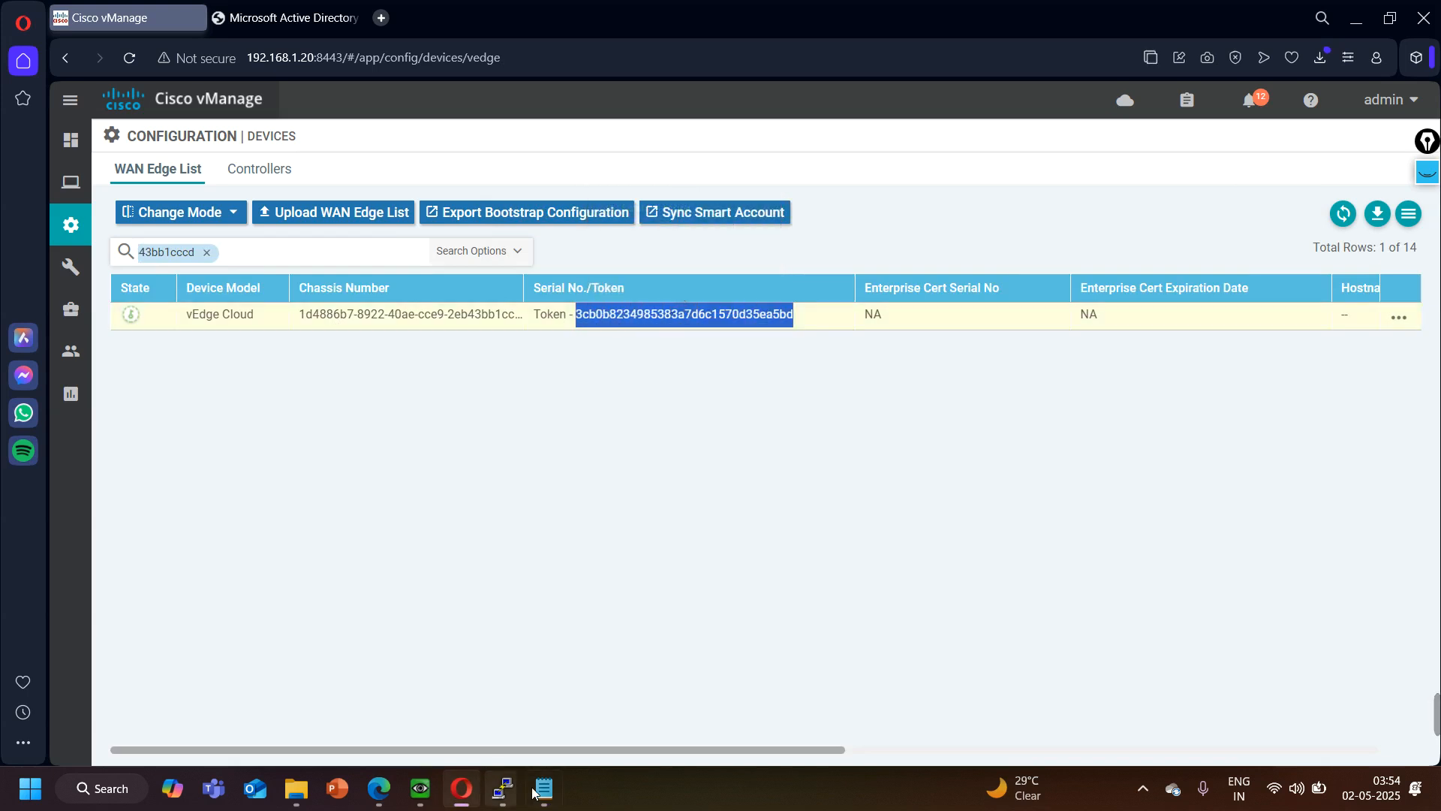
left_click(542, 788)
left_click(936, 347)
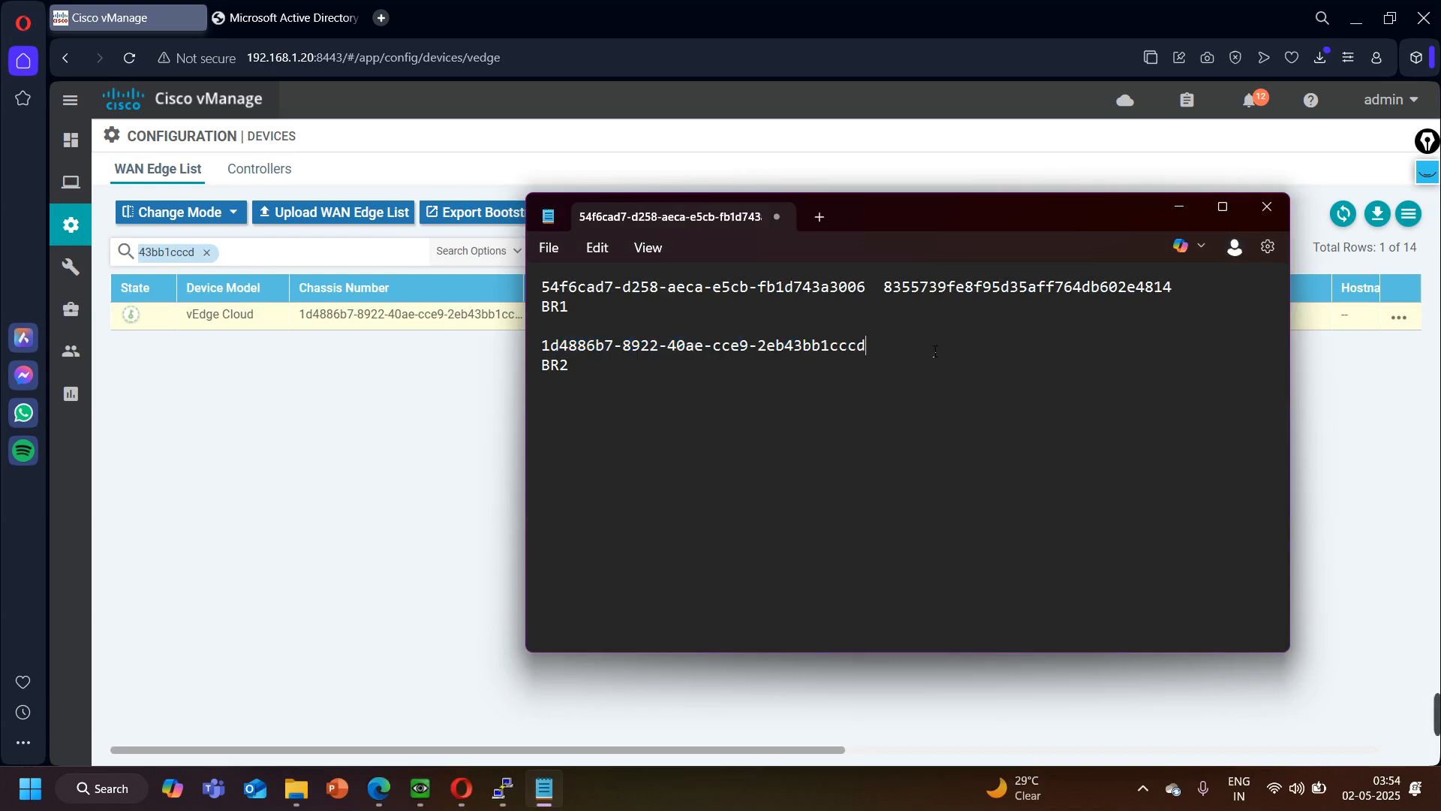
key("ctrl+v")
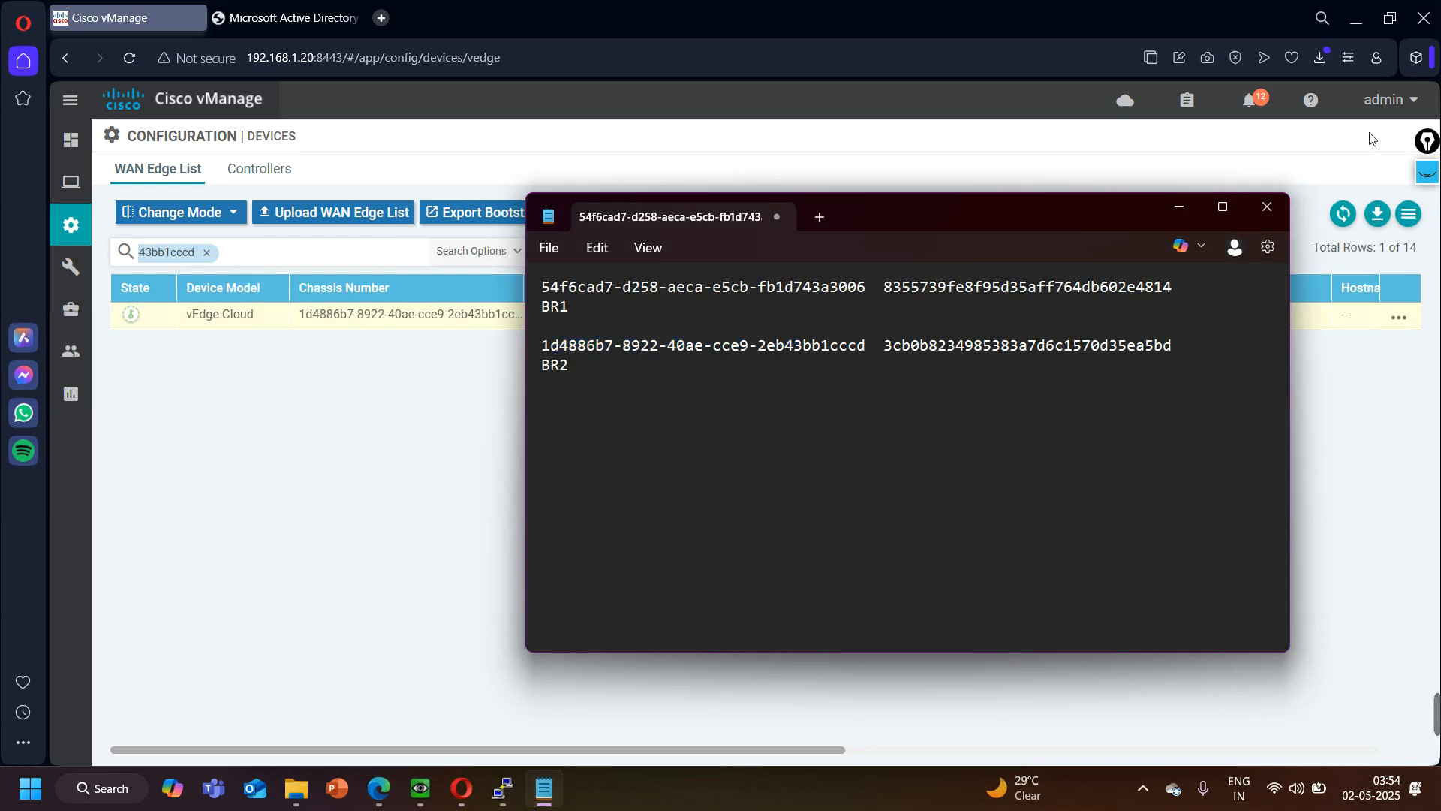
- Minimize vManage, return to the ZTP console and begin the command "request device add chassis-number"
left_click(1356, 20)
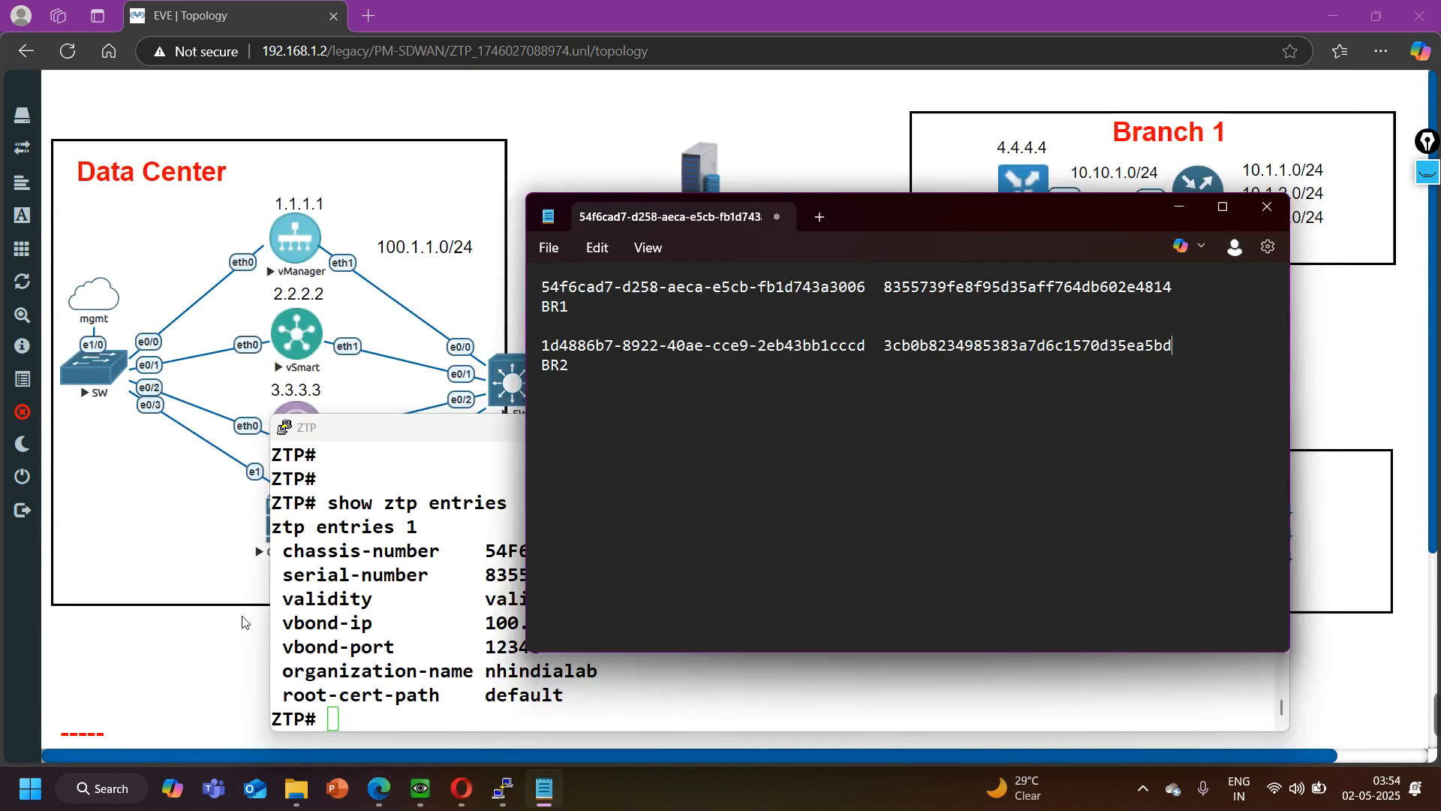
left_click(231, 693)
mouse_move(503, 788)
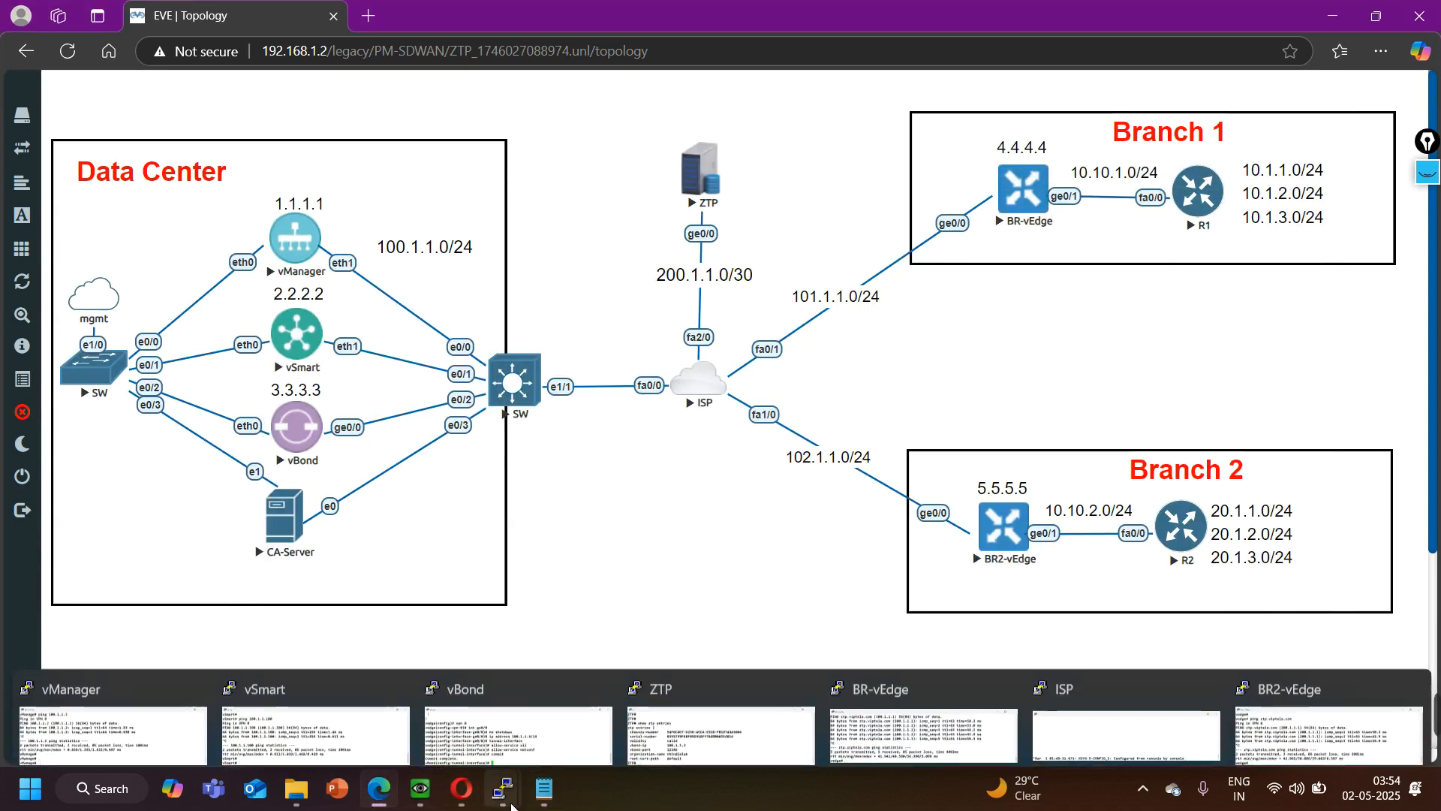
left_click(773, 709)
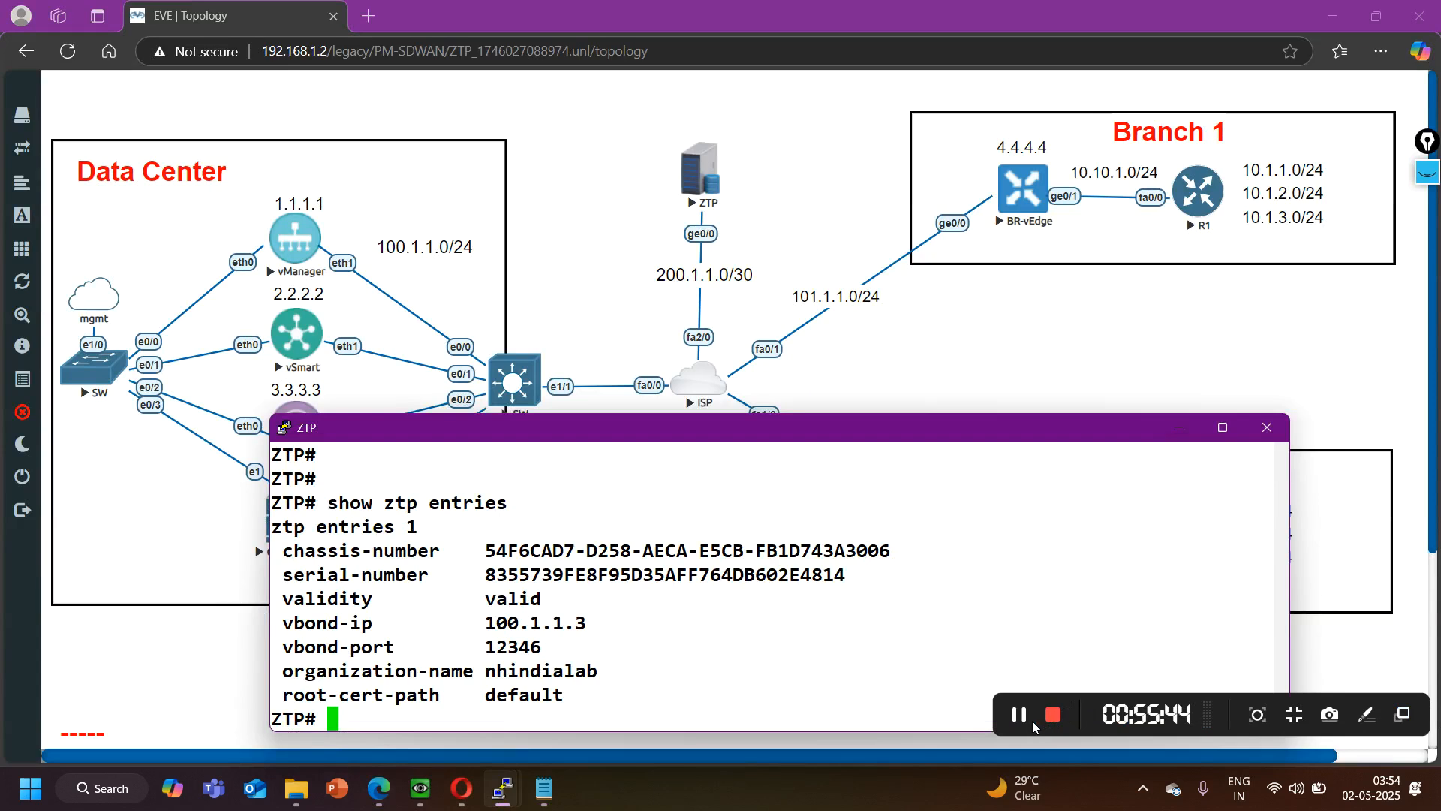
left_click(1019, 714)
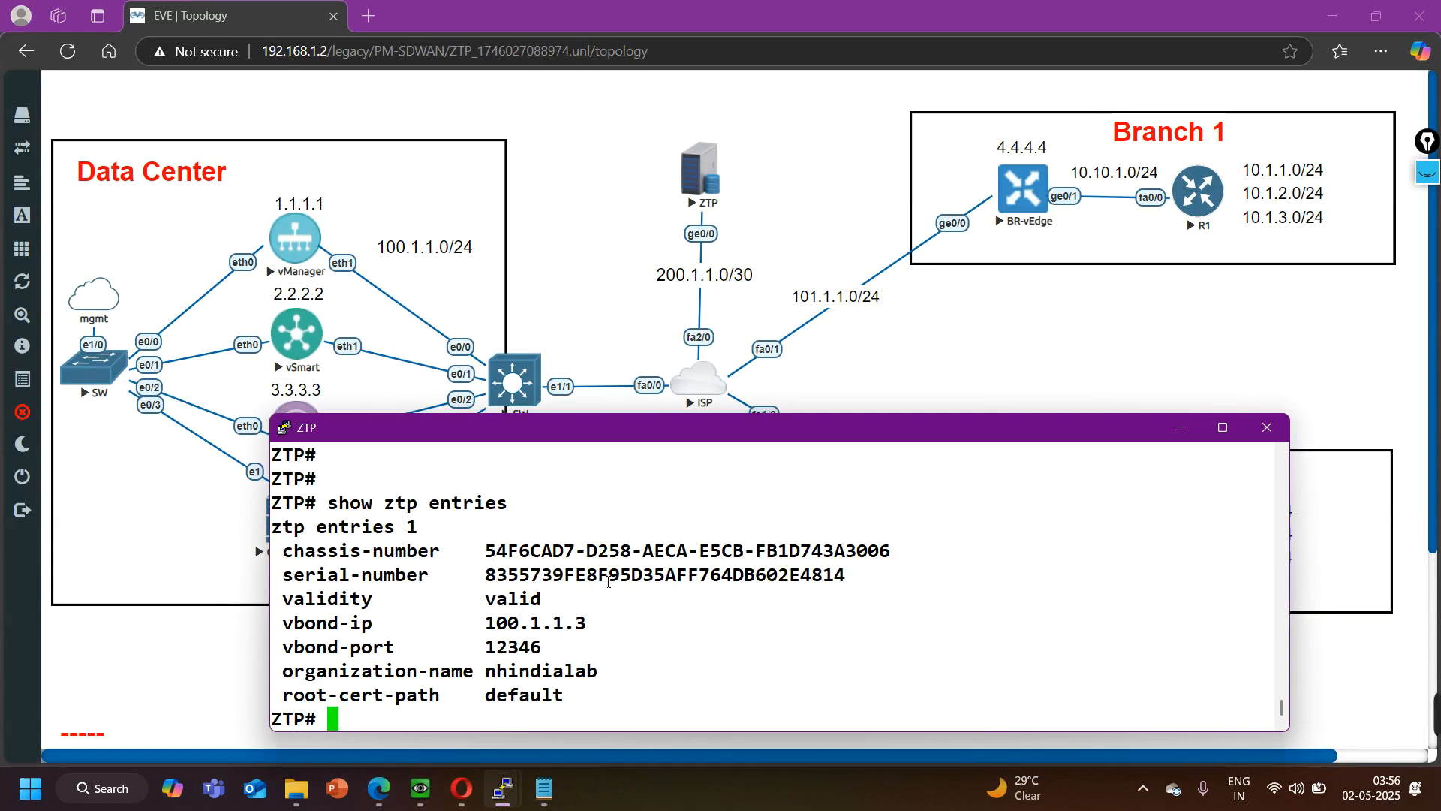
type("request ")
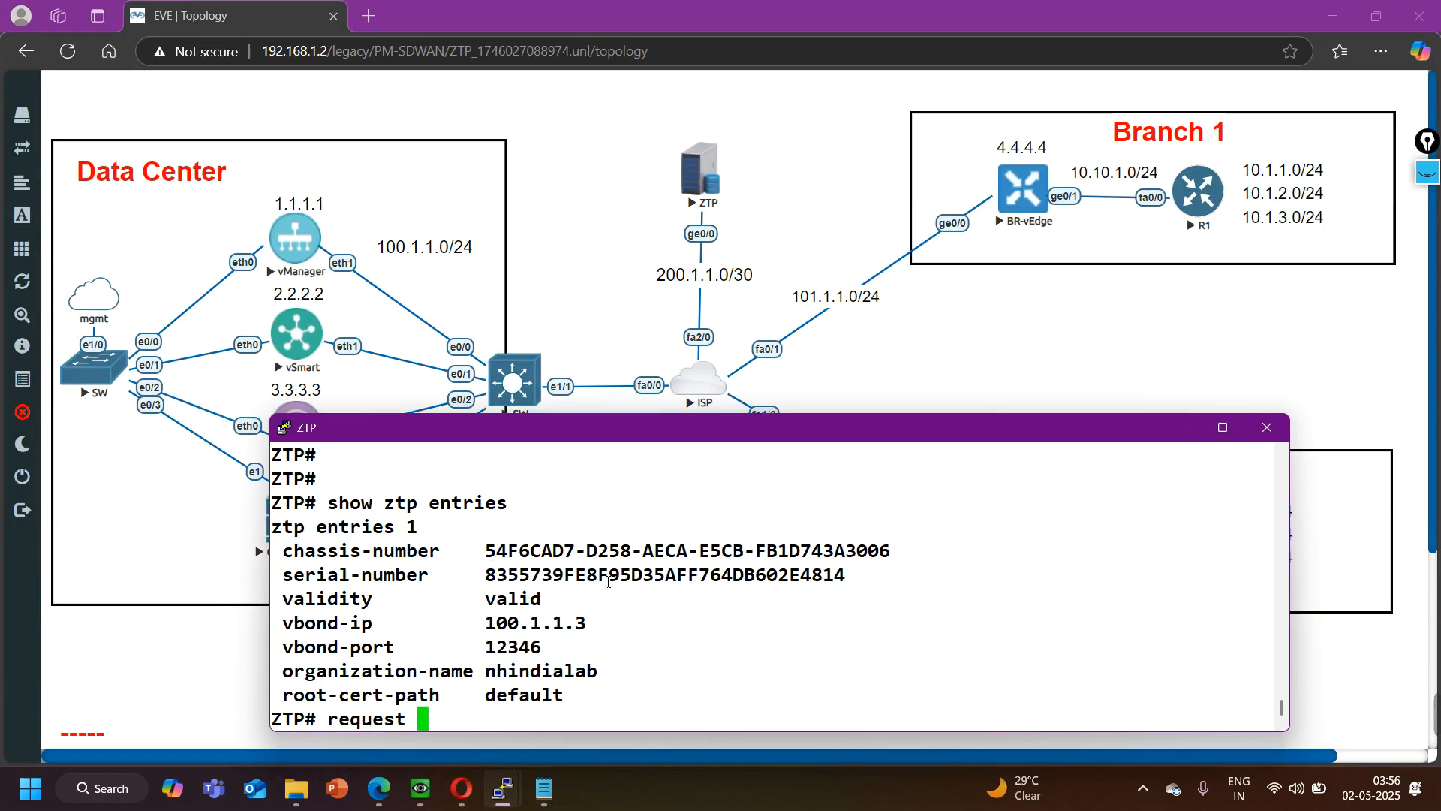
type("device")
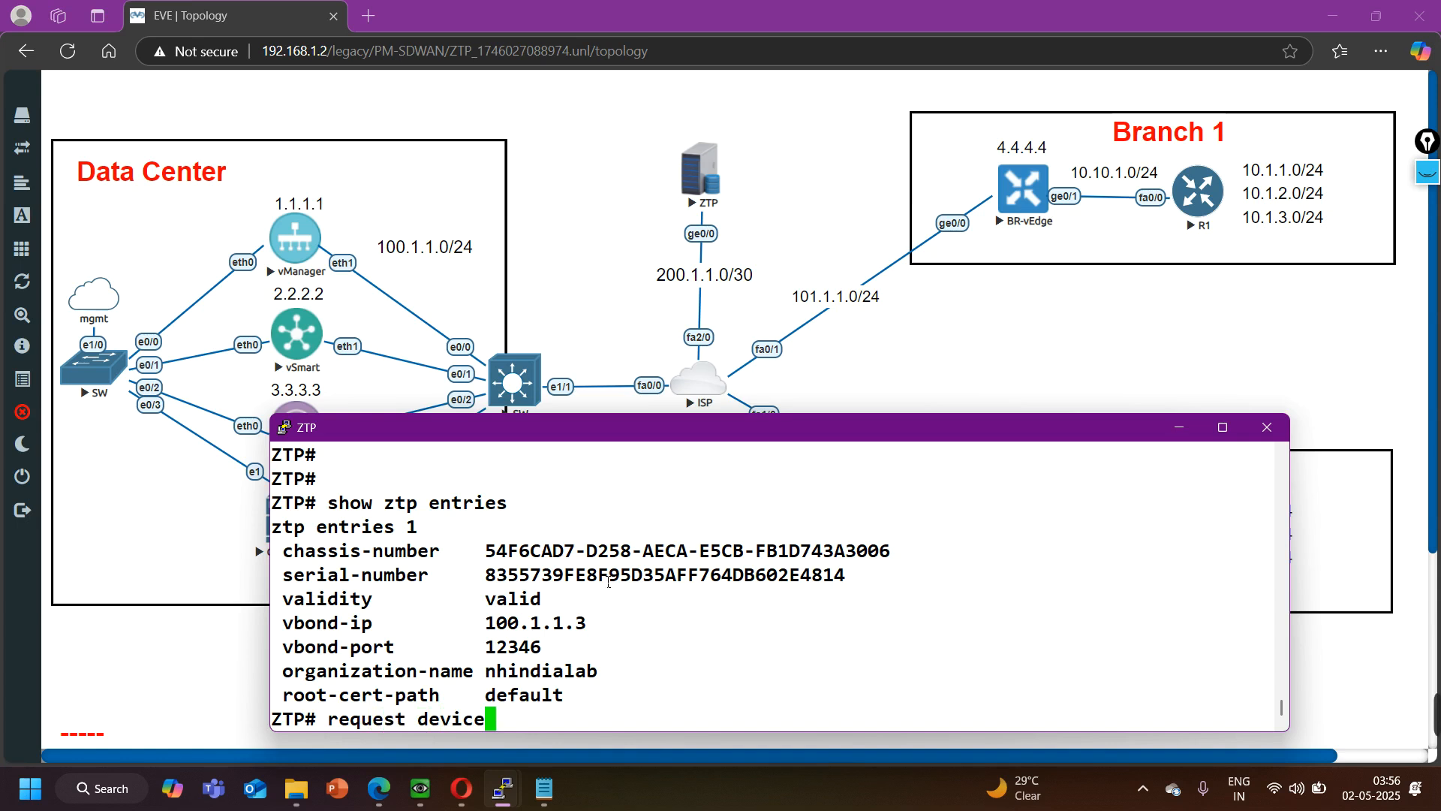
type(" add chassis-number")
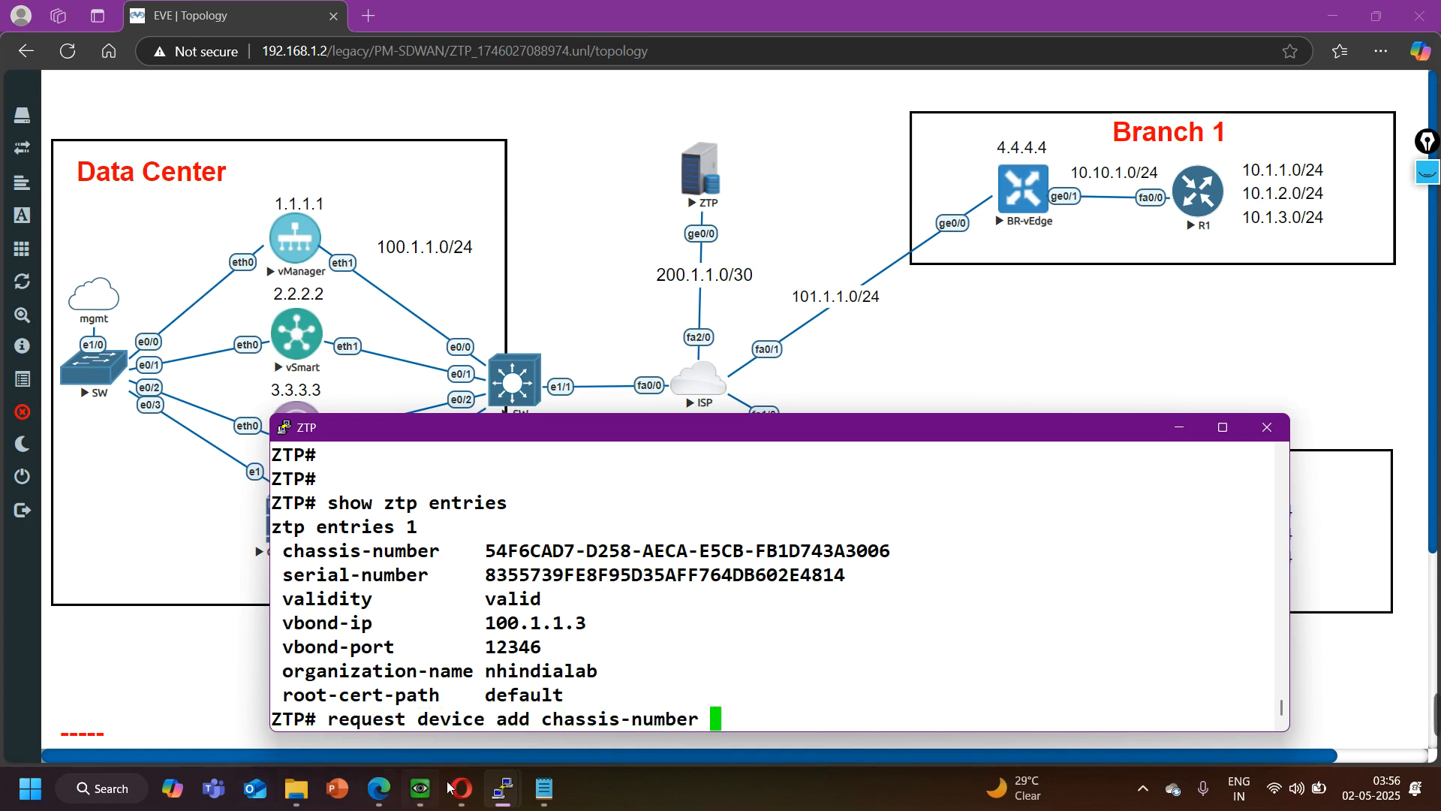
- Copy BR2's chassis number from the Notepad notes into the pending device add command on the ZTP console
left_click(544, 788)
left_click_drag(867, 347, 541, 348)
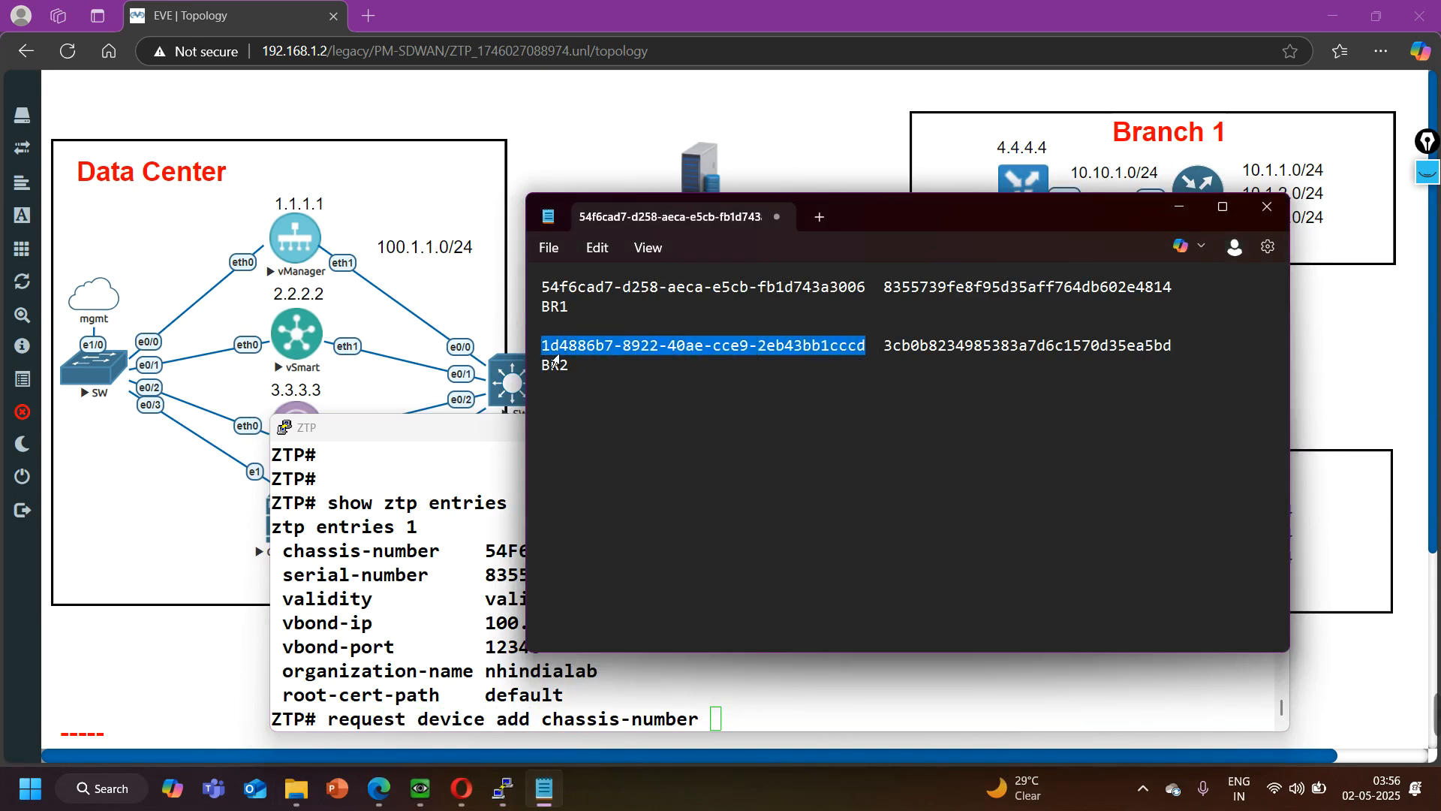
left_click(766, 717)
right_click(766, 691)
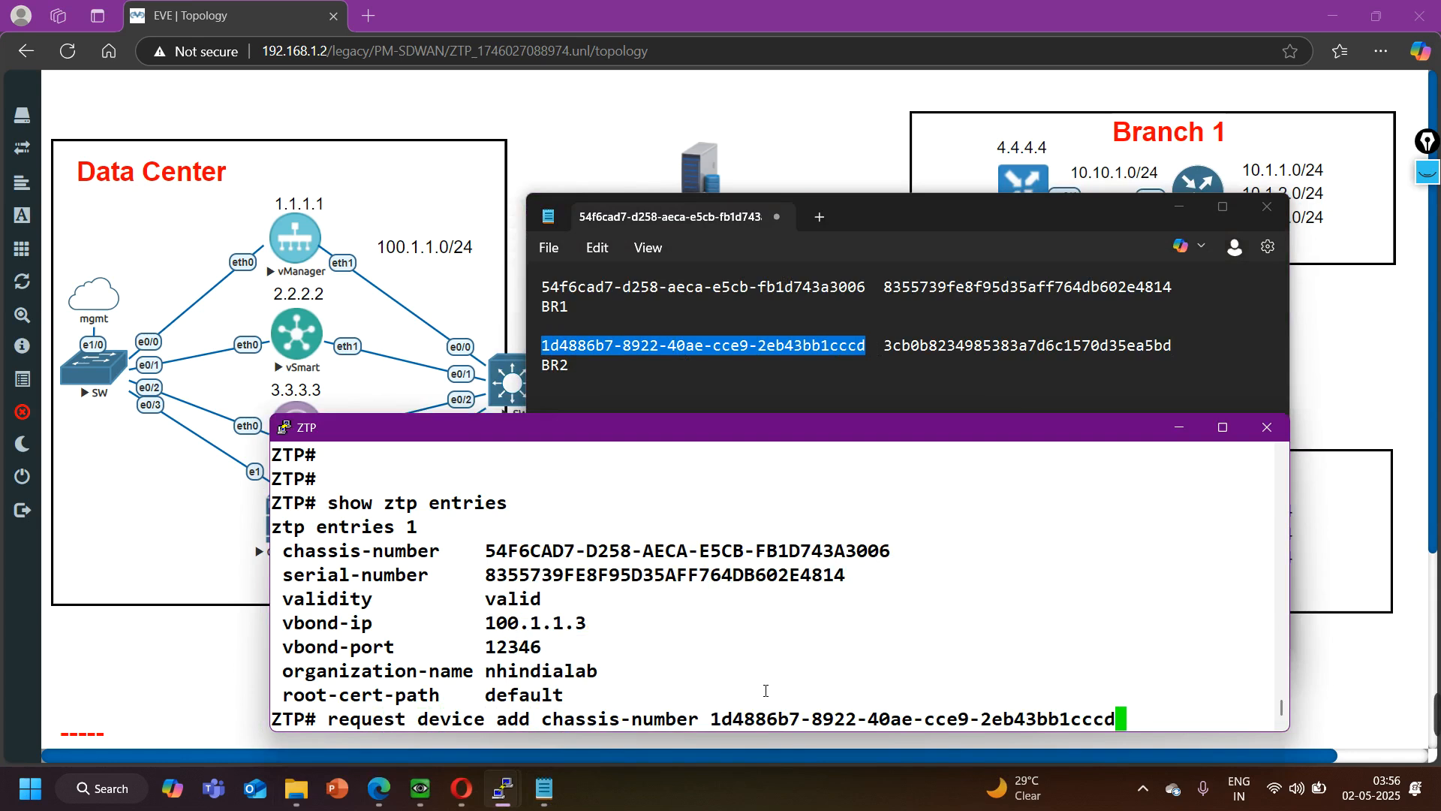
- Extend the command with "serial-number" followed by BR2's token copied from the Notepad notes
type("serial-number")
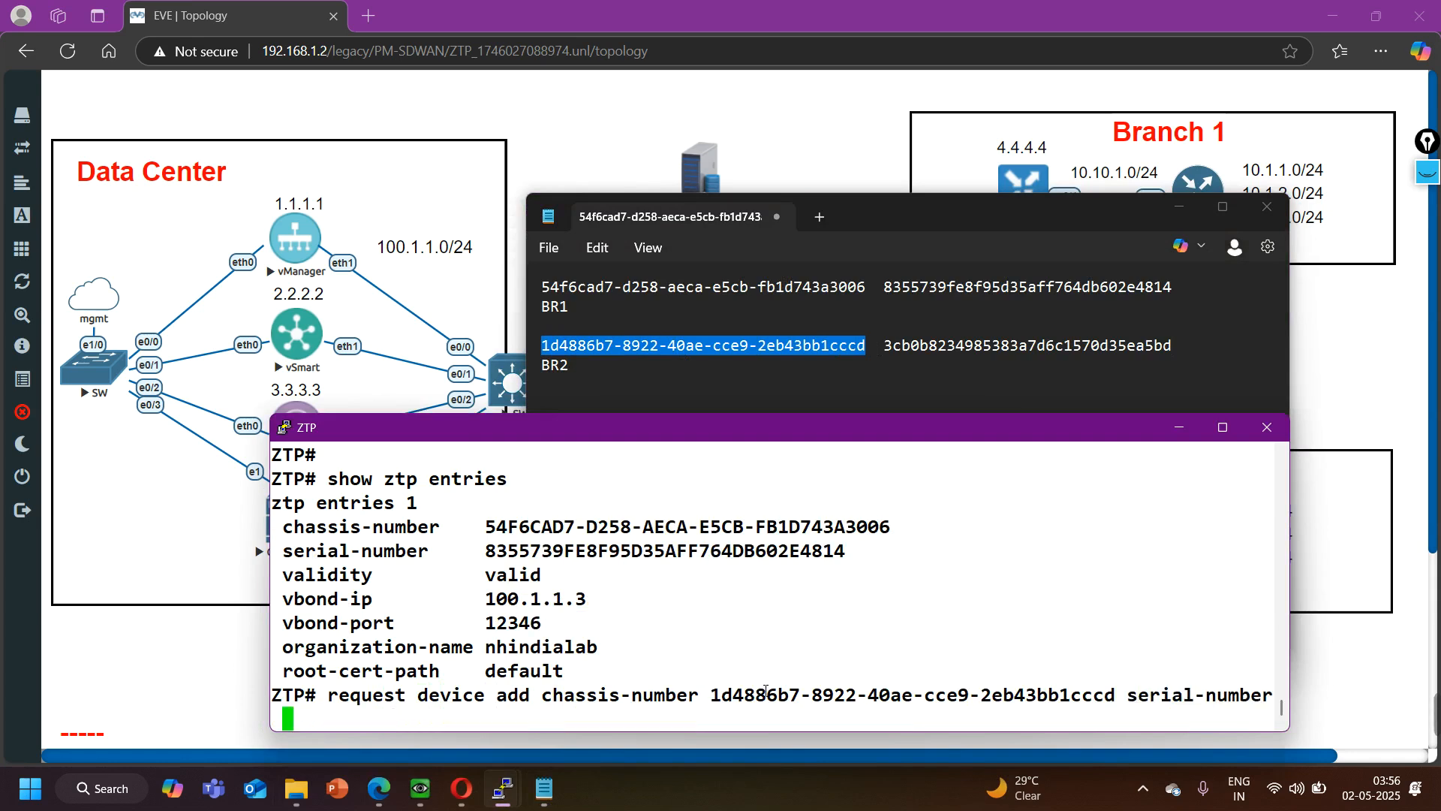
left_click_drag(886, 347, 1181, 353)
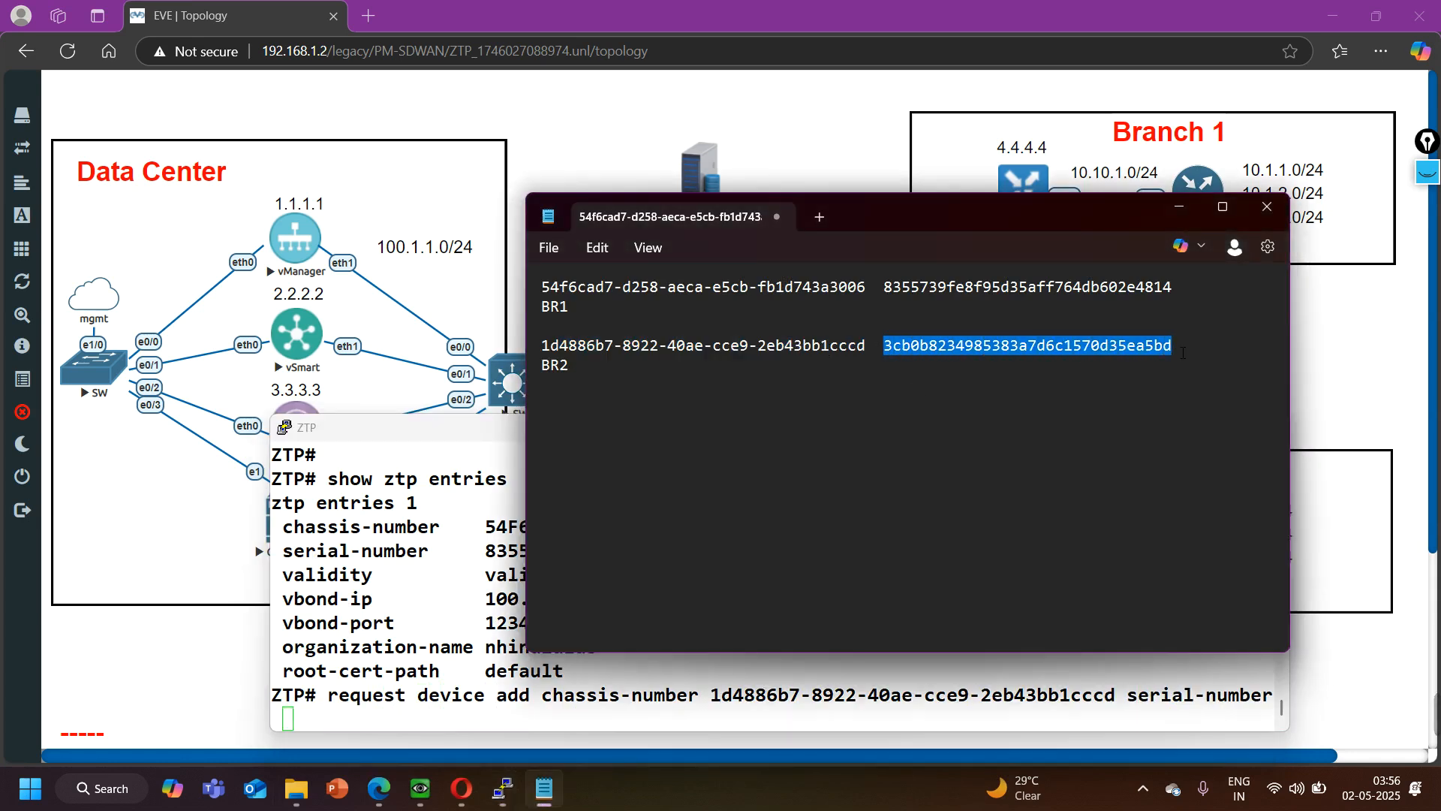
left_click(632, 665)
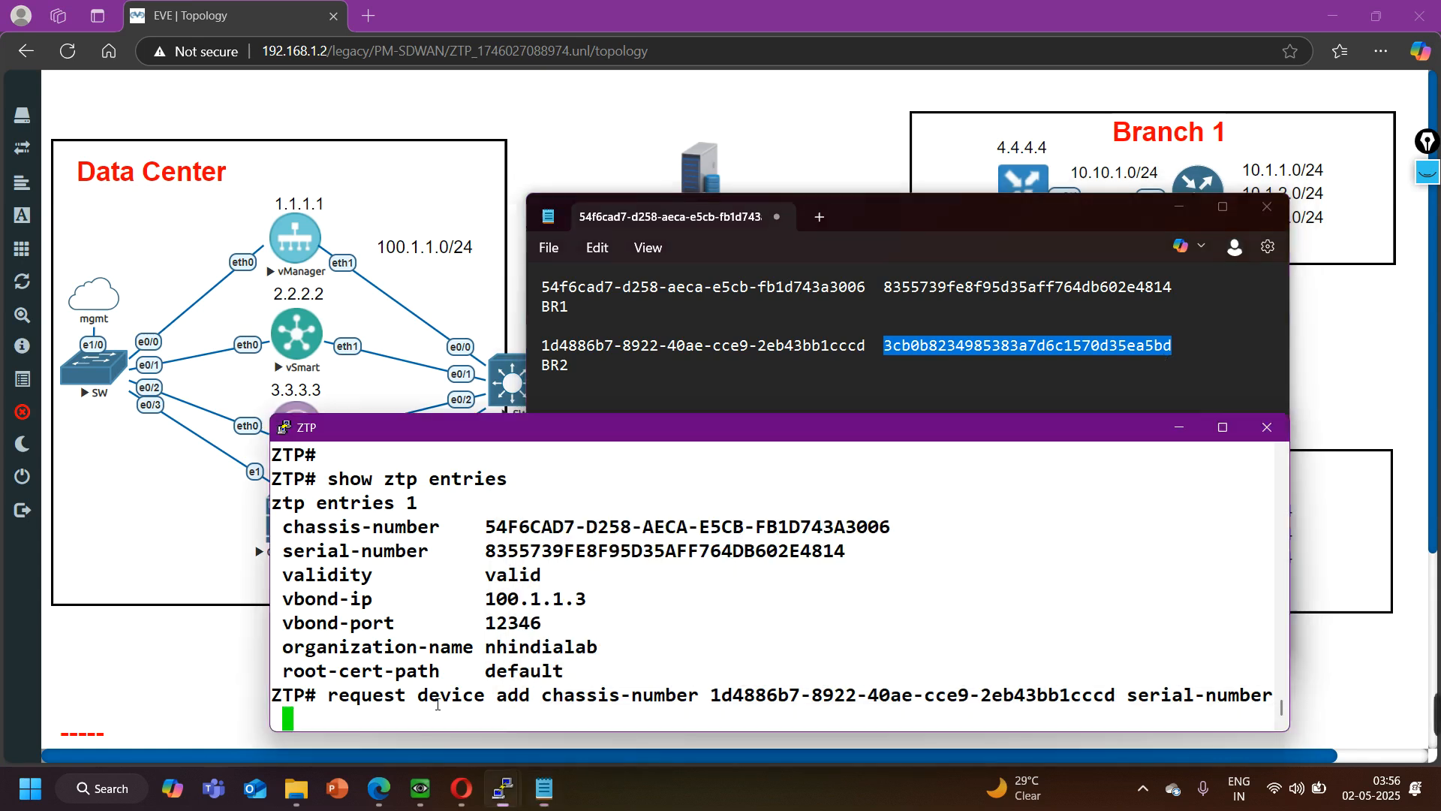
right_click(431, 689)
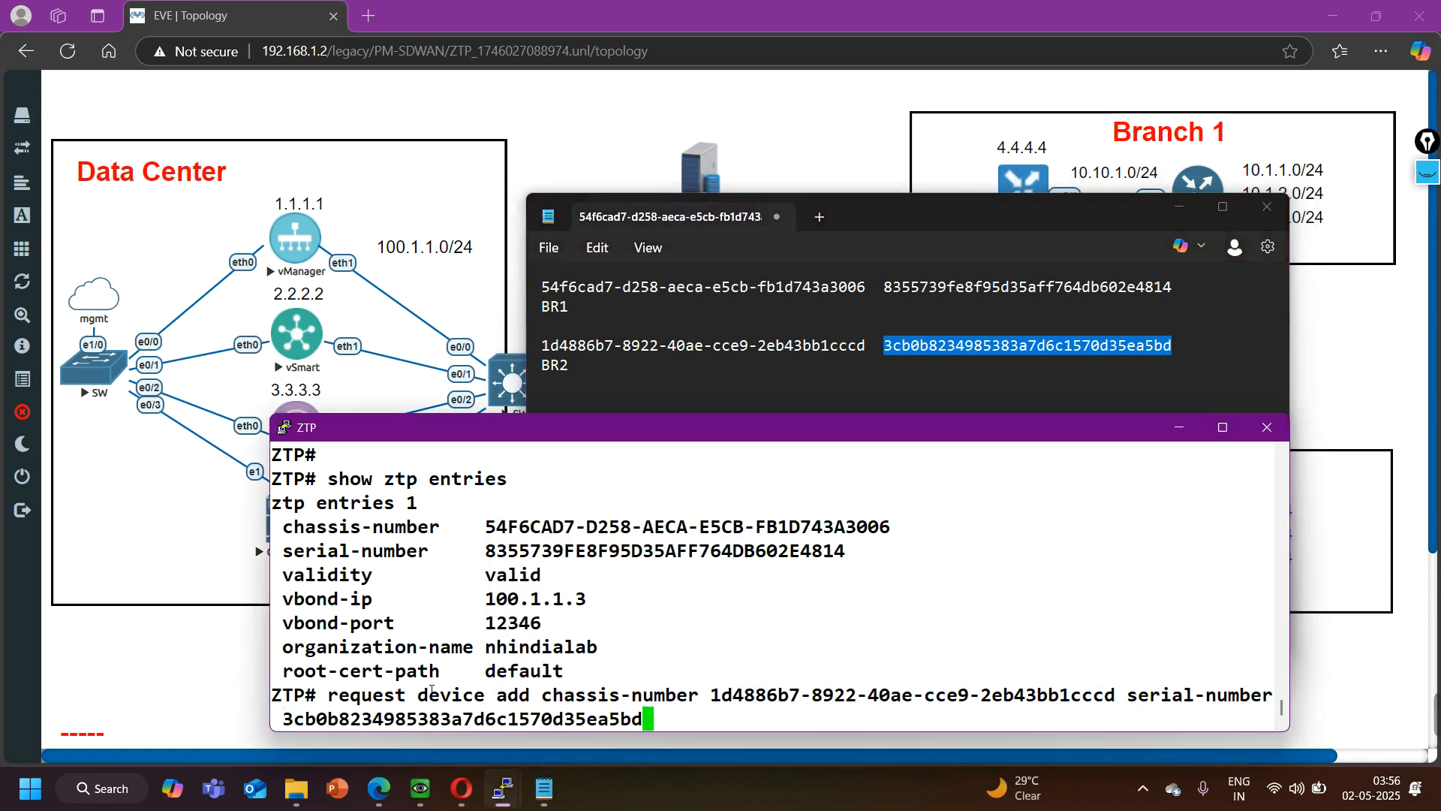
- Complete the request with "validity valid vbond 100.1.1.3 org-name nhindialab" and execute it to register BR2
type("validity ")
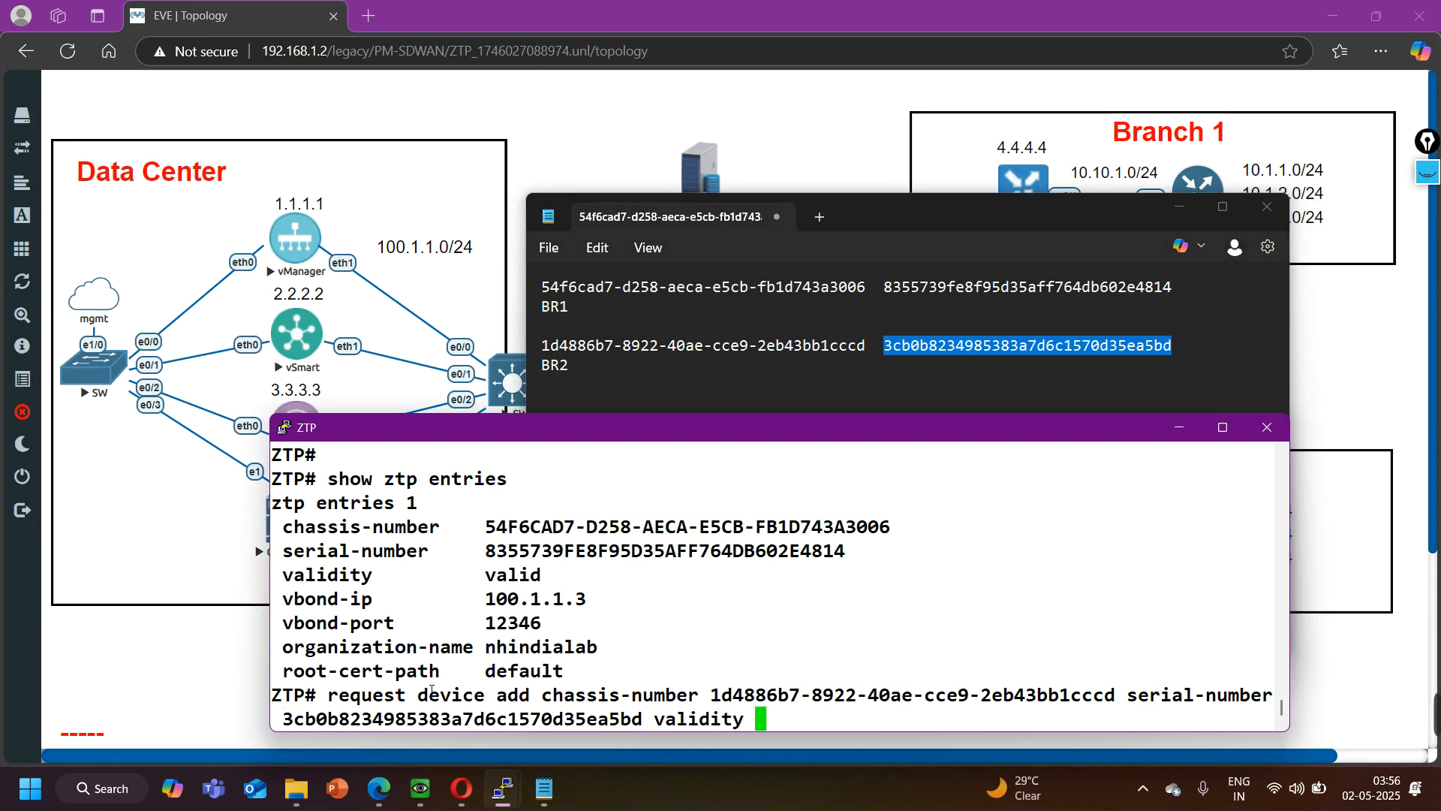
type("valid vb")
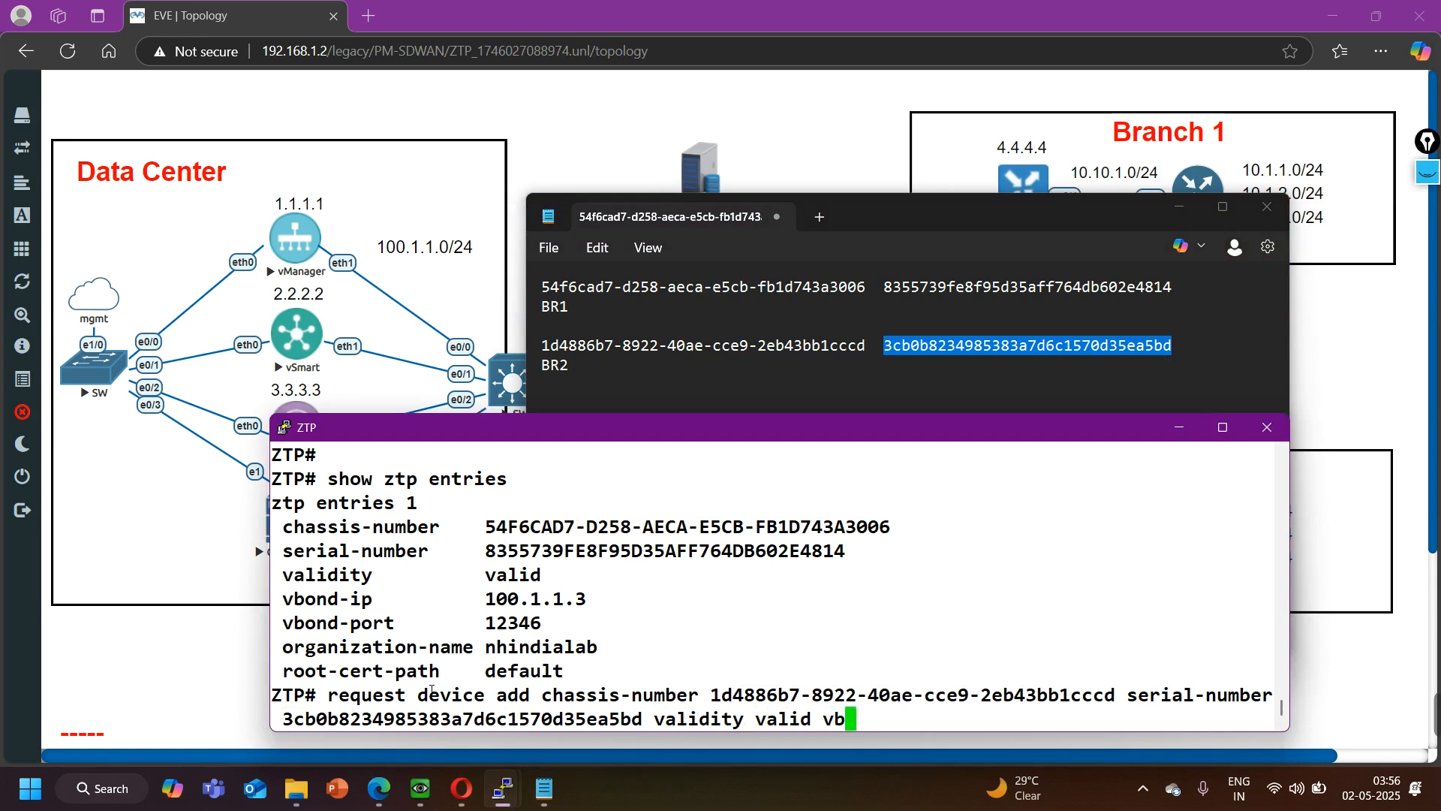
type("ond 100.1.1.3 o")
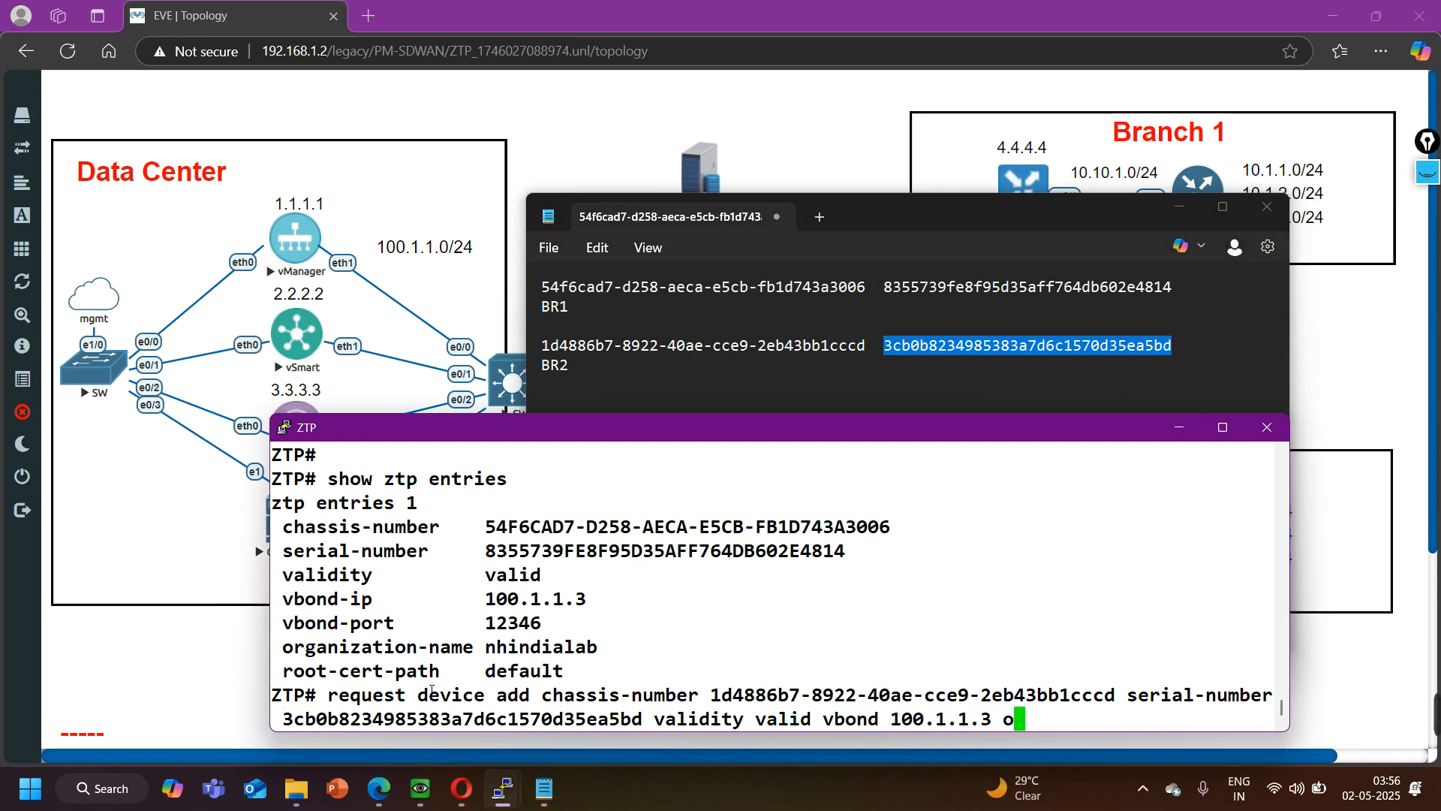
key("Tab")
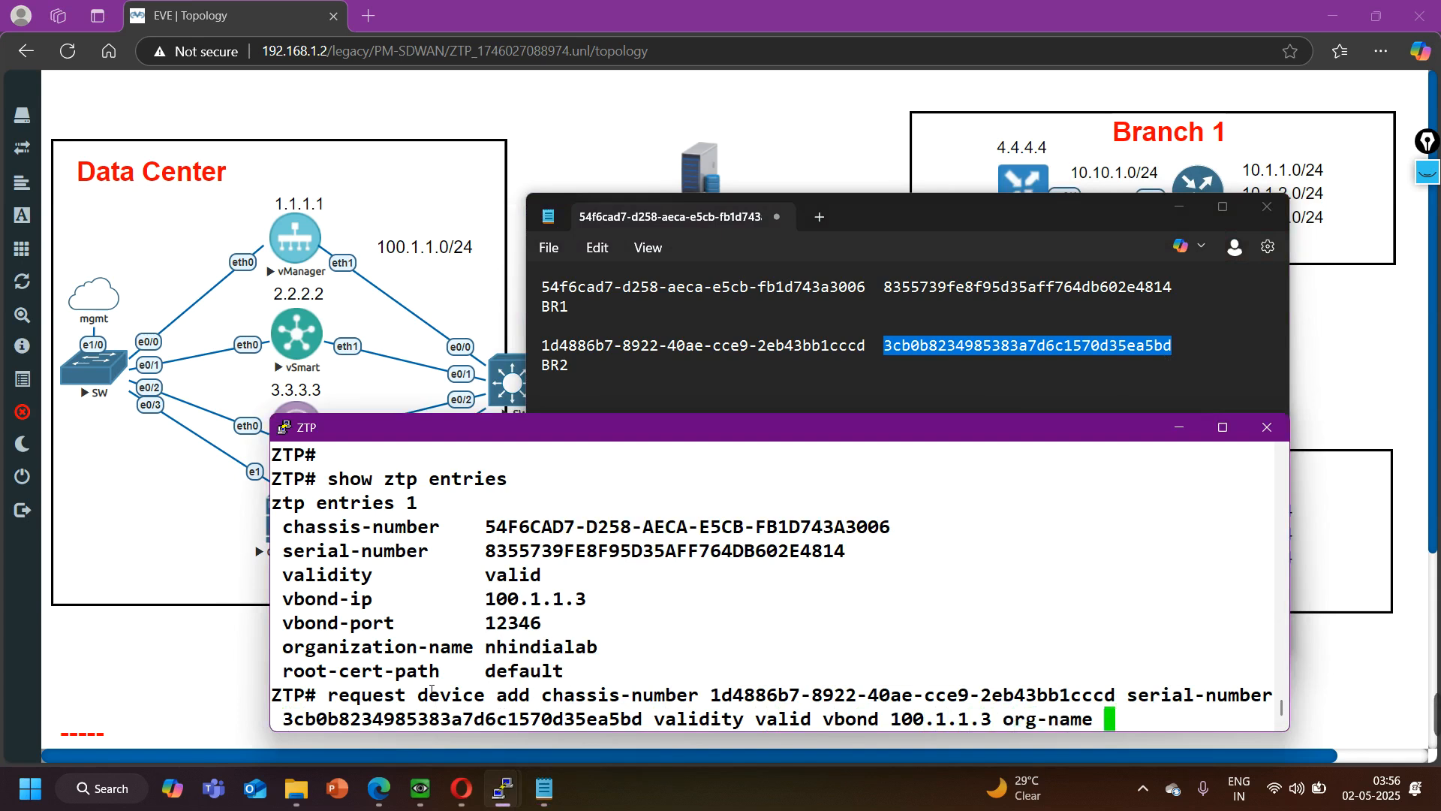
type("nhindialab")
key("Return")
key("Return")
key("Return")
key("Return")
key("Return")
key("Return")
key("Return")
key("Return")
key("Return")
key("Return")
key("Return")
key("Return")
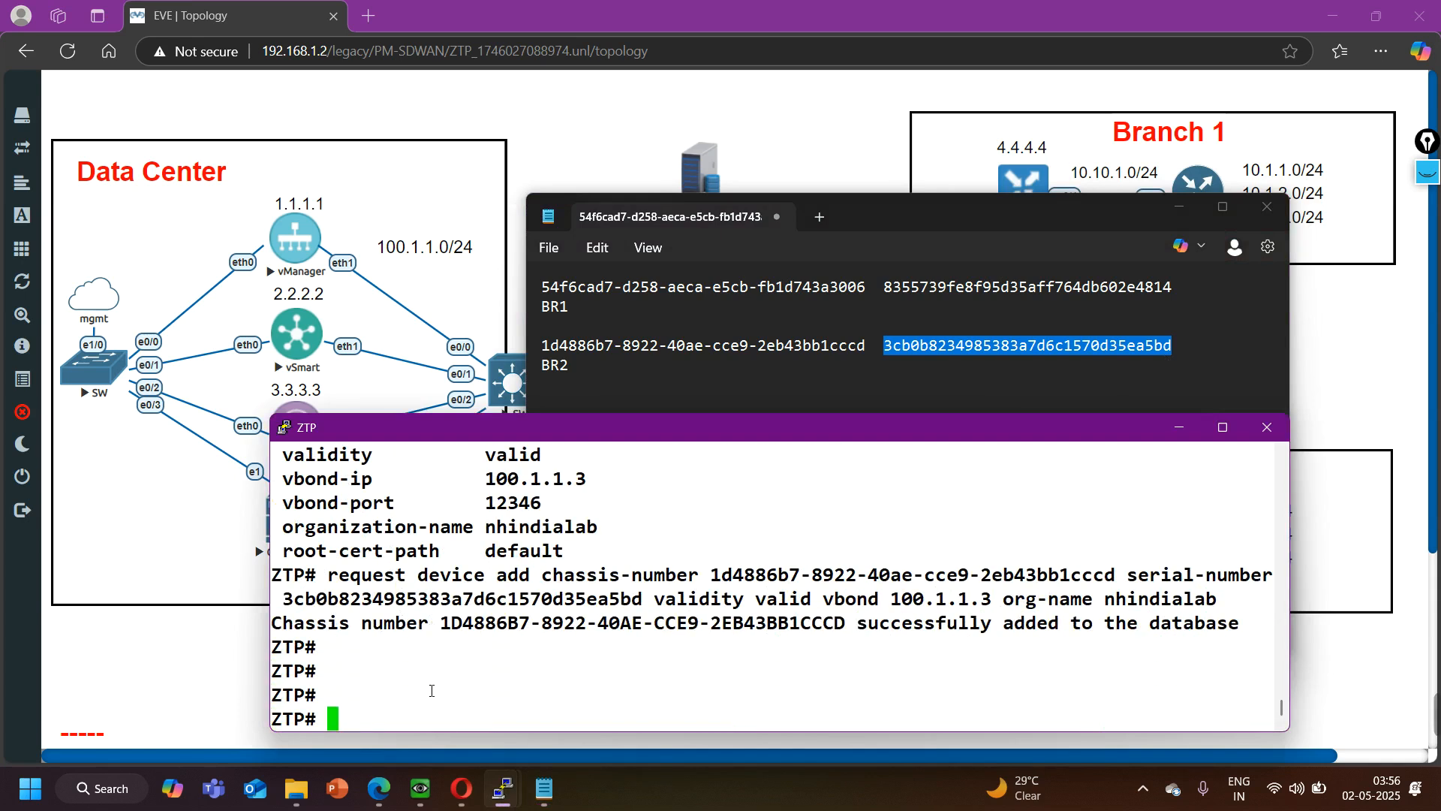
- Maximize the ZTP console and run "show ztp entries"
left_click(1223, 427)
type("show ")
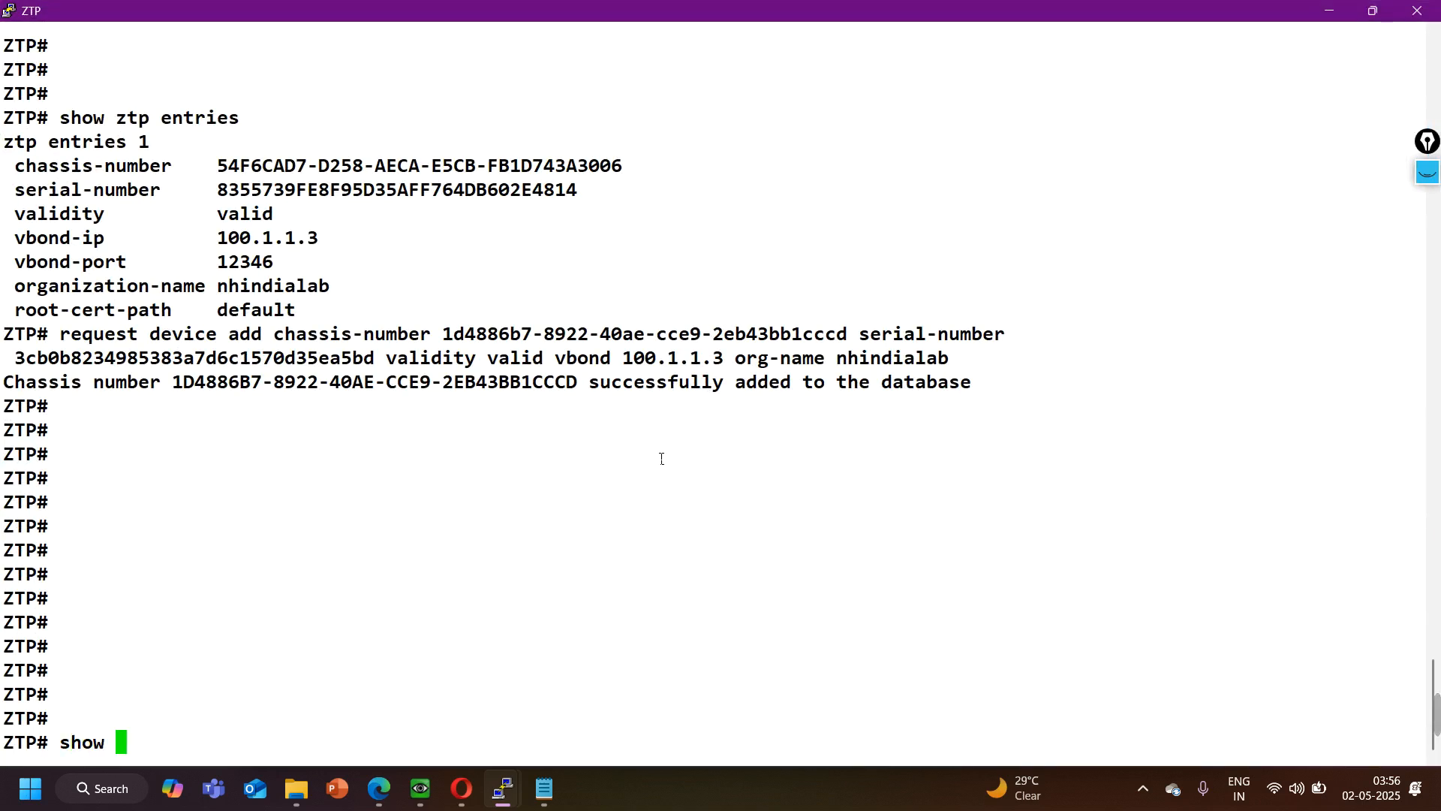
type("ztp entries")
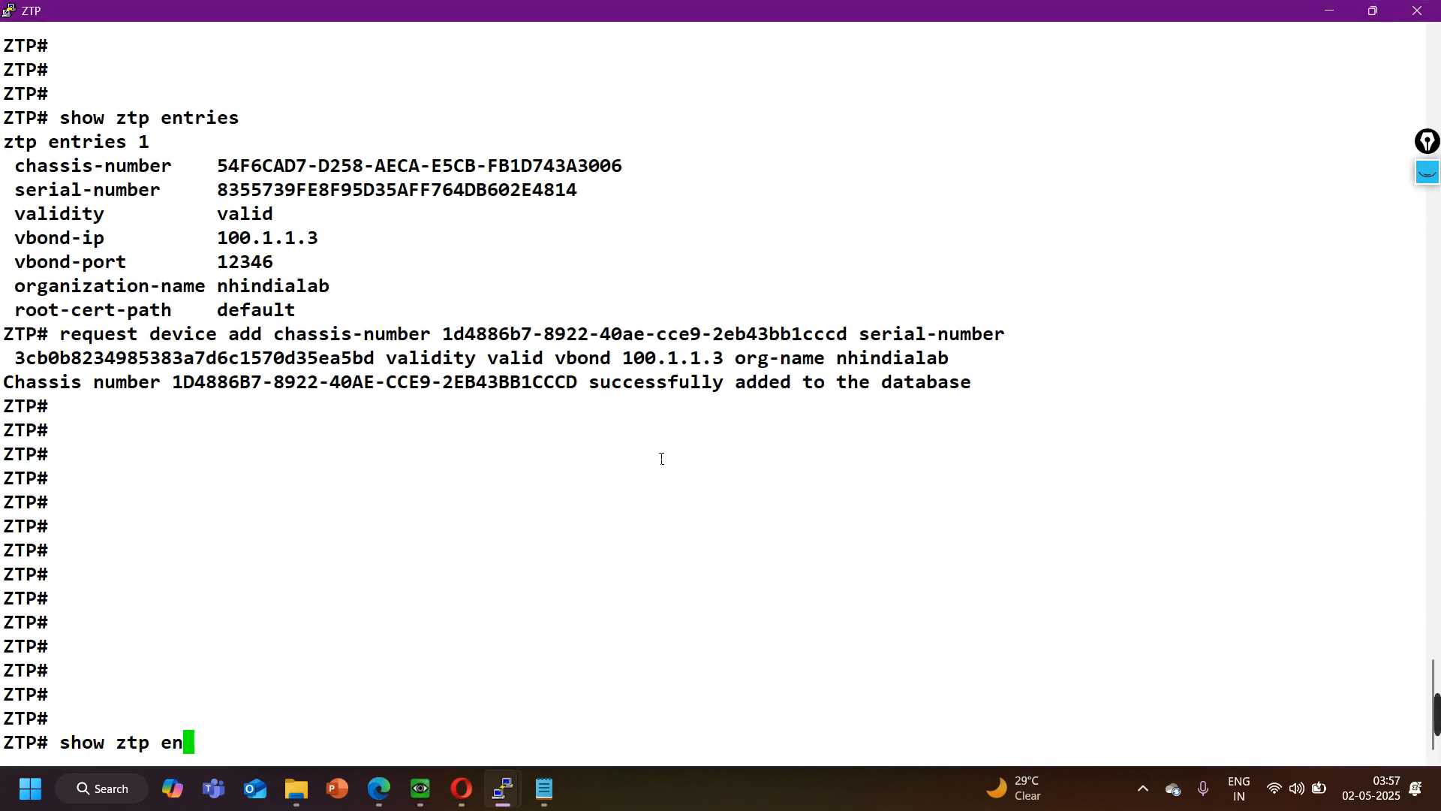
key("Return")
- Review the chassis, serial, validity, vBond and organization fields of ZTP entries 1 and 2, and return to the EVE topology
left_click_drag(34, 406, 286, 403)
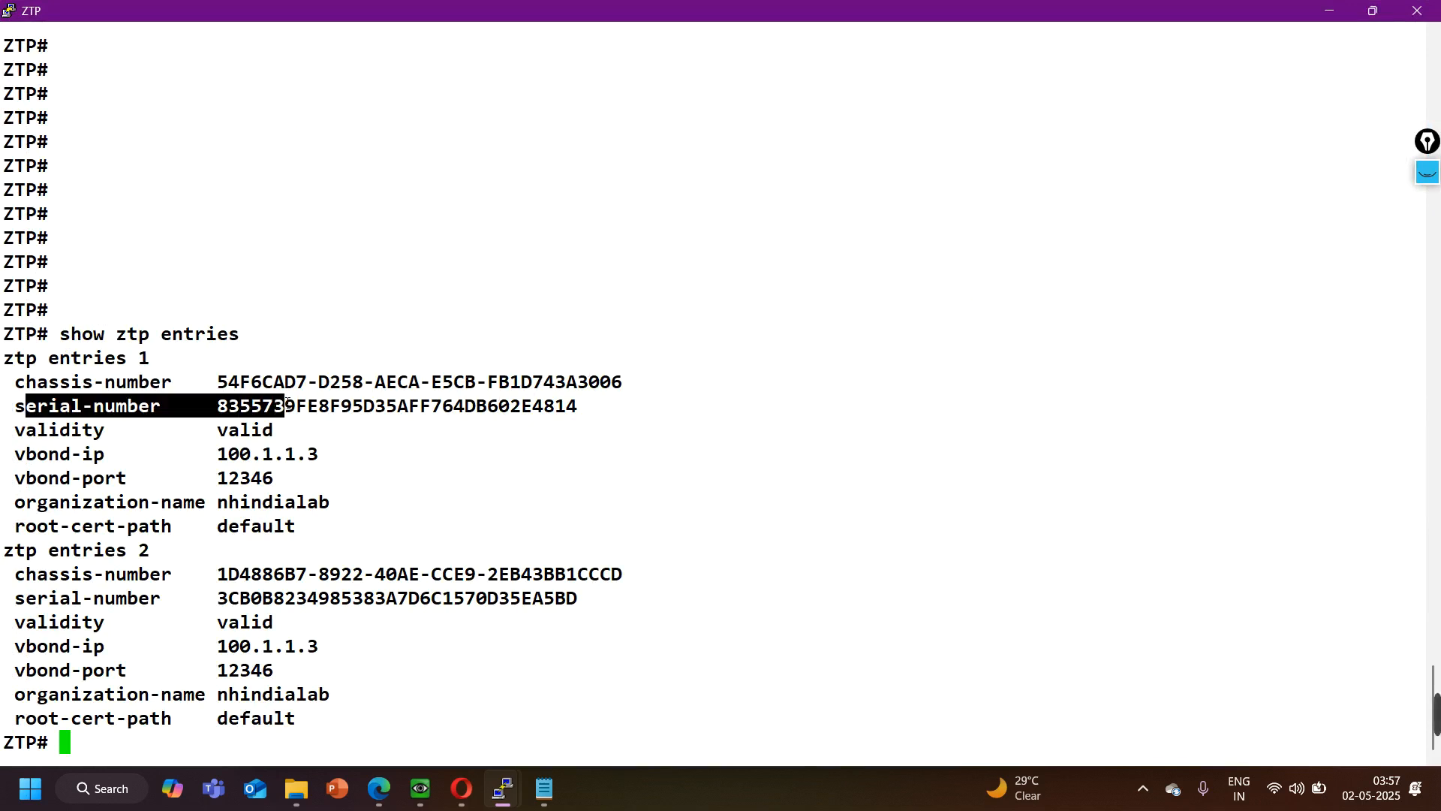
key("Return")
key("Return")
key("Return")
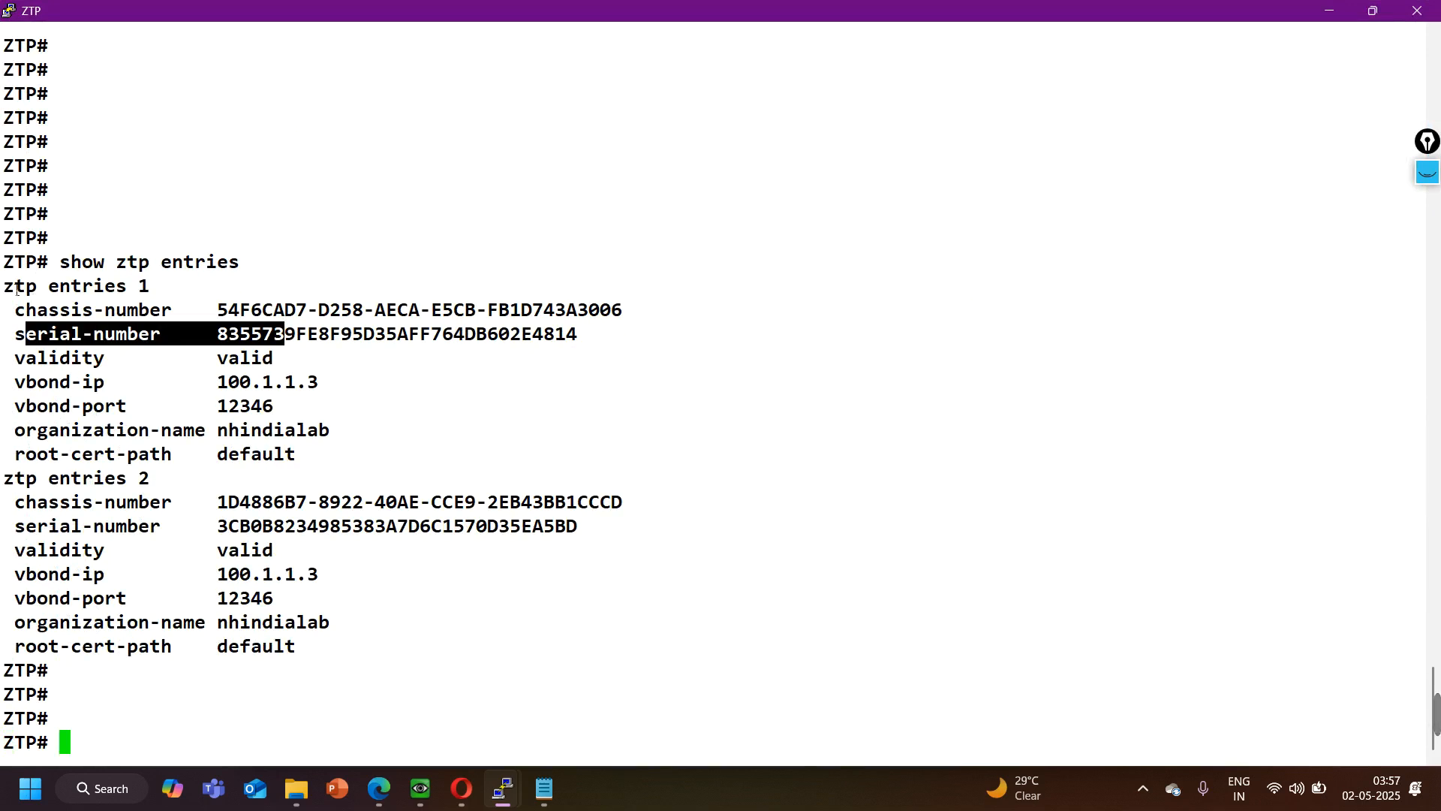
double_click(22, 291)
left_click_drag(23, 291, 151, 290)
left_click_drag(14, 310, 320, 430)
left_click_drag(14, 484, 340, 670)
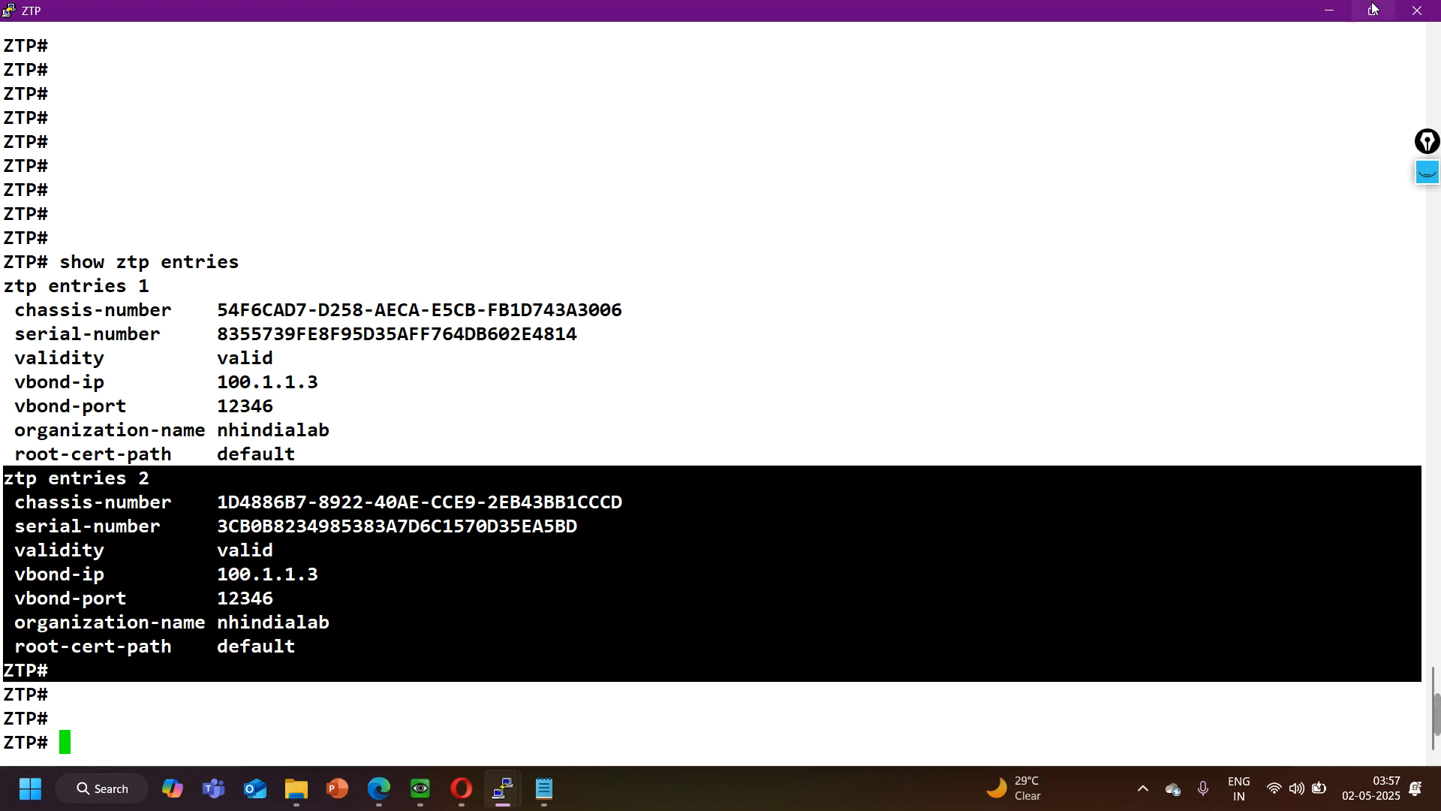
mouse_move(1373, 9)
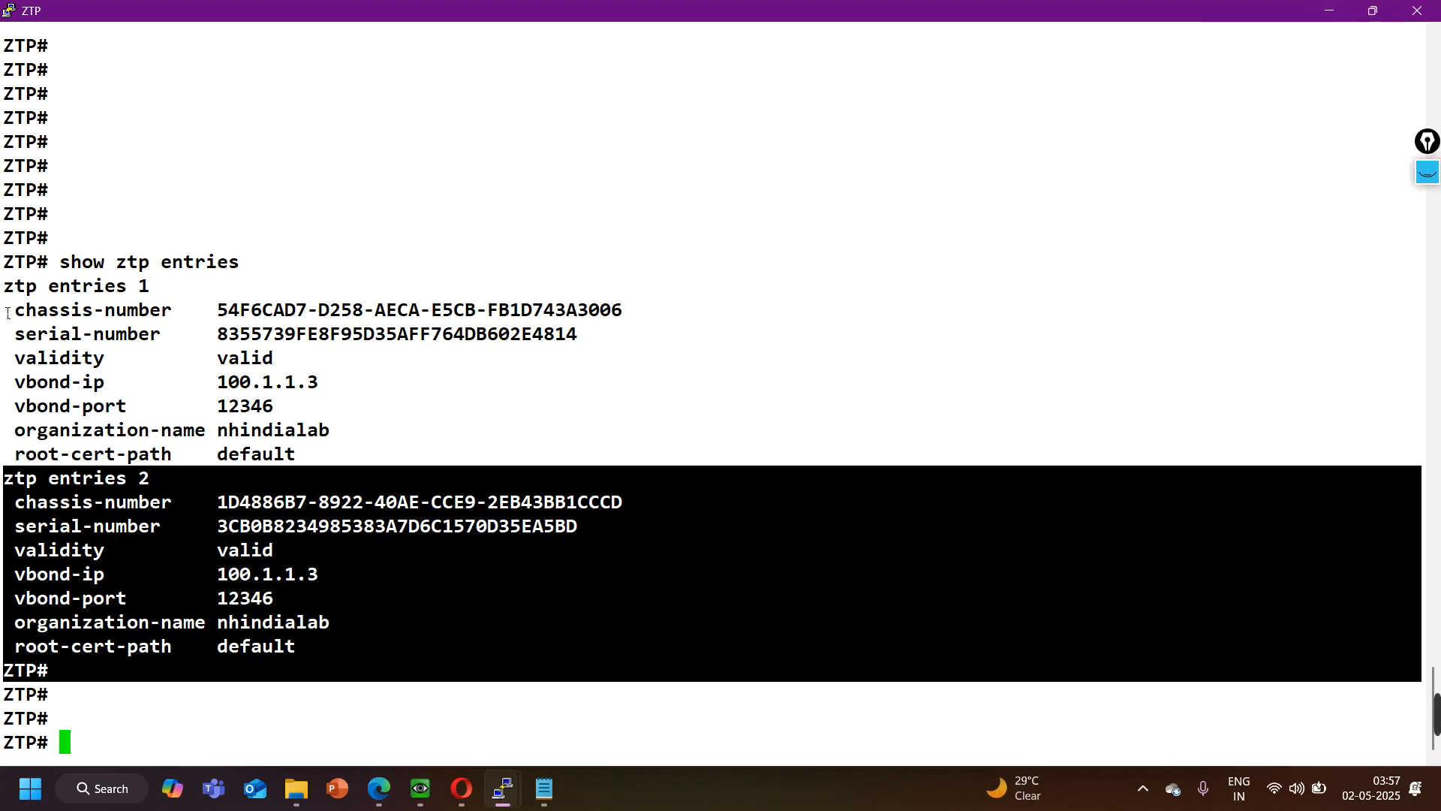
left_click_drag(16, 289, 314, 457)
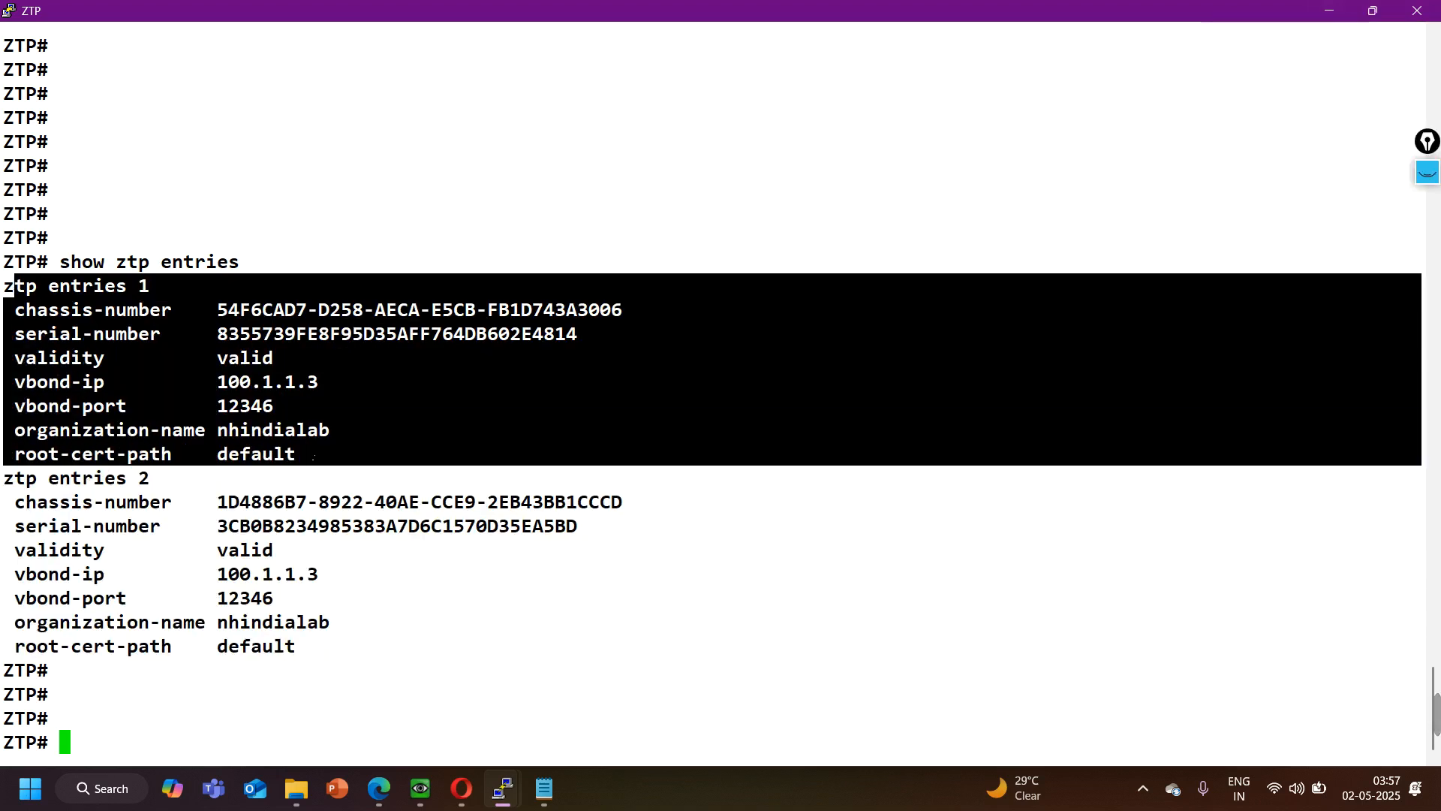
left_click(1373, 11)
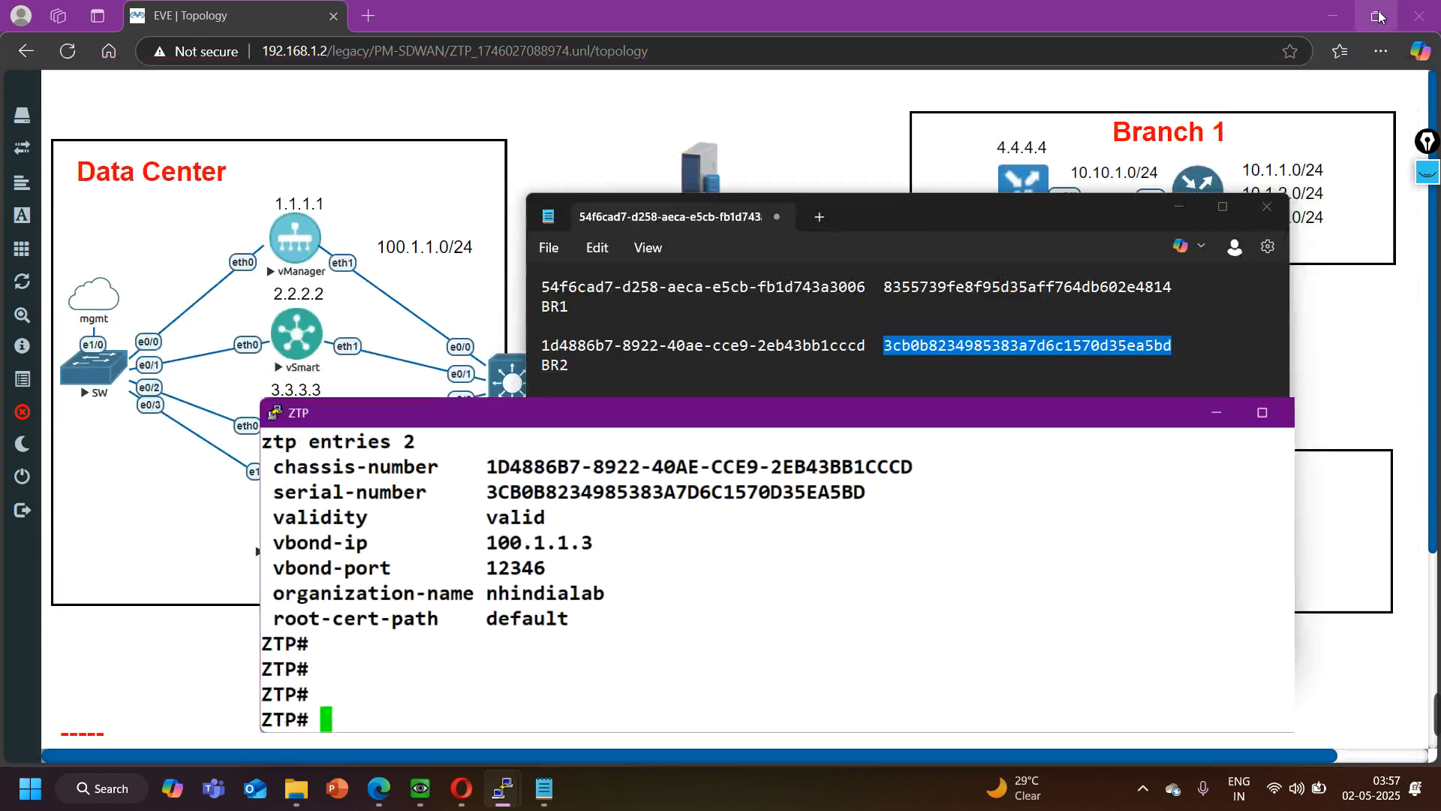
left_click(902, 142)
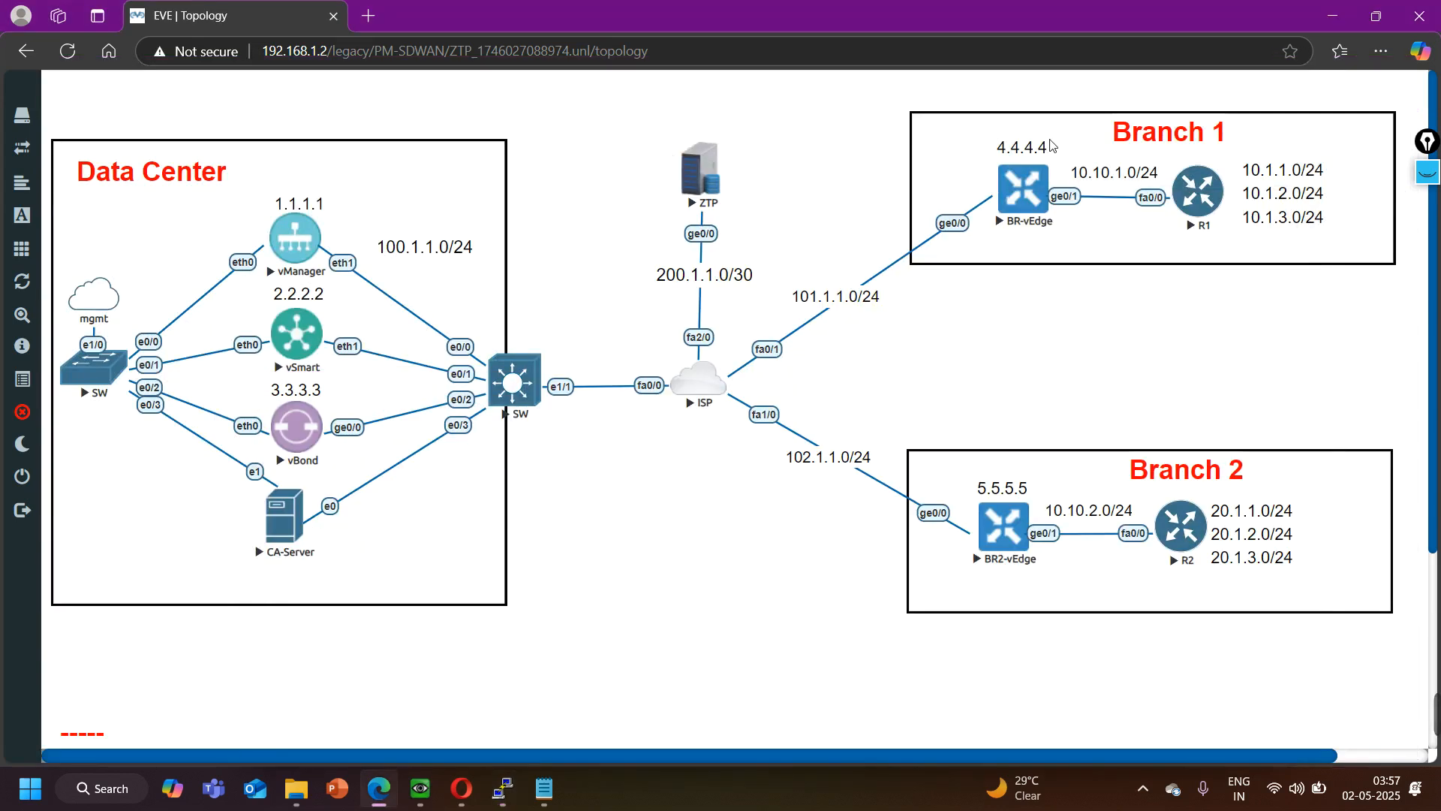
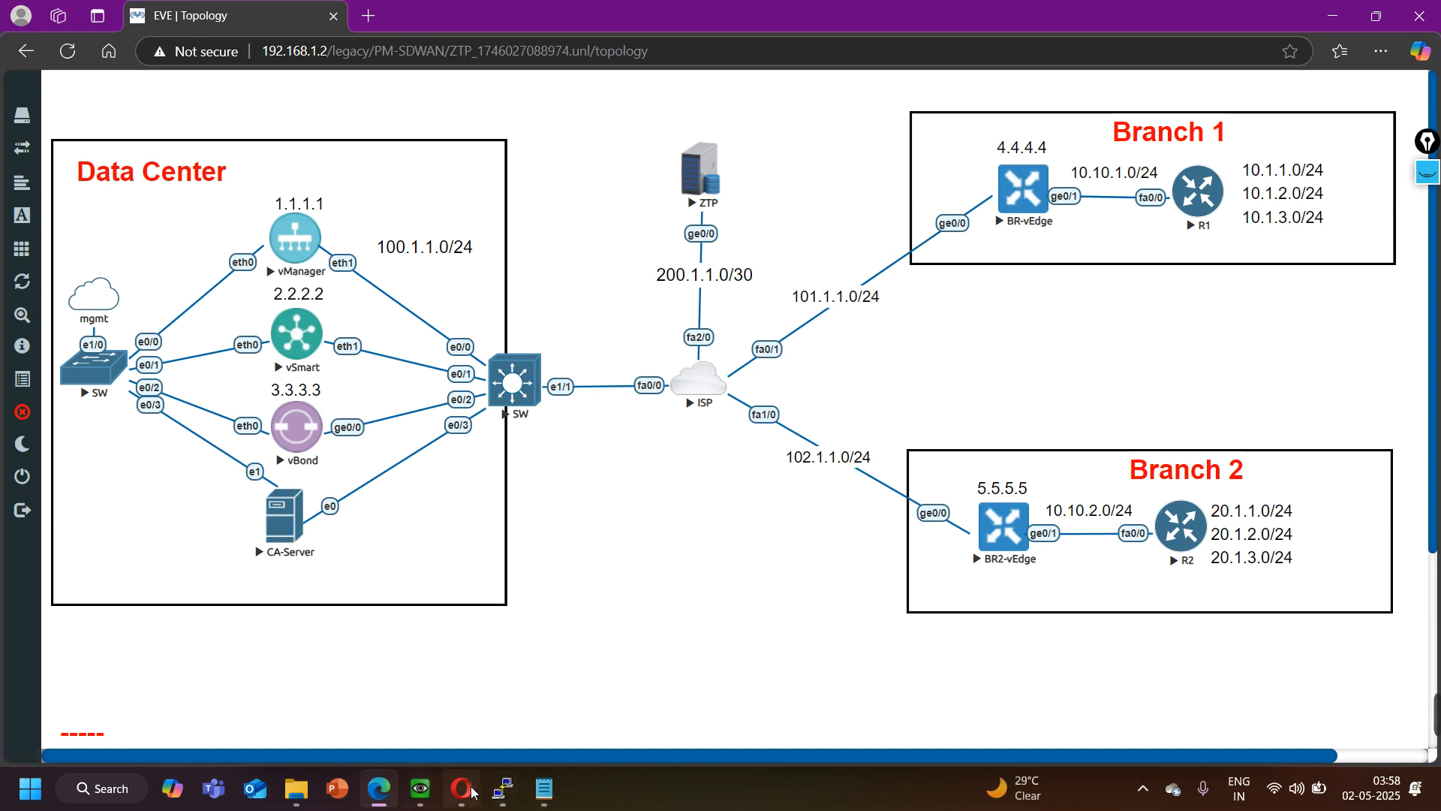
- Open the CA-Server console, check the contents of its desktop SDWAN folder, and return to the EVE topology
mouse_move(462, 789)
mouse_move(482, 725)
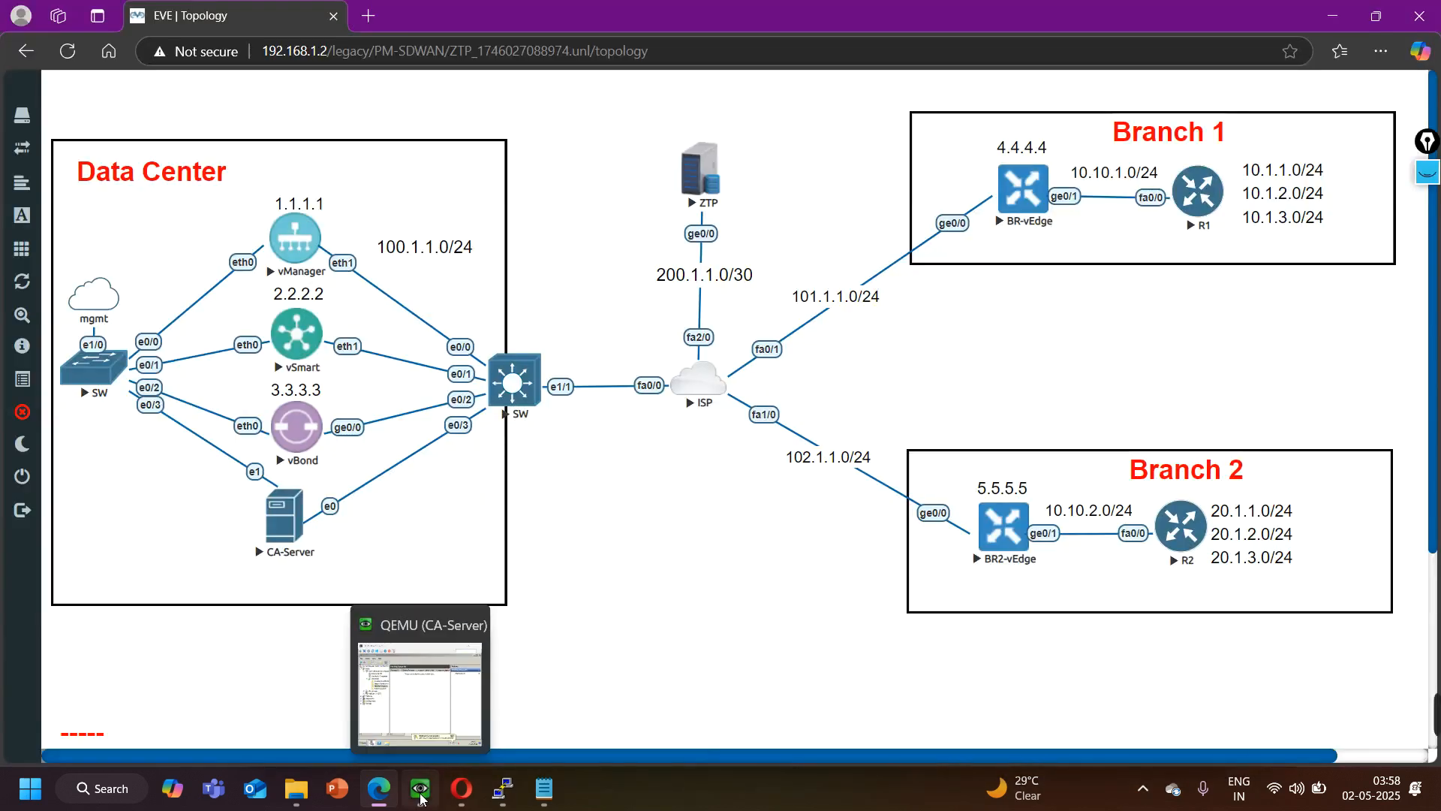
left_click(439, 732)
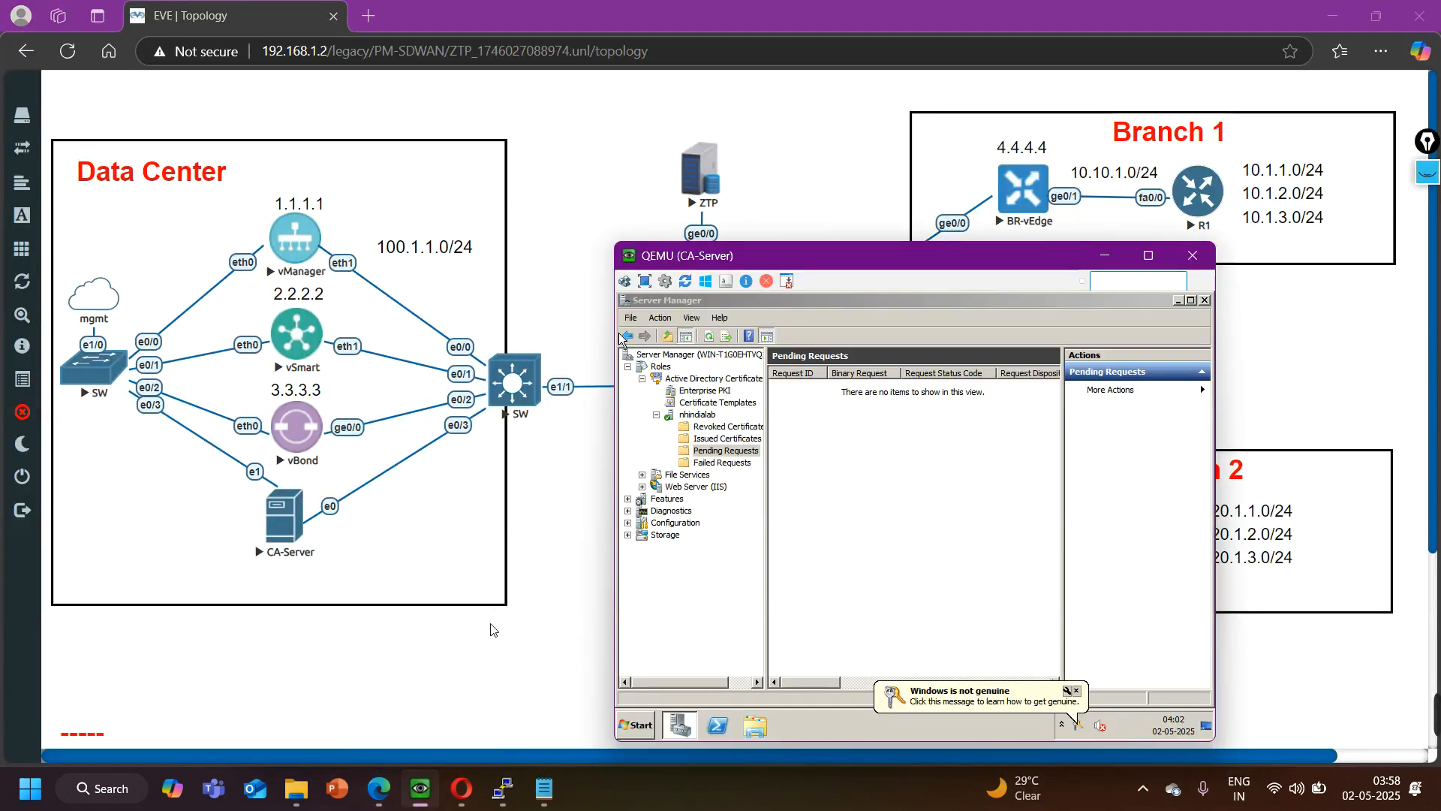
left_click(1179, 301)
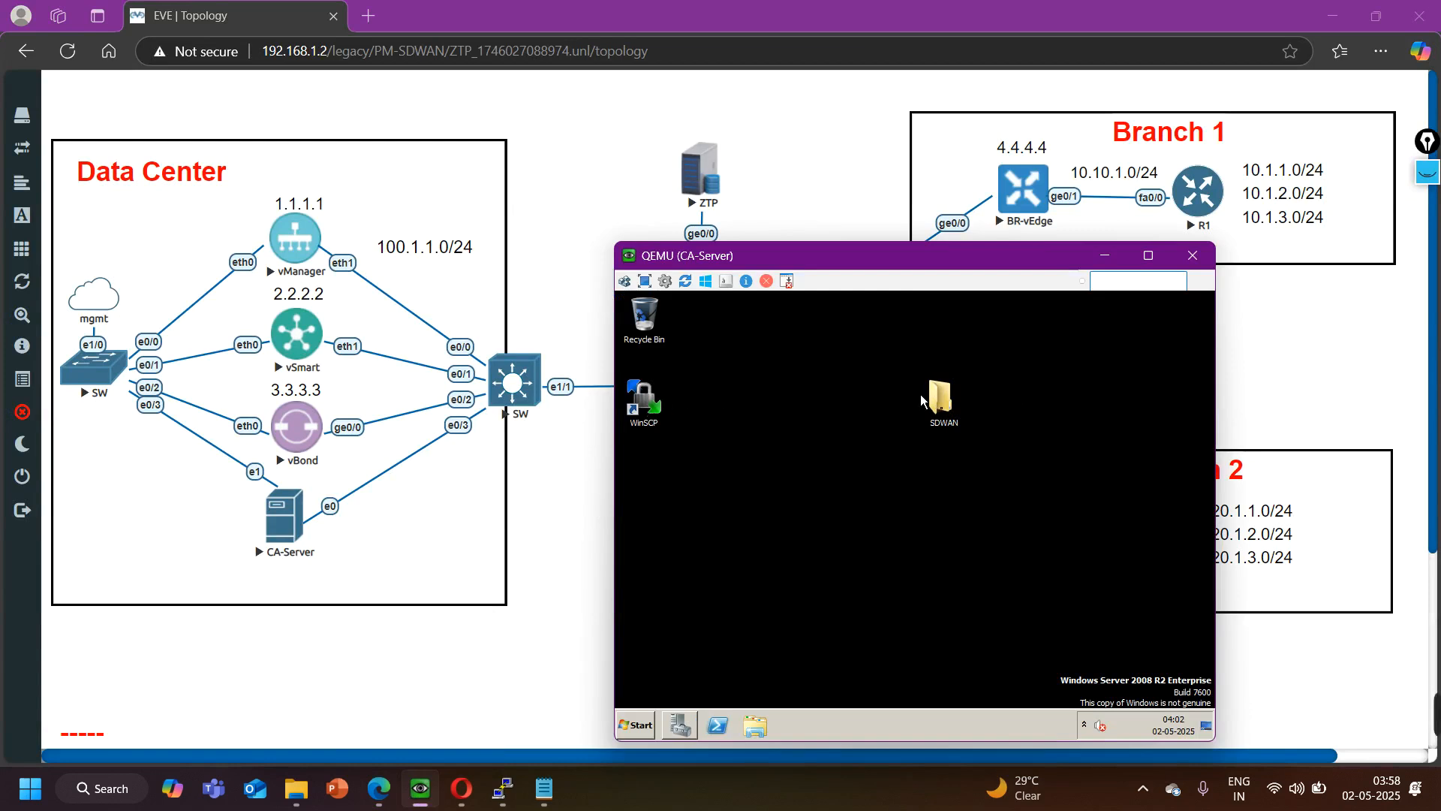
double_click(935, 405)
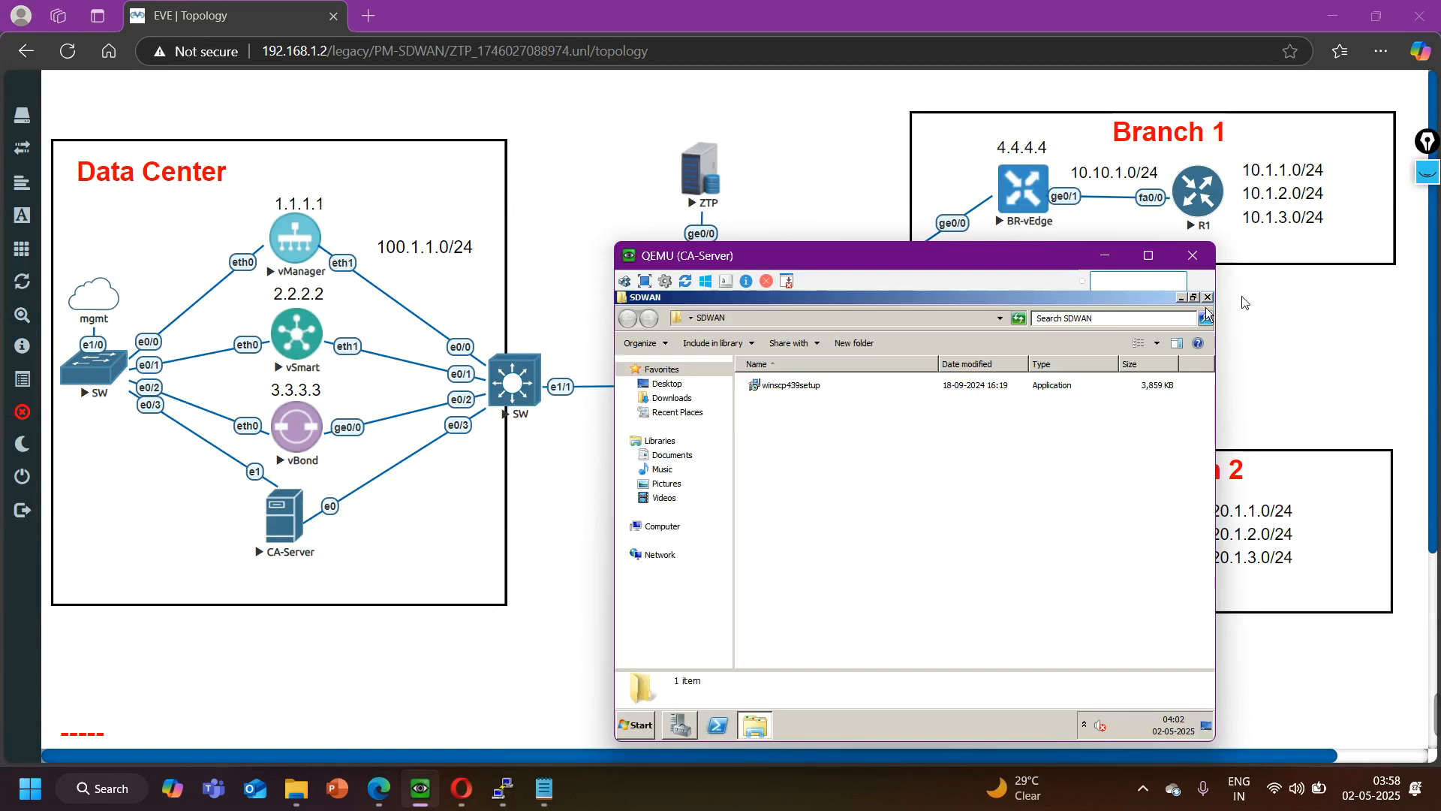
left_click(1181, 298)
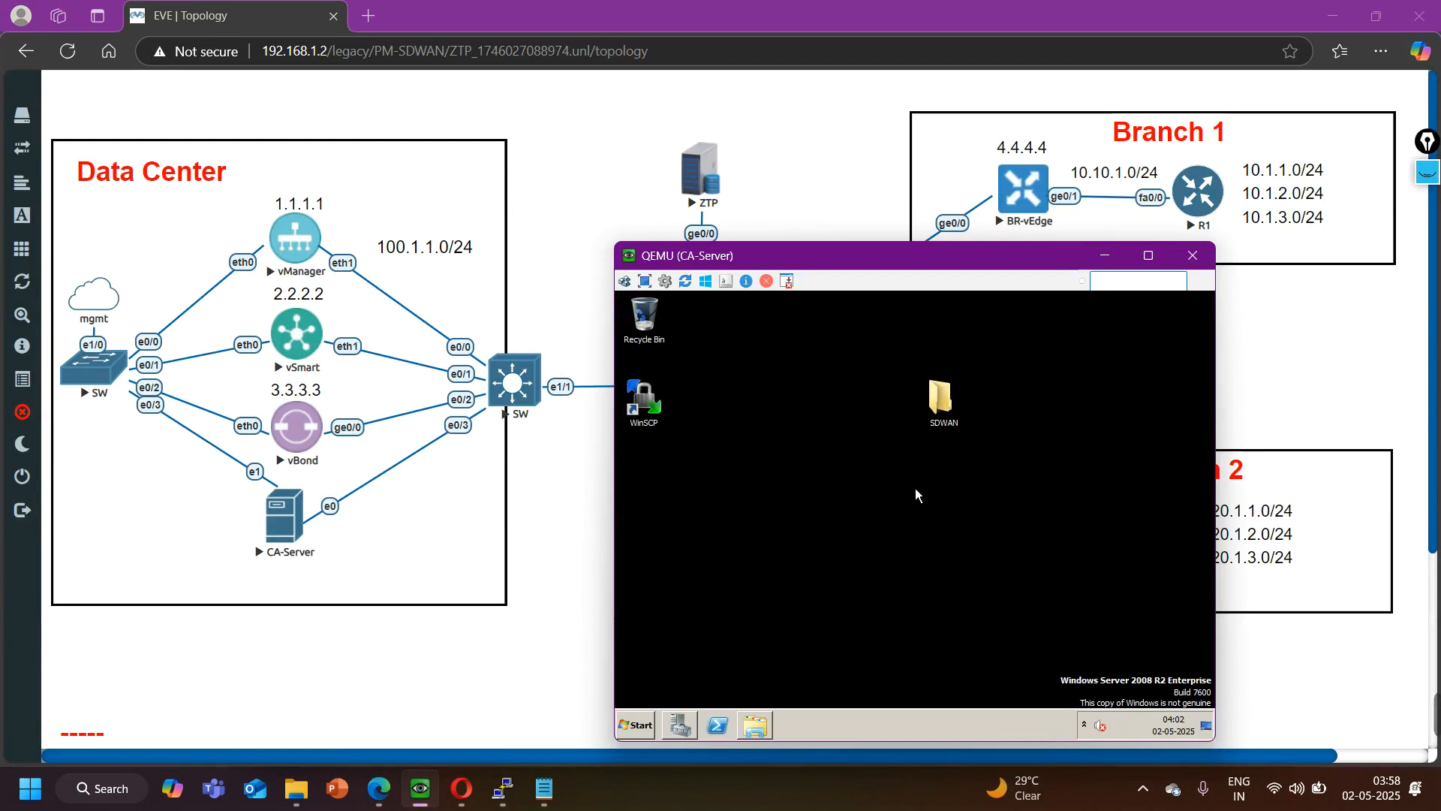
left_click(531, 687)
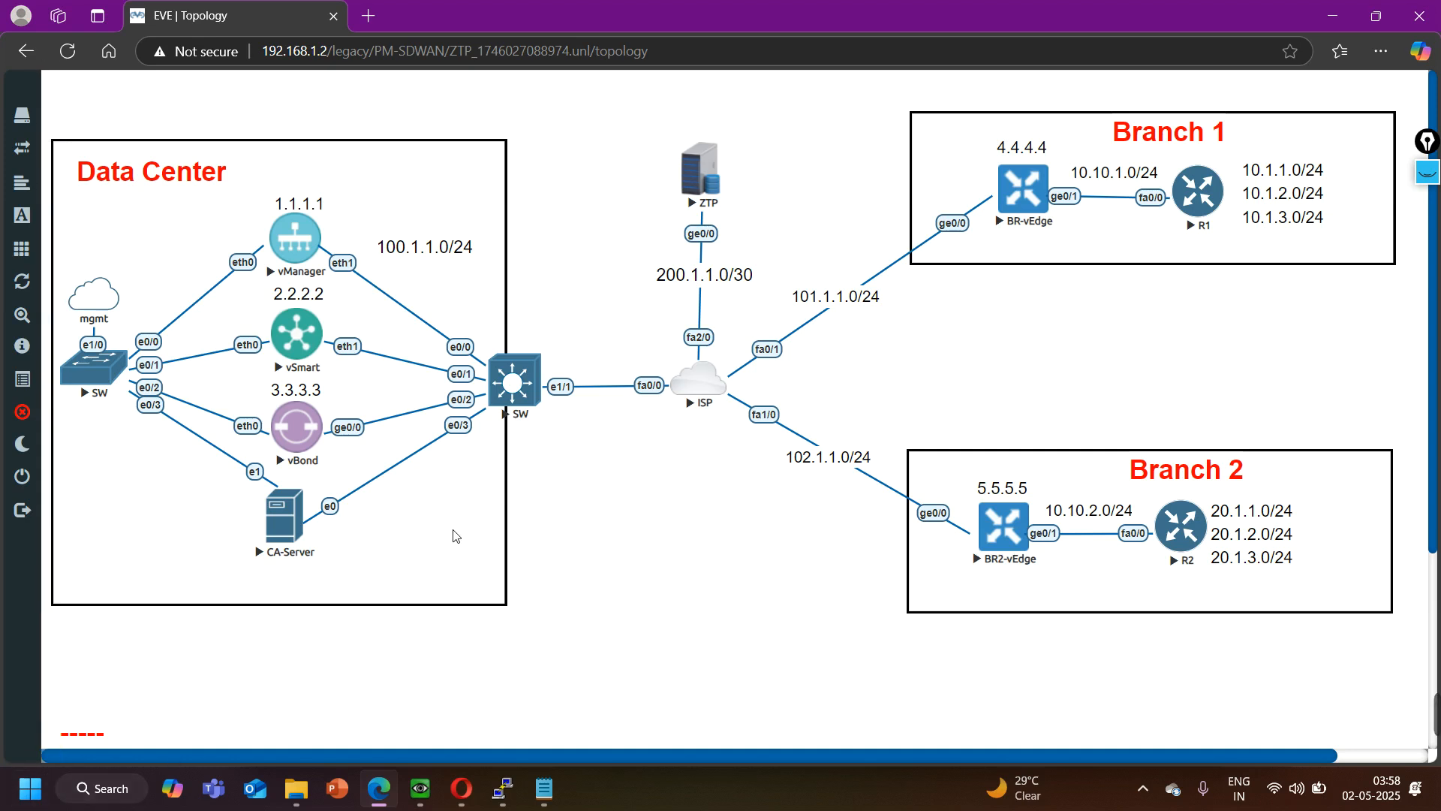
- Open the CA-Server's network share at 192.168.1.25 and go into its sdwan folder
key("super+r")
key("Escape")
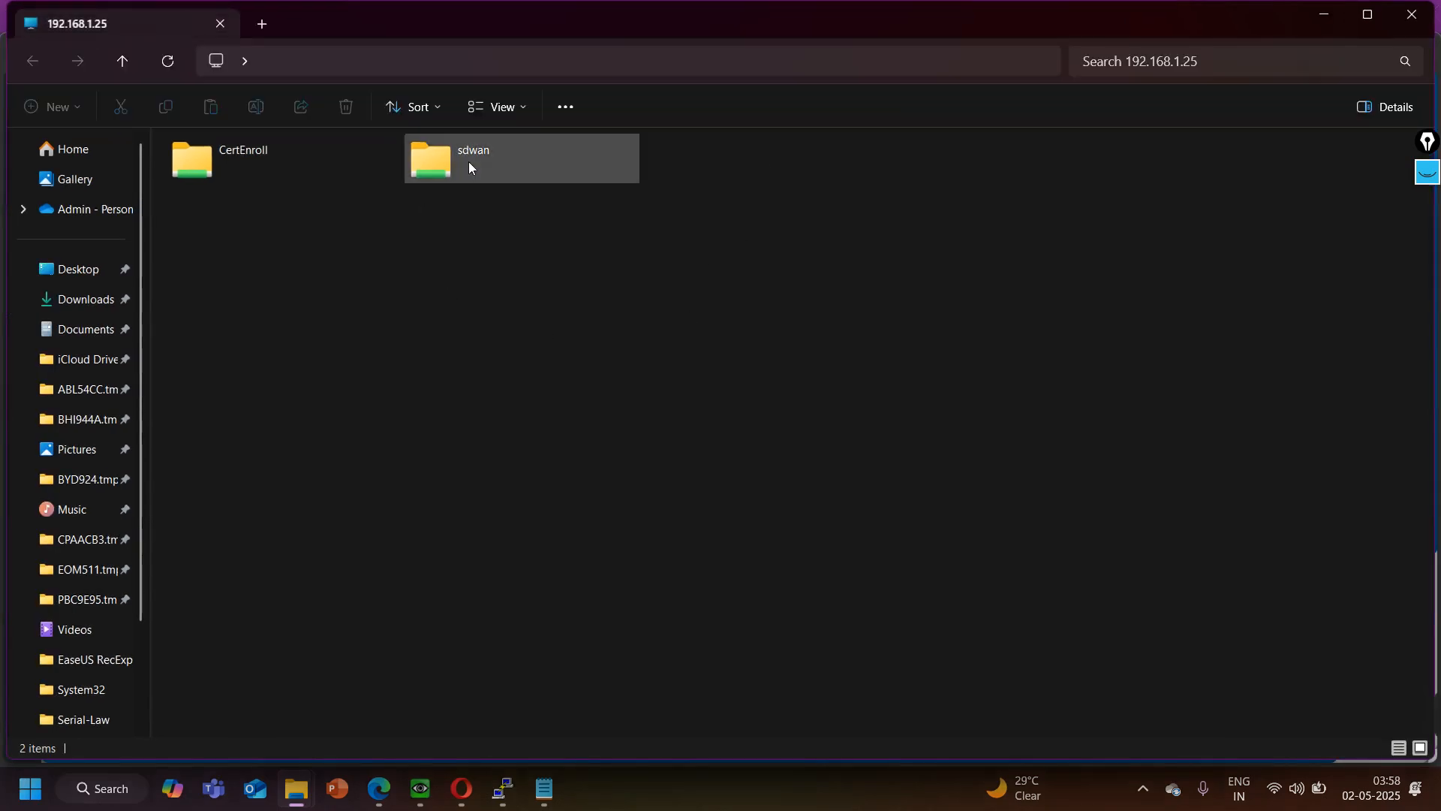
left_click(468, 161)
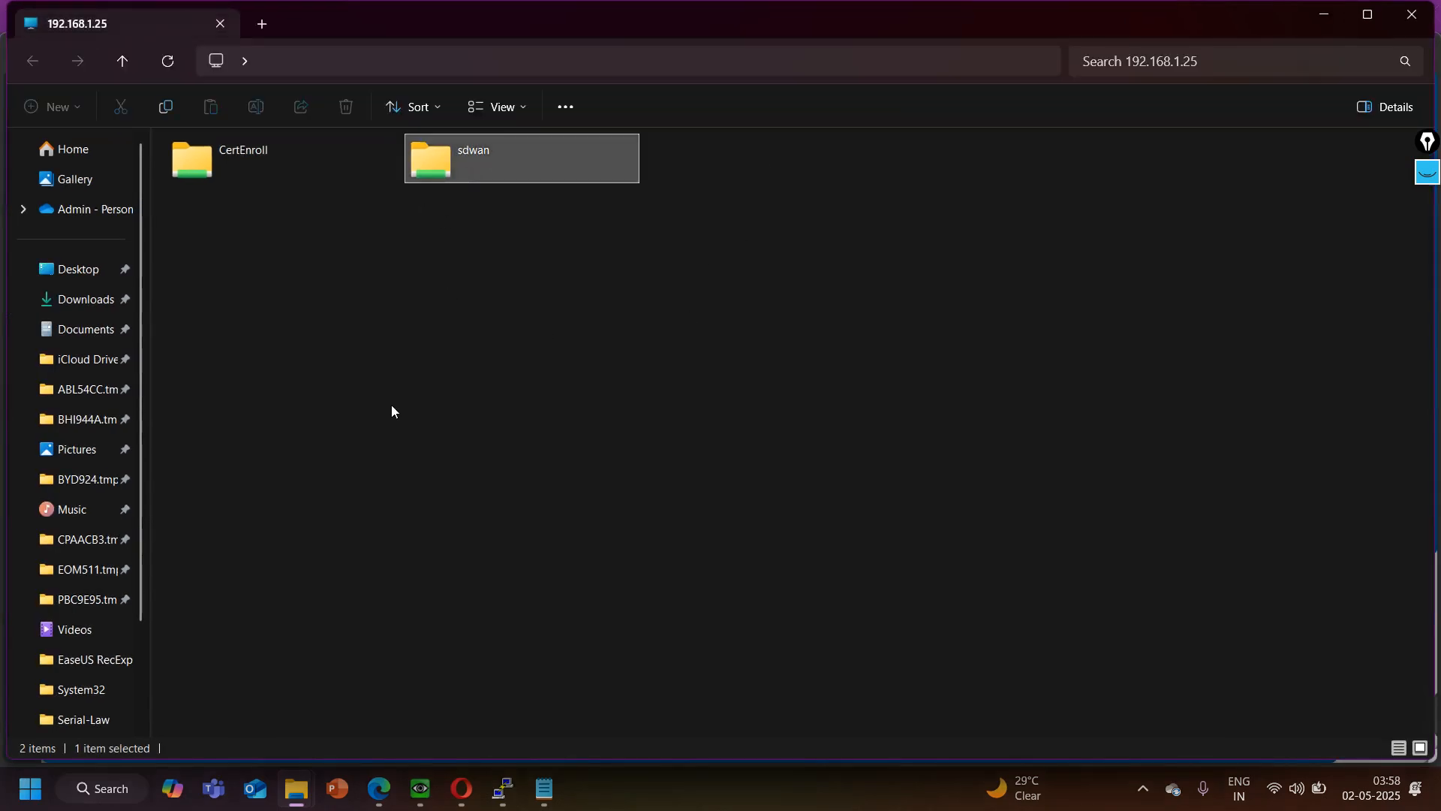
double_click(495, 171)
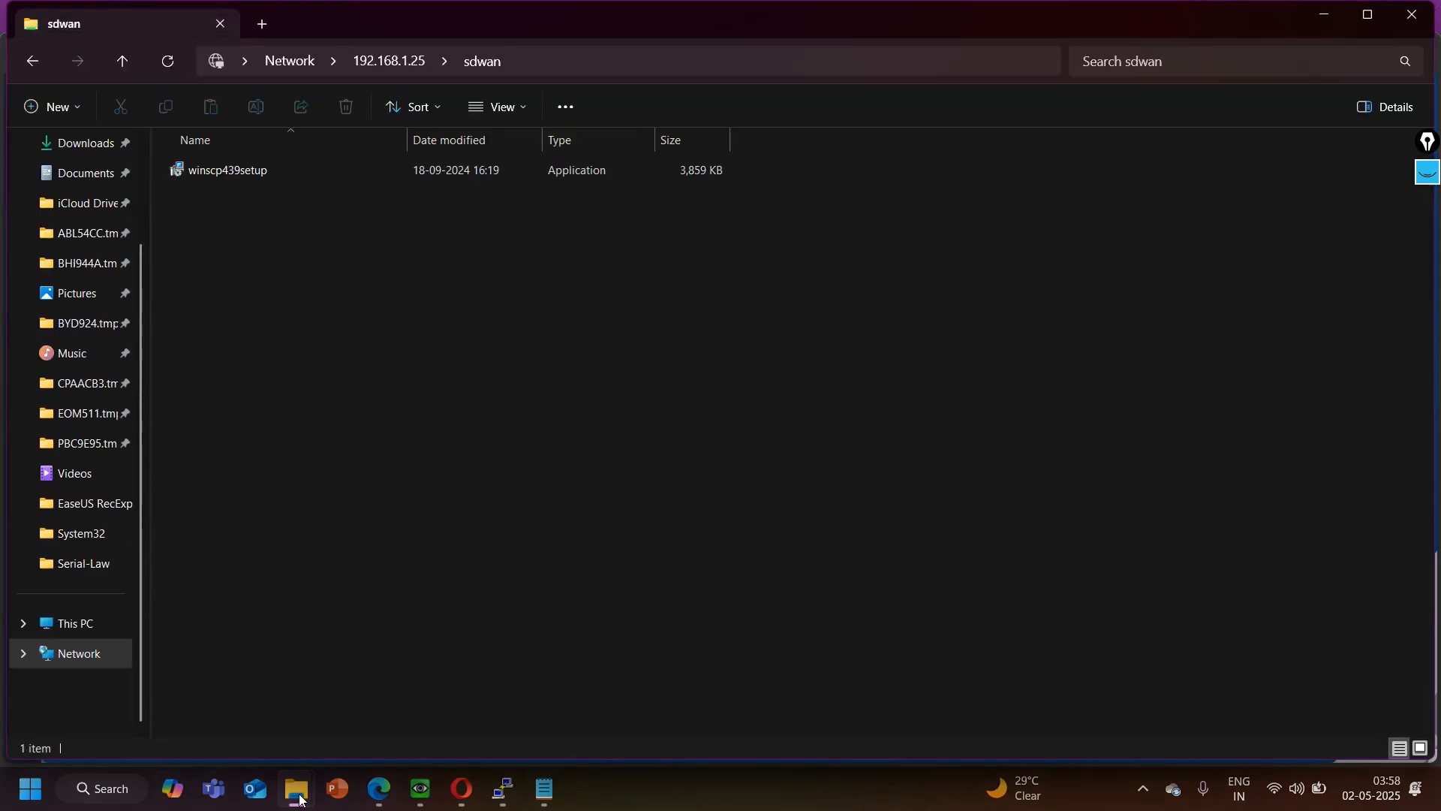
- Copy the Root security certificate from the local Downloads folder
mouse_move(296, 788)
left_click(200, 700)
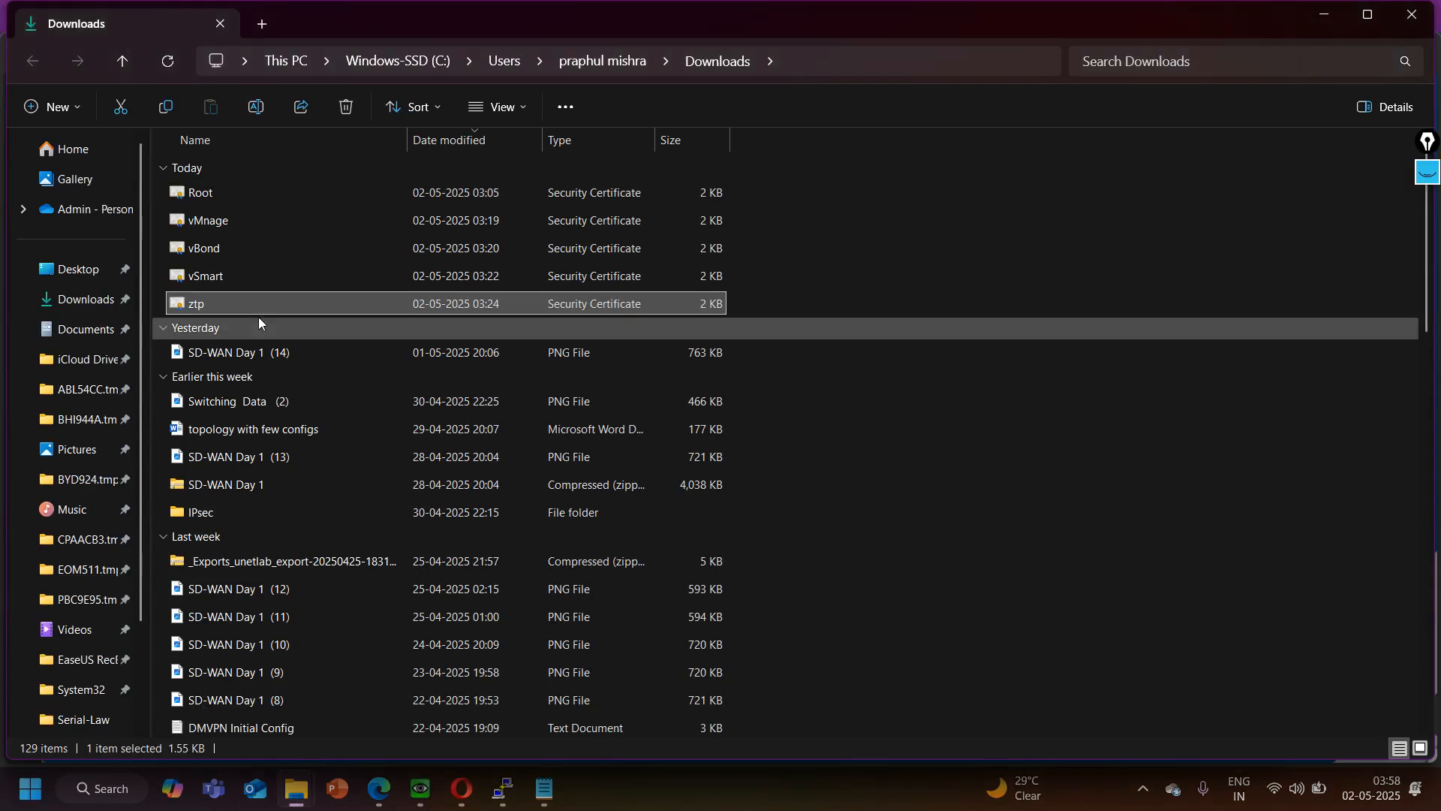
right_click(218, 195)
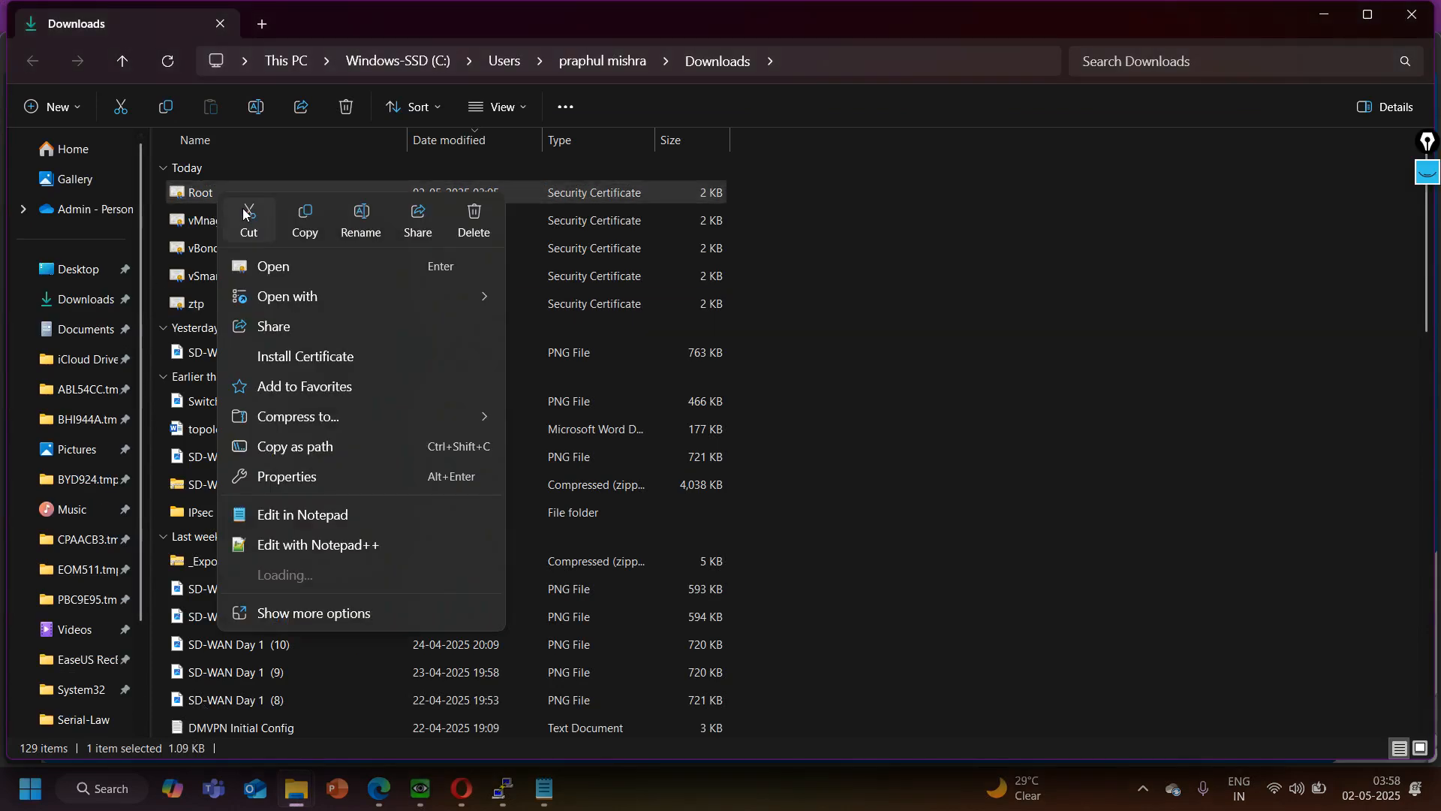
left_click(303, 644)
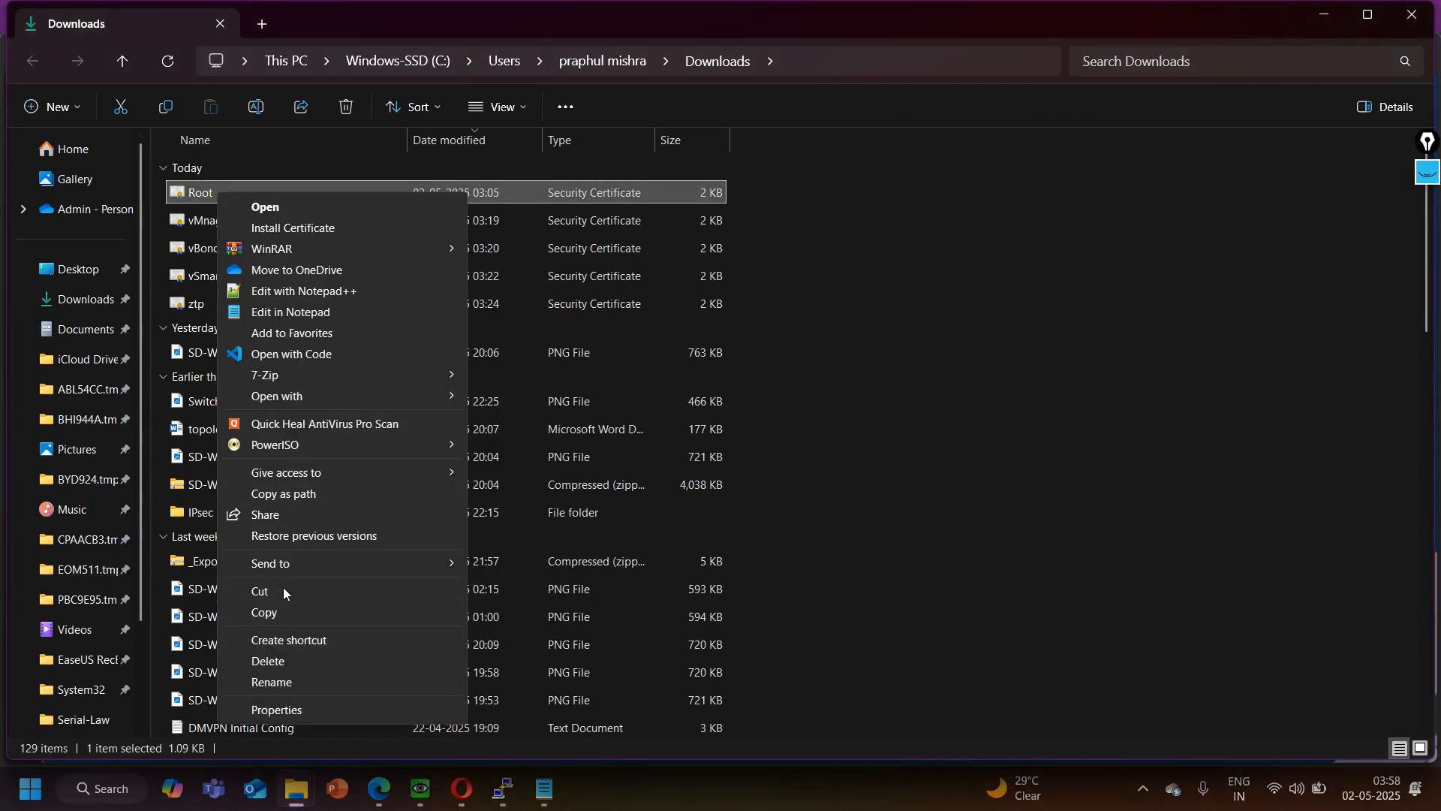
left_click(283, 612)
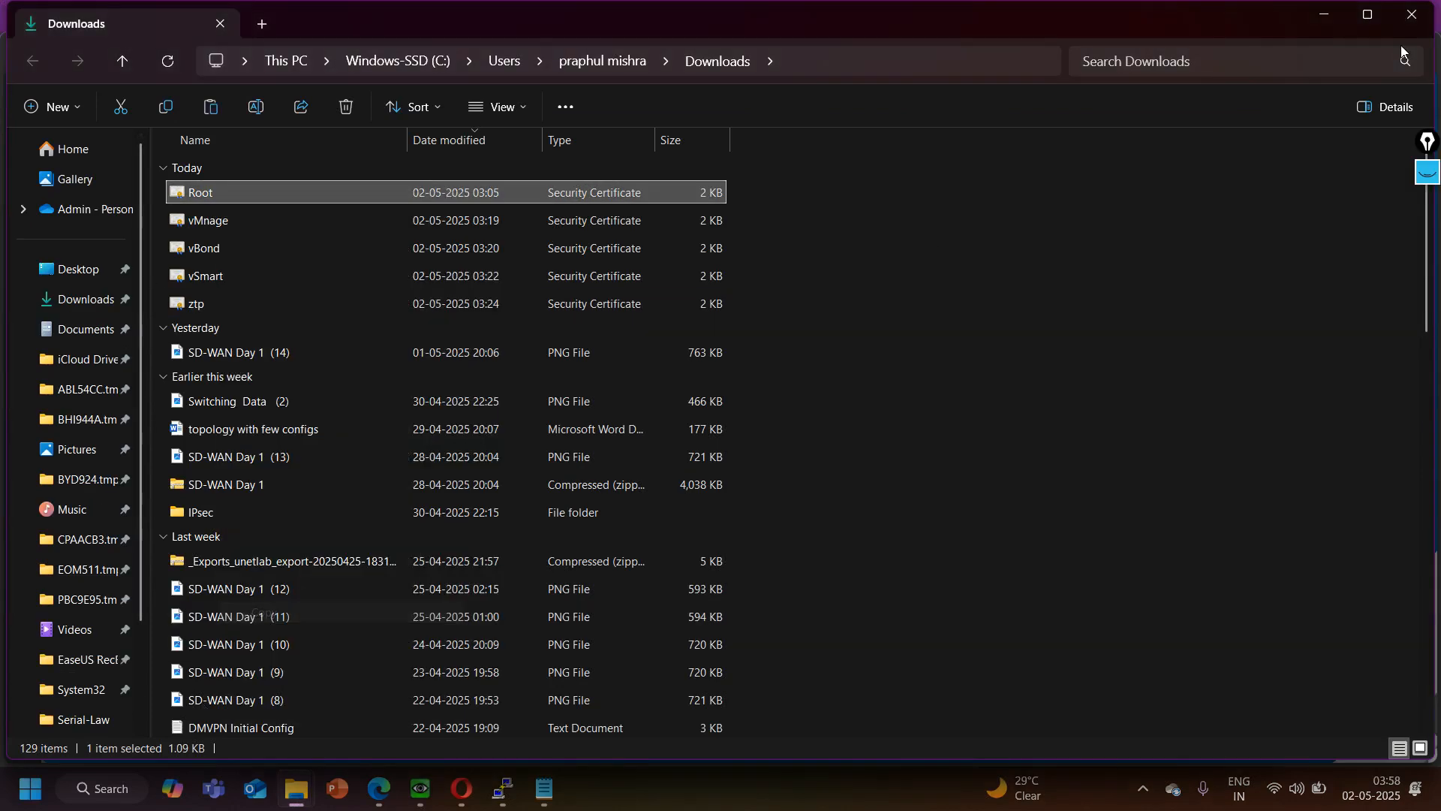
- Paste the Root certificate into the sdwan share on 192.168.1.25 and return to the EVE topology
left_click(1312, 15)
right_click(706, 313)
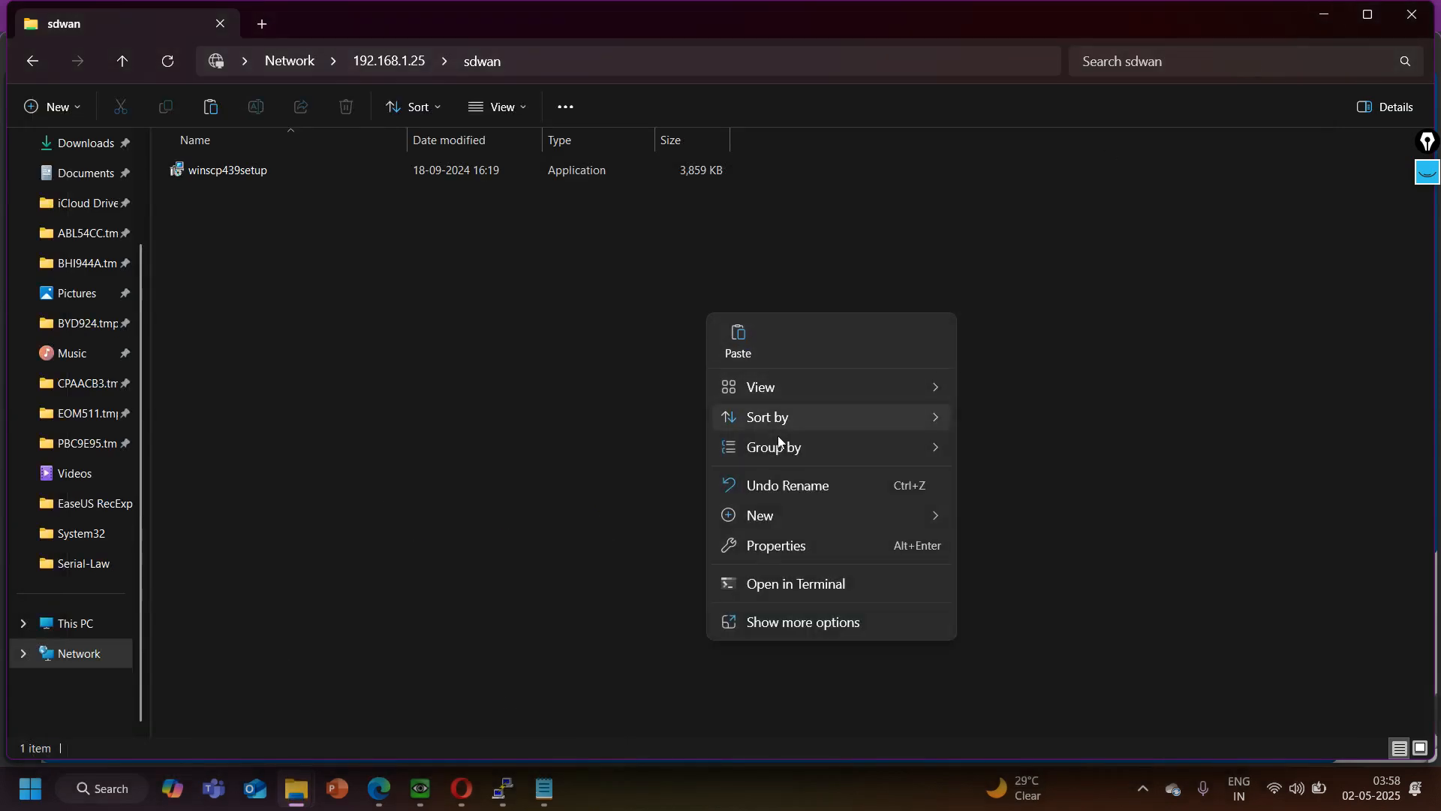
left_click(764, 627)
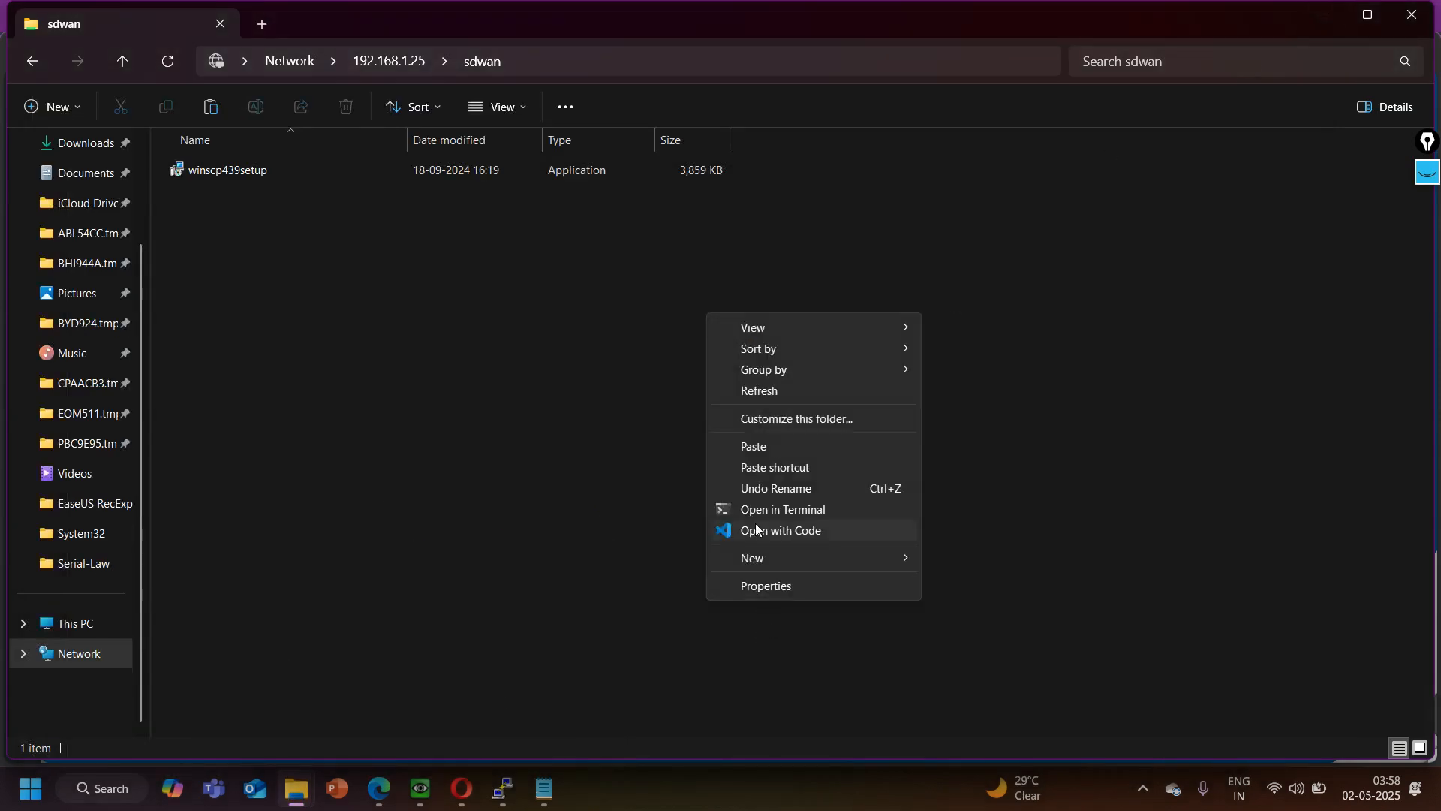
left_click(776, 442)
left_click(1325, 13)
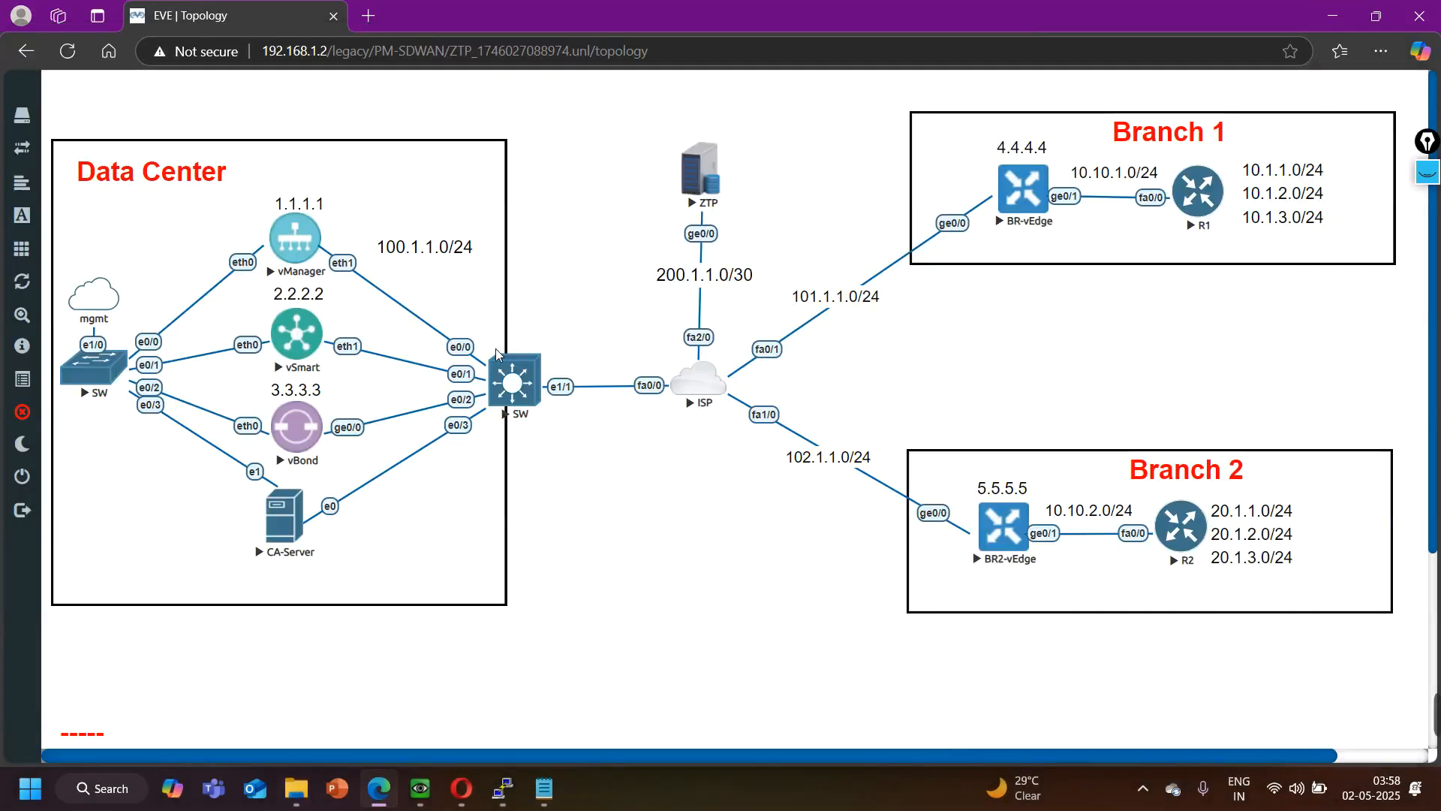
- Check the CA-Server's SDWAN folder for the copied Root certificate and return to its desktop
left_click(420, 788)
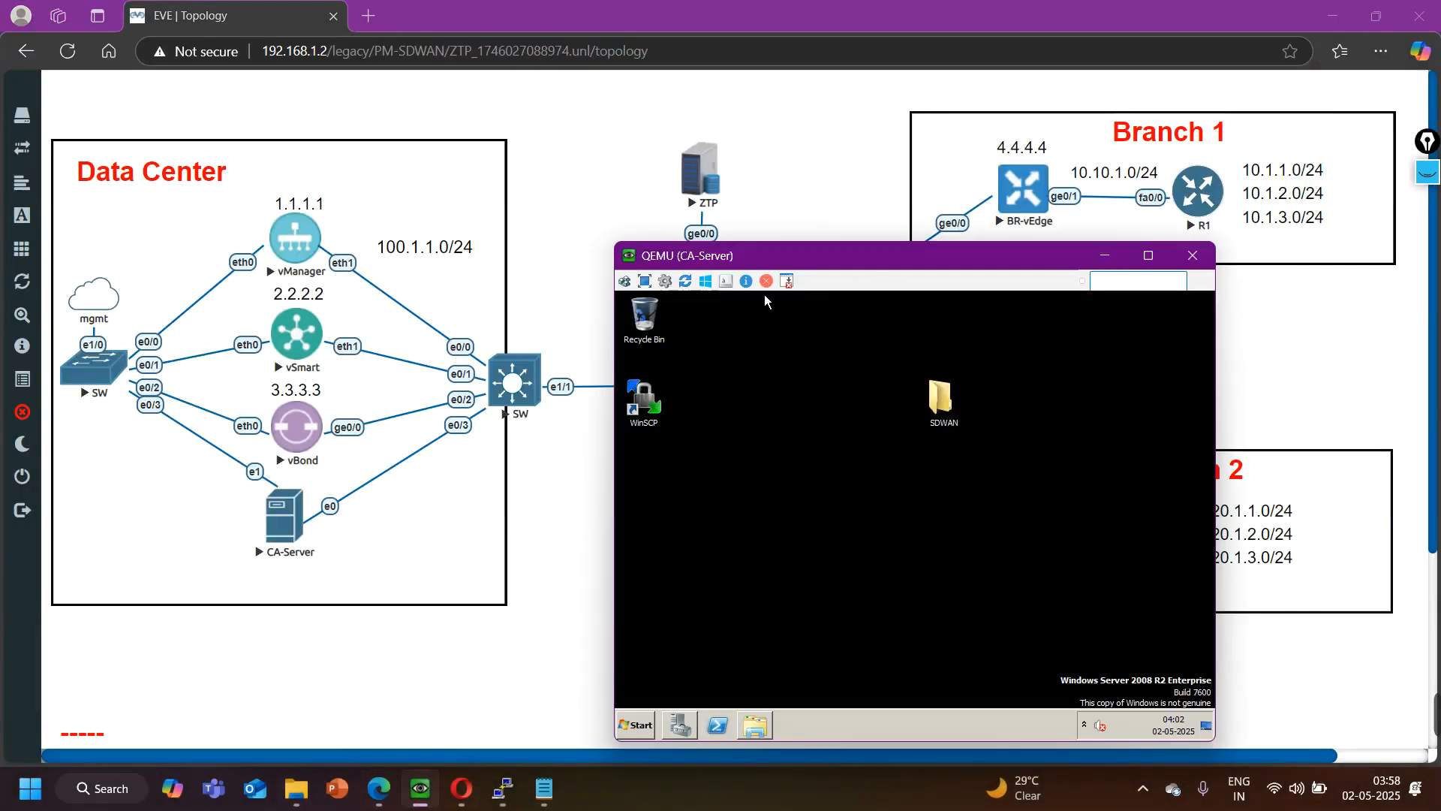
double_click(942, 409)
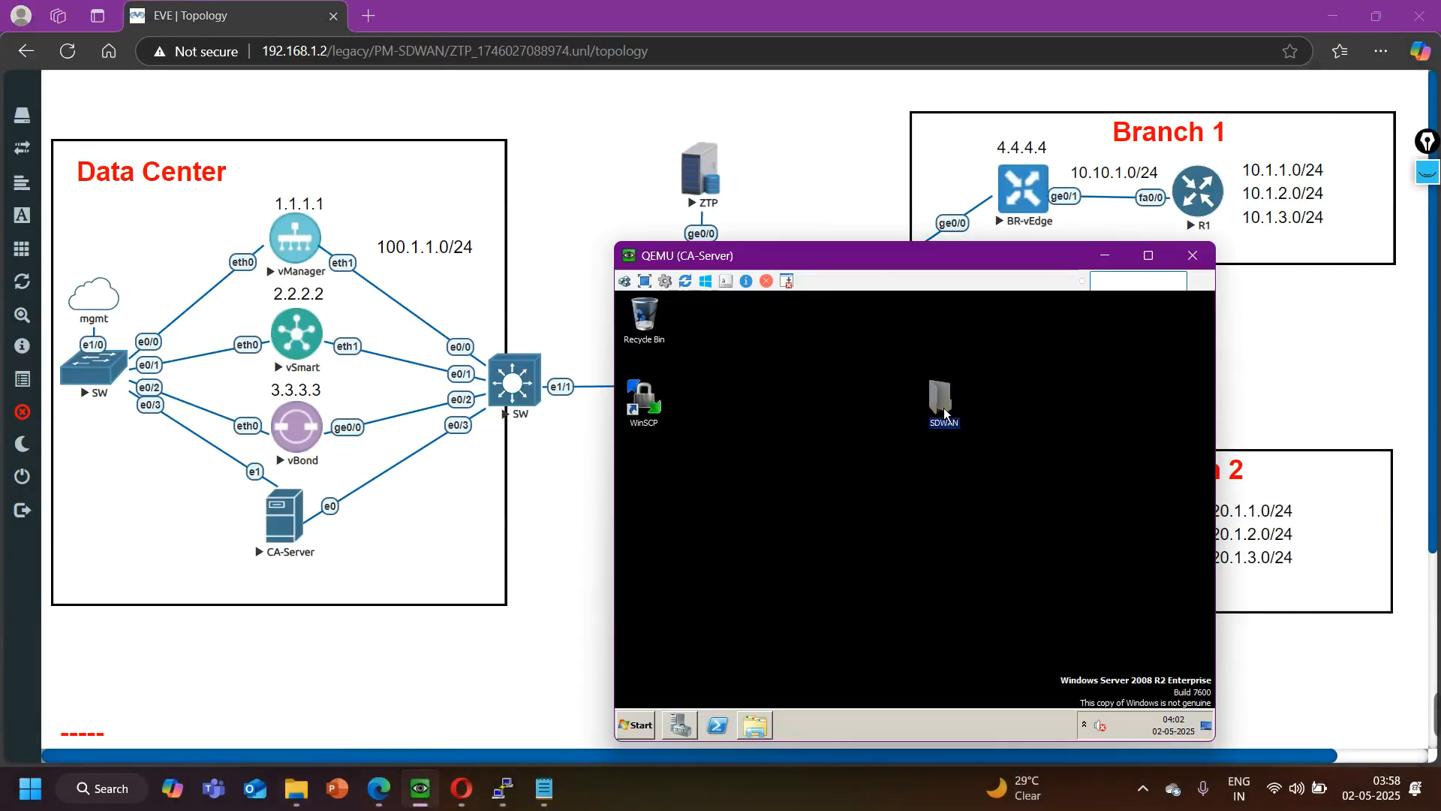
left_click(779, 387)
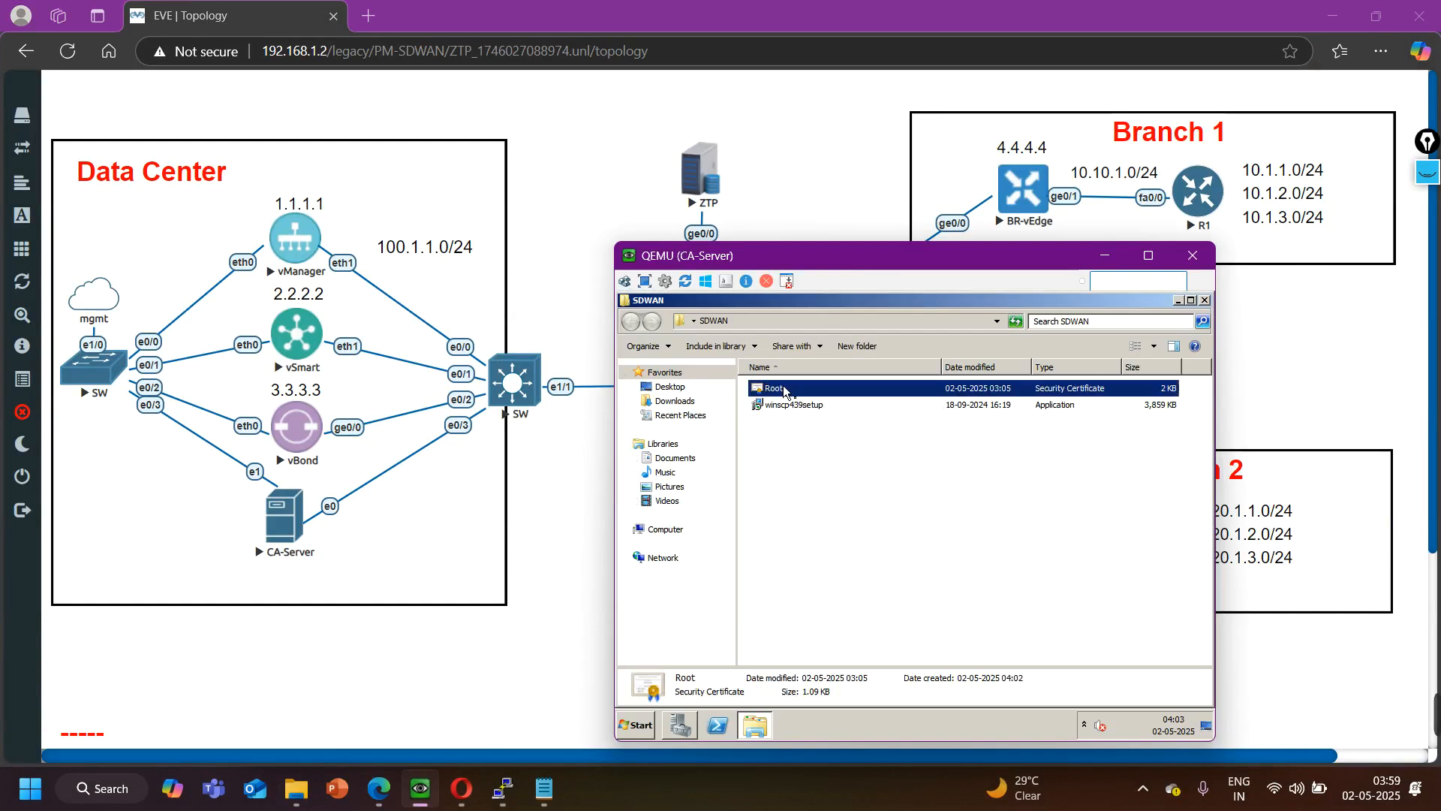
left_click(1182, 300)
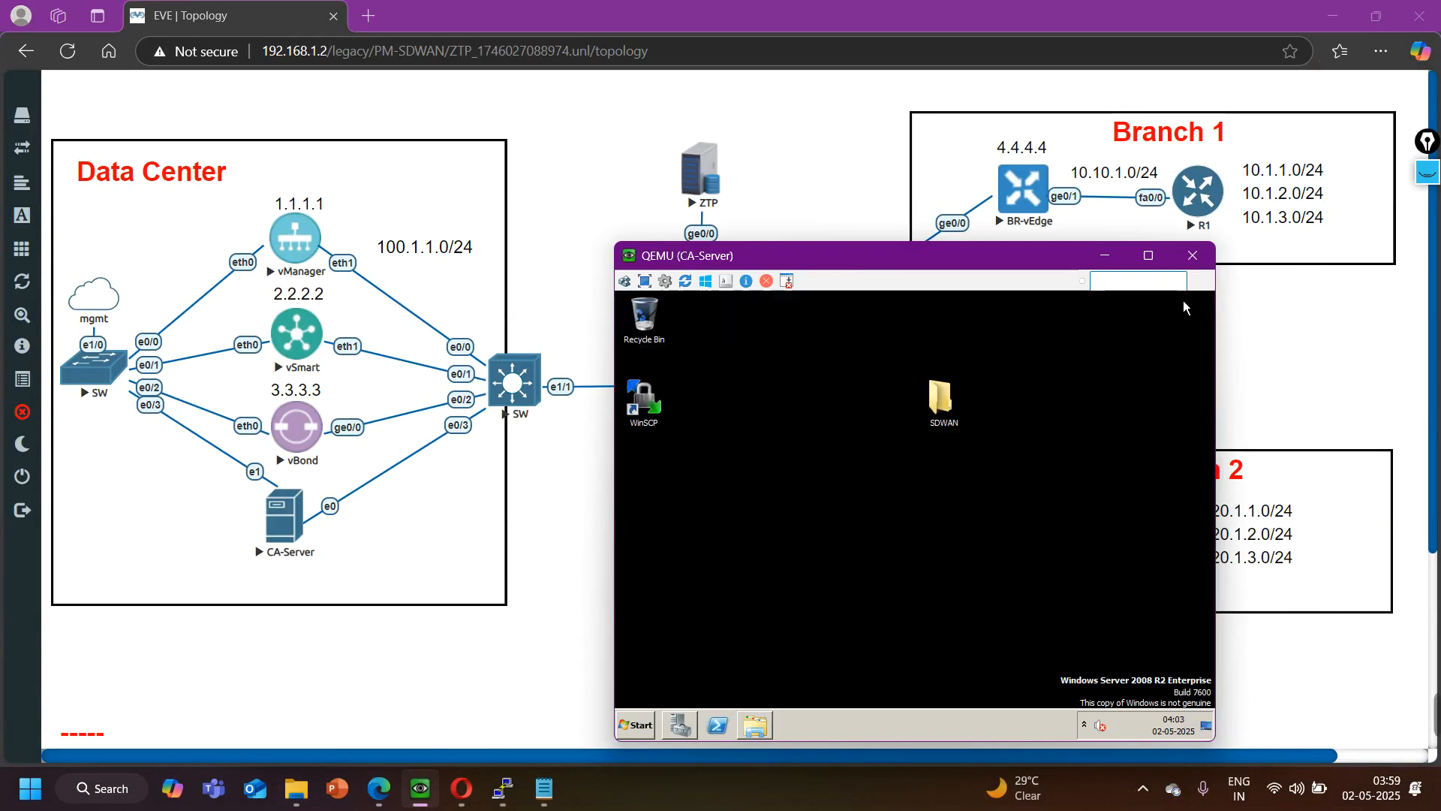
- Launch WinSCP on the CA-Server and start an SFTP login to host 101.1.1.1 as admin
left_click_drag(984, 266, 499, 190)
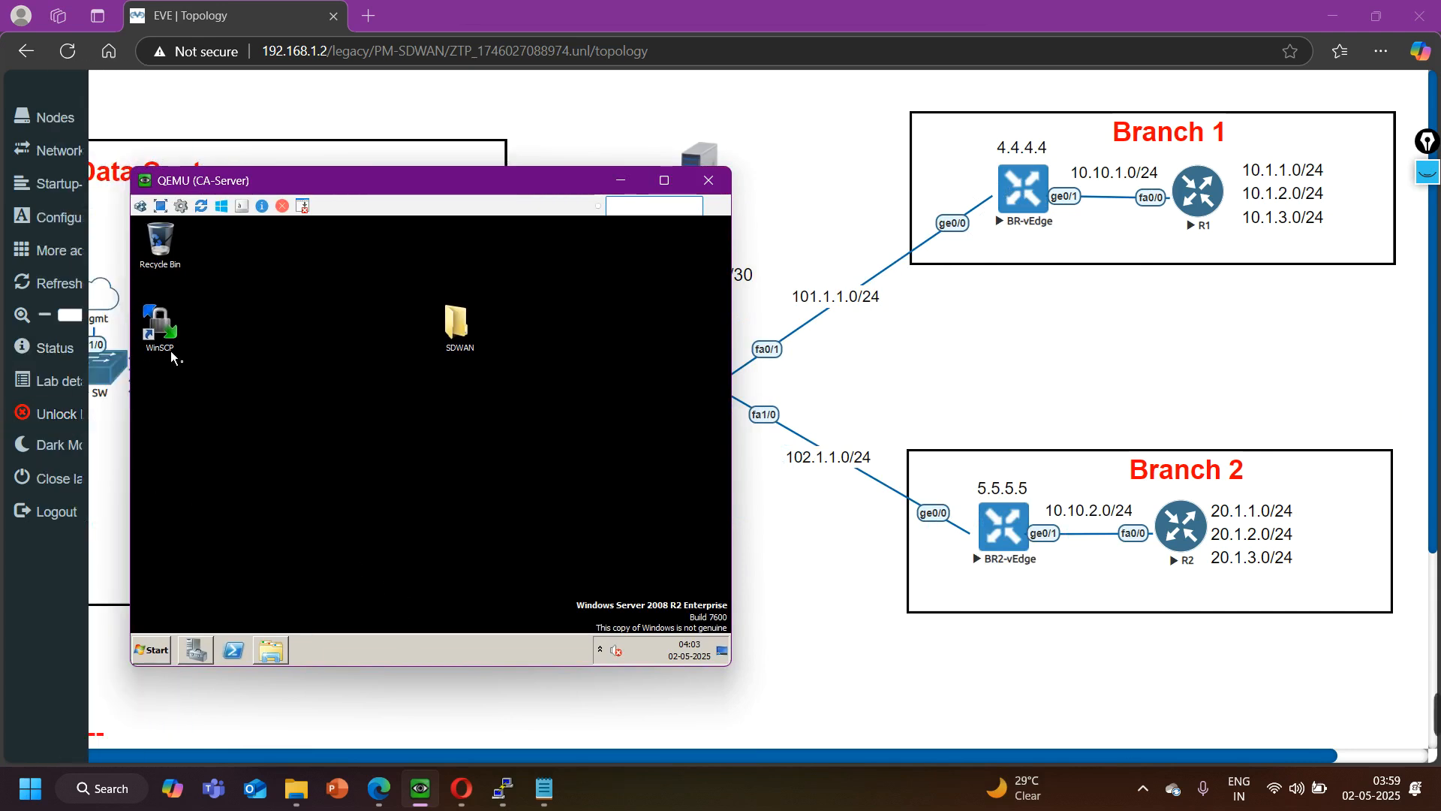
left_click(162, 330)
double_click(162, 330)
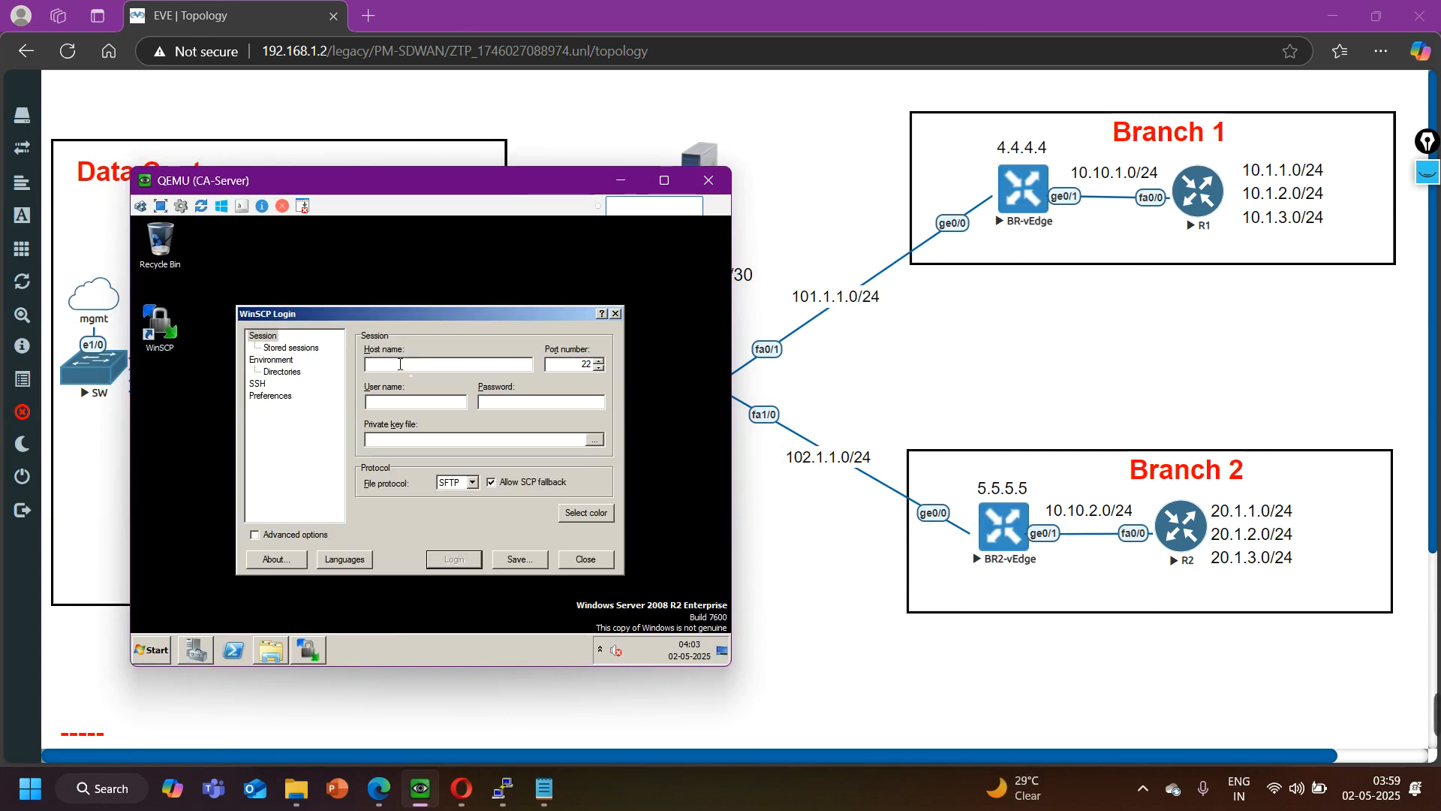
type("101.1.1.1")
key("Tab")
key("Return")
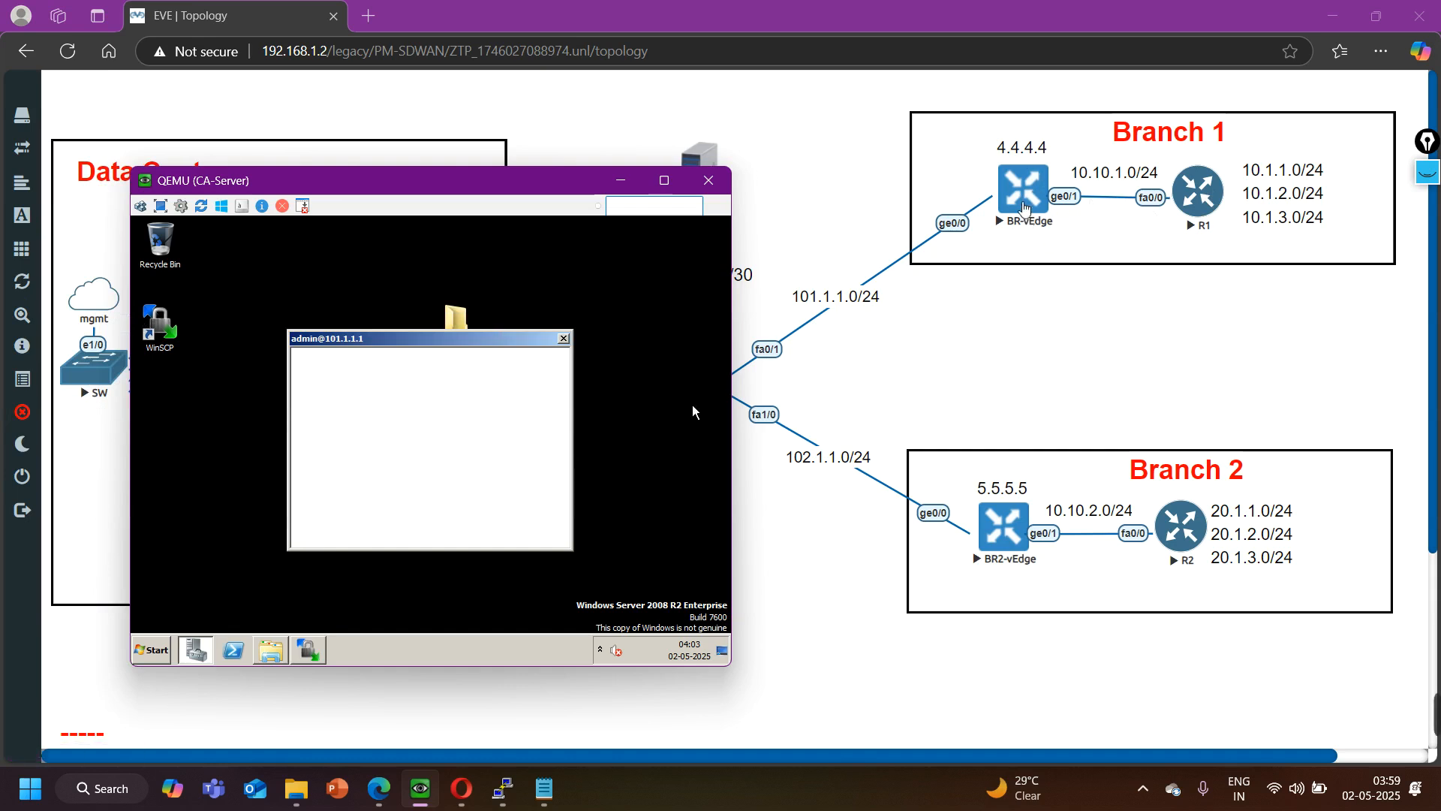
- Switch to the BR-vEdge console and enter configuration of interface ge0/0 under VPN 0
left_click(1008, 322)
mouse_move(510, 800)
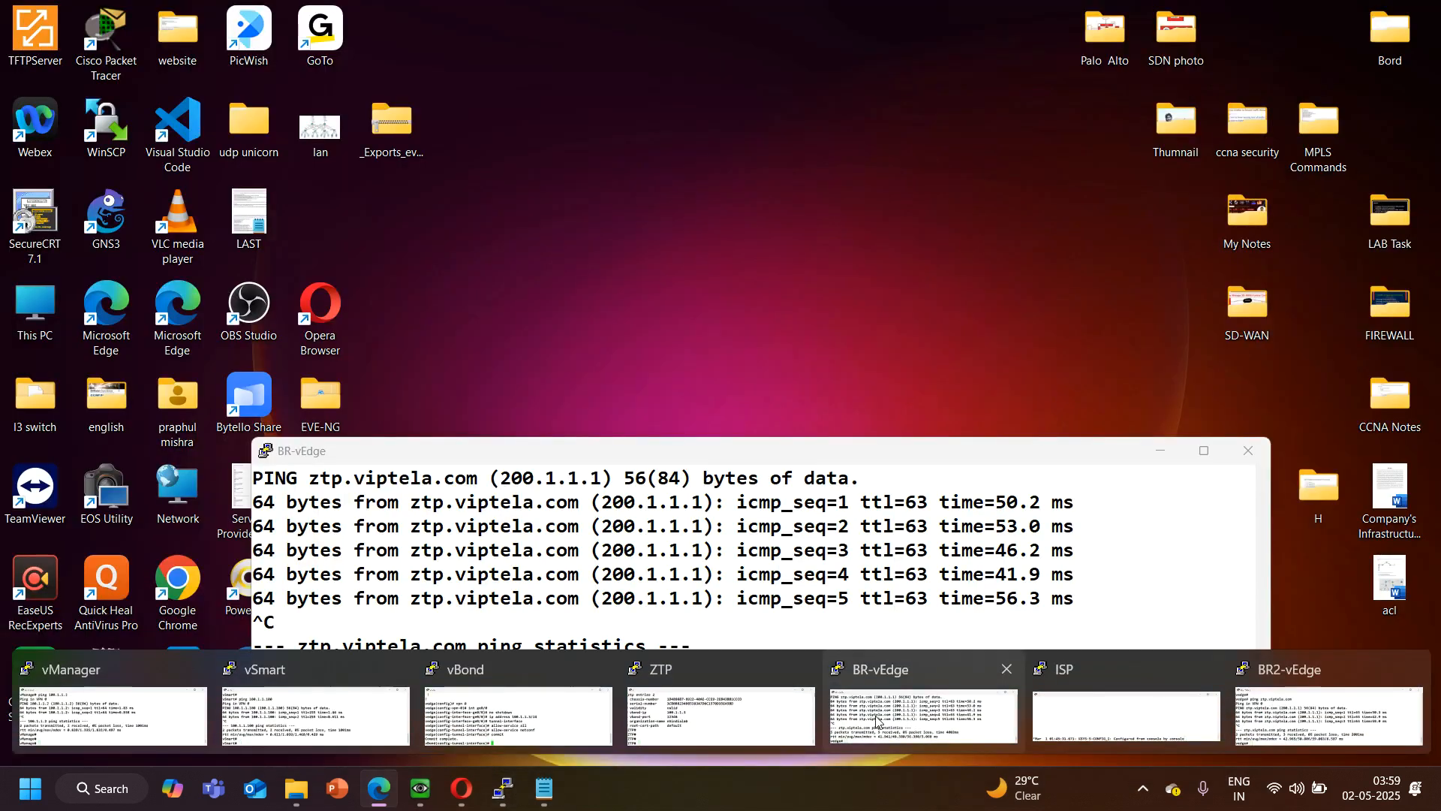
left_click(923, 712)
type("config")
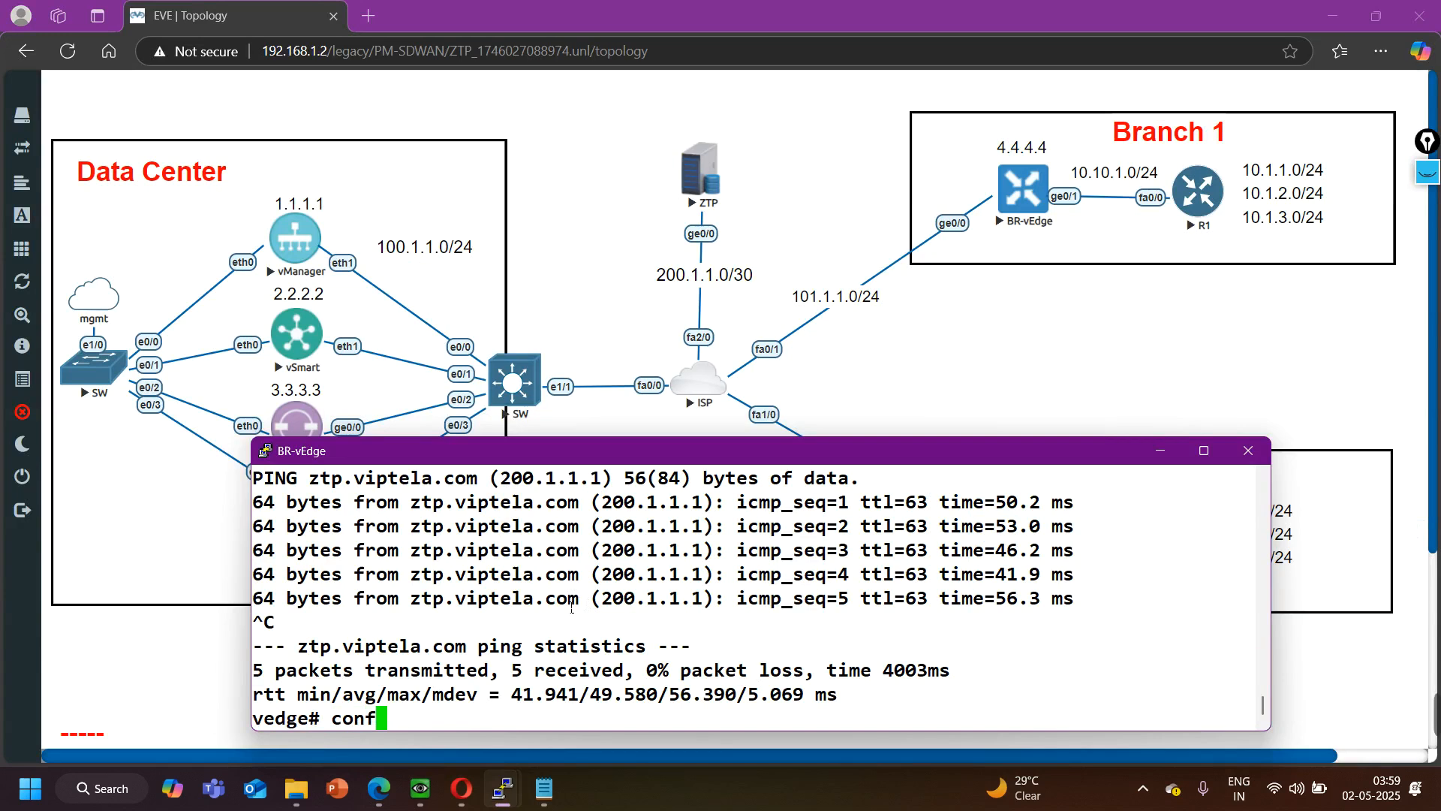
key("Return")
key("Return")
key("Return")
key("Return")
type("vpn 0")
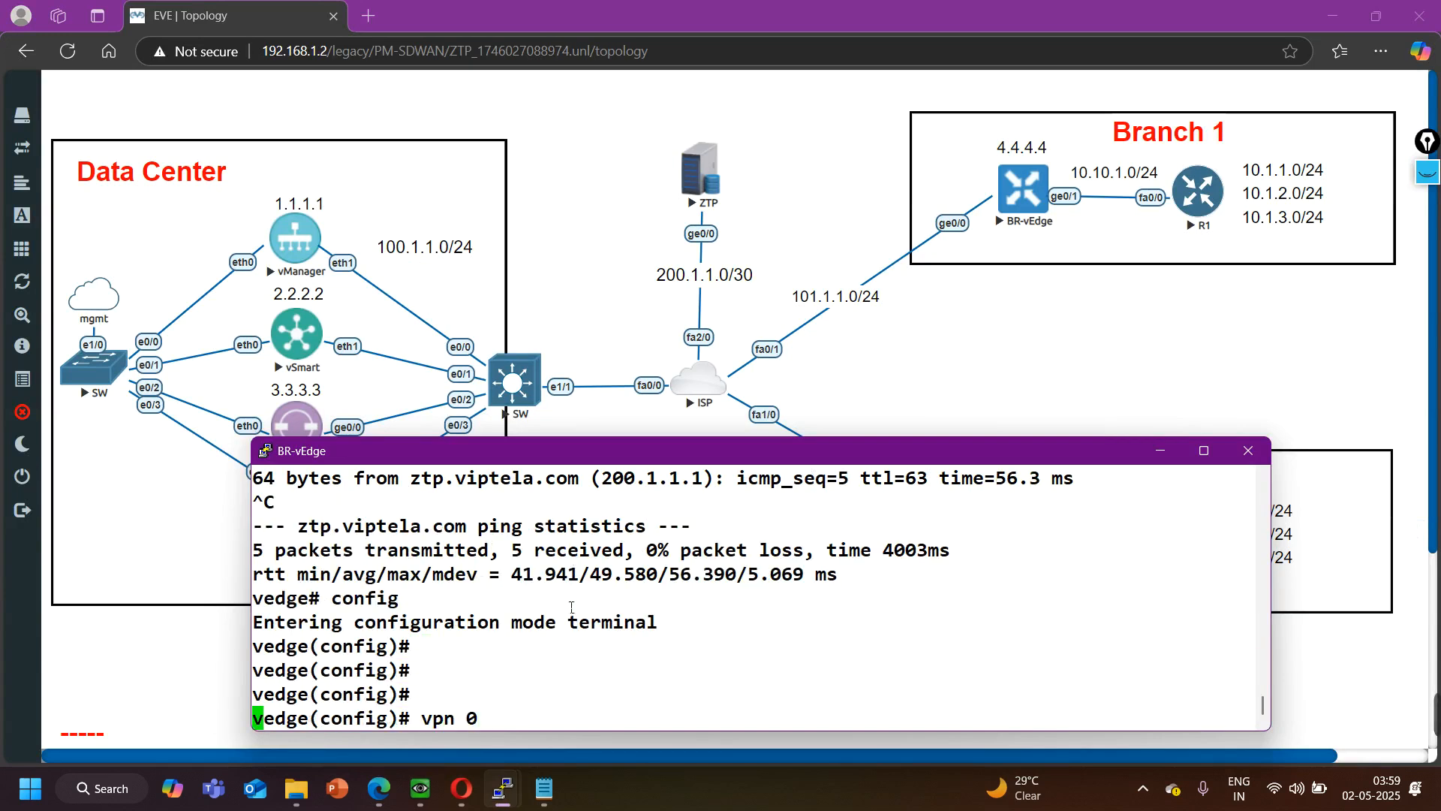
key("Return")
type("int ge0/0")
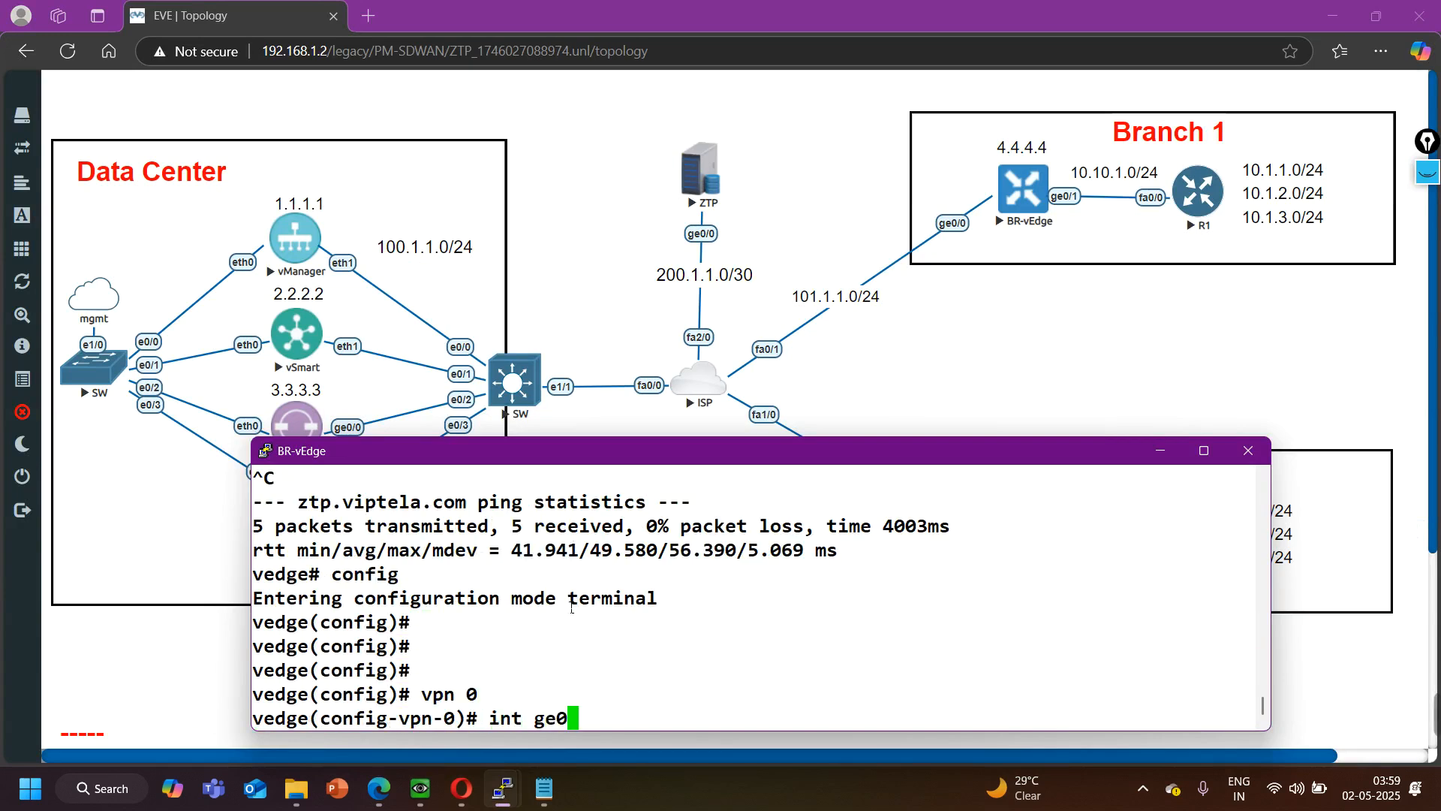
key("Return")
- Allow the sshd service on BR-vEdge's ge0/0 tunnel interface and commit the configuration
type("al")
key("BackSpace")
key("BackSpace")
type("tunnel-interface")
key("Return")
type("allow-service sshd")
key("Return")
type("commit")
key("Return")
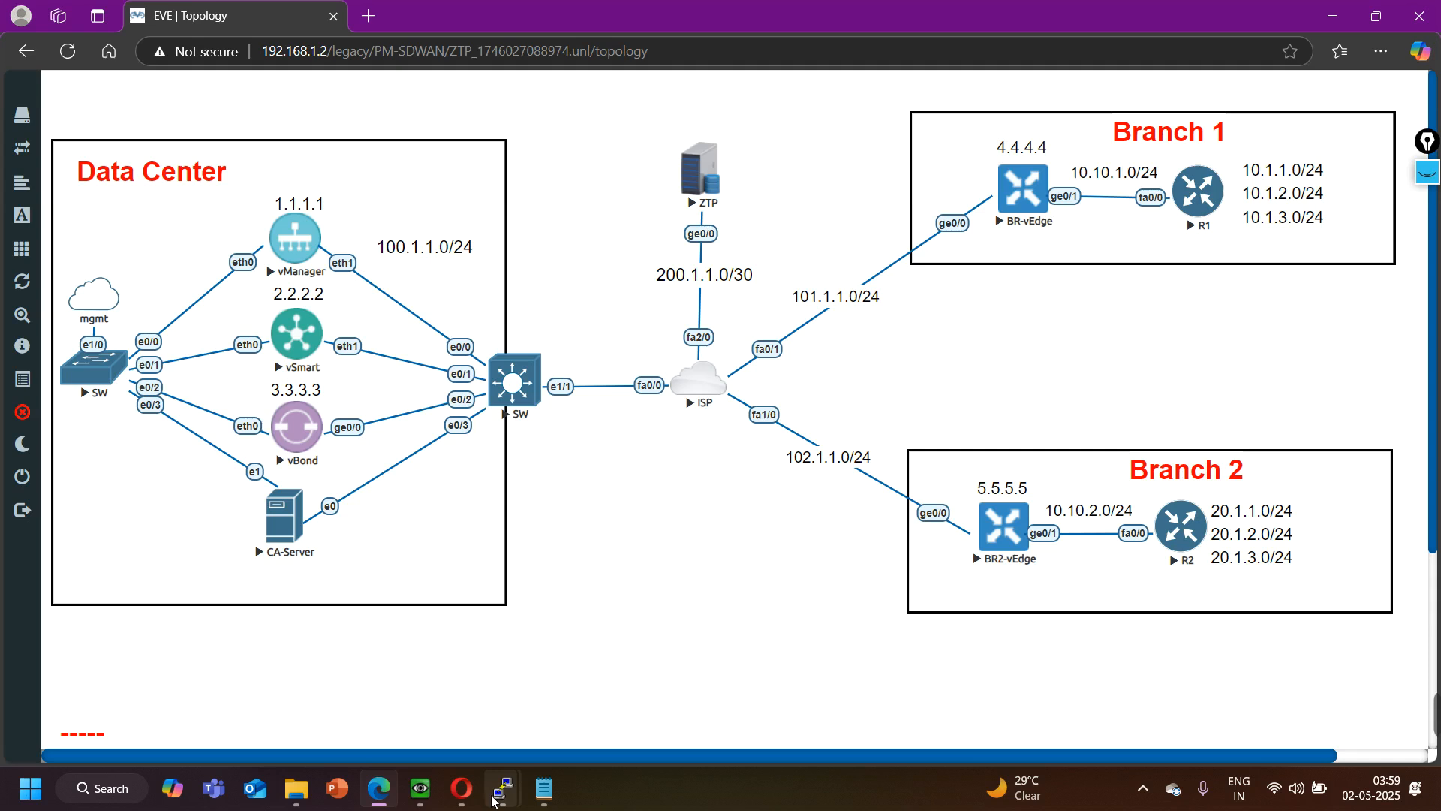
- Switch to the BR2-vEdge console
mouse_move(498, 800)
left_click(1328, 713)
type("config")
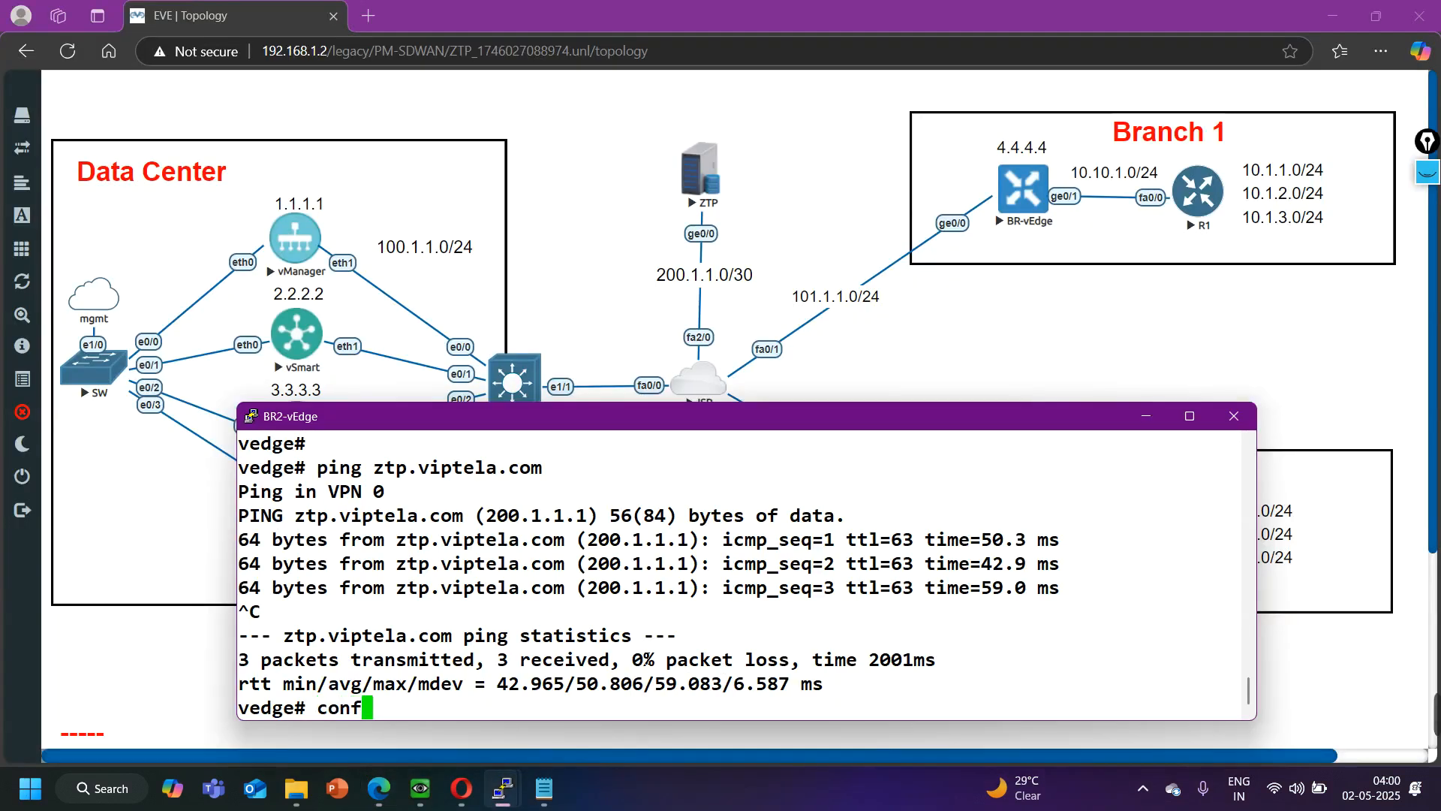
key("Return")
key("Return")
key("Return")
key("Return")
key("Return")
type("vpn 0")
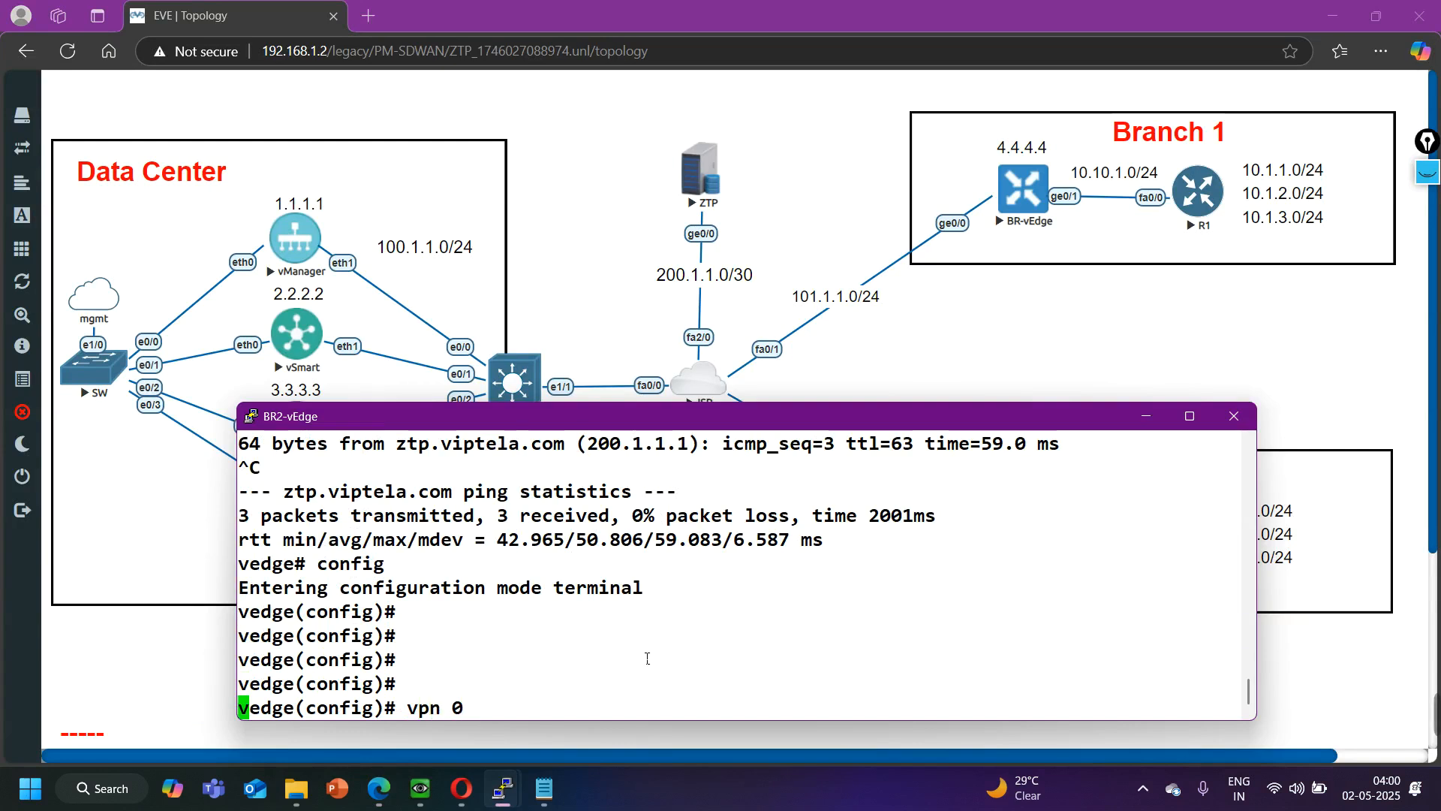
key("Return")
type("int ge0/0")
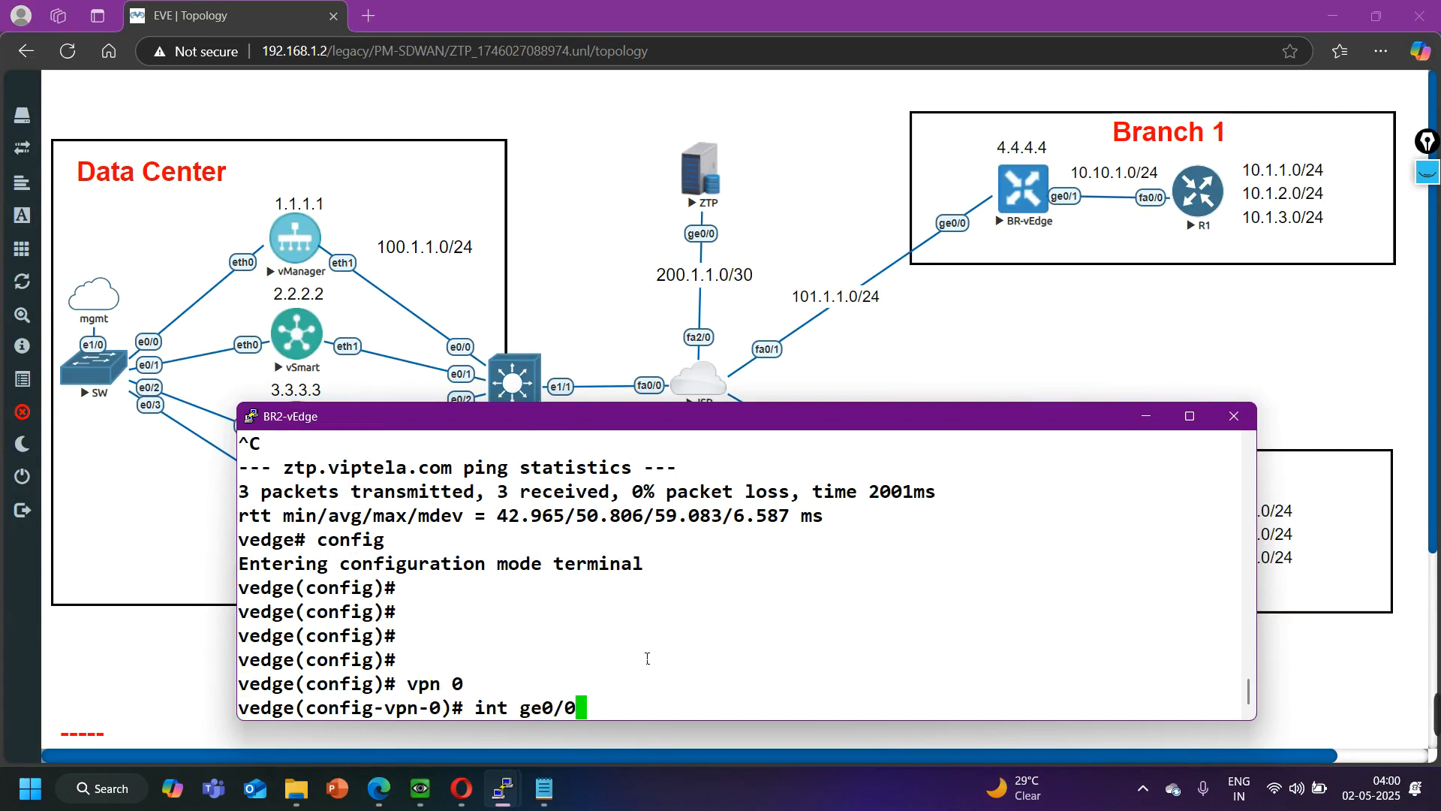
key("Return")
type("tuy")
key("space")
key("BackSpace")
key("Tab")
type("\\")
key("Return")
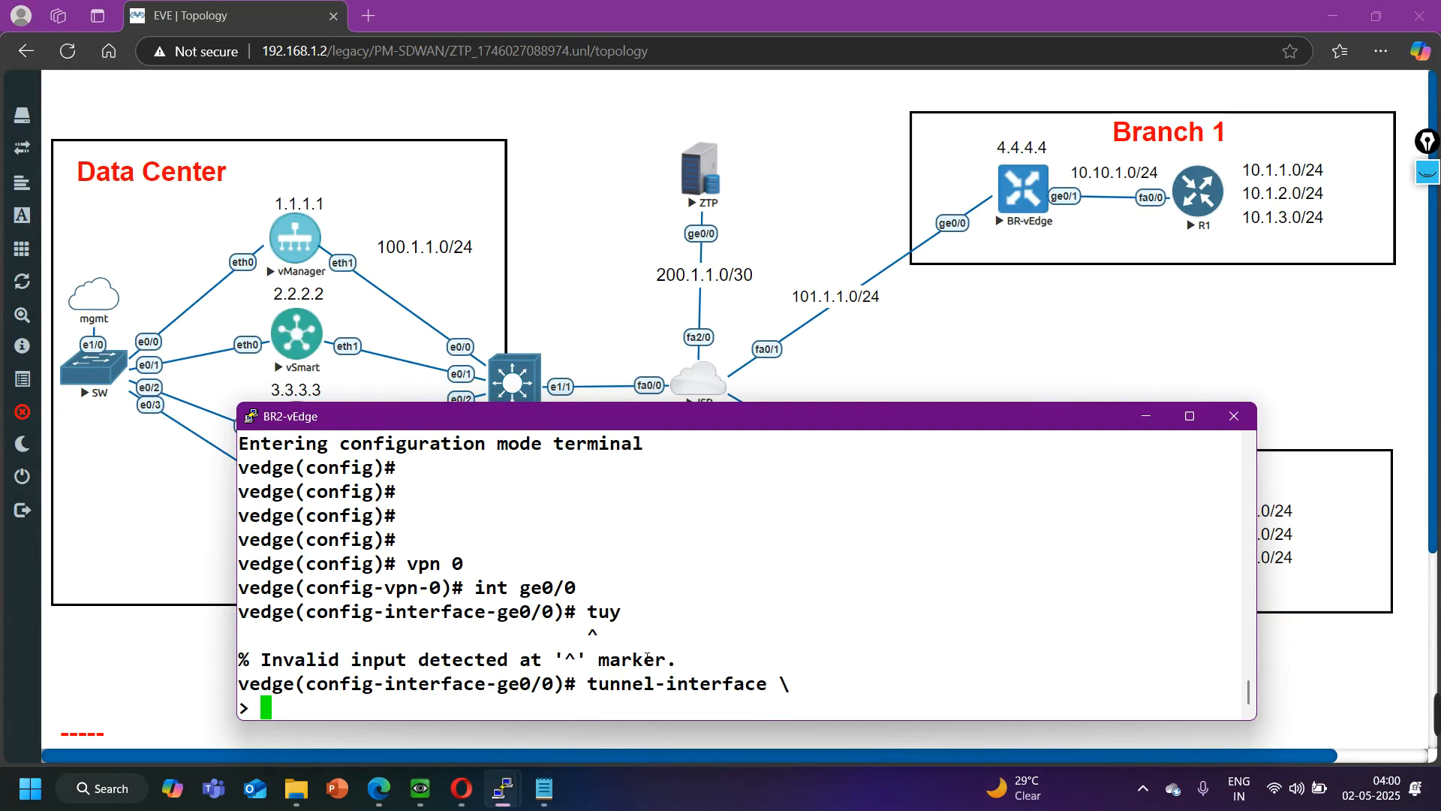
key("ctrl+z")
key("Return")
- Re-enter configuration mode on BR2-vEdge and open interface ge0/0 under VPN 0
type("con")
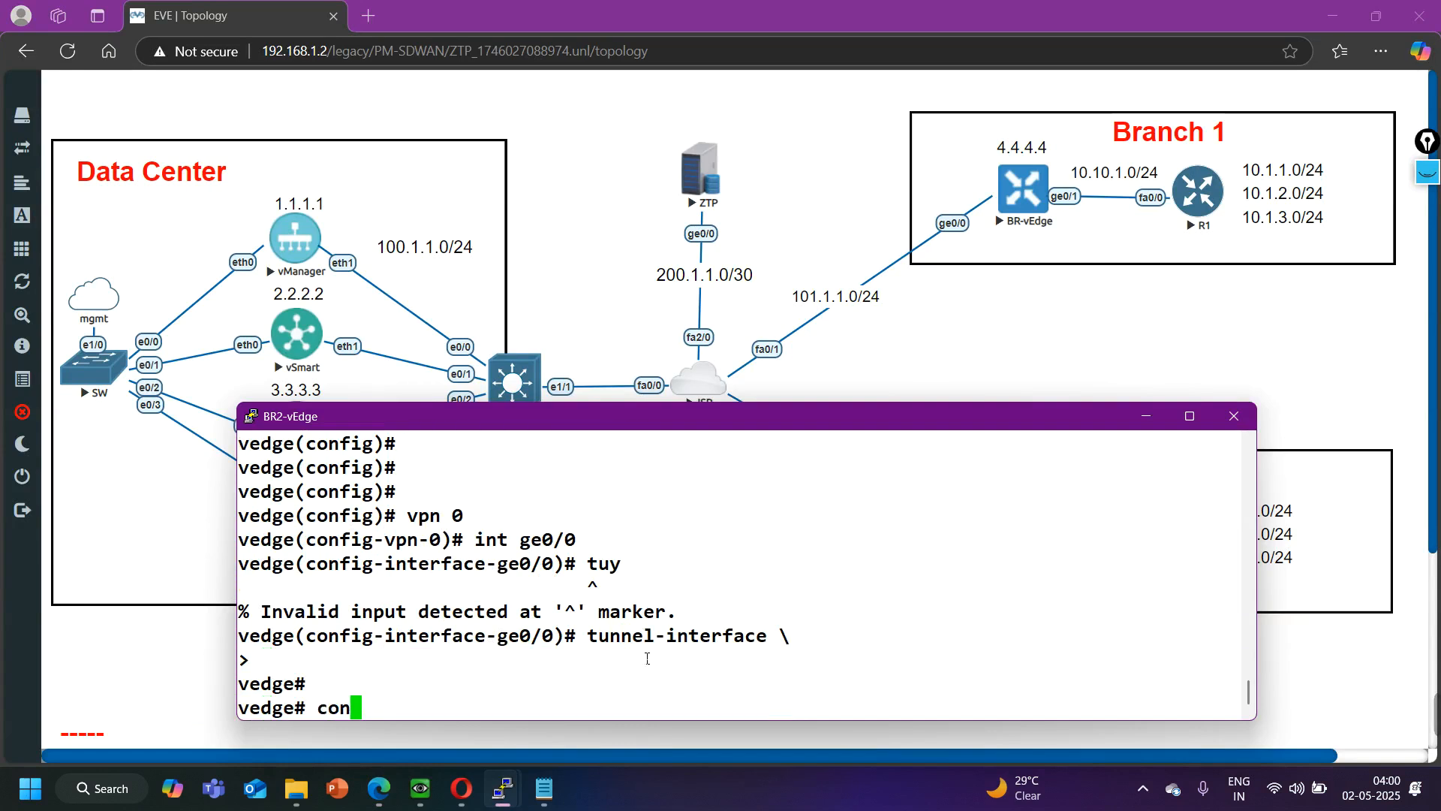
type("fig")
key("Return")
key("Return")
key("Return")
key("Return")
type("vpn 0")
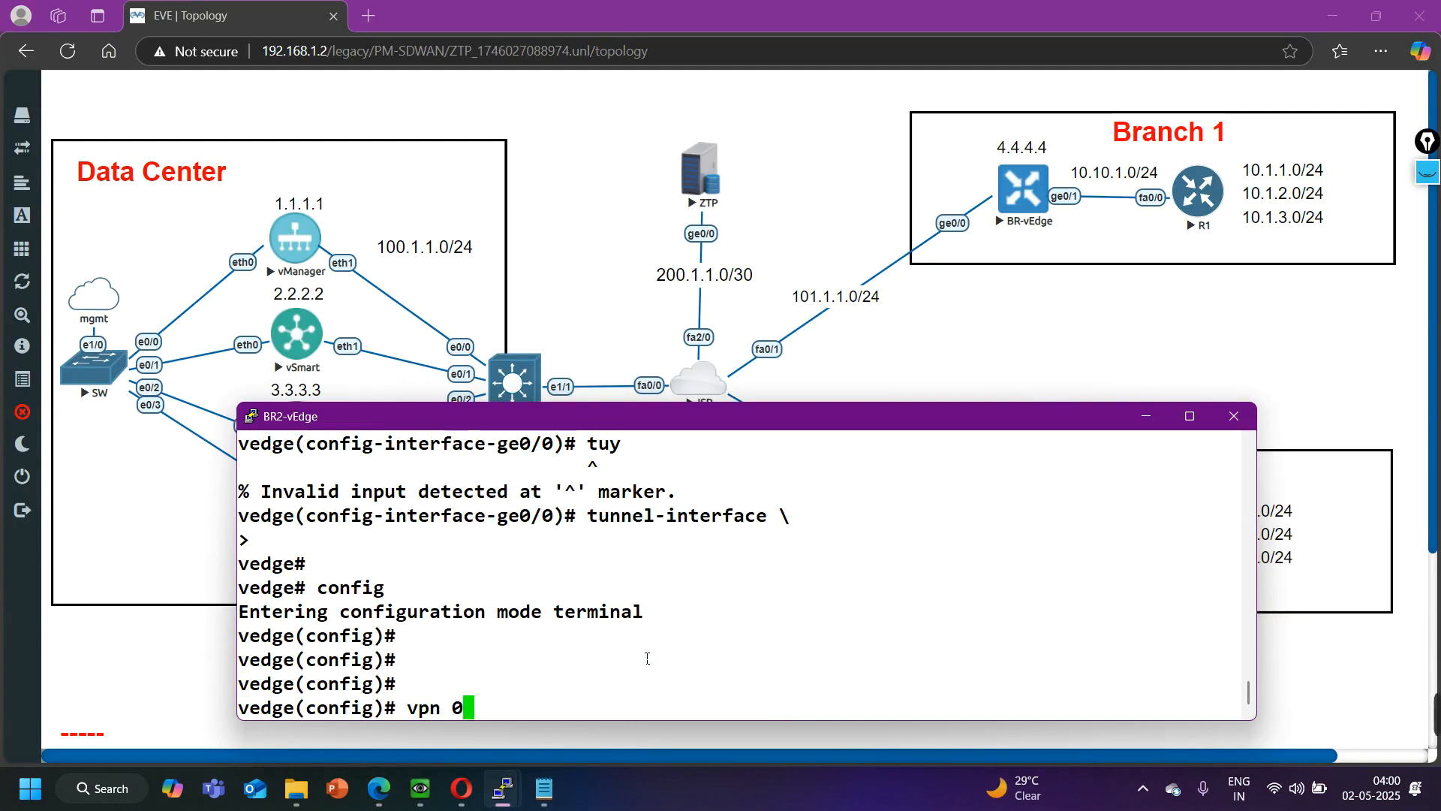
key("Return")
type("int ge0/")
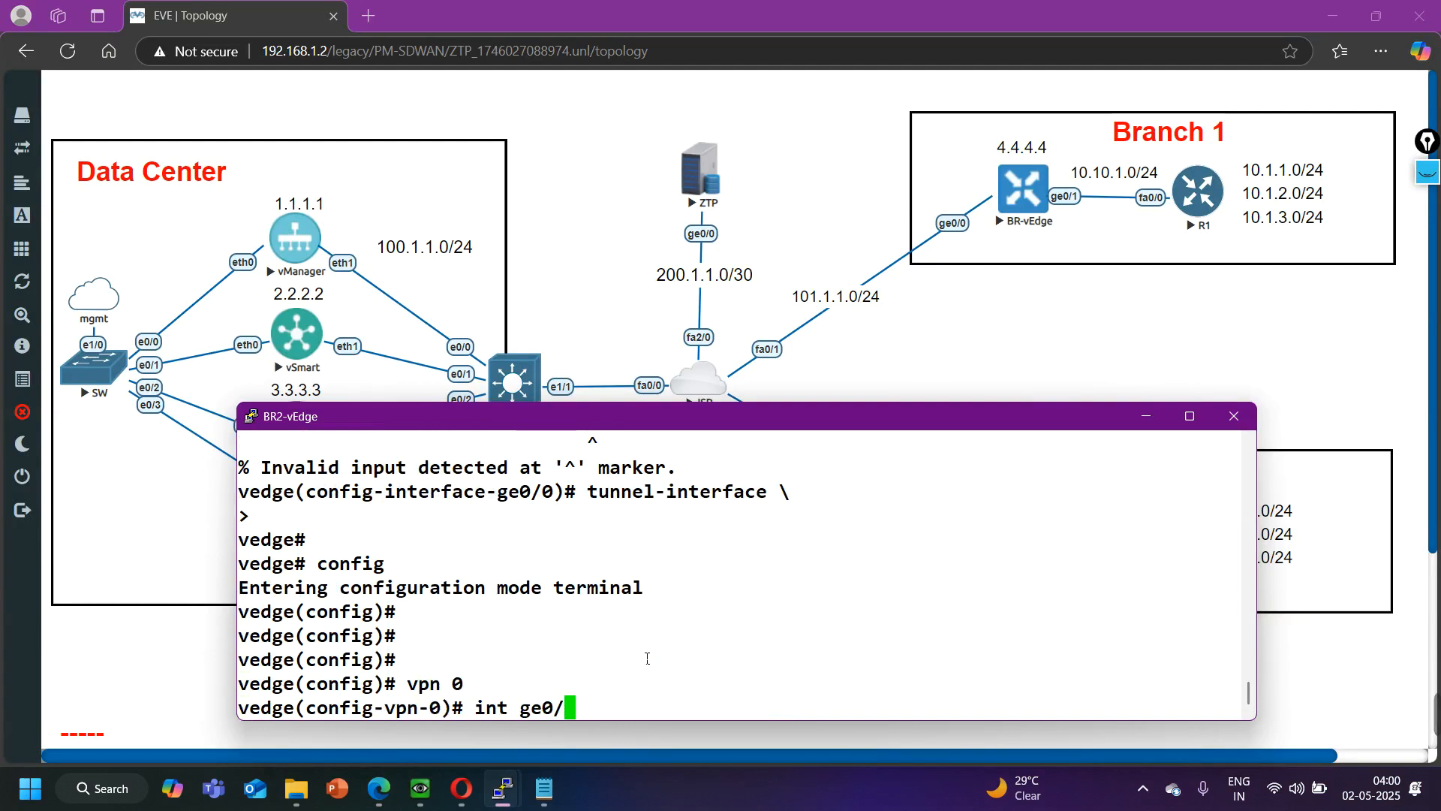
type("0")
key("Return")
- Allow the sshd service on BR2-vEdge's ge0/0 tunnel interface and commit the configuration
type("tunnel-interface")
key("Return")
type("allow-service sshd")
key("Return")
type("commit")
key("Return")
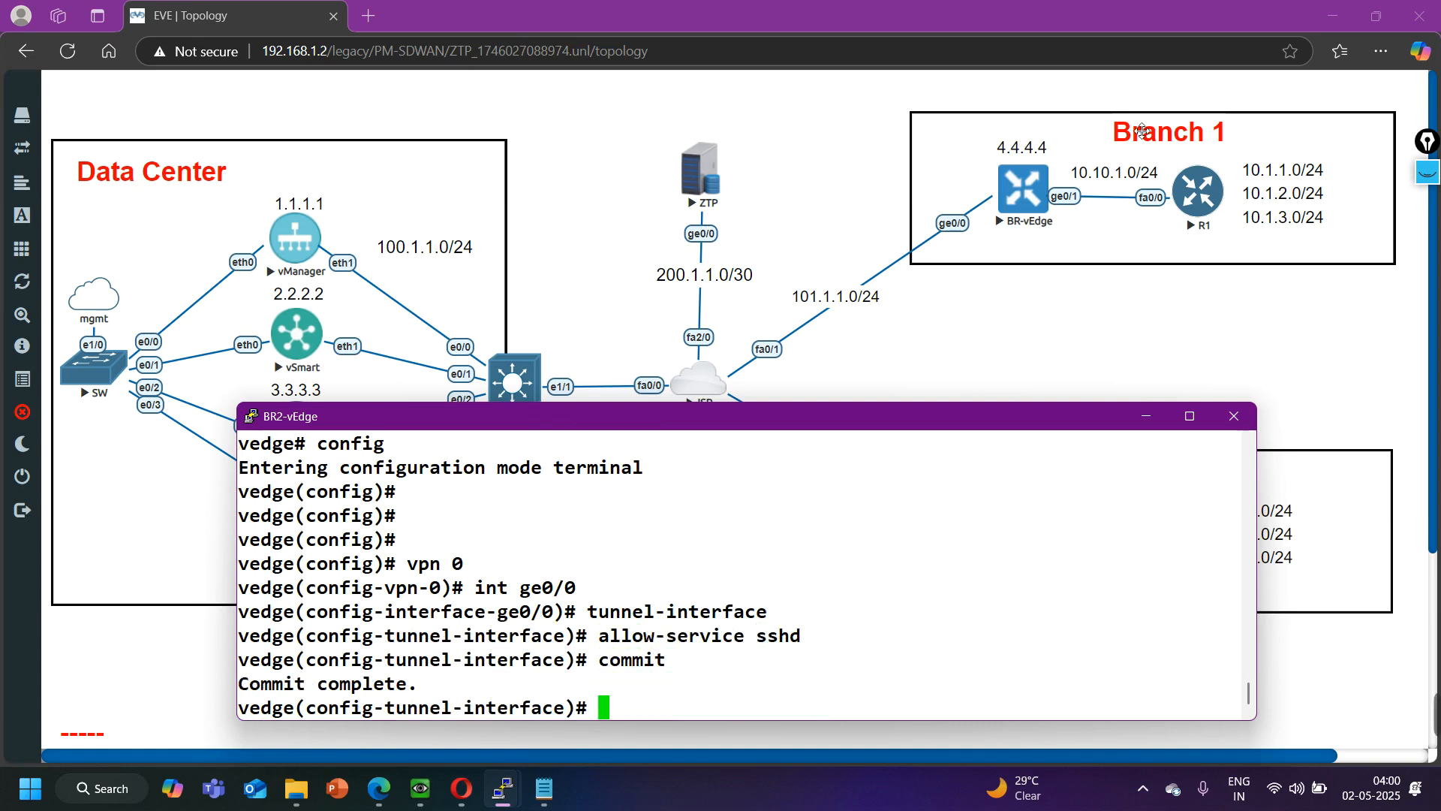
left_click(1146, 416)
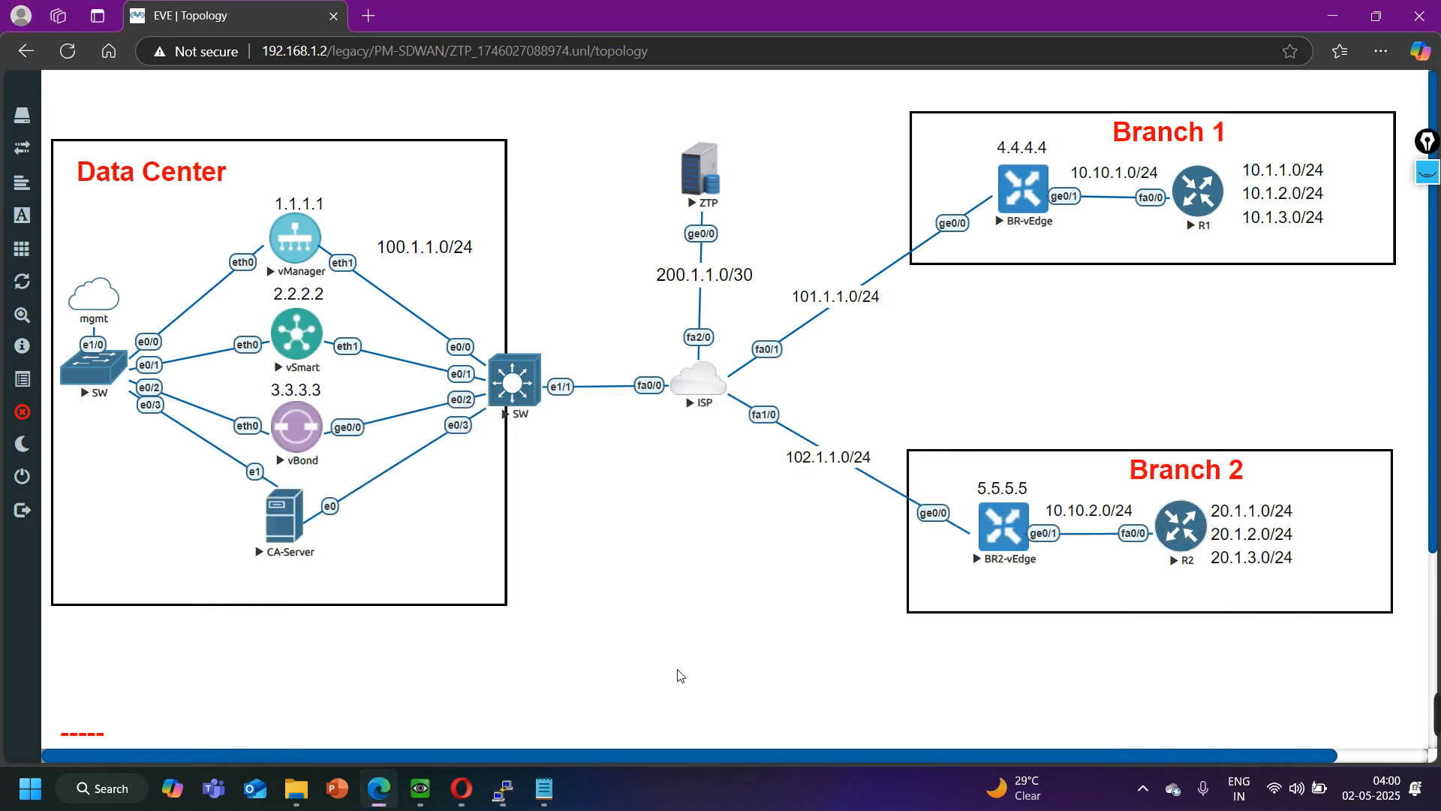
- Return to the CA-Server, accept the host key of 101.1.1.1 and continue past the authentication banner
left_click(421, 788)
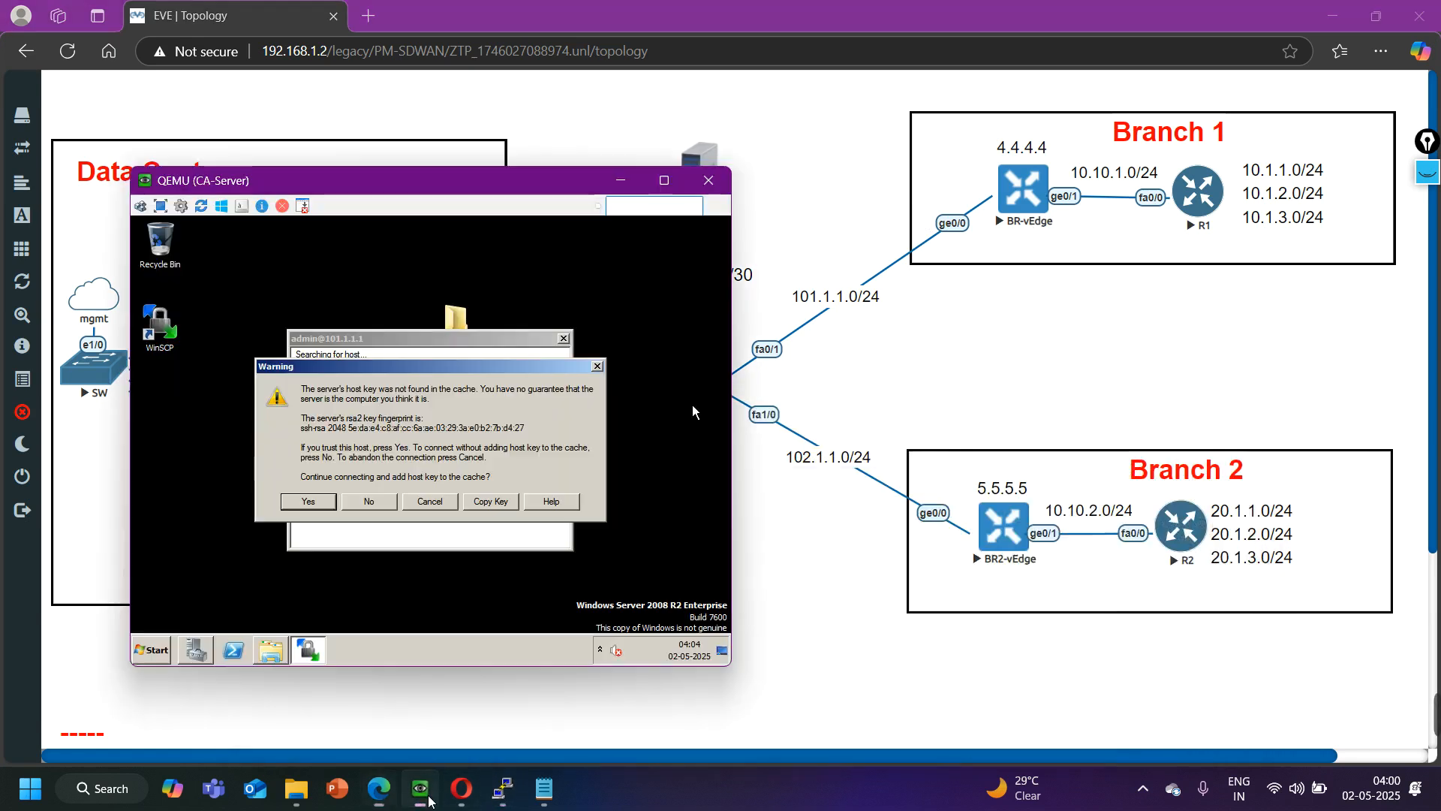
left_click(313, 505)
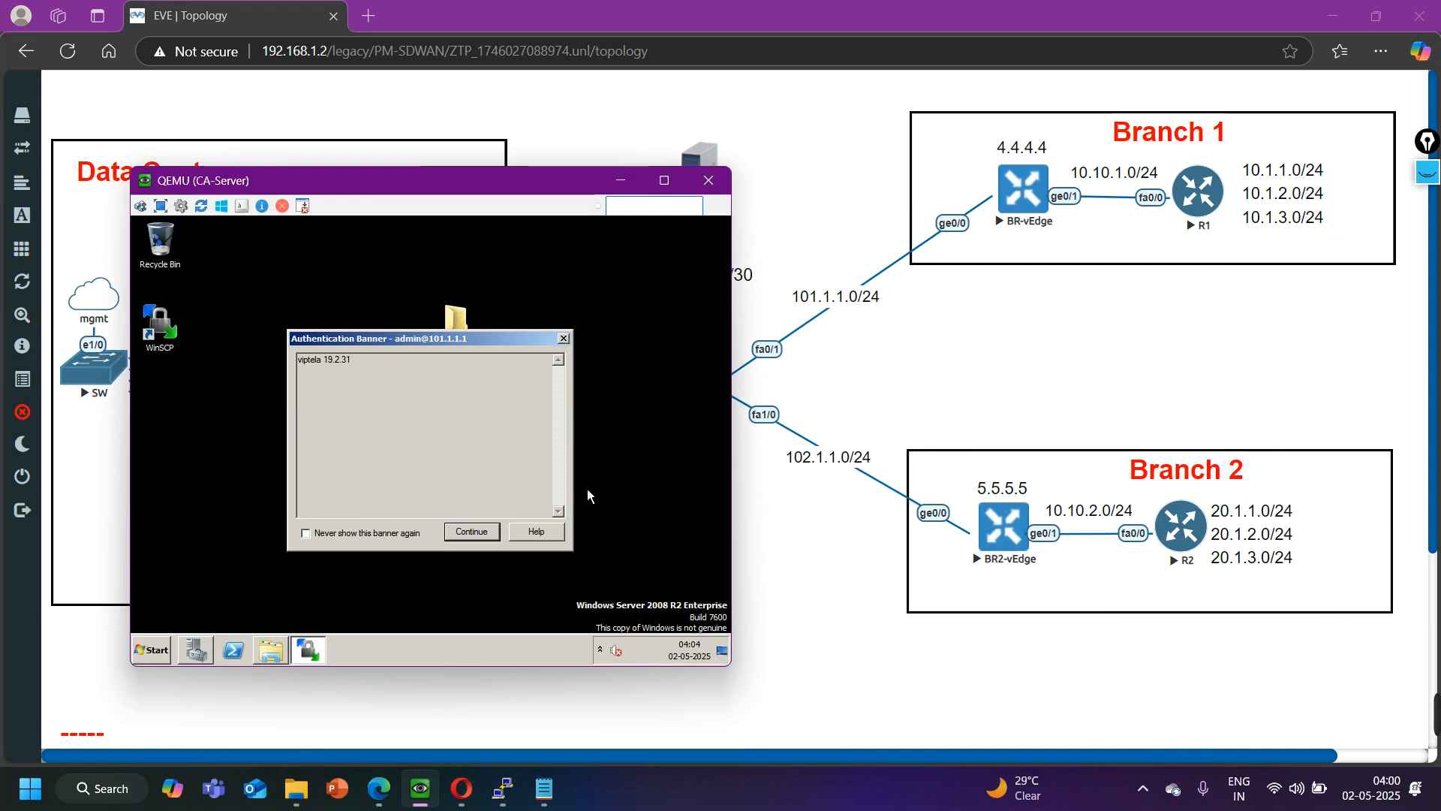
left_click(470, 532)
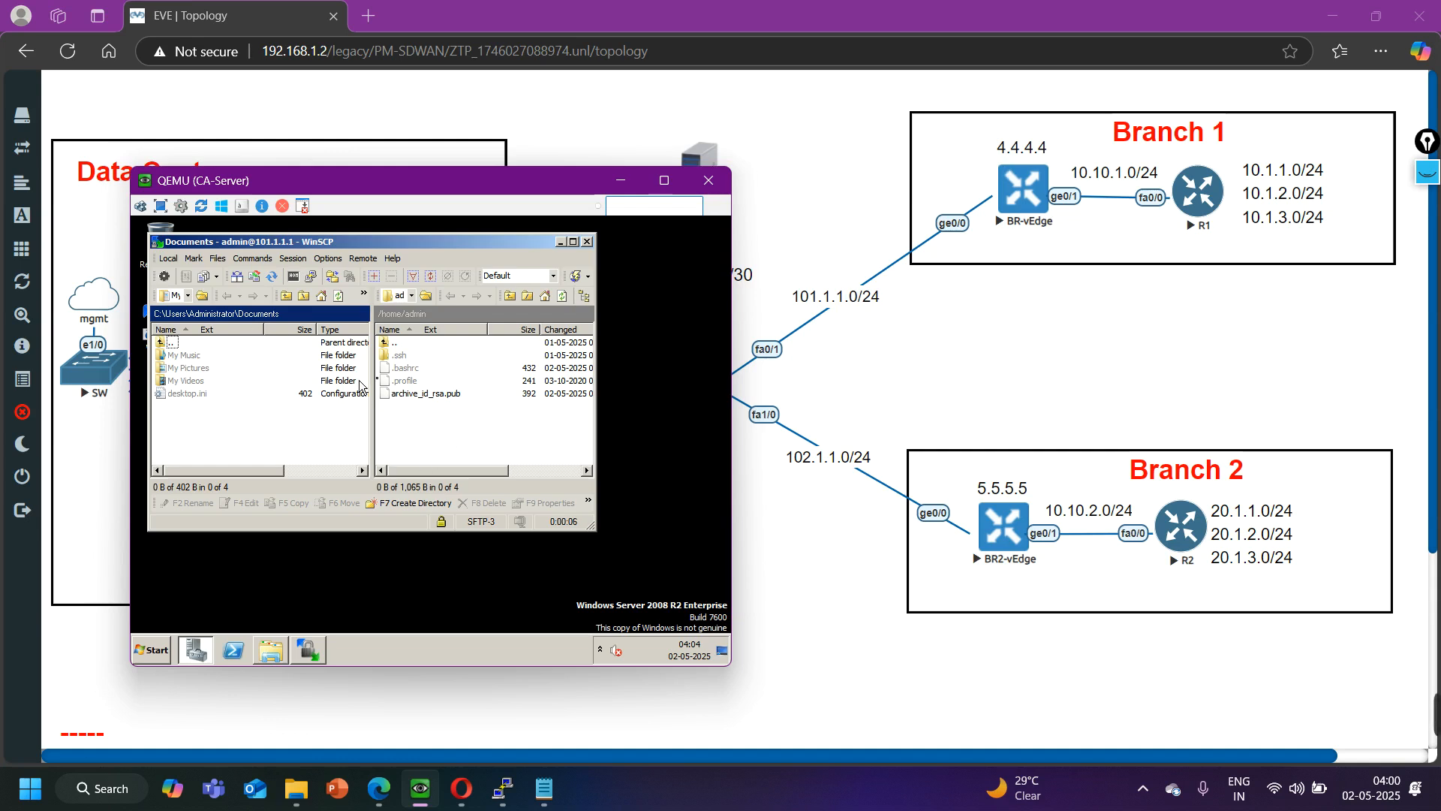
- Copy Root.cer from the Desktop's SDWAN folder to /home/admin on 101.1.1.1, and terminate the WinSCP session
double_click(162, 344)
left_click(183, 409)
double_click(183, 409)
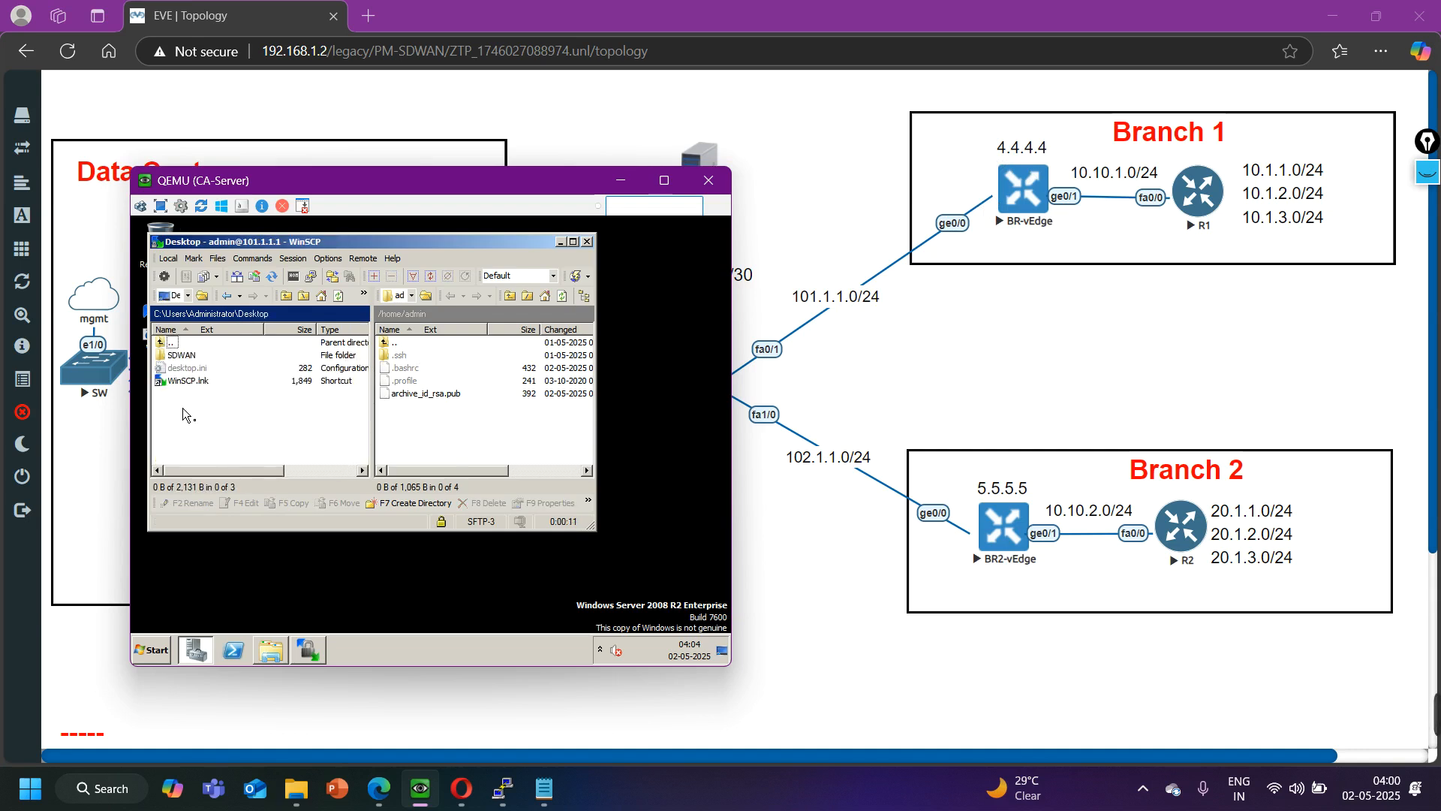
double_click(186, 355)
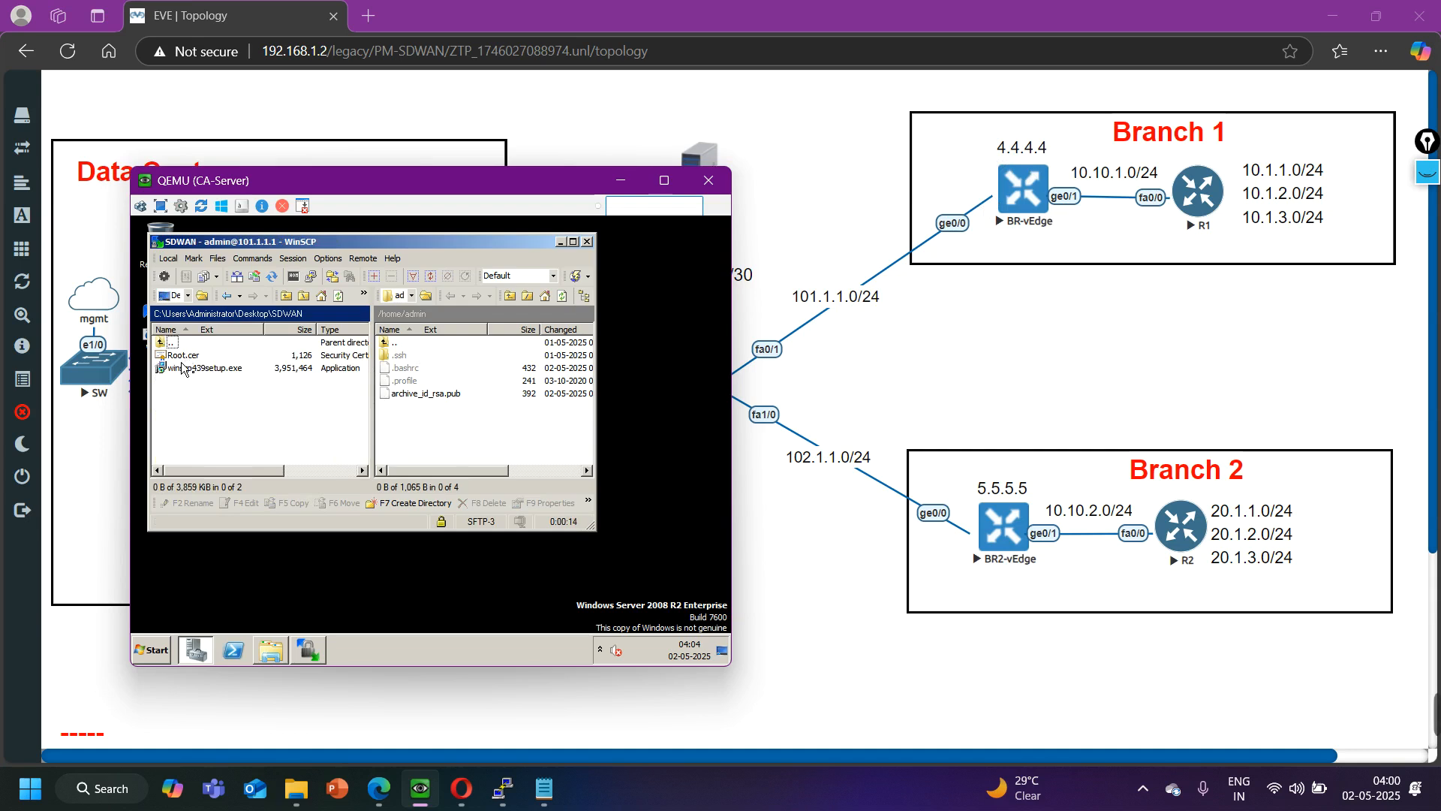
left_click_drag(181, 358, 435, 402)
left_click(404, 451)
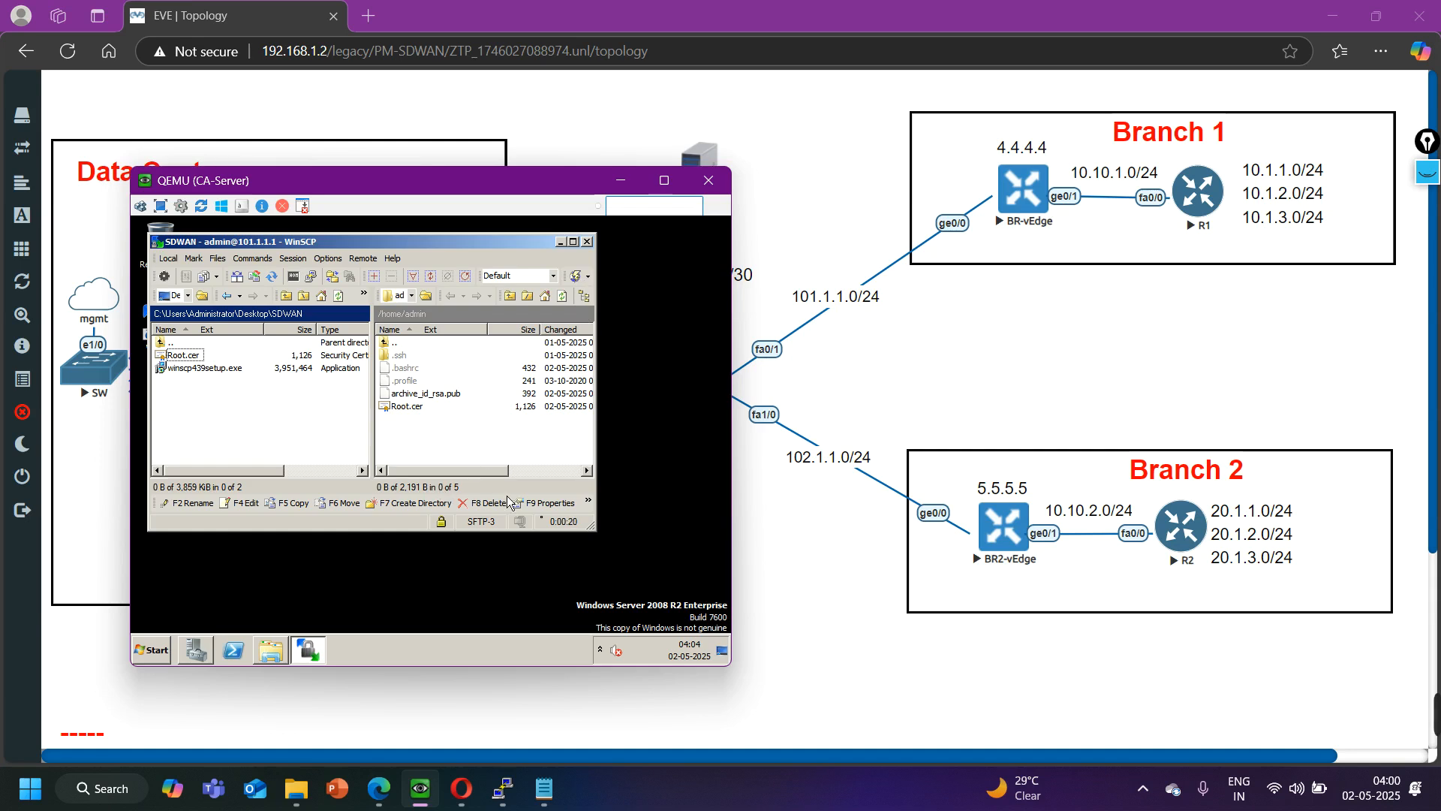
left_click(588, 241)
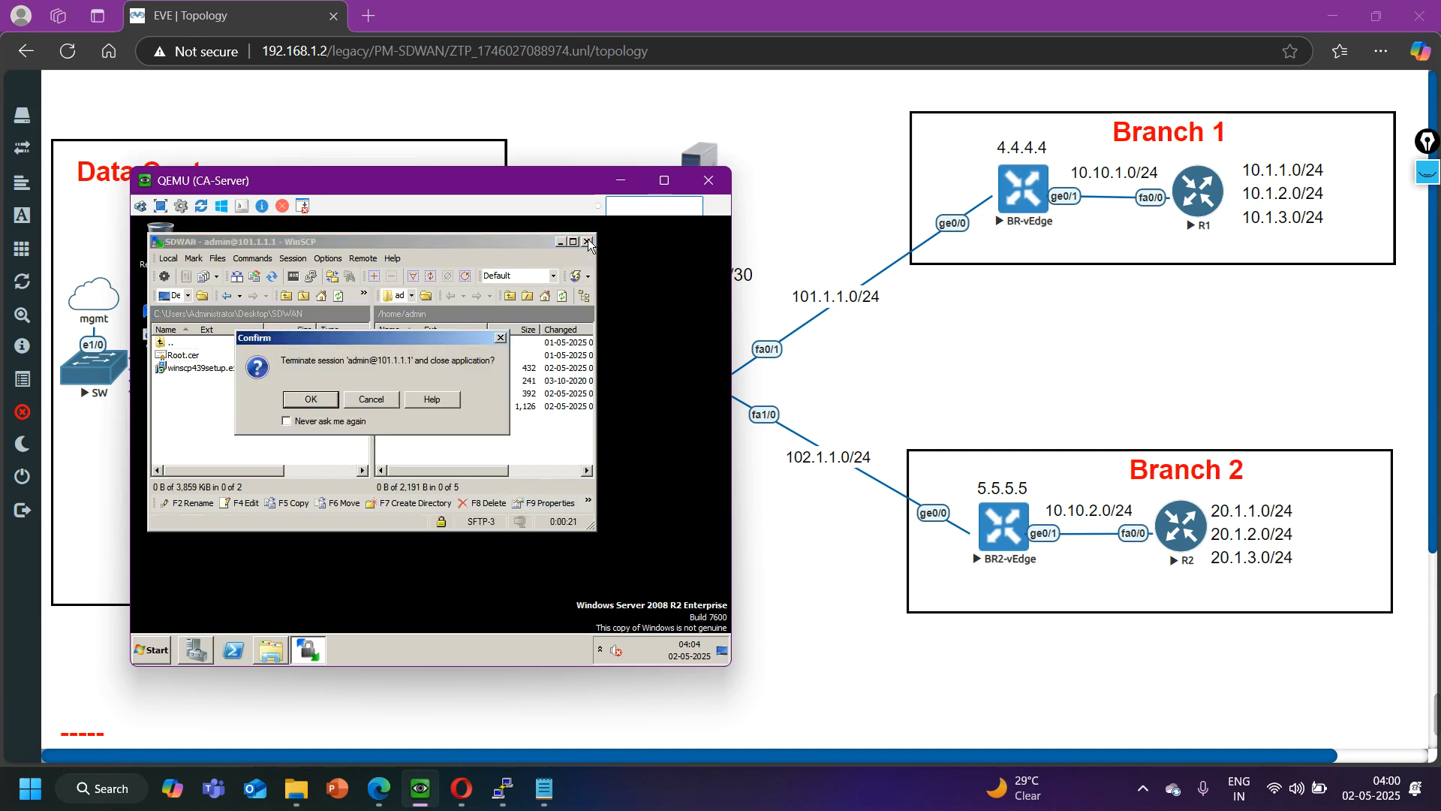
left_click(311, 400)
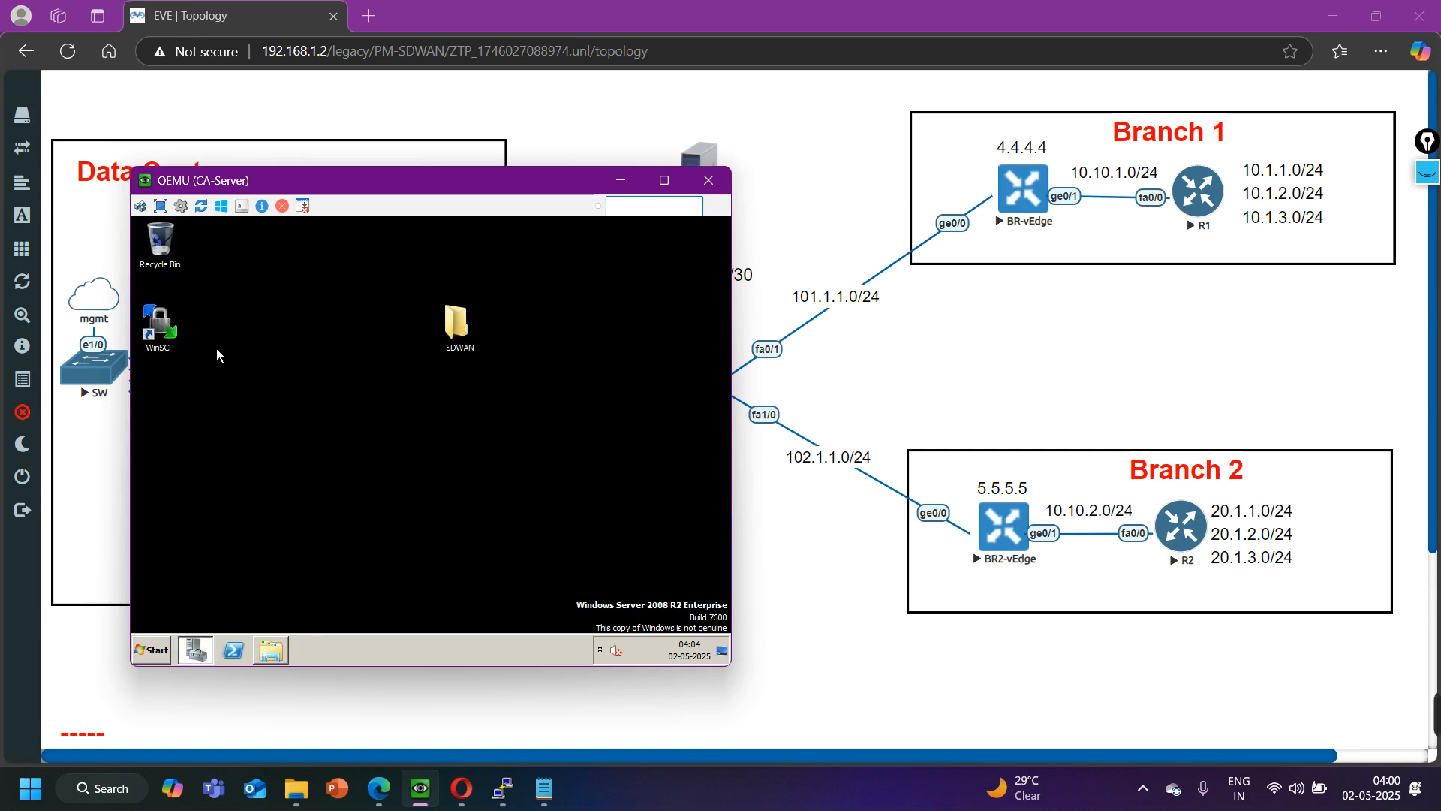
- Relaunch WinSCP and log in to host 102.1.1.1 as admin with the account password, accepting the host key and banner
double_click(162, 337)
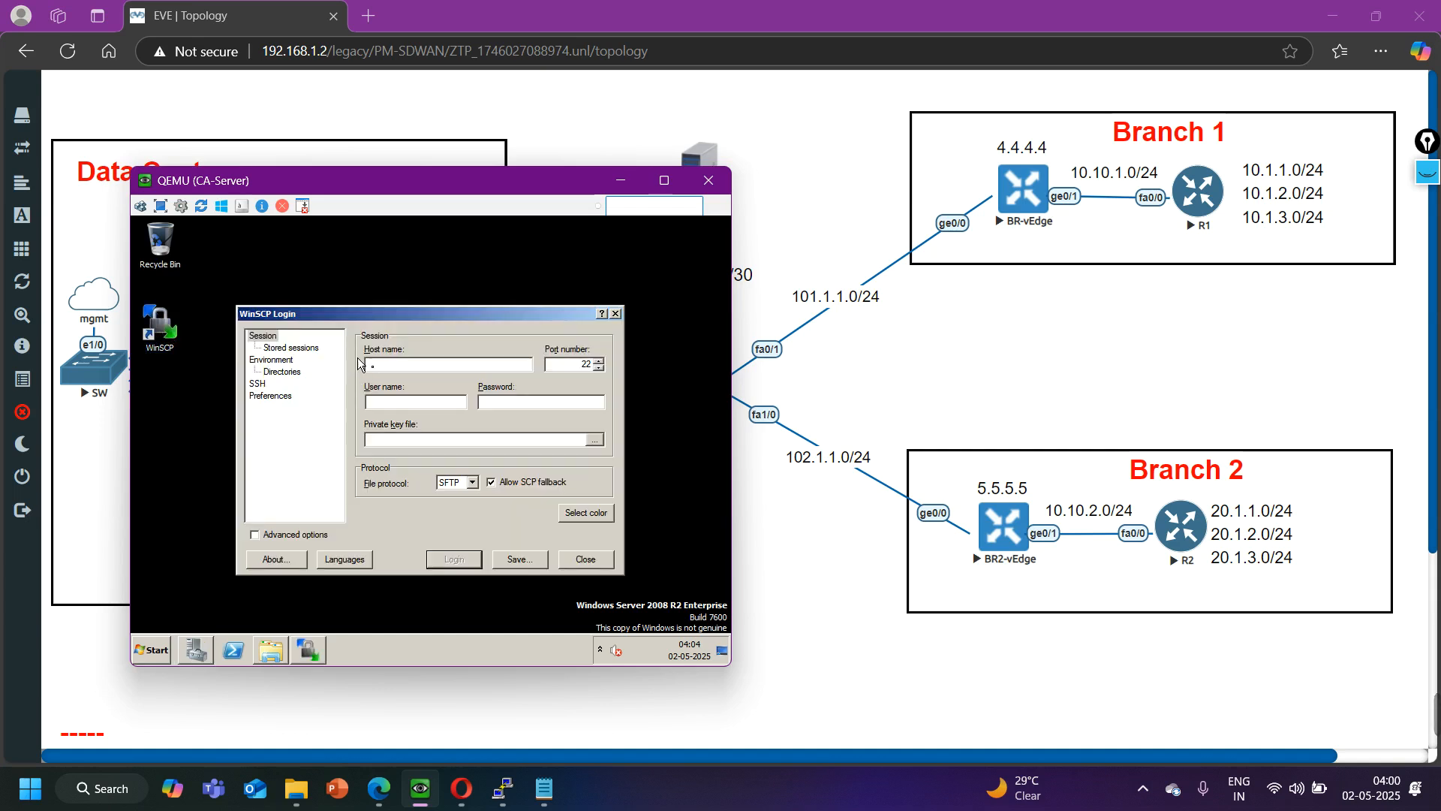
type("102.1.1.1")
key("Return")
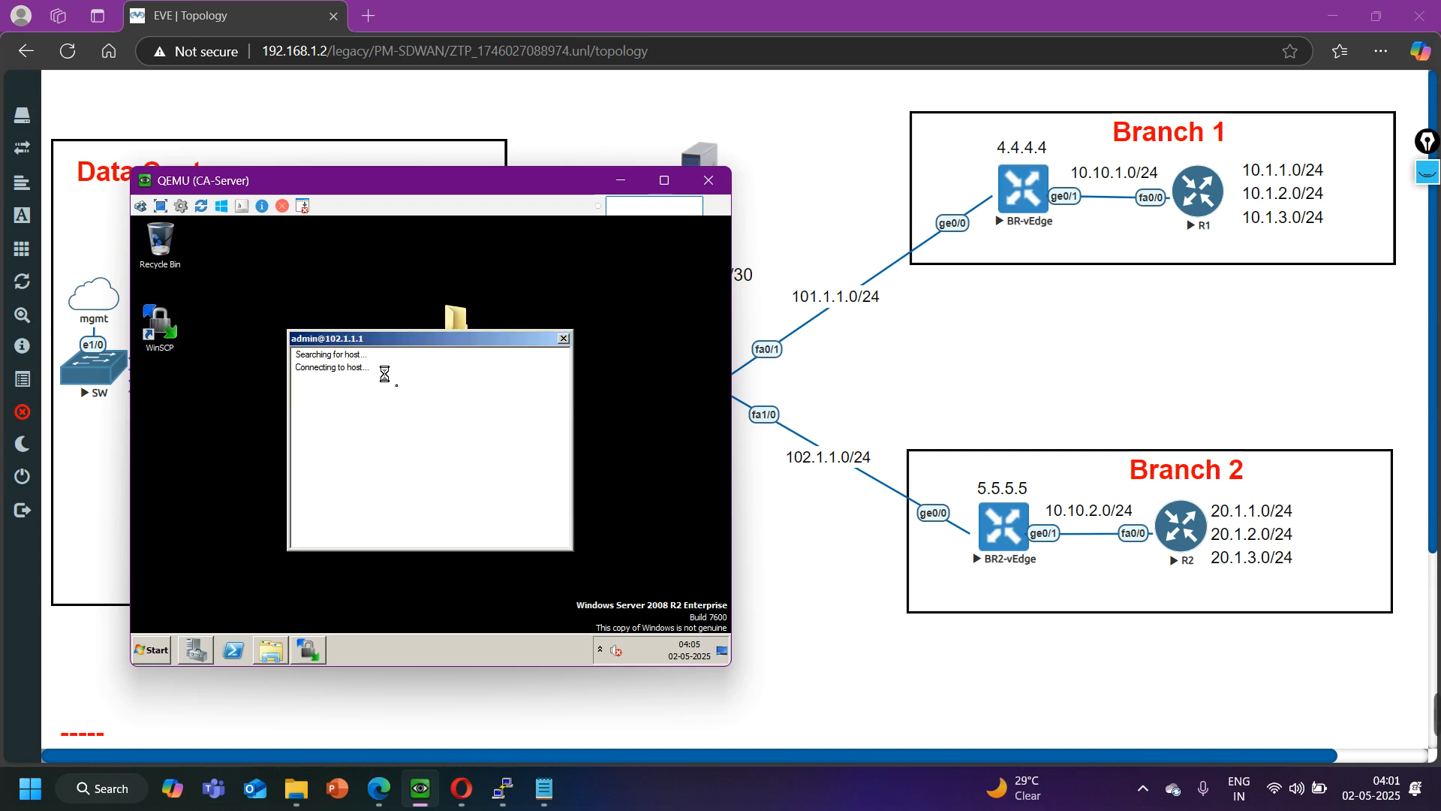
left_click(311, 502)
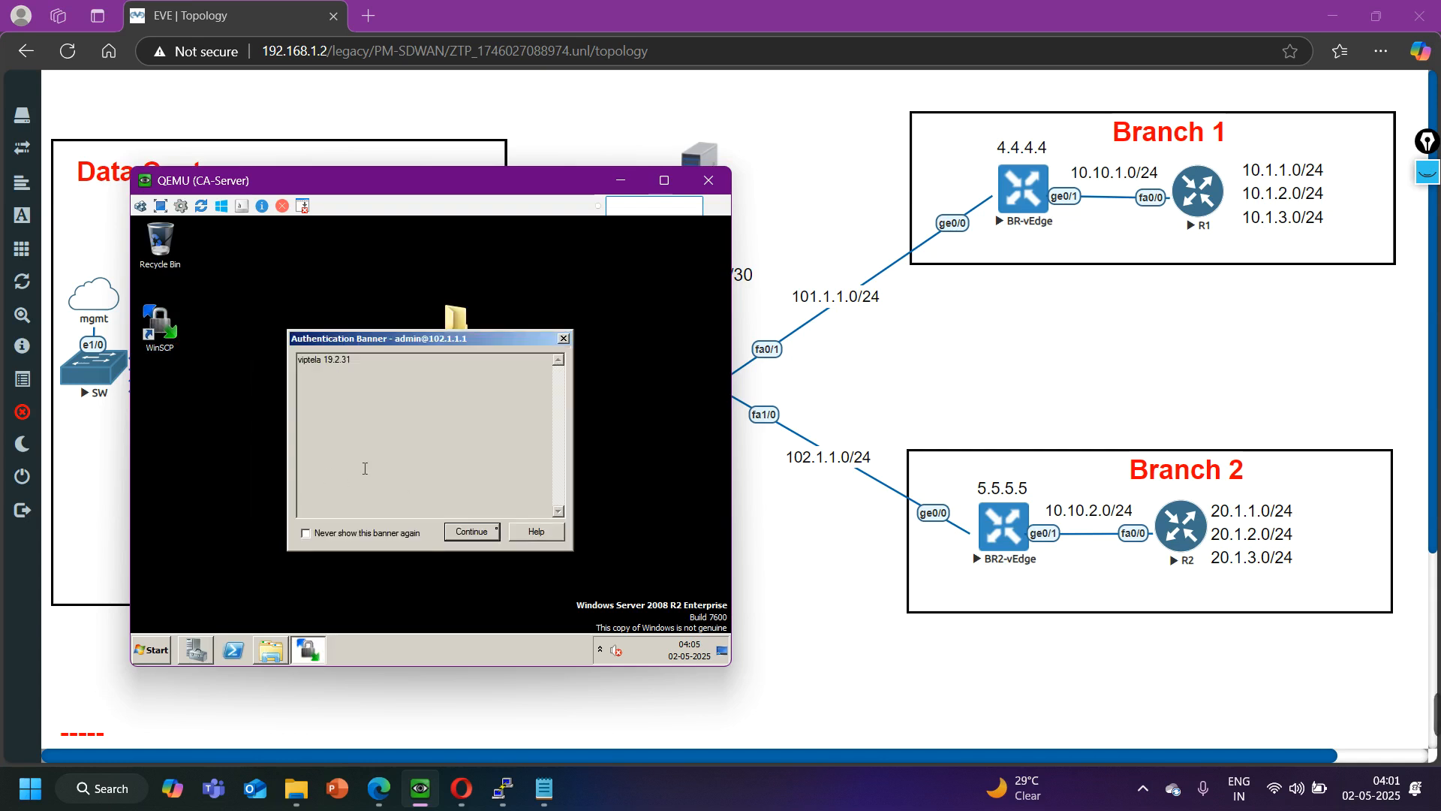
left_click(480, 535)
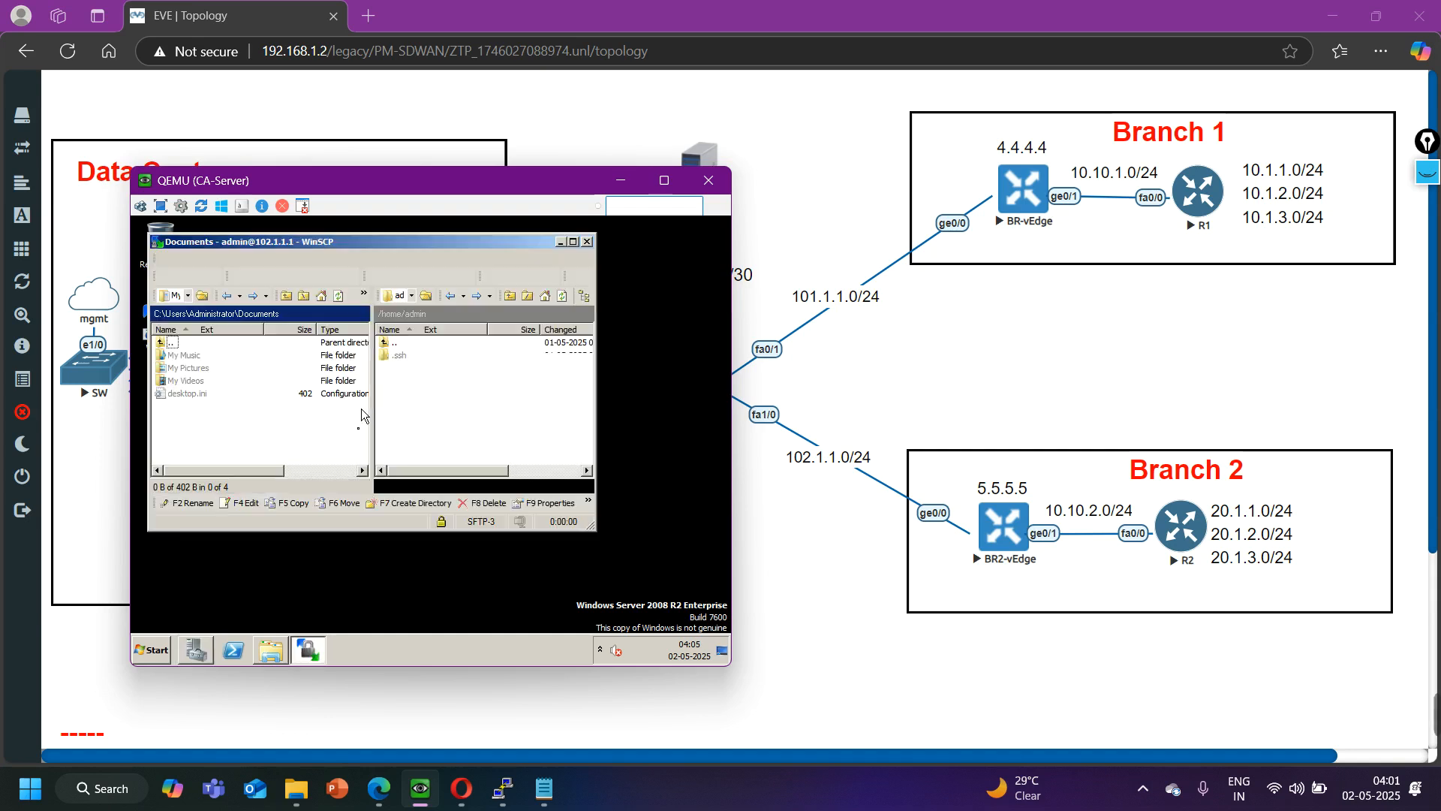
- Copy Root.cer from the Desktop's SDWAN folder to /home/admin on 102.1.1.1, and minimize the CA-Server window
double_click(167, 343)
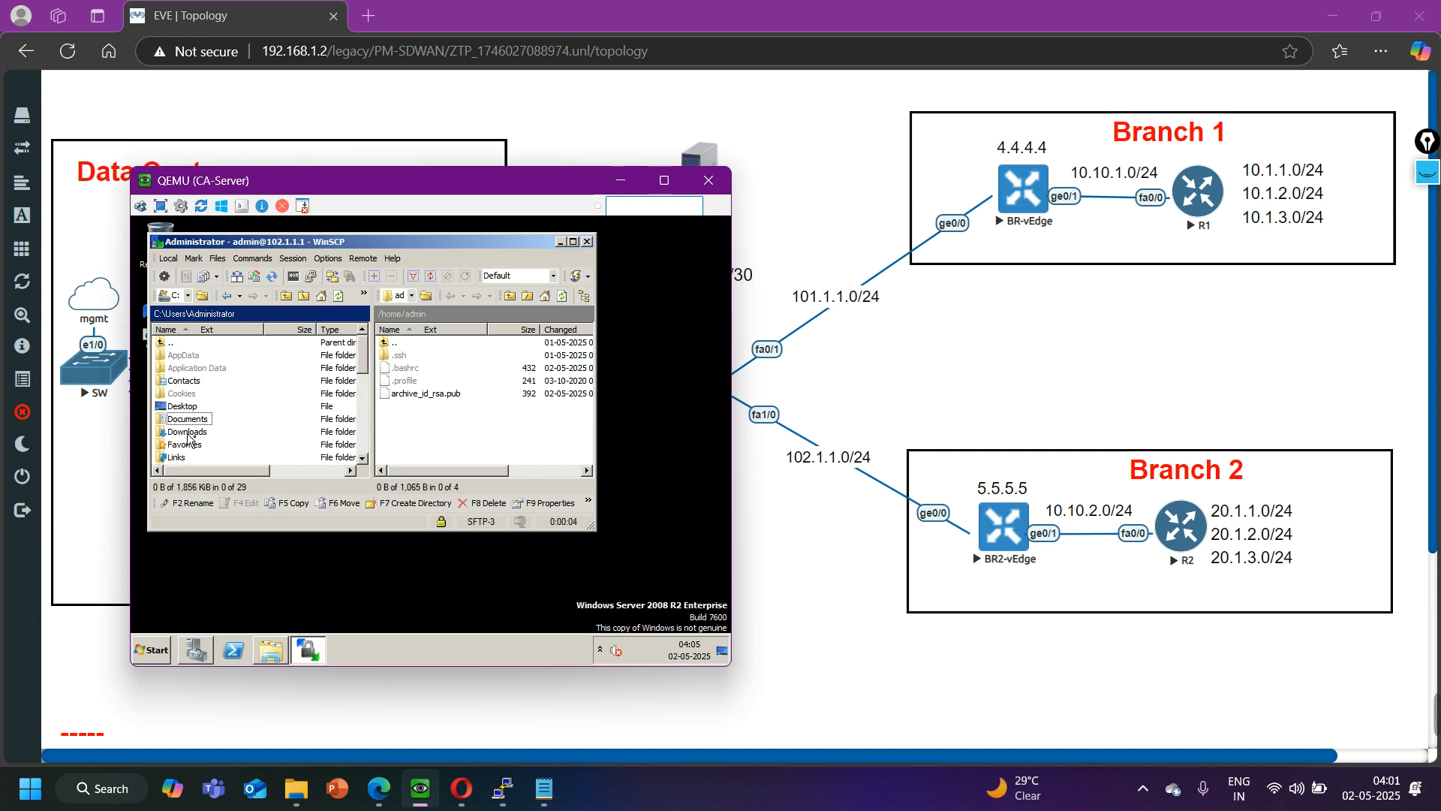
double_click(182, 408)
double_click(178, 403)
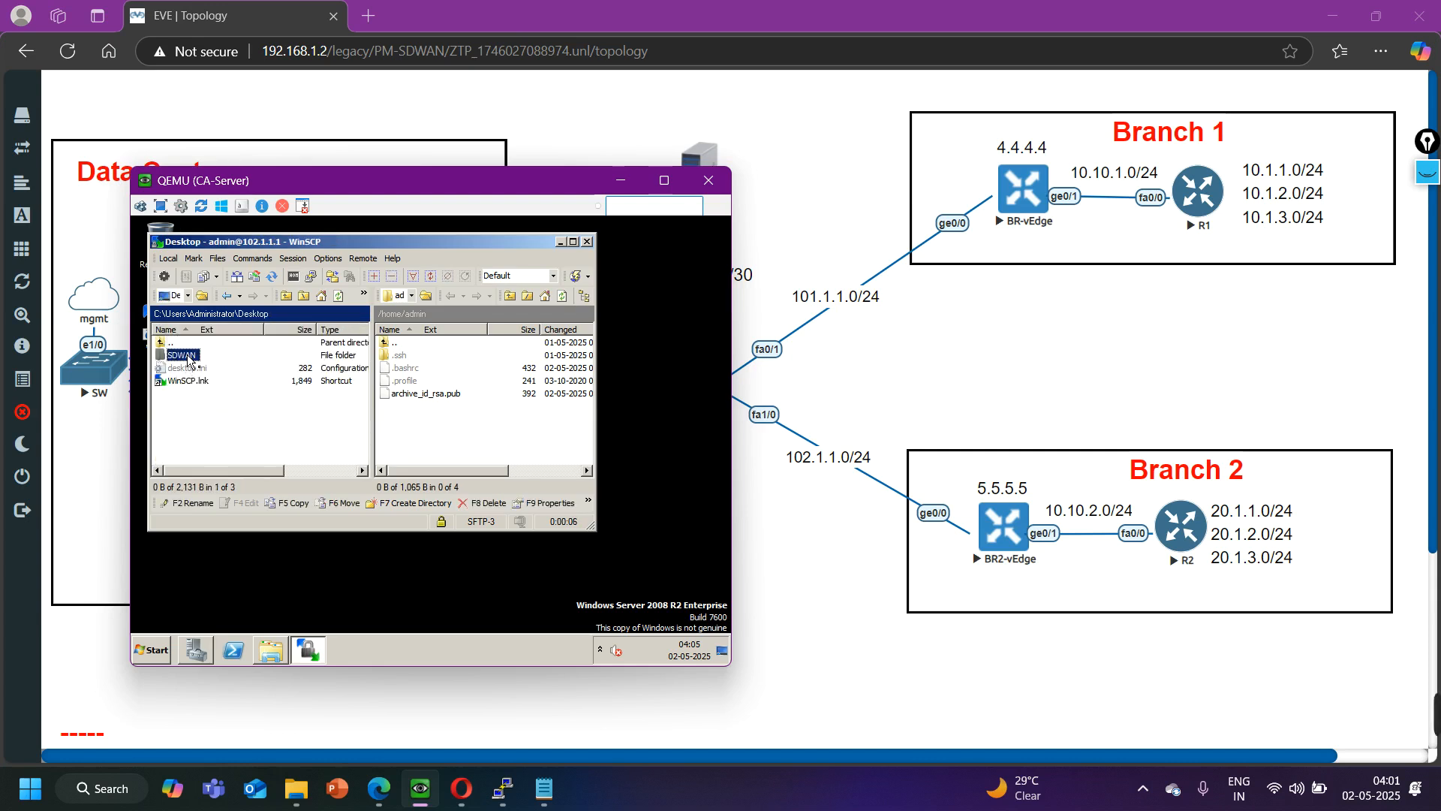
left_click_drag(186, 362, 447, 409)
left_click(401, 453)
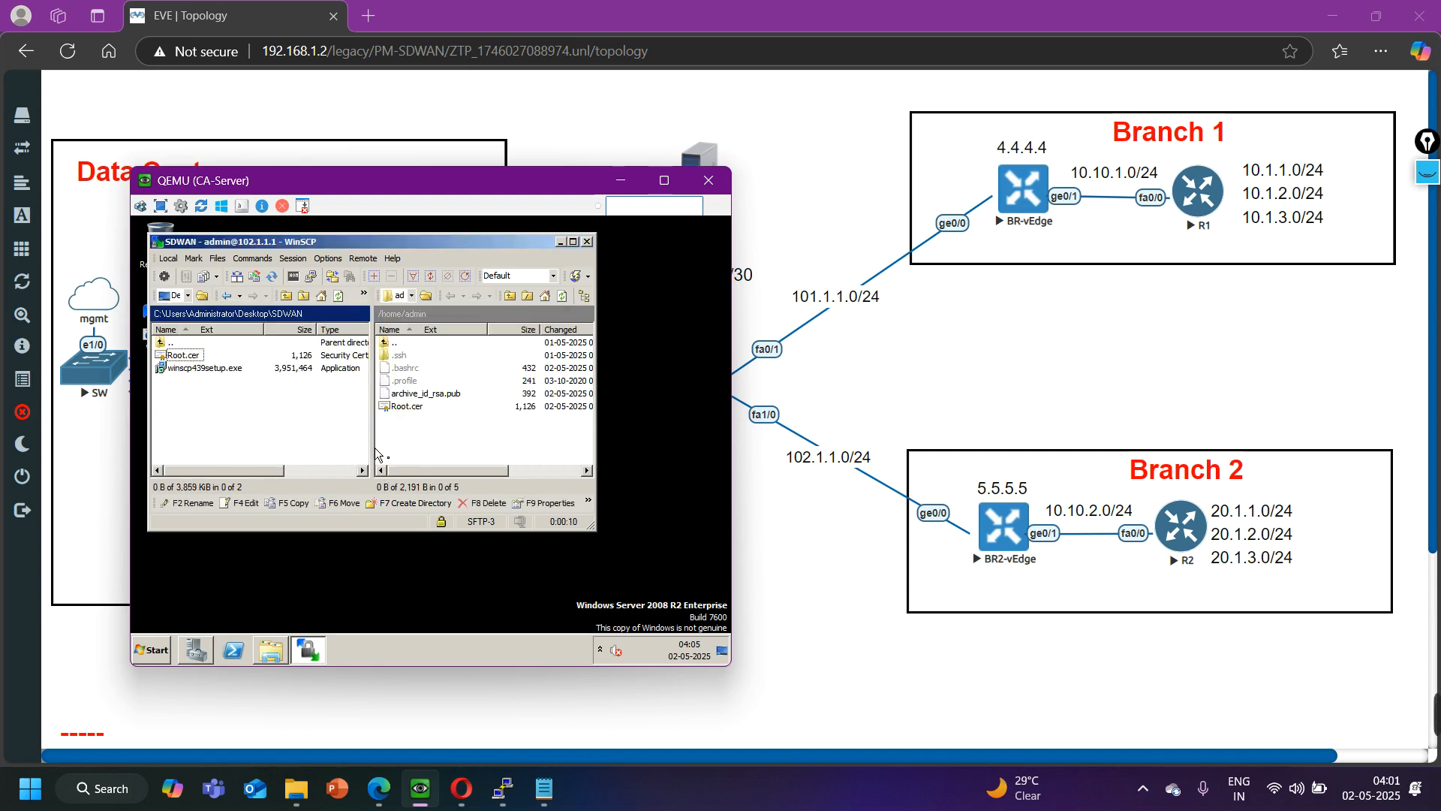
left_click(620, 180)
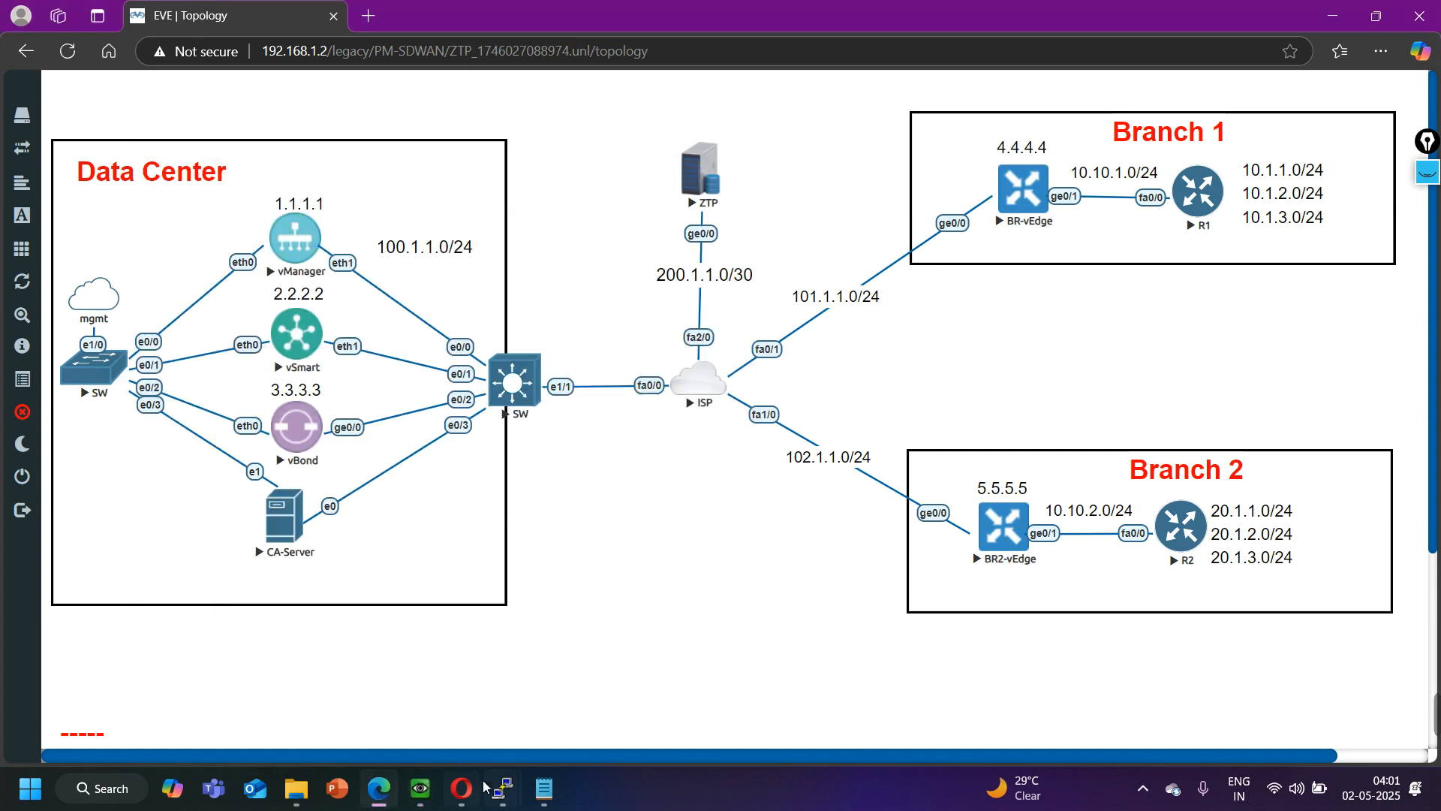
- Switch to the BR-vEdge console and leave configuration mode
mouse_move(499, 802)
left_click(931, 698)
key("ctrl+z")
key("Return")
key("Return")
key("Return")
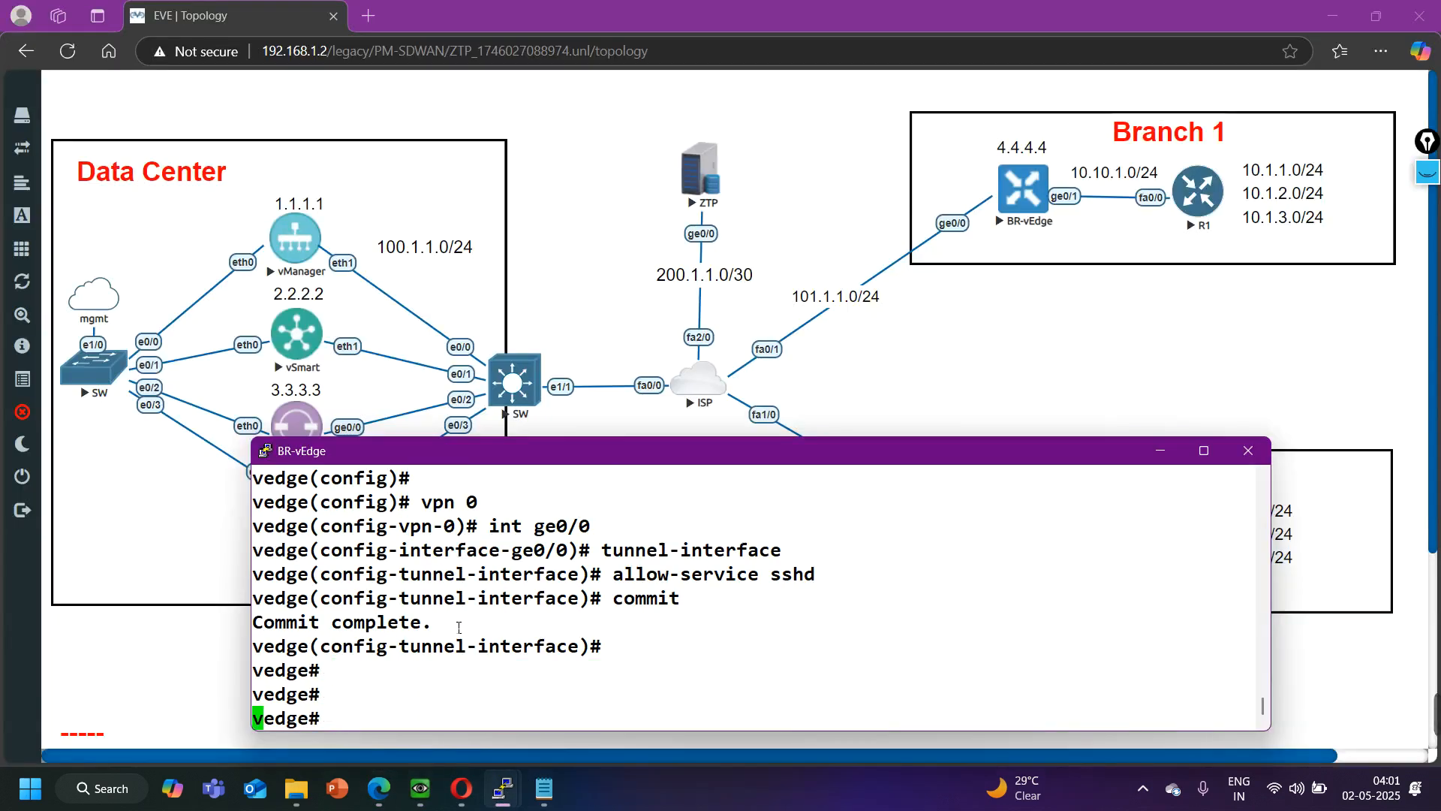
- List the home directory files in BR-vEdge's vshell to check for Root.cer, and exit the shell
type("vshell")
key("Return")
type("k")
key("BackSpace")
type("ls")
key("Return")
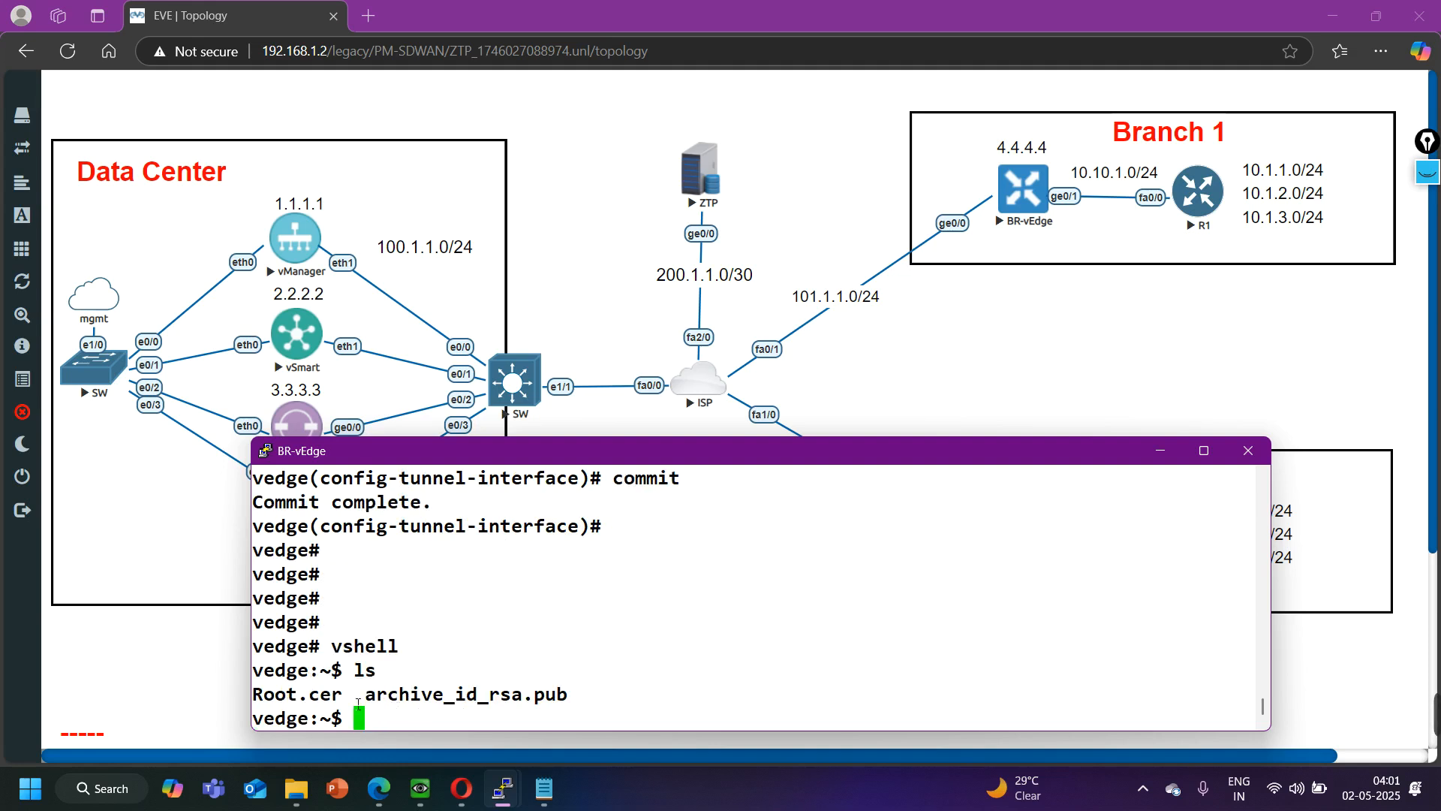
mouse_move(348, 702)
left_mouse_down()
mouse_move(379, 670)
mouse_move(329, 701)
left_mouse_up()
type("exit")
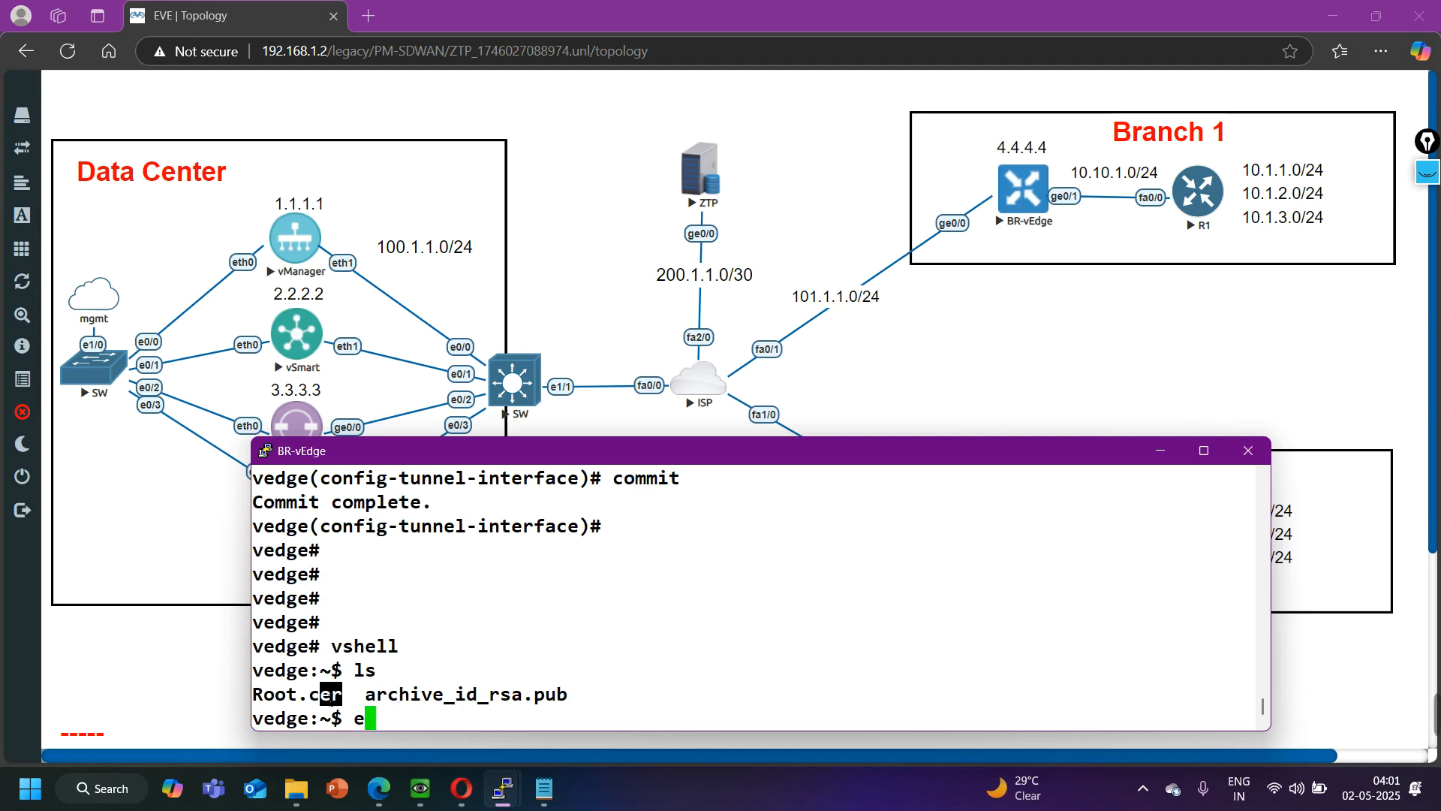
key("Return")
key("Return")
key("Return")
key("Return")
- Install the root certificate chain on BR-vEdge from home/admin/Root.cer
type("re")
key("Tab")
type("quest ro")
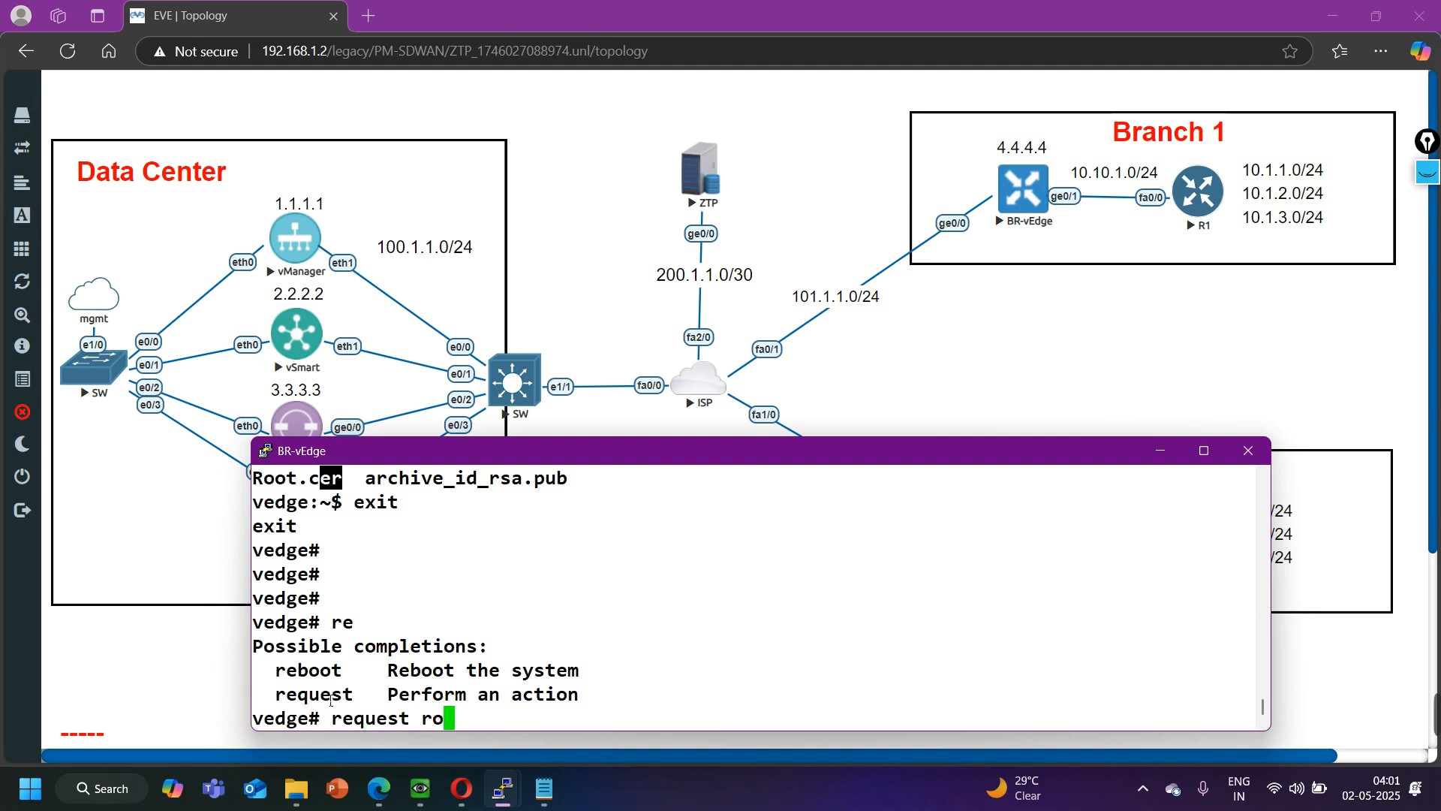
key("Tab")
type("install home/a")
key("Tab")
type("R")
key("Tab")
key("Return")
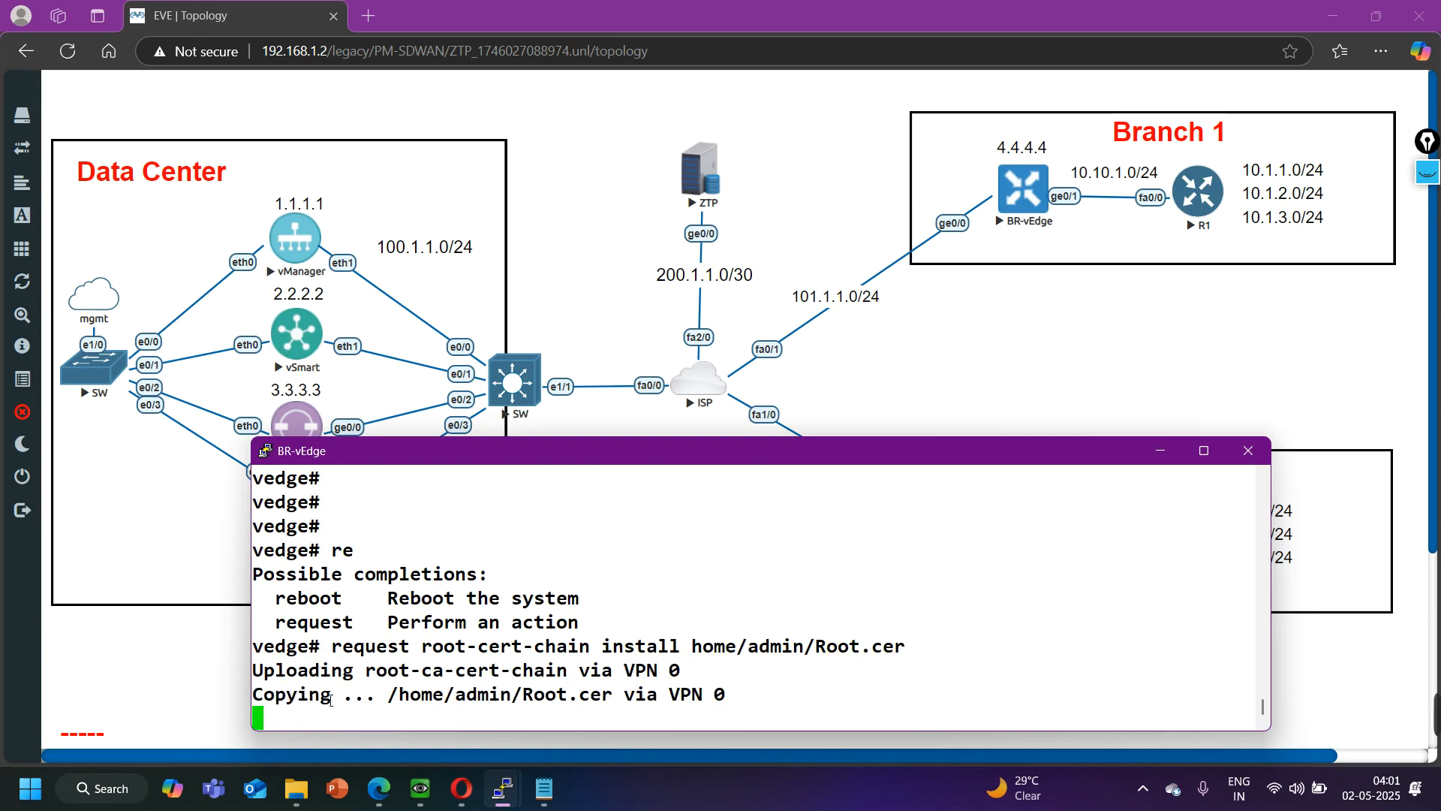
left_click_drag(315, 696, 938, 697)
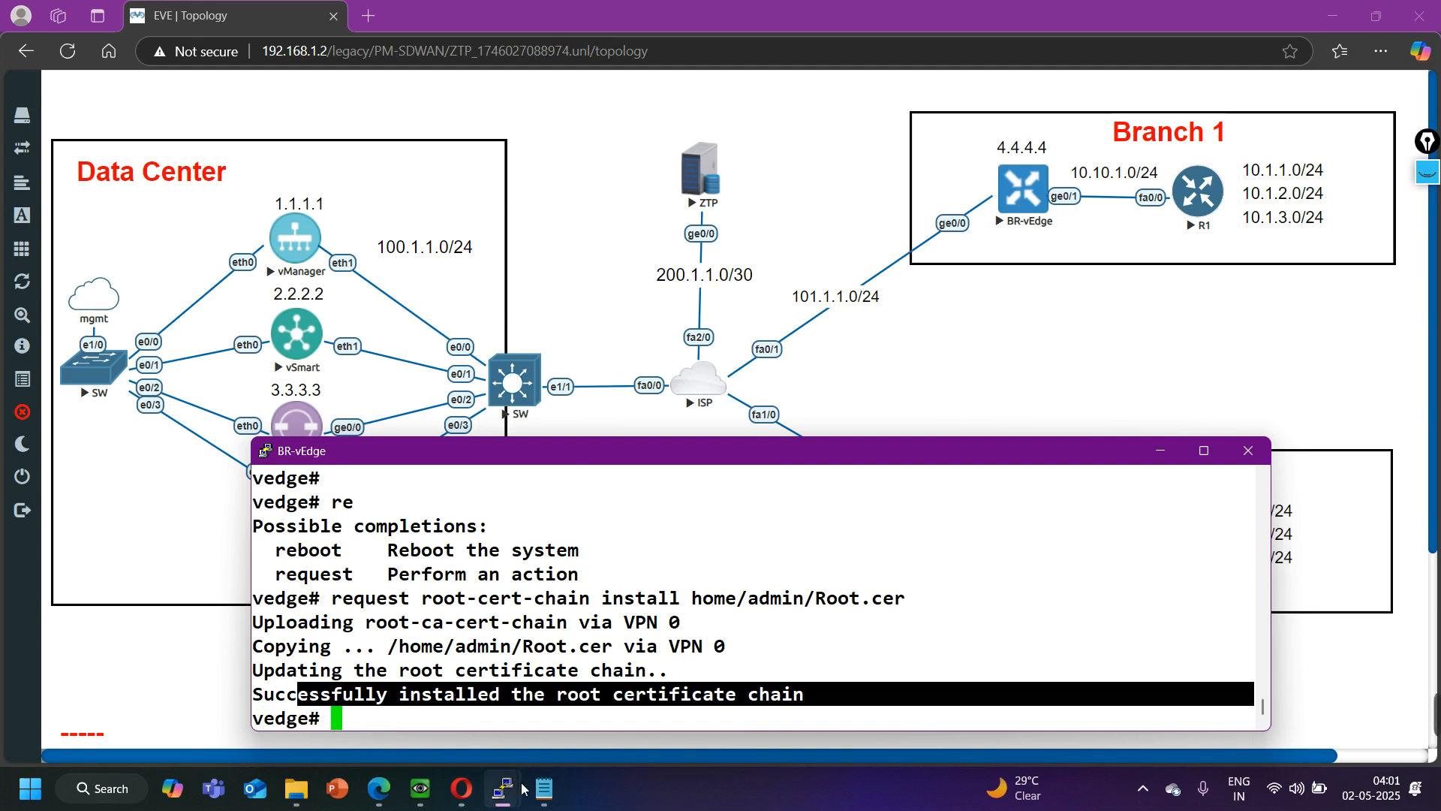
- Switch to the BR2-vEdge console and leave configuration mode
mouse_move(523, 787)
left_click(1268, 721)
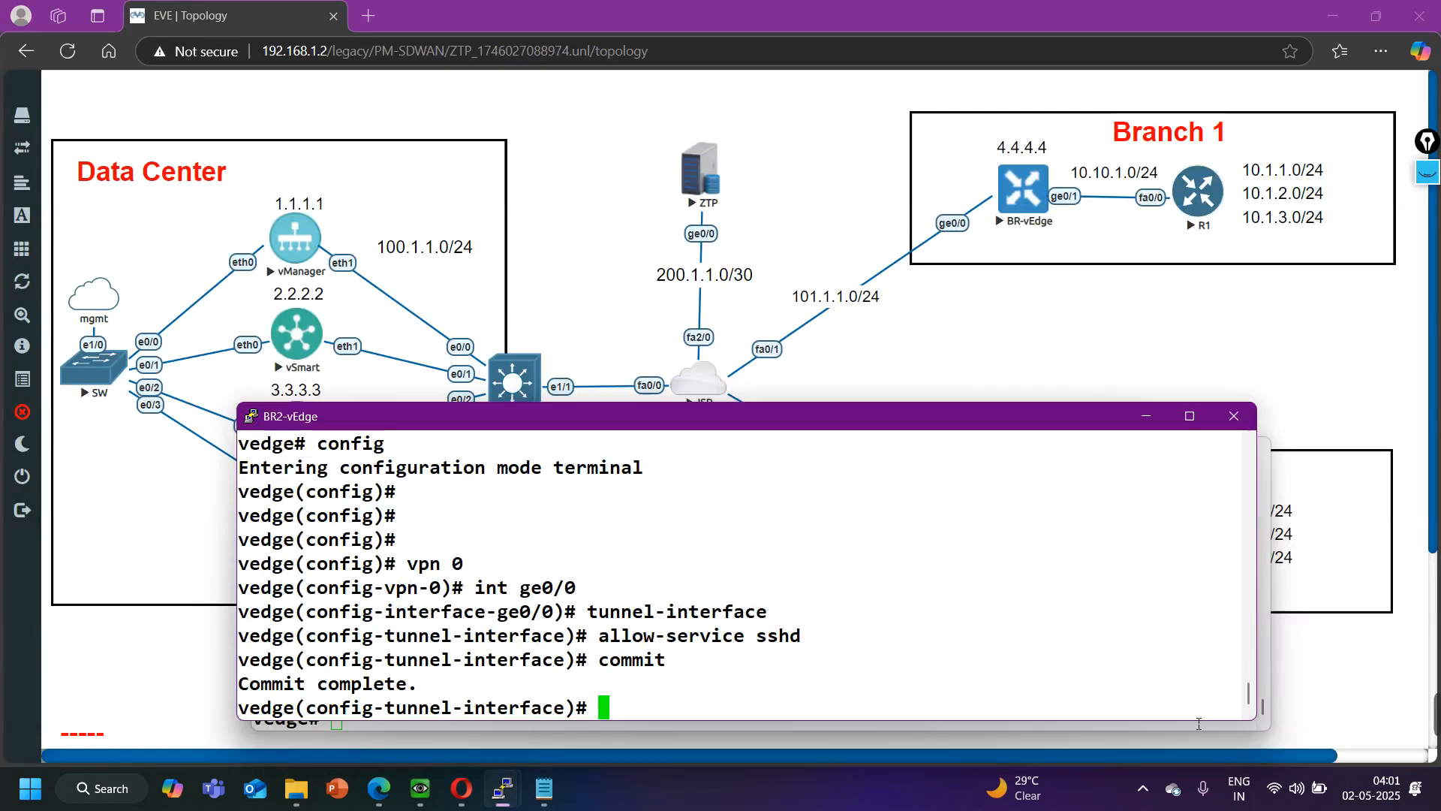
key("ctrl+z")
key("Return")
key("Return")
key("Return")
key("Return")
key("Return")
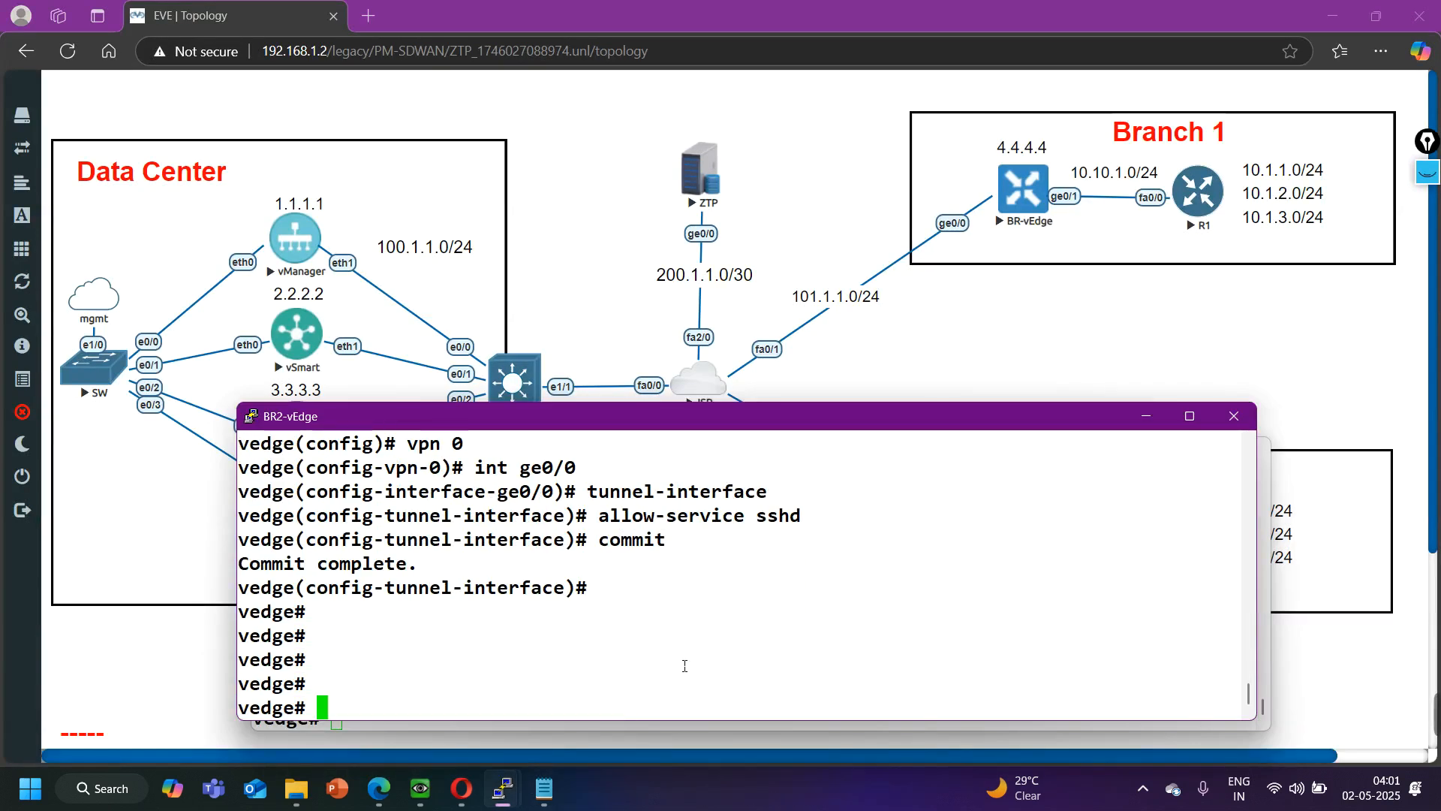
- List the home directory files in BR2-vEdge's vshell to check for Root.cer, and exit the shell
type("vshell")
key("Return")
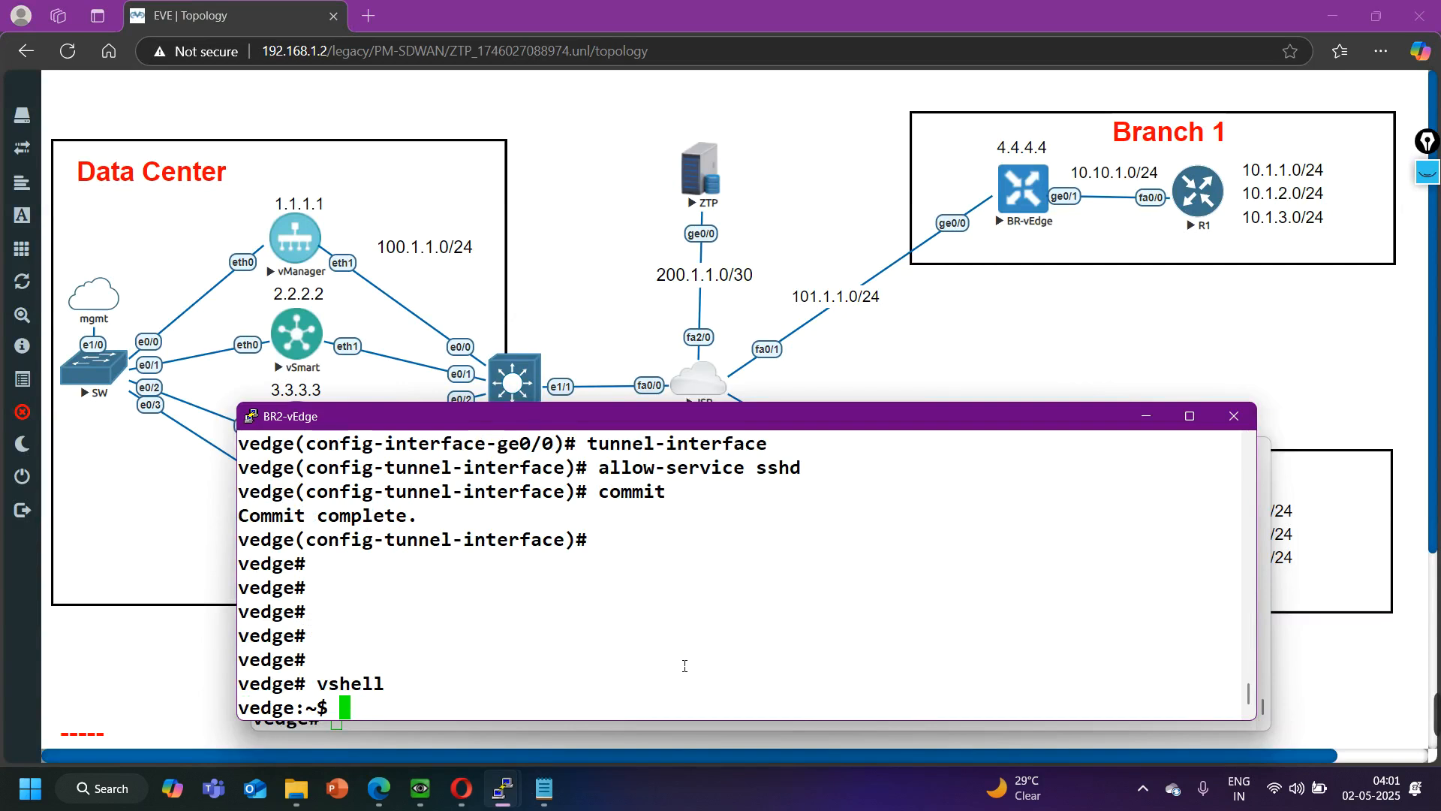
type("ls")
key("Return")
type("exit")
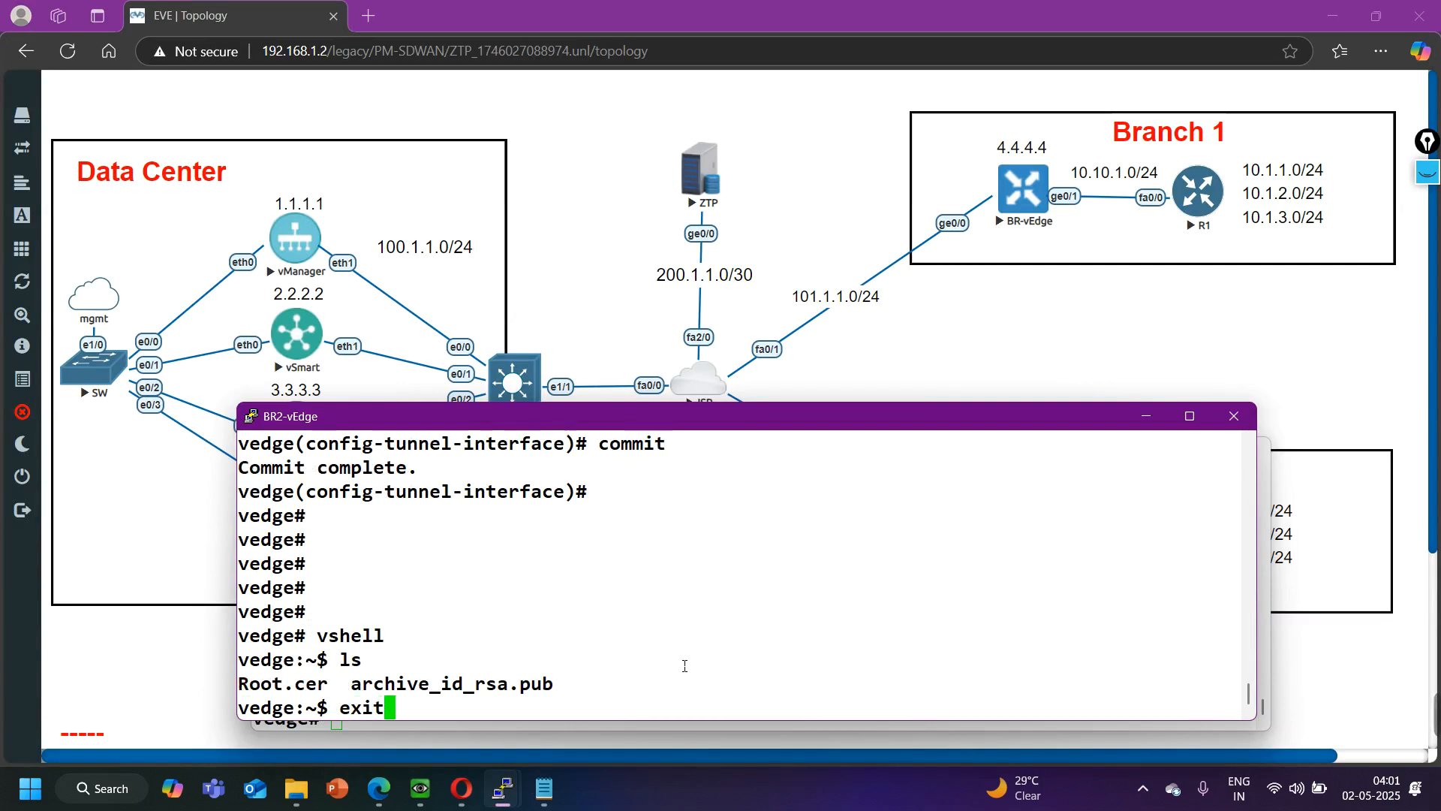
key("Return")
- Install the root certificate chain on BR2-vEdge from home/admin/Root.cer
type("req")
key("Tab")
type("ro")
key("Tab")
type("ins")
key("Tab")
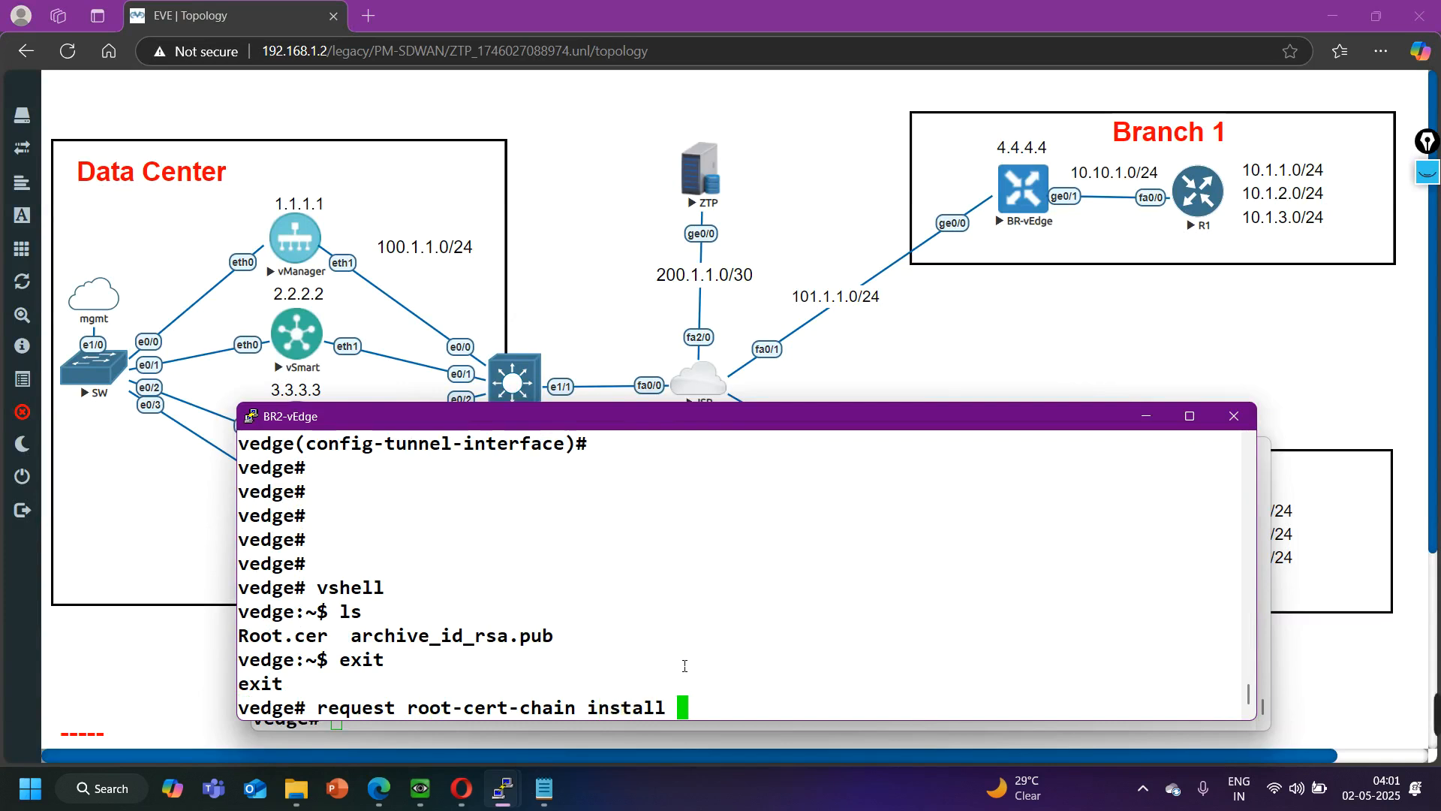
type("home/admin/Ro")
key("Tab")
key("Return")
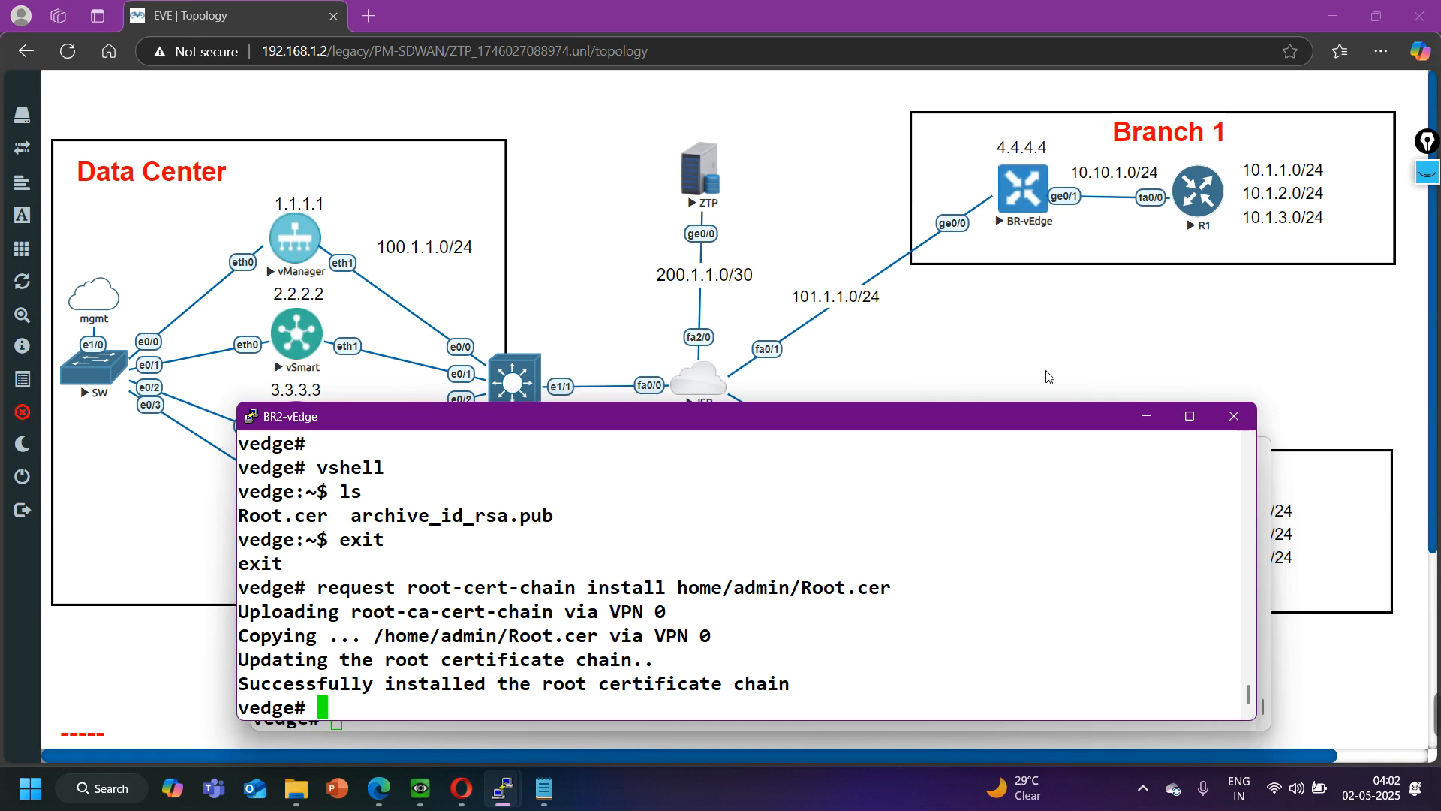
left_click(1111, 330)
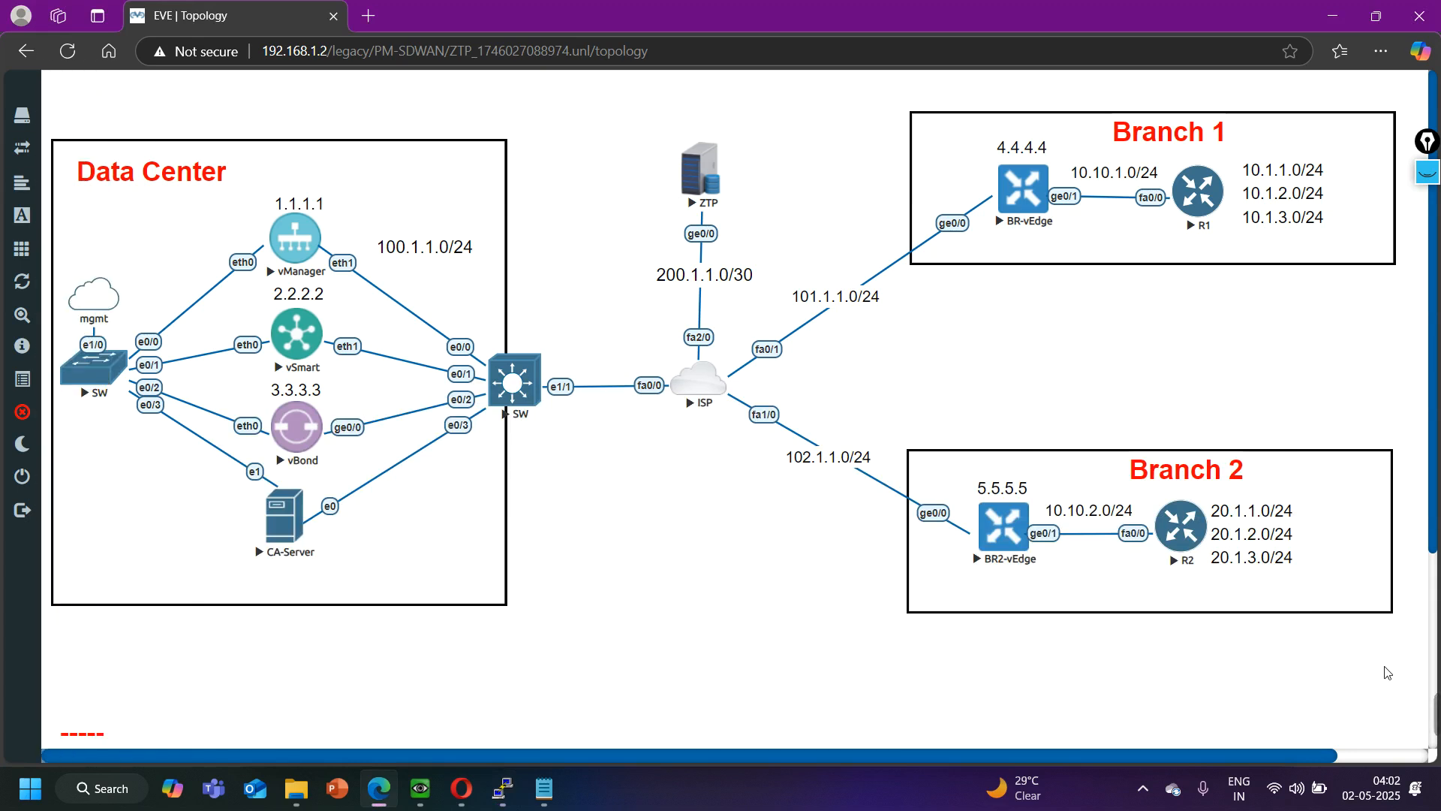
mouse_move(1435, 713)
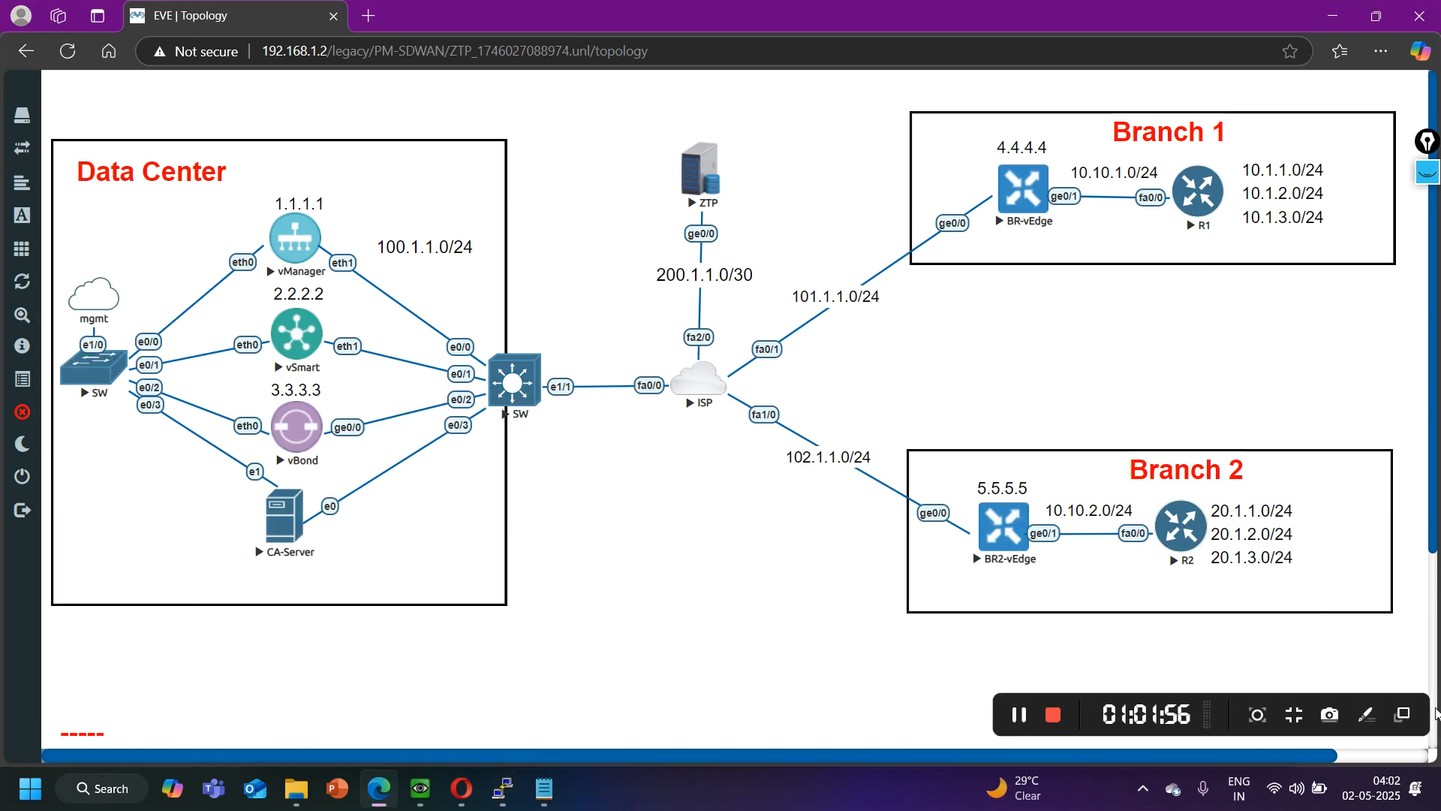
- Review the chassis and serial numbers of both entries in the ZTP server console's show ztp entries output
left_click(1023, 718)
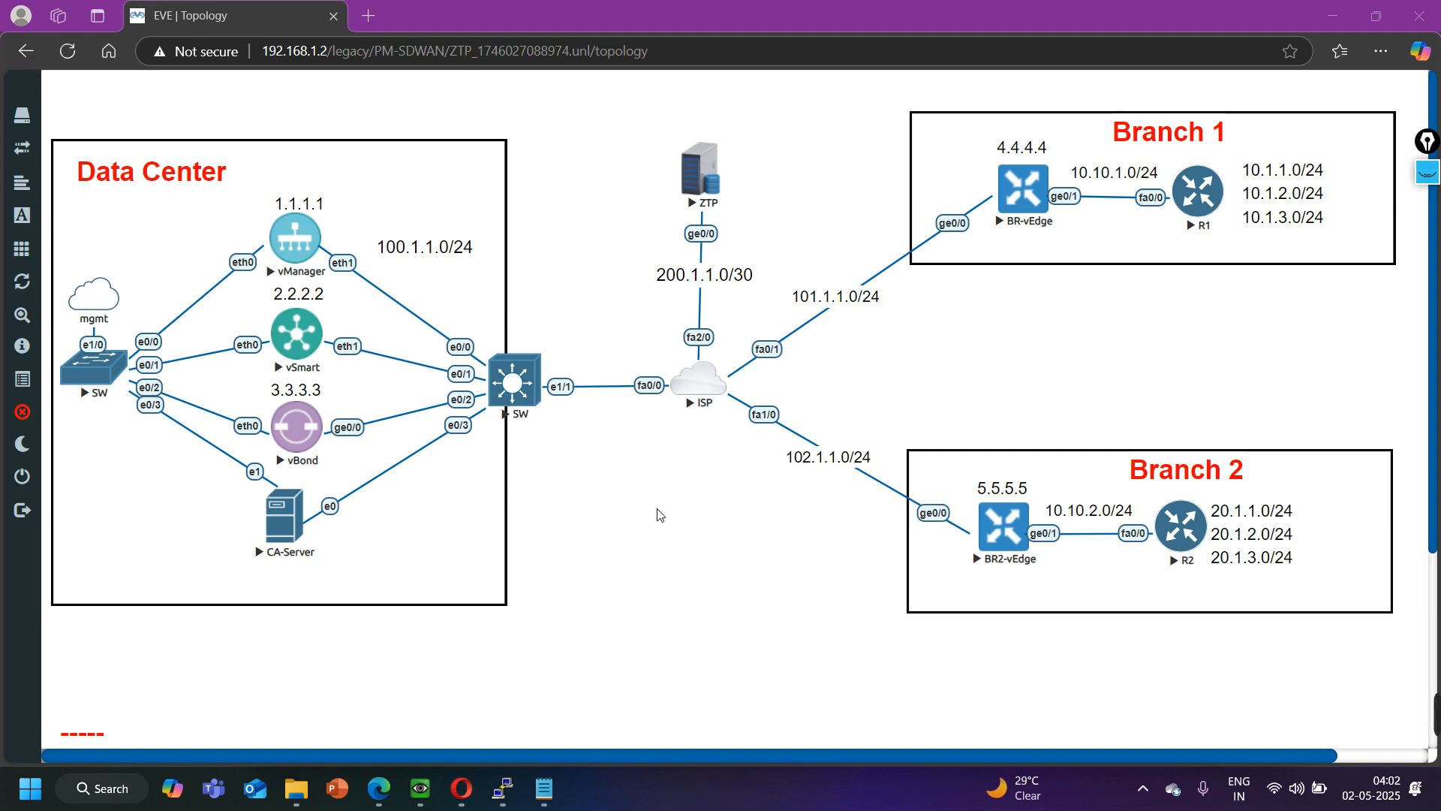
mouse_move(502, 788)
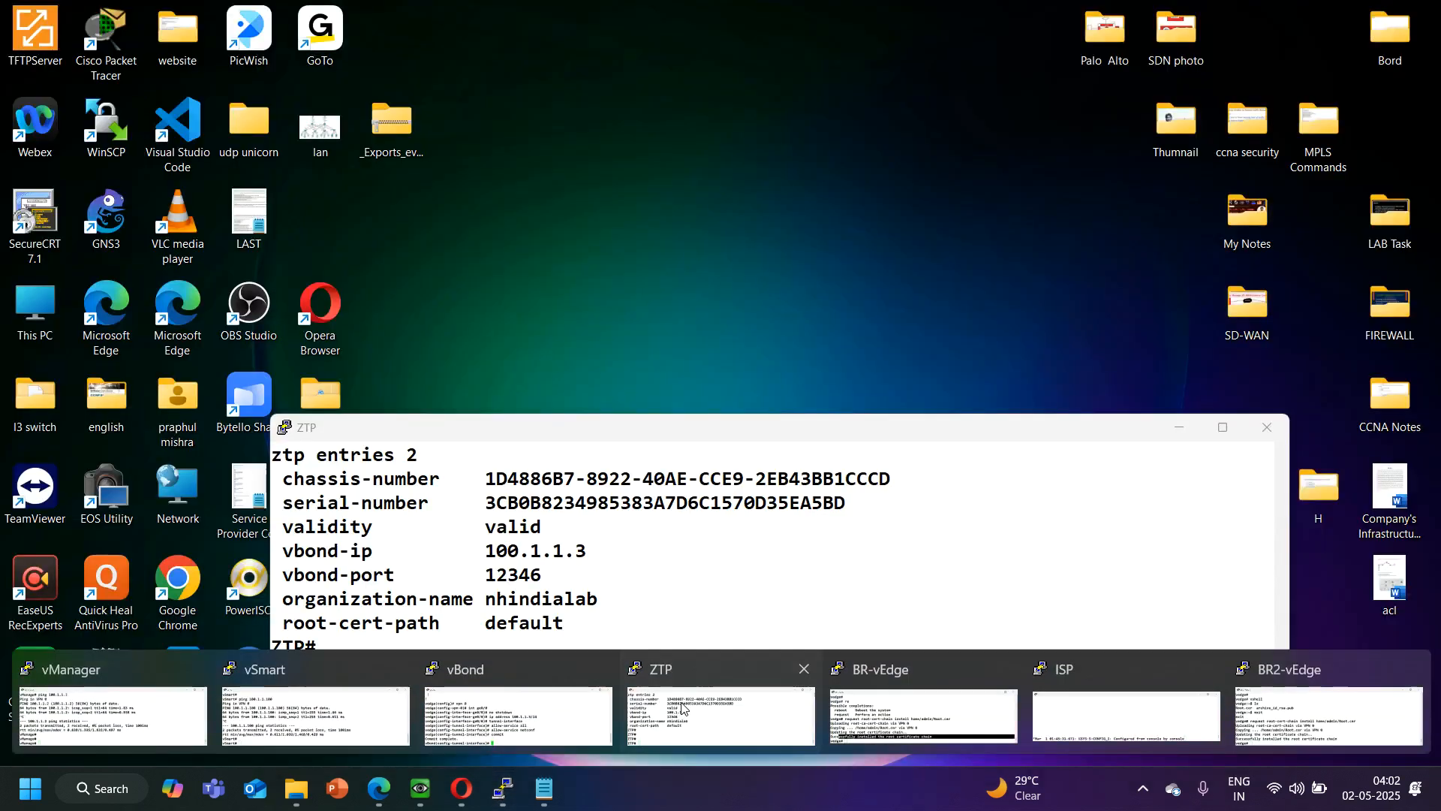
left_click(682, 708)
scroll(510, 607, "up", 2)
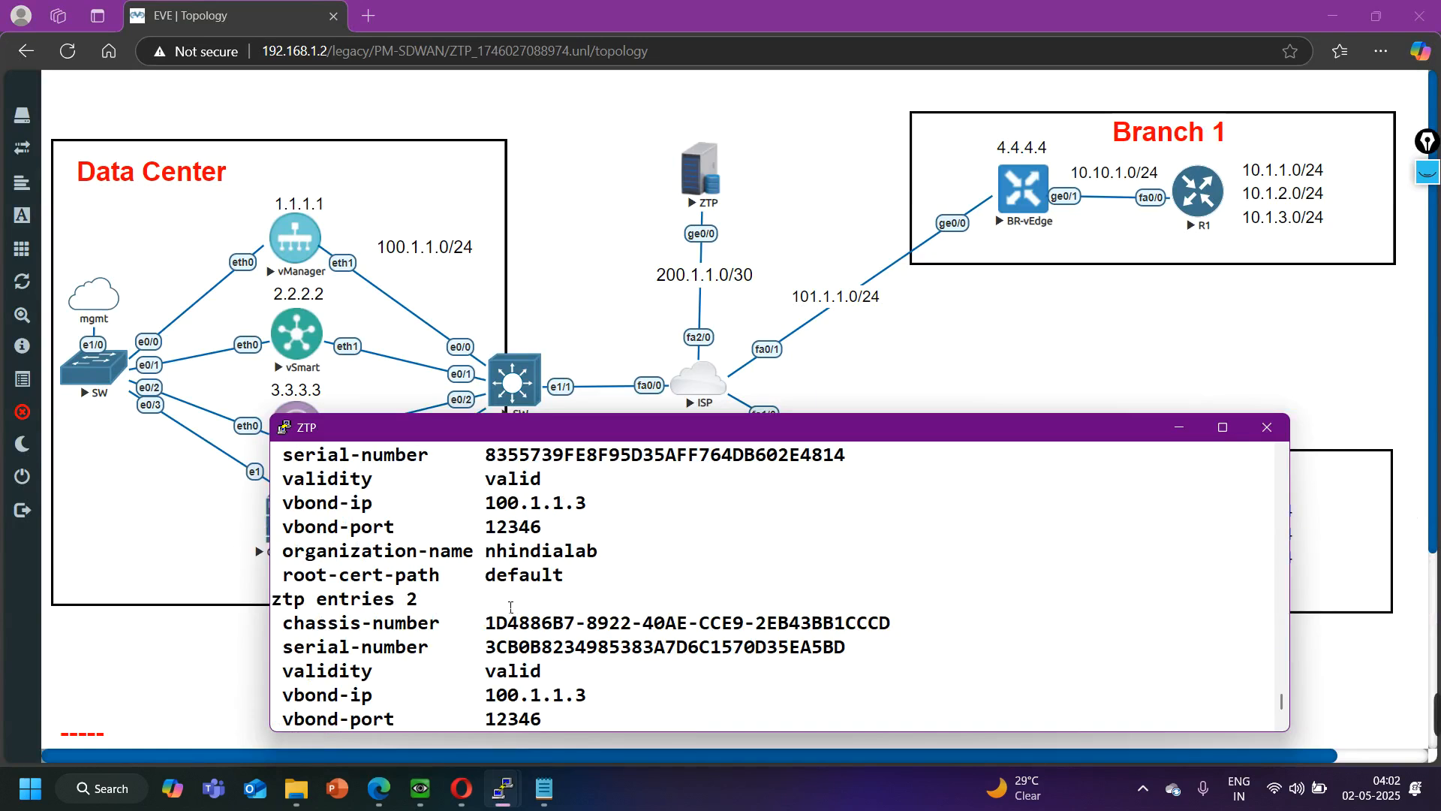
left_click_drag(517, 634, 583, 658)
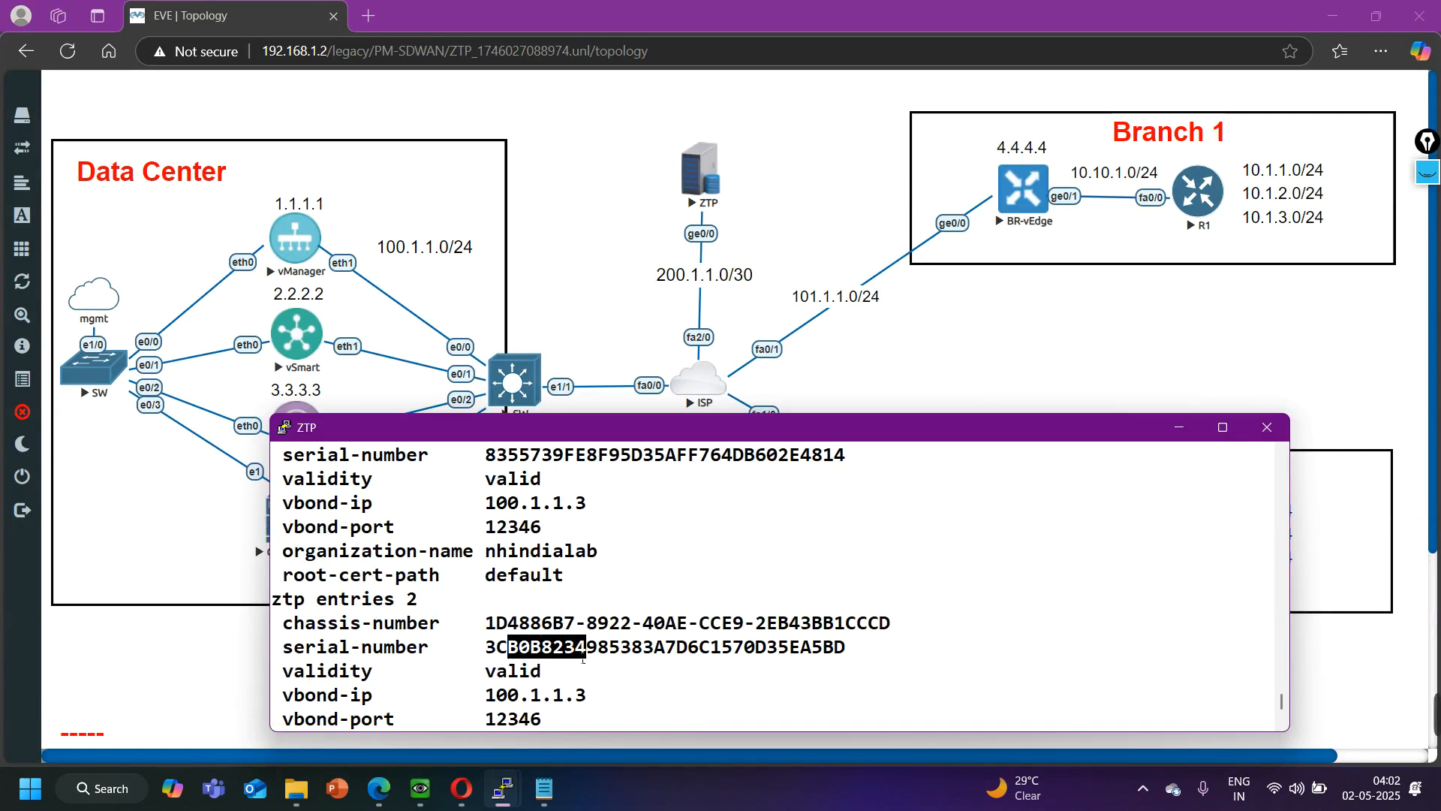
scroll(569, 604, "up", 2)
left_click_drag(541, 576, 611, 613)
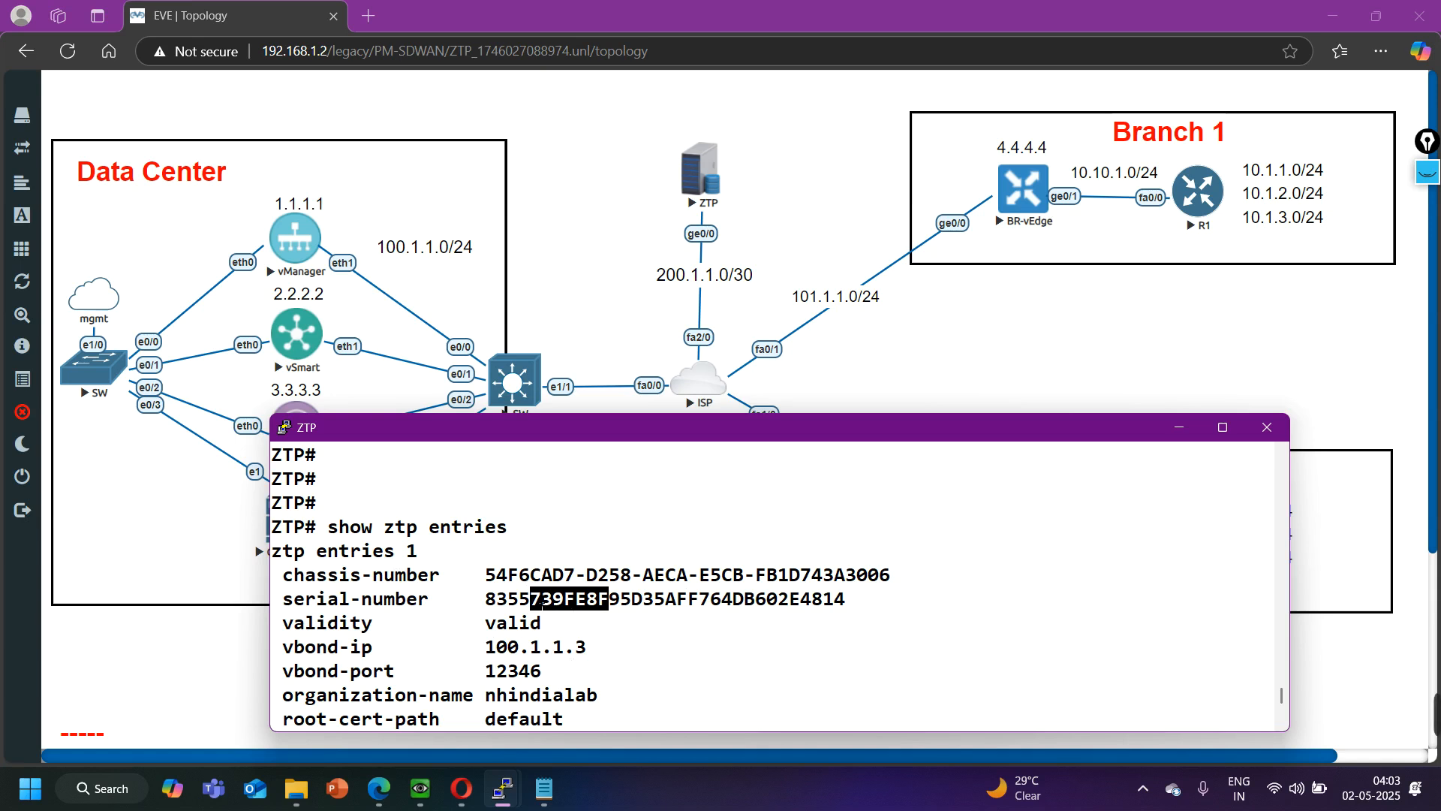
left_click(1177, 429)
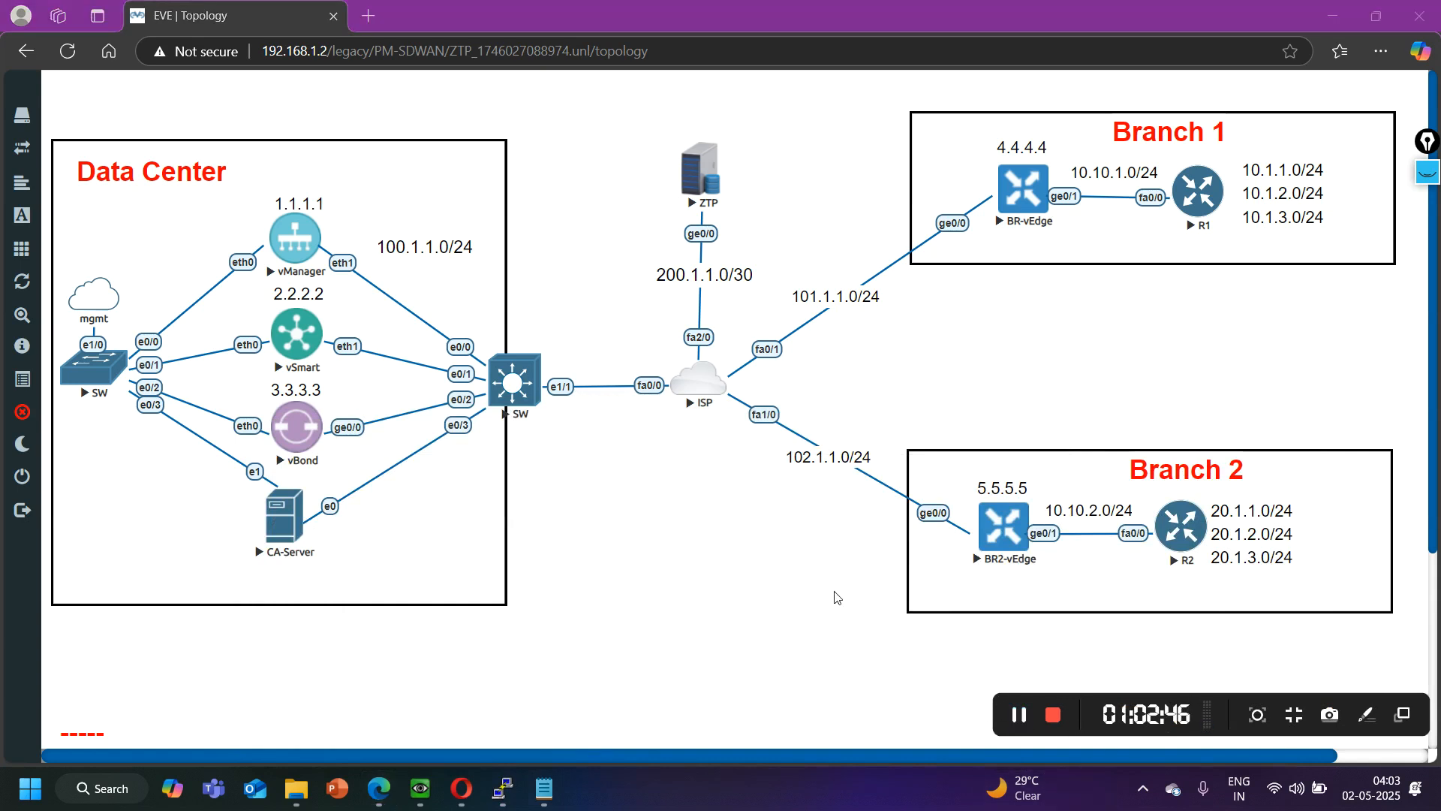
- Switch to vManage and filter the WAN Edge List by BR1's chassis number copied from the Notepad notes
left_click(461, 788)
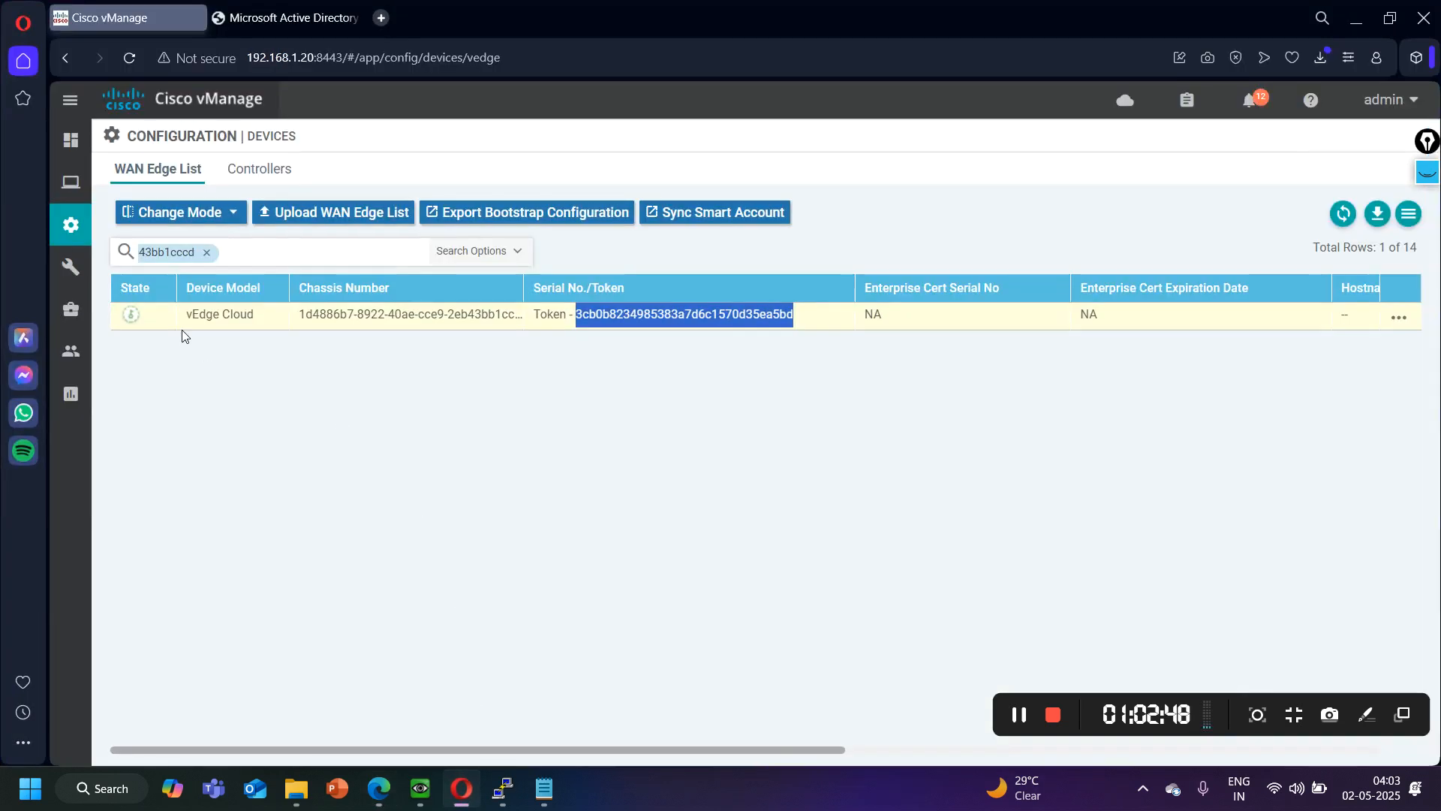
mouse_move(80, 227)
left_click(207, 252)
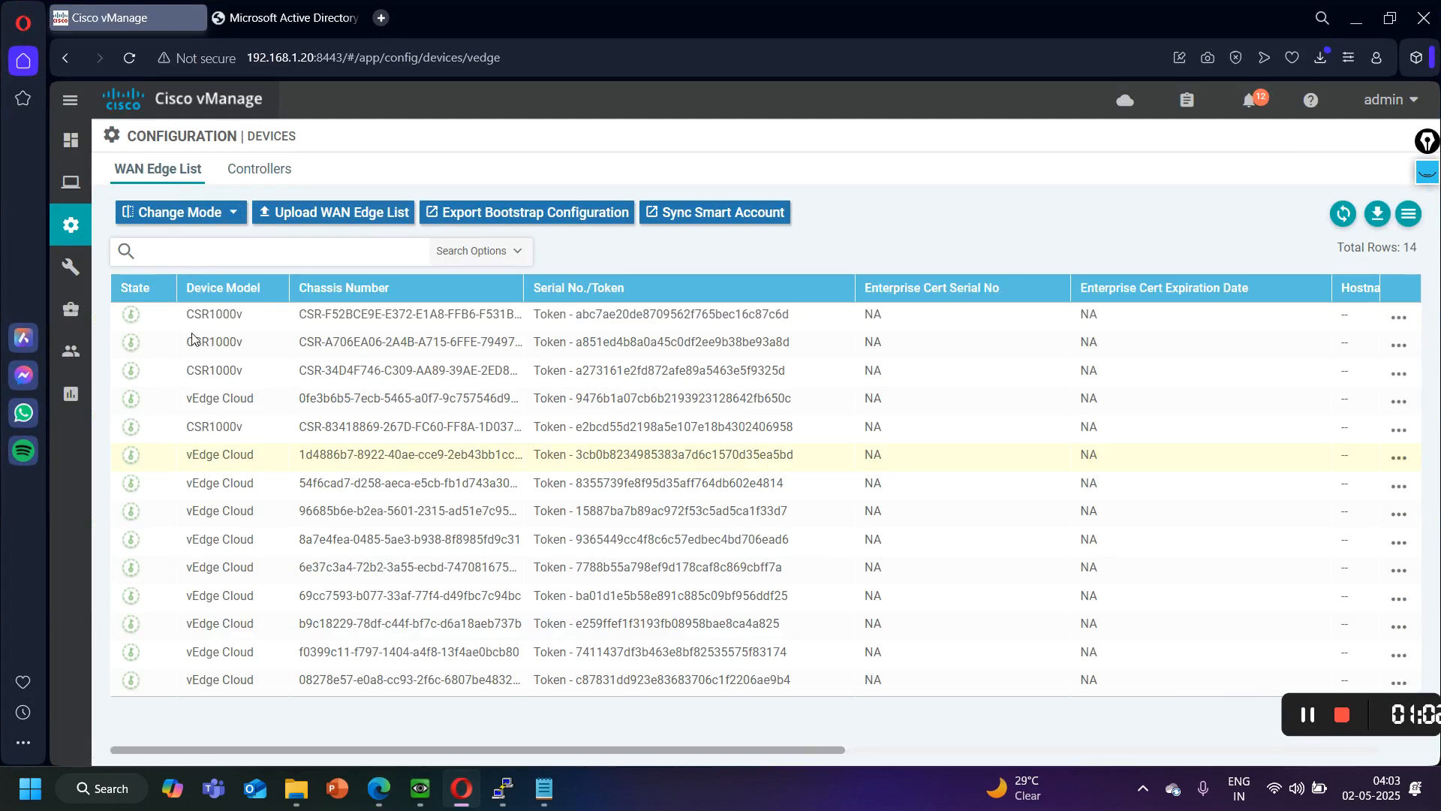
left_click(538, 797)
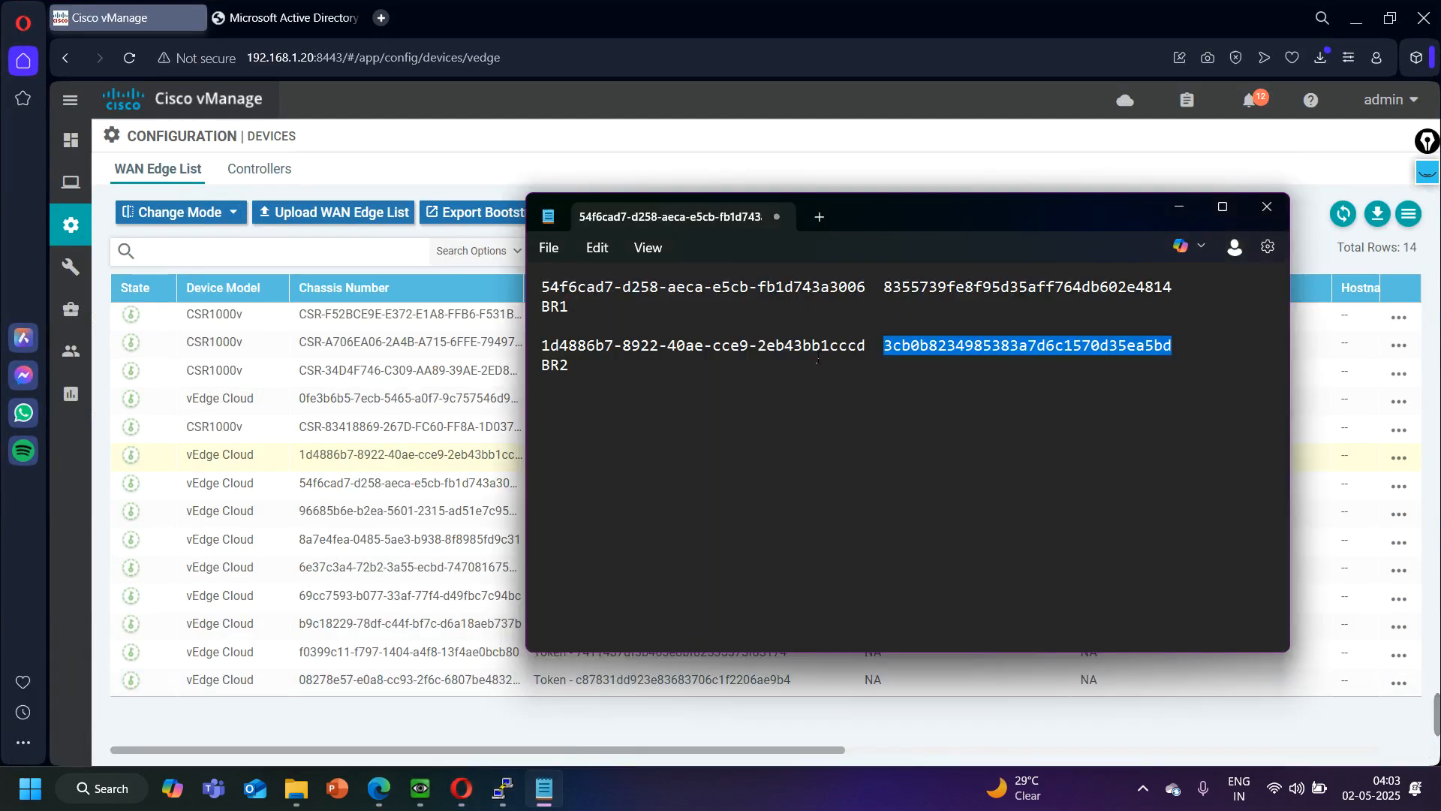
left_click_drag(869, 291, 558, 297)
key("ctrl+c")
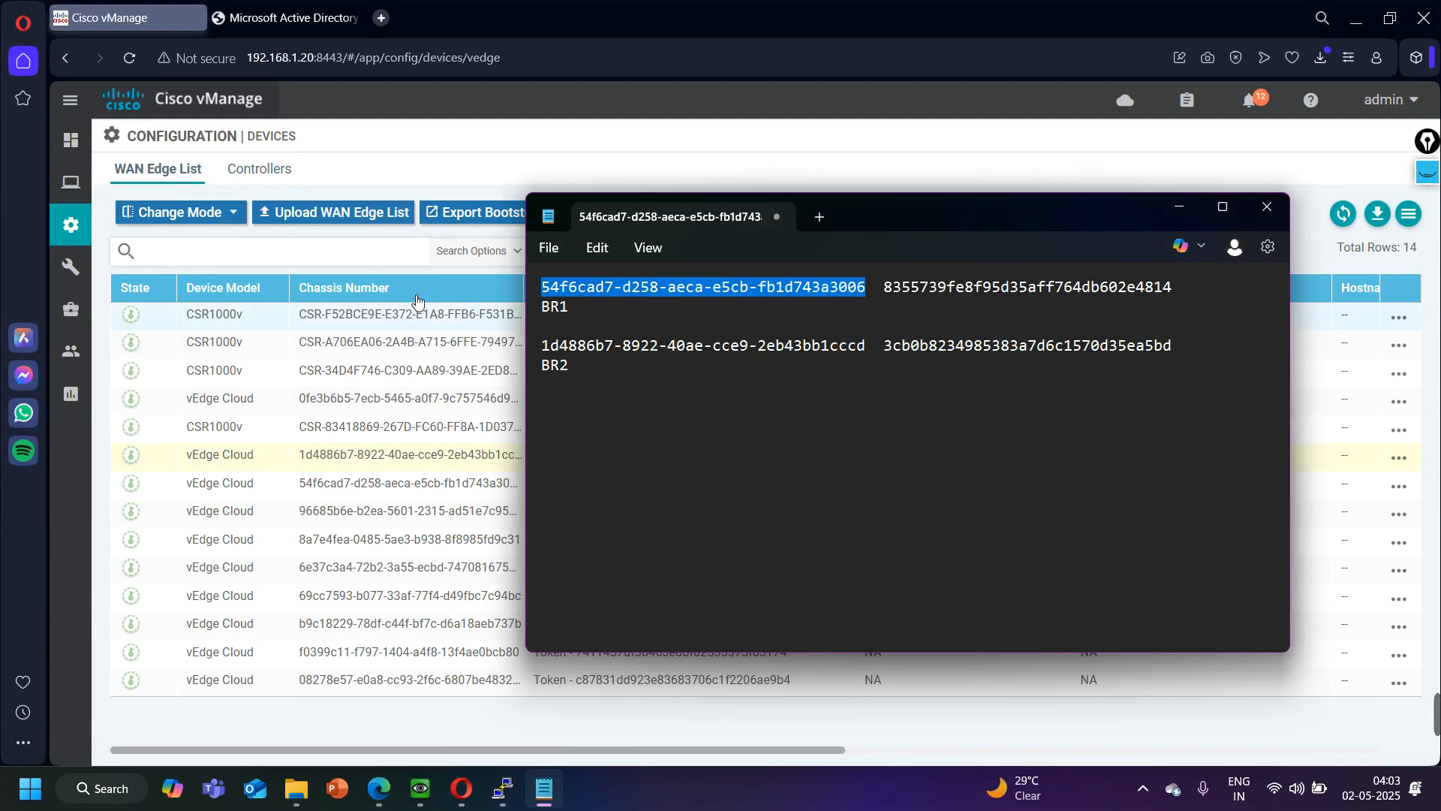
left_click(221, 252)
key("ctrl+v")
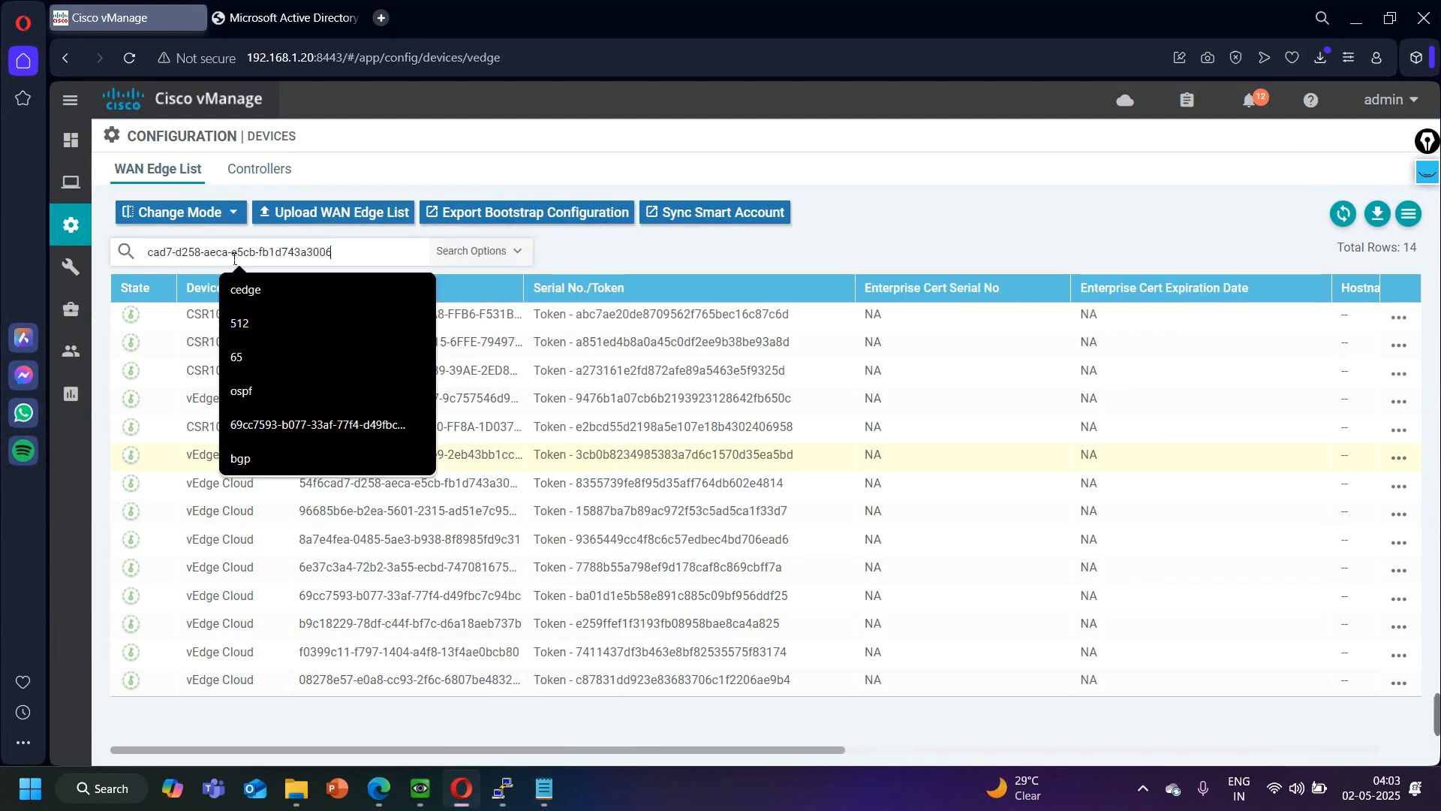
key("Return")
left_click(233, 256)
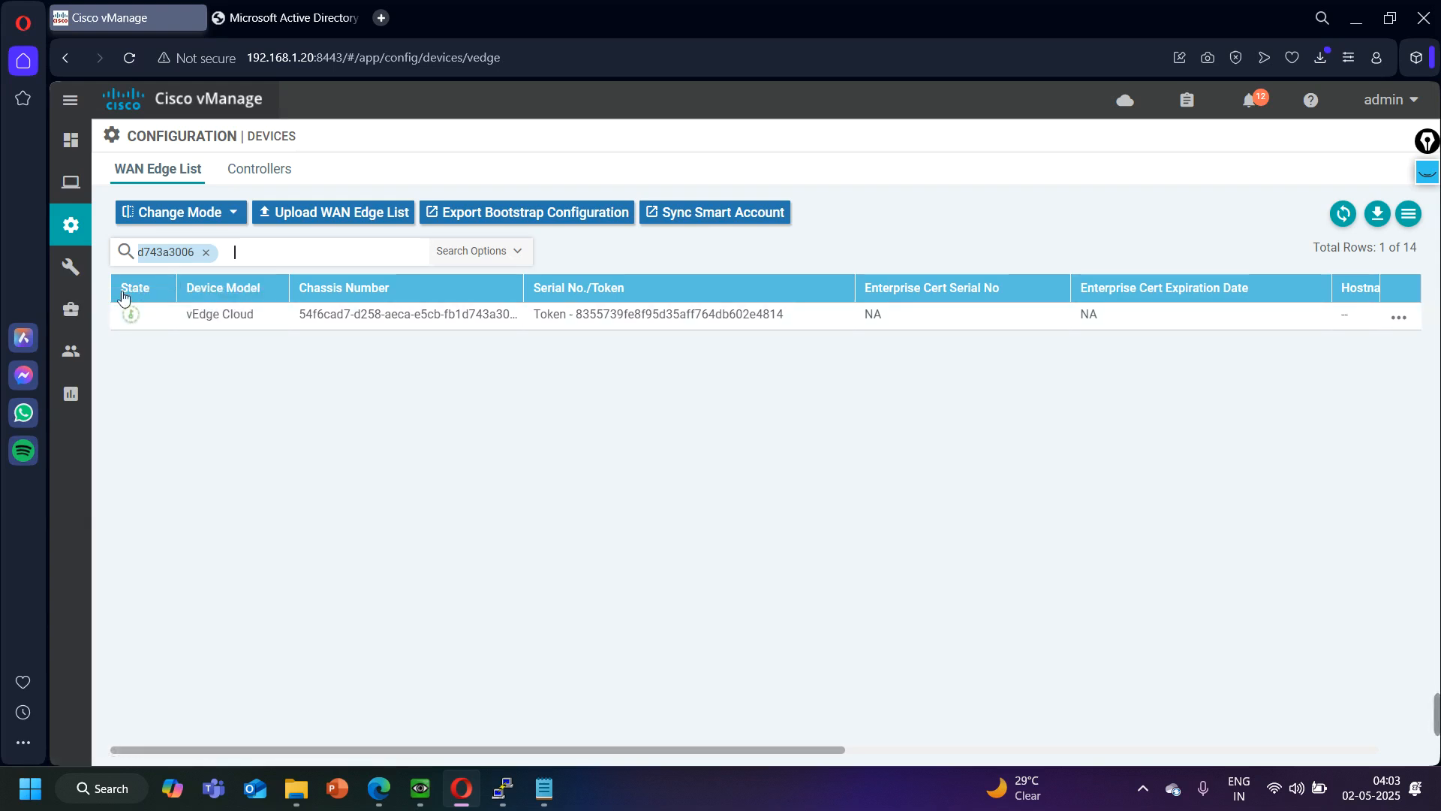
- Generate the Cloud-Init bootstrap configuration for BR1's vEdge Cloud device, scroll through it and close it
left_click(1401, 318)
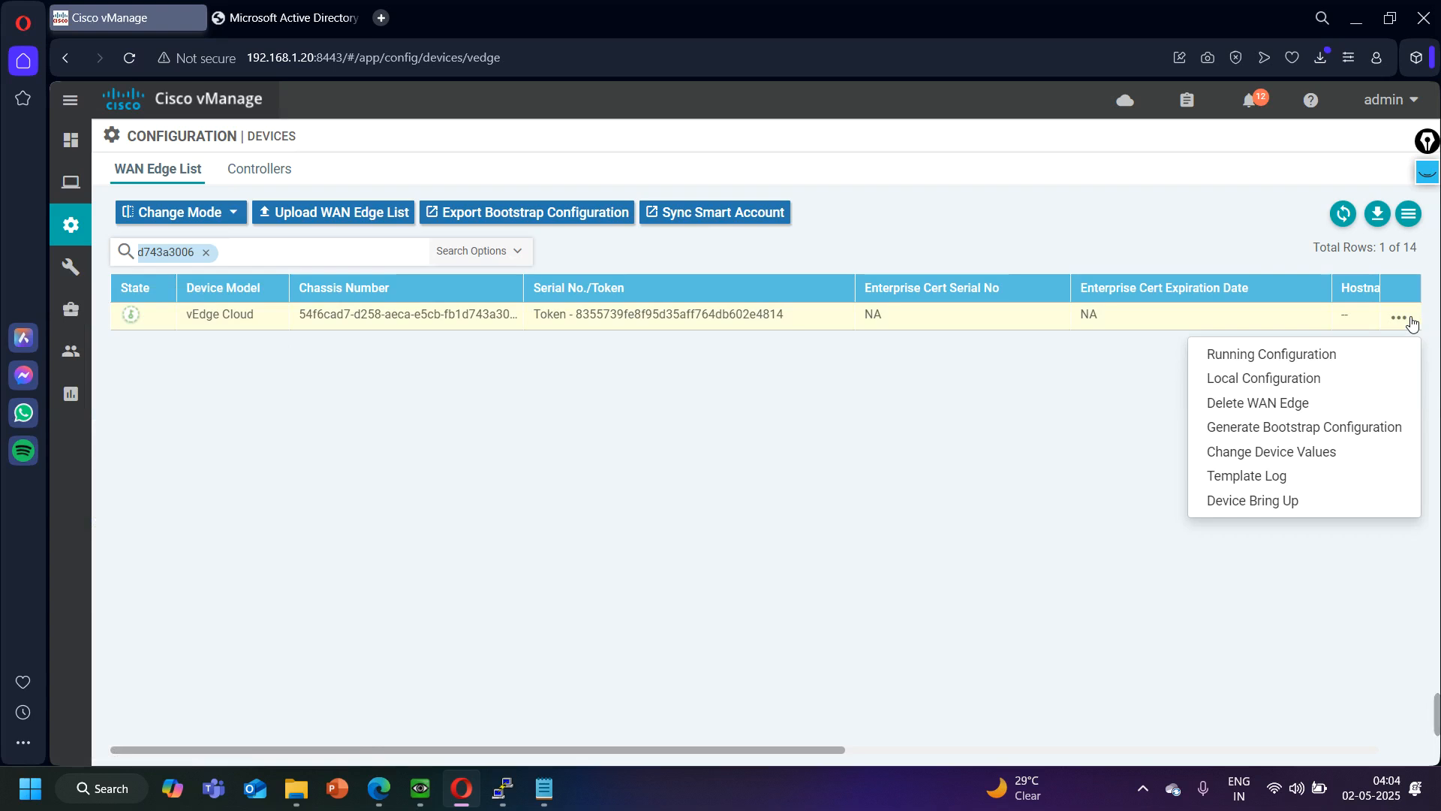
left_click(1270, 429)
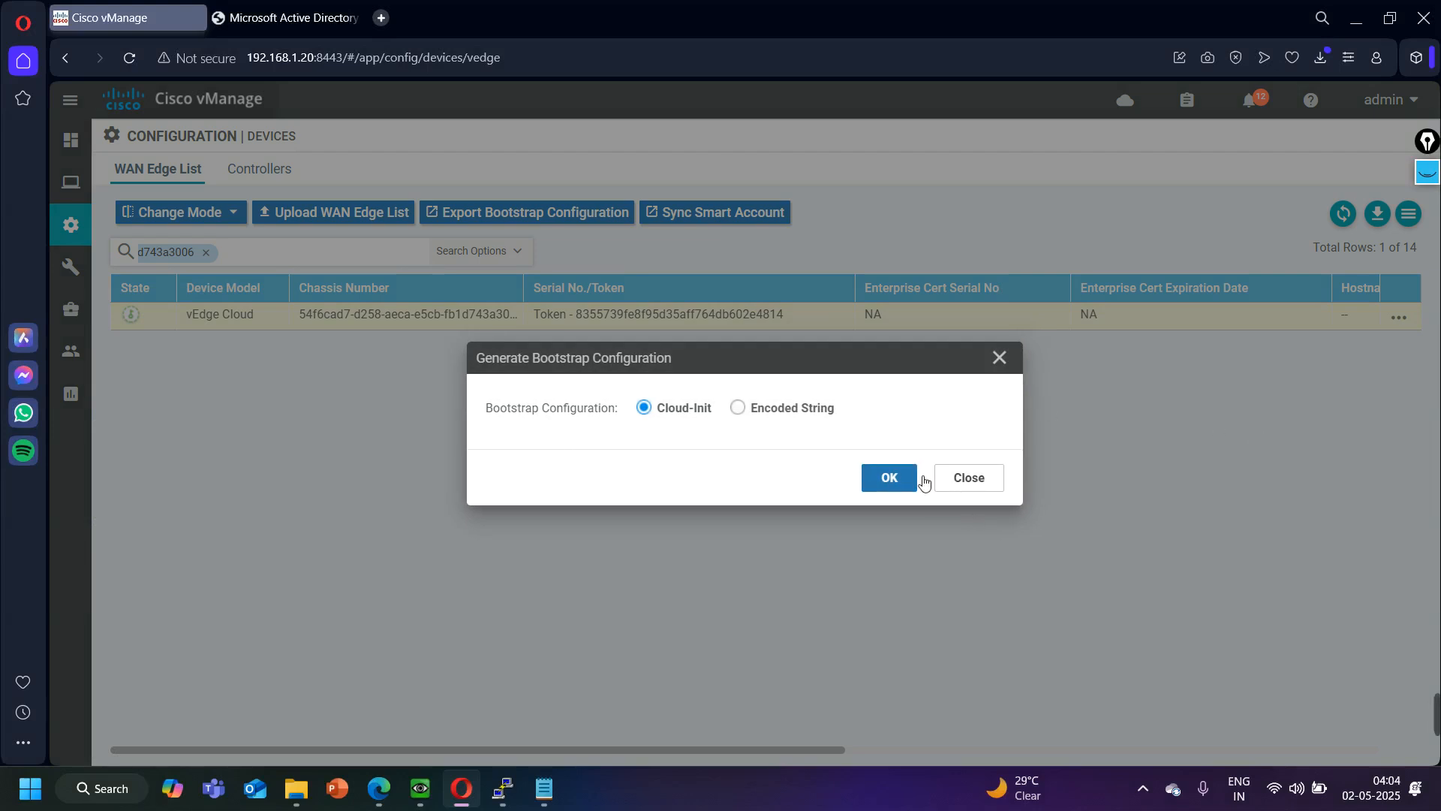
left_click(894, 481)
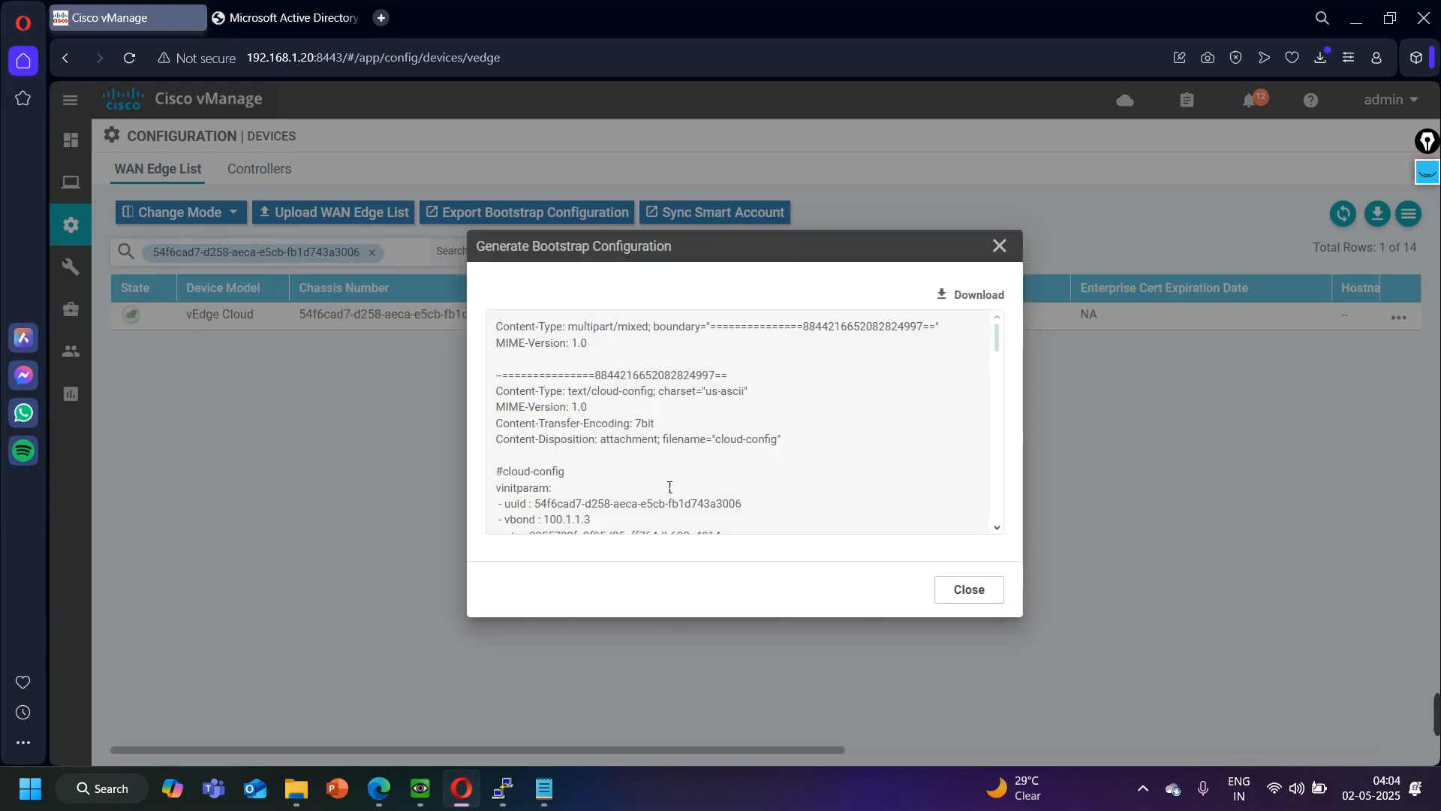
scroll(678, 510, "down", 10)
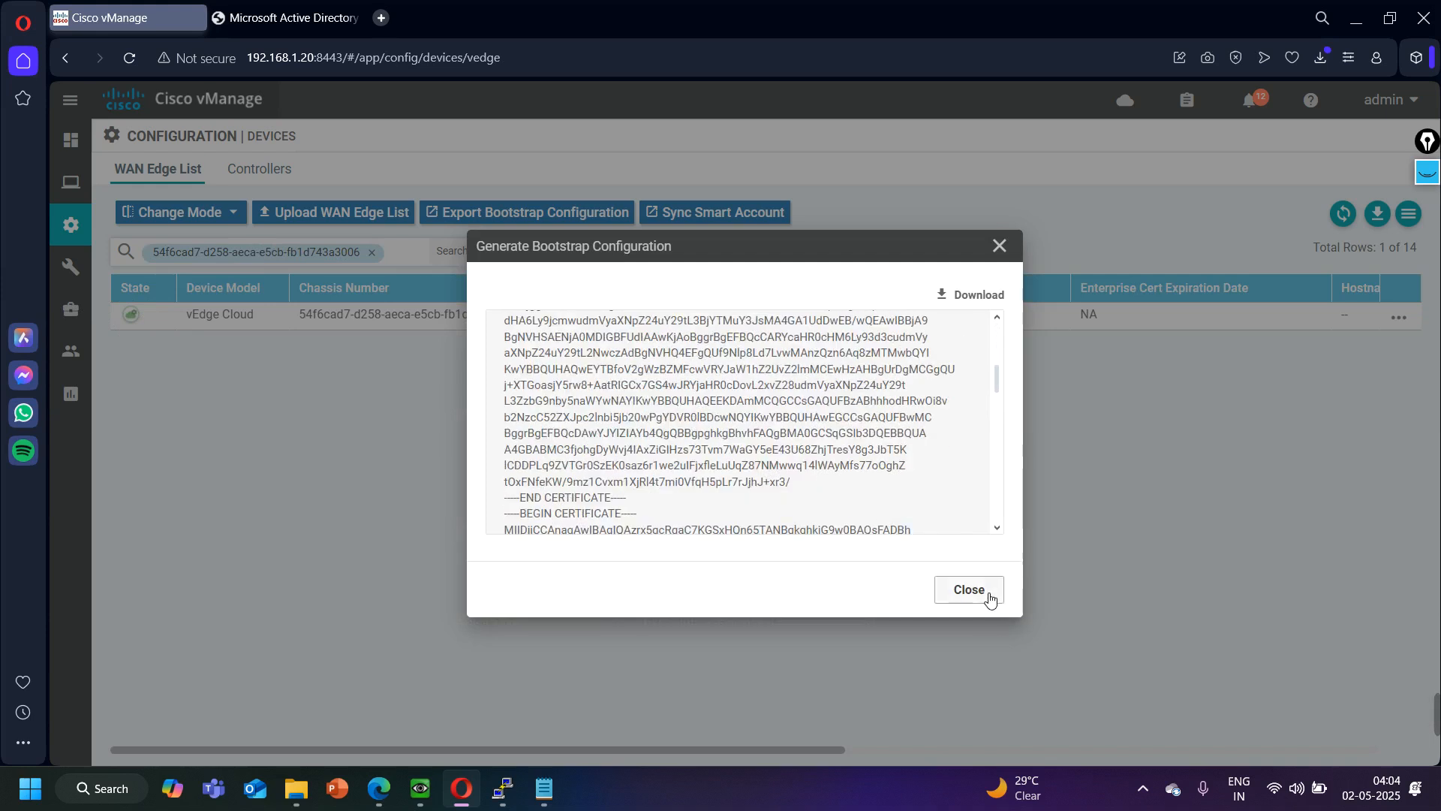
left_click(968, 590)
- Replace the WAN Edge List filter with BR2's chassis number copied from the Notepad notes
left_click(371, 253)
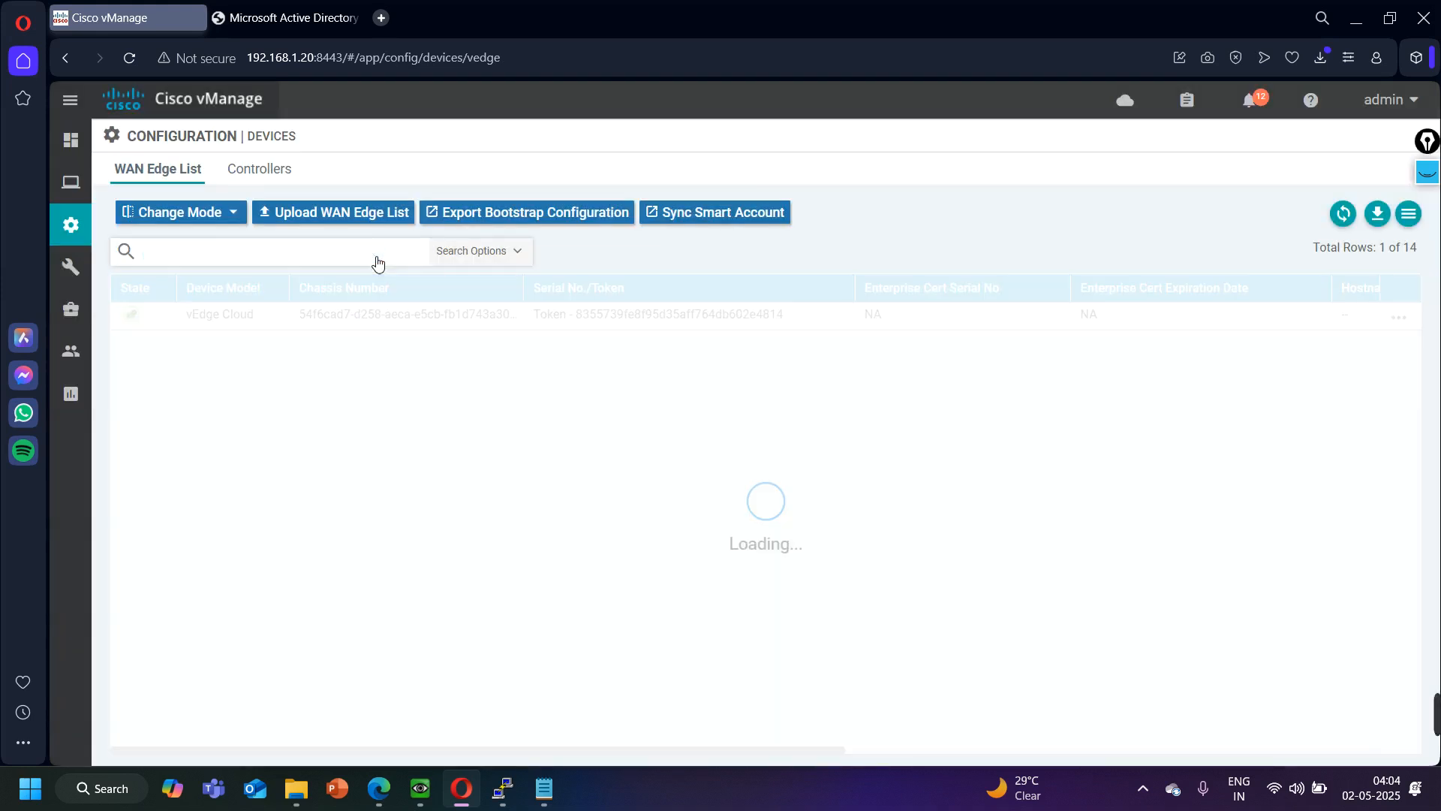
left_click(543, 789)
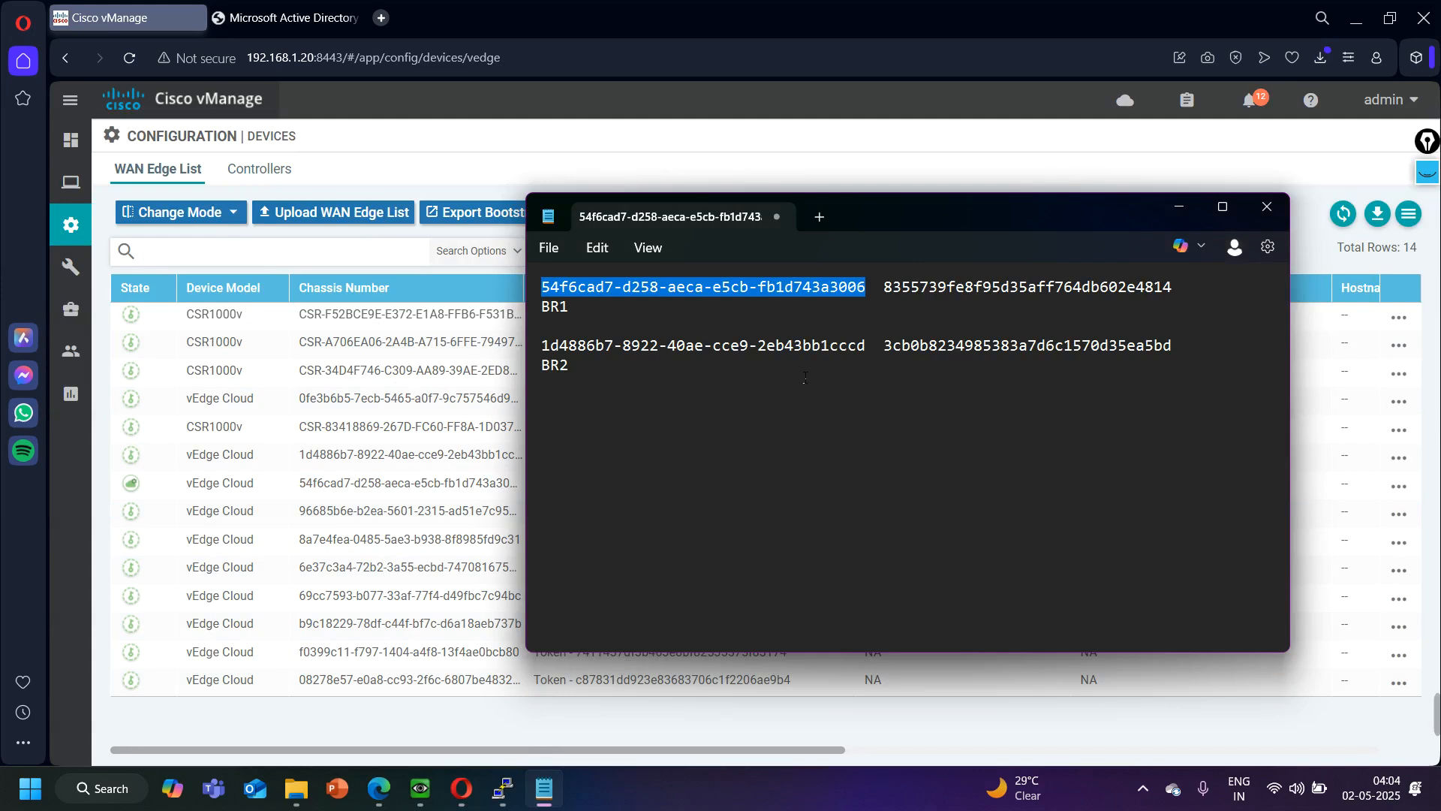
left_click_drag(868, 350, 537, 353)
key("ctrl+c")
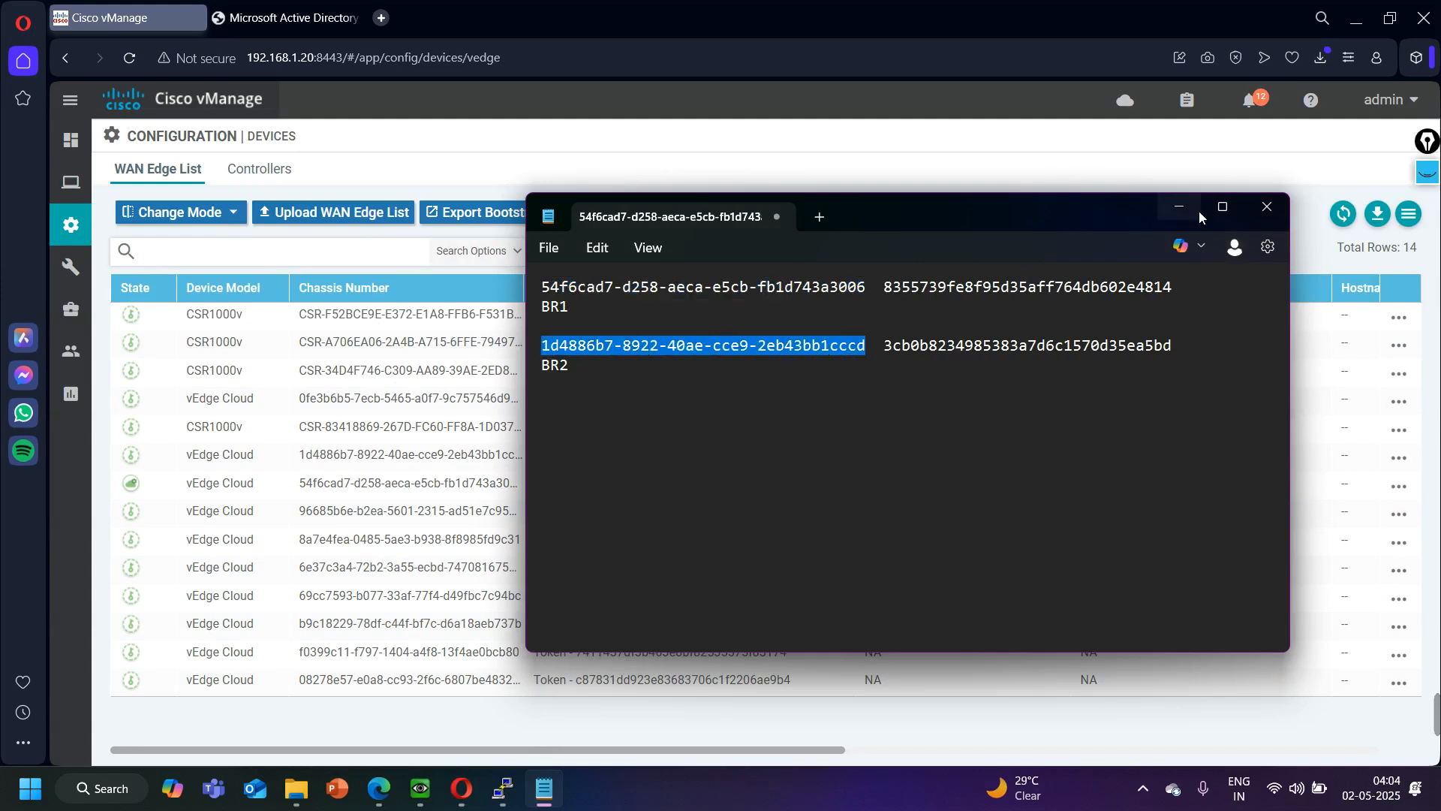
left_click(1177, 209)
key("ctrl+v")
key("Return")
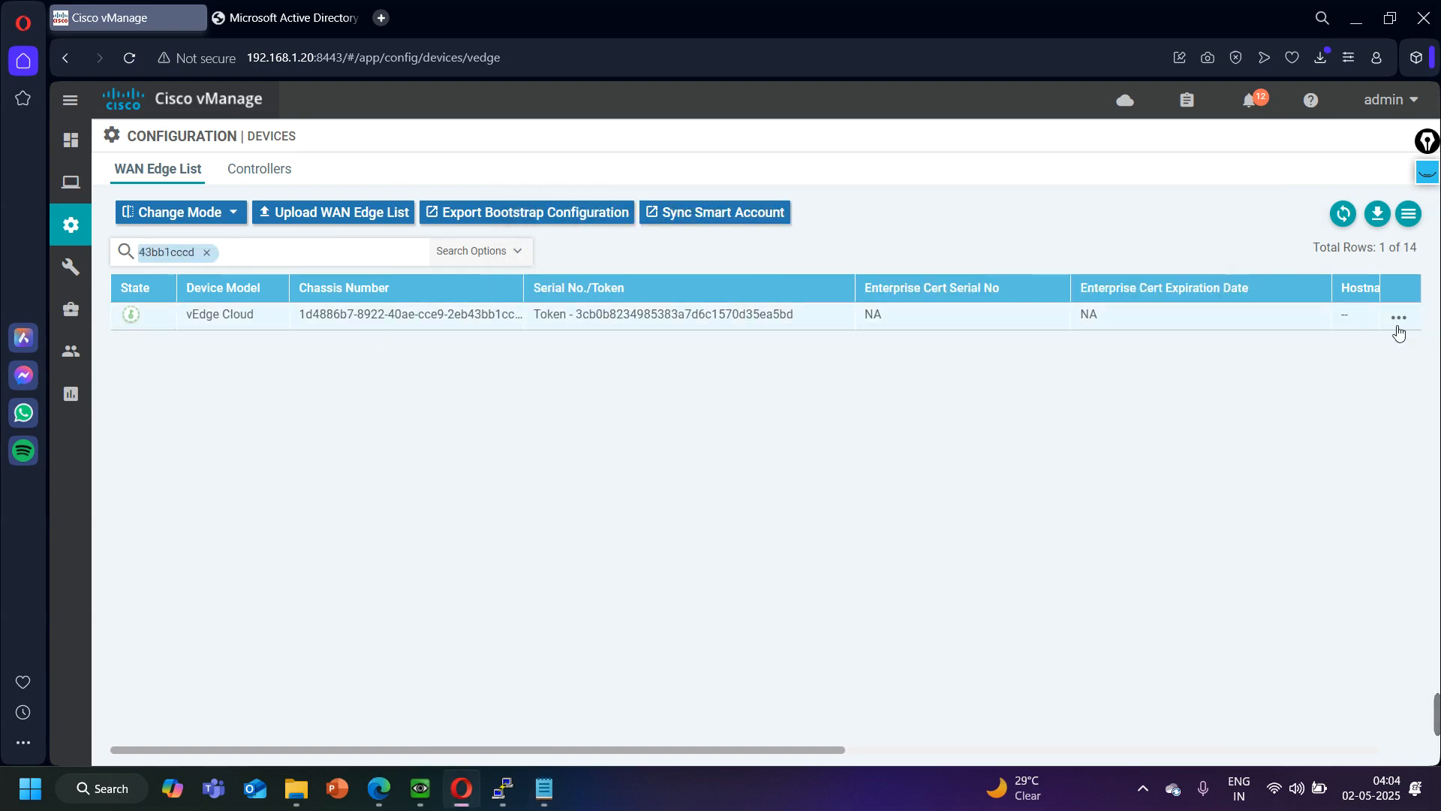
- Generate the Cloud-Init bootstrap configuration for BR2's vEdge Cloud device and close it
left_click(1414, 322)
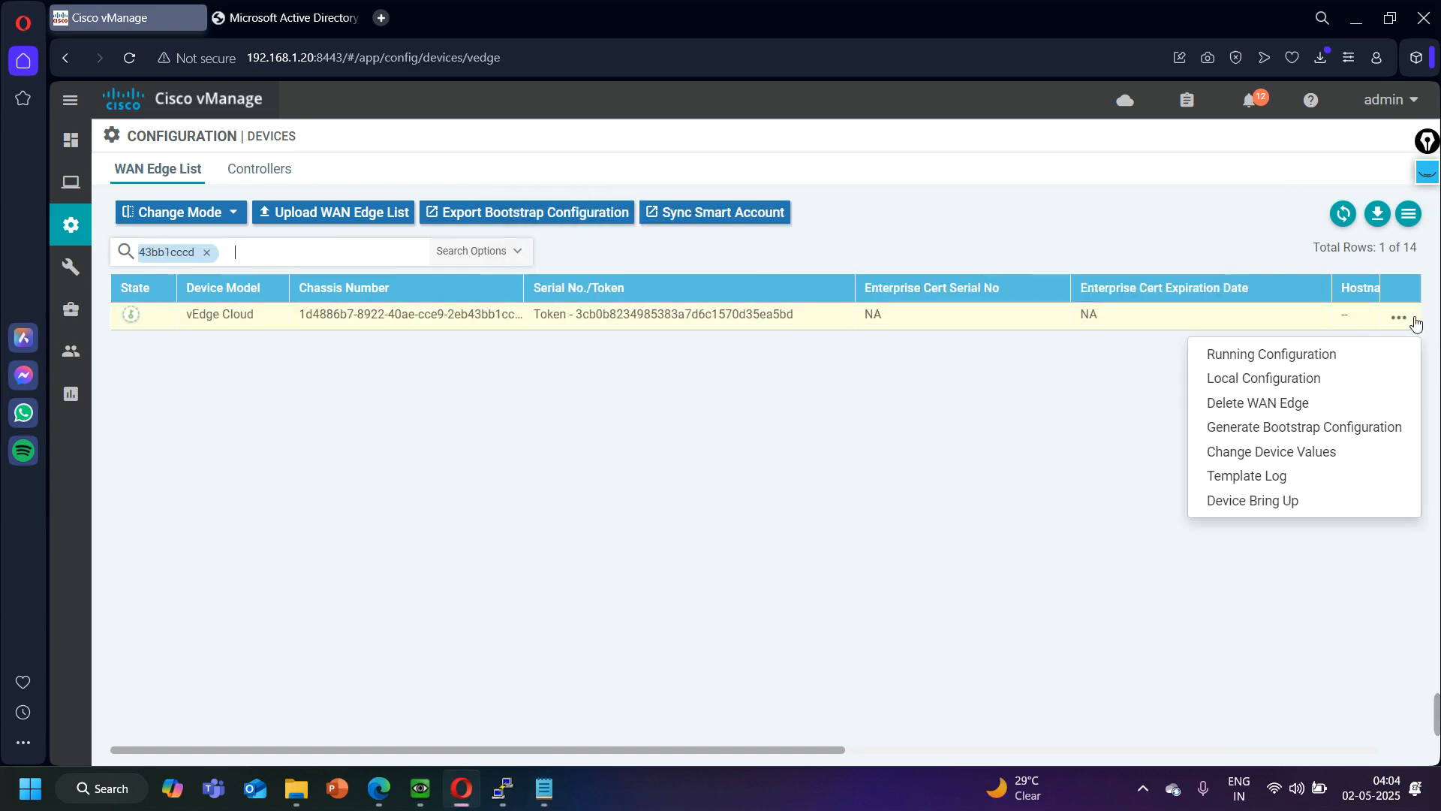
left_click(1289, 427)
left_click(888, 477)
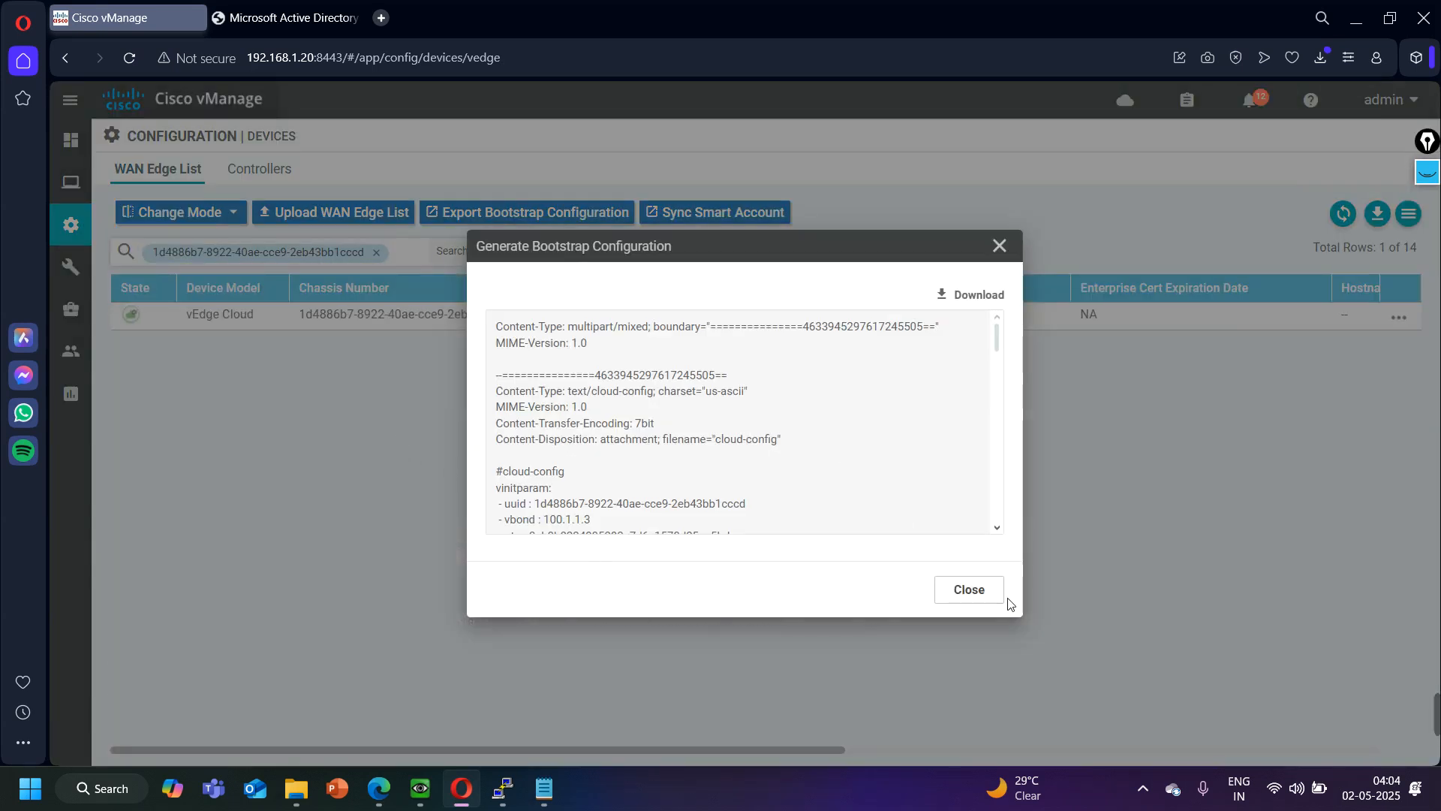
left_click(984, 593)
- Return to the Devices page and clear the chassis number filter to list all WAN Edge devices
mouse_move(79, 218)
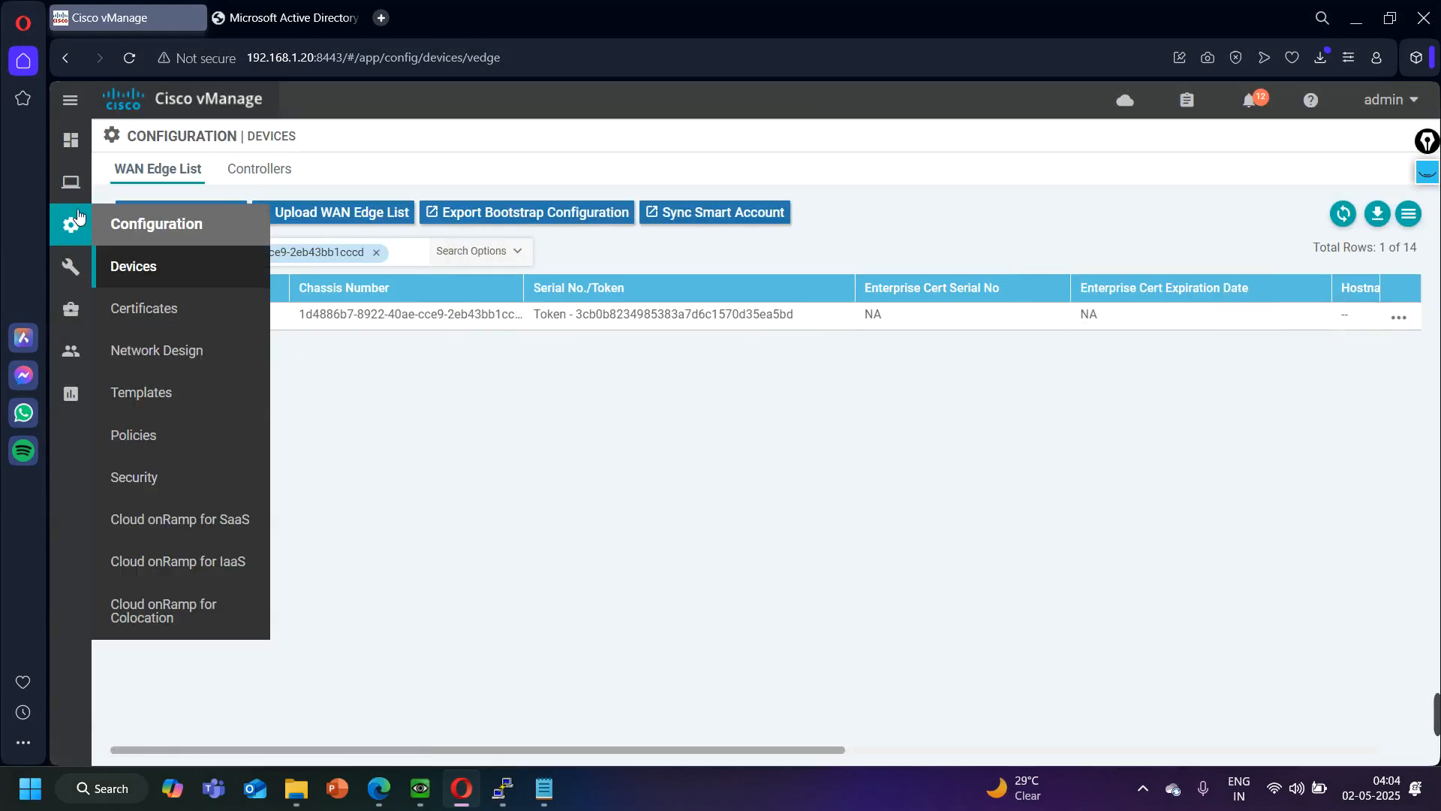
left_click(165, 270)
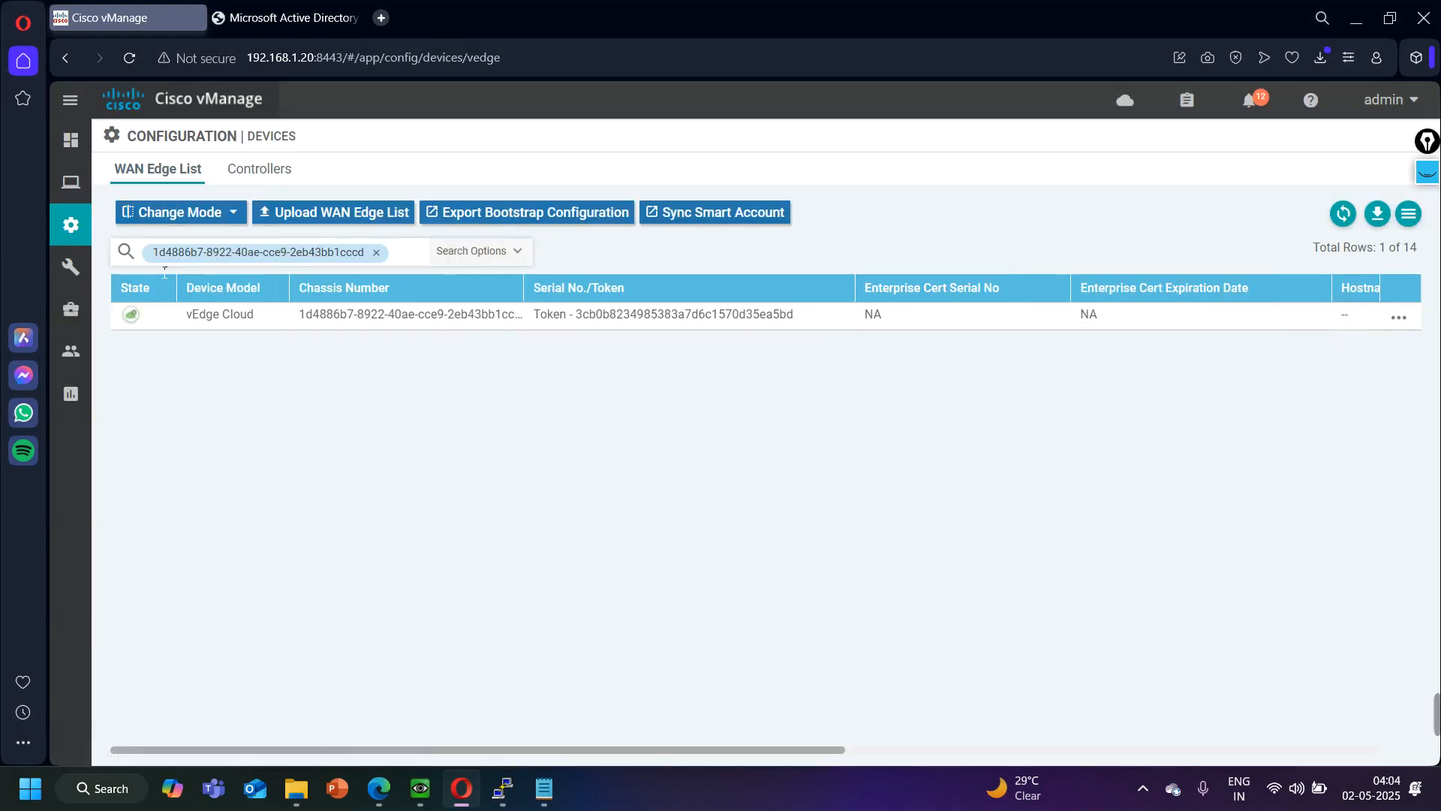
left_click(377, 254)
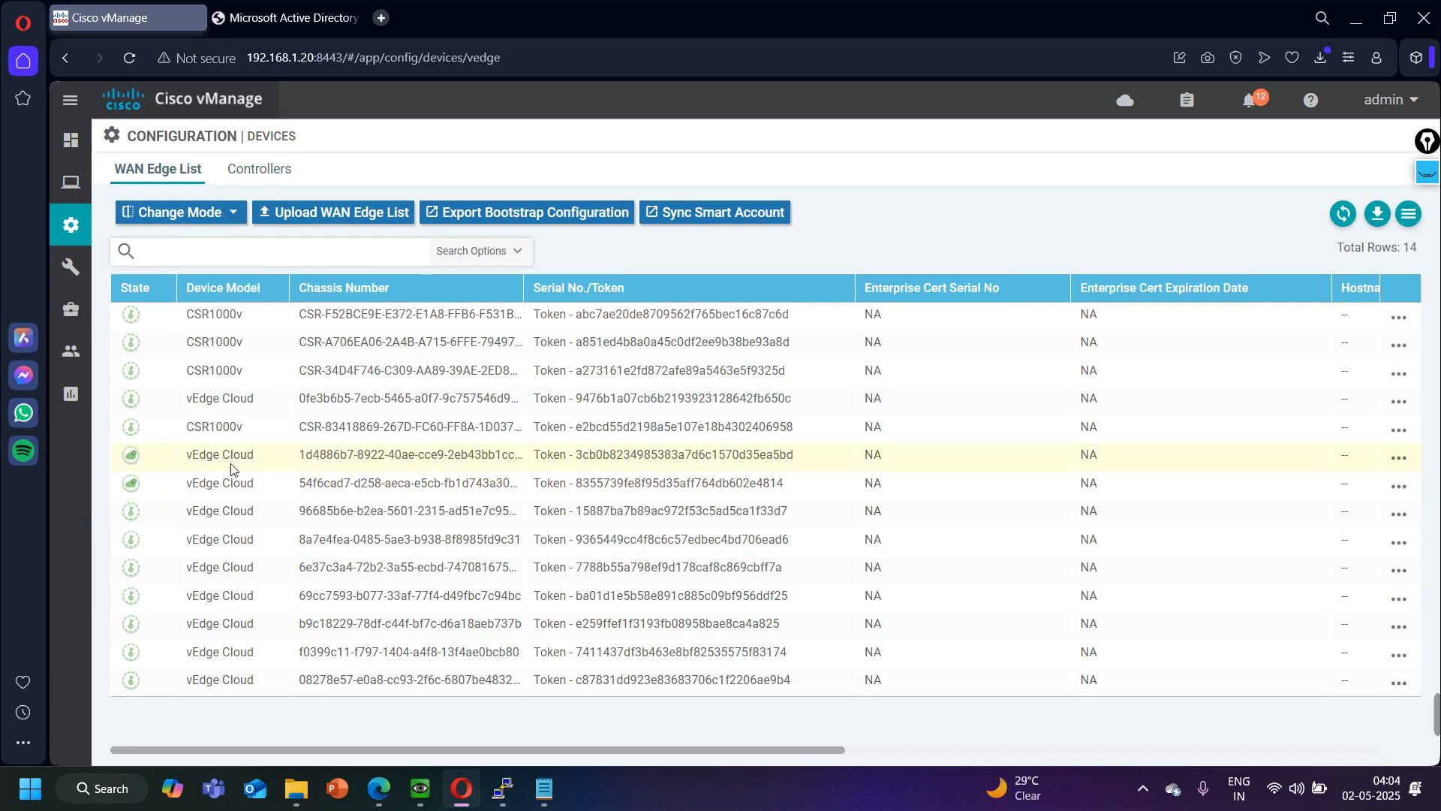
- Switch to the BR-vEdge console and show the running system configuration
left_click(1355, 18)
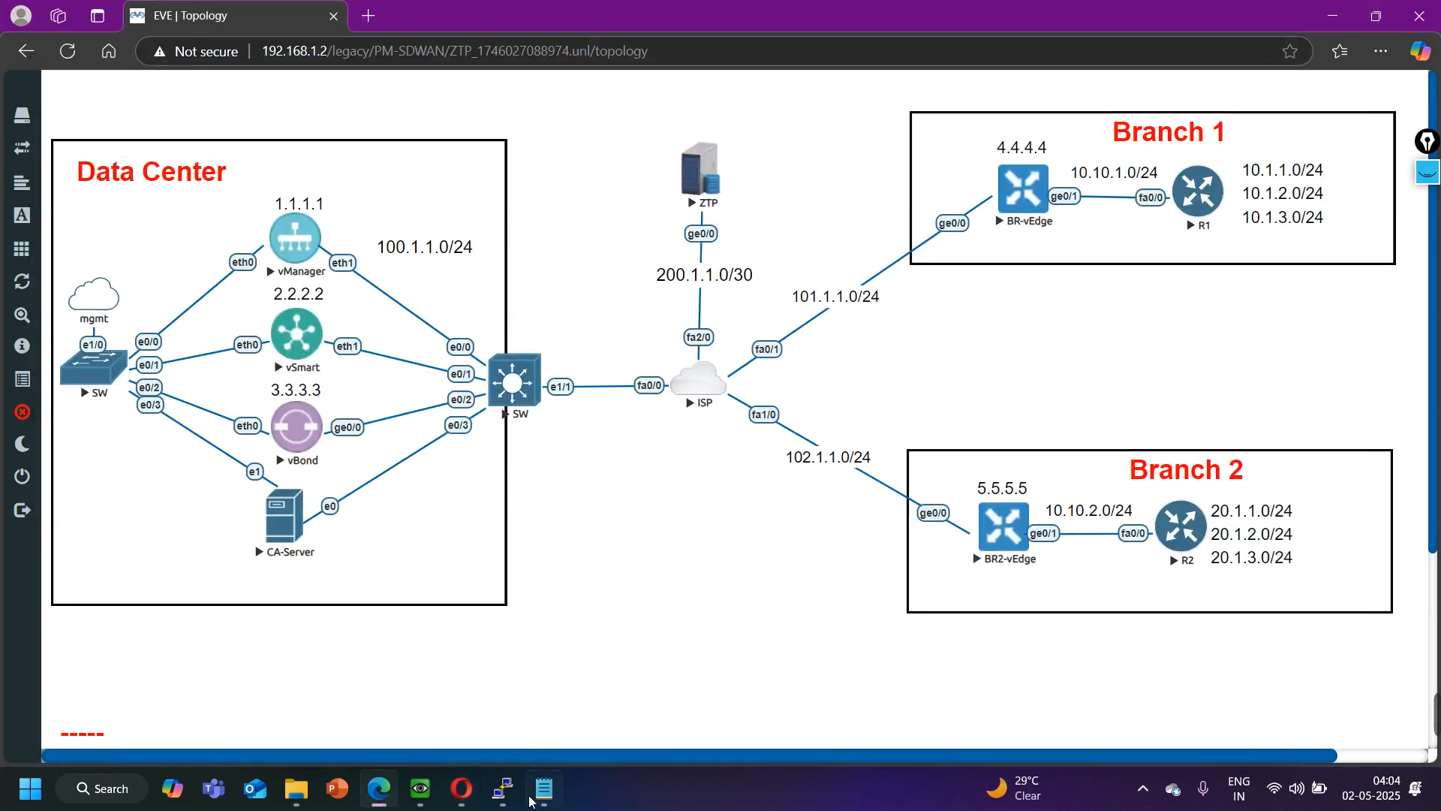
mouse_move(508, 801)
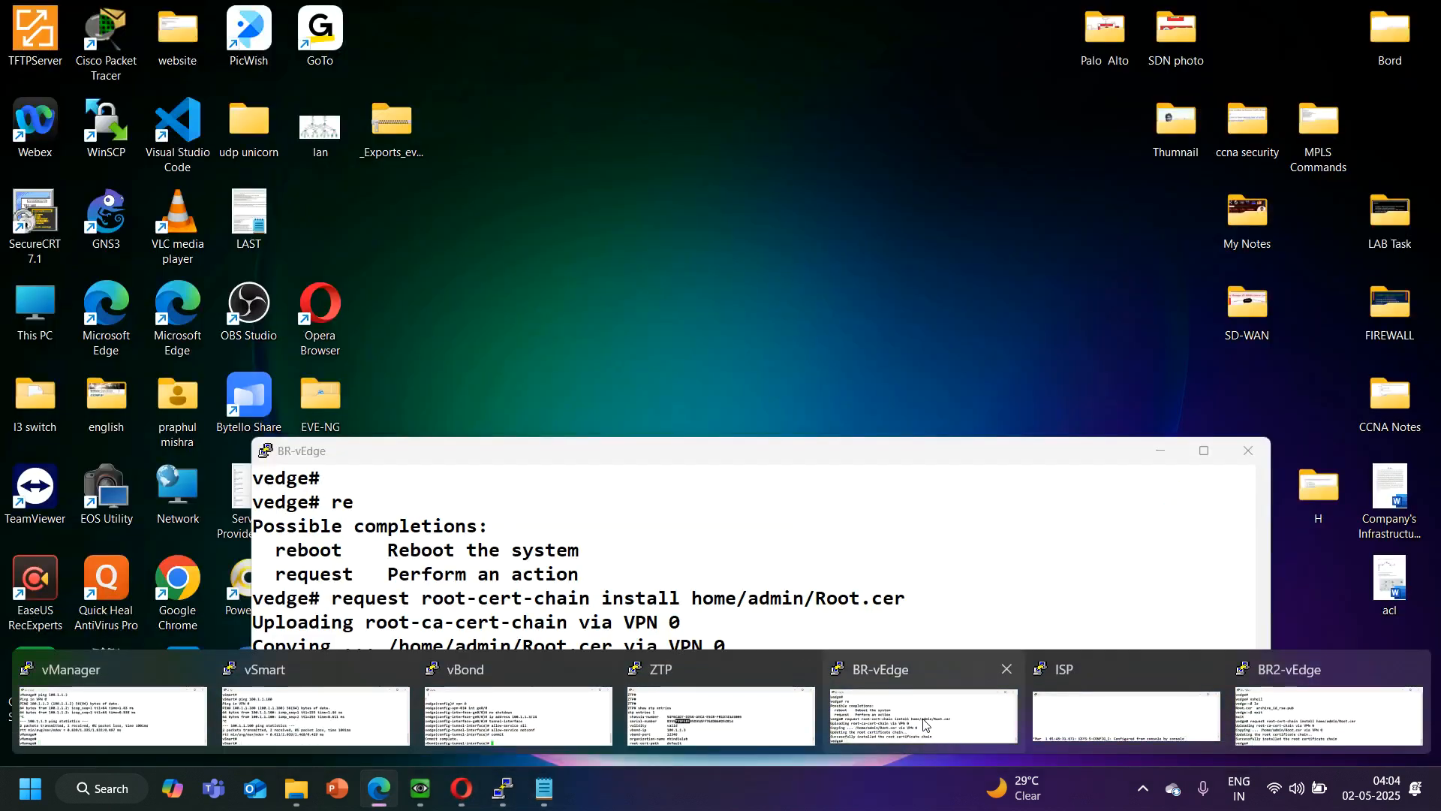
left_click(925, 724)
left_click_drag(334, 725, 263, 726)
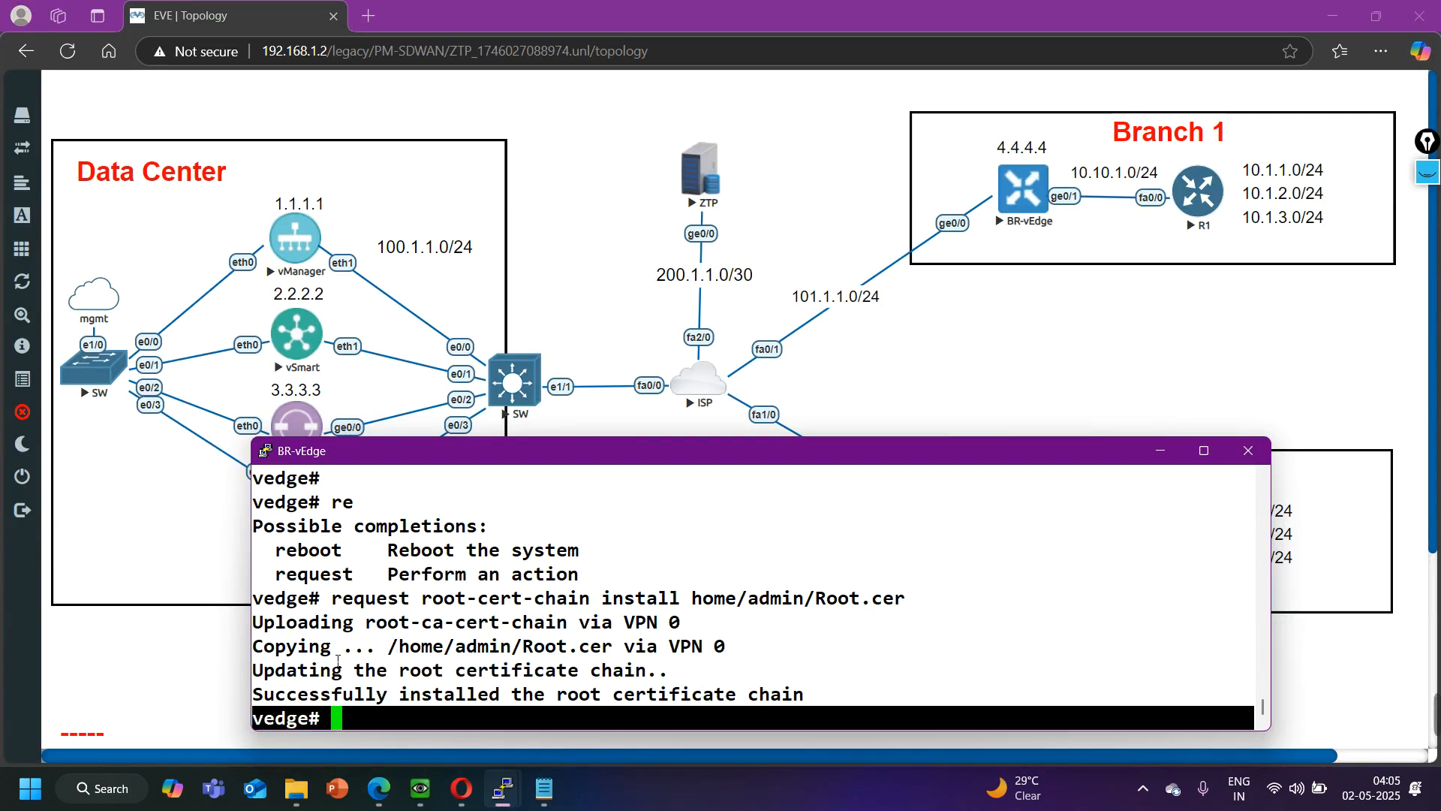
key("Return")
key("Return")
key("Return")
type("show run sys")
key("Return")
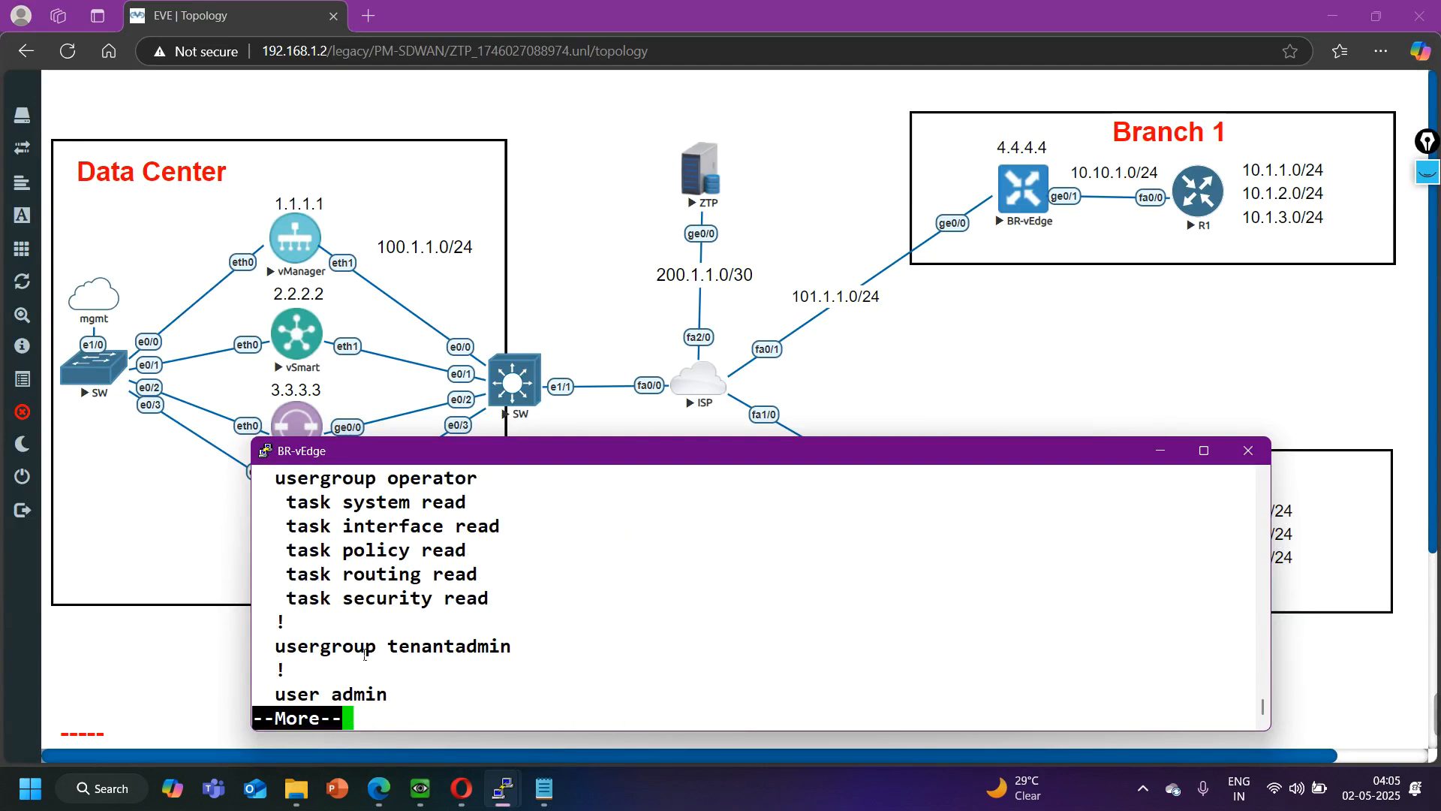
- Examine the vBond address and the remaining system settings in BR-vEdge's configuration output, and quit the listing
scroll(369, 636, "up", 5)
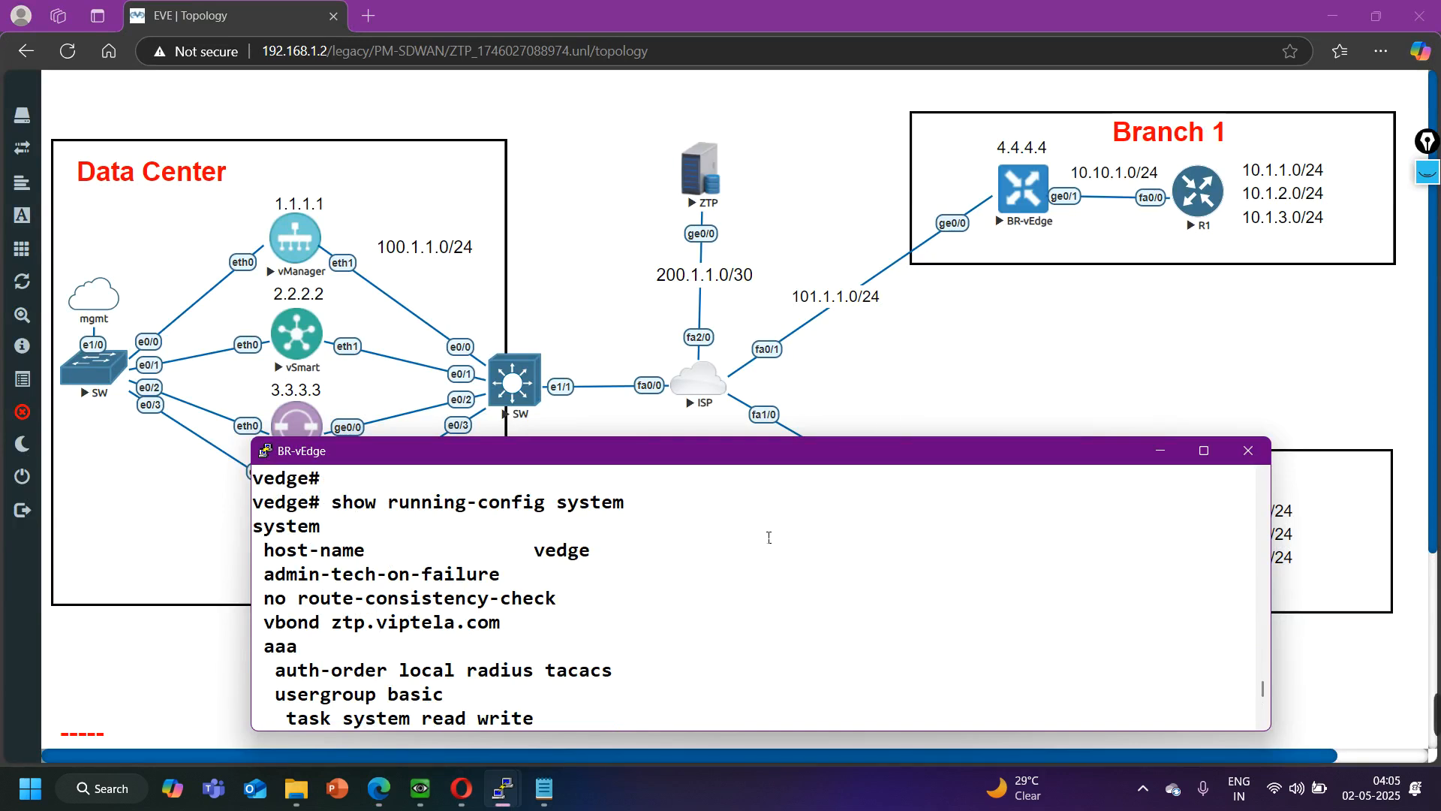
scroll(755, 543, "down", 5)
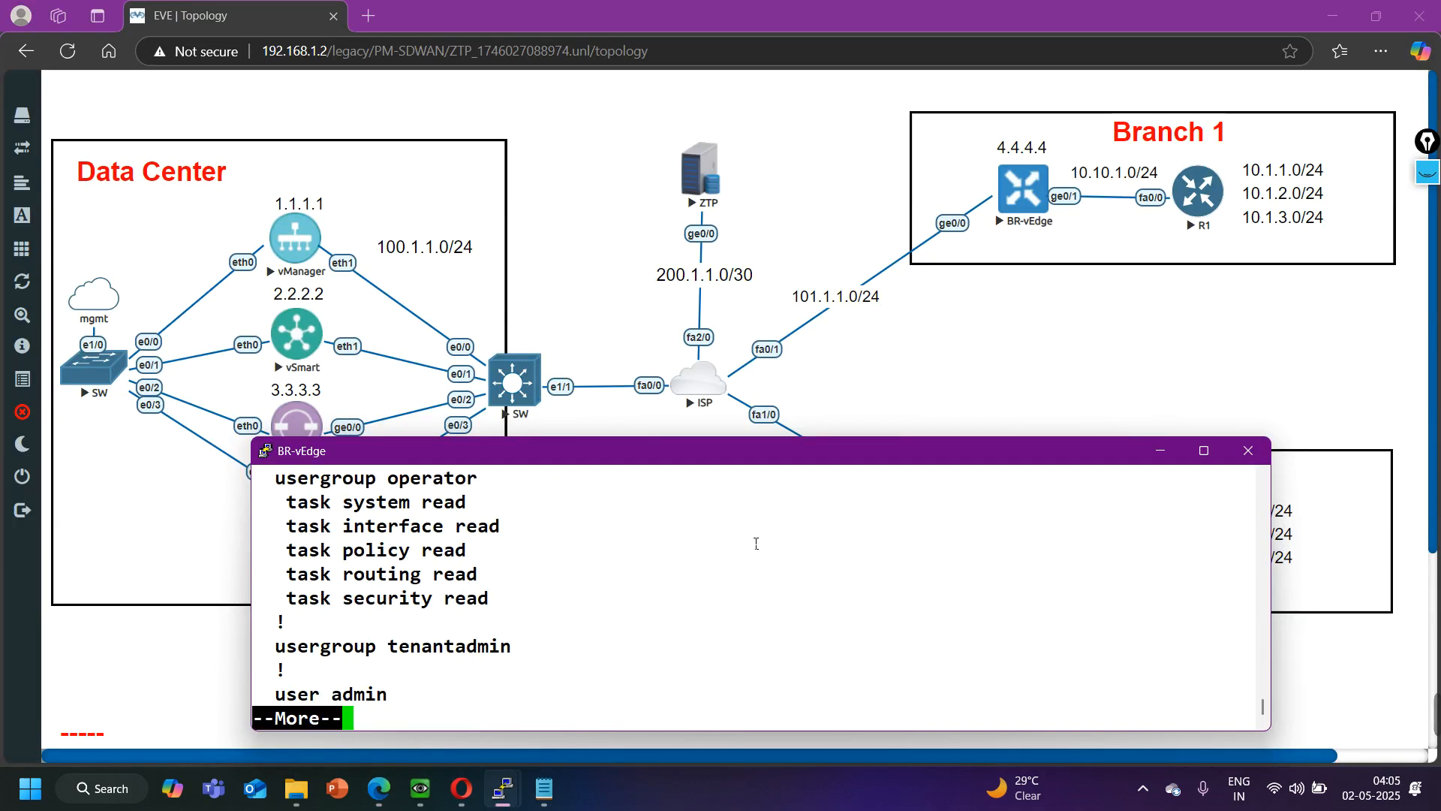
key("Return")
key("Return")
key("Return")
key("Return")
key("Return")
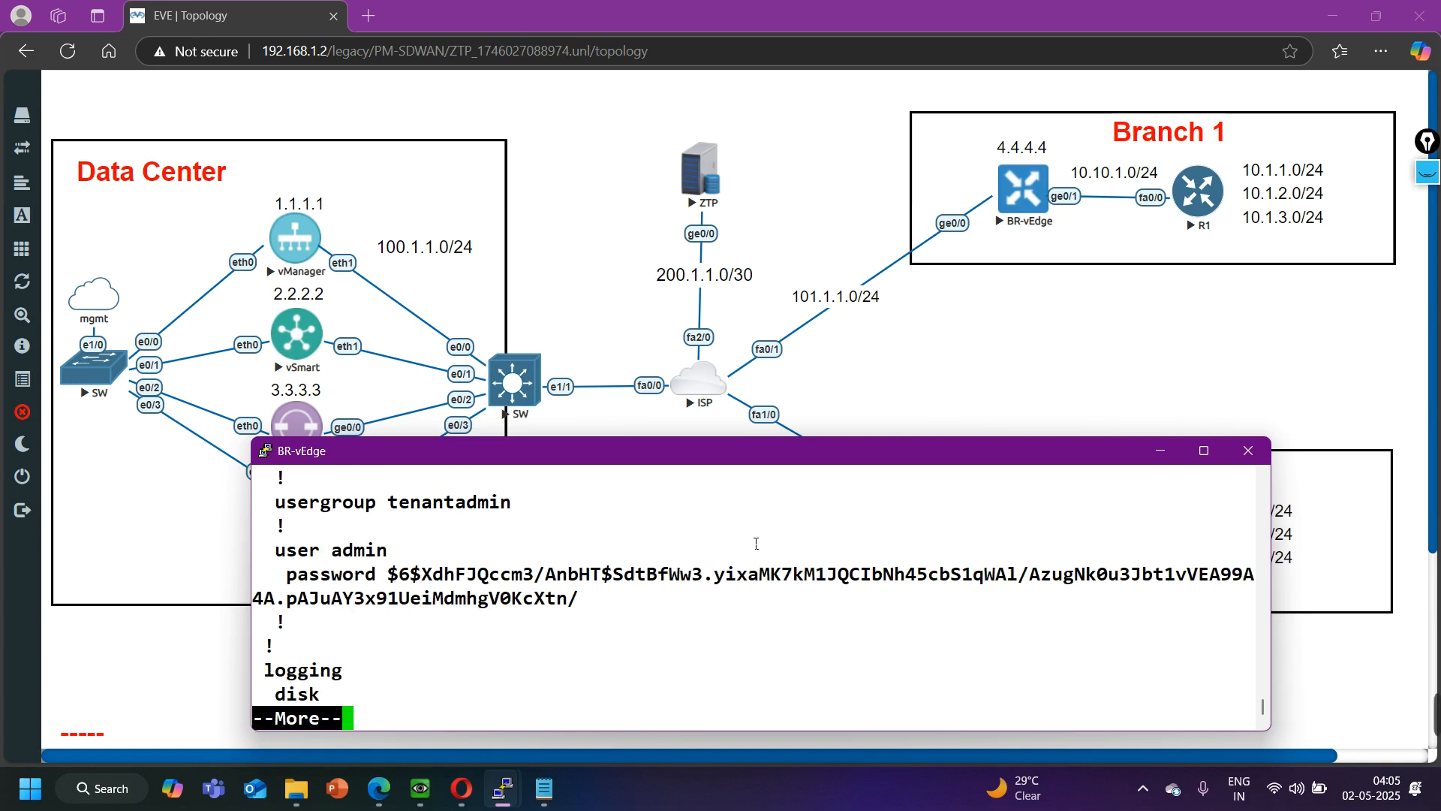
key("Return")
key("Return")
key("Return")
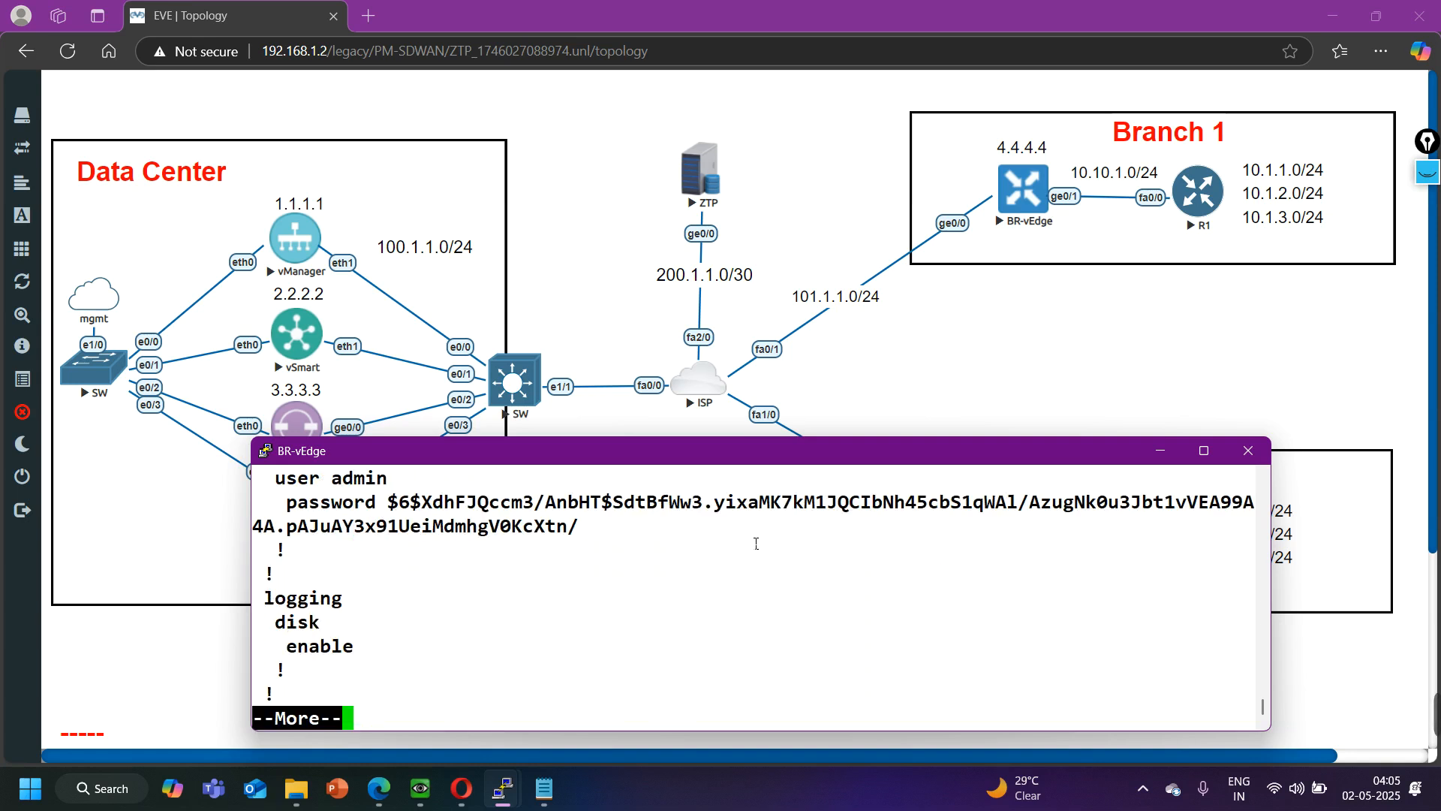
key("q")
- Begin the request vedge-cloud activate chassis-number command on BR-vEdge
key("Return")
key("Return")
key("Return")
key("Return")
key("Return")
key("Return")
key("Return")
type("request ")
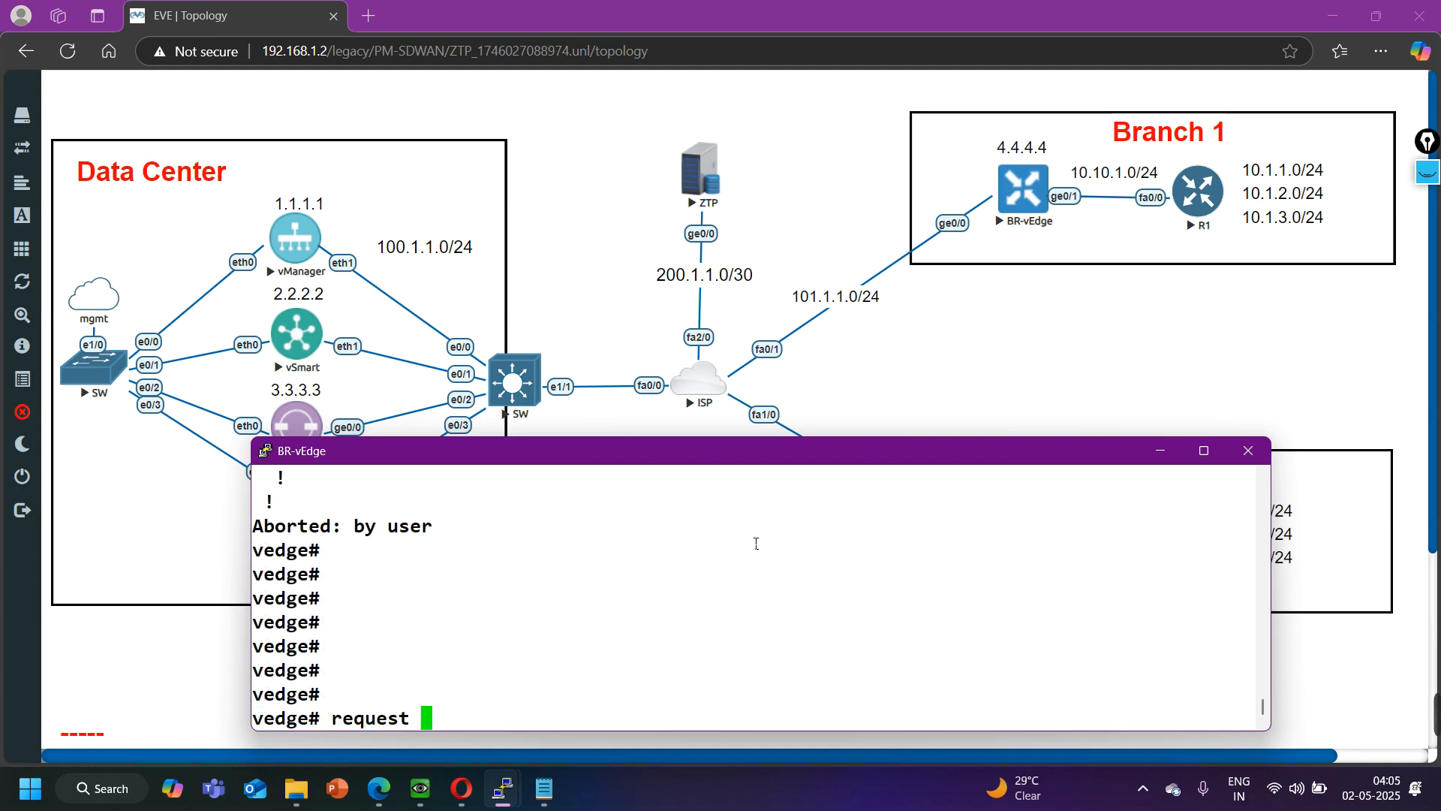
type("vedge-cloud ")
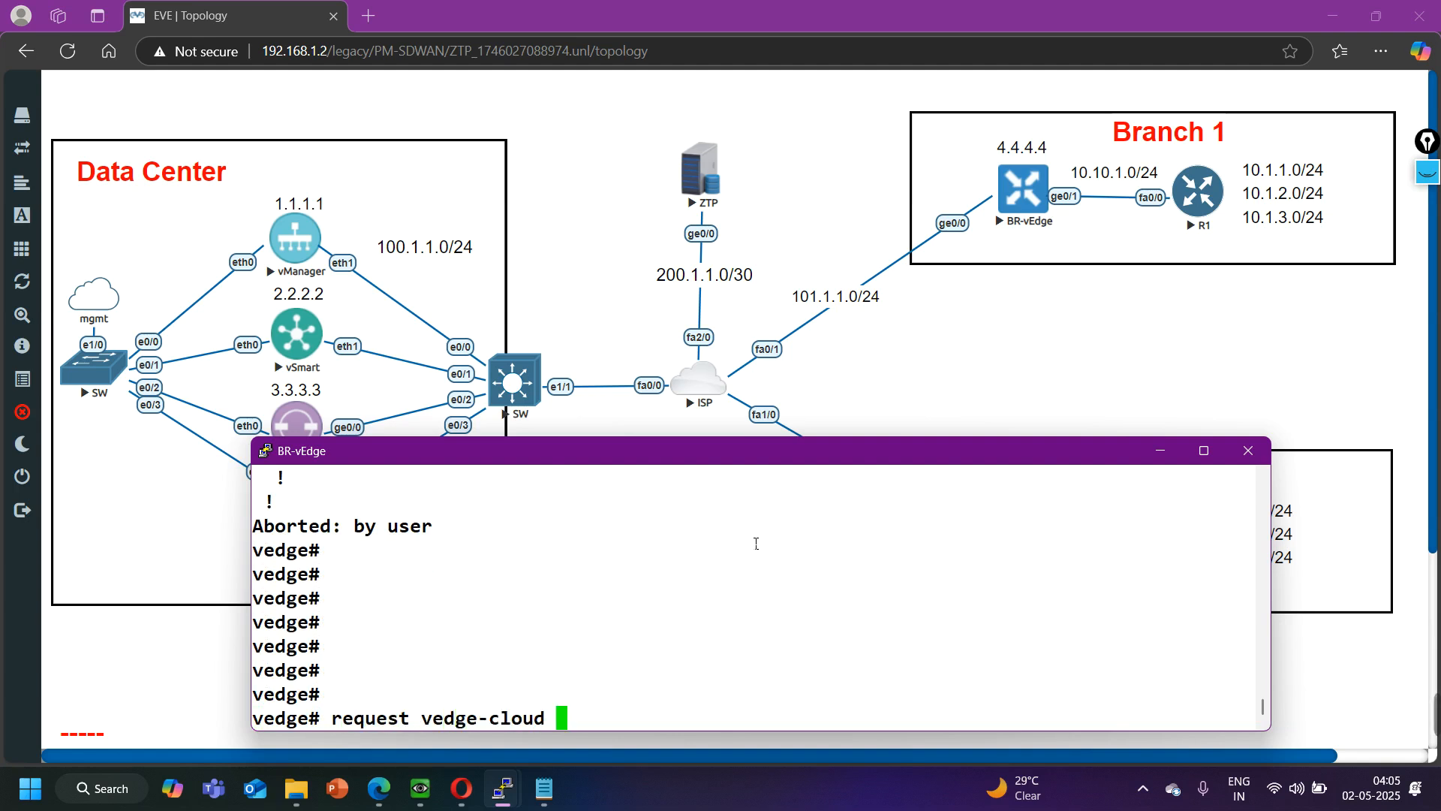
type("activate ")
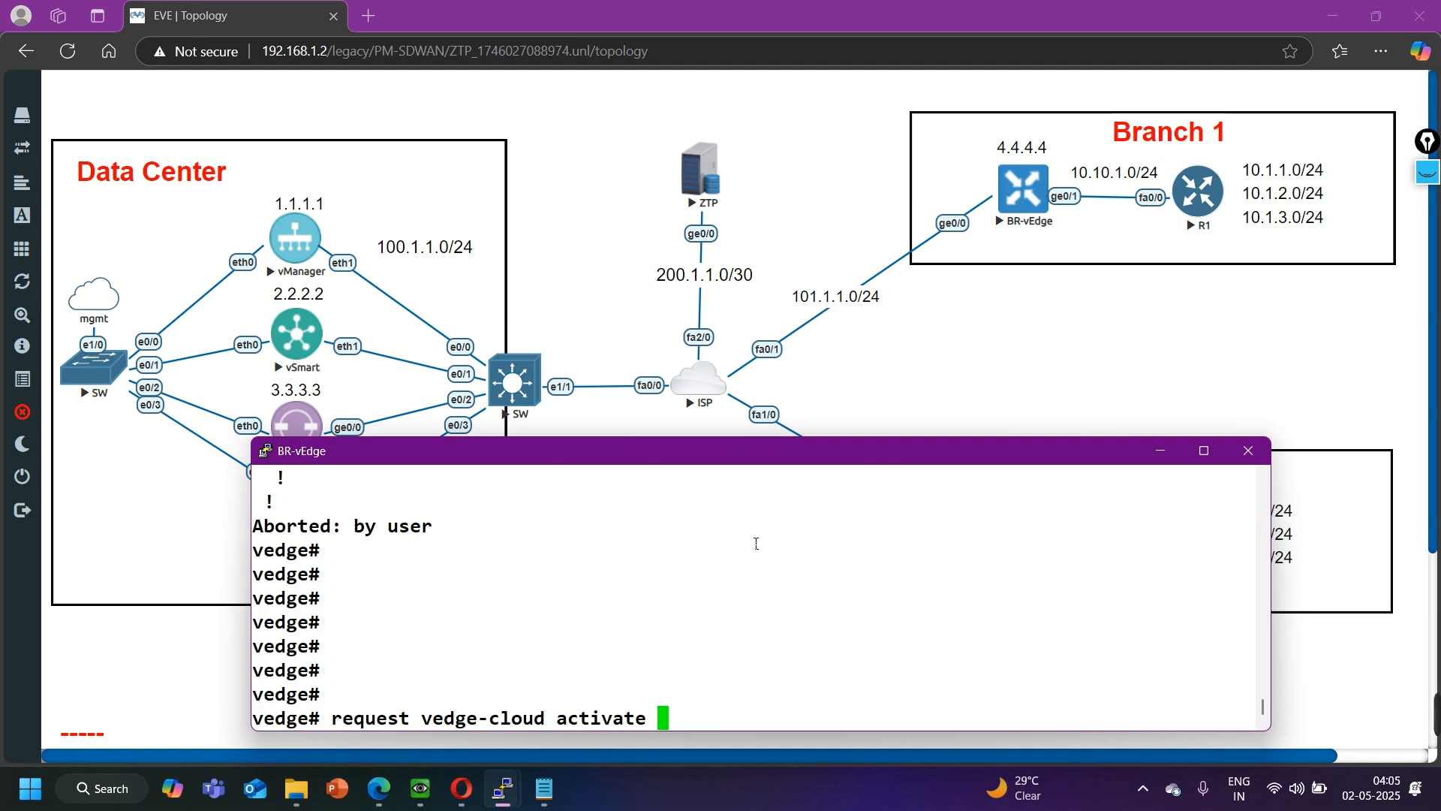
type("chassis-number")
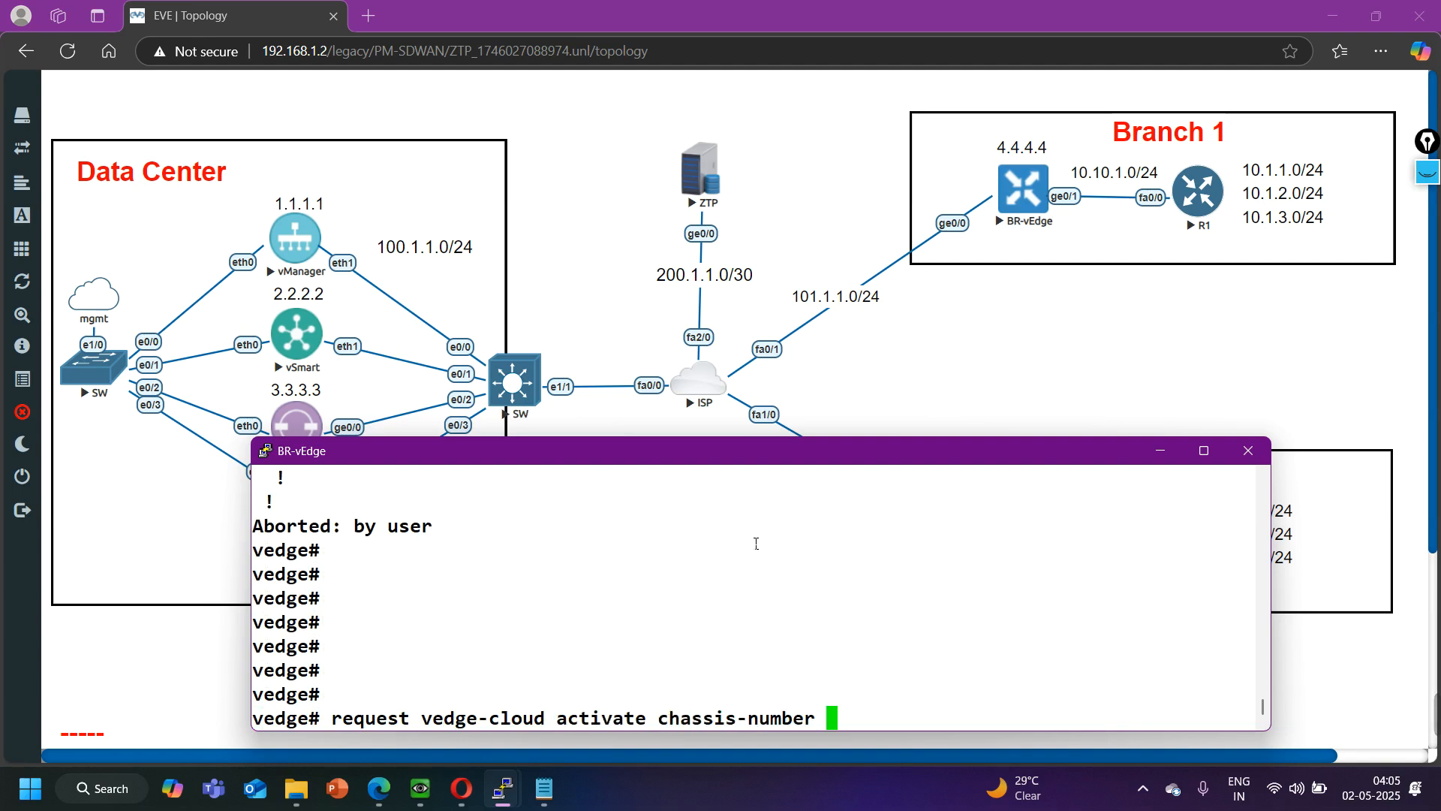
- Copy BR1's chassis number from the Notepad notes into BR-vEdge's activation command, and minimize the notes
left_click(544, 788)
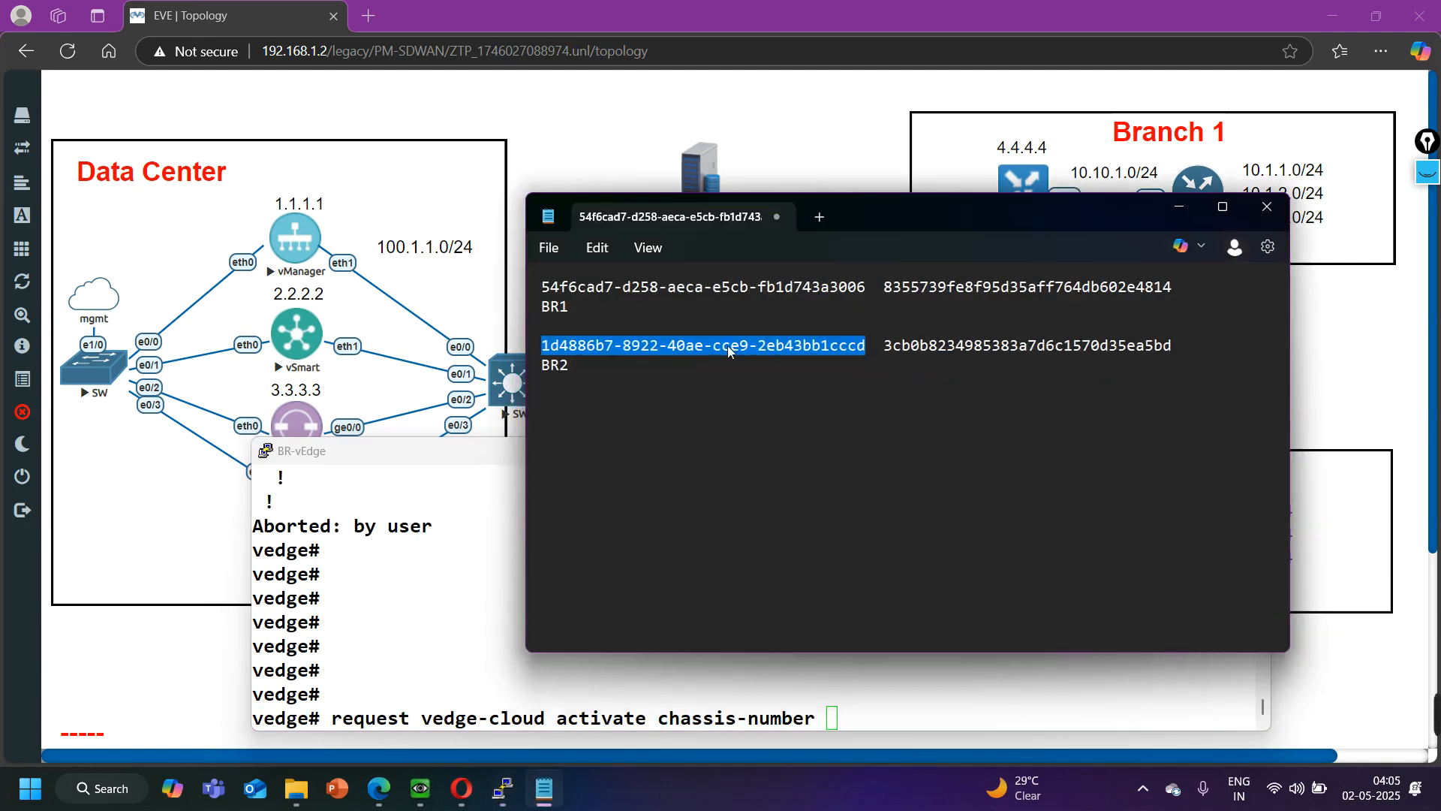
left_click_drag(868, 287, 527, 288)
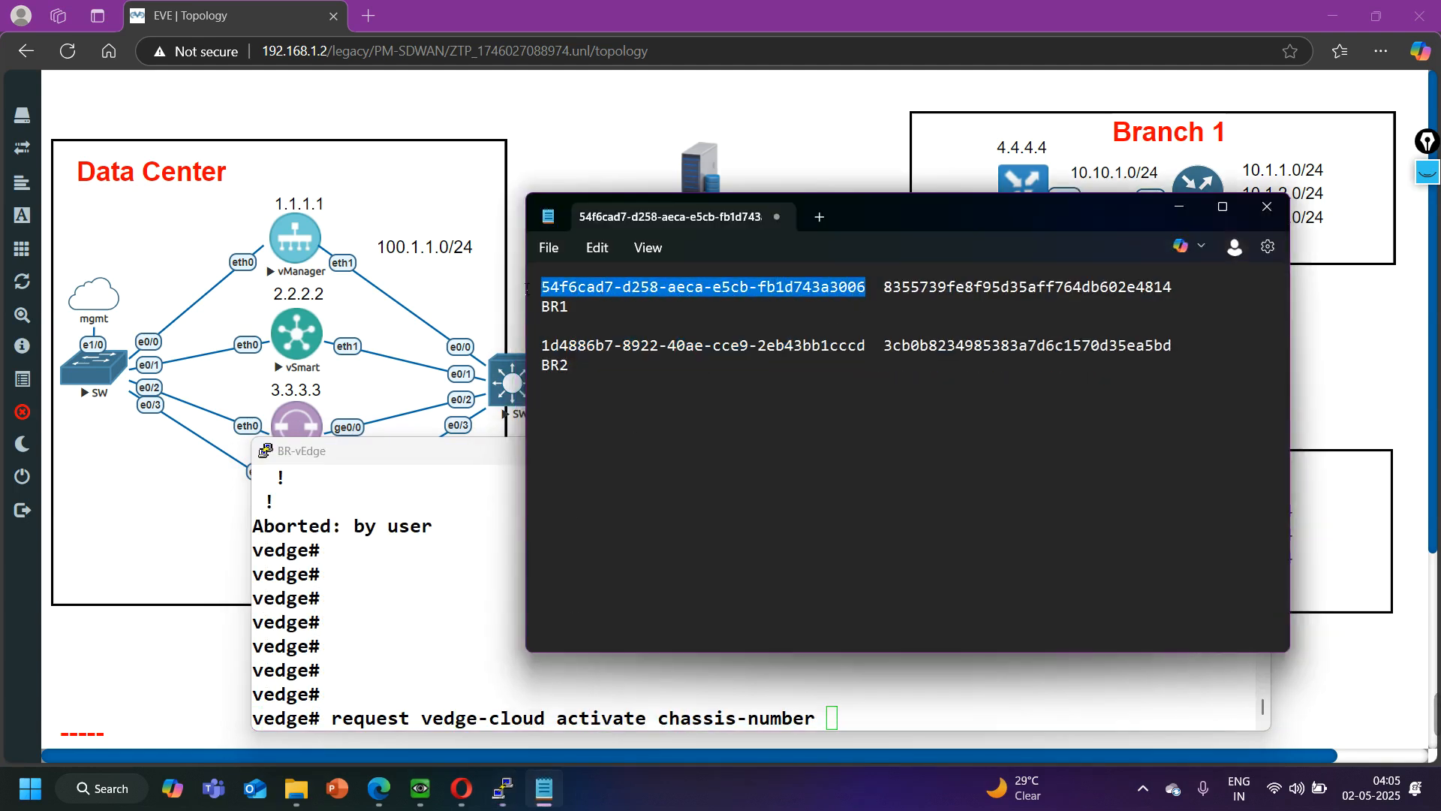
key("ctrl+c")
left_click(859, 684)
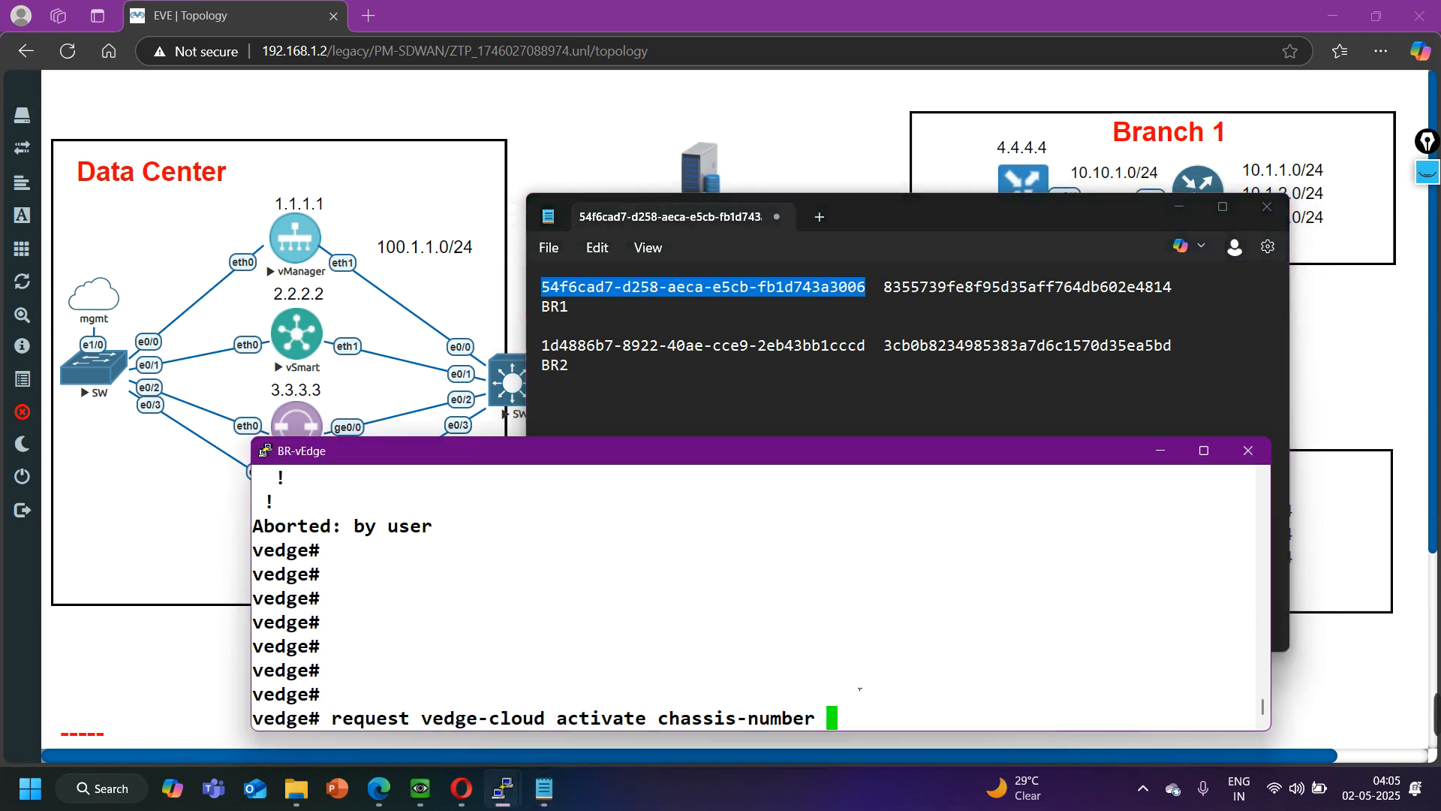
right_click(858, 685)
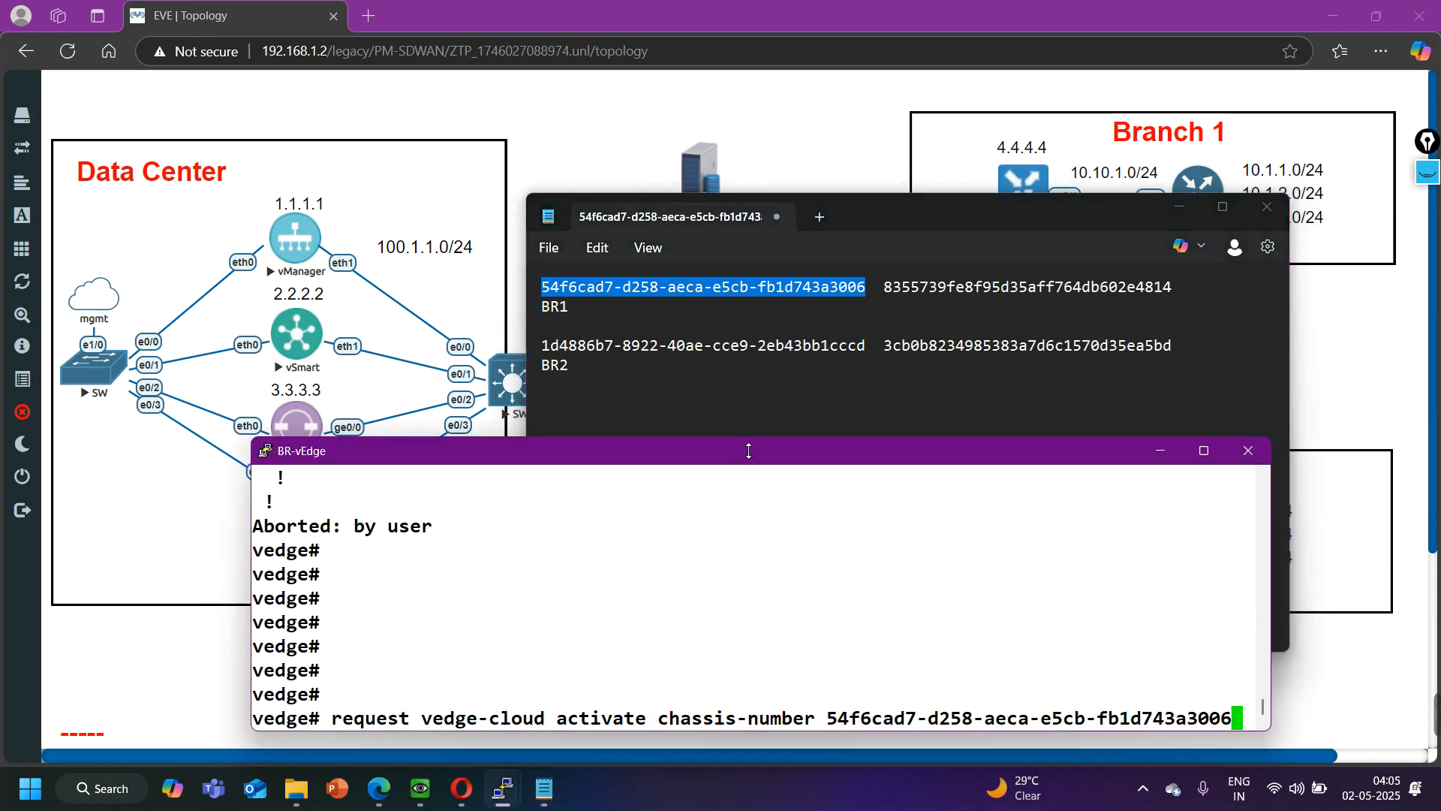
left_click_drag(754, 449, 722, 447)
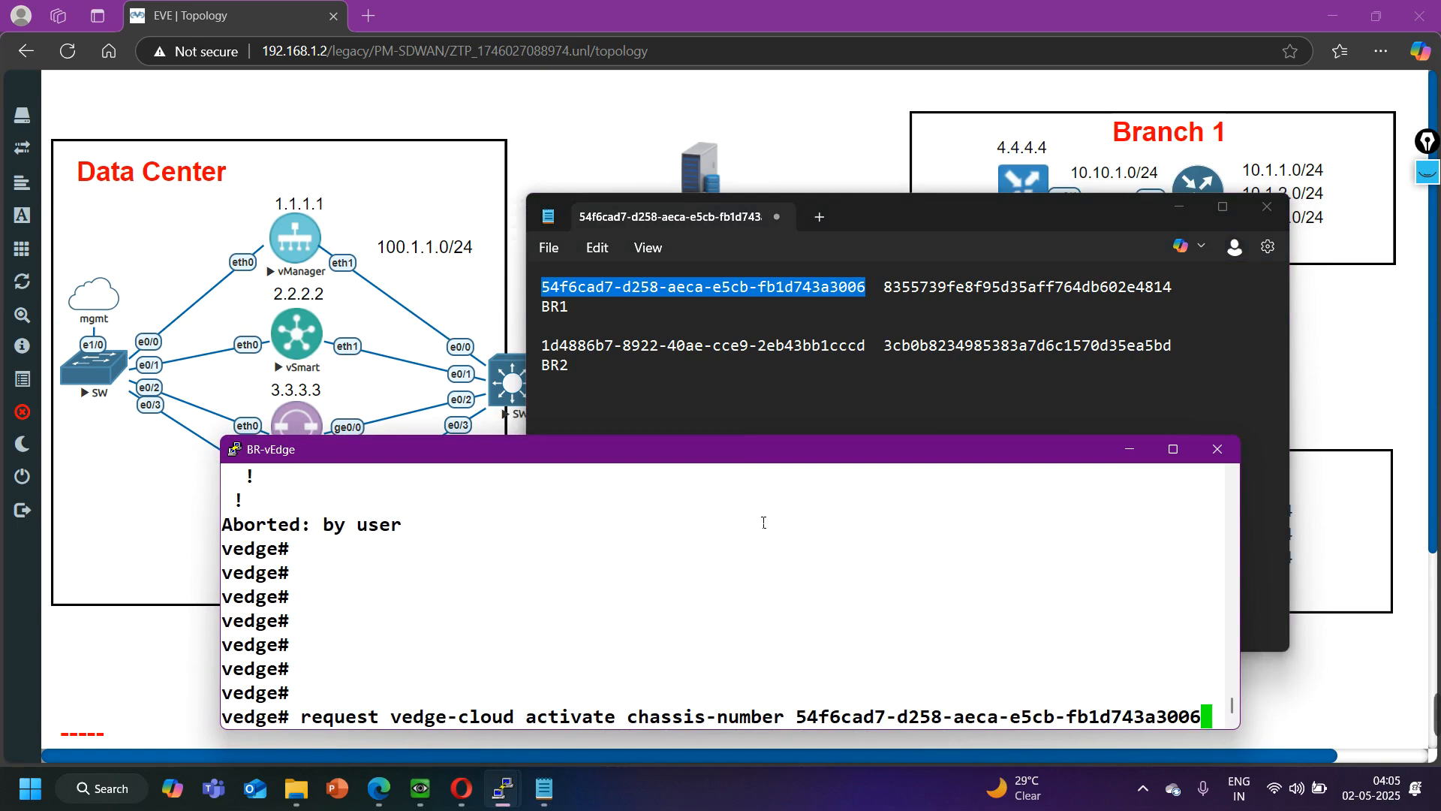
left_click(1178, 208)
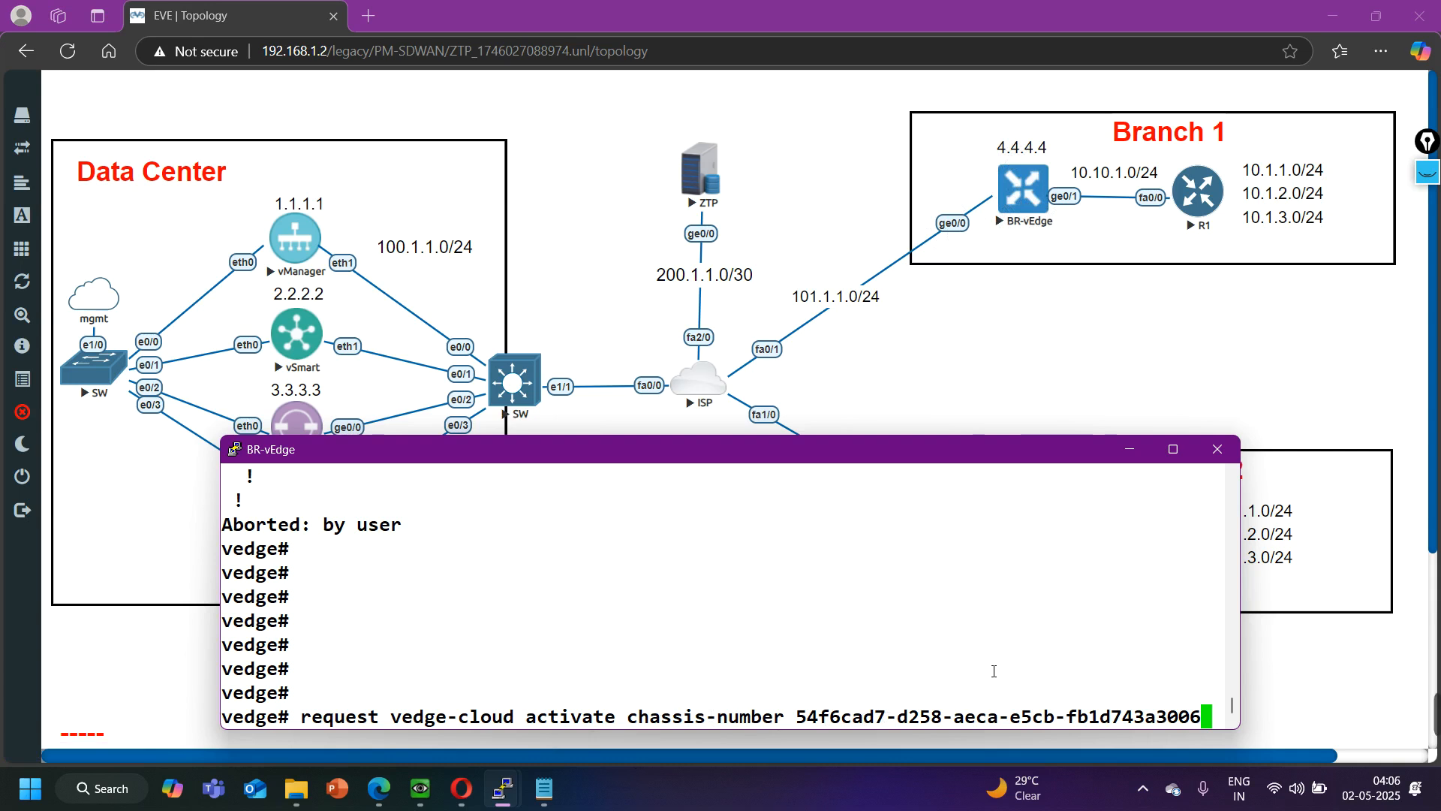
- Add the token keyword and BR1's token from the notes to the activation command, and run it on BR-vEdge
left_click(557, 803)
left_click(556, 803)
type("token")
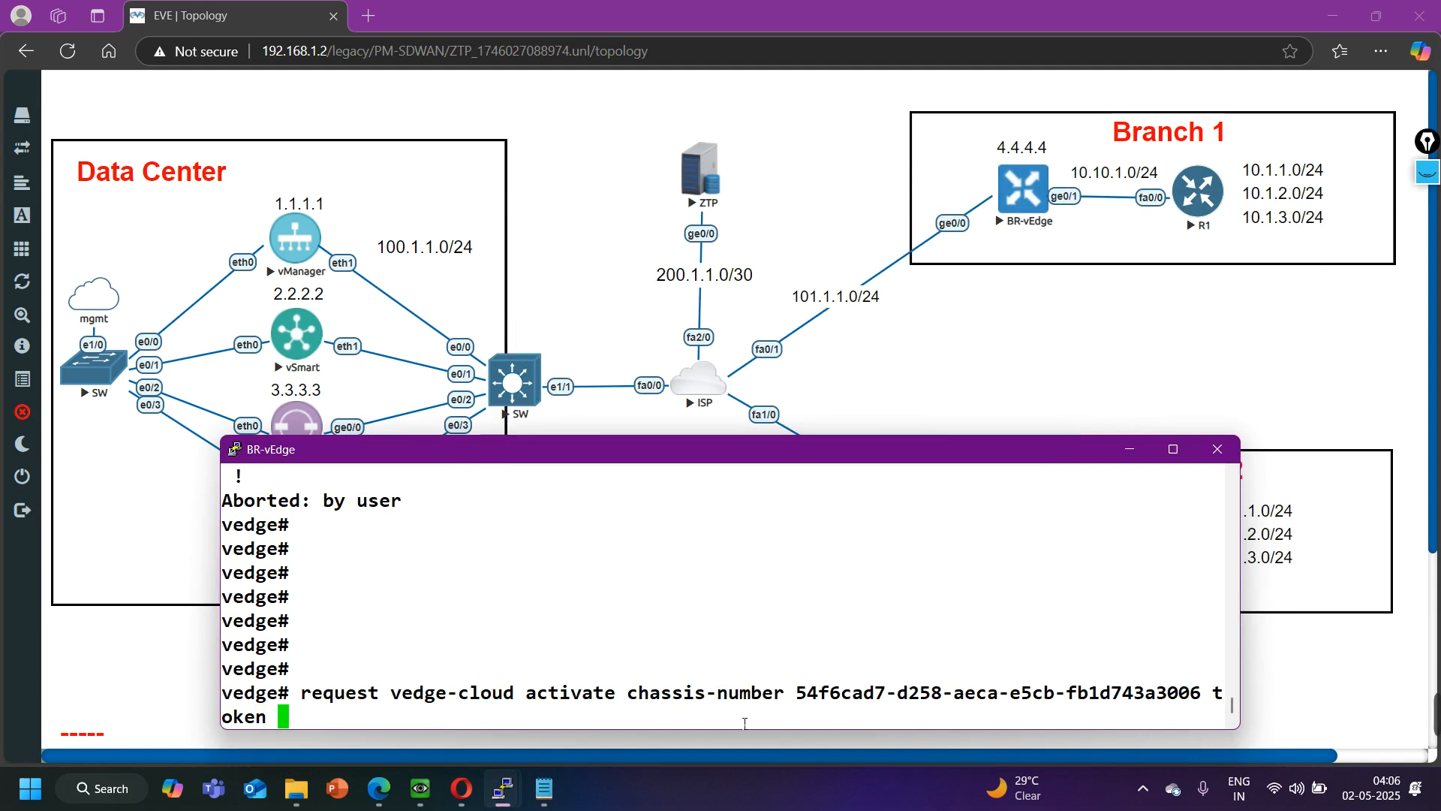
left_click(544, 788)
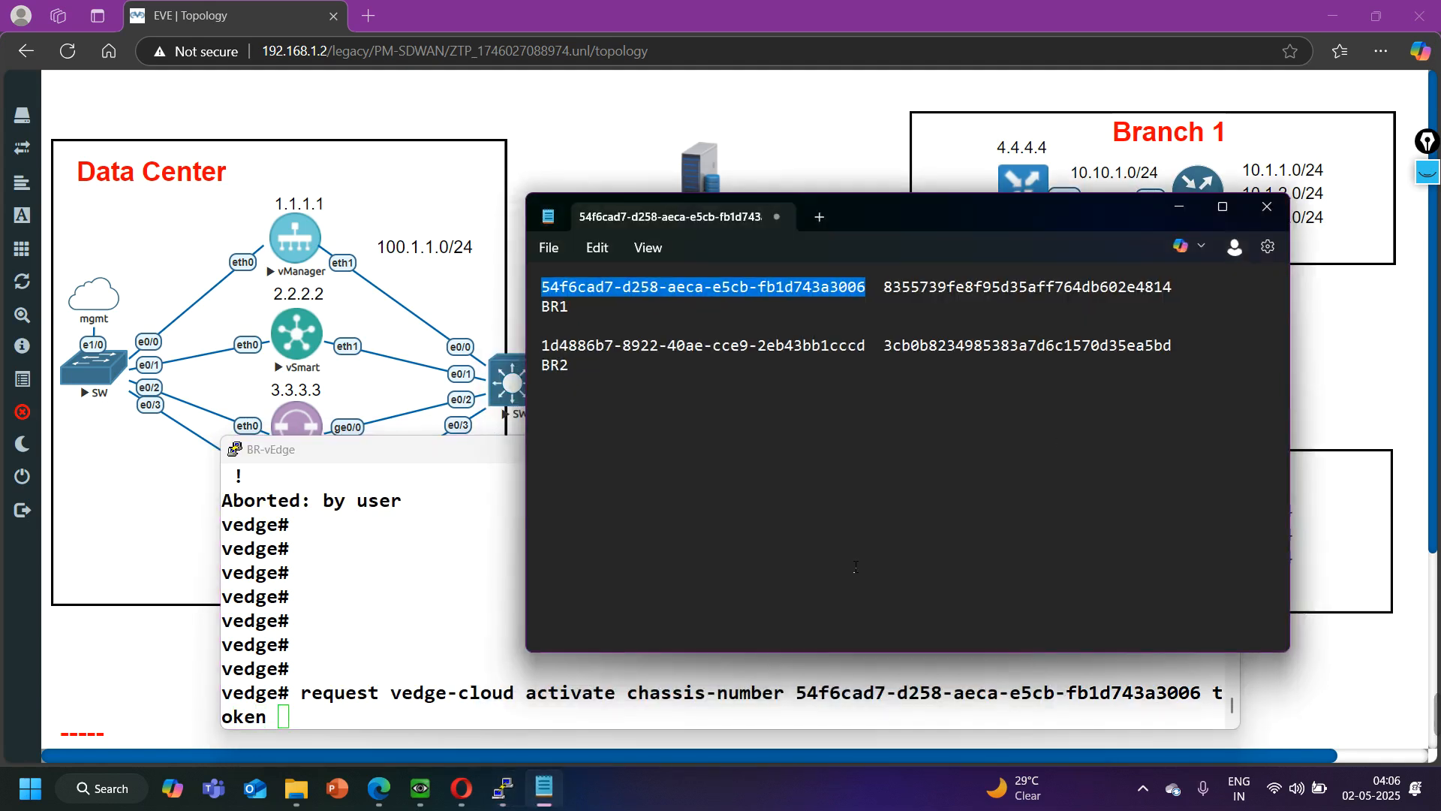
left_click_drag(1191, 293, 884, 293)
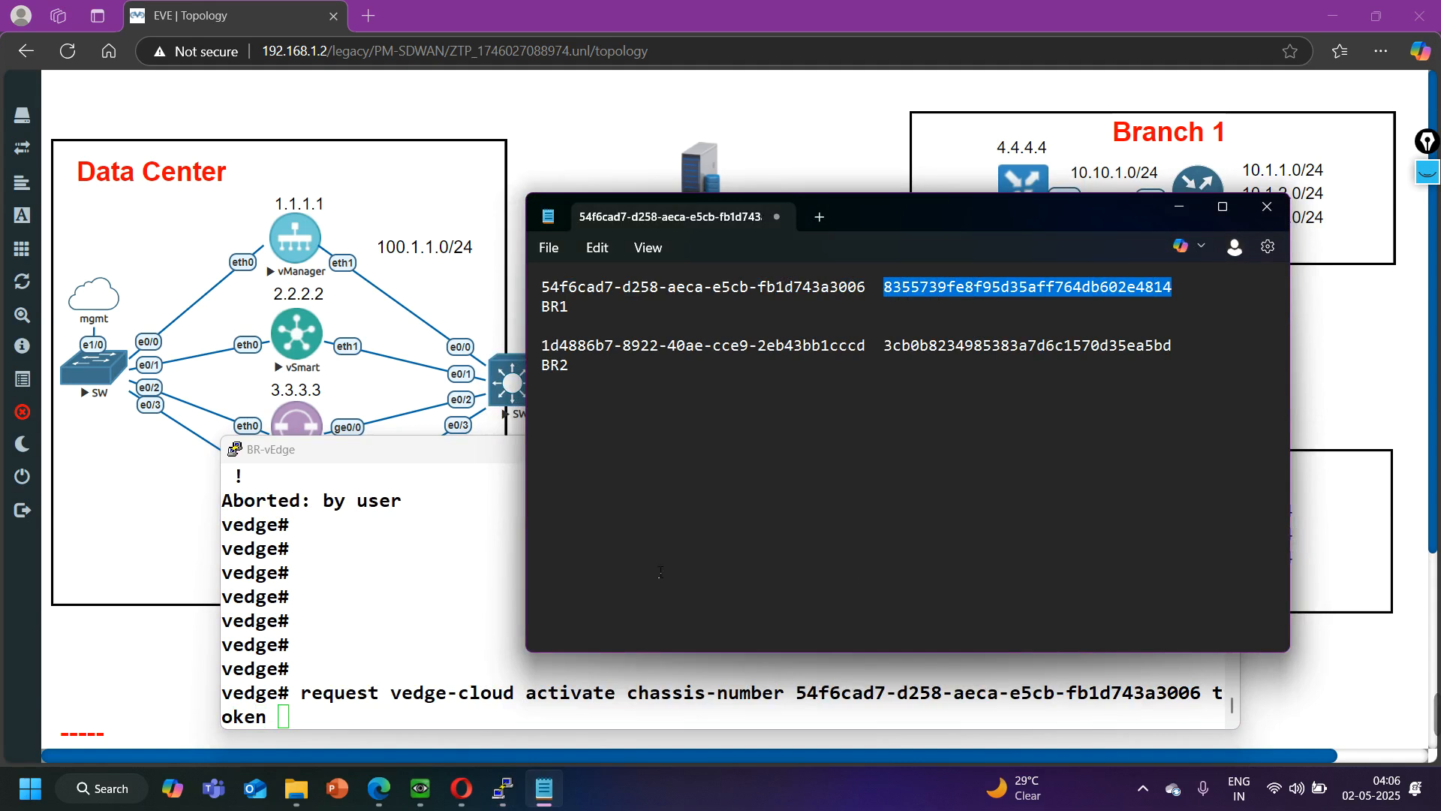
left_click(402, 627)
right_click(406, 664)
key("Return")
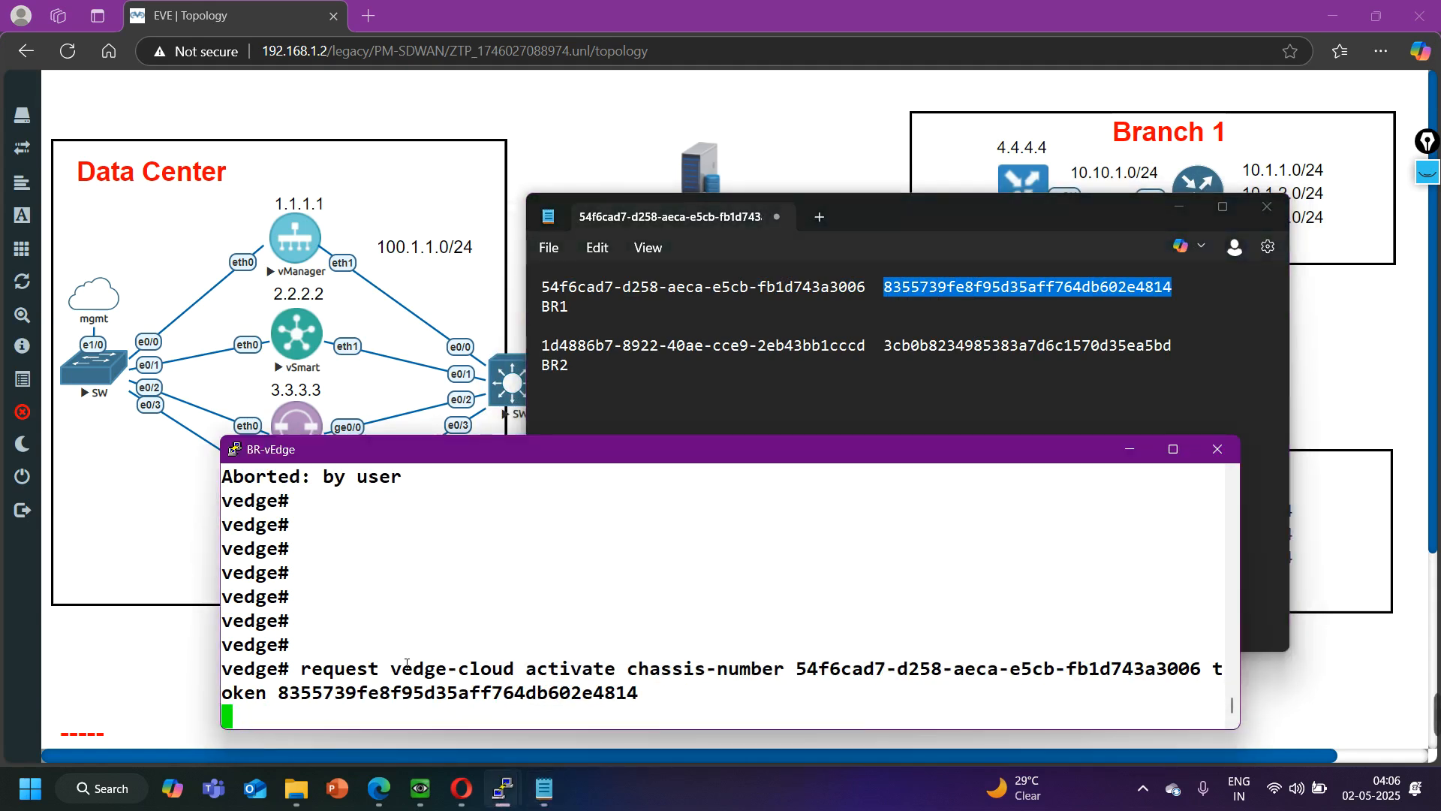
- Reopen the BR-vEdge console to check its prompt after the activation, and minimize it again
left_click(1129, 449)
mouse_move(503, 788)
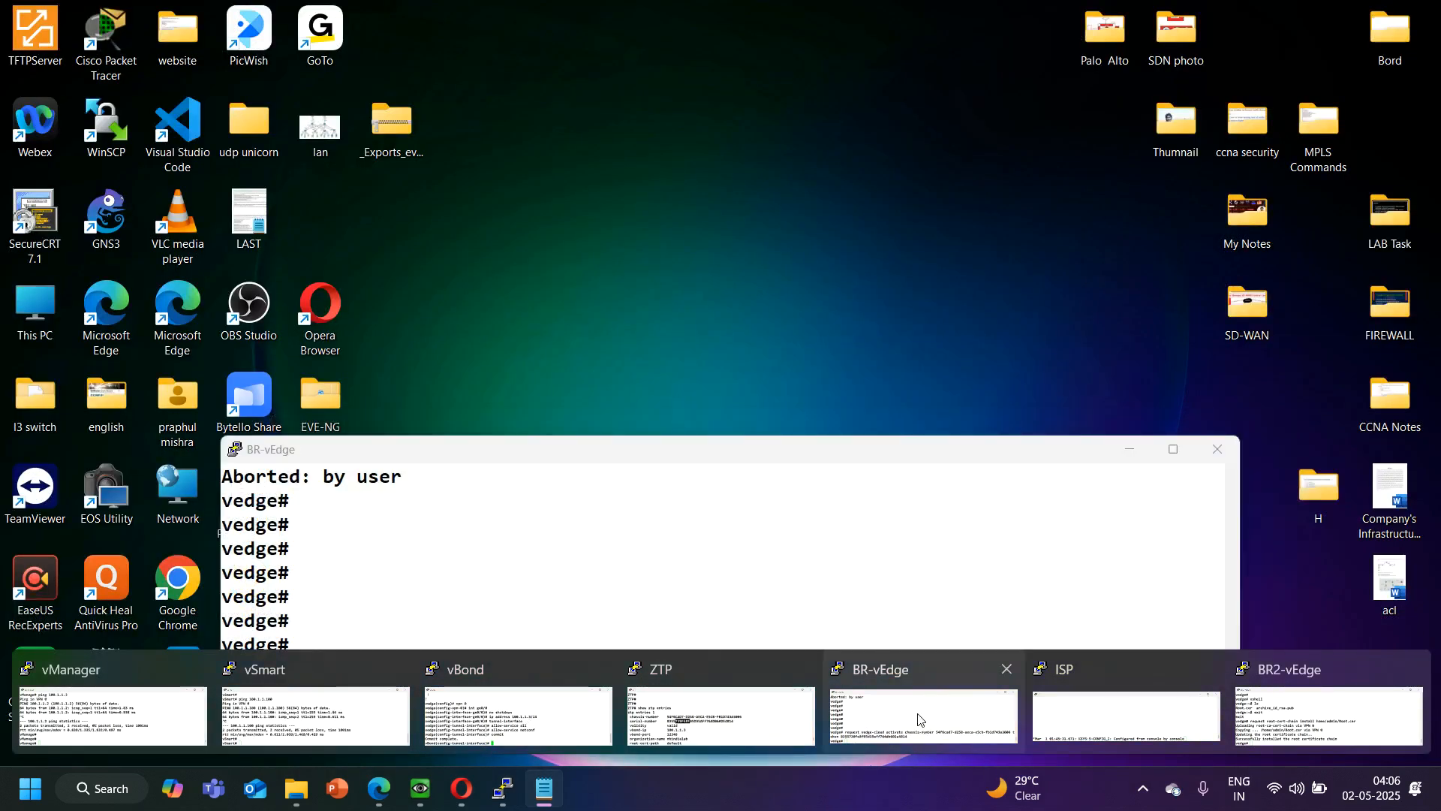
left_click(918, 719)
key("Return")
key("Return")
key("Return")
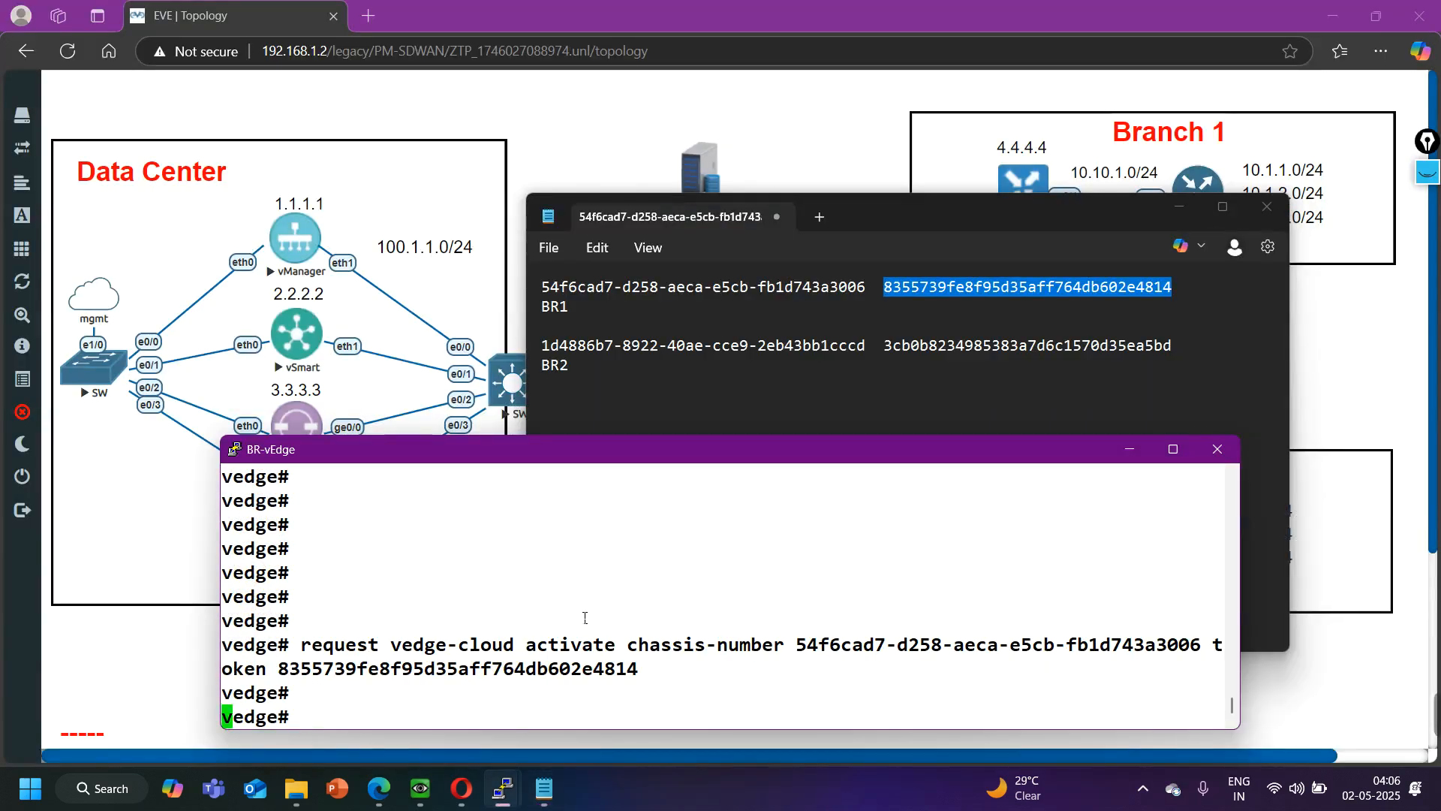
left_click(1129, 449)
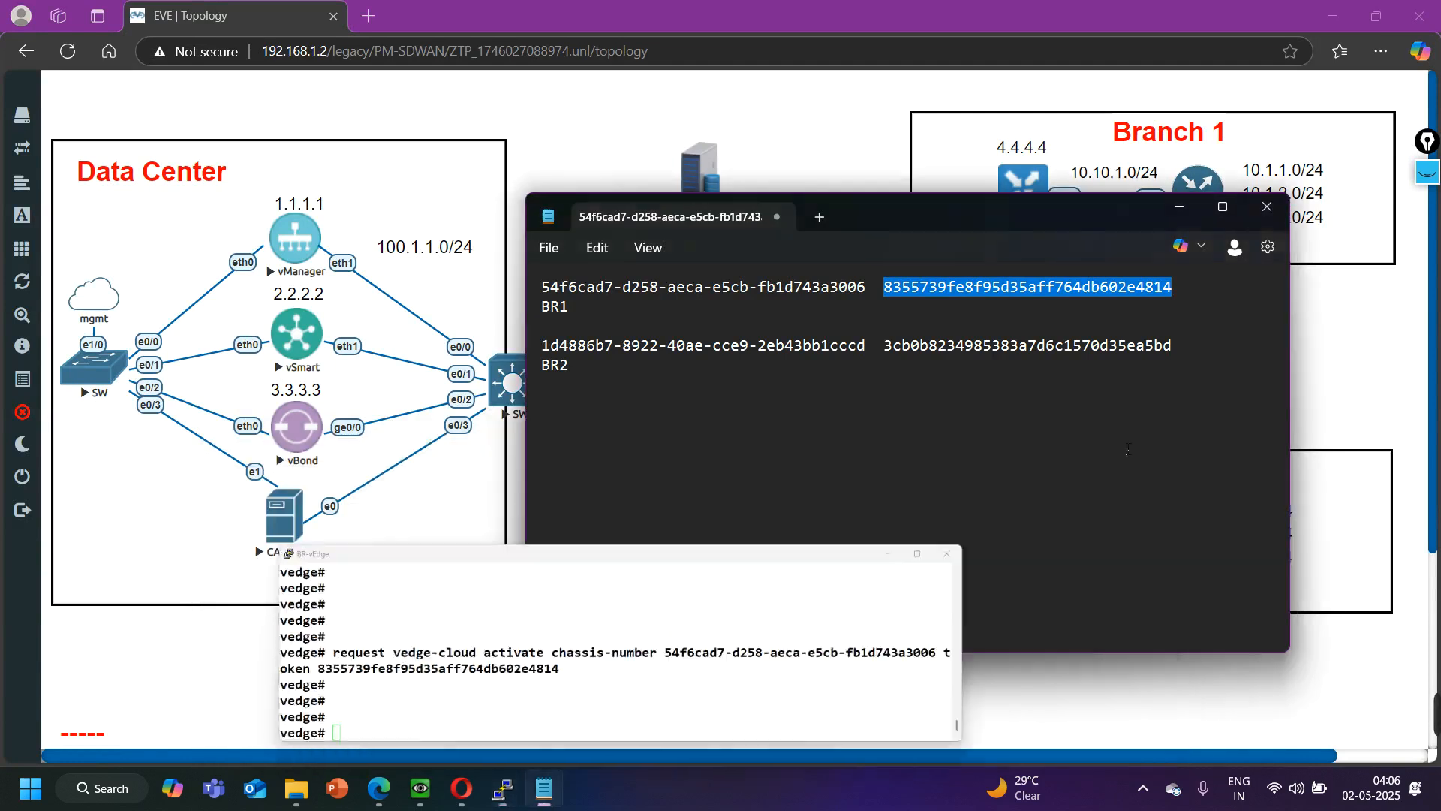
- Copy BR2's chassis number from the notes and enter it in a request vedge-cloud activate chassis-number command on BR2-vEdge
left_click_drag(871, 352, 542, 362)
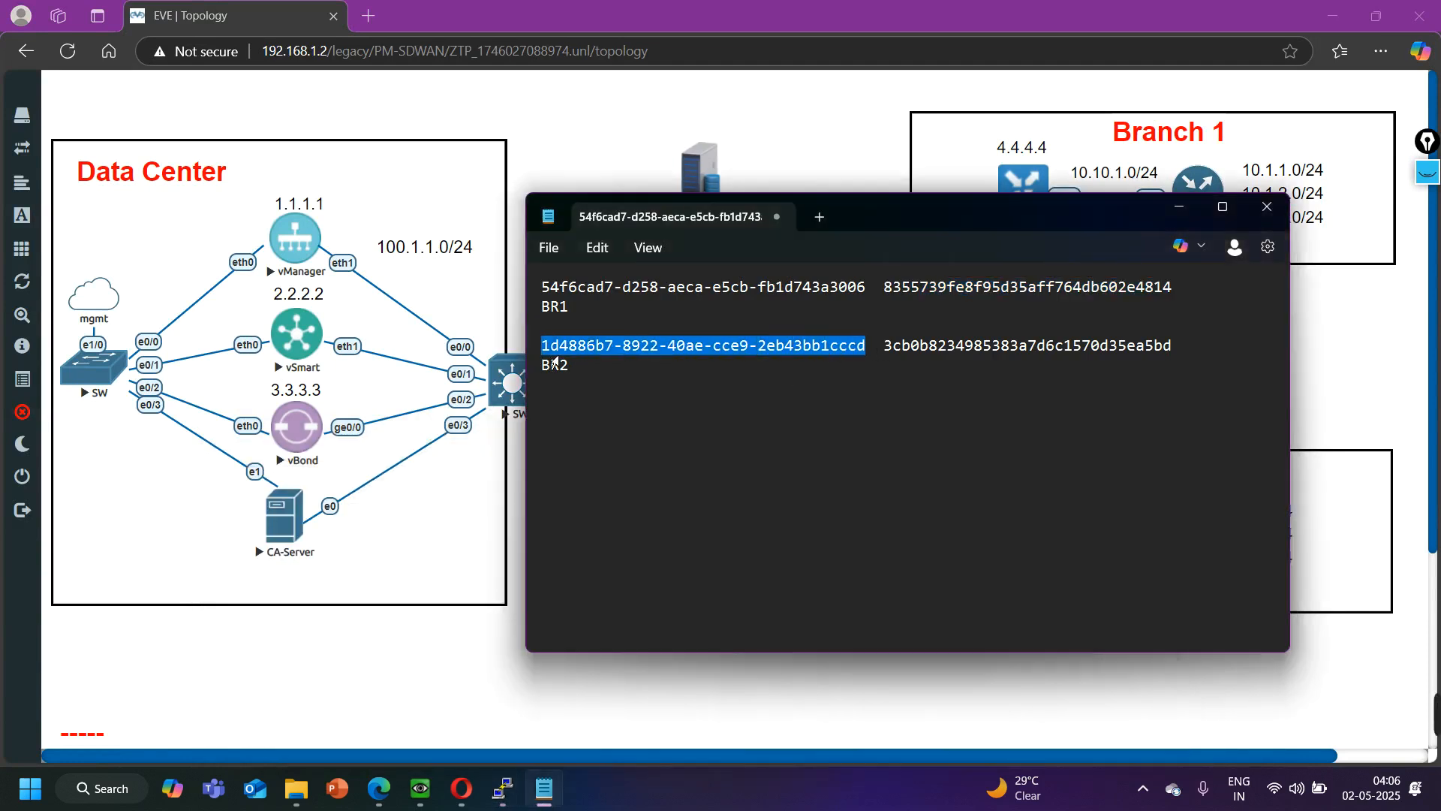
mouse_move(502, 788)
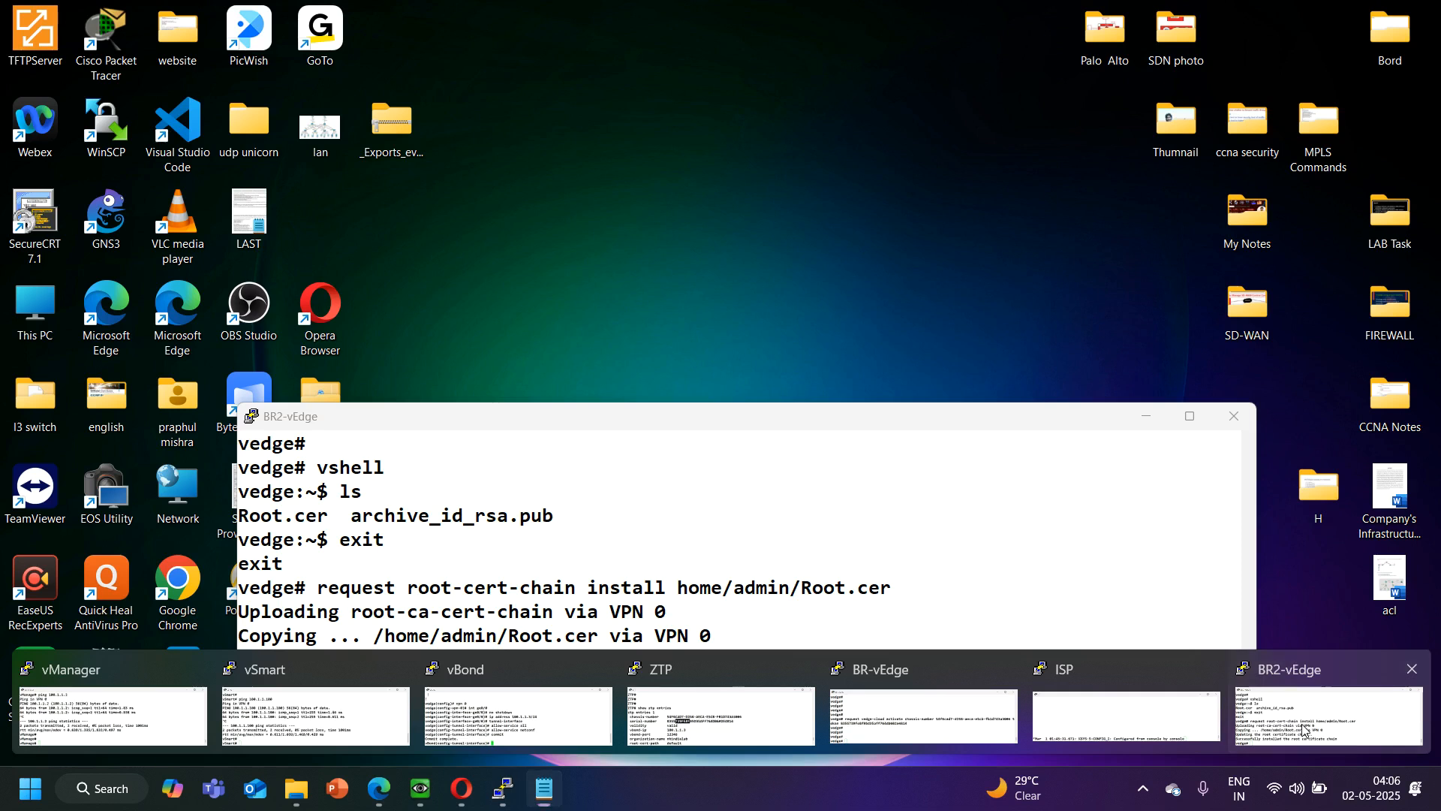
left_click(1304, 730)
key("Return")
key("Return")
key("Return")
type("request vedge-cloud ")
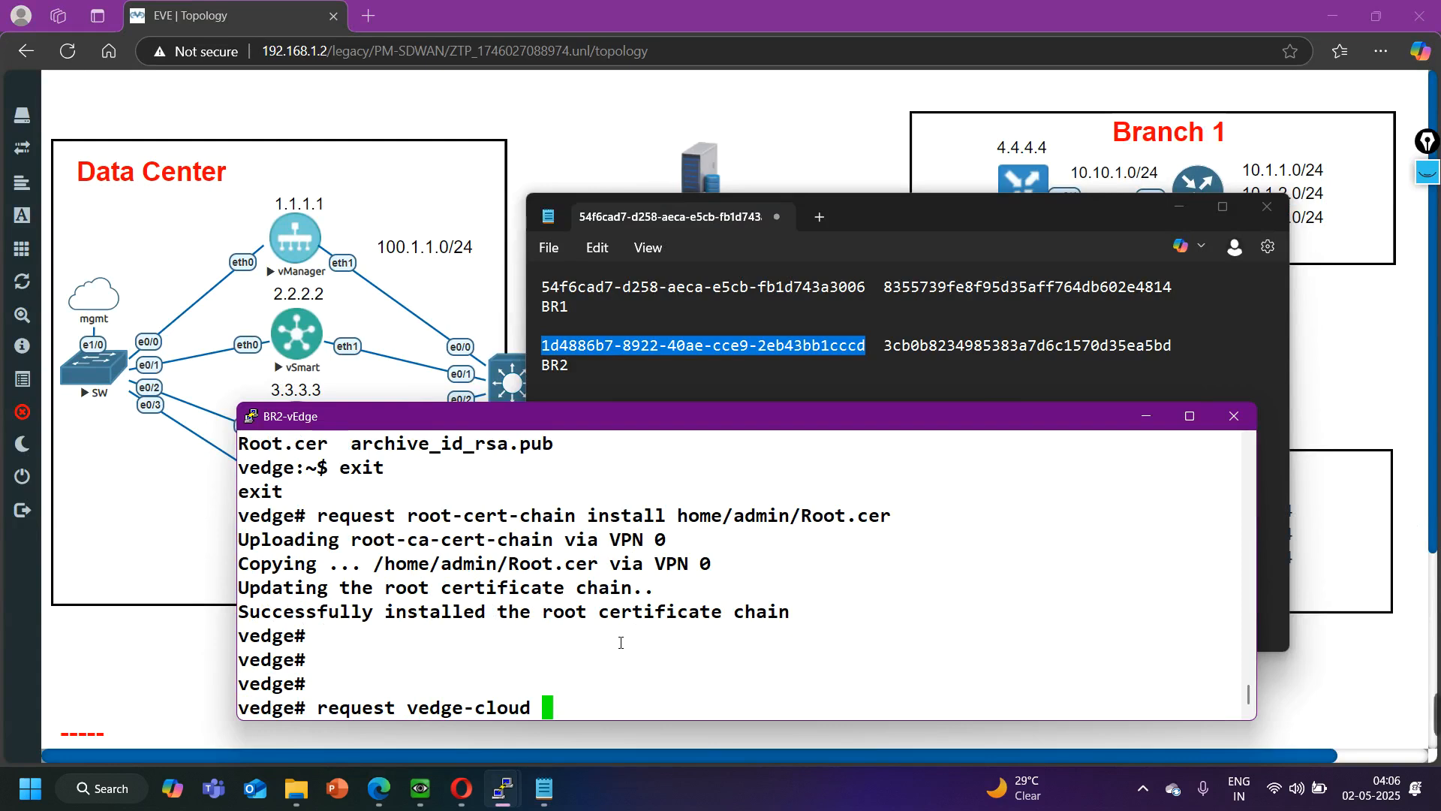
type("activate chassis-number")
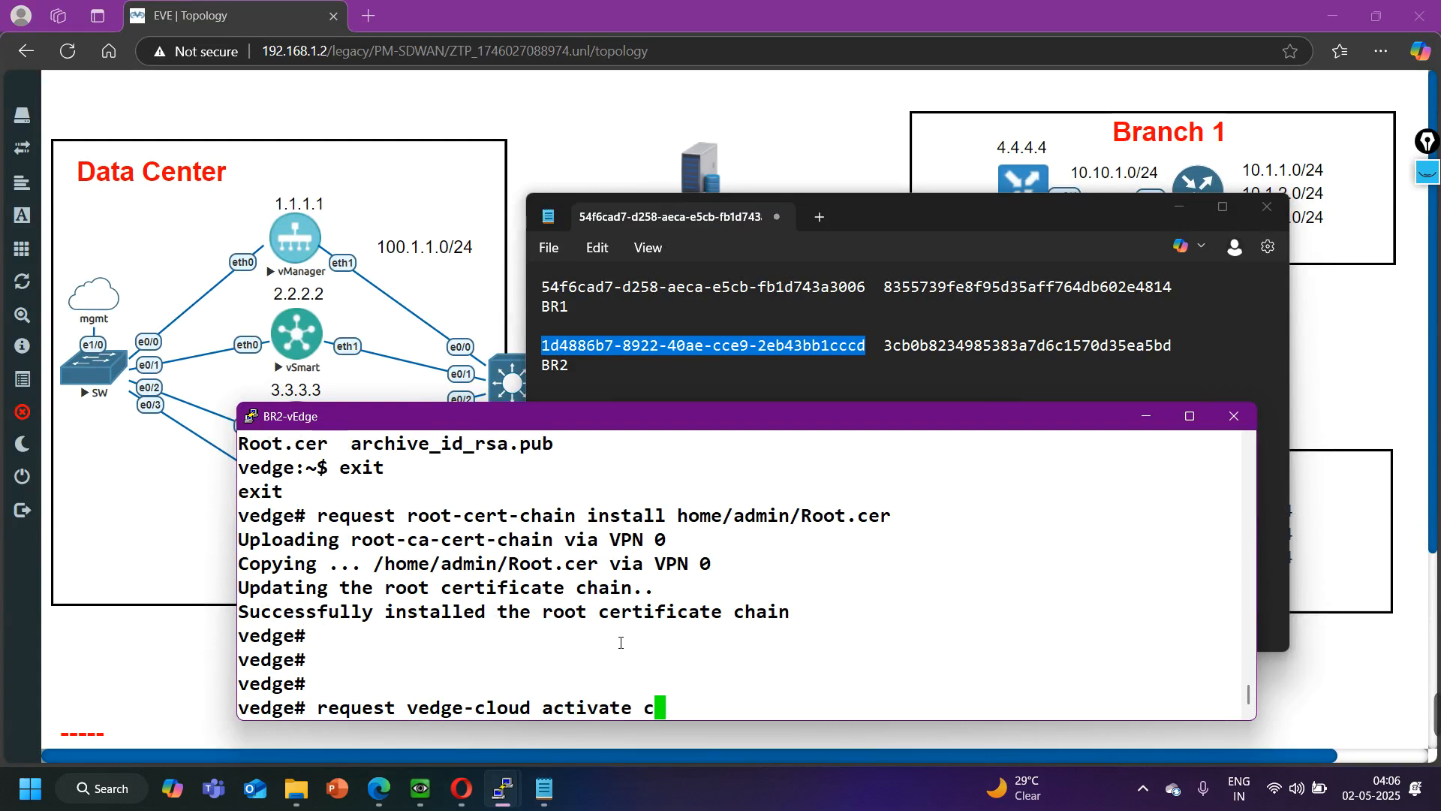
right_click(764, 654)
- Try to activate BR2-vEdge by adding the token keyword and a value pasted from the notes, and run the command
type("token")
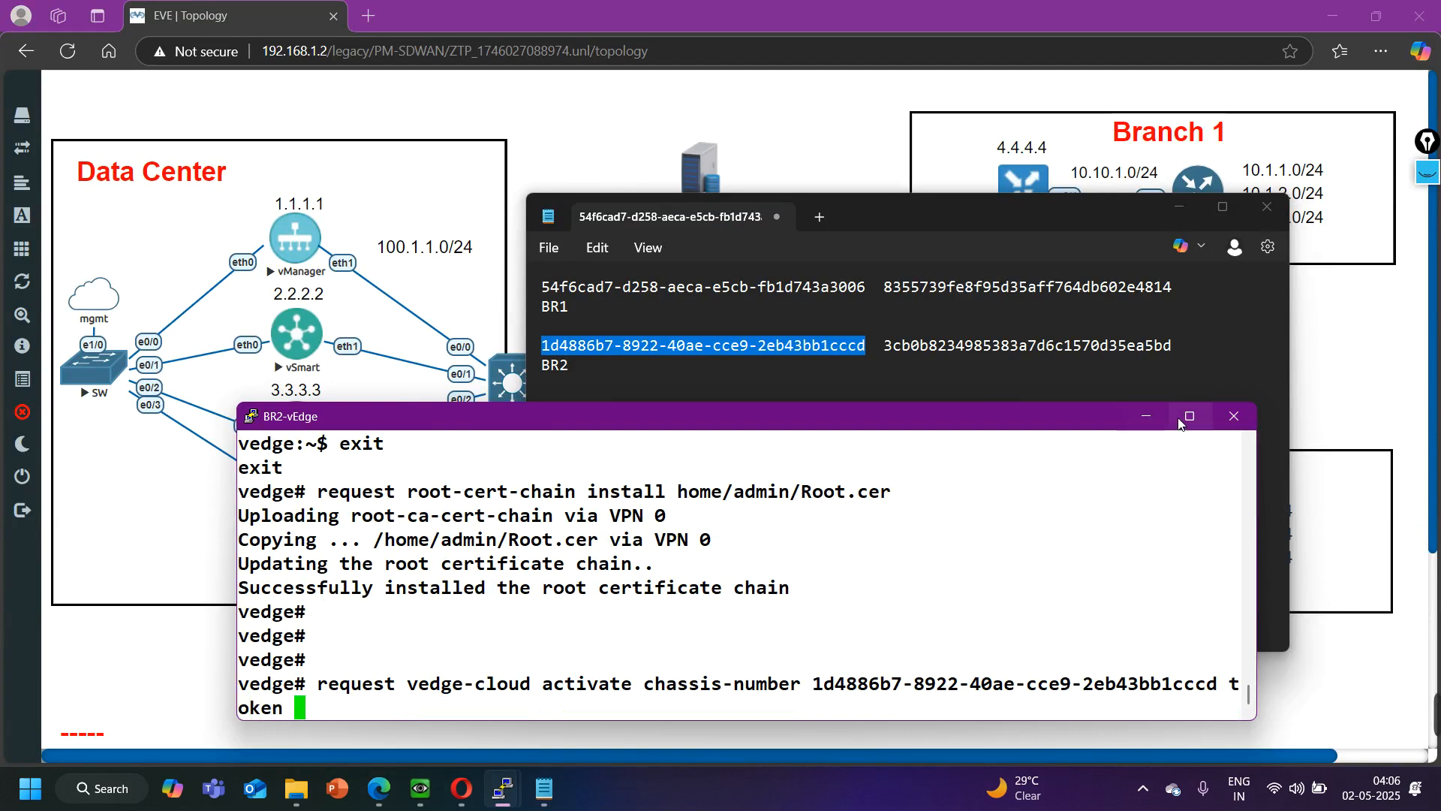
left_click(886, 351)
left_click_drag(885, 347, 1176, 358)
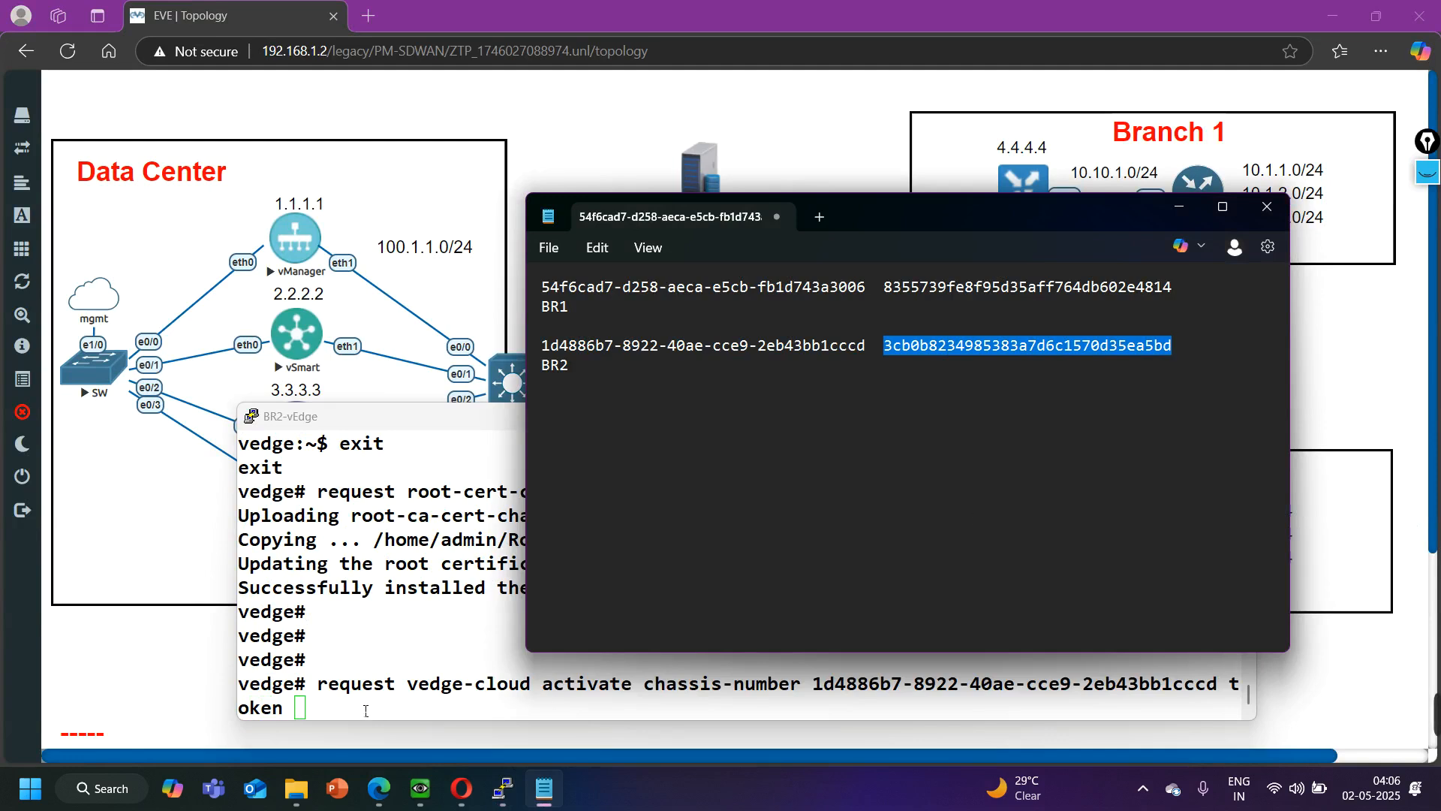
left_click(383, 713)
right_click(383, 713)
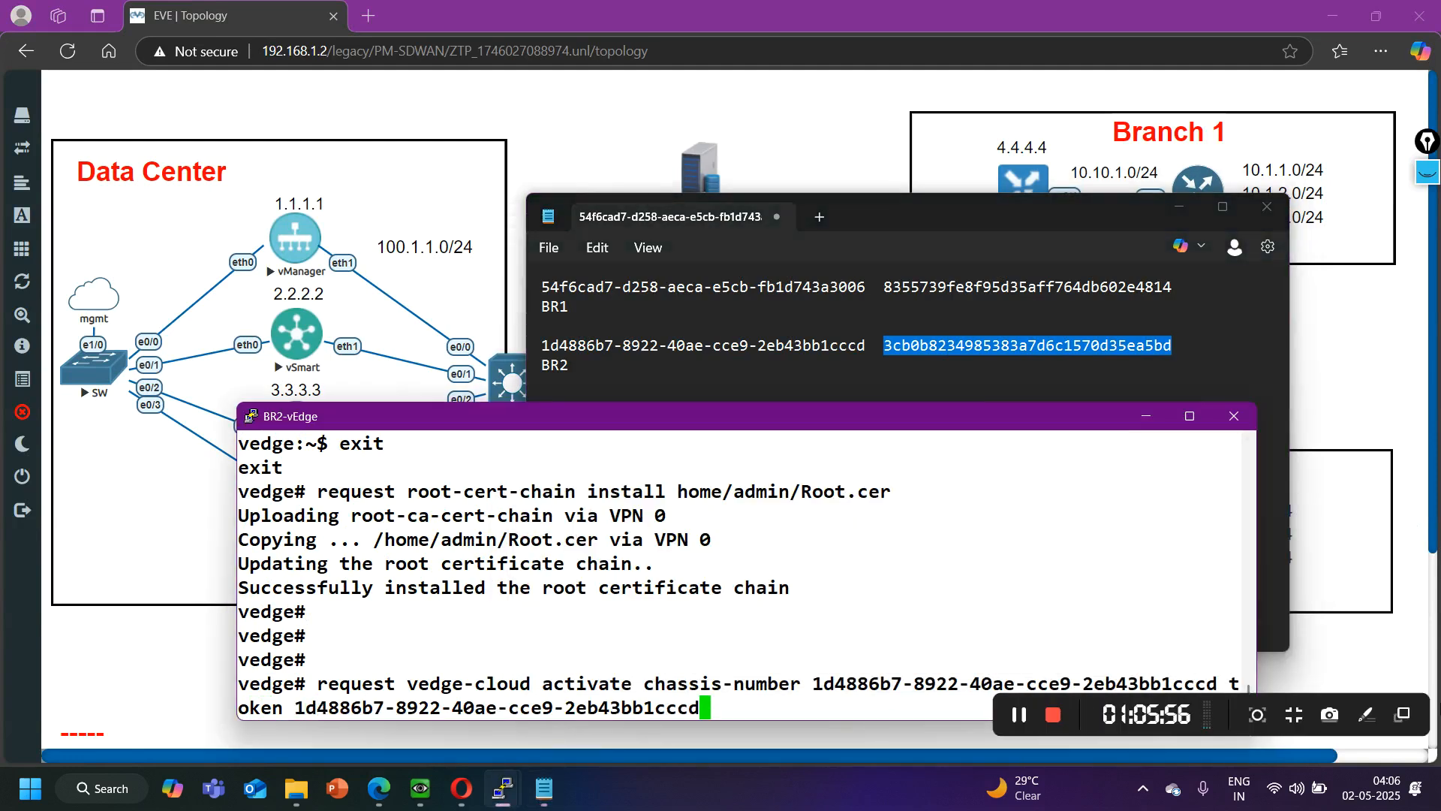
left_click(1021, 713)
left_click(876, 665)
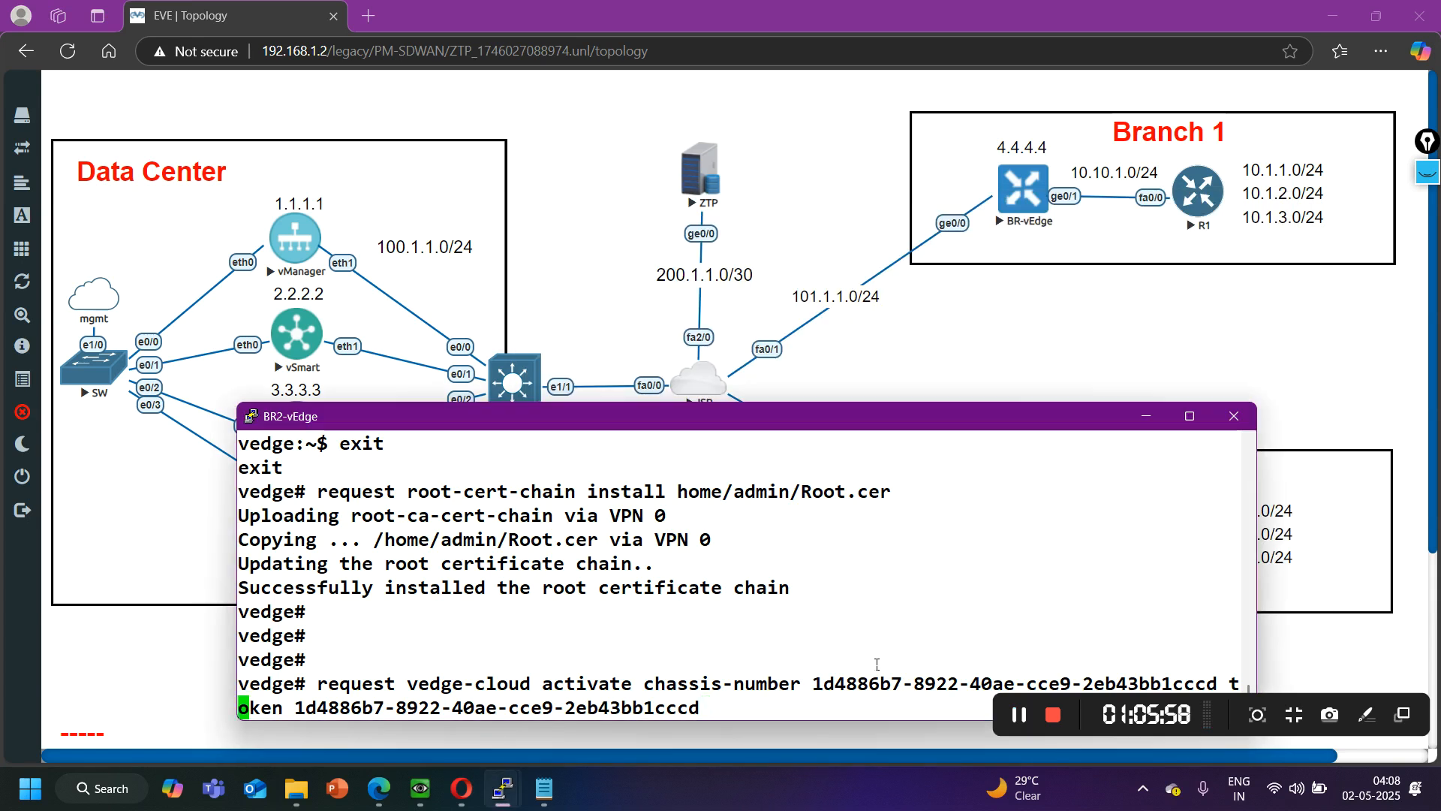
key("Return")
- Show BR2-vEdge's running system configuration and examine its vBond entry and the activation command above it
type("show running-config system")
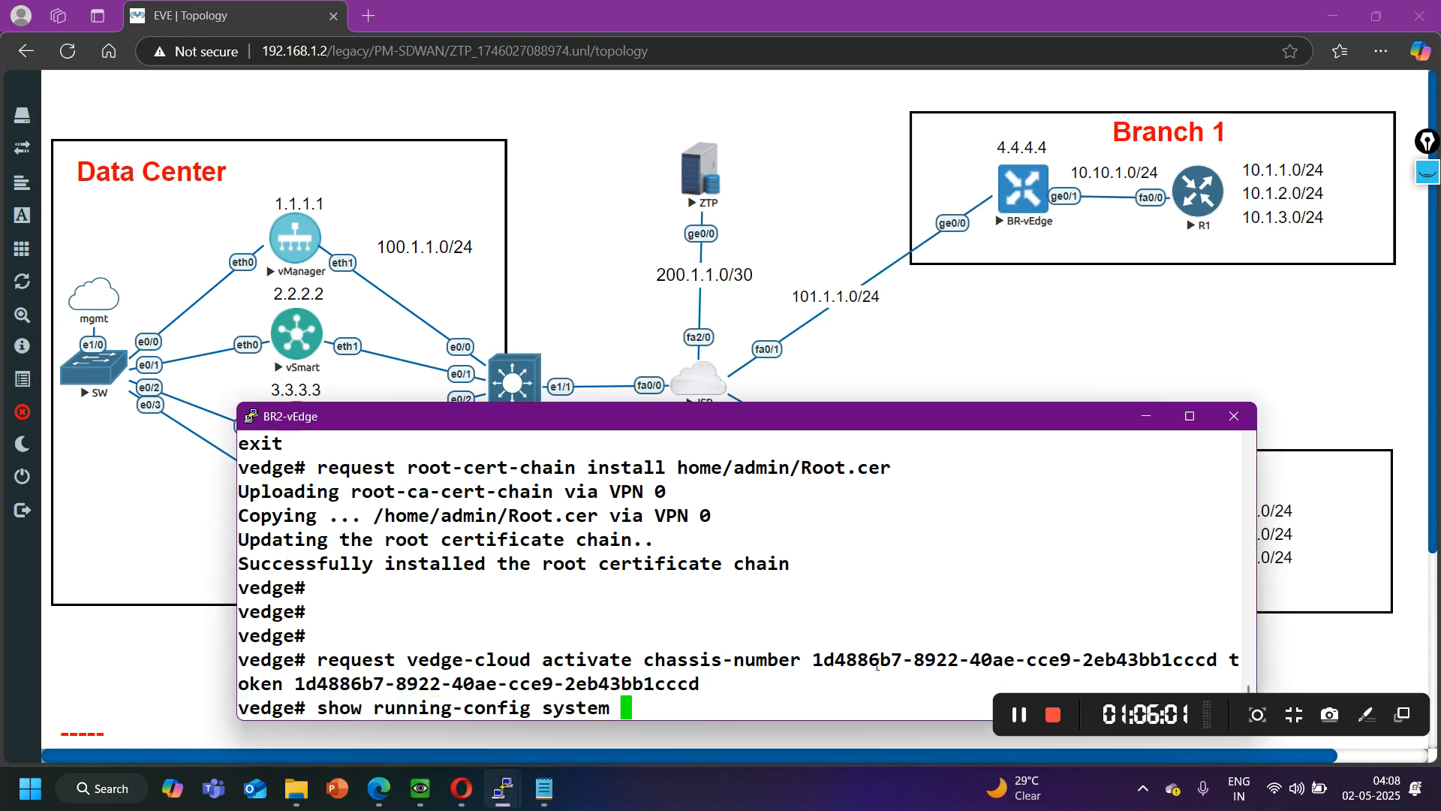
key("Return")
scroll(769, 620, "up", 5)
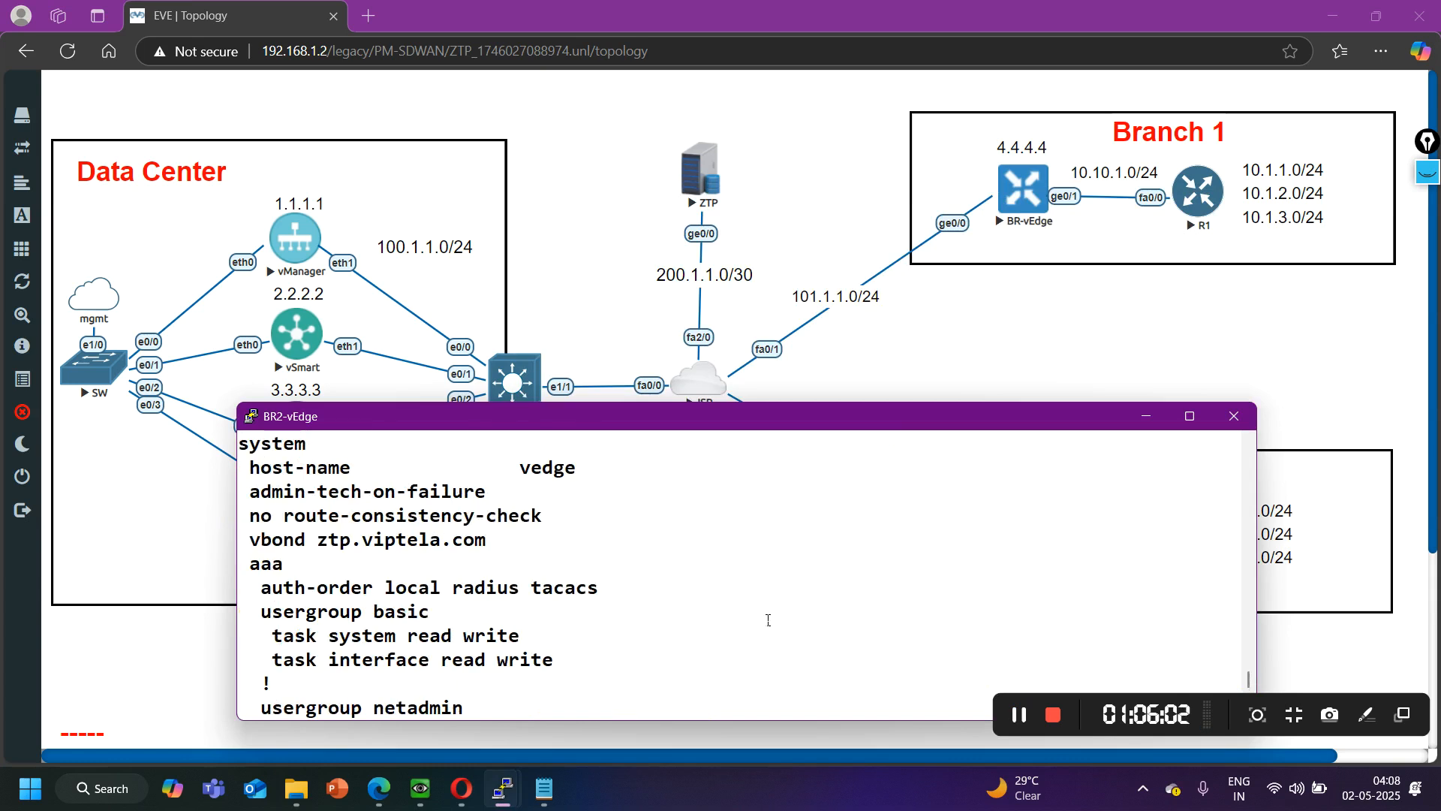
scroll(333, 589, "down", 2)
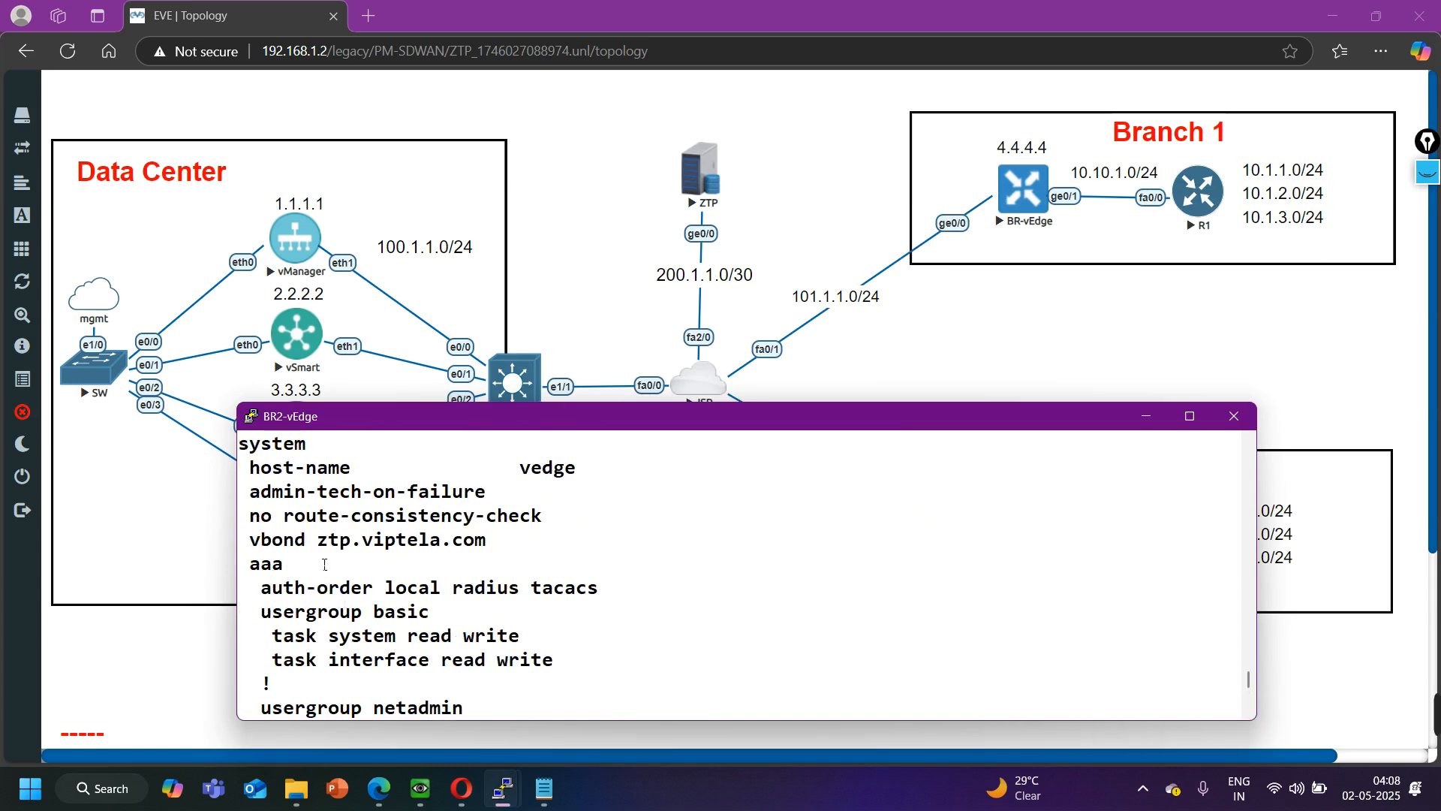
scroll(306, 521, "up", 2)
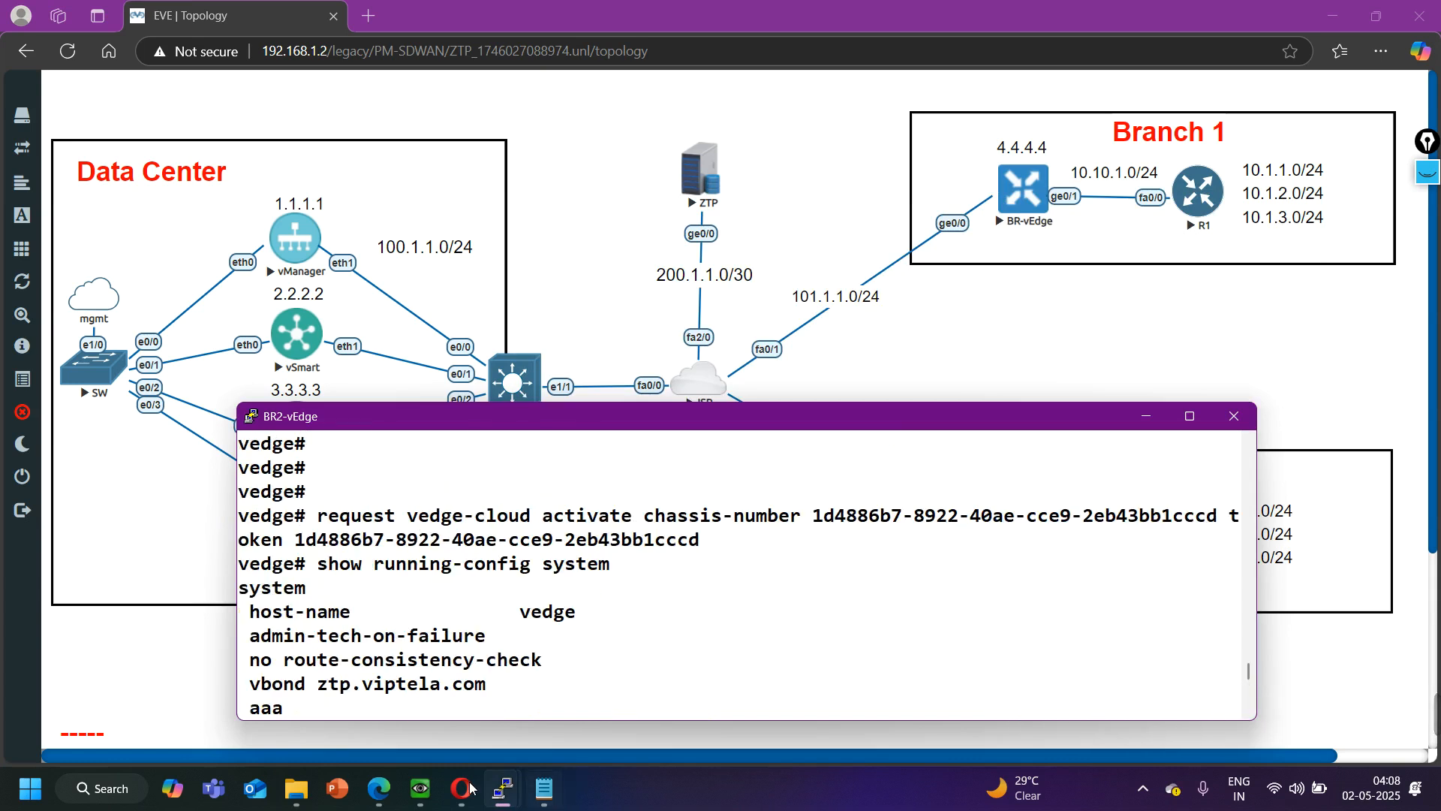
- Show the running system configuration on BR-vEdge and examine its organization name and vBond address
mouse_move(495, 800)
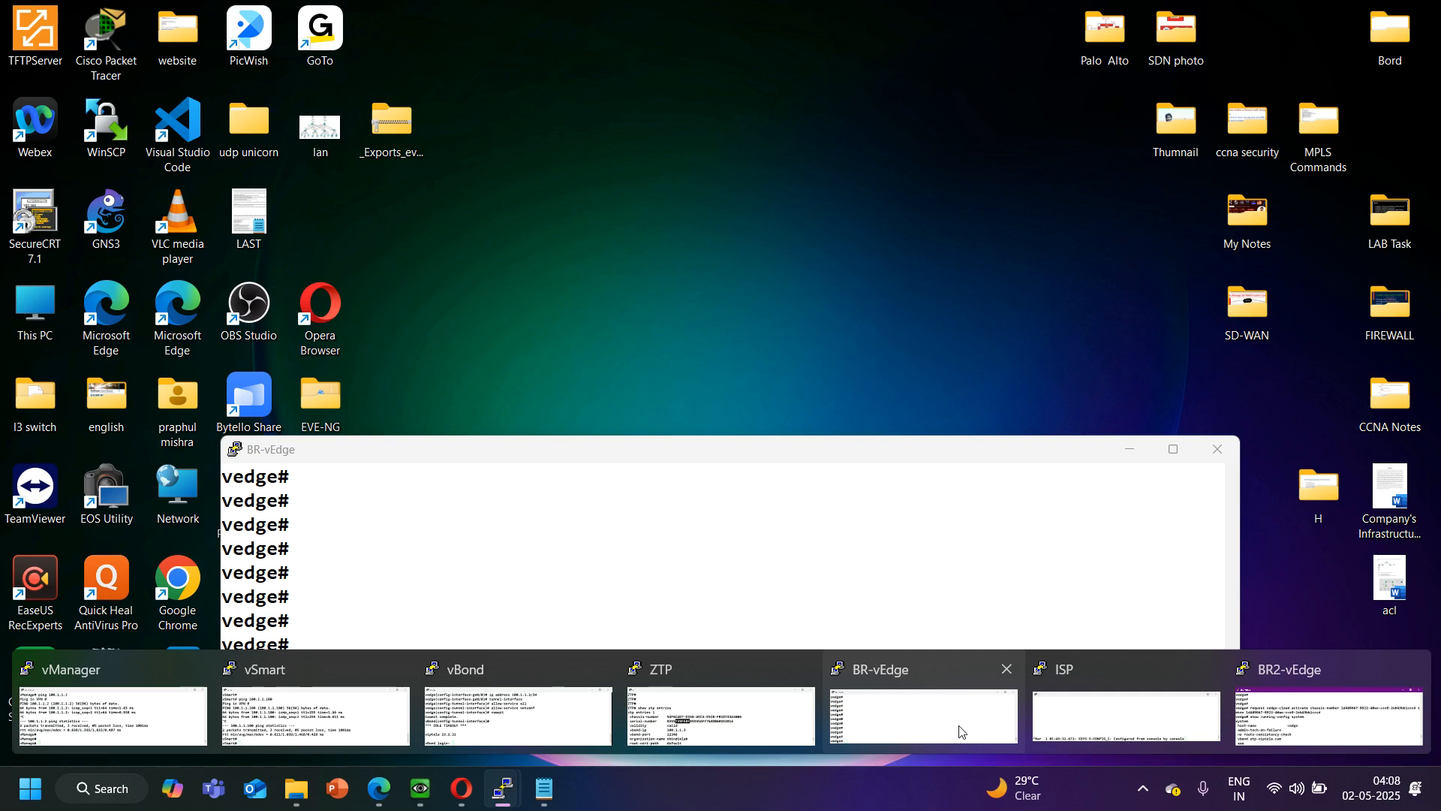
left_click(923, 715)
type("show running-config sy")
key("Return")
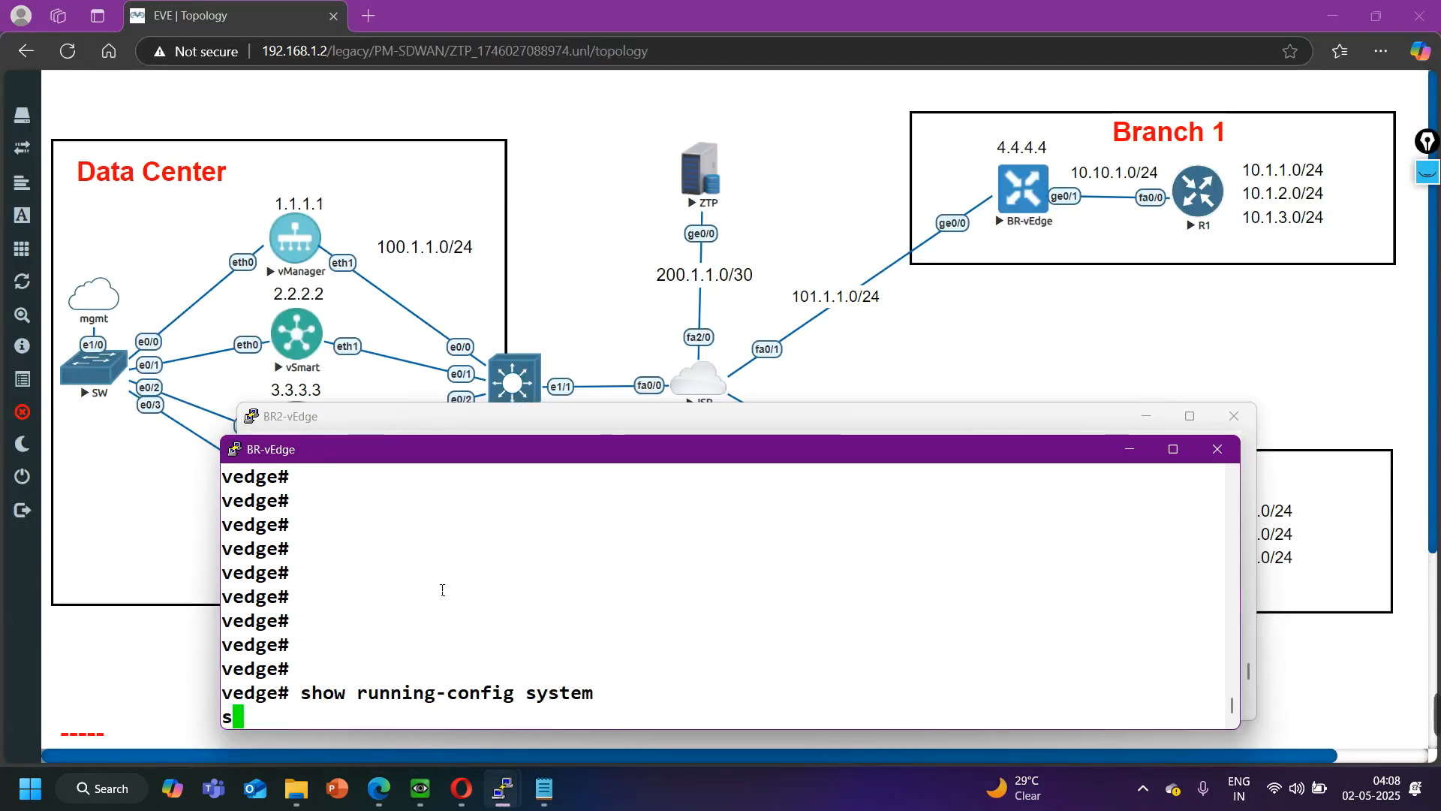
scroll(431, 582, "up", 5)
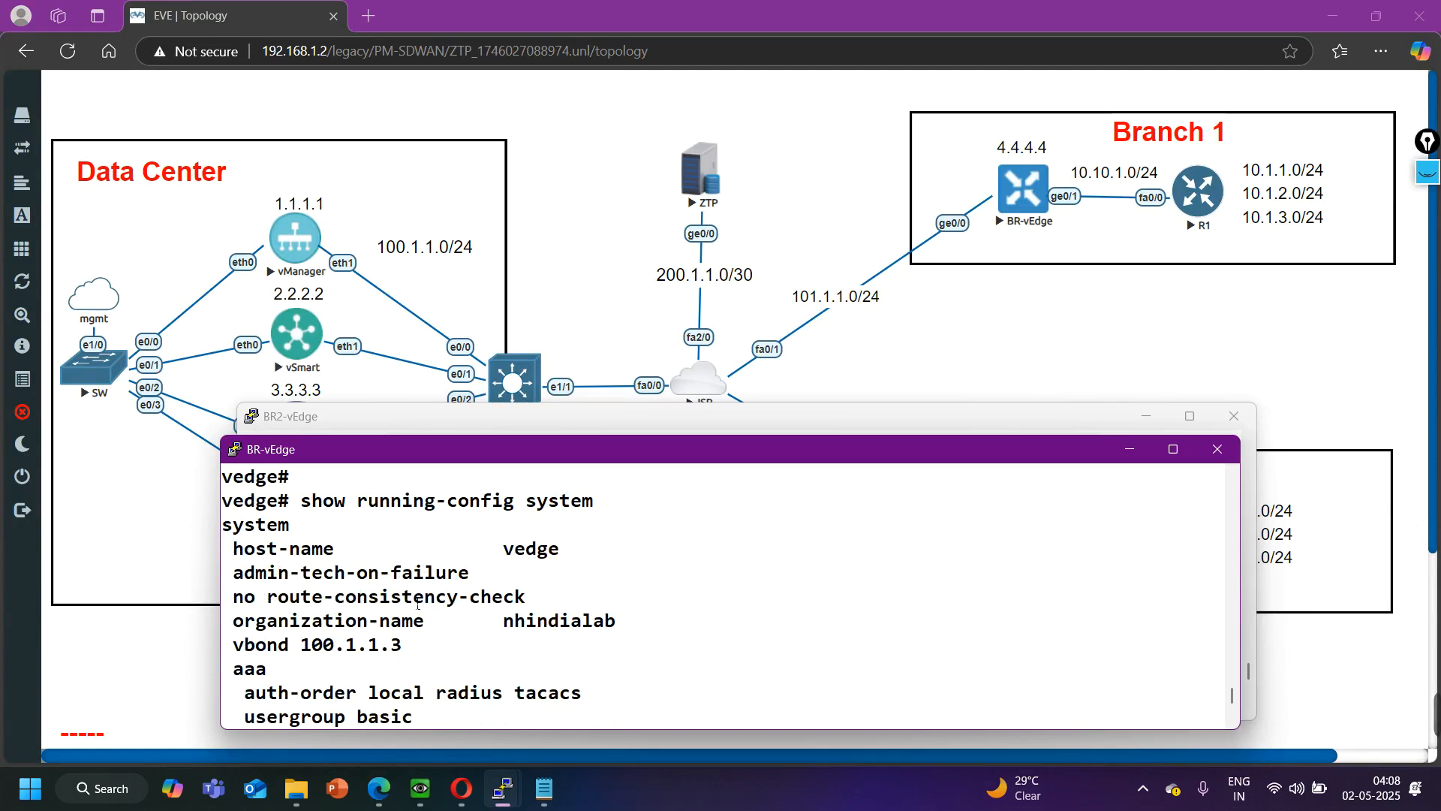
left_click_drag(260, 647, 425, 659)
left_click_drag(356, 621, 598, 646)
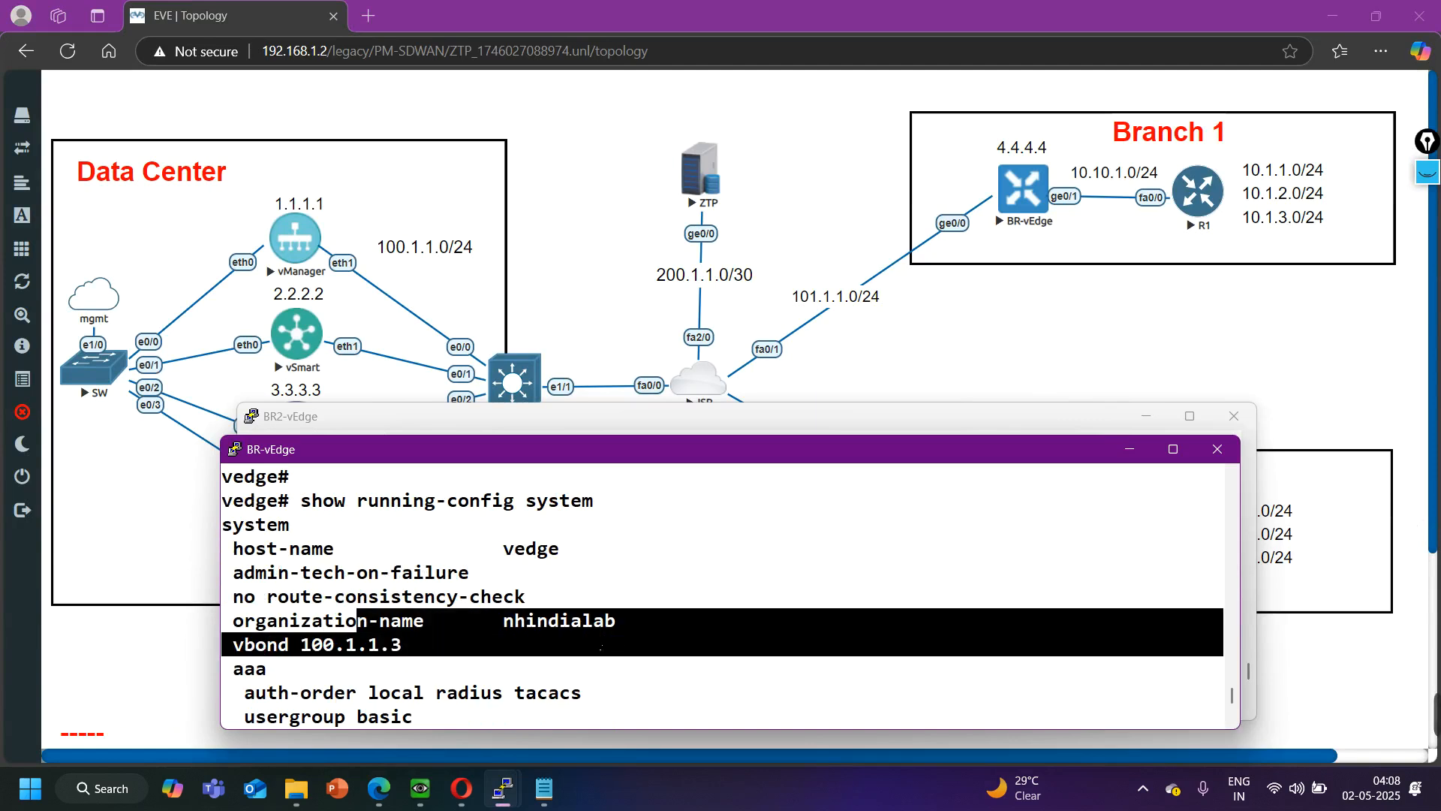
- Put both branch consoles away, reopen the BR2-vEdge console and finish paging through its system configuration output
left_click(1128, 448)
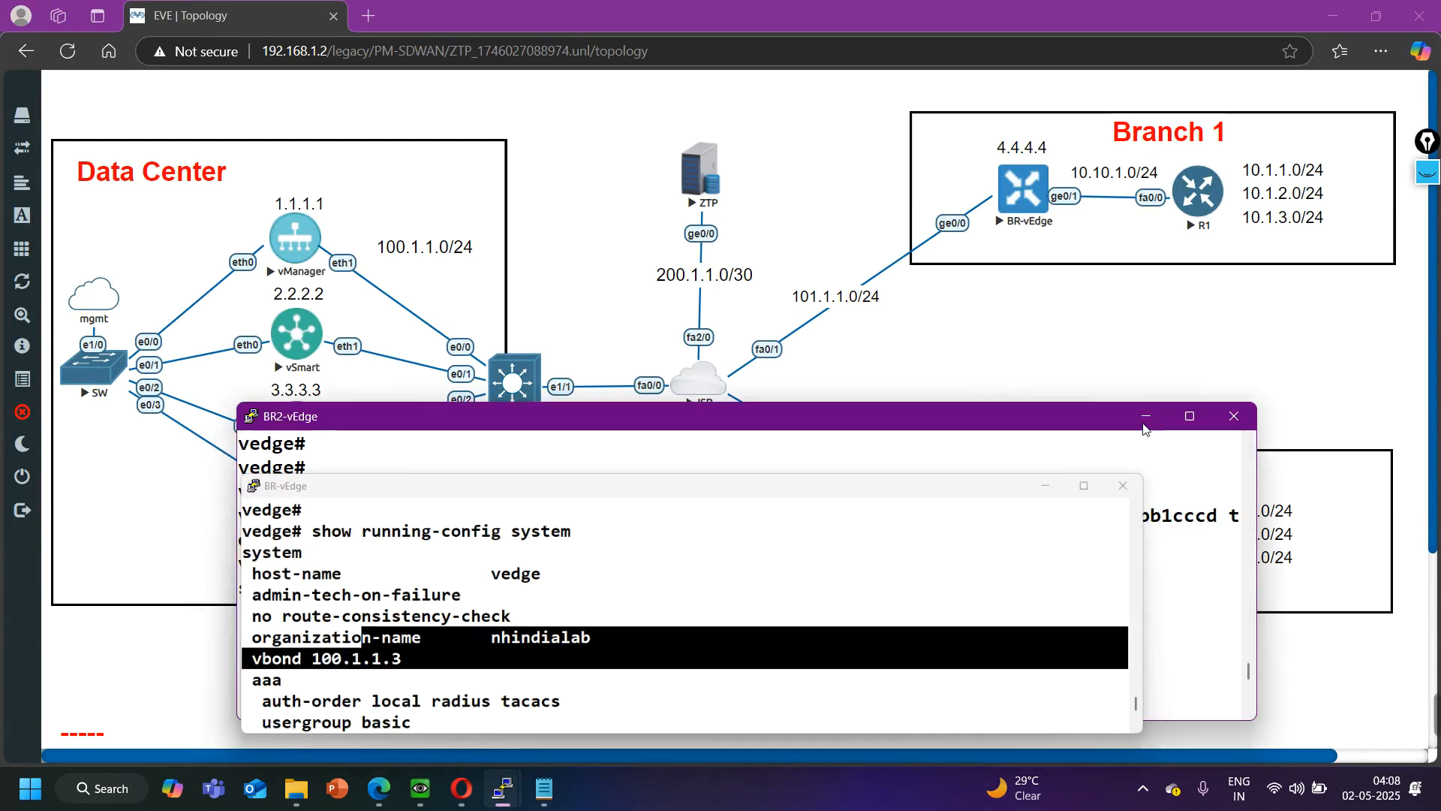
left_click(1146, 415)
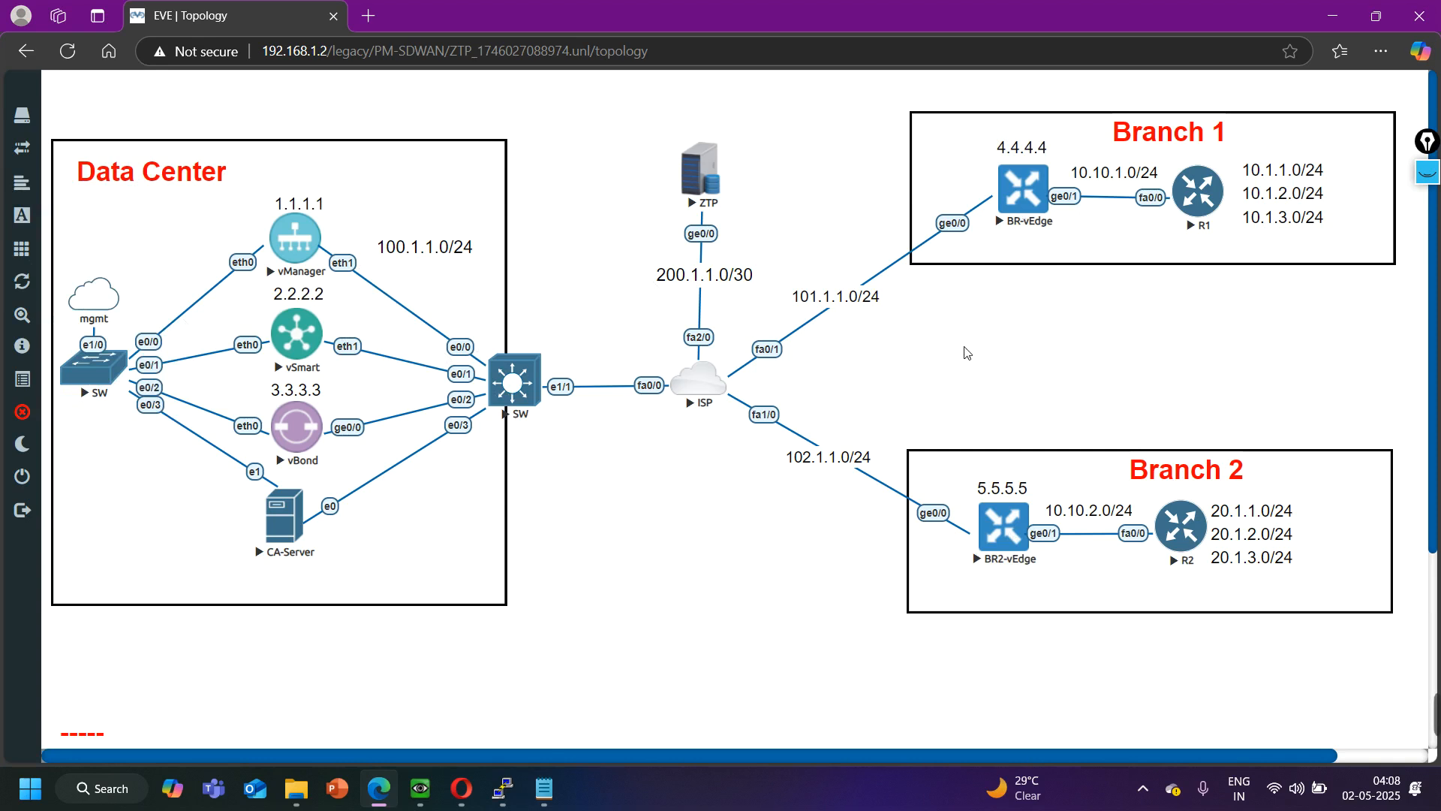
mouse_move(504, 790)
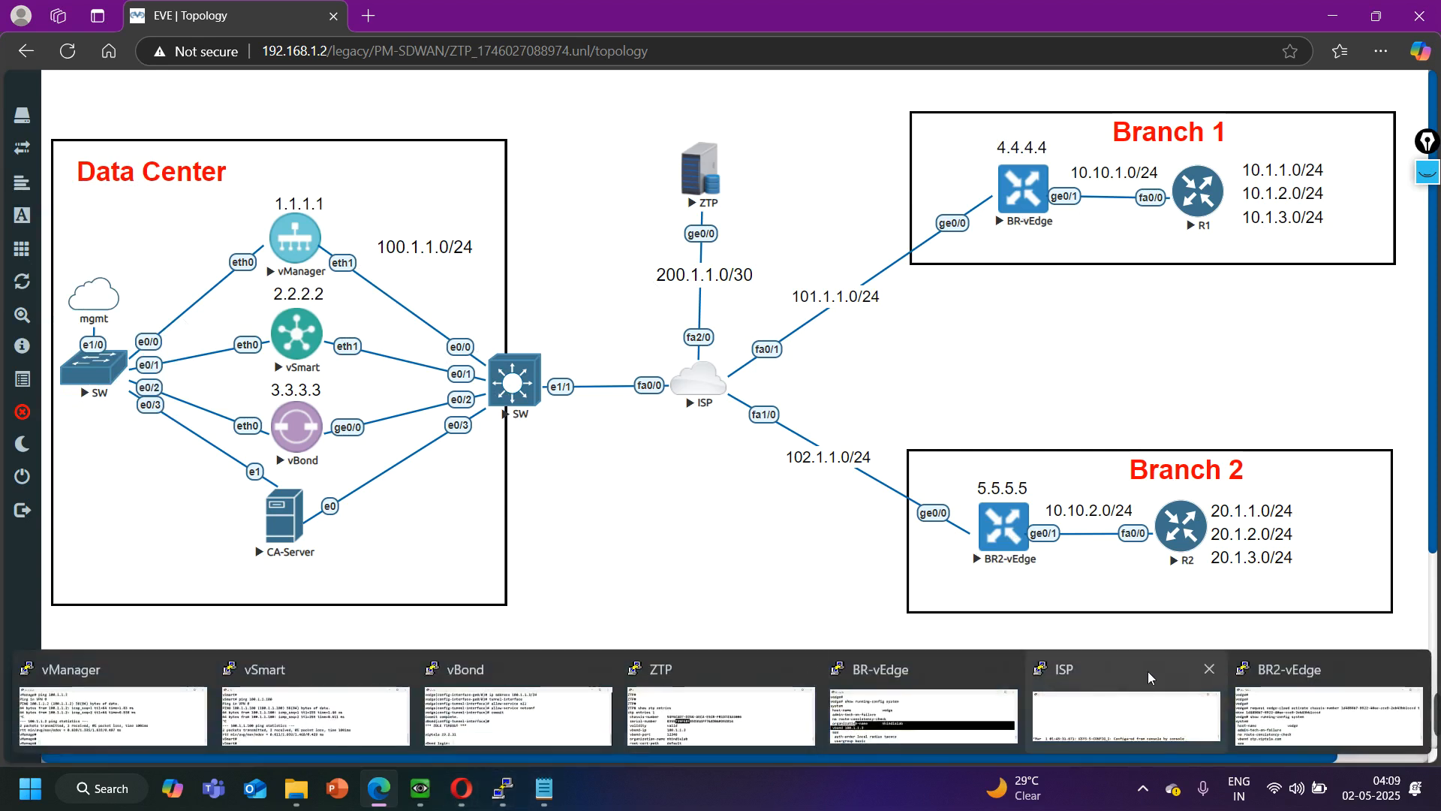
left_click(1276, 698)
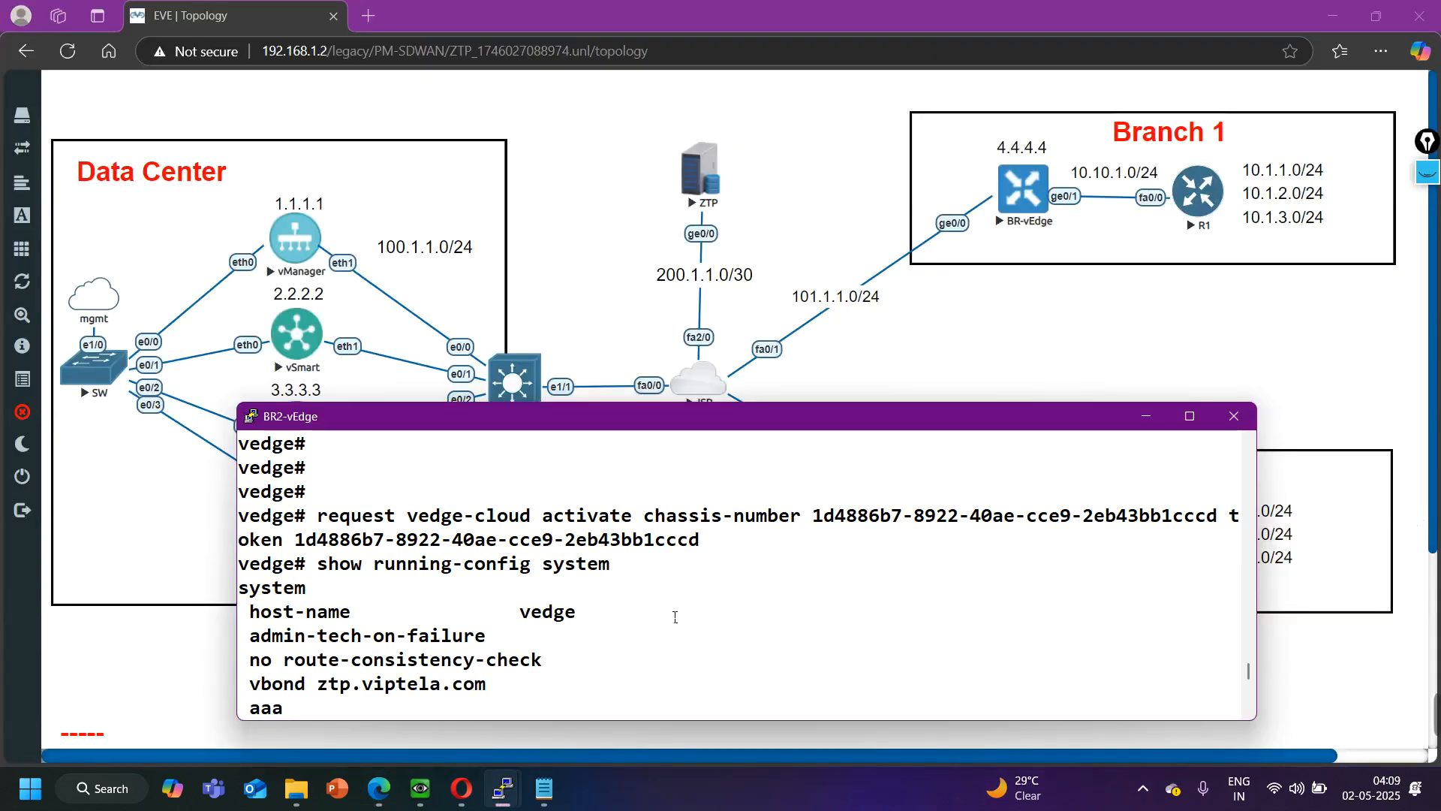
scroll(674, 616, "down", 6)
key("space")
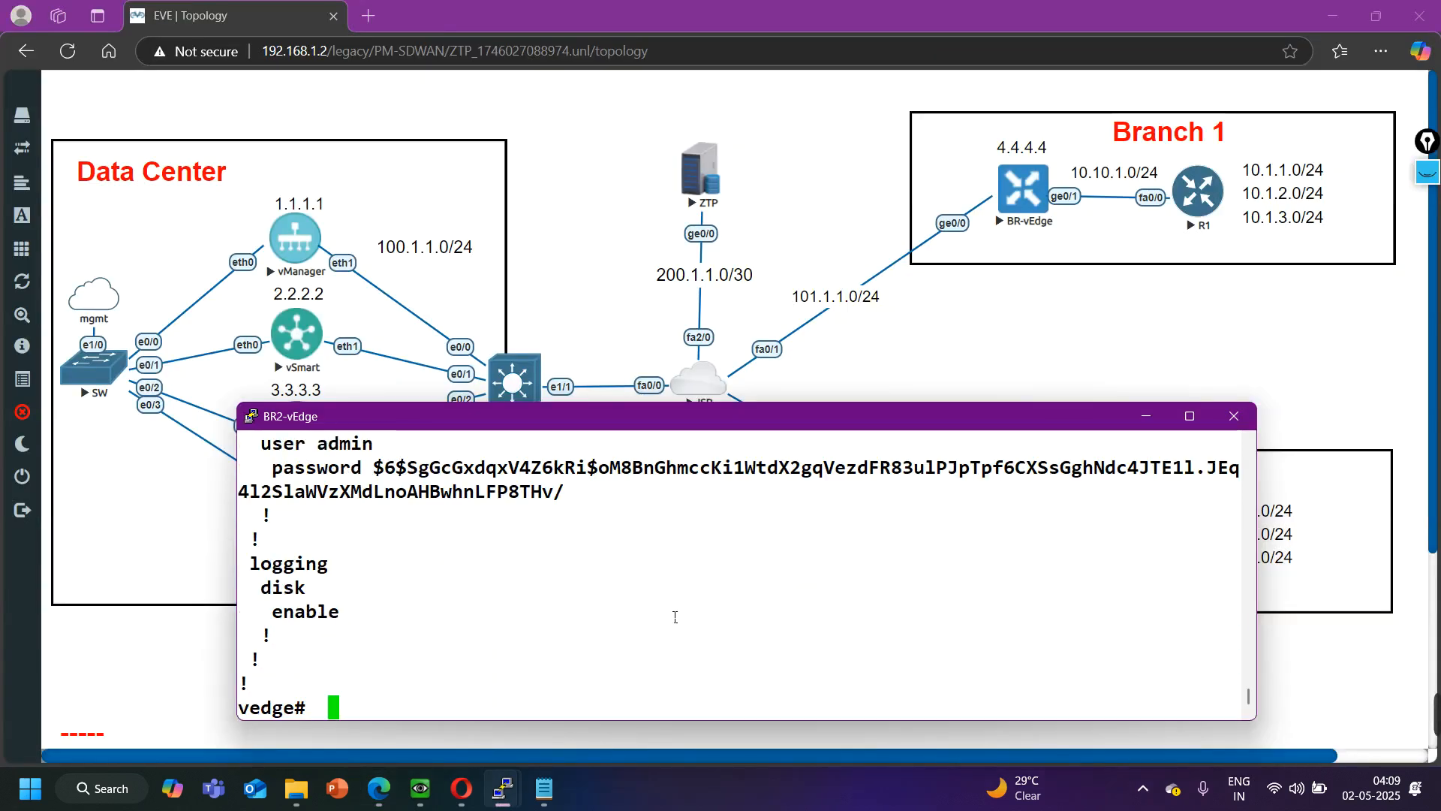
- Run show running-config system again on BR2-vEdge, check its vBond and organization name entries, and put the console away
key("Return")
key("Return")
key("Return")
type("show running-config system")
key("Return")
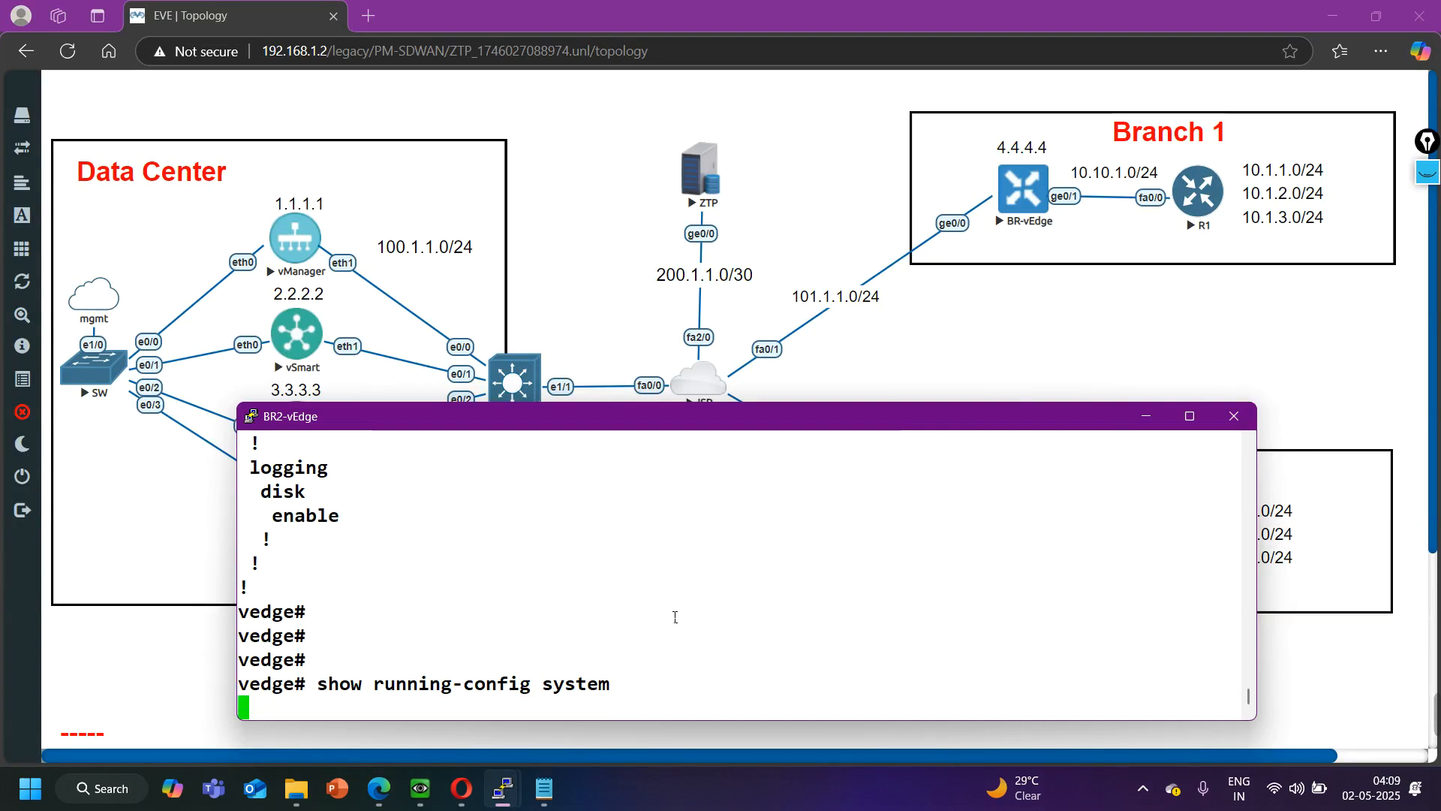
scroll(737, 590, "up", 10)
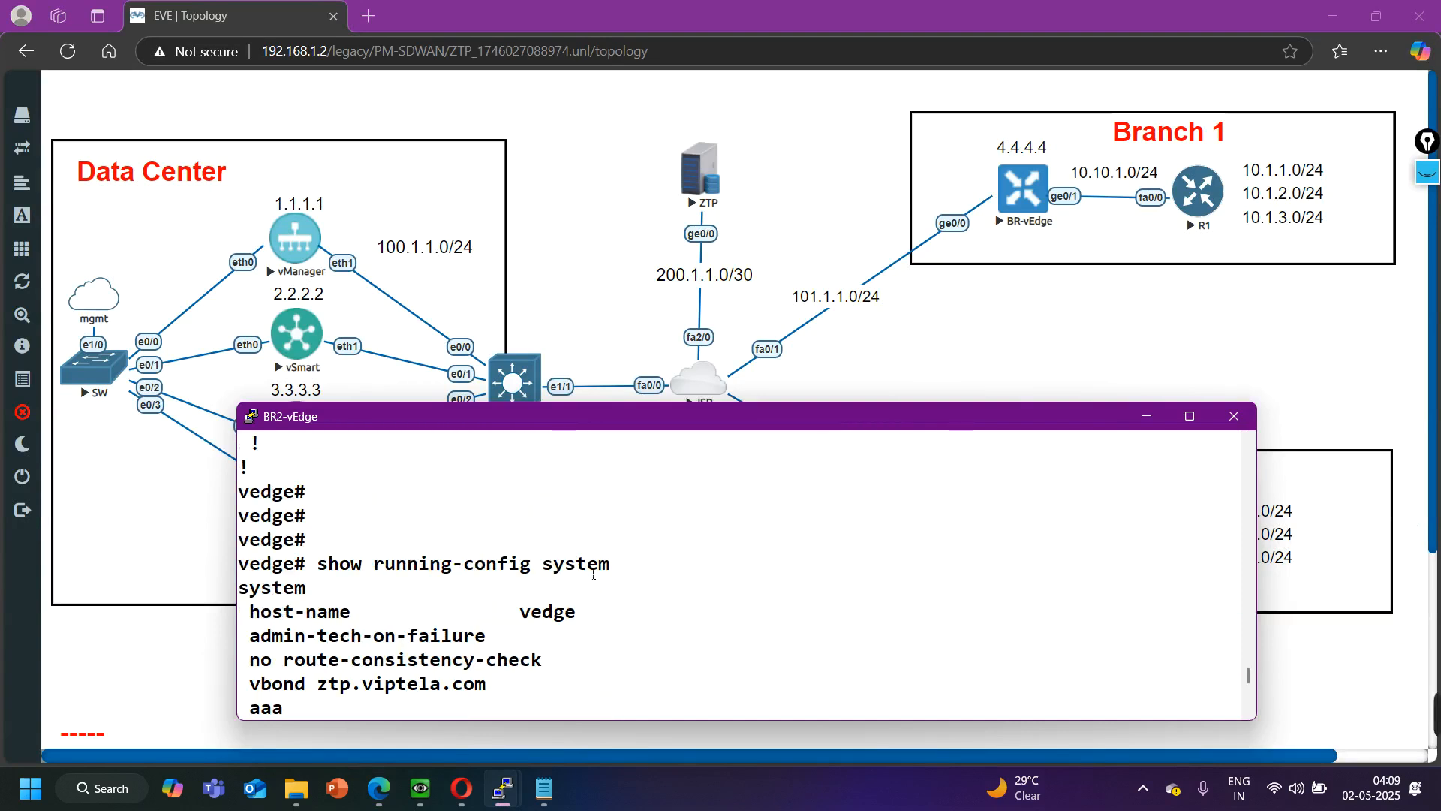
scroll(410, 620, "down", 2)
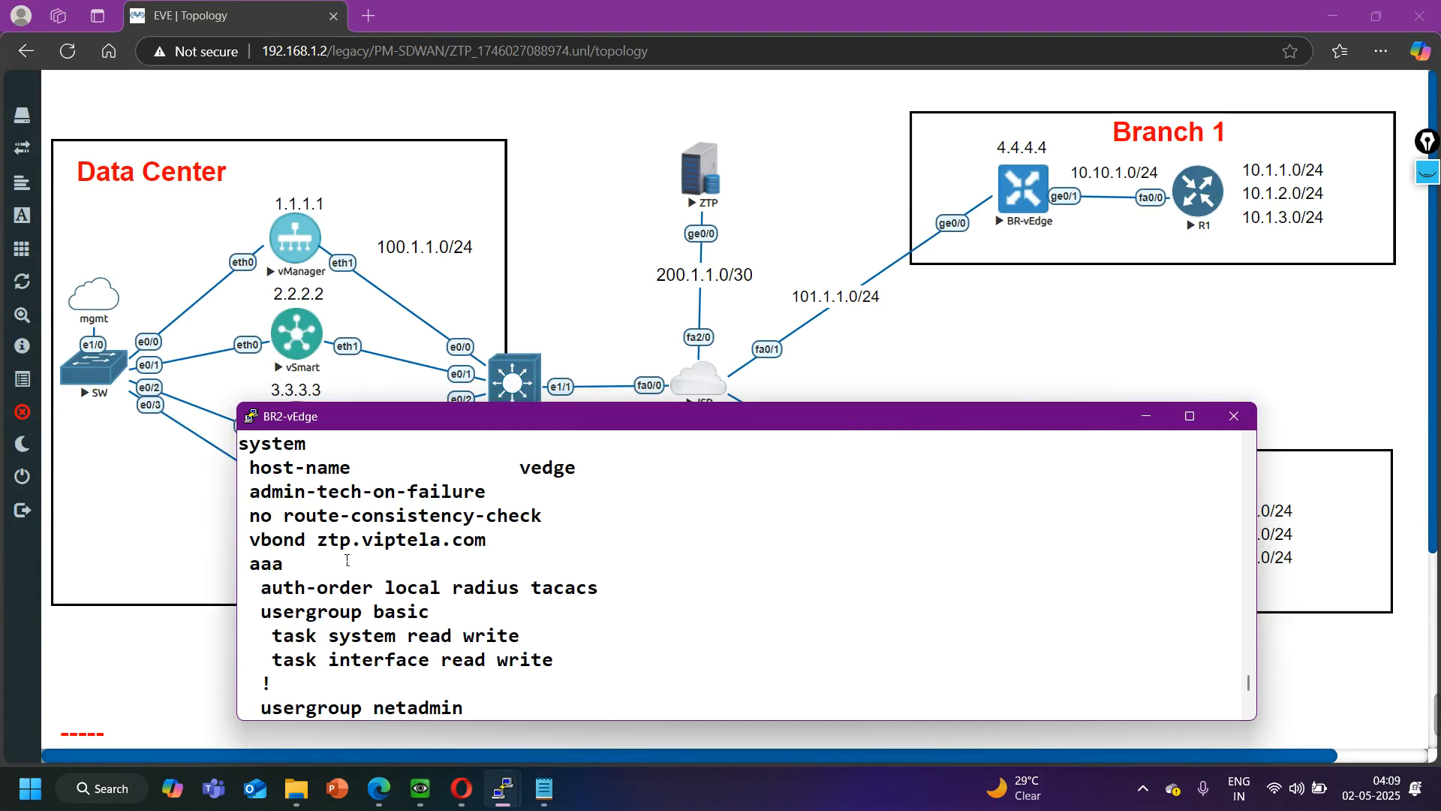
scroll(346, 559, "down", 4)
key("Return")
key("Return")
key("Return")
key("Return")
key("Return")
key("Return")
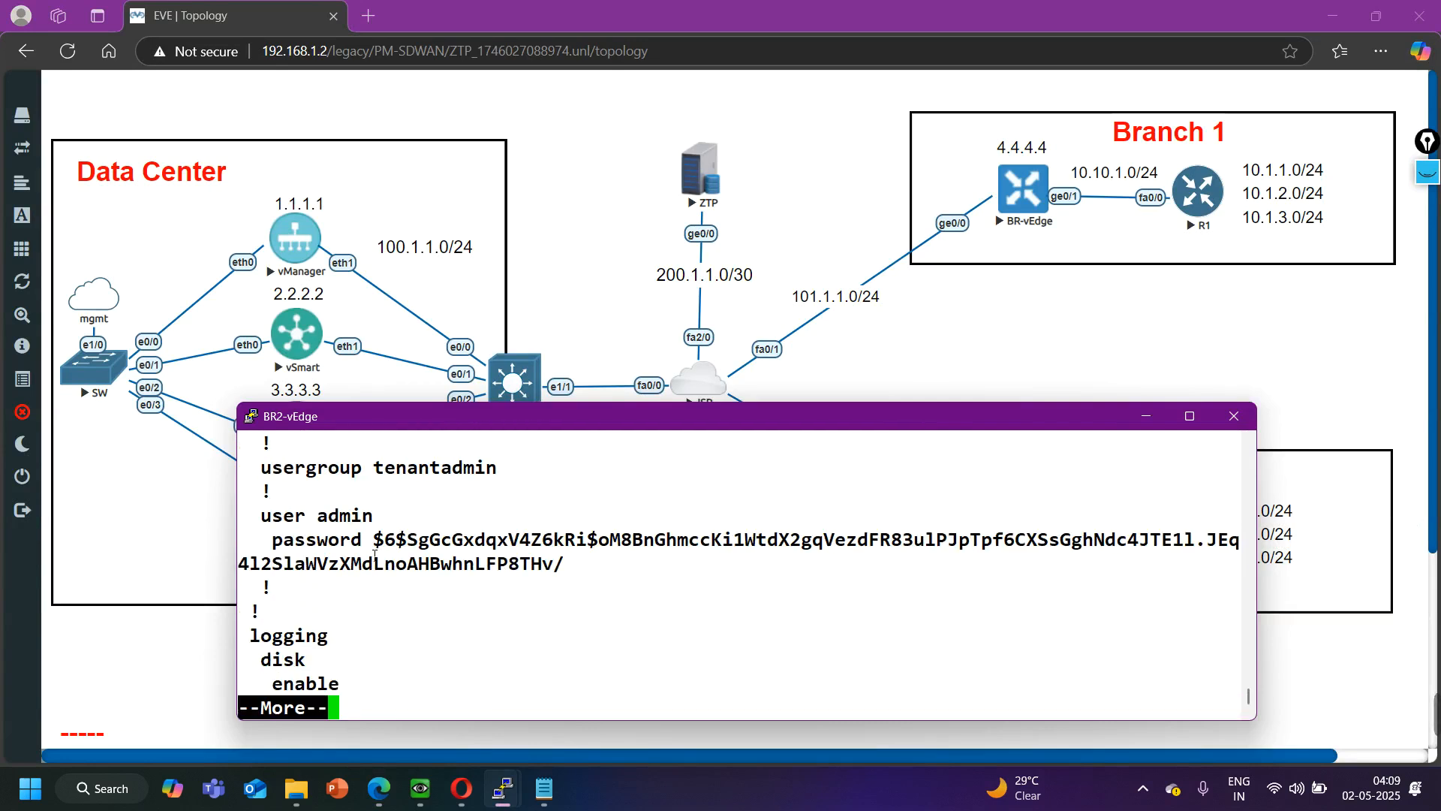
left_click(1145, 416)
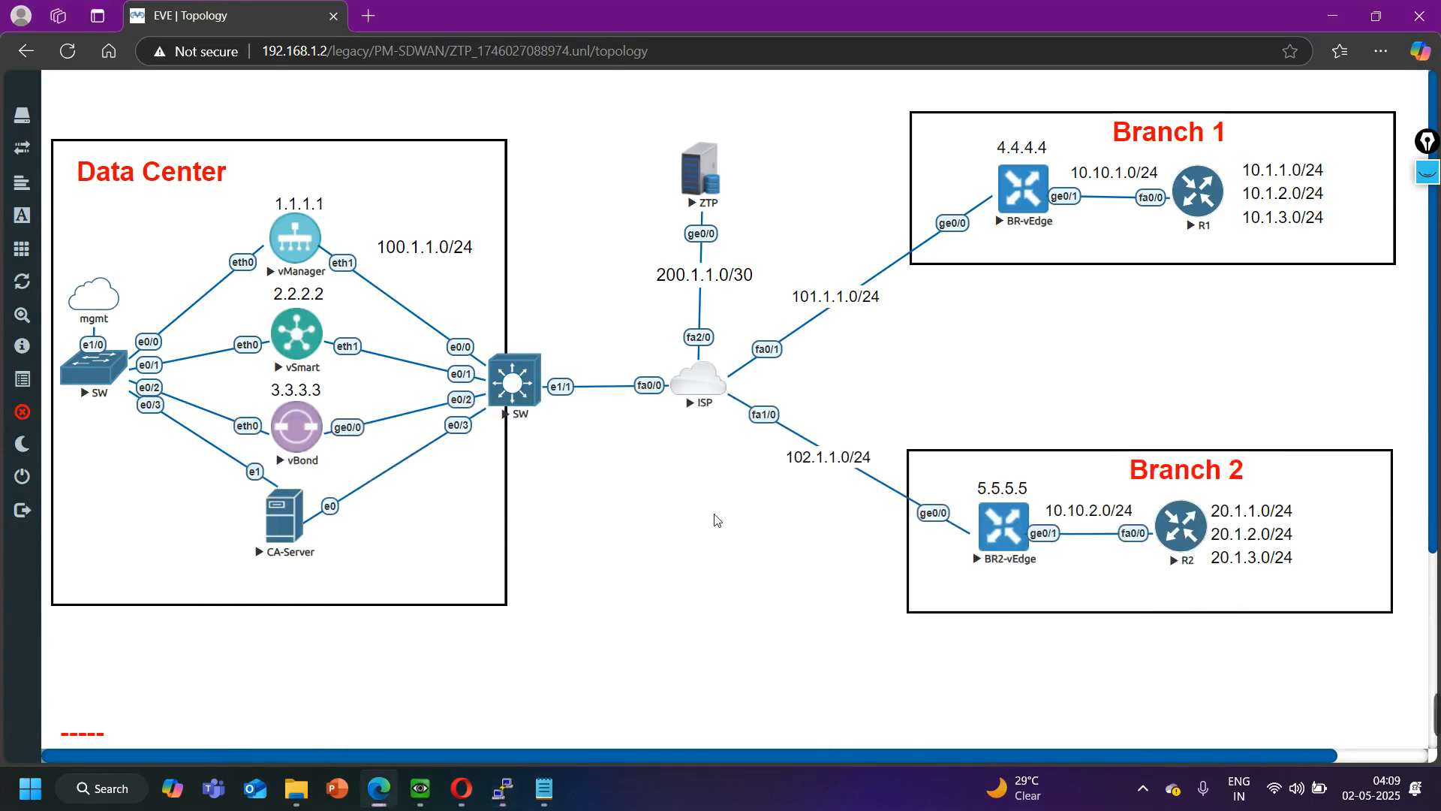
- Switch to Cisco vManage, check the state of the vEdges in the WAN Edge List, and return to the topology
mouse_move(461, 788)
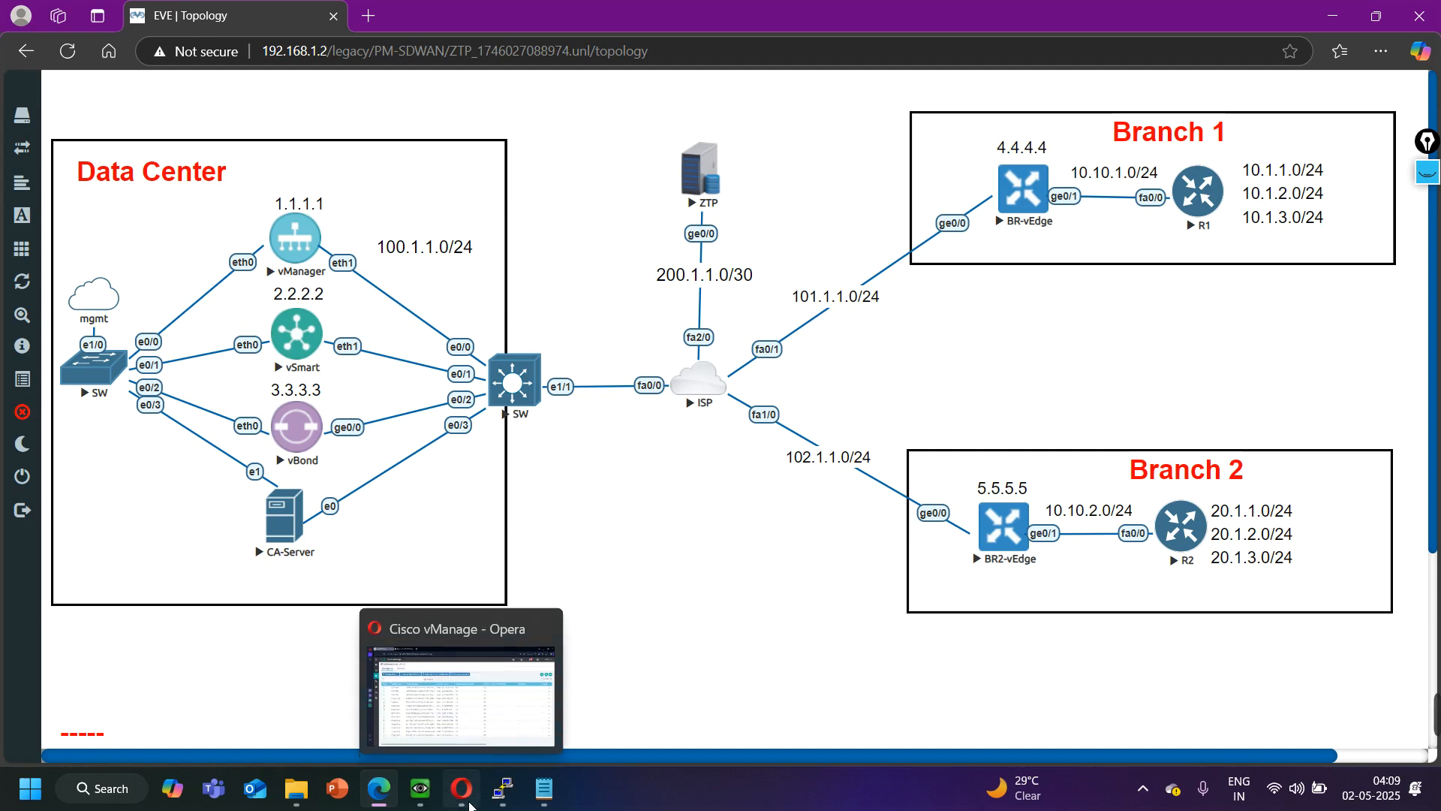
left_click(461, 722)
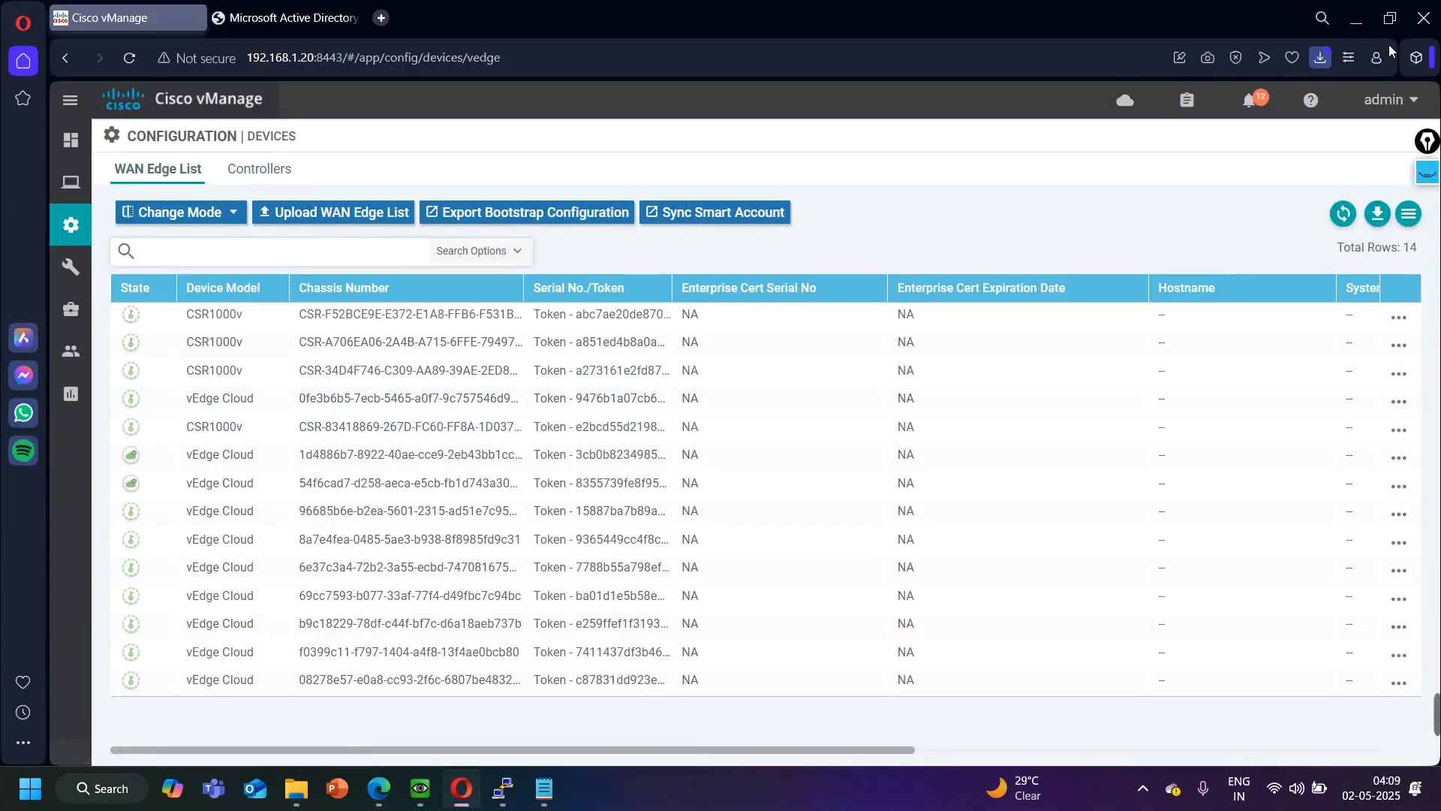
left_click(1355, 19)
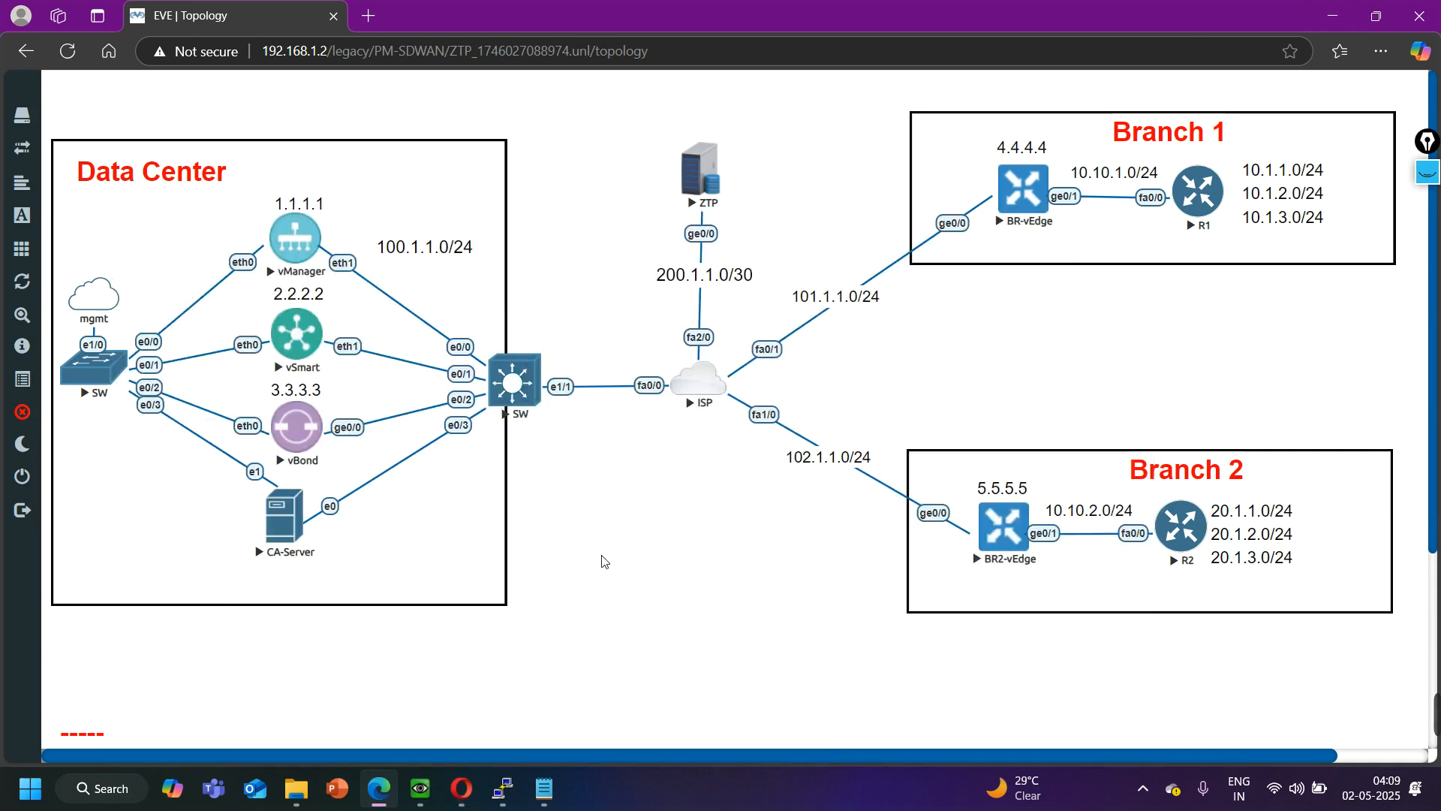